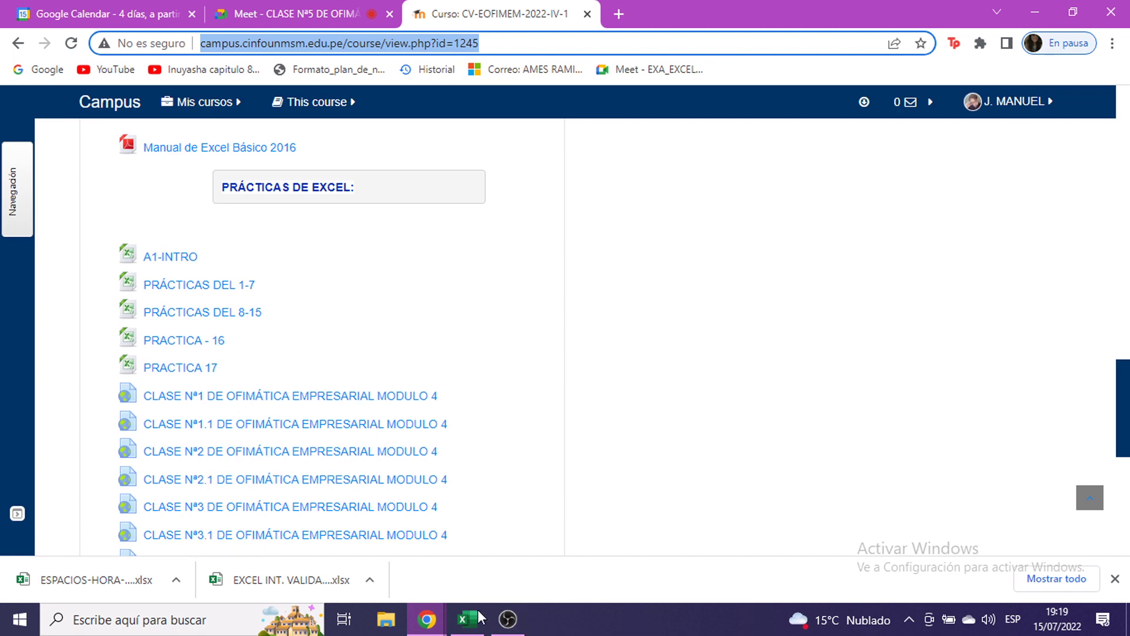
- Show cell G6 in the Excel sheet, then return to the Google Meet class call
left_click(470, 628)
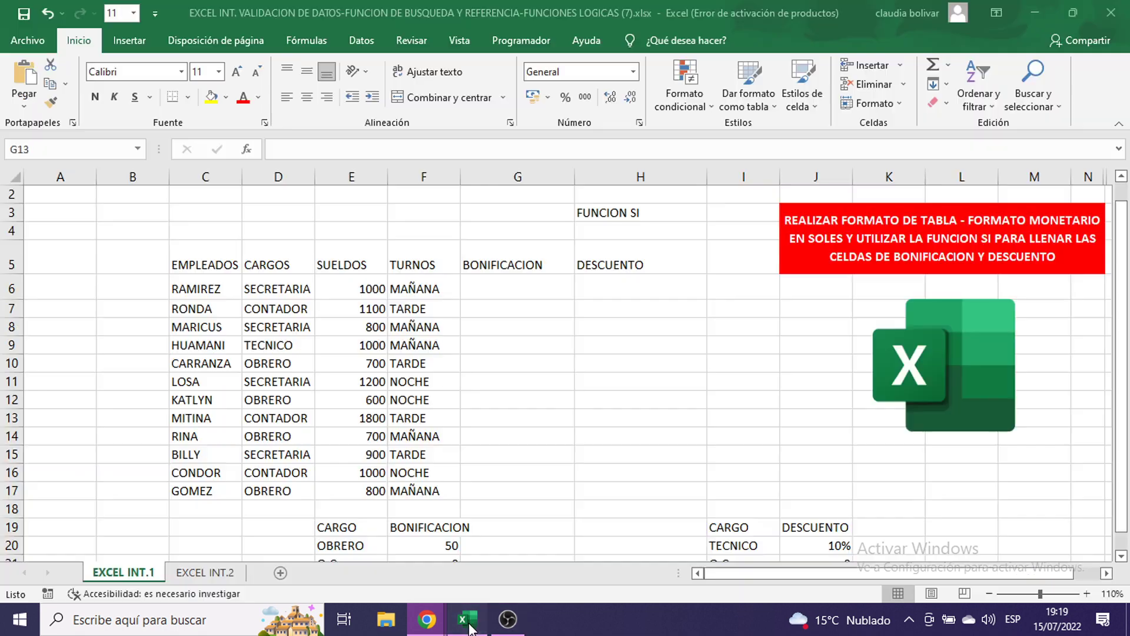
left_click(541, 289)
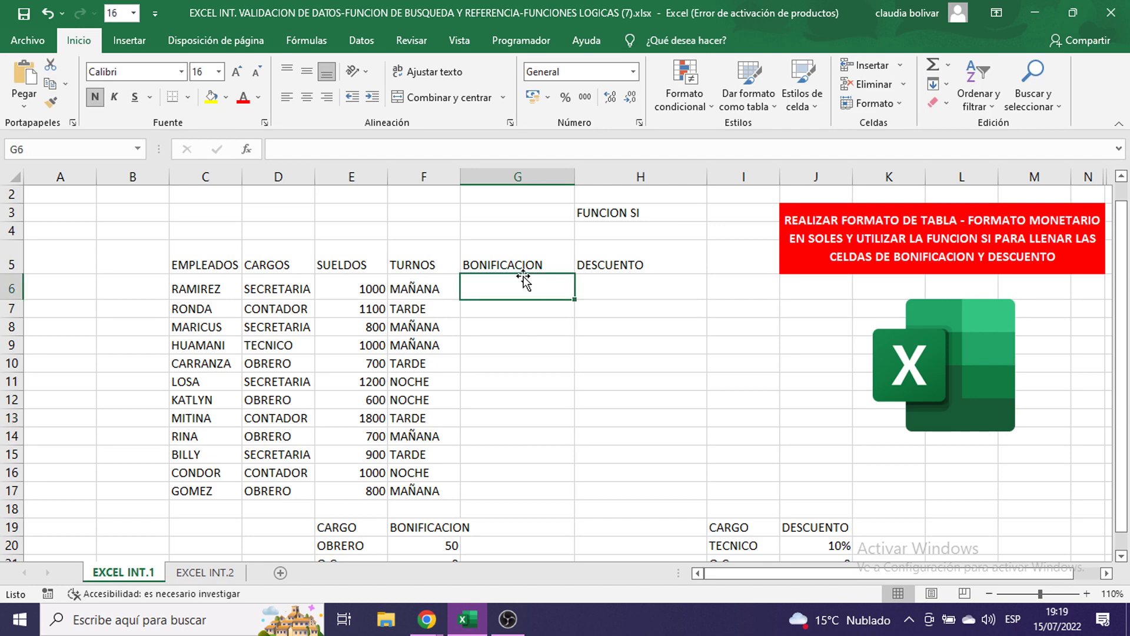
left_click(426, 620)
left_click(295, 485)
left_click(271, 11)
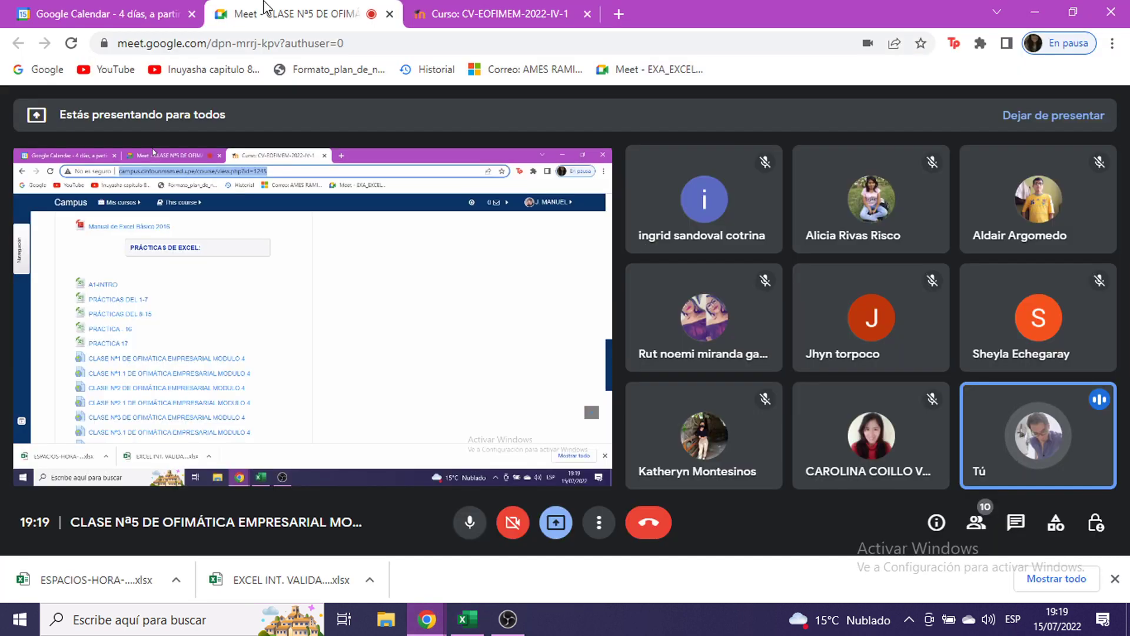
- Minimize Chrome and point out the empty BONIFICACION and DESCUENTO cells G6:H6 in EXCEL INT.1
left_click(1038, 8)
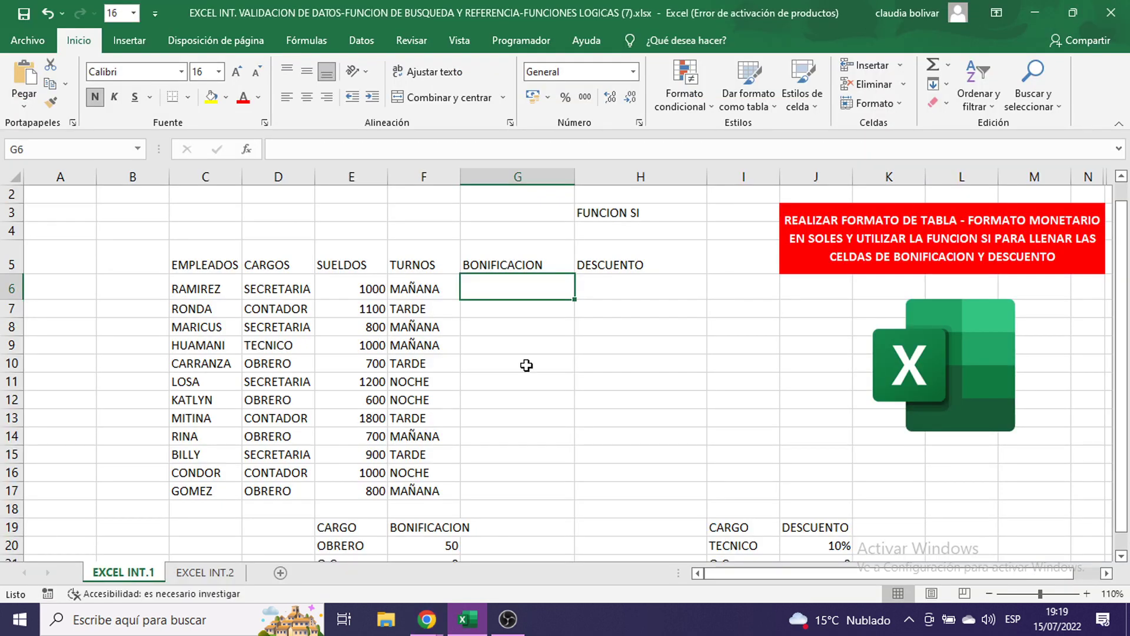
left_click_drag(518, 287, 612, 290)
left_click(518, 327)
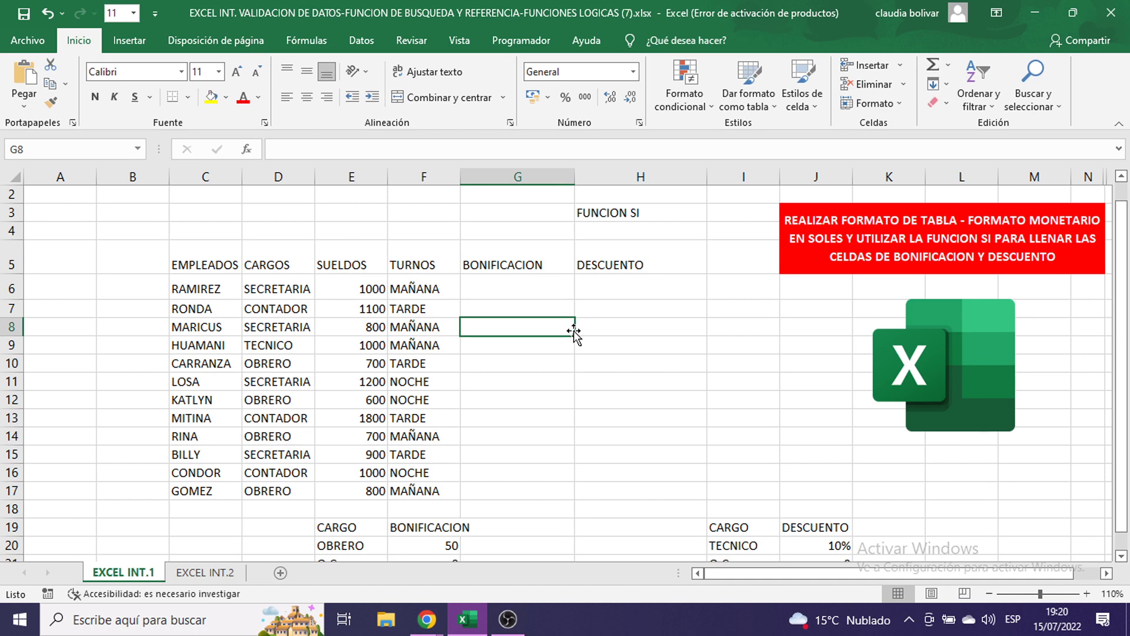
left_click(514, 287)
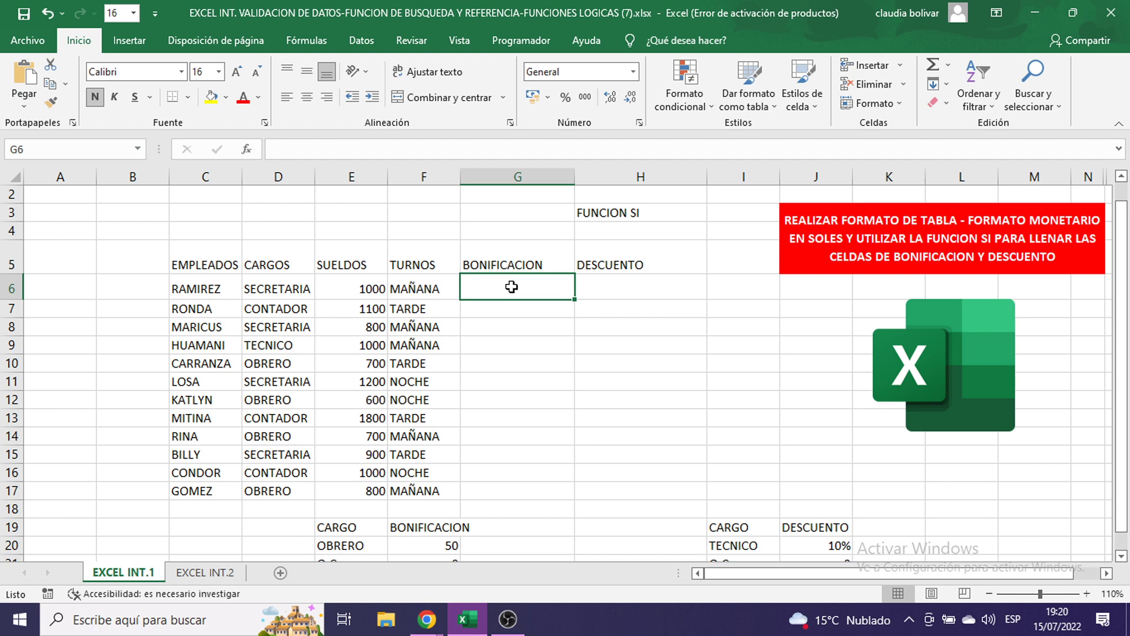
left_click_drag(209, 267, 207, 419)
left_click_drag(280, 266, 283, 348)
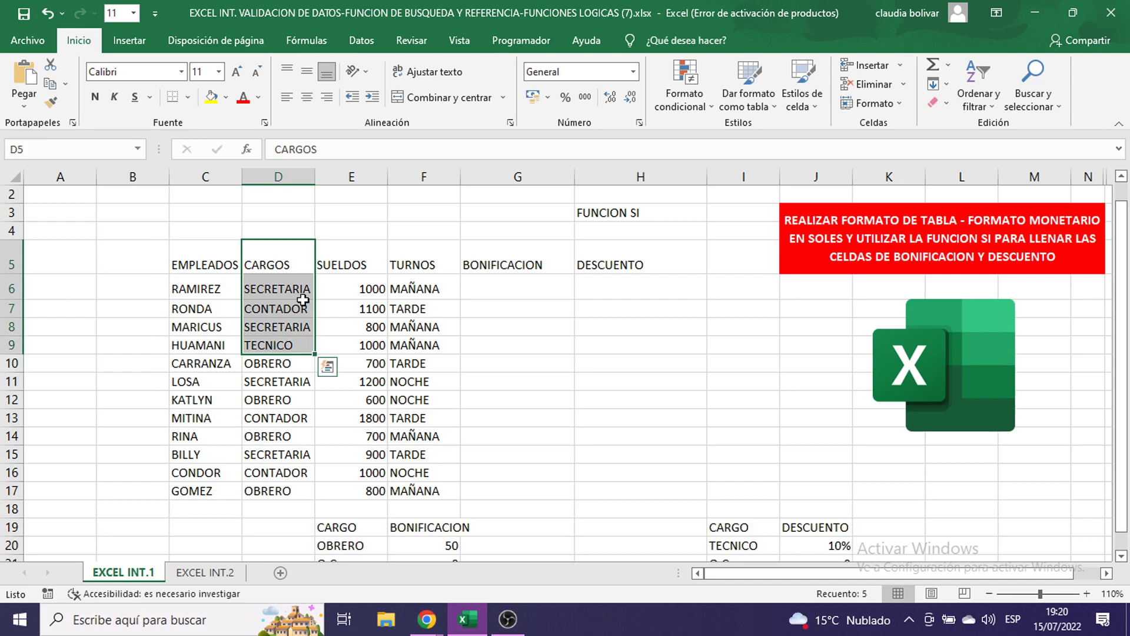
left_click_drag(354, 268, 353, 346)
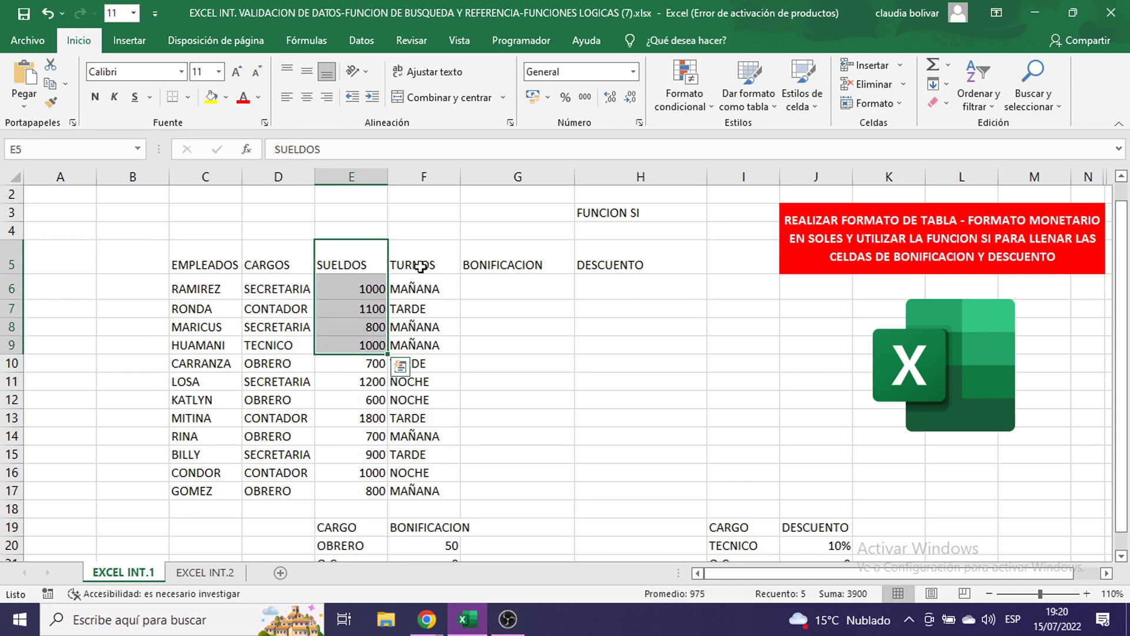
left_click_drag(421, 267, 419, 366)
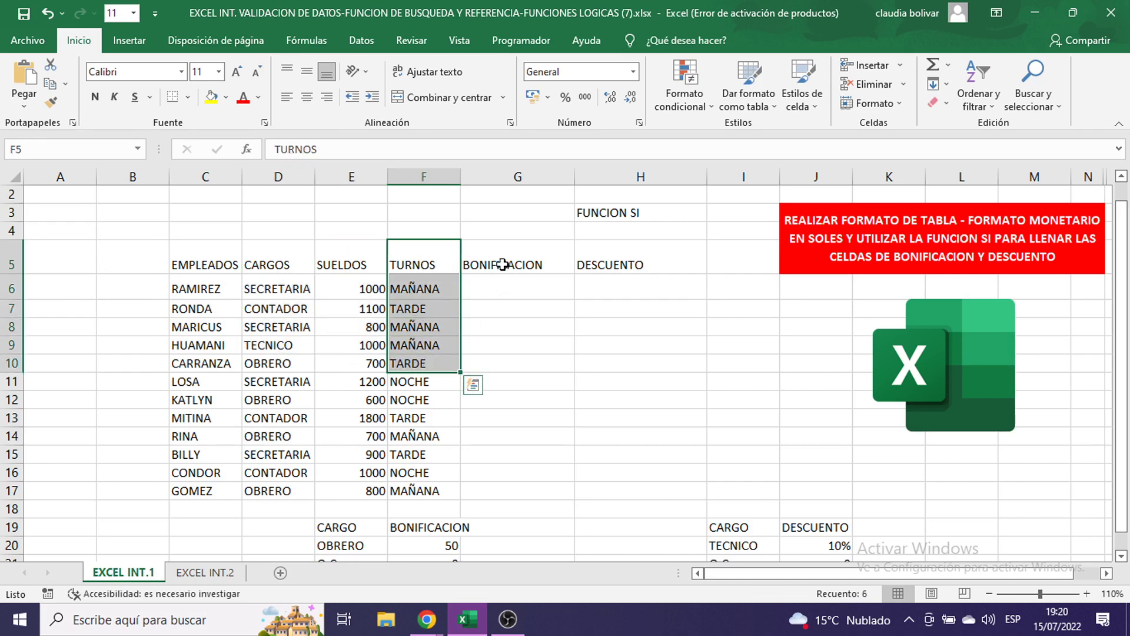
left_click_drag(502, 264, 504, 329)
left_click_drag(618, 263, 618, 300)
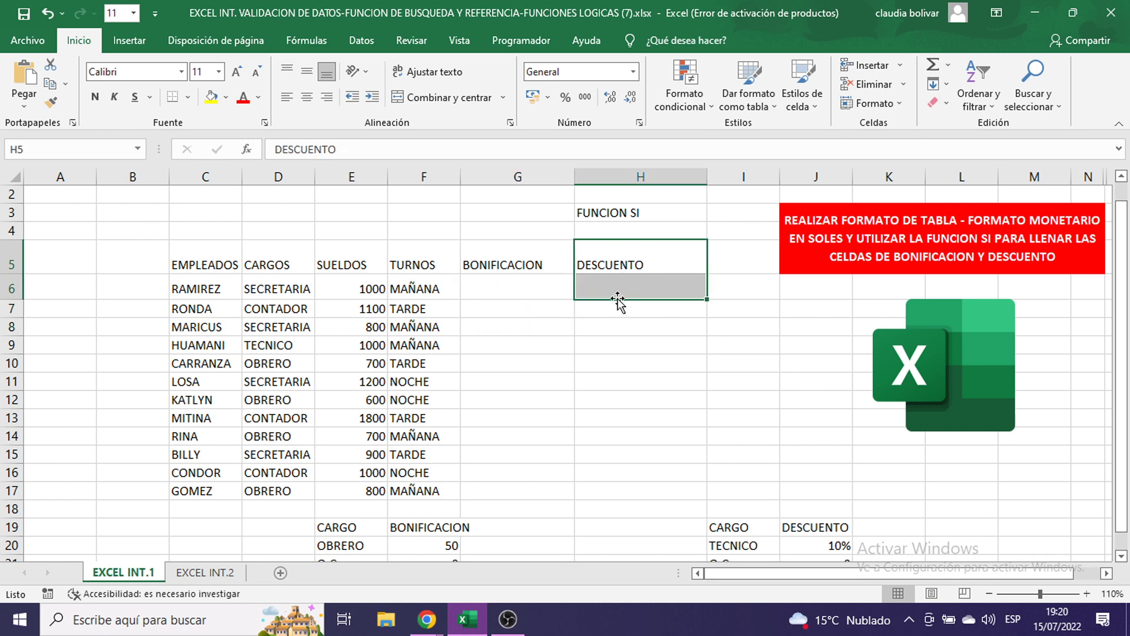
left_click(209, 288)
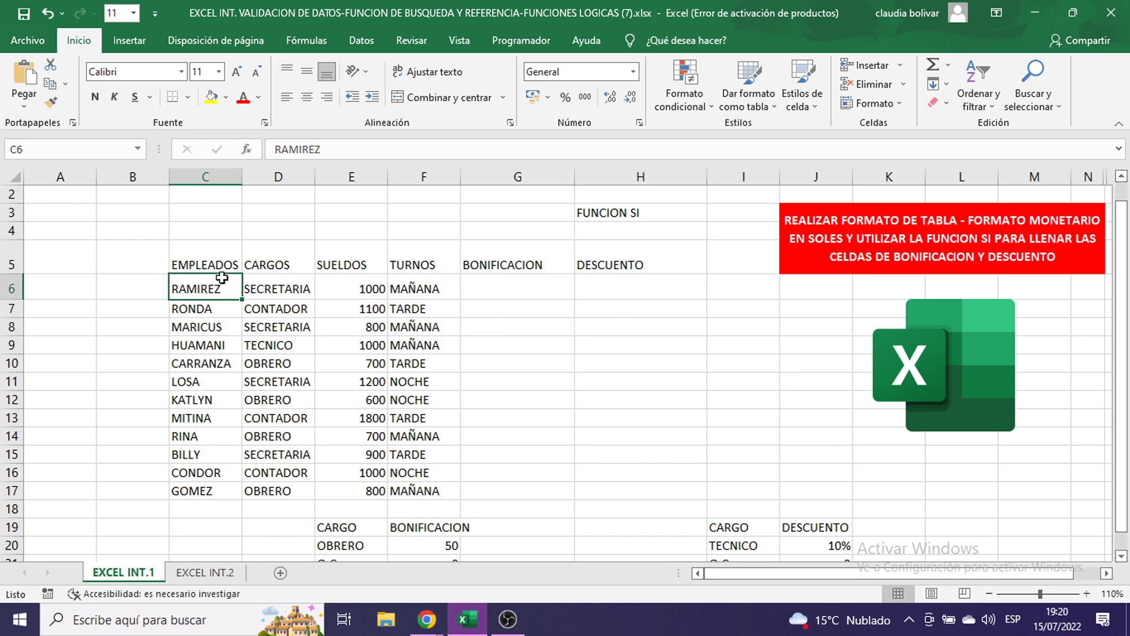
left_click_drag(209, 286, 203, 367)
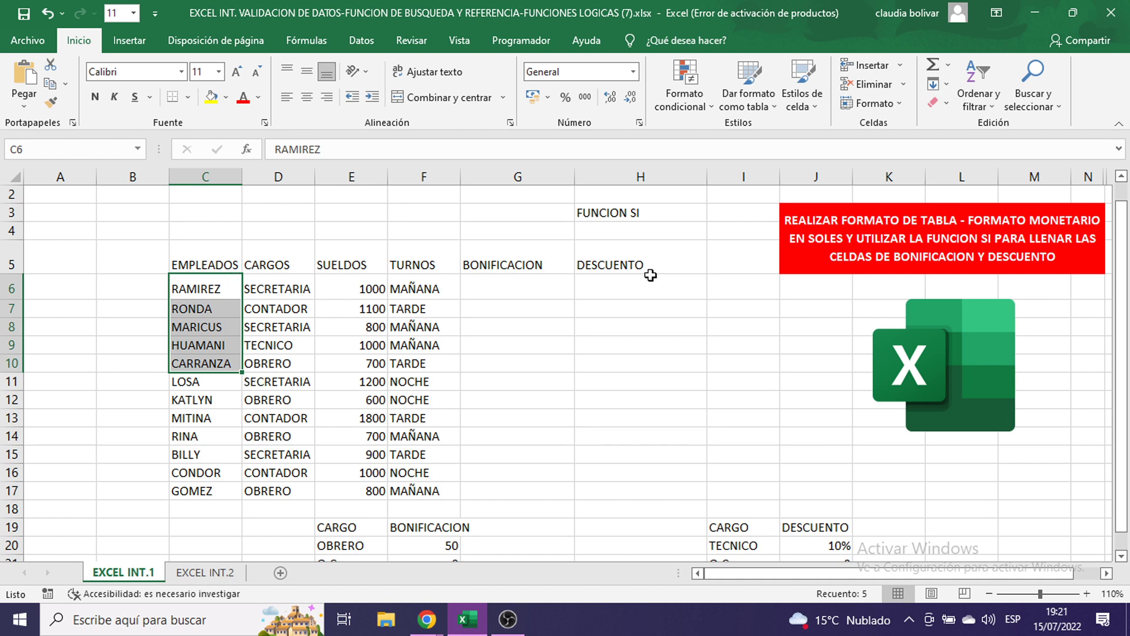
left_click(516, 287)
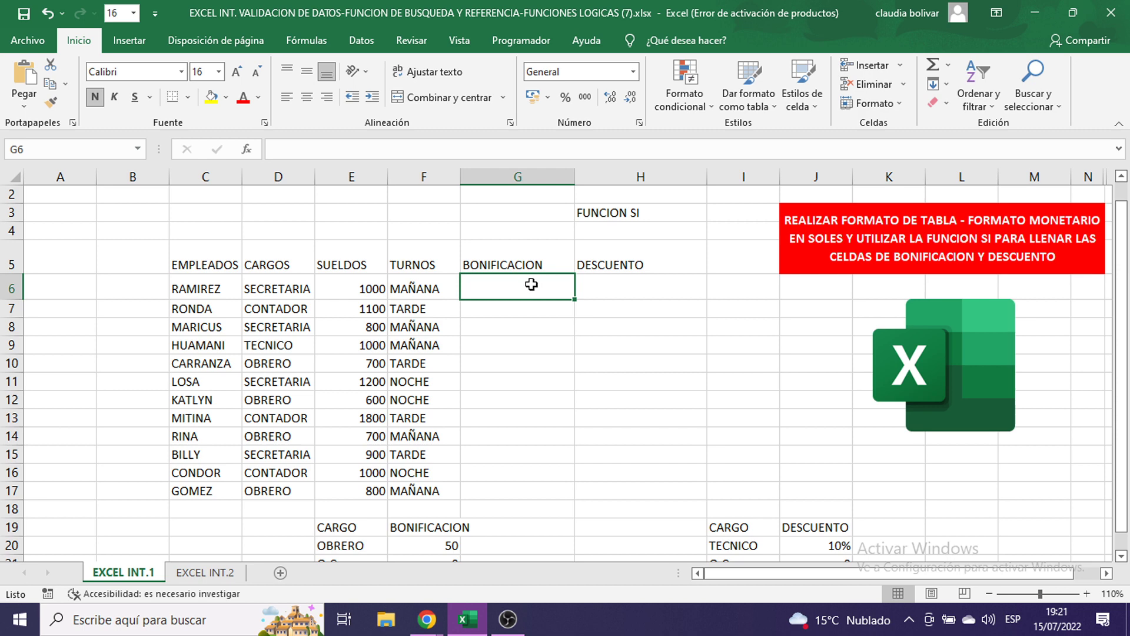
scroll(531, 284, "down", 2)
left_click(422, 412)
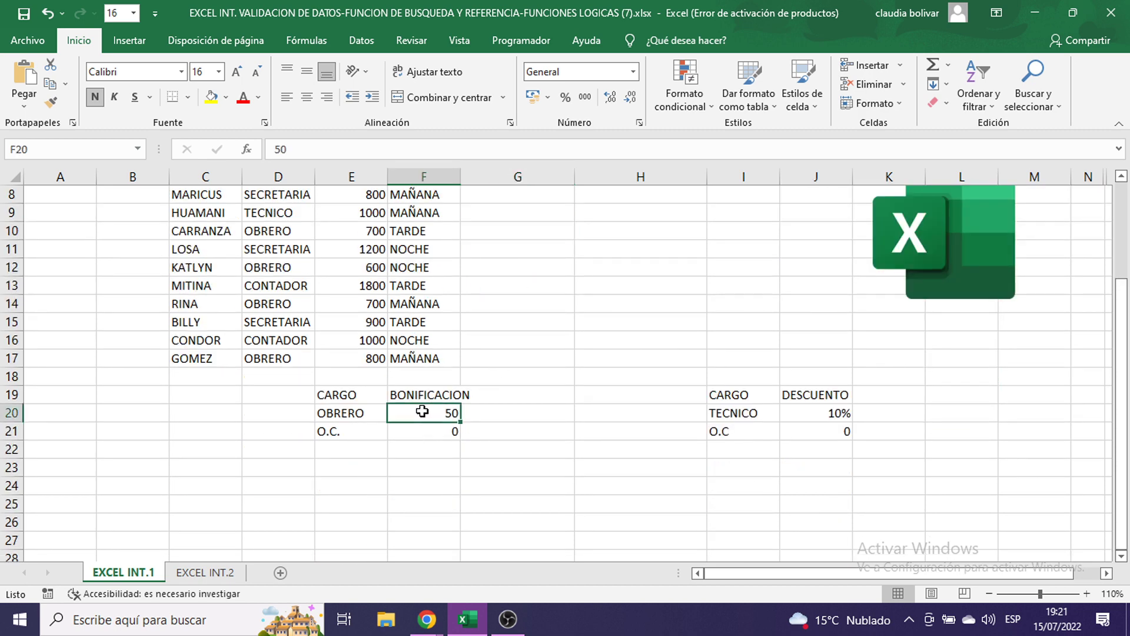
left_click(345, 416)
left_click(422, 415)
left_click(334, 435)
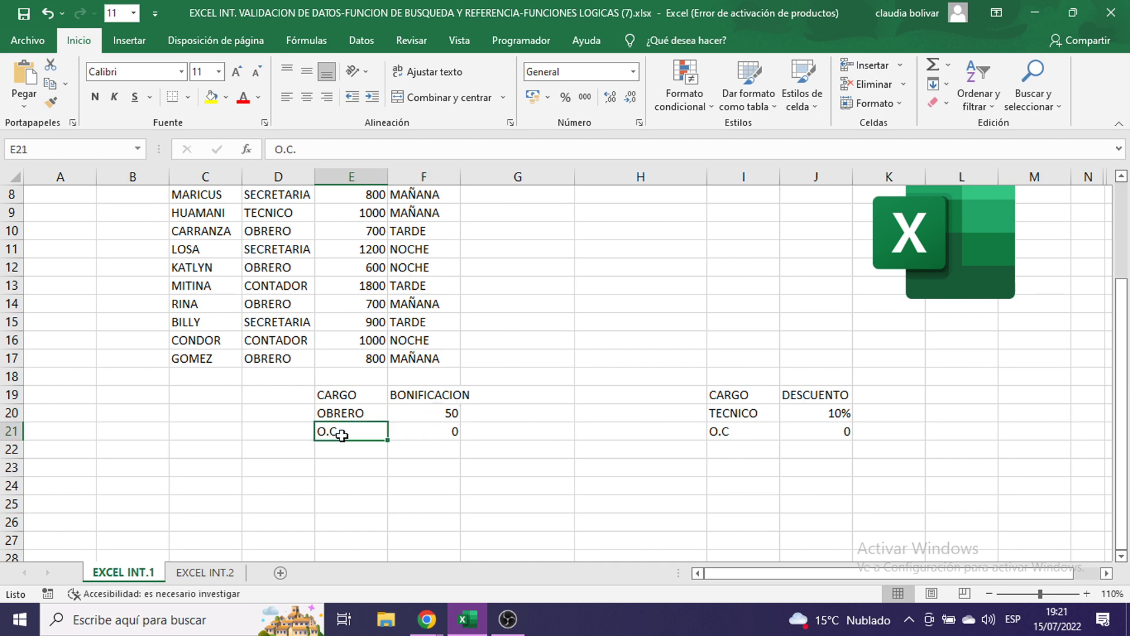
left_click(453, 433)
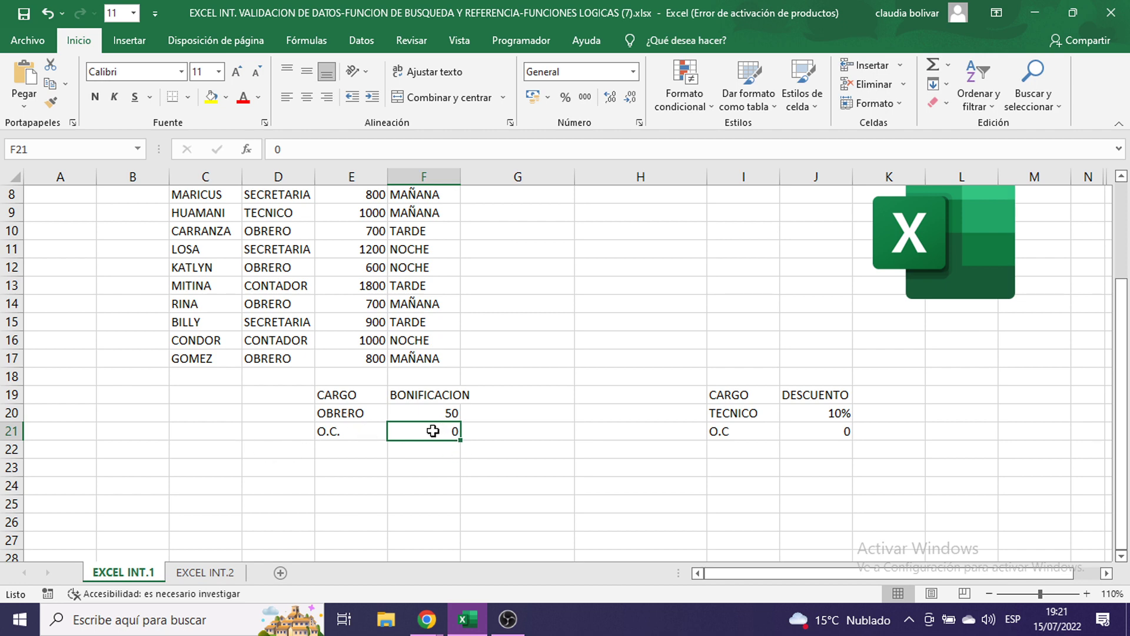
left_click(428, 412)
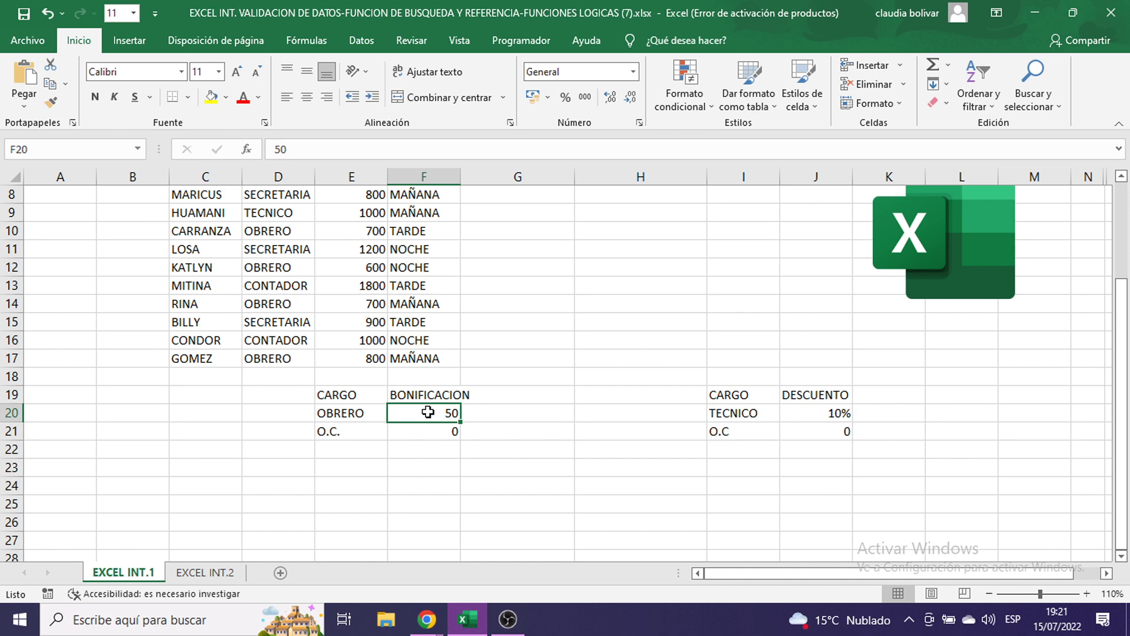
left_click(818, 415)
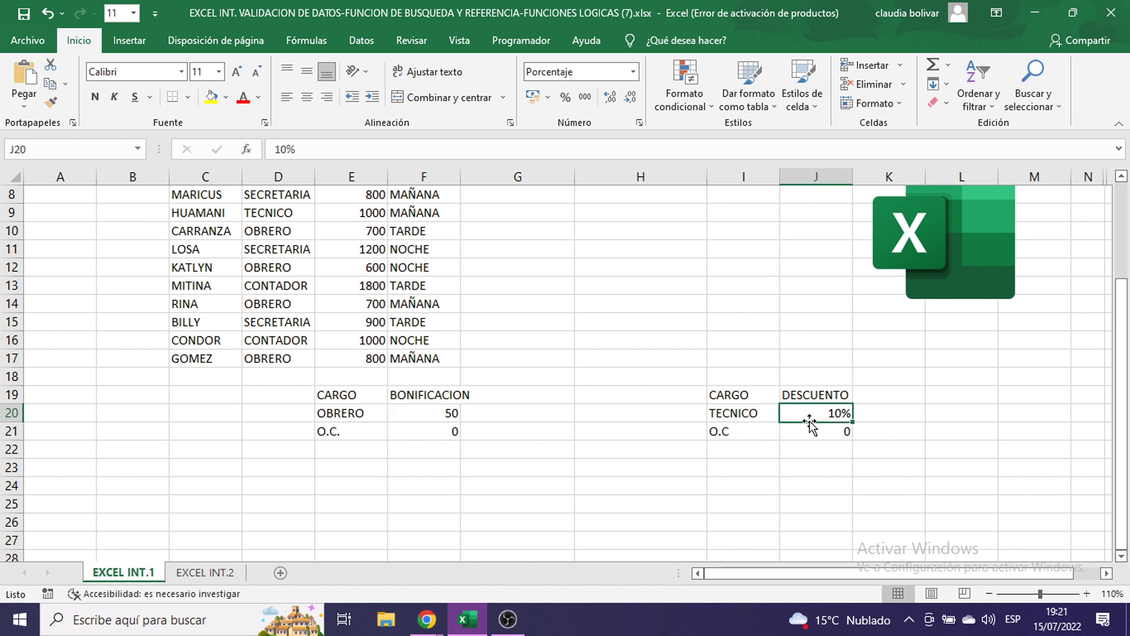
left_click(718, 432)
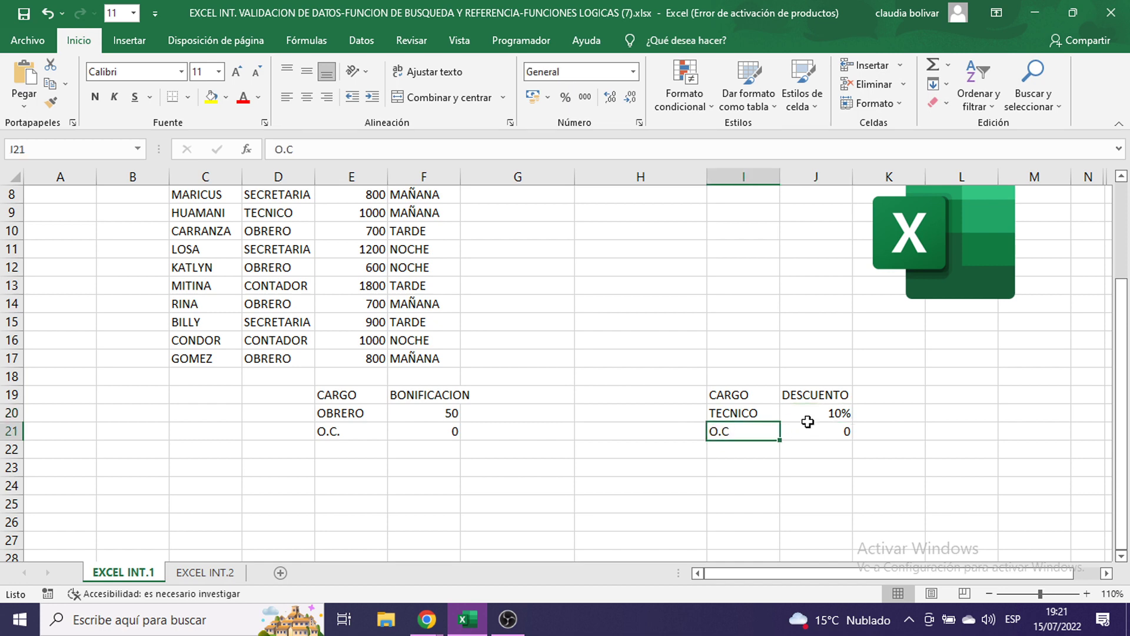
left_click(803, 430)
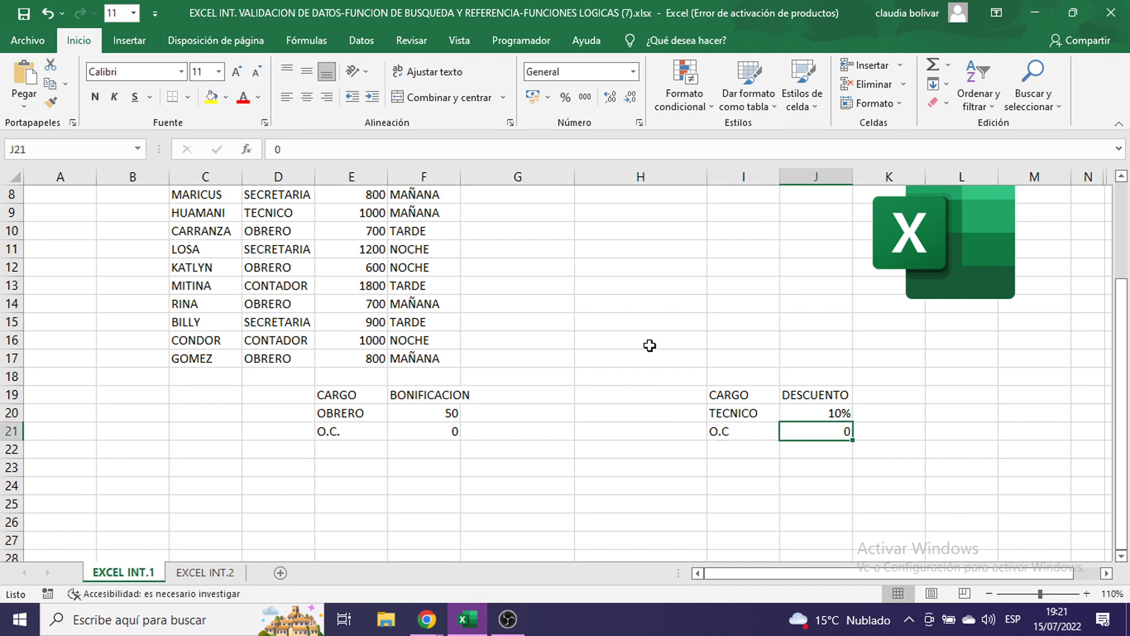
scroll(649, 346, "up", 3)
left_click(484, 302)
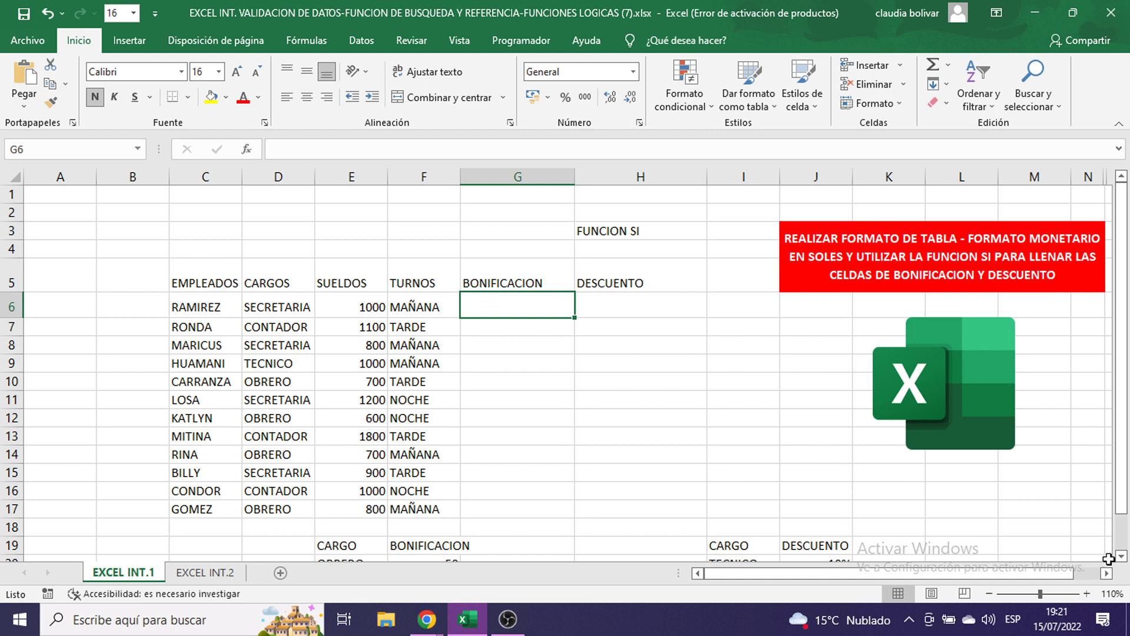
- Zoom the sheet to 120% and abandon a first =SI entry in G6
left_click(1087, 593)
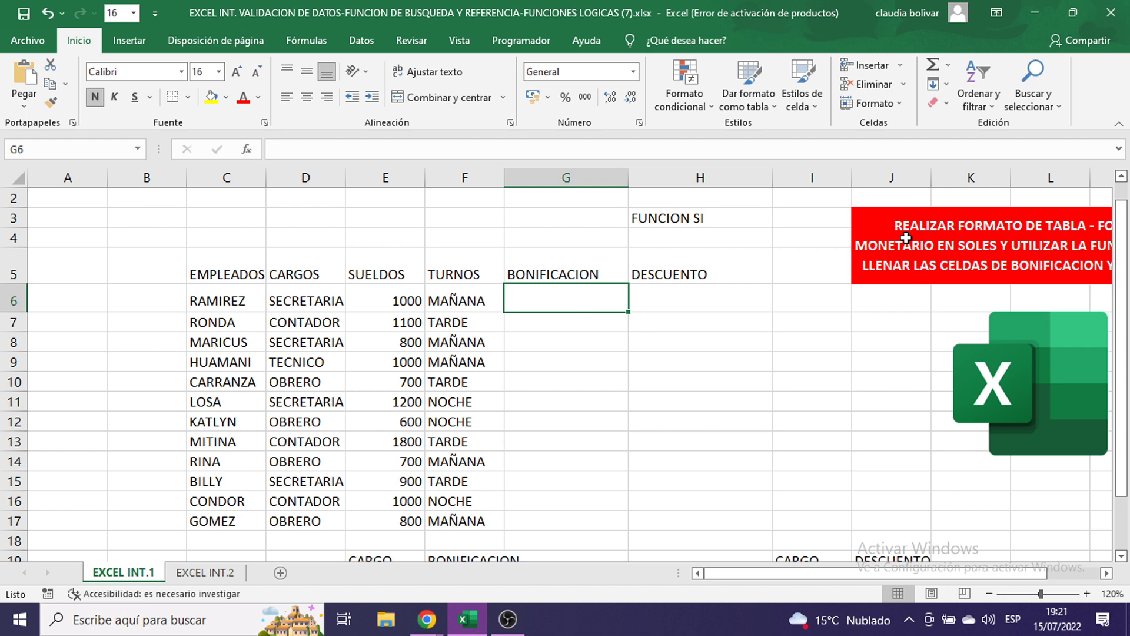
type("=si")
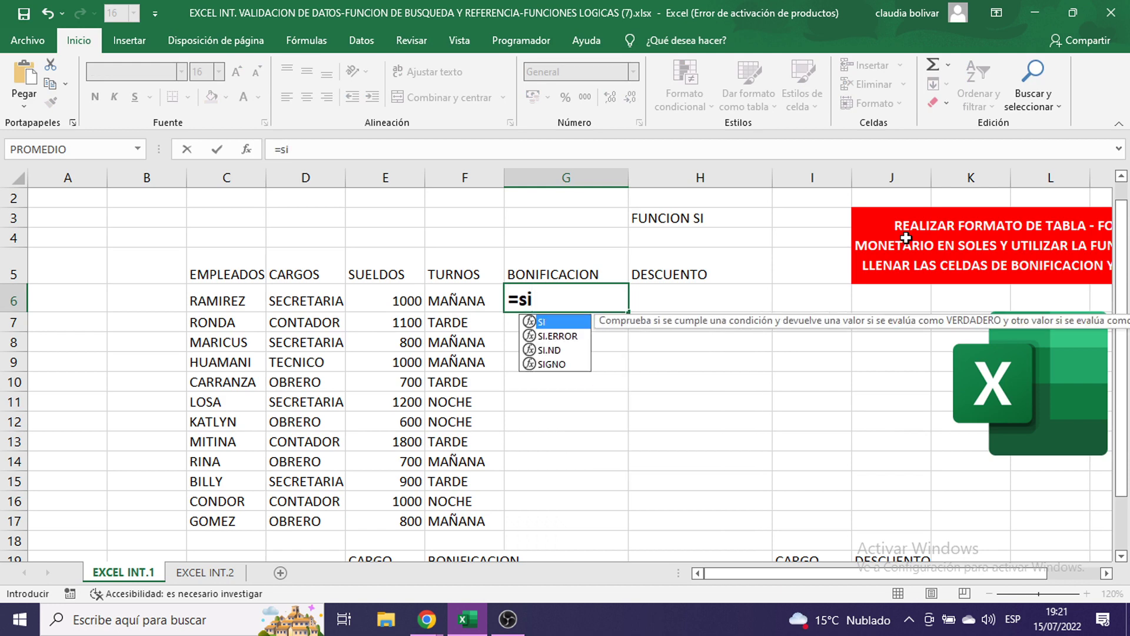
key("BackSpace")
key("BackSpace")
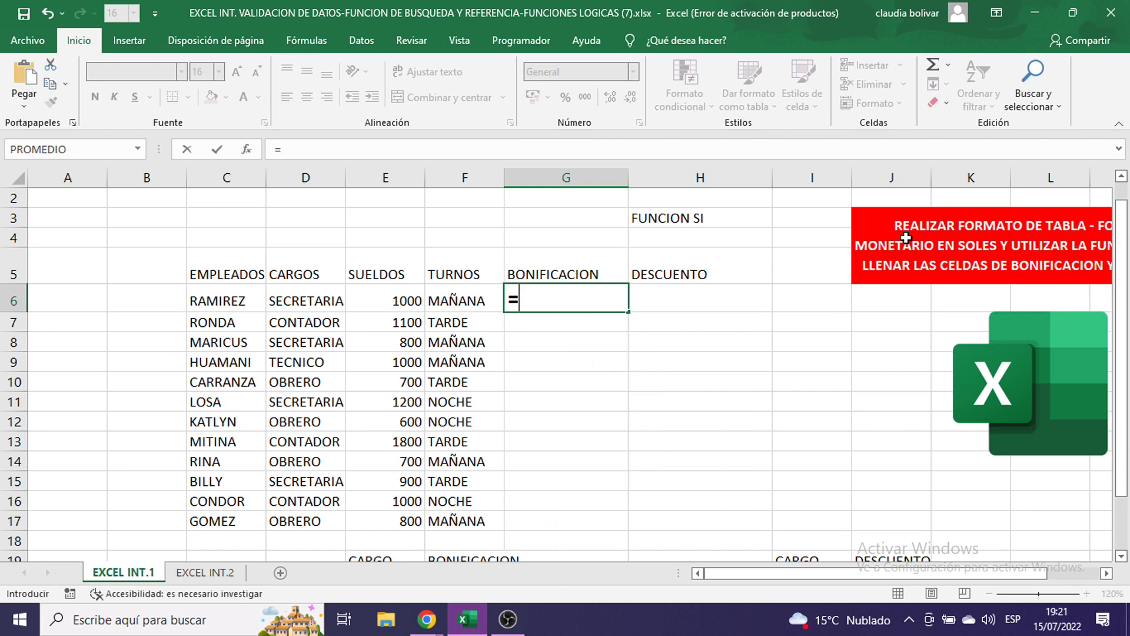
key("Escape")
key("Down")
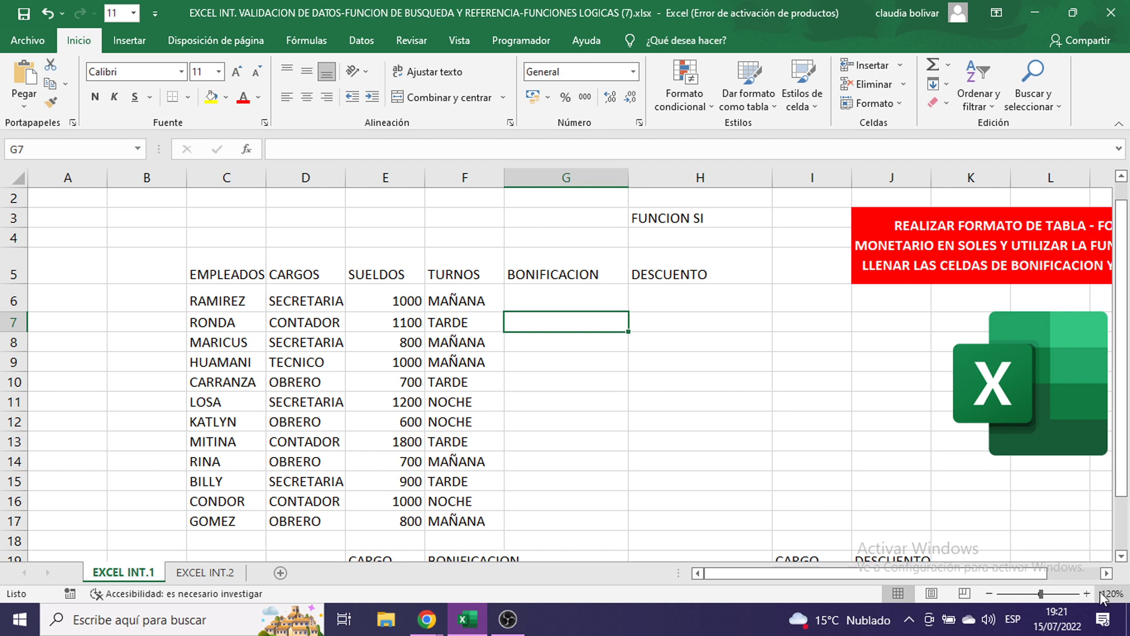
- Zoom to 130%, start the formula =SI( in G6, and open the Windows Run box
left_click(1086, 593)
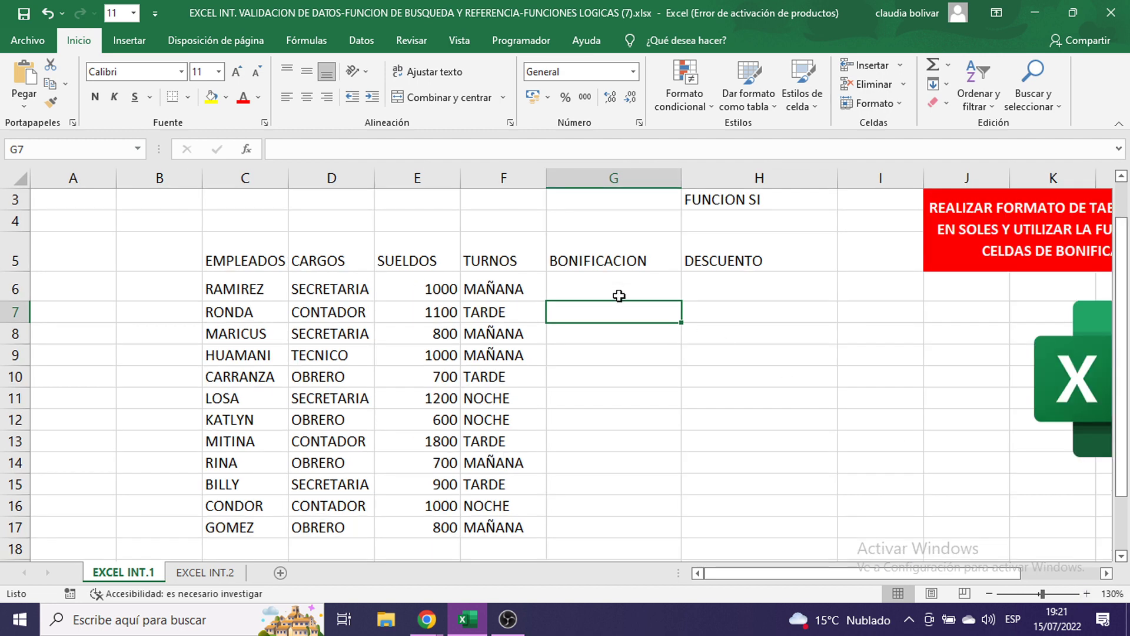
left_click(618, 295)
type("=")
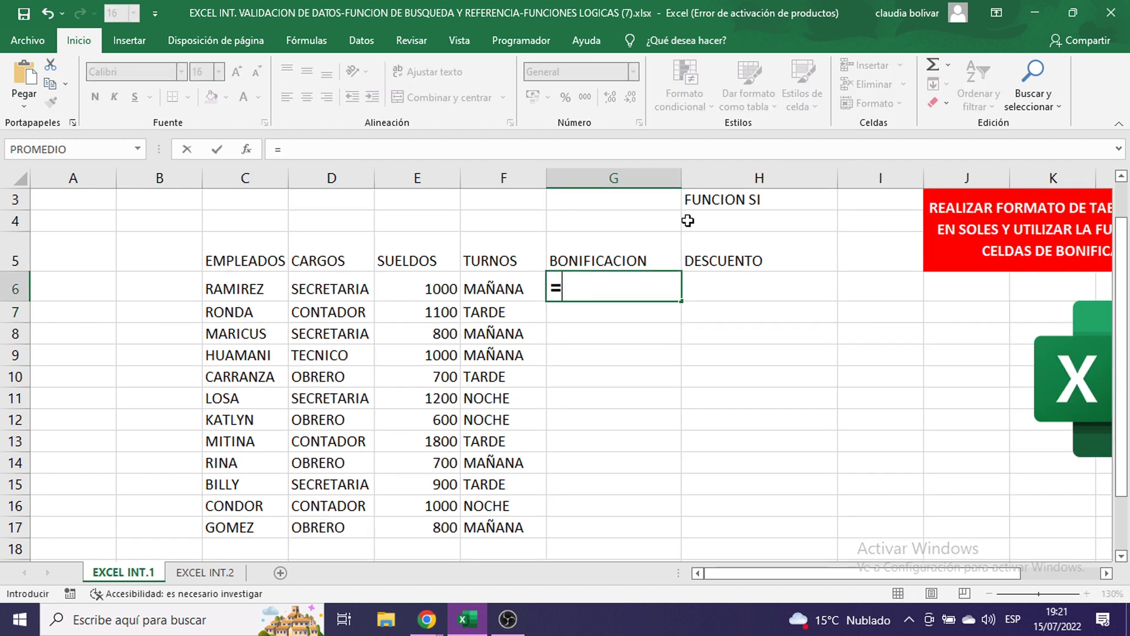
type("SI(")
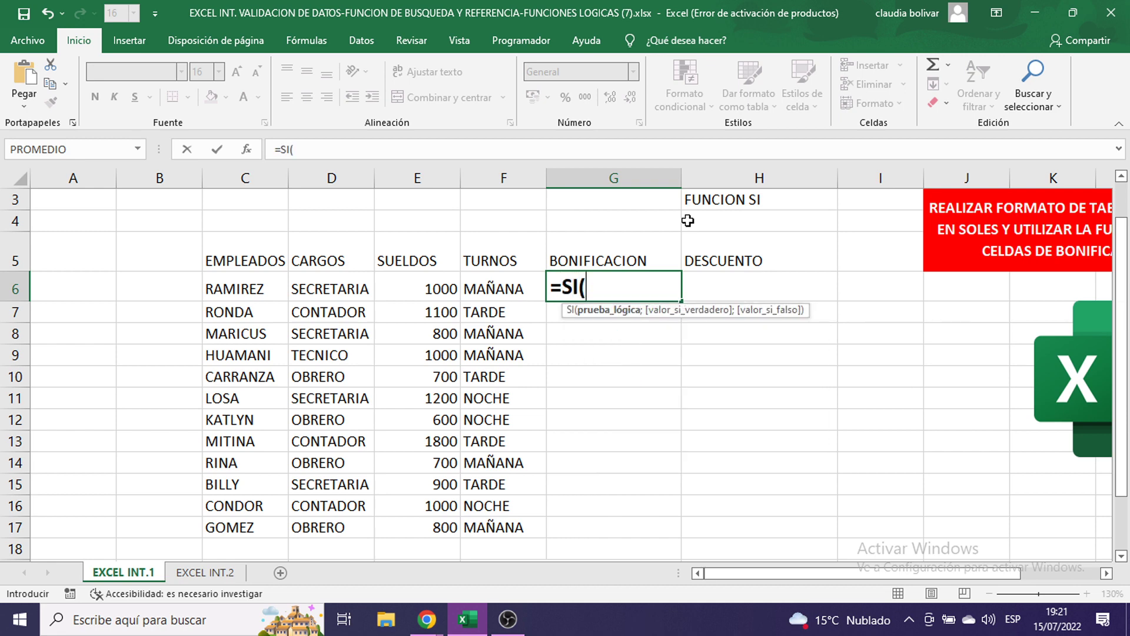
key("super+r")
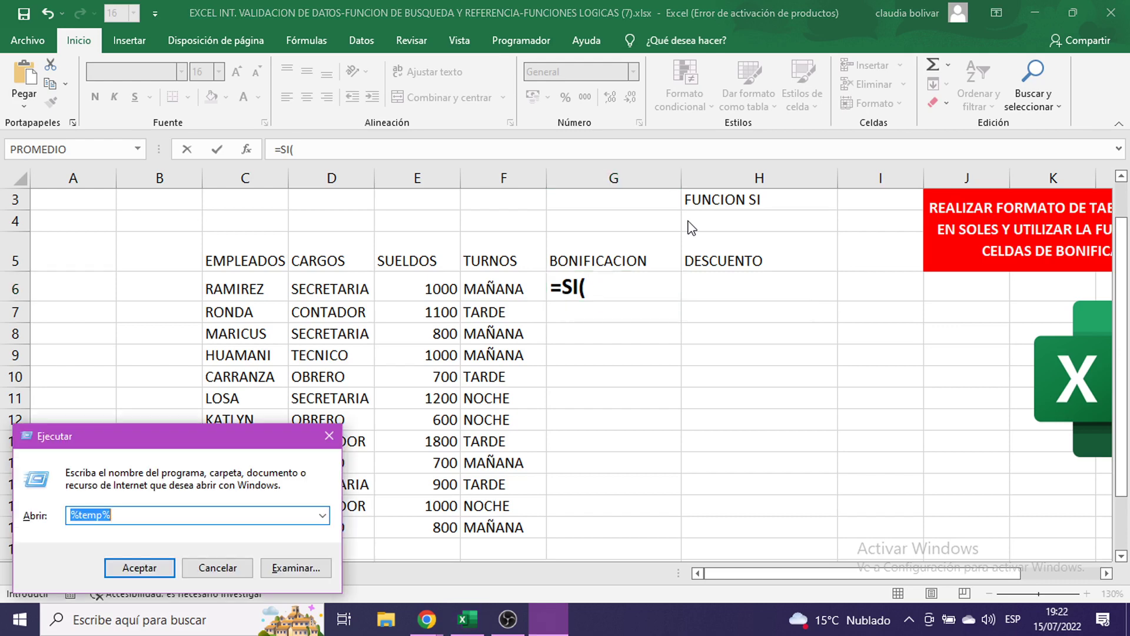
- Launch Paint with mspaint, maximize it and zoom the canvas to 200%
type("MS")
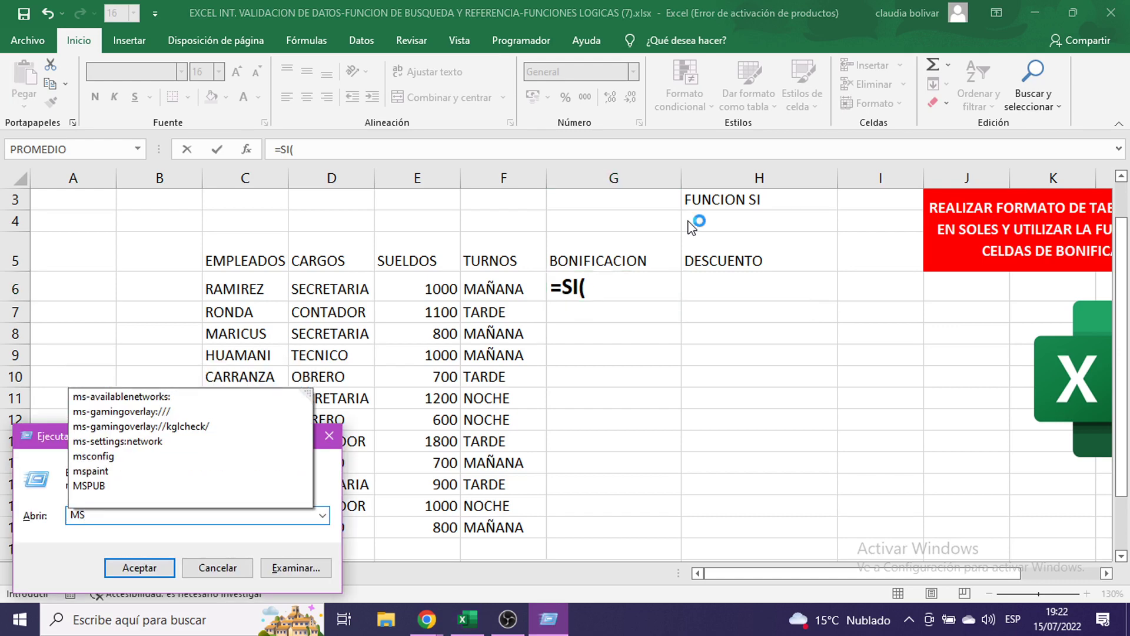
type("P")
key("Down")
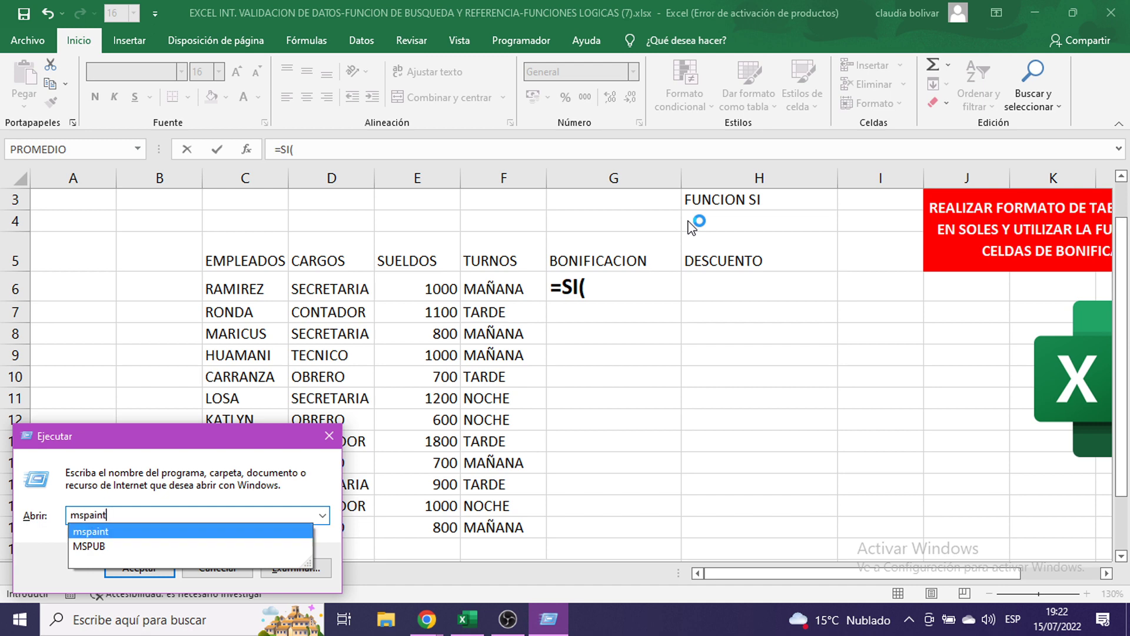
key("Return")
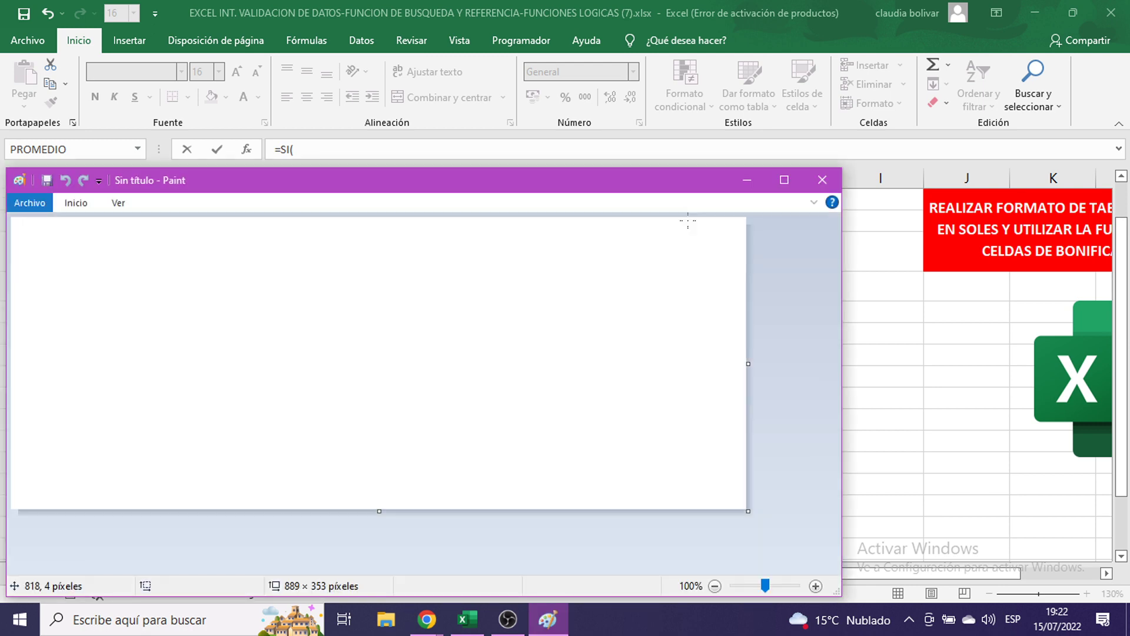
left_click(785, 180)
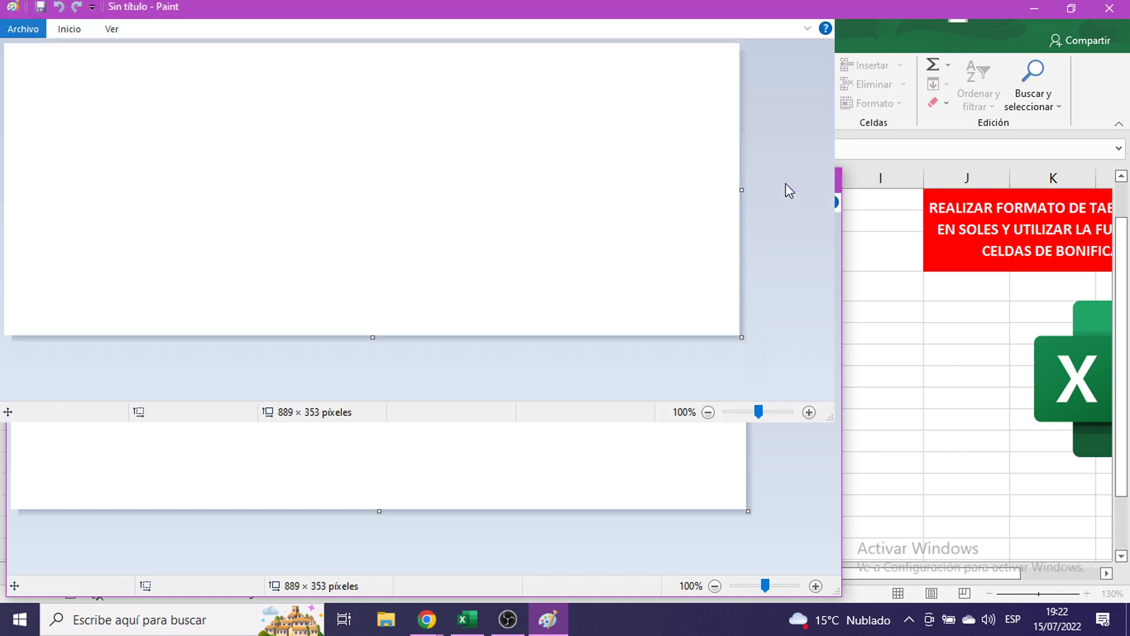
left_click(1119, 592)
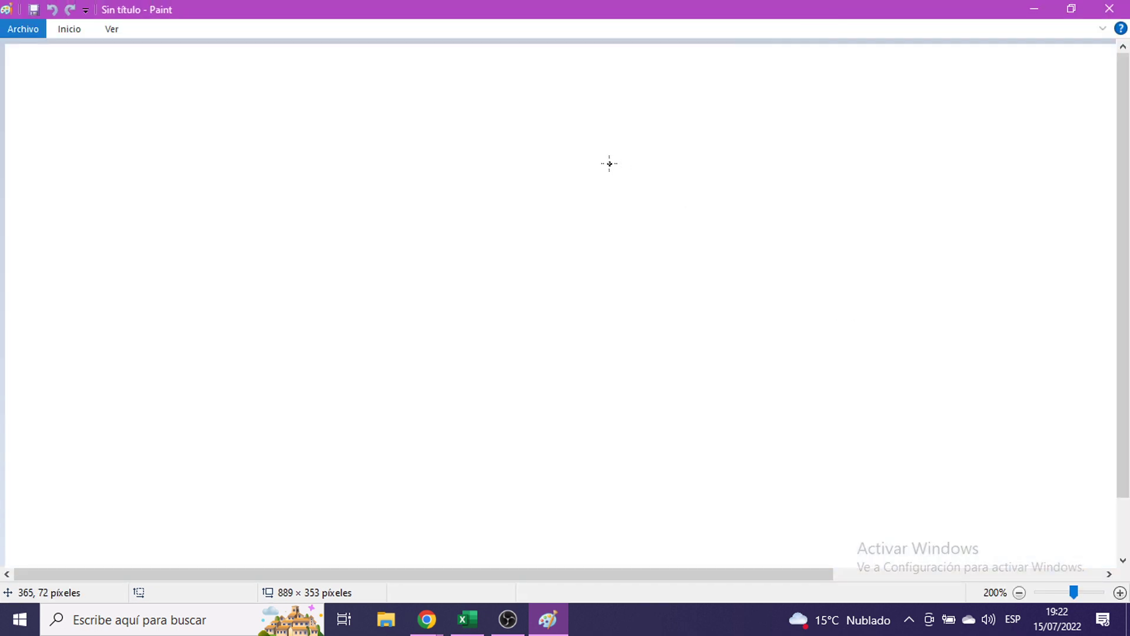
- Paste the Excel screenshot and center the BONIFICACION =SI( formula in view
key("ctrl+v")
left_click_drag(581, 308, 471, 35)
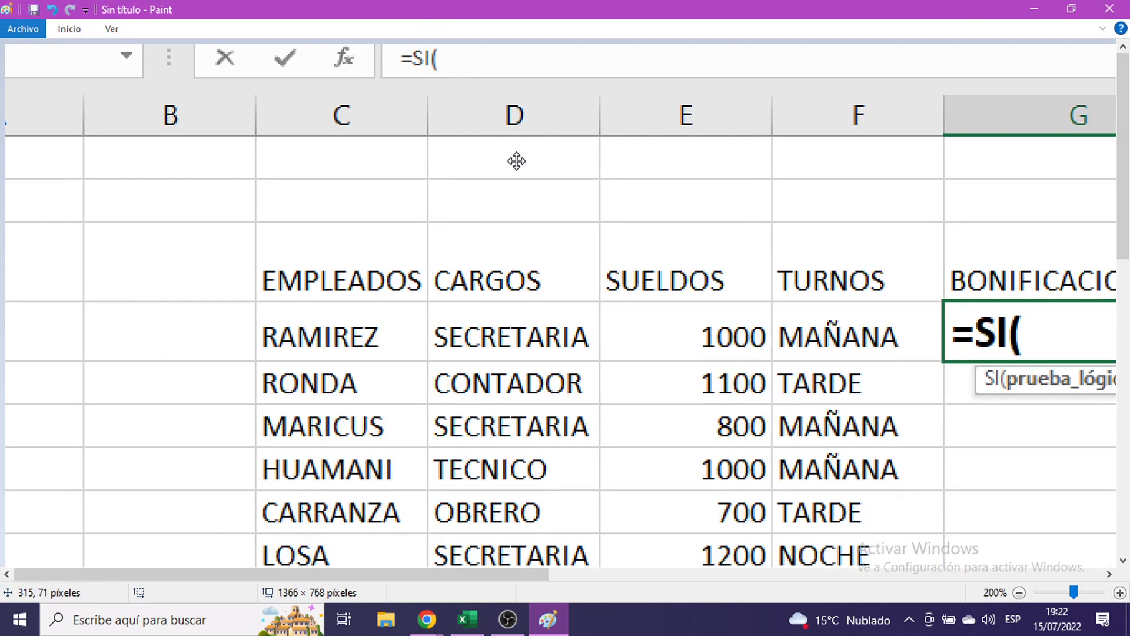
left_click_drag(515, 159, 125, 106)
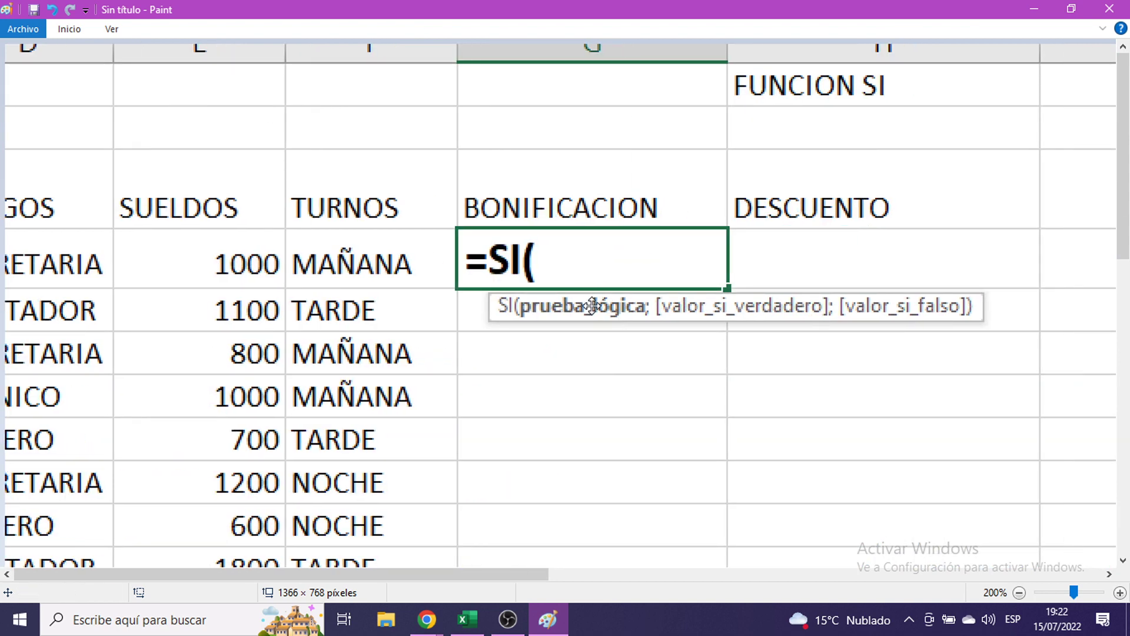
left_click_drag(645, 252, 785, 235)
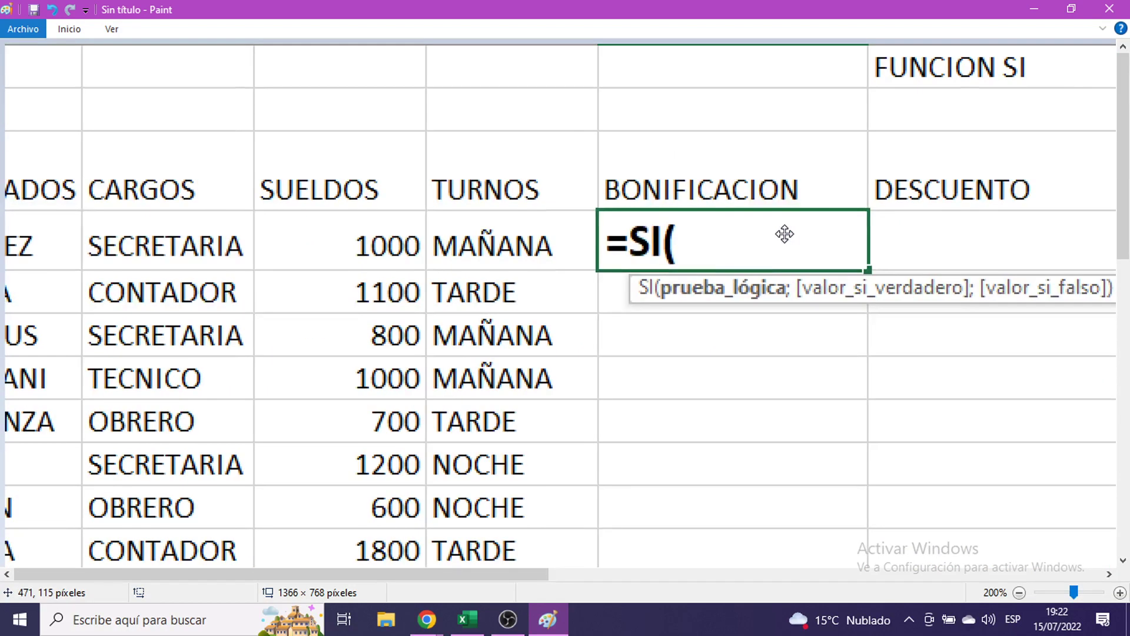
mouse_move(724, 252)
left_mouse_down()
mouse_move(805, 244)
mouse_move(688, 243)
left_mouse_up()
- Back in Excel, write the condition D6="OBRERO" in G6, fixing the OBREO typo
left_click(1034, 9)
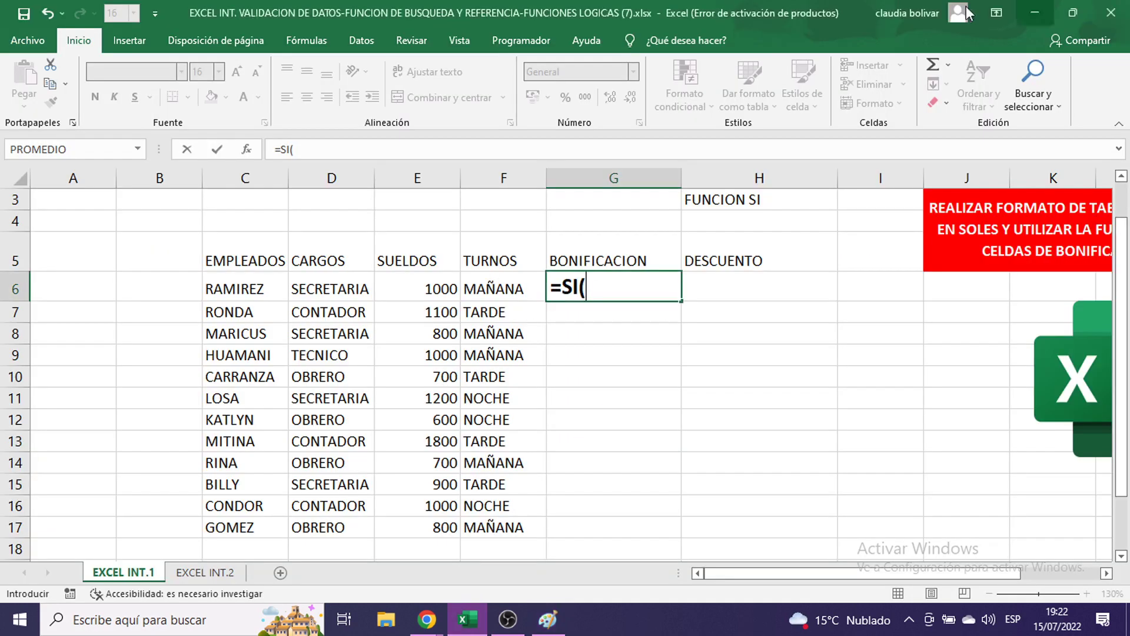
left_click(309, 290)
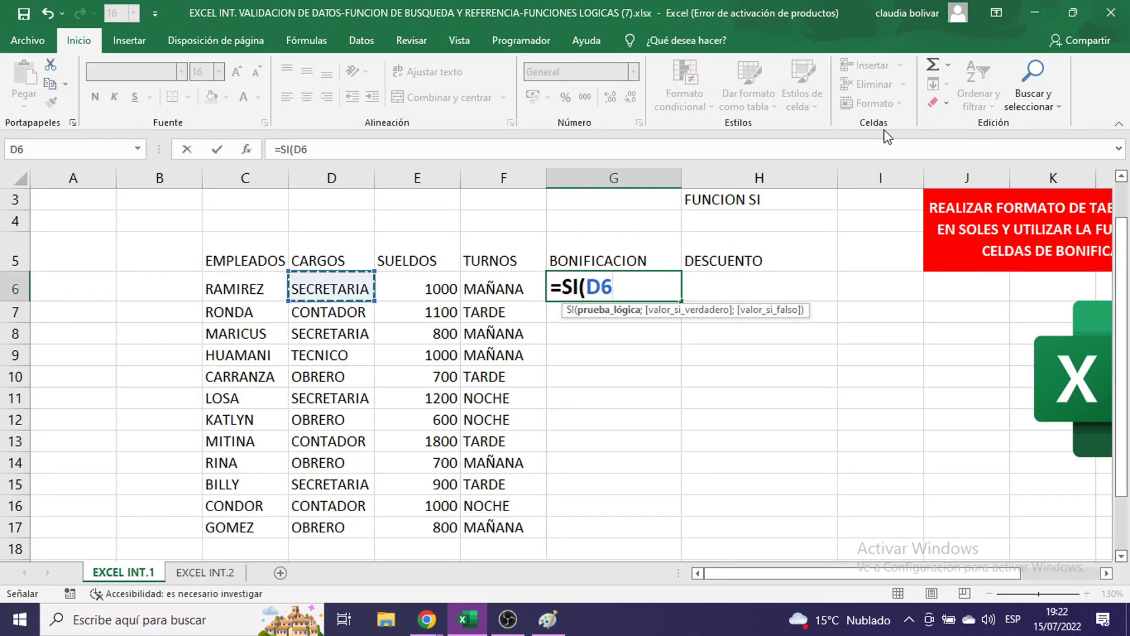
type("=")
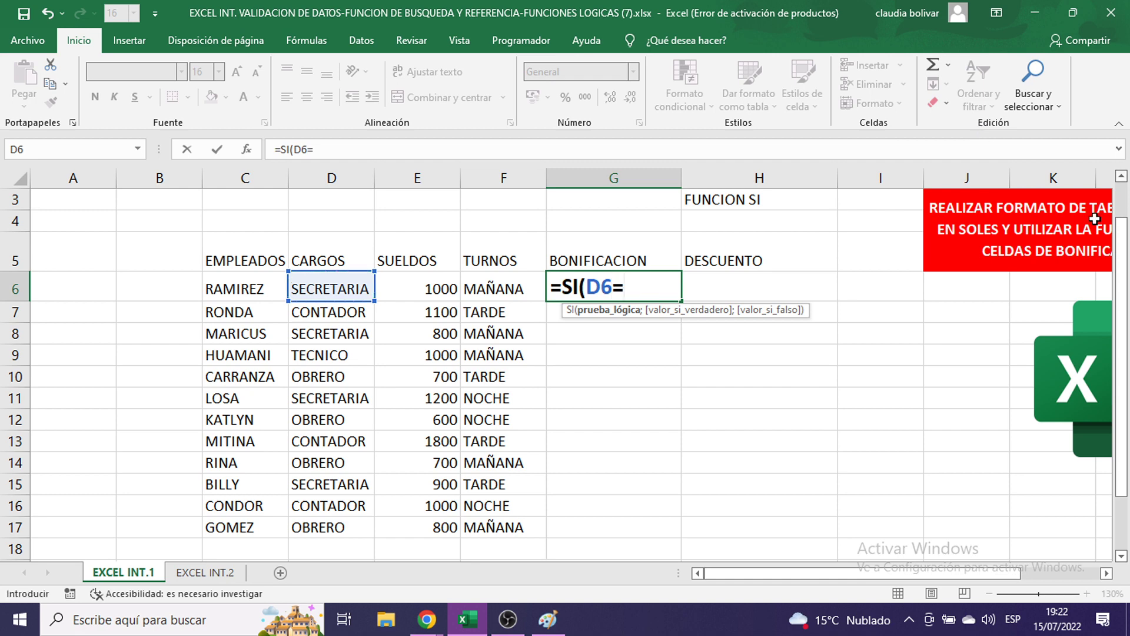
scroll(509, 371, "down", 2)
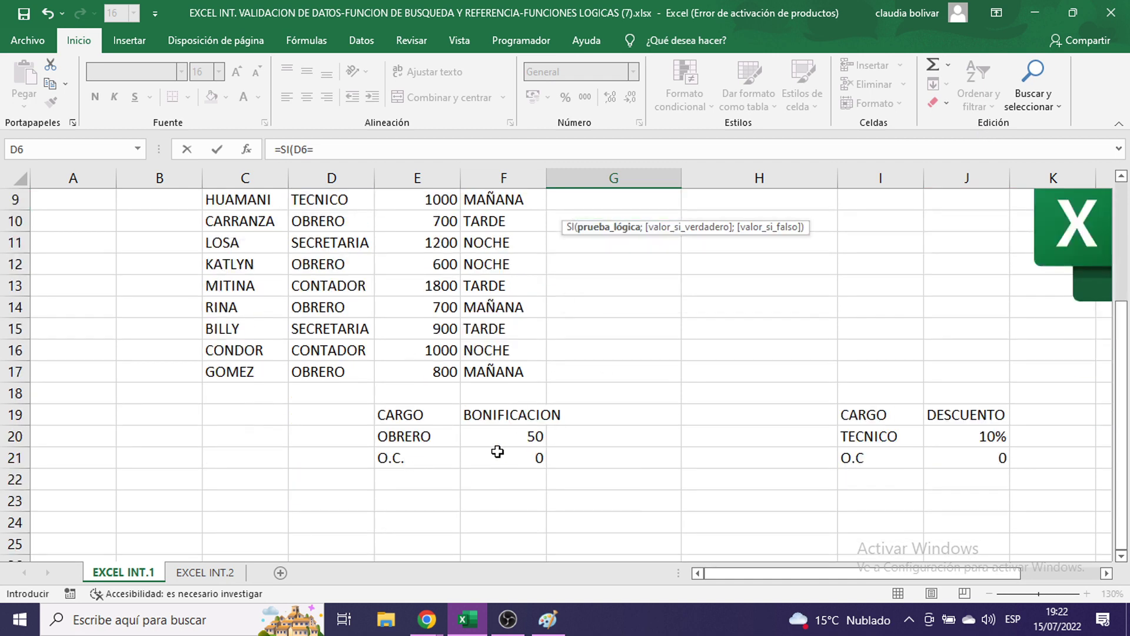
scroll(743, 388, "up", 2)
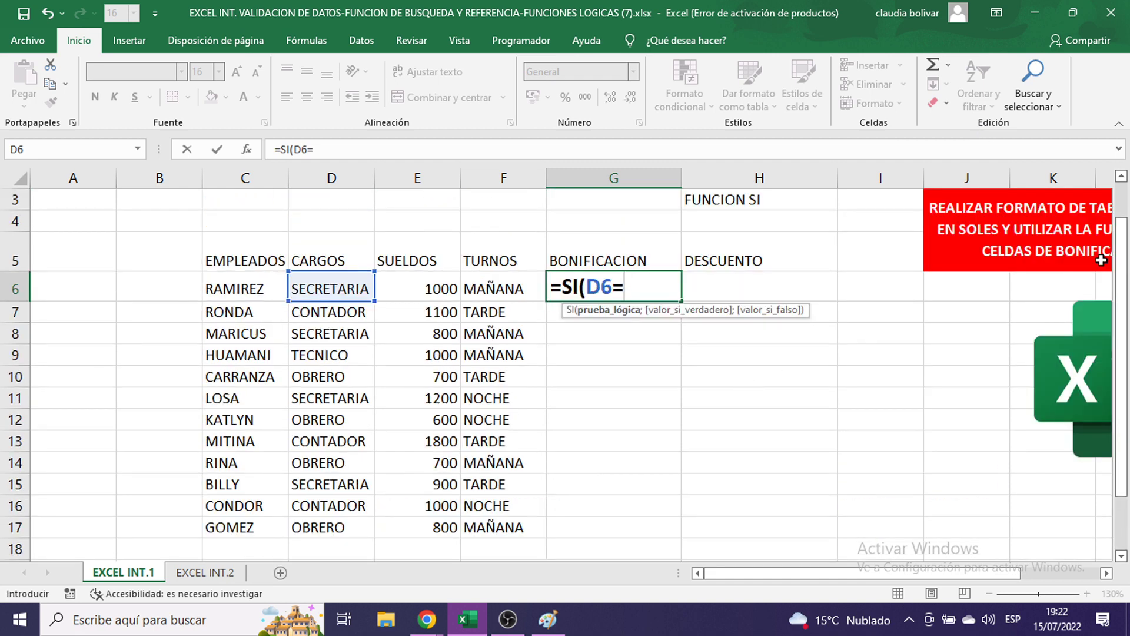
type("\"OBRE")
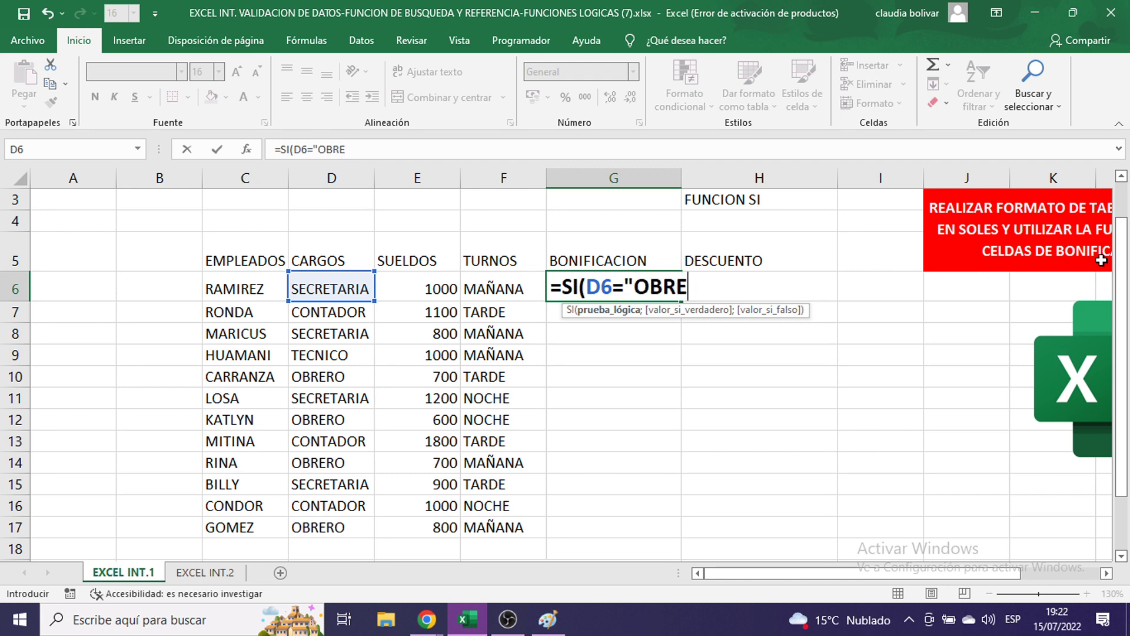
type("O\"")
key("BackSpace")
key("BackSpace")
type("RO")
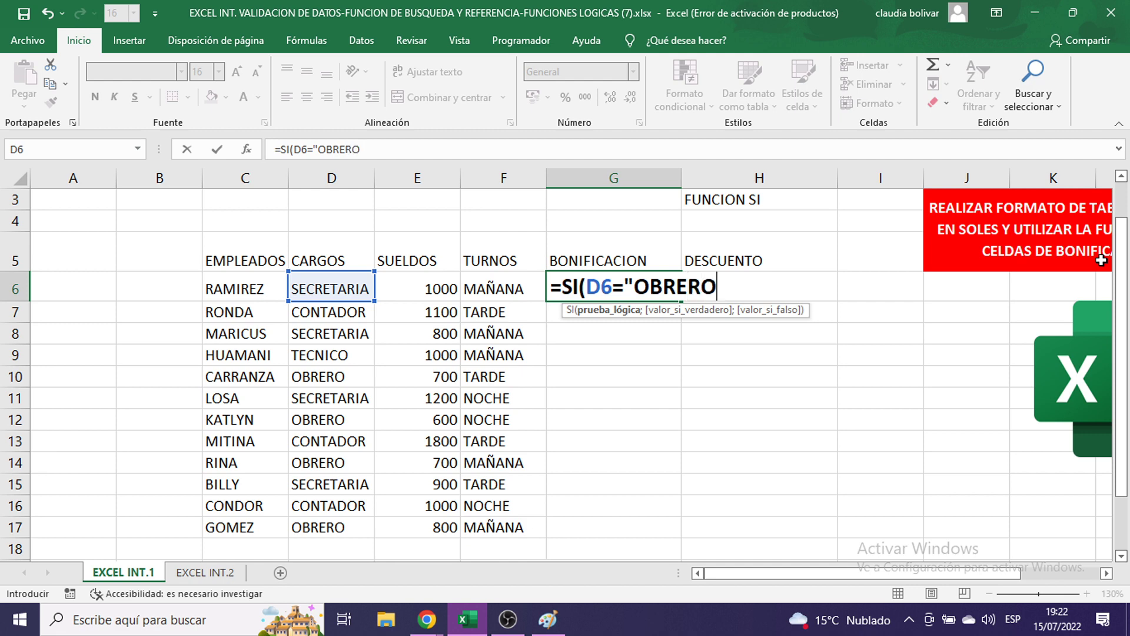
type("\"")
- Redo the condition as D6="OBRERO" after briefly trying an absolute D10 reference
key("BackSpace")
key("BackSpace")
key("BackSpace")
key("BackSpace")
key("BackSpace")
key("BackSpace")
key("BackSpace")
key("BackSpace")
key("BackSpace")
key("BackSpace")
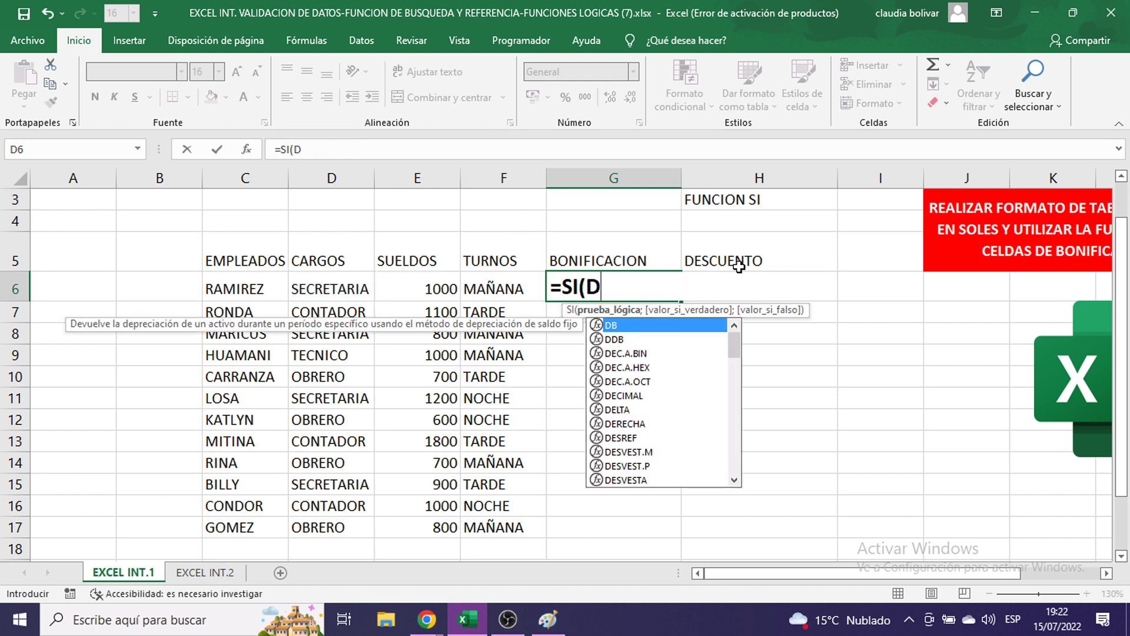
key("BackSpace")
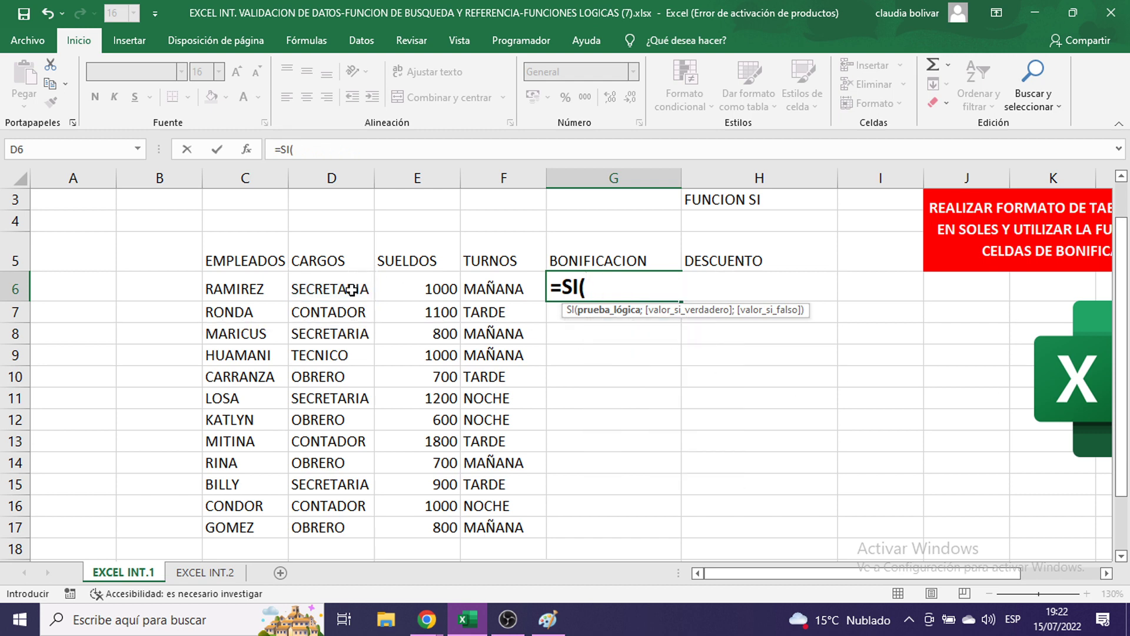
left_click(348, 288)
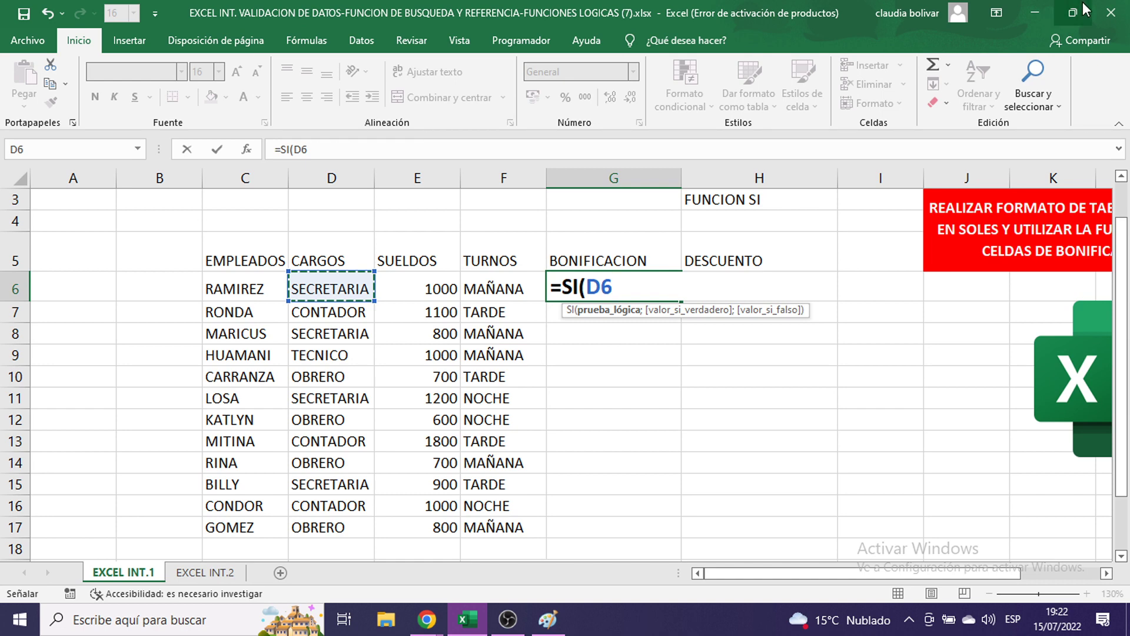
type("=")
left_click(343, 378)
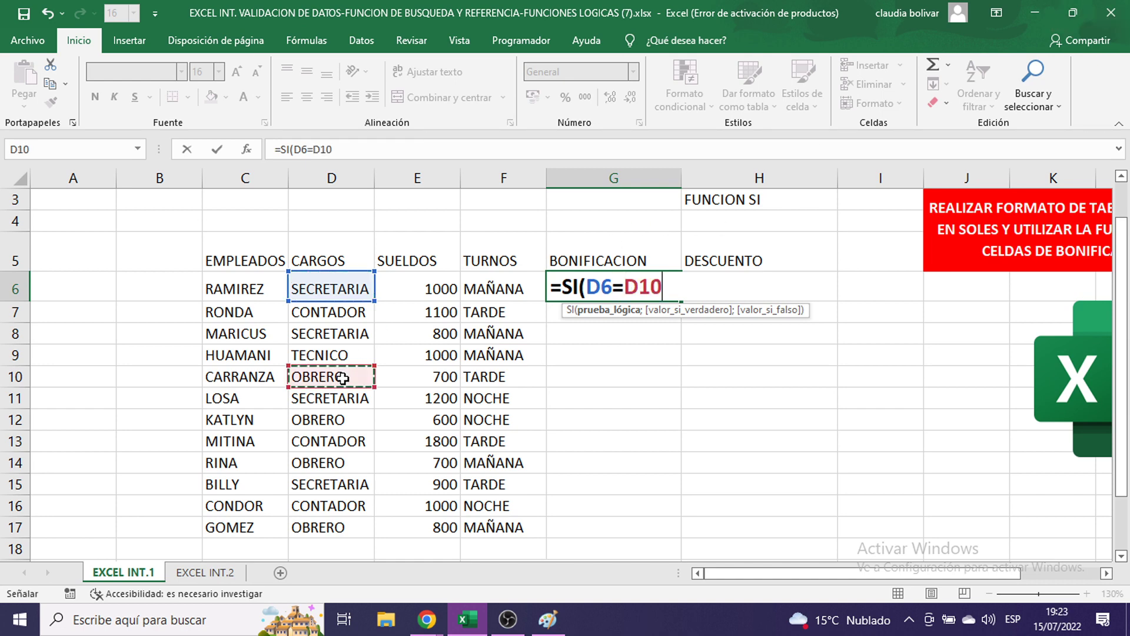
key("F4")
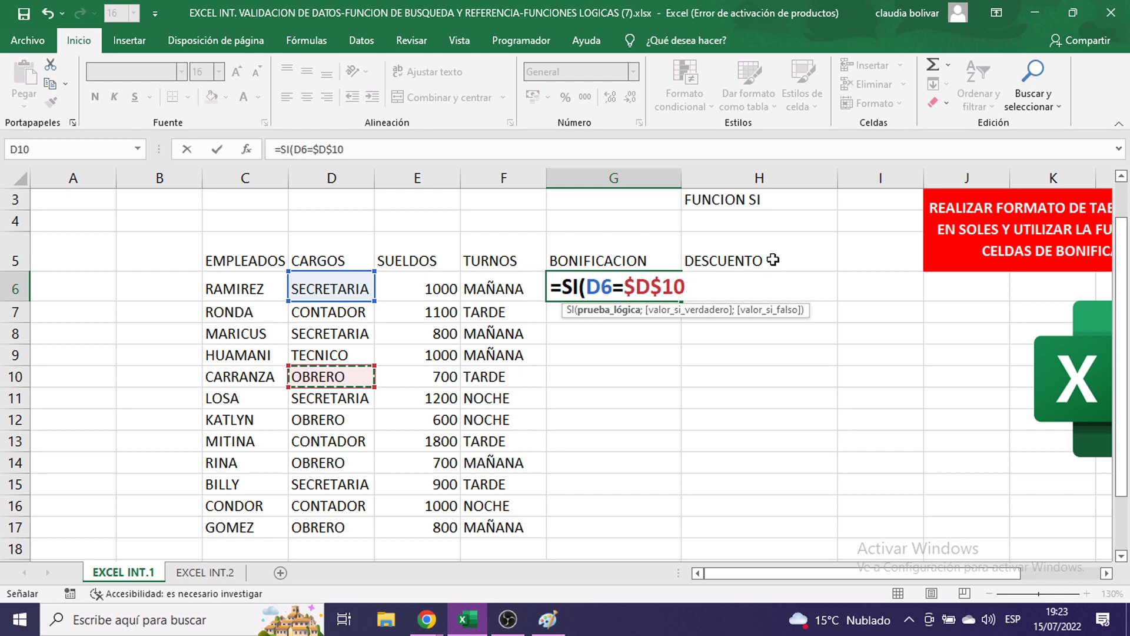
key("BackSpace")
key("BackSpace")
key("BackSpace")
key("BackSpace")
key("BackSpace")
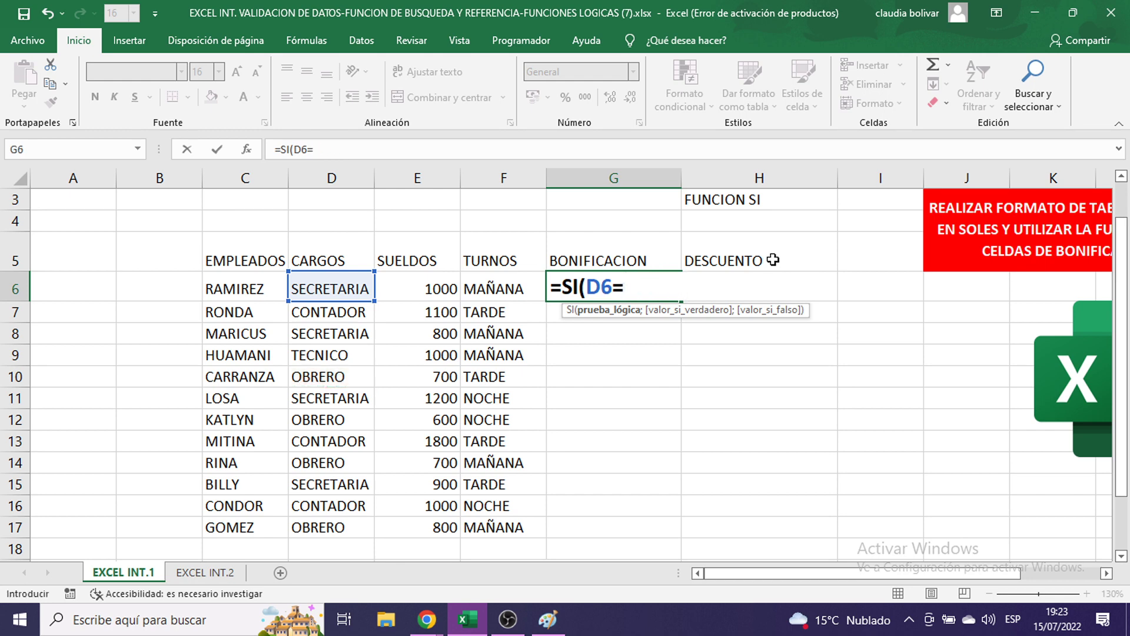
type("\"OBRERO")
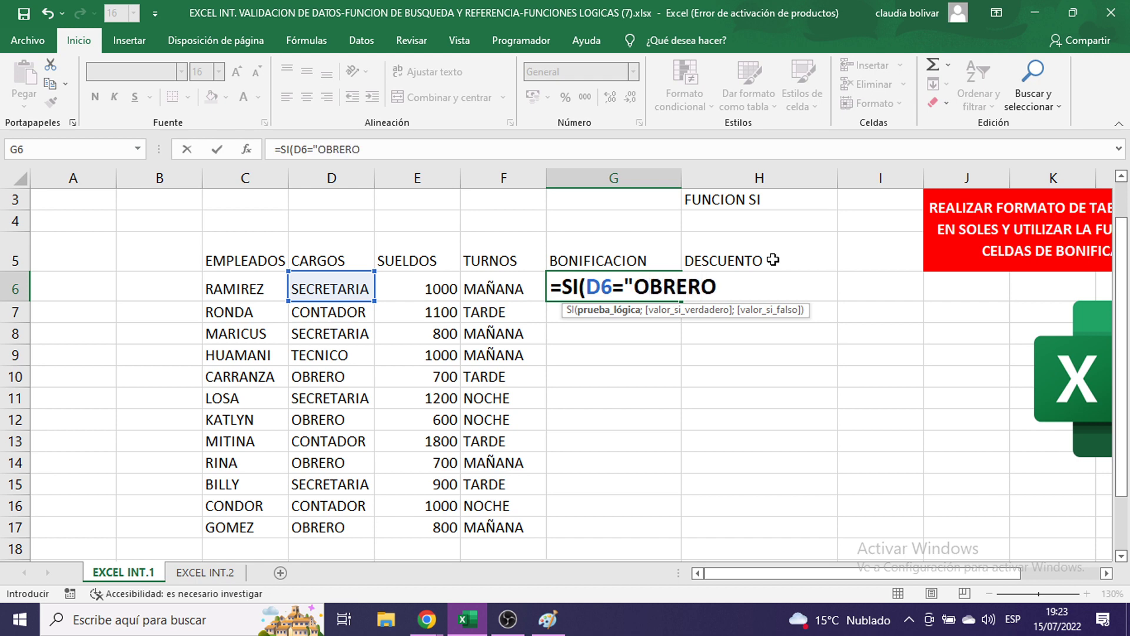
type("\"")
- Add the results ;50;0 so G6 reads =SI(D6="OBRERO";50;0, then bring up Paint
scroll(622, 366, "down", 3)
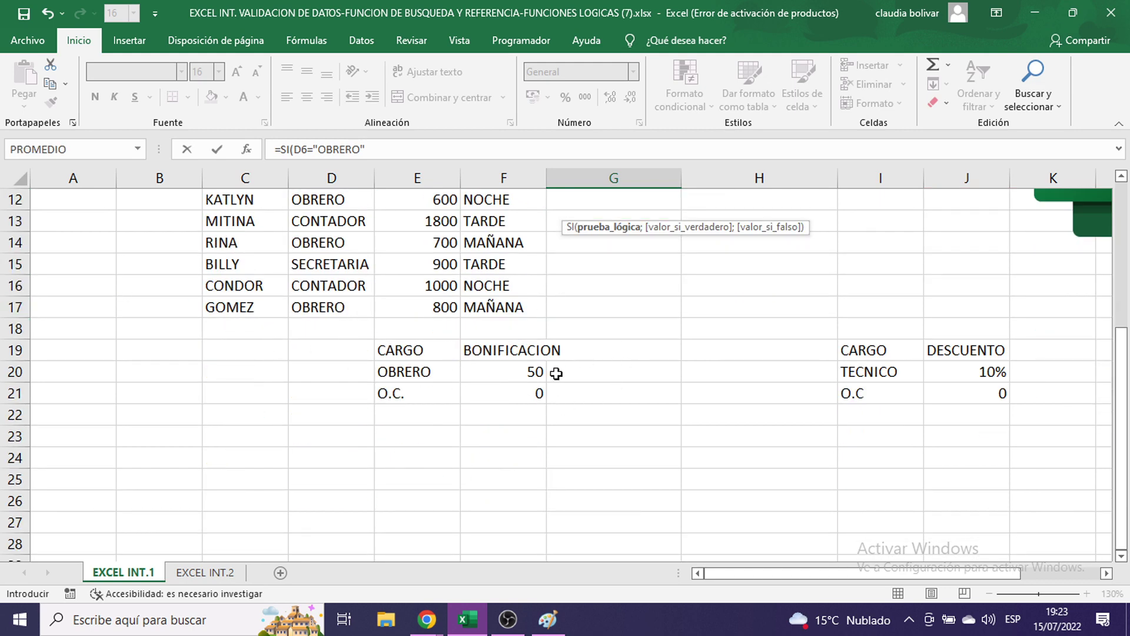
scroll(654, 406, "up", 3)
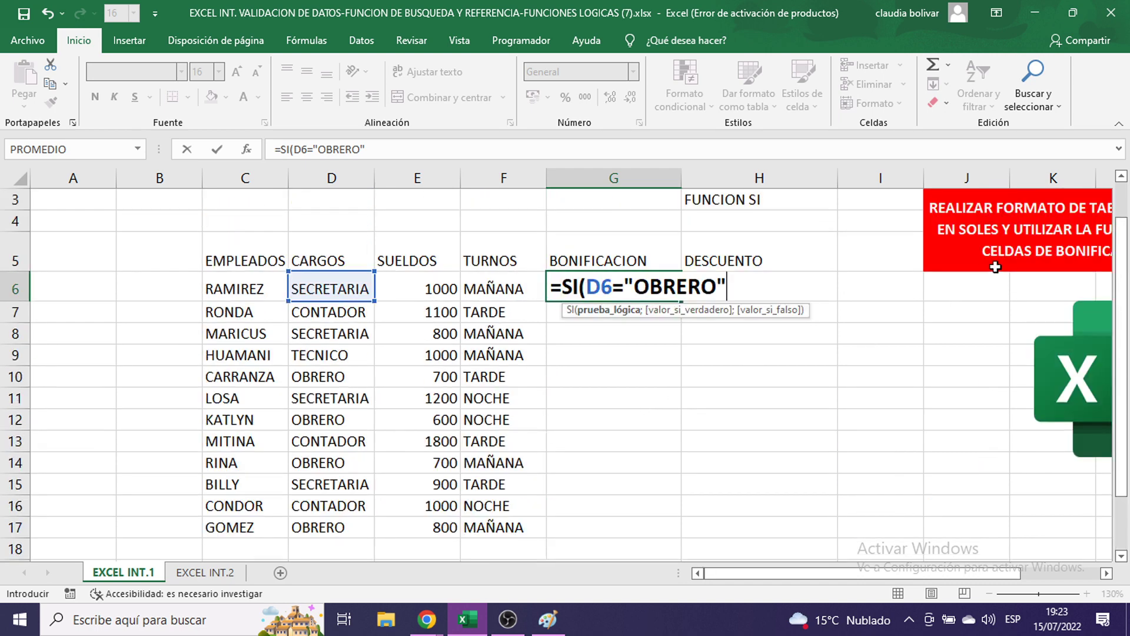
type(";")
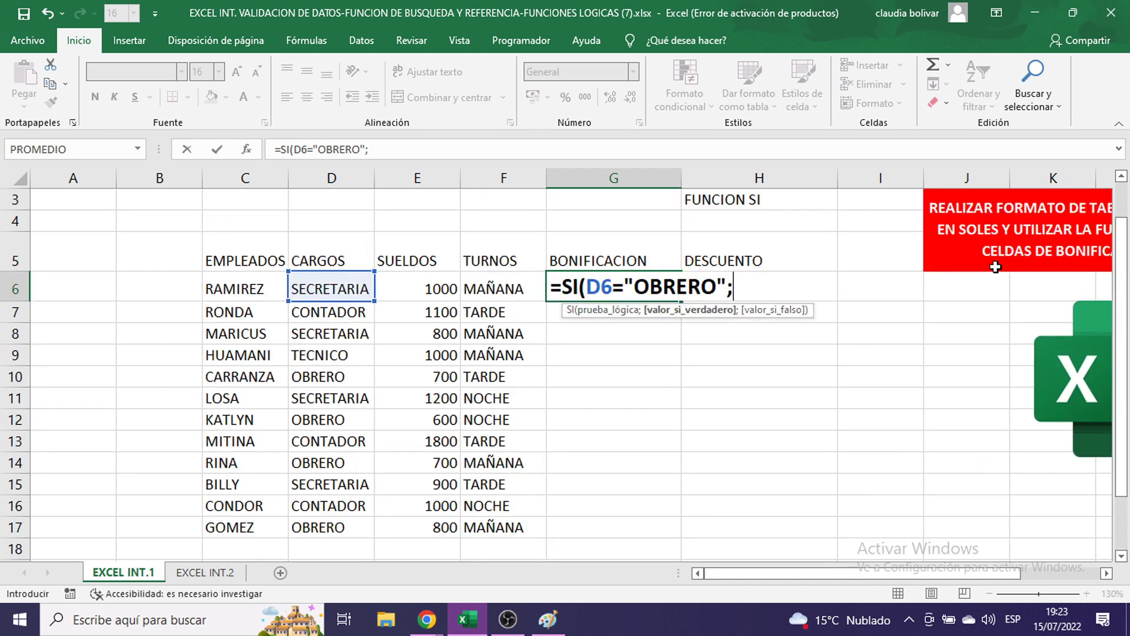
type("50;")
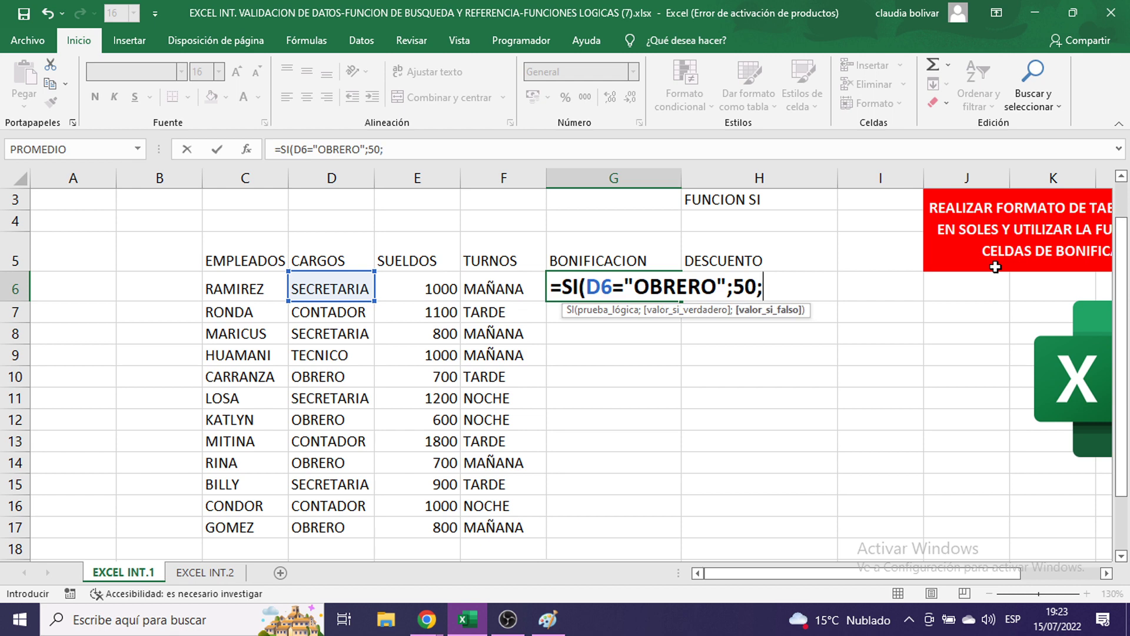
type("0")
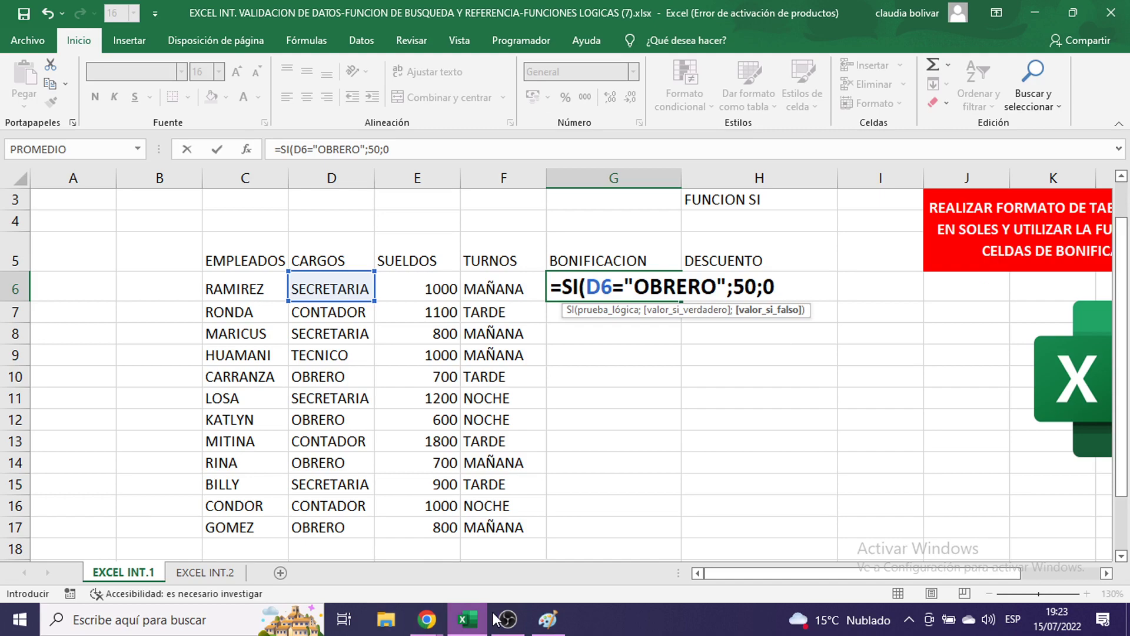
left_click(548, 618)
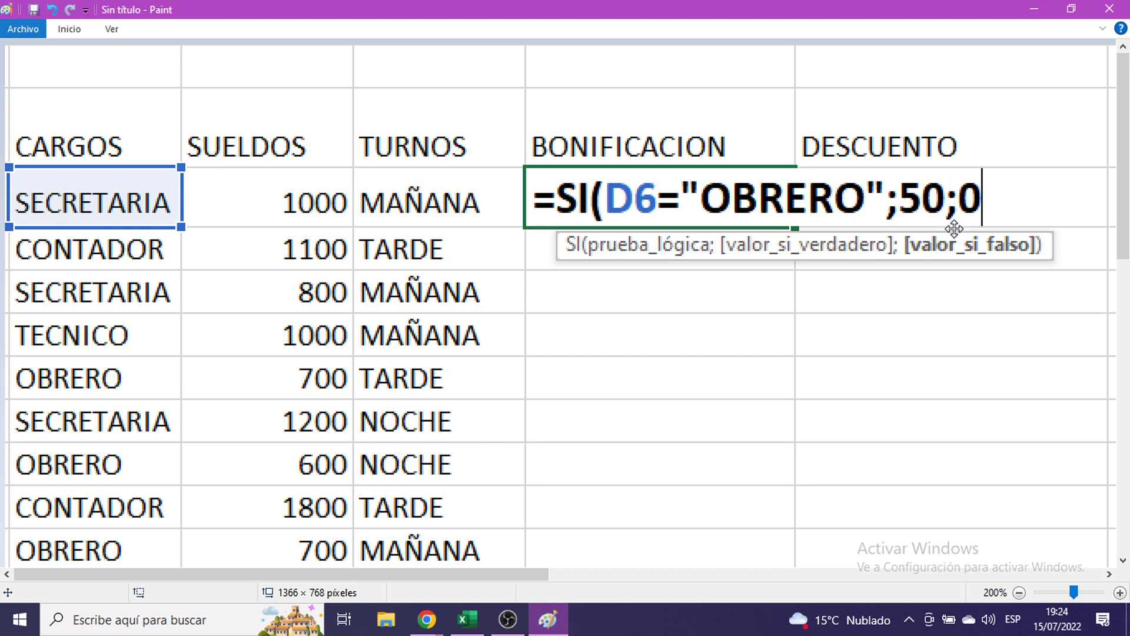
- Minimize Paint to return to the Excel sheet with the unclosed G6 formula
left_click(1035, 10)
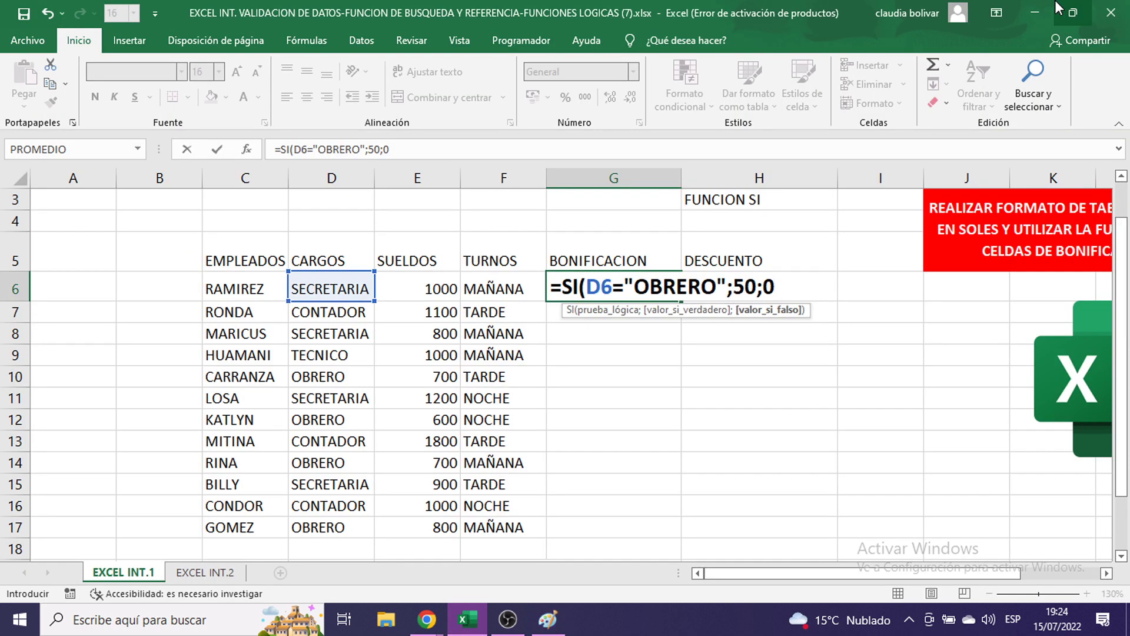
type(")")
key("Return")
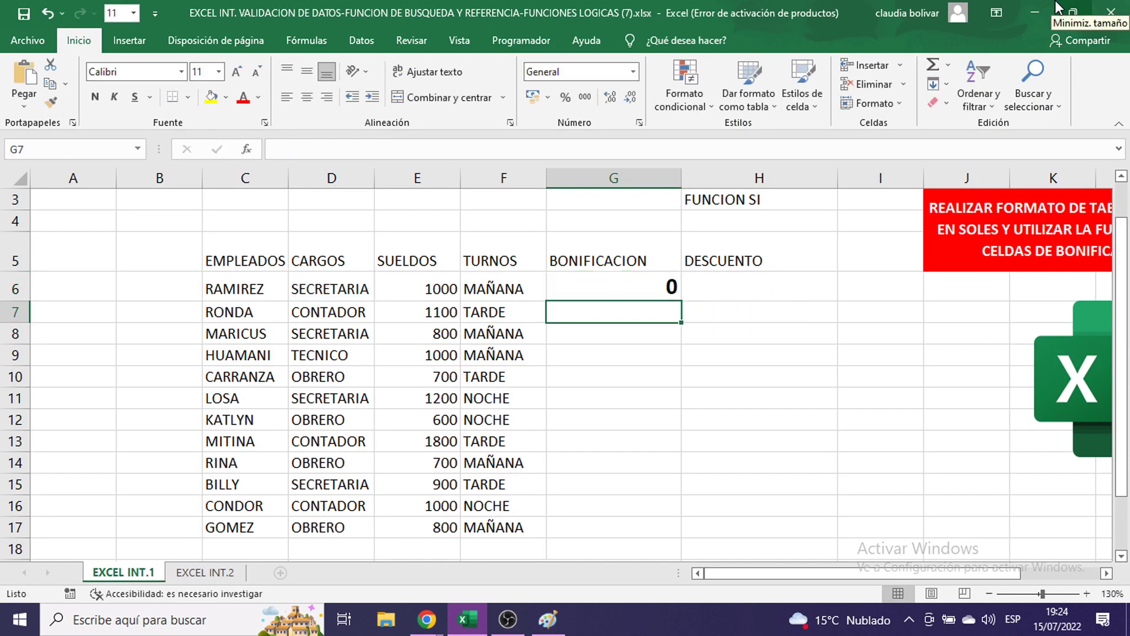
left_click(604, 284)
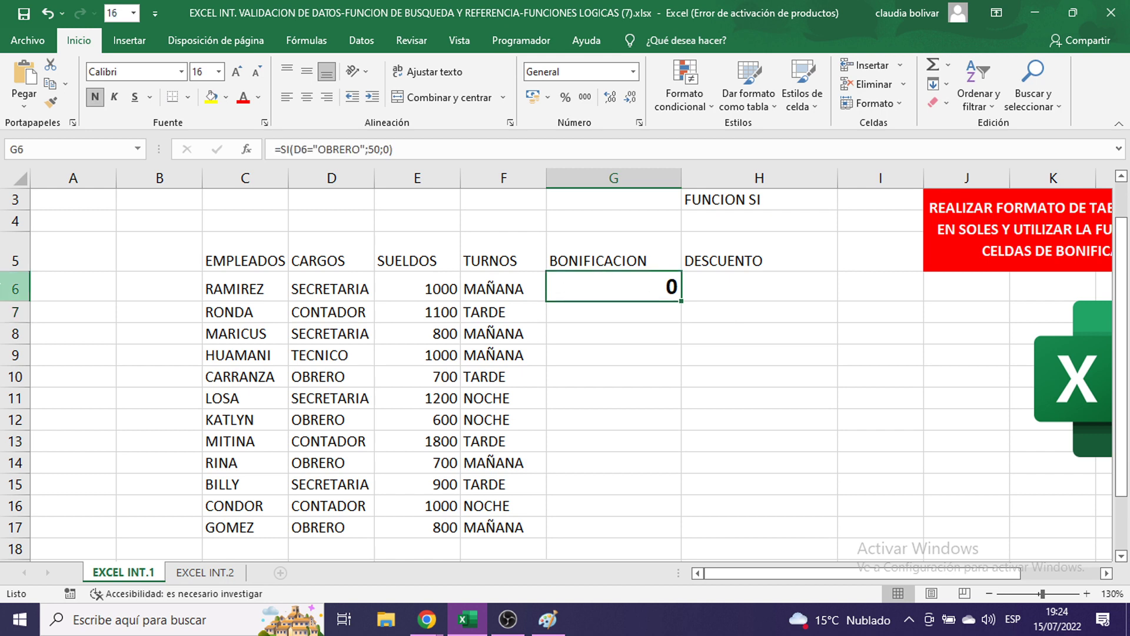
left_click_drag(681, 301, 671, 527)
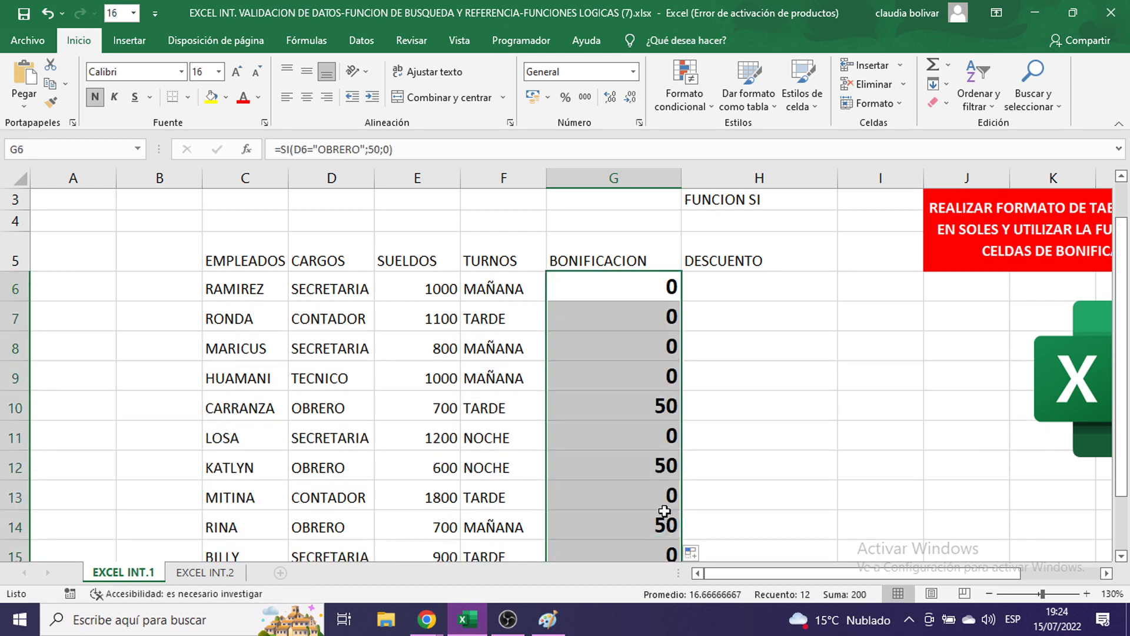
scroll(564, 385, "down", 1)
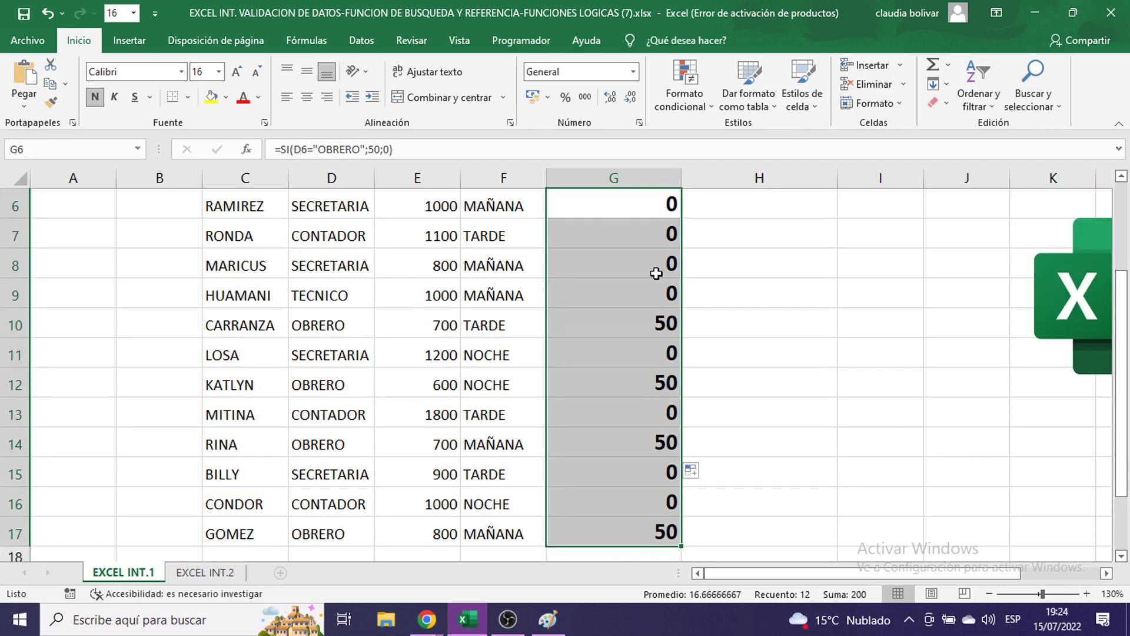
left_click(652, 329)
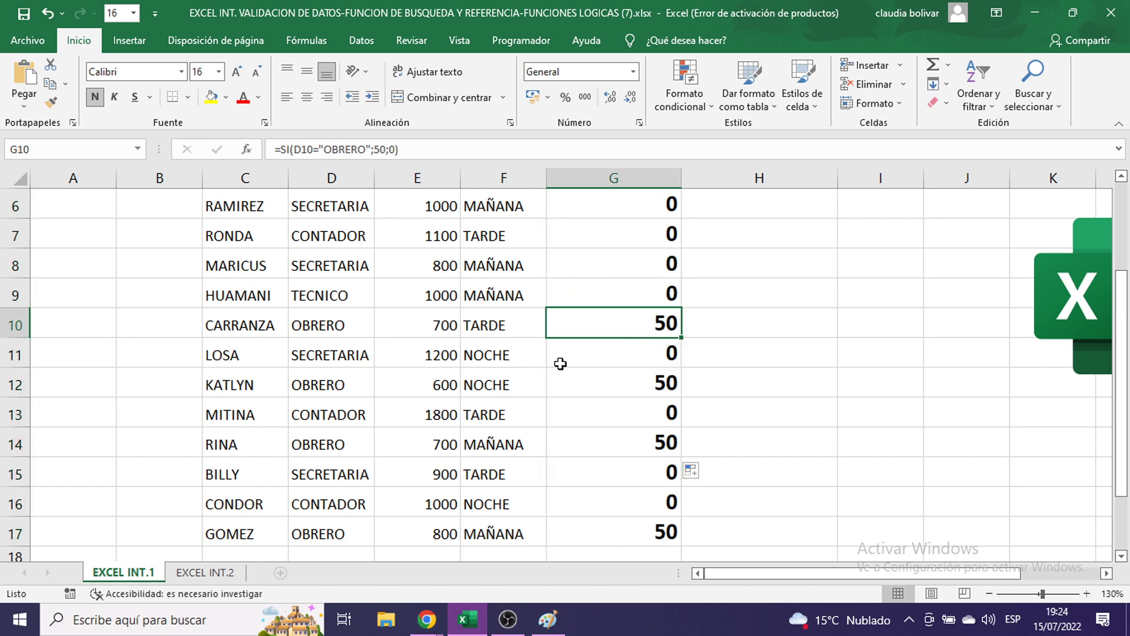
left_click(650, 384)
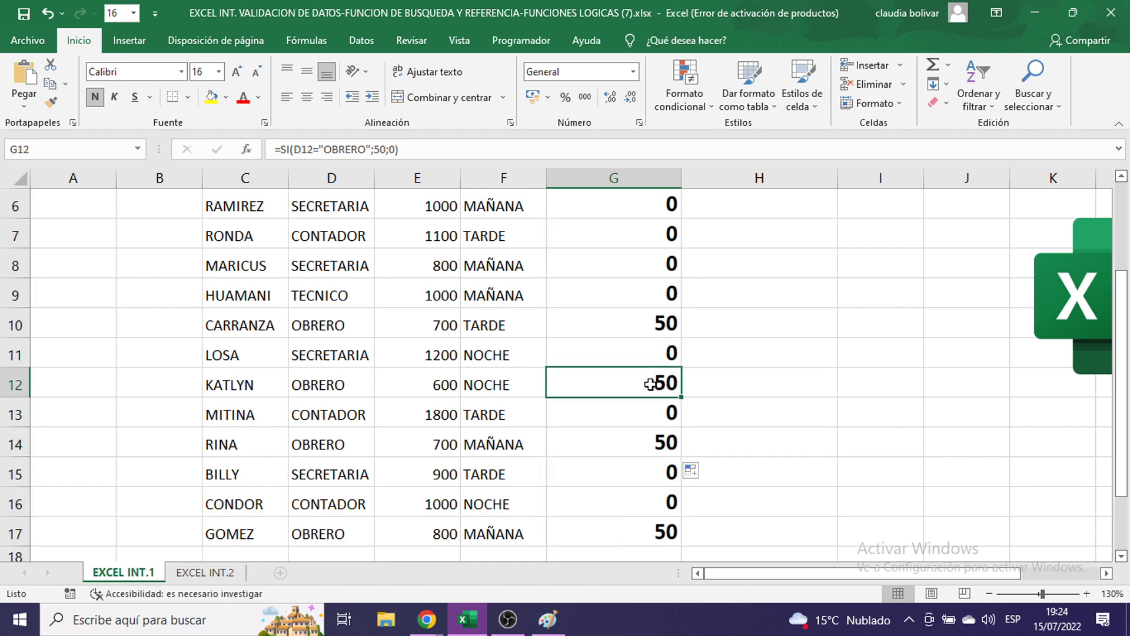
left_click(637, 442)
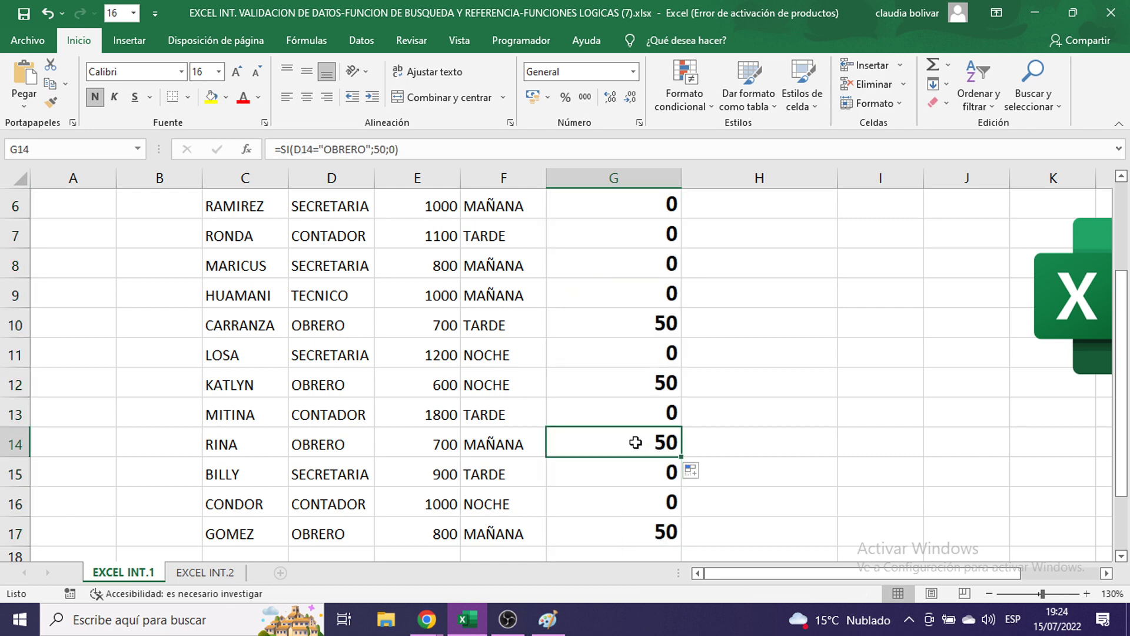
left_click(619, 533)
scroll(616, 414, "up", 2)
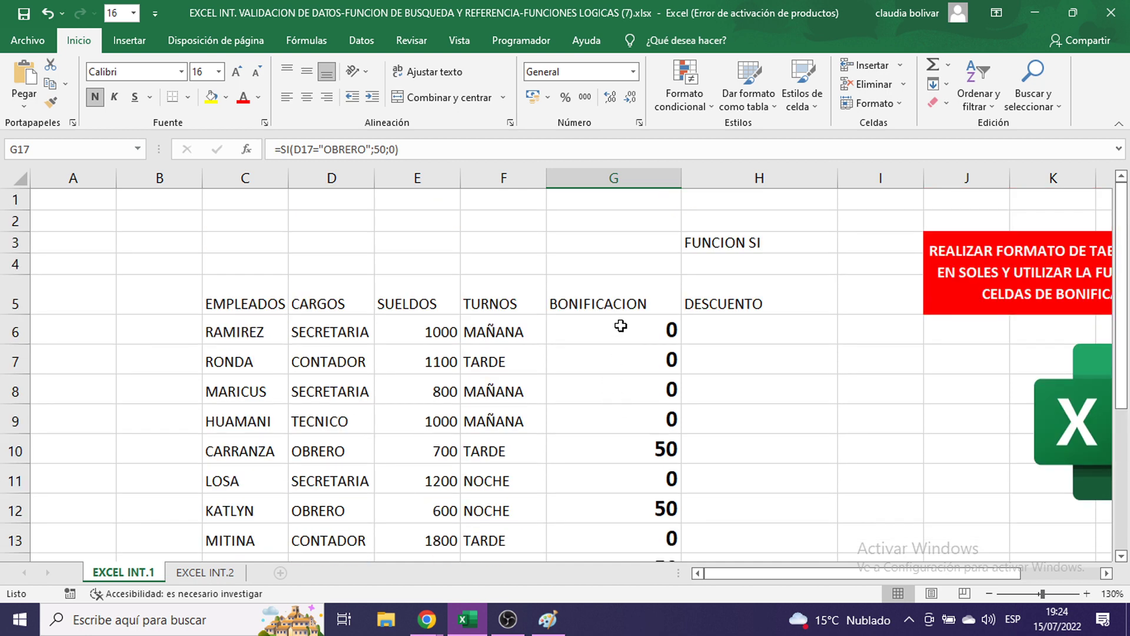
left_click_drag(620, 329, 646, 510)
left_click(547, 100)
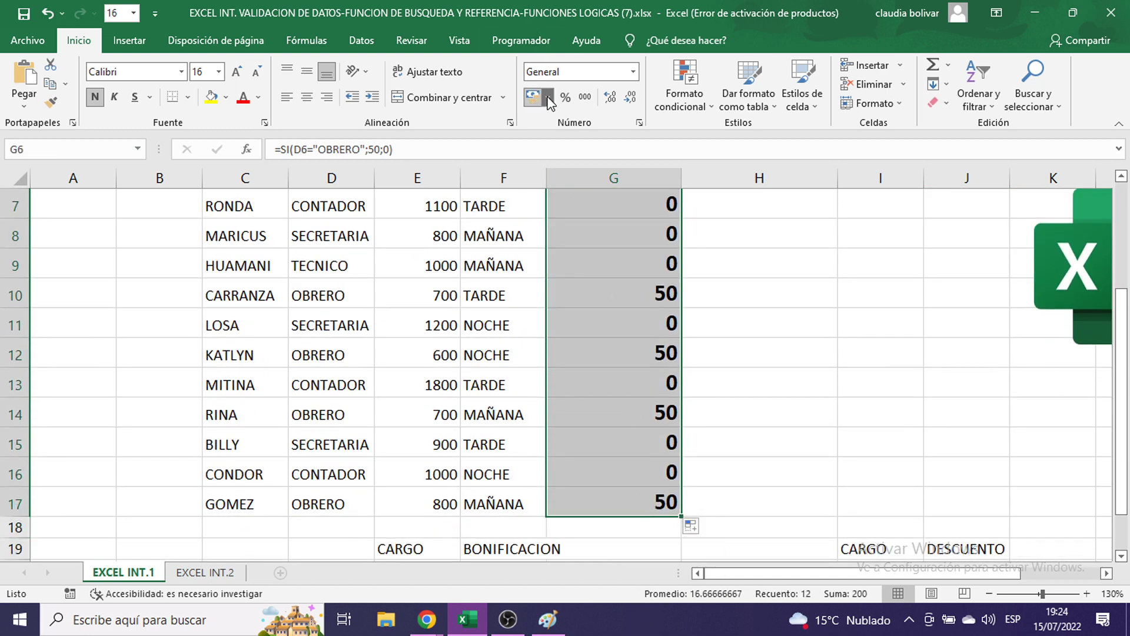
- Format G6:G17 as S/. Español (Perú) accounting, then switch to Paint
left_click(553, 120)
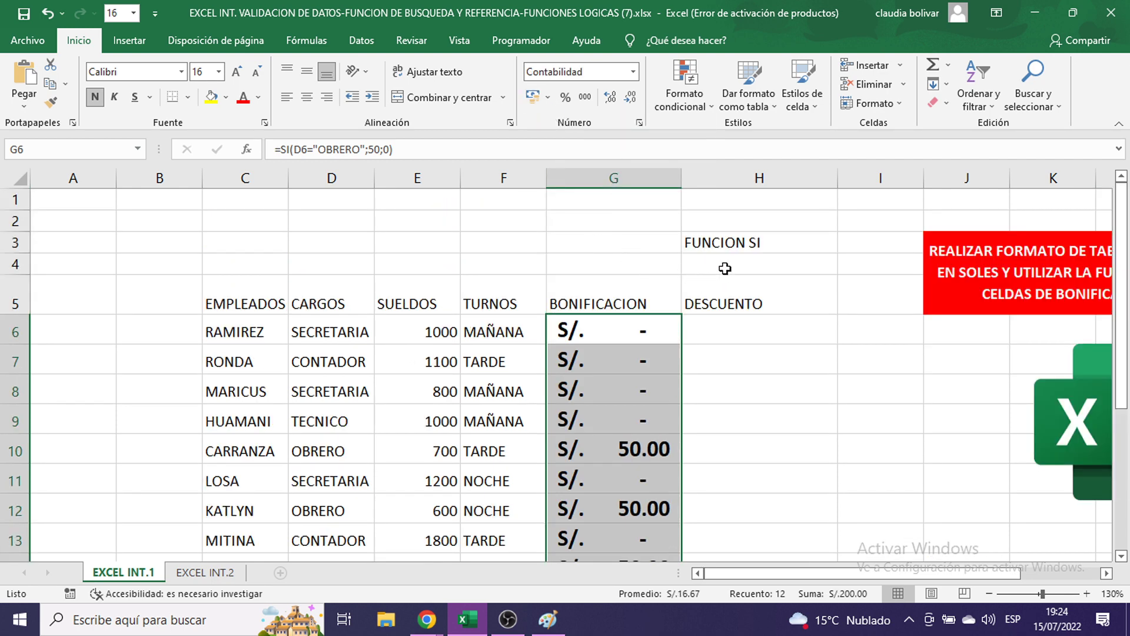
left_click(548, 98)
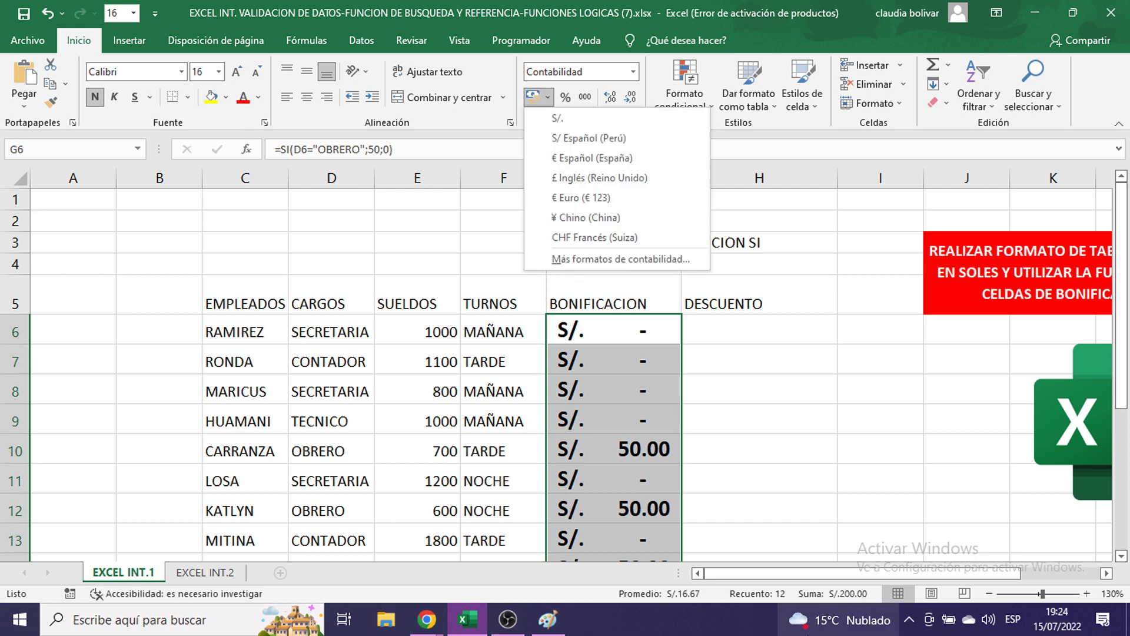
left_click(549, 621)
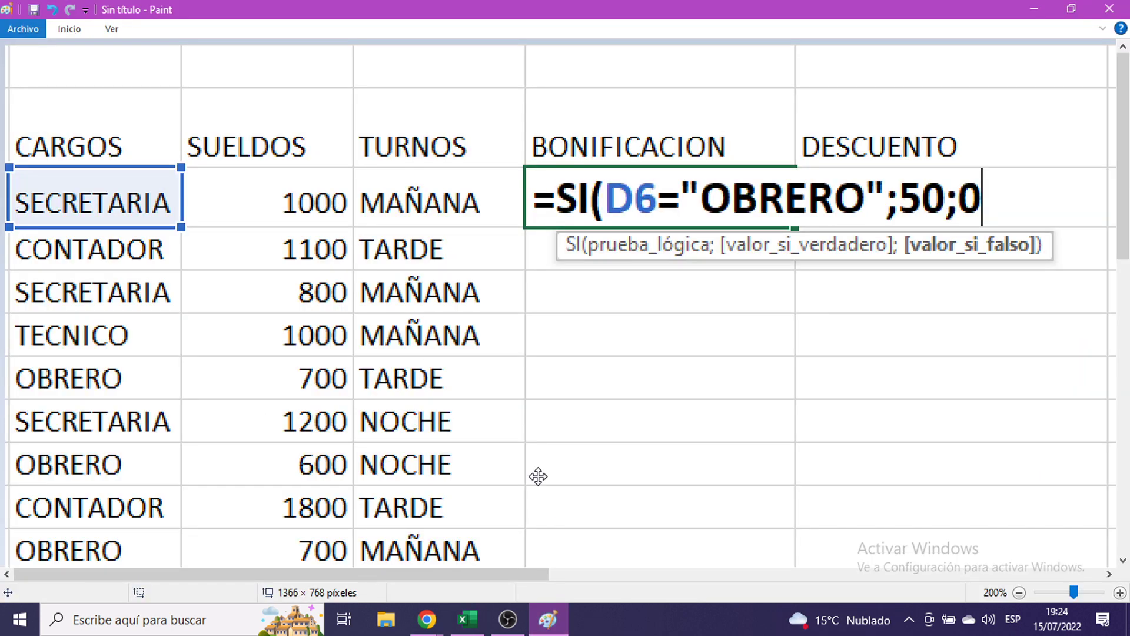
- Paste and position the currency-list capture in Paint, then minimize Paint back to Excel
key("ctrl+v")
mouse_move(740, 437)
left_mouse_down()
mouse_move(571, 298)
mouse_move(496, 327)
mouse_move(540, 157)
mouse_move(526, 562)
left_mouse_up()
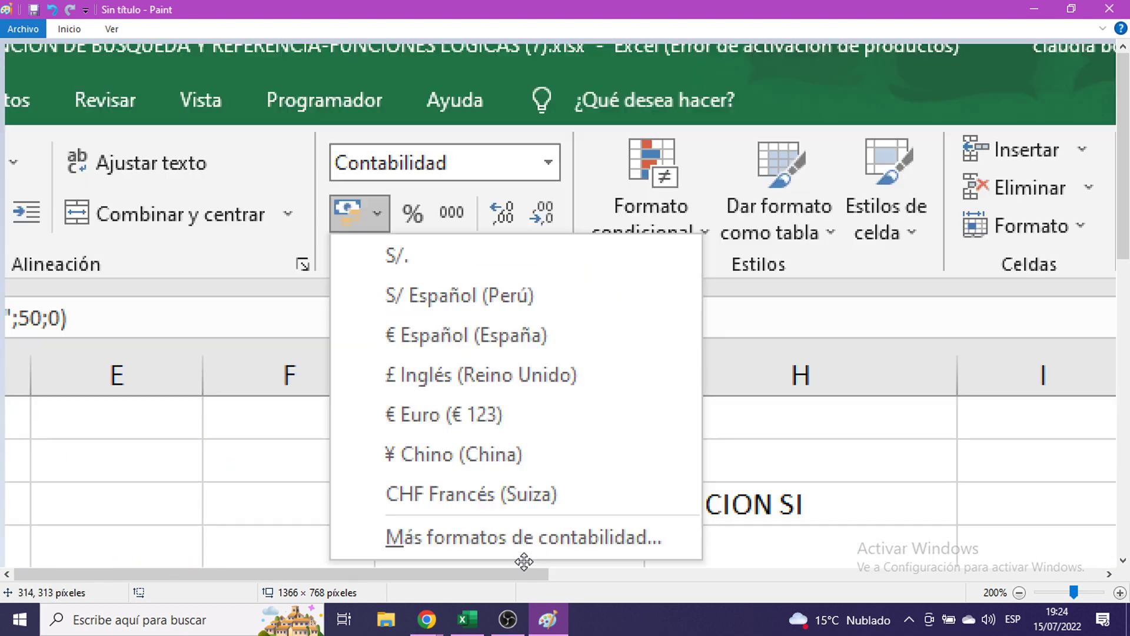
left_click(1034, 9)
scroll(712, 376, "down", 2)
scroll(714, 379, "up", 1)
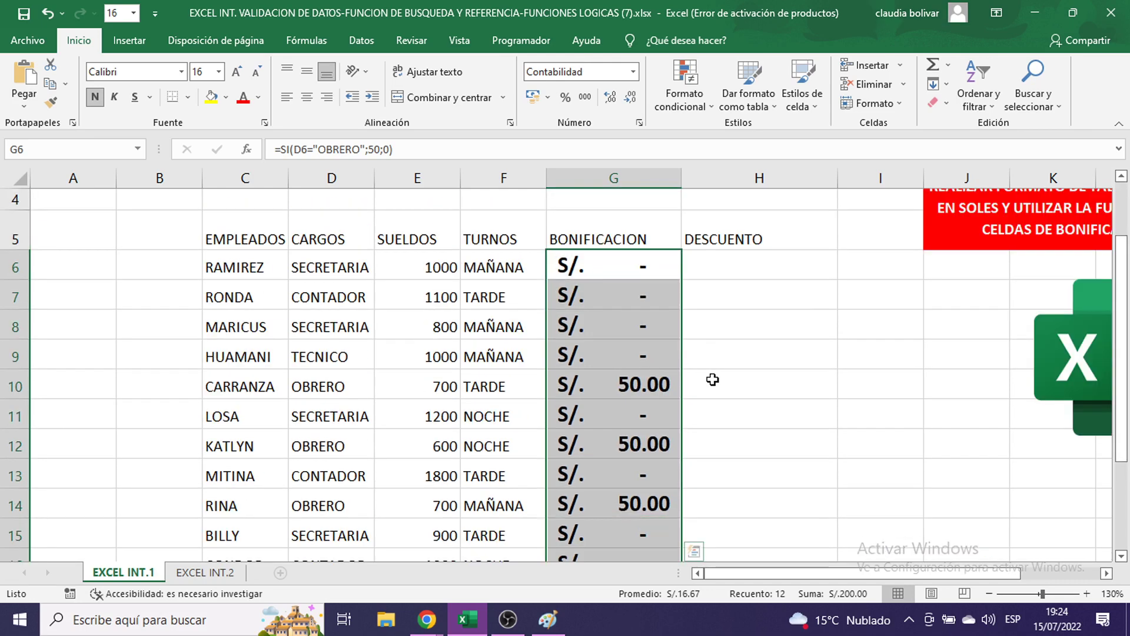
left_click(312, 271)
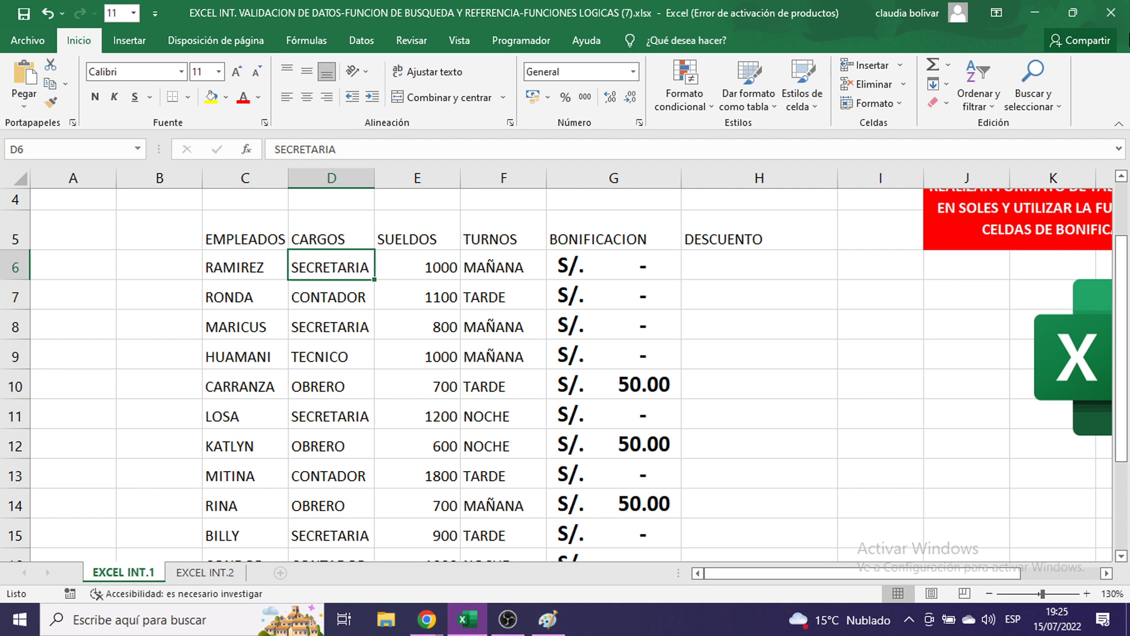
type("O")
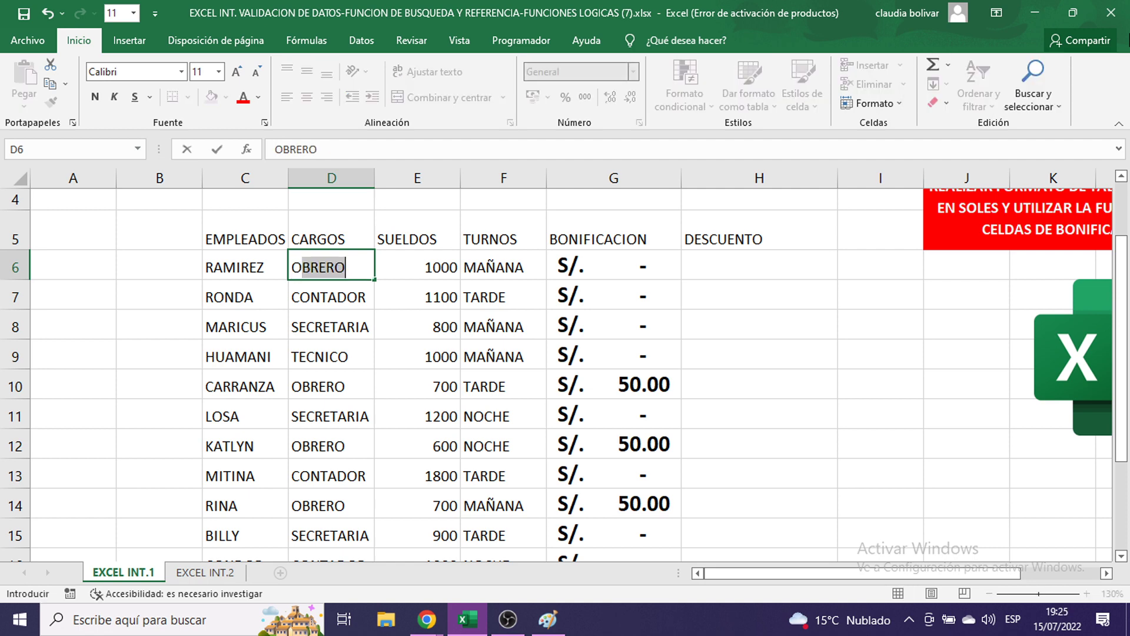
key("Return")
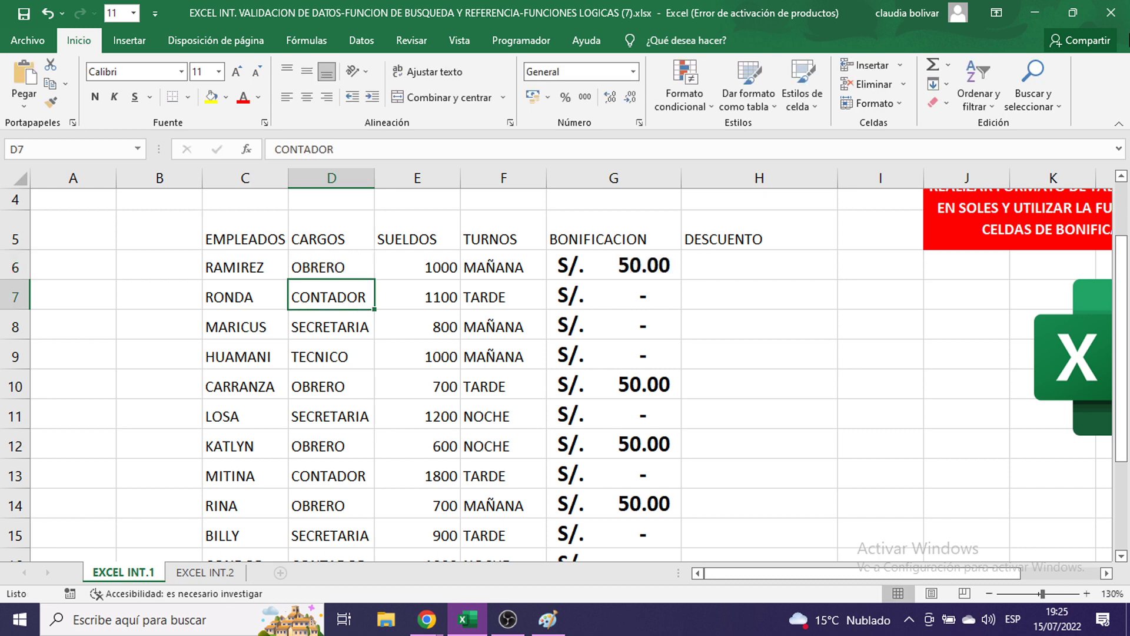
key("ctrl+z")
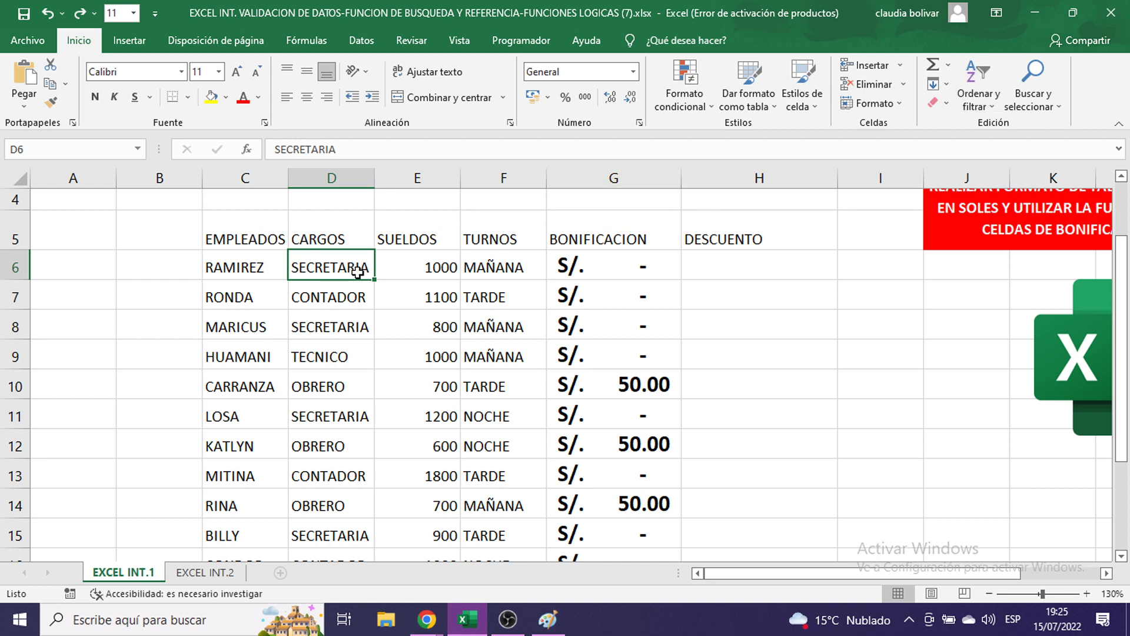
left_click(723, 271)
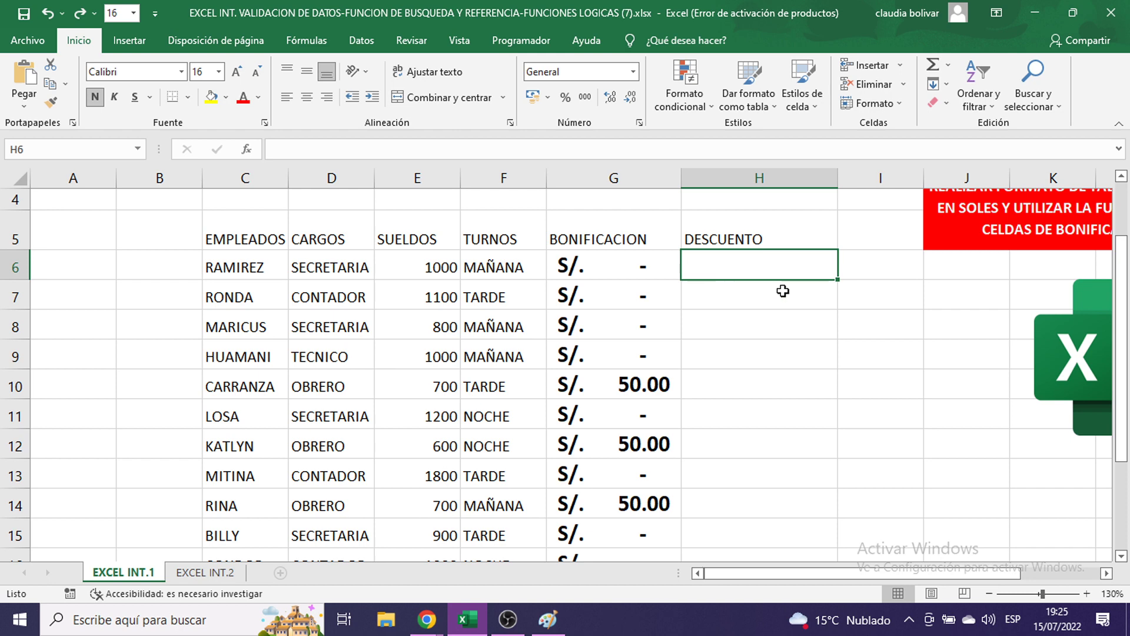
- Check the TECNICO 10% discount value in the lookup table at J20
scroll(767, 266, "down", 3)
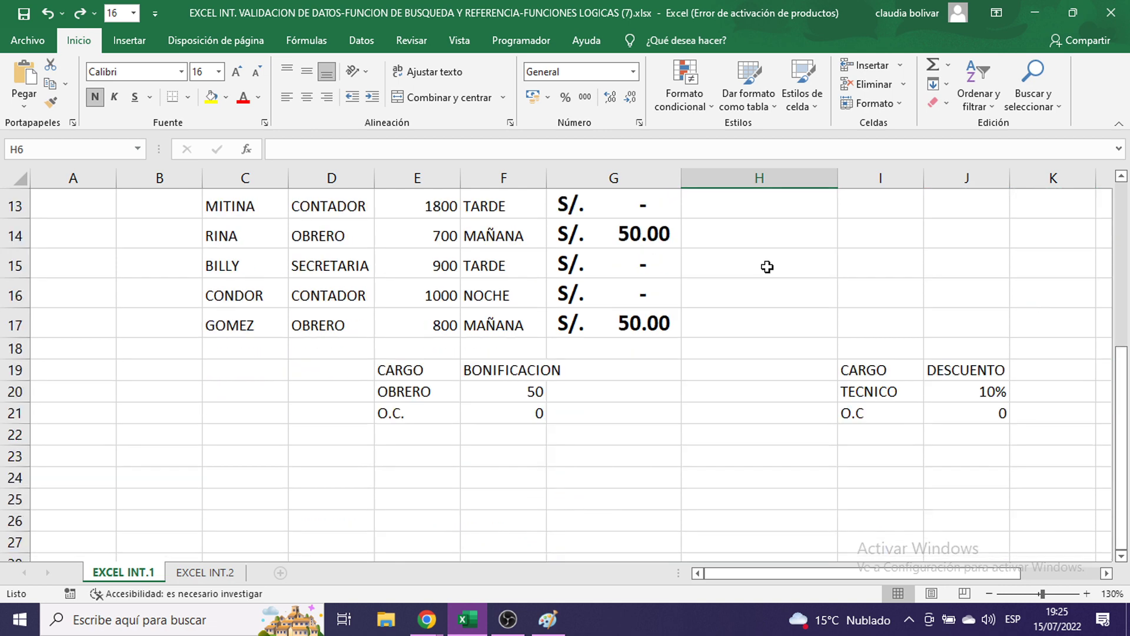
left_click(889, 393)
left_click_drag(888, 393, 948, 391)
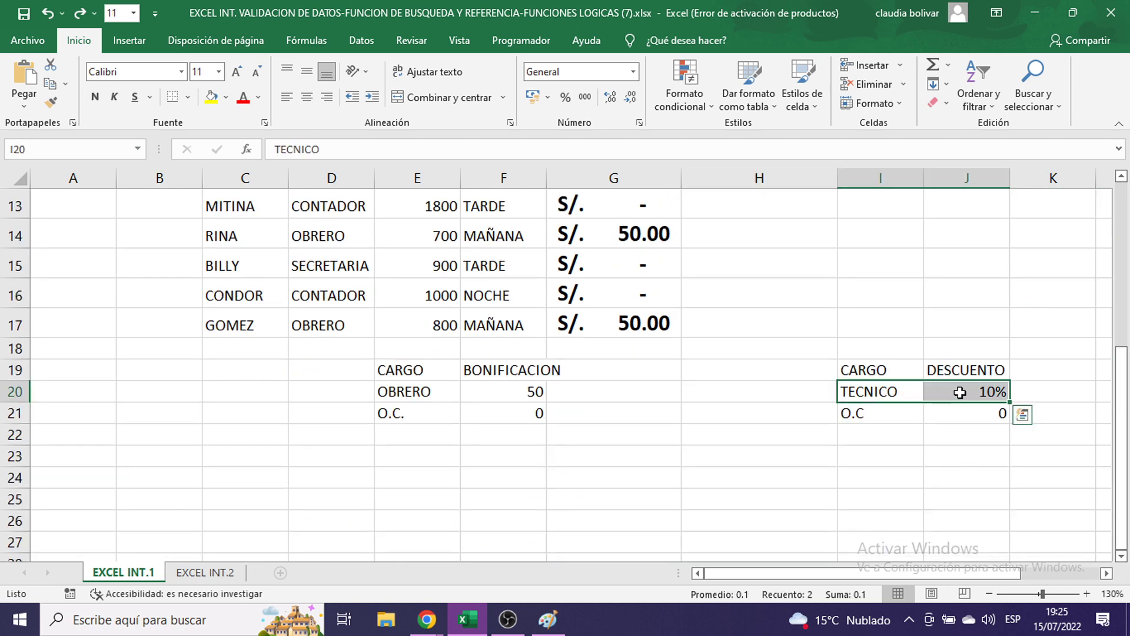
left_click(959, 392)
scroll(924, 386, "up", 3)
- Start the H6 discount formula as =SI(D6="TECNICO";
left_click(747, 268)
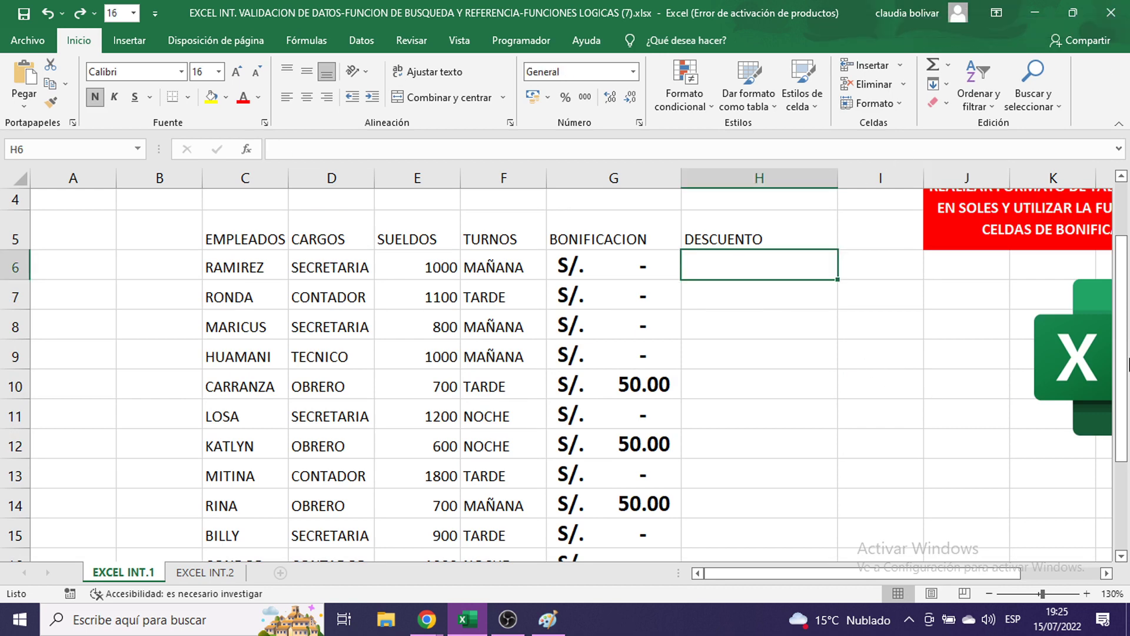
type("=SI")
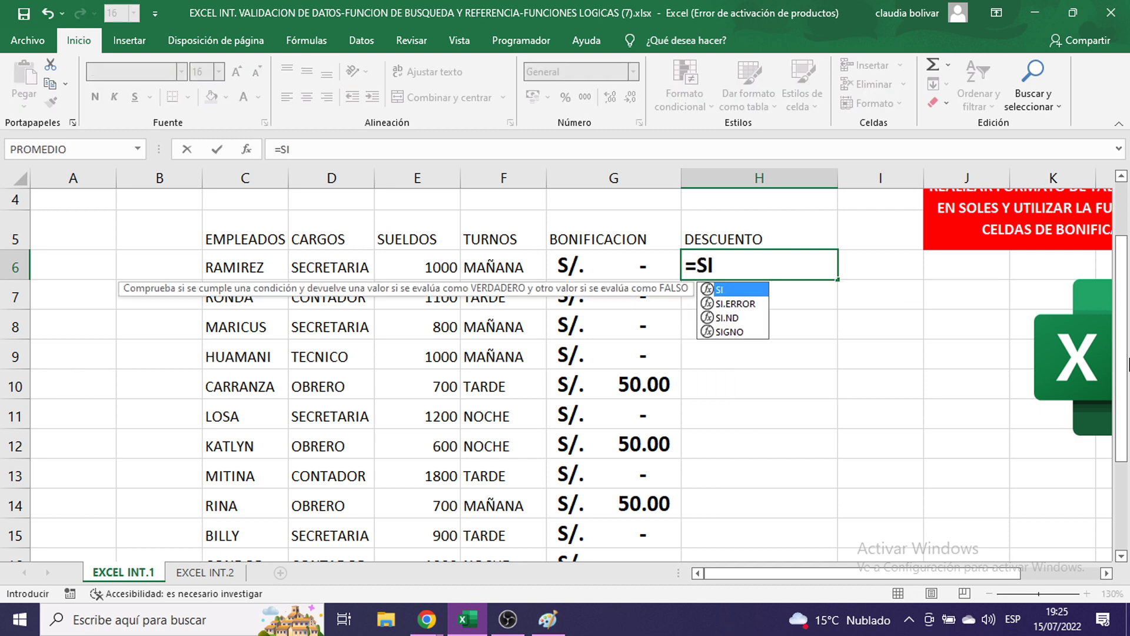
key("BackSpace")
type("I(")
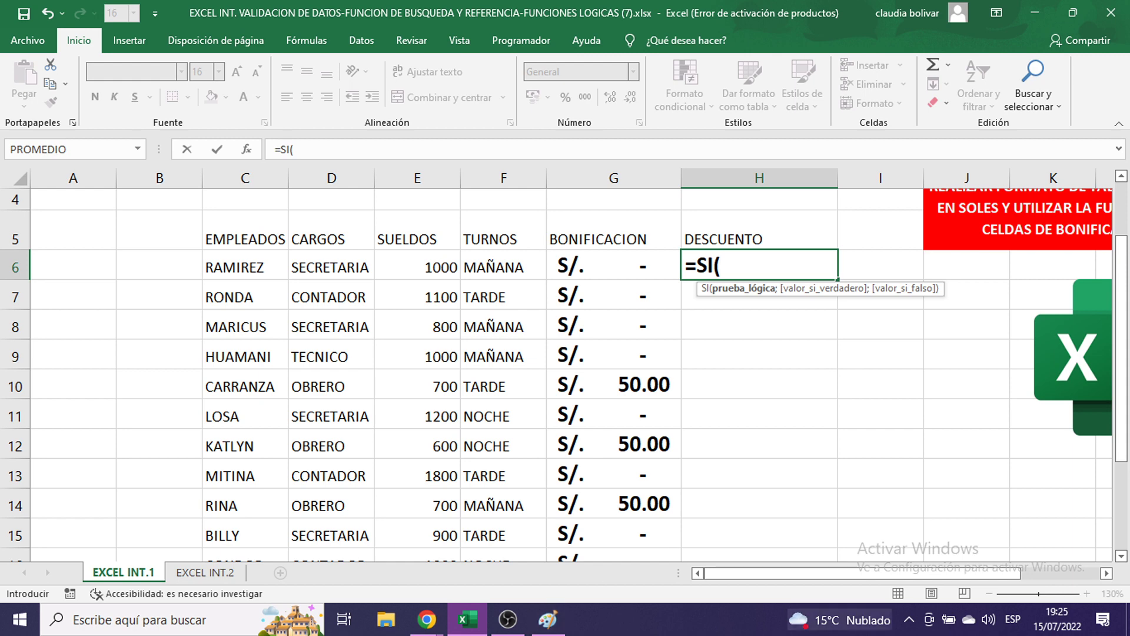
left_click(344, 268)
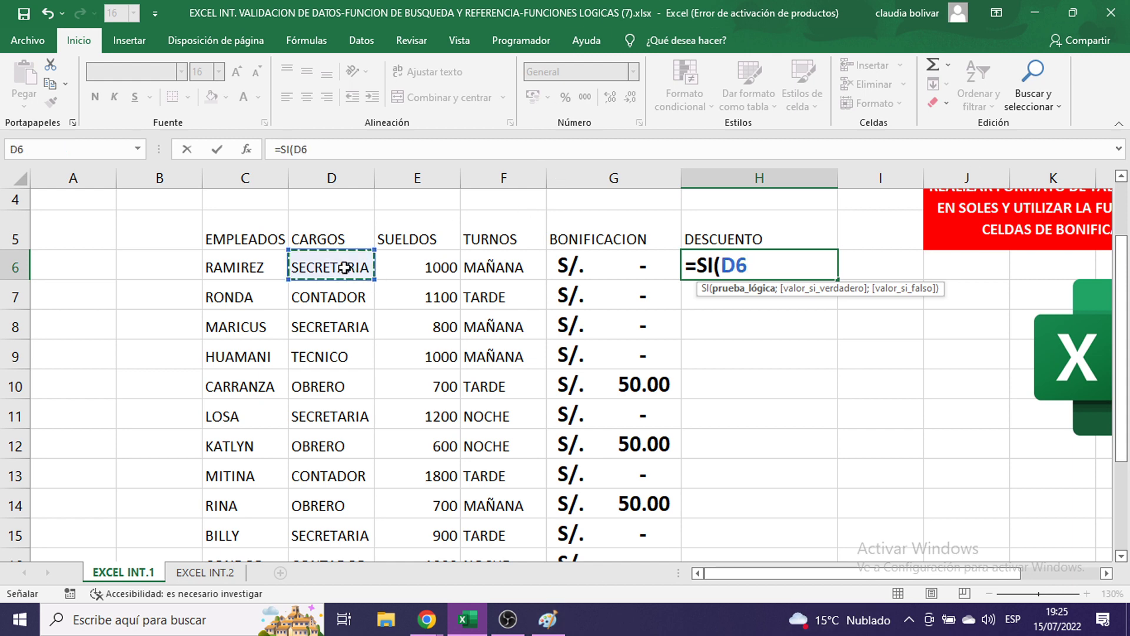
type("=")
type("\"TECNI")
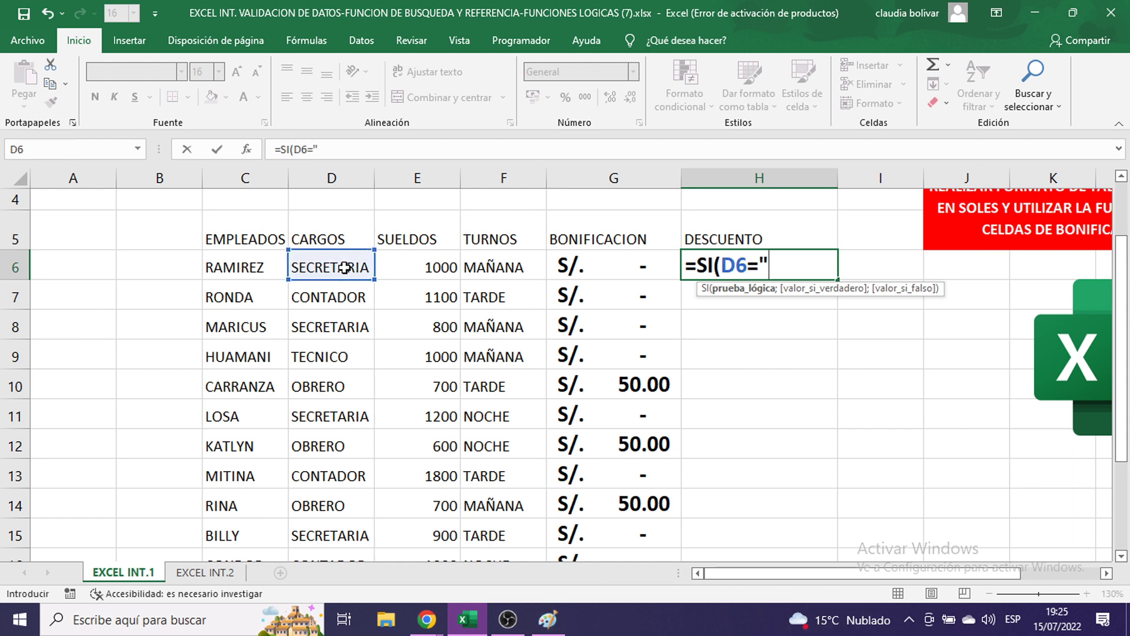
type("CO")
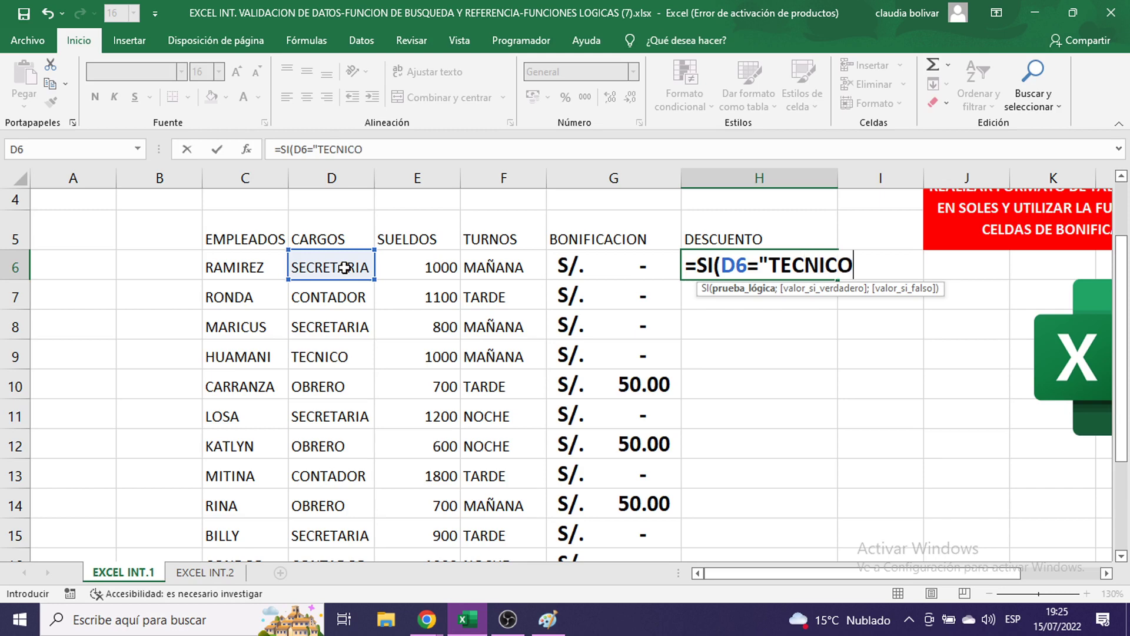
type("\";")
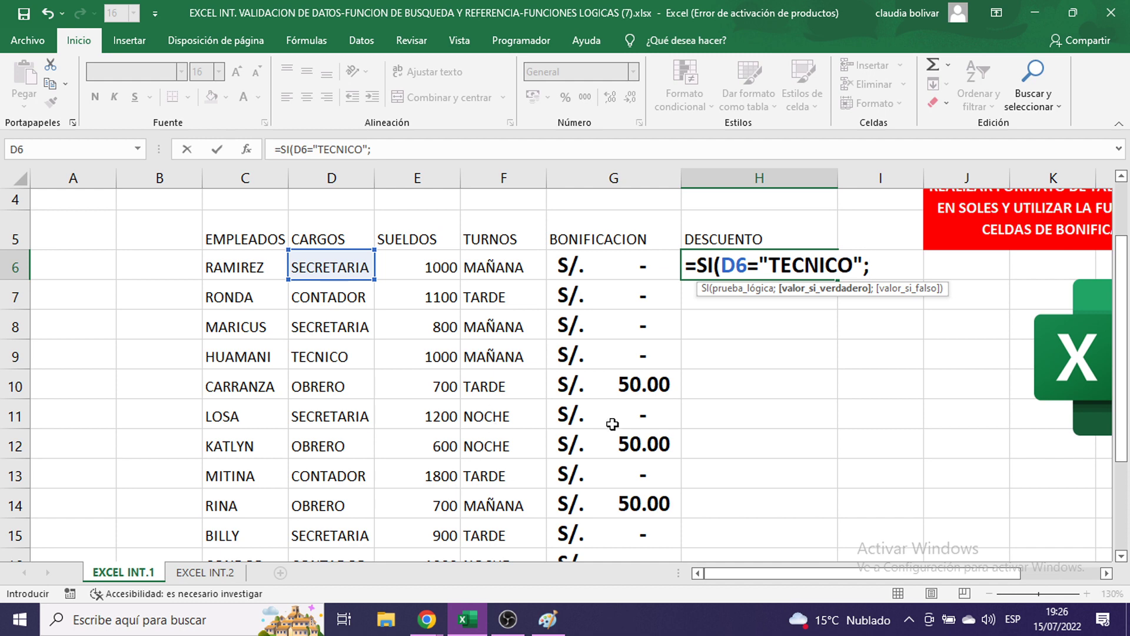
- Complete it with E6*10%;0 and bring the Paint screenshot forward
scroll(757, 431, "down", 2)
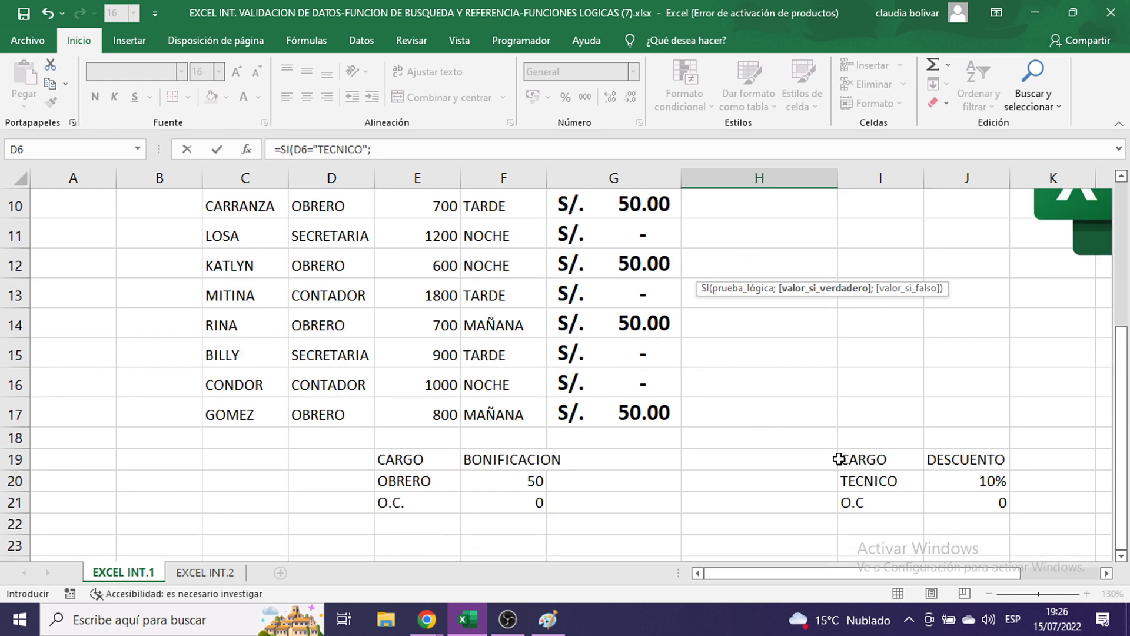
scroll(838, 460, "up", 2)
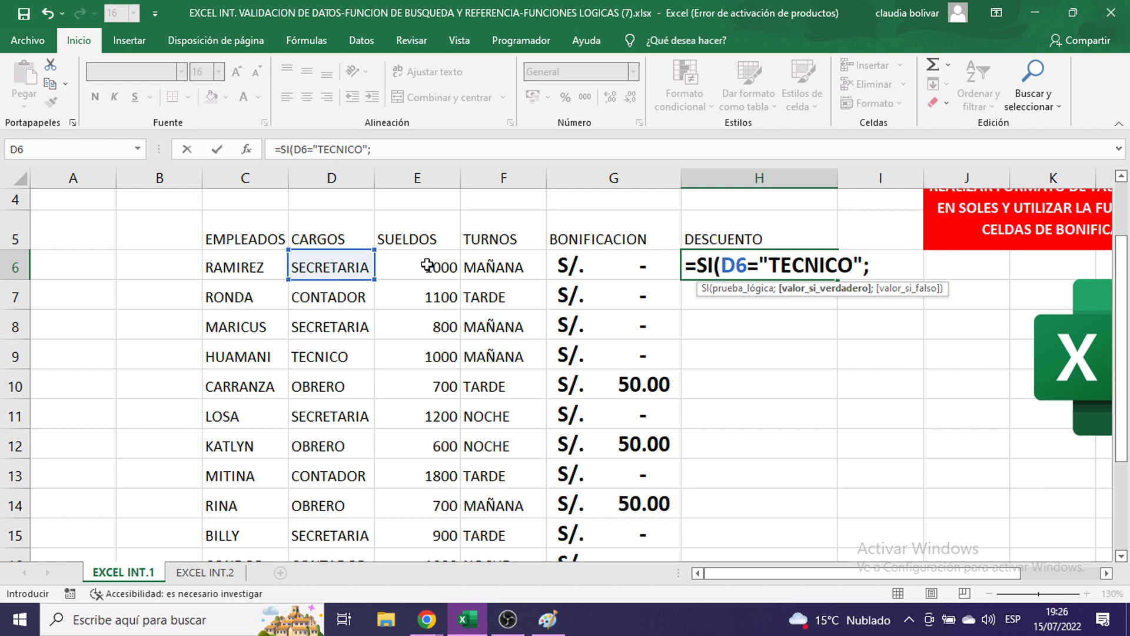
left_click(427, 265)
type("*")
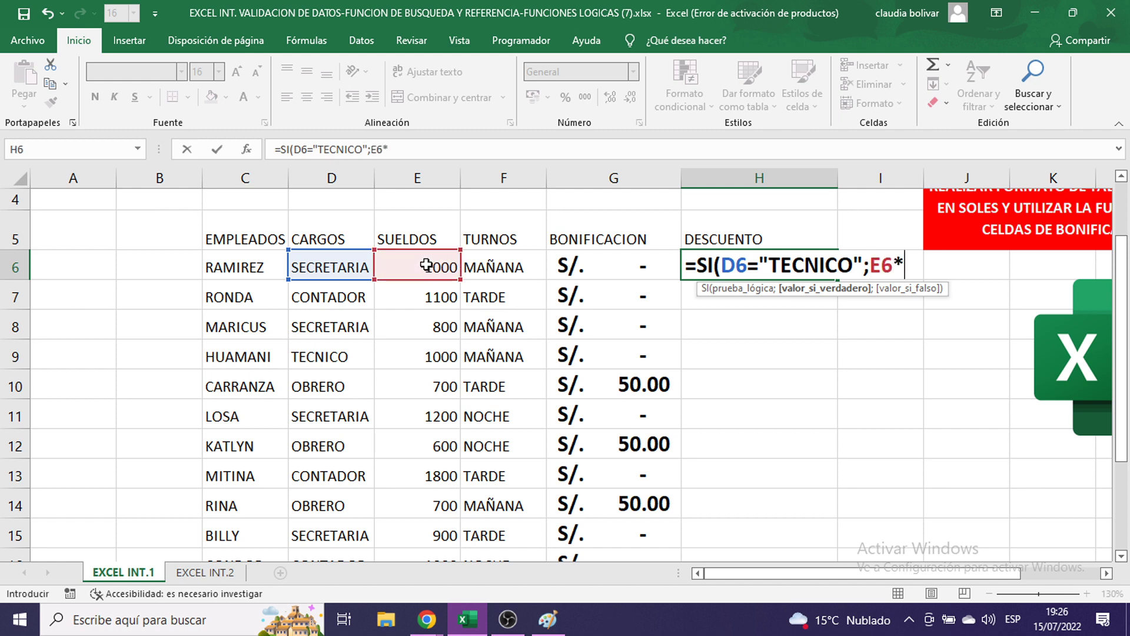
type("10%")
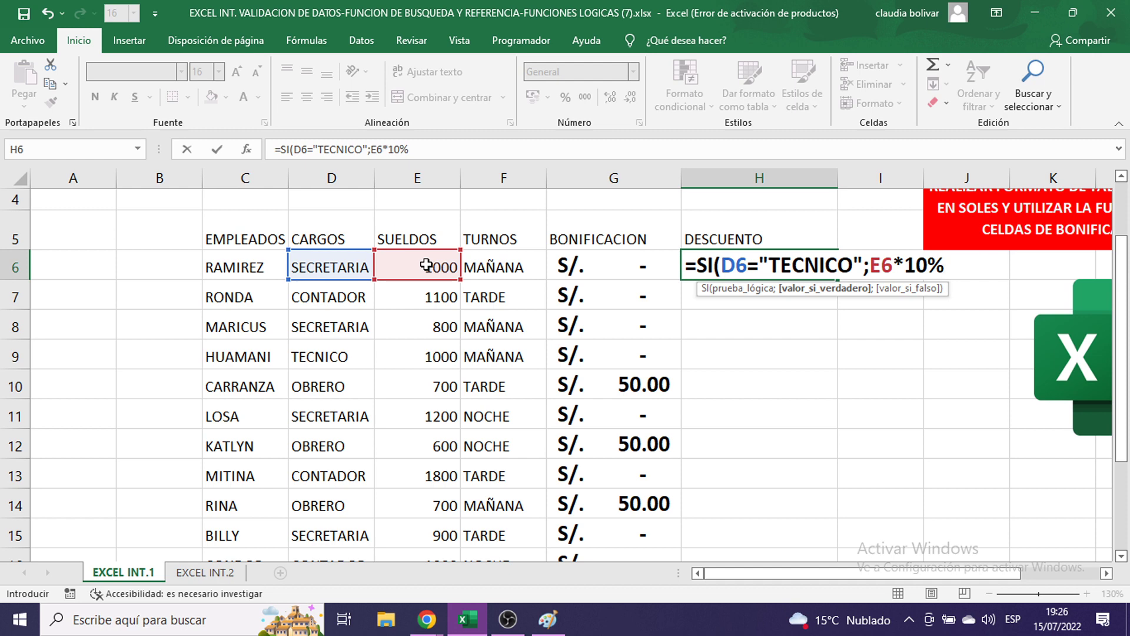
type(";")
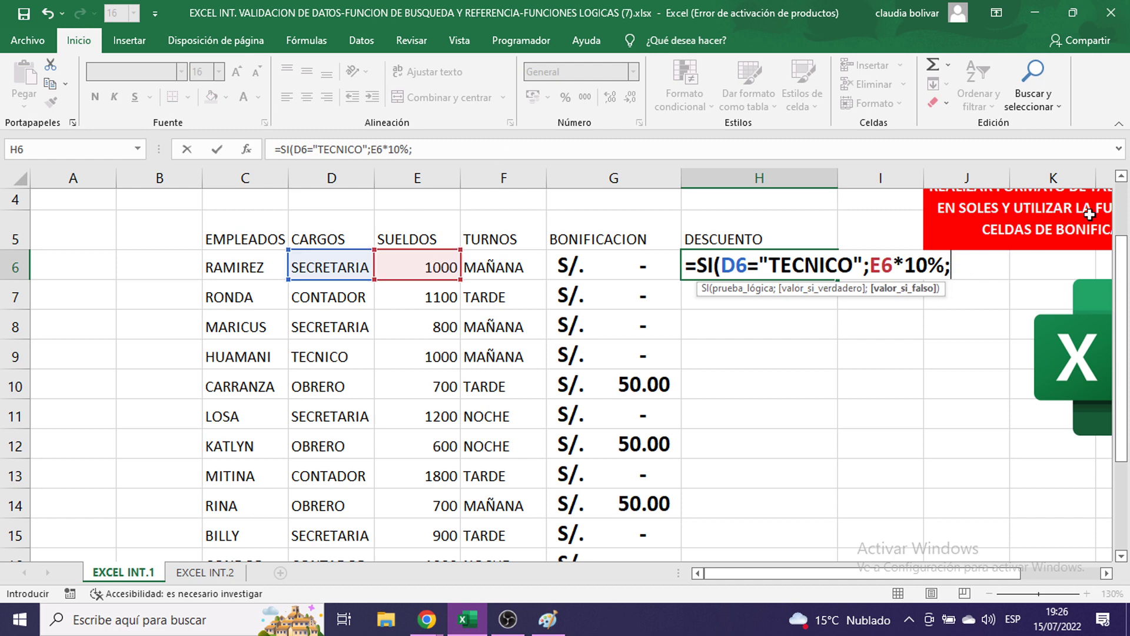
type("0")
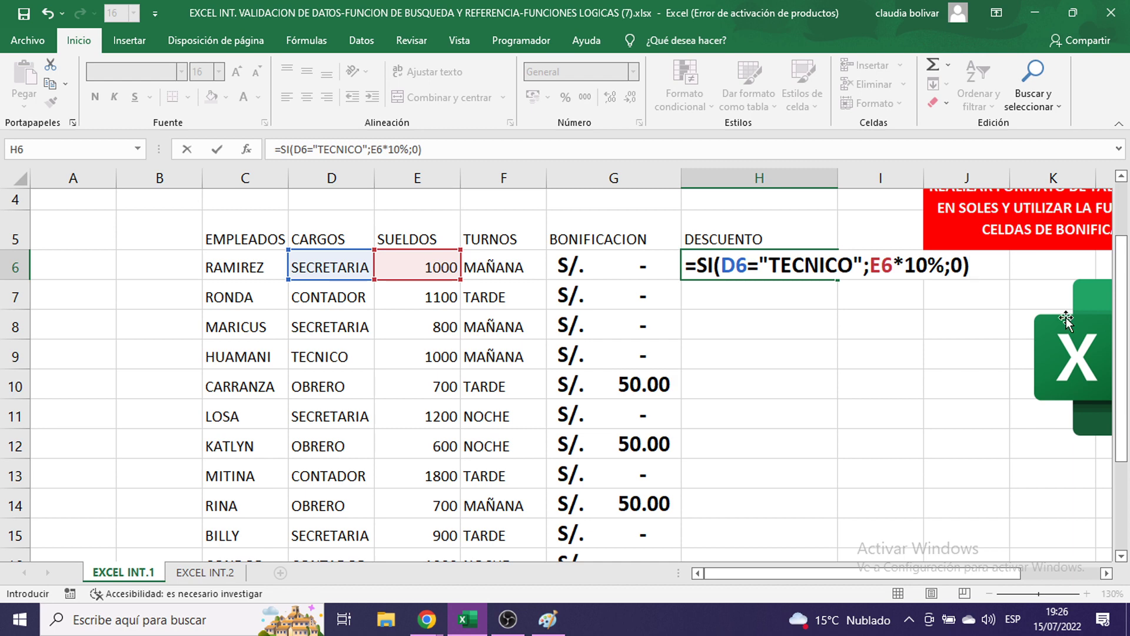
left_click(547, 619)
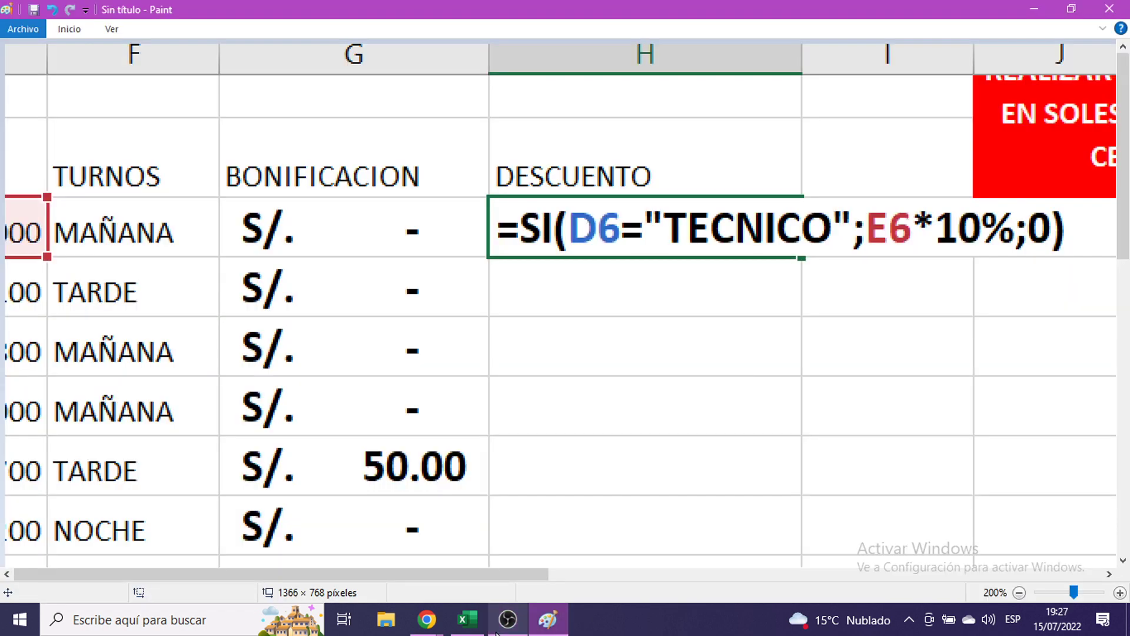
- Enter the H6 discount formula and fill it down to H17
left_click(1034, 9)
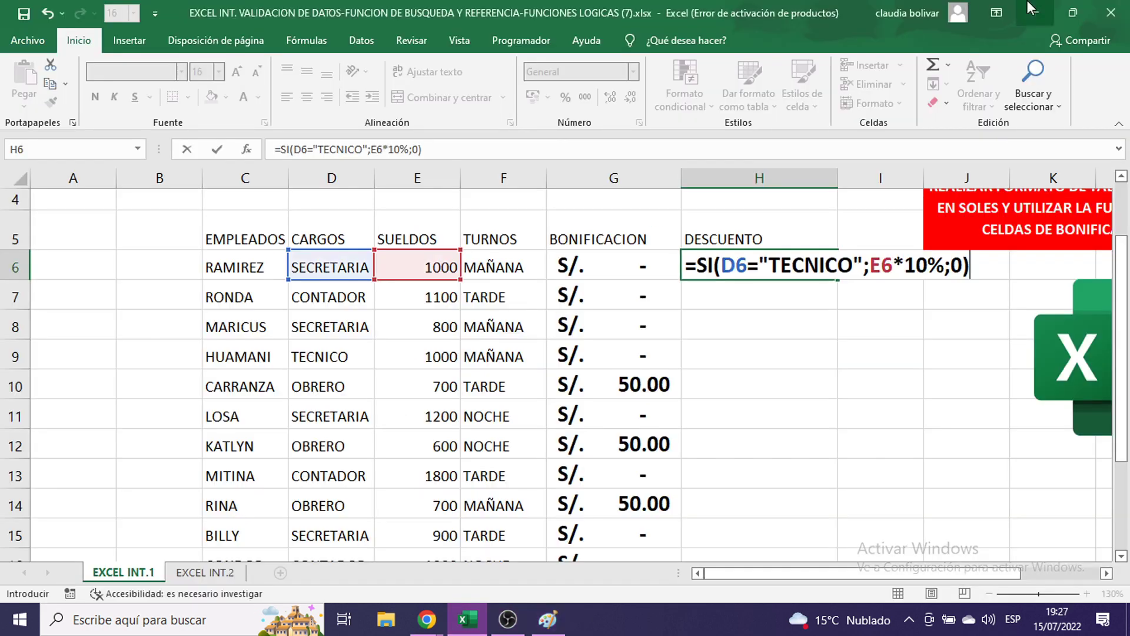
key("Return")
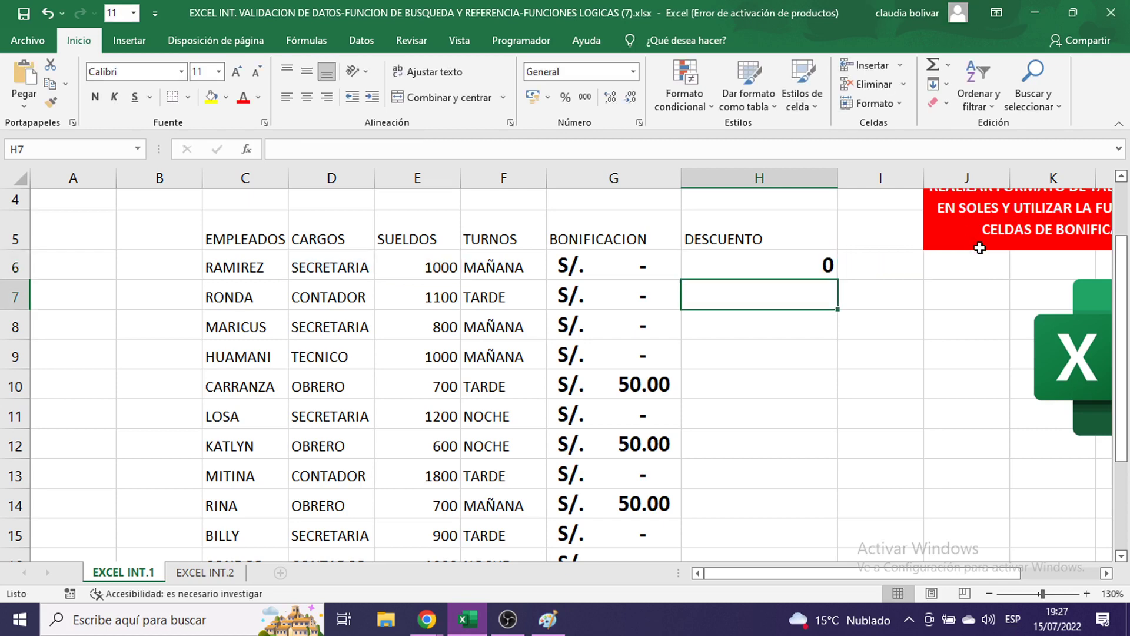
left_click(728, 268)
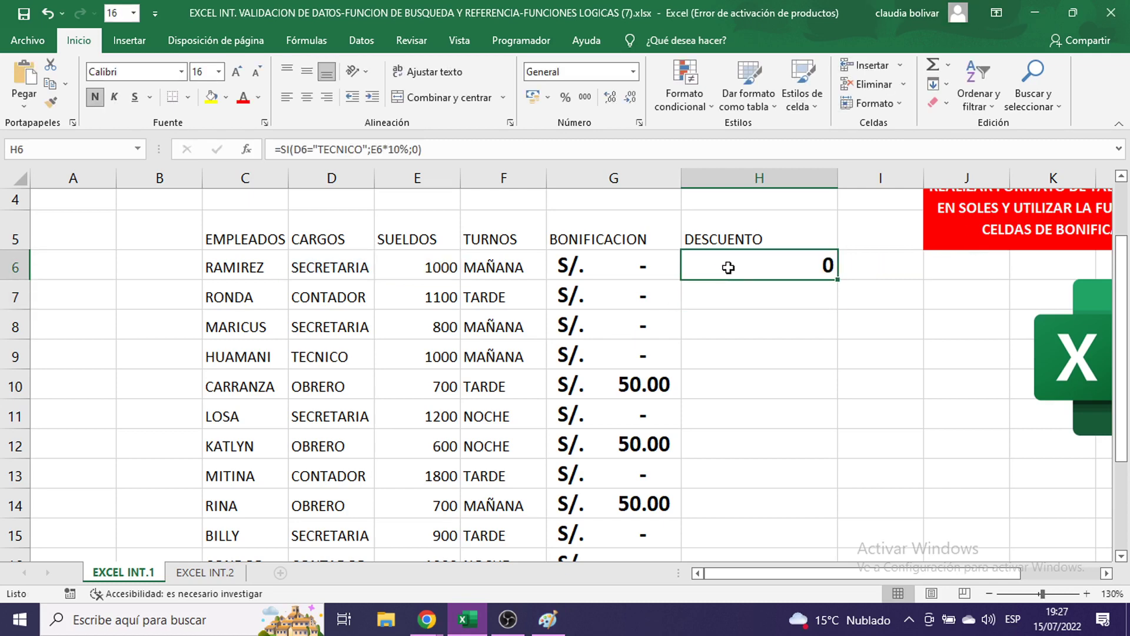
left_click_drag(836, 282, 837, 511)
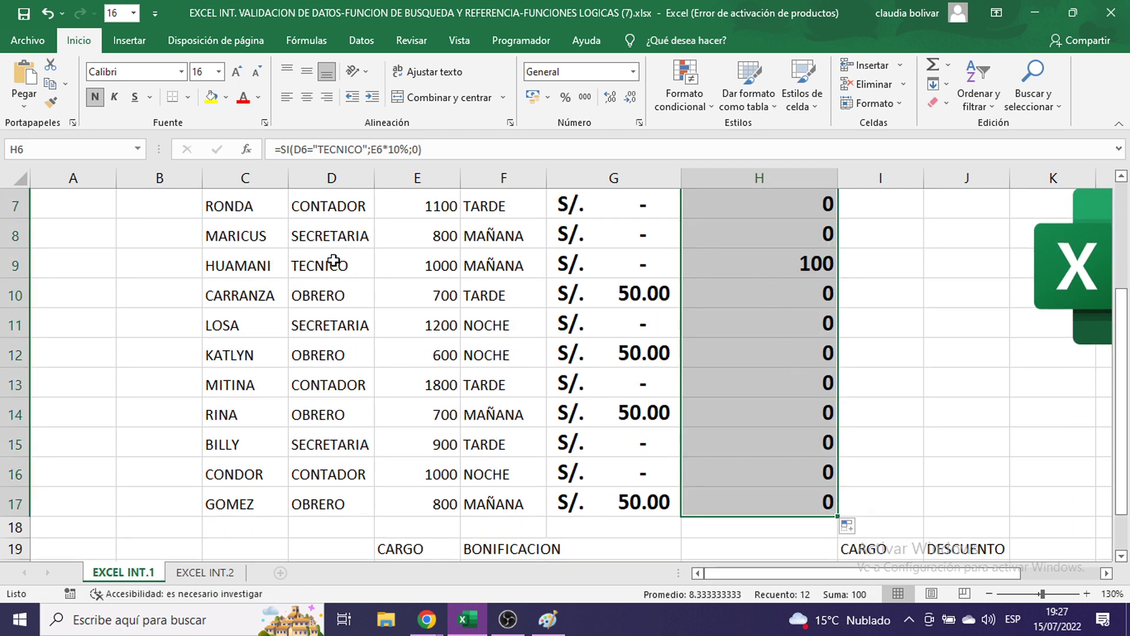
- Format the DESCUENTO cells in S/. accounting format, showing S/. 100.00 for TECNICO
left_click(550, 97)
left_click(561, 122)
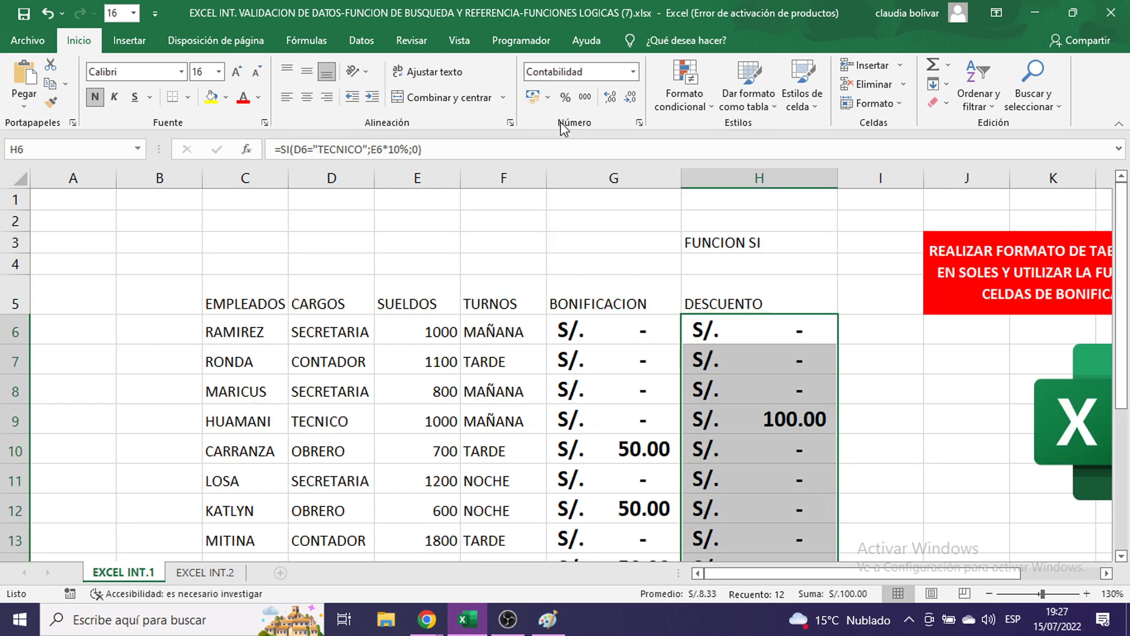
scroll(883, 279, "down", 1)
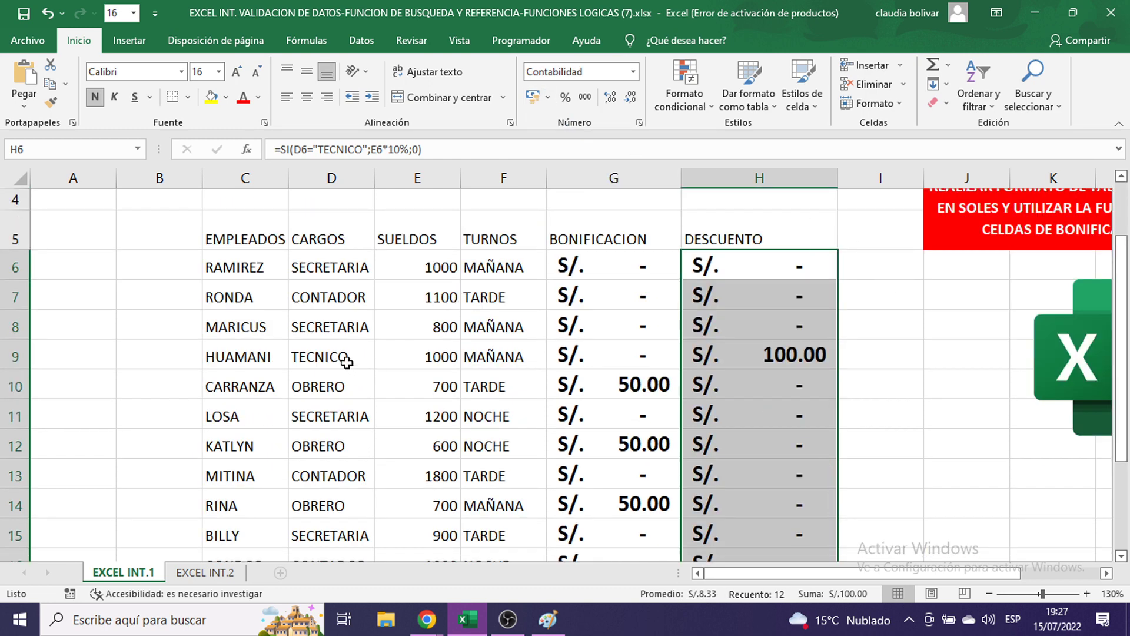
left_click(321, 353)
left_click(326, 327)
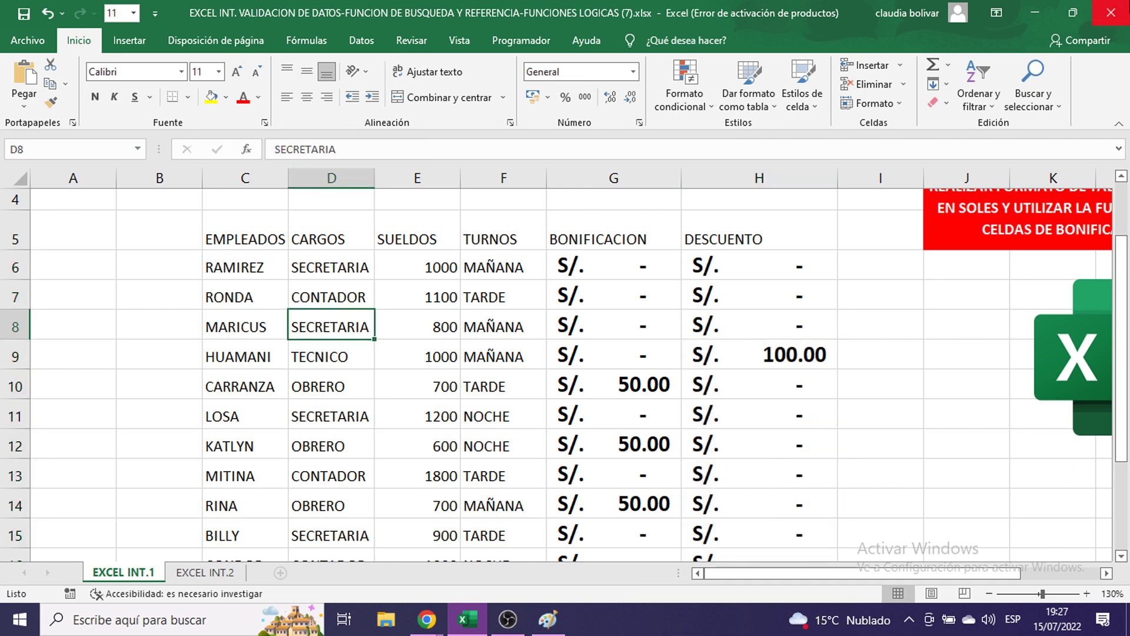
type("TECNICO")
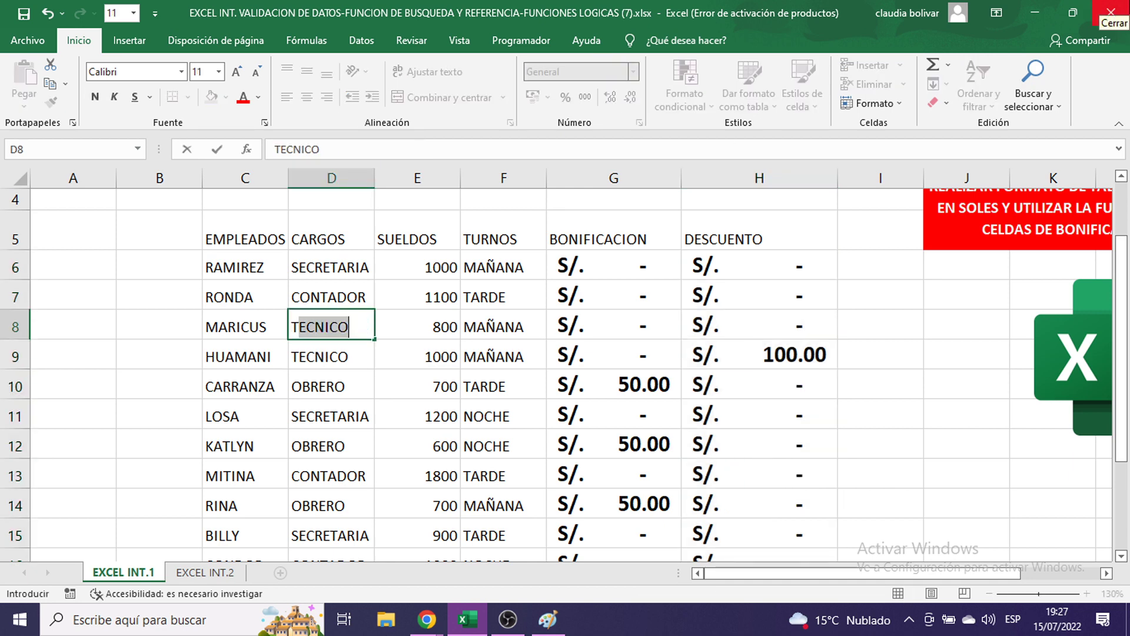
key("Return")
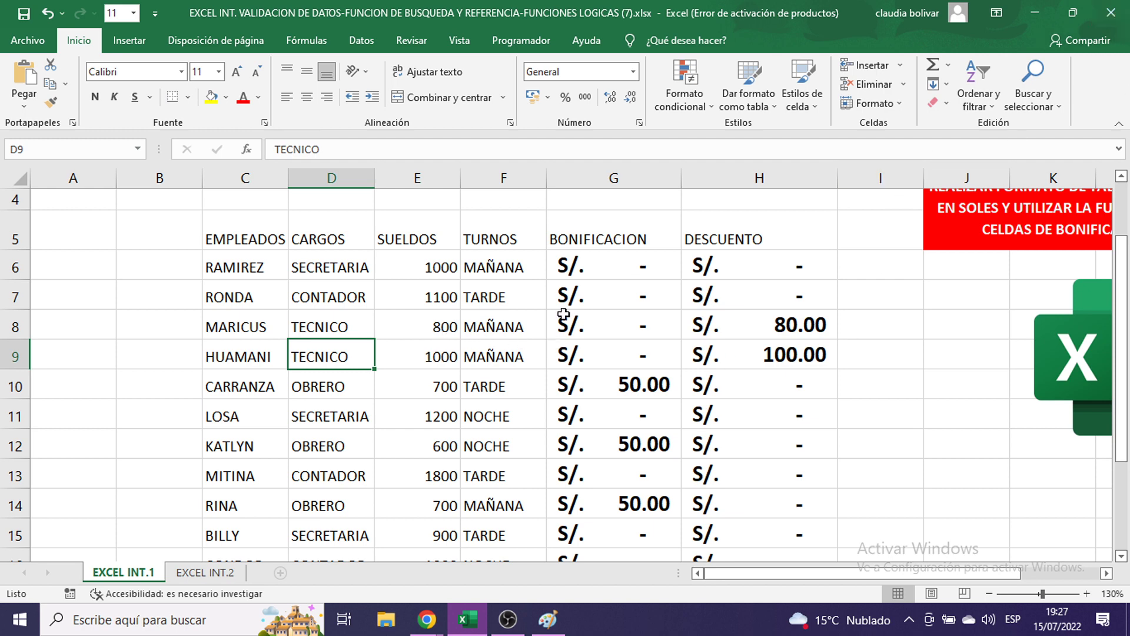
key("ctrl+z")
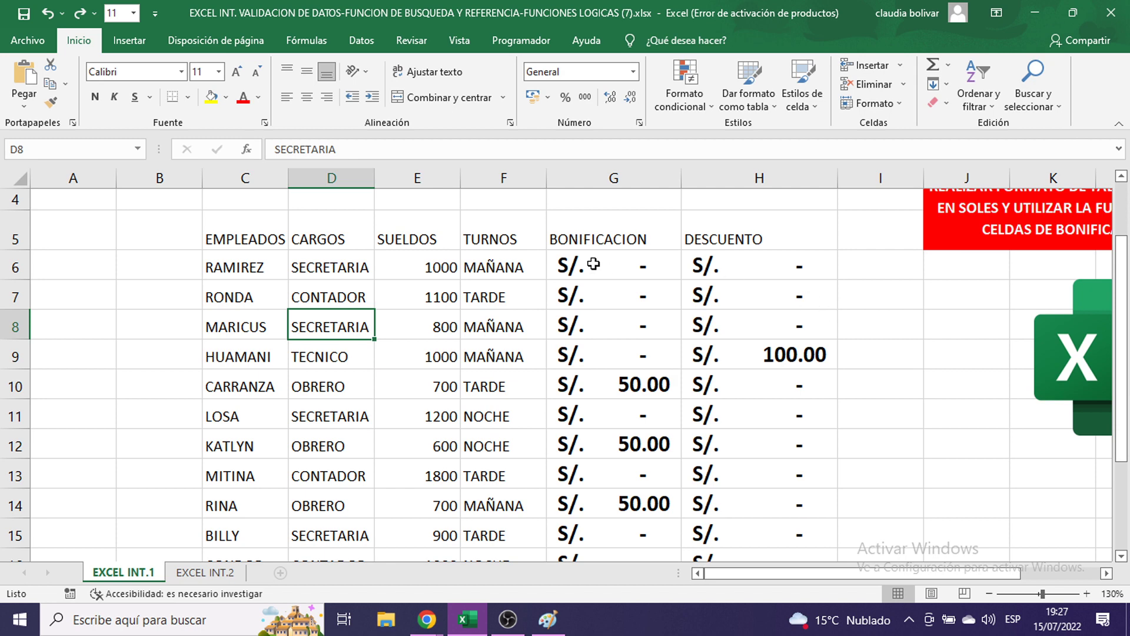
left_click_drag(592, 265, 838, 406)
- Make the employee table C5:H17 bold with an 11-point font size
left_click(881, 351)
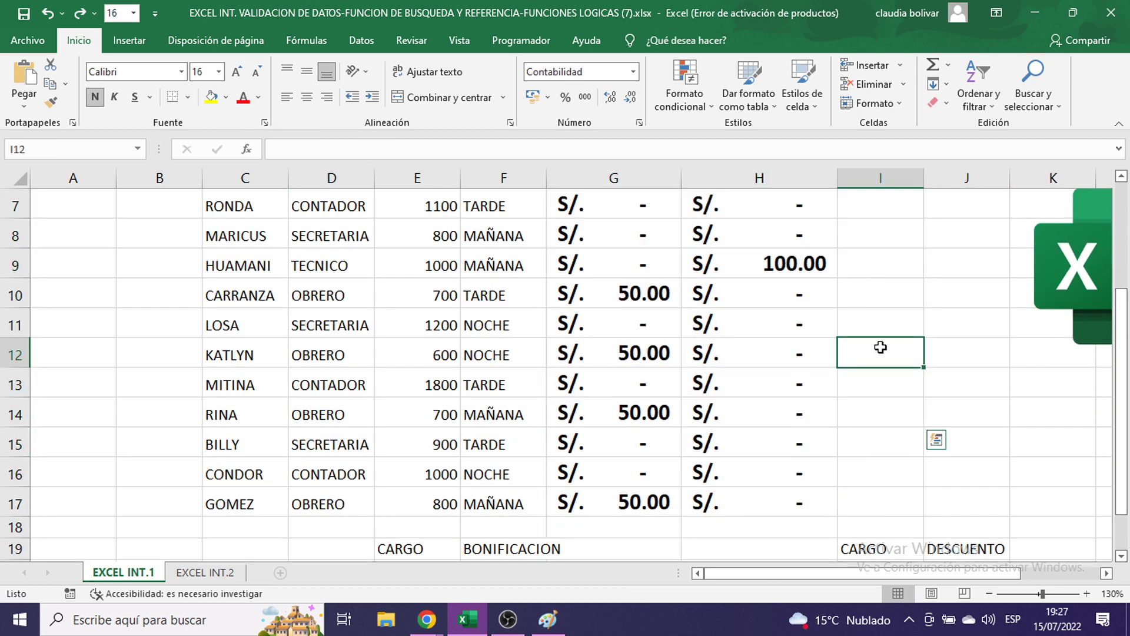
scroll(851, 279, "up", 2)
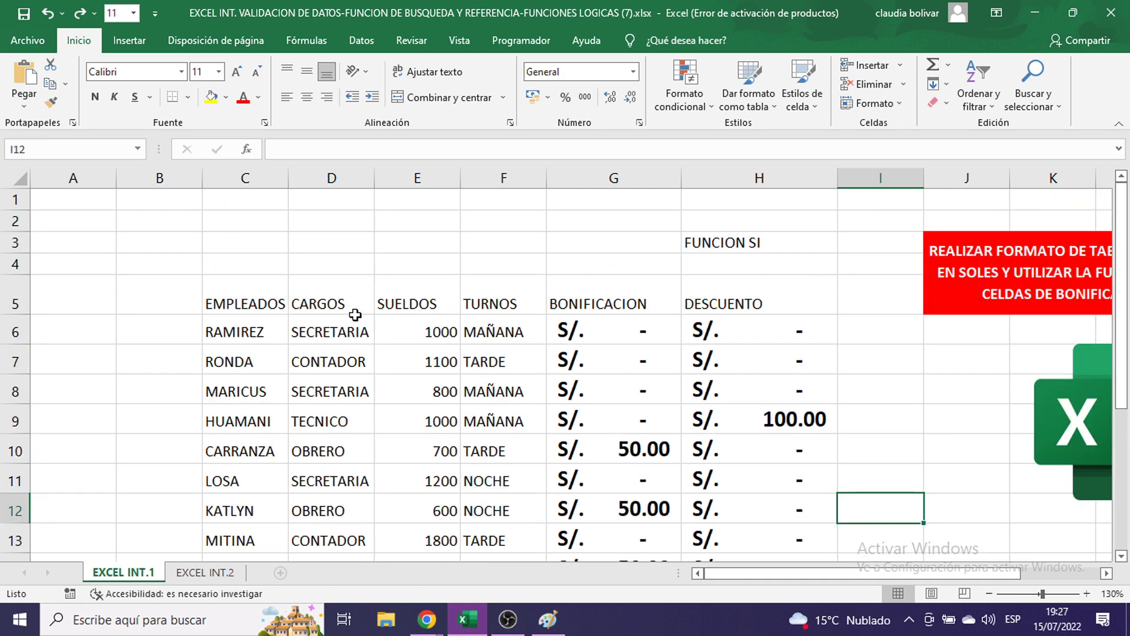
left_click_drag(238, 302, 747, 511)
left_click(96, 98)
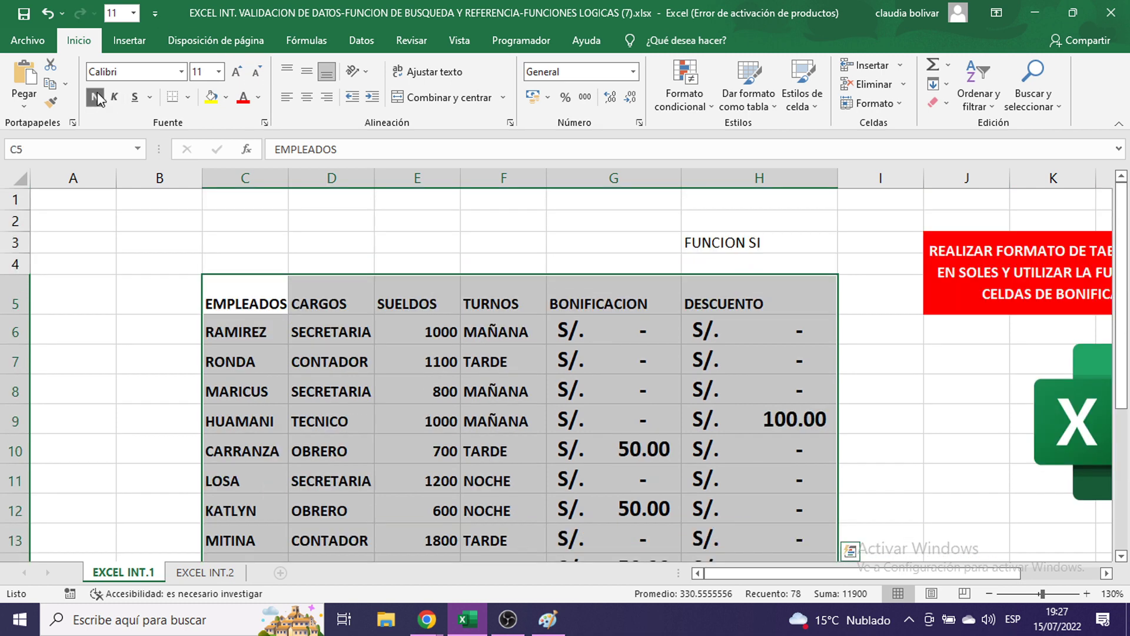
left_click(219, 71)
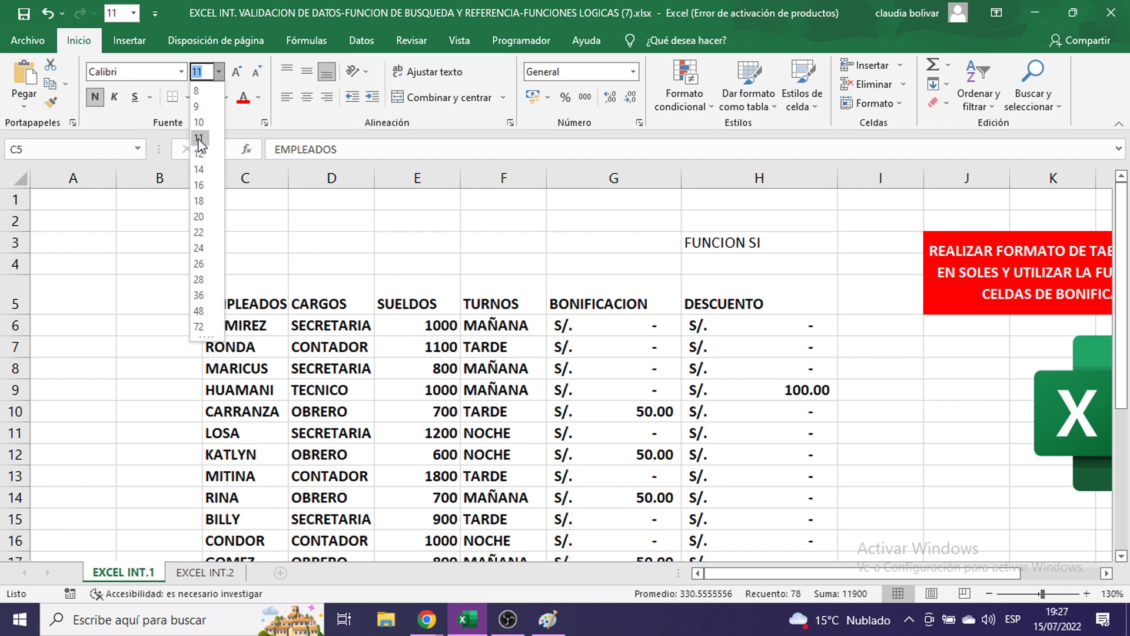
left_click(199, 139)
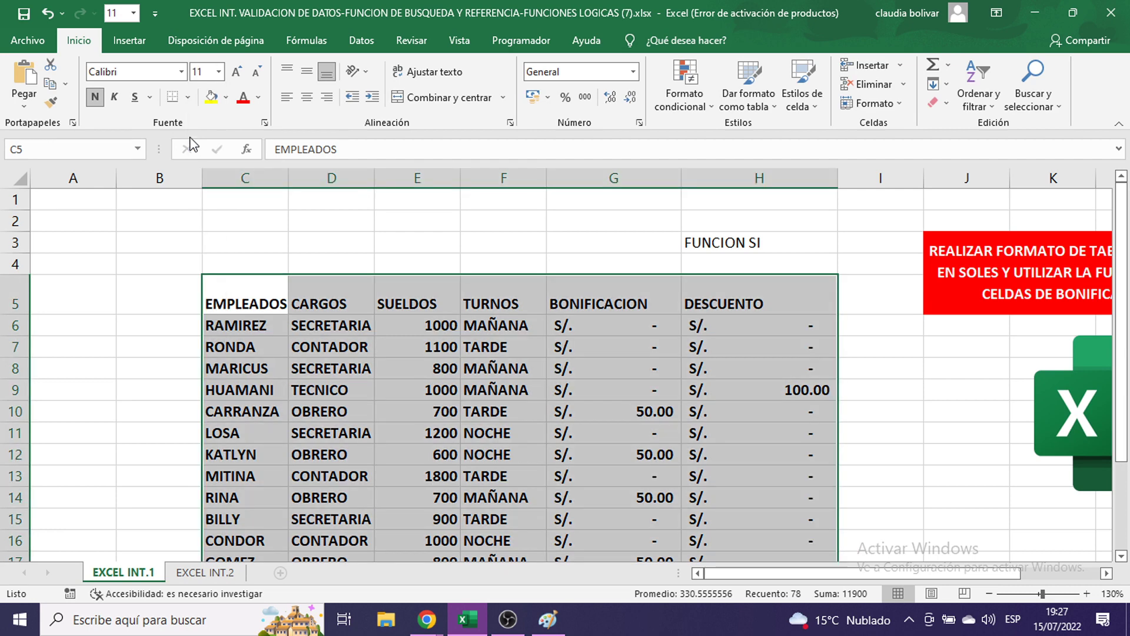
scroll(786, 313, "down", 2)
scroll(515, 247, "up", 1)
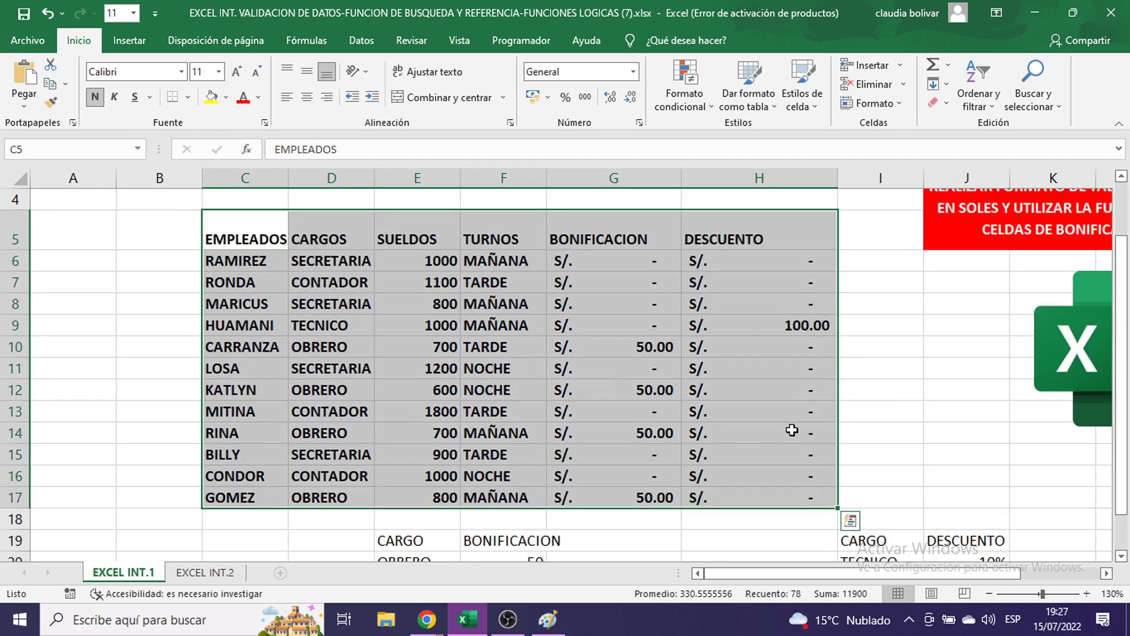
- Show the Dar formato como tabla style gallery and paste its screenshot into Paint
left_click(736, 106)
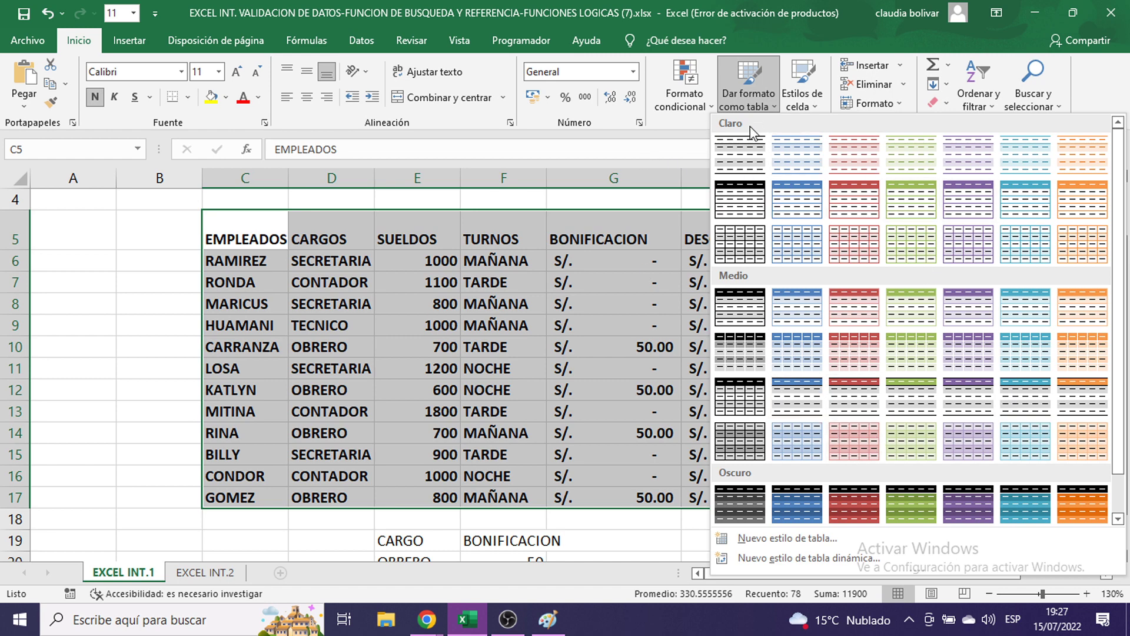
left_click(548, 619)
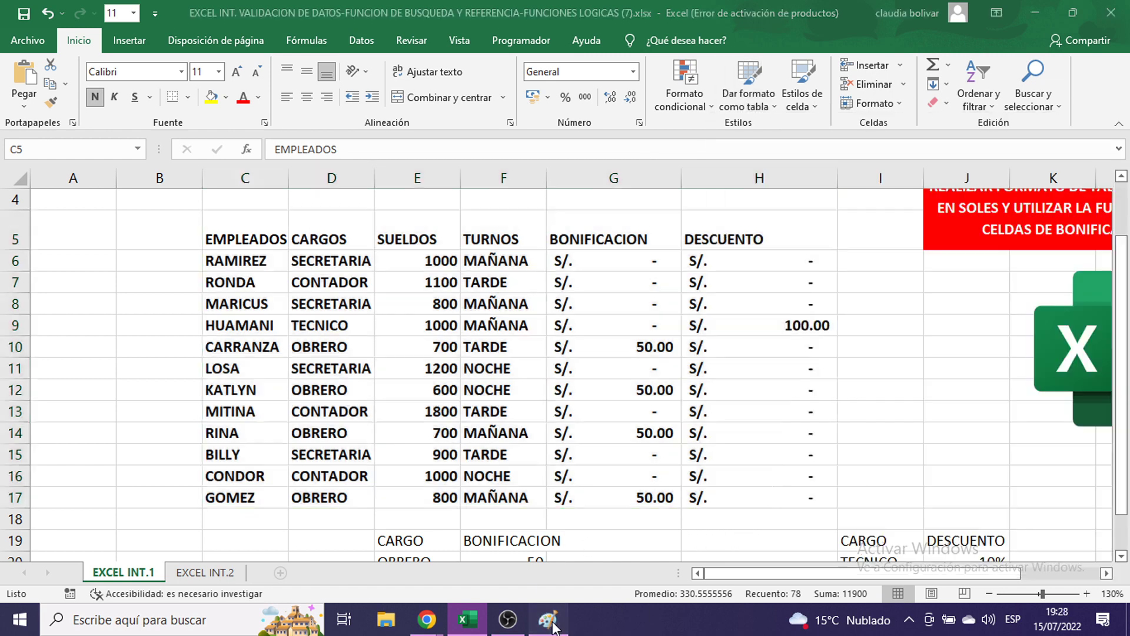
key("ctrl+v")
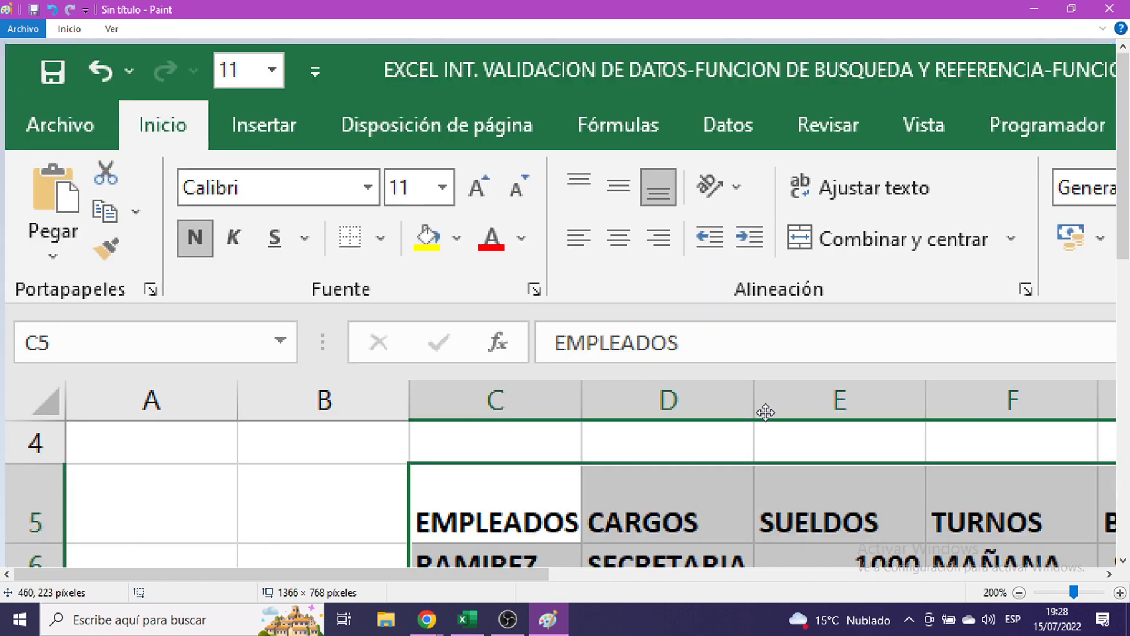
- Drag the capture to reveal the Claro, Medio and Oscuro style gallery, then minimize Paint
left_click_drag(765, 412, 416, 227)
mouse_move(629, 183)
left_mouse_down()
mouse_move(466, 268)
mouse_move(249, 330)
left_mouse_up()
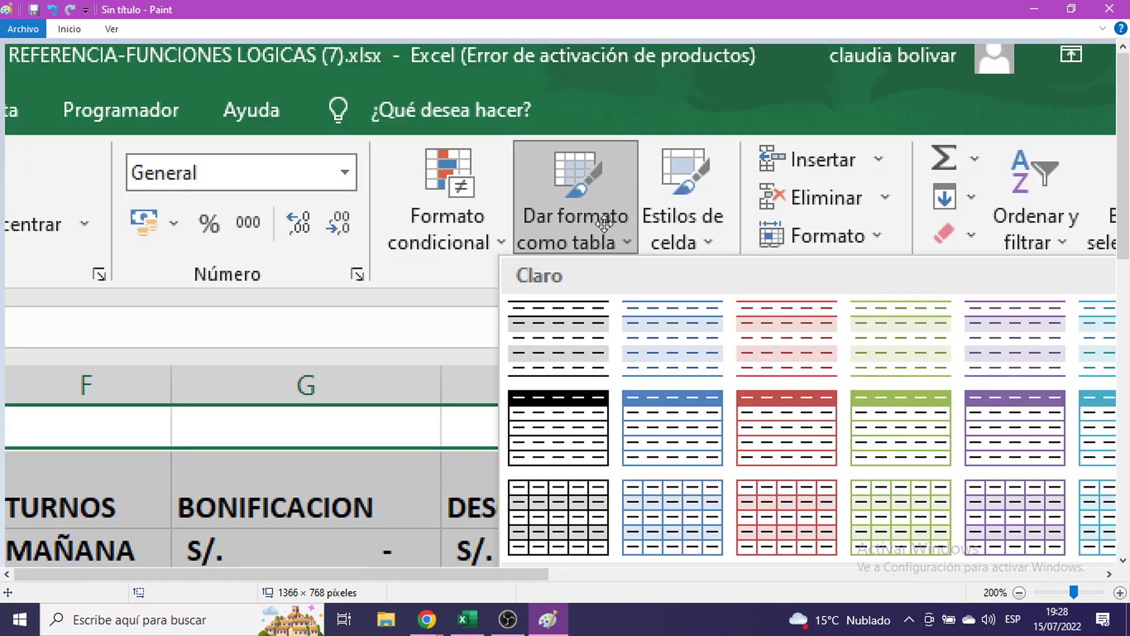
mouse_move(678, 361)
left_mouse_down()
mouse_move(629, 282)
mouse_move(636, 259)
mouse_move(680, 306)
mouse_move(651, 186)
left_mouse_up()
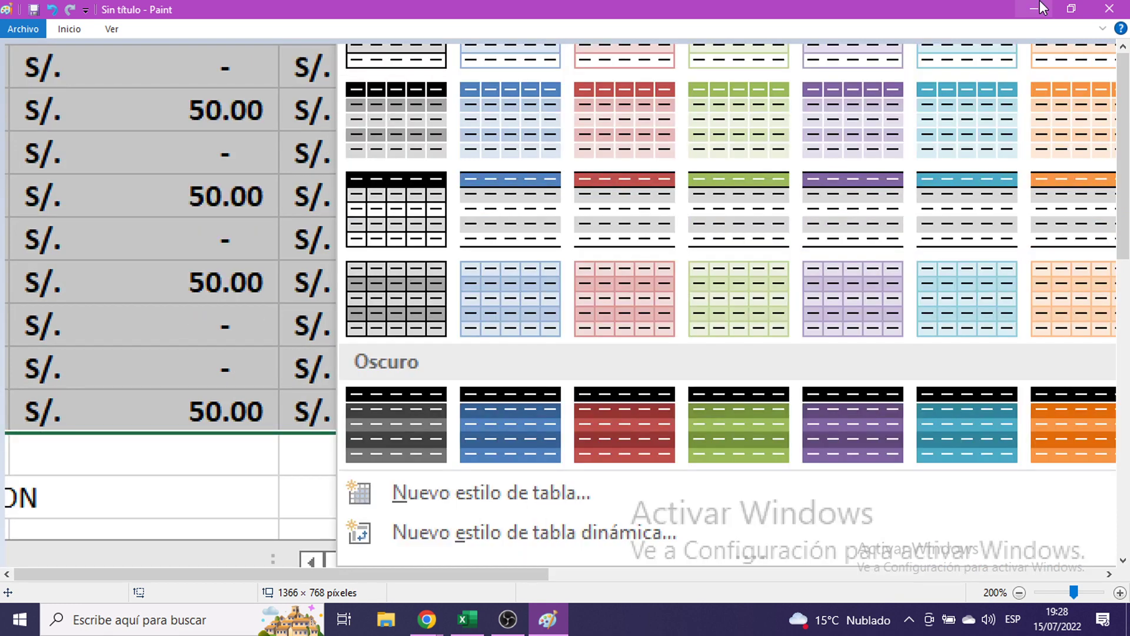
left_click(1039, 9)
left_click(416, 625)
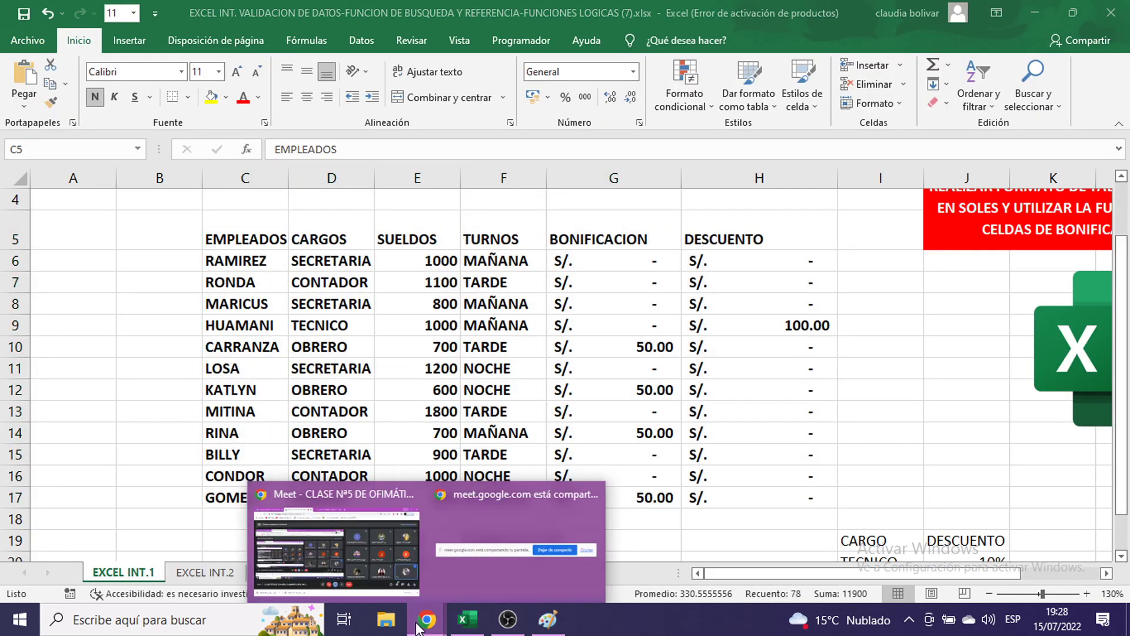
- Admit the waiting participant in the Google Meet call and return to Excel
left_click(283, 511)
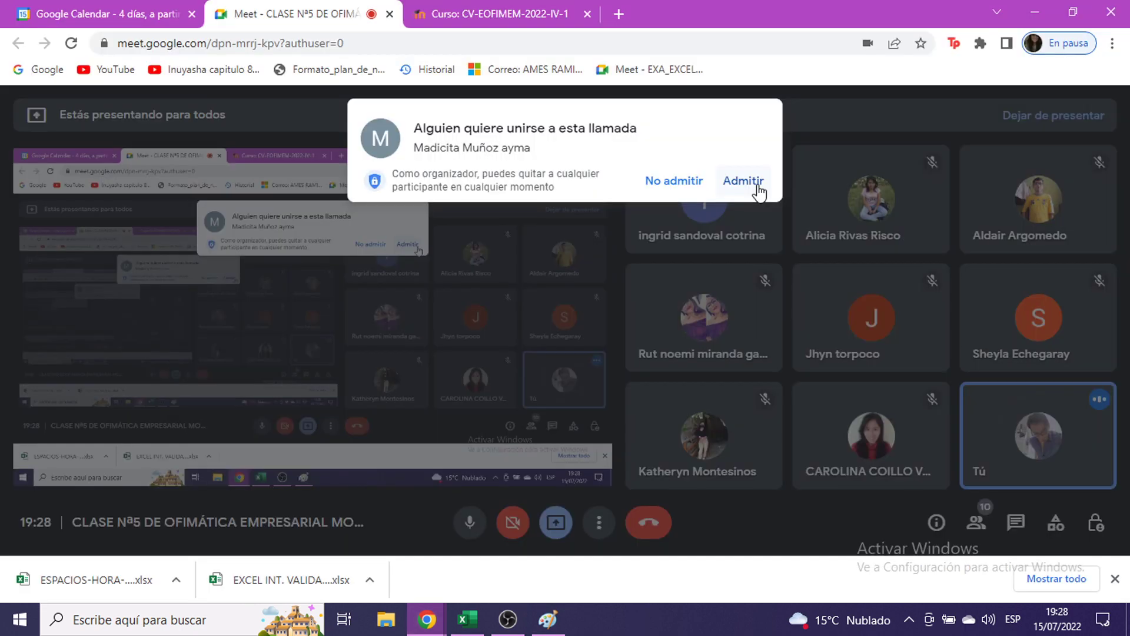
left_click(743, 180)
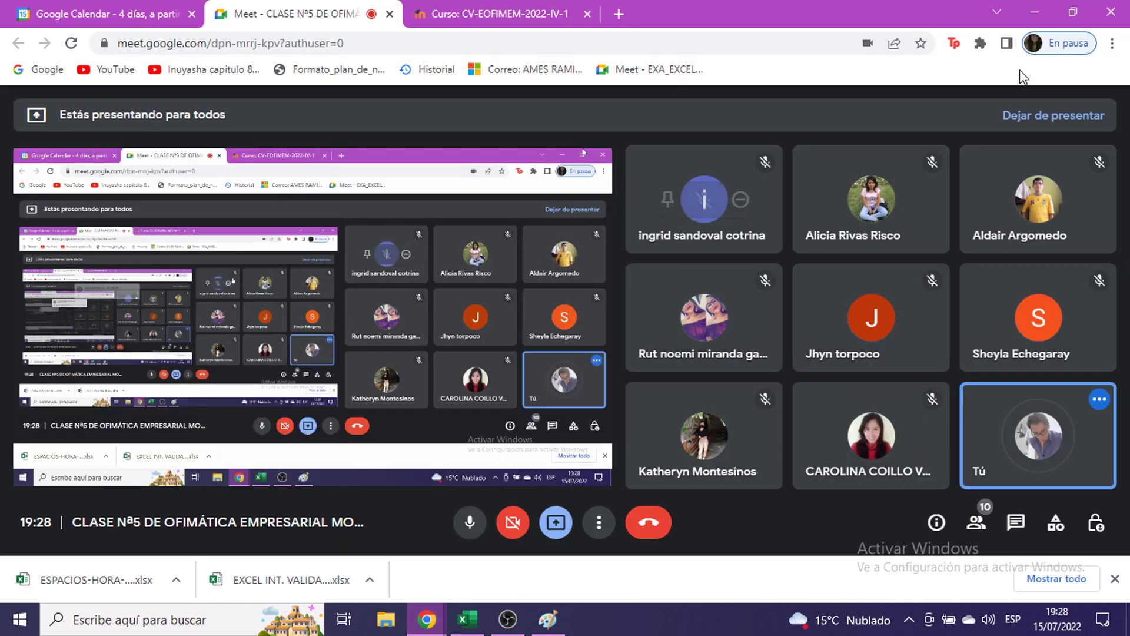
key("alt+Tab")
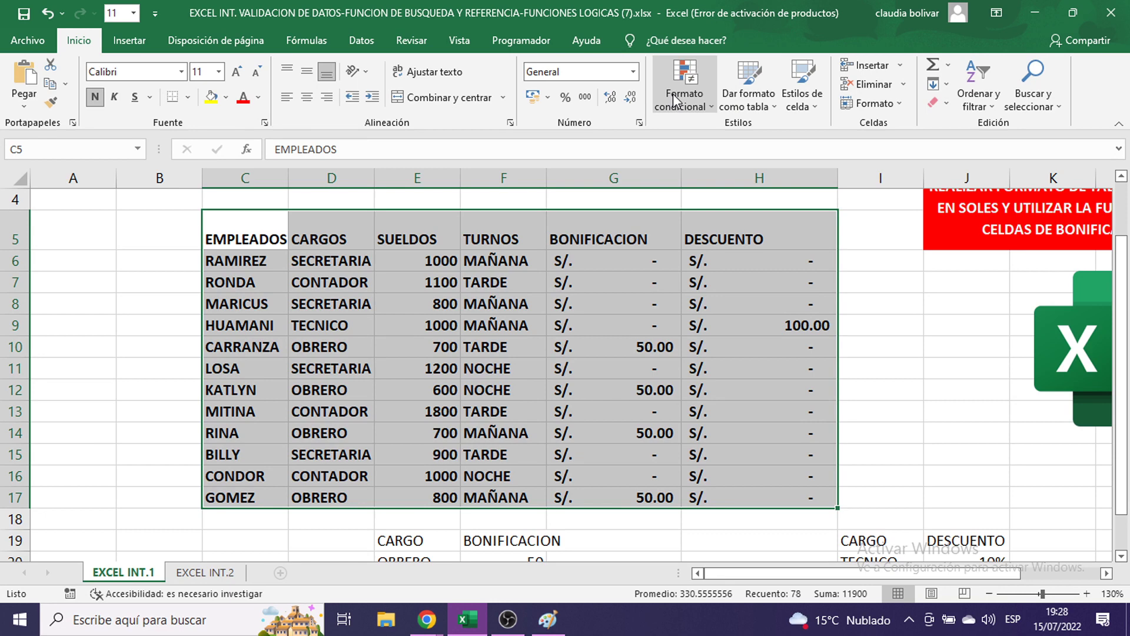
- Pick a Medio table style for the data, moving the Crear tabla prompt lower before switching to Paint
left_click(748, 94)
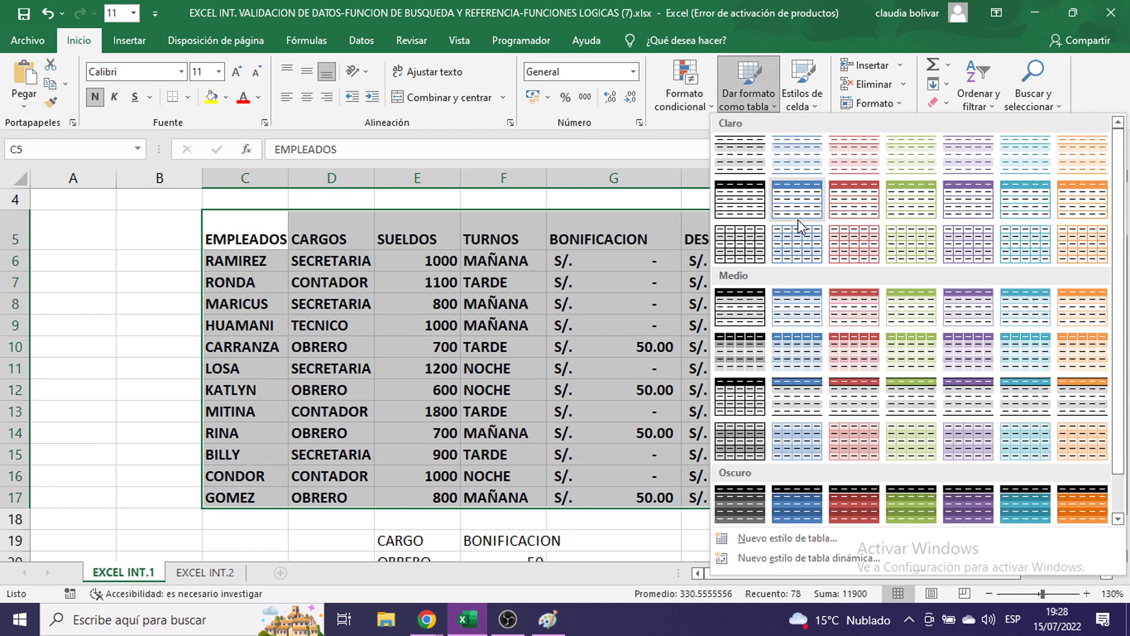
left_click(1006, 316)
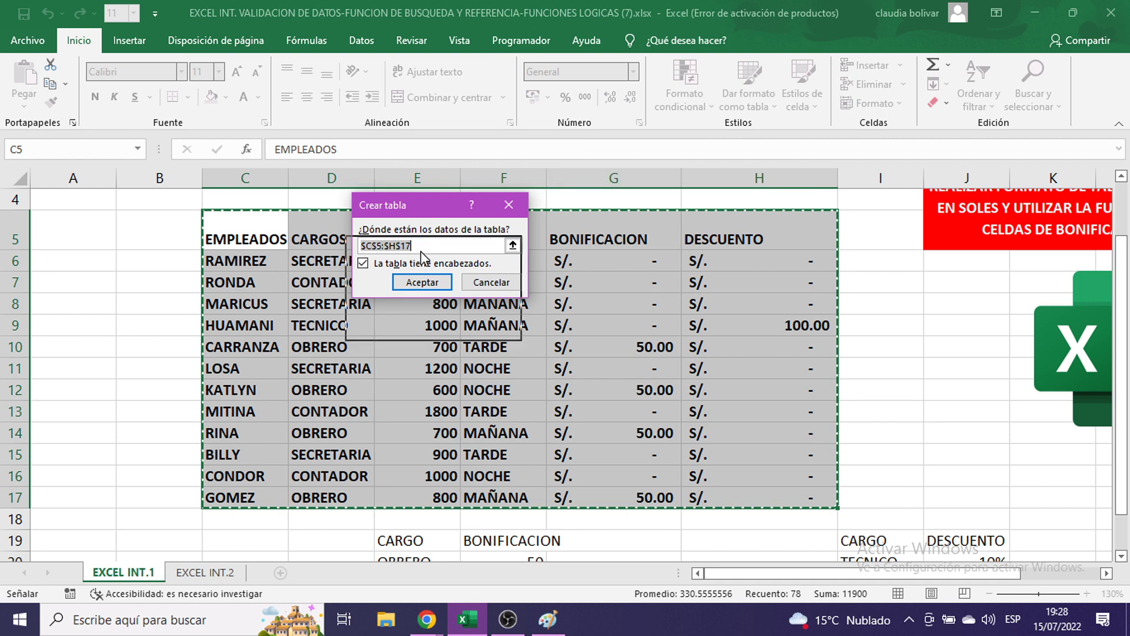
left_click_drag(431, 215, 425, 258)
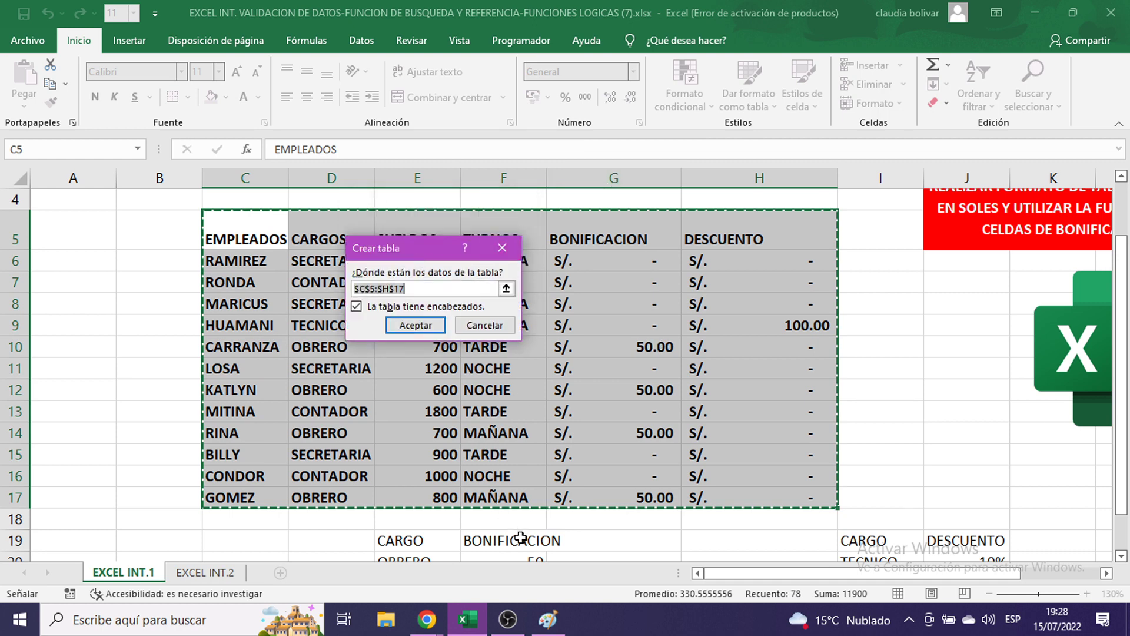
left_click(551, 623)
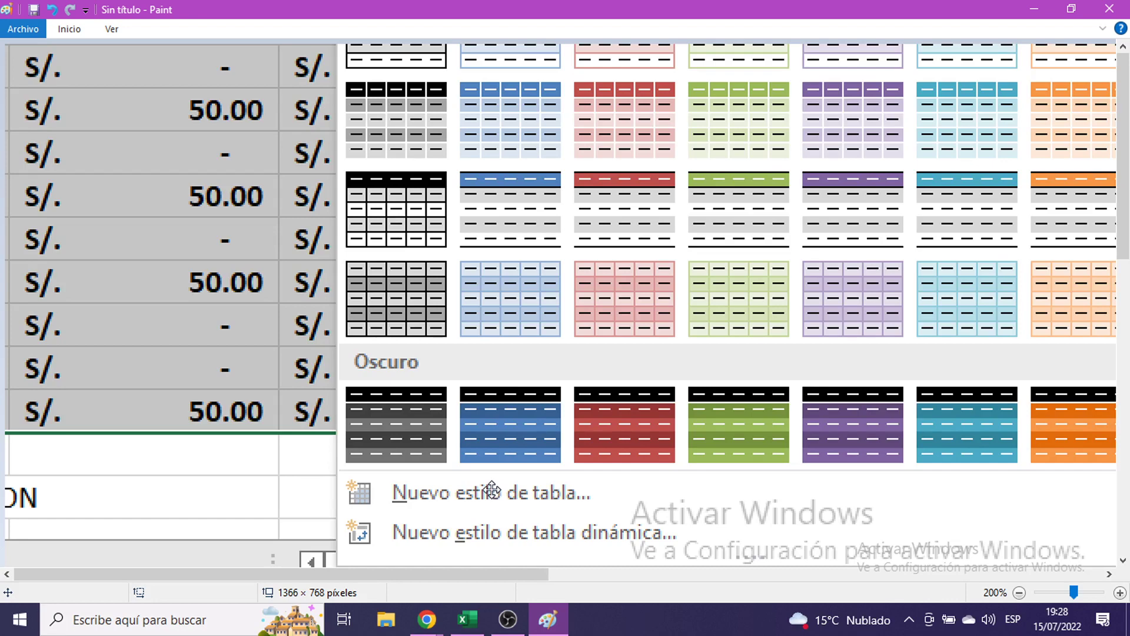
- Paste the Crear tabla screenshot for $C$5:$H$17 into Paint and drag it into view
key("ctrl+v")
mouse_move(452, 376)
left_mouse_down()
mouse_move(391, 346)
mouse_move(219, 60)
left_mouse_up()
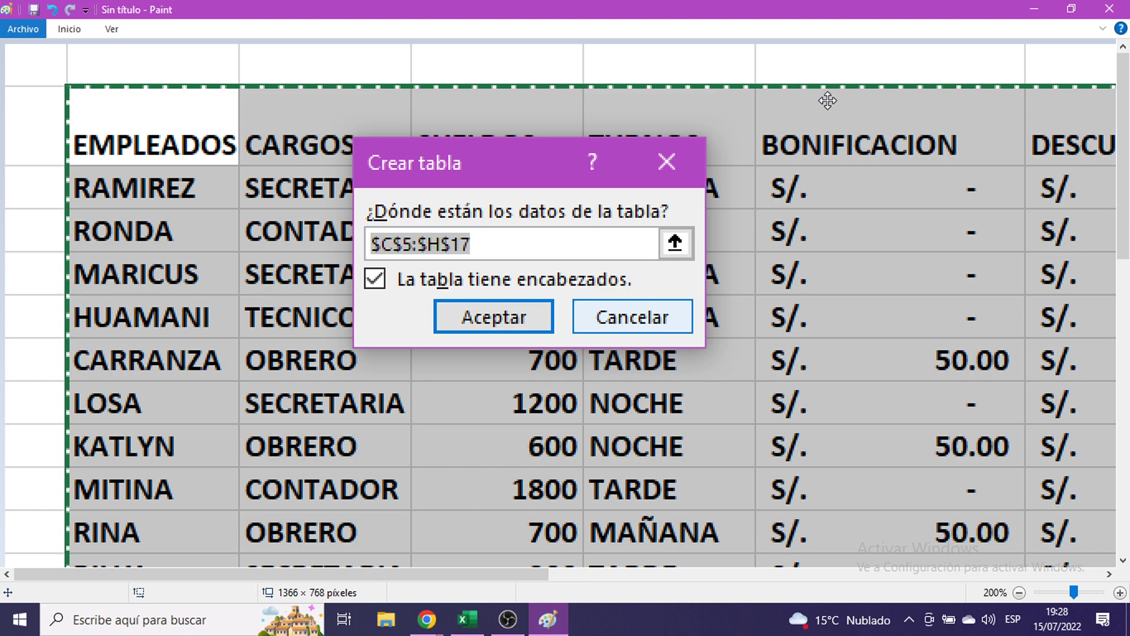
- Minimize Paint to bring back Excel's Crear tabla prompt for $C$5:$H$17
left_click(1035, 9)
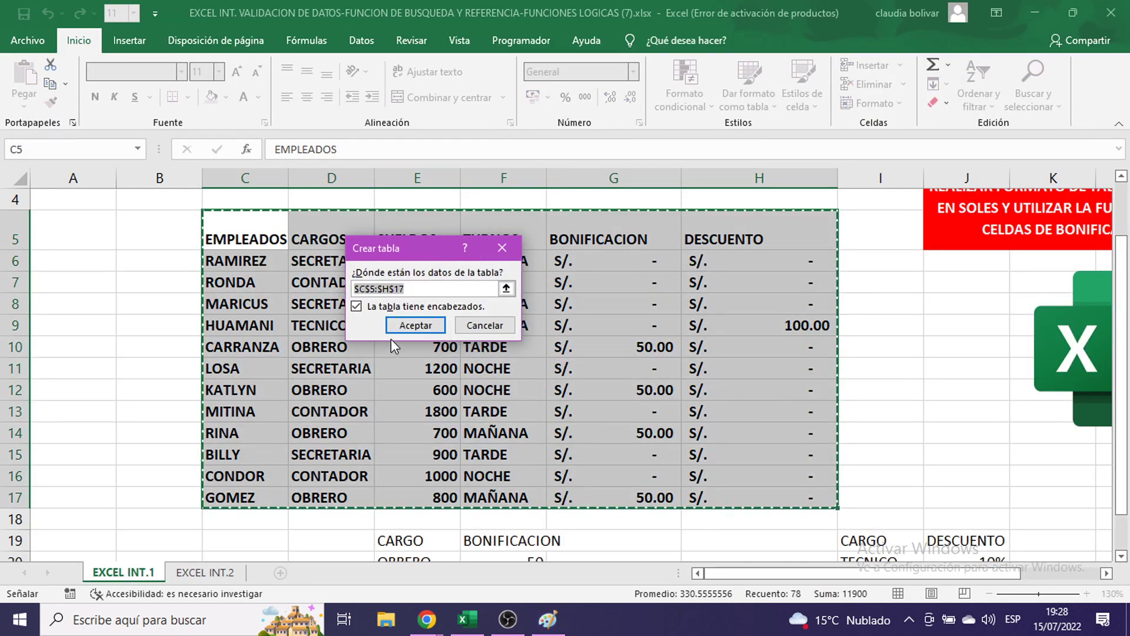
- Confirm table creation for C5:H17 with headers, check the EMPLEADOS filter, then select F20
left_click(405, 324)
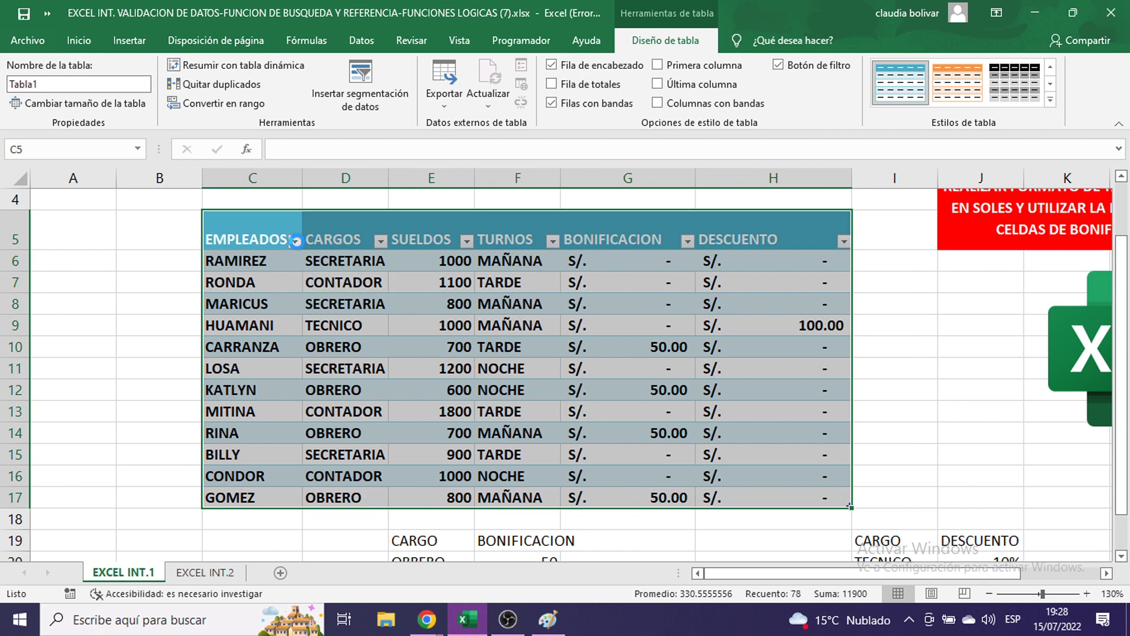
left_click(296, 242)
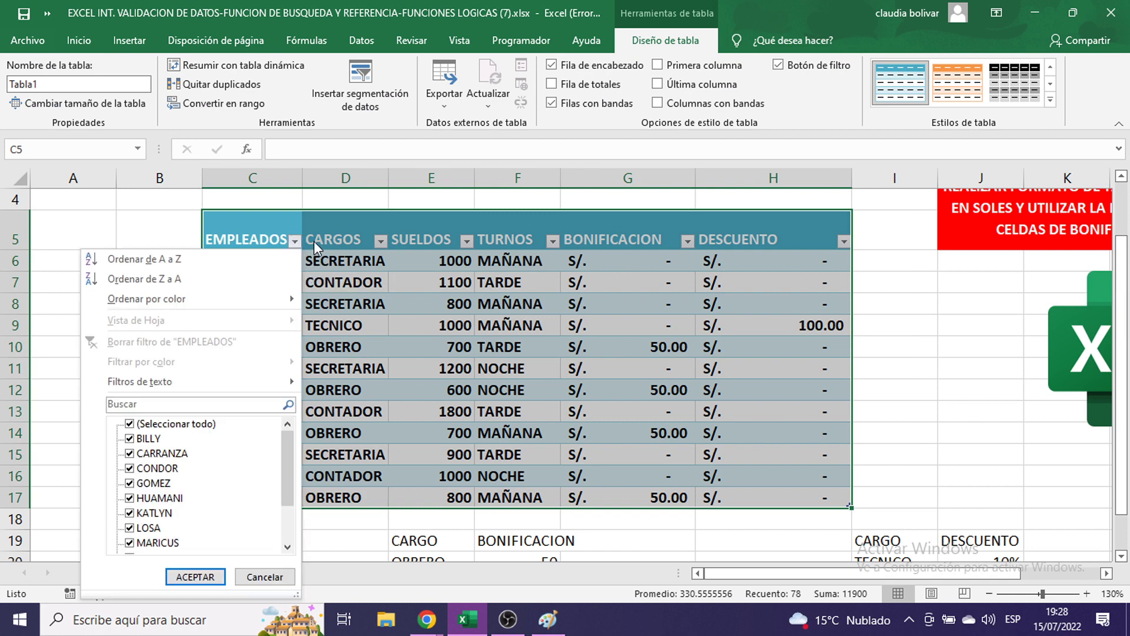
left_click(368, 319)
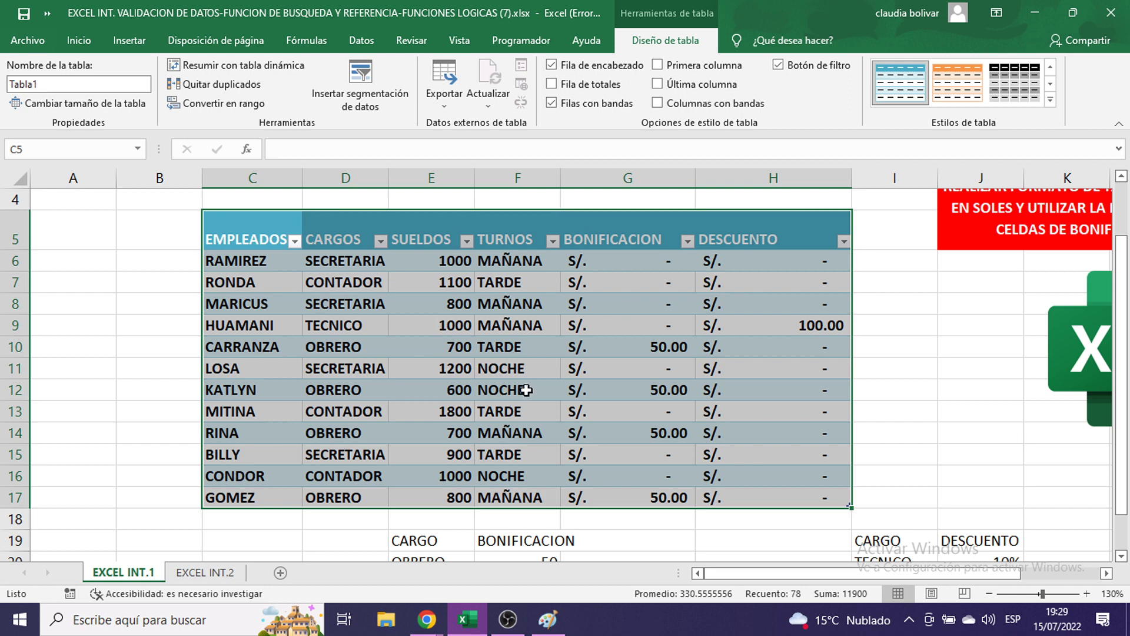
scroll(526, 389, "down", 2)
left_click(521, 414)
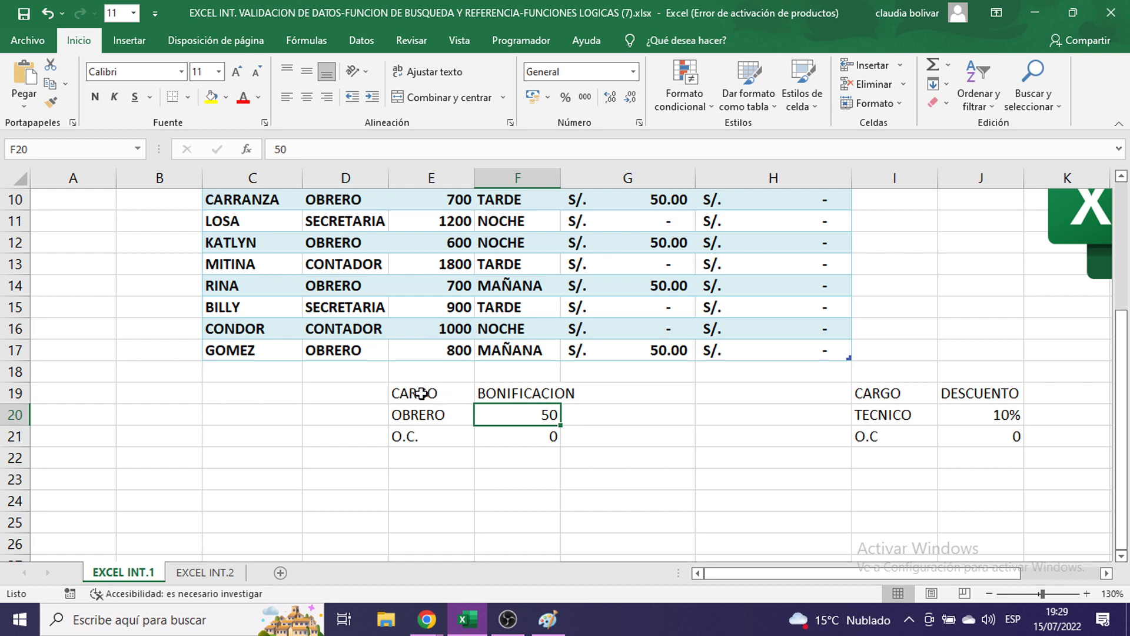
- Select the BONIFICACION table E19:F21 together with the DESCUENTO table I19:J21
left_click_drag(421, 393, 512, 434)
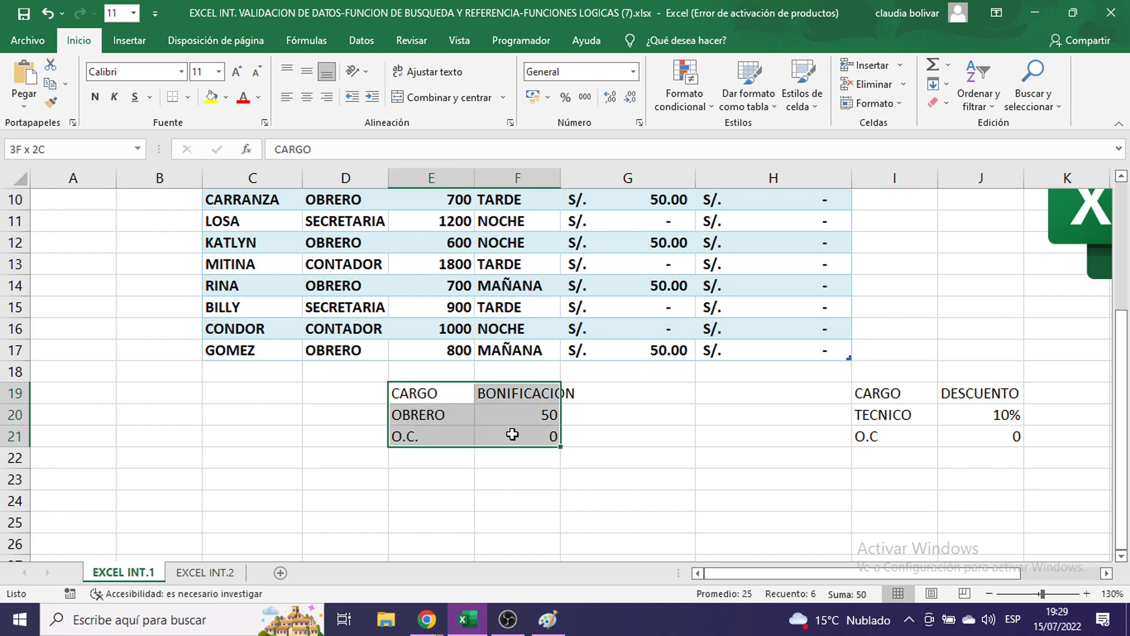
left_click_drag(440, 392, 503, 434)
left_click_drag(867, 390, 962, 442)
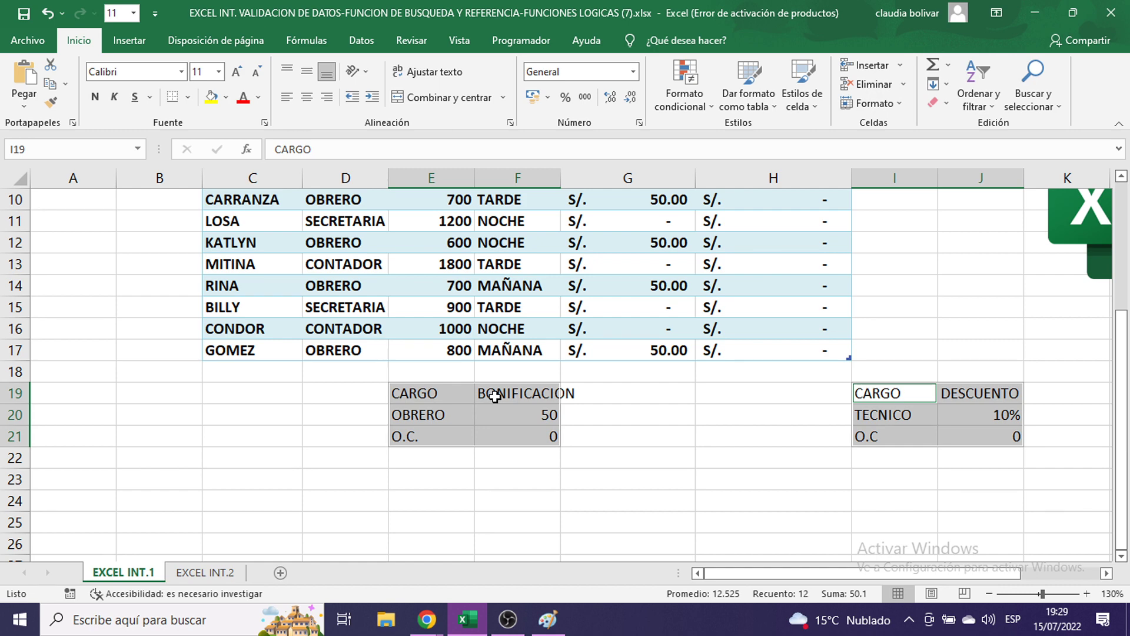
right_click(495, 397)
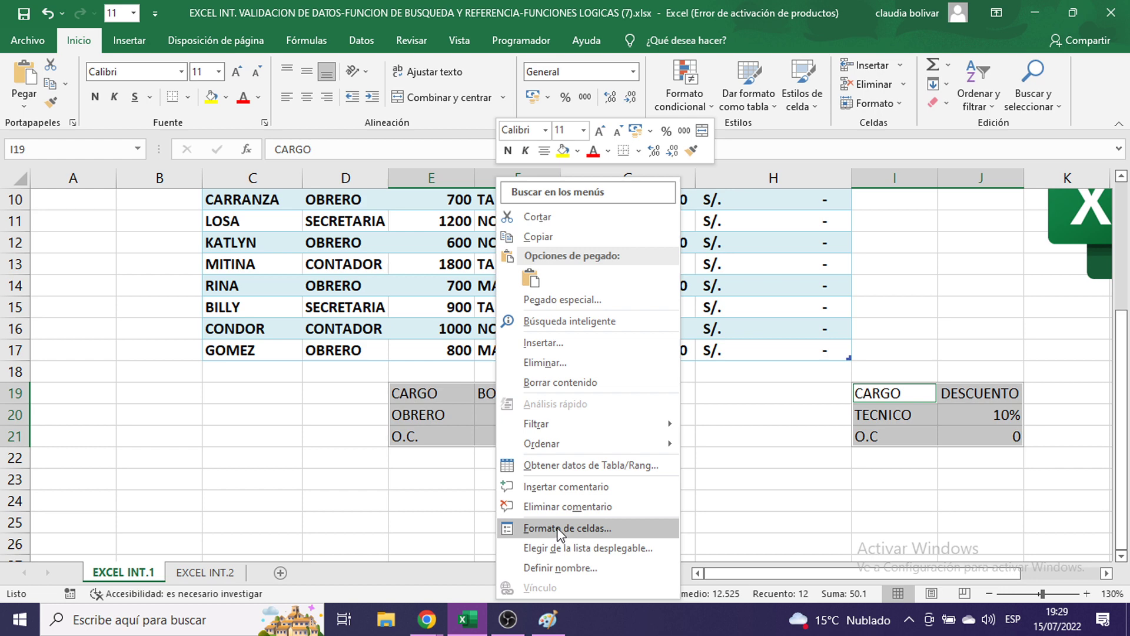
key("Escape")
left_click(548, 619)
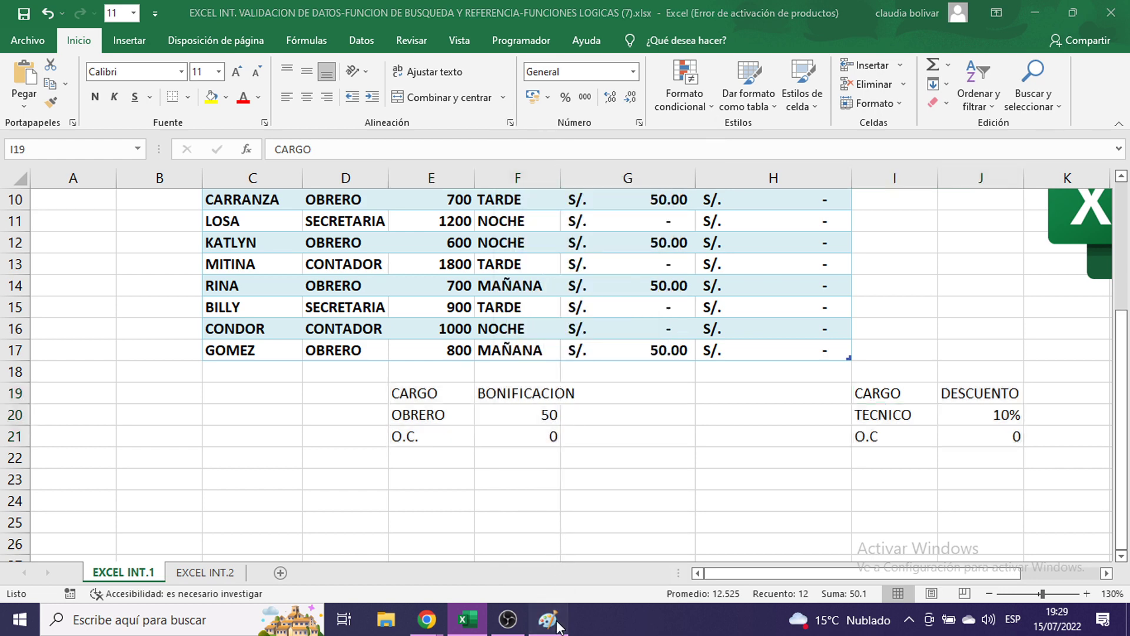
- Paste and review the cell-menu screenshot in Paint, then minimize it and right-click the lookup tables
key("ctrl+v")
mouse_move(502, 492)
left_mouse_down()
mouse_move(600, 391)
mouse_move(386, 209)
mouse_move(275, 226)
left_mouse_up()
scroll(346, 255, "up", 1)
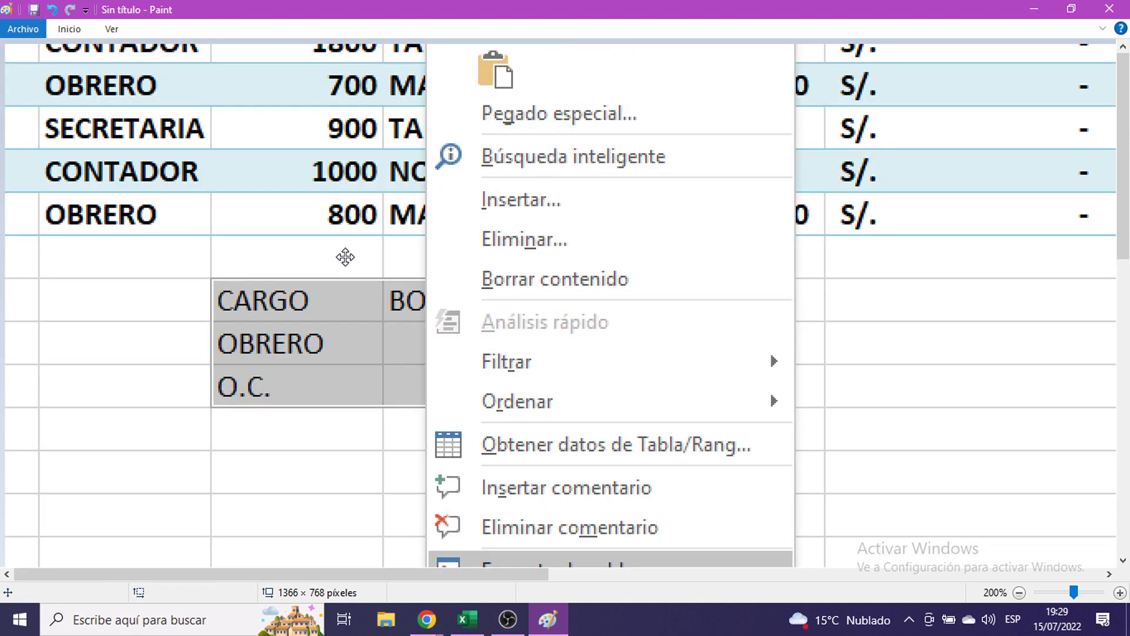
scroll(318, 254, "right", 5)
scroll(317, 255, "down", 2)
scroll(349, 292, "up", 1)
scroll(349, 293, "left", 4)
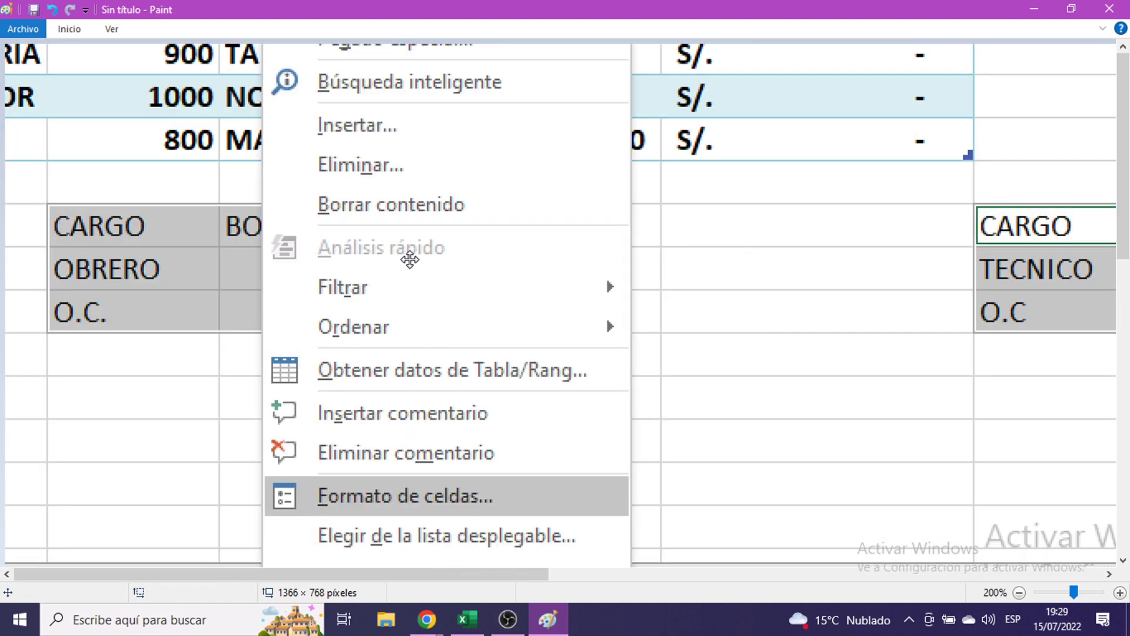
scroll(408, 255, "down", 2)
scroll(408, 255, "left", 1)
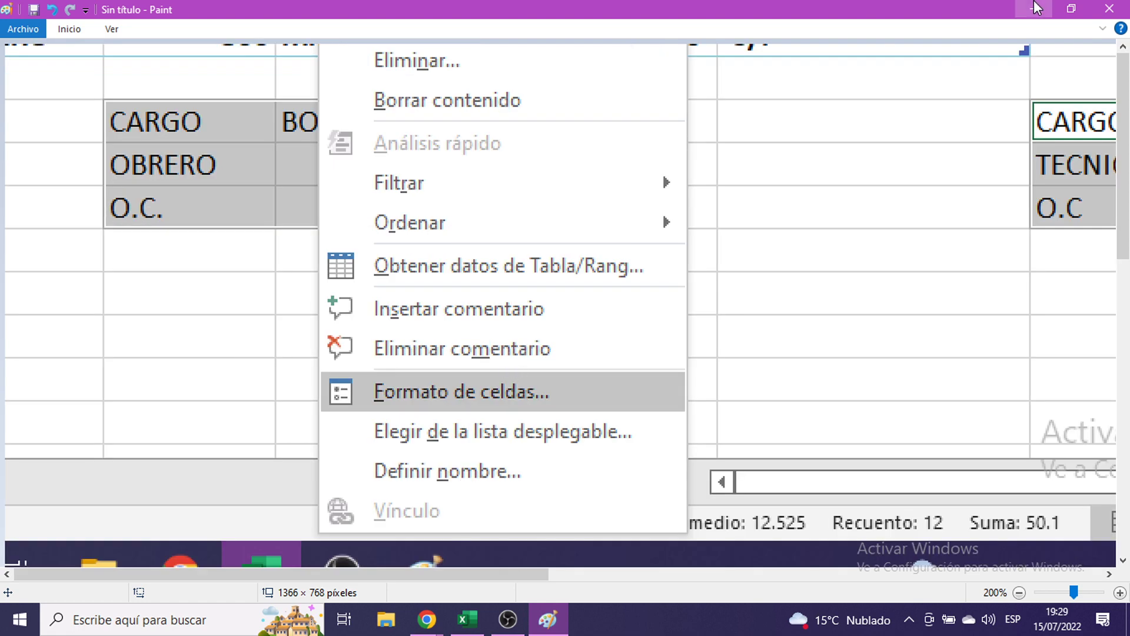
left_click(1036, 8)
right_click(448, 403)
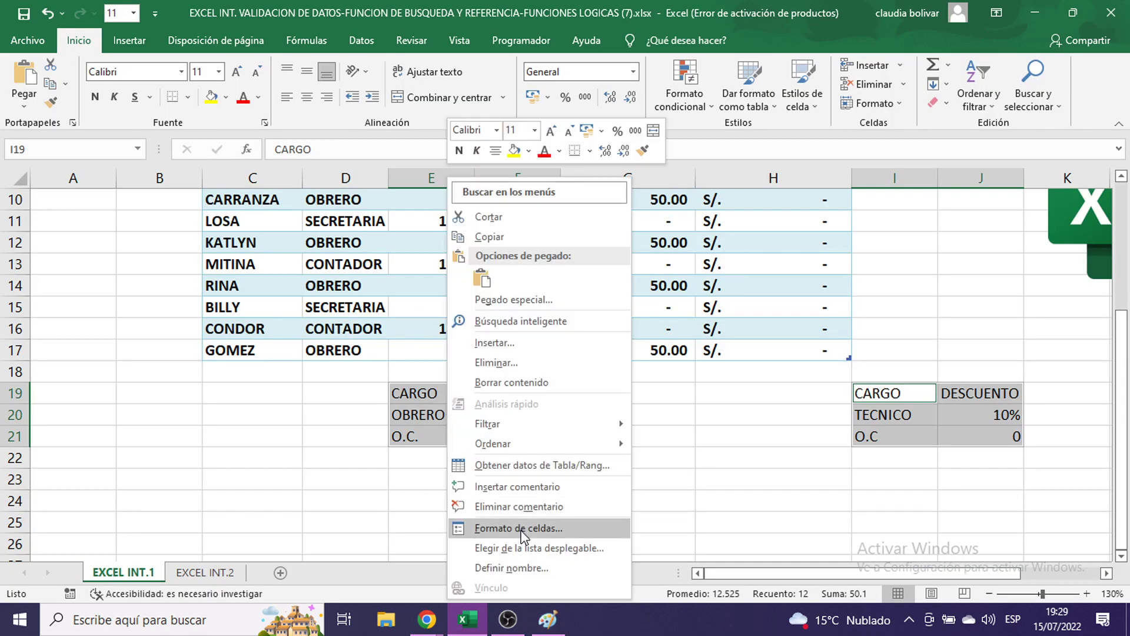
- Give both lookup tables a double outline, inside borders and a thick solid right edge
key("Escape")
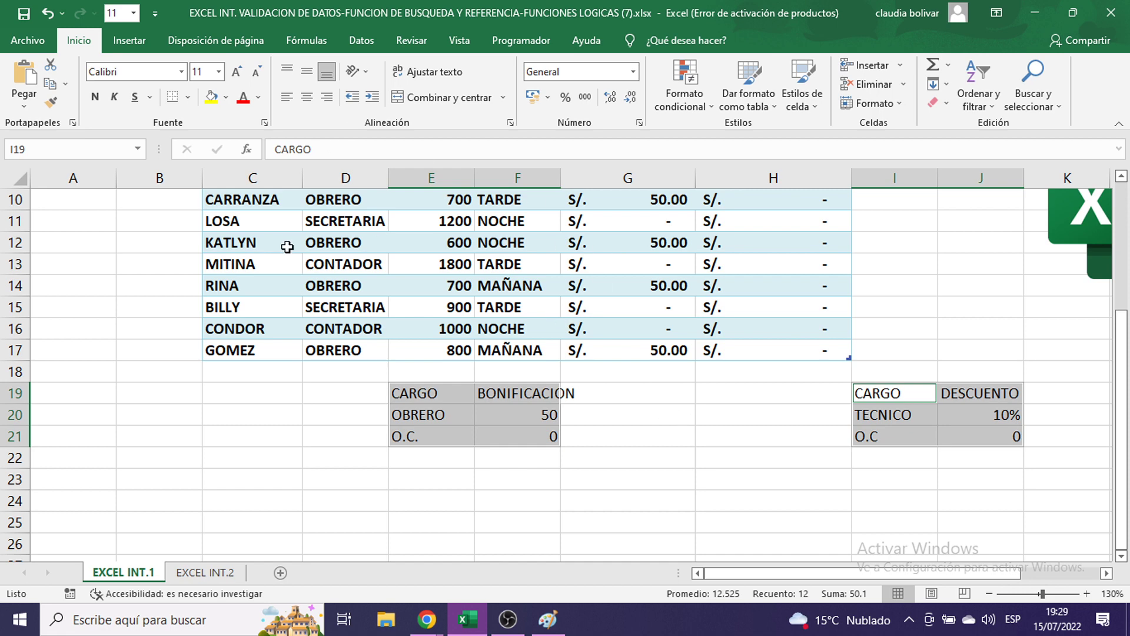
key("ctrl+1")
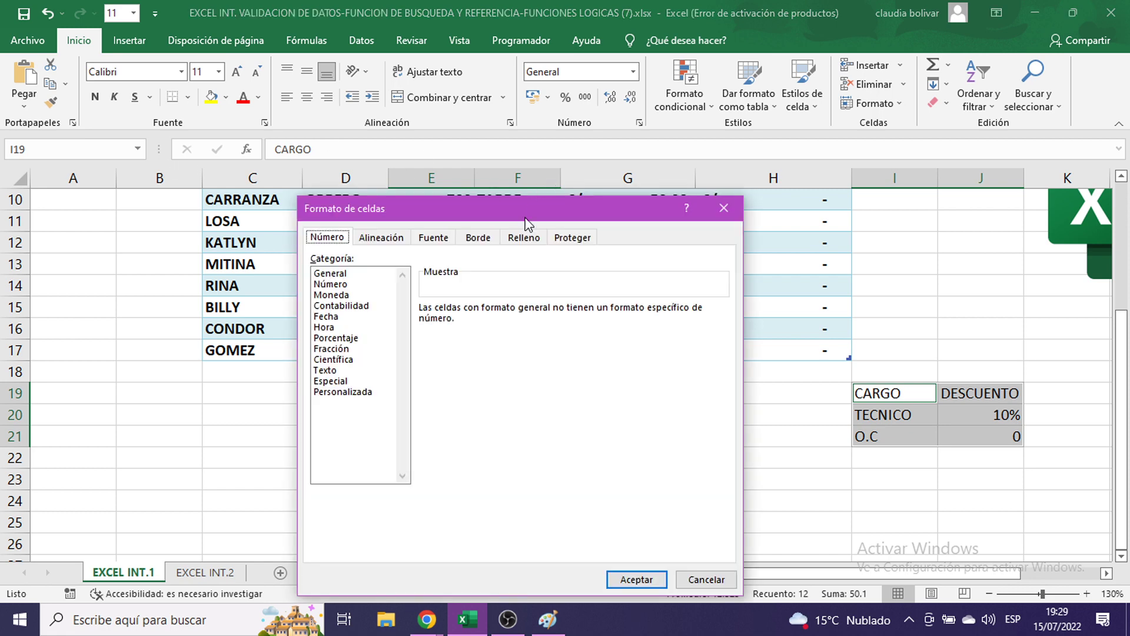
left_click(478, 238)
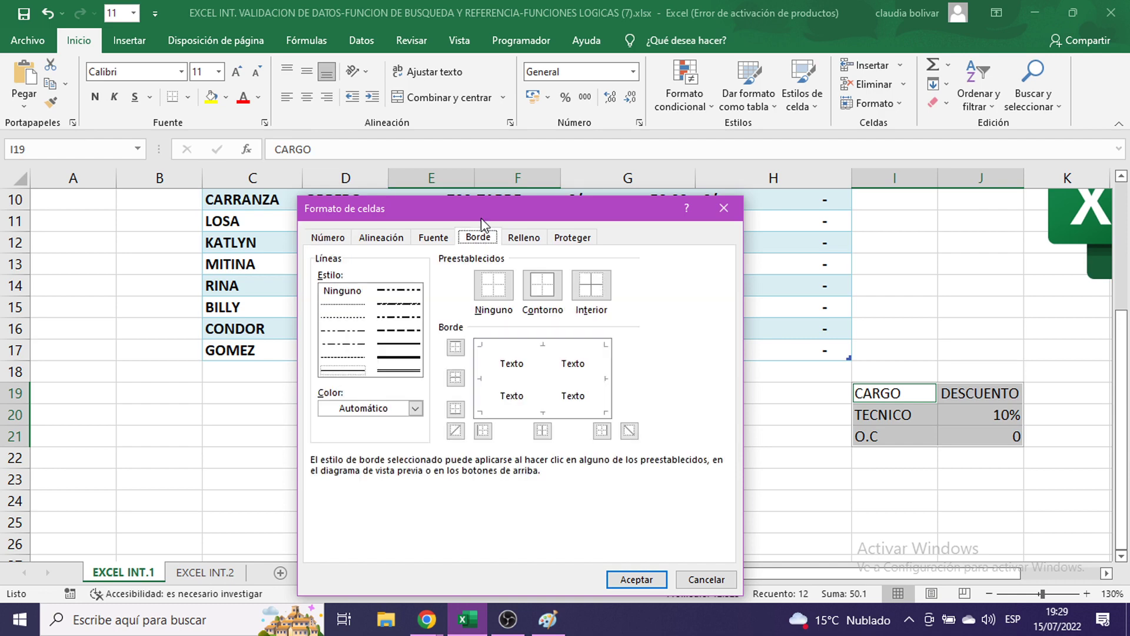
left_click_drag(483, 210, 436, 89)
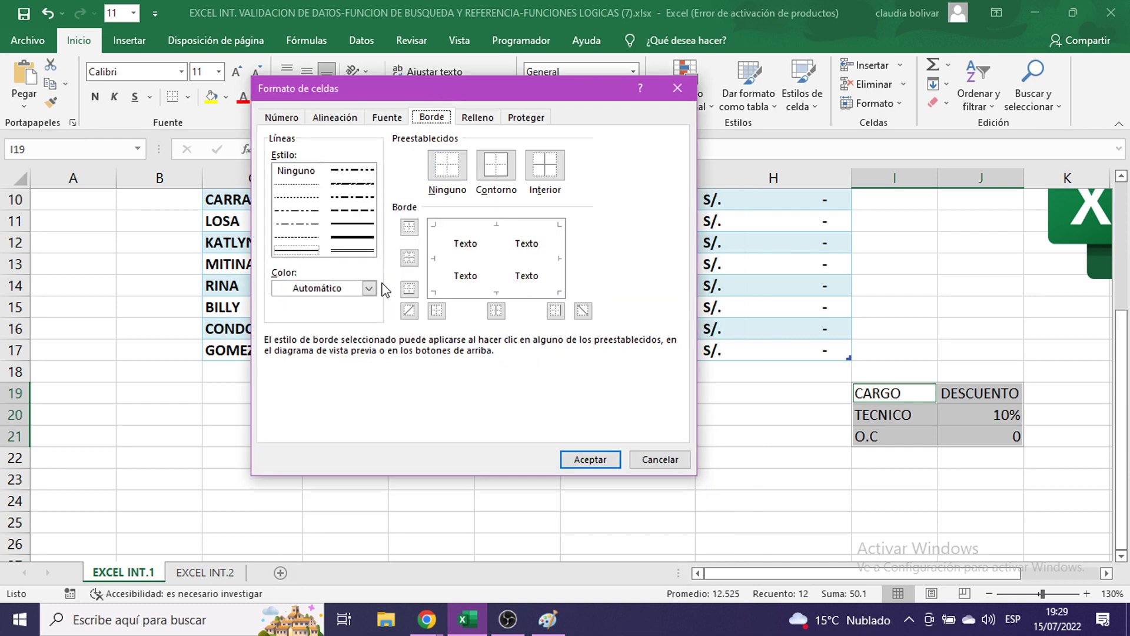
left_click(368, 242)
left_click(494, 170)
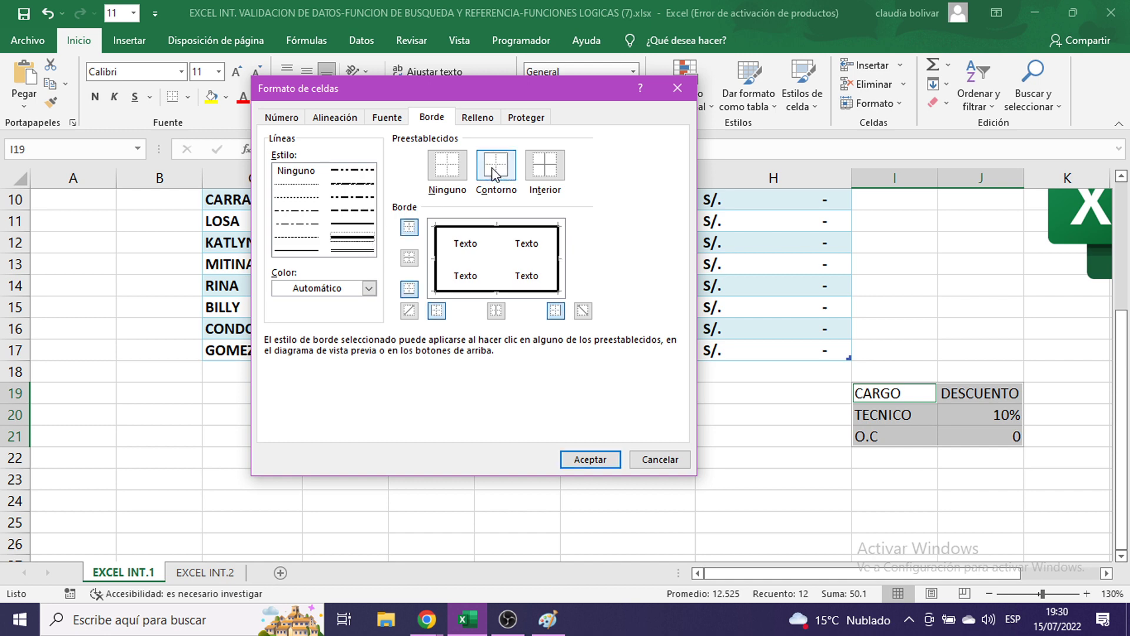
left_click(353, 251)
left_click(543, 163)
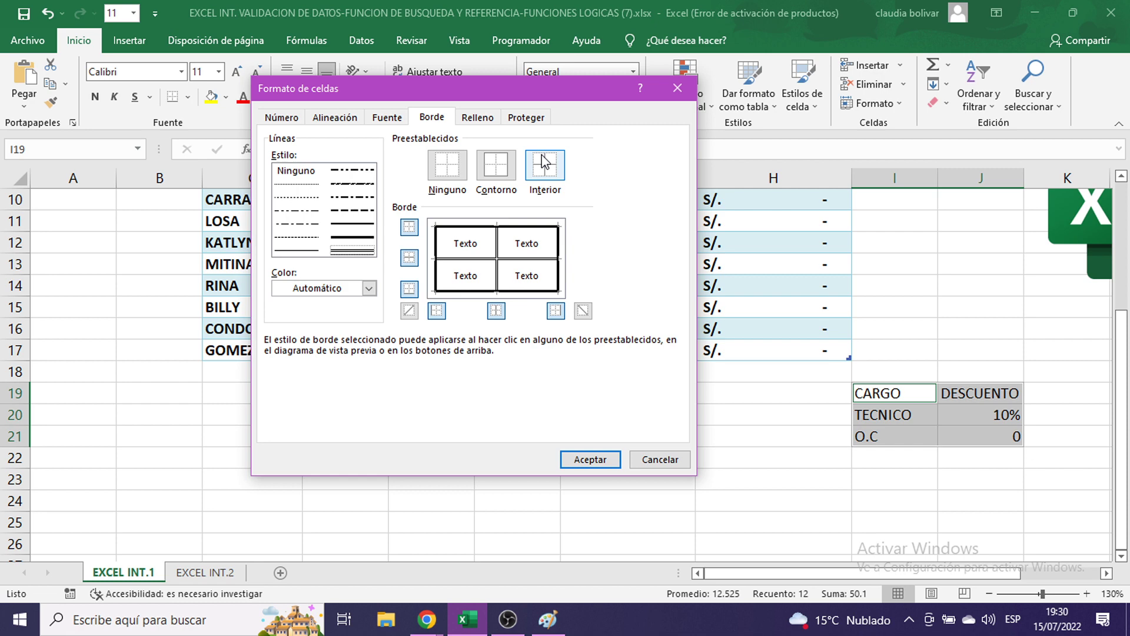
left_click(560, 237)
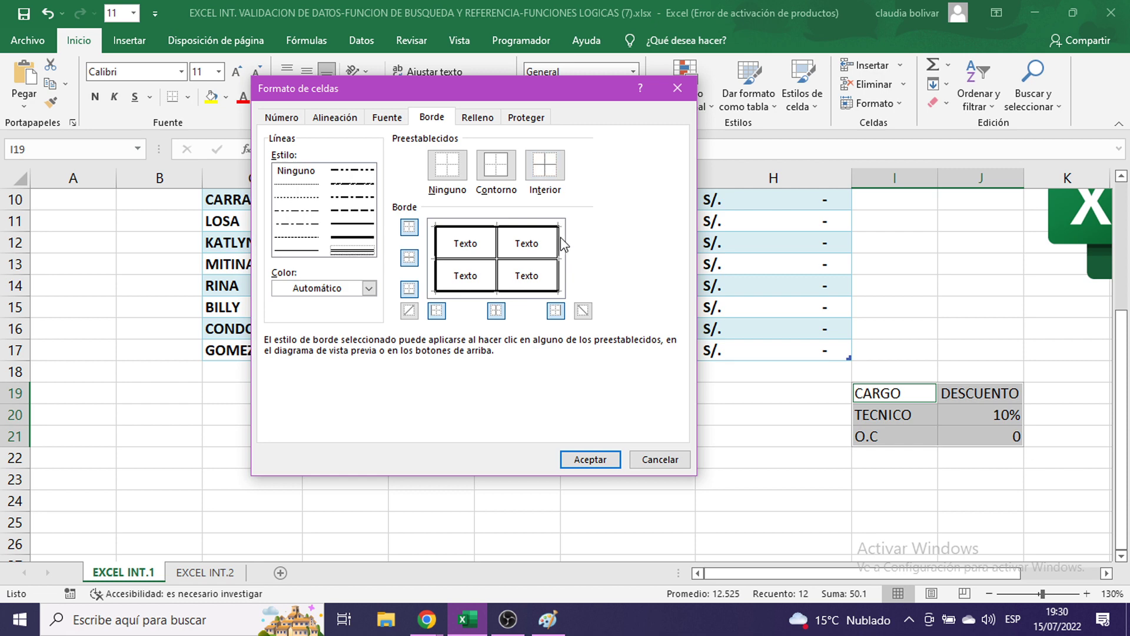
left_click(360, 238)
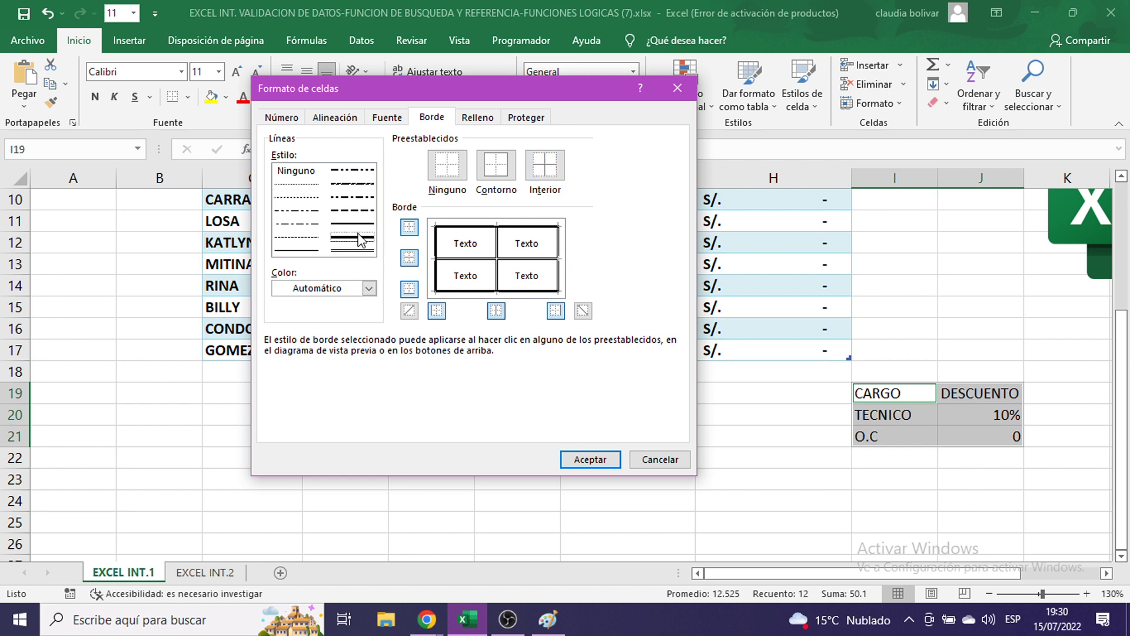
left_click(560, 252)
left_click(594, 461)
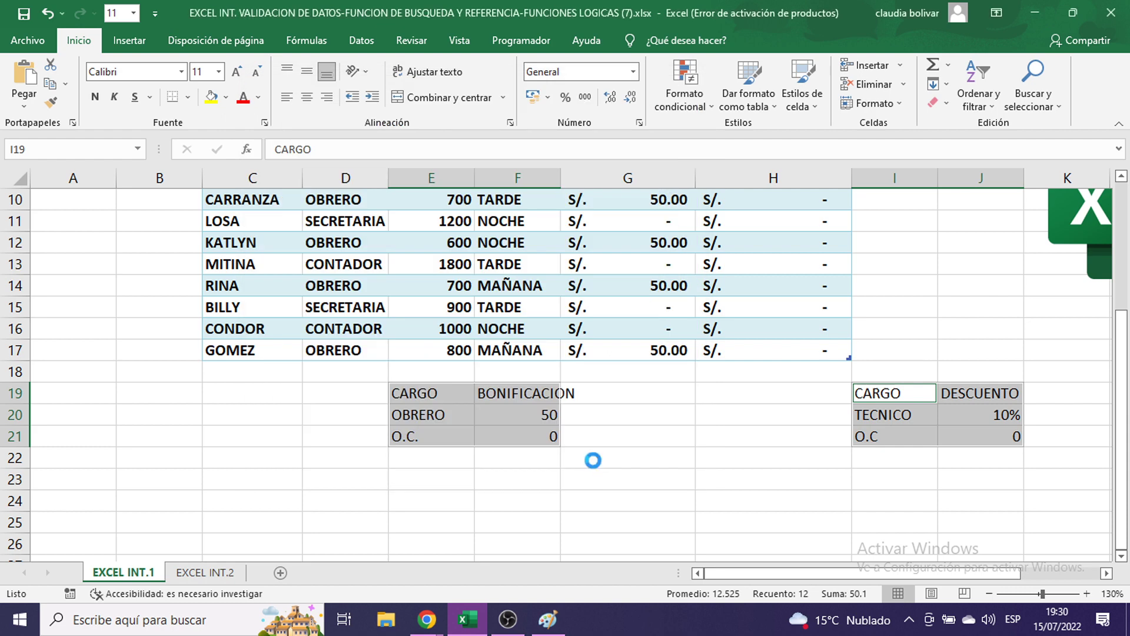
- Make the CARGO/BONIFICACION and CARGO/DESCUENTO headers purple with bold white text, and widen column F
left_click(945, 342)
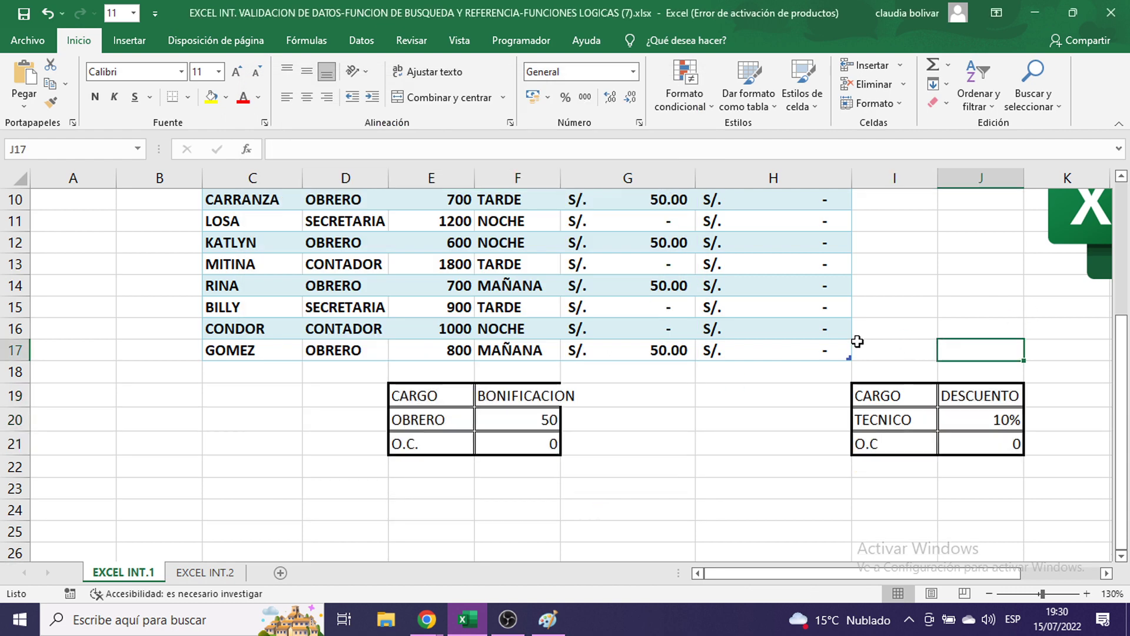
scroll(777, 357, "up", 2)
scroll(777, 356, "down", 2)
left_click_drag(419, 395, 507, 397)
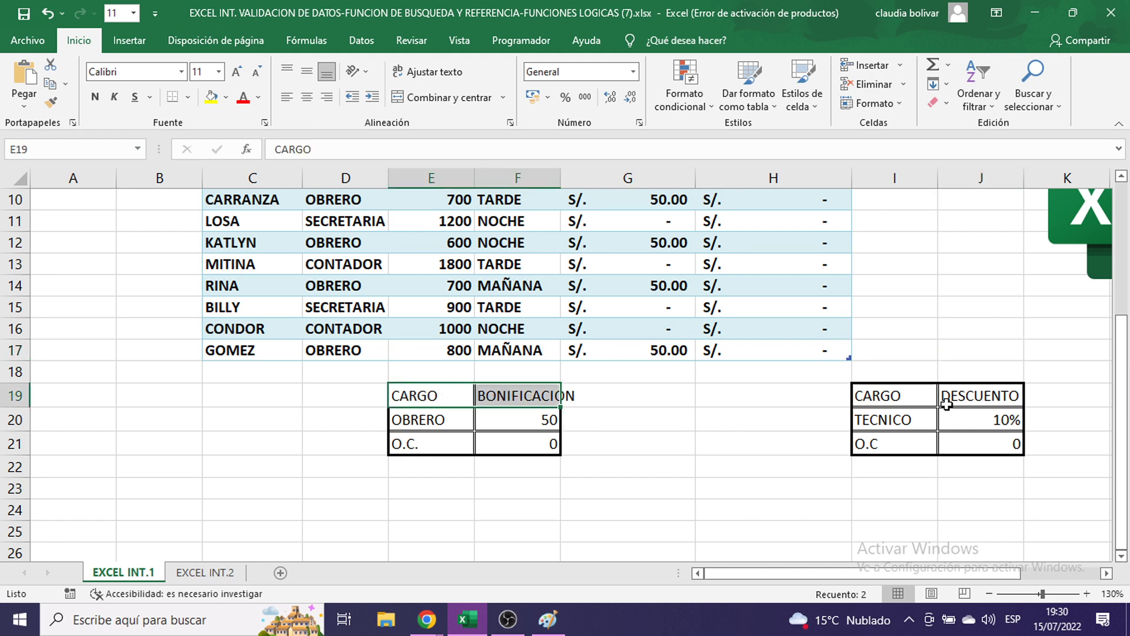
left_click_drag(893, 401, 965, 391)
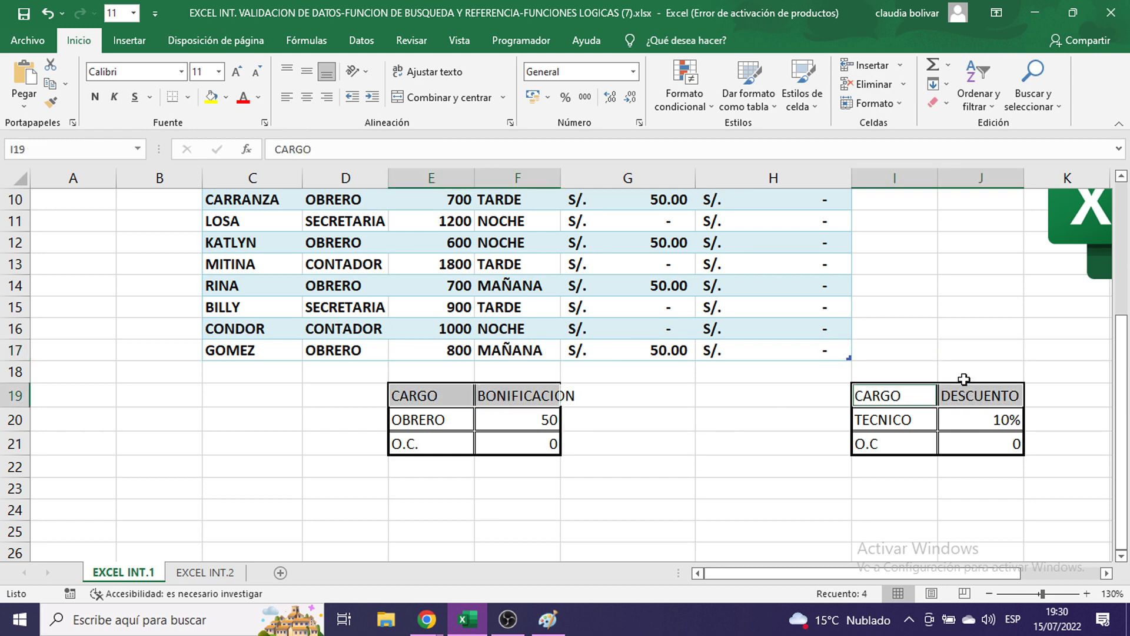
left_click(225, 98)
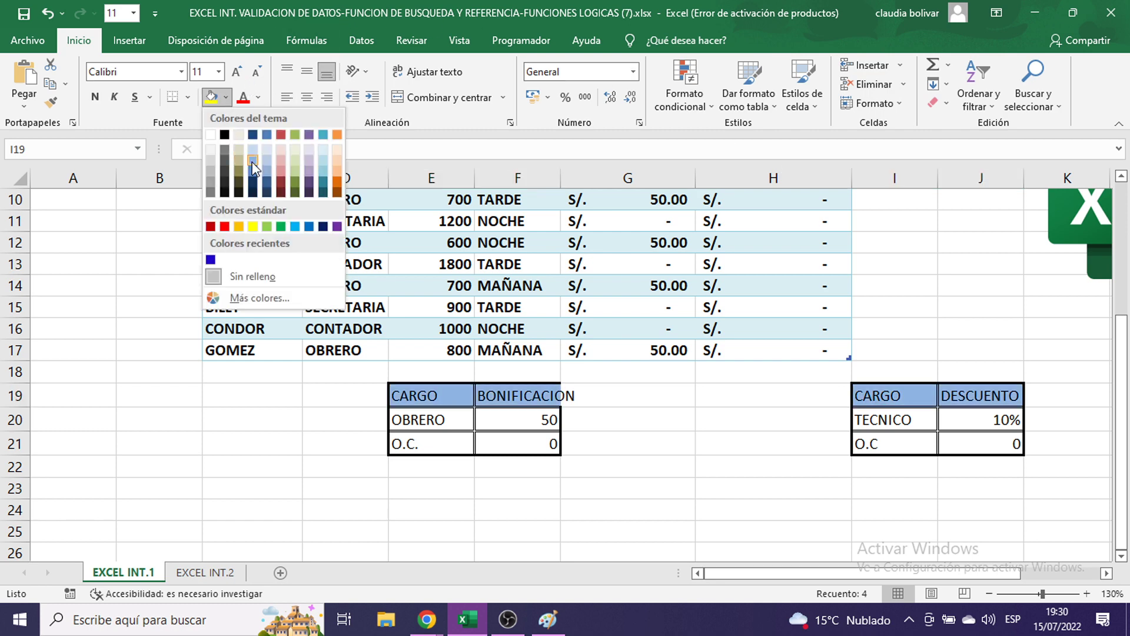
left_click(337, 227)
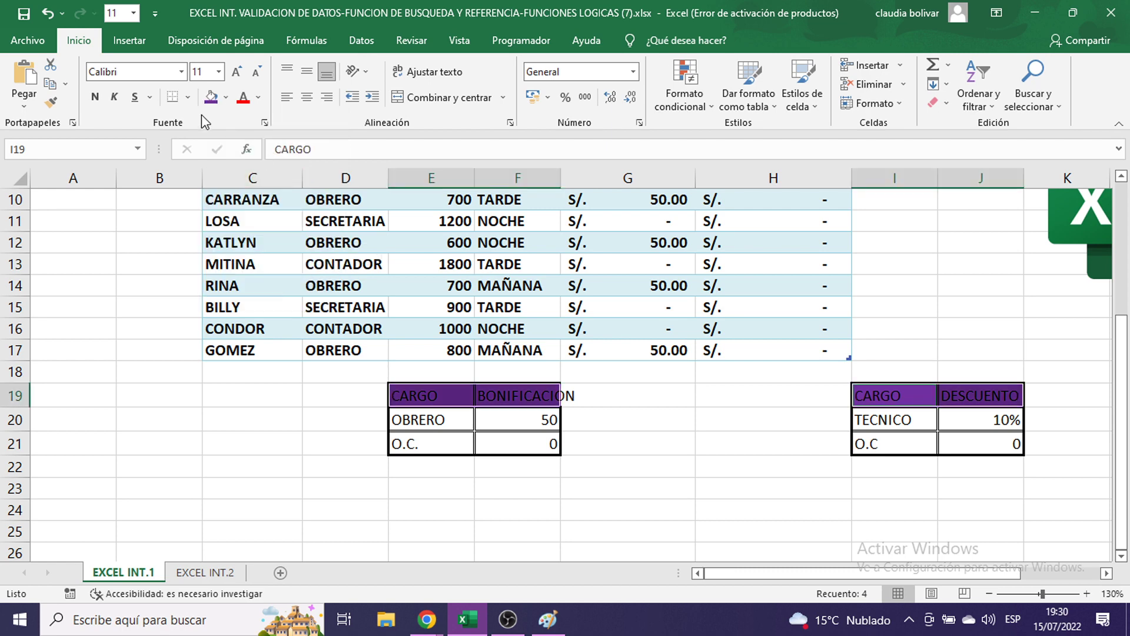
left_click(258, 97)
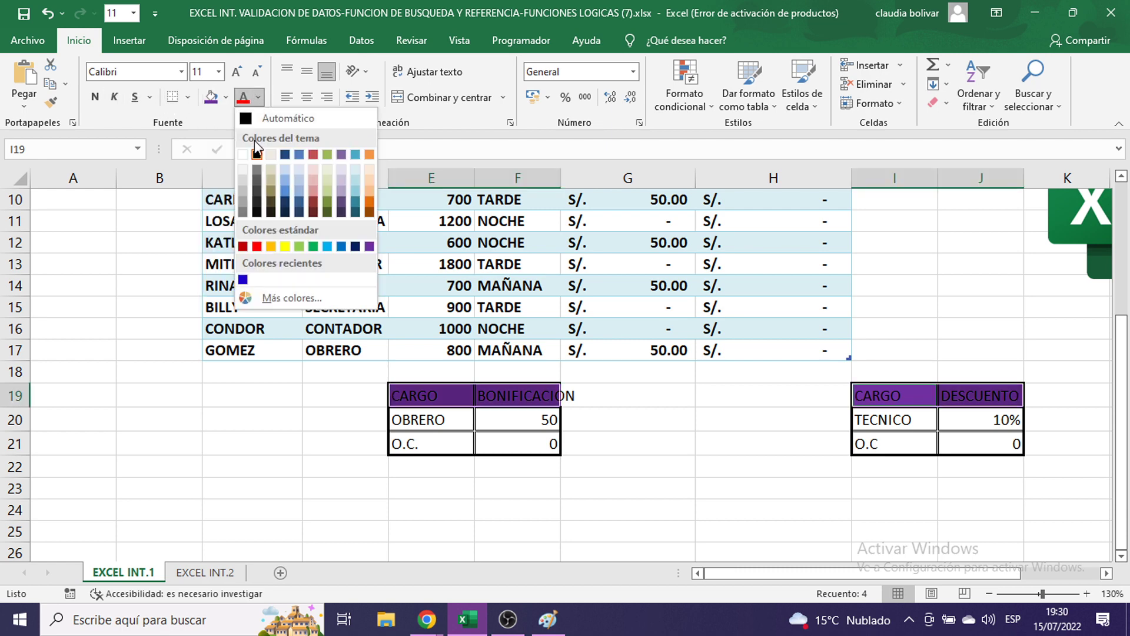
left_click(243, 155)
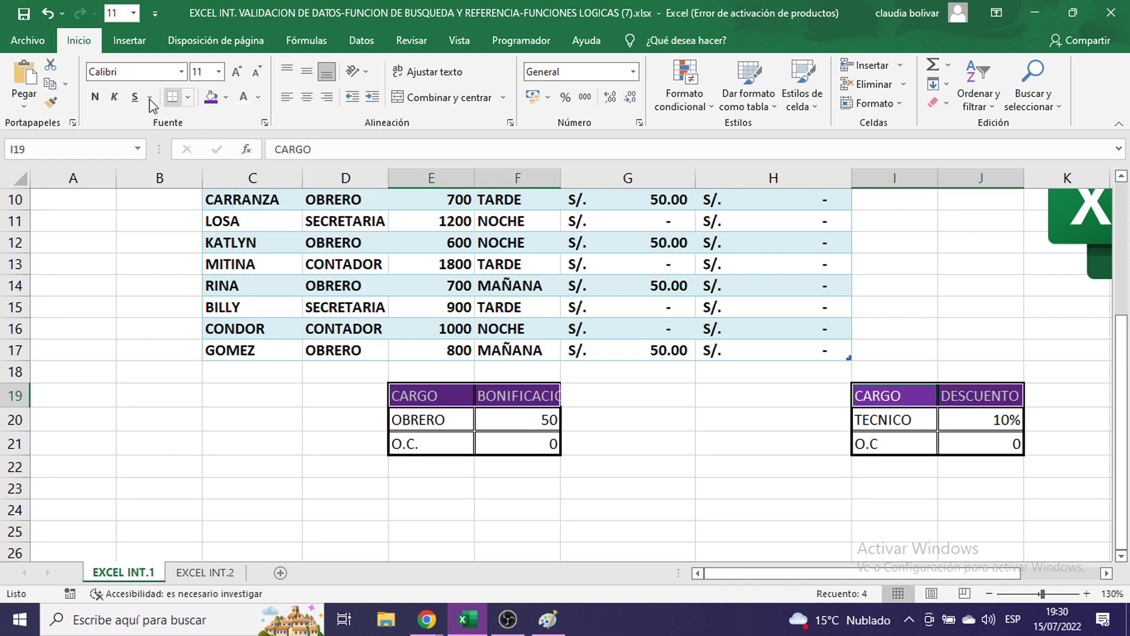
left_click(95, 98)
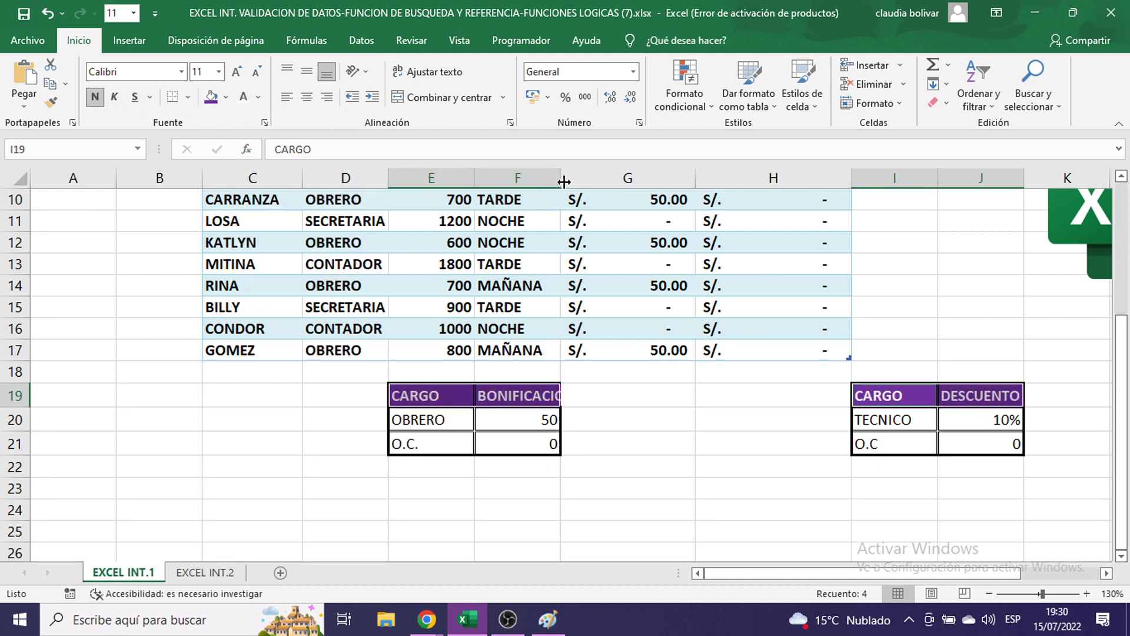
left_click_drag(563, 182, 586, 177)
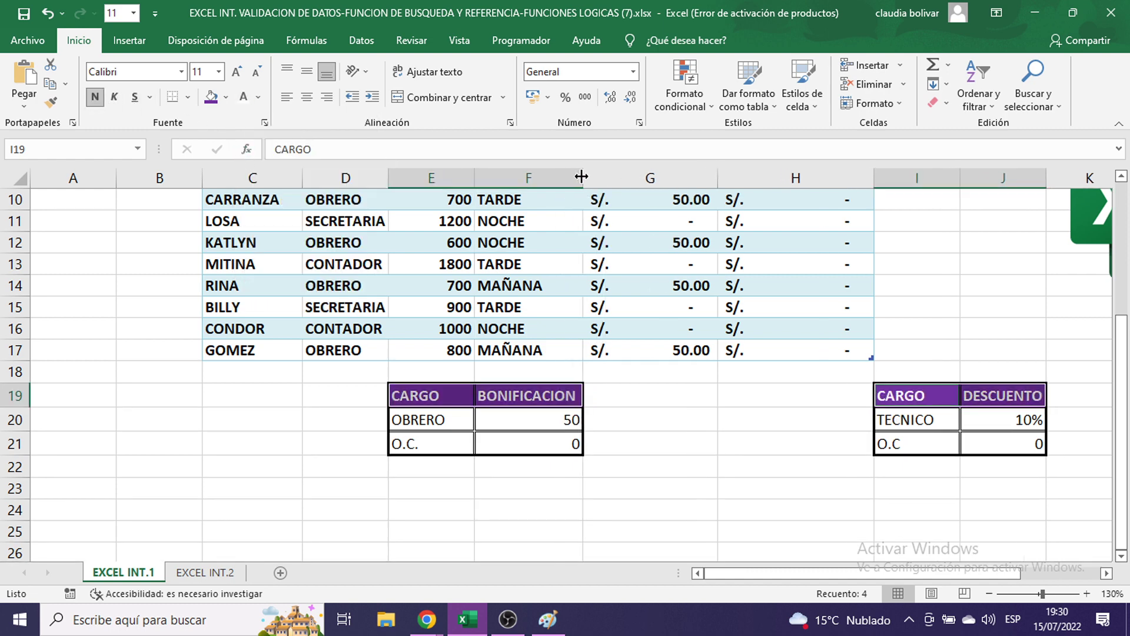
left_click(662, 507)
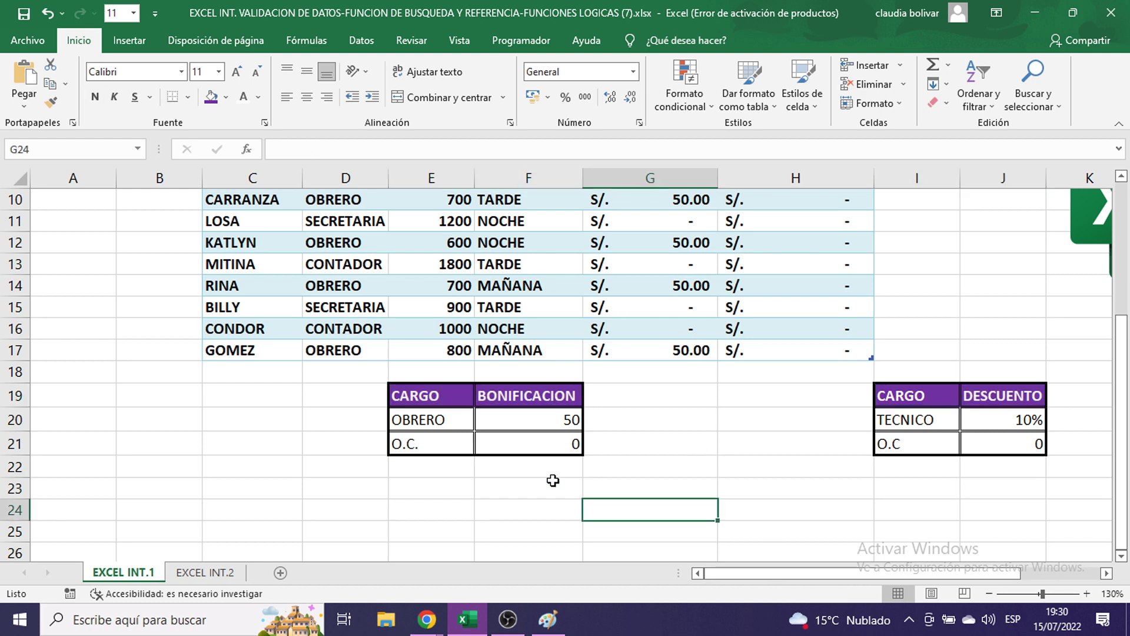
- Fill the job-title cells E20:E21 and I20:I21 light blue
left_click_drag(448, 425, 442, 439)
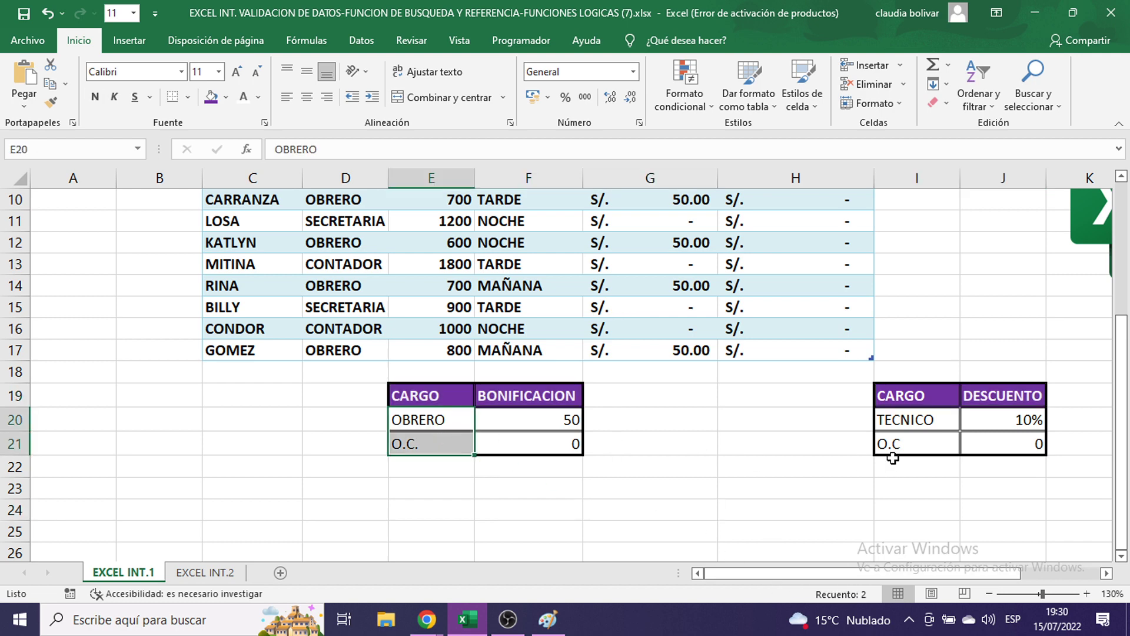
left_click_drag(906, 419, 911, 443)
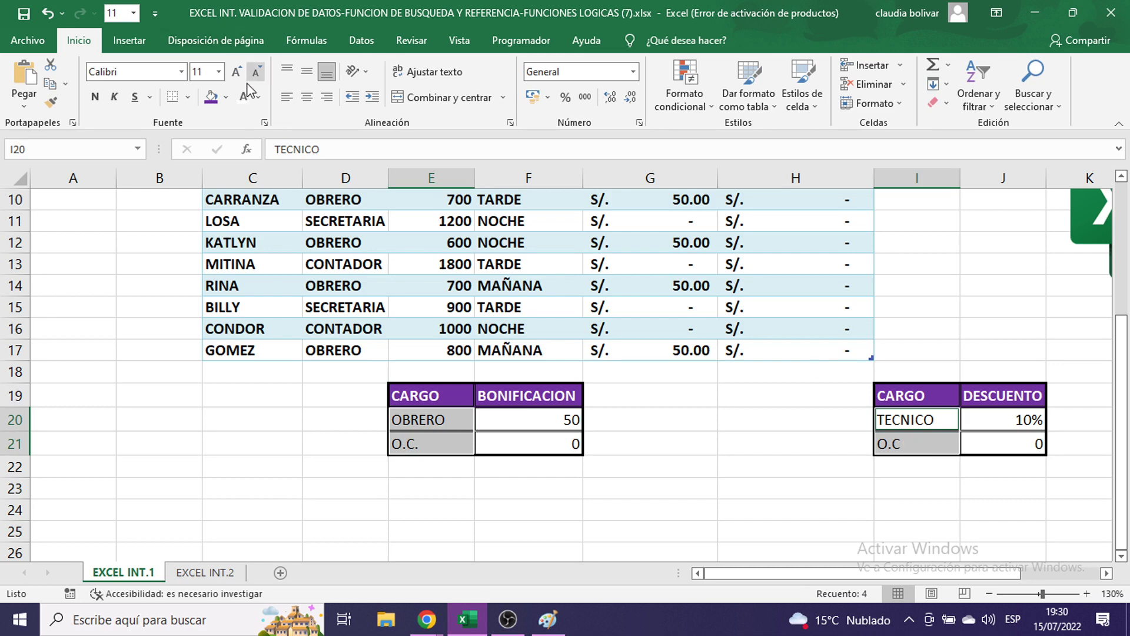
left_click(226, 98)
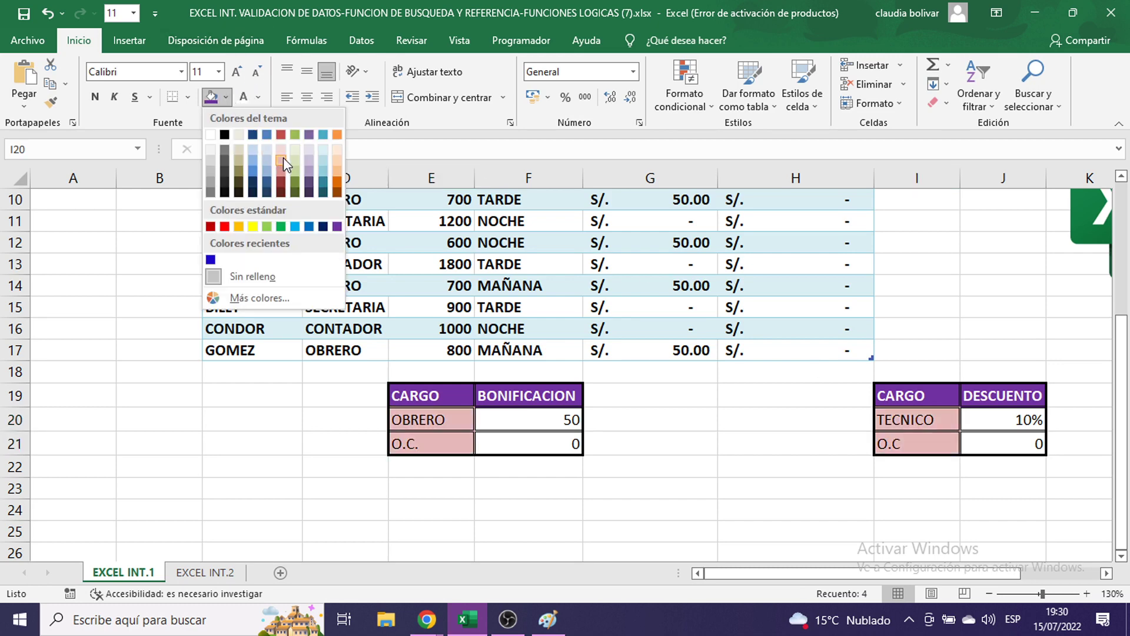
left_click(326, 159)
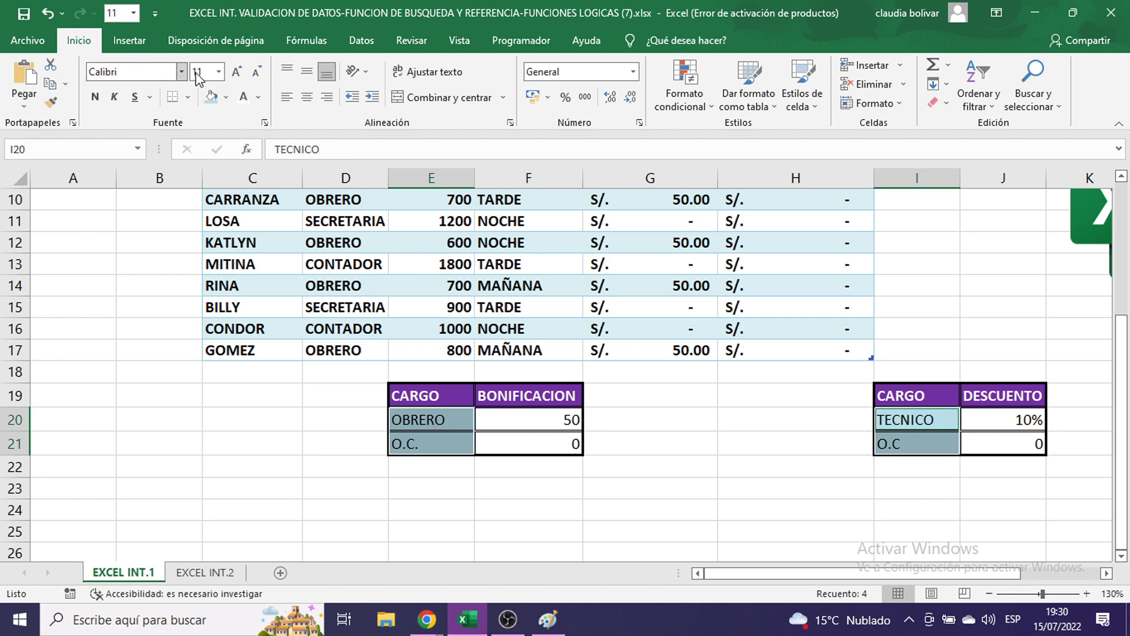
left_click(655, 375)
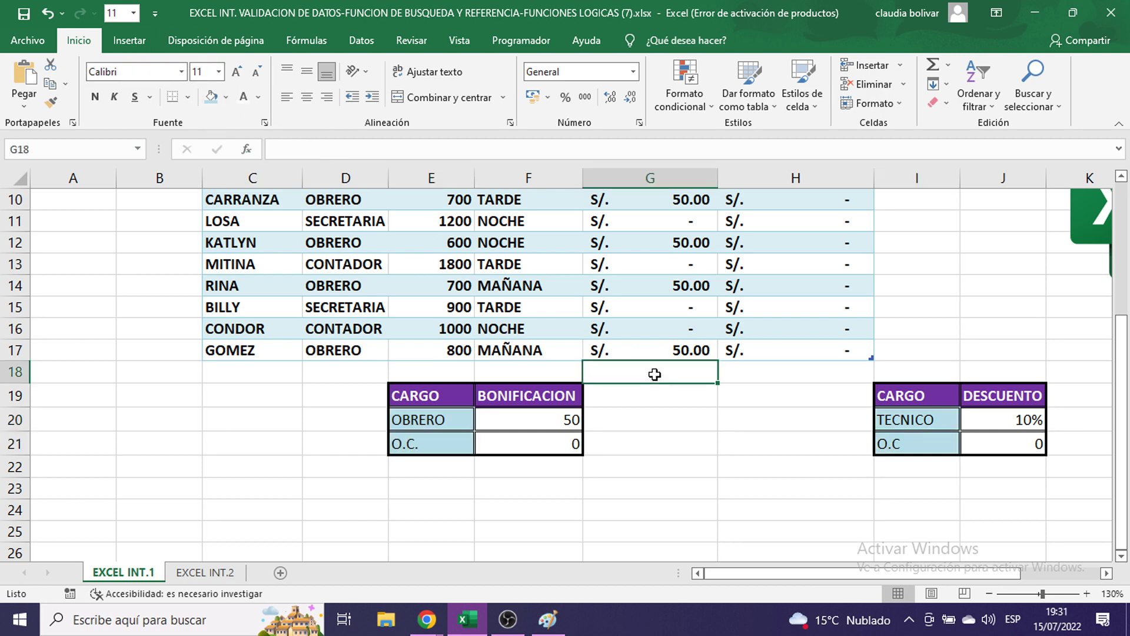
scroll(844, 303, "up", 3)
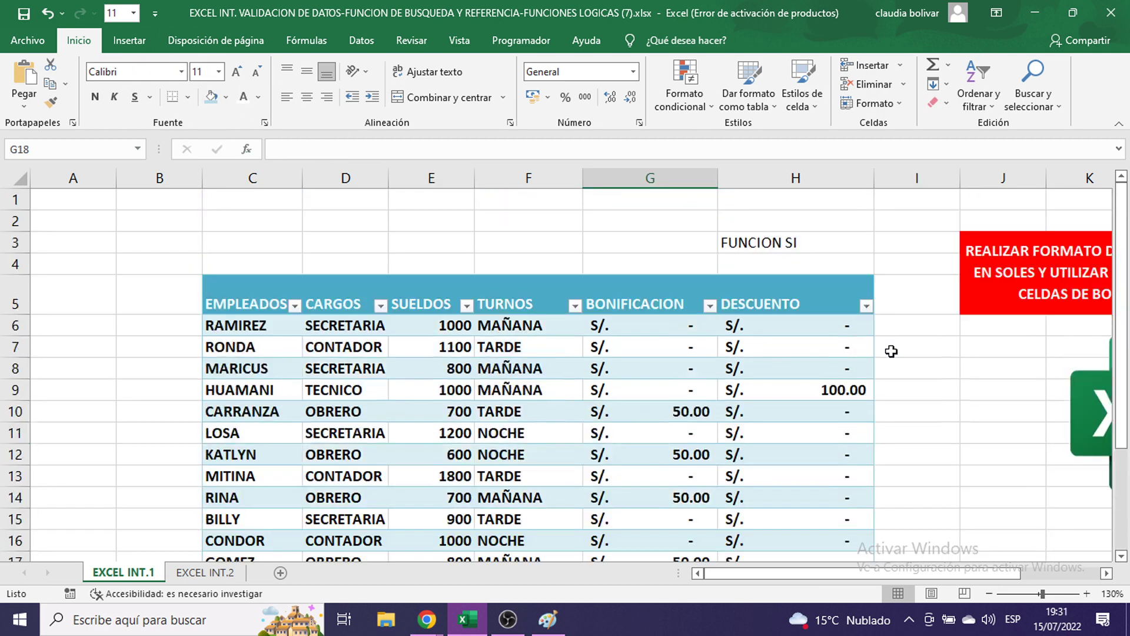
left_click(893, 357)
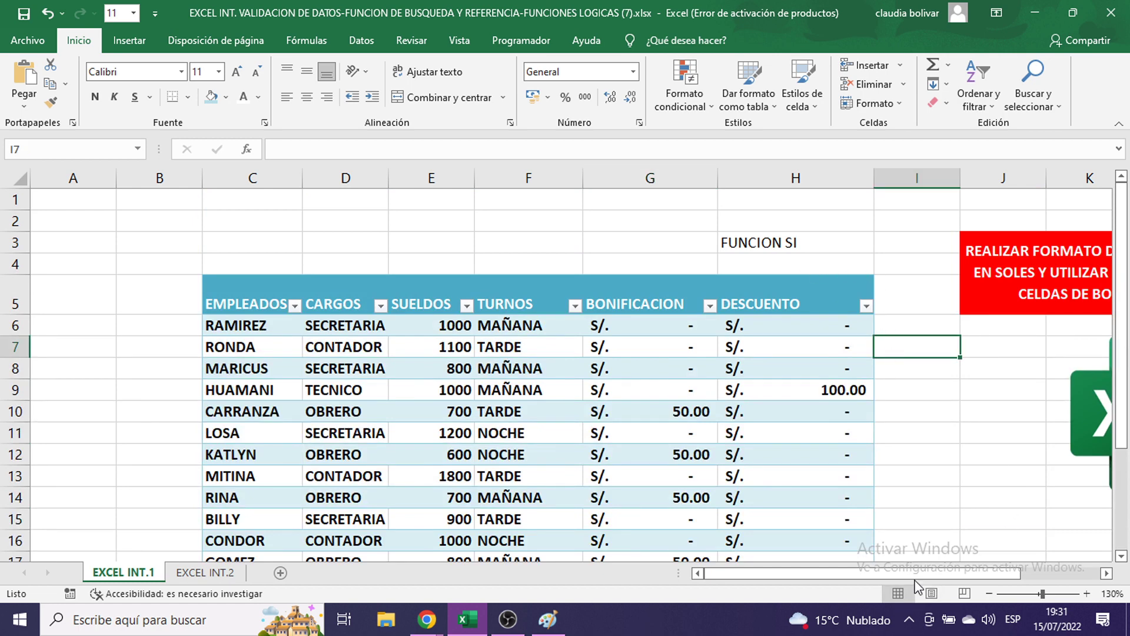
left_click_drag(942, 573, 996, 574)
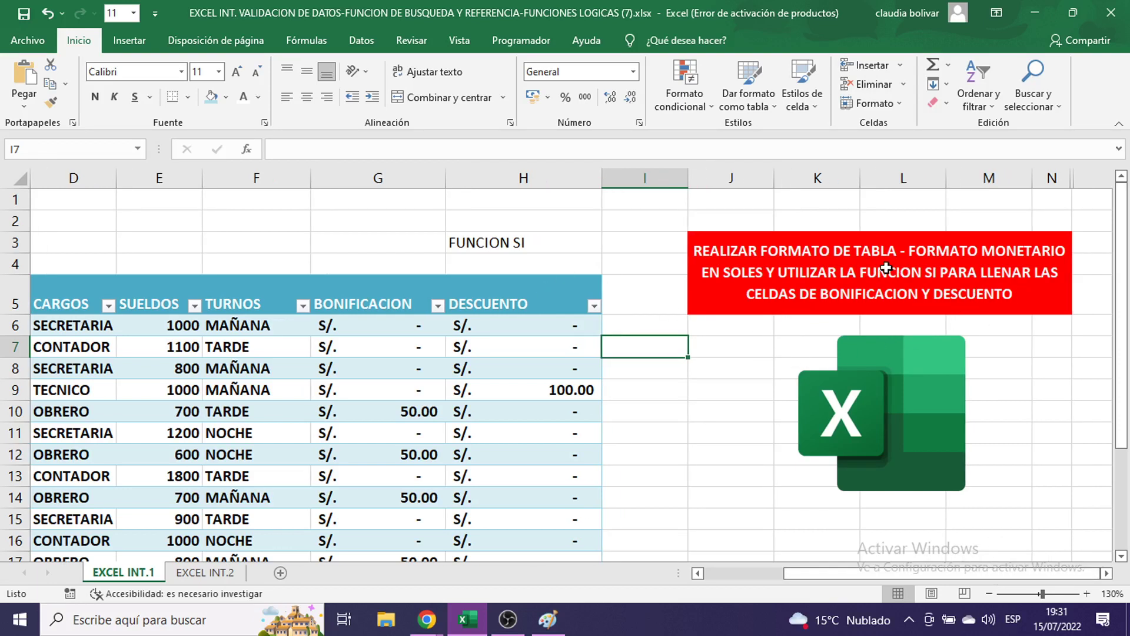
scroll(744, 388, "down", 3)
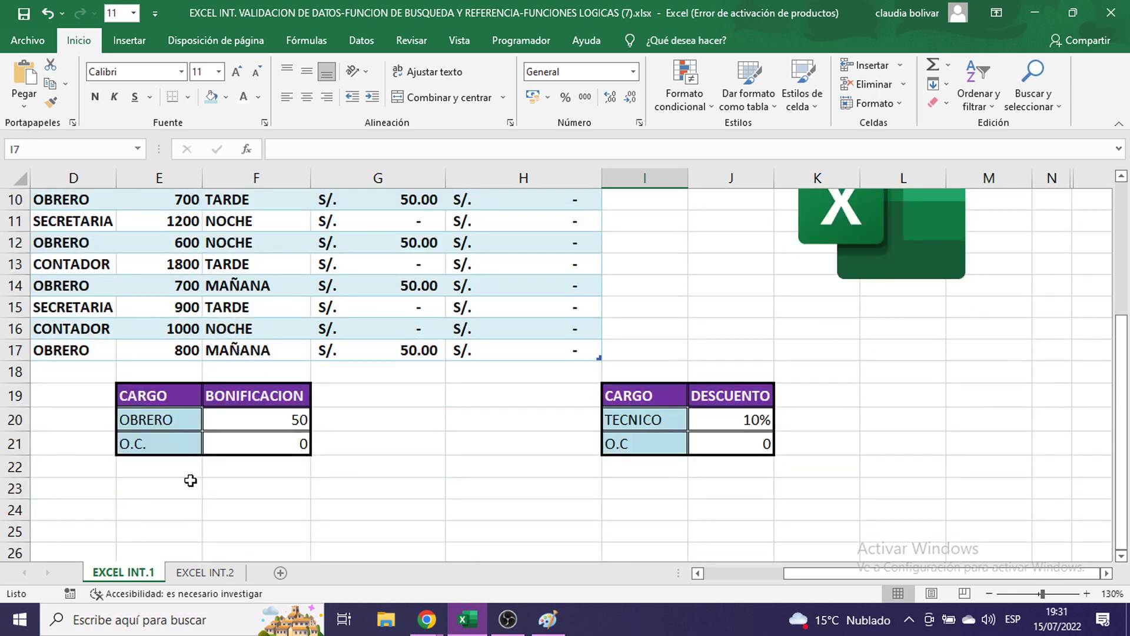
- Look over the EXCEL INT.2 sheet, then return to EXCEL INT.1
left_click(206, 572)
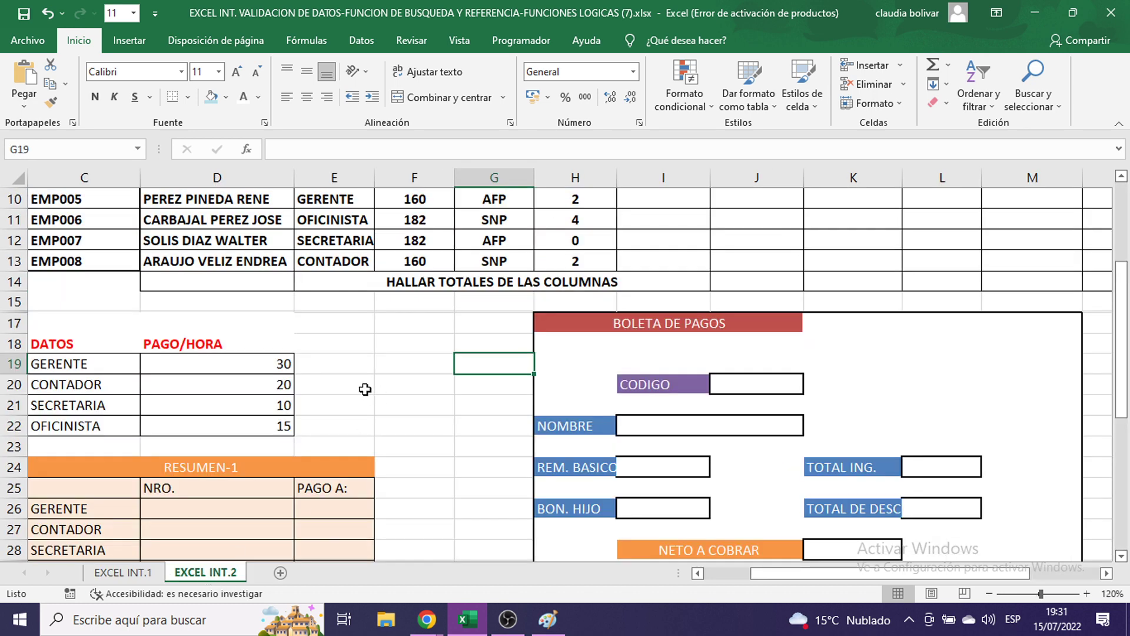
left_click(366, 390)
scroll(366, 389, "up", 3)
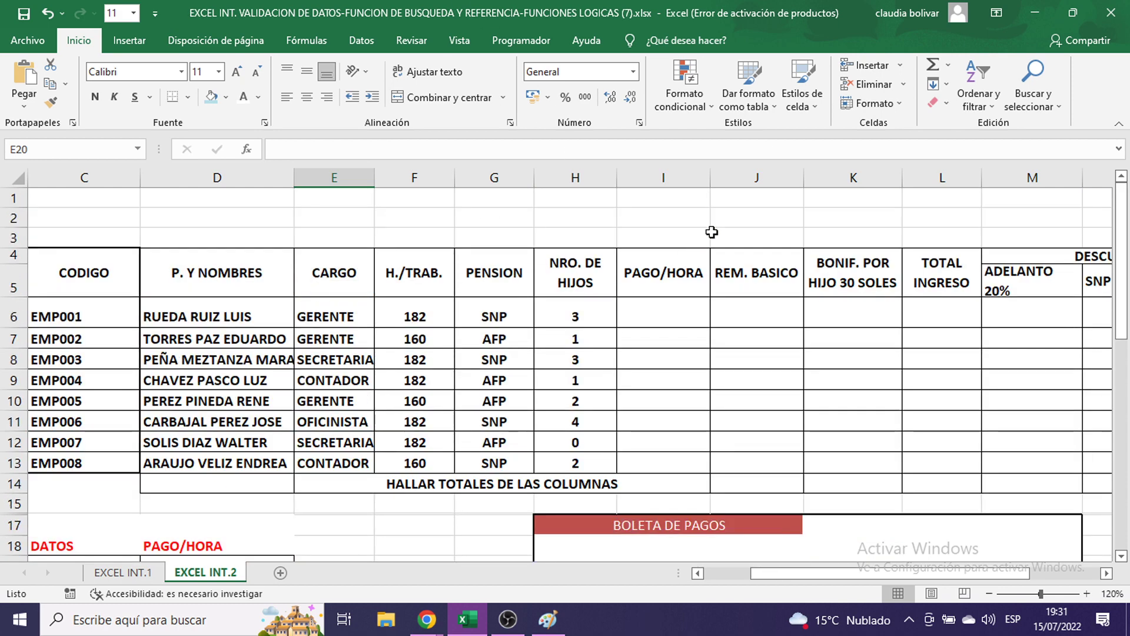
scroll(726, 259, "down", 6)
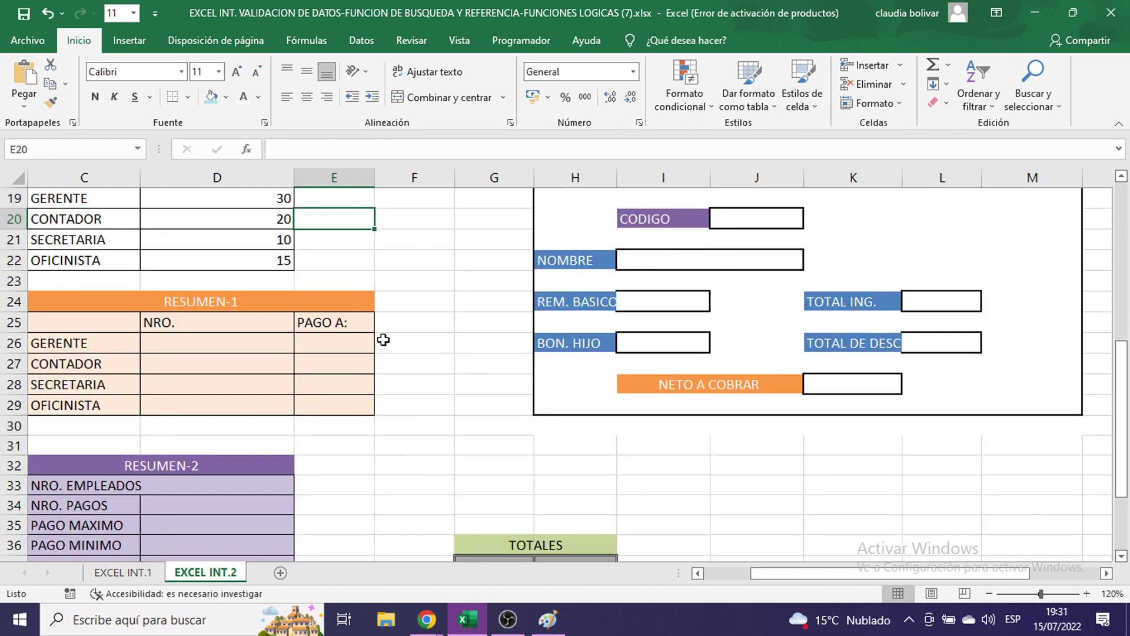
scroll(381, 339, "up", 2)
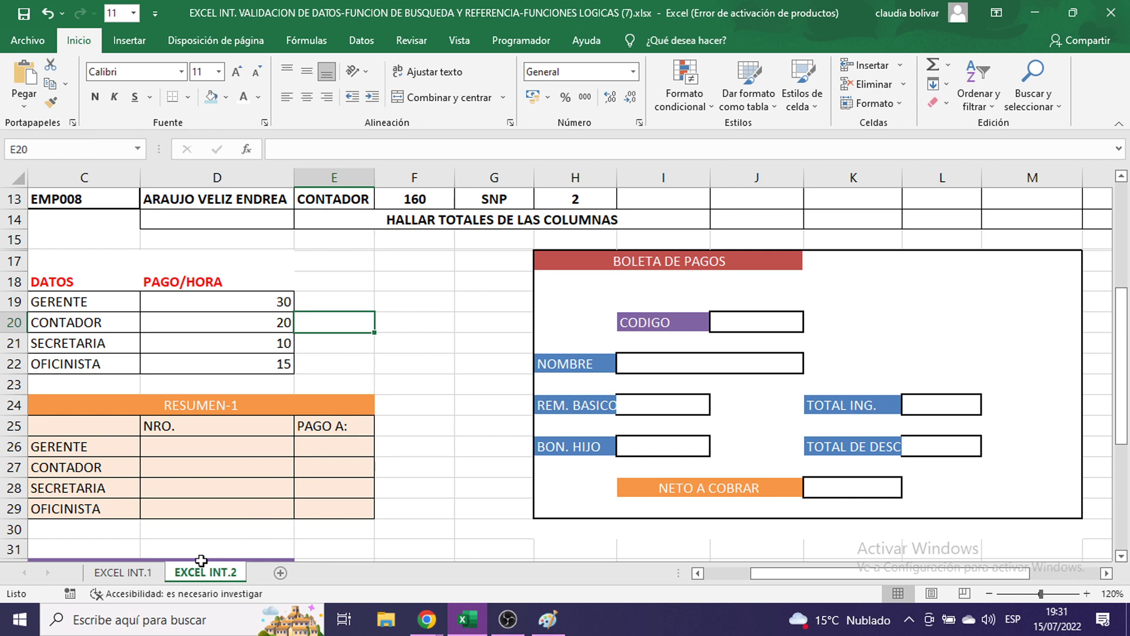
left_click(121, 572)
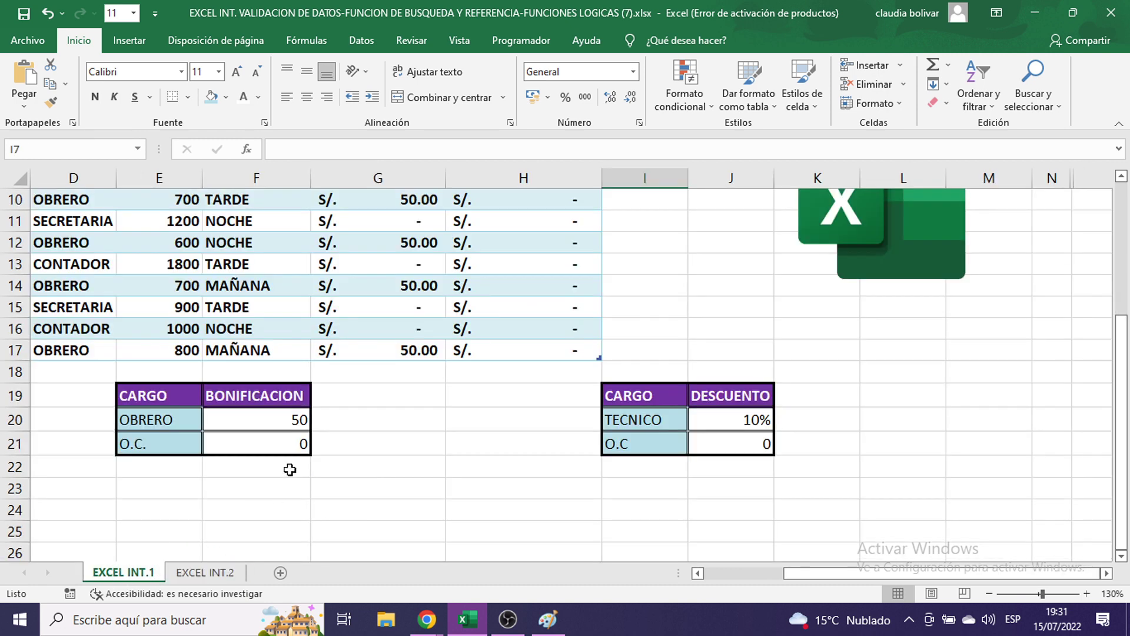
scroll(294, 450, "up", 3)
left_click(517, 628)
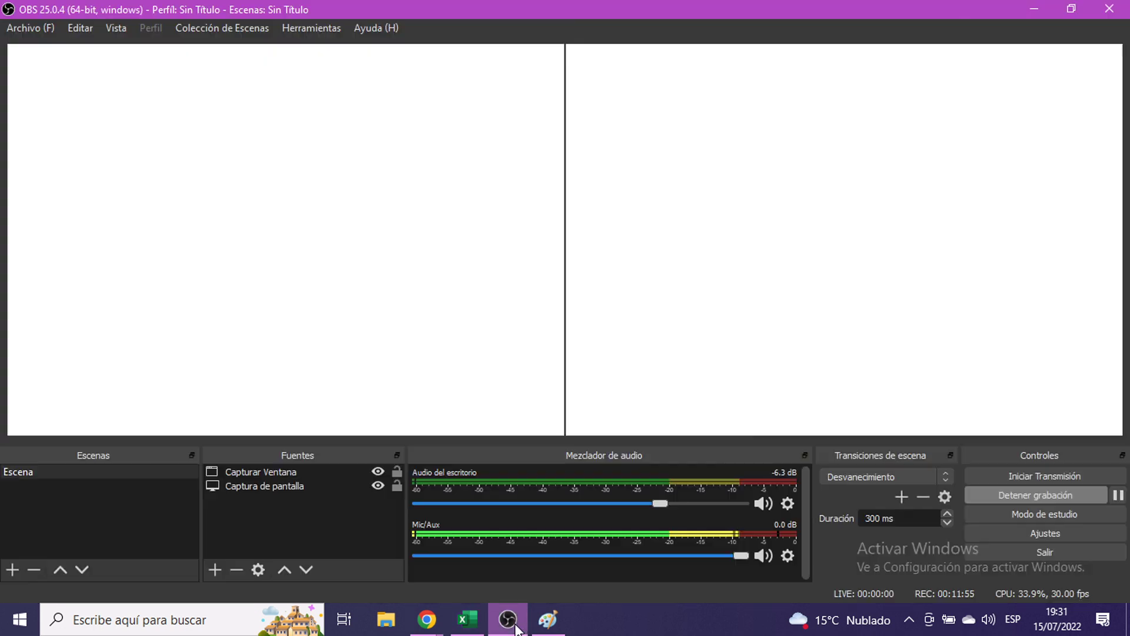
left_click(517, 627)
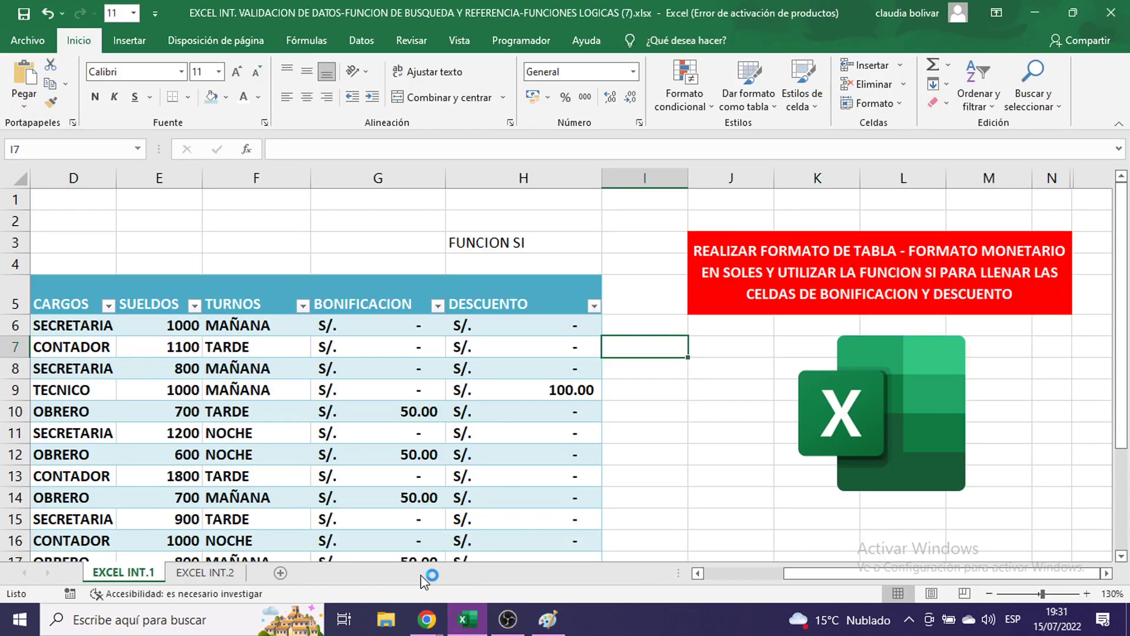
- Go to the EXCEL INT.2 payroll sheet and select row 6 from PAGO/HORA to TOTAL (I6:Q6)
left_click(219, 573)
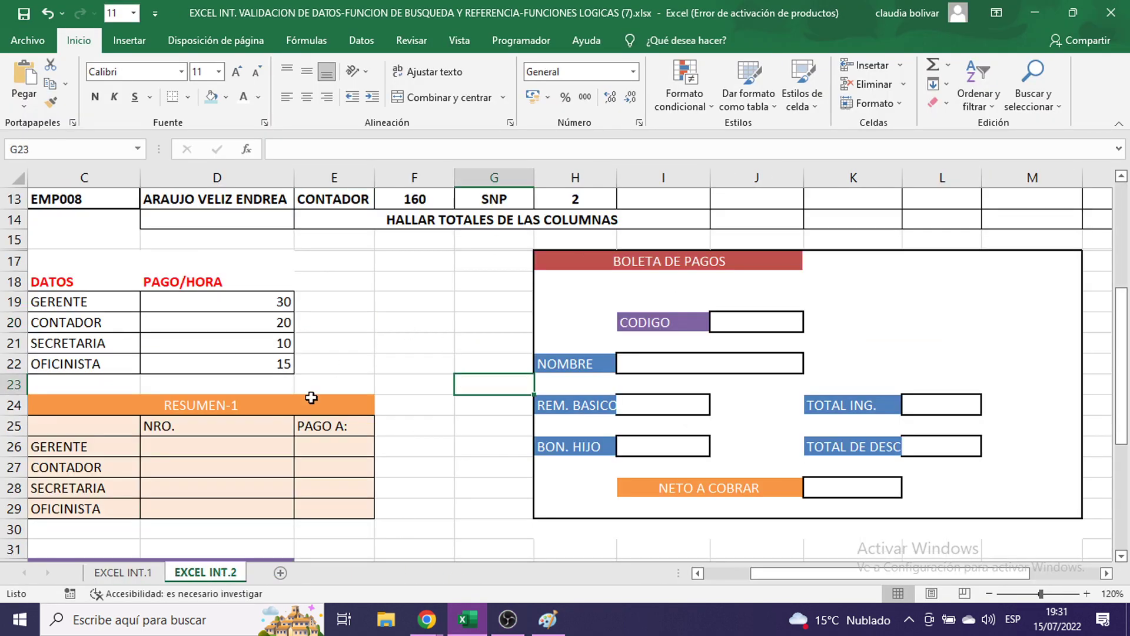
left_click(514, 625)
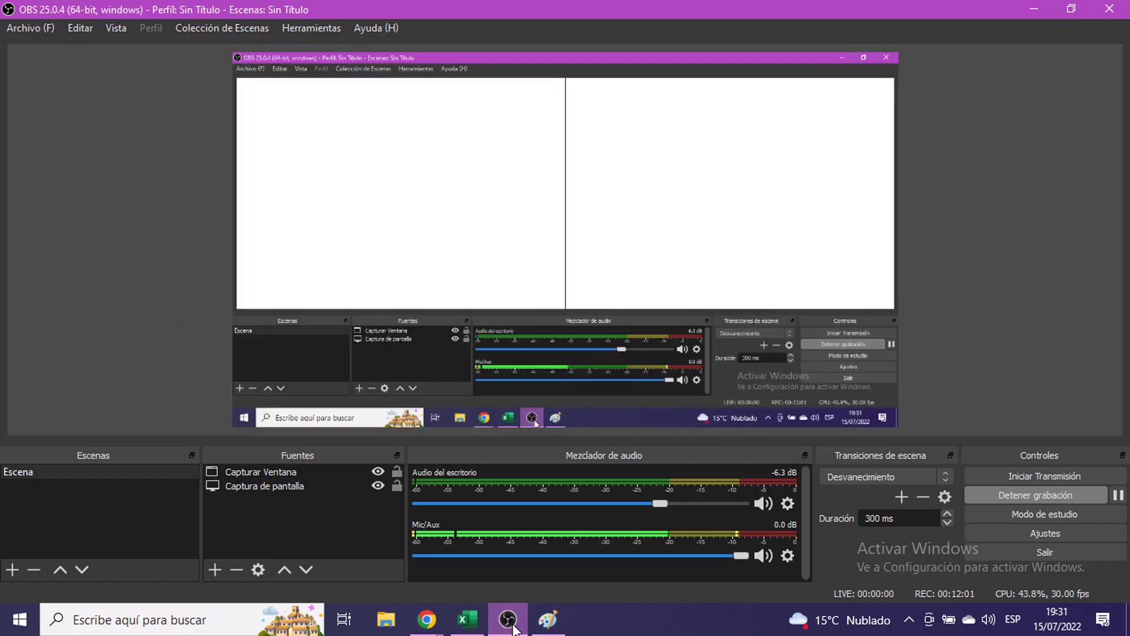
left_click(513, 628)
scroll(465, 355, "up", 4)
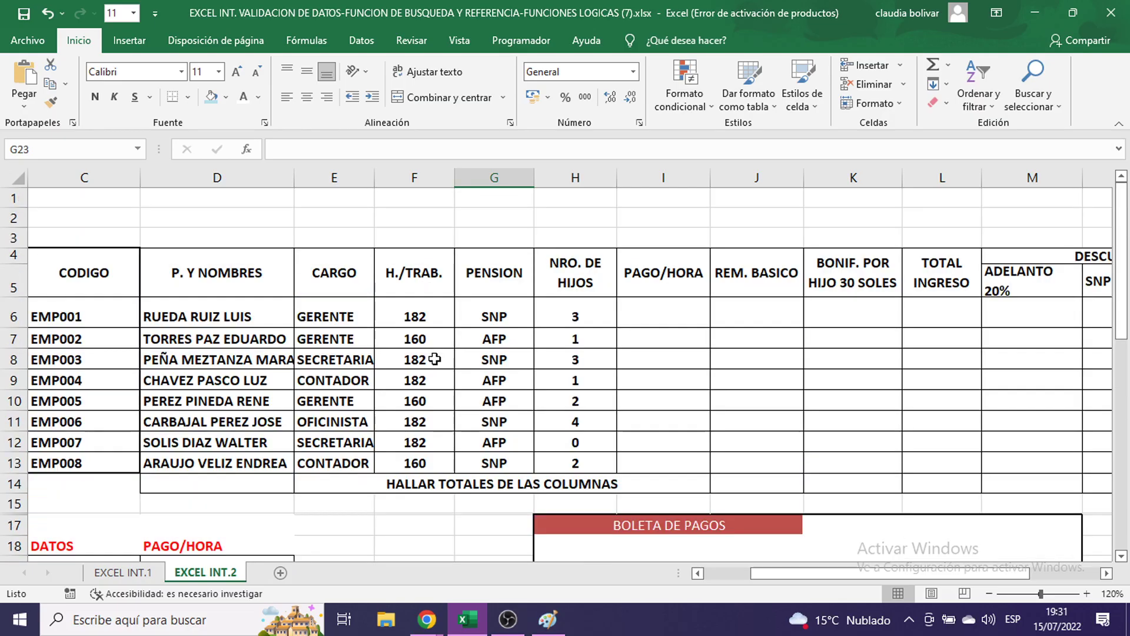
left_click(475, 326)
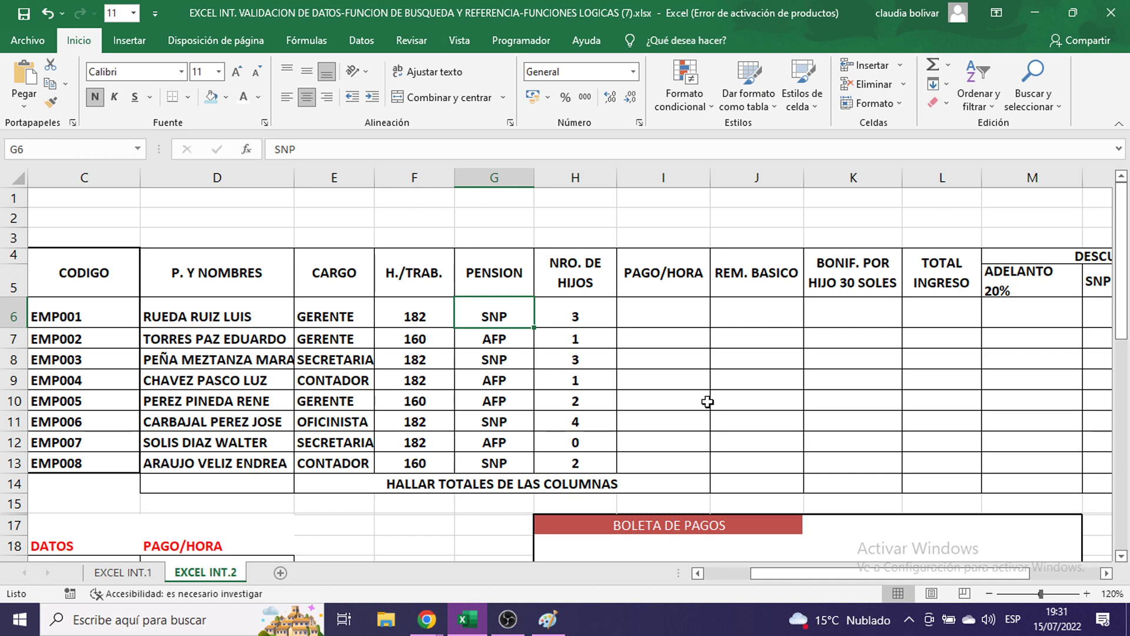
left_click_drag(698, 317, 989, 317)
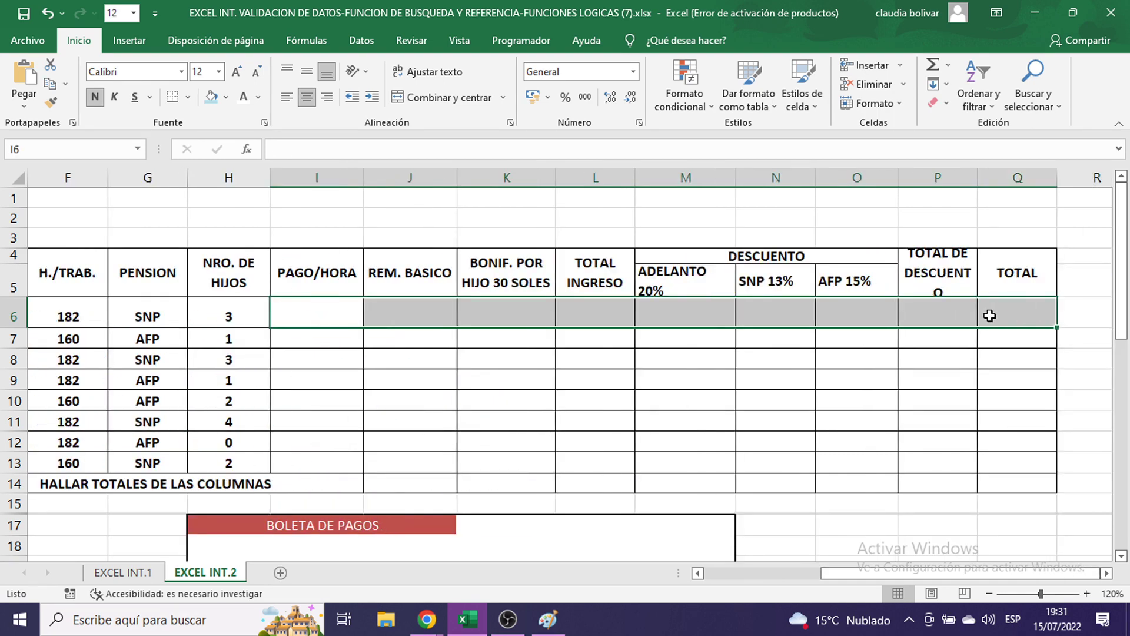
- Set the I6:Q6 header cells to font size 16
left_click(218, 73)
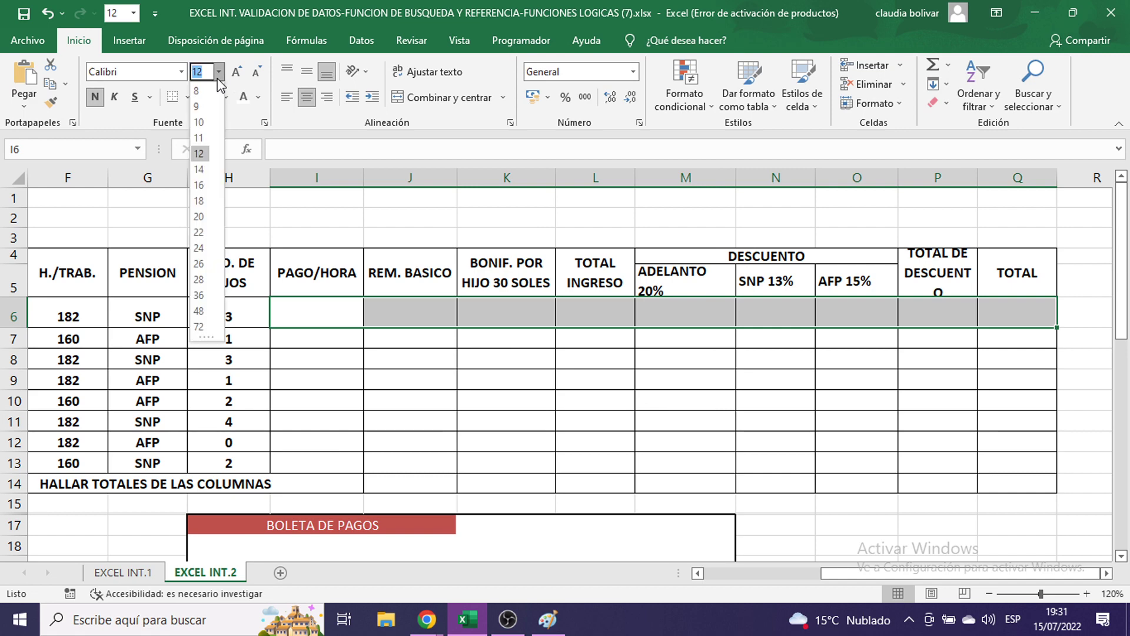
left_click(198, 184)
left_click(302, 317)
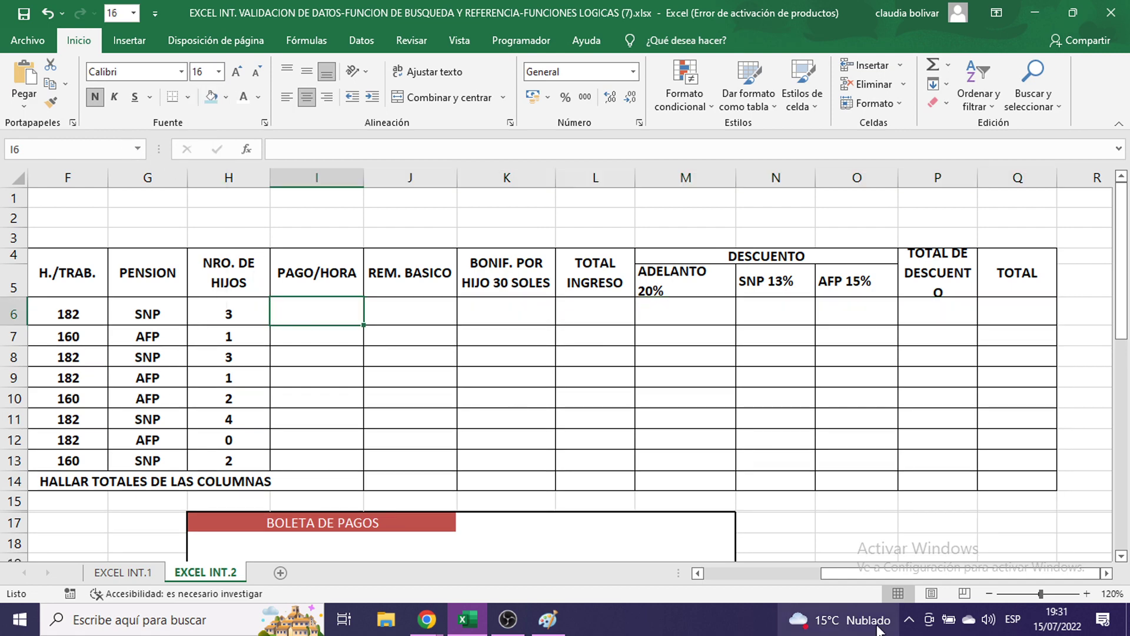
left_click_drag(853, 573, 765, 573)
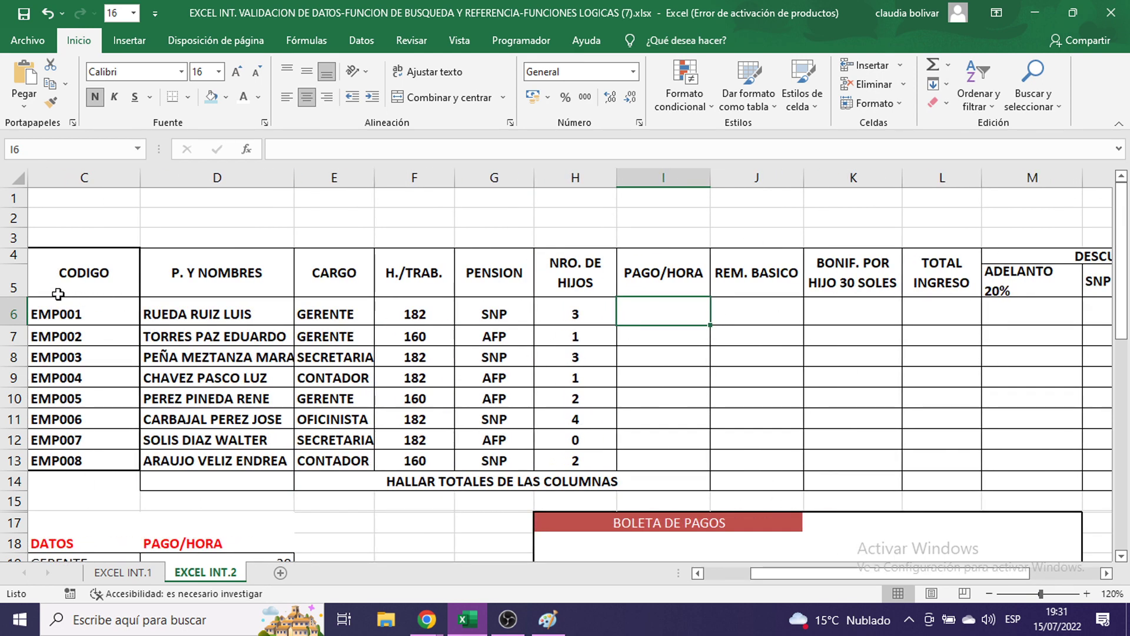
- Highlight the employee data from CODIGO to NRO. DE HIJOS and go to REM. BASICO cell J6
left_click_drag(58, 294, 664, 481)
left_click(724, 309)
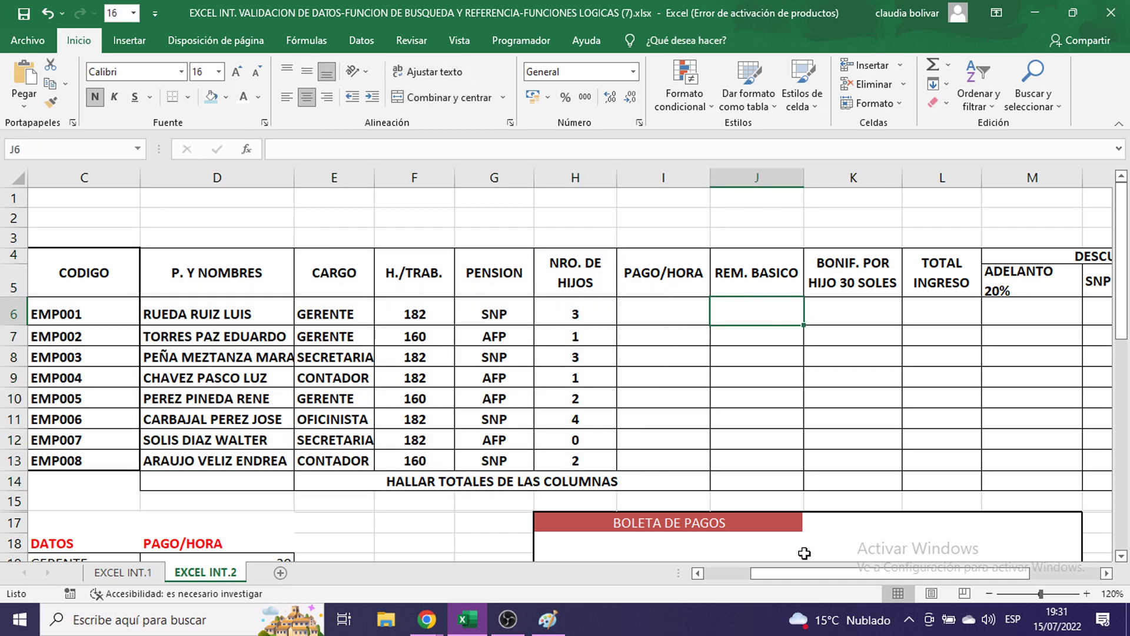
left_click_drag(818, 573, 885, 573)
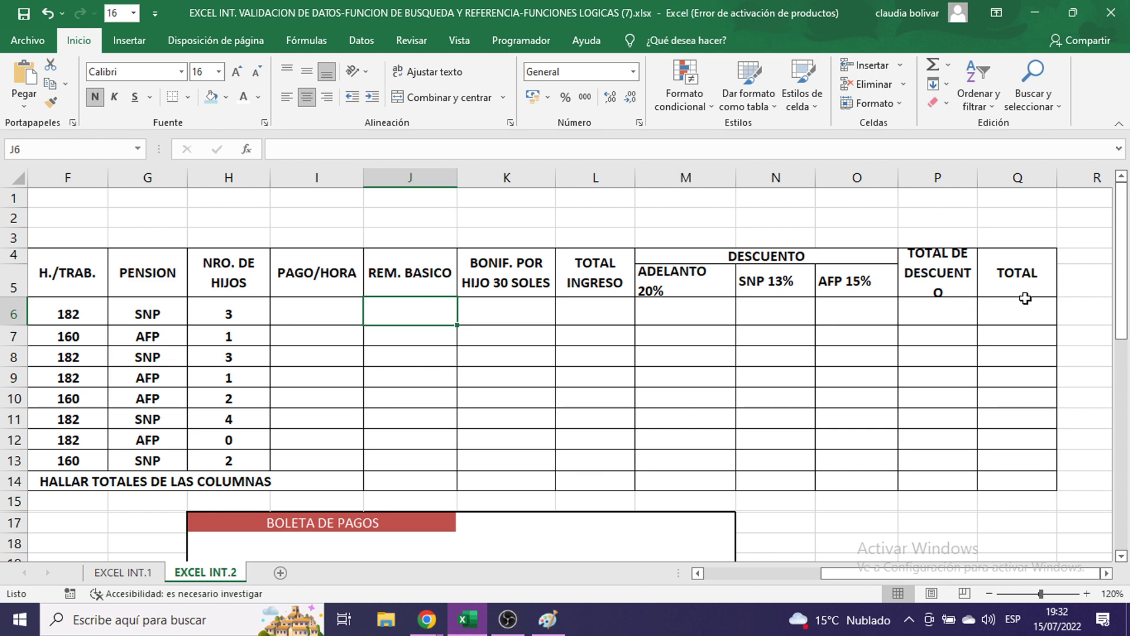
scroll(969, 369, "down", 1)
scroll(969, 371, "up", 1)
scroll(946, 372, "down", 2)
scroll(946, 372, "up", 1)
left_click_drag(940, 572, 857, 565)
scroll(797, 564, "up", 1)
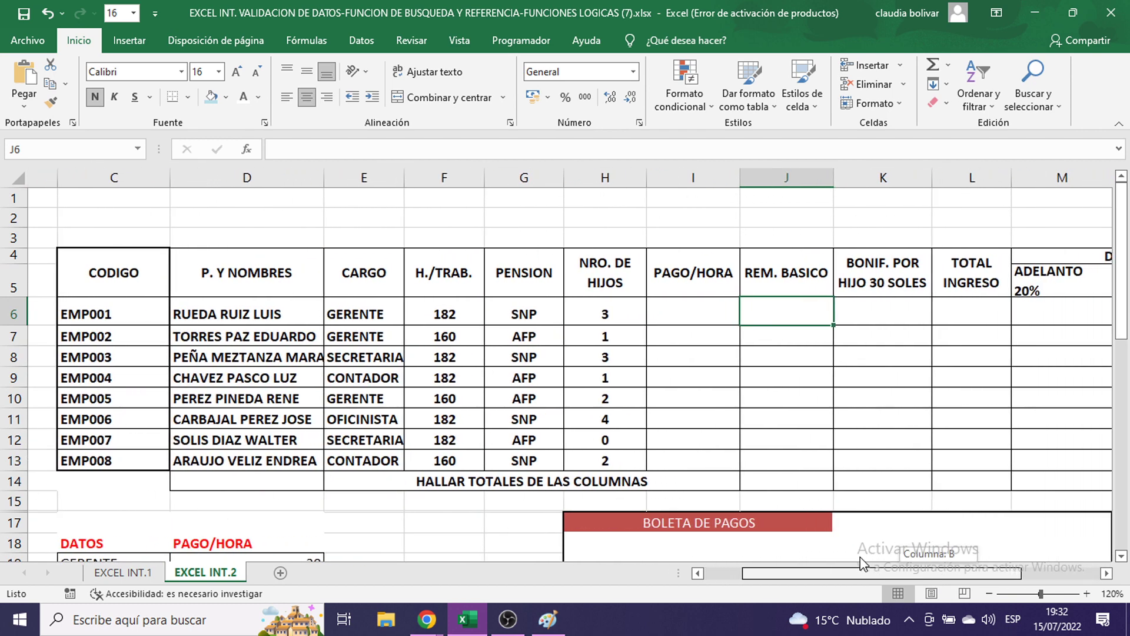
- Highlight employee codes EMP001–EMP007 and the rate table's job titles GERENTE to OFICINISTA
left_click_drag(65, 307, 89, 439)
left_click(650, 305)
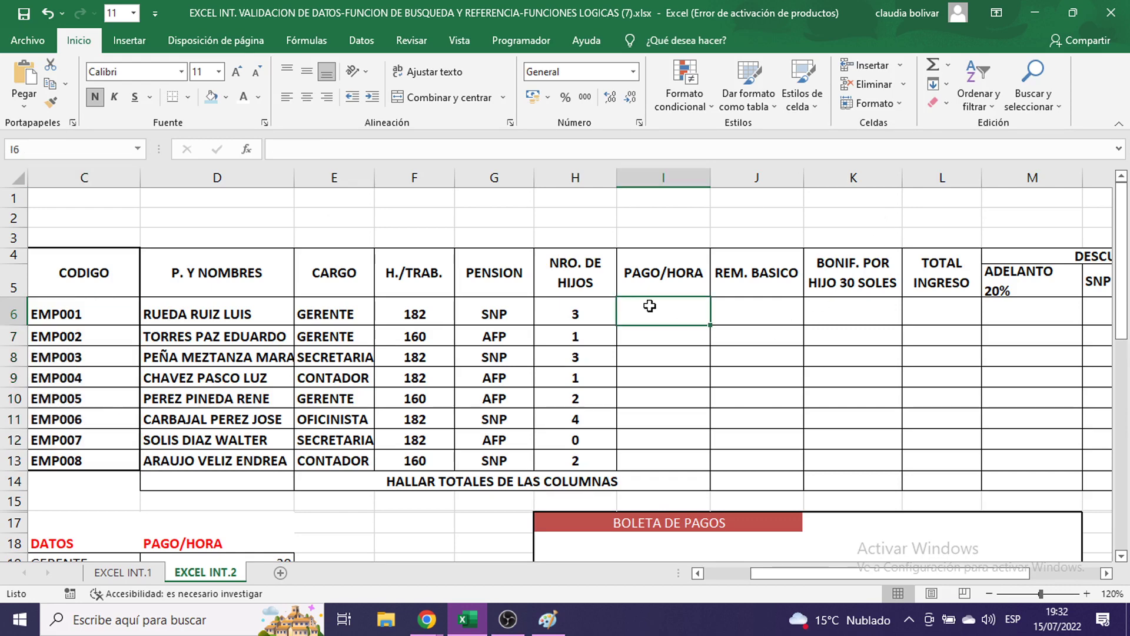
scroll(651, 305, "down", 2)
left_click_drag(59, 421, 110, 488)
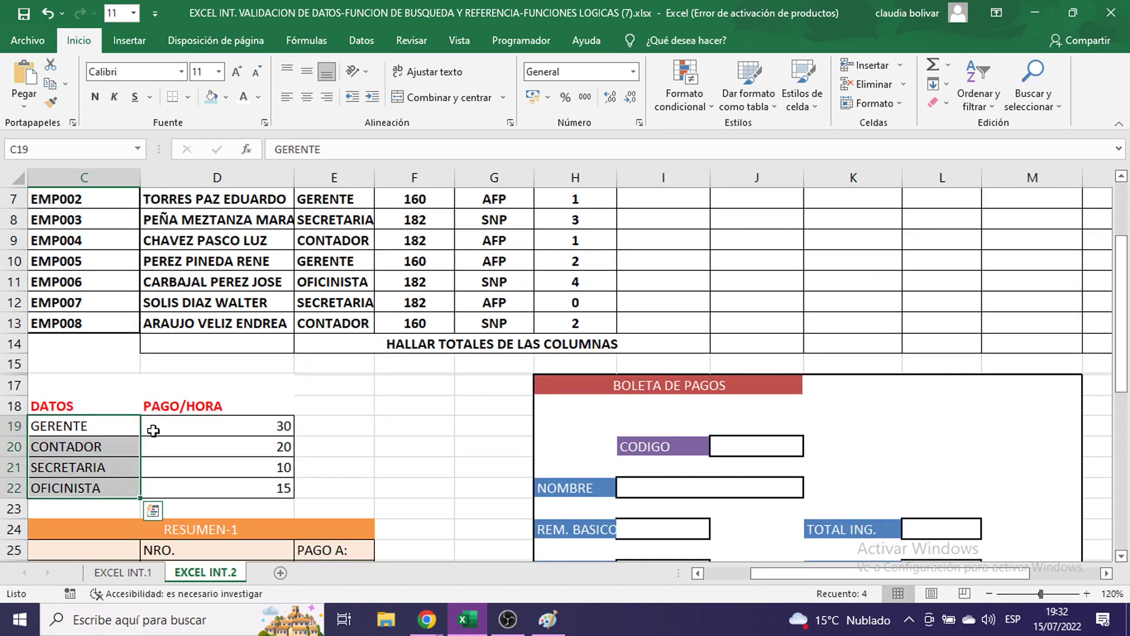
left_click(93, 447)
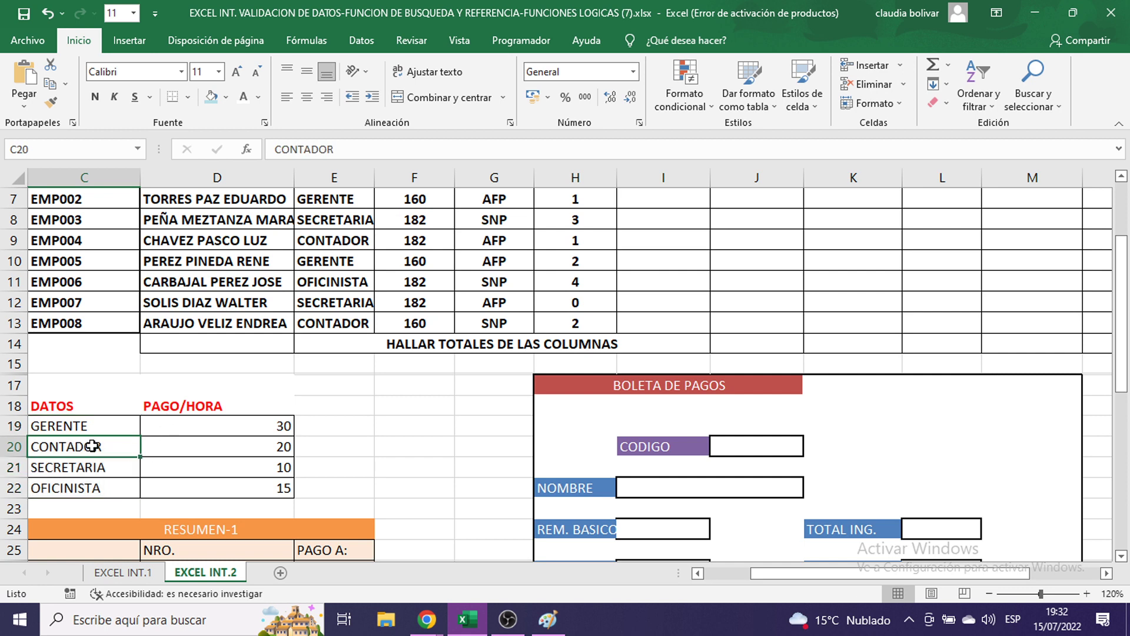
left_click(109, 469)
left_click(100, 491)
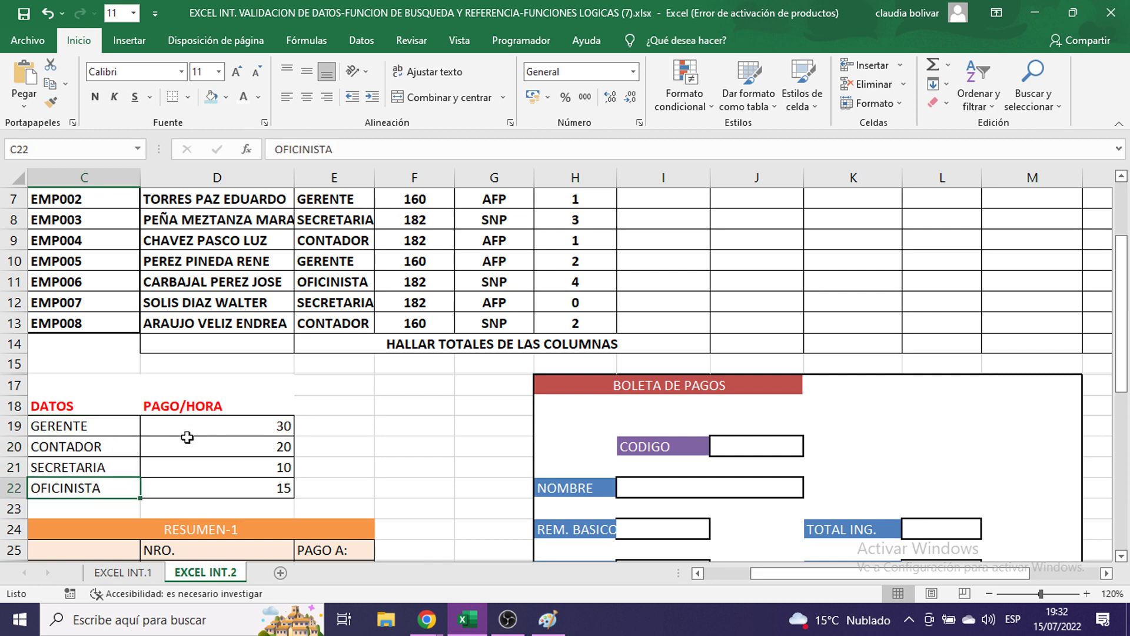
left_click_drag(185, 425, 192, 471)
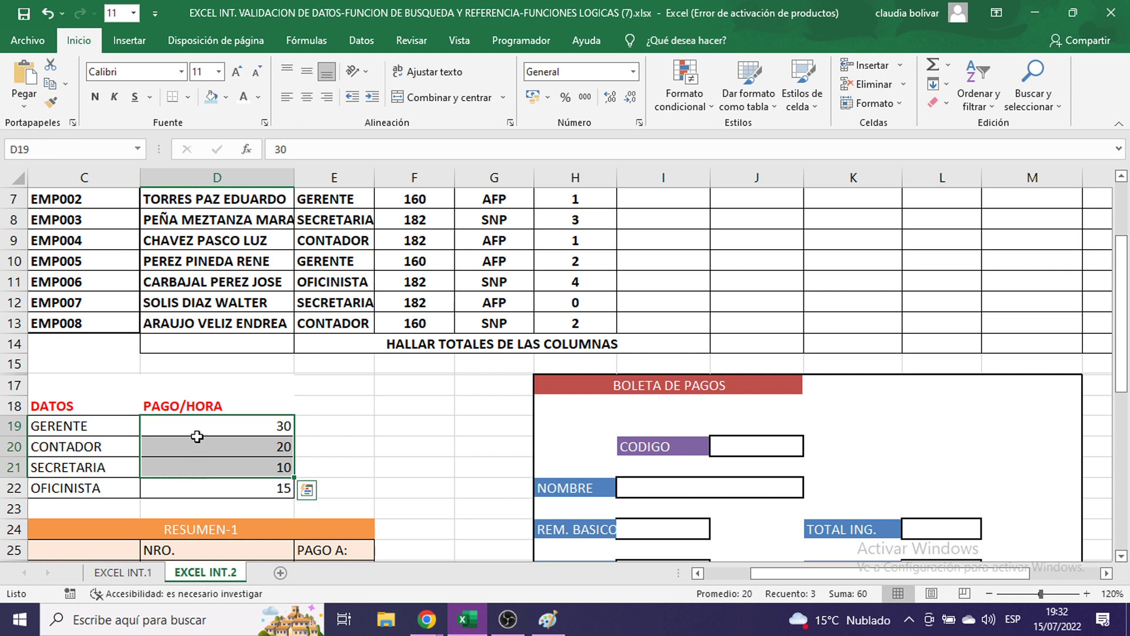
left_click_drag(196, 423, 208, 489)
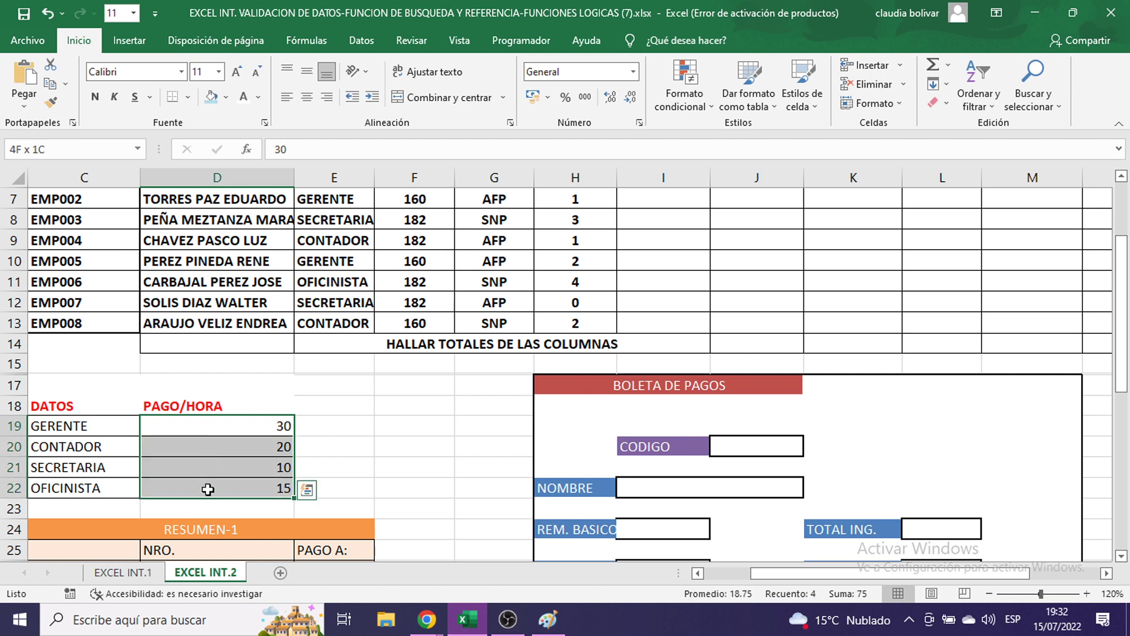
left_click(198, 425)
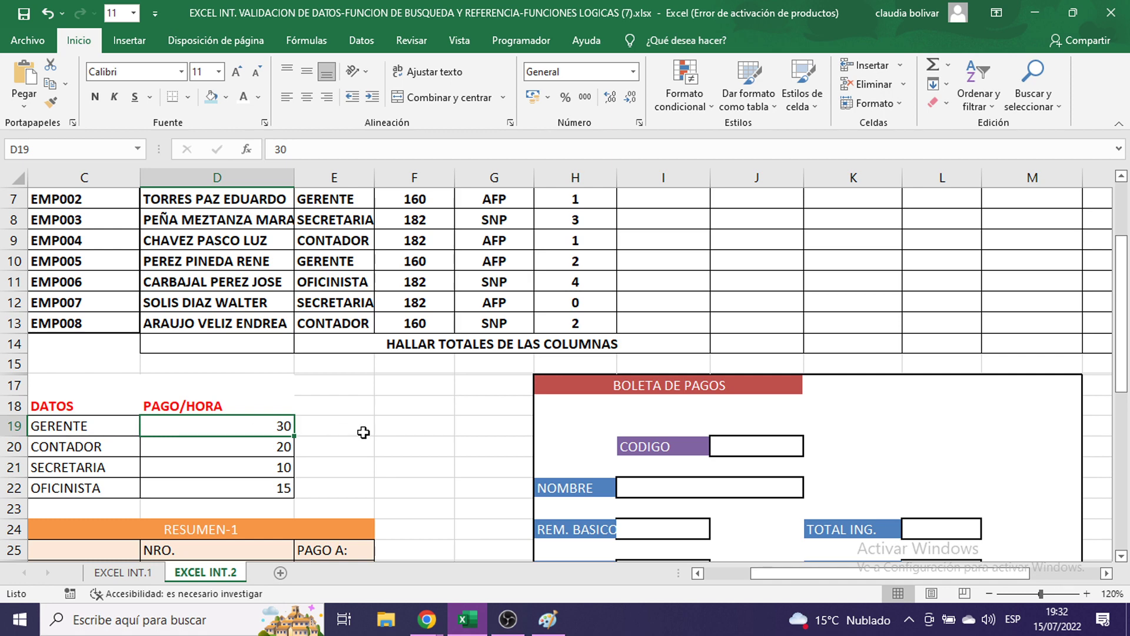
left_click_drag(270, 429, 283, 486)
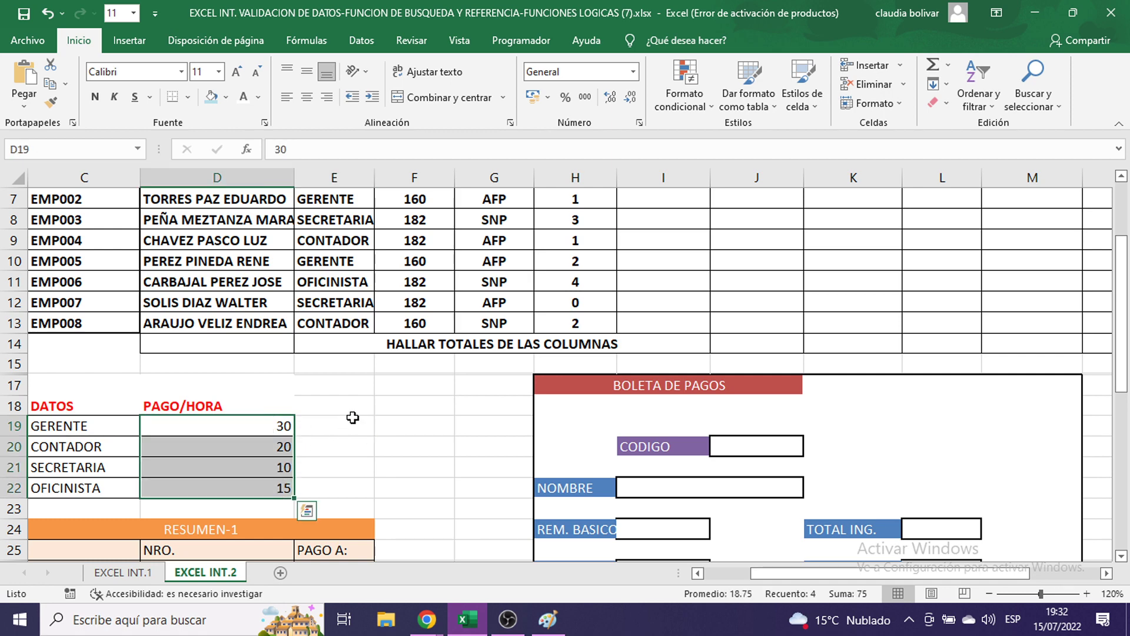
left_click(353, 417)
scroll(640, 302, "up", 2)
left_click(672, 314)
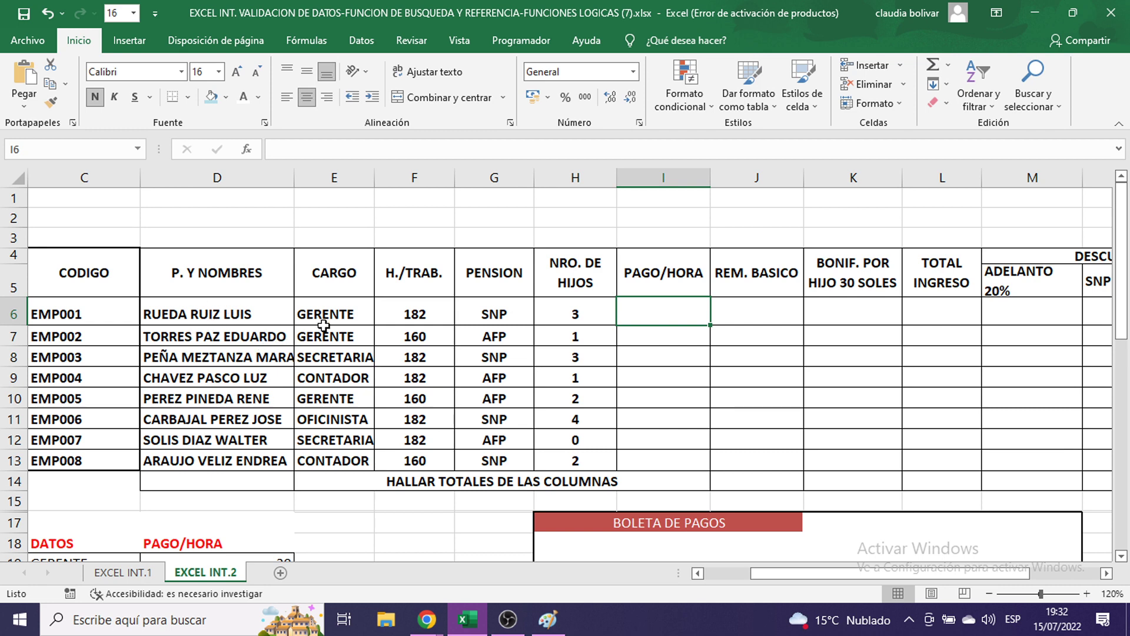
left_click_drag(323, 311, 313, 420)
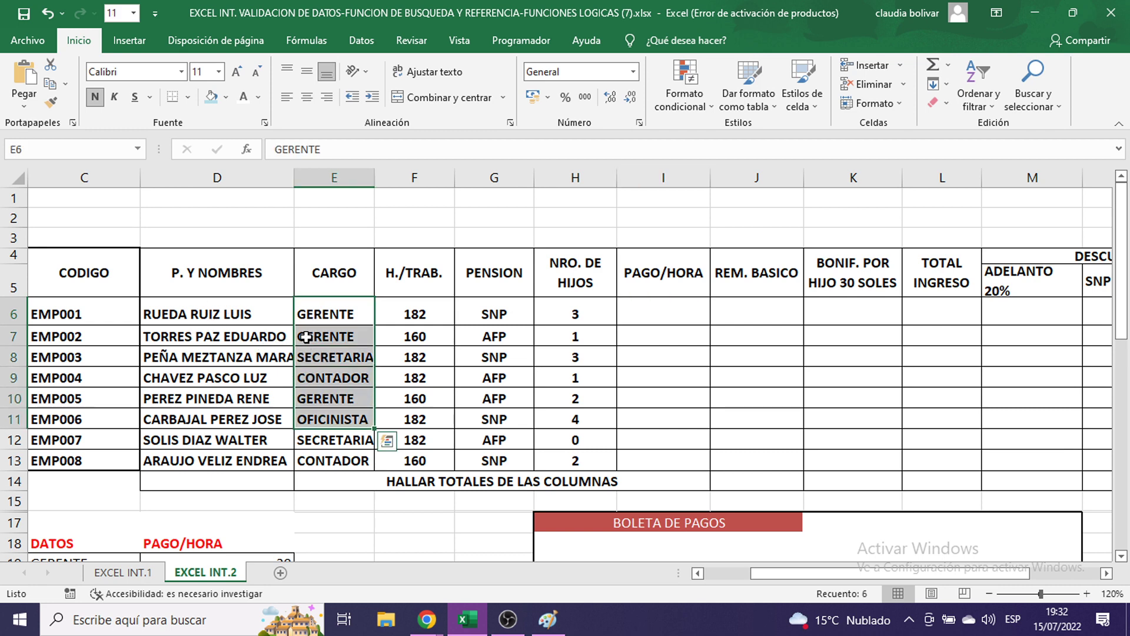
left_click(657, 313)
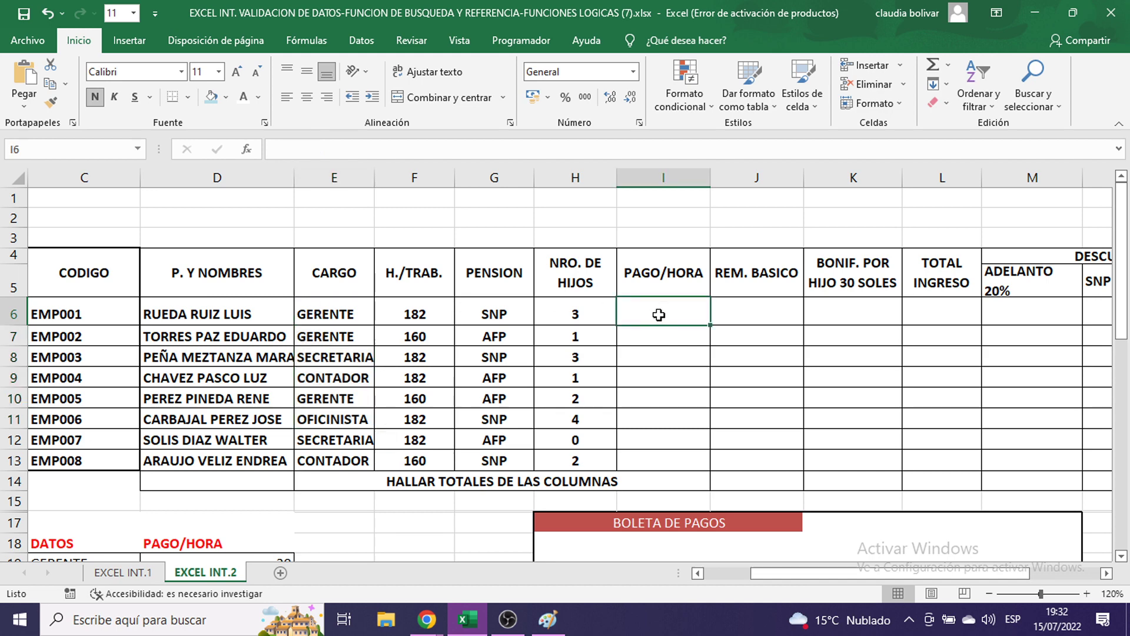
scroll(657, 313, "down", 3)
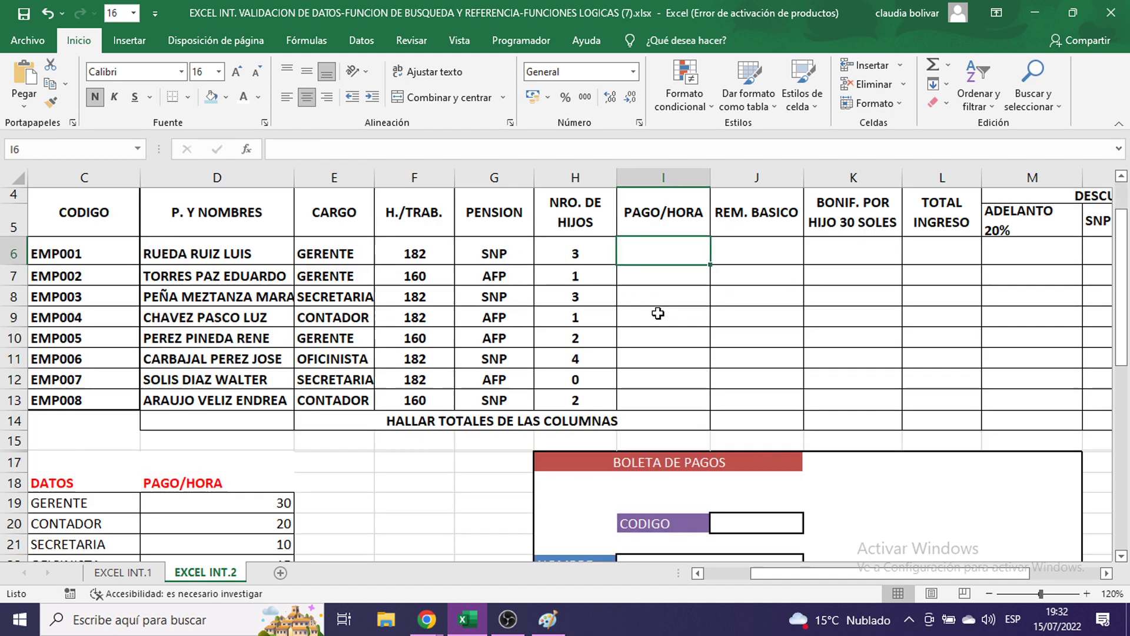
left_click_drag(194, 362, 195, 415)
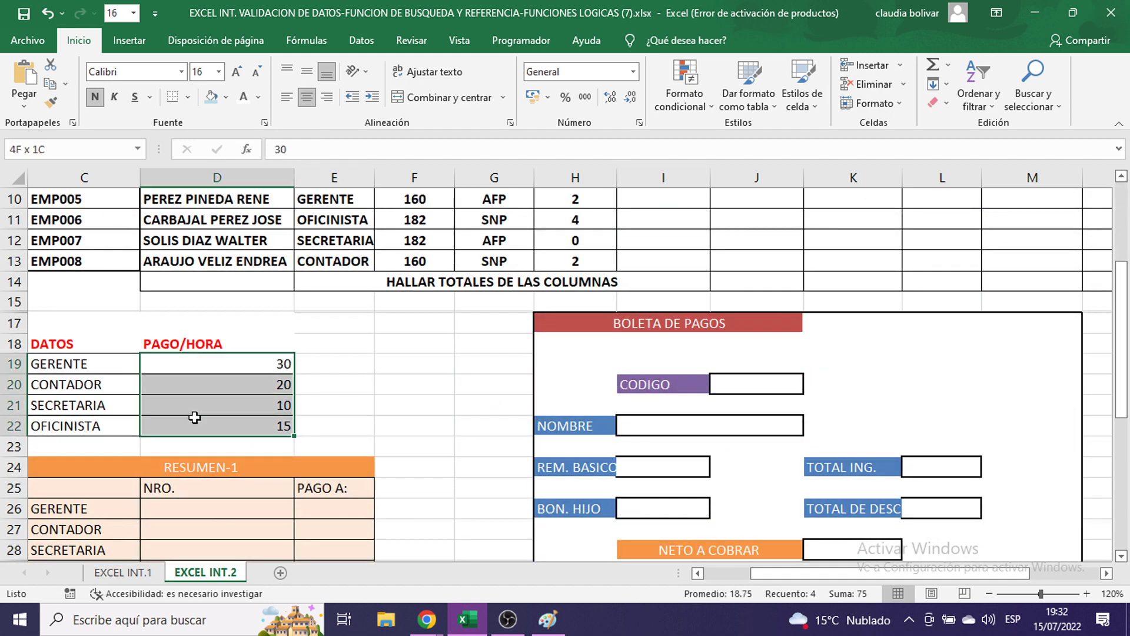
left_click_drag(100, 363, 153, 361)
left_click_drag(91, 383, 182, 388)
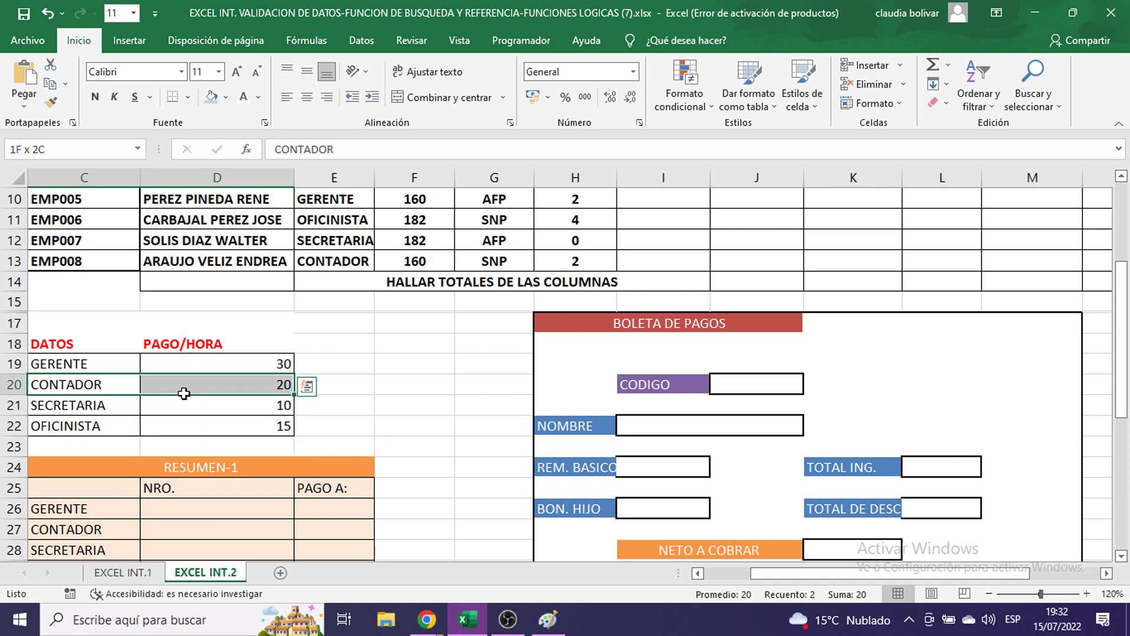
scroll(508, 424, "up", 2)
left_click(331, 255)
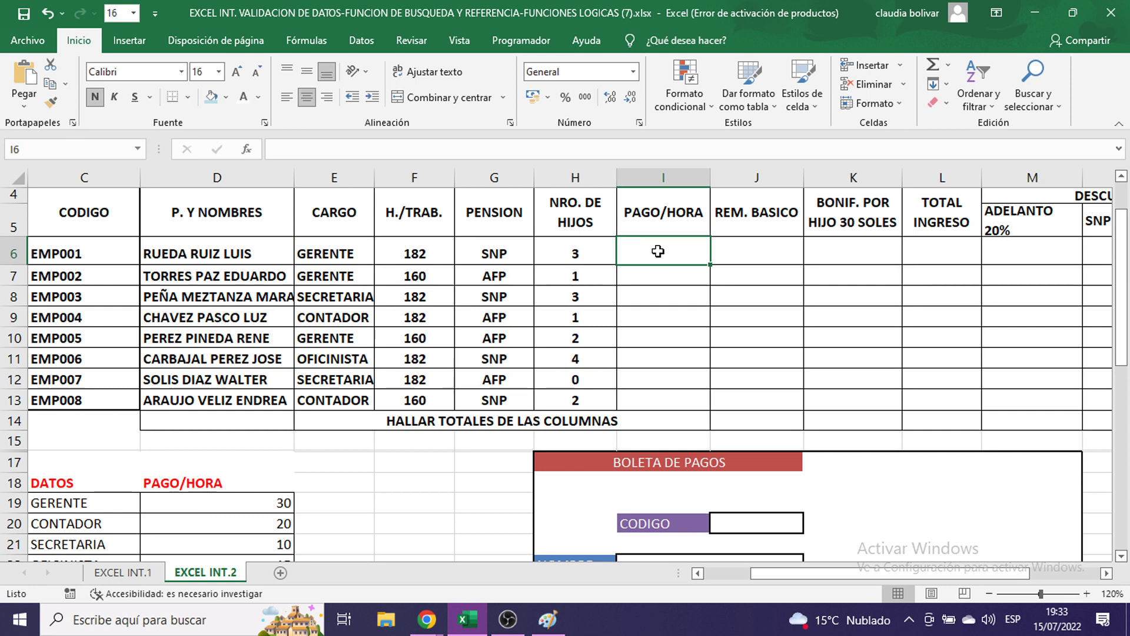
- Zoom to 130% and start =BUSCARV( in I6 using E6 as the lookup value
left_click(1086, 594)
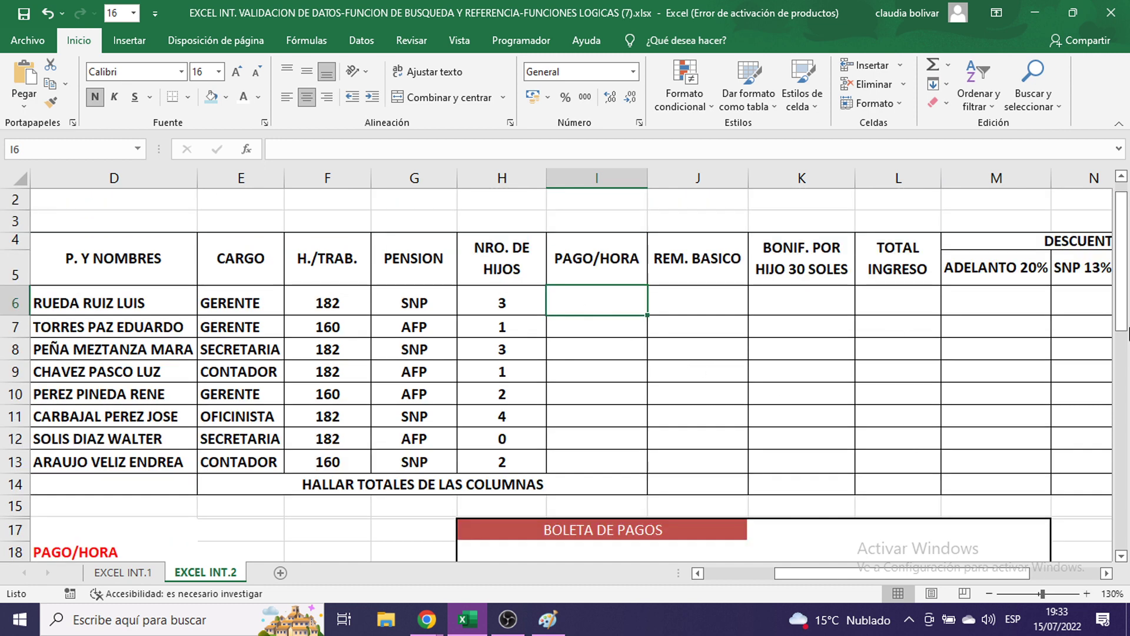
type("=B")
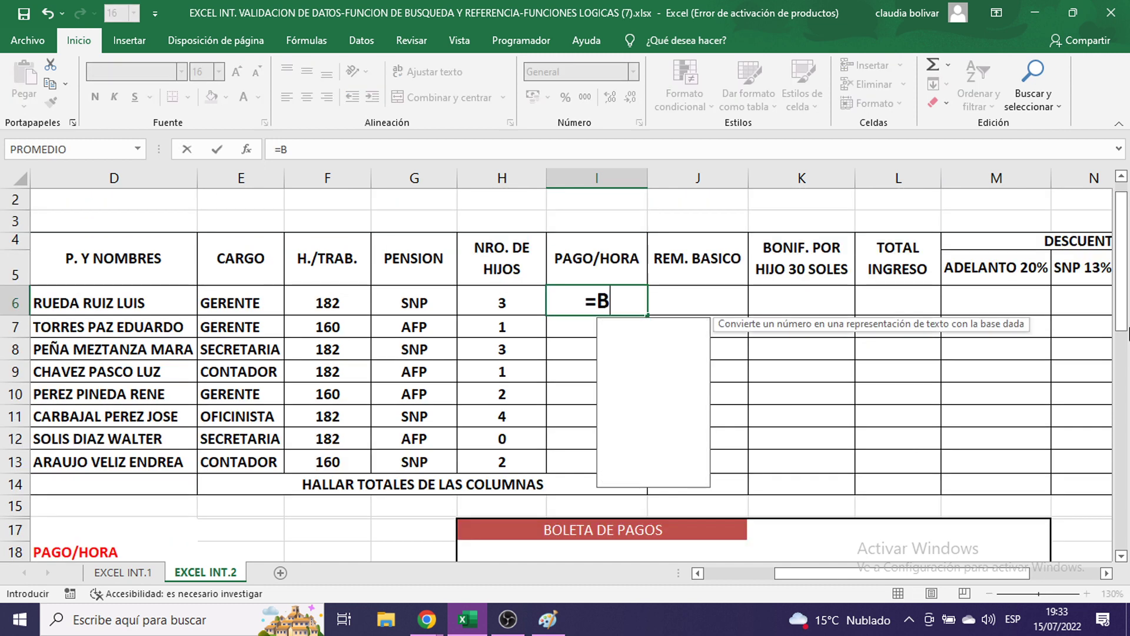
type("USCARV(")
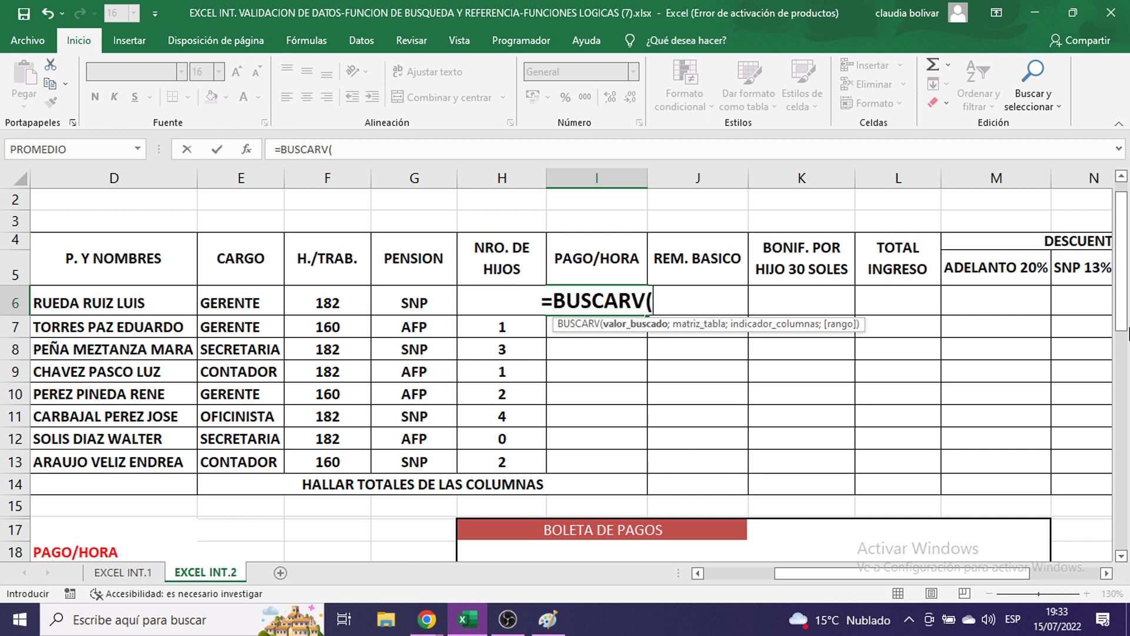
left_click(229, 298)
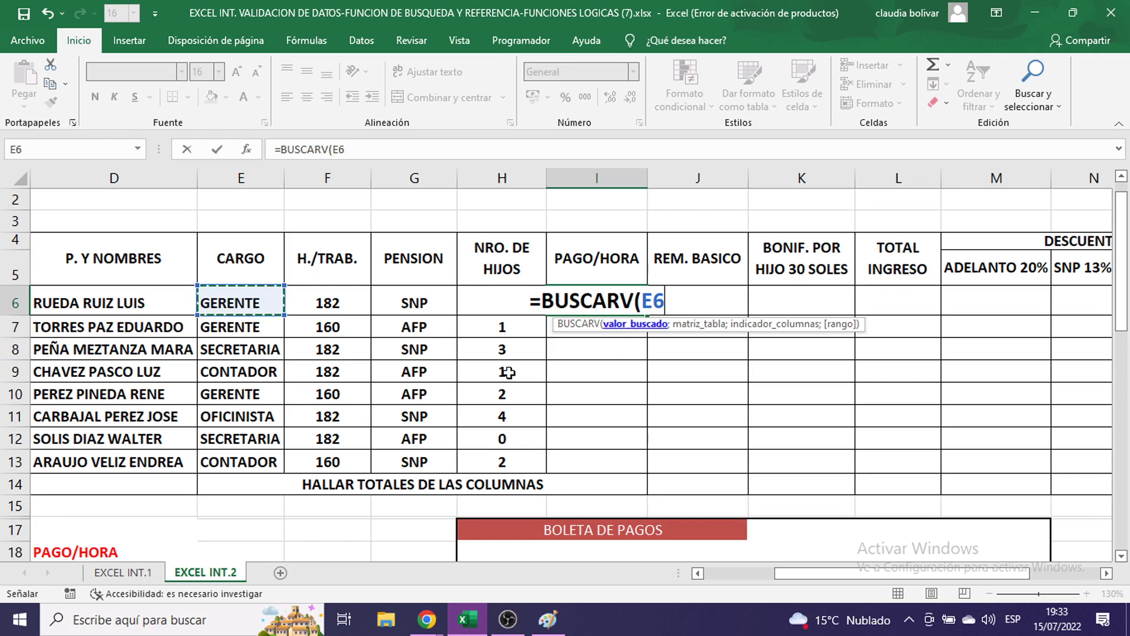
scroll(262, 405, "down", 1)
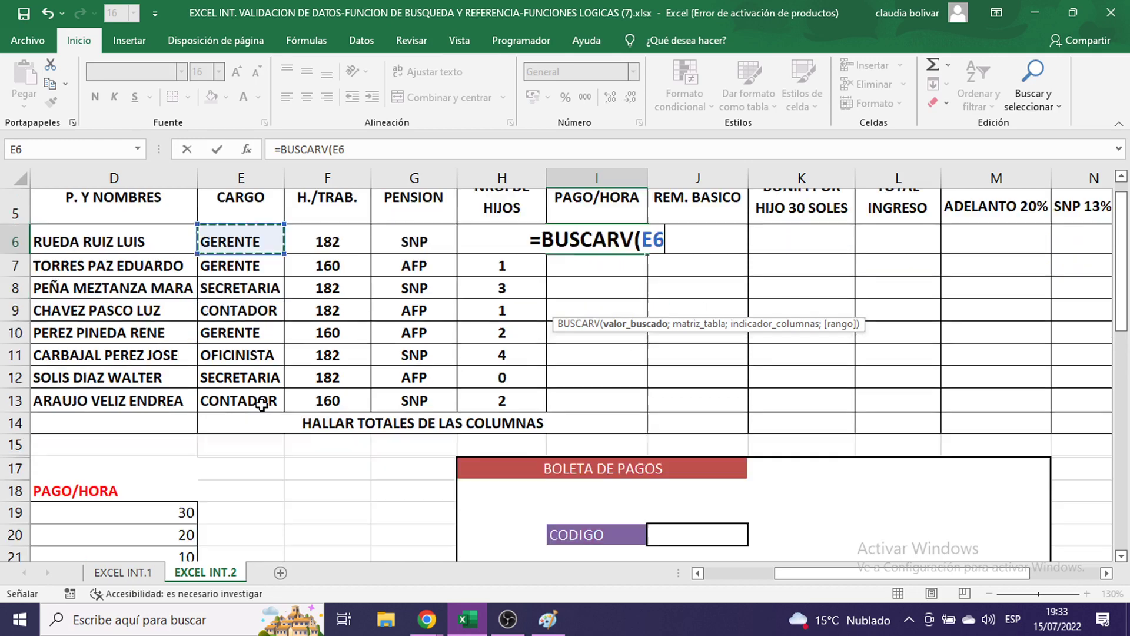
scroll(262, 405, "down", 2)
left_click_drag(807, 578, 772, 579)
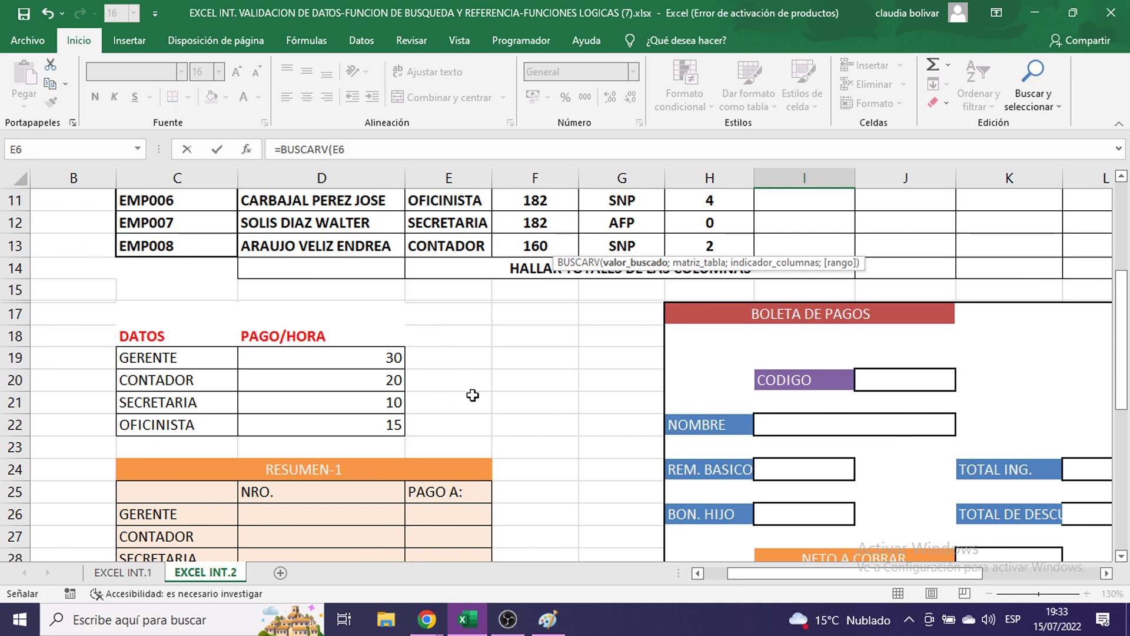
scroll(615, 383, "up", 3)
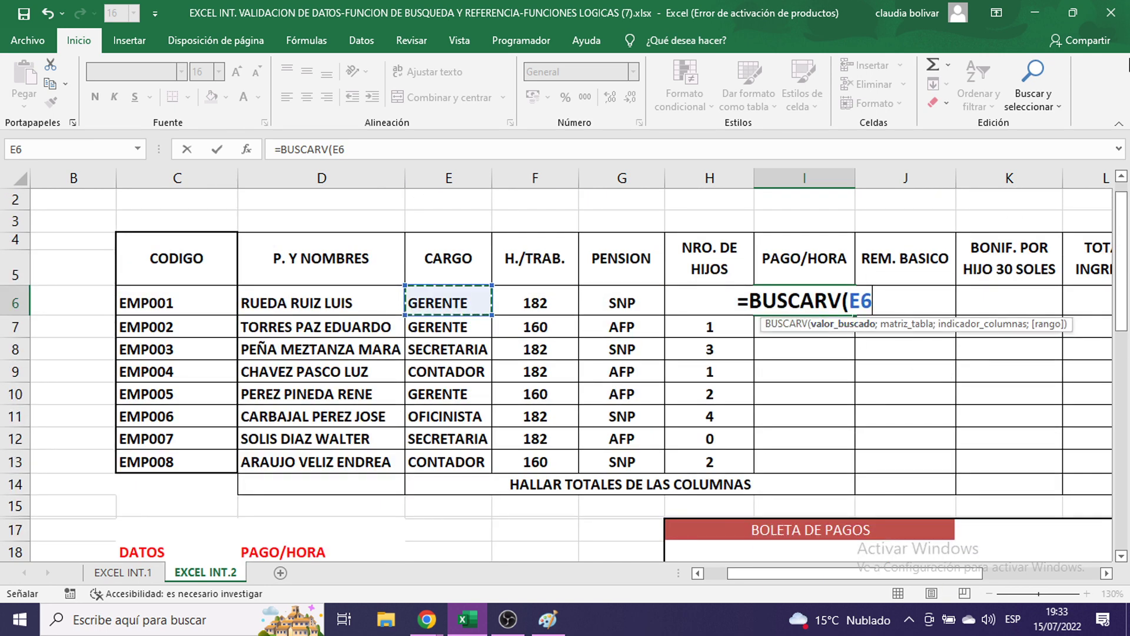
type(";")
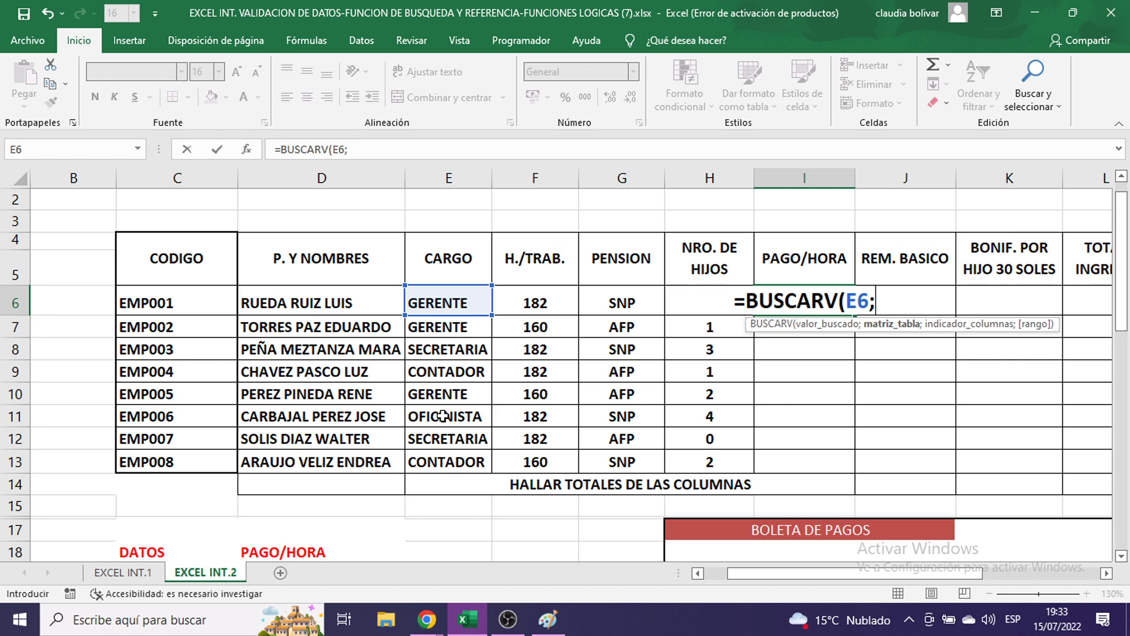
- Add the rate table as the absolute lookup range $C$18:$D$22
scroll(443, 417, "down", 2)
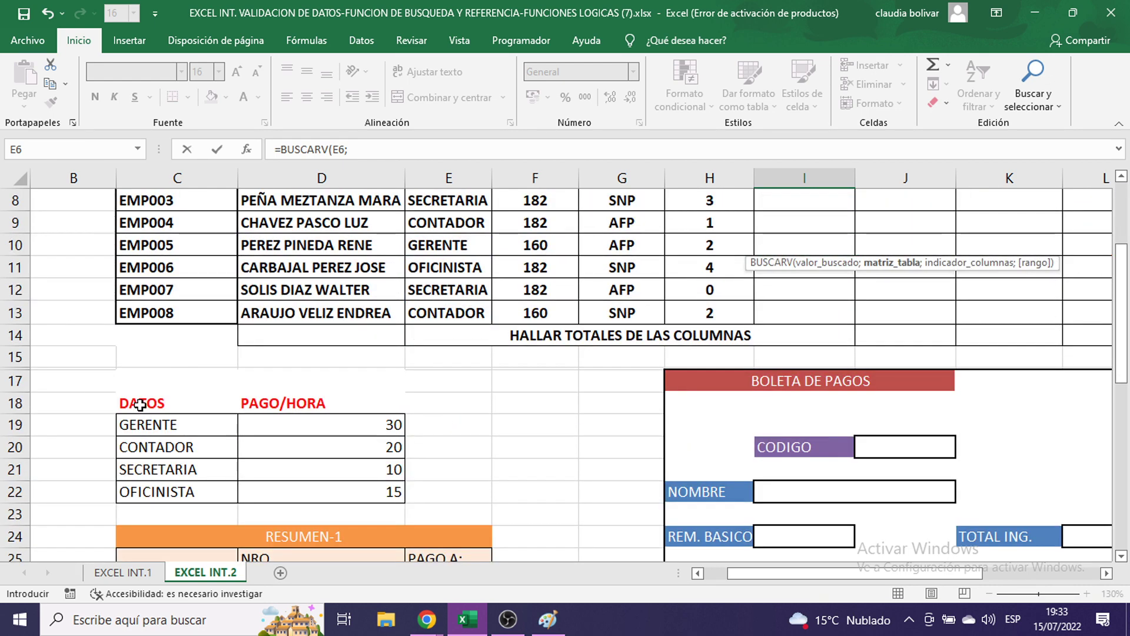
left_click_drag(139, 405, 303, 498)
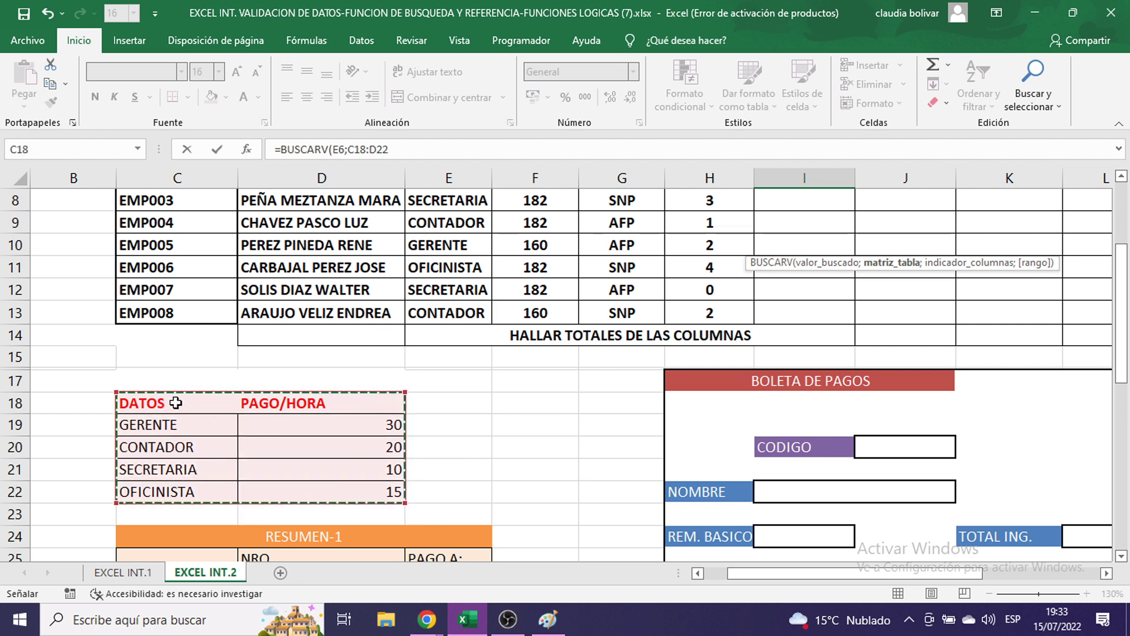
left_click_drag(164, 399, 288, 494)
left_click_drag(202, 402, 383, 491)
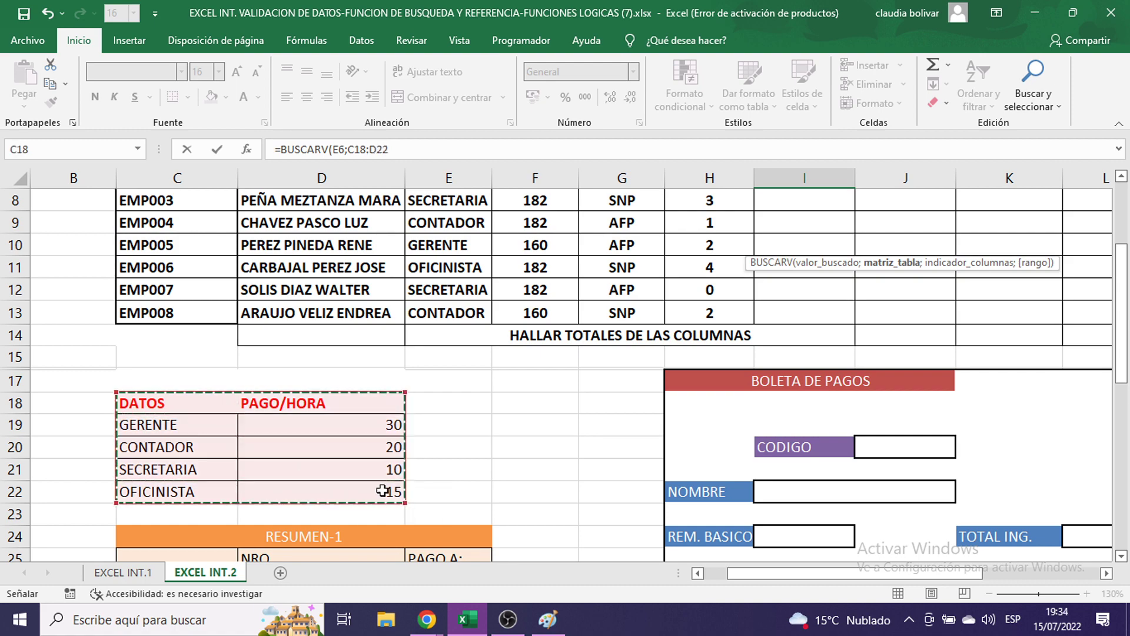
scroll(659, 466, "up", 2)
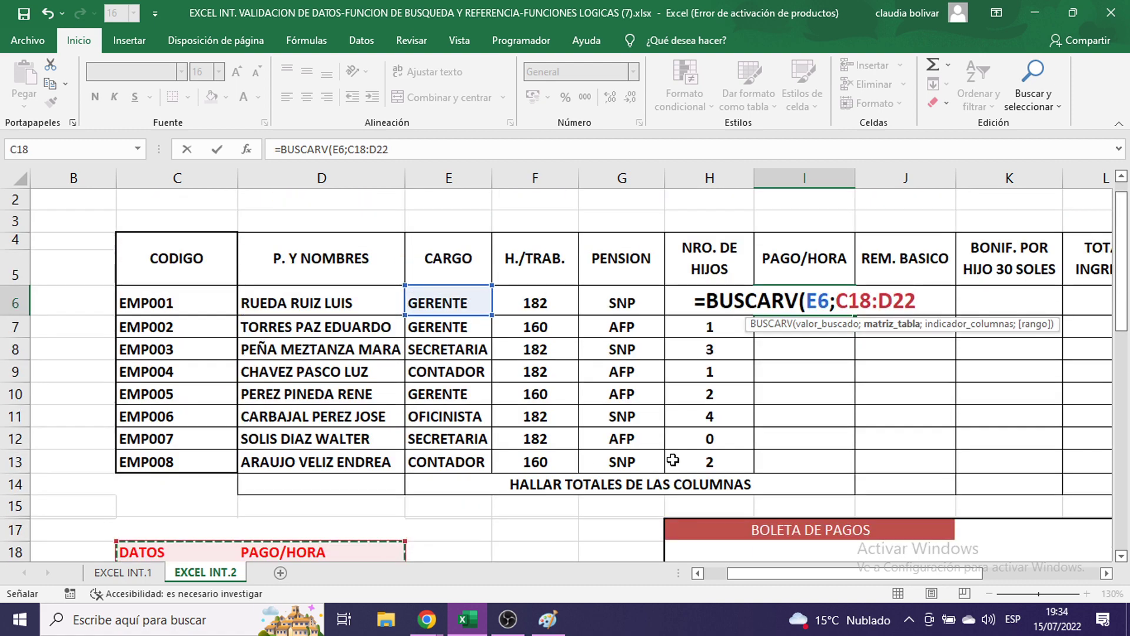
key("F4")
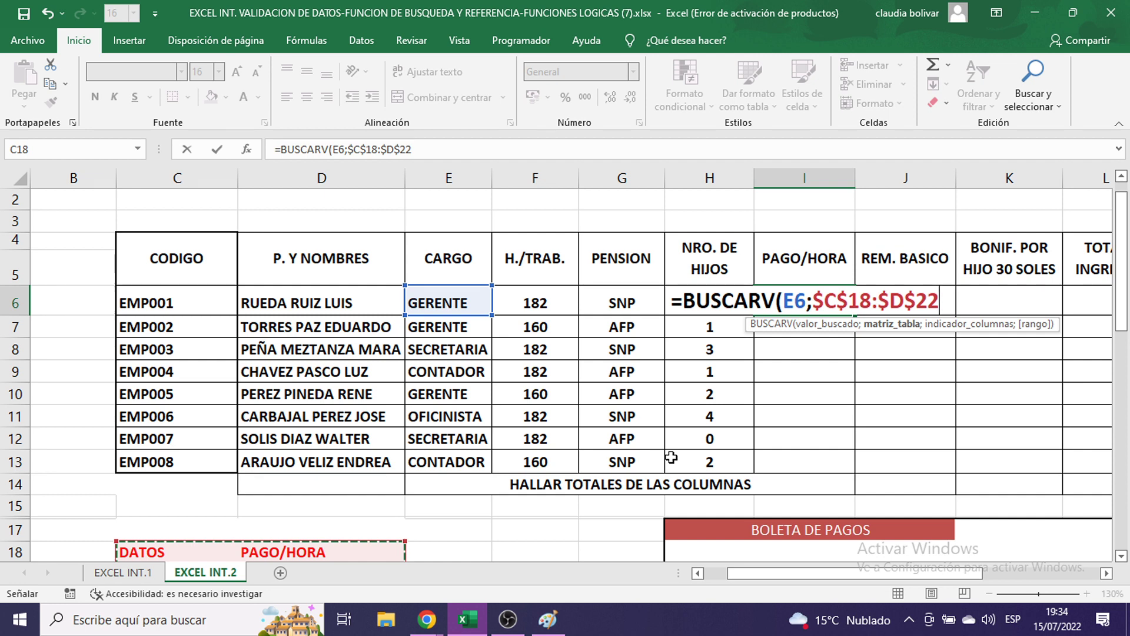
type(";")
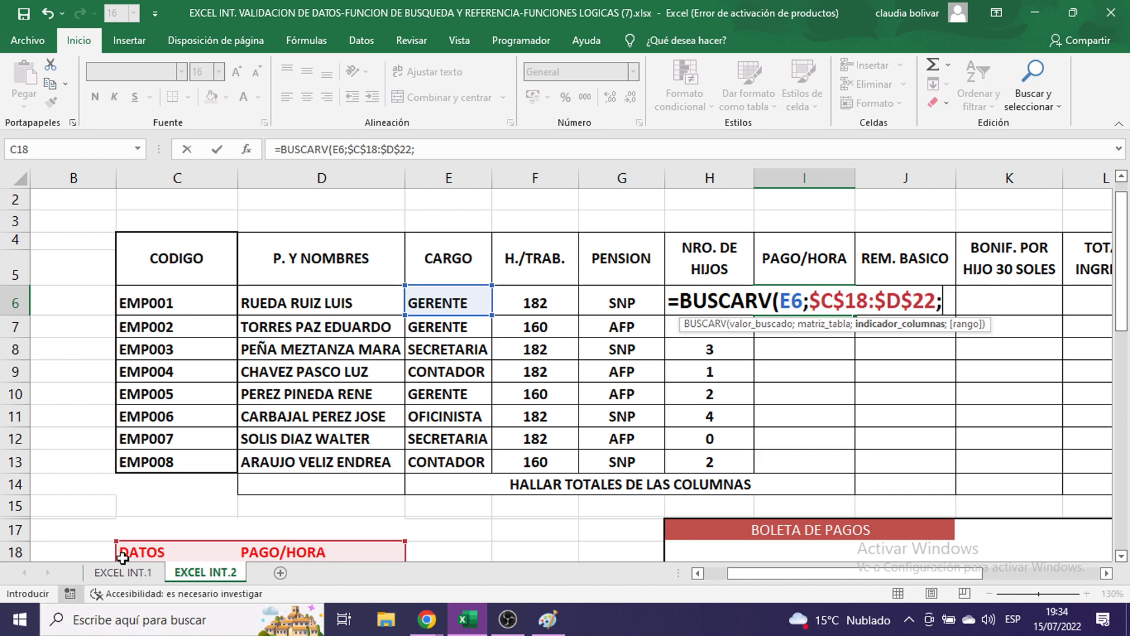
scroll(200, 421, "down", 2)
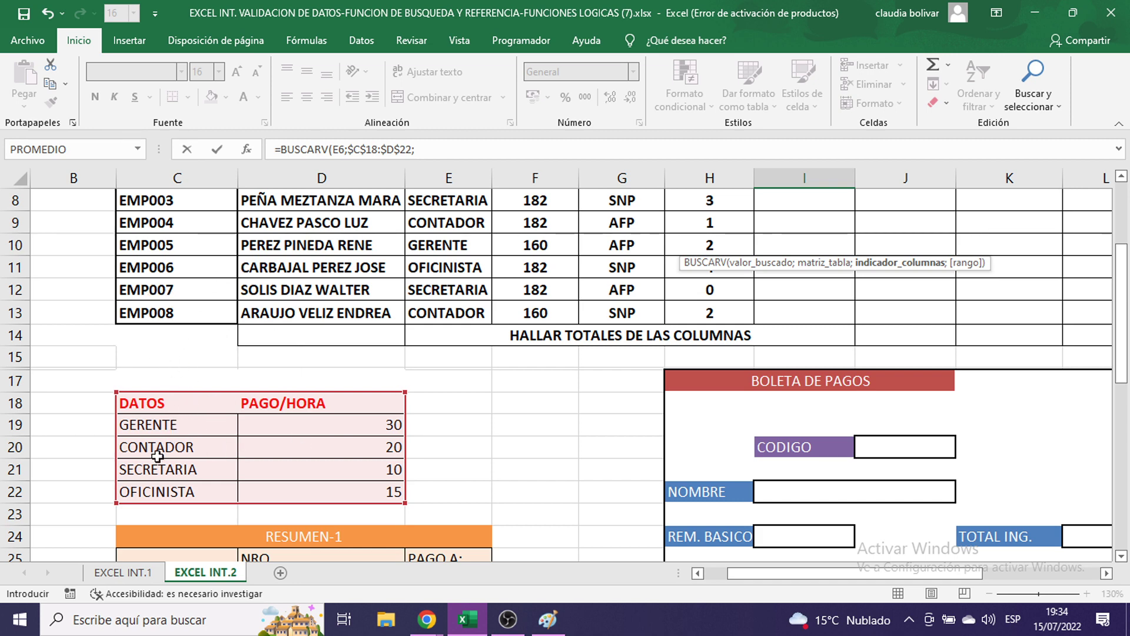
scroll(281, 443, "up", 1)
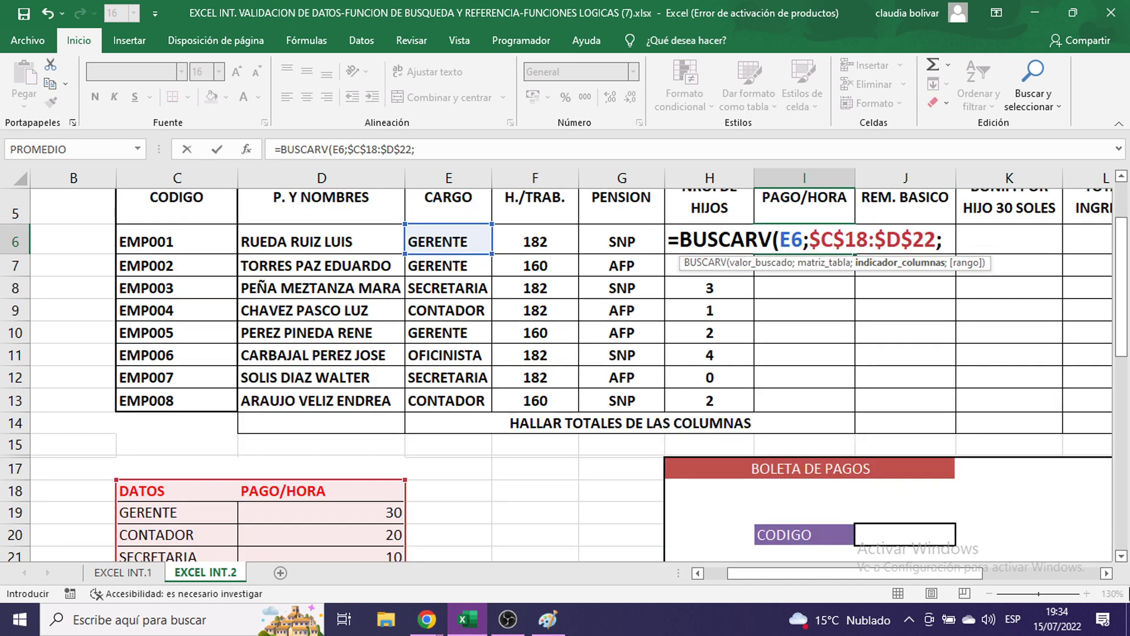
- Finish the lookup arguments with column 2 and FALSO as the match type
type("2")
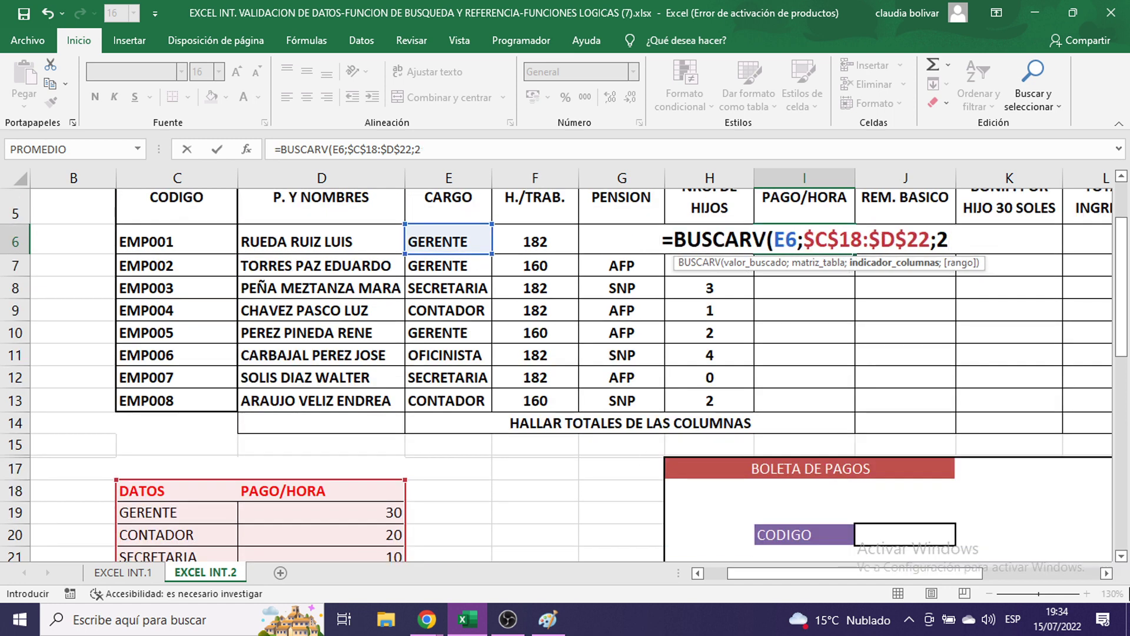
type(";")
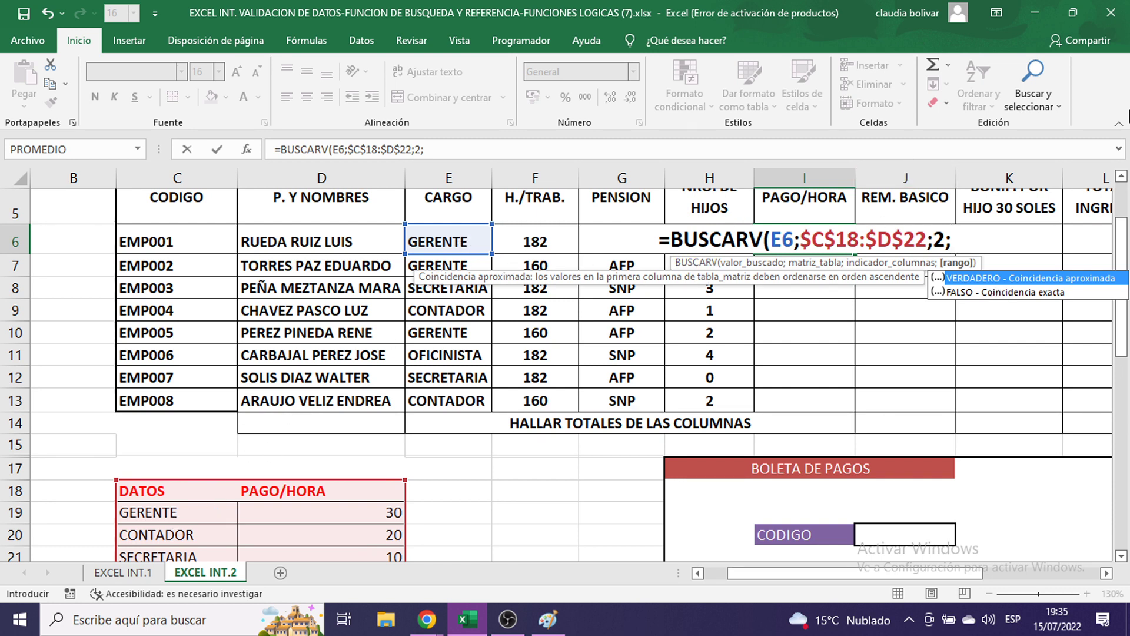
type("0")
key("BackSpace")
type("FALSO")
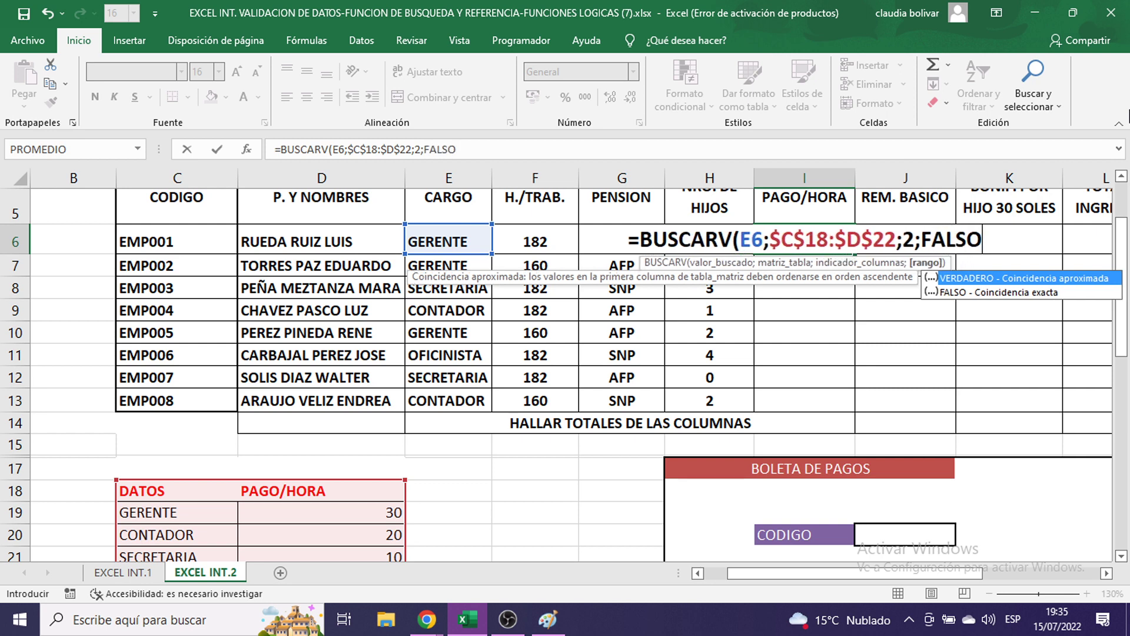
type(")")
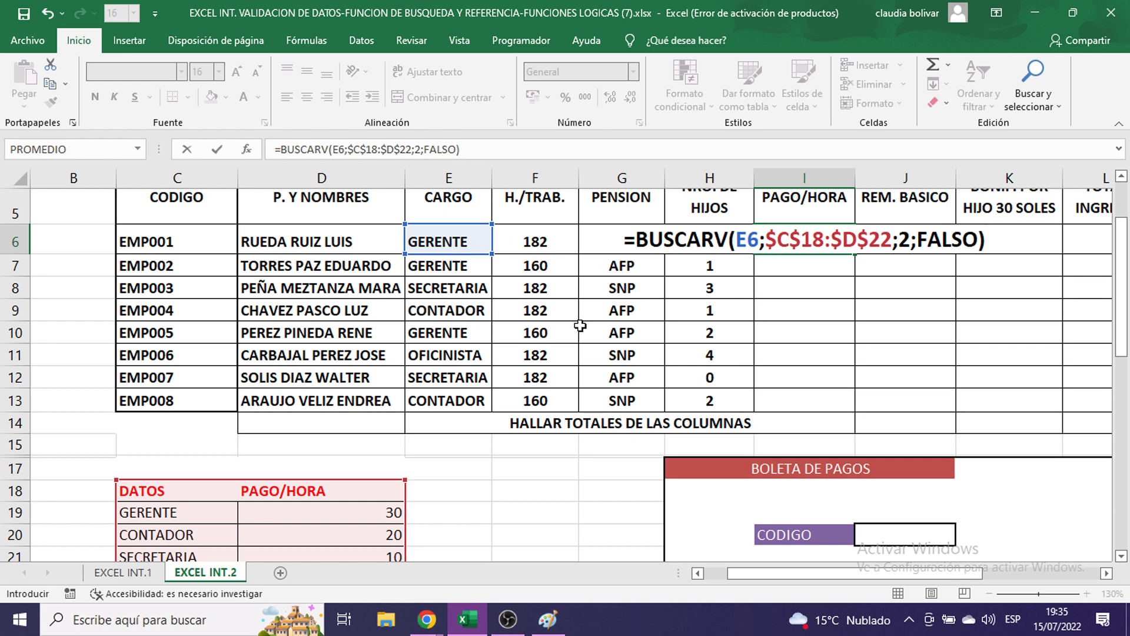
- Replace FALSO with 0 and enter =BUSCARV(E6;$C$18:$D$22;2;0), returning 30
left_click(787, 245)
scroll(279, 436, "down", 1)
scroll(522, 229, "up", 2)
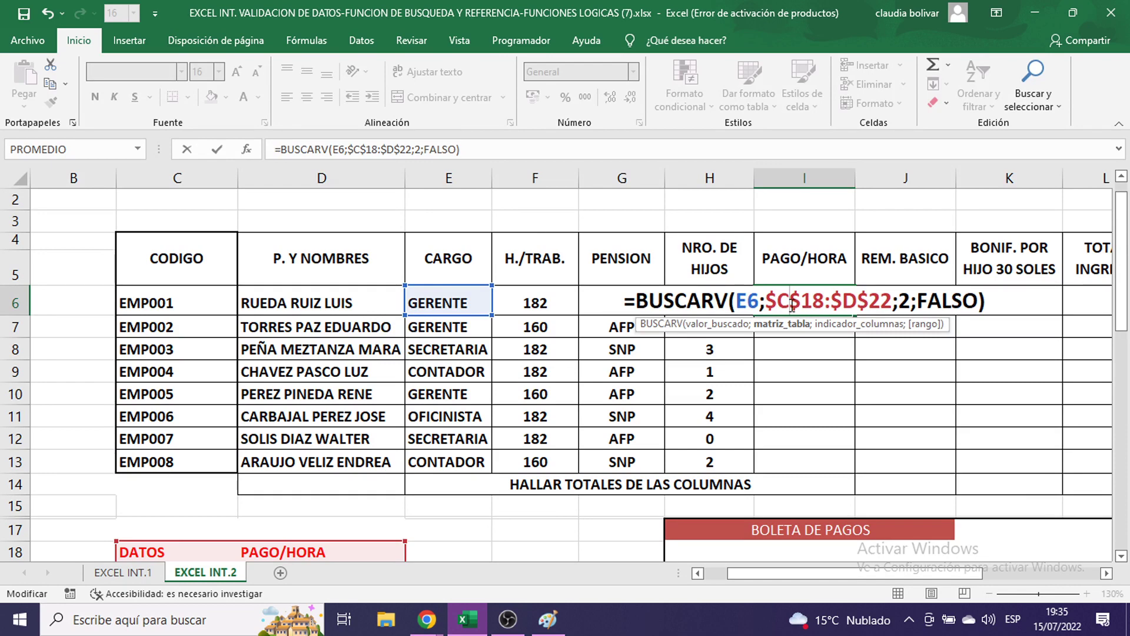
scroll(677, 374, "down", 2)
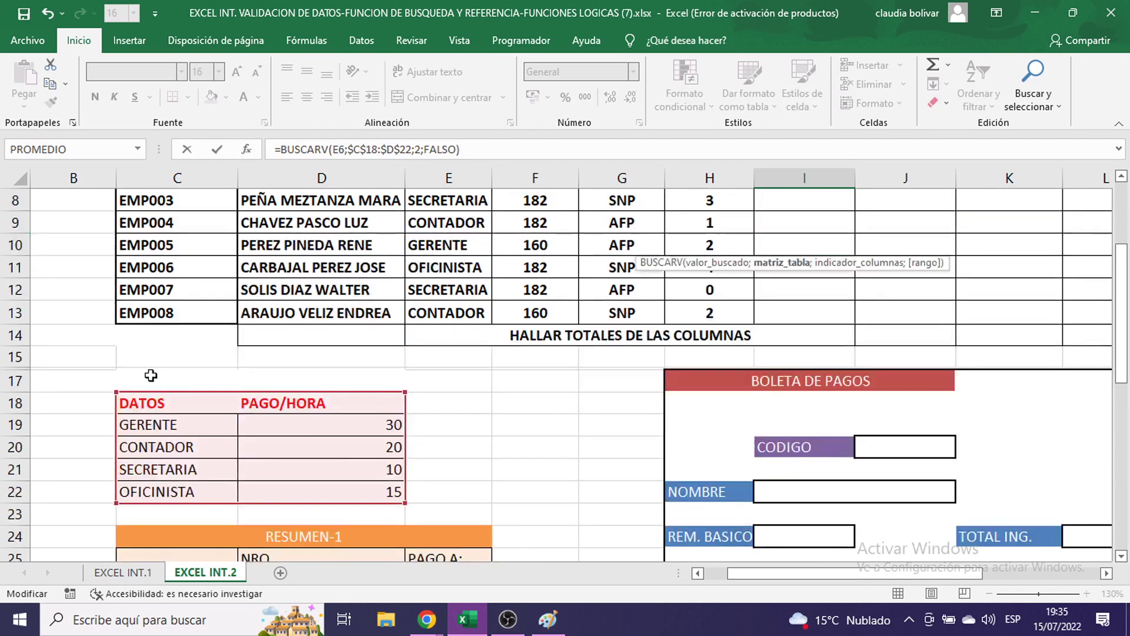
scroll(753, 441, "up", 2)
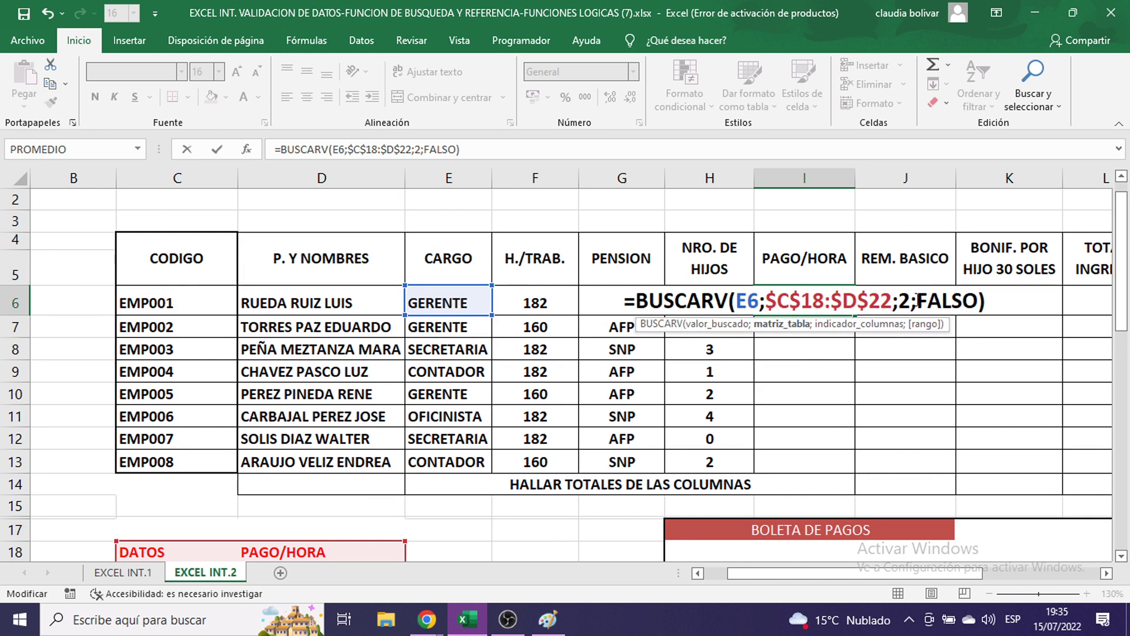
left_click_drag(916, 304, 972, 302)
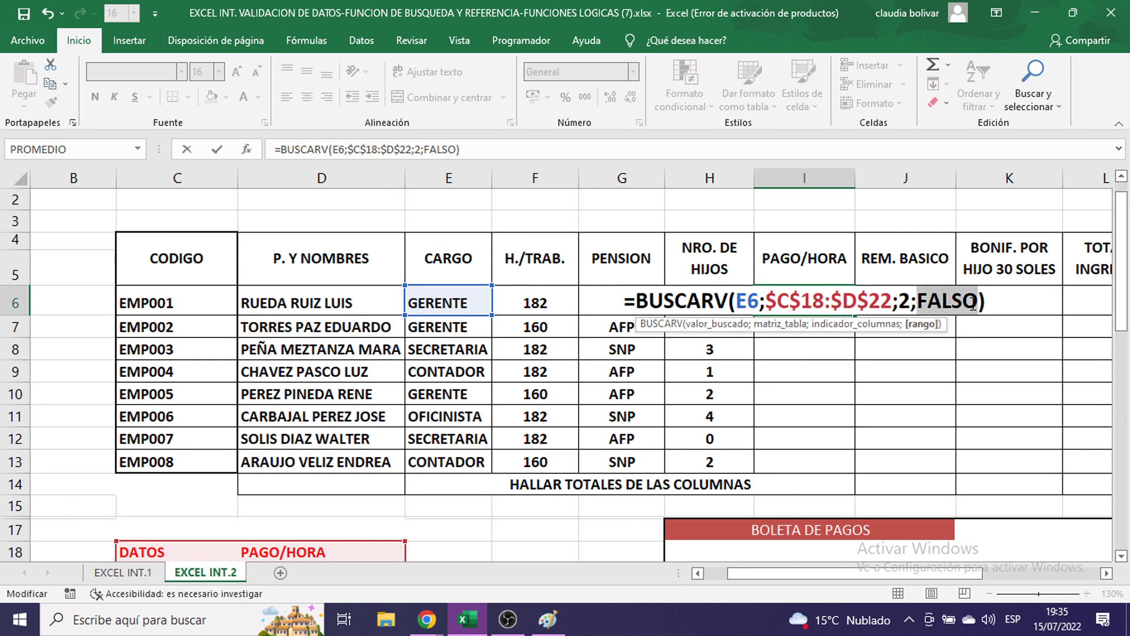
type("0")
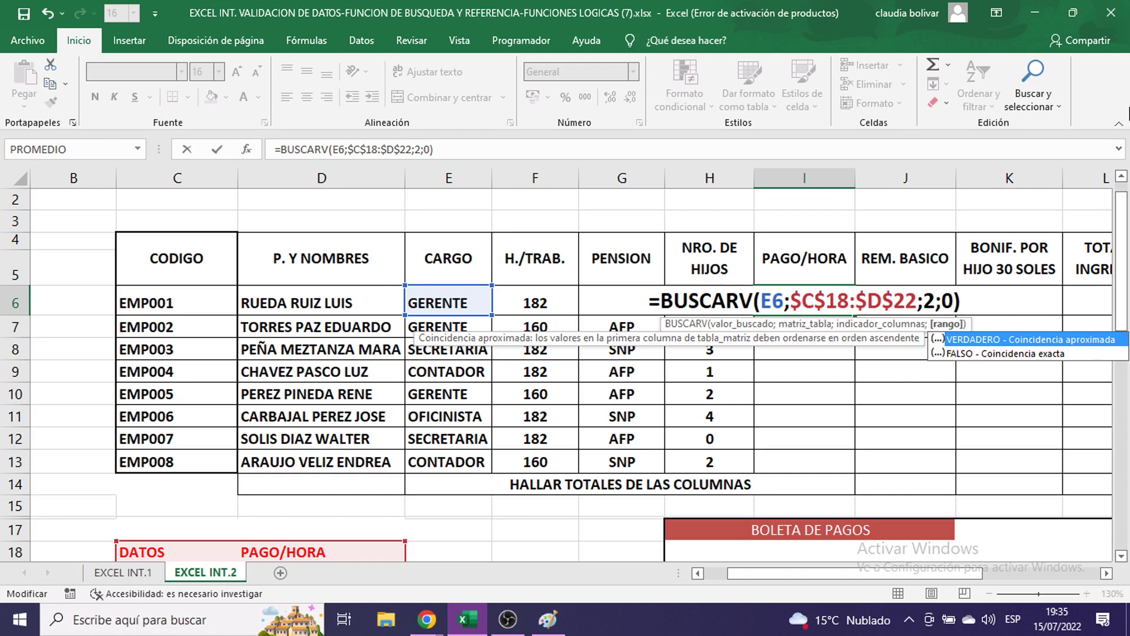
key("Return")
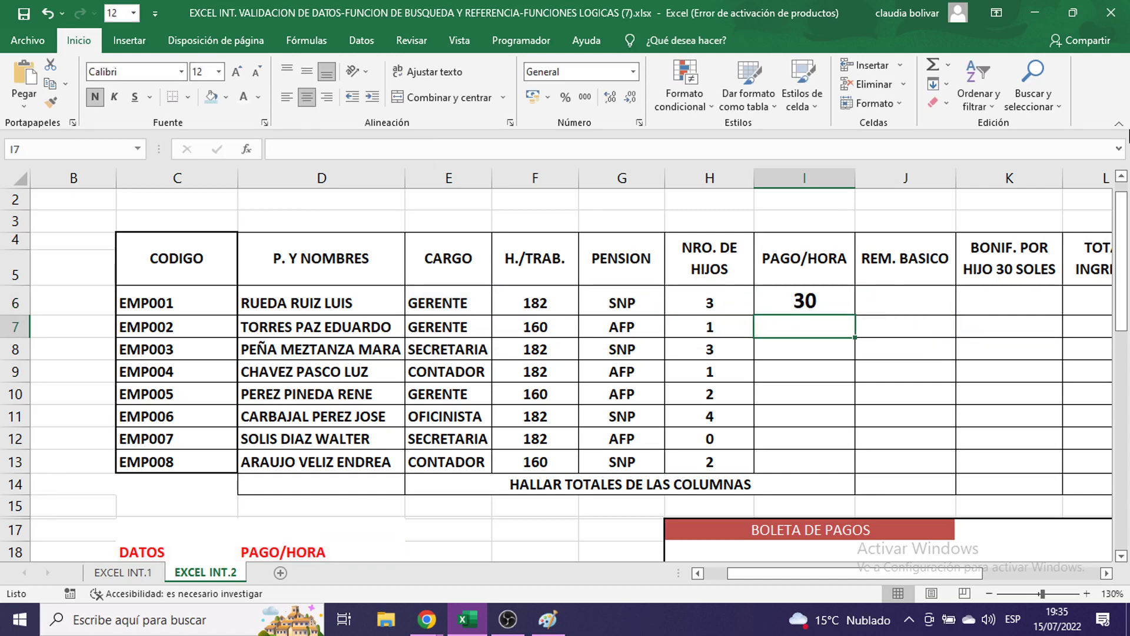
- Copy the I6 lookup down to I13 and compare employee rows against the rate table
left_click(829, 303)
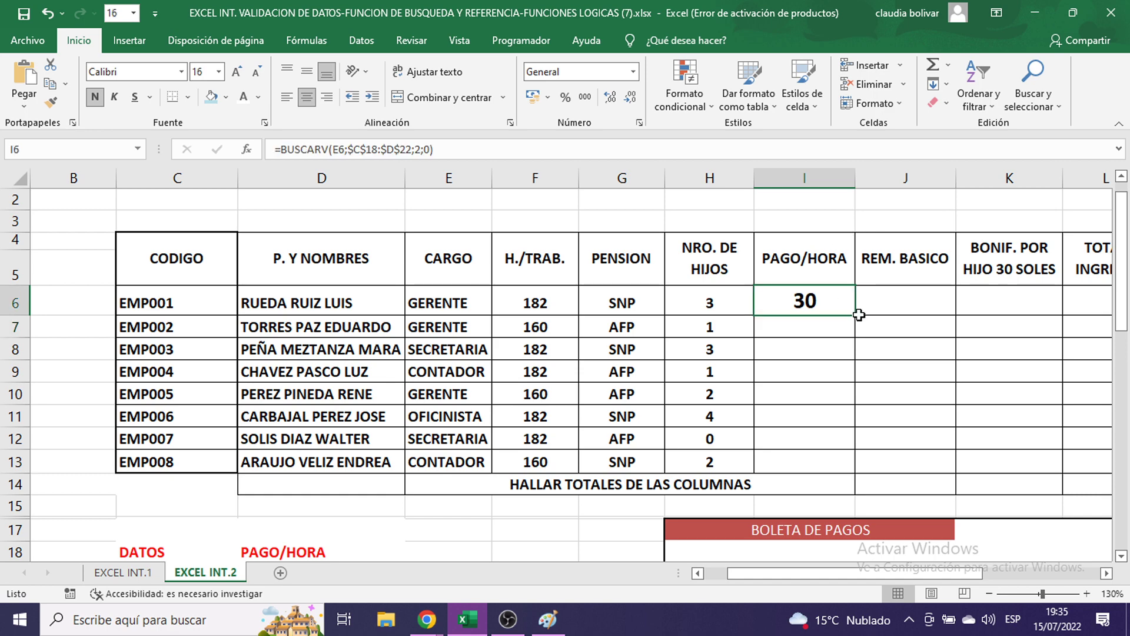
left_click_drag(859, 315, 855, 478)
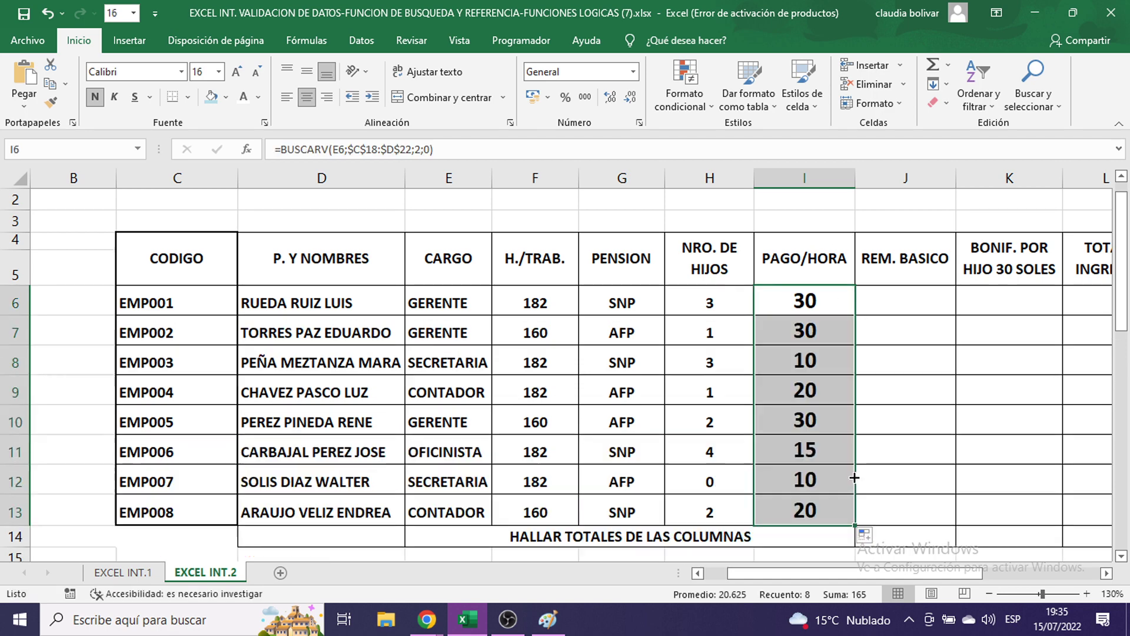
scroll(252, 406, "down", 3)
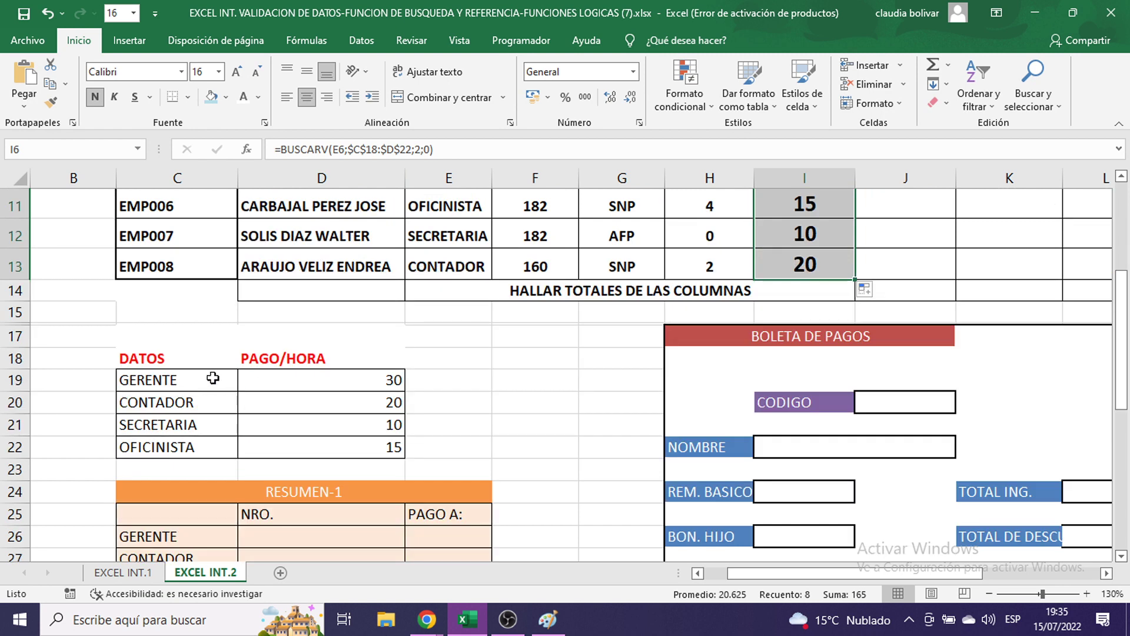
left_click(16, 236)
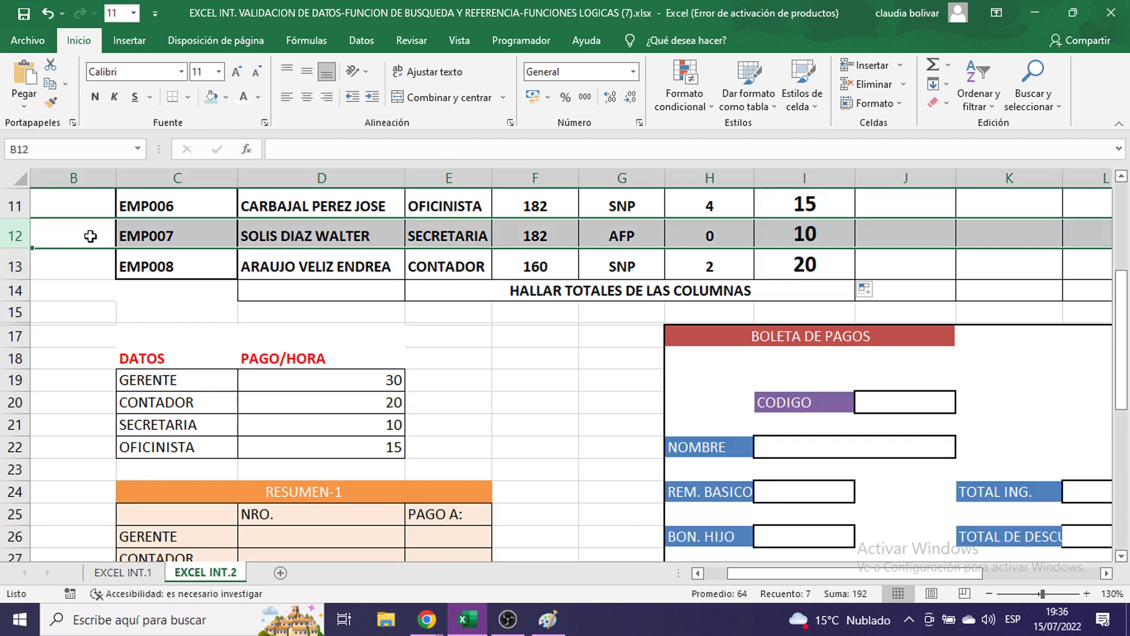
left_click(11, 425)
left_click(16, 206)
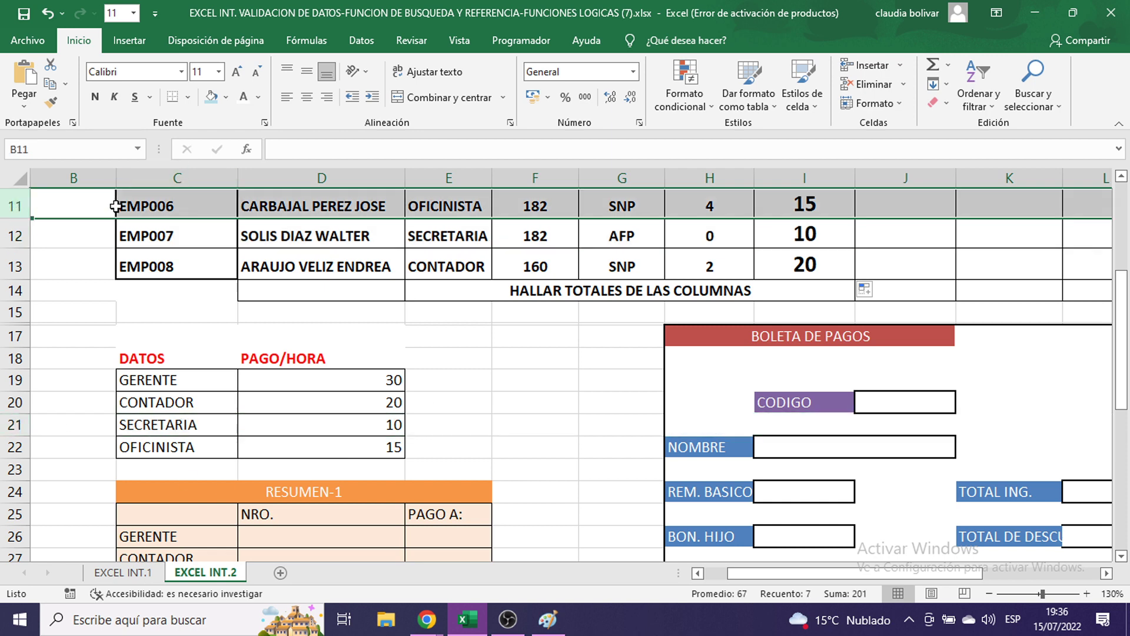
left_click(20, 449)
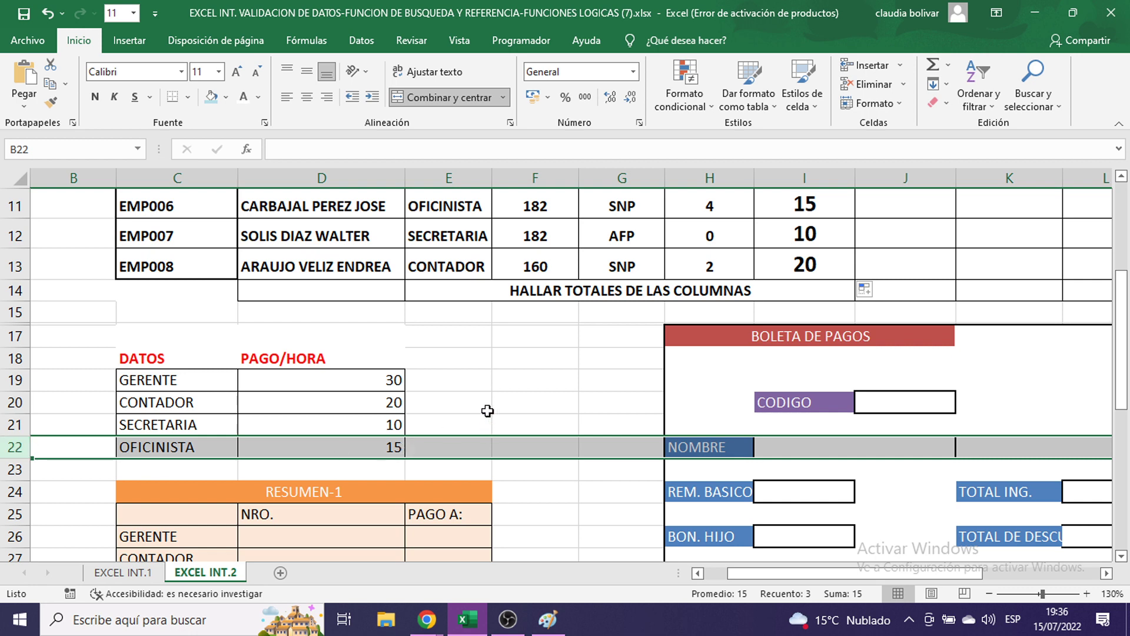
- Change the GERENTE rate in D19 to 40 and verify EMP001 picks it up
left_click(372, 380)
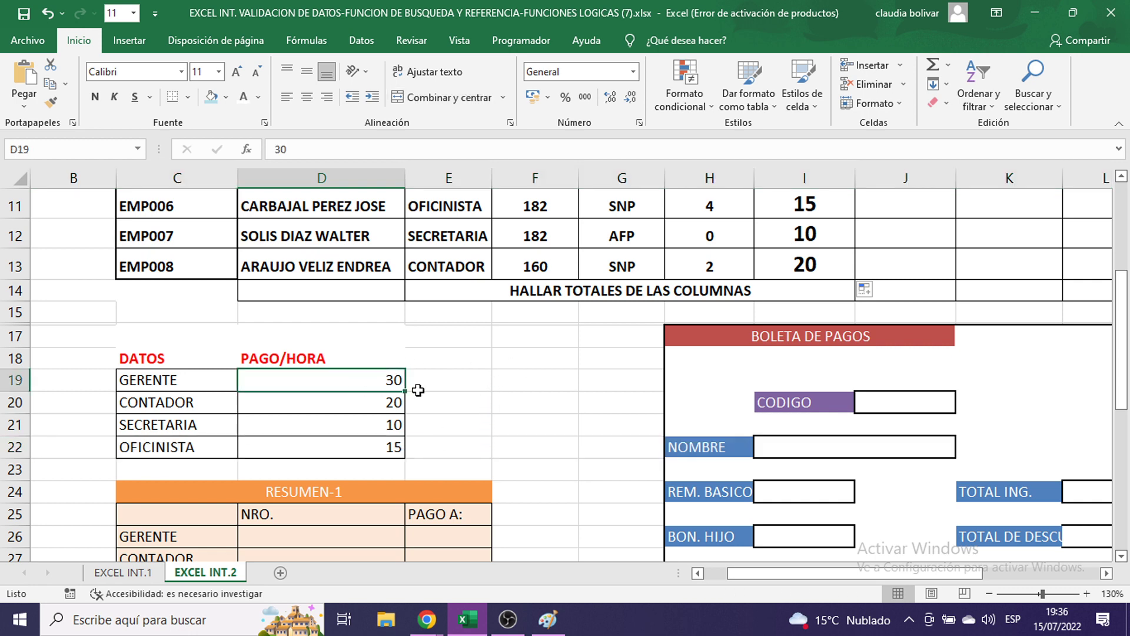
type("40")
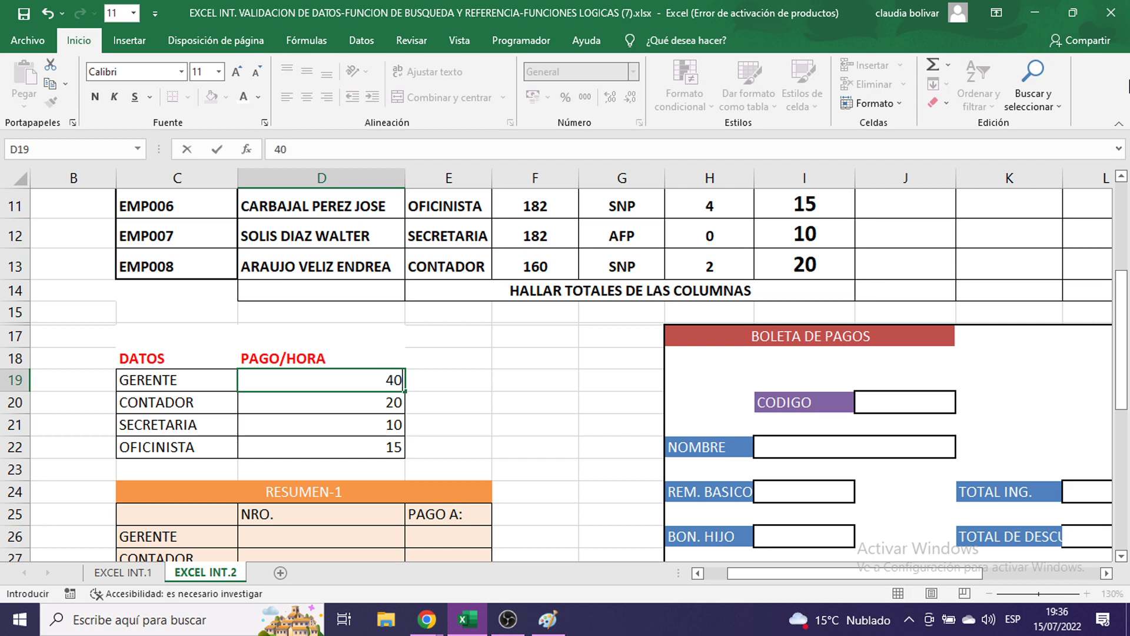
key("Return")
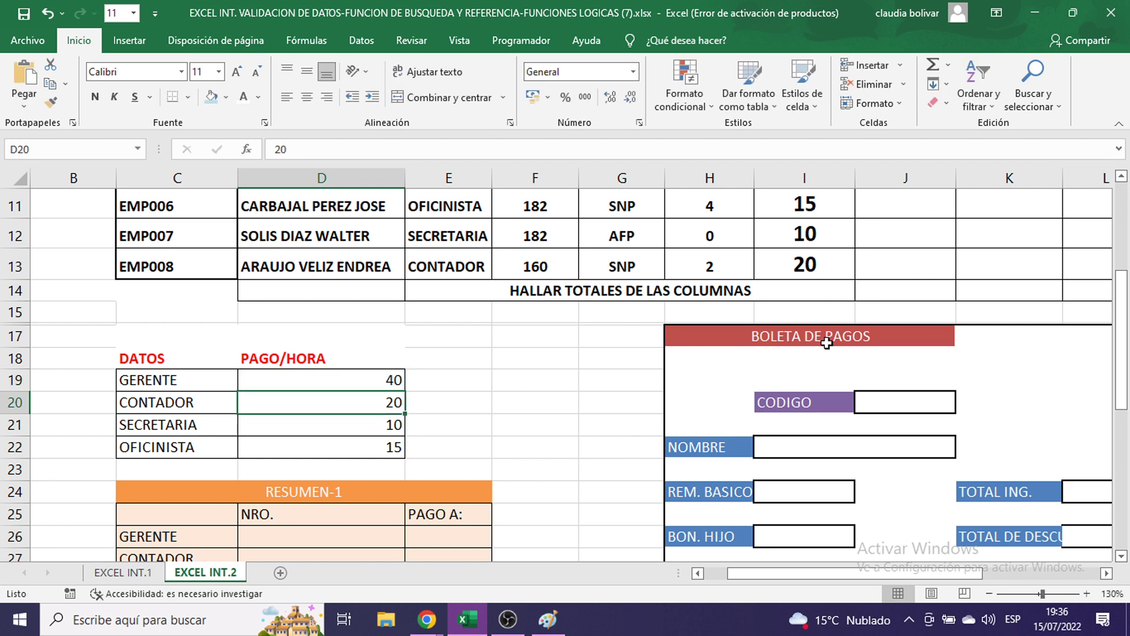
scroll(466, 344, "up", 2)
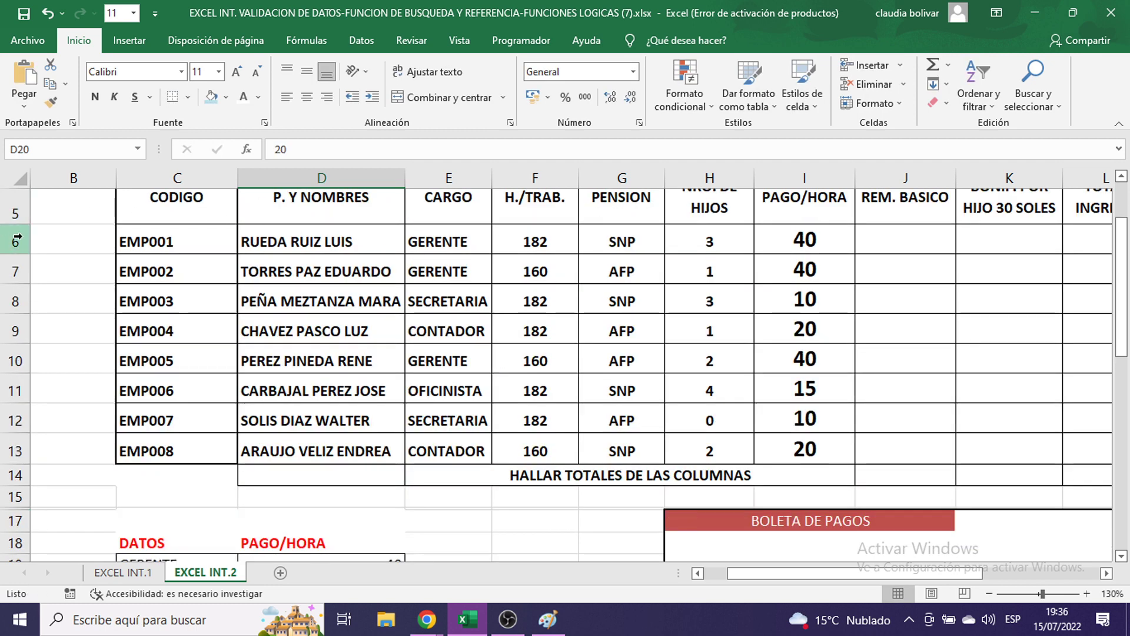
left_click(18, 239)
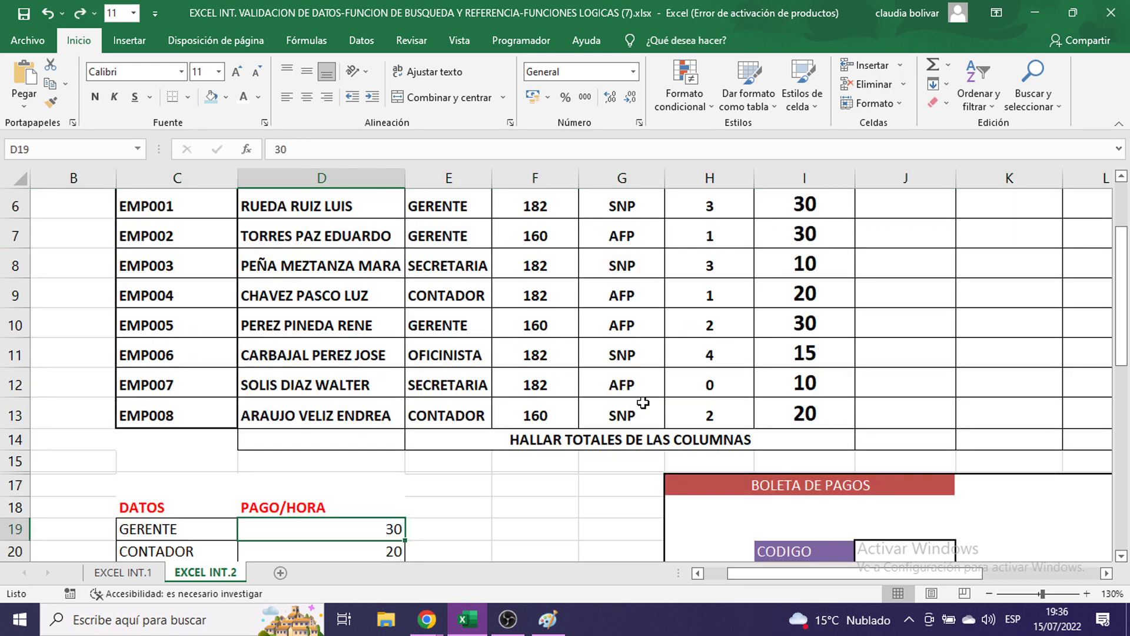
- Set the PAGO/HORA values I6:I13 to 11-point font
scroll(643, 404, "down", 2)
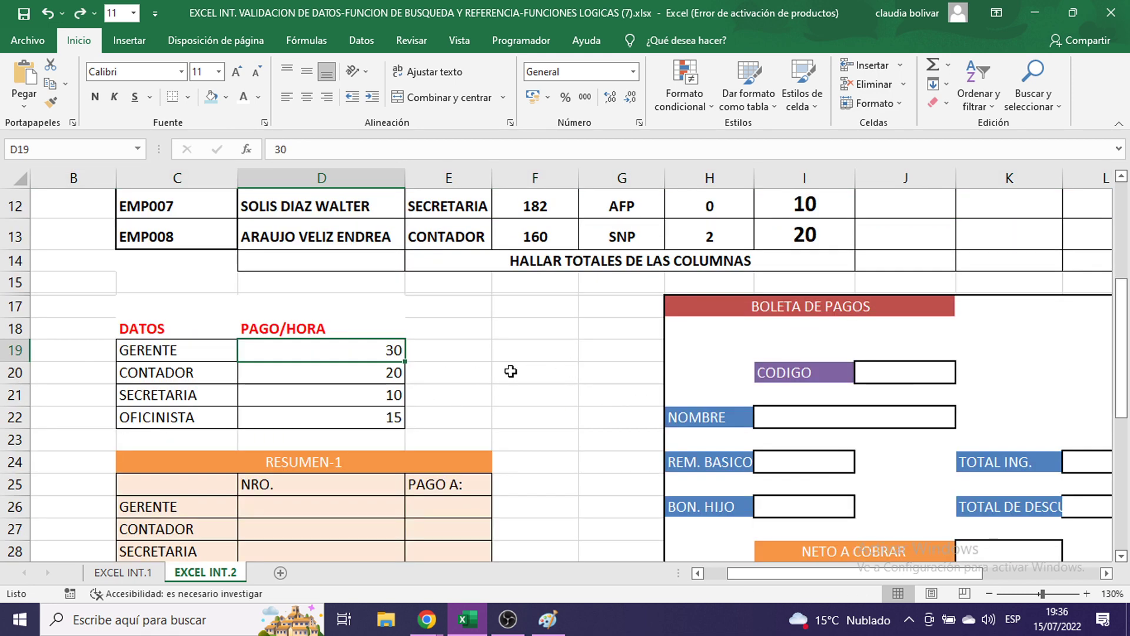
scroll(548, 359, "up", 2)
scroll(547, 358, "up", 1)
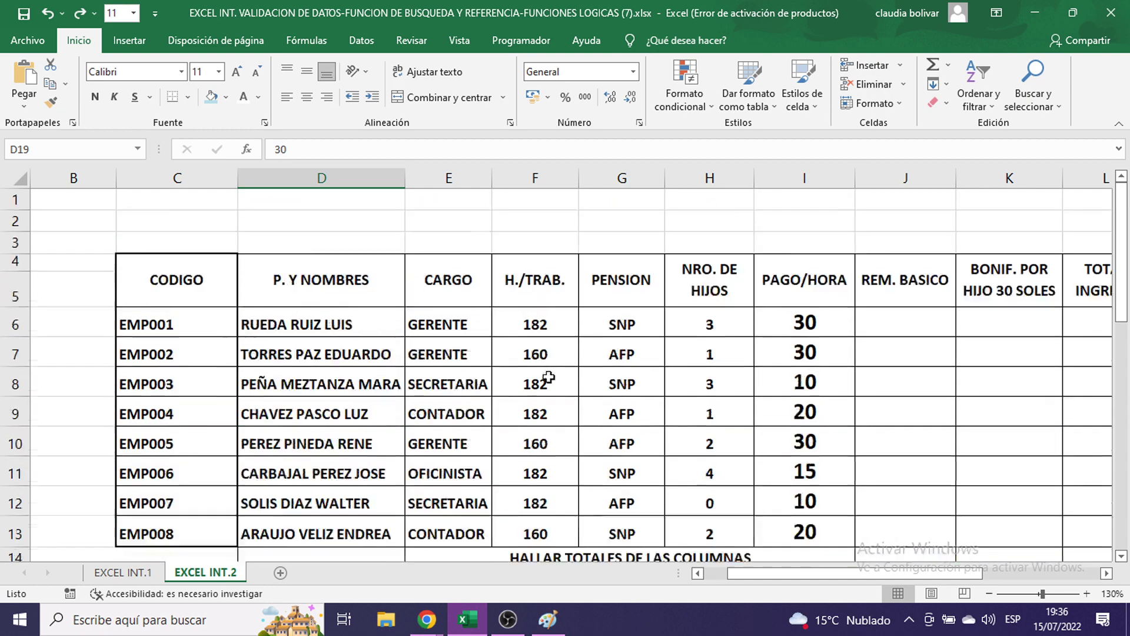
scroll(397, 415, "down", 2)
scroll(653, 361, "up", 2)
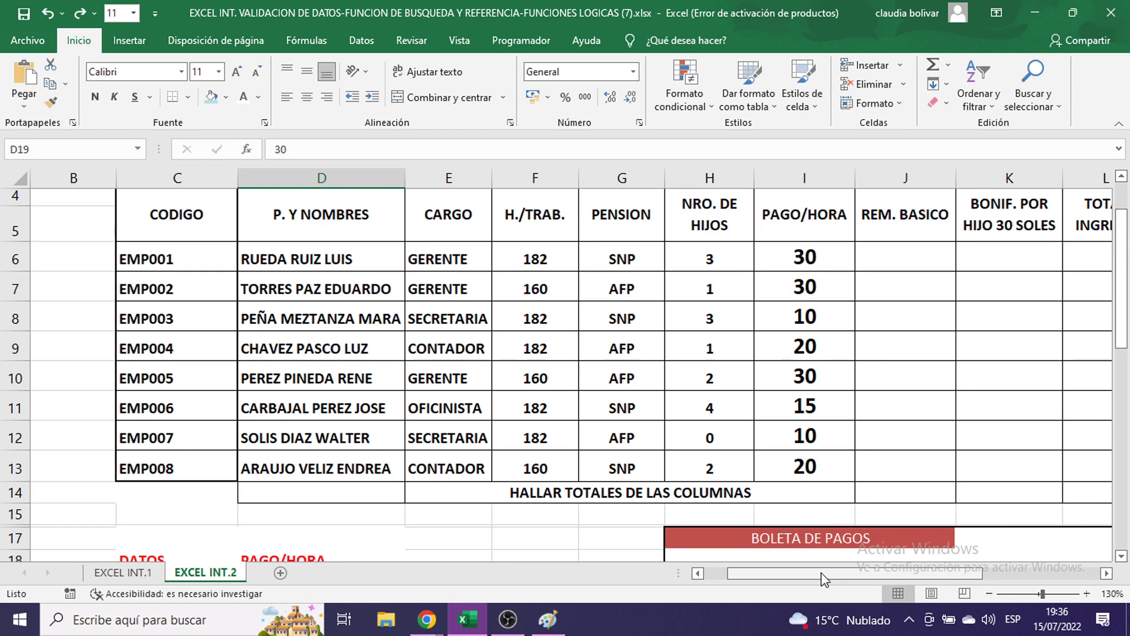
left_click_drag(824, 580, 894, 574)
left_click_drag(429, 257, 427, 465)
left_click(219, 71)
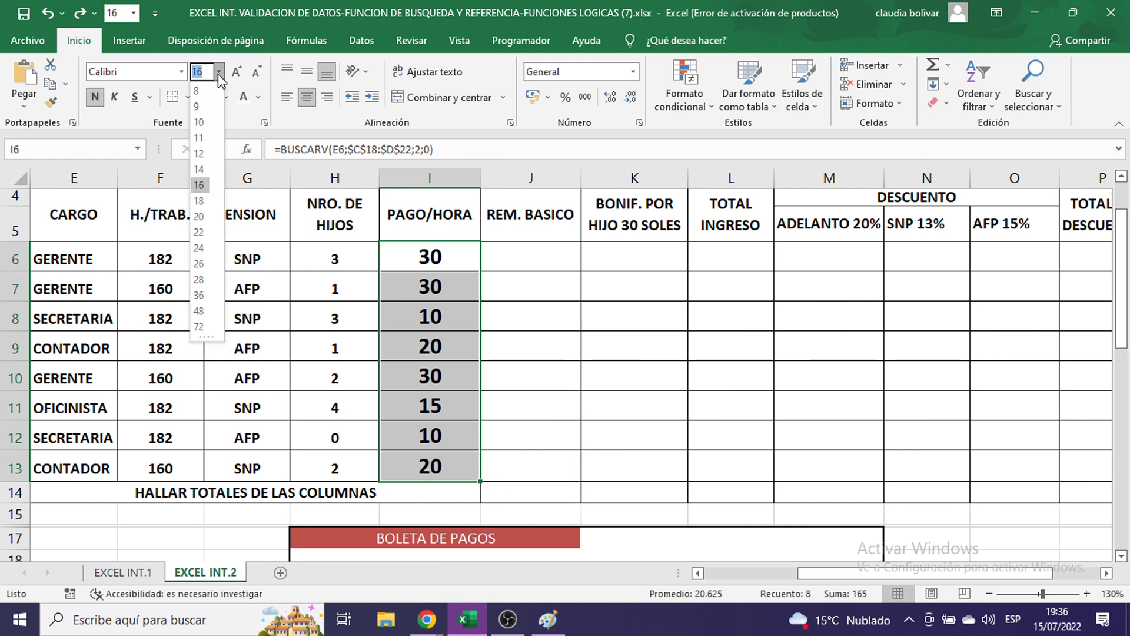
key("Escape")
- Point out hours worked in F6 and the I6 rate lookup, then select J6
left_click(518, 259)
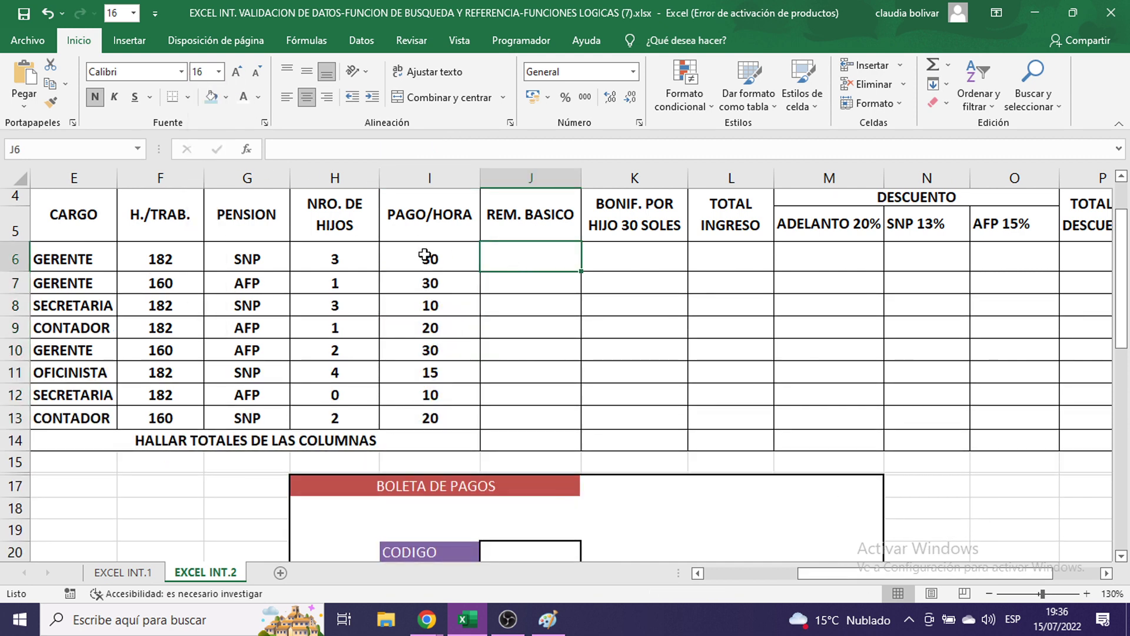
left_click(146, 259)
left_click(392, 259)
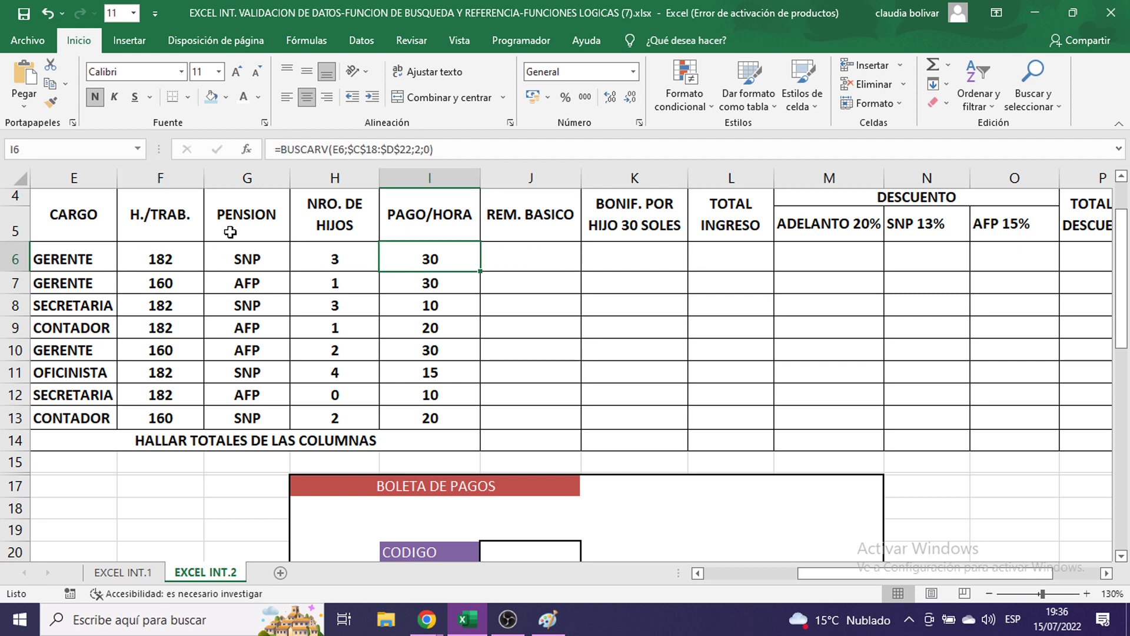
left_click(150, 270)
left_click(521, 253)
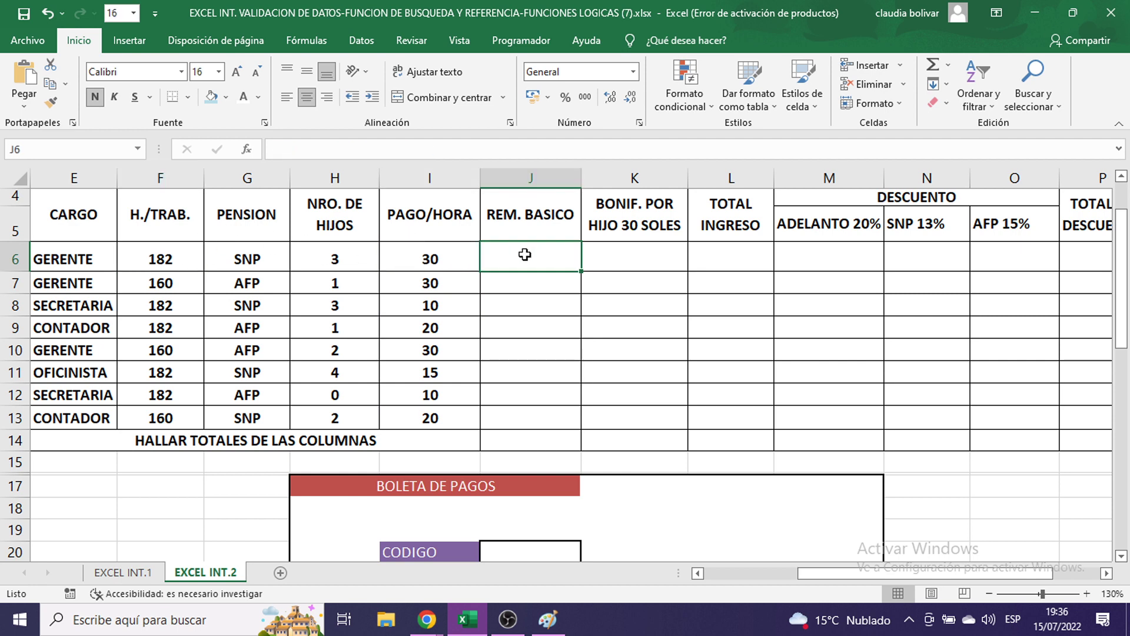
- Build =F6*I6 in J6, multiplying hours worked by the hourly pay rate
type("=")
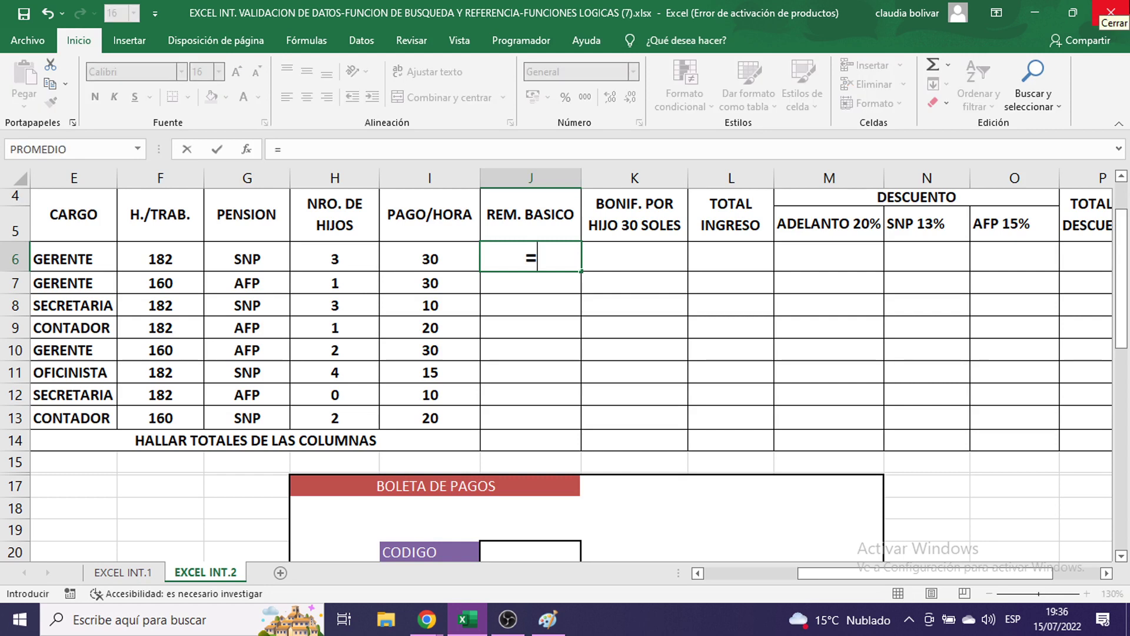
left_click(138, 255)
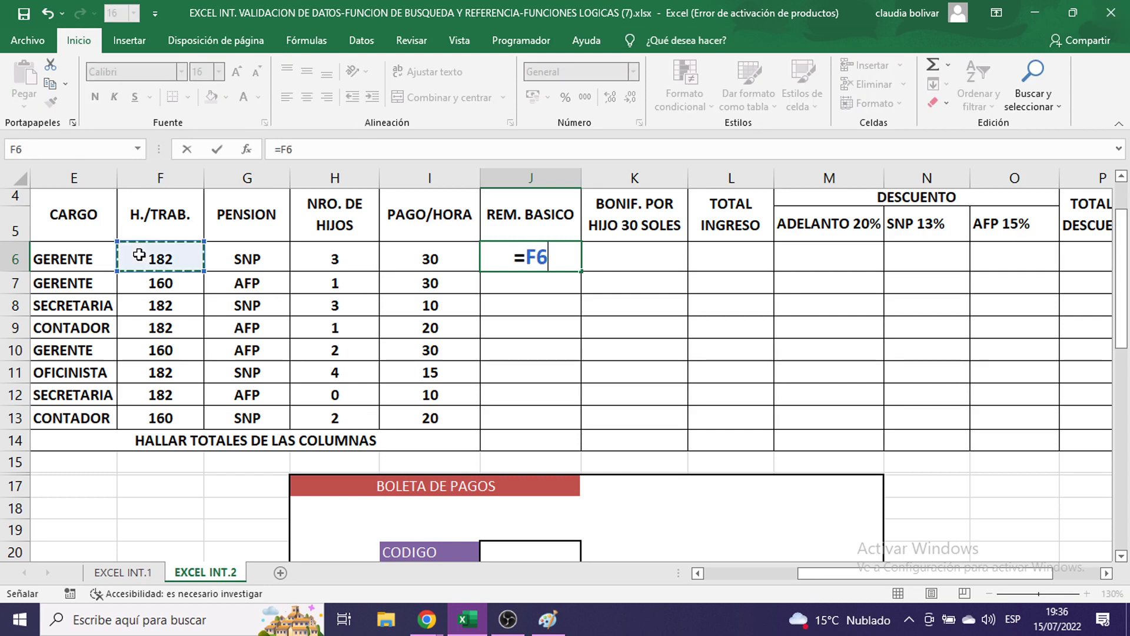
type("*")
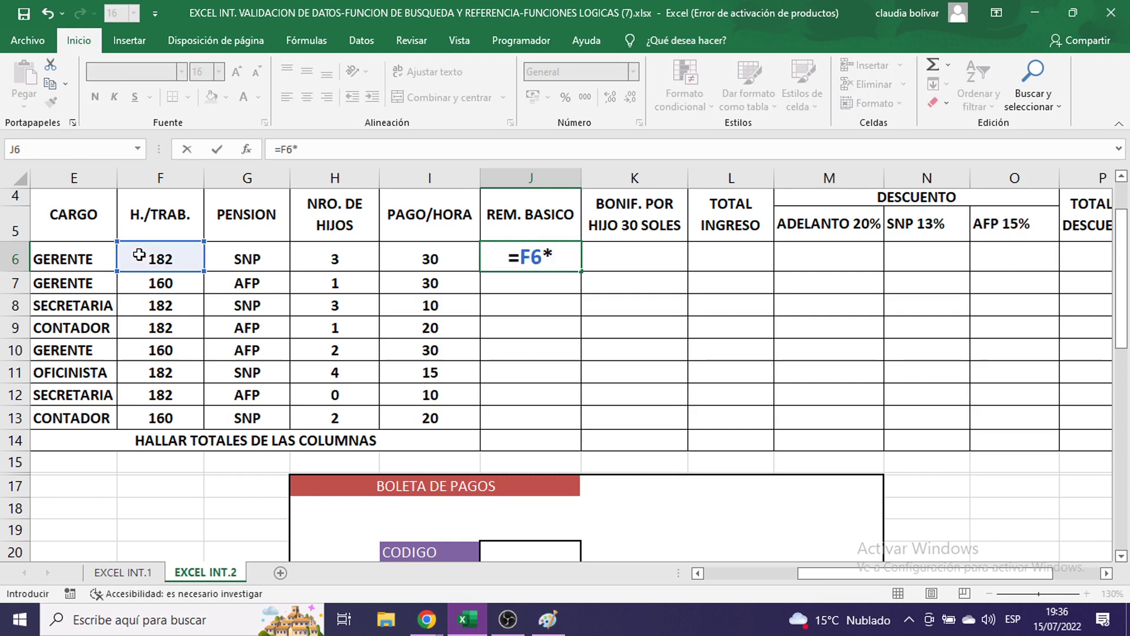
left_click(402, 259)
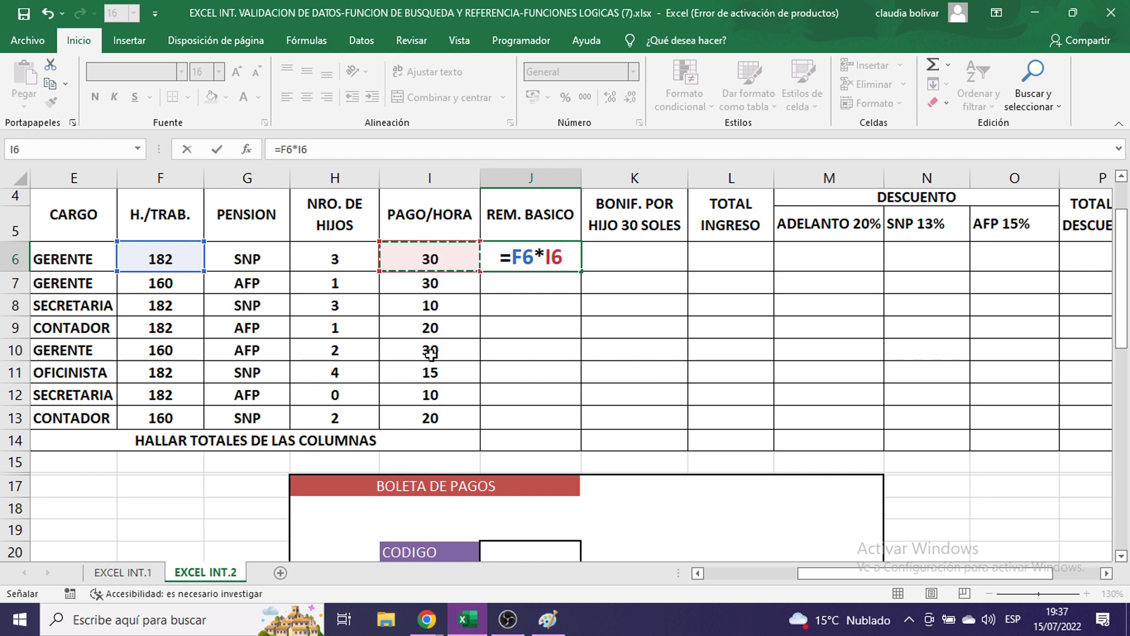
- Enter the basic pay formula =F6*I6 in J6 and fill it down to J13
key("Return")
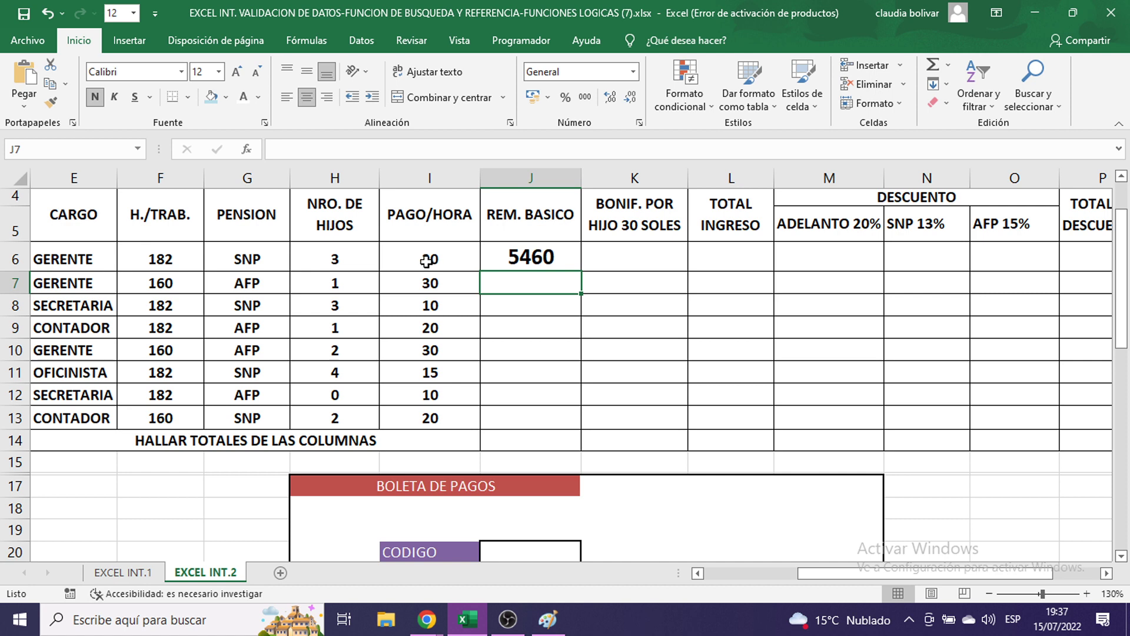
double_click(534, 259)
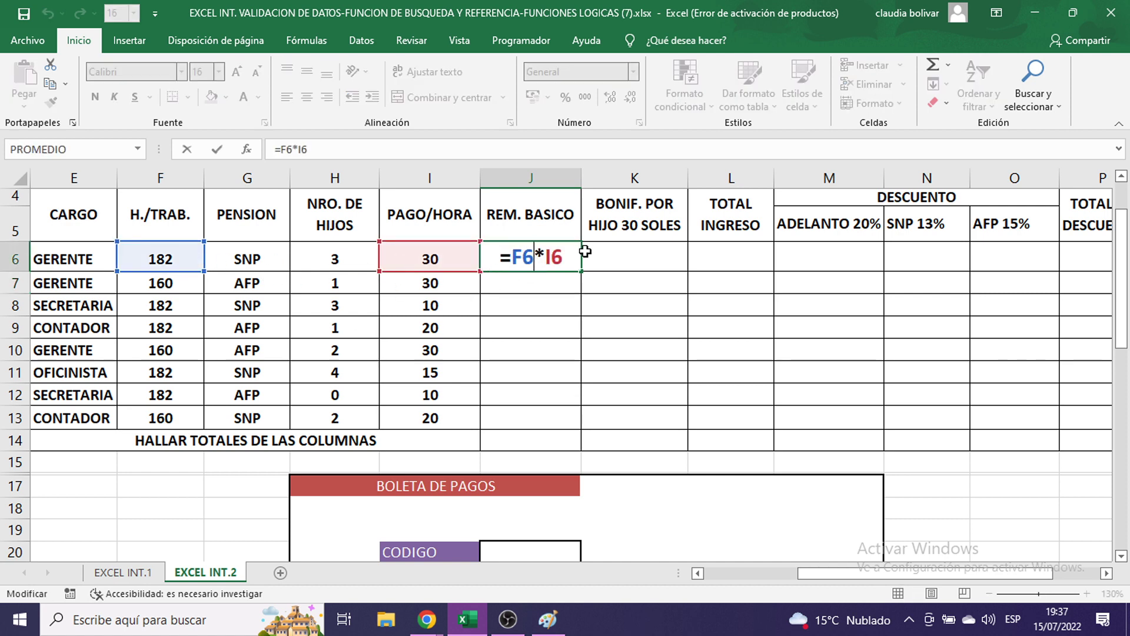
key("ctrl+Return")
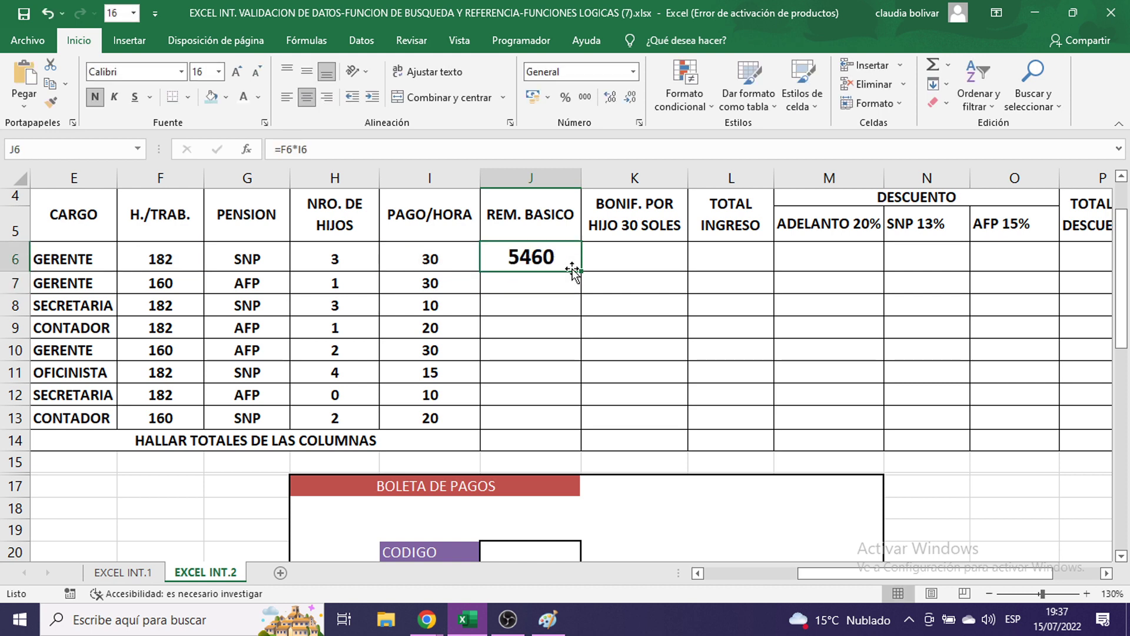
left_click_drag(580, 273, 580, 429)
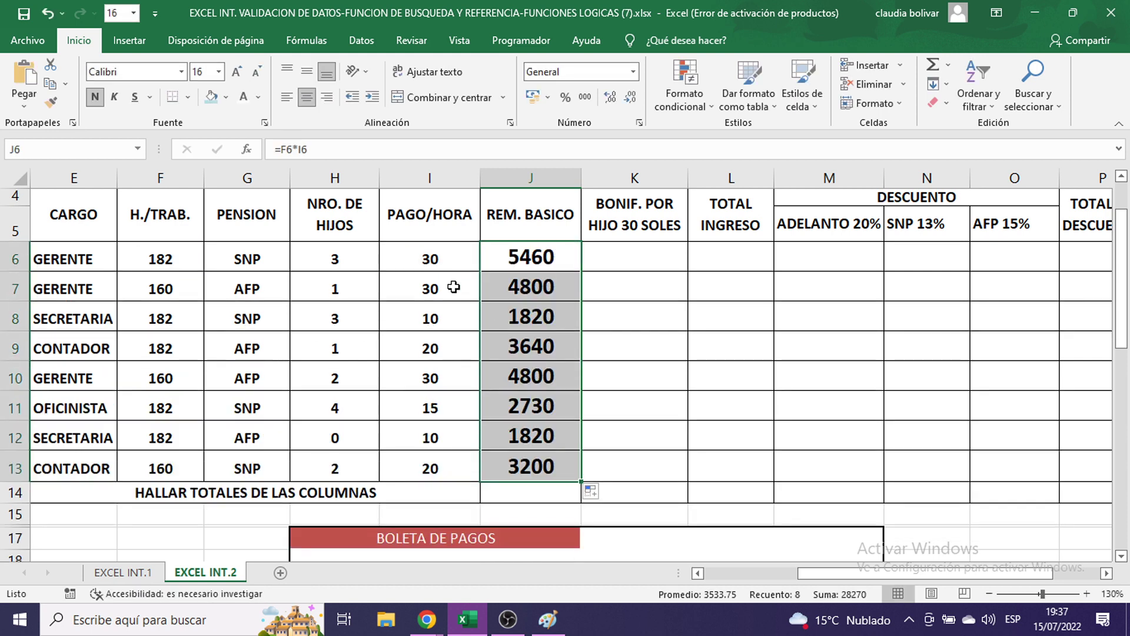
- Format I6:J13 in S/. accounting format at font size 11
left_click_drag(430, 263, 531, 458)
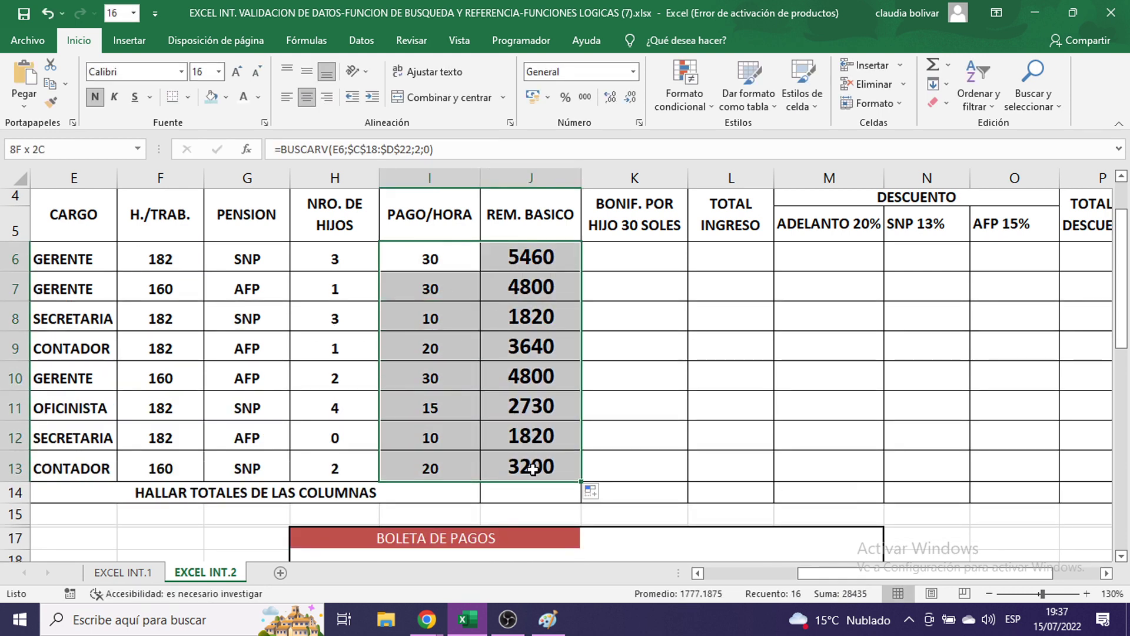
left_click(443, 257)
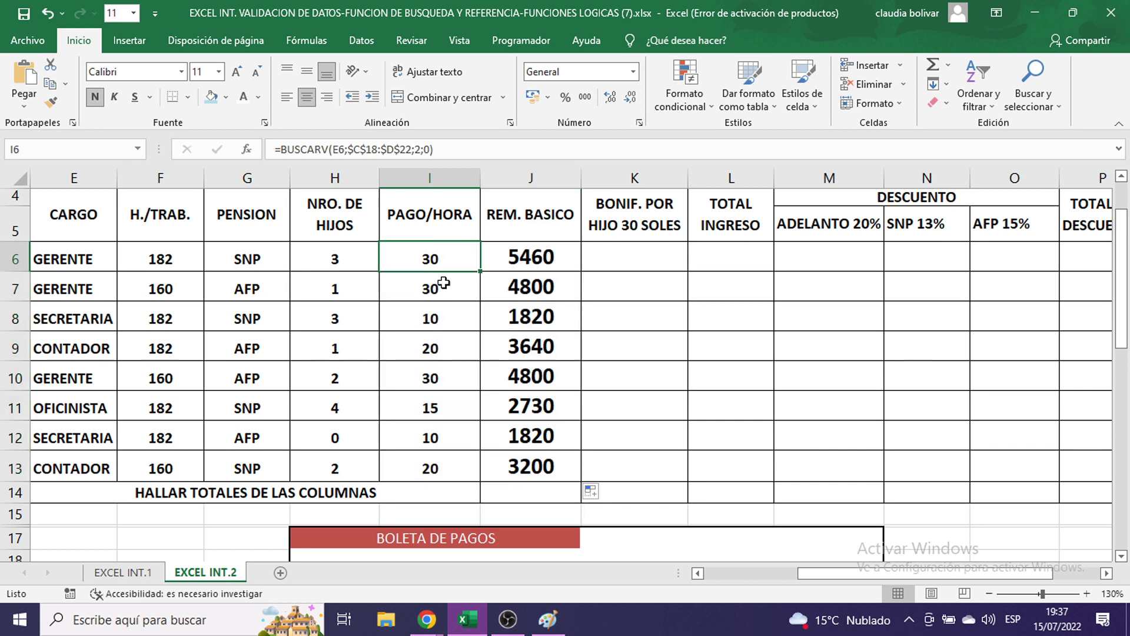
left_click_drag(444, 262, 518, 461)
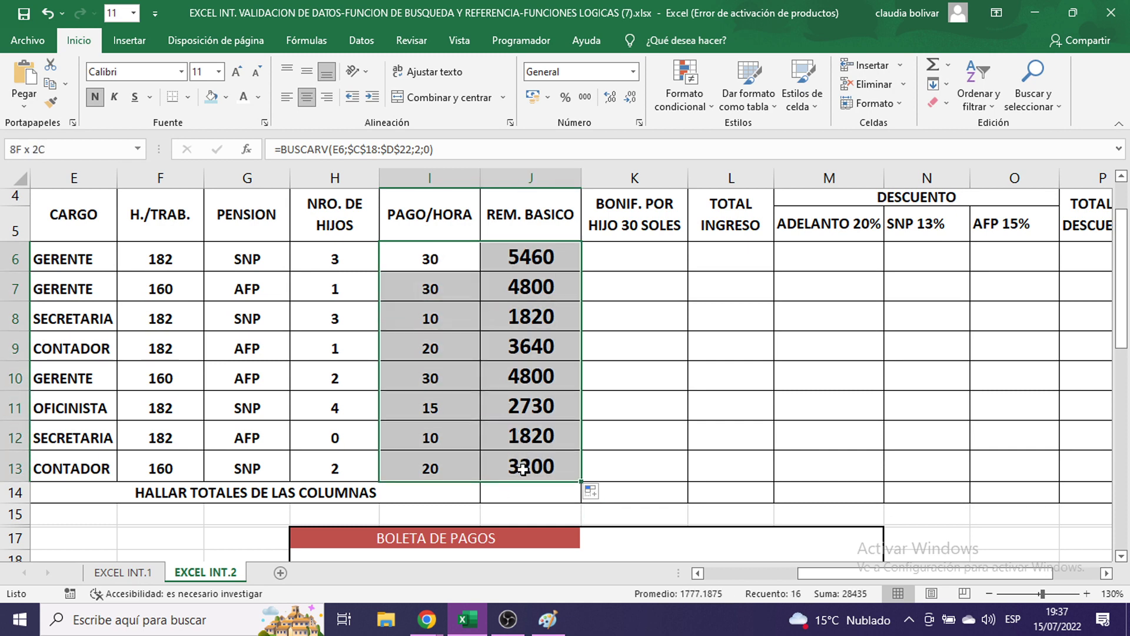
left_click(548, 99)
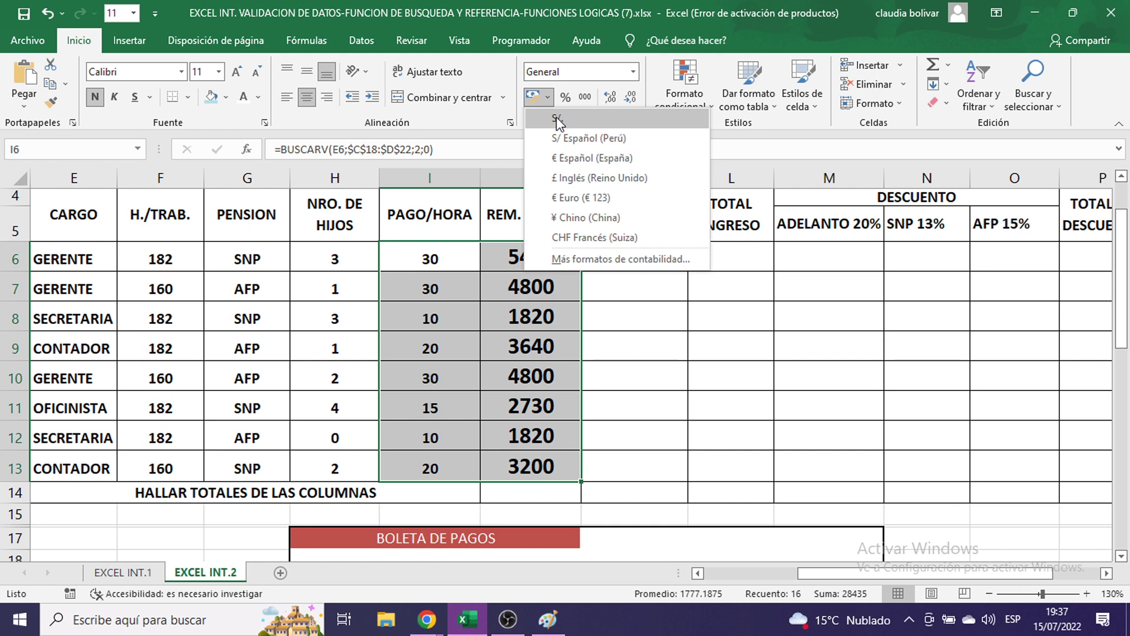
left_click(557, 119)
left_click(218, 72)
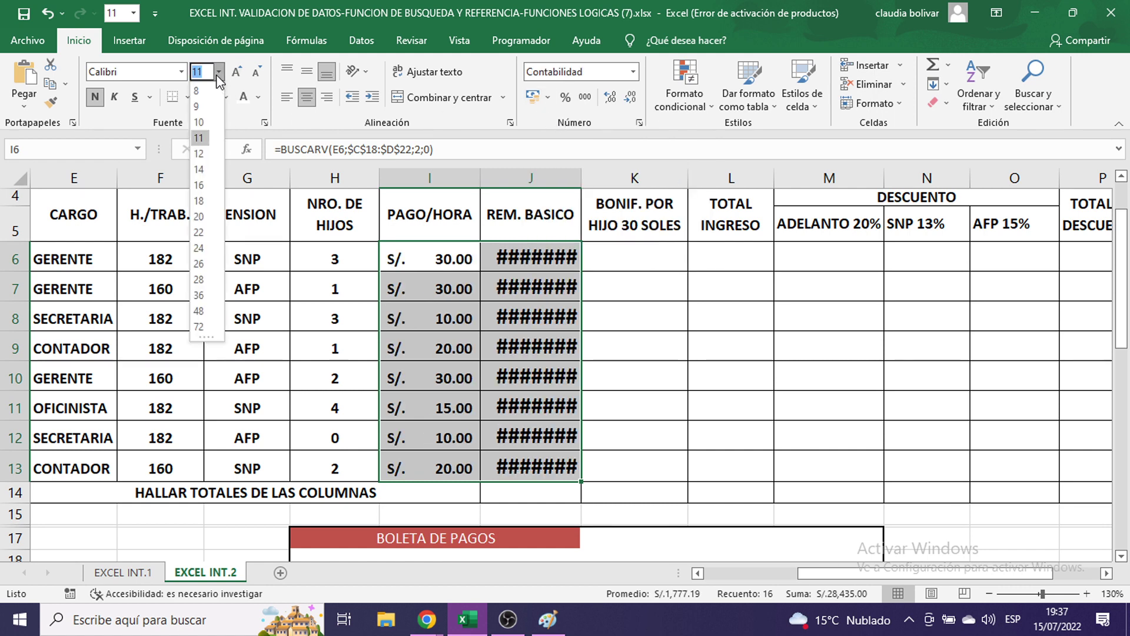
left_click(200, 139)
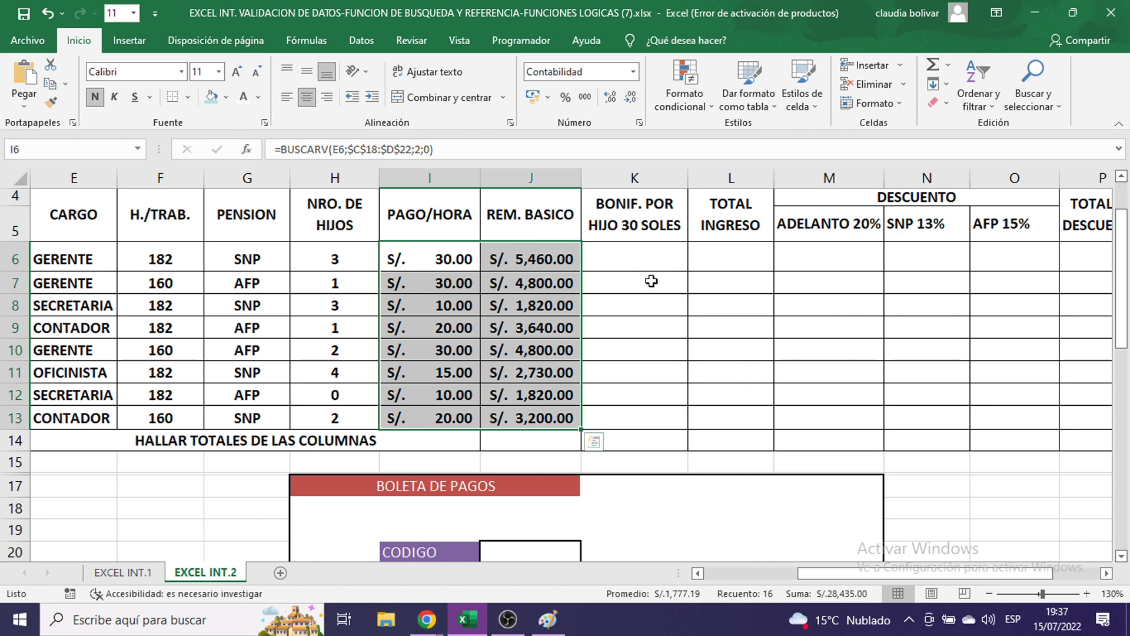
left_click(622, 259)
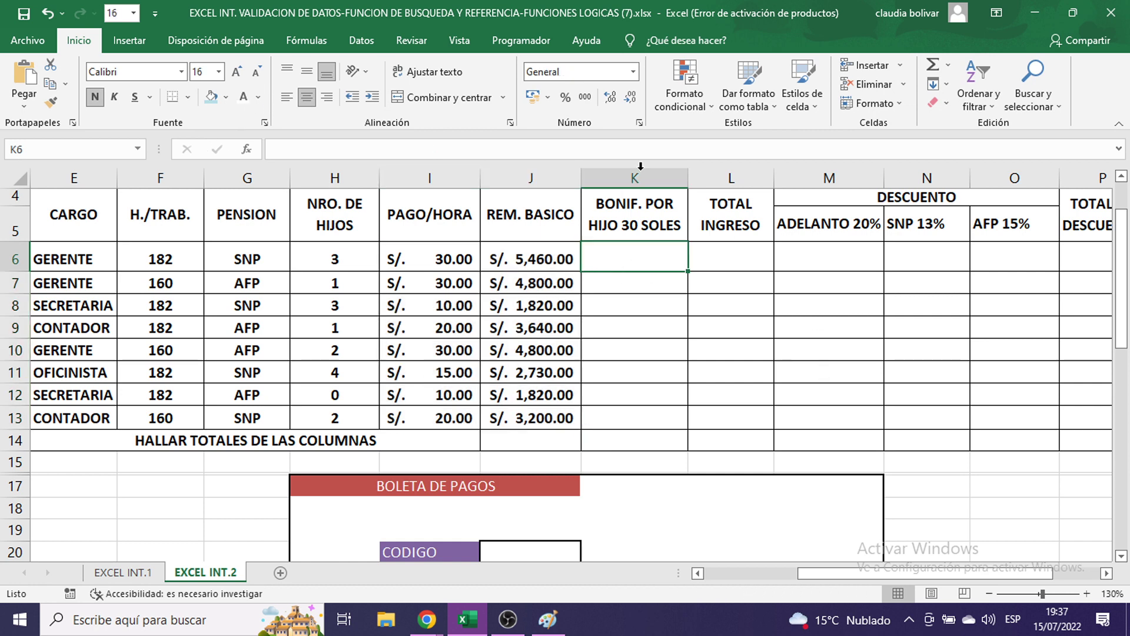
left_click(1086, 593)
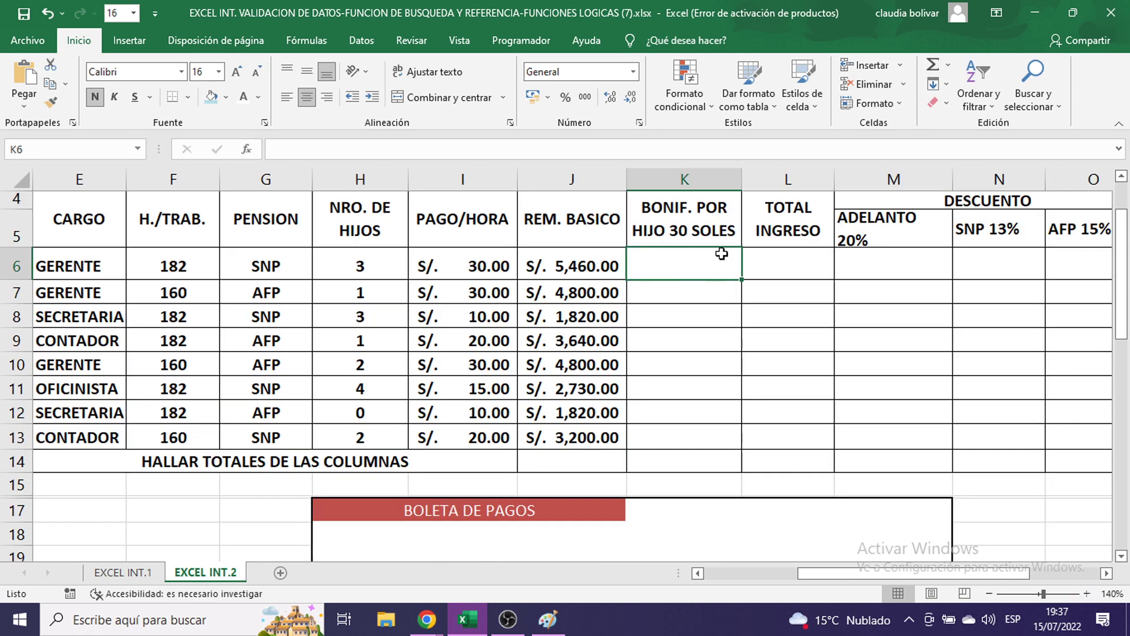
scroll(722, 254, "up", 1)
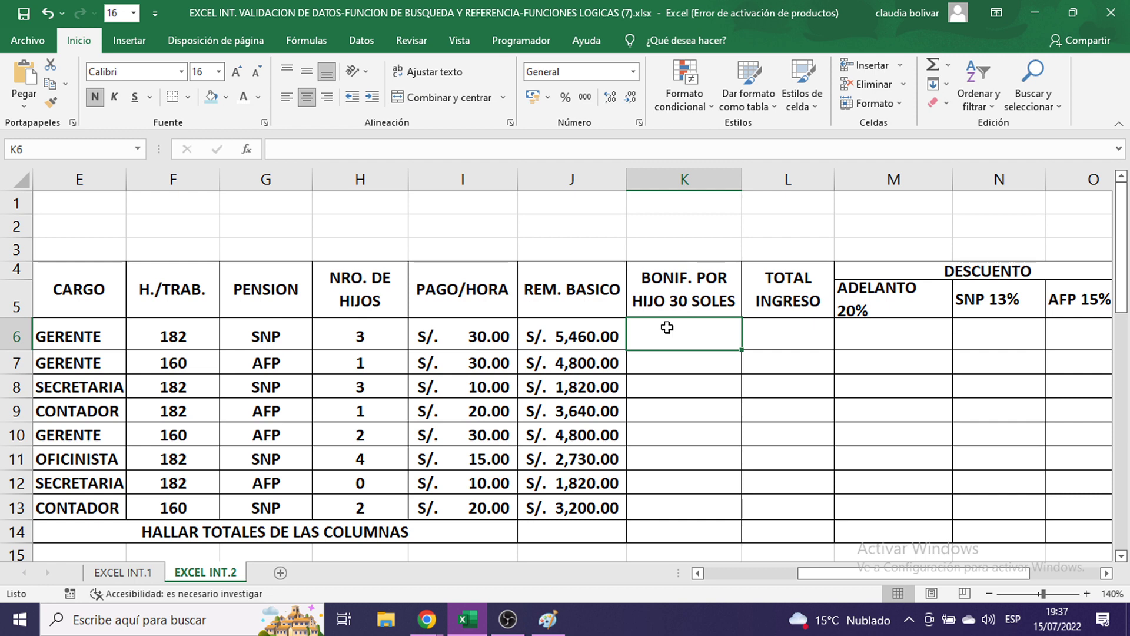
left_click_drag(349, 335, 366, 506)
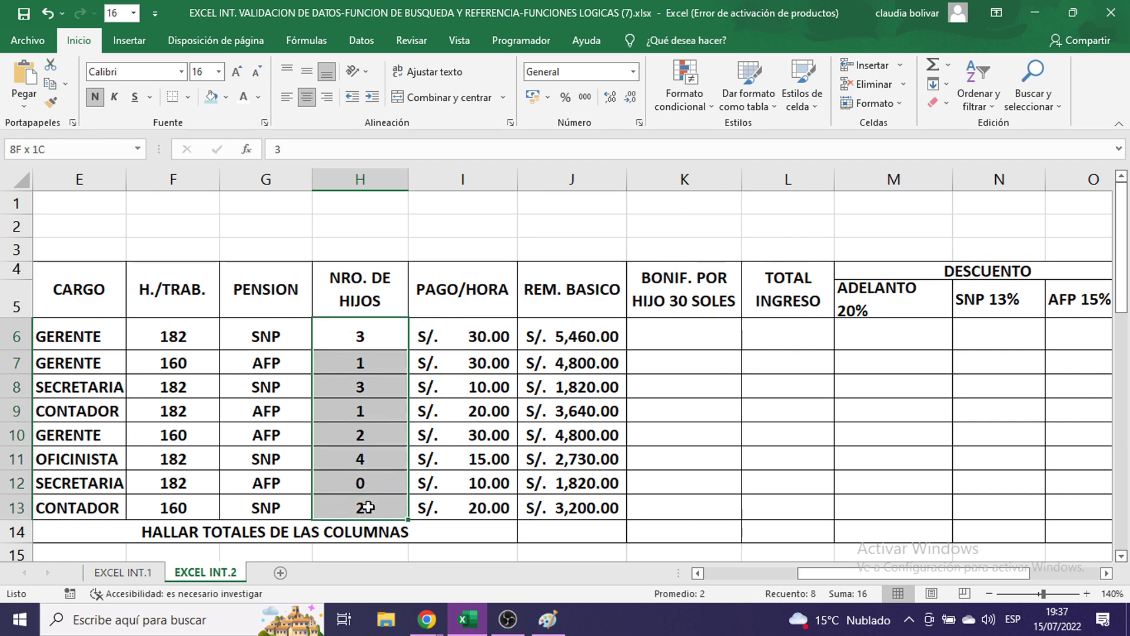
left_click(672, 332)
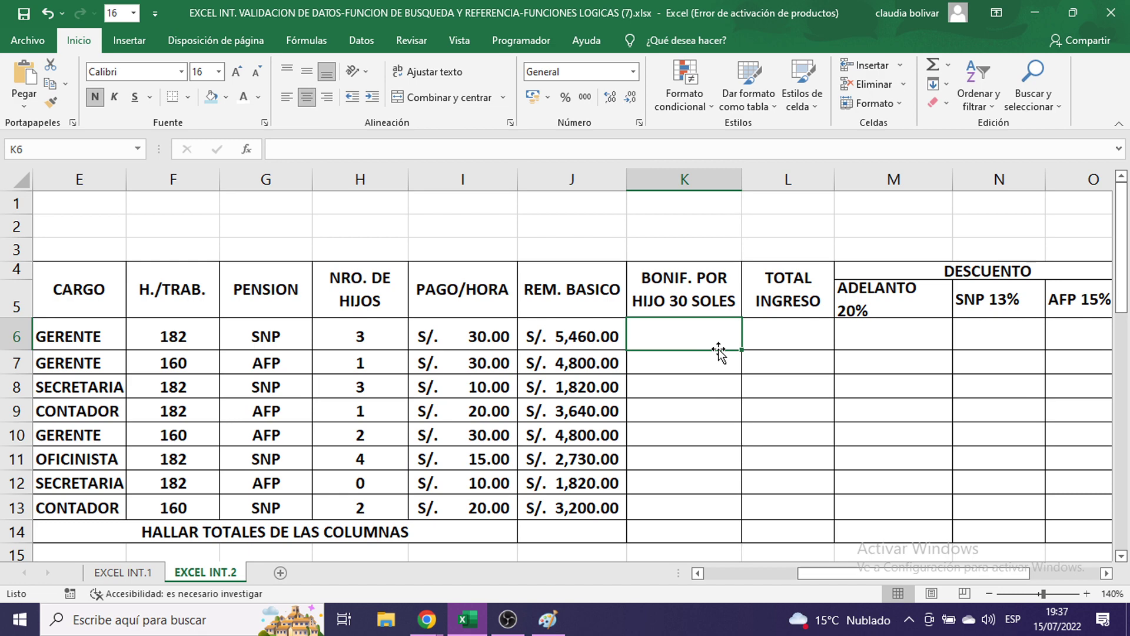
left_click_drag(892, 574, 828, 577)
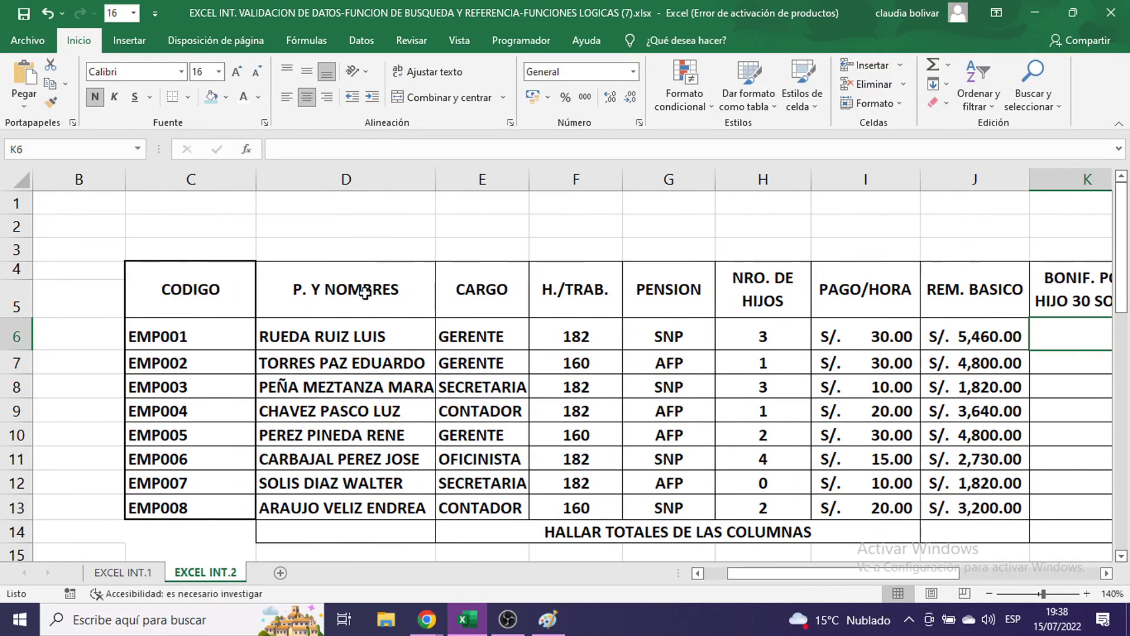
left_click_drag(335, 330, 339, 483)
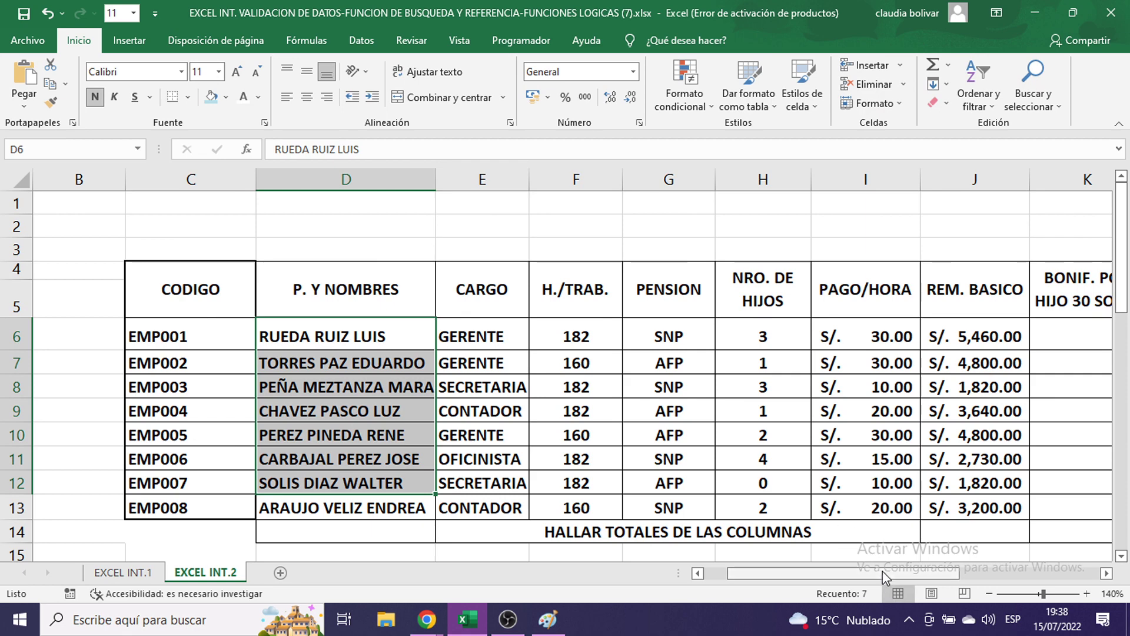
left_click_drag(880, 571, 962, 572)
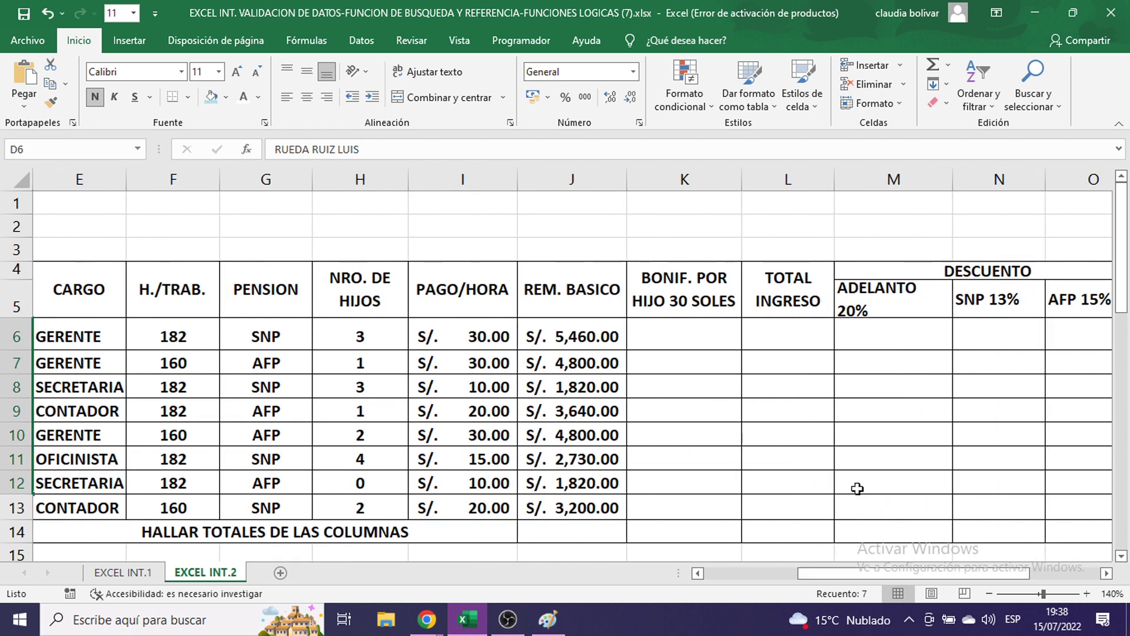
left_click(716, 337)
- Enter the child bonus formula =H6*30 in K6 and fill it down to K13
type("=")
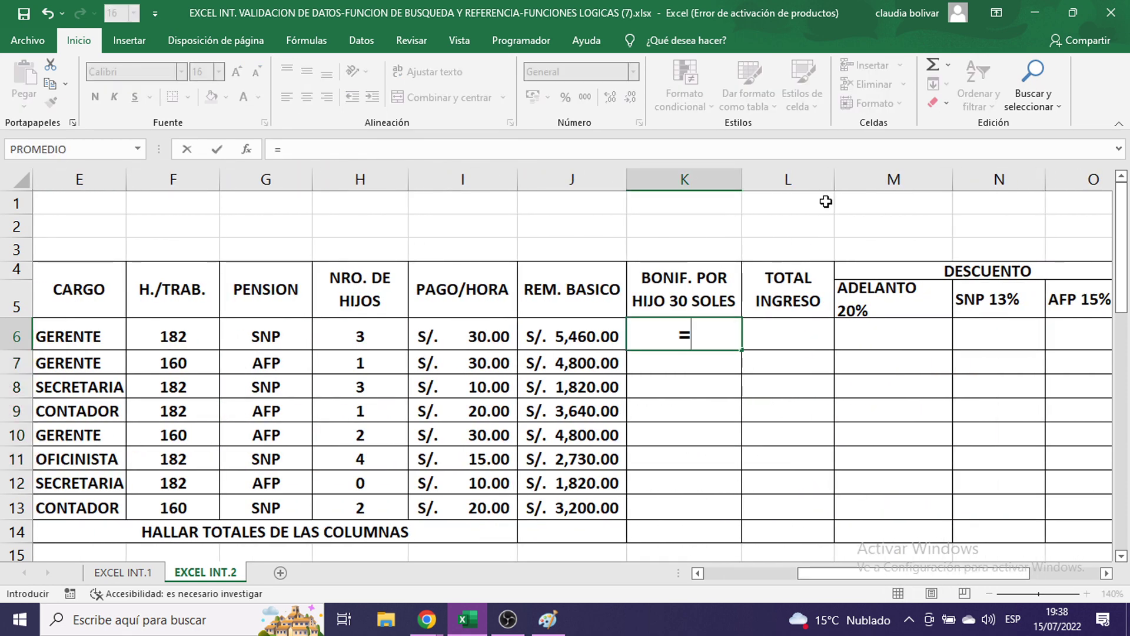
left_click(360, 336)
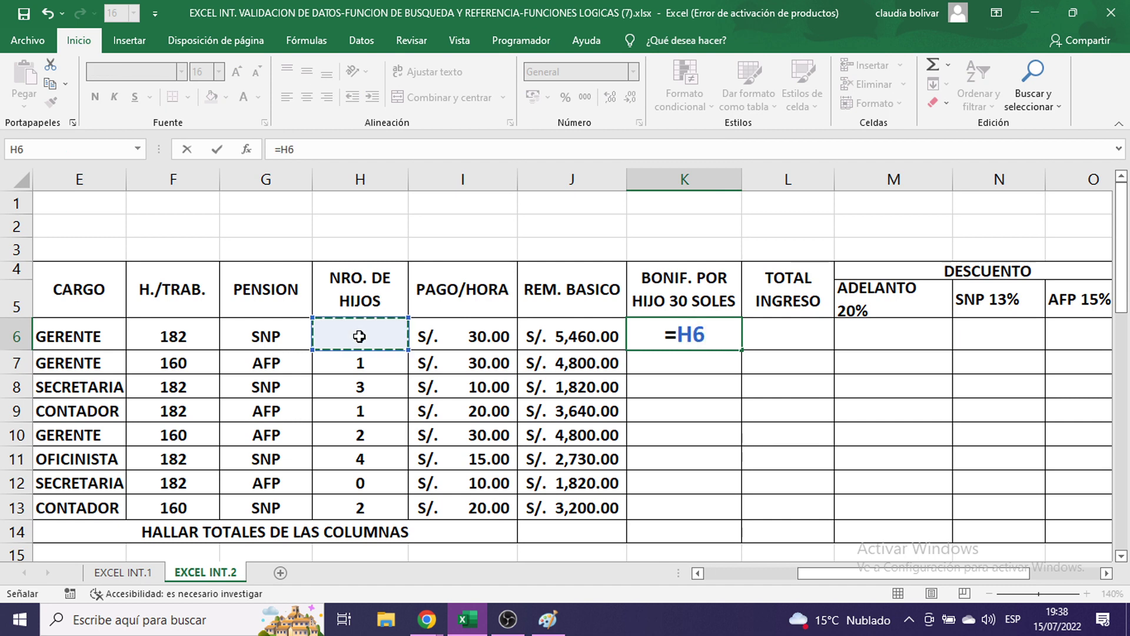
type("*")
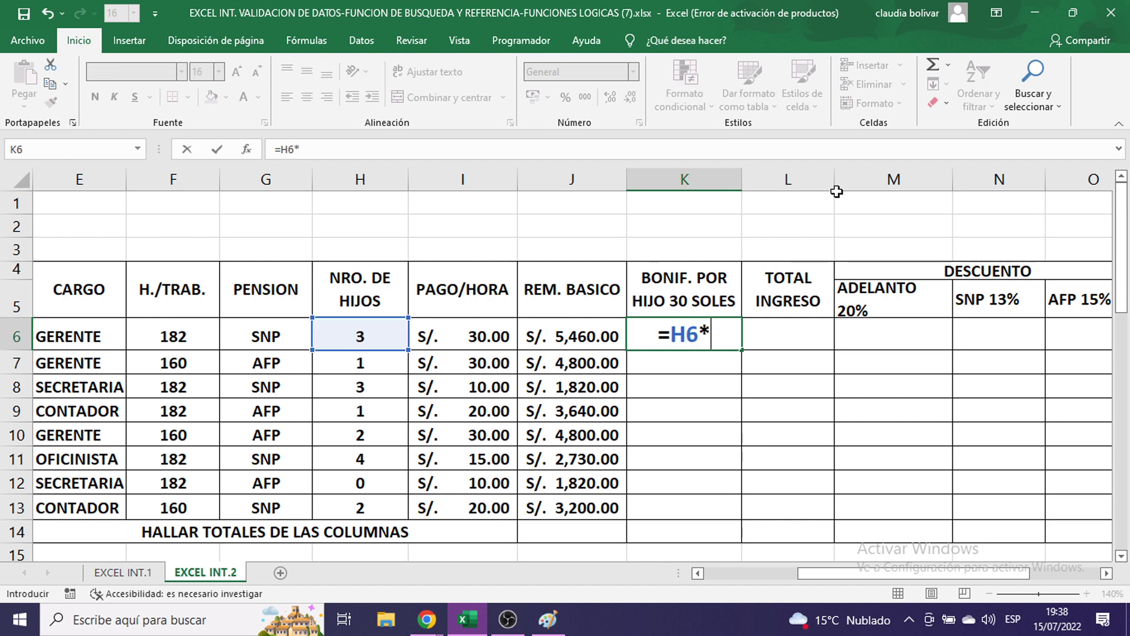
type("30")
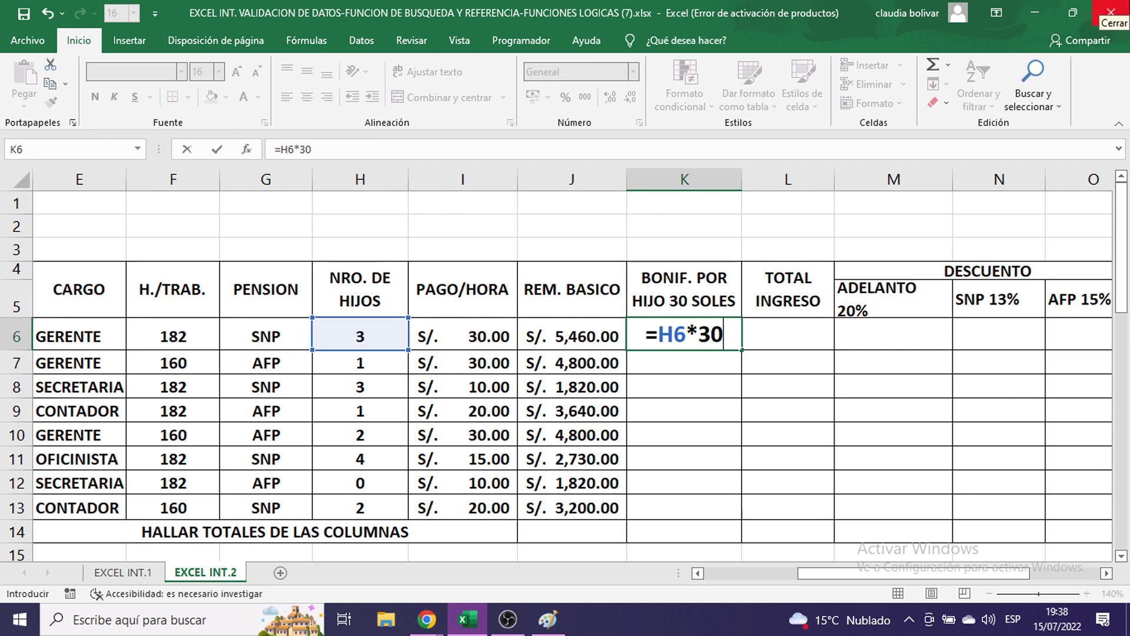
key("Return")
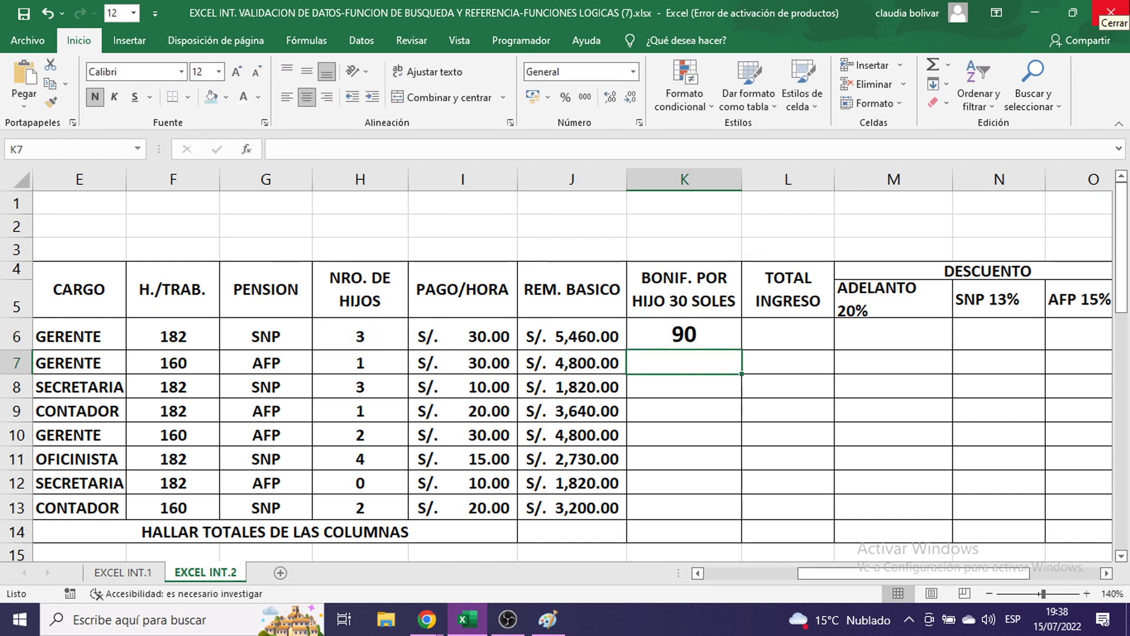
double_click(706, 341)
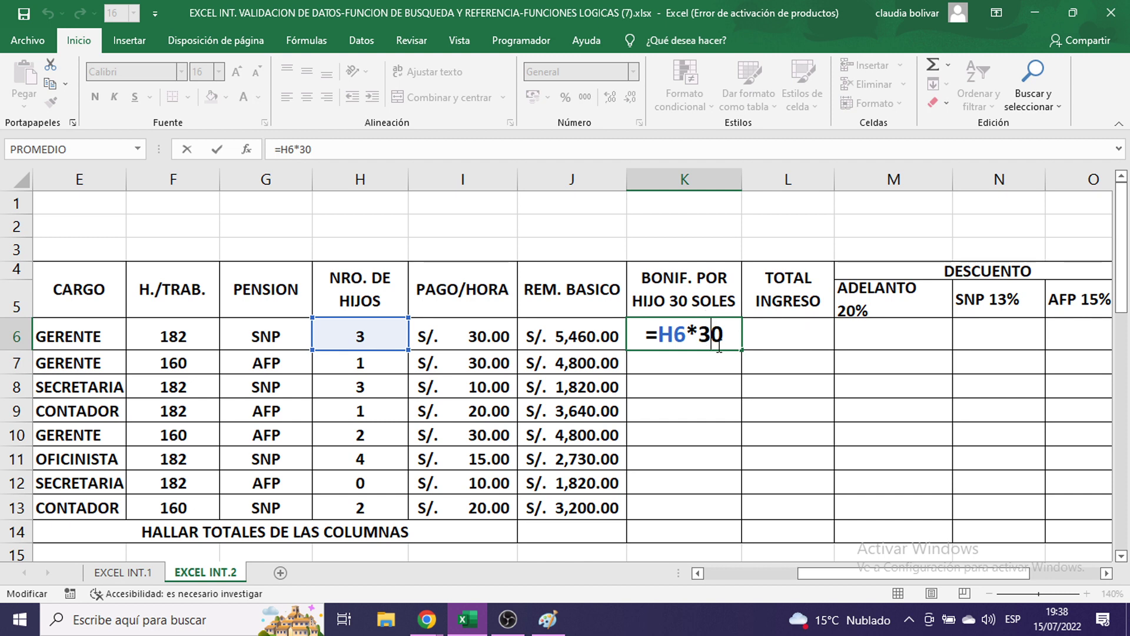
key("Escape")
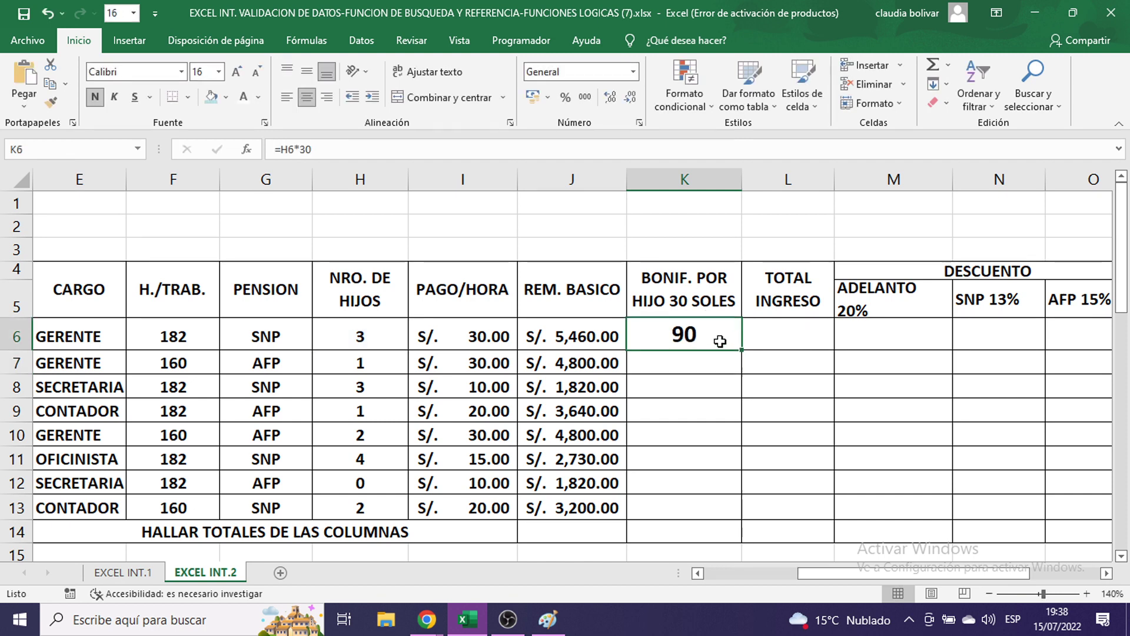
left_click_drag(739, 353, 737, 514)
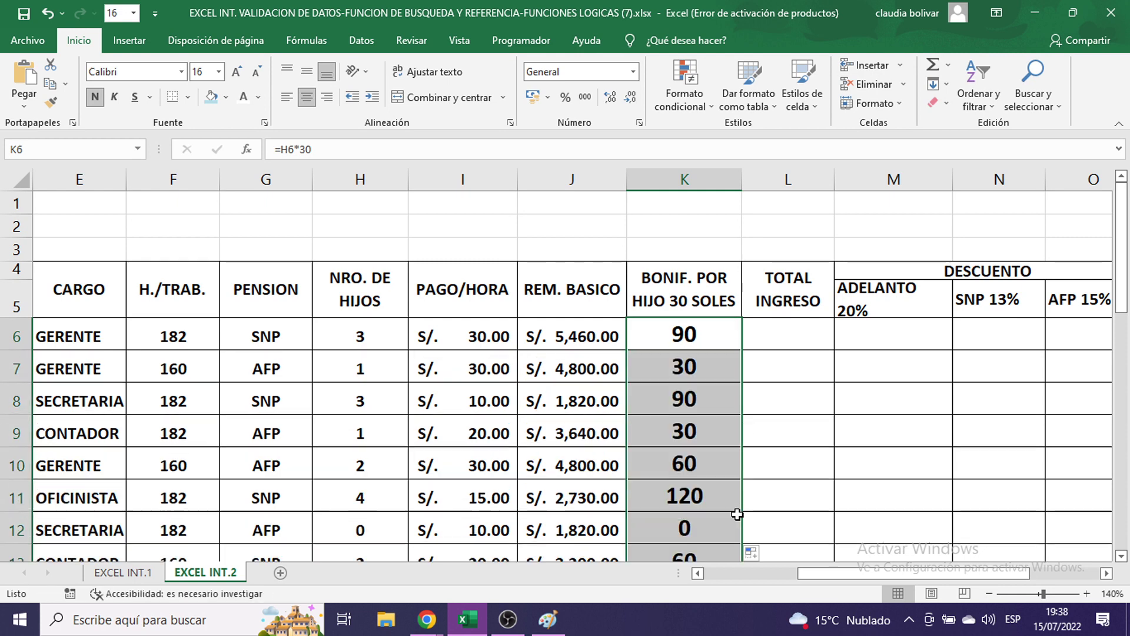
- Format the bonuses in S/. accounting at size 11 and check row 12's zero-child bonus
left_click(548, 97)
left_click(580, 115)
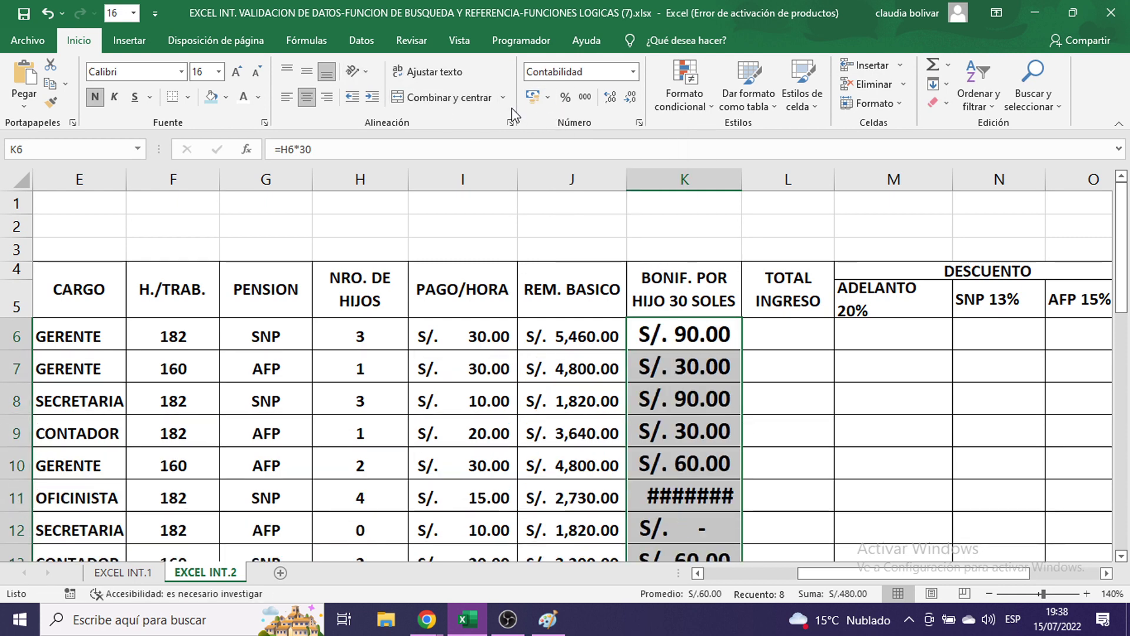
left_click(218, 71)
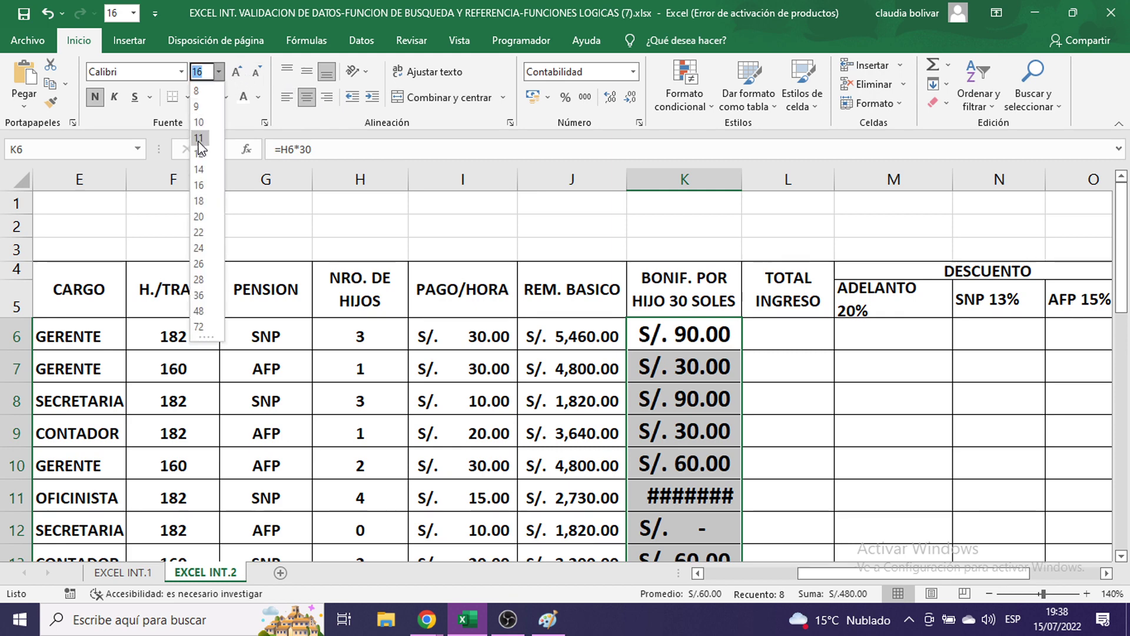
left_click(199, 139)
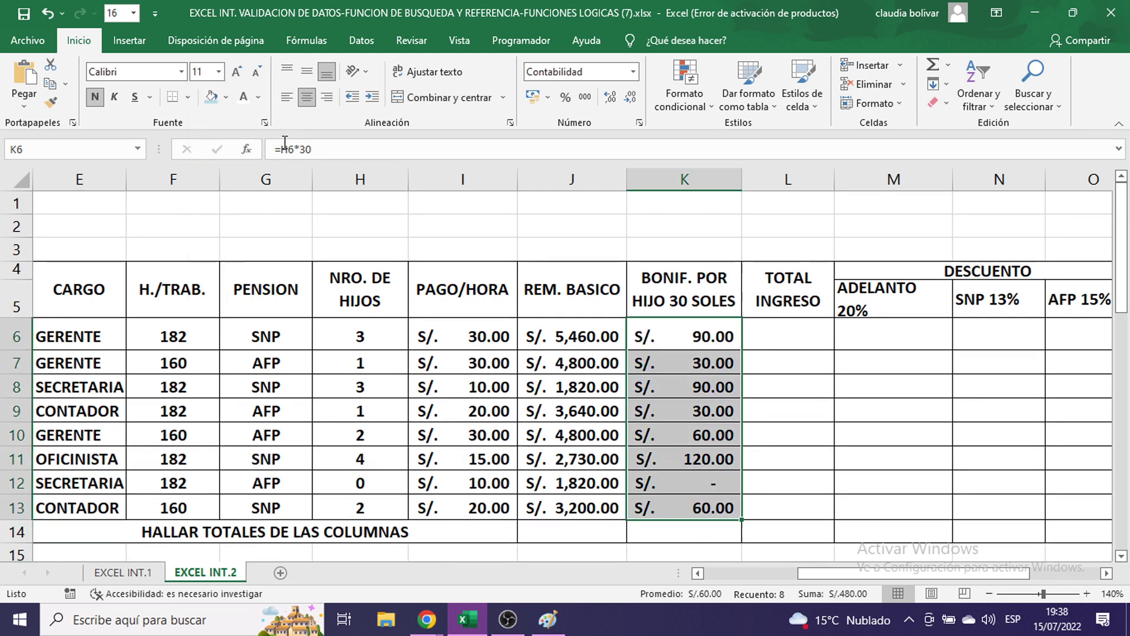
left_click(704, 486)
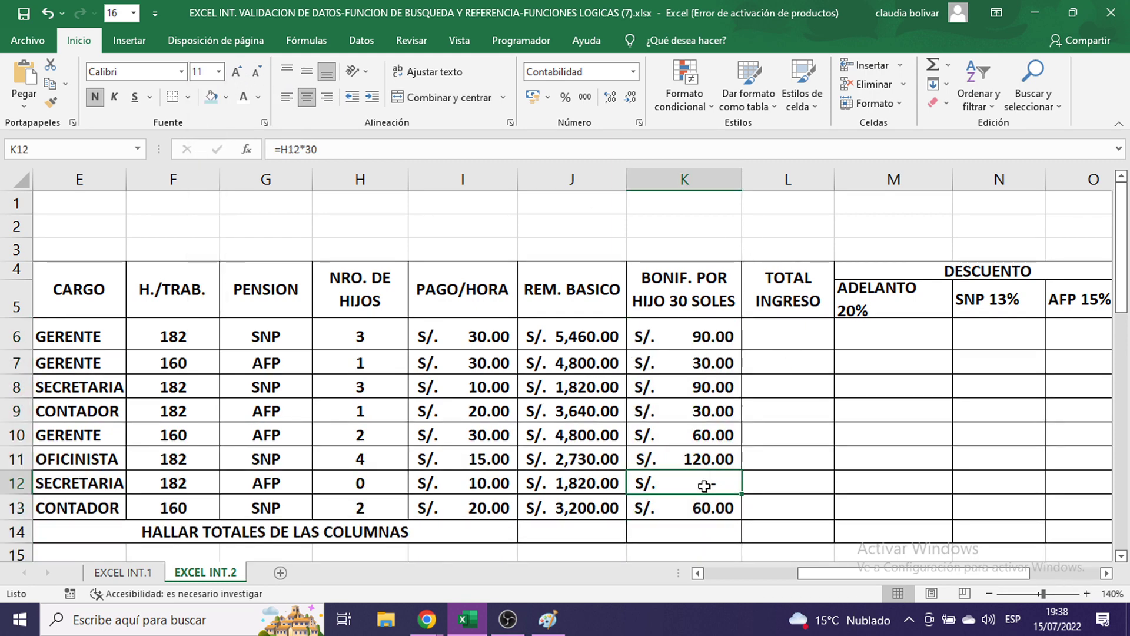
left_click(358, 483)
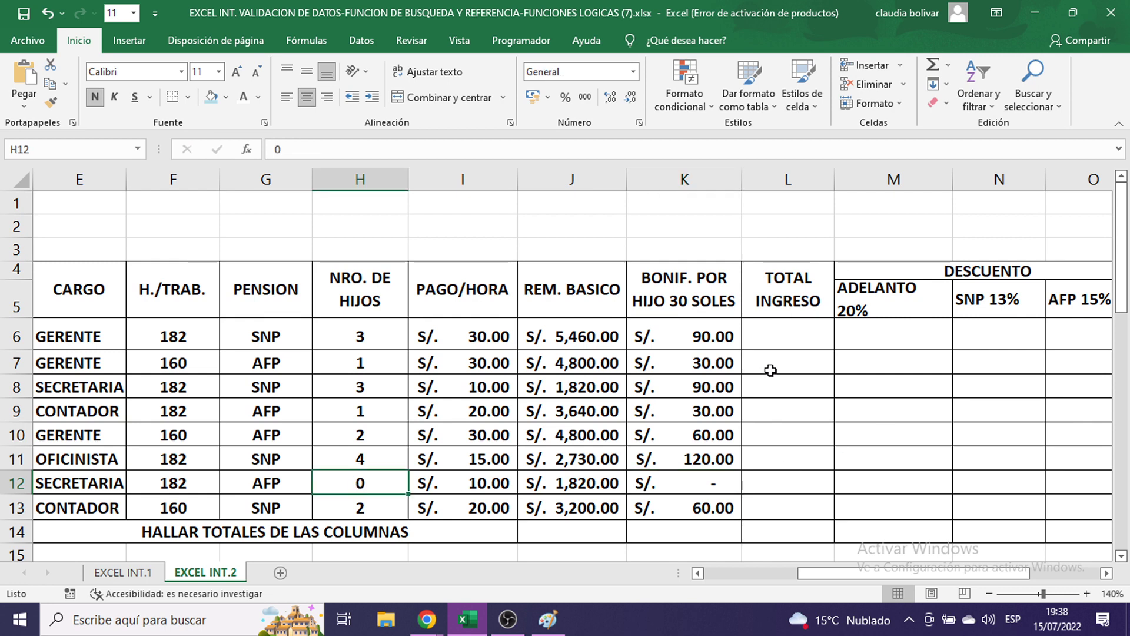
left_click(778, 329)
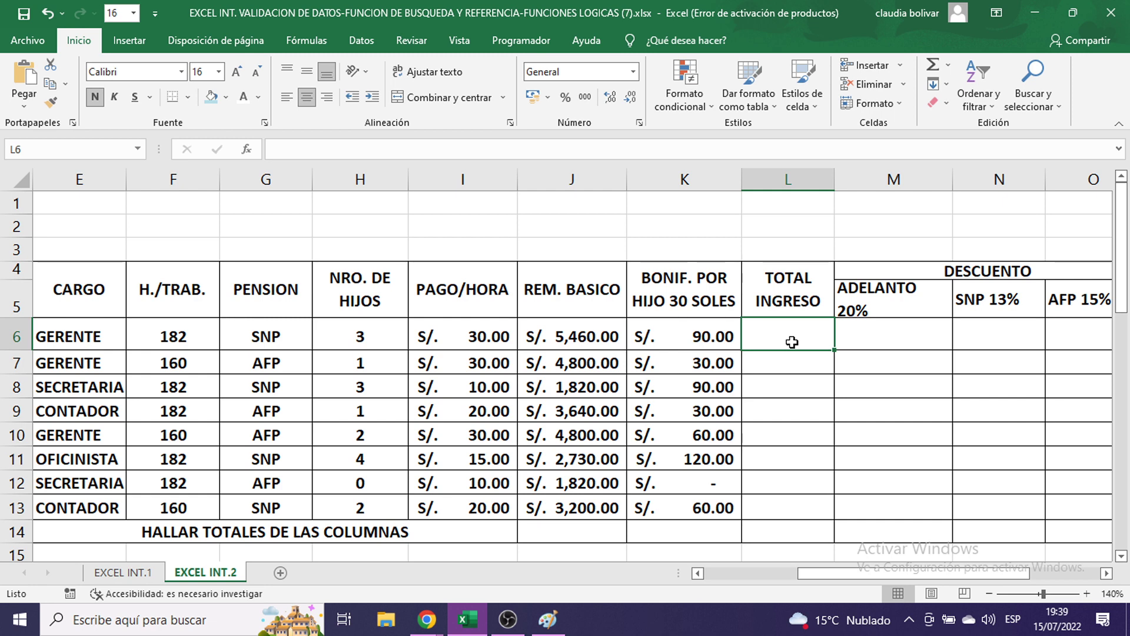
- Sum row 6's basic pay and child bonus into L6 with AutoSum's Suma
left_click(549, 336)
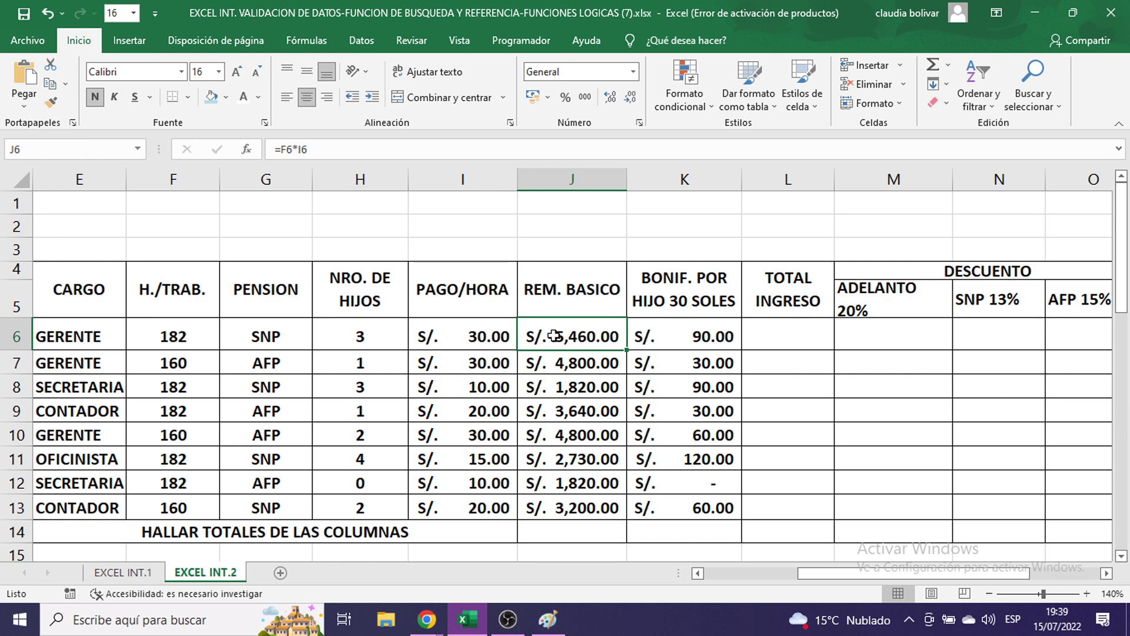
left_click_drag(589, 336, 765, 336)
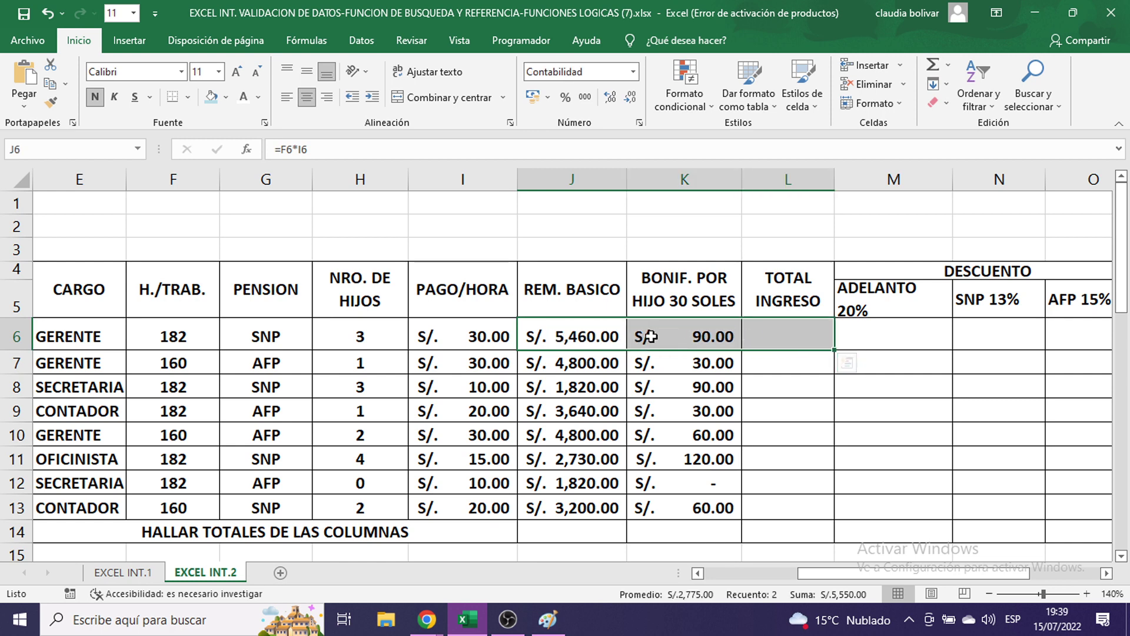
left_click_drag(547, 334, 754, 333)
left_click(949, 66)
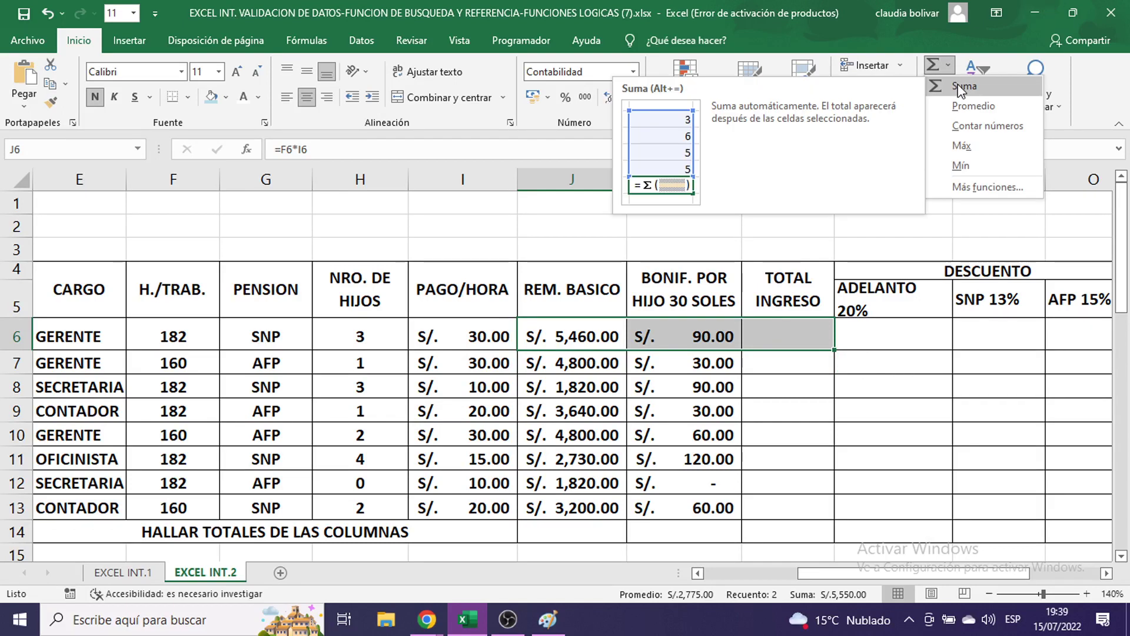
left_click(963, 86)
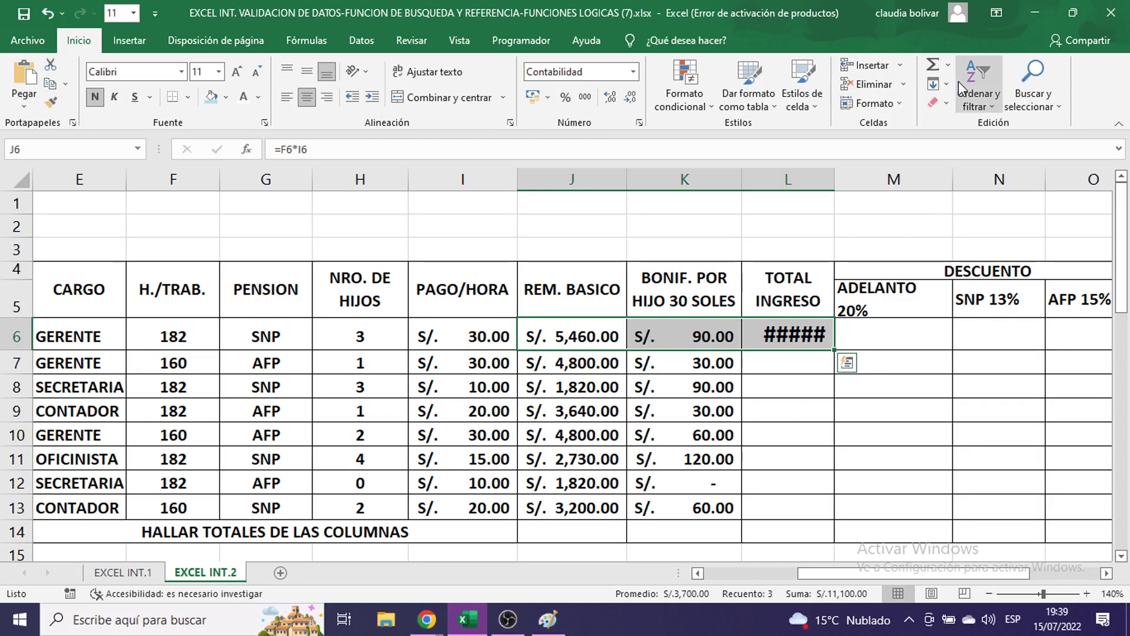
left_click(549, 619)
- Paste the spreadsheet screenshot into Paint and position it, then return to Excel
key("ctrl+v")
mouse_move(716, 411)
left_mouse_down()
mouse_move(452, 227)
mouse_move(307, 260)
mouse_move(441, 472)
mouse_move(345, 448)
mouse_move(317, 254)
left_mouse_up()
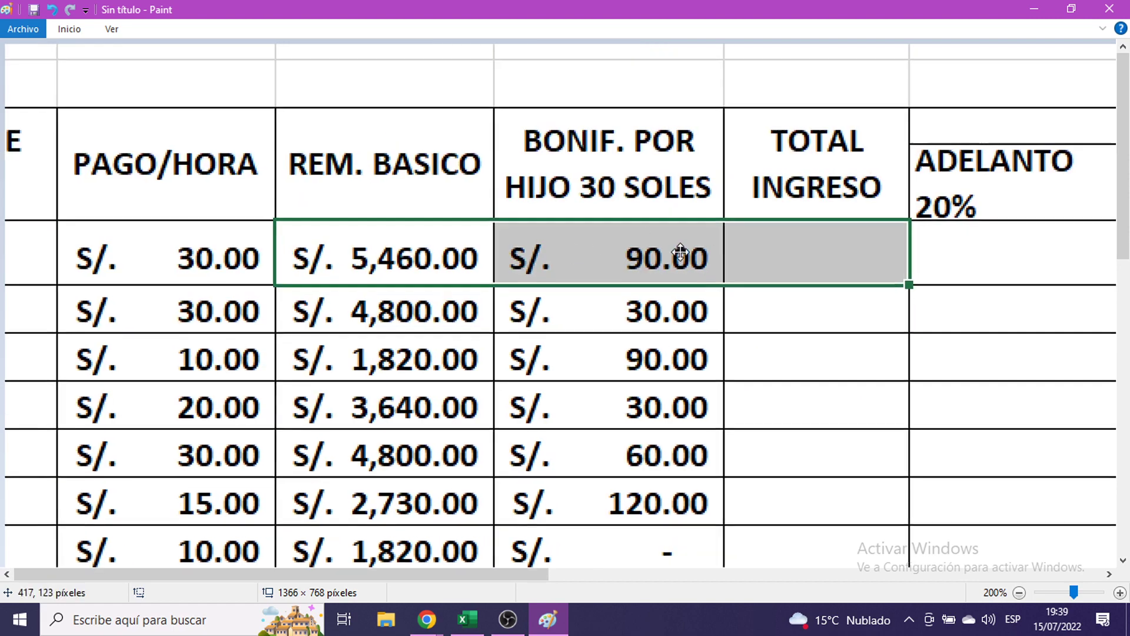
mouse_move(676, 247)
left_mouse_down()
mouse_move(623, 282)
mouse_move(889, 182)
mouse_move(753, 270)
mouse_move(714, 260)
mouse_move(739, 189)
left_mouse_up()
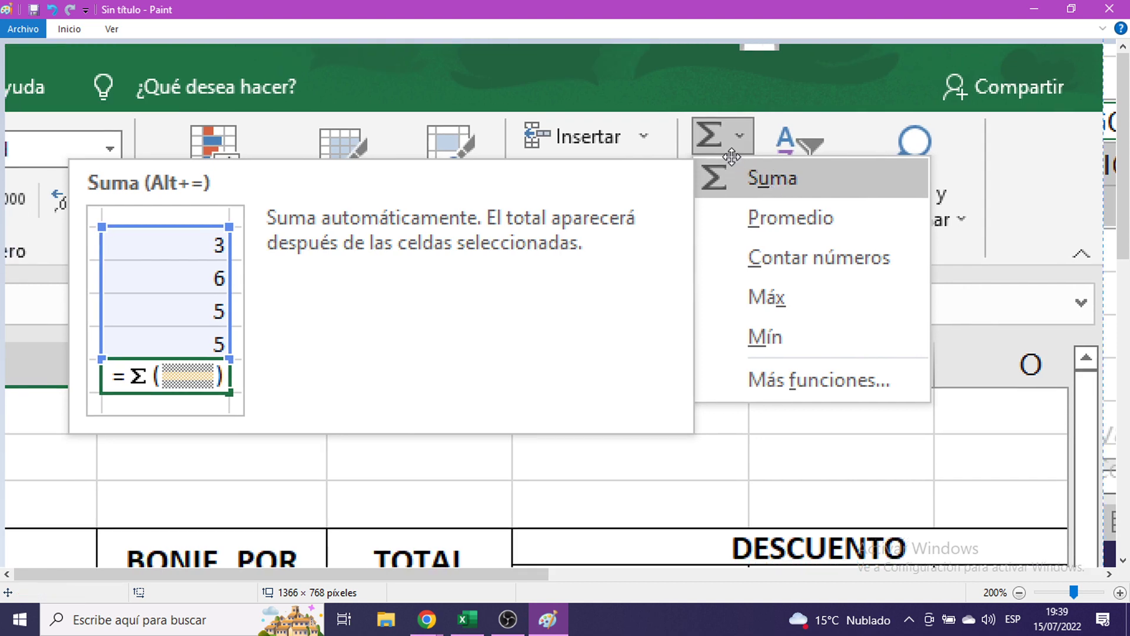
left_click(1034, 9)
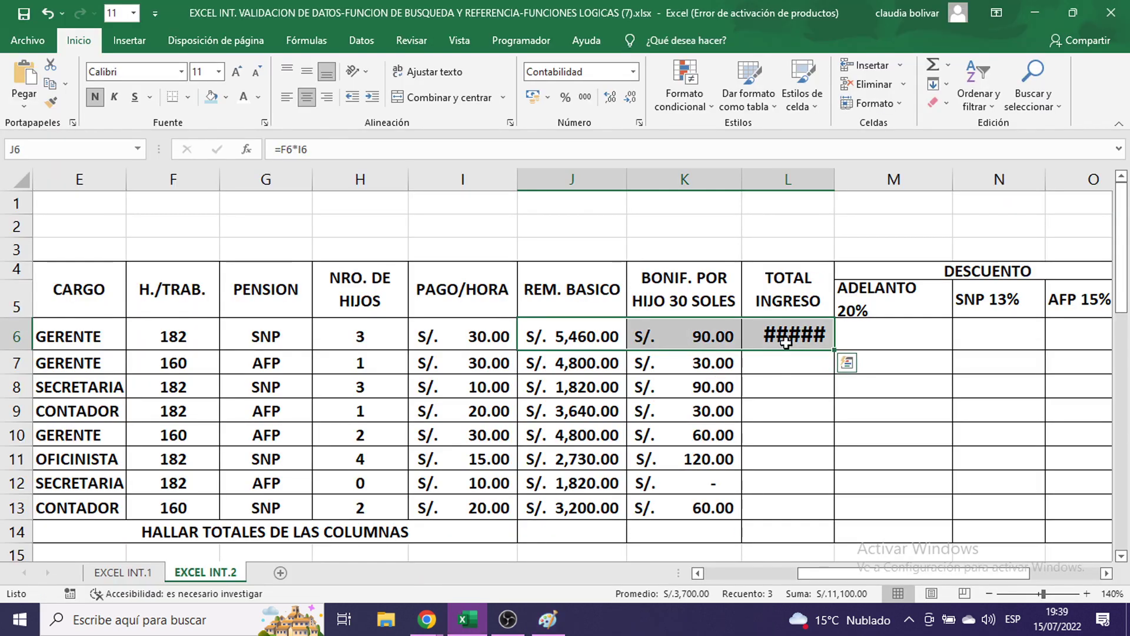
- Fill the L6 total down to L13 at font size 11 and narrow column L
left_click(824, 346)
double_click(827, 347)
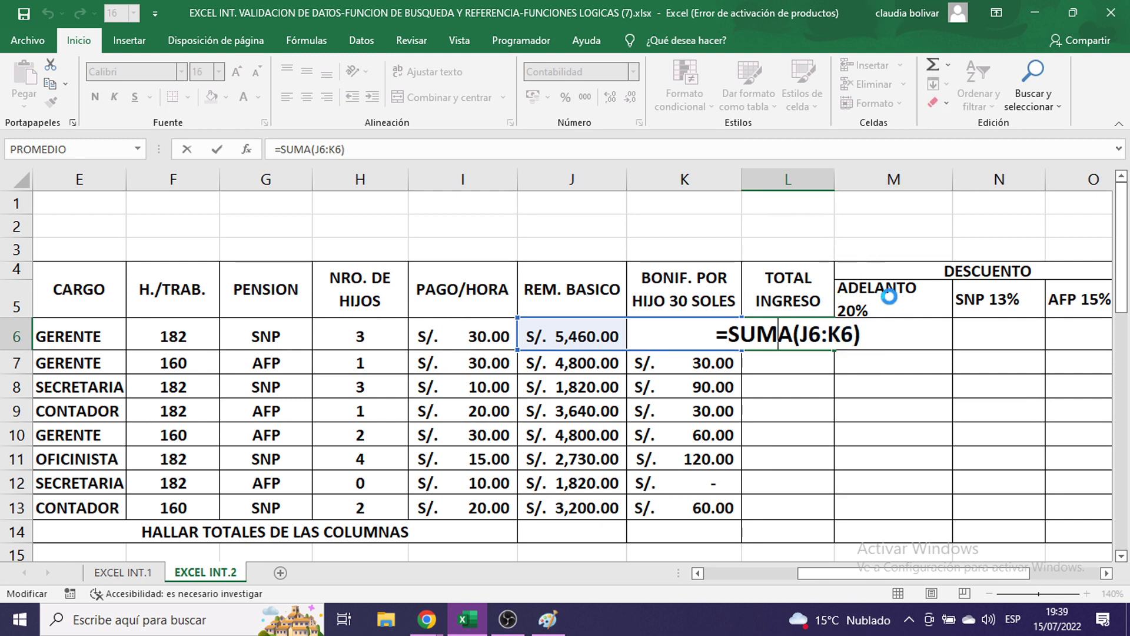
key("ctrl+Return")
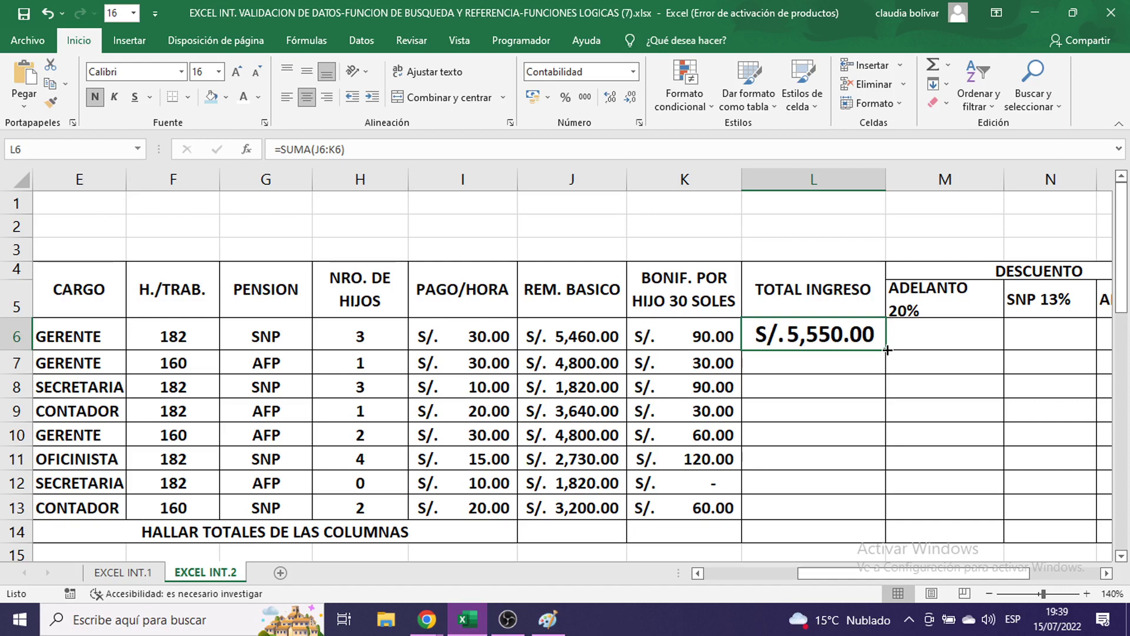
left_click_drag(887, 349, 883, 512)
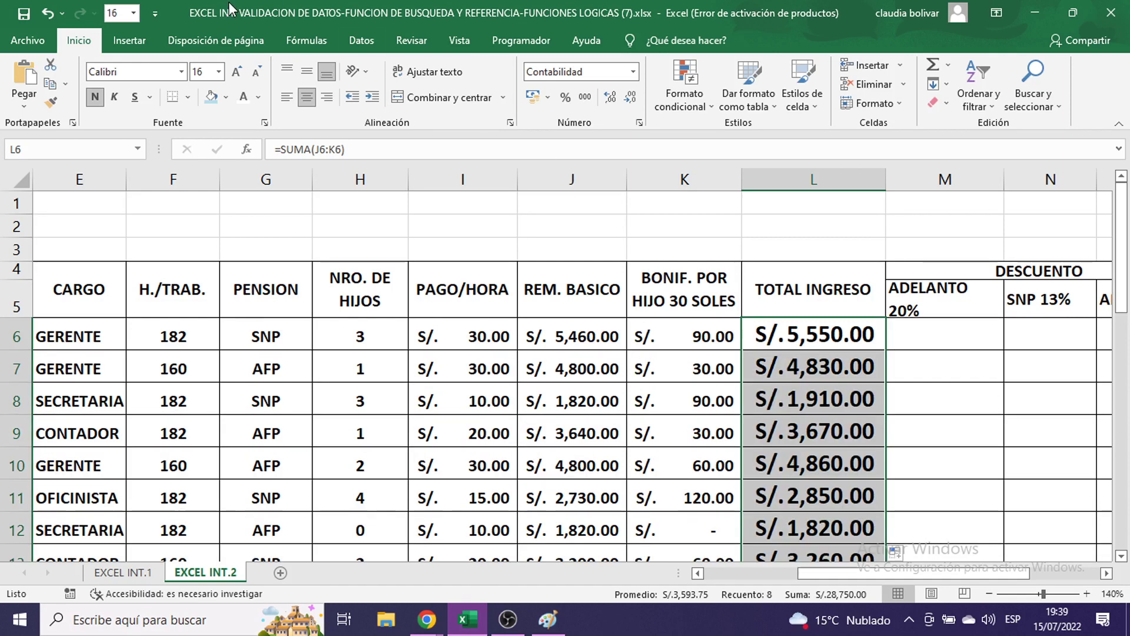
left_click(219, 71)
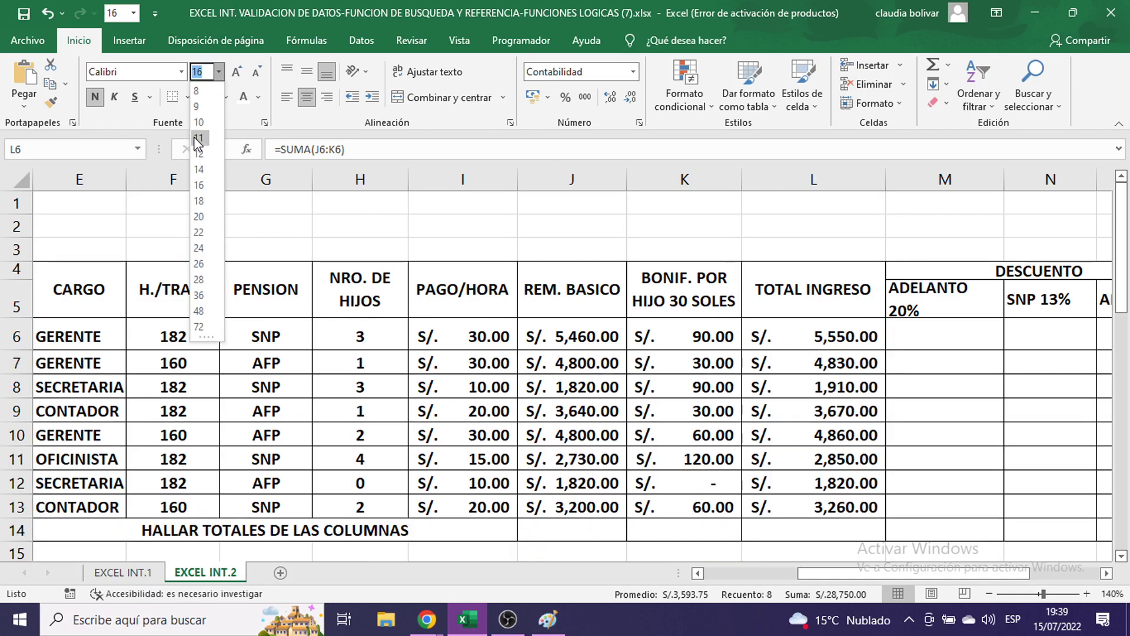
left_click(199, 138)
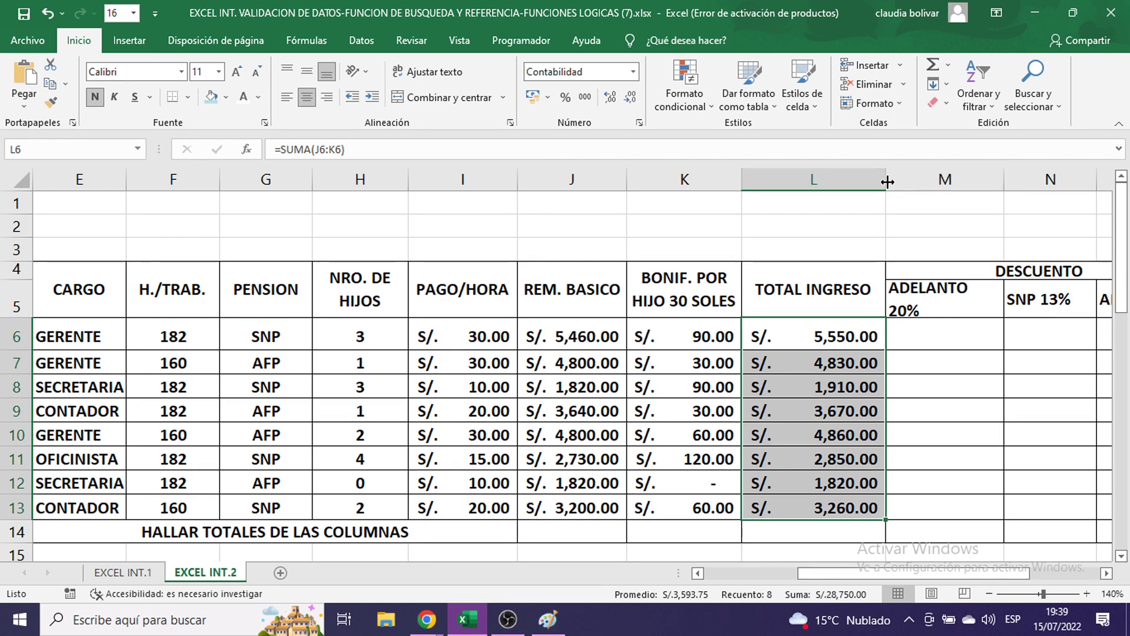
left_click(924, 339)
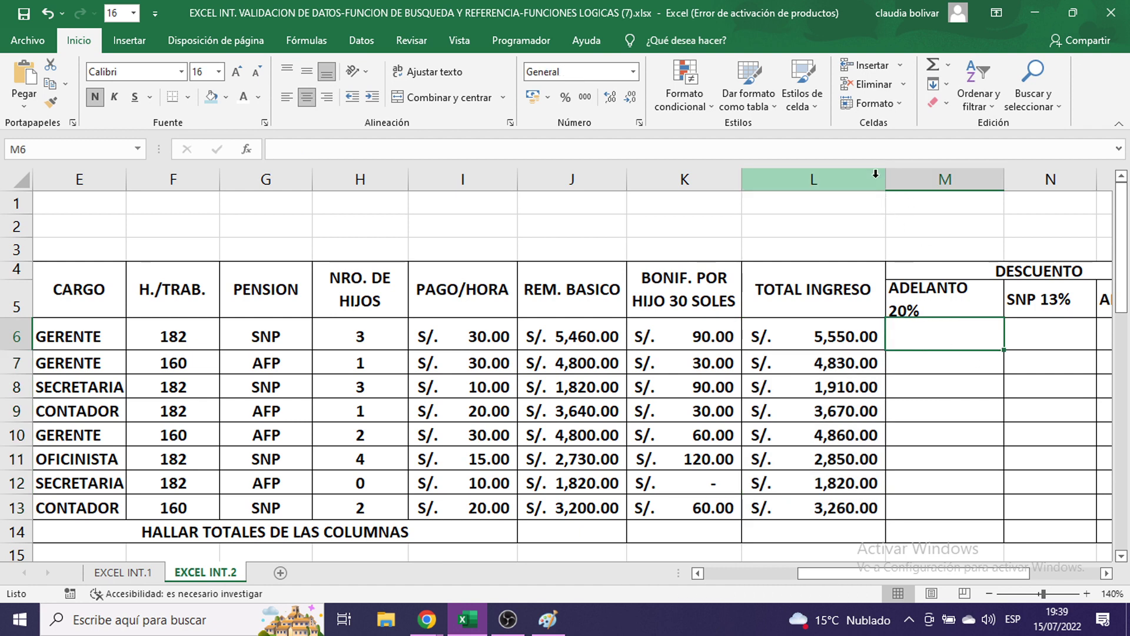
left_click_drag(885, 175, 860, 176)
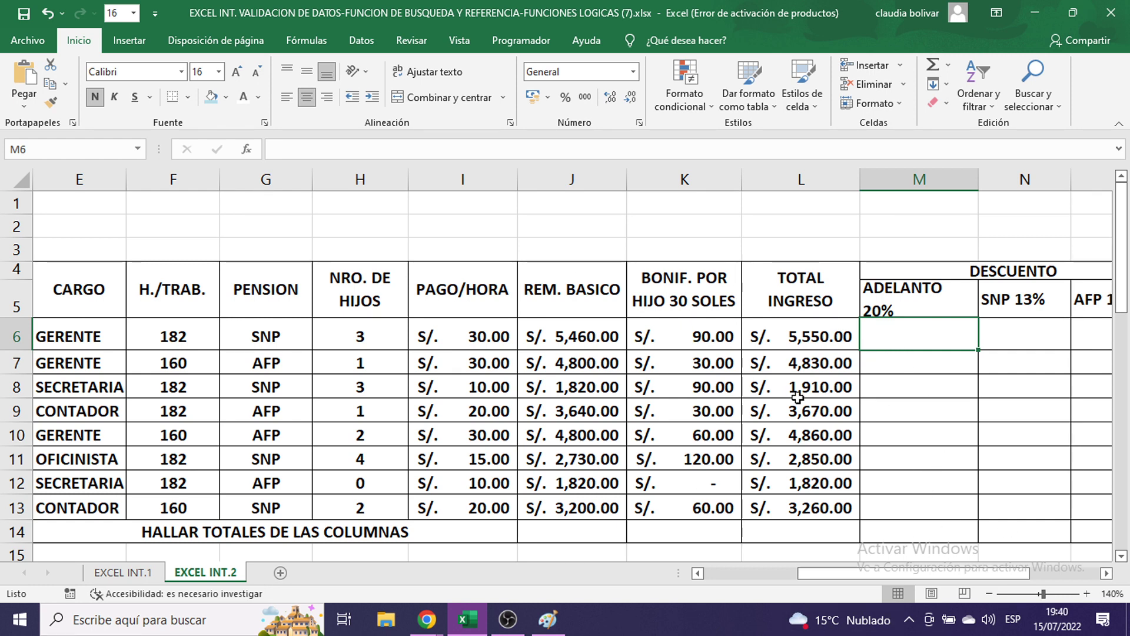
scroll(765, 553, "left", 5)
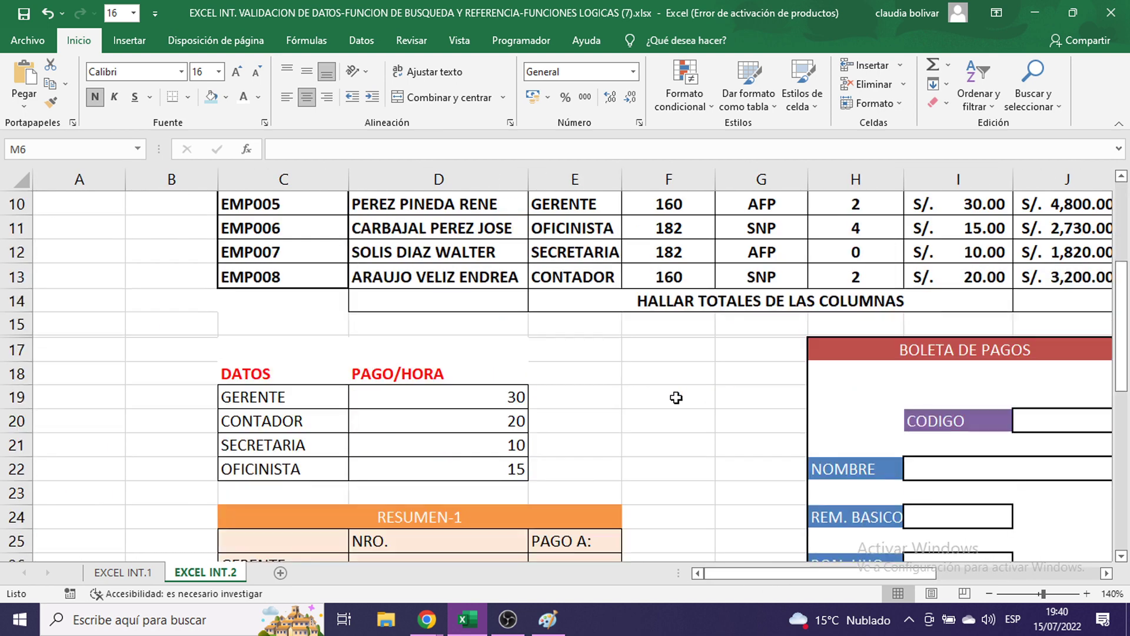
scroll(671, 377, "down", 3)
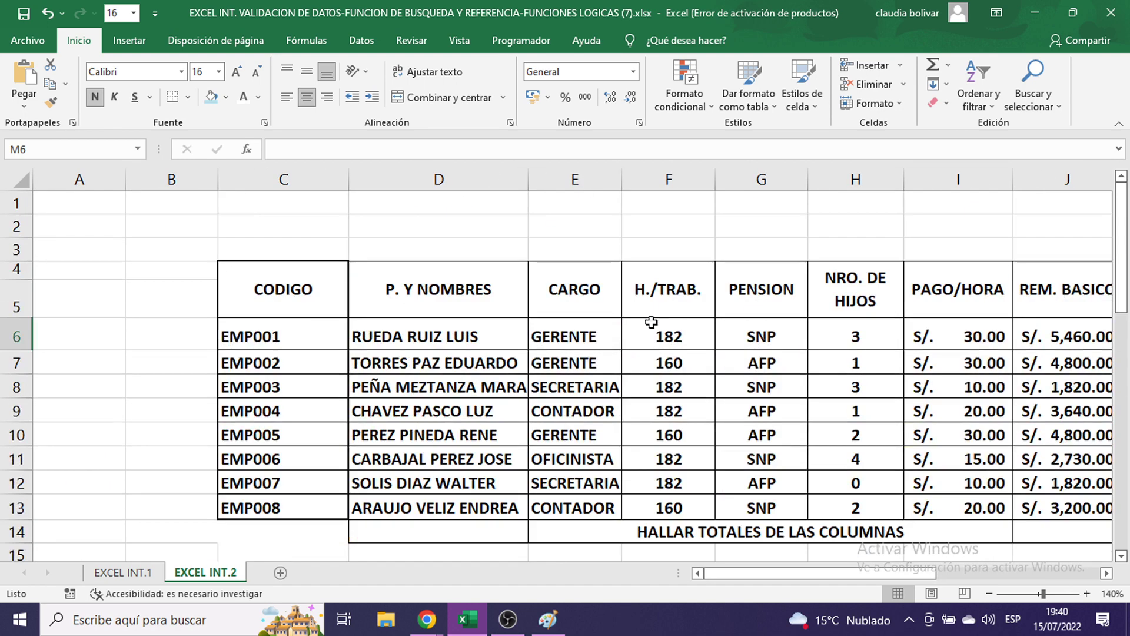
scroll(712, 467, "up", 3)
left_click_drag(817, 571, 961, 572)
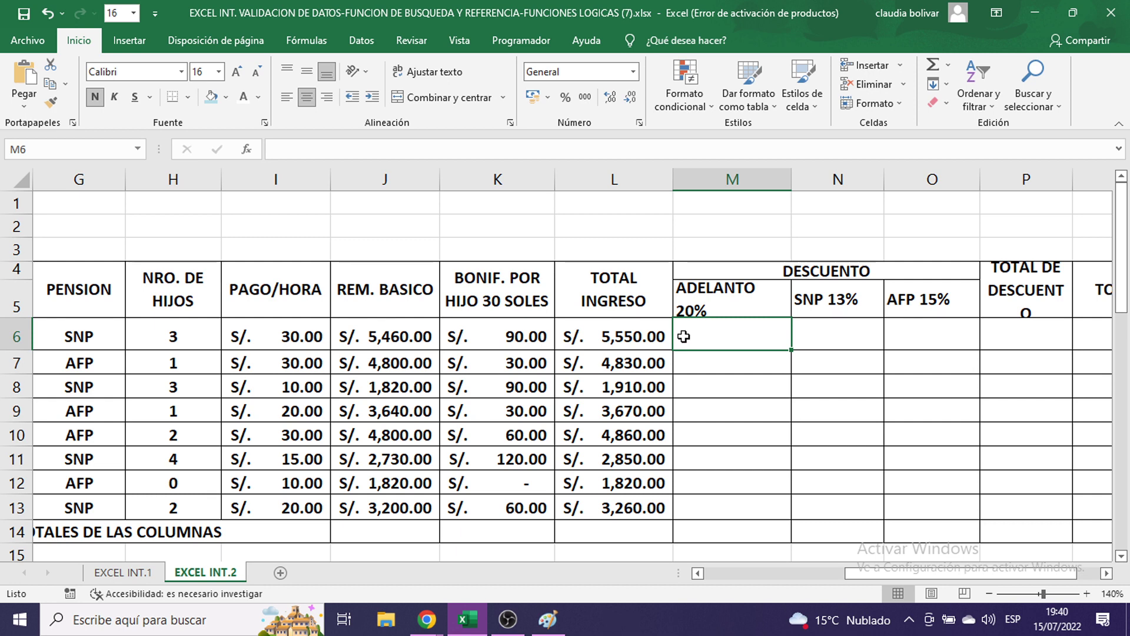
left_click(632, 339)
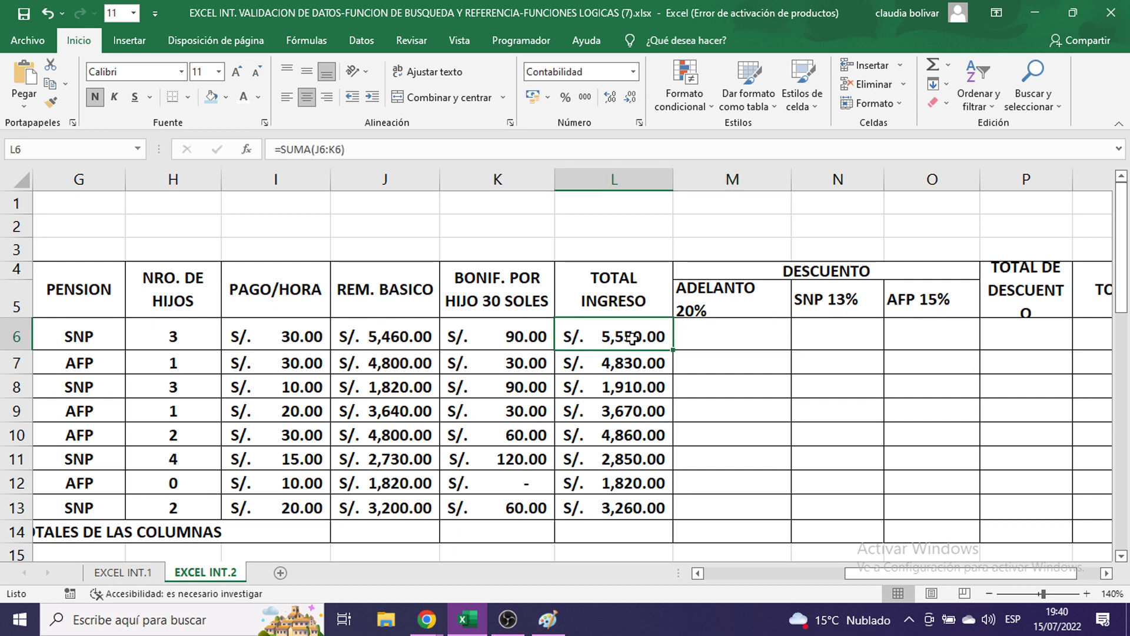
left_click(746, 342)
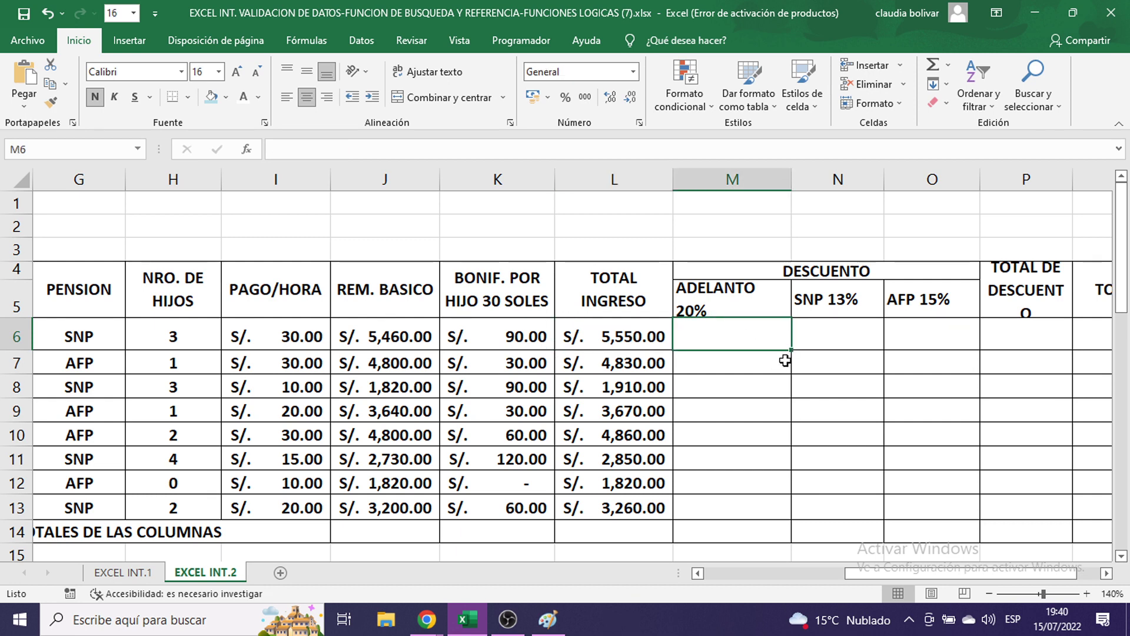
left_click(390, 331)
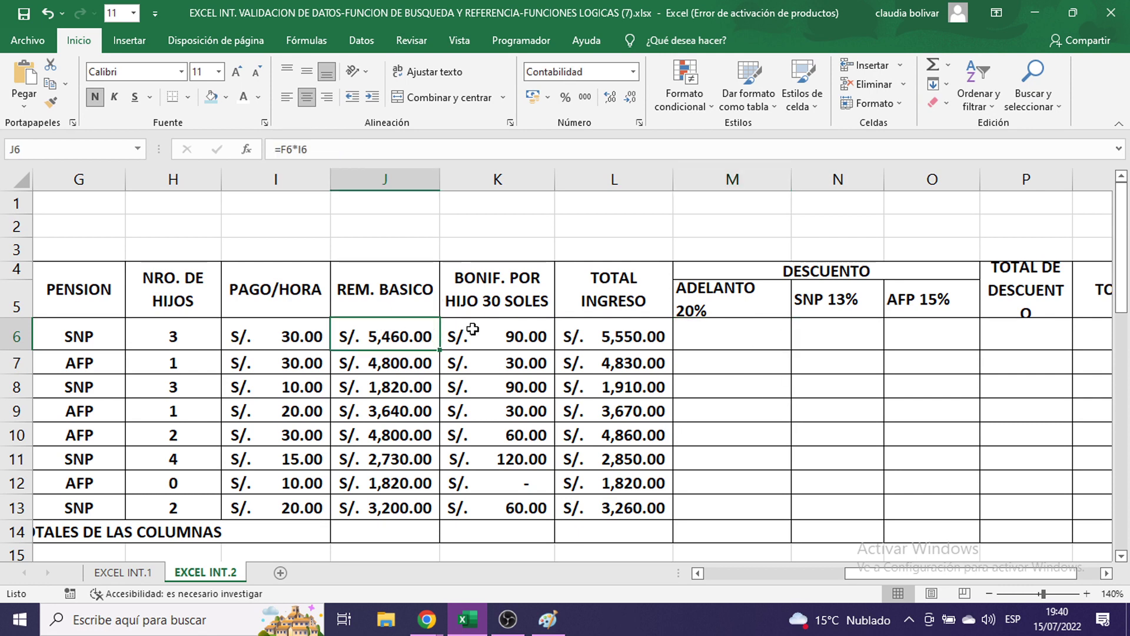
left_click(726, 336)
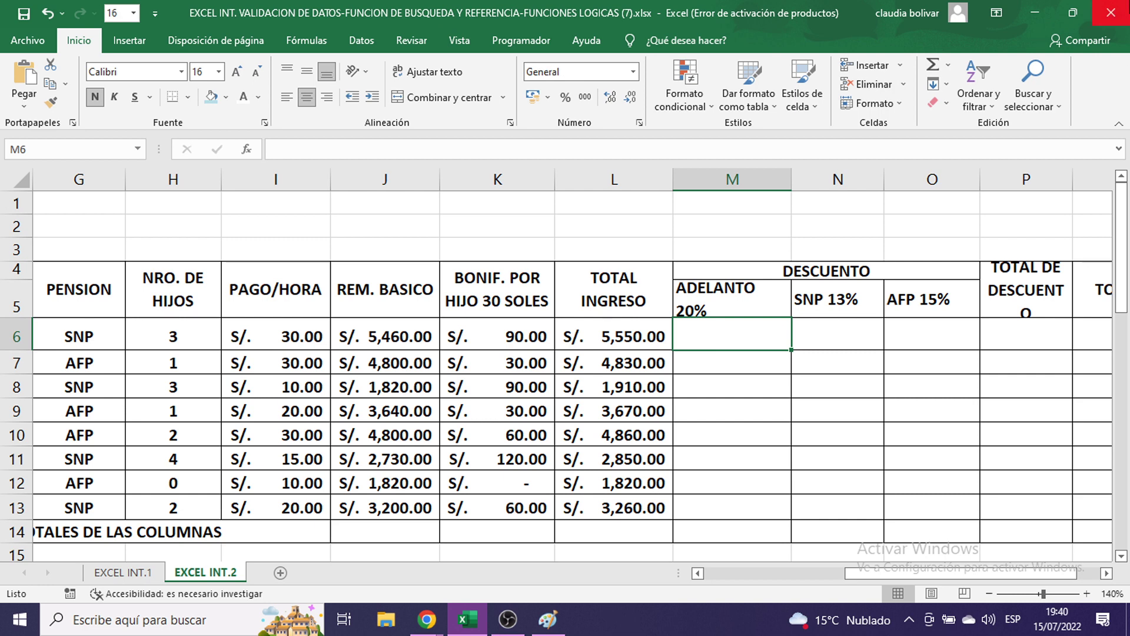
- Enter =J6*20% in M6 to compute the 20% advance, S/. 1,092.00
type("=")
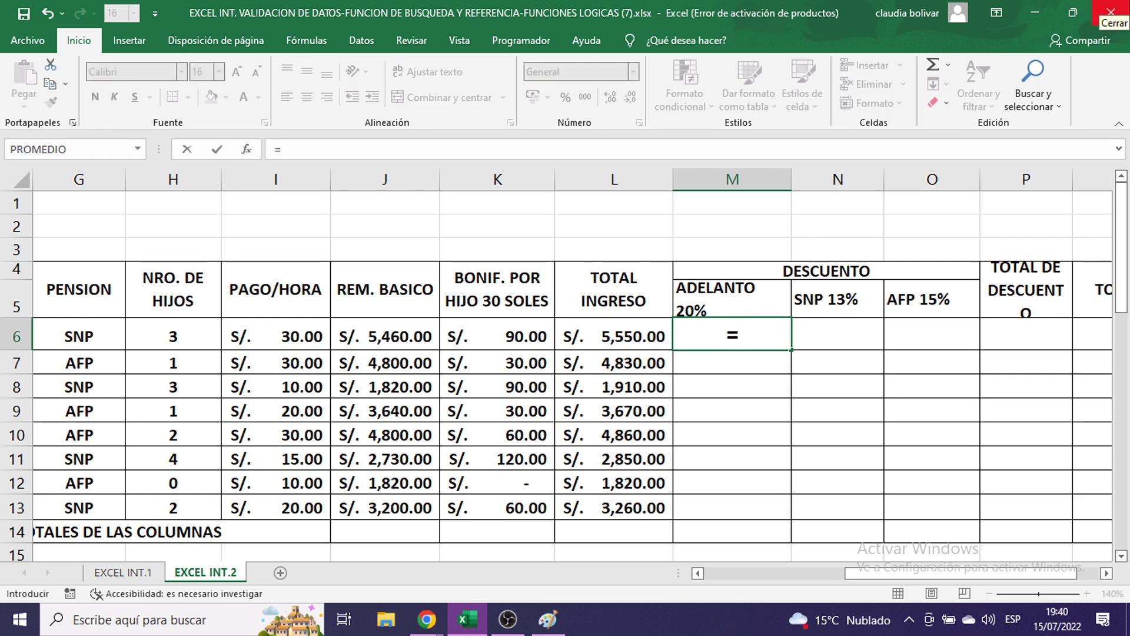
left_click(372, 336)
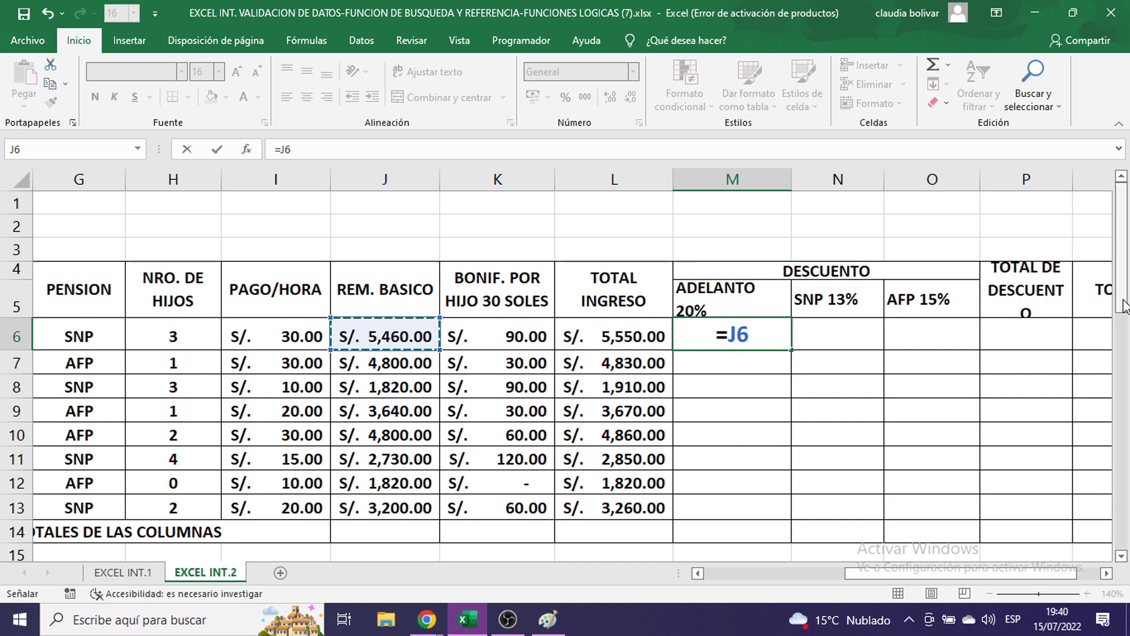
type("*")
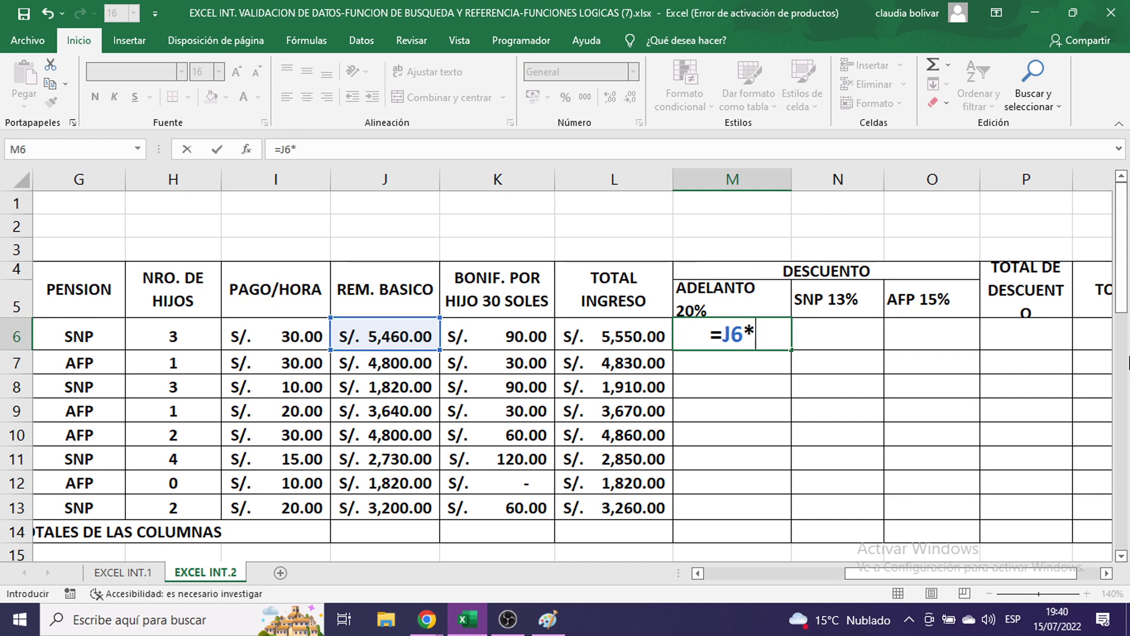
type("20%")
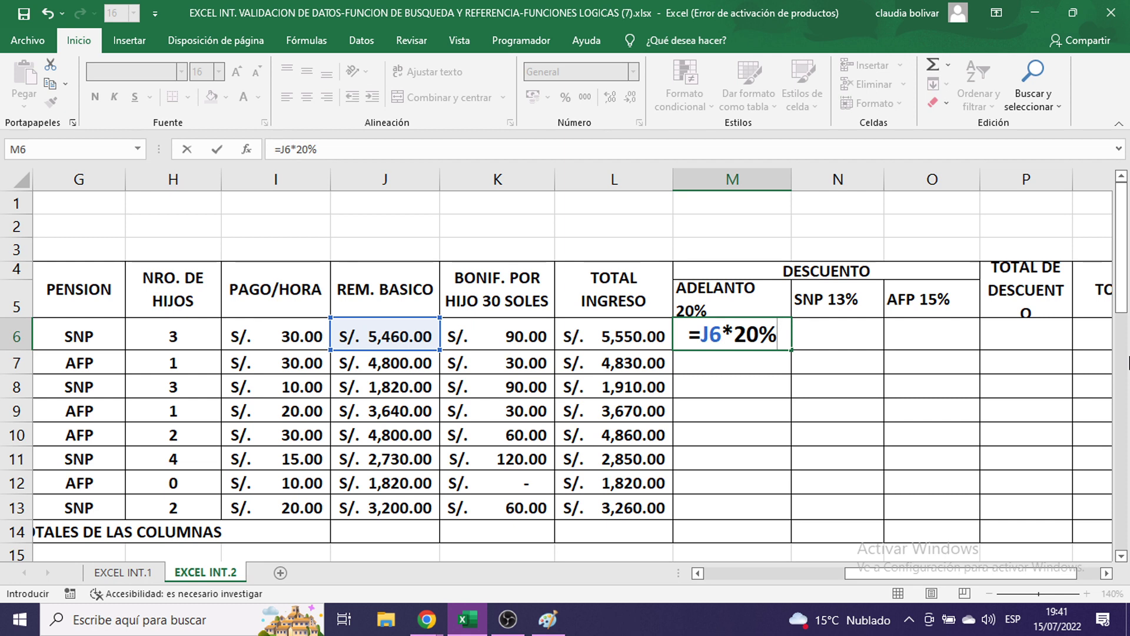
key("Return")
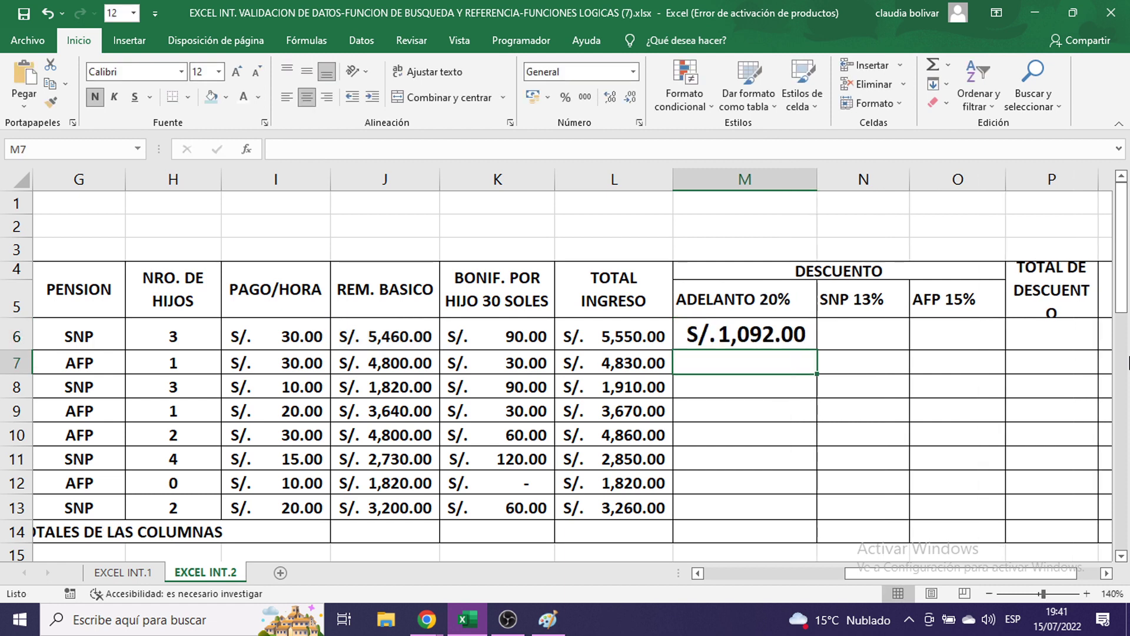
- Fill the advance formula down to M13 at font size 11 and narrow column M
left_click(721, 332)
left_click_drag(815, 349, 808, 505)
left_click(218, 72)
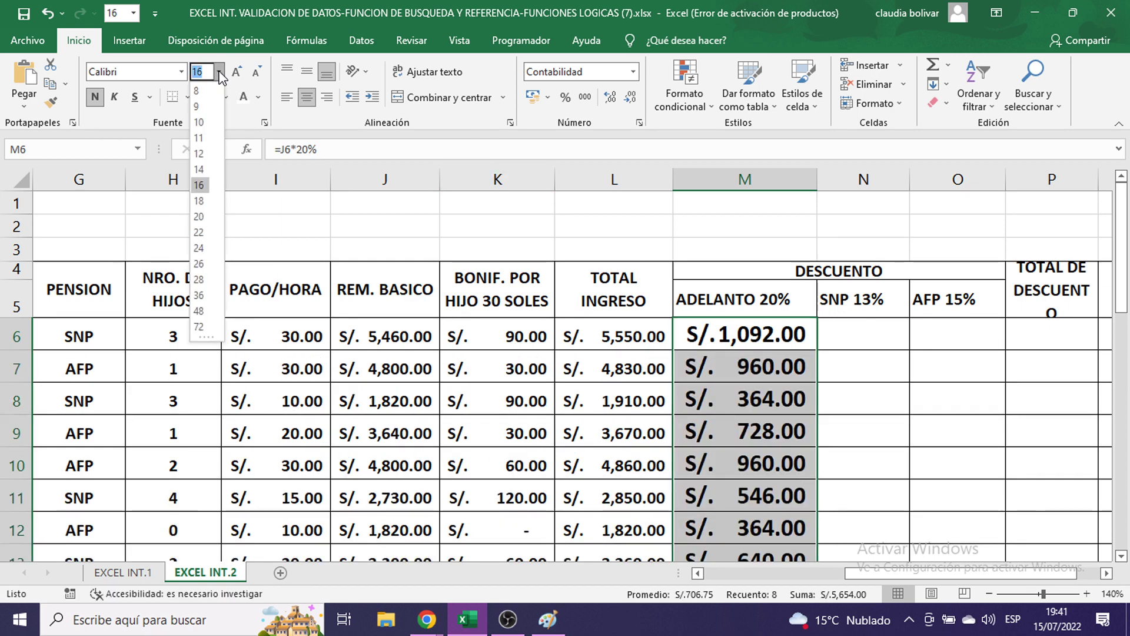
left_click(201, 144)
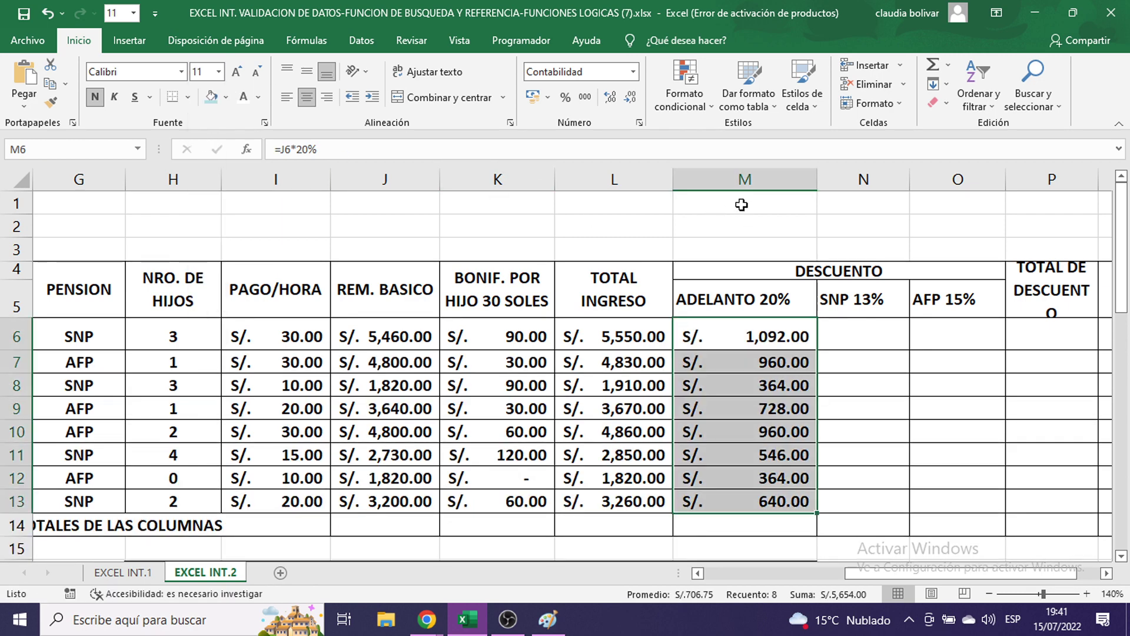
left_click_drag(817, 180, 799, 183)
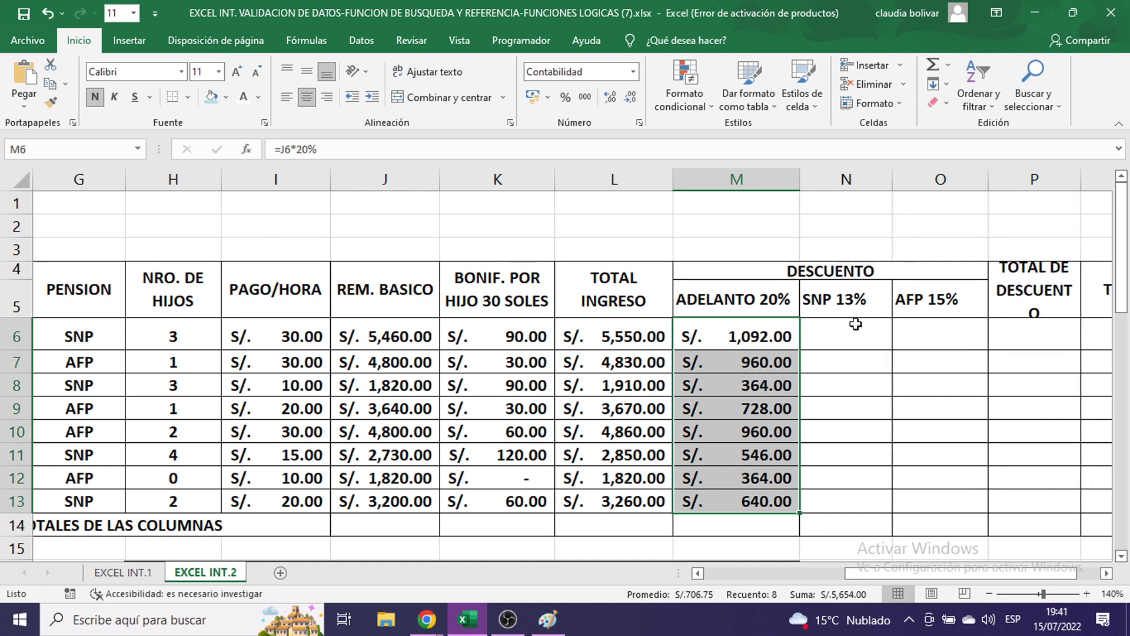
left_click(830, 331)
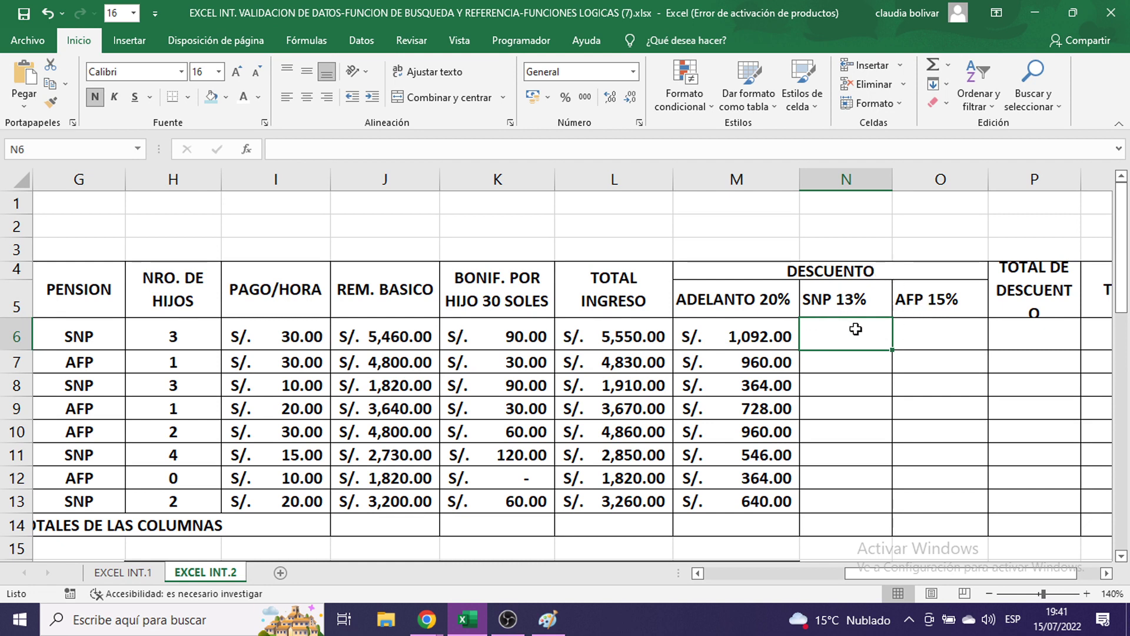
left_click_drag(78, 332, 89, 505)
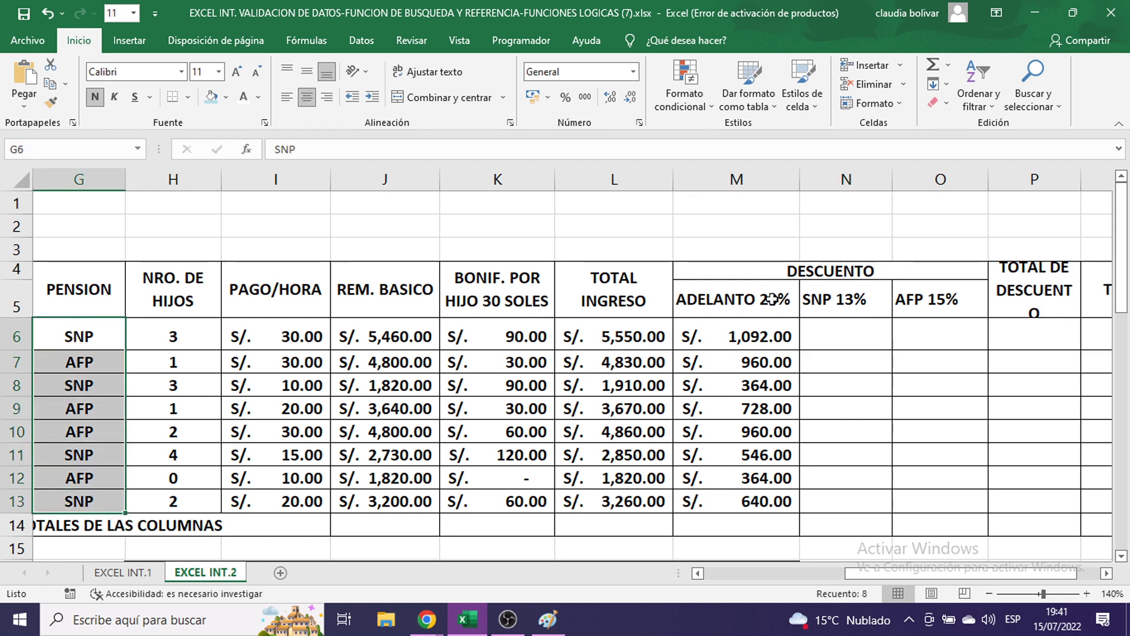
left_click(828, 340)
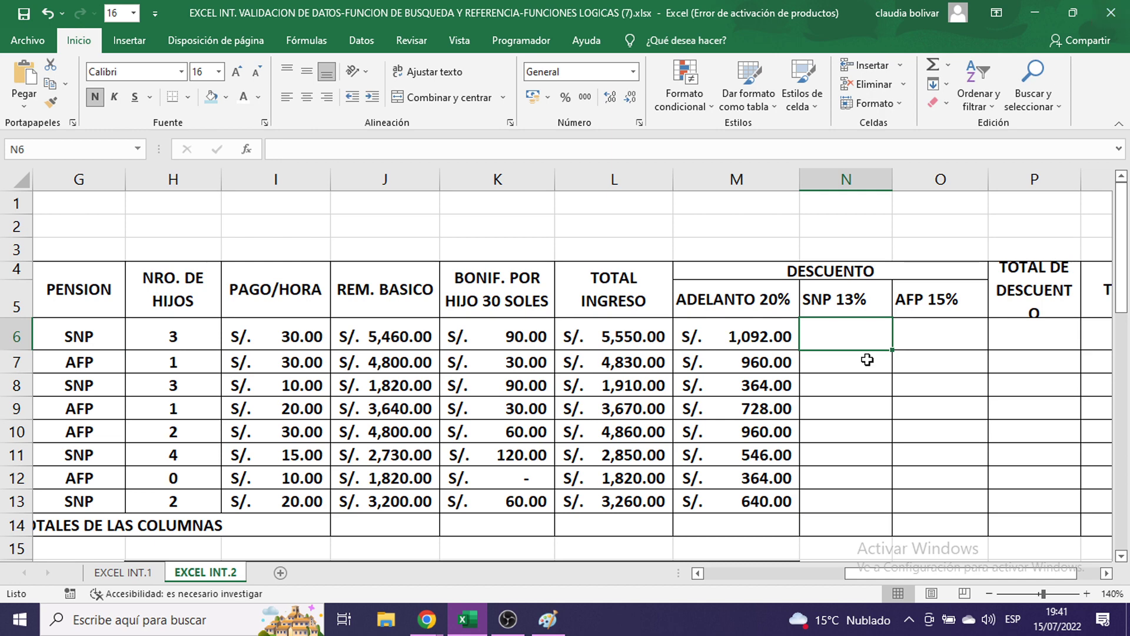
left_click(123, 579)
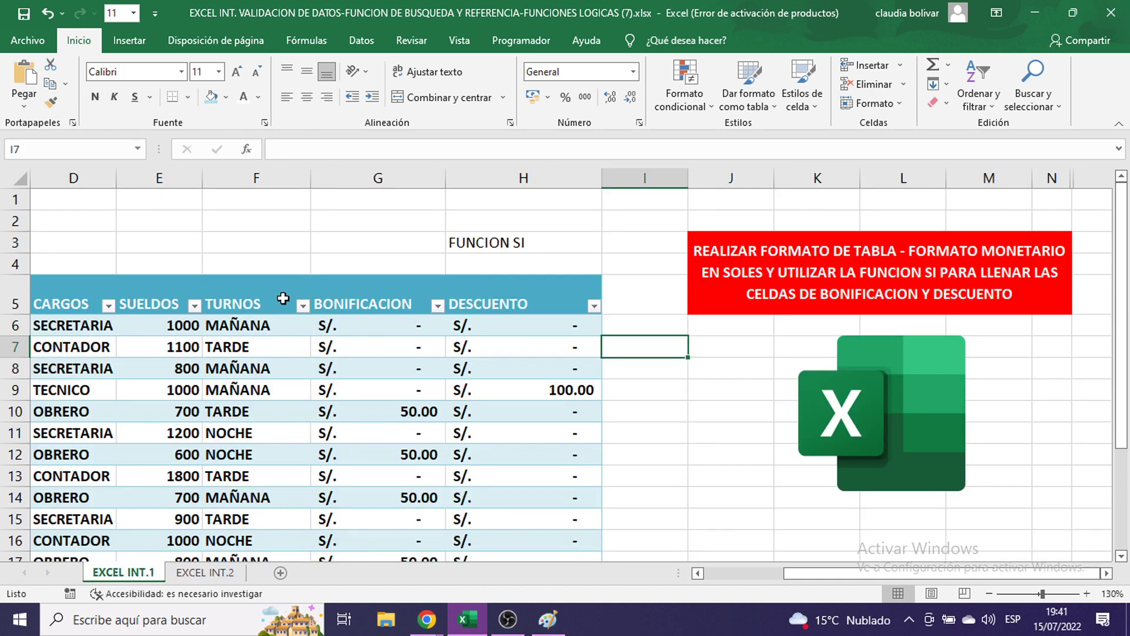
scroll(739, 537, "down", 2)
scroll(822, 574, "left", 3)
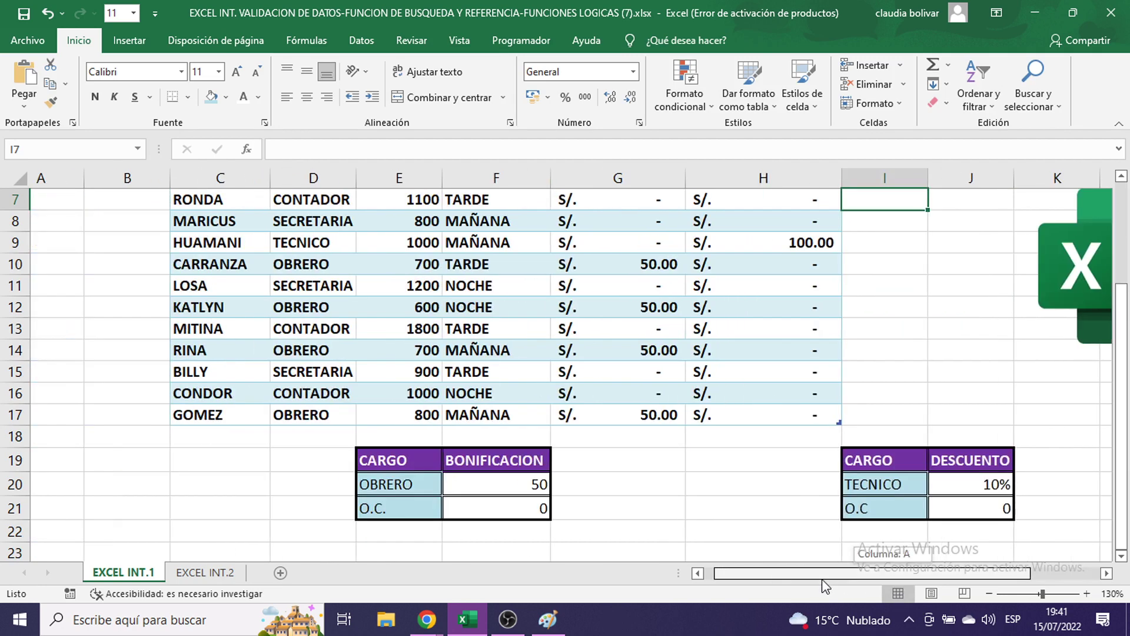
left_click(516, 483)
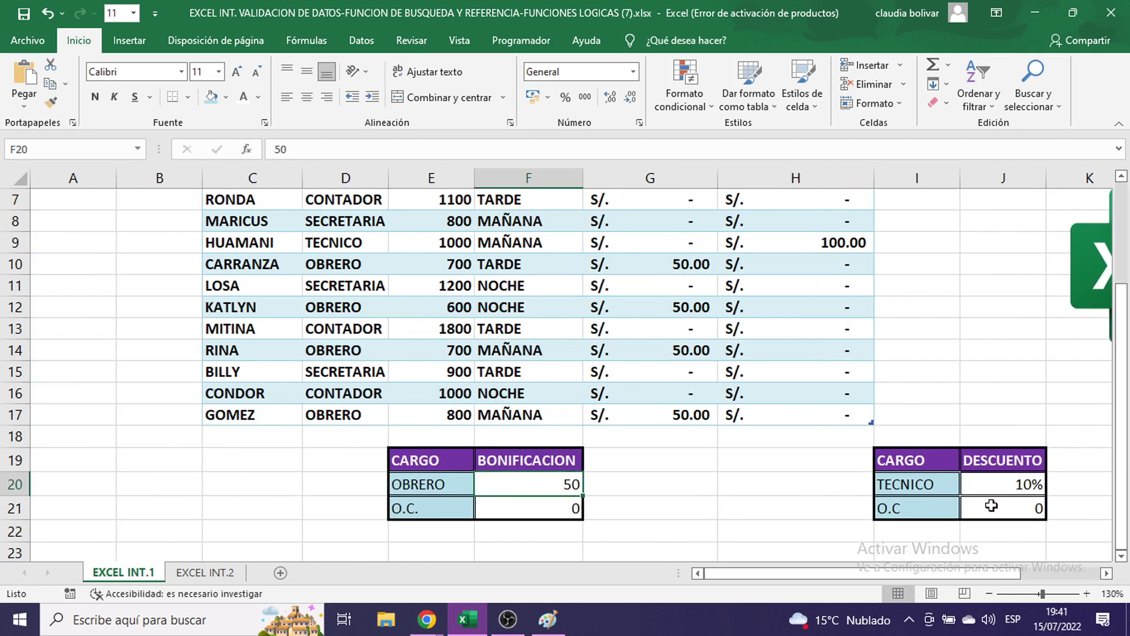
left_click(1001, 484)
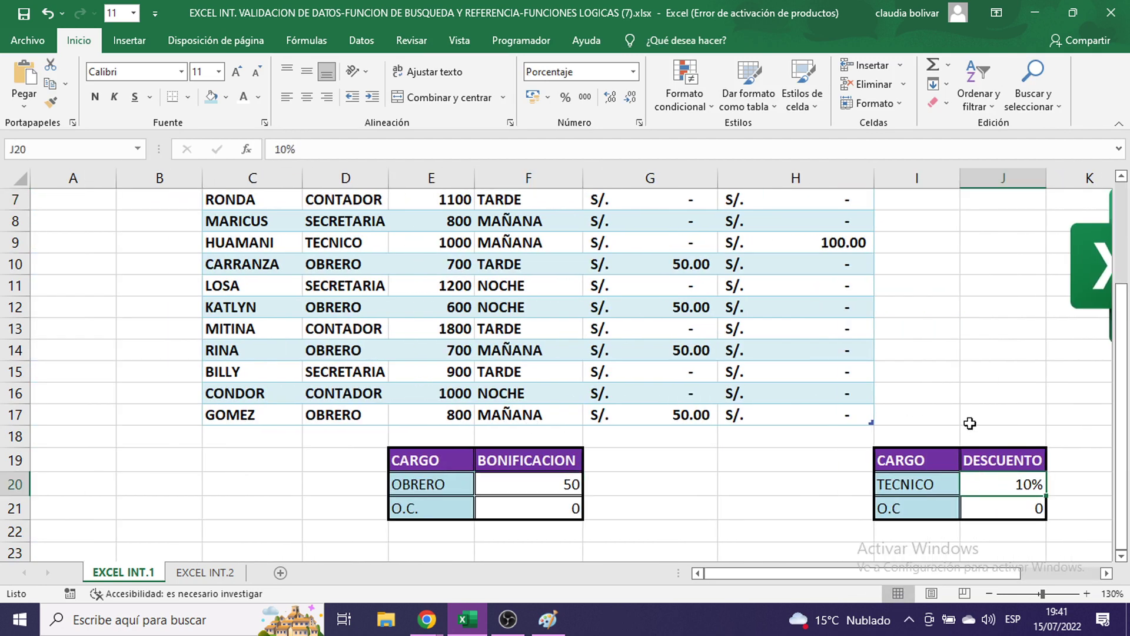
scroll(969, 423, "up", 2)
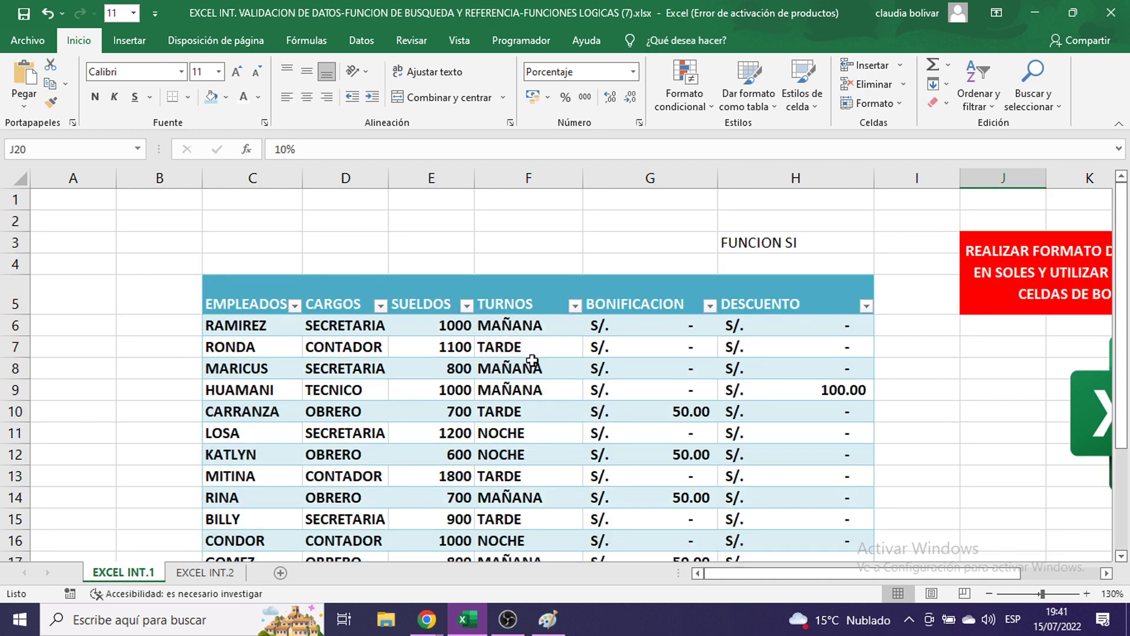
left_click(207, 573)
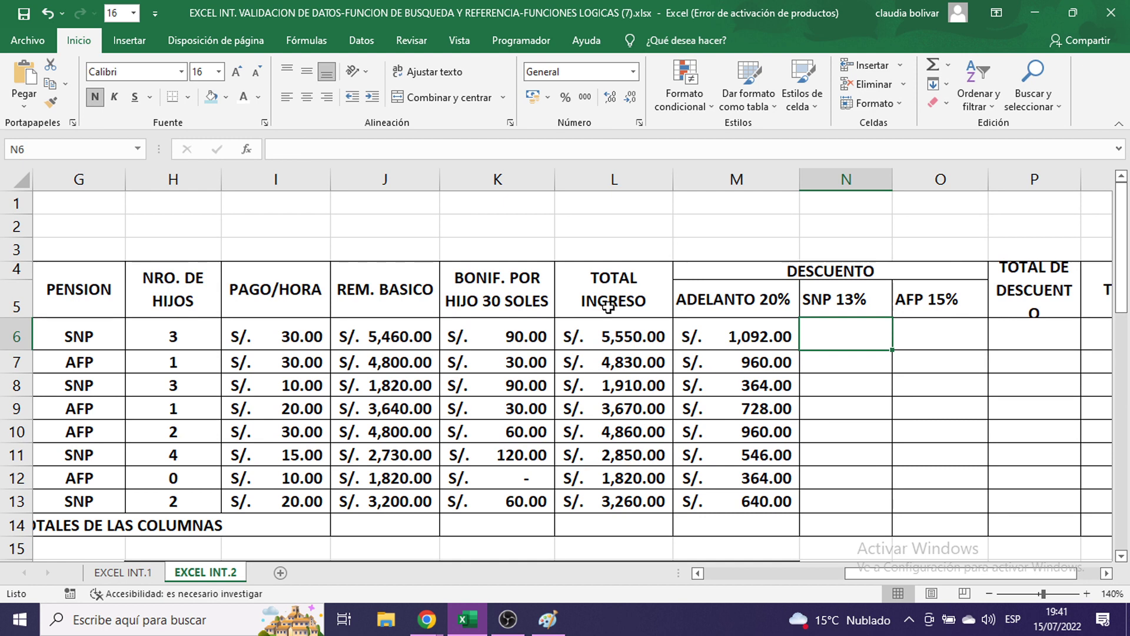
left_click_drag(90, 336, 86, 476)
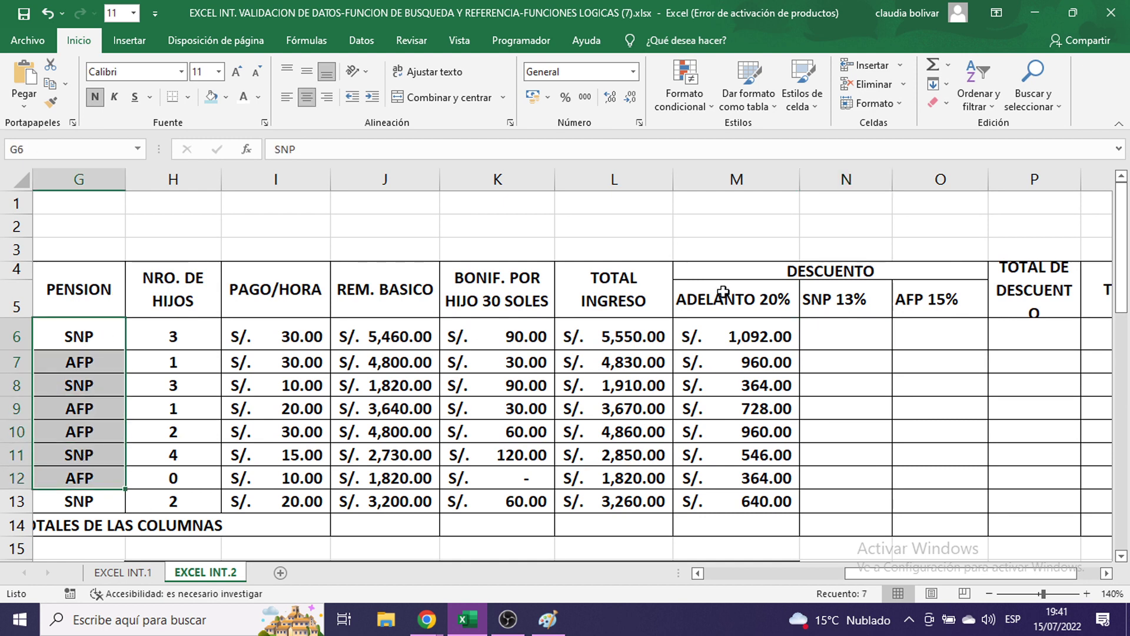
left_click(841, 337)
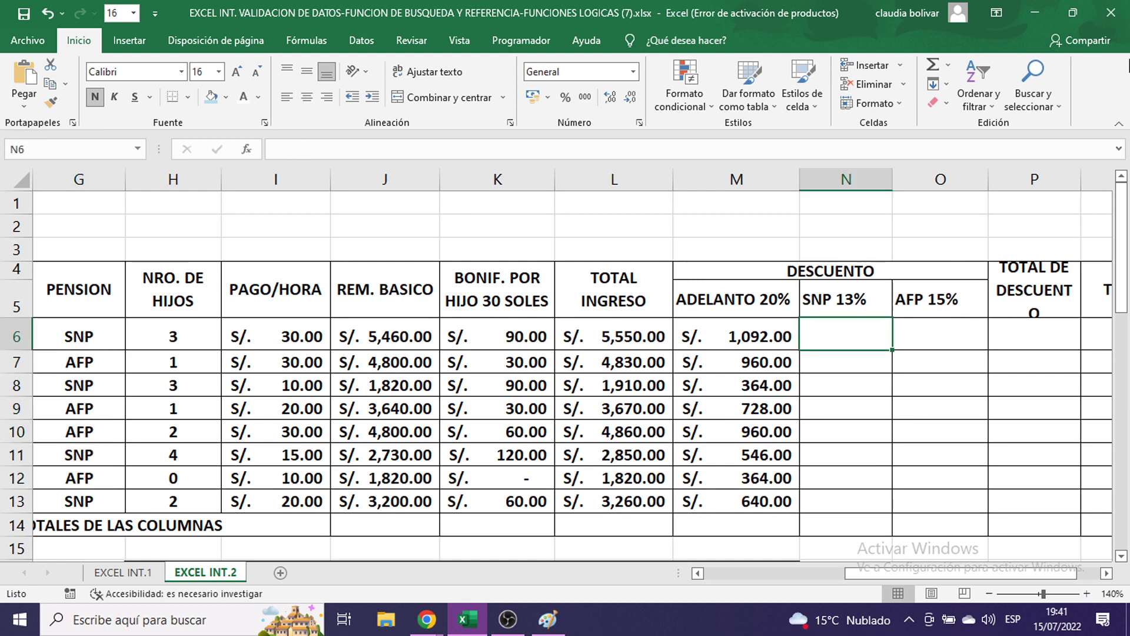
- Type the SNP discount formula =SI(G6="SNP";13%*J6;0) into N6
type("=SI")
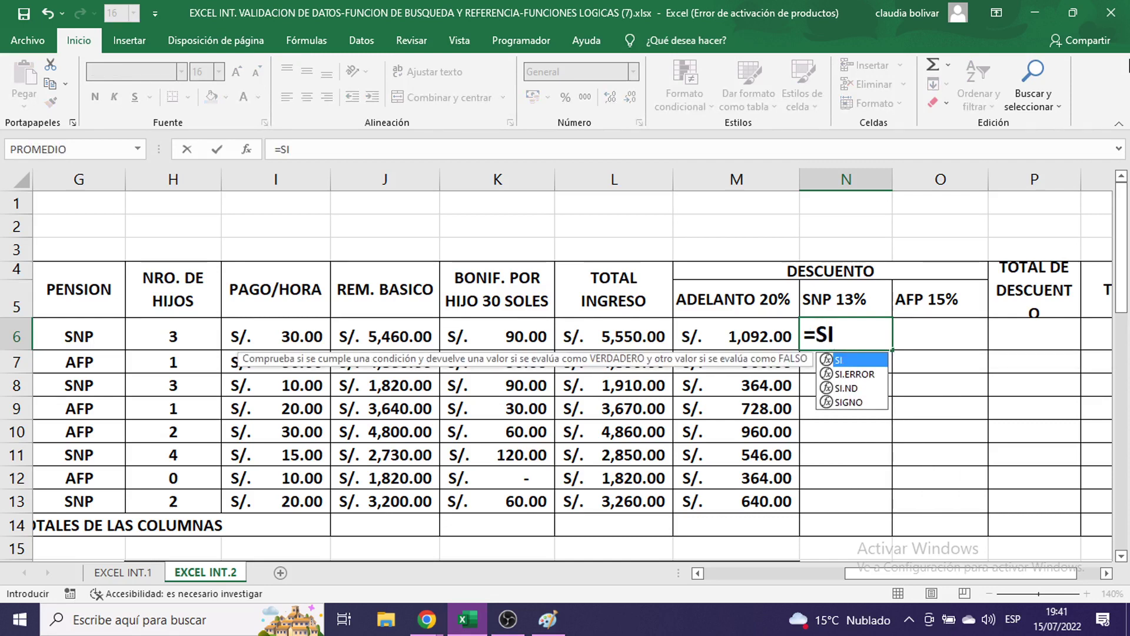
type("(")
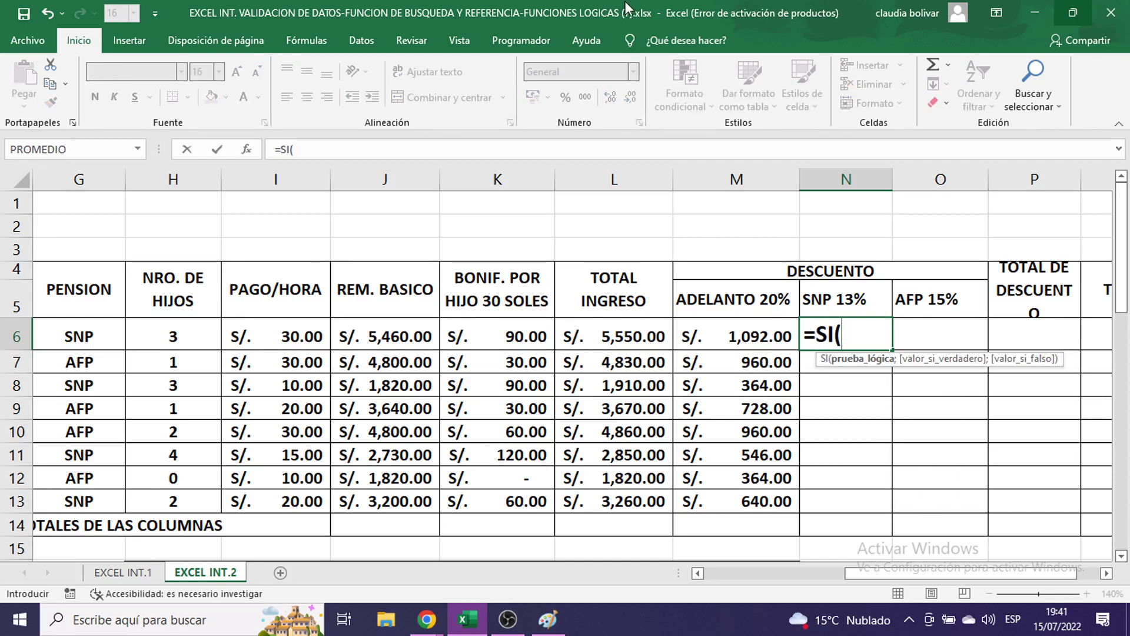
left_click(54, 335)
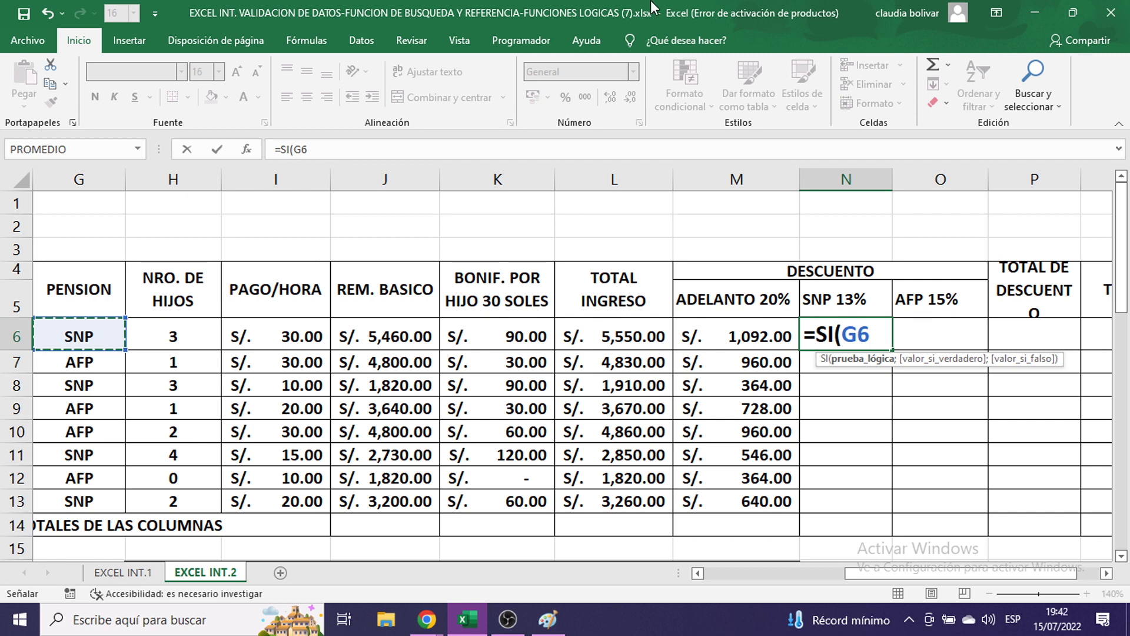
type("=\"S")
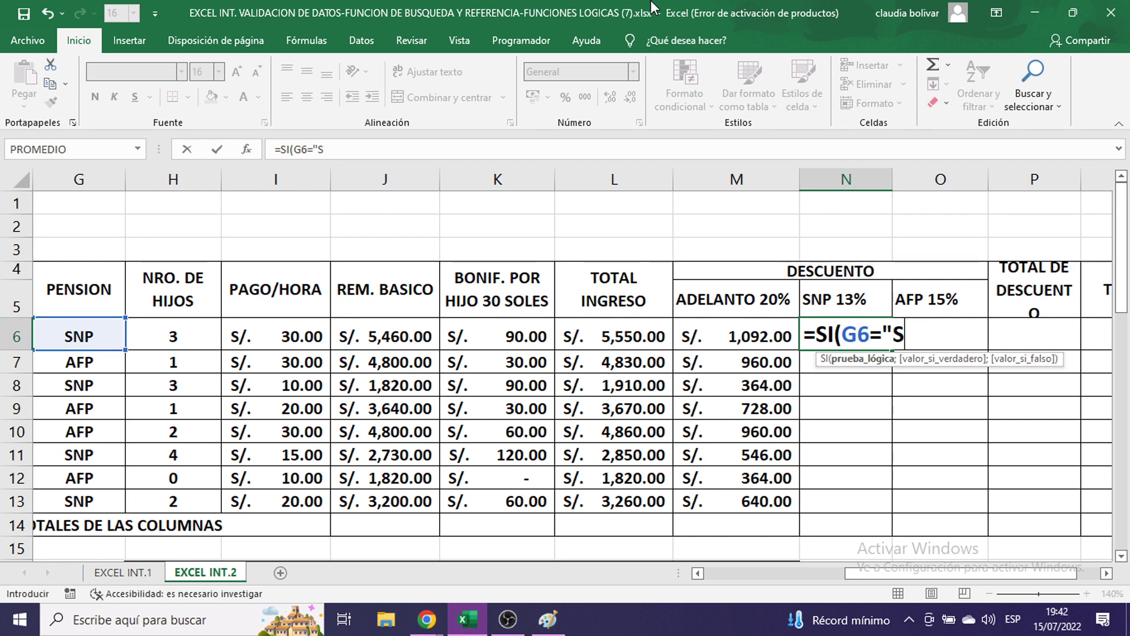
type("NP\"")
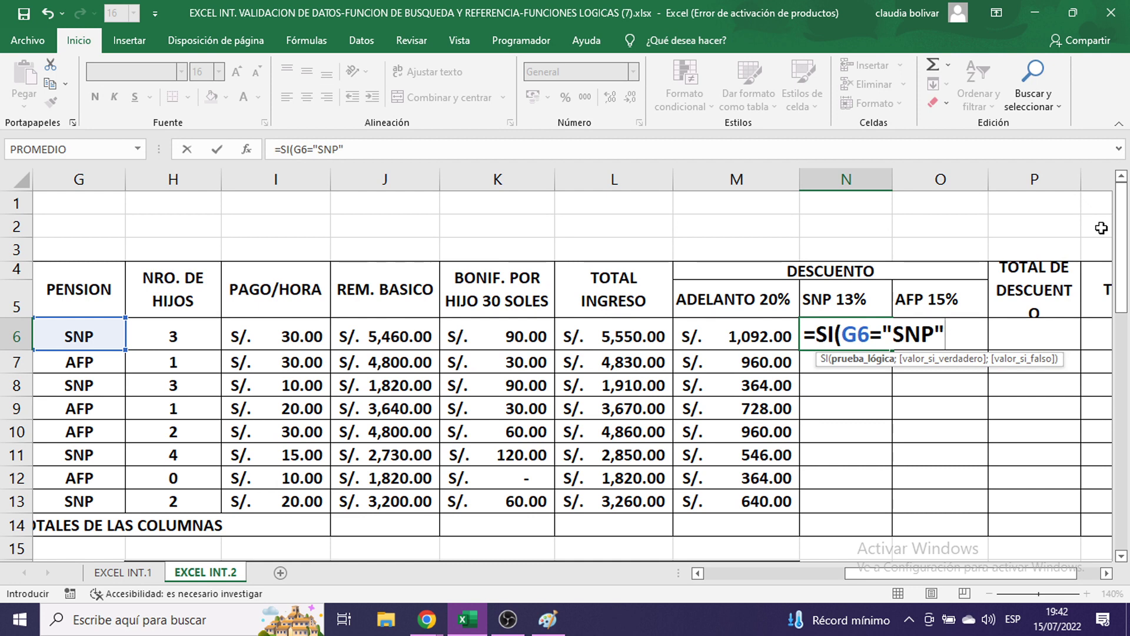
type(";")
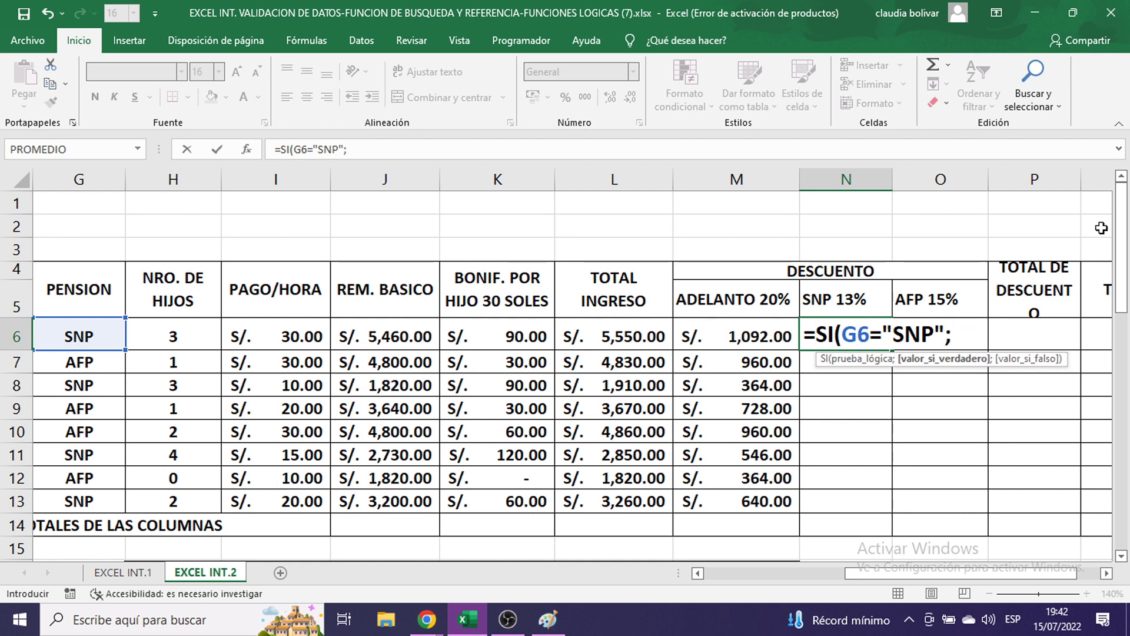
type("13%")
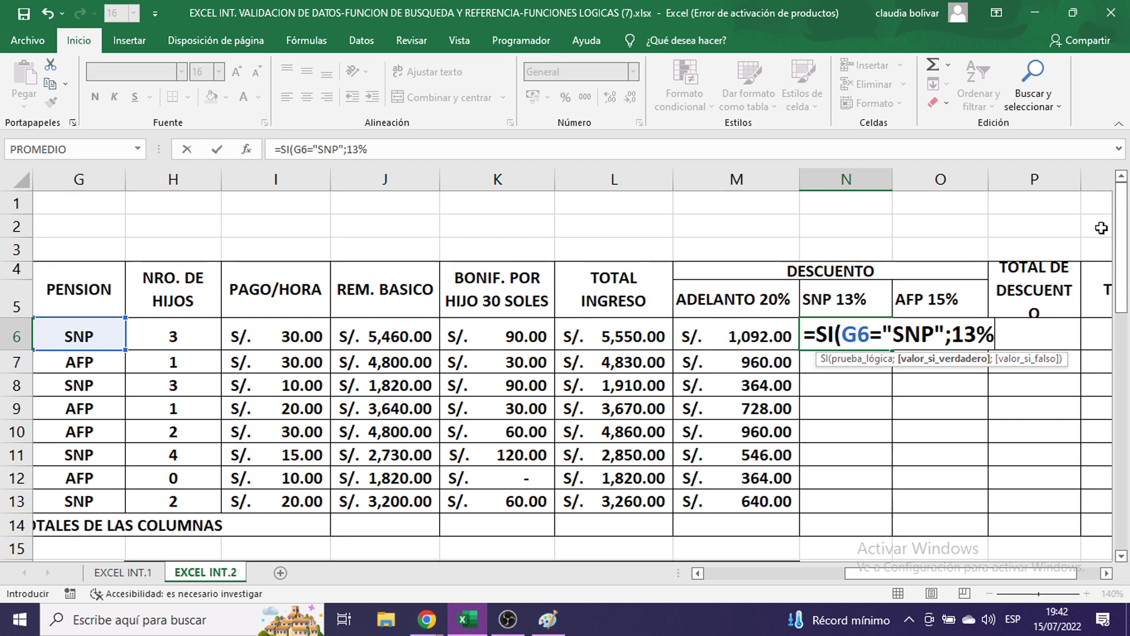
type("*")
left_click(404, 345)
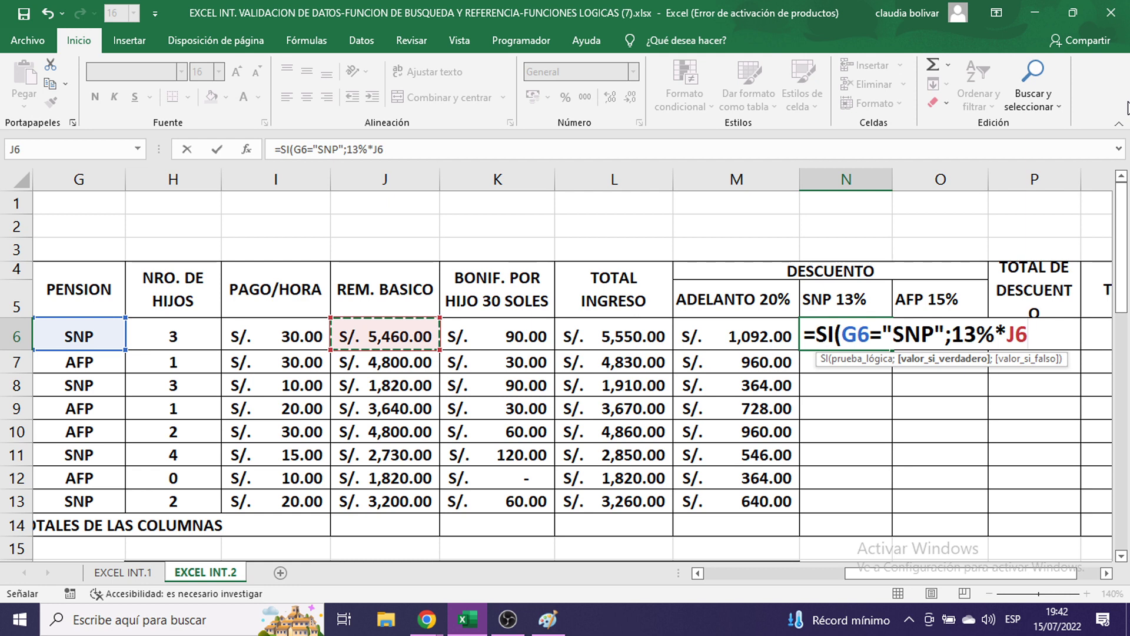
type(";0")
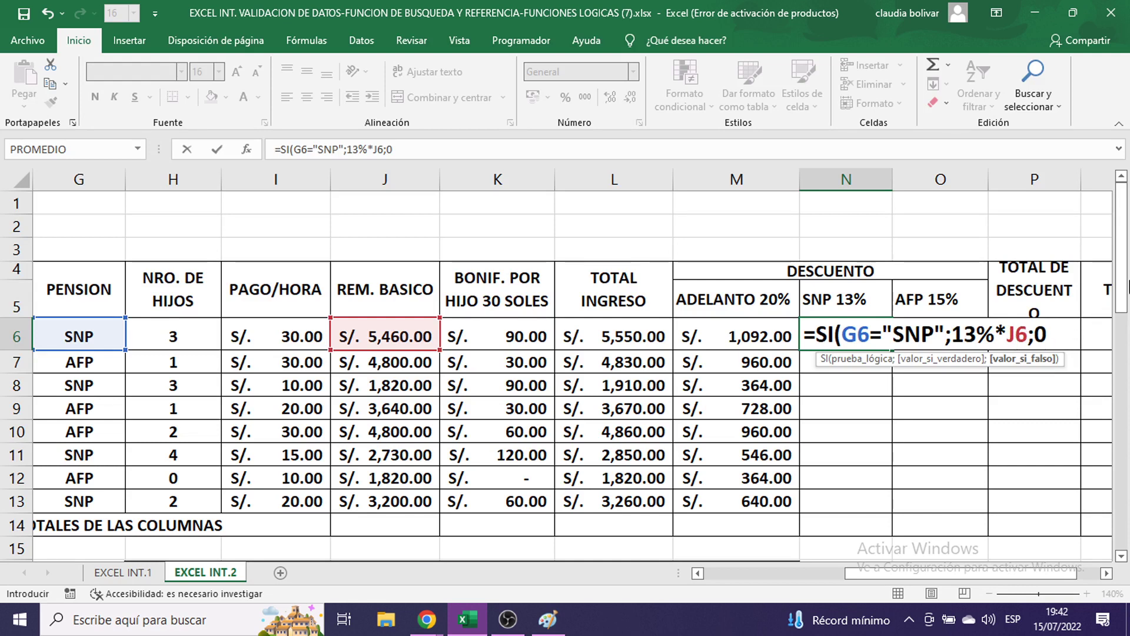
type(")")
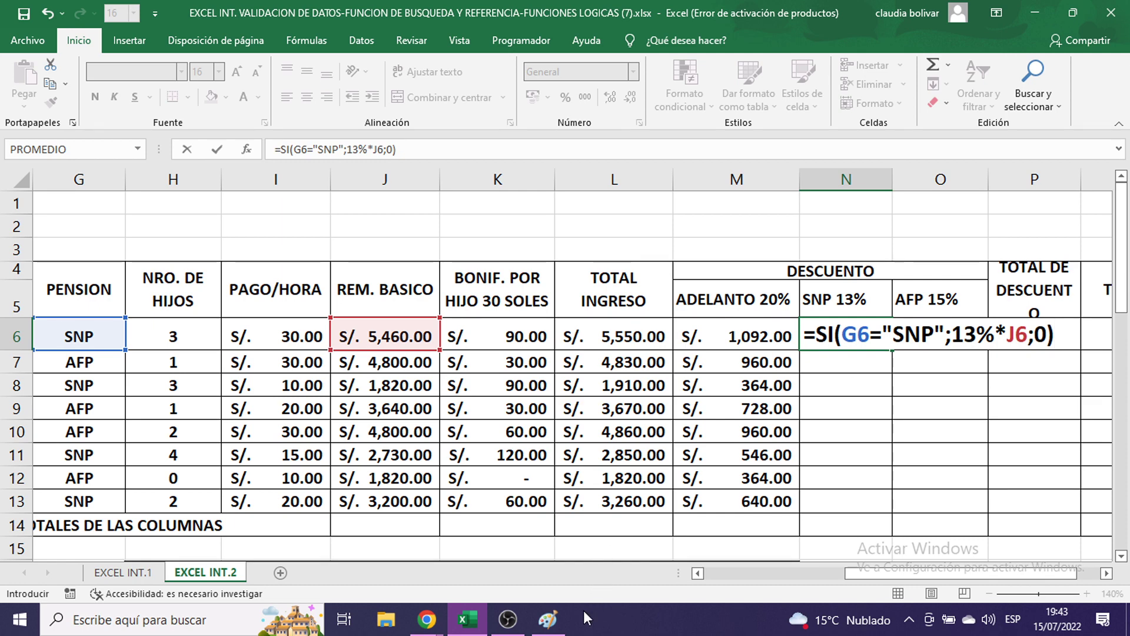
left_click(547, 619)
key("ctrl+v")
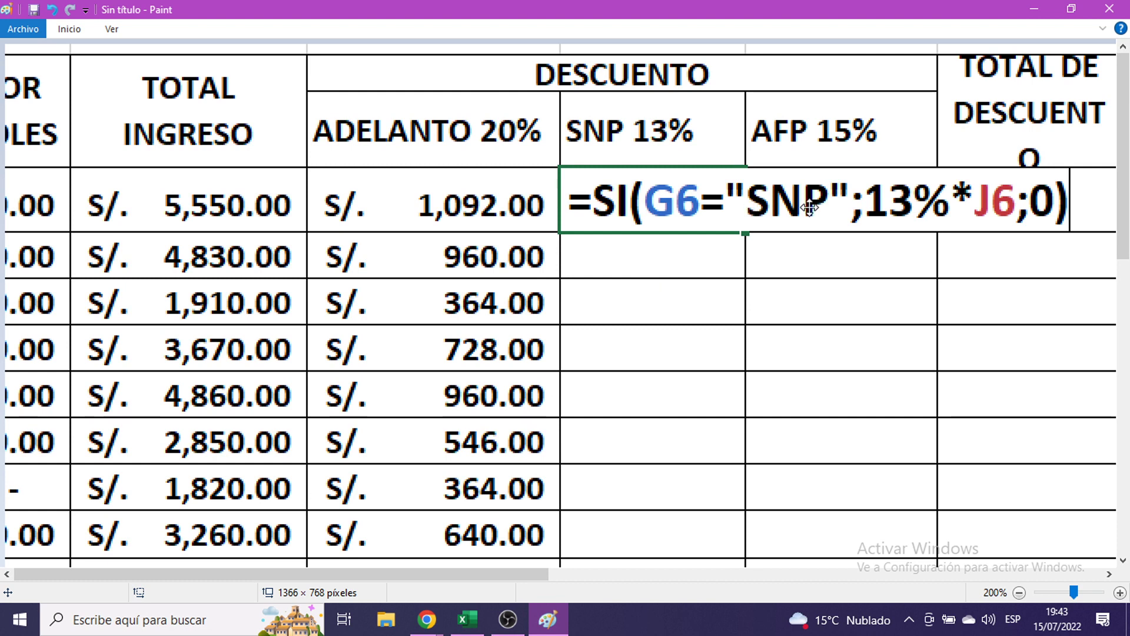
left_click(1031, 9)
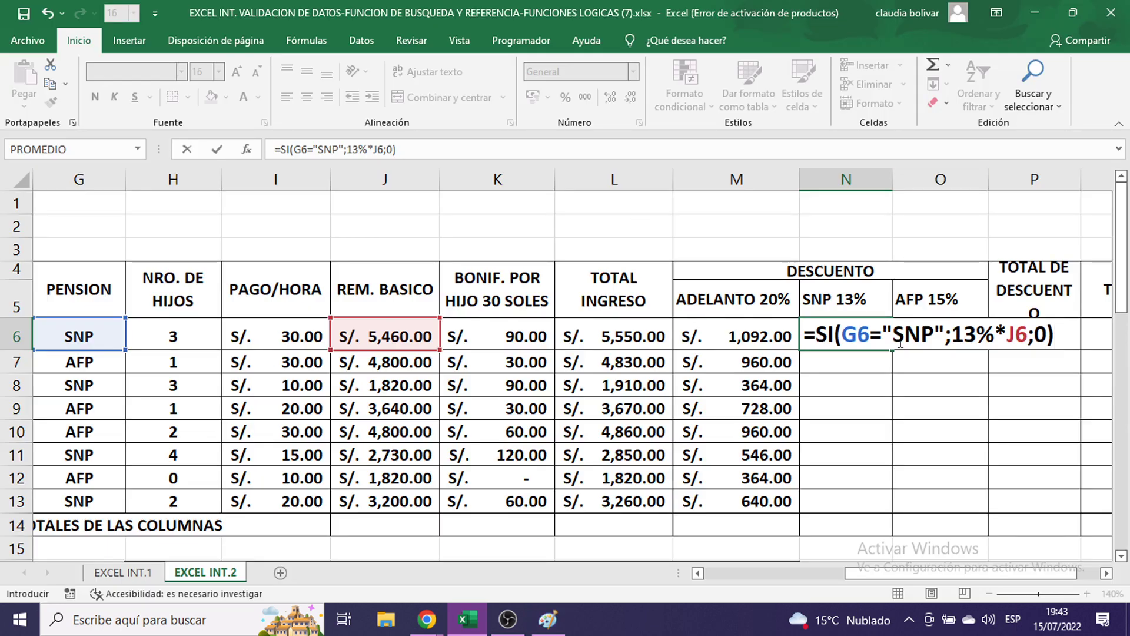
- Commit the SNP 13% formula in N6 after trying a $G$11 comparison reference
key("Return")
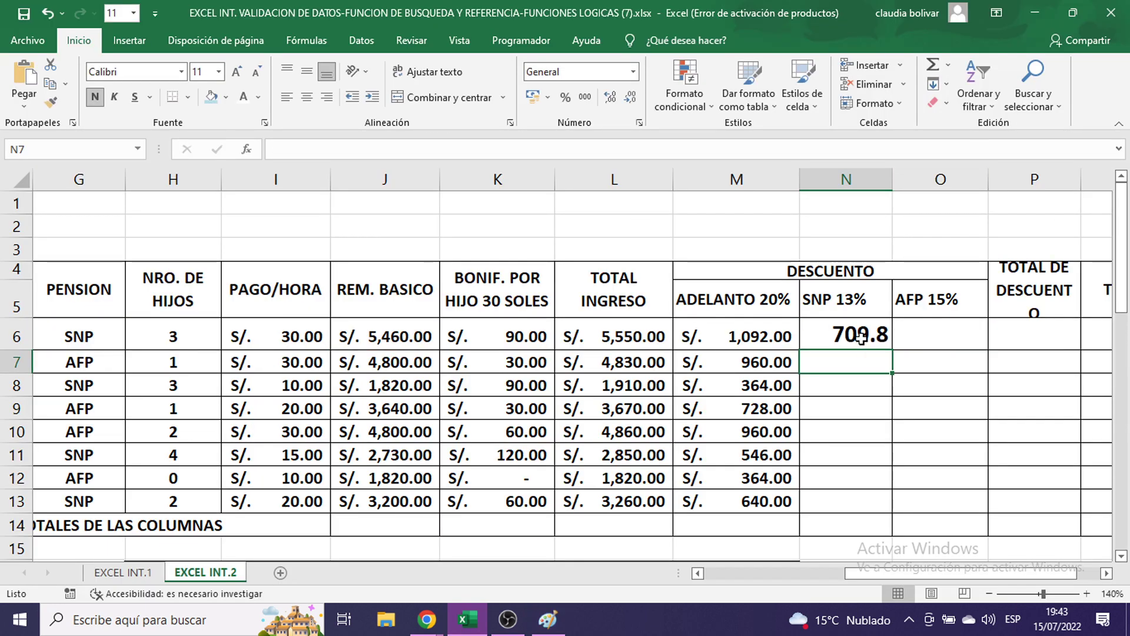
double_click(863, 338)
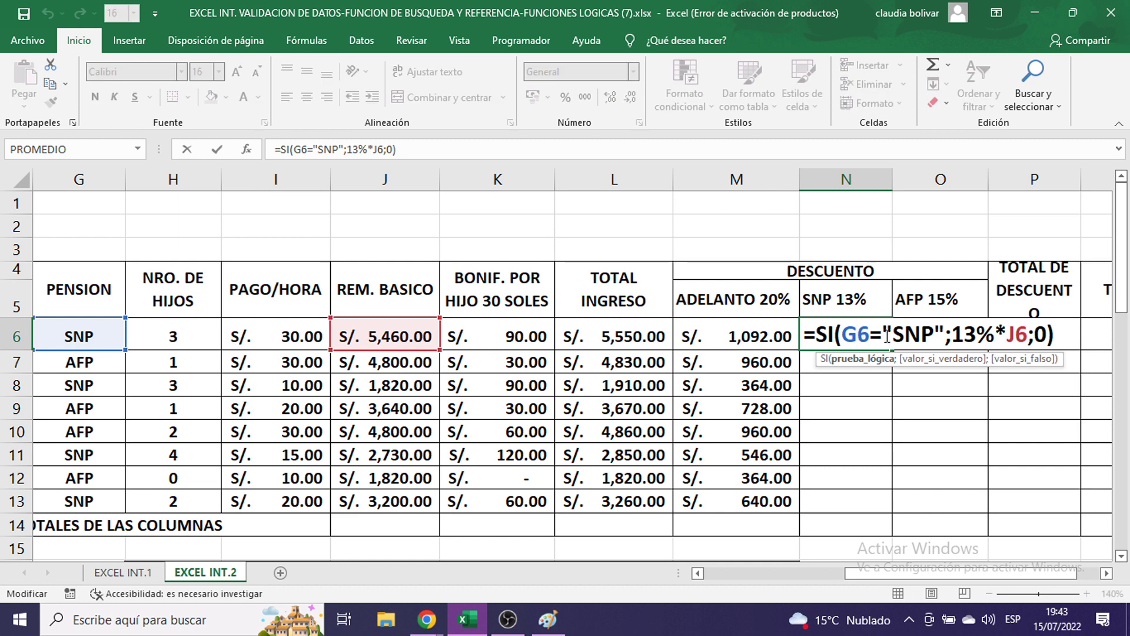
left_click_drag(886, 335, 947, 334)
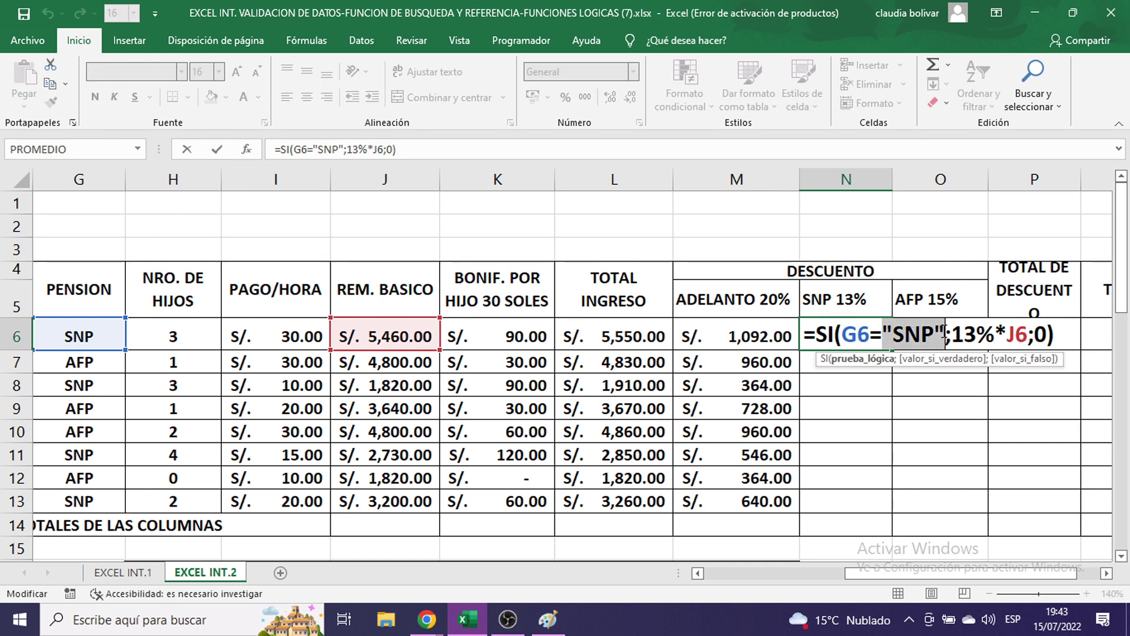
key("BackSpace")
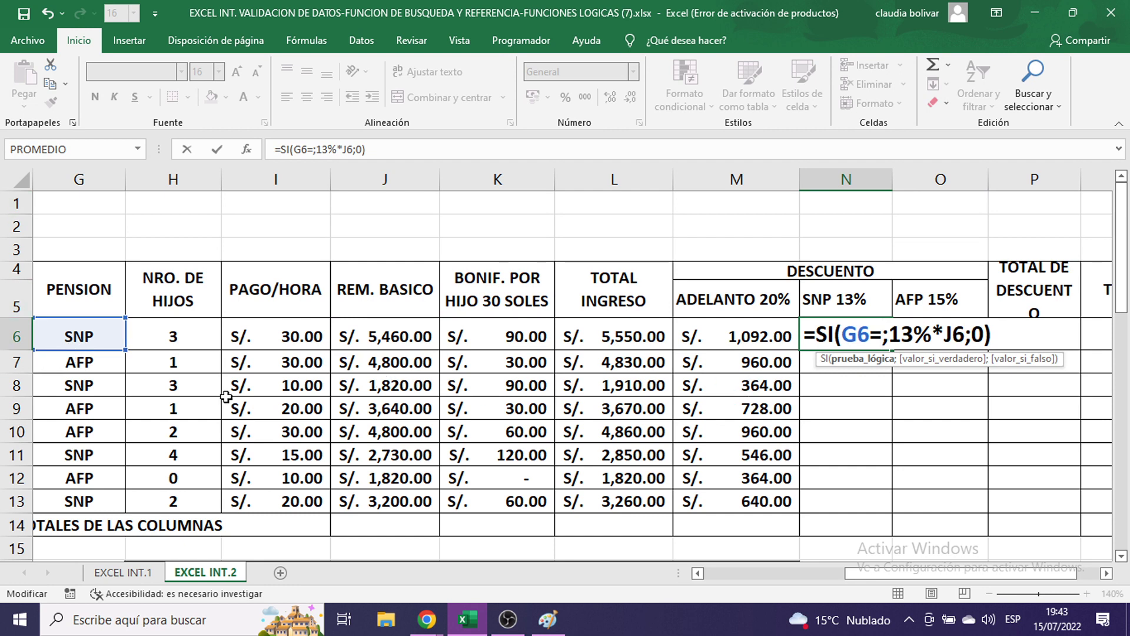
left_click(63, 328)
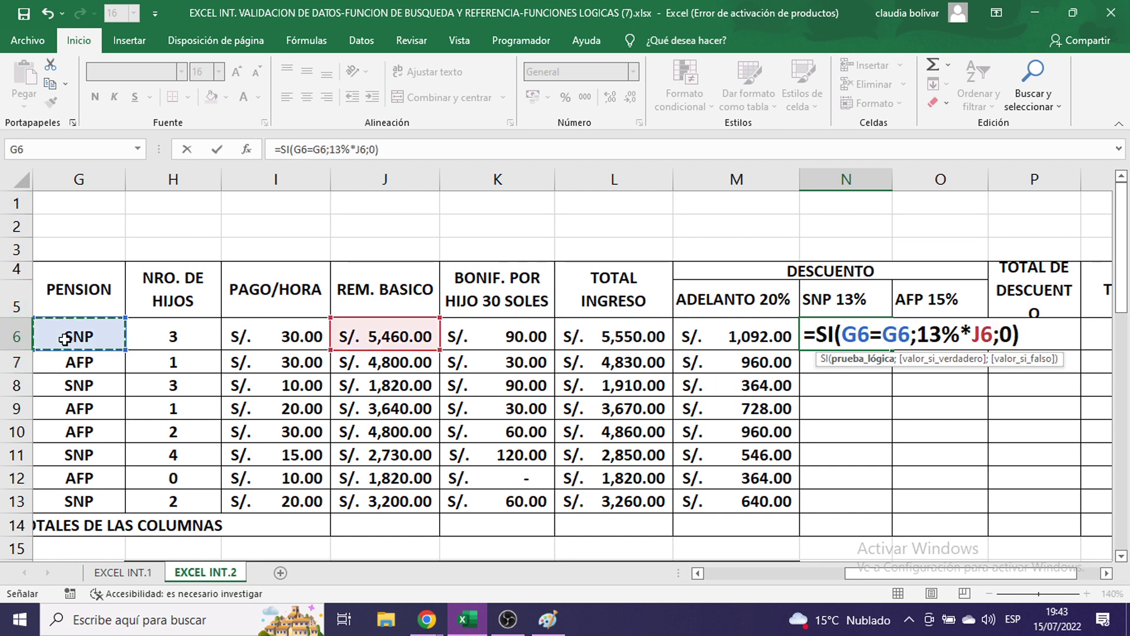
left_click(63, 383)
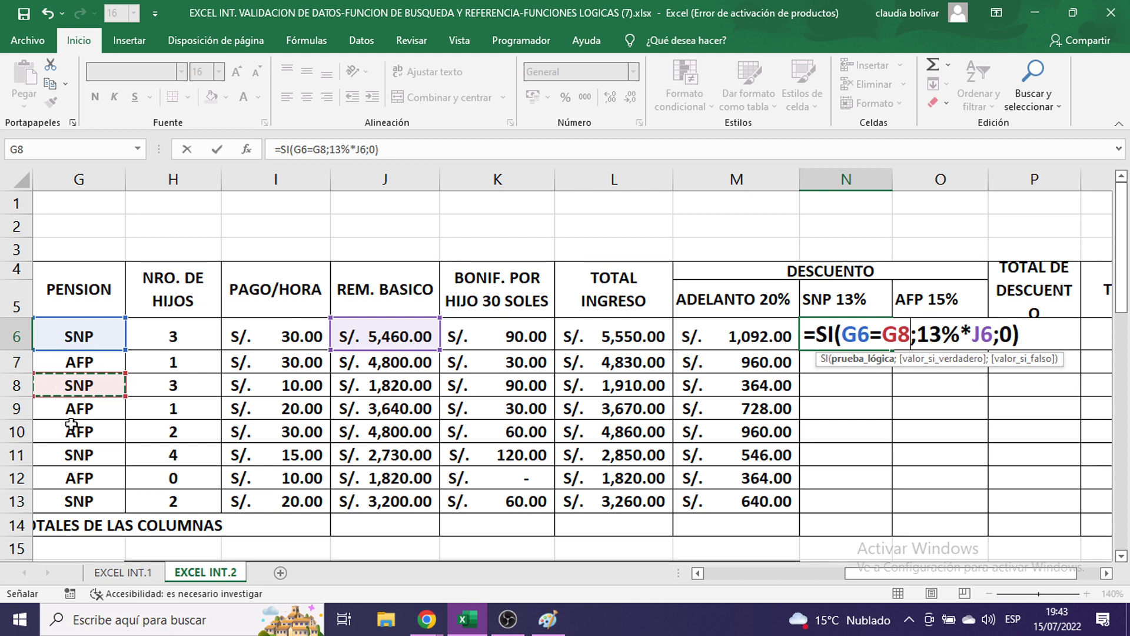
left_click(69, 454)
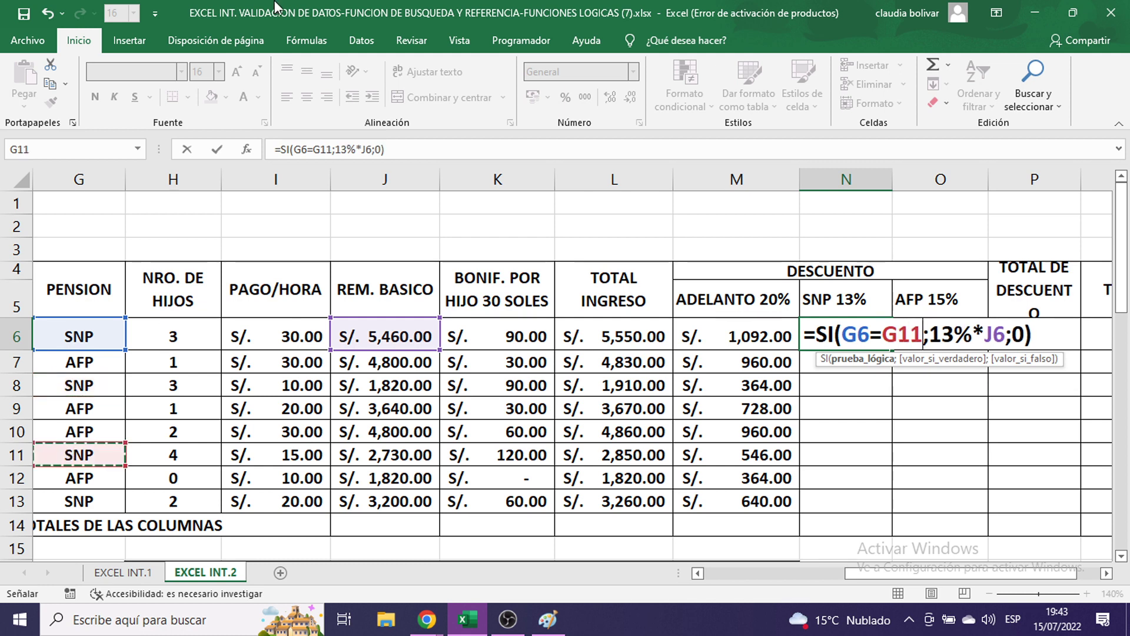
key("F4")
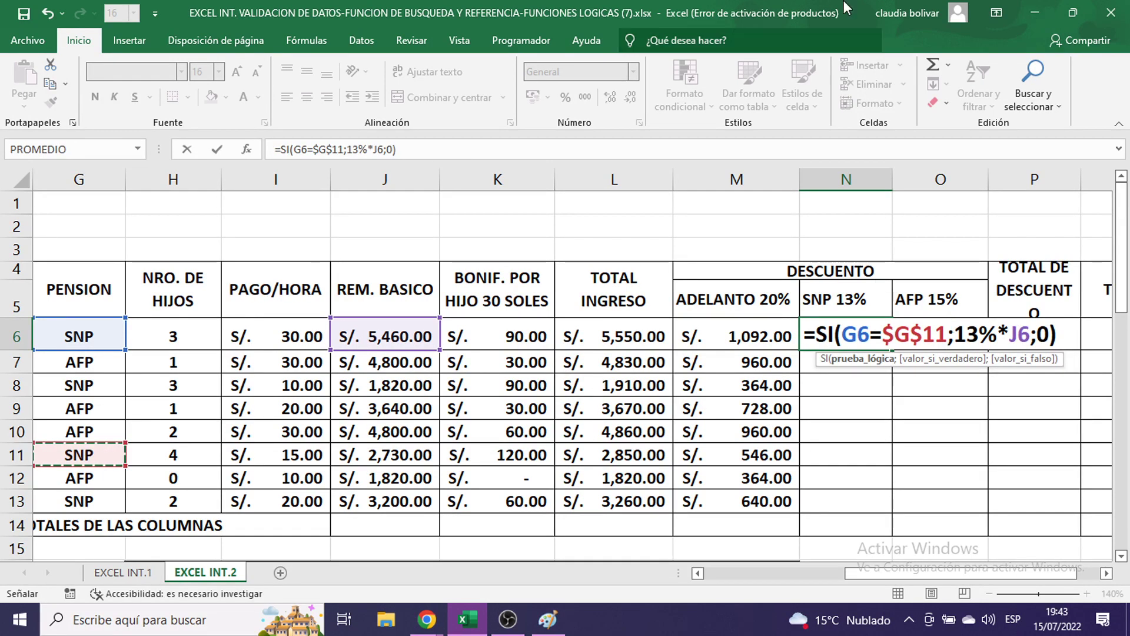
key("Return")
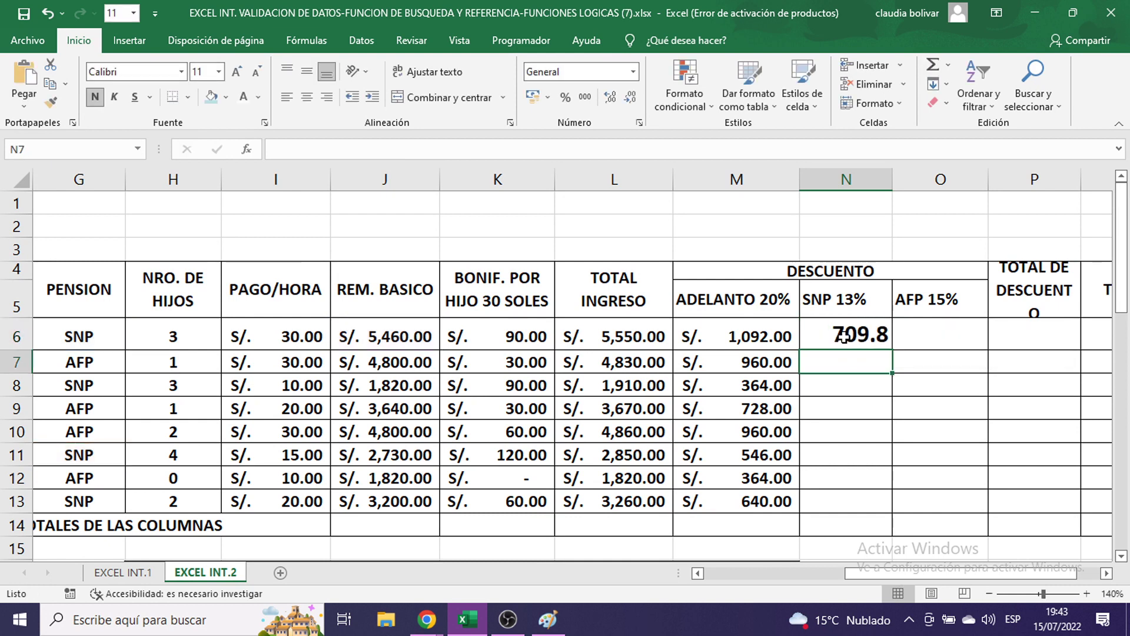
left_click(844, 337)
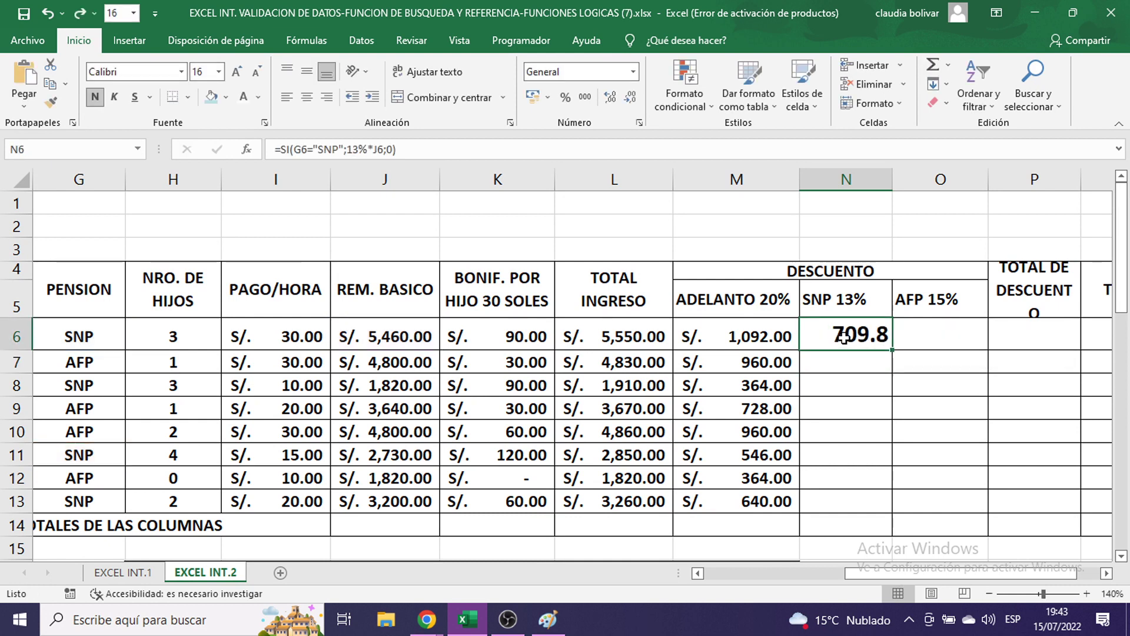
double_click(844, 337)
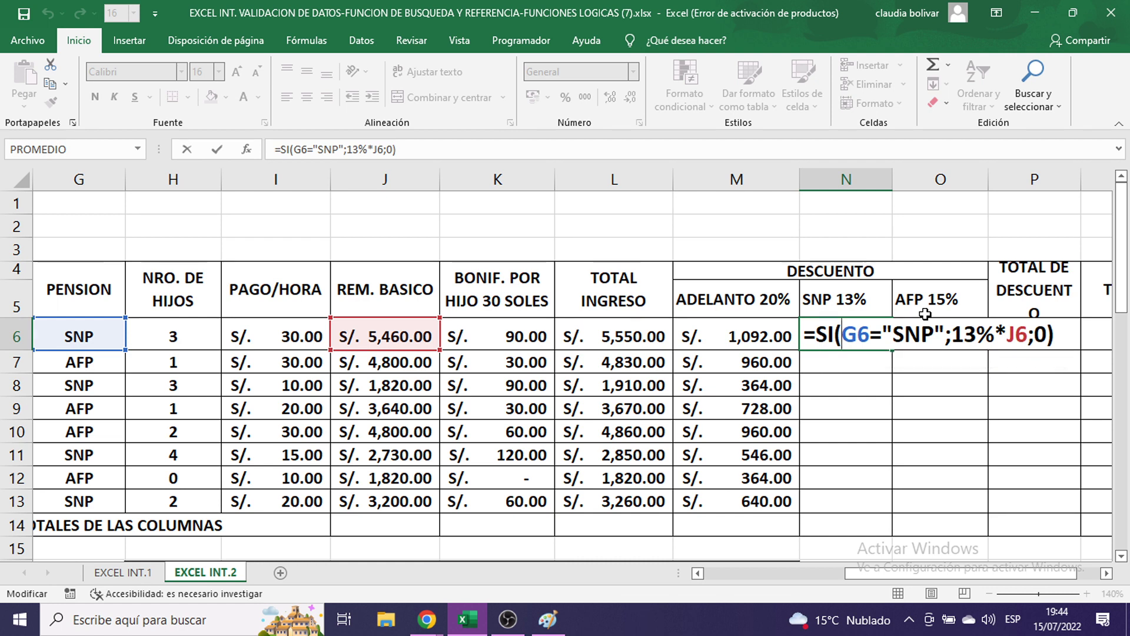
key("Return")
- Fill the SNP formula down to N13 in S/. accounting format at size 11
left_click(886, 346)
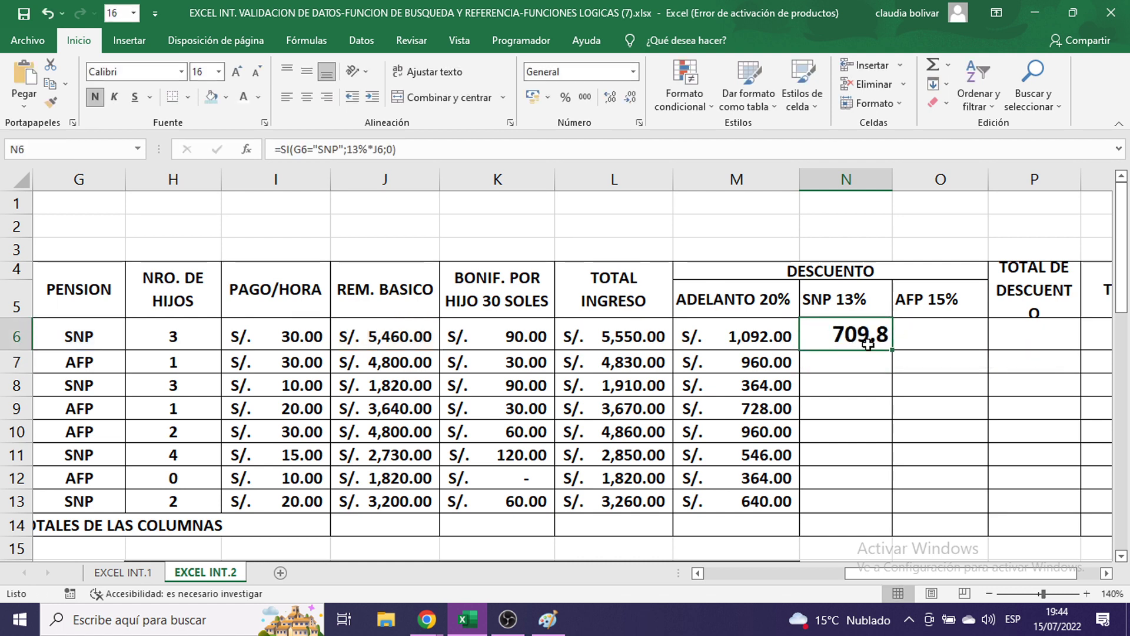
left_click_drag(891, 350, 872, 505)
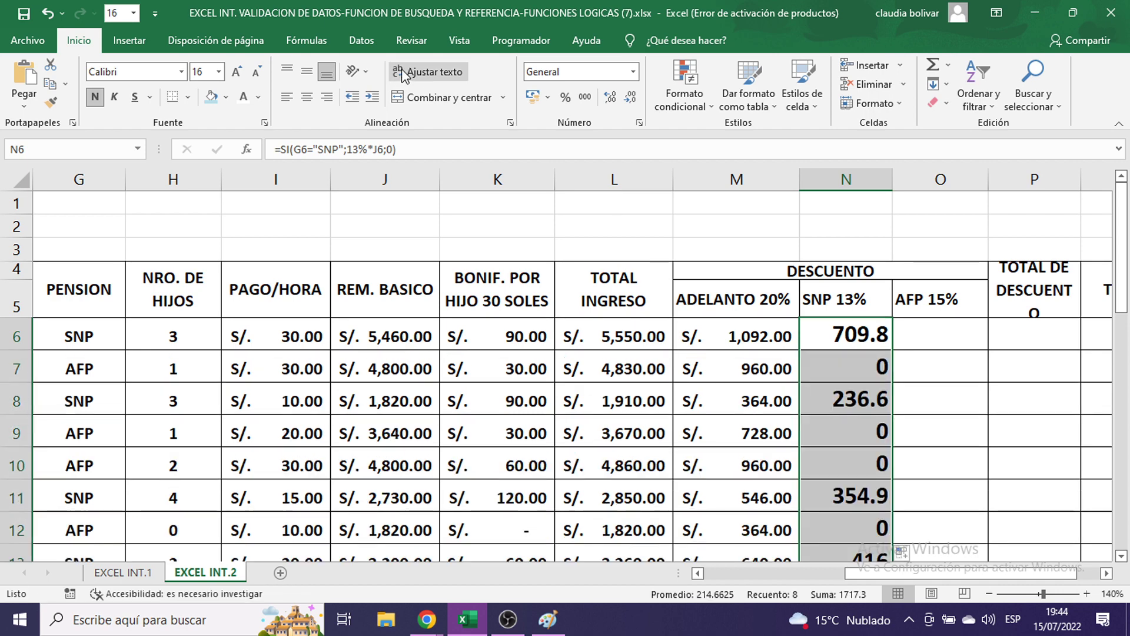
left_click(549, 98)
left_click(545, 118)
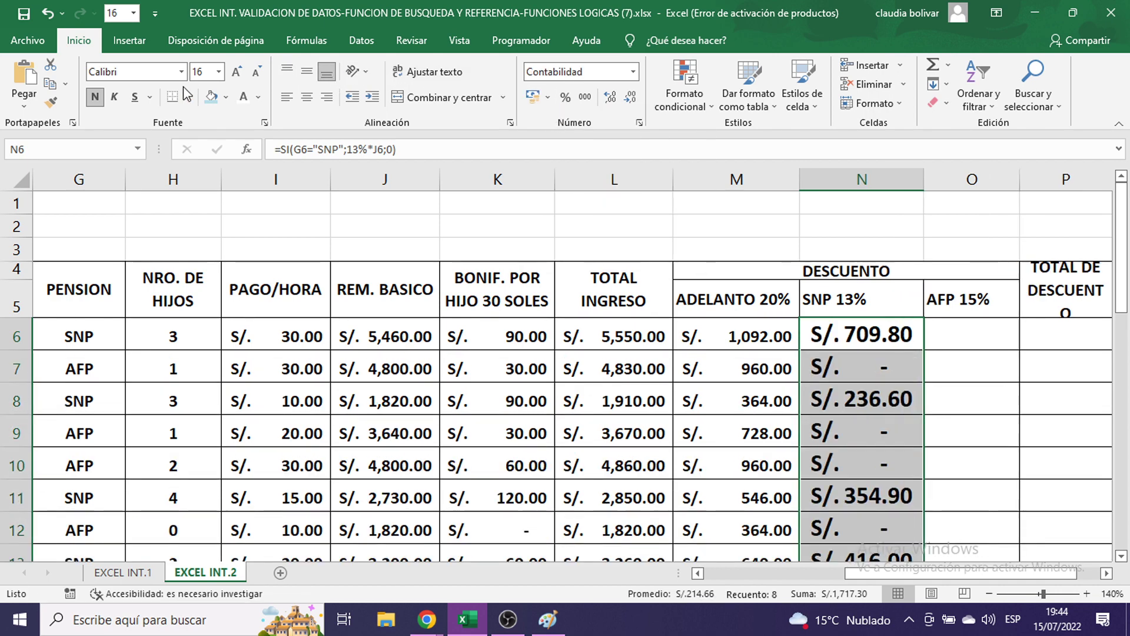
left_click(219, 72)
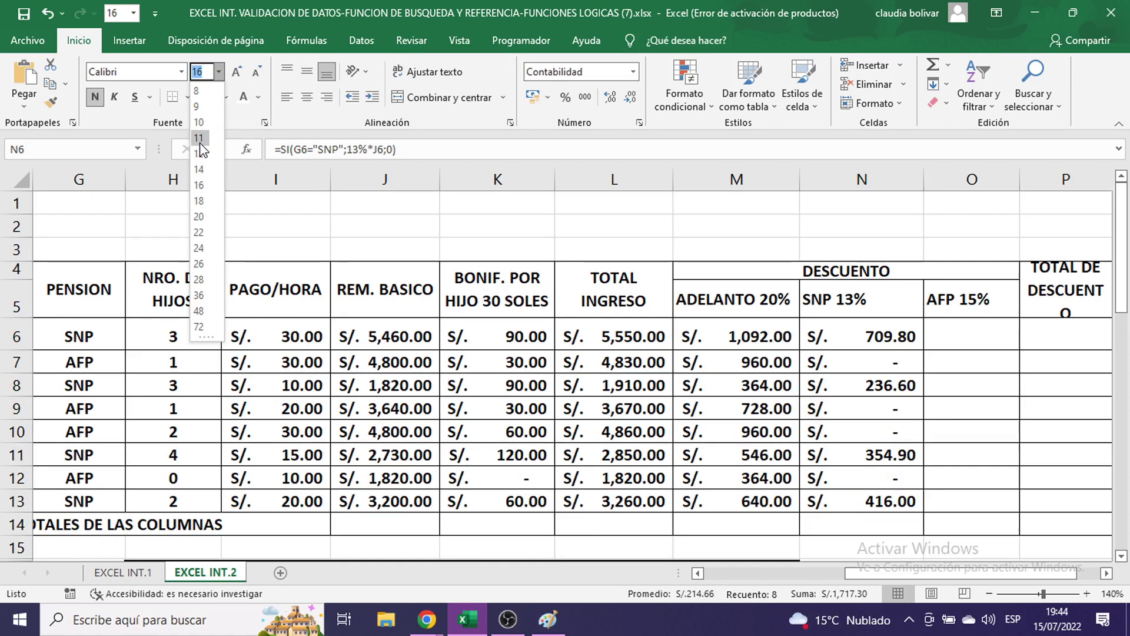
left_click(199, 138)
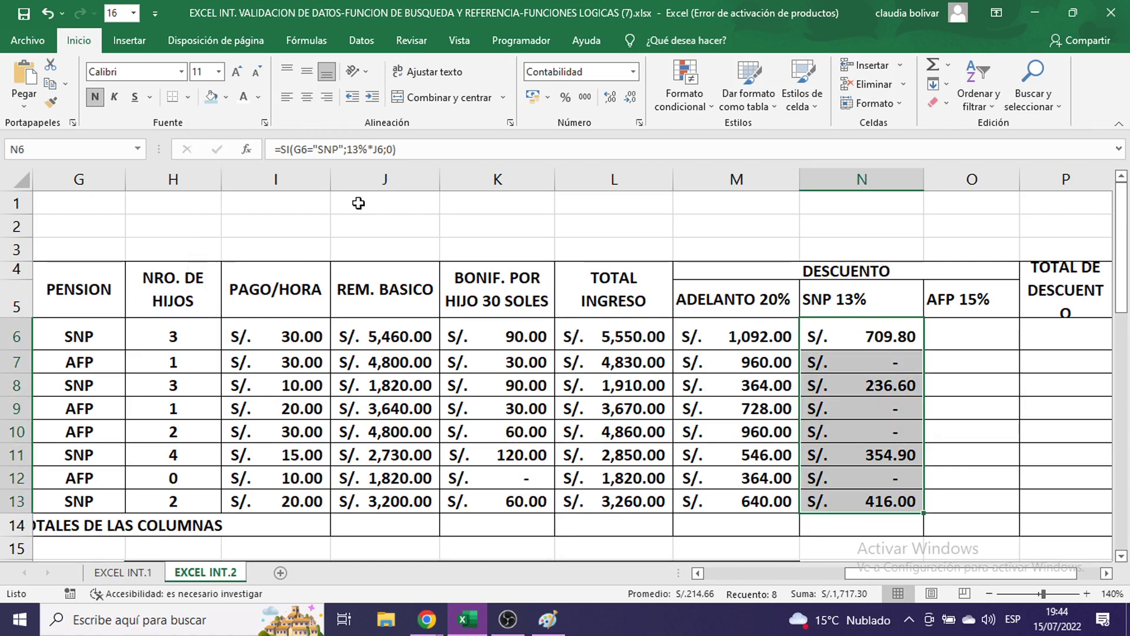
left_click(981, 340)
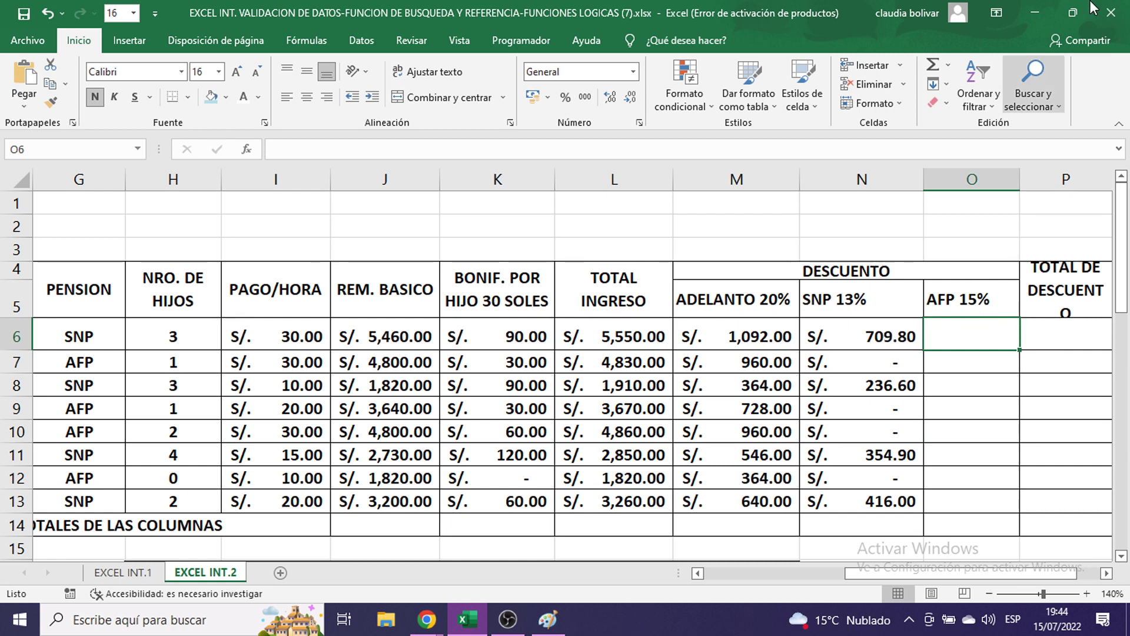
- Start the AFP formula in O6 as =SI(G6="AFP"; after trying and removing a $G$9 reference
type("=SI")
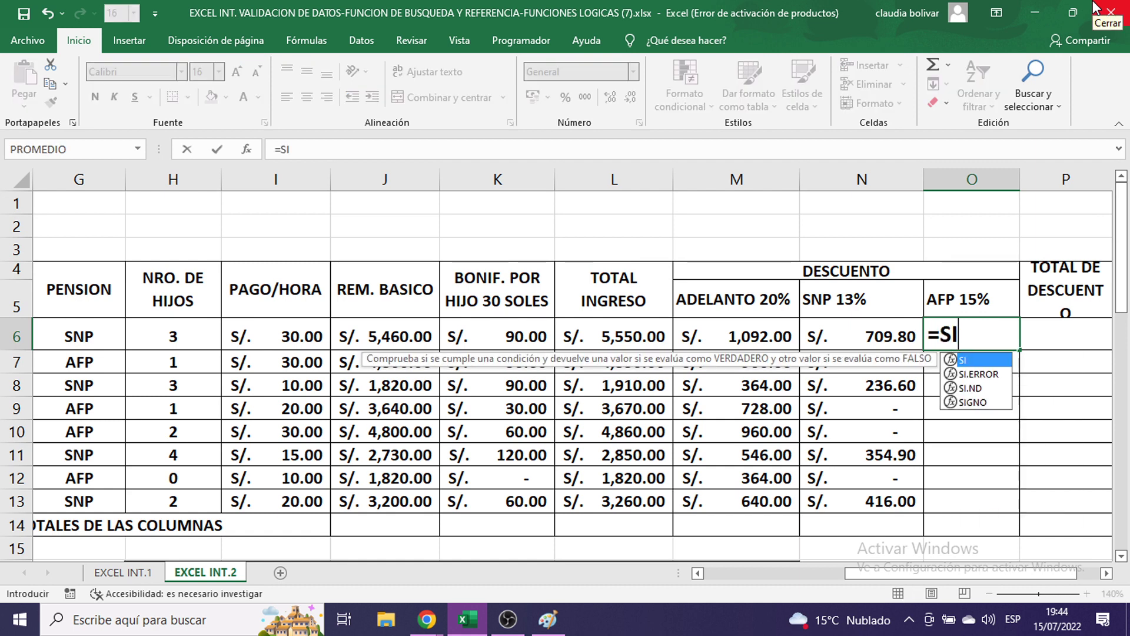
type("(")
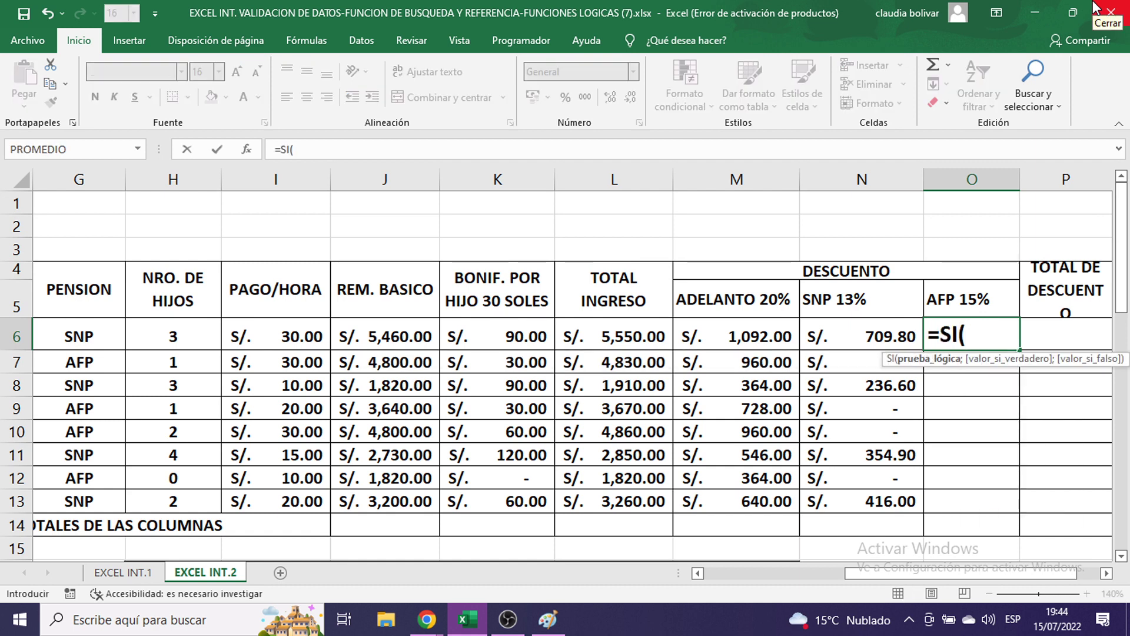
left_click(89, 338)
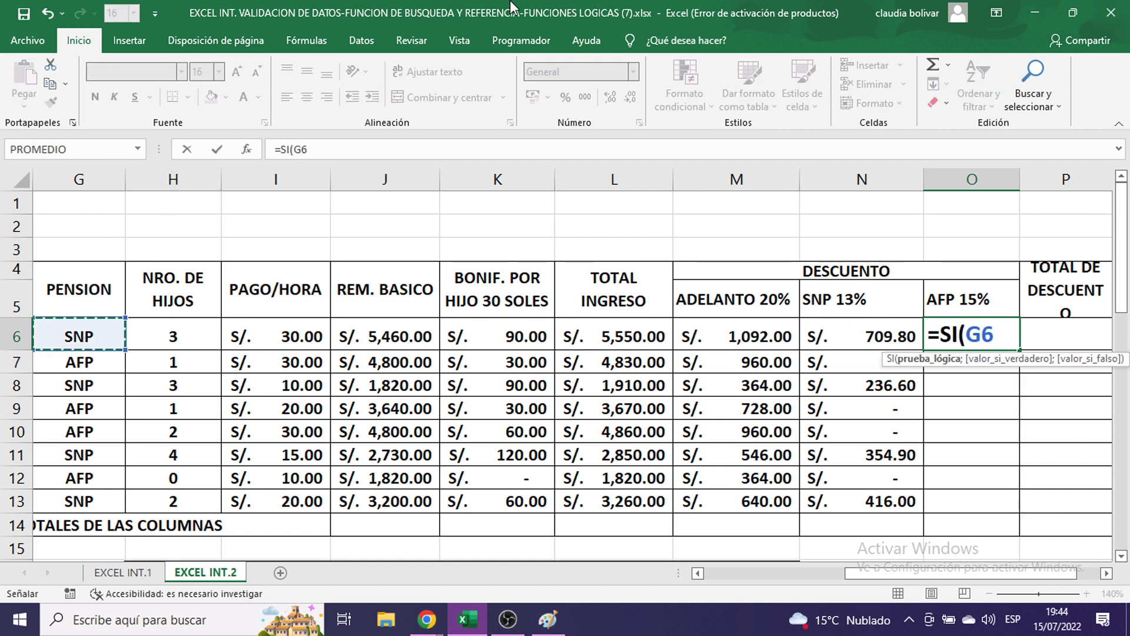
type("=")
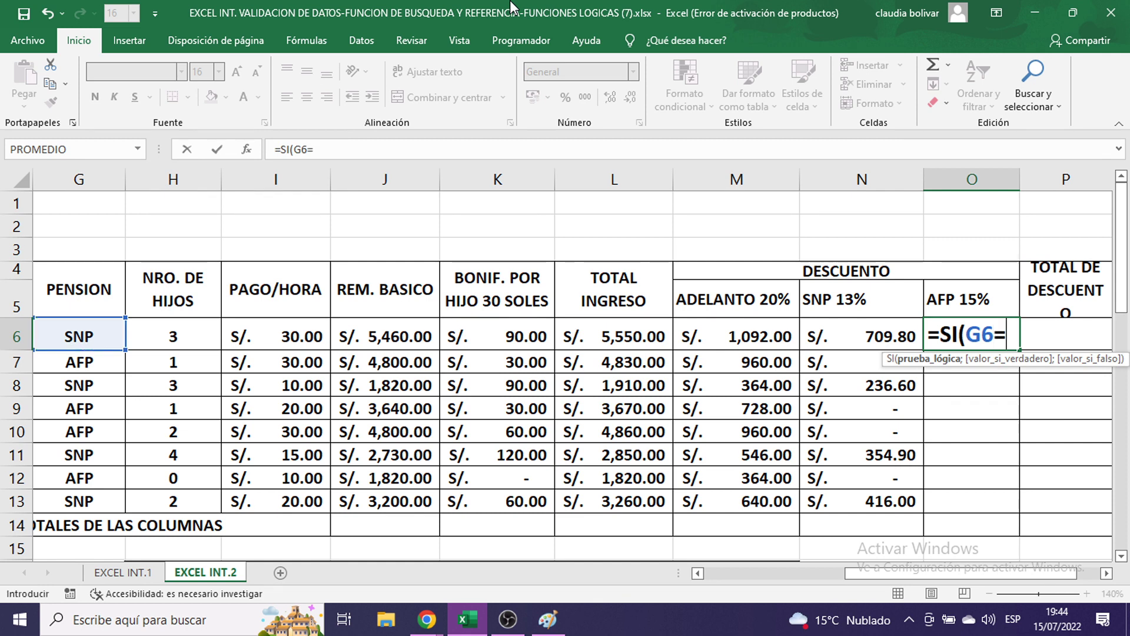
type("\"AFP\"")
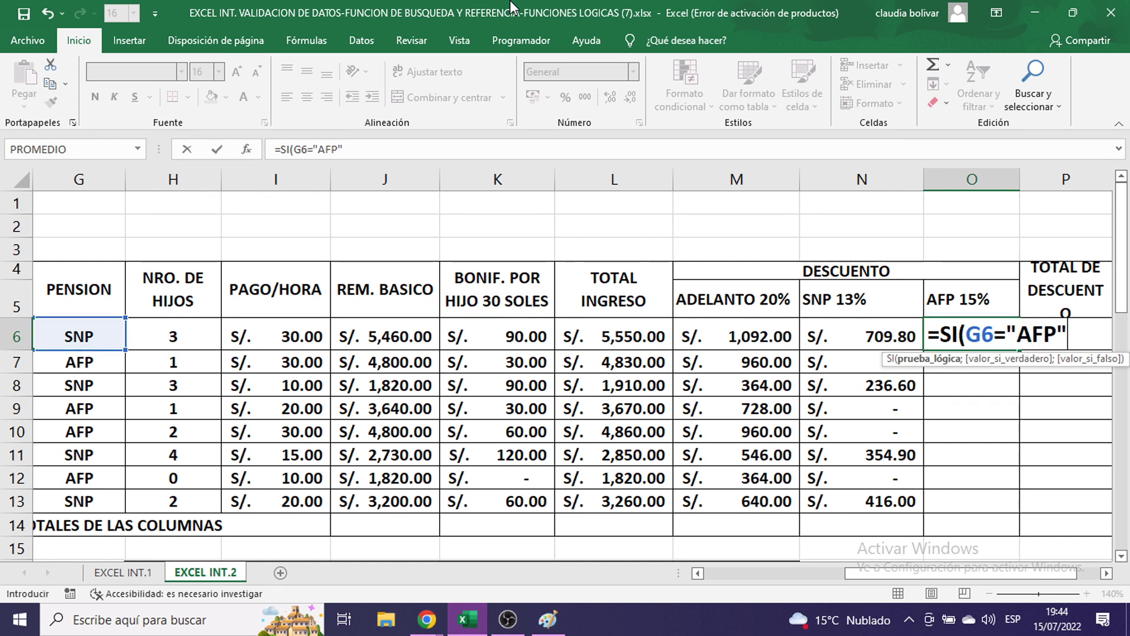
key("BackSpace")
key("BackSpace")
key("BackSpace")
key("BackSpace")
key("BackSpace")
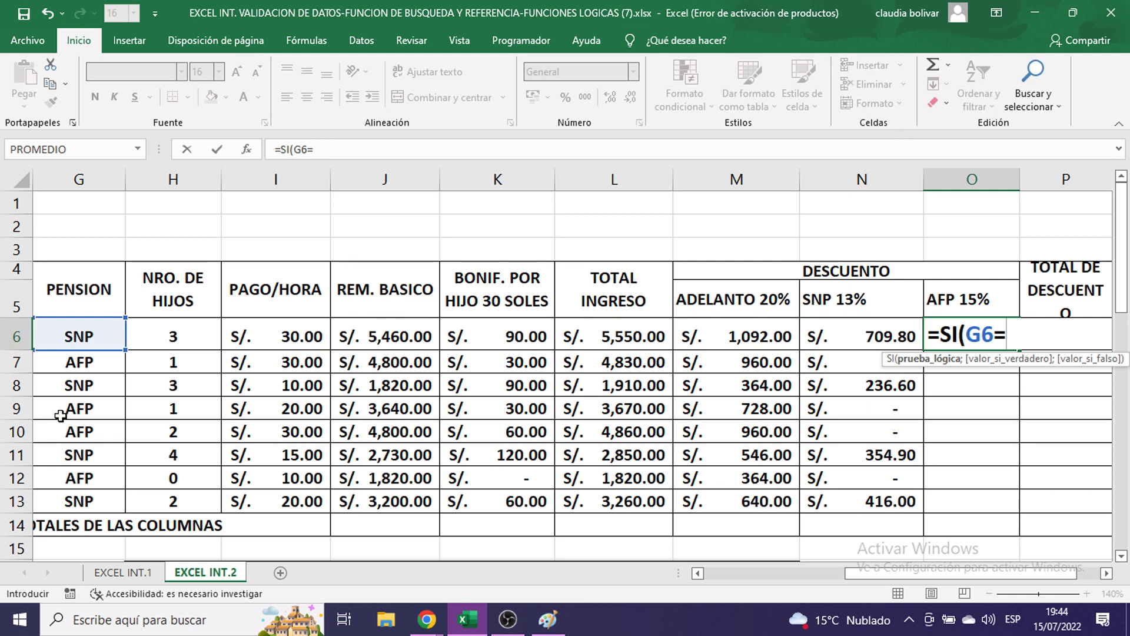
left_click(80, 409)
key("F4")
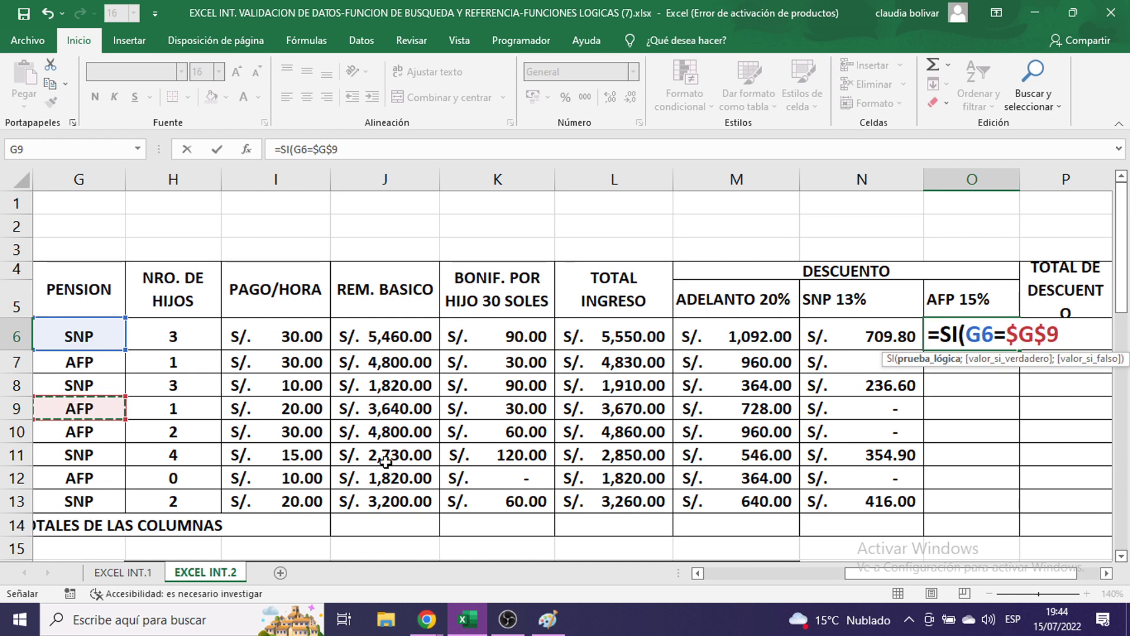
key("BackSpace")
key("BackSpace")
key("BackSpace")
key("BackSpace")
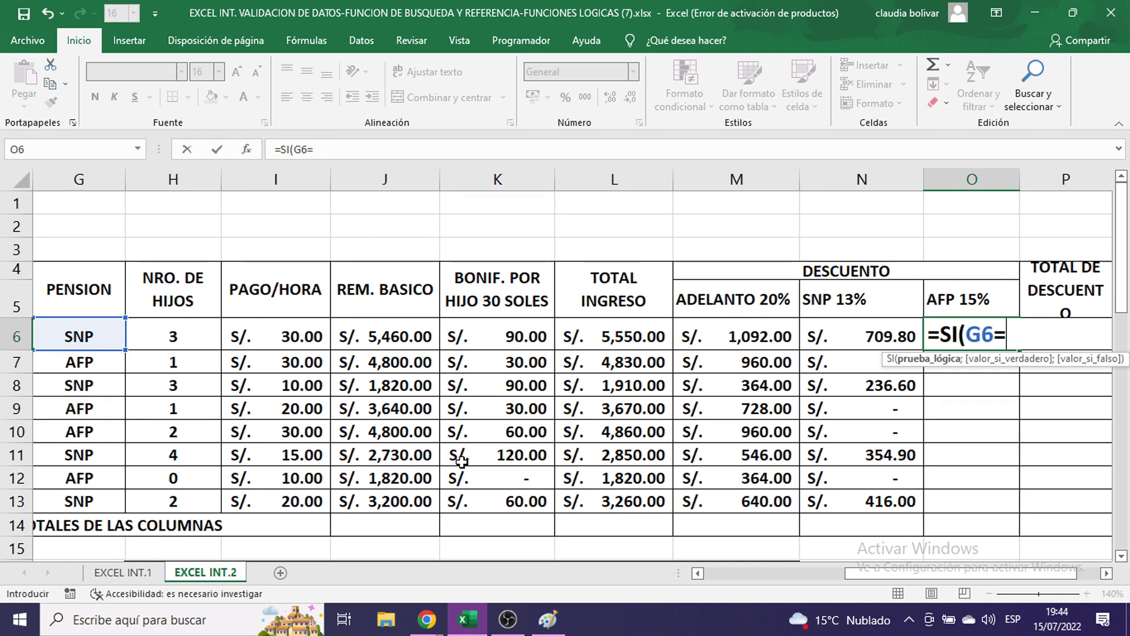
type("\"AFP")
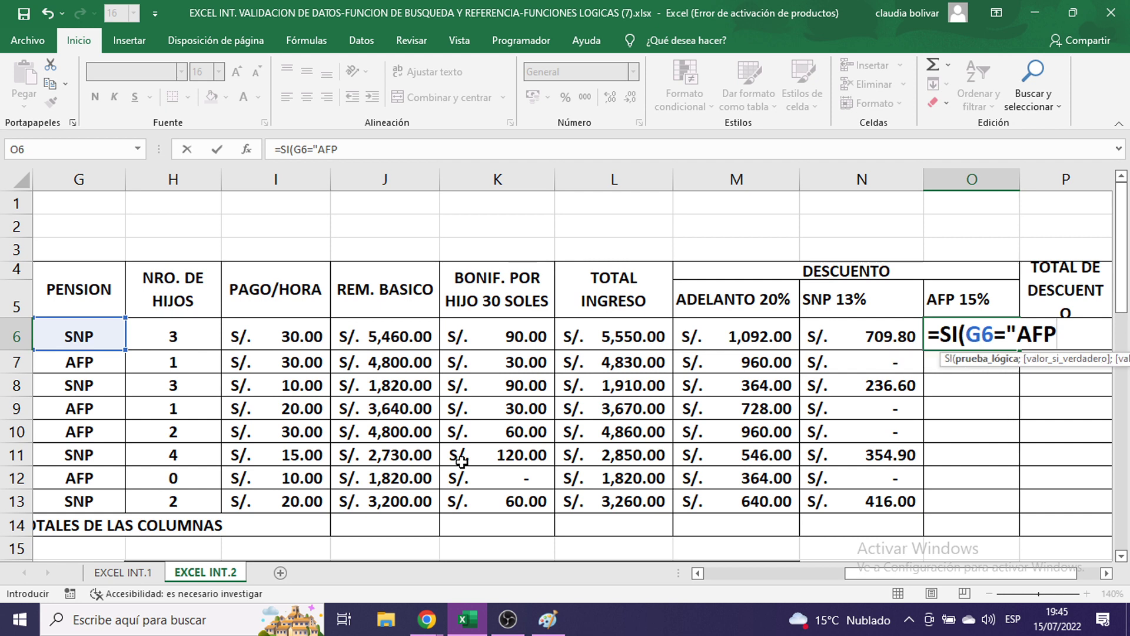
type("\";")
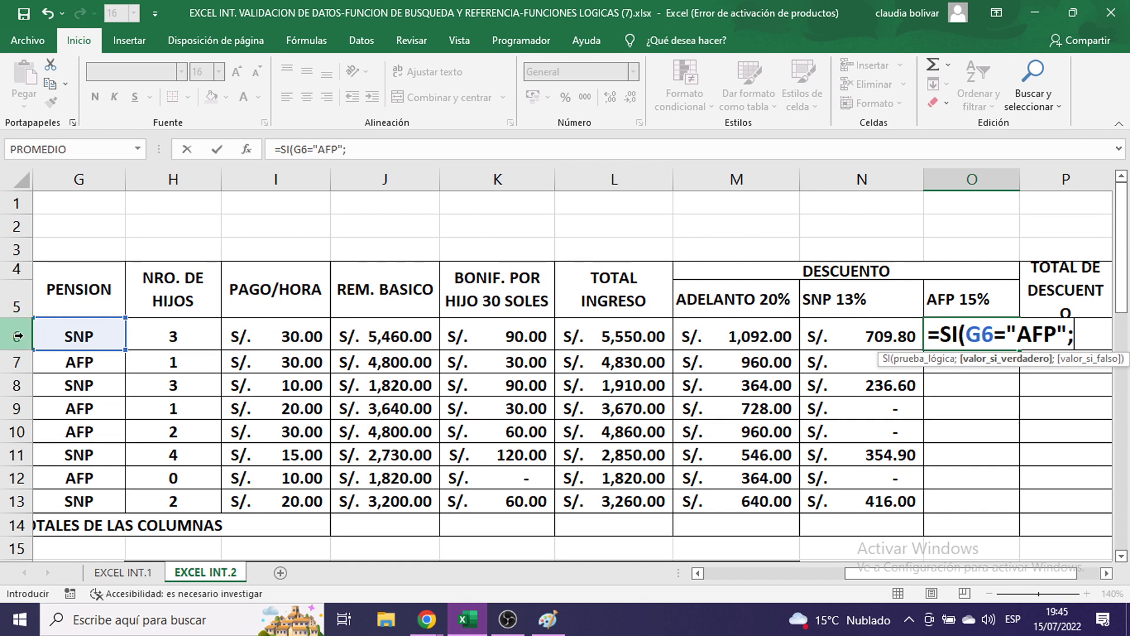
- Finish O6's formula as =SI(G6="AFP";15%*J6;0), taking 15% of J6's basic pay
type("1")
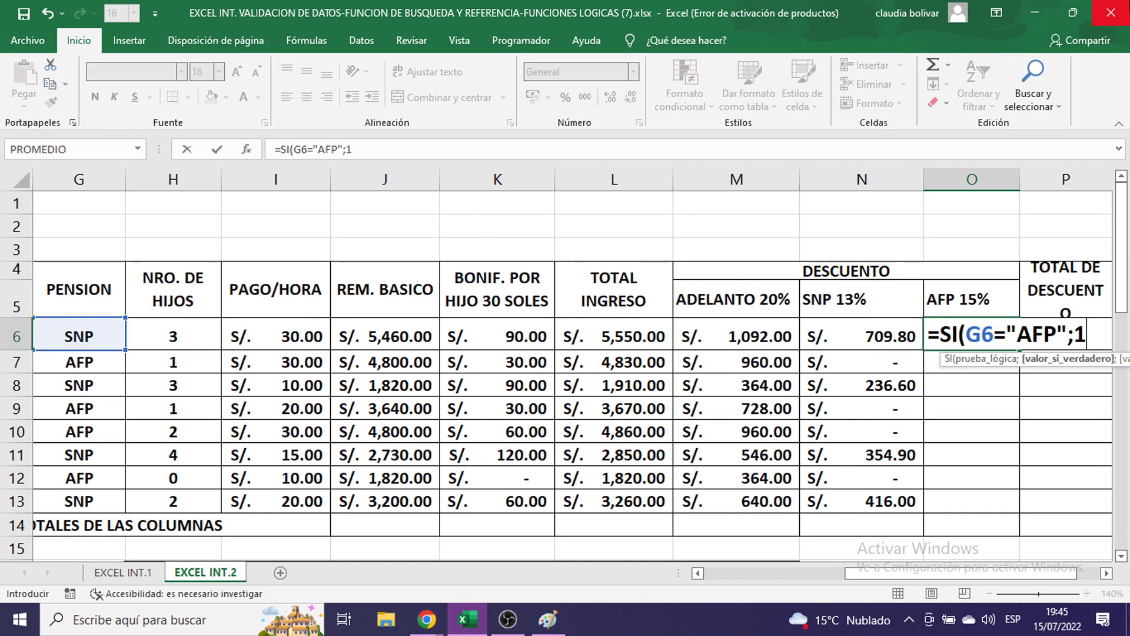
type("5%")
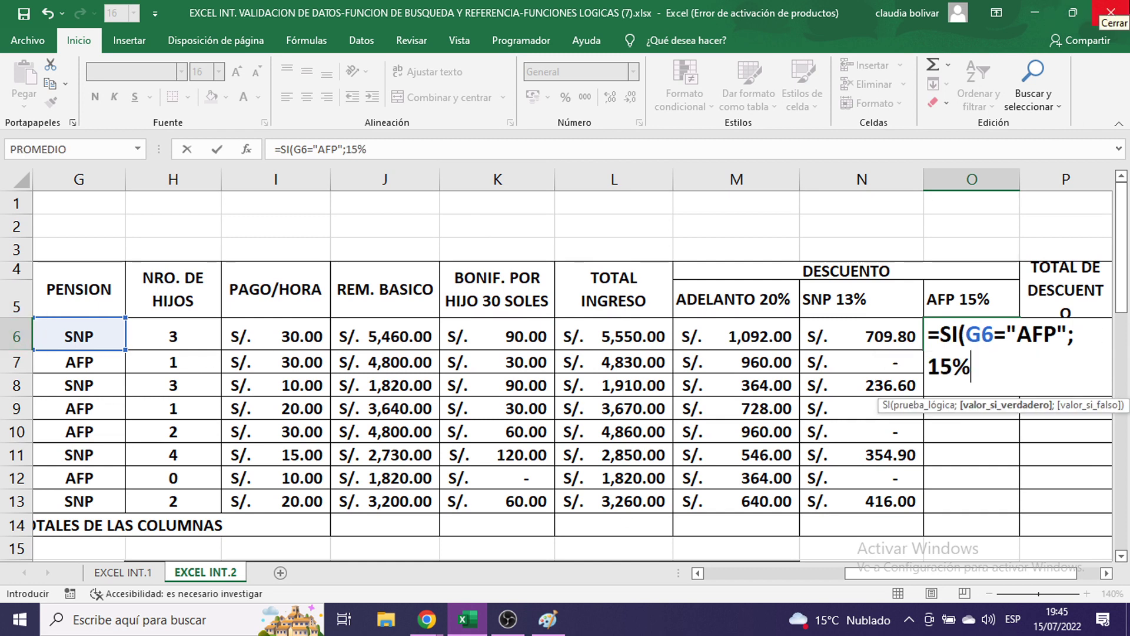
type("*")
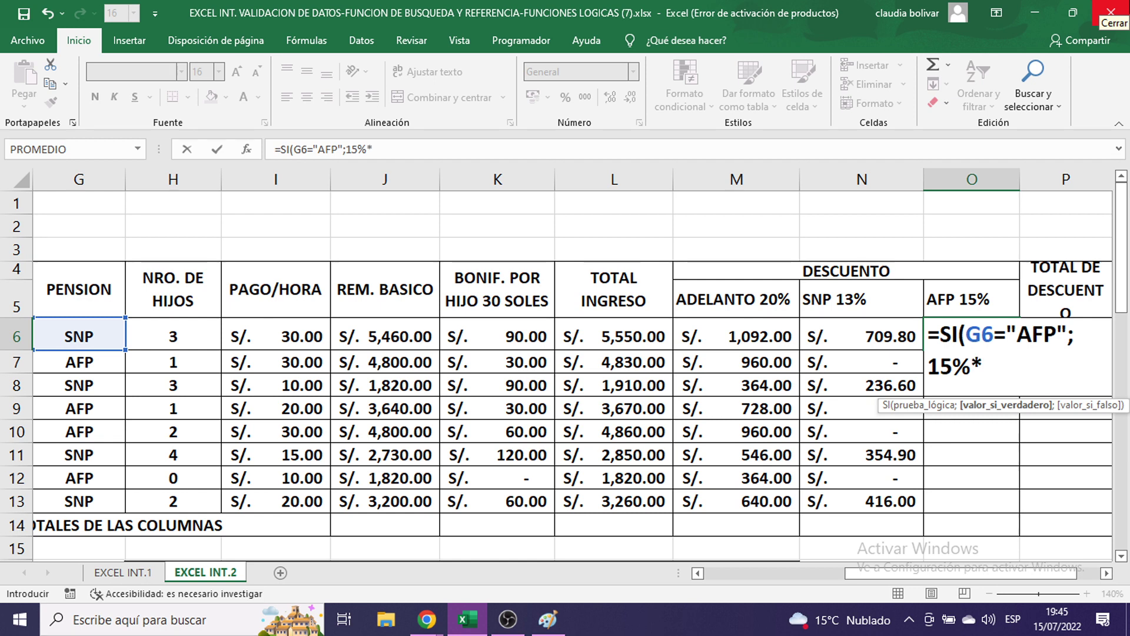
left_click(404, 340)
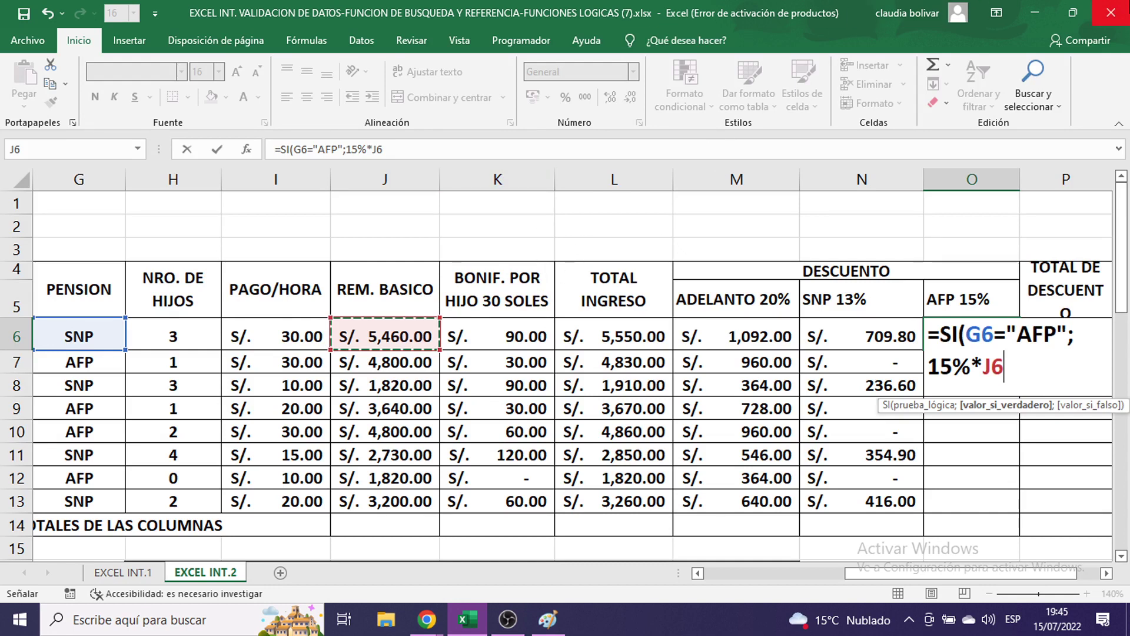
type(";0")
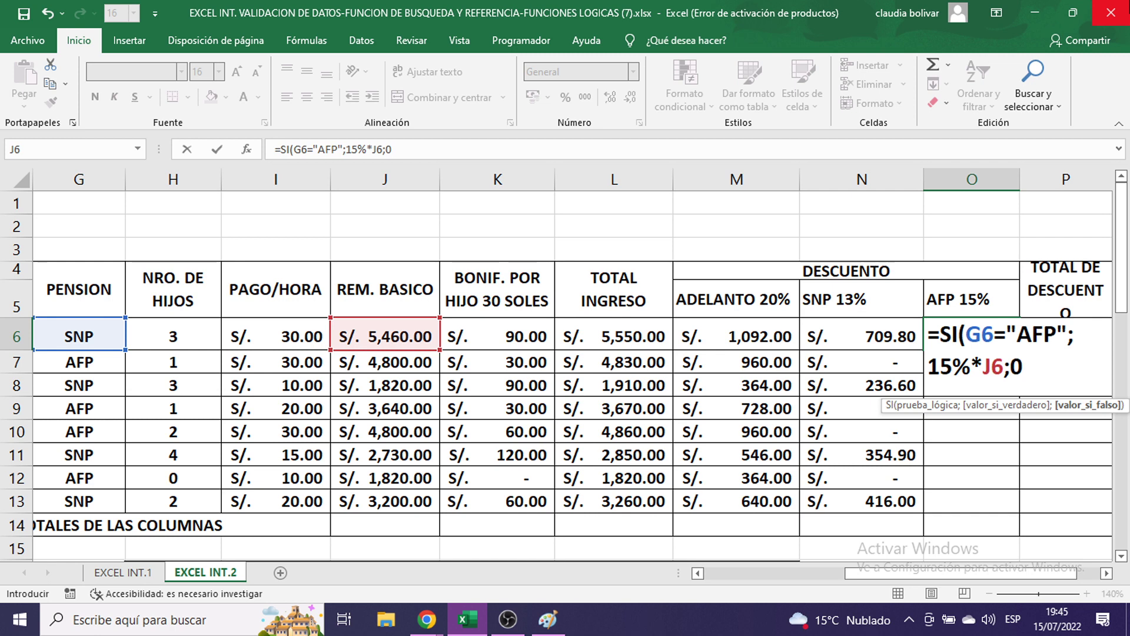
type(")")
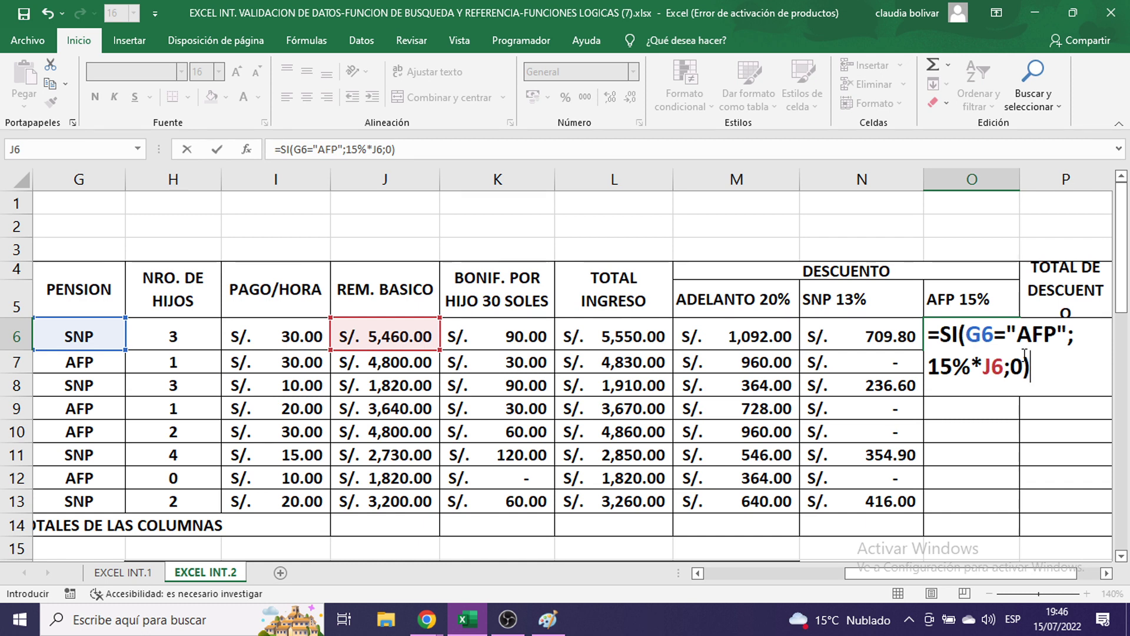
- Commit the AFP formula in O6 and fill it down through O13
key("Return")
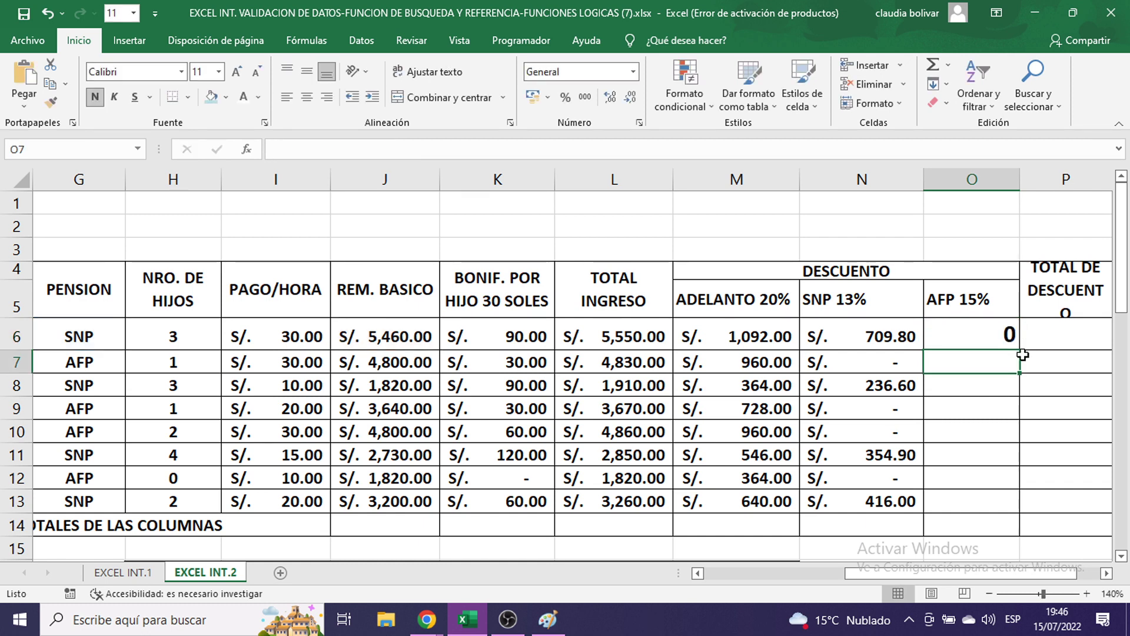
left_click(940, 330)
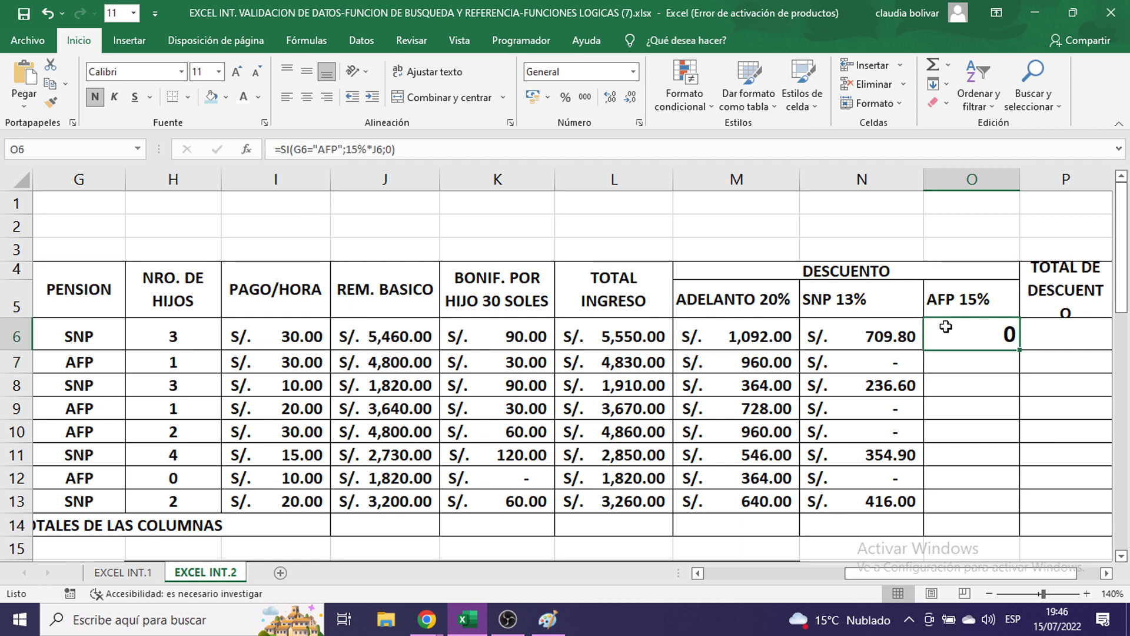
left_click_drag(1021, 352, 1020, 514)
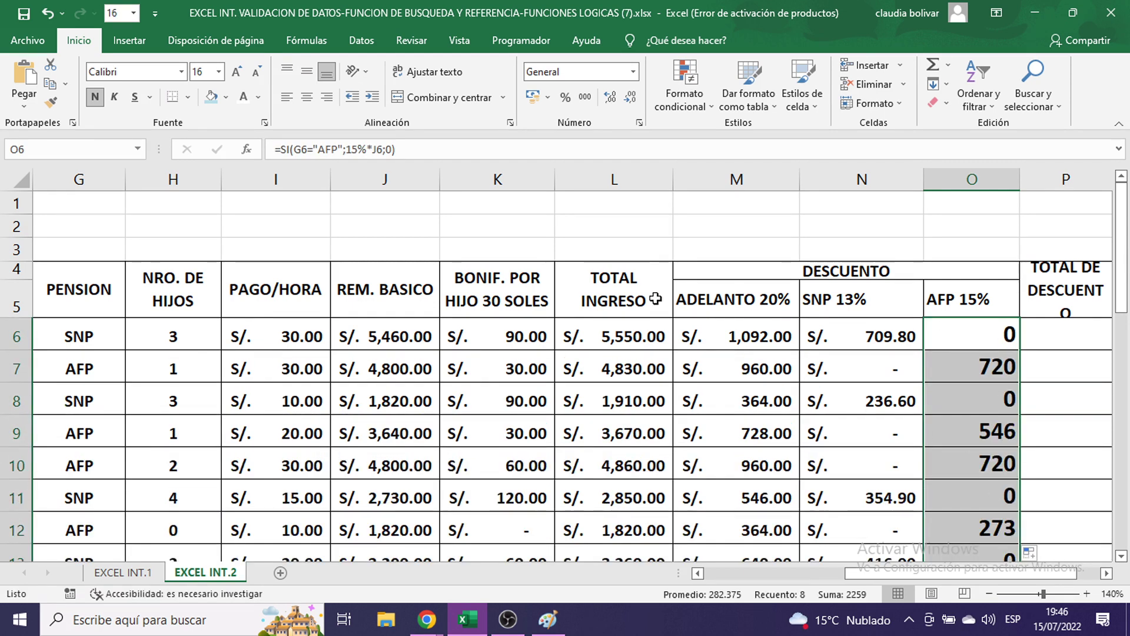
- Format the AFP 15% amounts at font size 11 in S/. accounting format
left_click(219, 72)
left_click(216, 116)
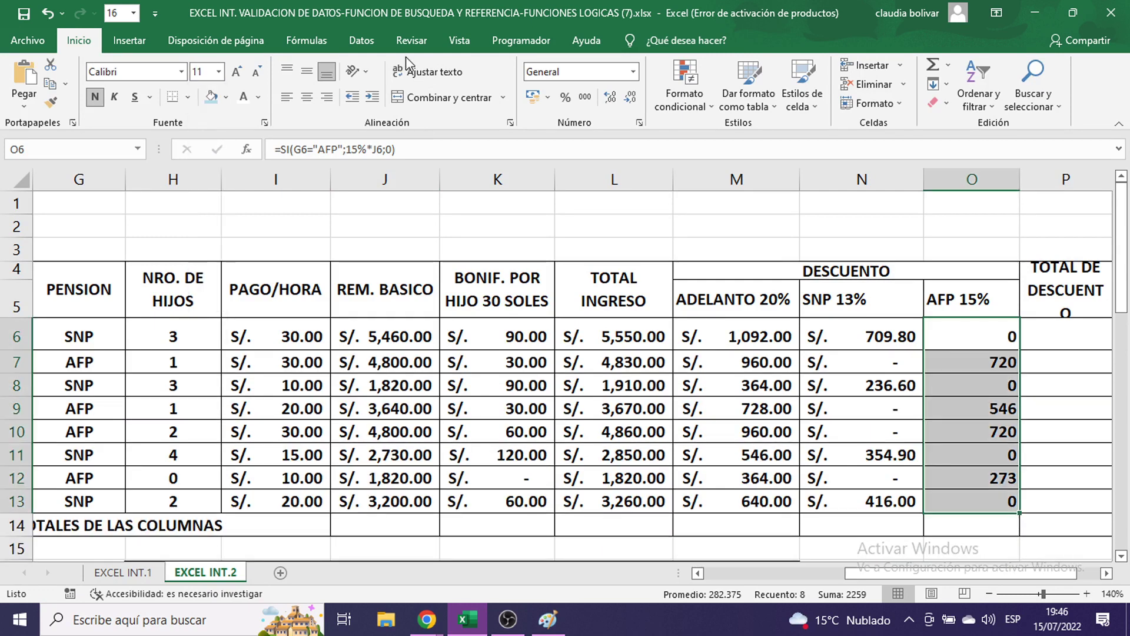
left_click(553, 103)
left_click(557, 124)
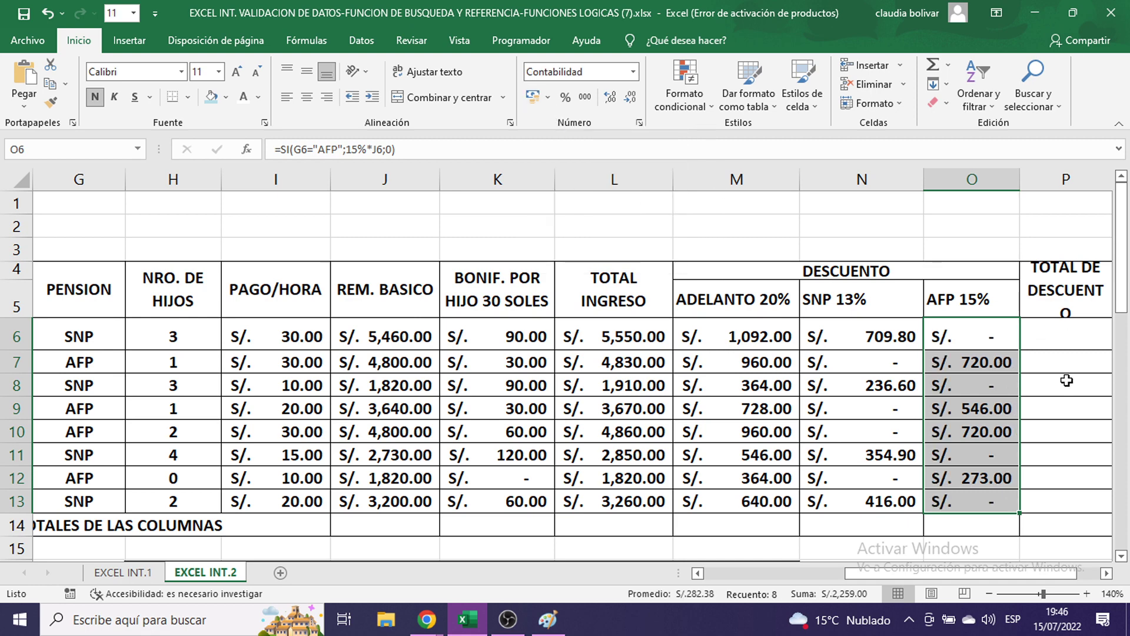
left_click_drag(1013, 580, 896, 564)
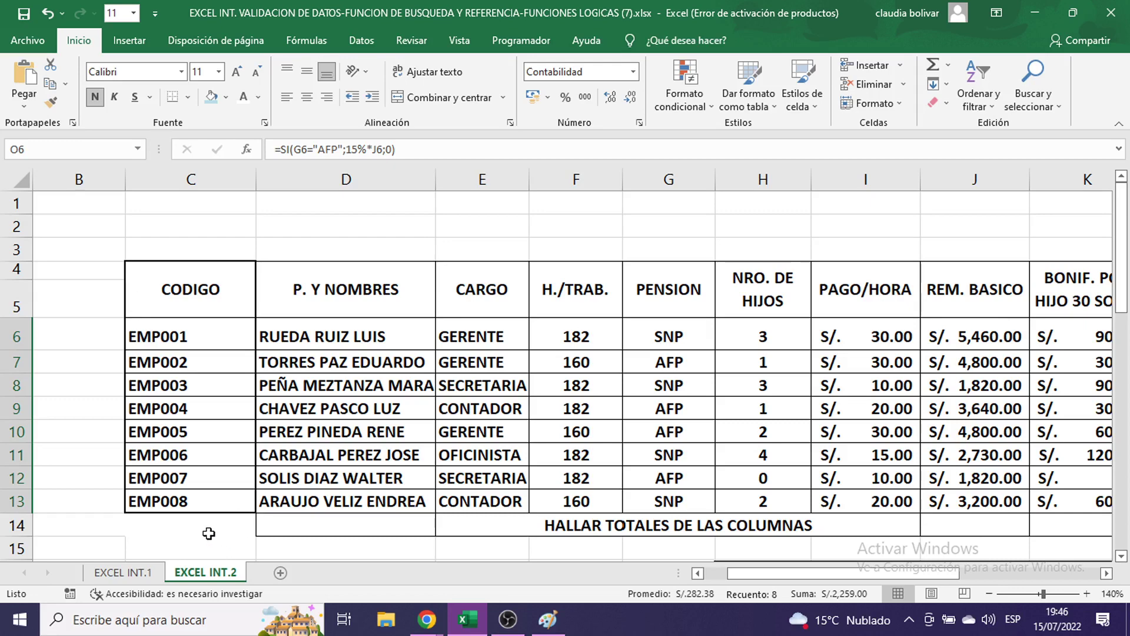
left_click_drag(863, 575, 1010, 588)
left_click(966, 330)
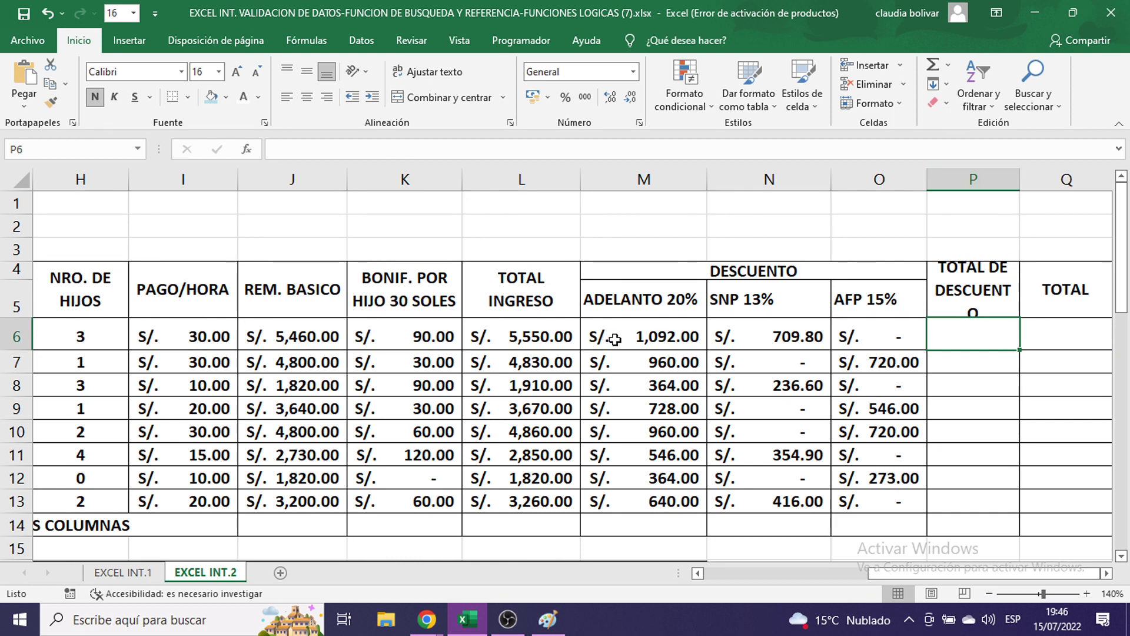
- Select the row 6 discounts M6:O6 and AutoSum them into P6 as =SUMA(M6:O6)
left_click_drag(609, 338, 951, 329)
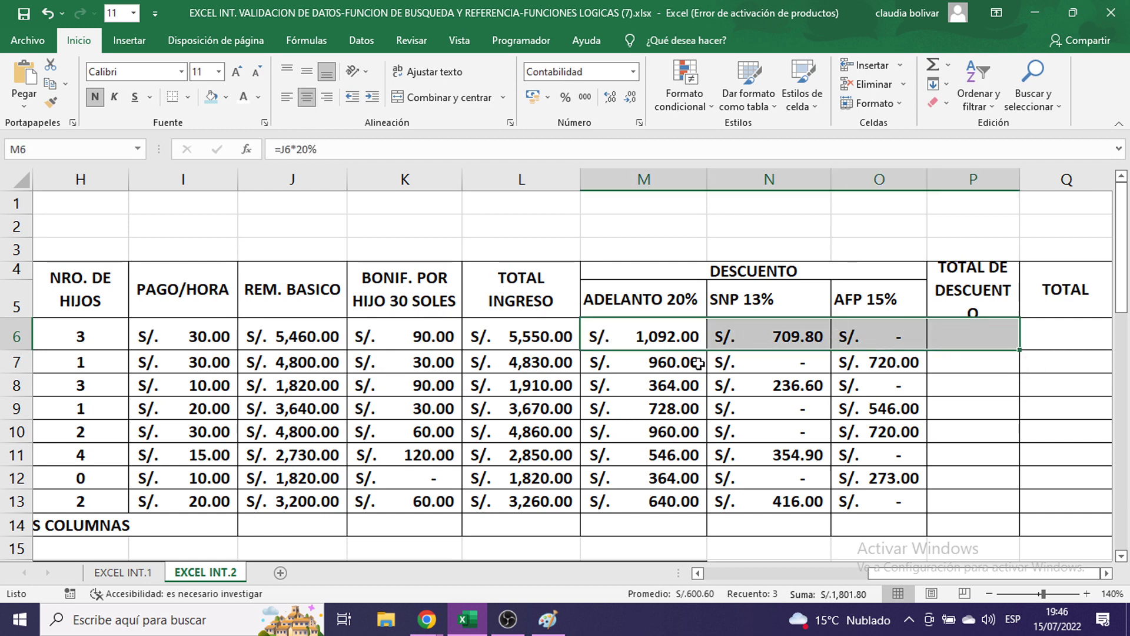
left_click(650, 336)
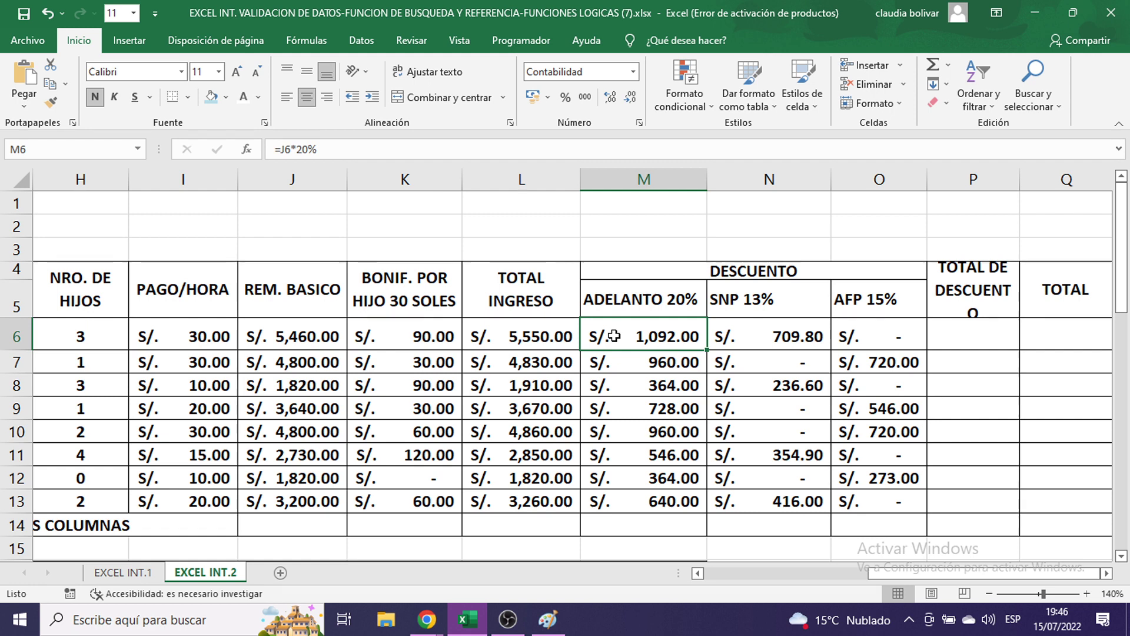
left_click_drag(613, 335, 950, 333)
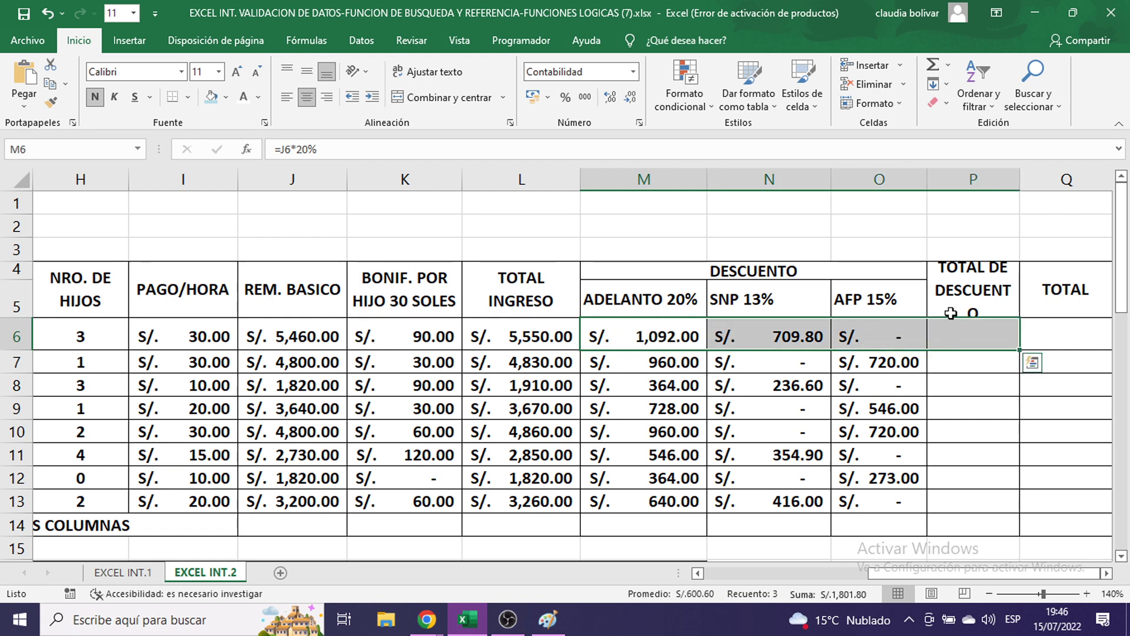
left_click(919, 337)
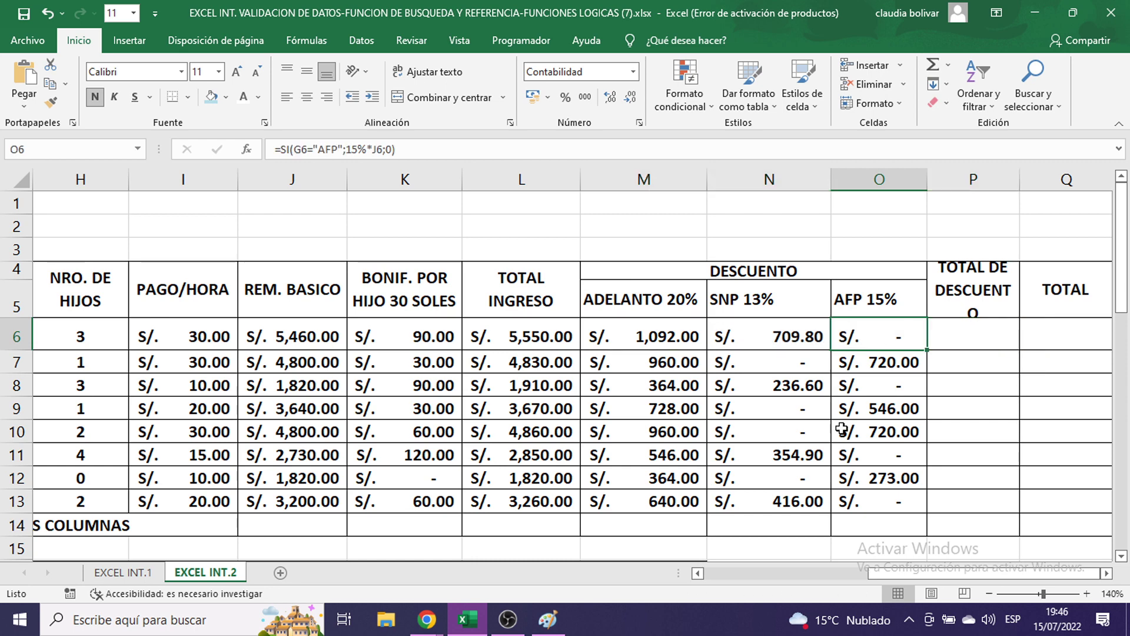
left_click_drag(949, 570, 893, 580)
left_click(450, 339)
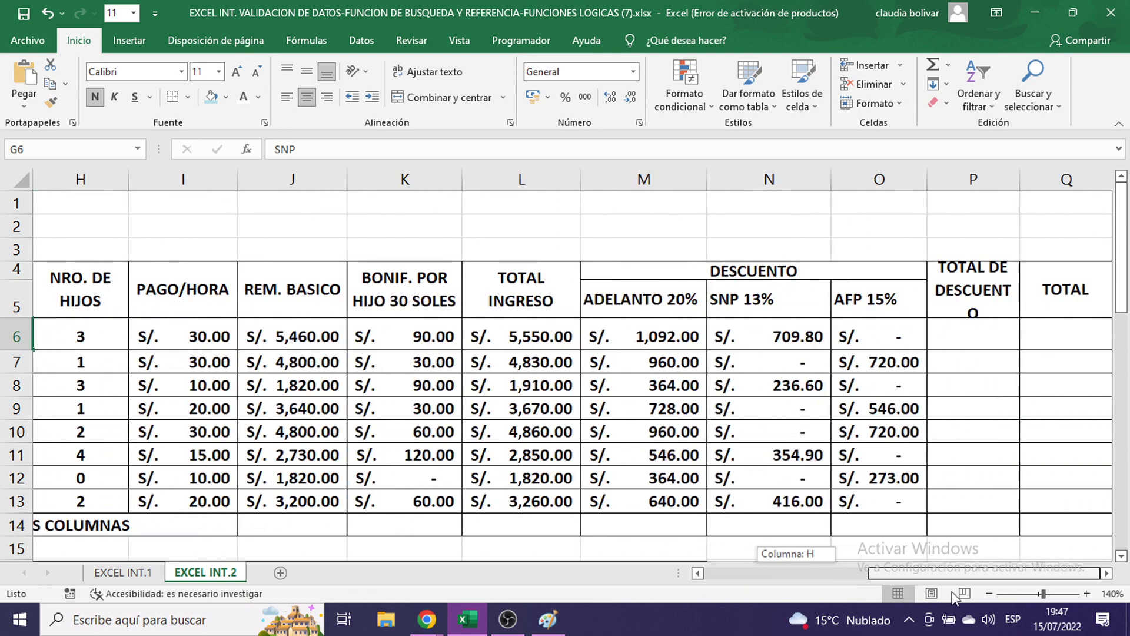
left_click_drag(643, 336, 972, 339)
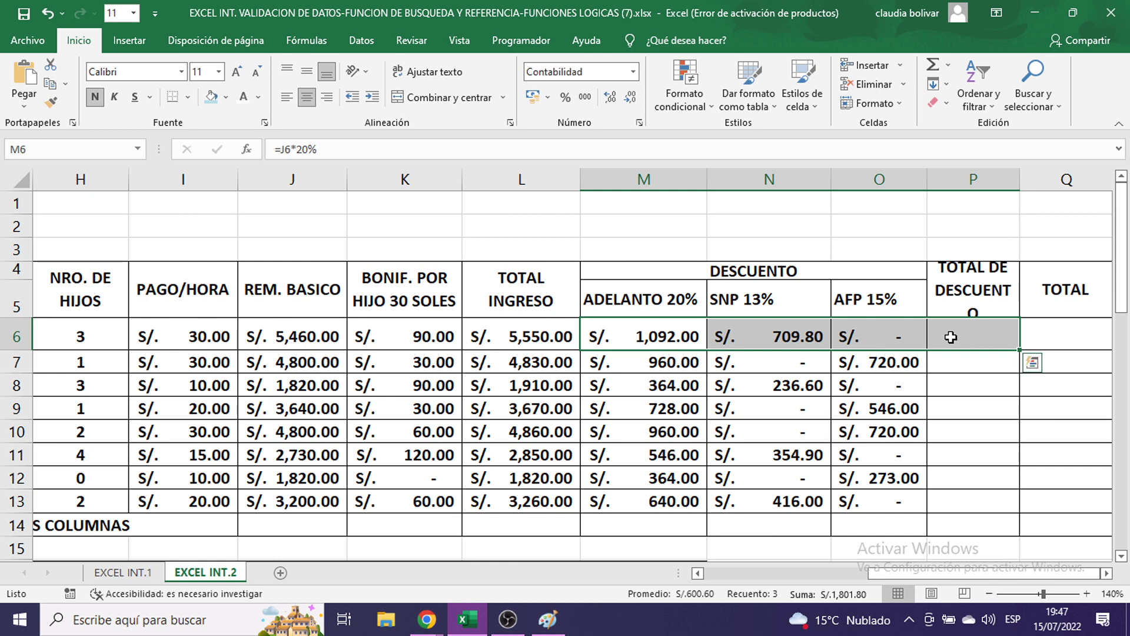
left_click(947, 63)
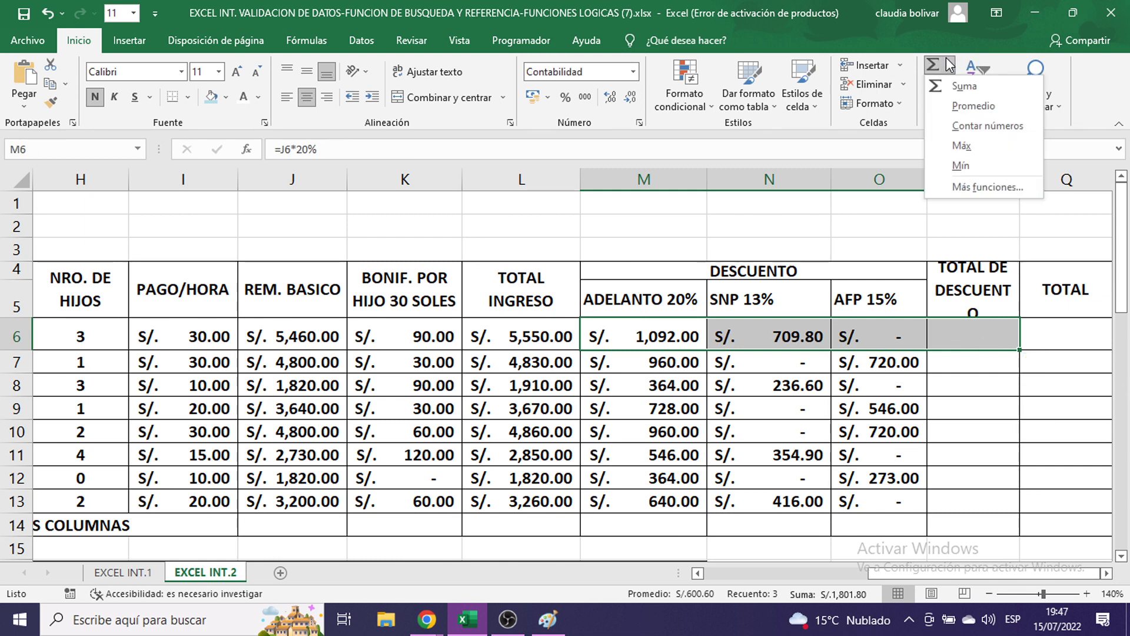
left_click(964, 88)
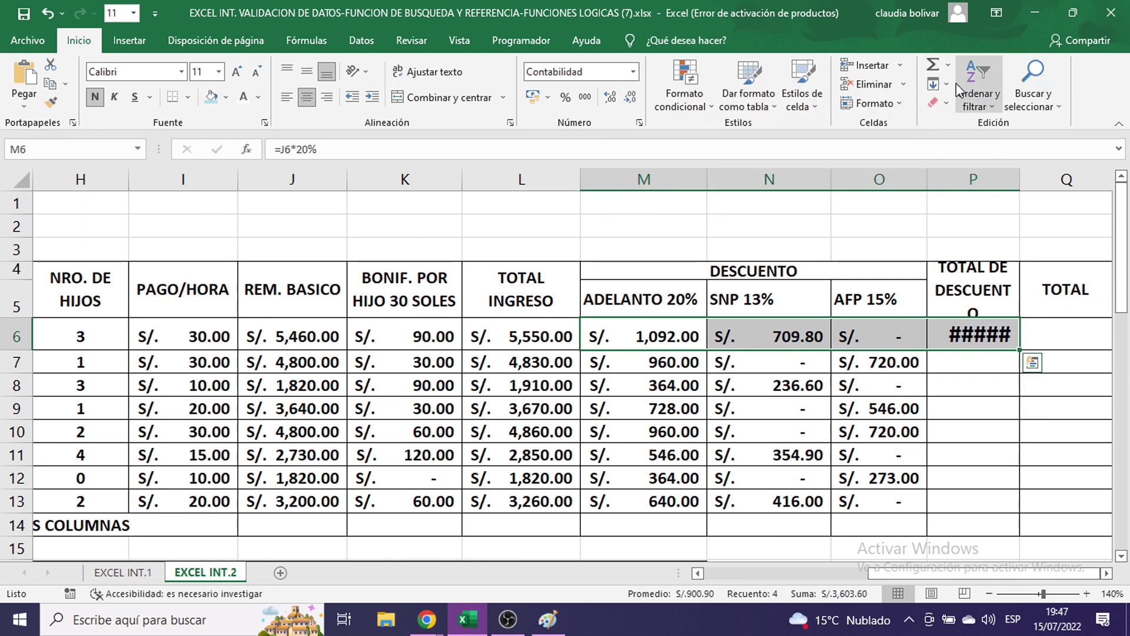
- Glance at the Paint screenshot, then return to P6 in Excel
left_click(538, 620)
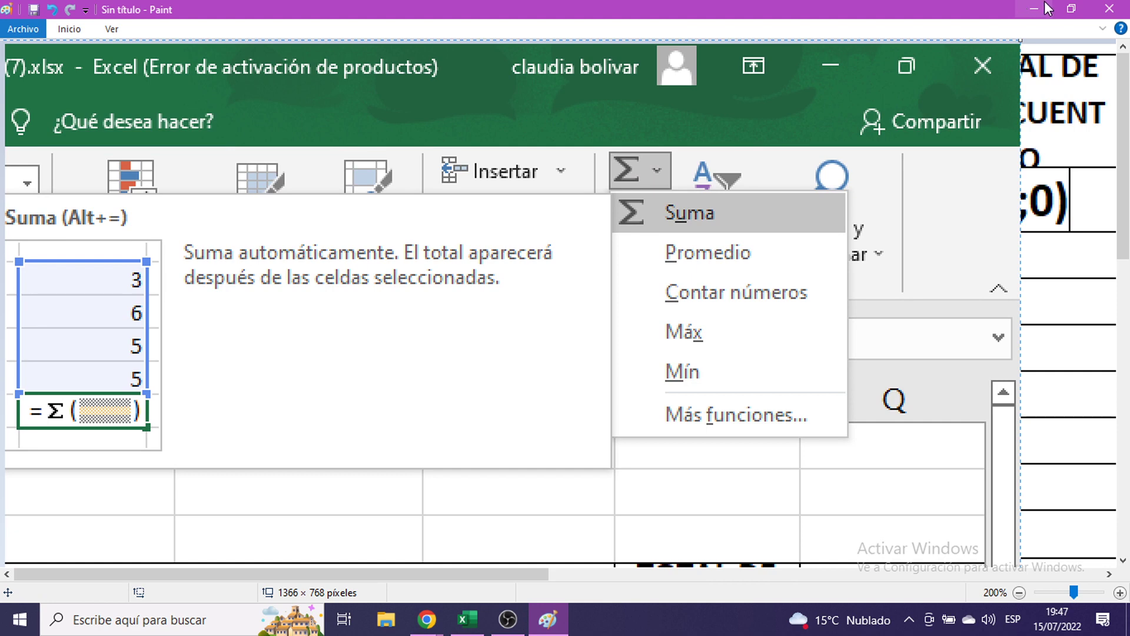
left_click(1034, 8)
left_click(1005, 348)
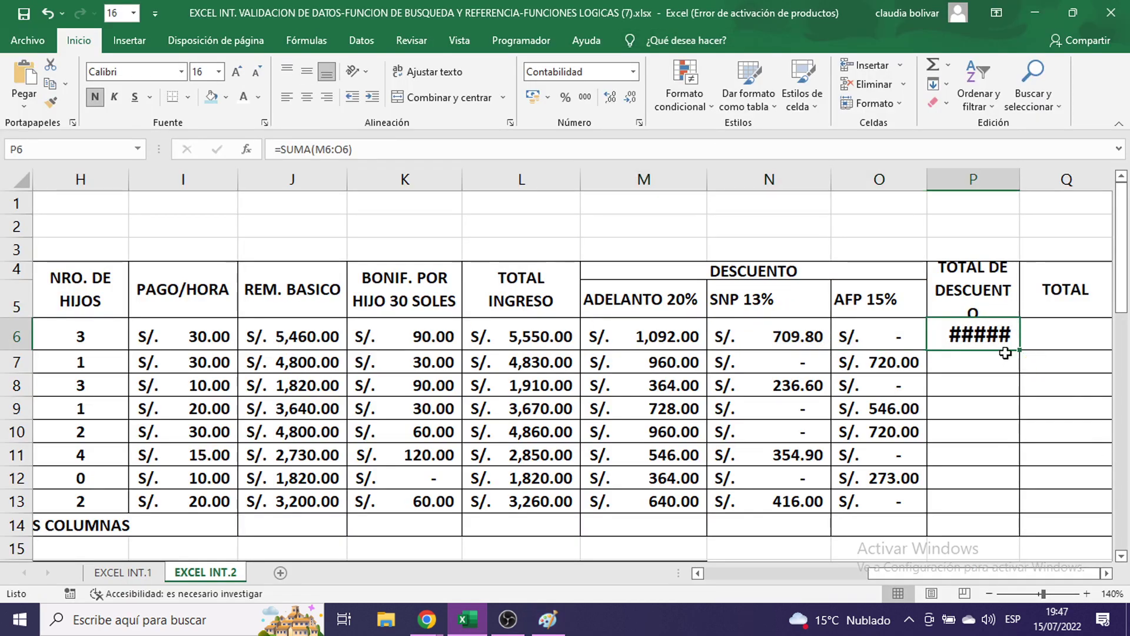
- Set P6 to font size 11 and fill the discount total down to P13
left_click(222, 75)
left_click(207, 118)
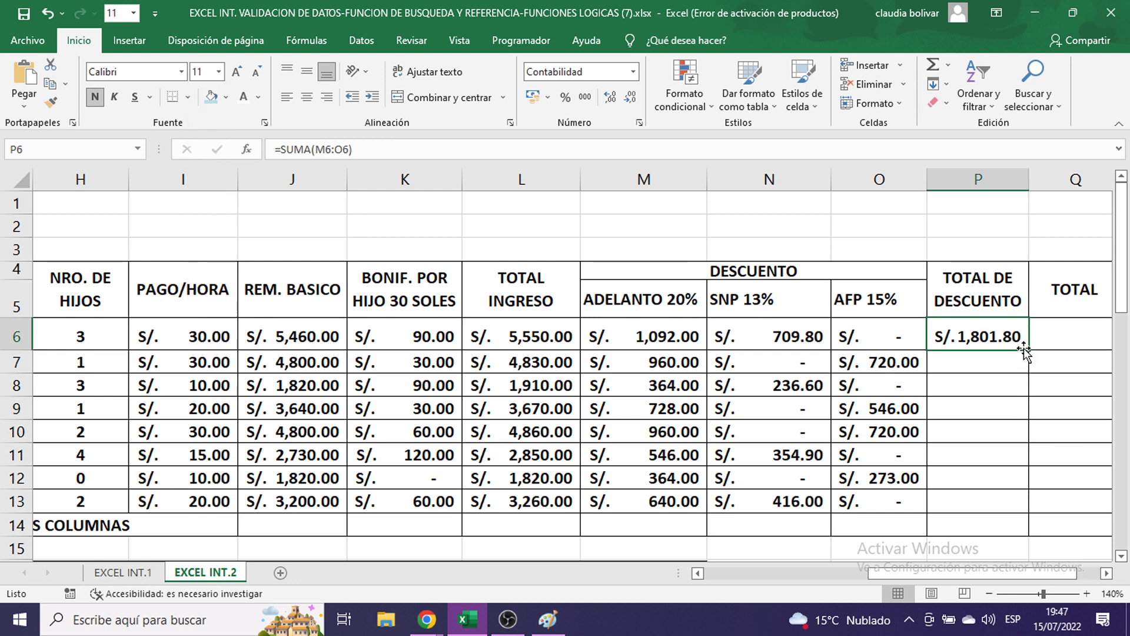
left_click_drag(1034, 348, 1028, 514)
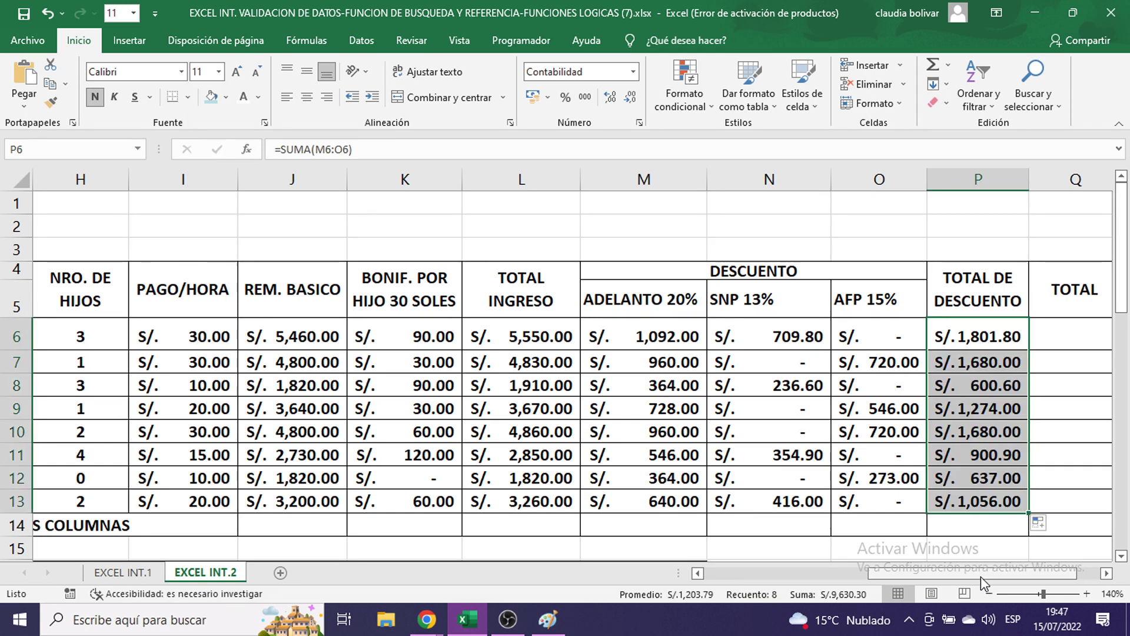
double_click(1001, 360)
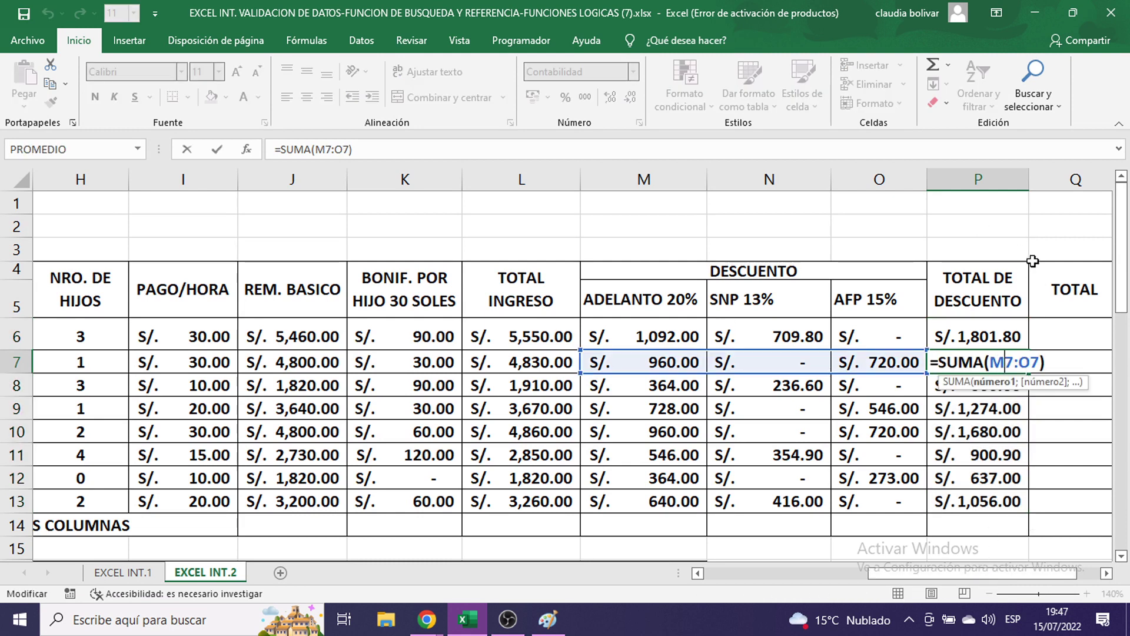
key("Return")
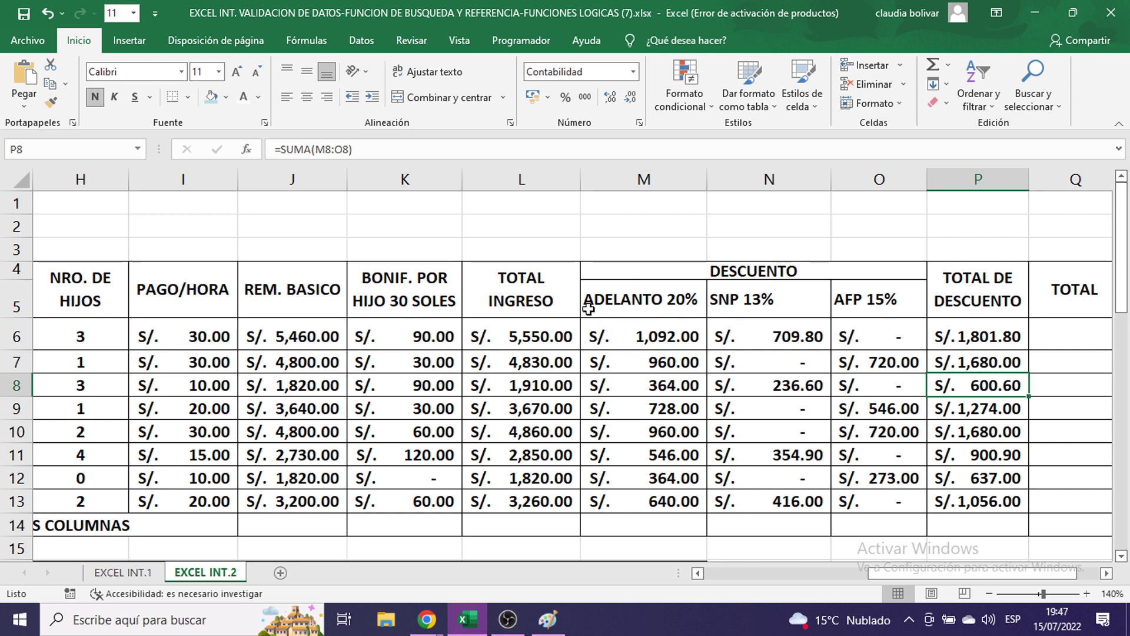
left_click(518, 344)
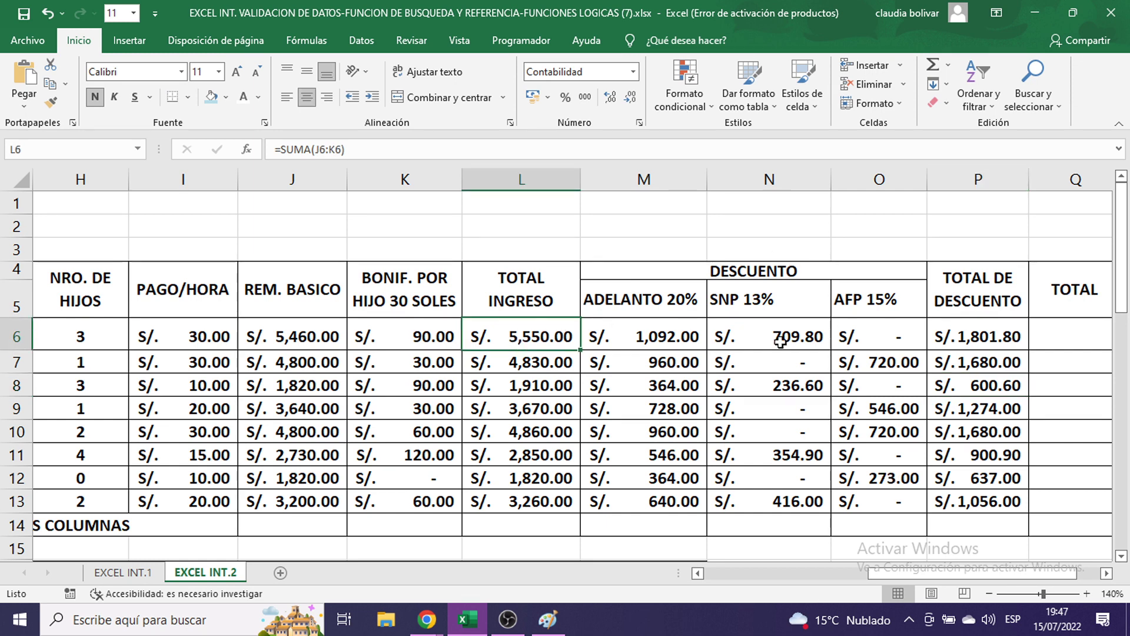
left_click(977, 333)
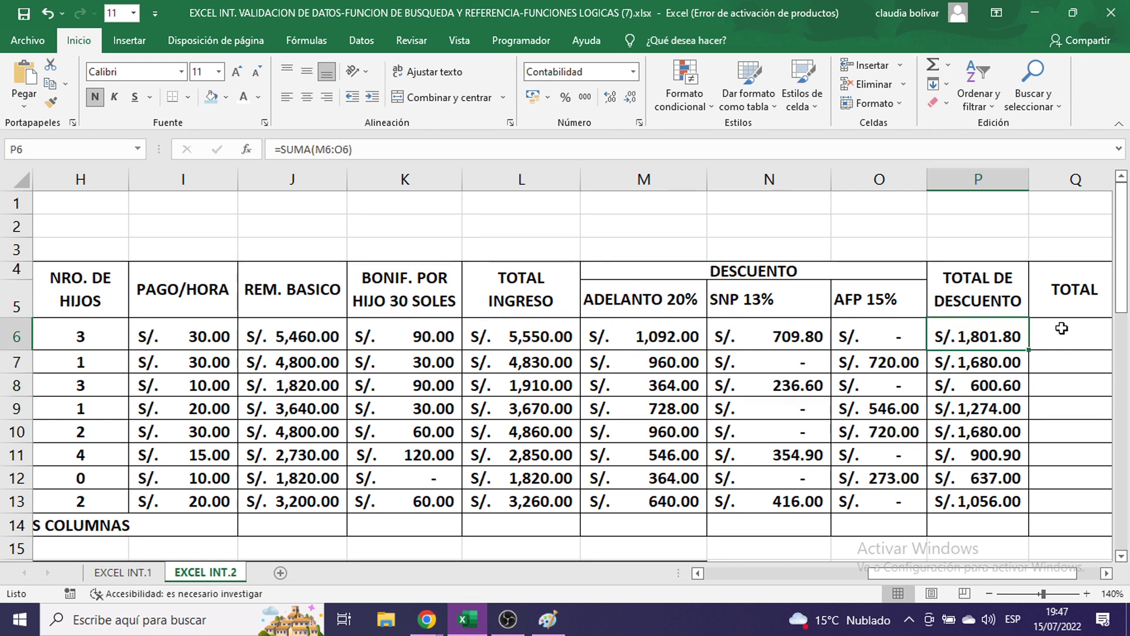
left_click_drag(941, 574, 965, 578)
- Enter the net pay formula =L6-P6 in Q6
left_click(975, 336)
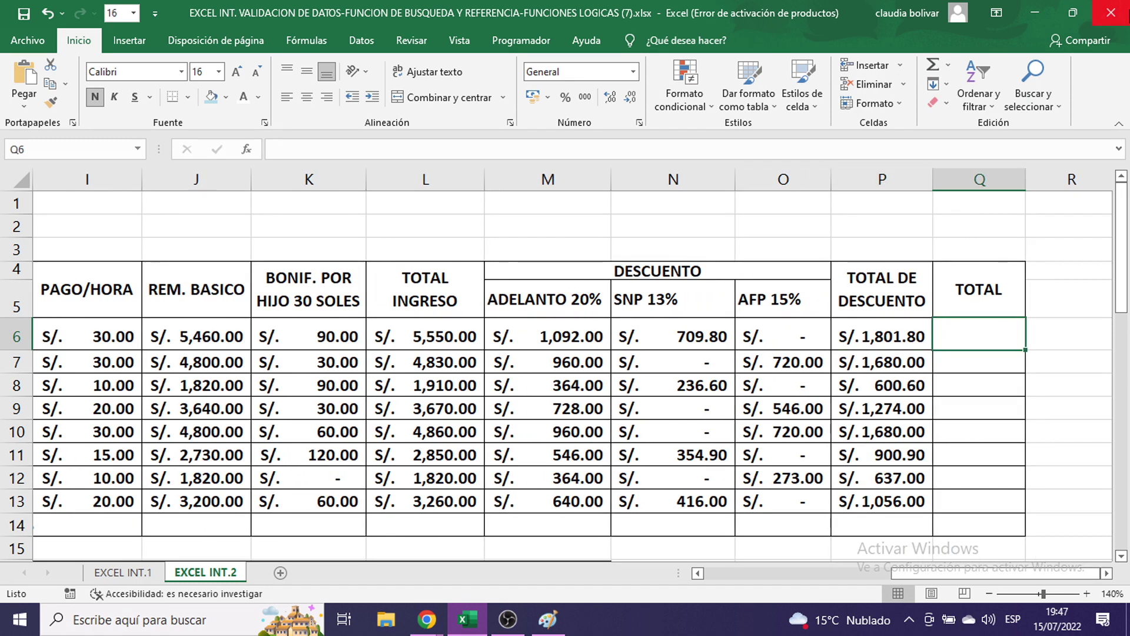
type("=")
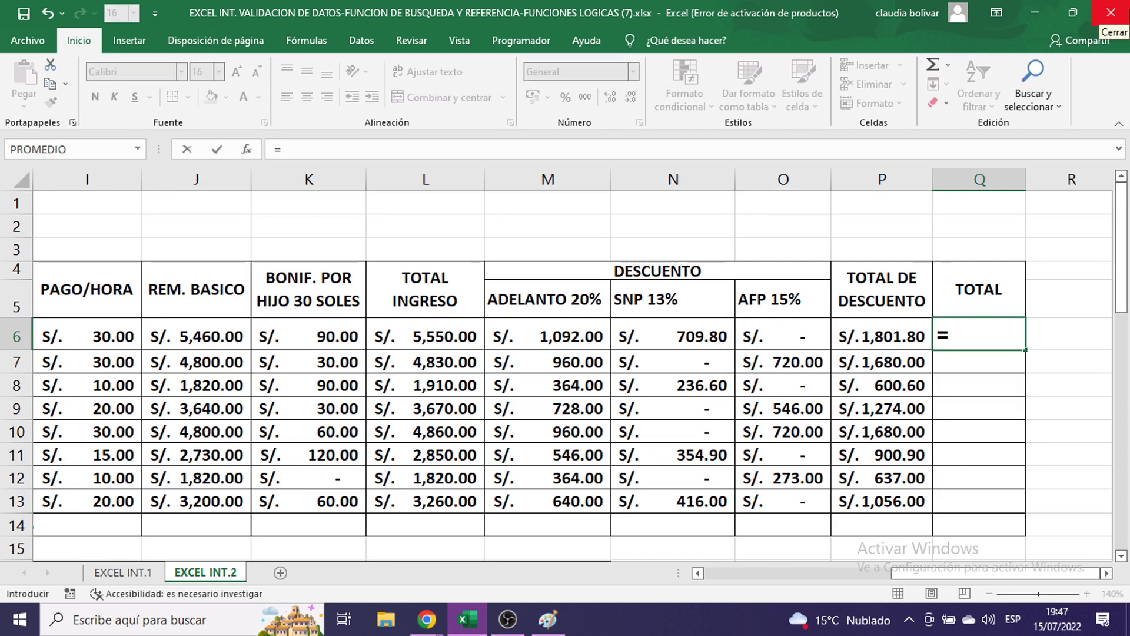
left_click(417, 336)
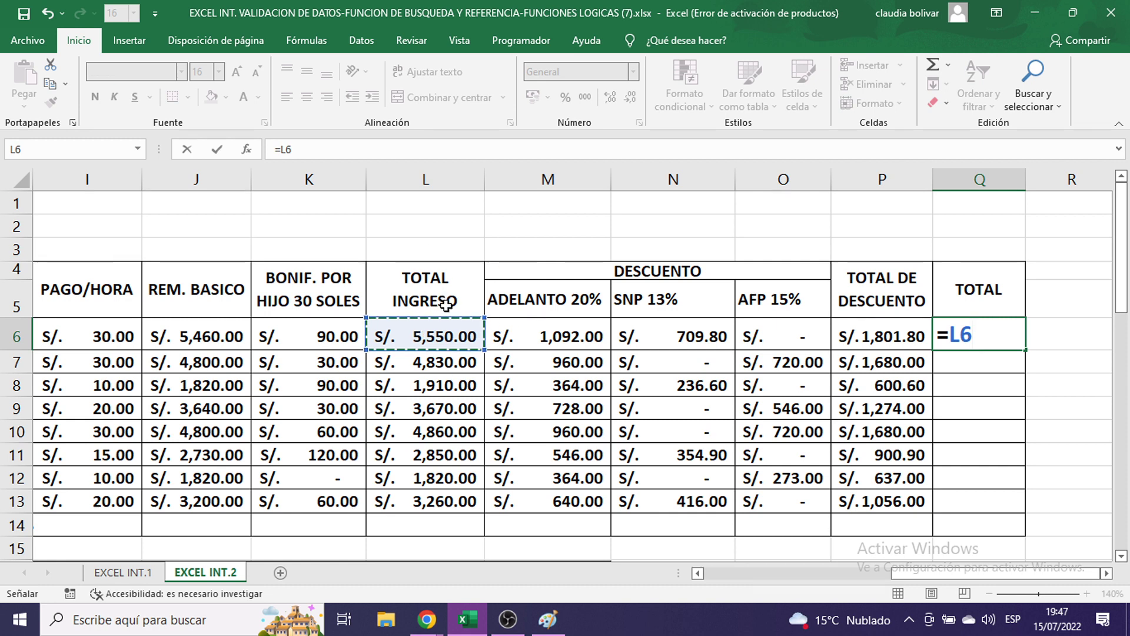
type("-")
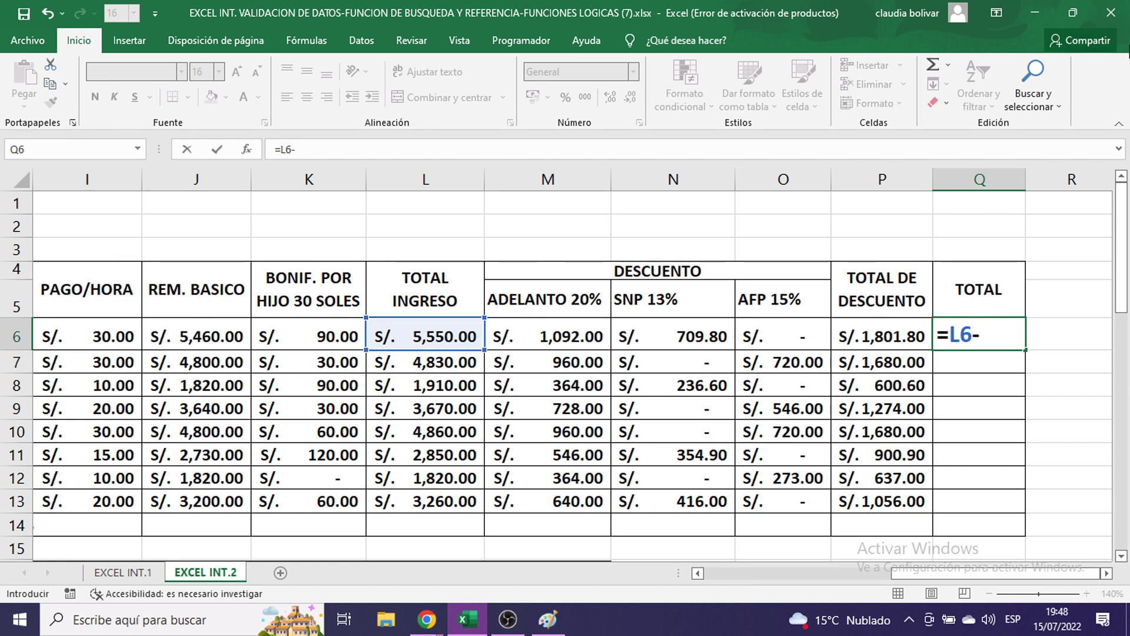
left_click(873, 347)
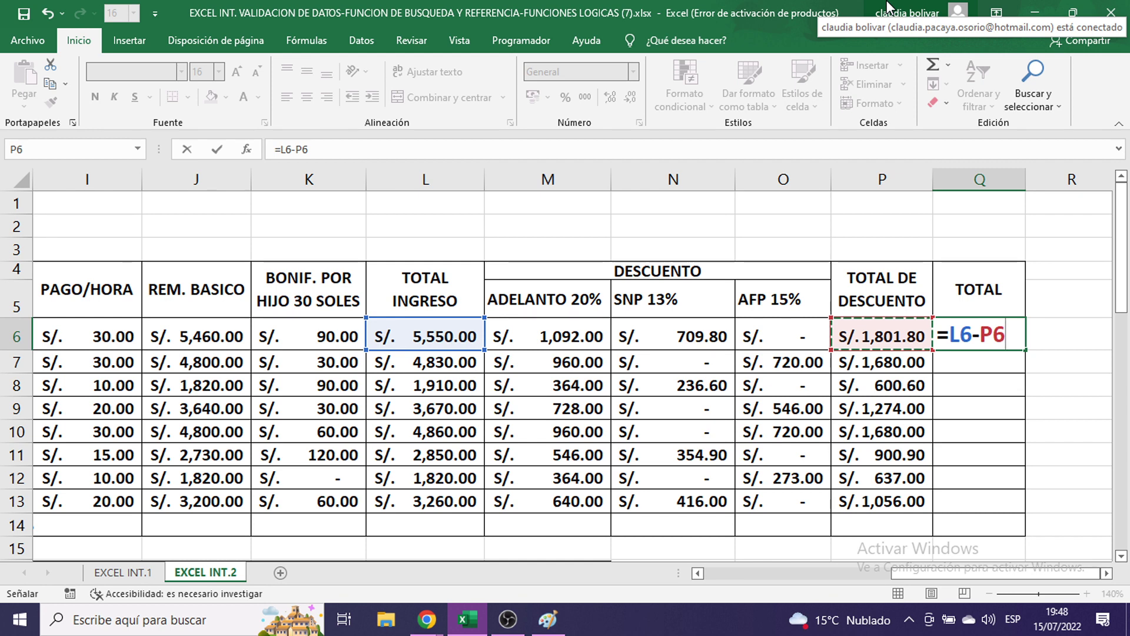
key("Return")
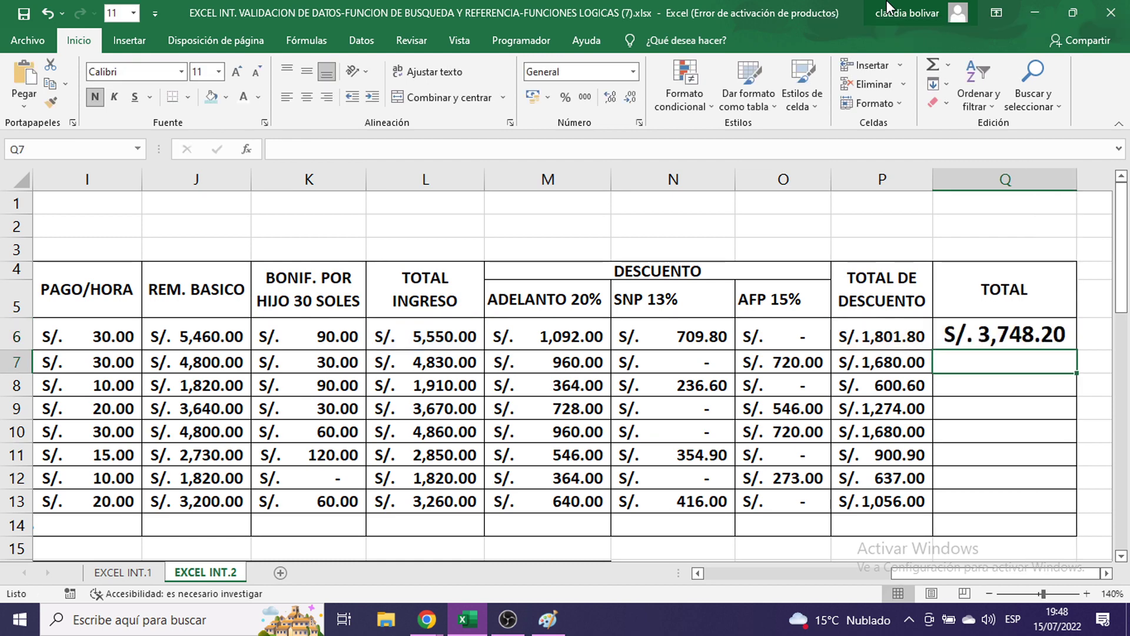
double_click(959, 327)
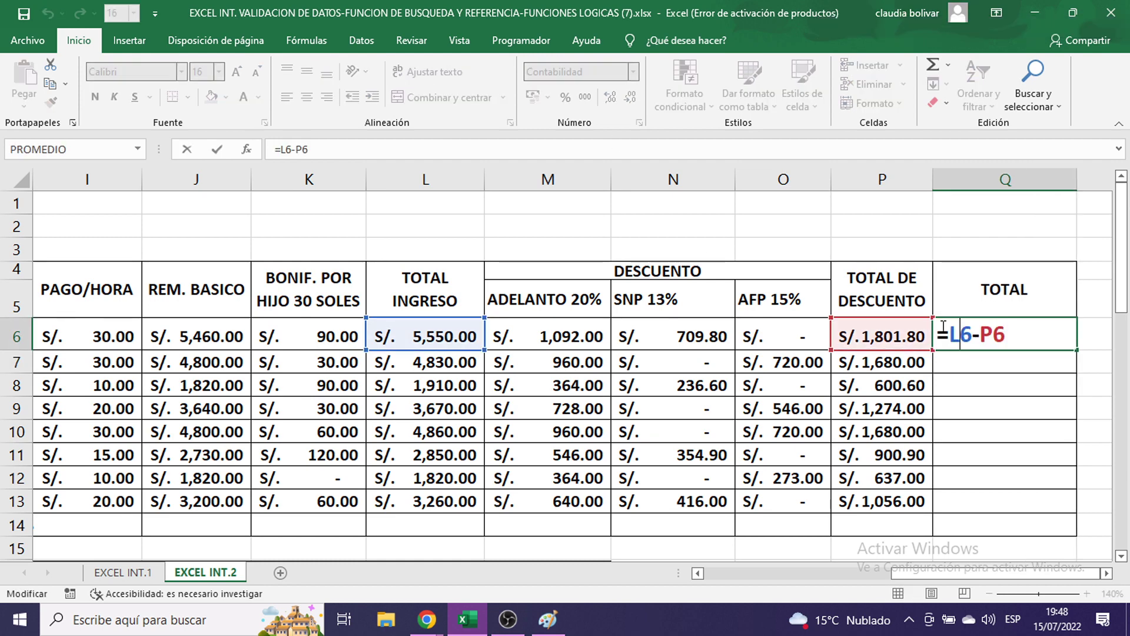
left_click(1033, 354)
- Fill Q6's net total down to Q13 and set those values to size 11
left_click(1031, 345)
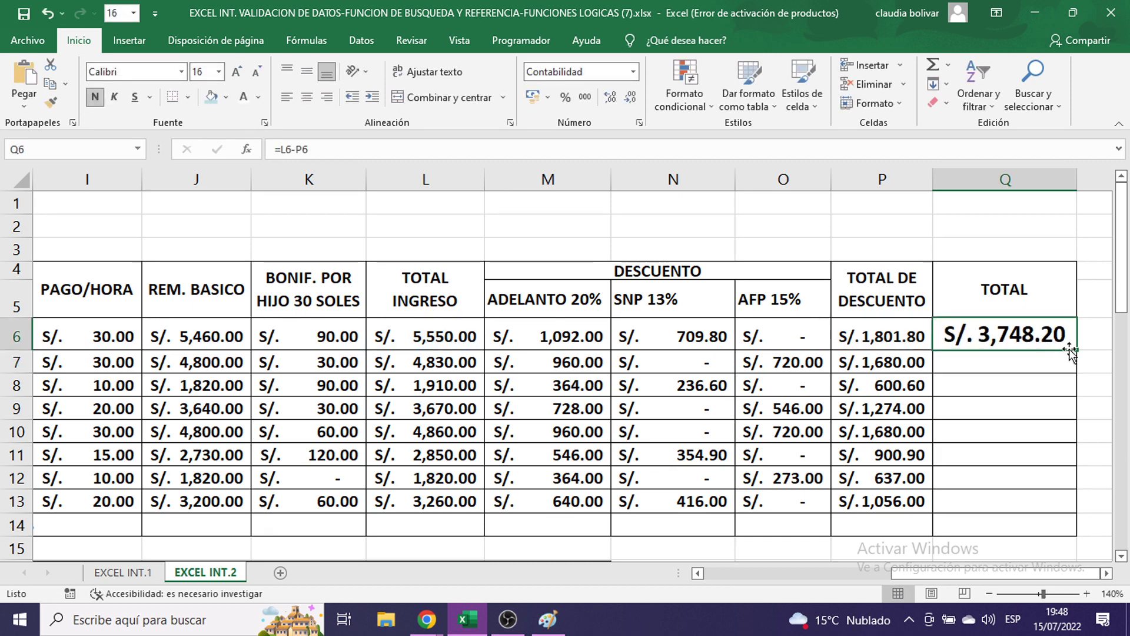
left_click_drag(1077, 349, 1080, 503)
left_click(218, 72)
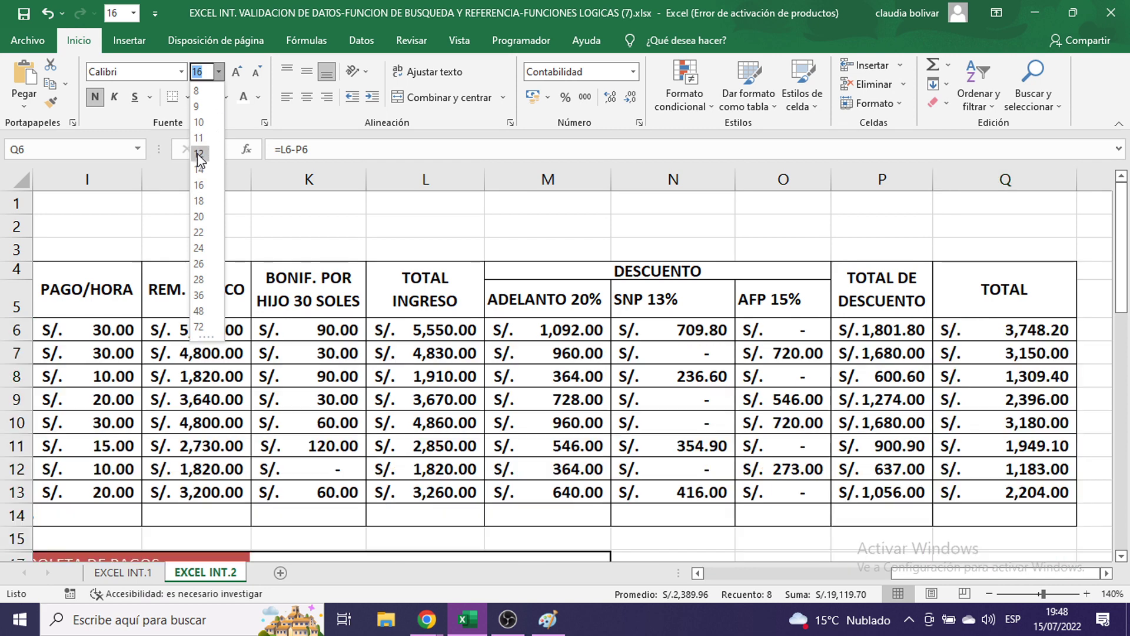
left_click(200, 139)
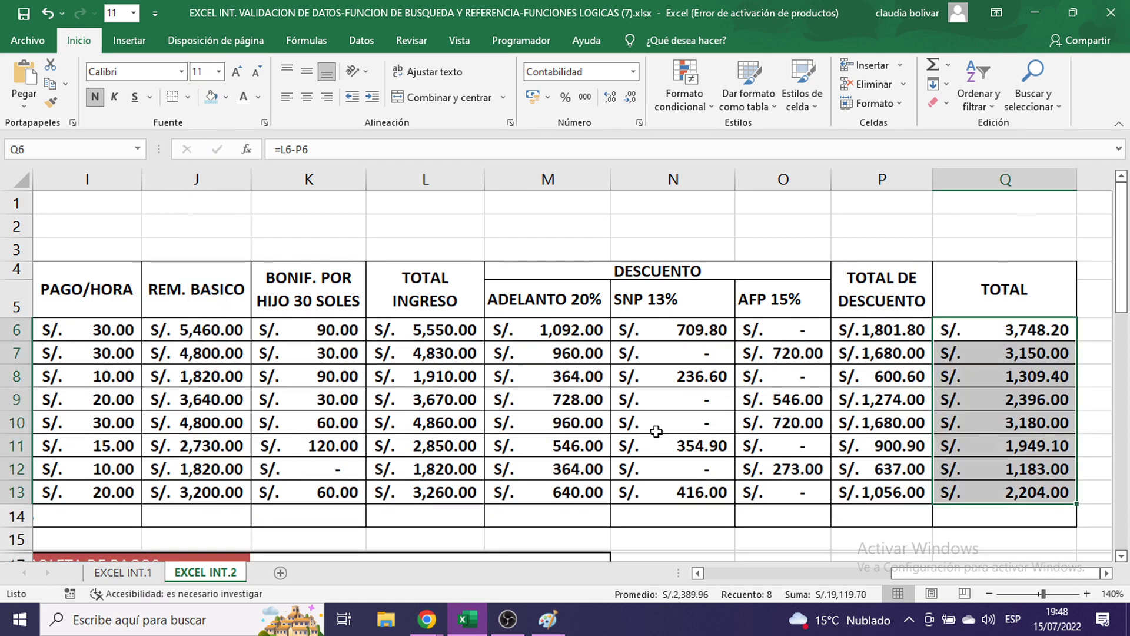
left_click(433, 332)
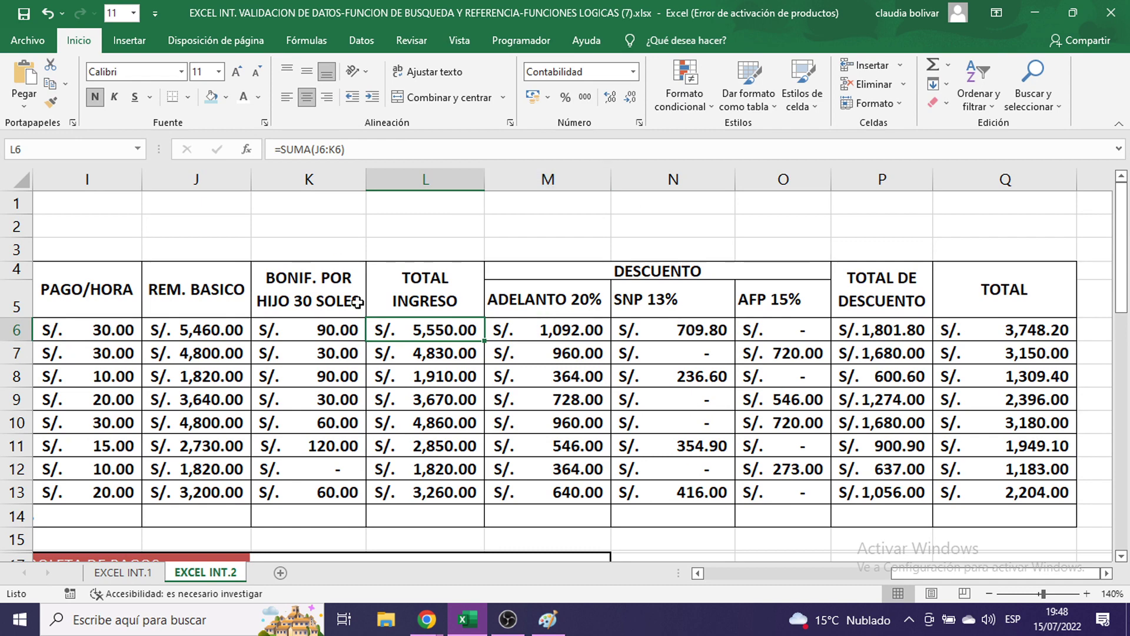
left_click_drag(911, 579, 817, 578)
scroll(556, 505, "down", 2)
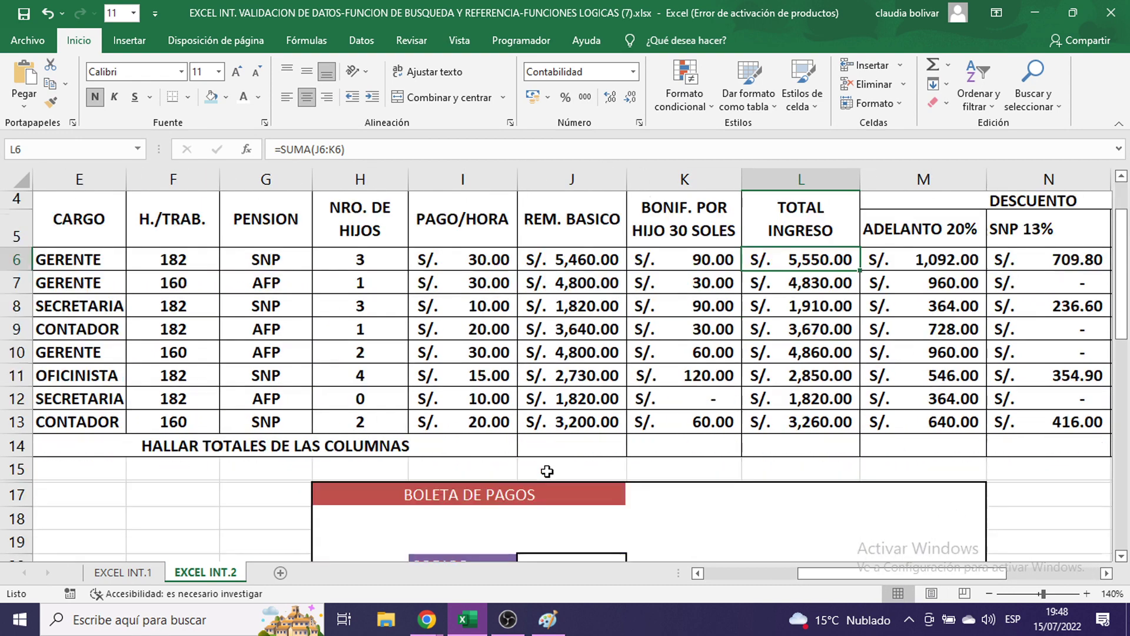
scroll(529, 446, "up", 1)
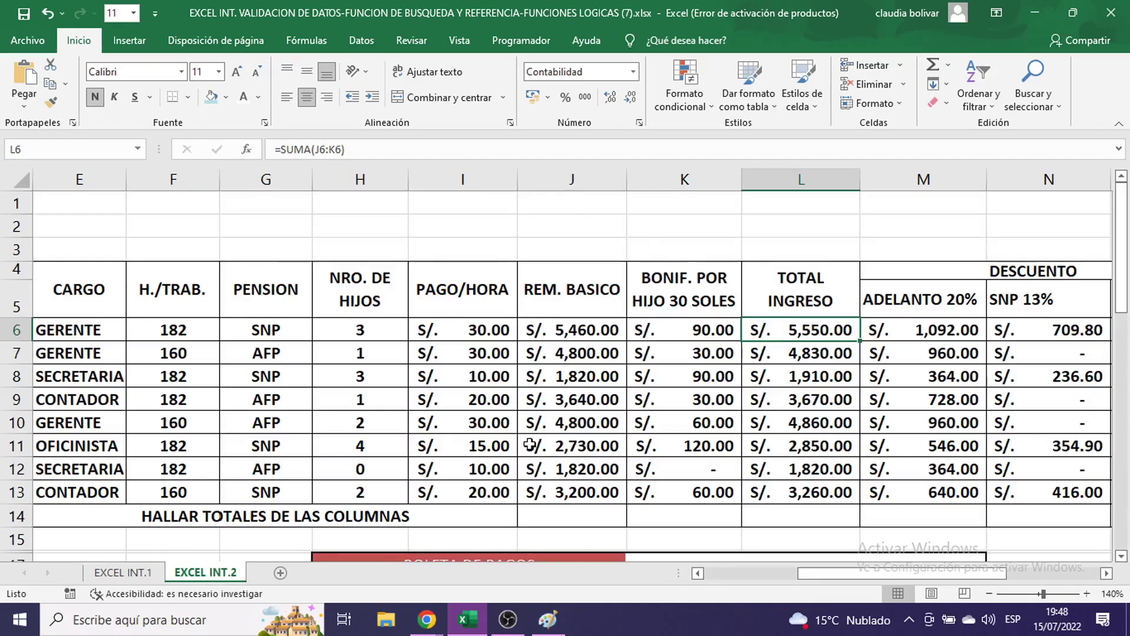
scroll(530, 445, "down", 3)
left_click_drag(821, 574, 727, 598)
scroll(377, 306, "down", 3)
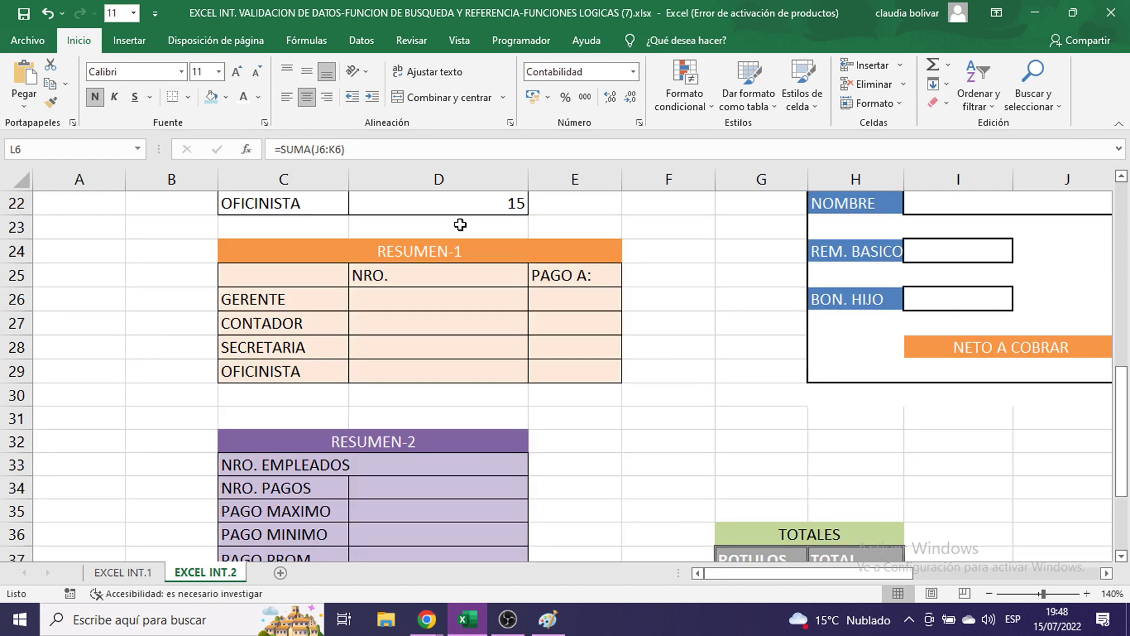
left_click(467, 295)
left_click_drag(467, 295, 551, 296)
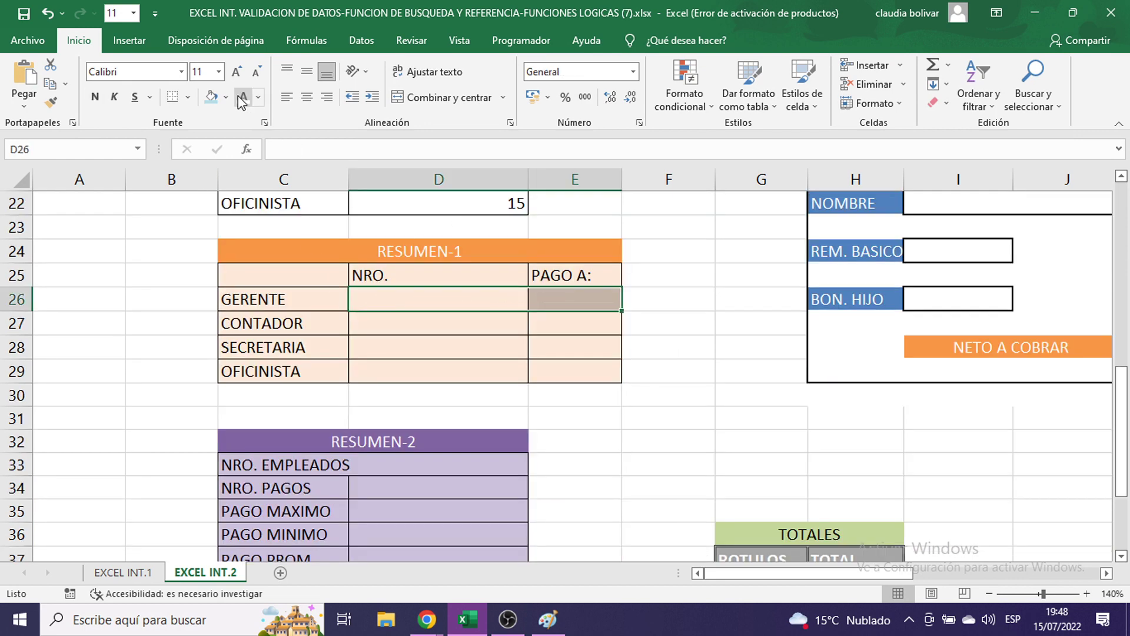
left_click(218, 71)
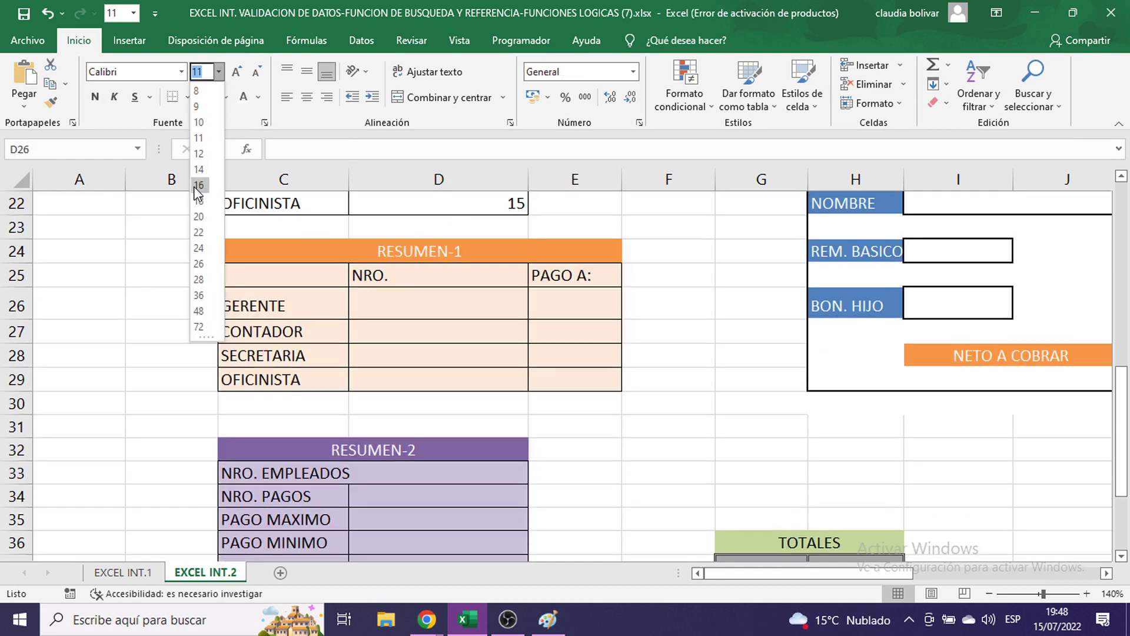
left_click(199, 186)
left_click(95, 96)
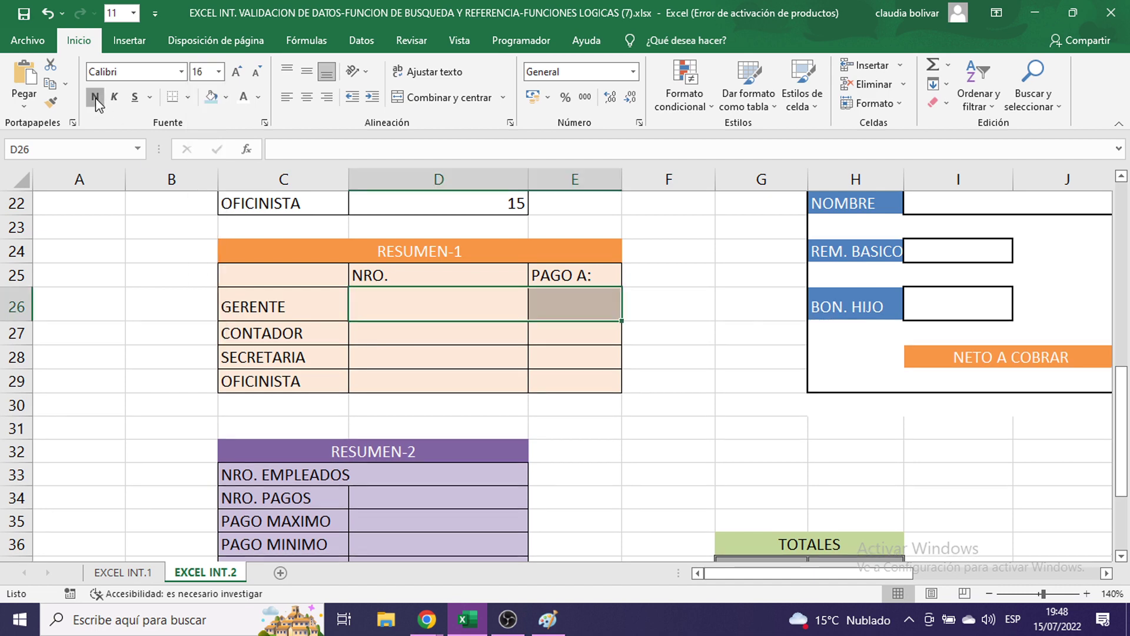
left_click(418, 309)
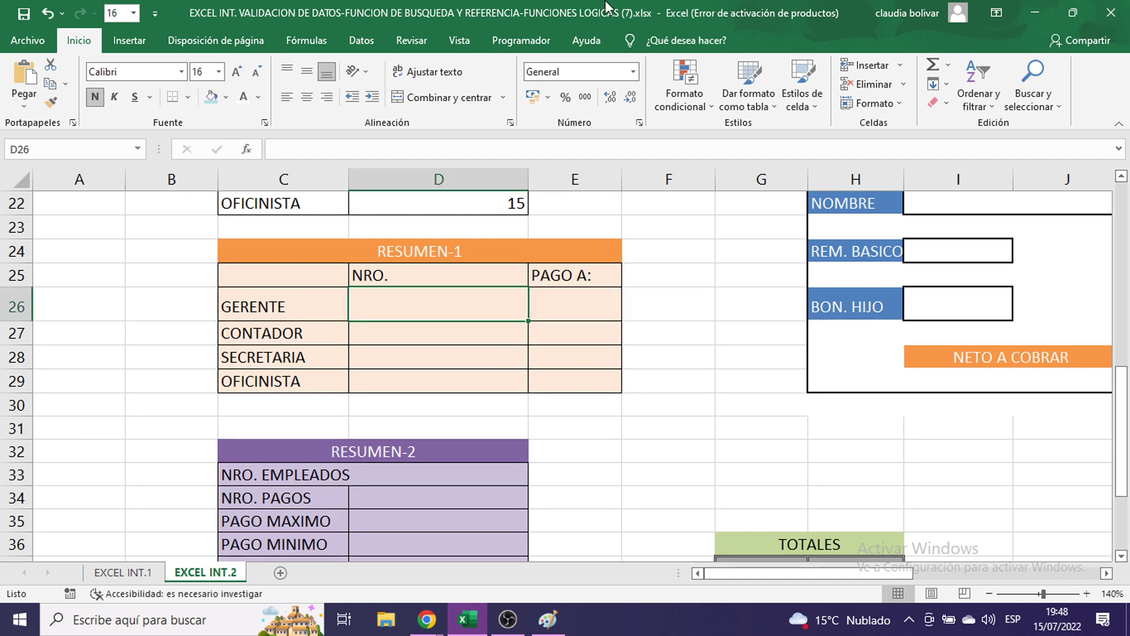
left_click(557, 312)
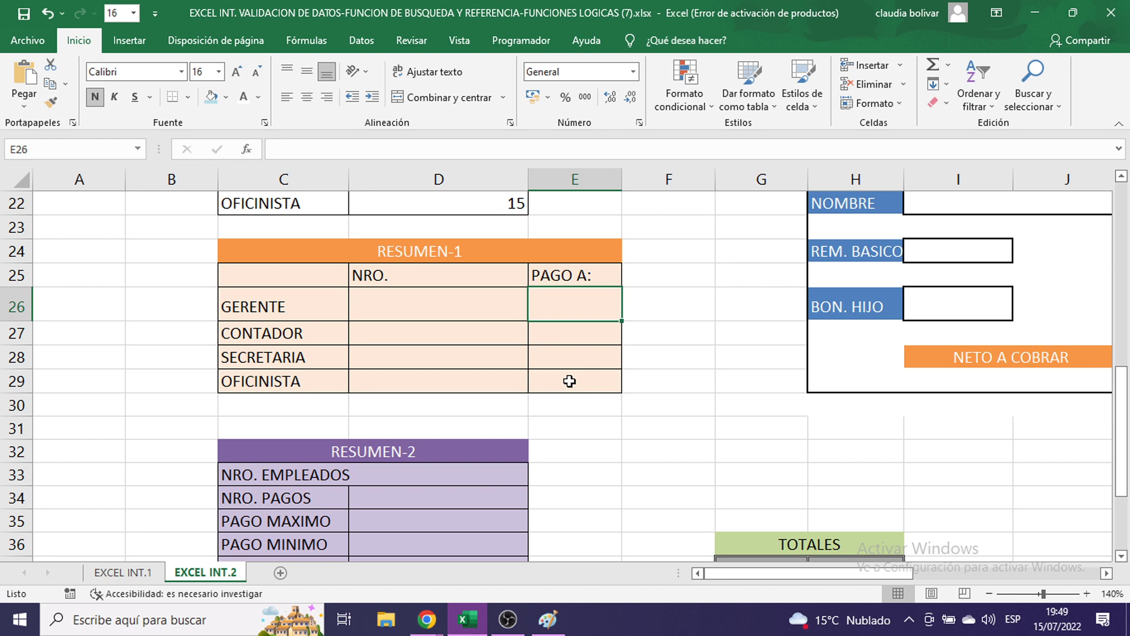
left_click(467, 302)
scroll(434, 318, "up", 1)
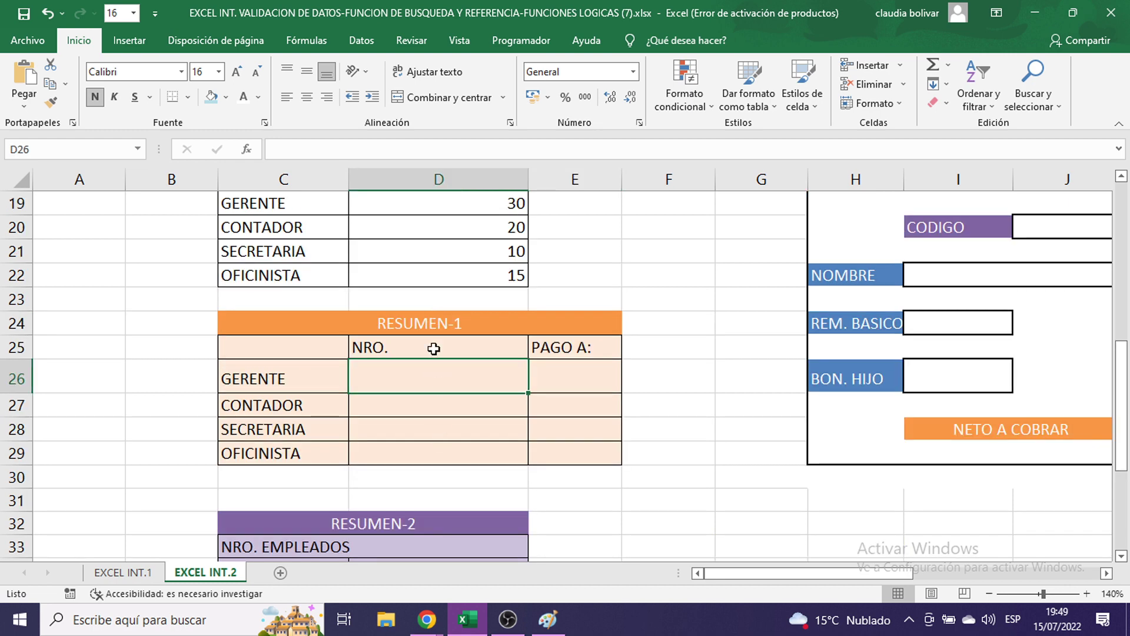
scroll(433, 350, "up", 4)
scroll(433, 349, "up", 2)
left_click_drag(577, 330, 588, 480)
scroll(588, 479, "down", 5)
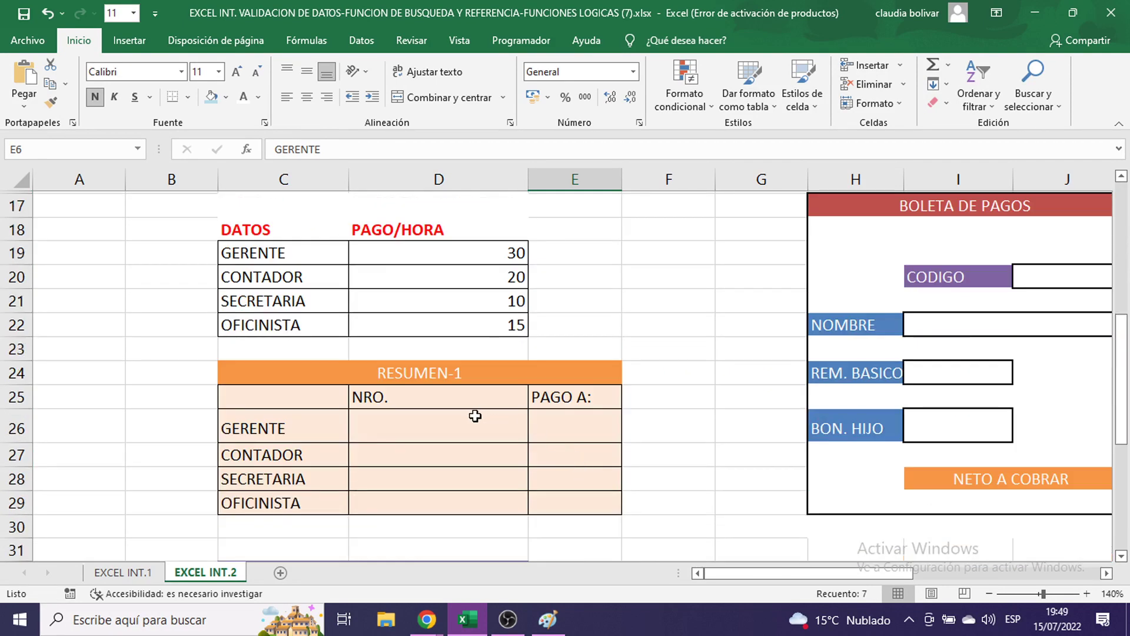
left_click(459, 423)
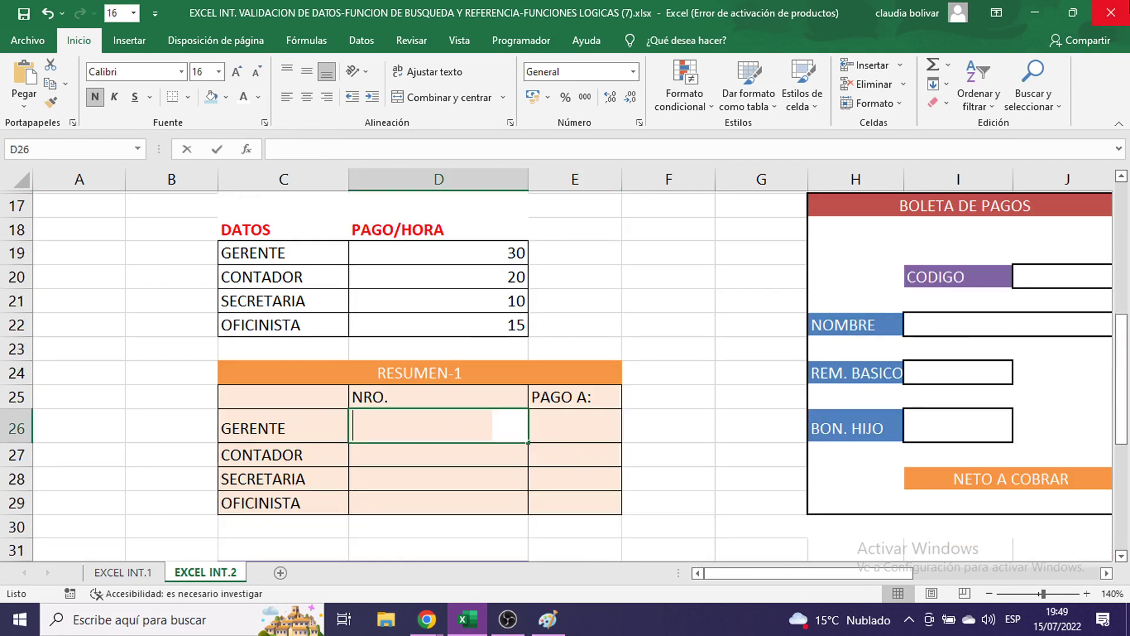
- Start D26's count formula by typing =CONTAR.SI(
type("=CONTAR")
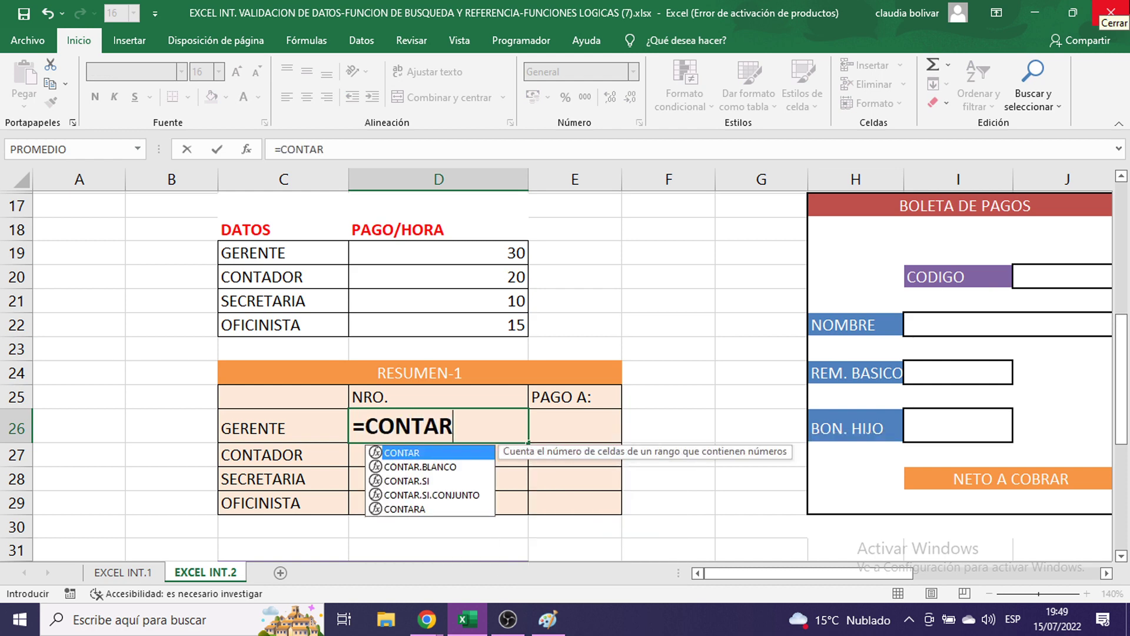
type(".SI")
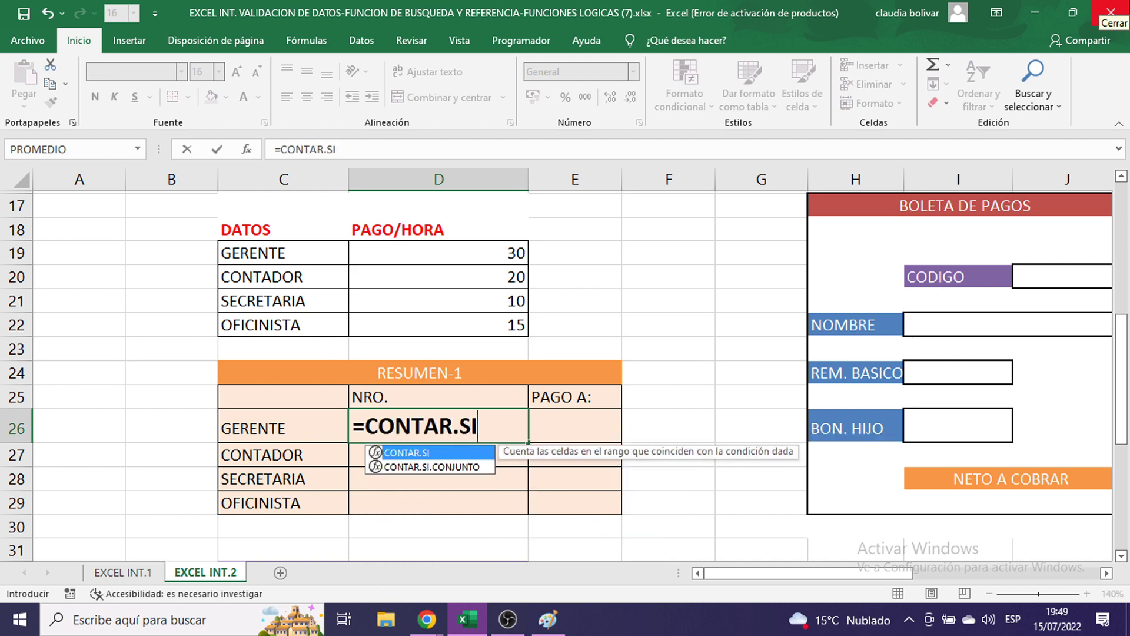
type("(")
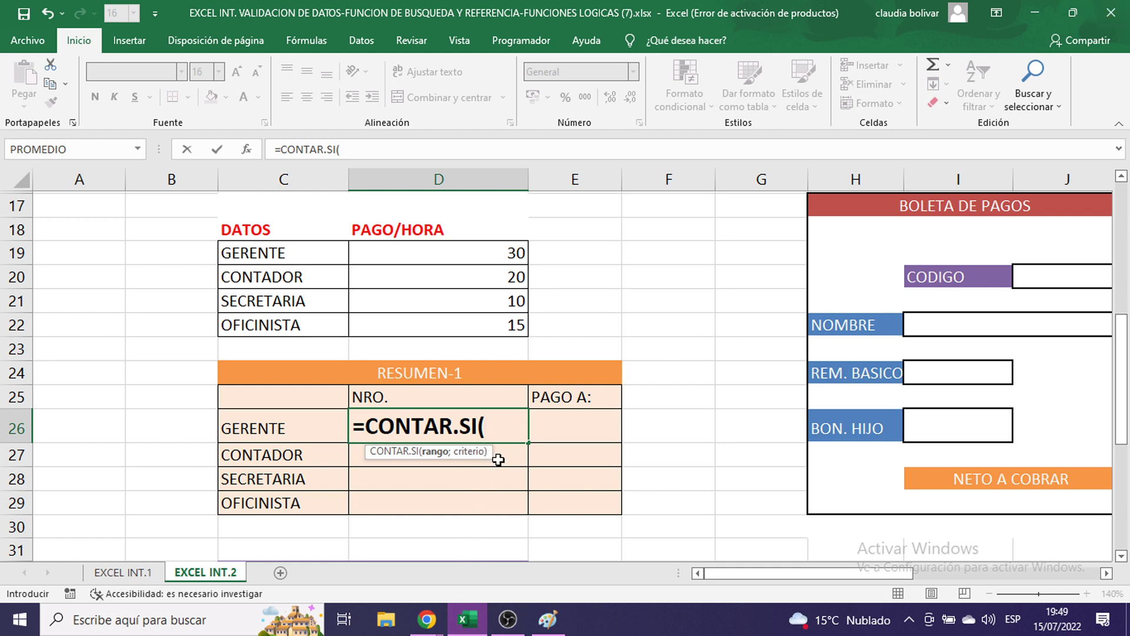
- Paste the sheet screenshot into Paint, scroll to RESUMEN-1, then minimize Paint
left_click(557, 632)
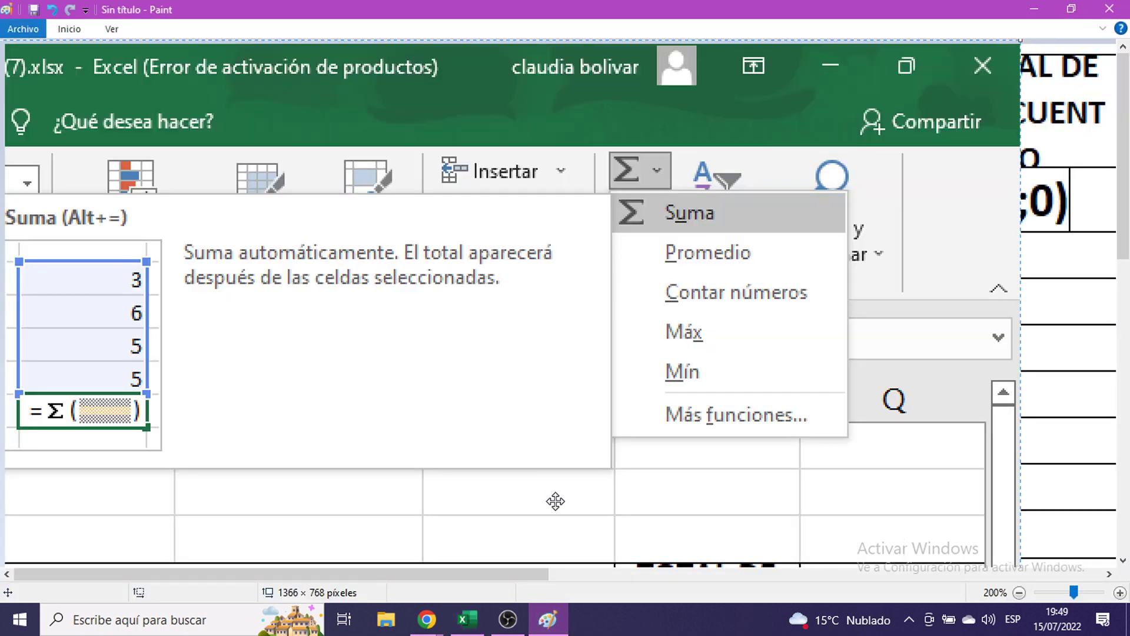
key("ctrl+v")
scroll(492, 176, "down", 5)
scroll(492, 177, "right", 3)
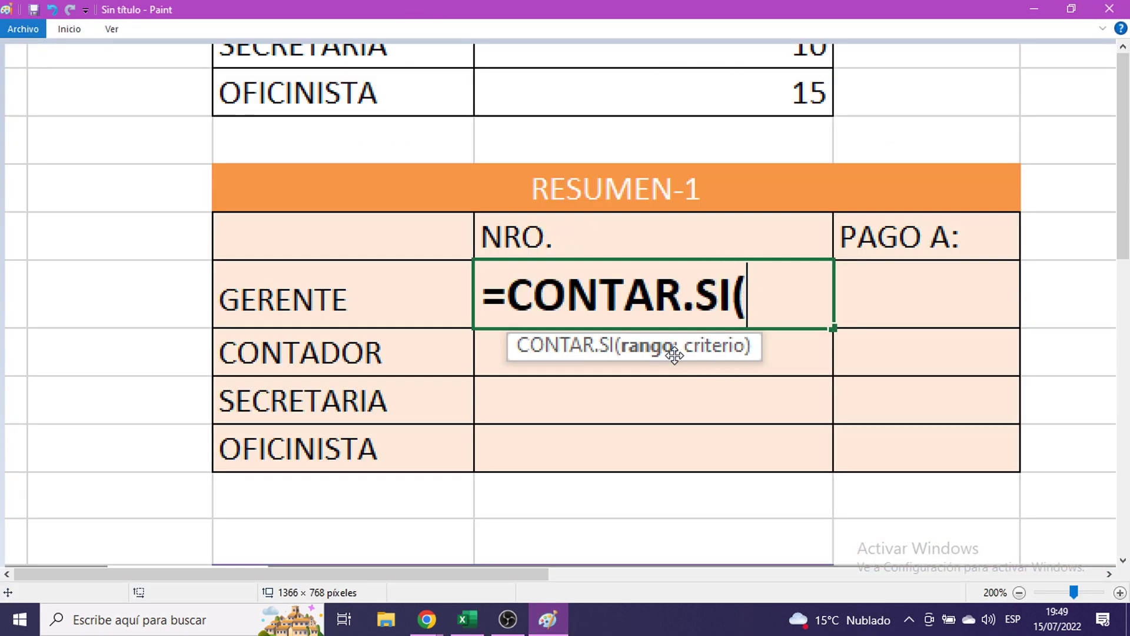
left_click(1034, 9)
scroll(706, 226, "up", 2)
- Give CONTAR.SI the CARGO range E6:E13, made absolute as $E$6:$E$13
scroll(703, 223, "up", 2)
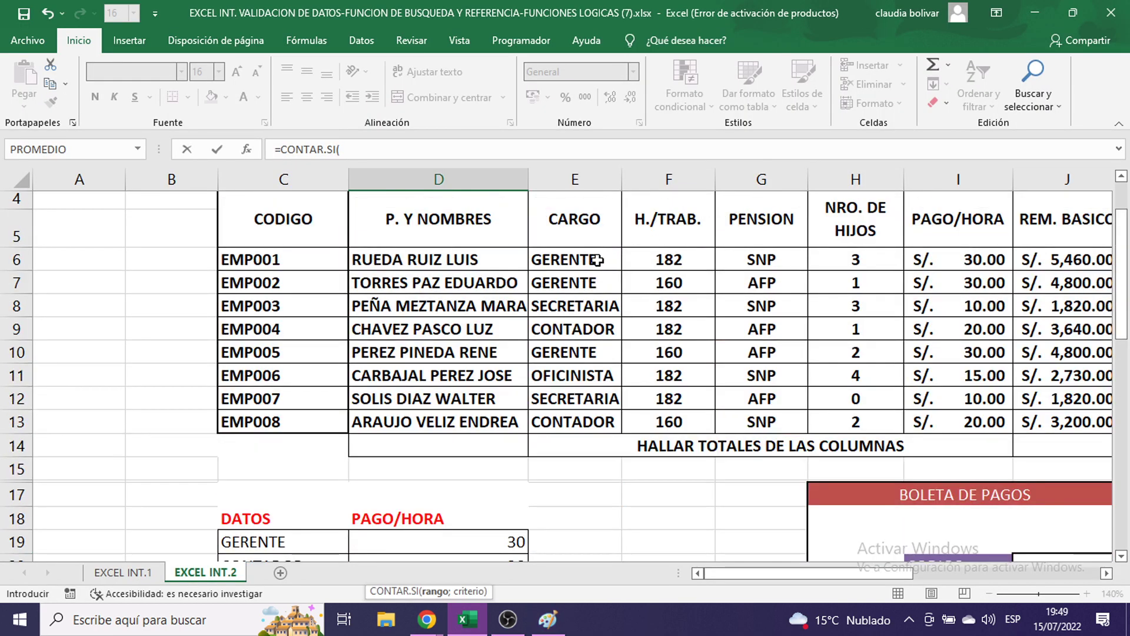
left_click_drag(588, 253, 573, 421)
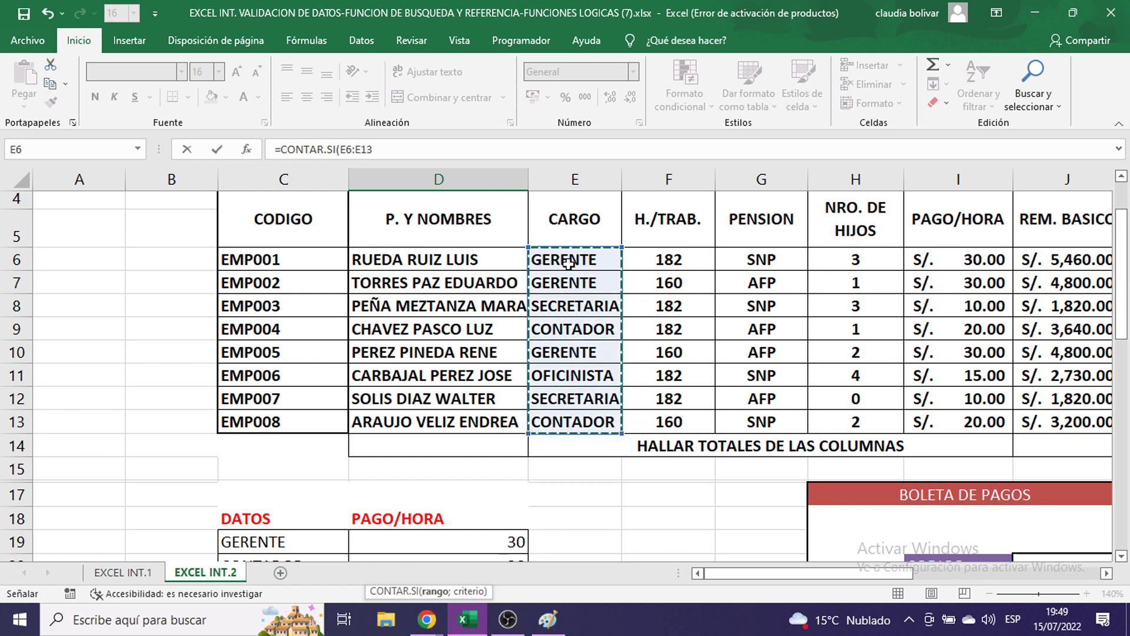
left_click_drag(570, 256, 569, 420)
left_click_drag(584, 257, 537, 419)
key("F4")
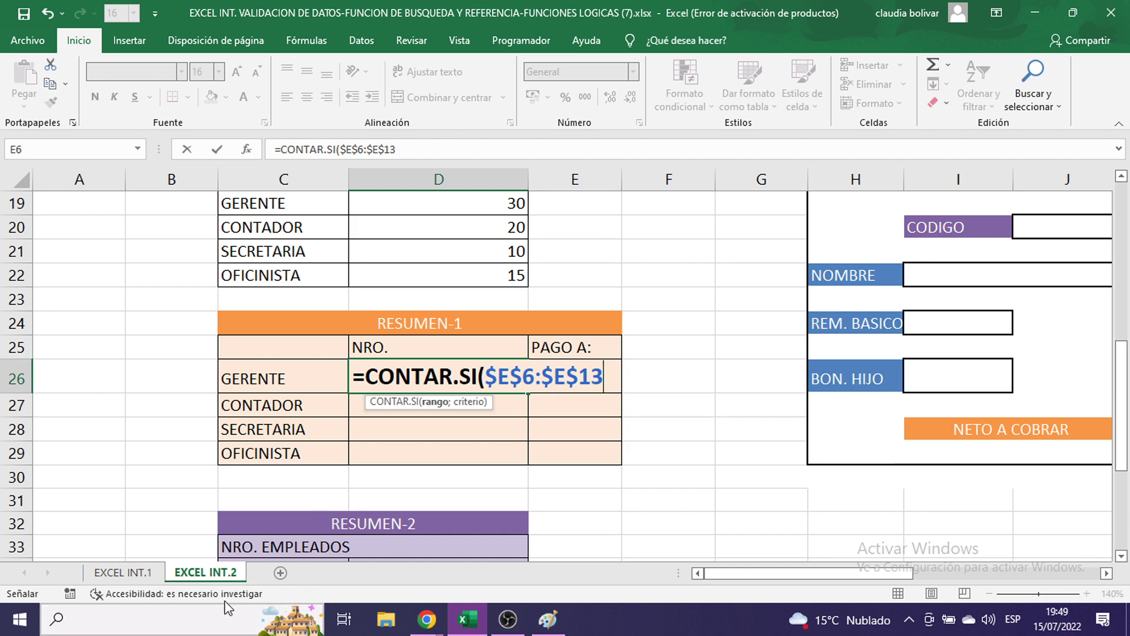
scroll(447, 384, "up", 6)
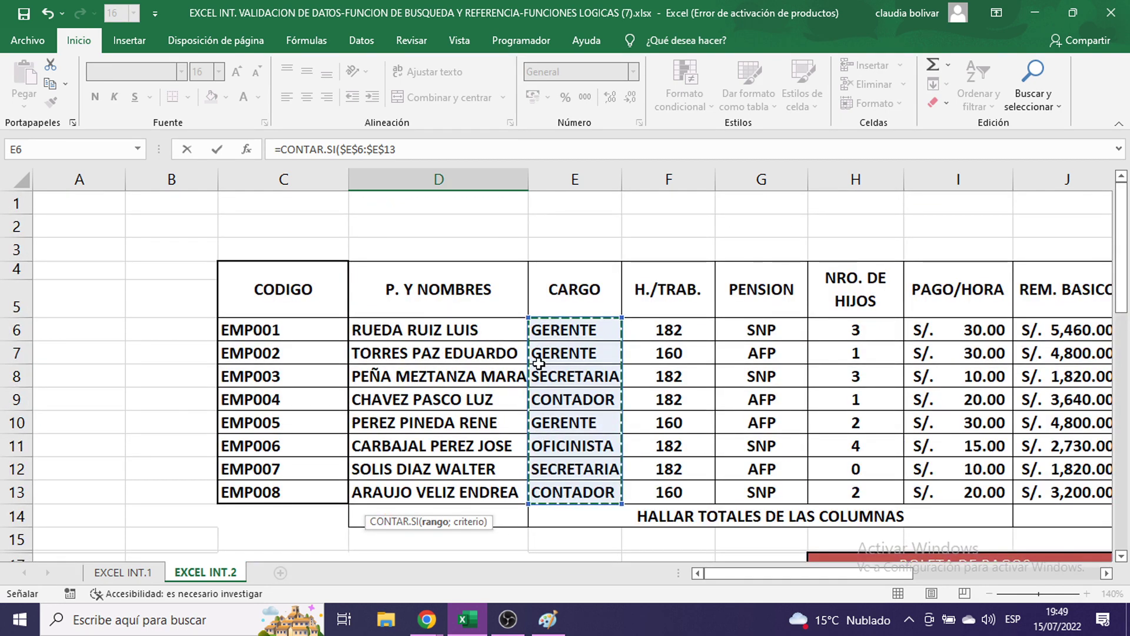
scroll(554, 377, "down", 1)
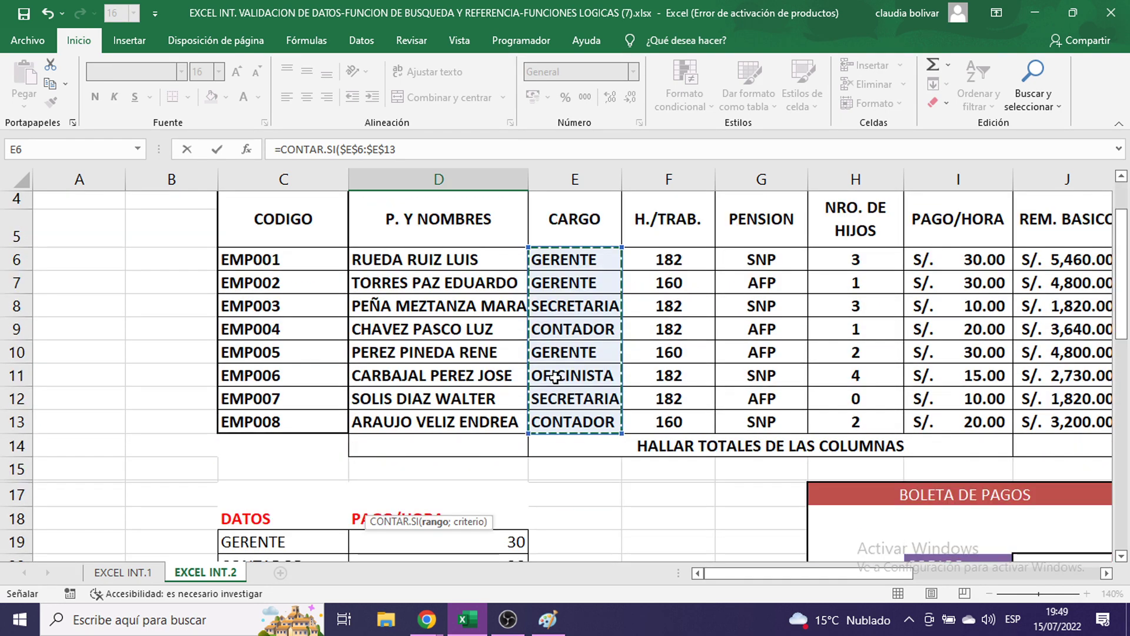
scroll(554, 377, "down", 2)
scroll(554, 378, "down", 2)
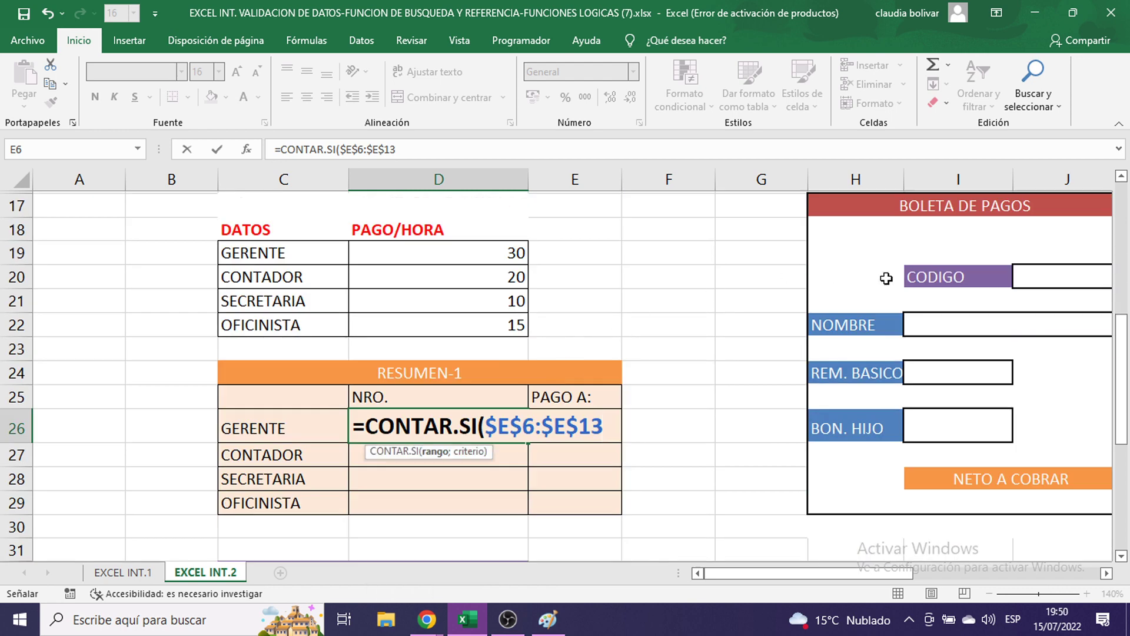
- Use C26 as the criterion and commit, giving a GERENTE count of 3
type(";")
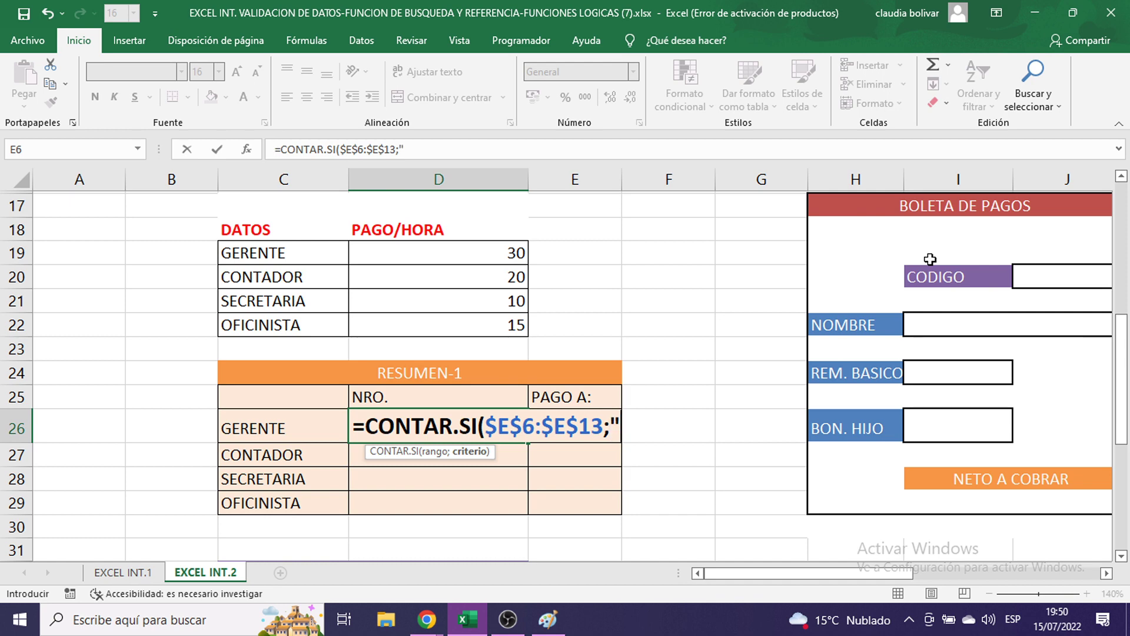
type("\"GERE")
key("BackSpace")
key("BackSpace")
key("BackSpace")
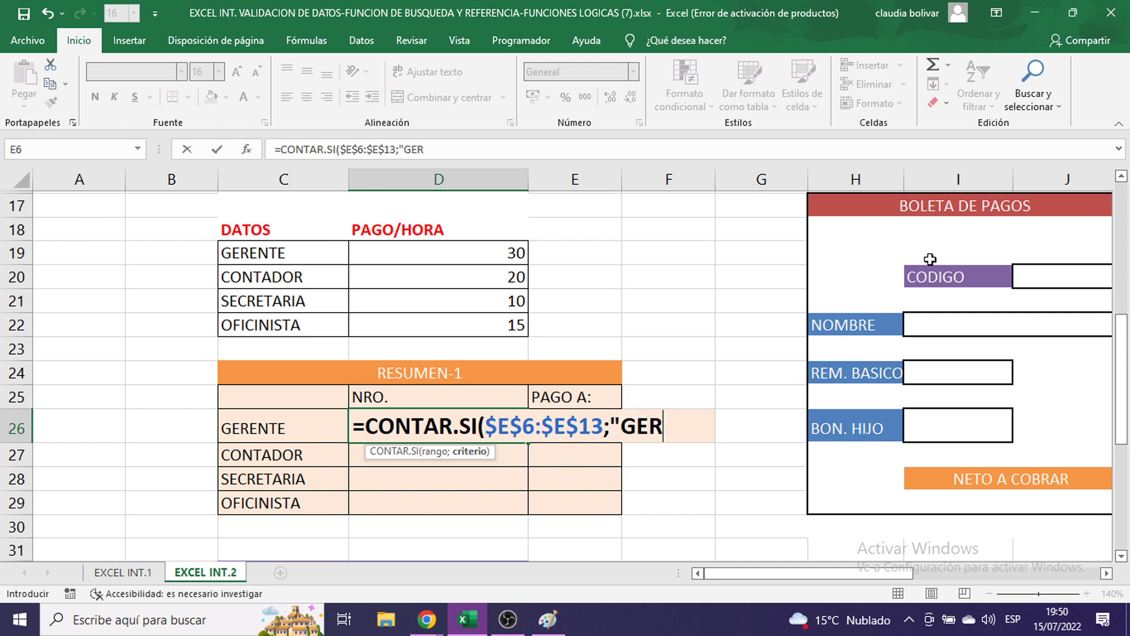
key("BackSpace")
key("BackSpace")
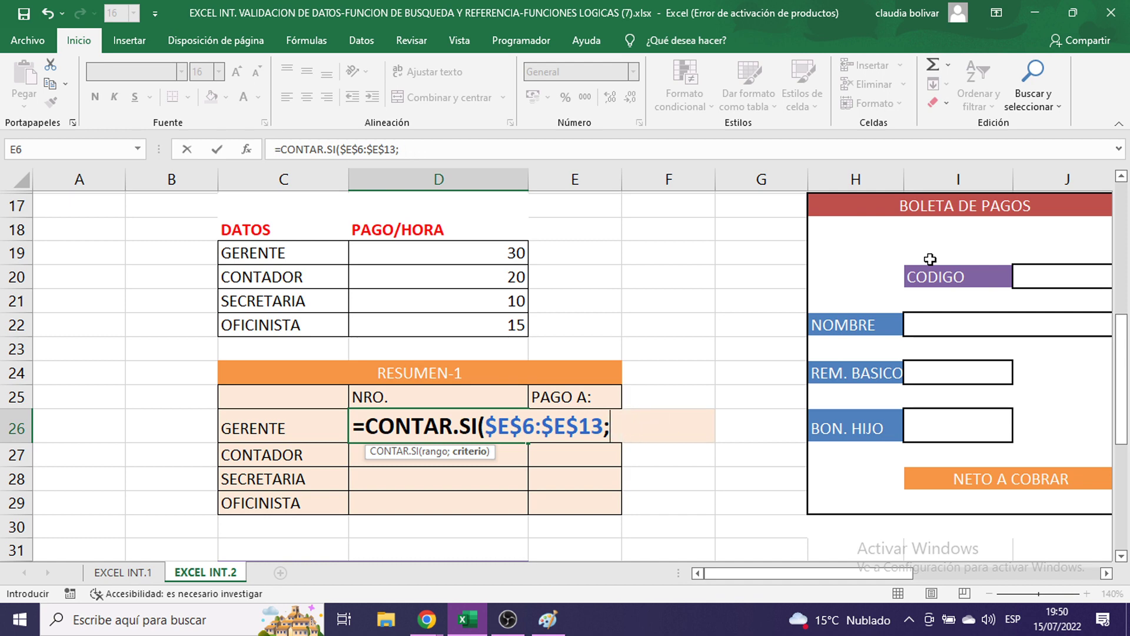
left_click(272, 435)
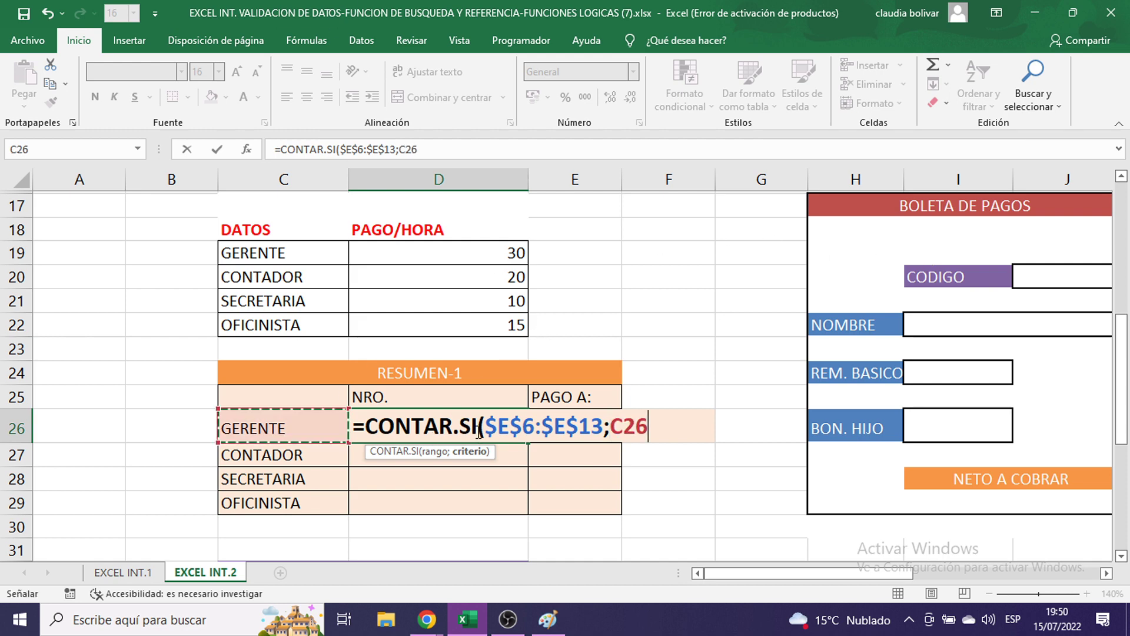
scroll(676, 328, "up", 5)
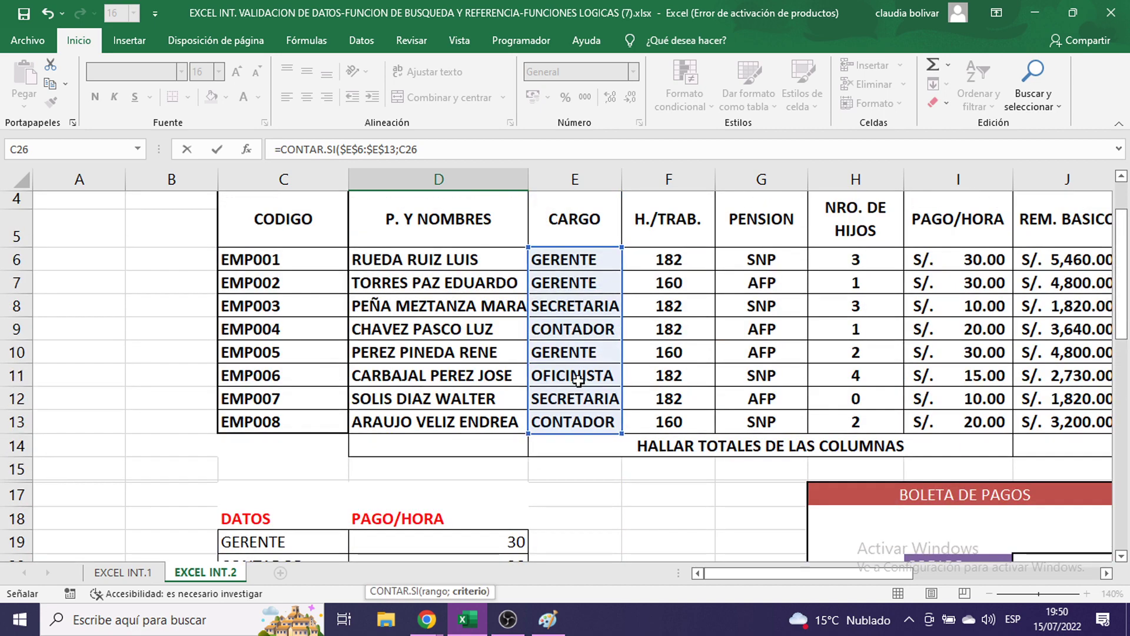
scroll(583, 404, "down", 5)
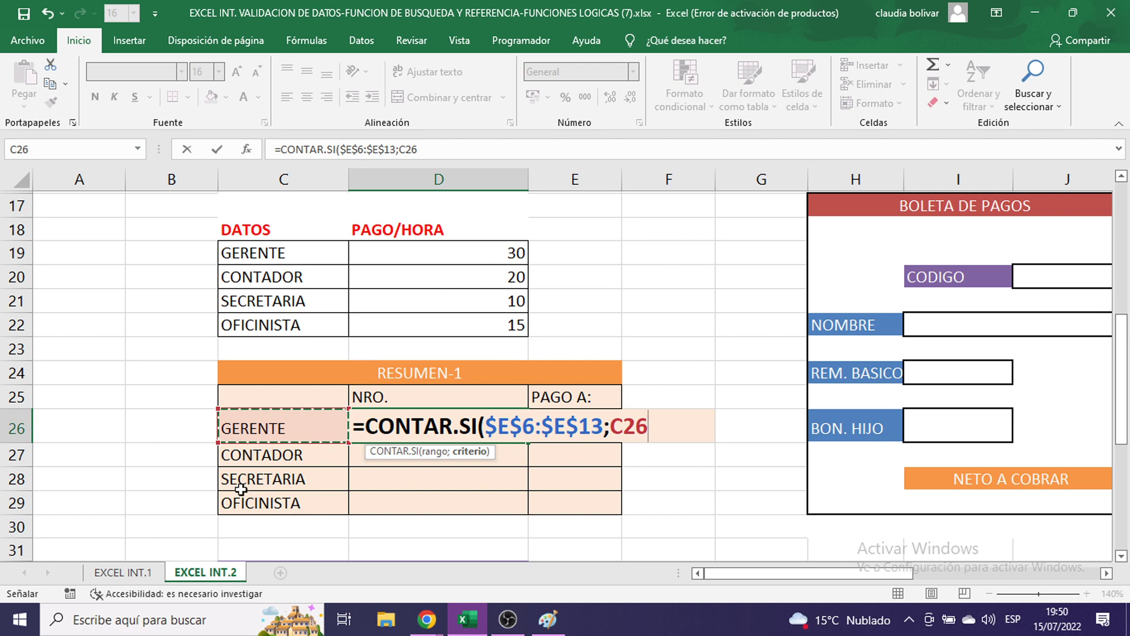
scroll(586, 391, "up", 5)
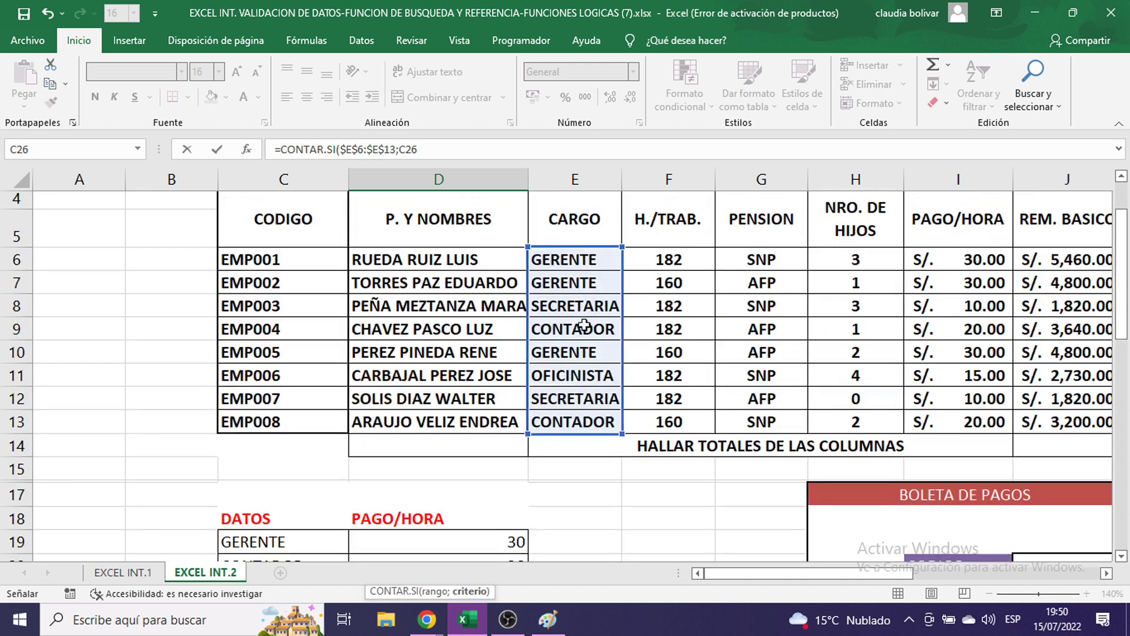
scroll(633, 364, "down", 4)
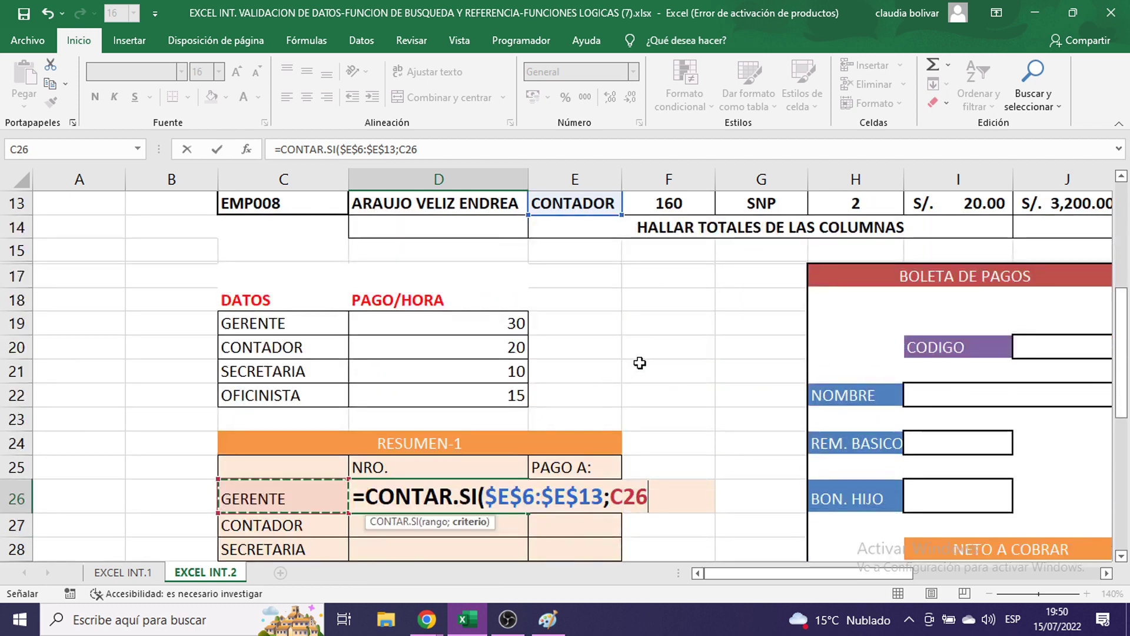
scroll(672, 397, "down", 1)
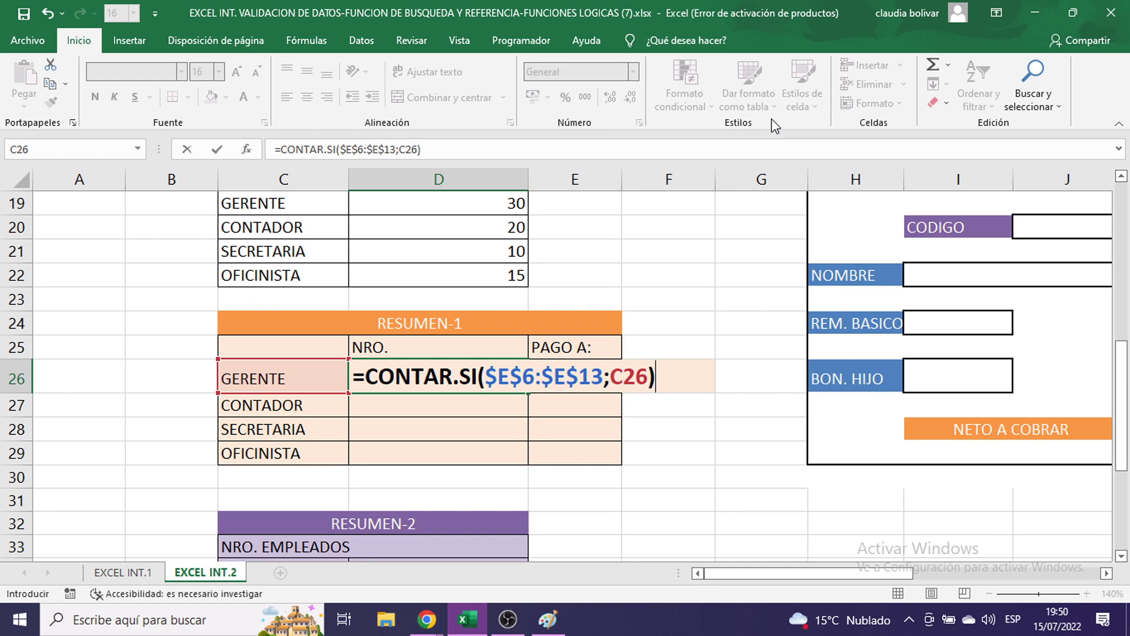
key("Return")
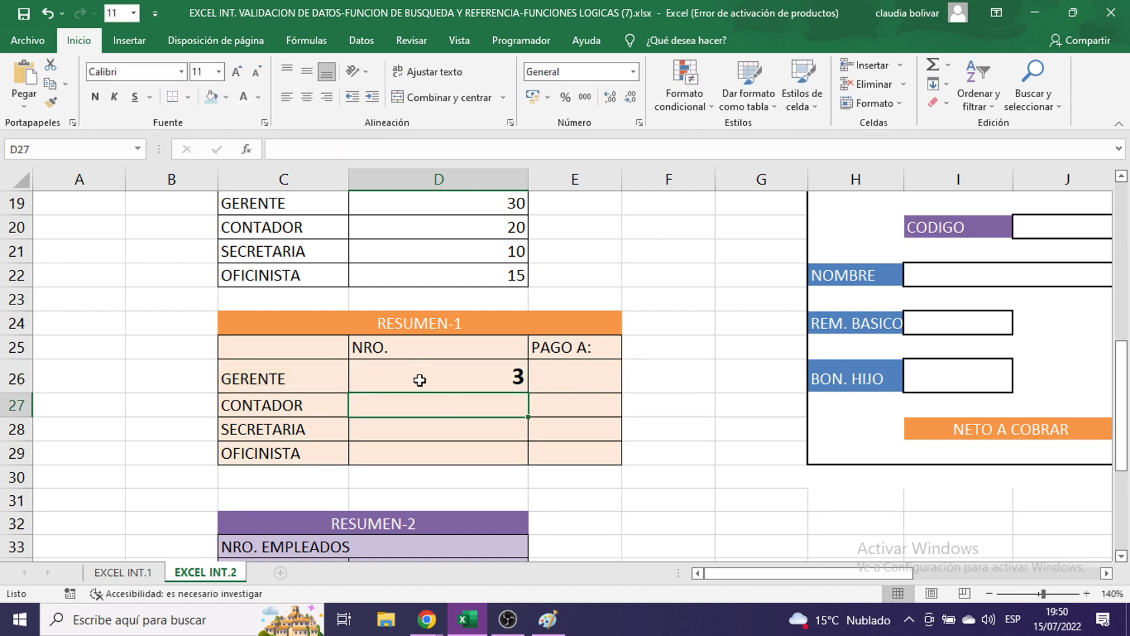
left_click(479, 383)
- Copy the count formula down through OFICINISTA and verify the three GERENTE entries in CARGO
left_click_drag(528, 392, 516, 453)
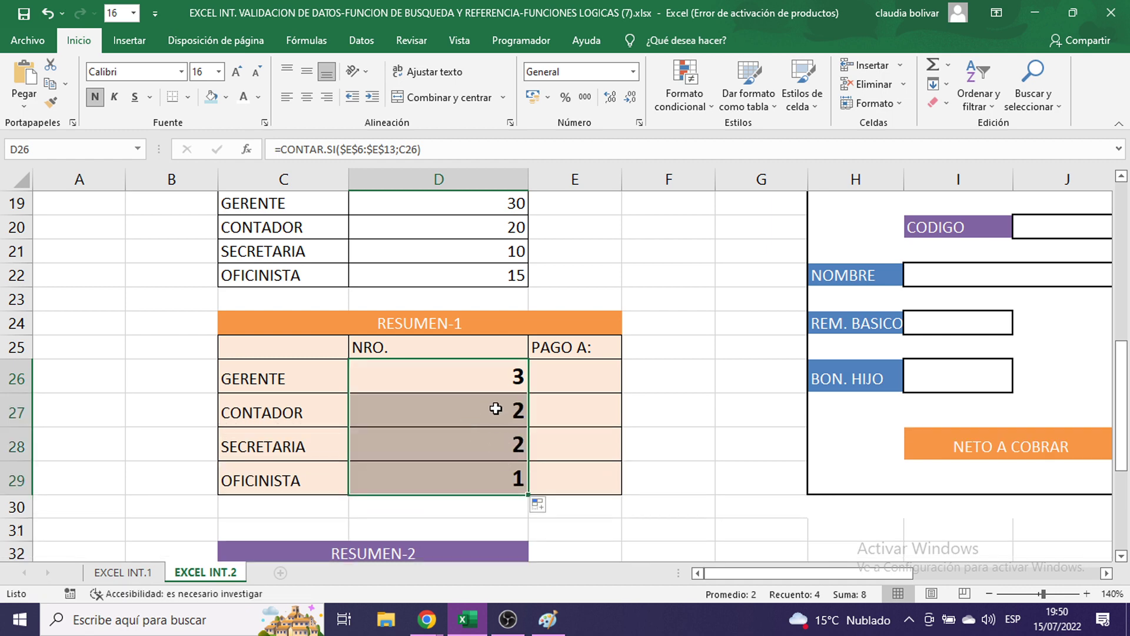
scroll(496, 408, "up", 6)
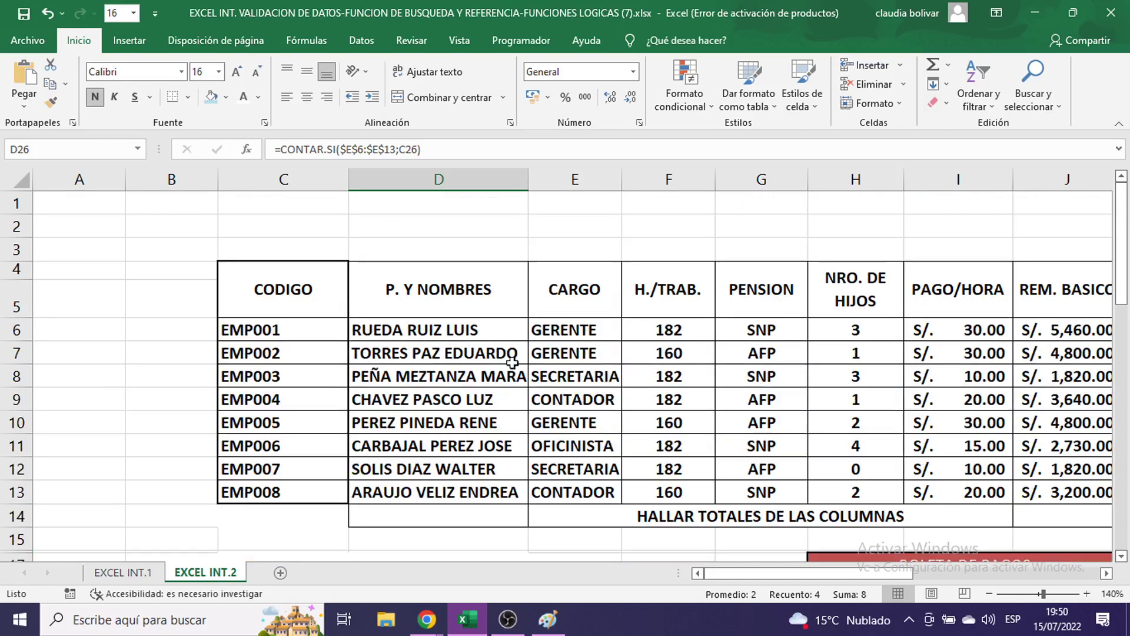
left_click(582, 325)
left_click(577, 355)
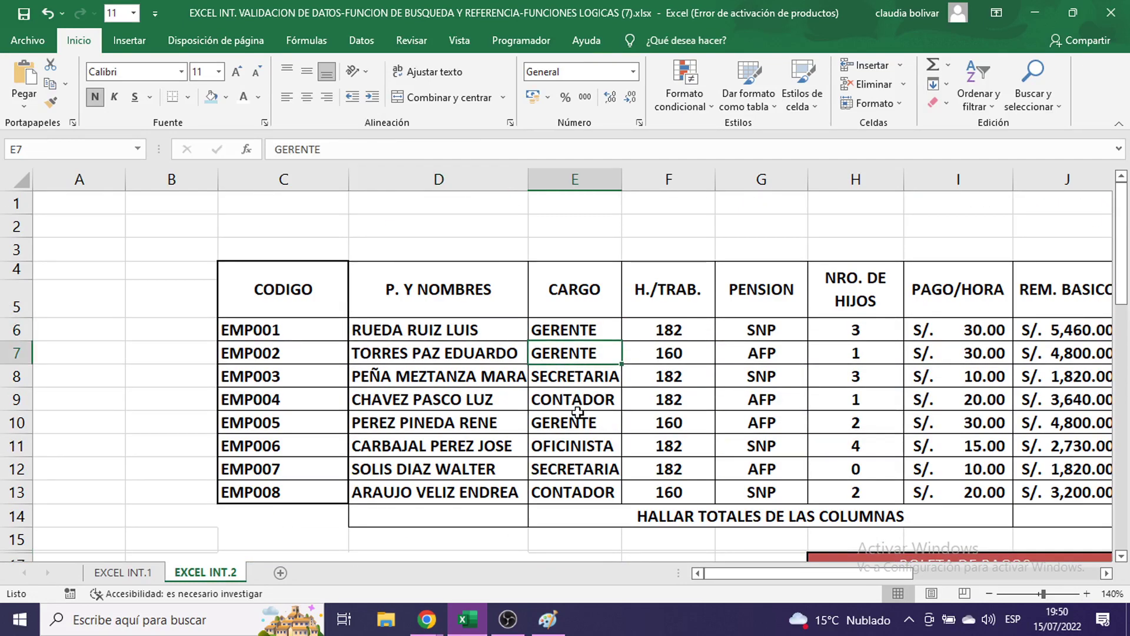
left_click(577, 419)
scroll(579, 412, "down", 3)
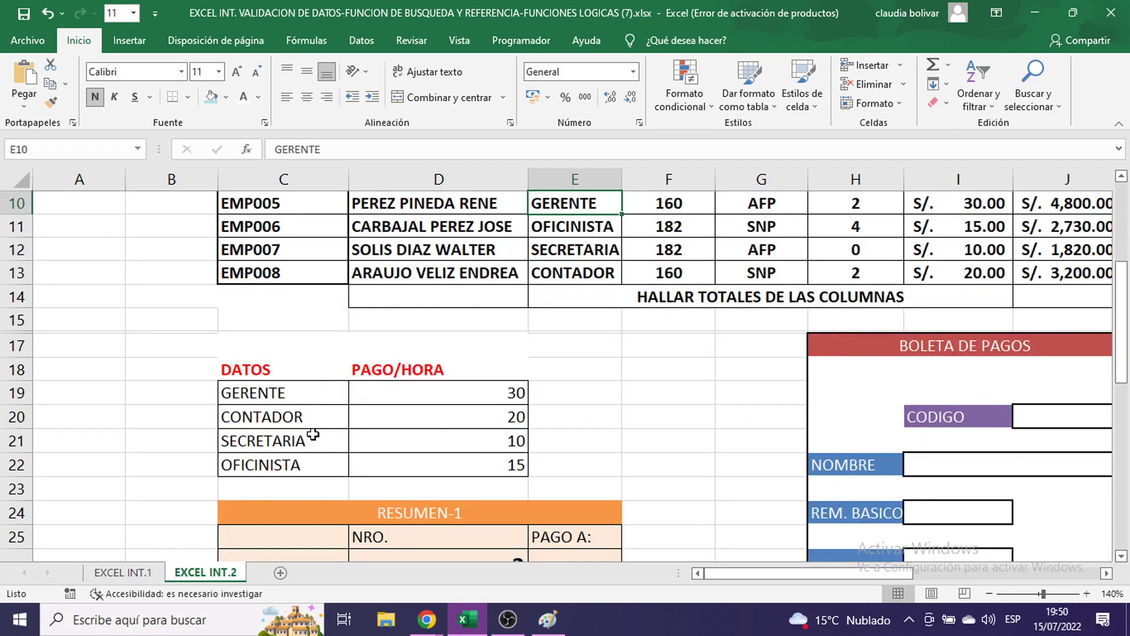
scroll(467, 475, "down", 3)
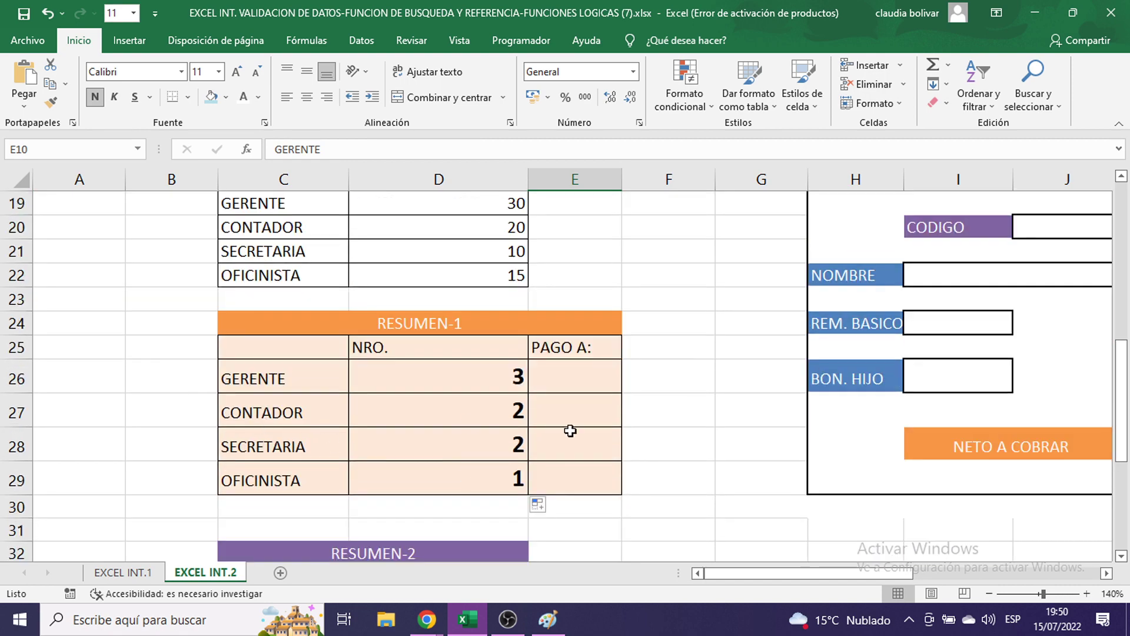
scroll(570, 431, "up", 4)
left_click(648, 342)
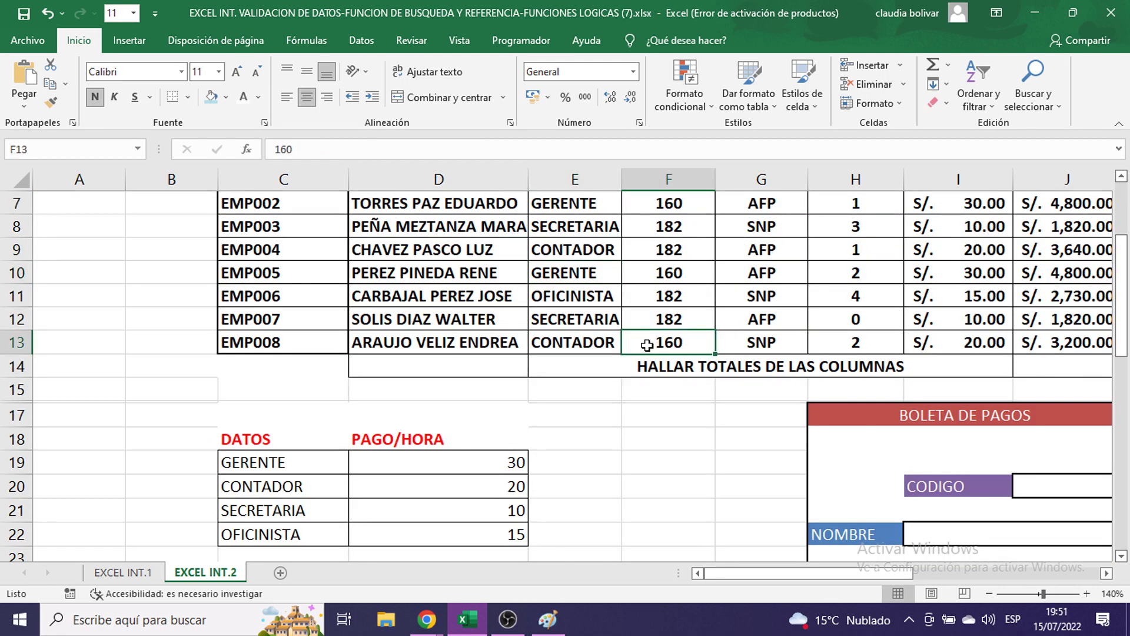
scroll(650, 338, "up", 1)
left_click(659, 333)
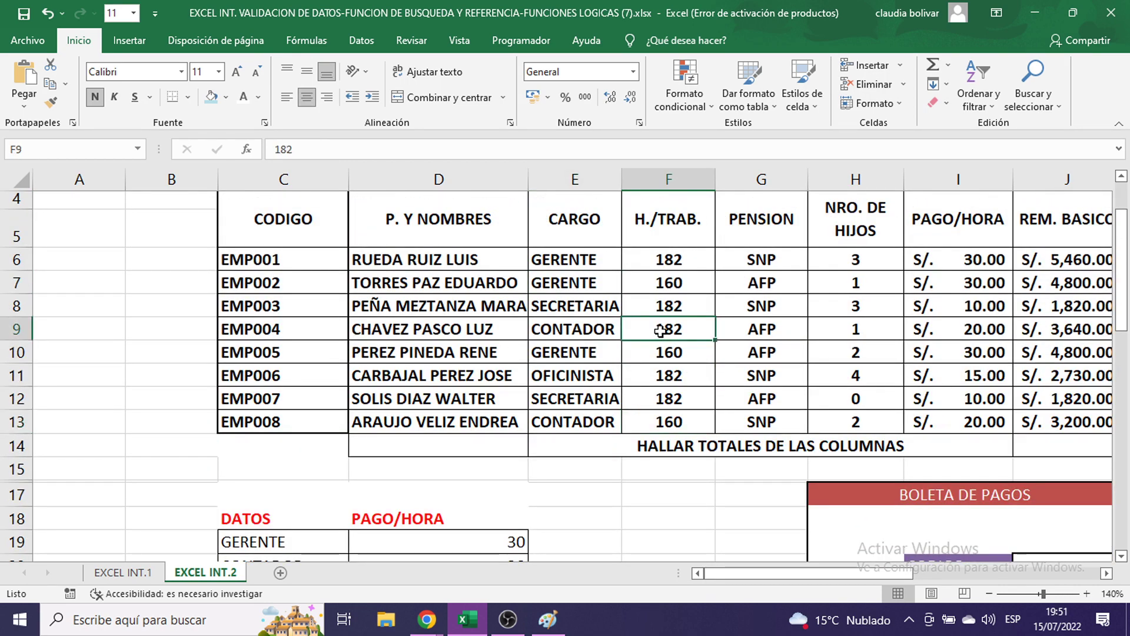
scroll(669, 348, "down", 6)
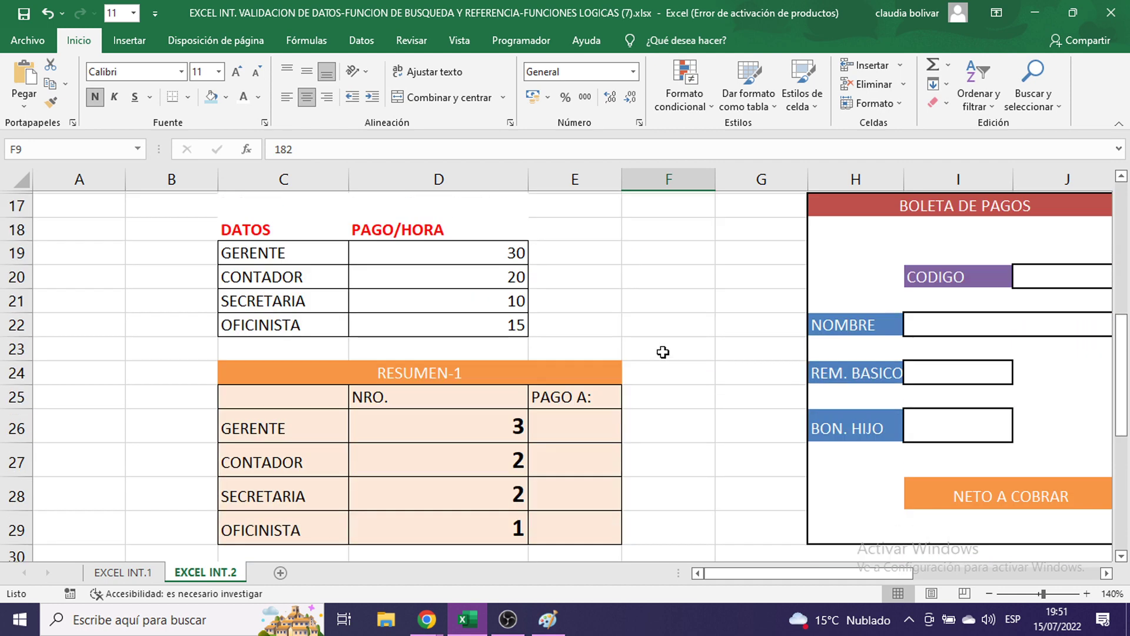
- Set the NRO. counts D26:D29 to font size 11
left_click_drag(477, 306, 476, 405)
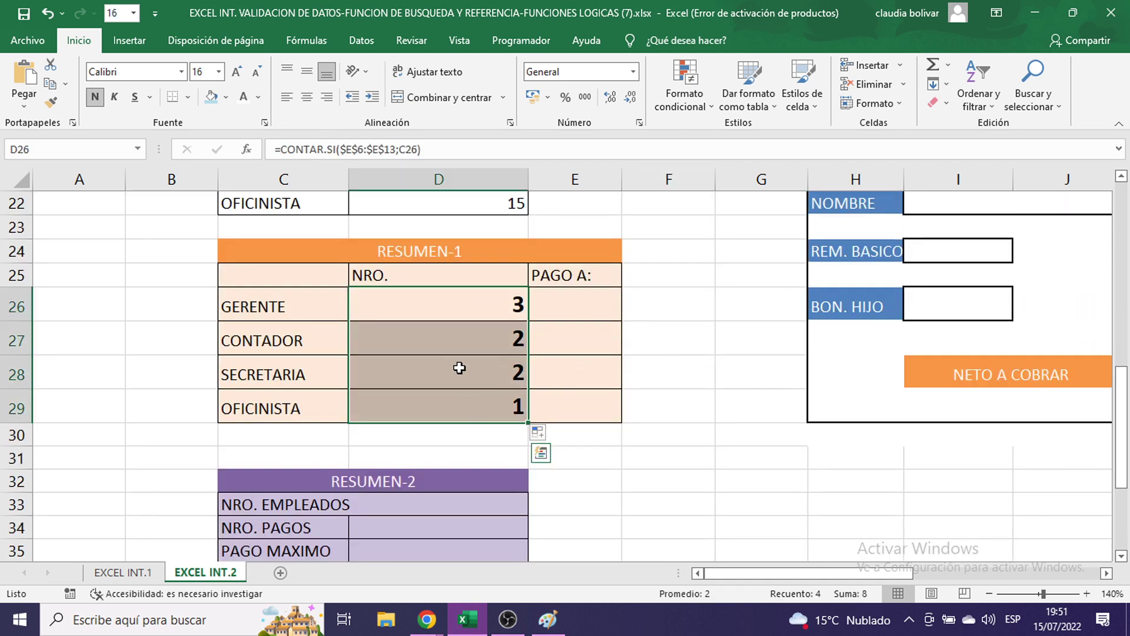
left_click(219, 72)
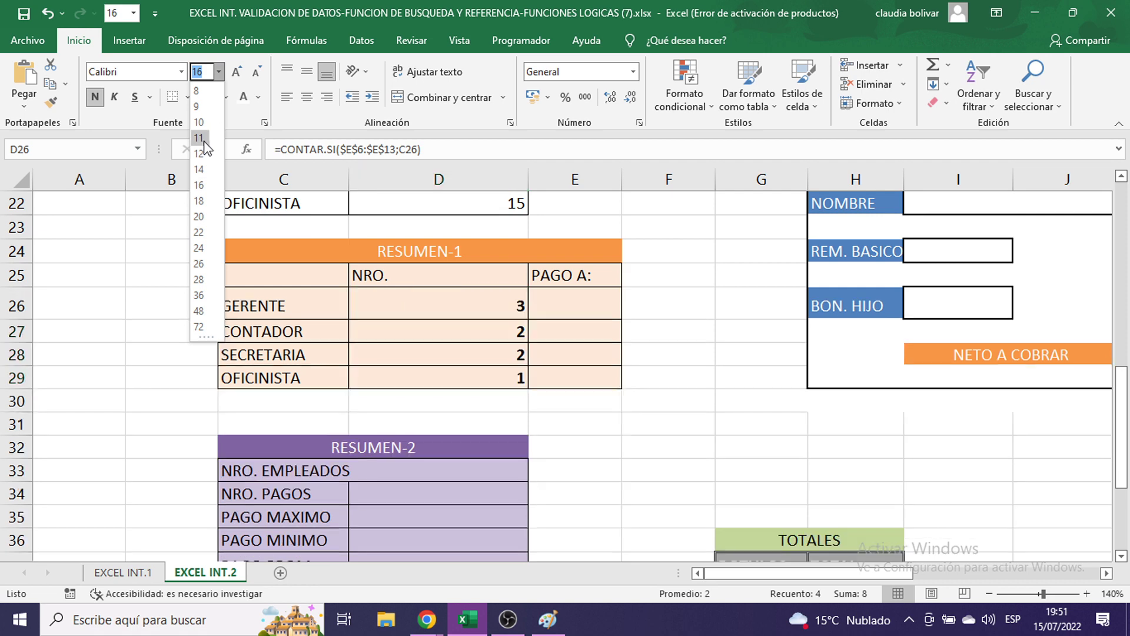
left_click(199, 138)
left_click(586, 308)
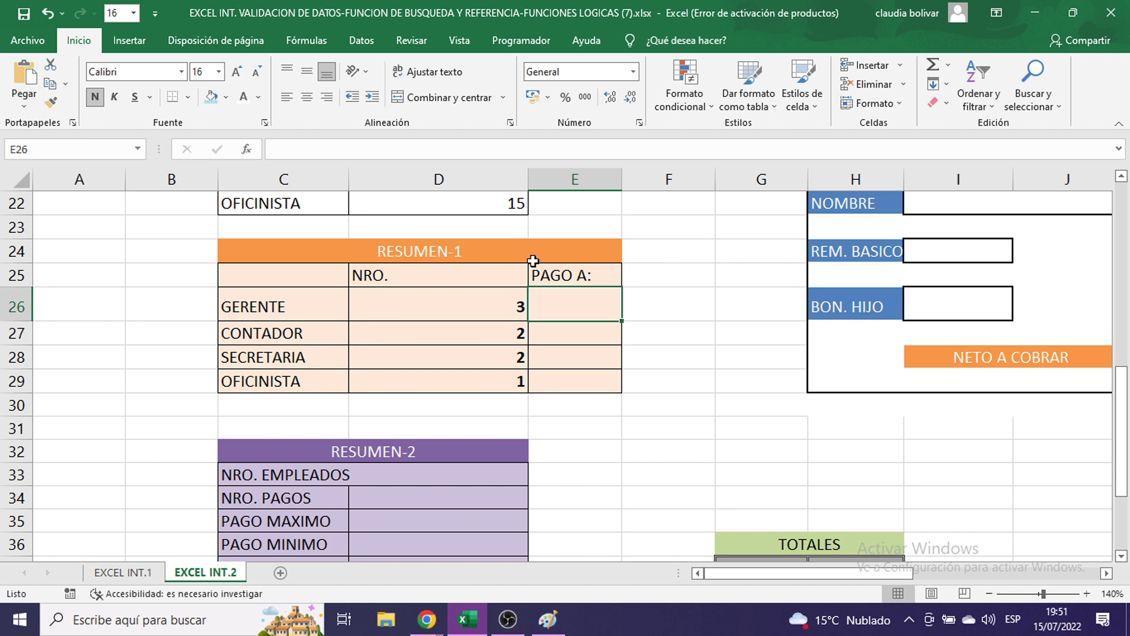
- Review D26's count formula, then begin E26's GERENTE payment with =SUMAR.SI(
double_click(397, 306)
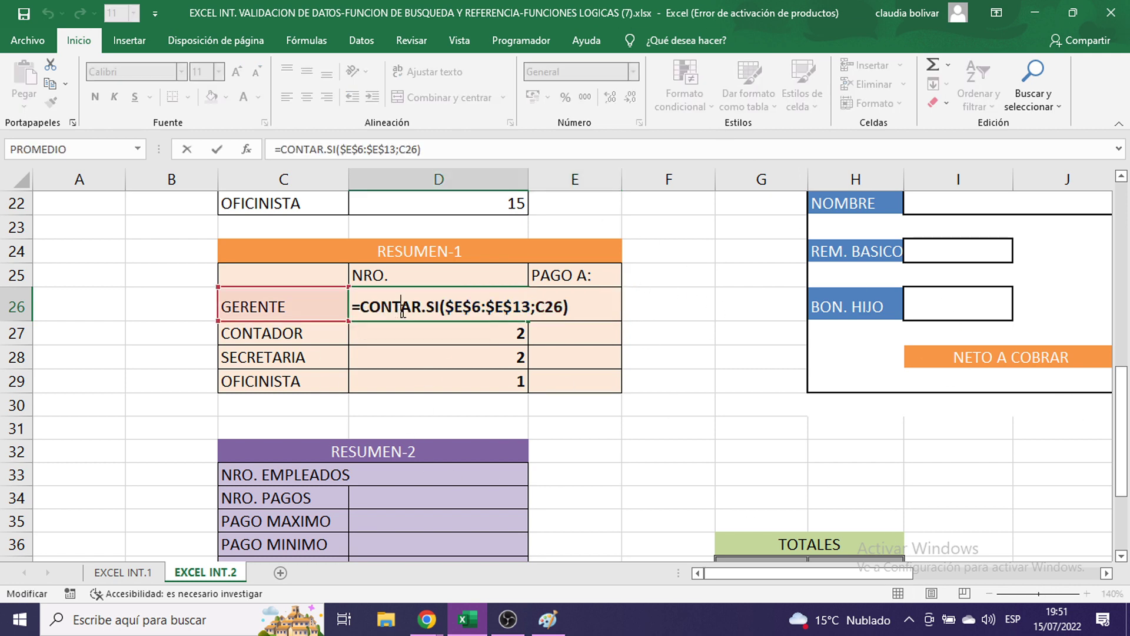
key("Return")
left_click(579, 304)
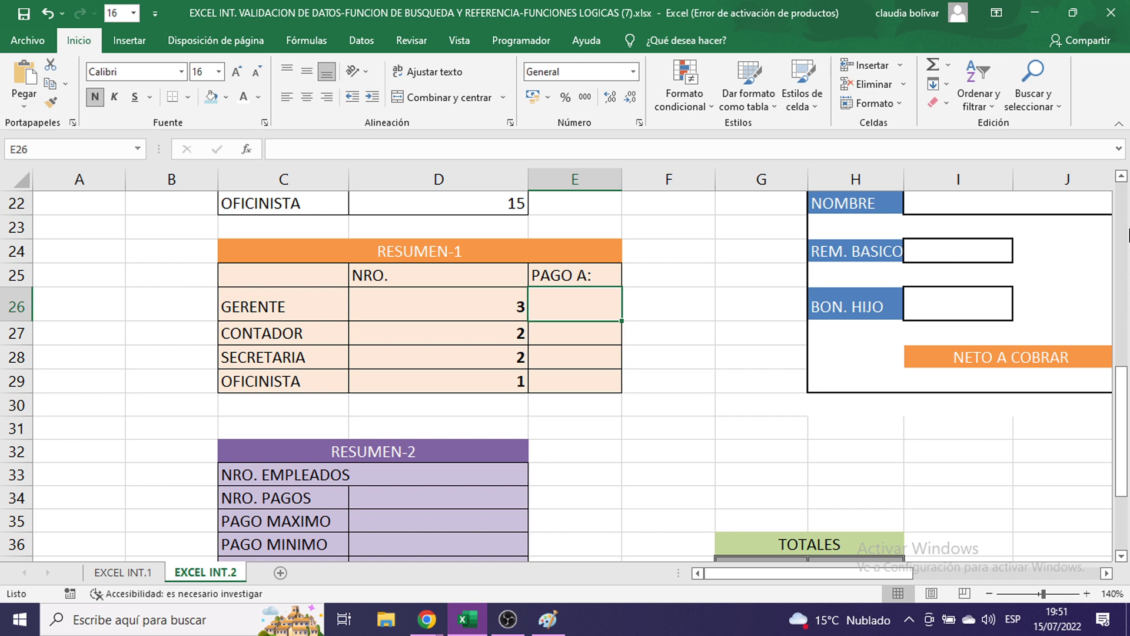
type("=")
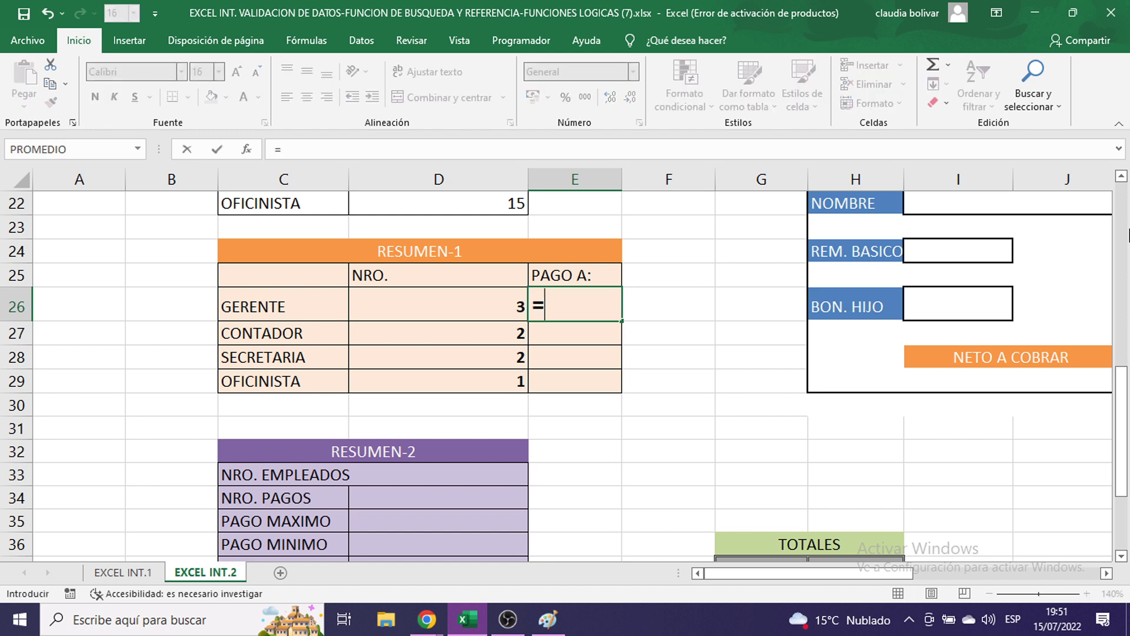
type("SUMAR")
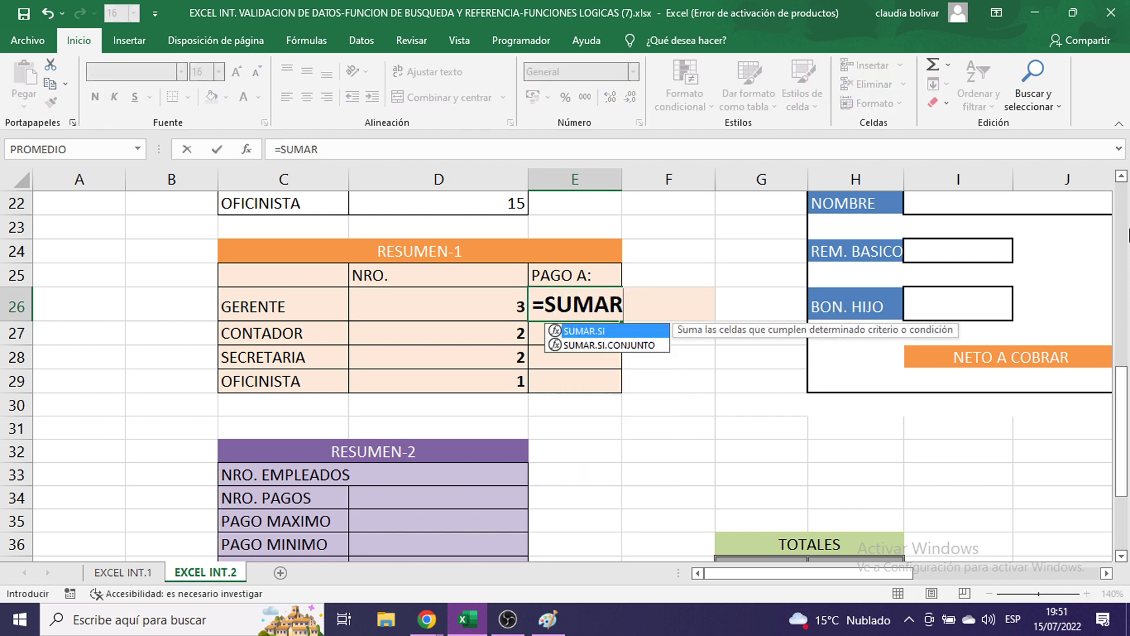
type(".SI(")
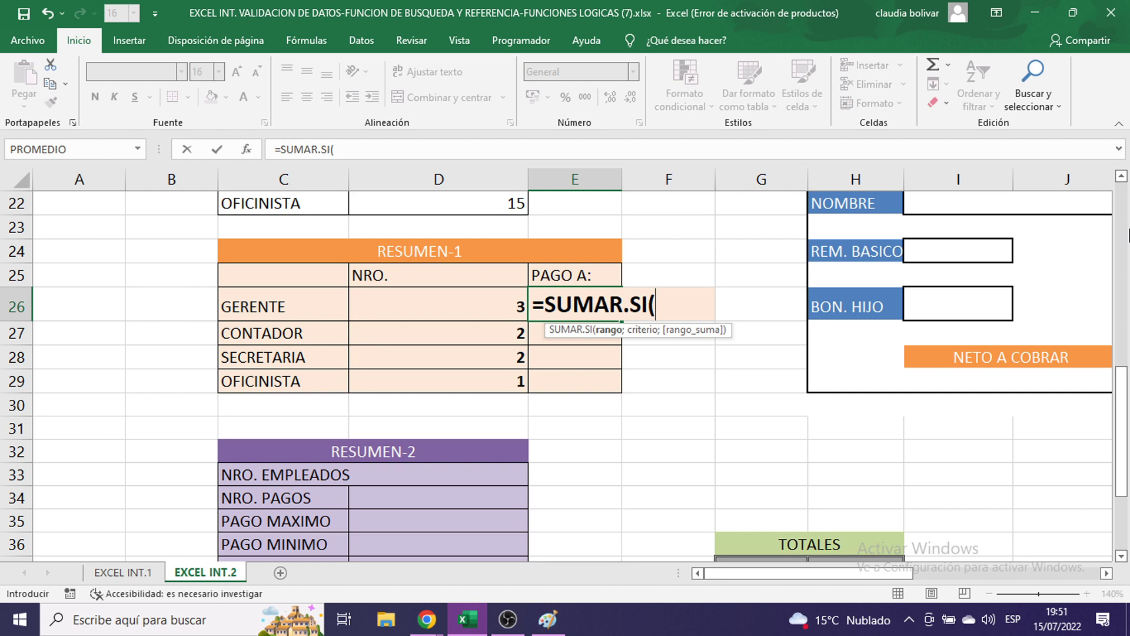
- Paste a fresh screenshot of E26's =SUMAR.SI( into Paint, reposition it, and minimize Paint
left_click(548, 620)
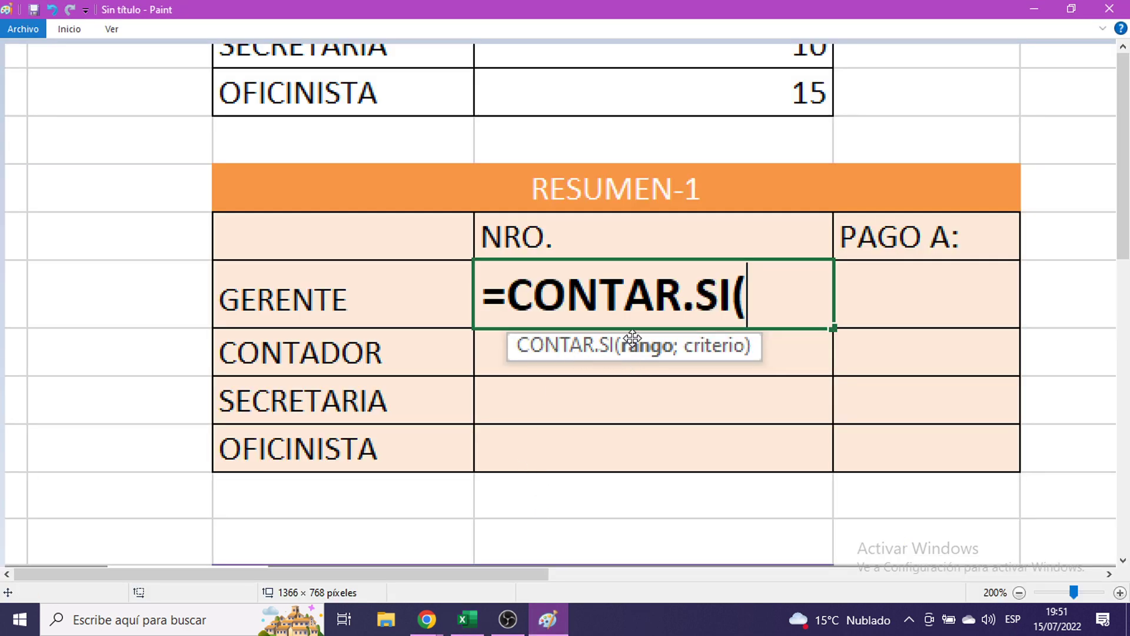
key("ctrl+v")
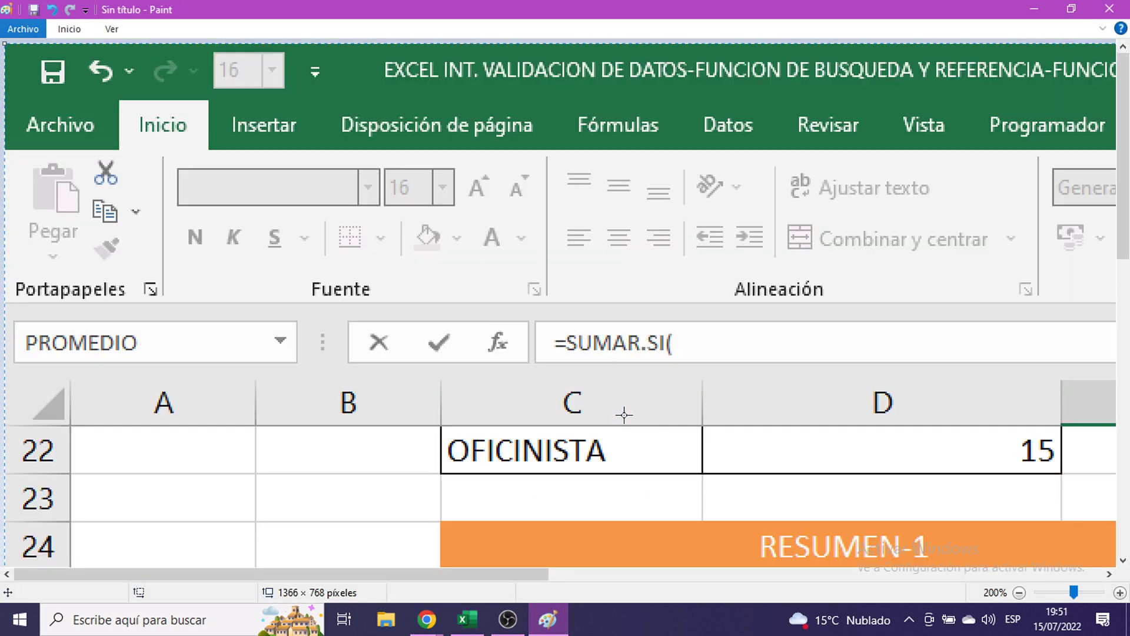
left_click_drag(626, 412, 169, 12)
left_click_drag(419, 289, 157, 320)
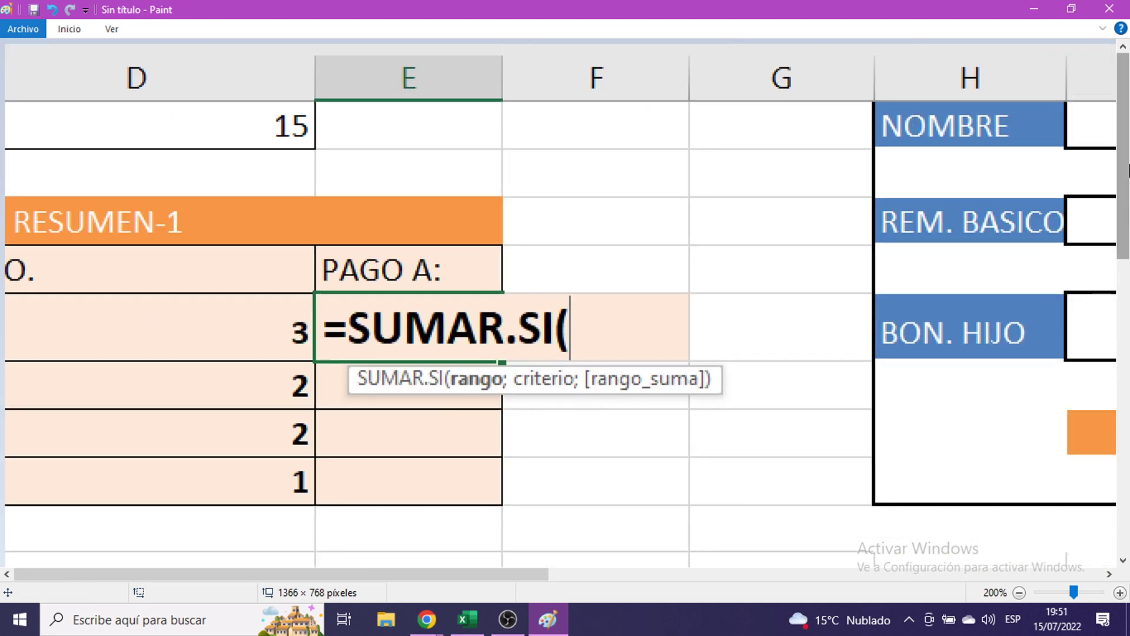
left_click(1034, 9)
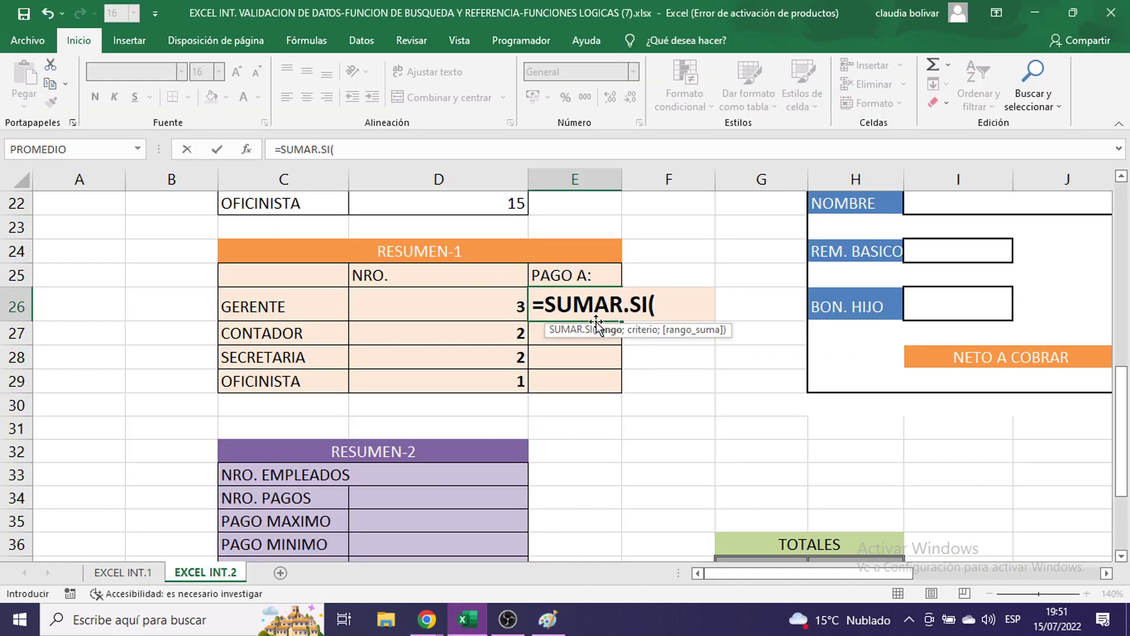
- Give the E26 SUMAR.SI formula the absolute CARGO range $E$6:$E$13 and the criterion C26
scroll(710, 302, "up", 2)
scroll(710, 302, "up", 4)
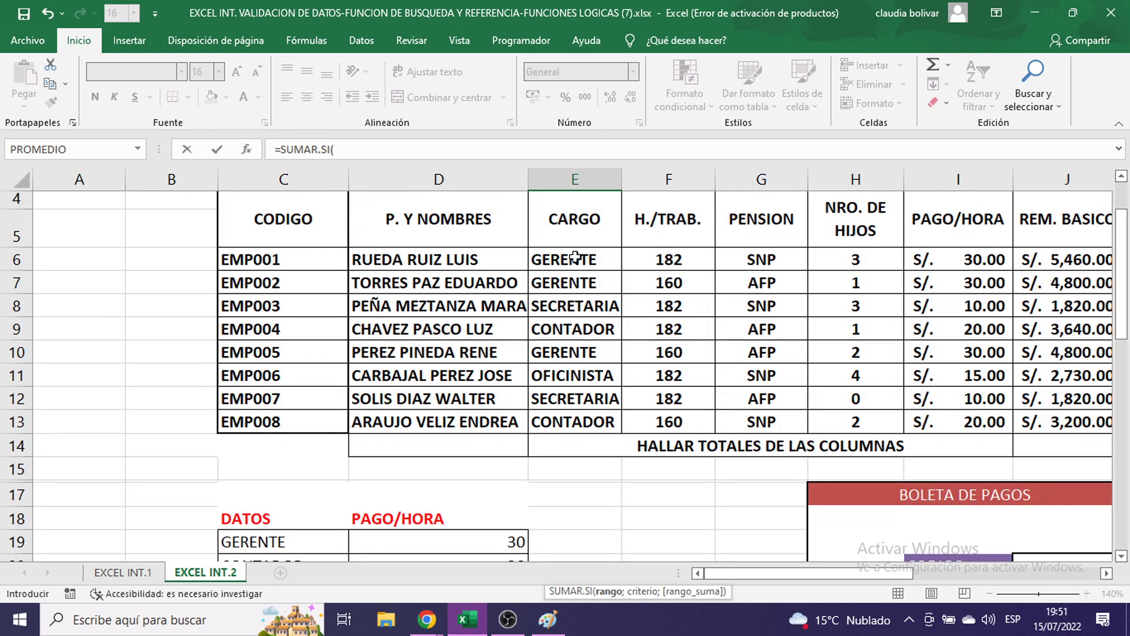
left_click_drag(575, 257, 577, 420)
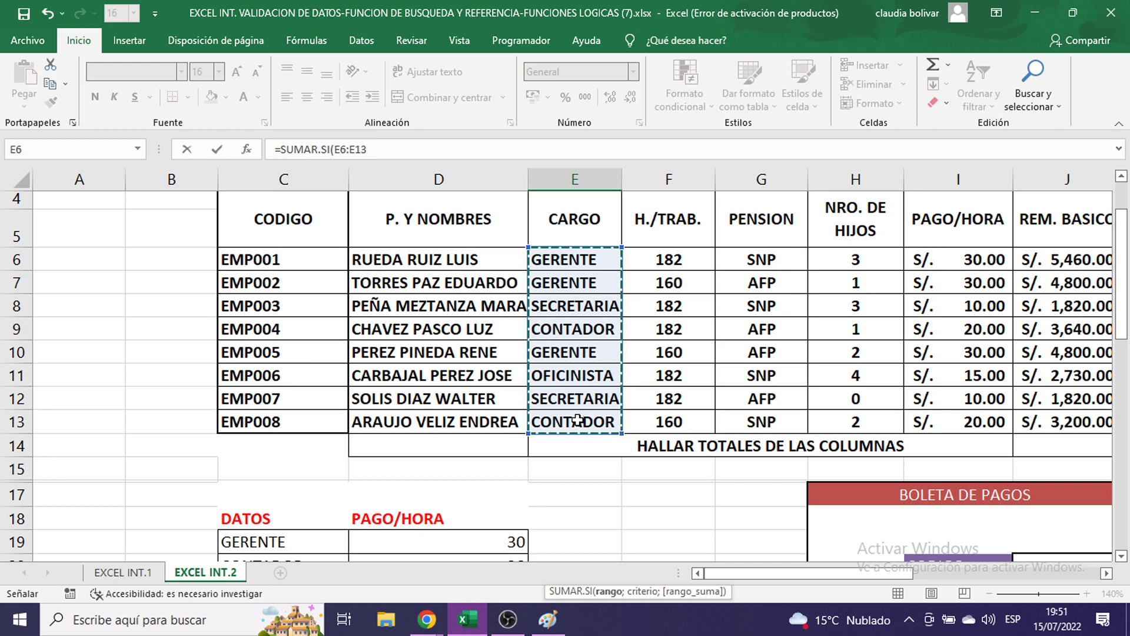
key("F4")
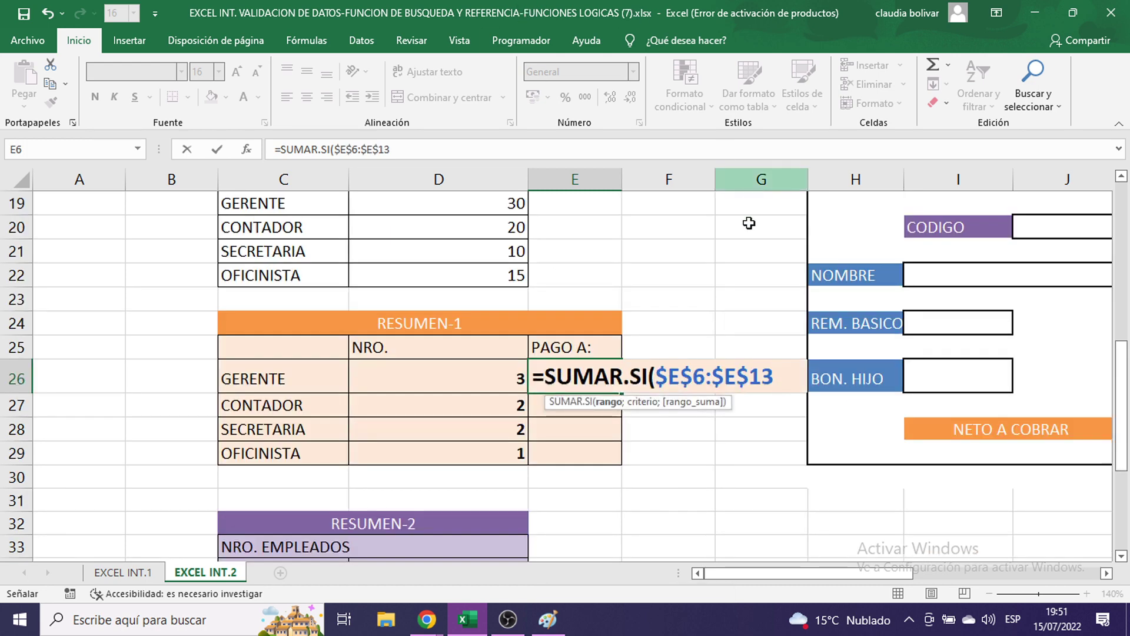
scroll(752, 268, "up", 5)
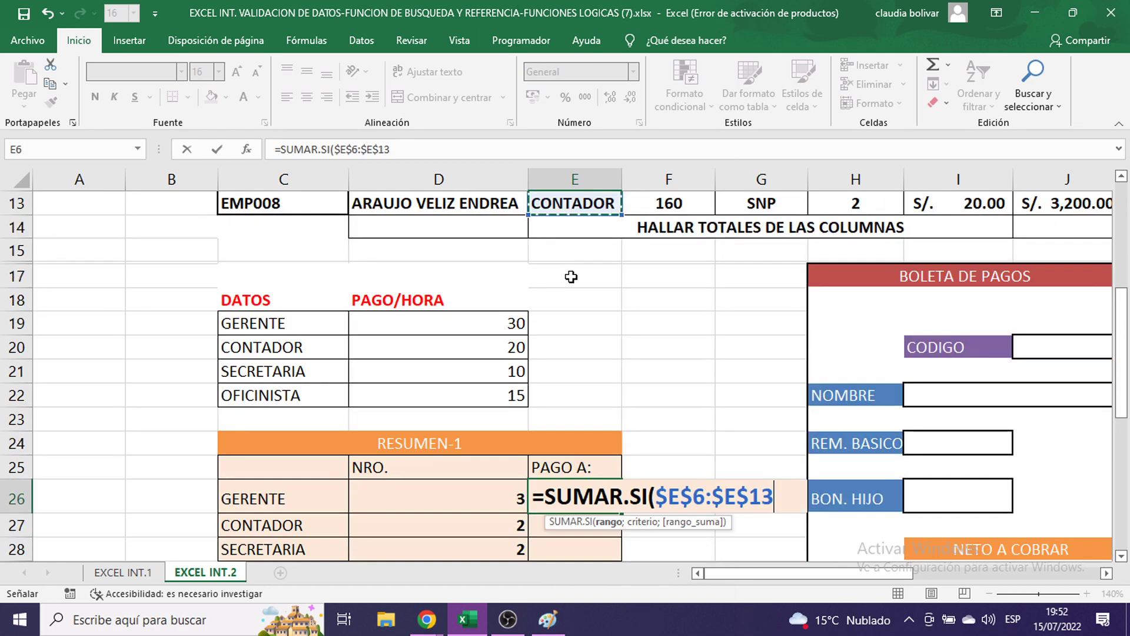
scroll(575, 271, "down", 5)
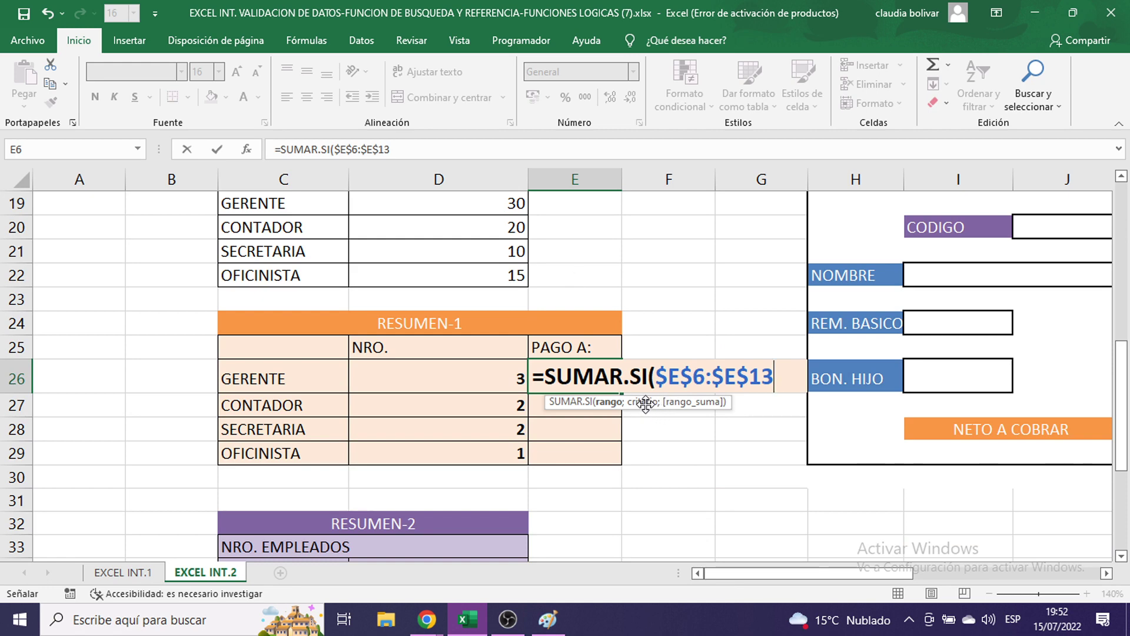
type(";")
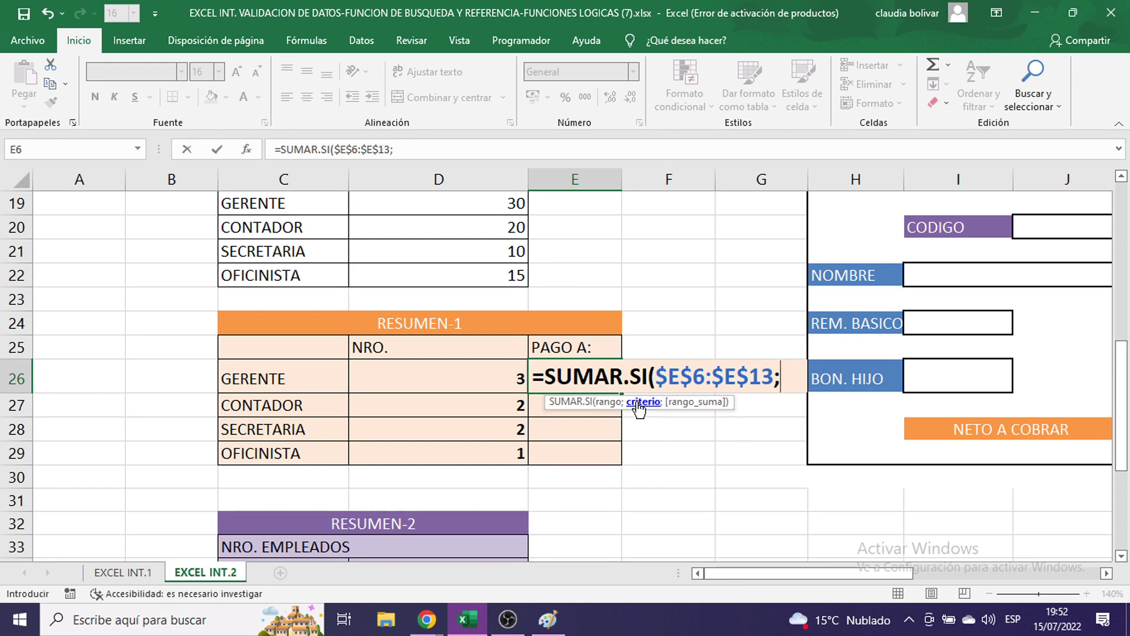
left_click(277, 372)
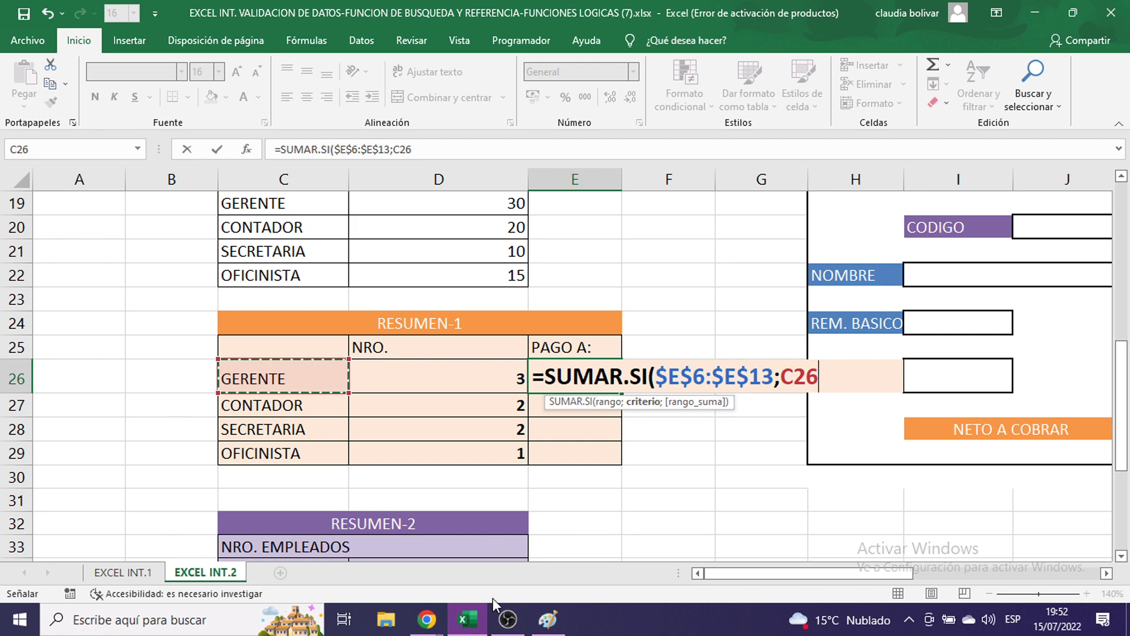
- Paste a screenshot of the formula into Paint, then add the next separator in E26
left_click(547, 619)
key("ctrl+v")
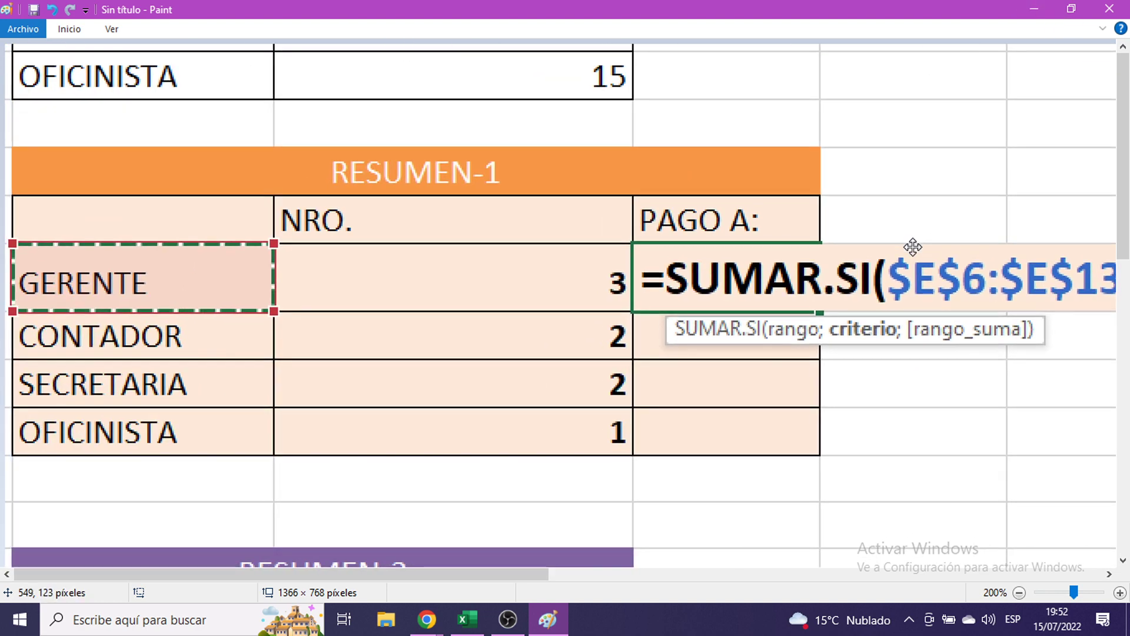
left_click(1037, 8)
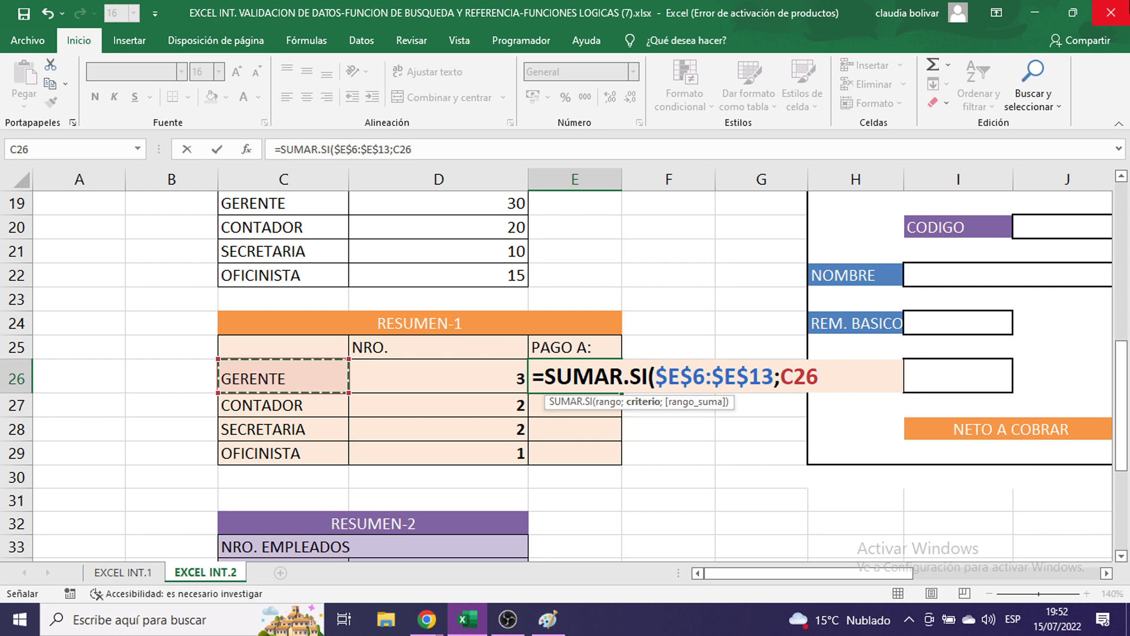
type(";")
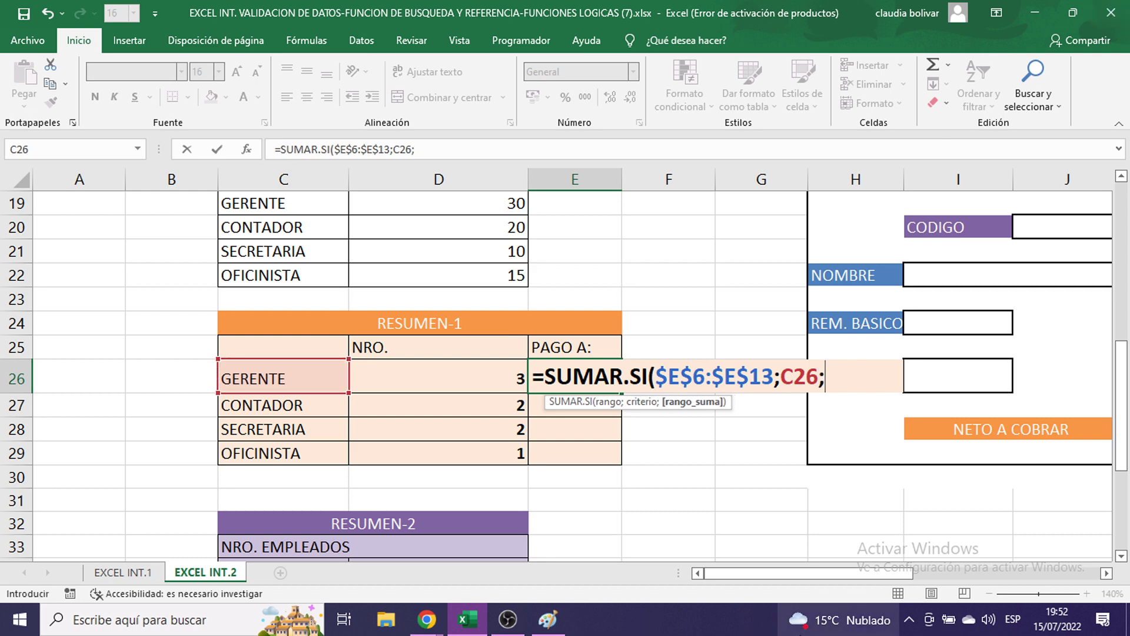
left_click_drag(811, 576, 1010, 571)
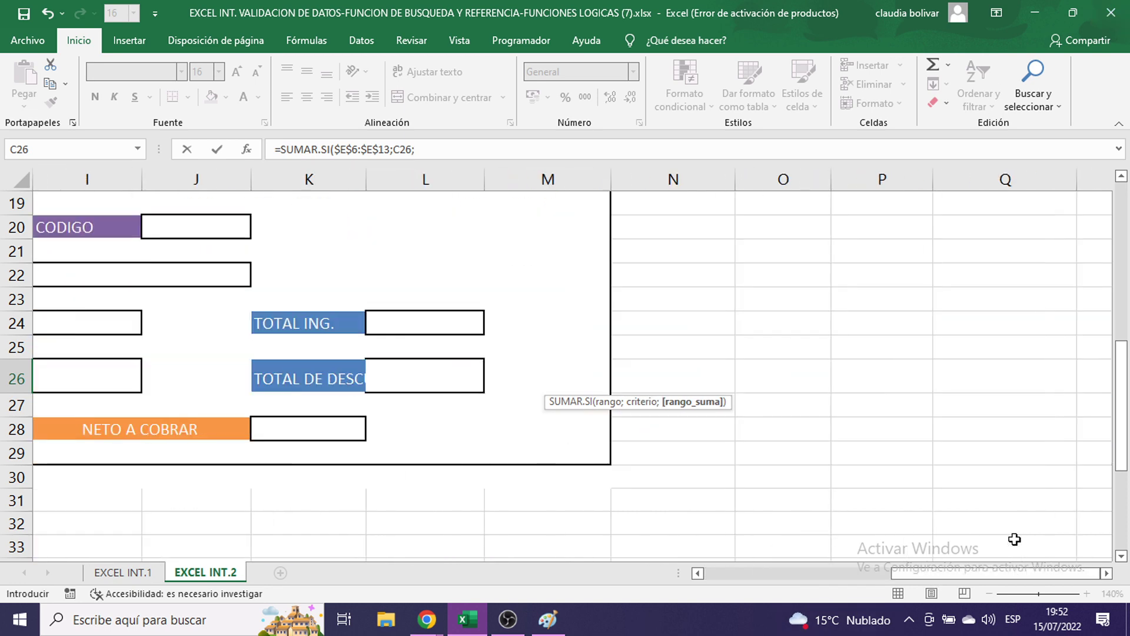
- Finish E26 as =SUMAR.SI($E$6:$E$13;C26;$Q$6:$Q$13), giving the GERENTE total of 10078
scroll(1014, 530, "up", 5)
left_click_drag(1017, 259, 1038, 427)
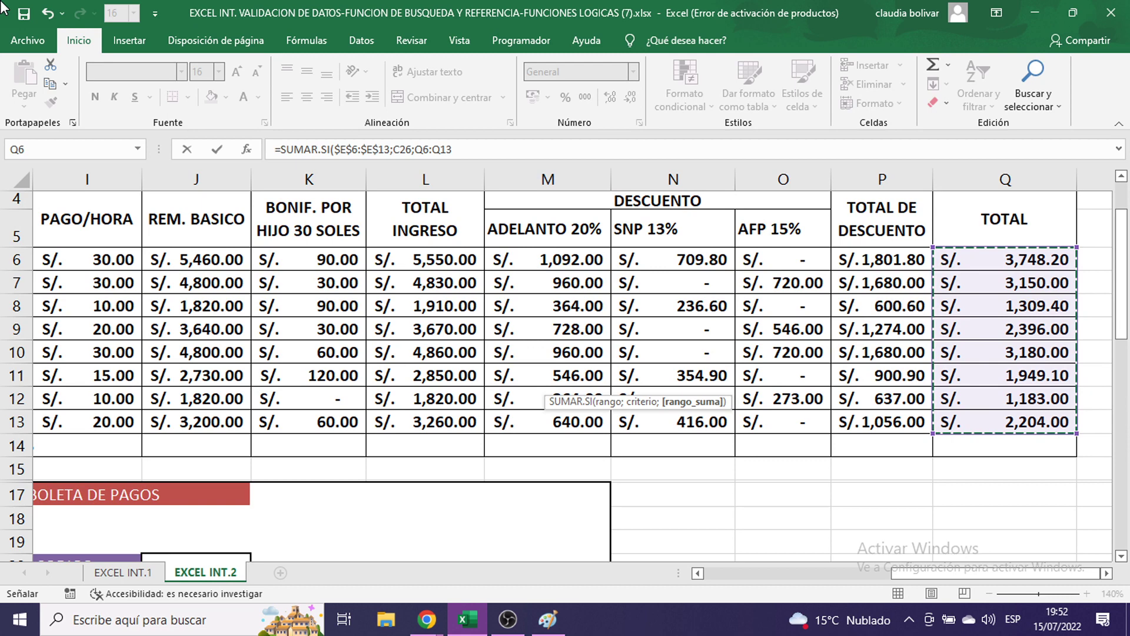
key("F4")
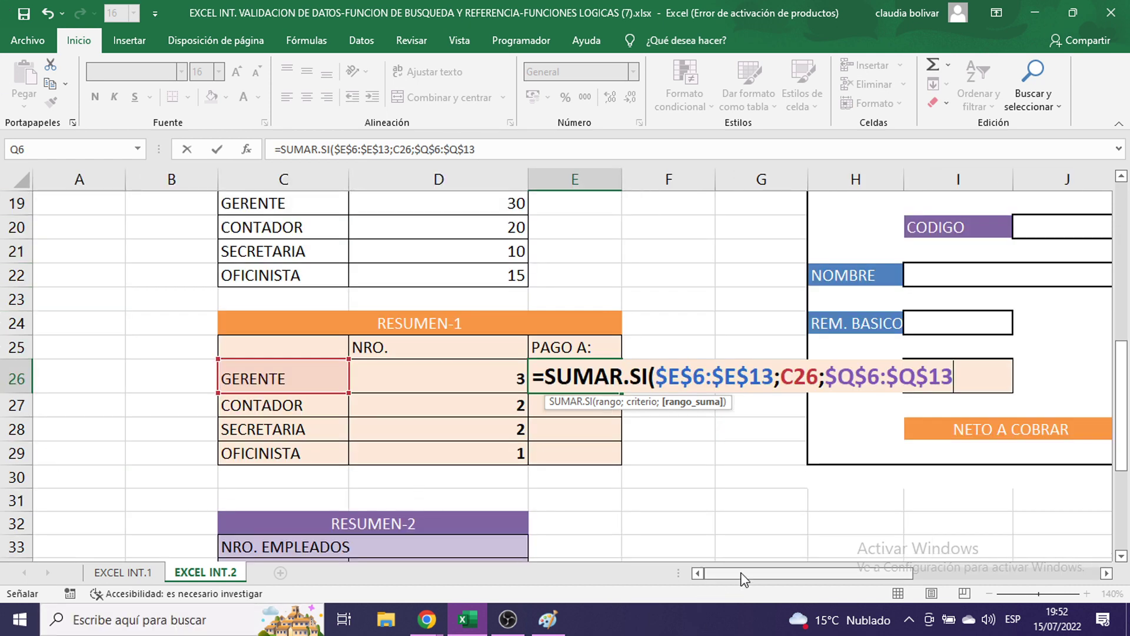
left_click_drag(724, 573, 842, 573)
scroll(860, 495, "up", 3)
scroll(861, 482, "up", 2)
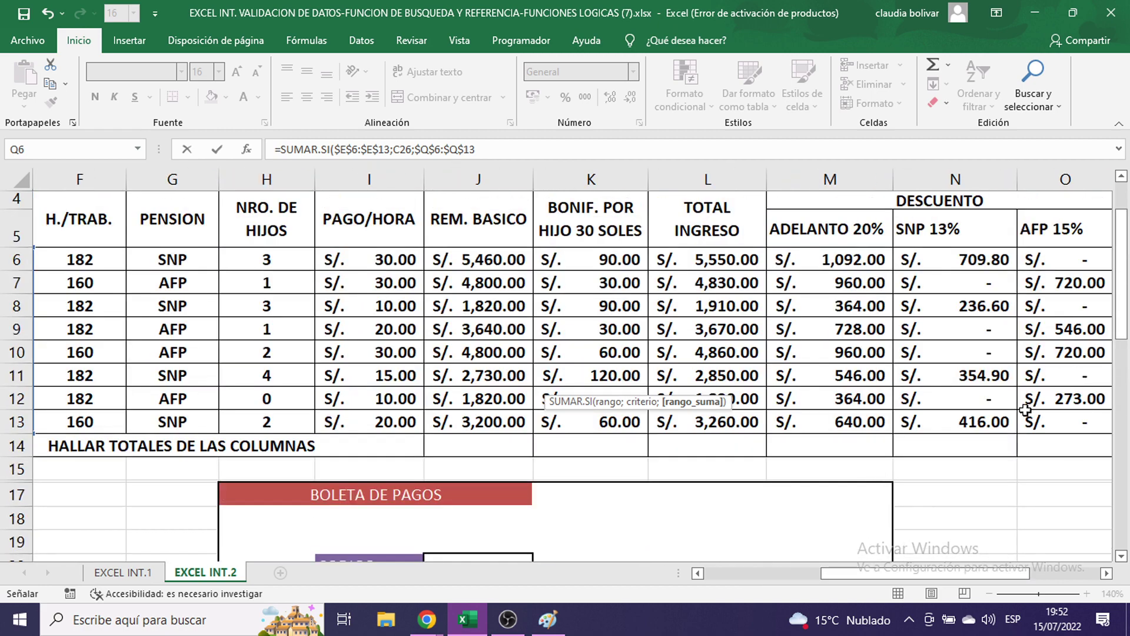
left_click_drag(959, 573, 1027, 581)
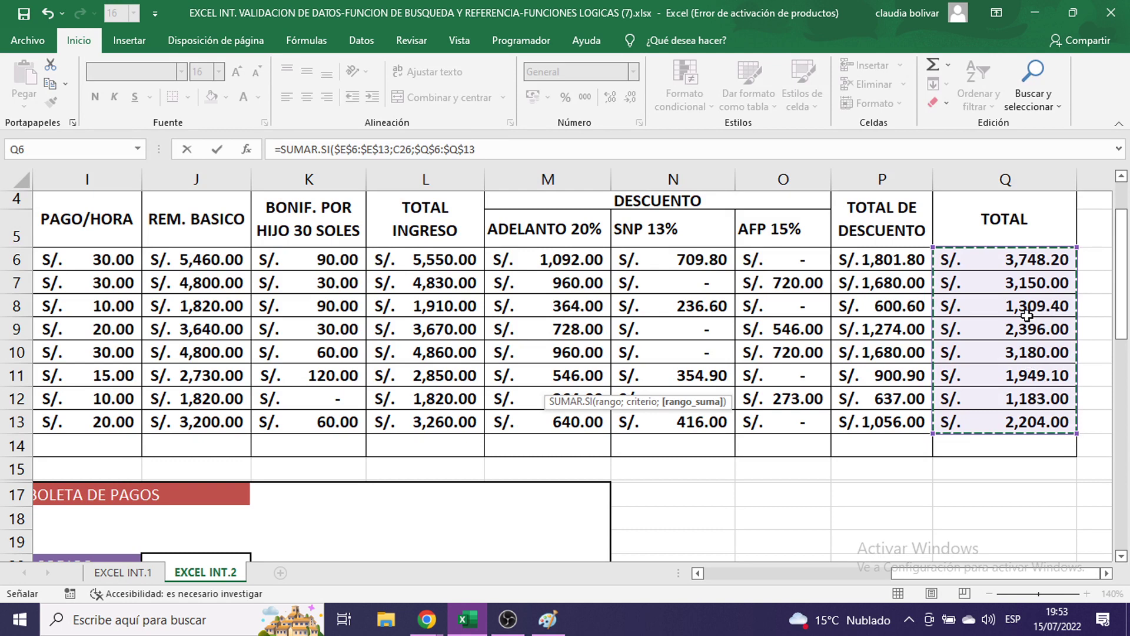
scroll(1026, 316, "down", 6)
left_click_drag(994, 572, 846, 573)
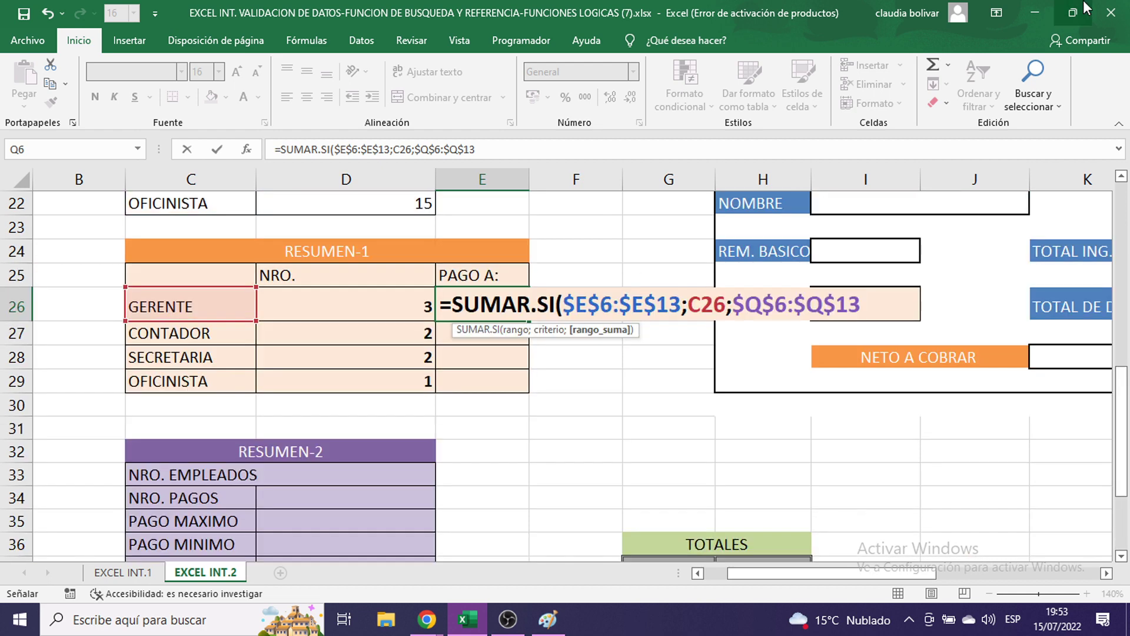
type(")")
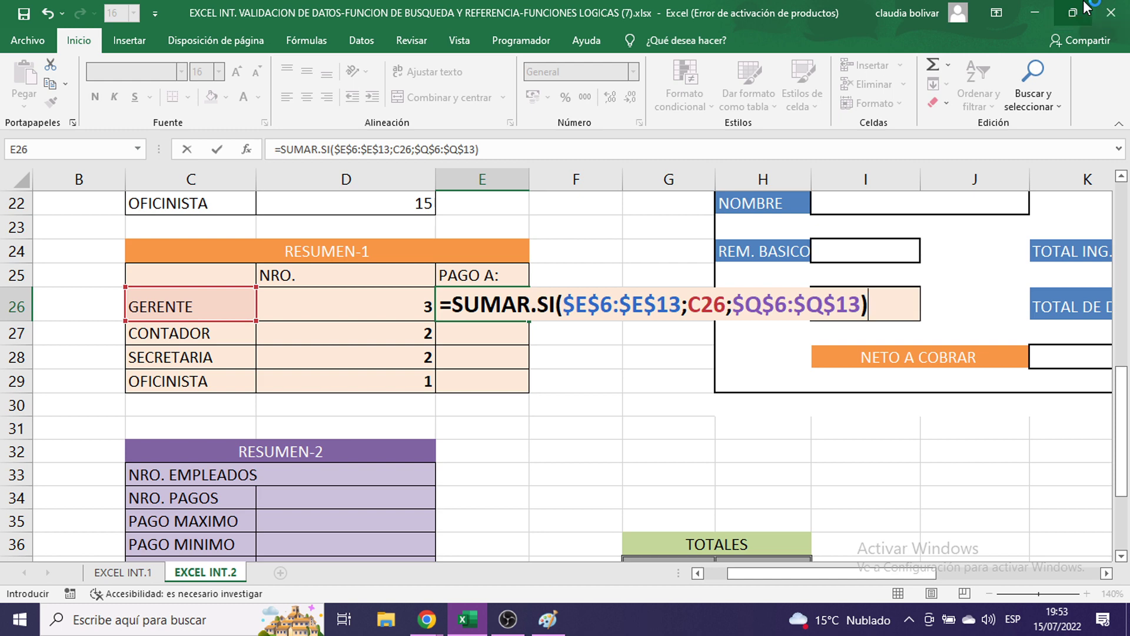
key("Return")
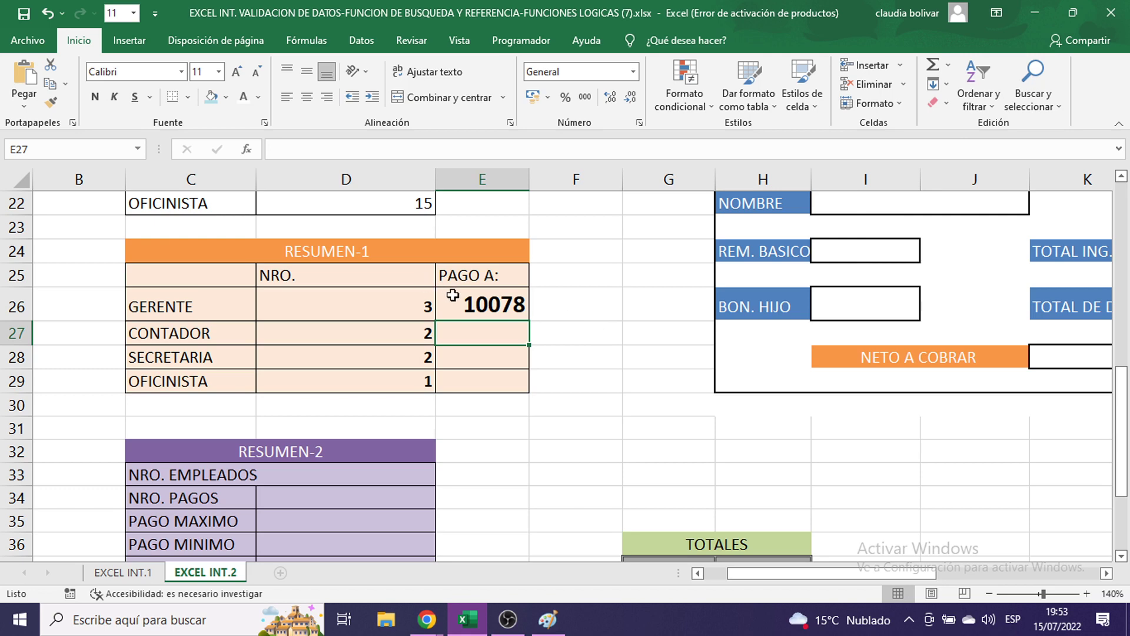
- Recheck the E26 formula and set the payment cells E26:E29 to font size 11
left_click(475, 308)
double_click(475, 307)
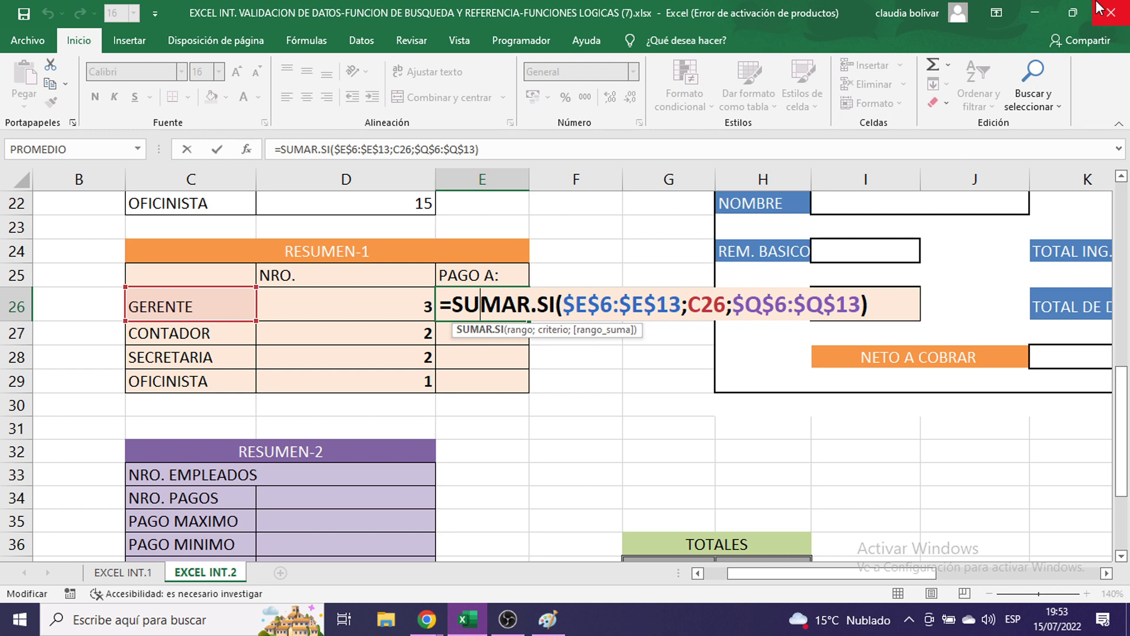
key("Return")
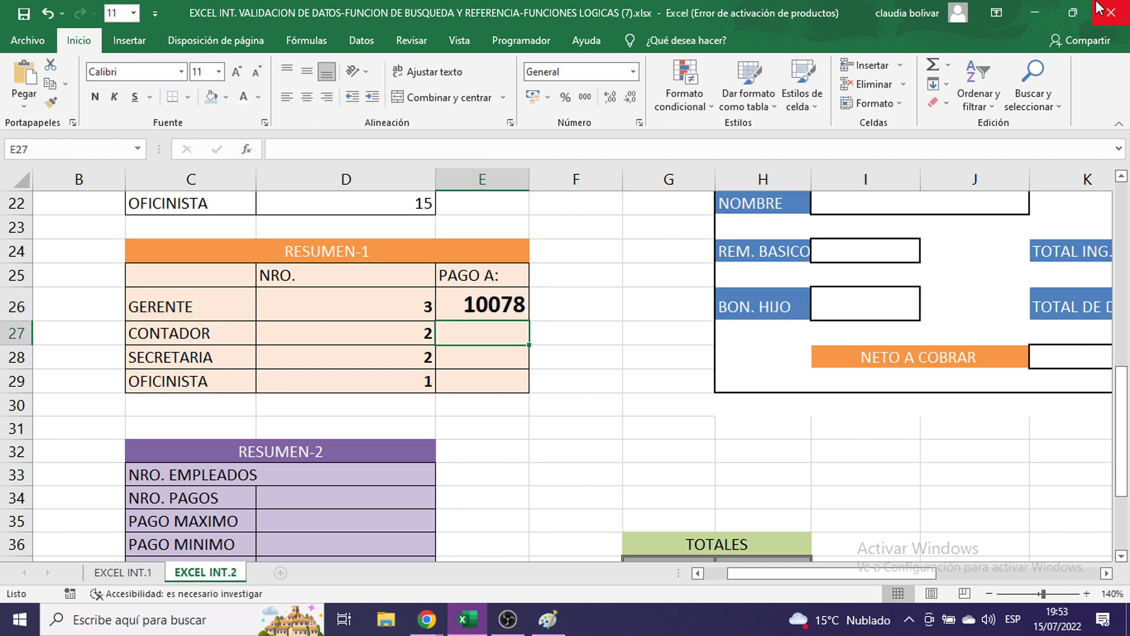
left_click(490, 304)
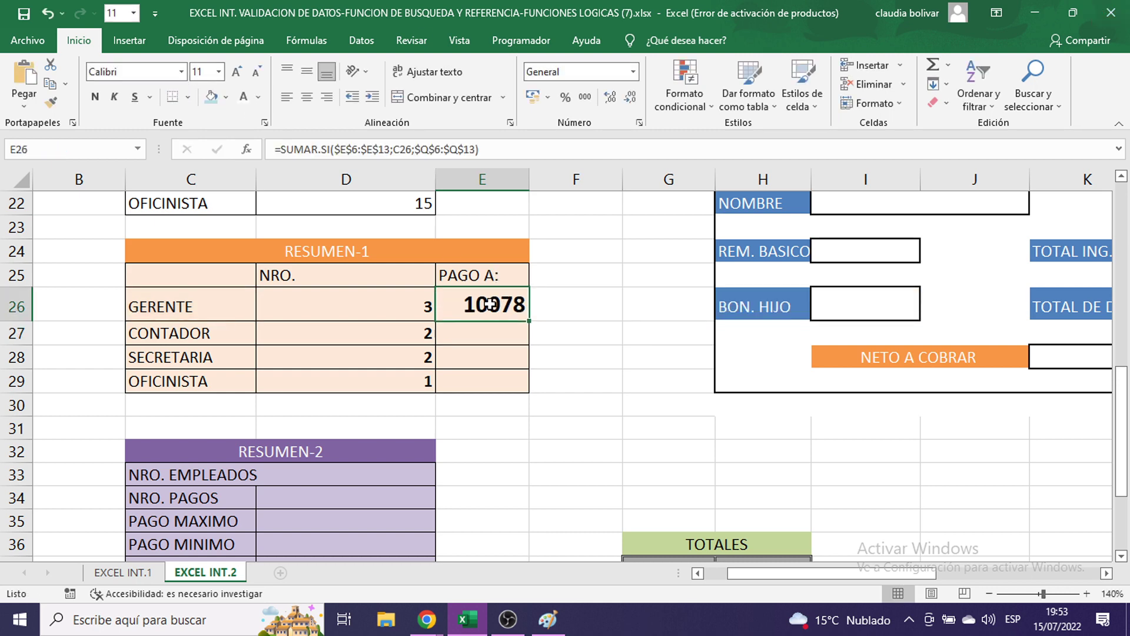
left_click_drag(493, 304, 505, 376)
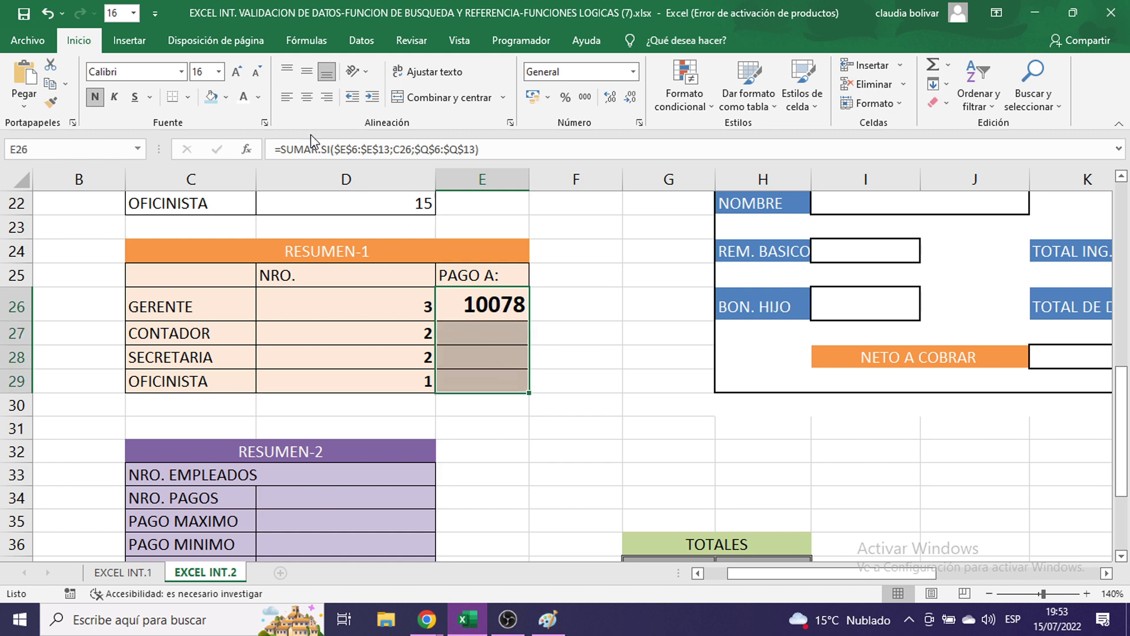
left_click(219, 72)
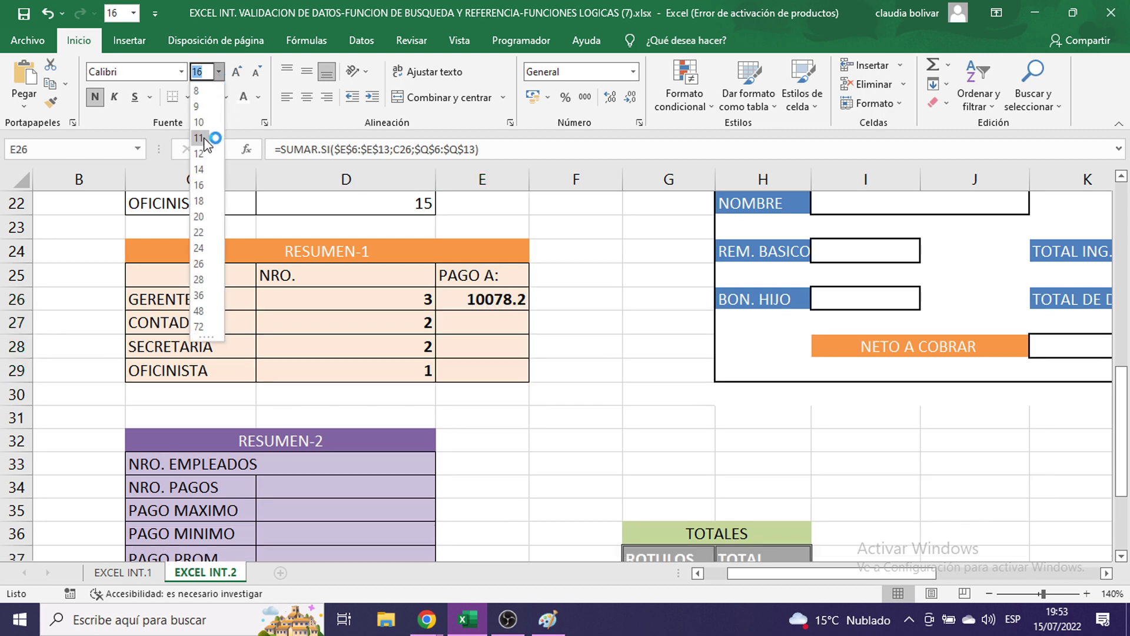
left_click(203, 149)
- Fill the E26 formula down to E29 and apply the S/. Español (Perú) accounting format
left_click(498, 305)
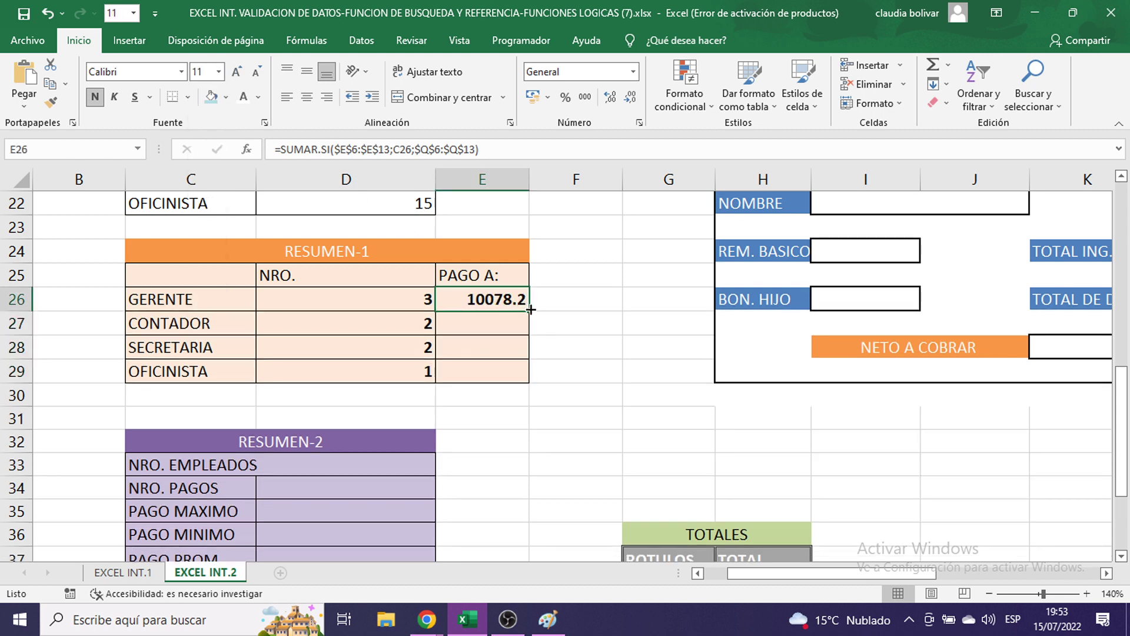
left_click_drag(529, 310, 529, 377)
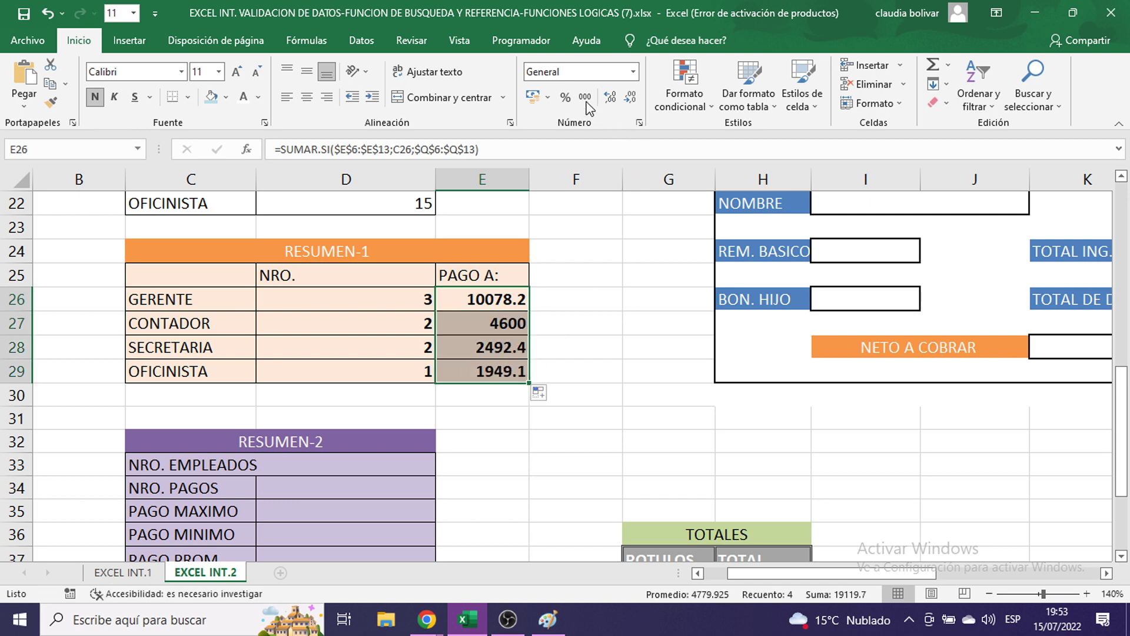
left_click(546, 98)
left_click(559, 118)
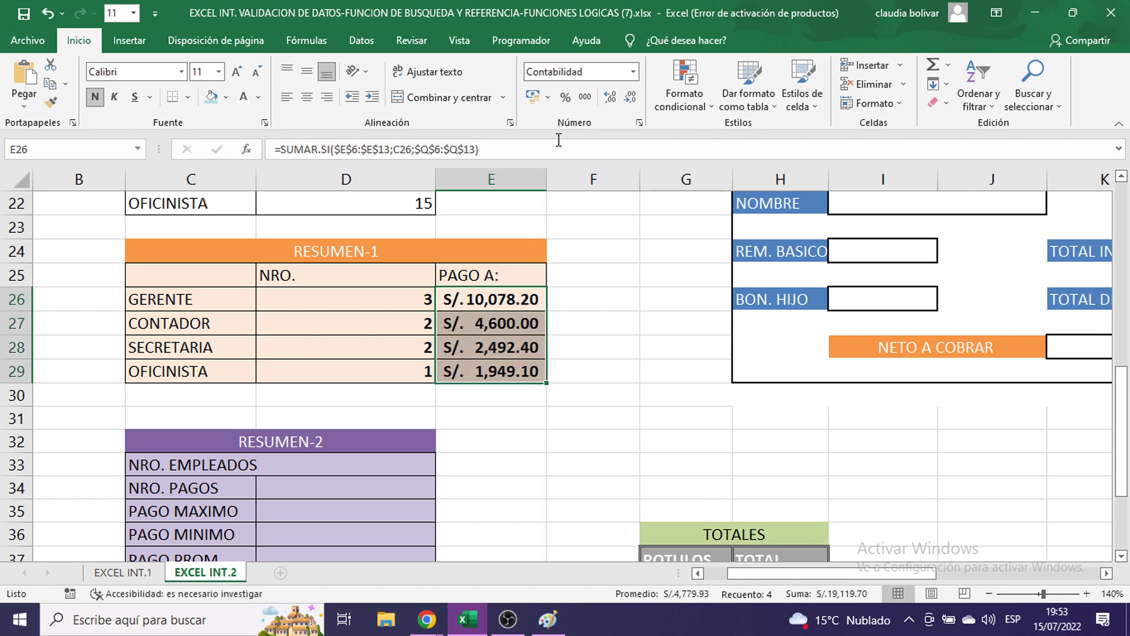
left_click(597, 302)
- Make the RESUMEN-2 value cells D33:D37 bold at font size 16
scroll(623, 368, "up", 7)
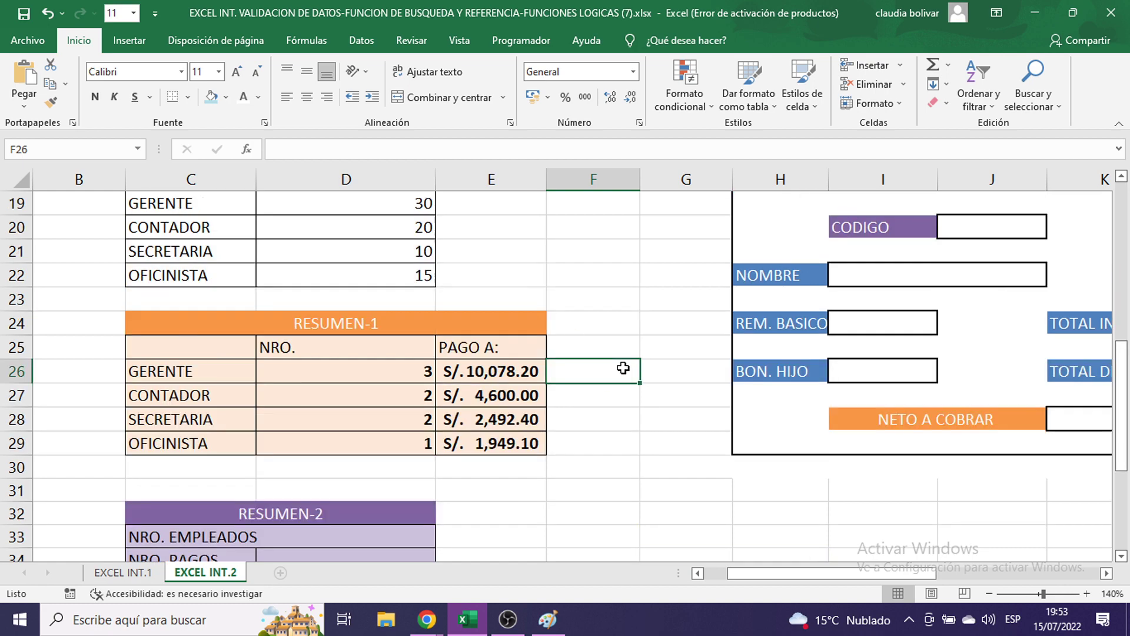
scroll(645, 370, "down", 9)
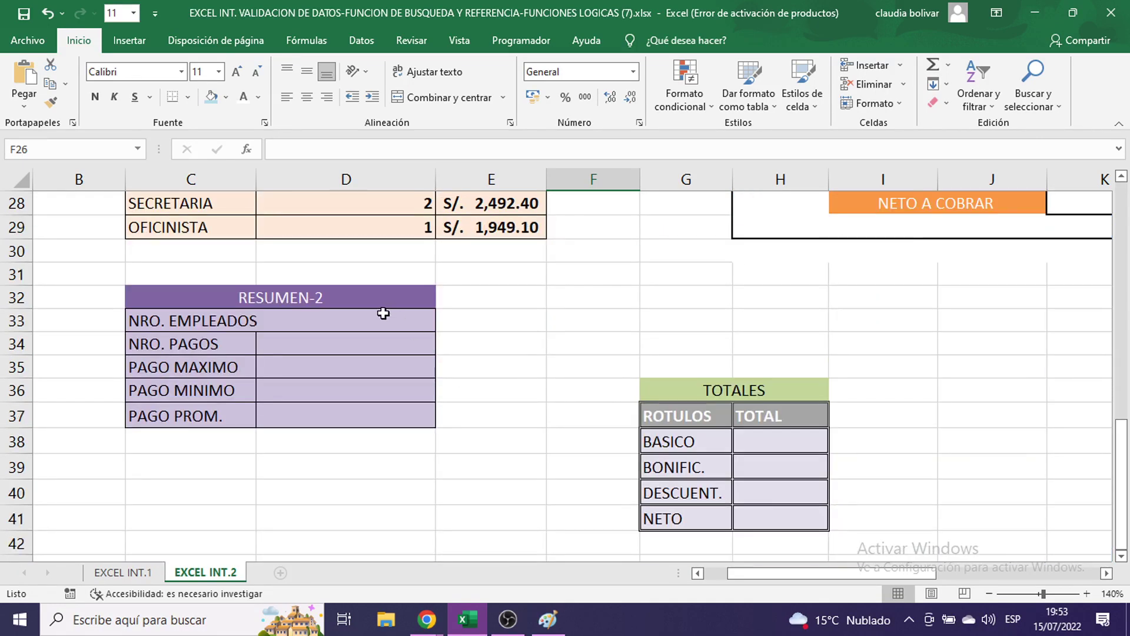
left_click_drag(383, 313, 389, 421)
left_click(218, 71)
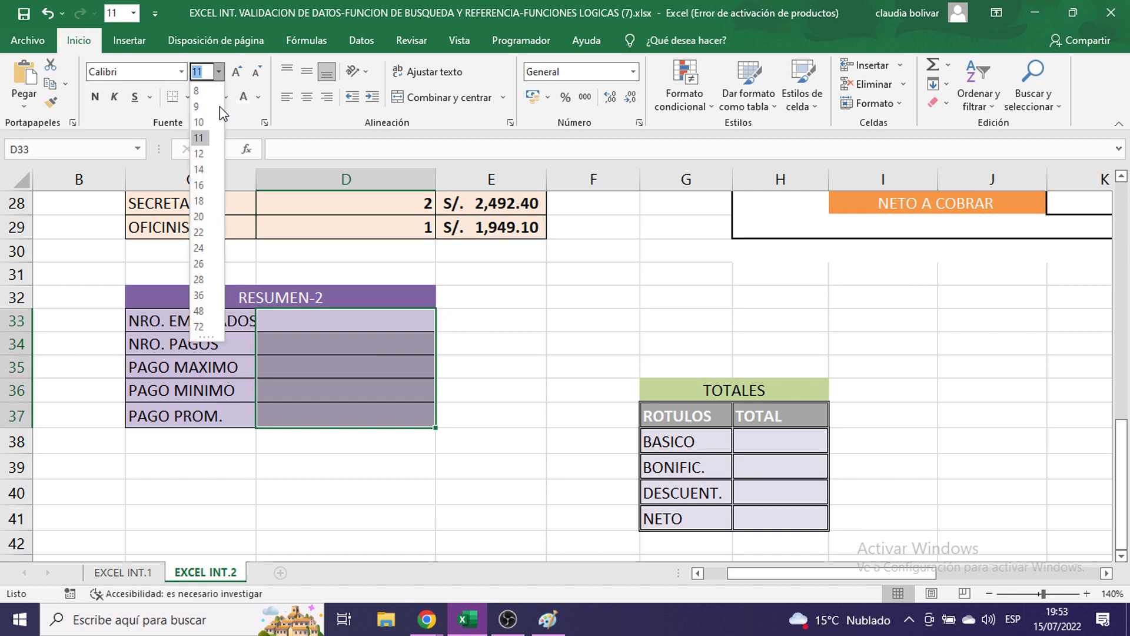
left_click(200, 185)
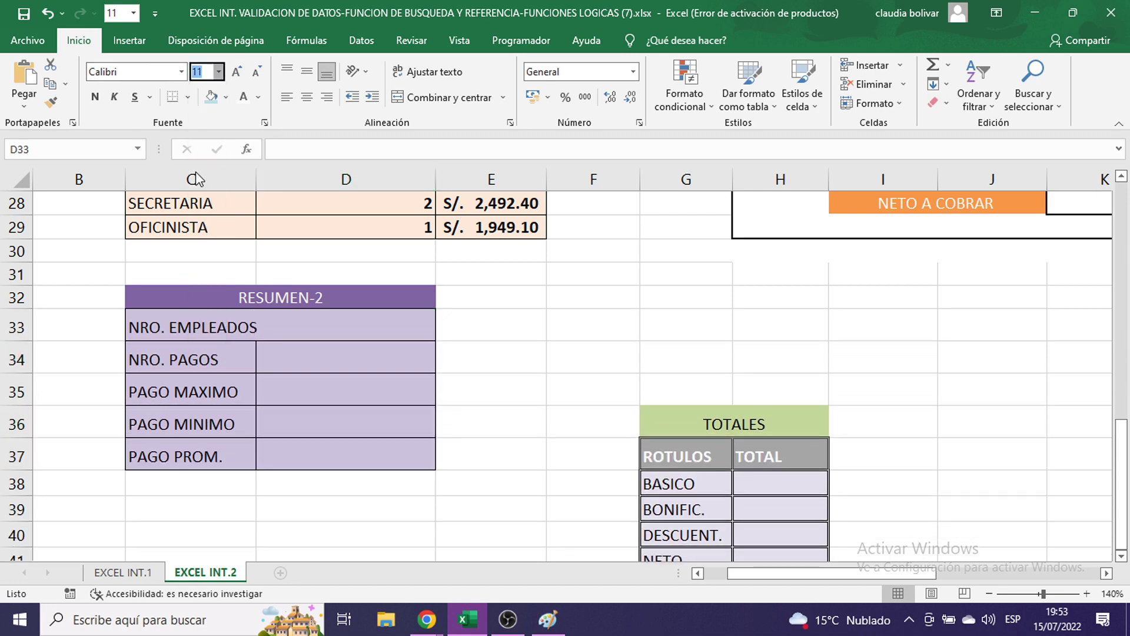
left_click(95, 96)
- Begin the employee count formula =CONTARA( in D33
left_click(303, 333)
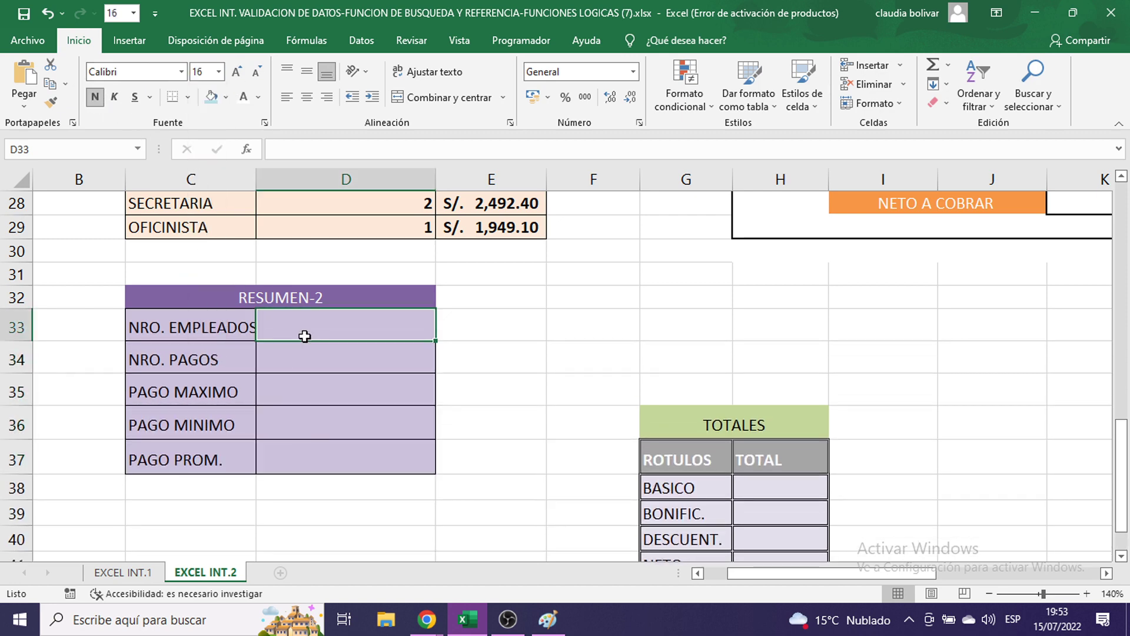
scroll(637, 386, "up", 4)
scroll(638, 386, "up", 4)
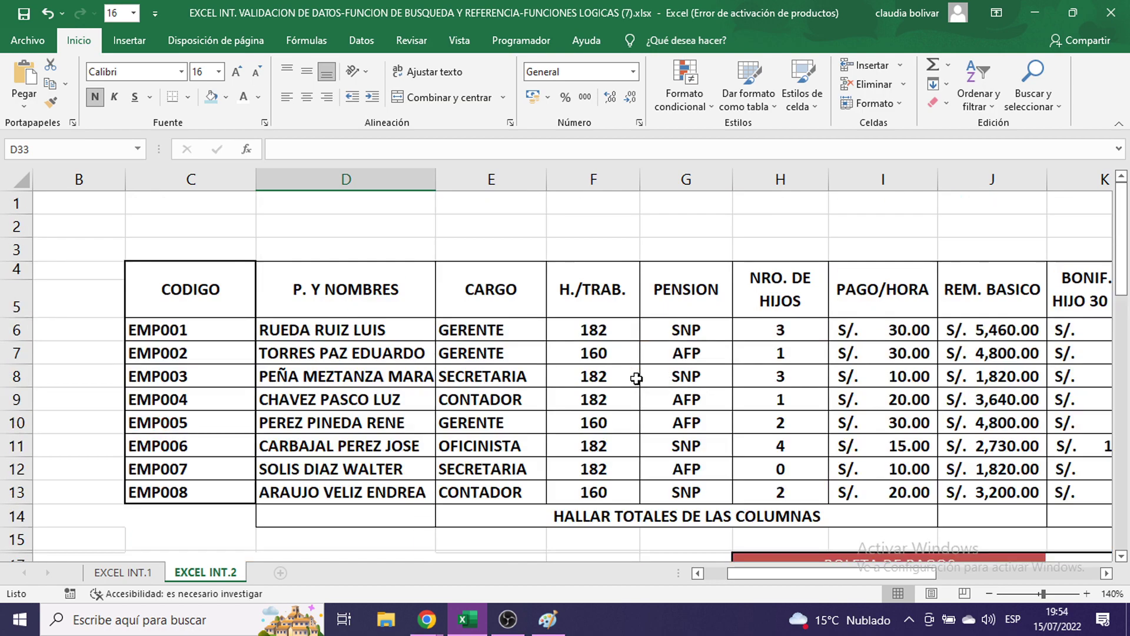
scroll(635, 374, "down", 8)
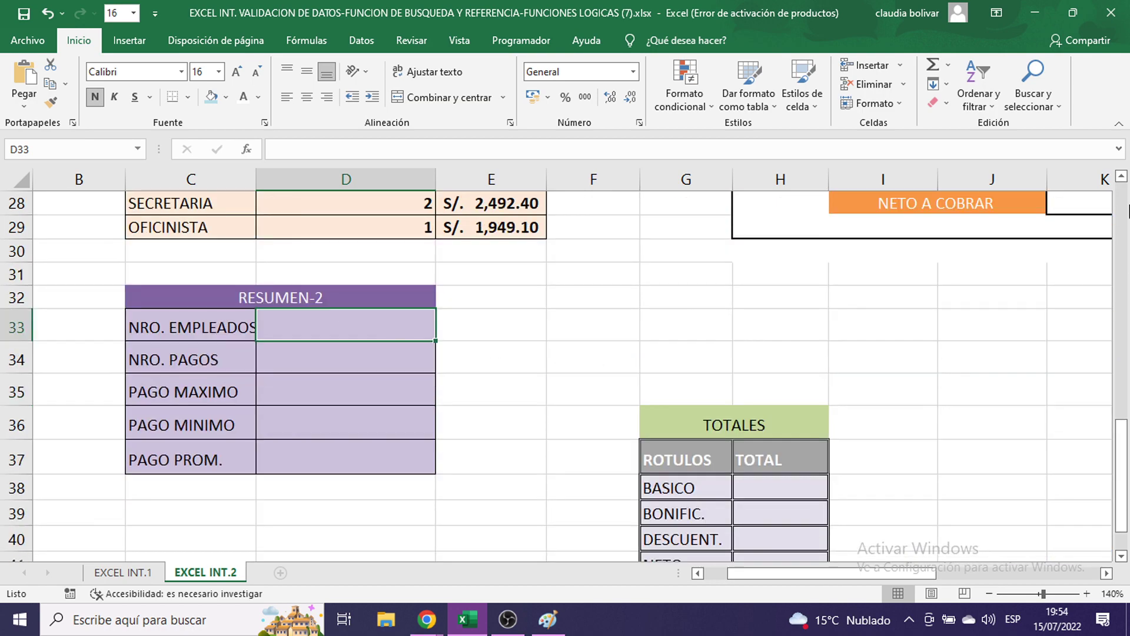
type("=")
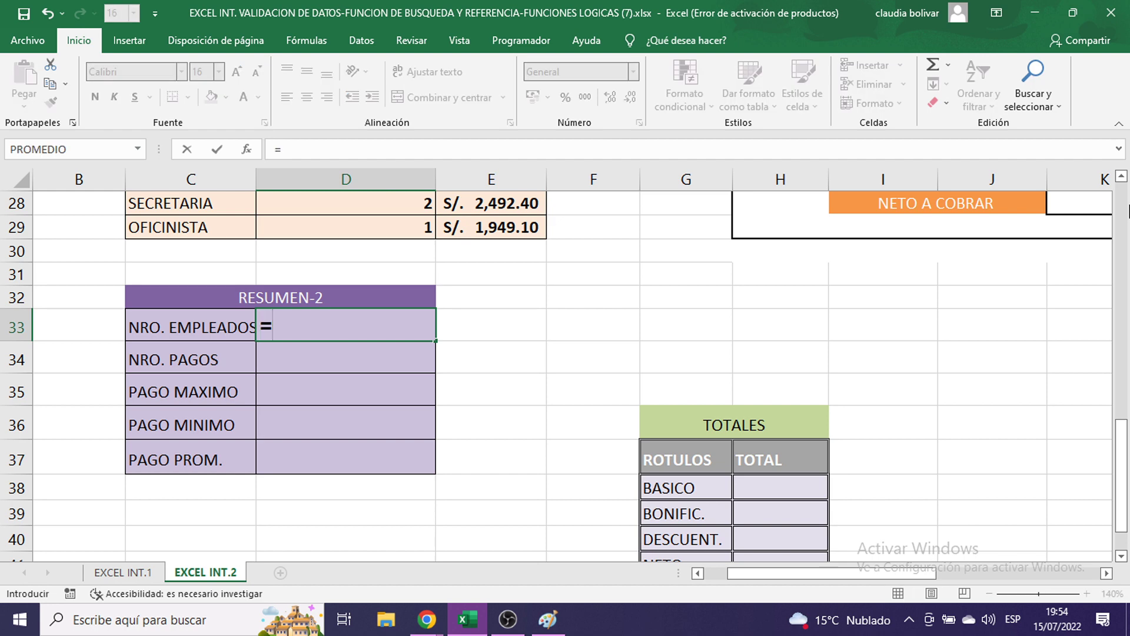
type("CONTARA")
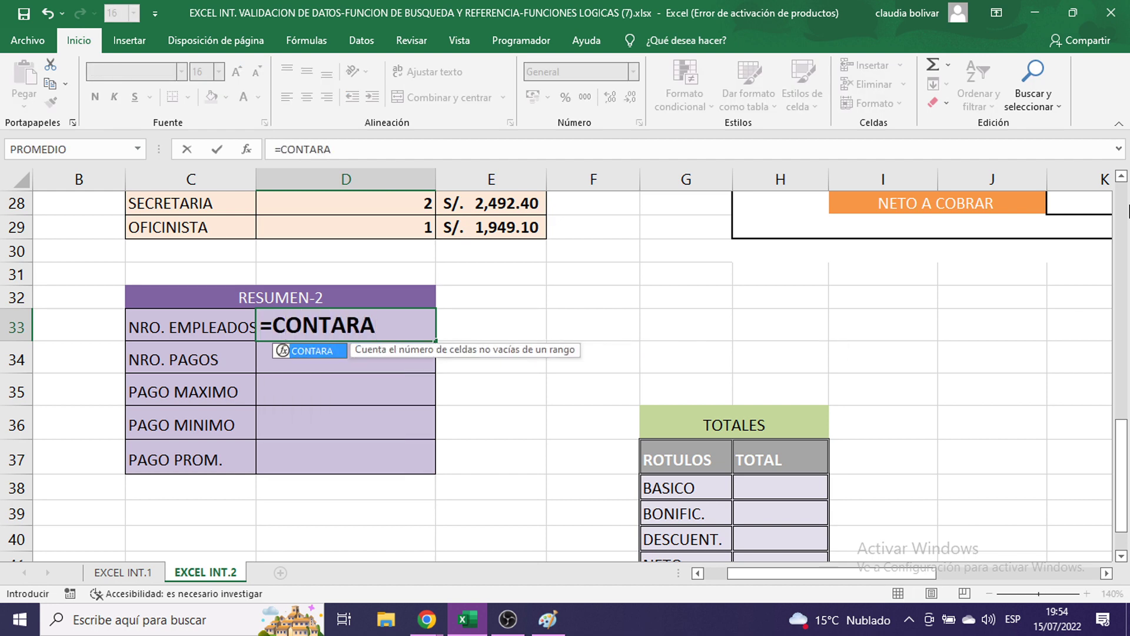
type("(")
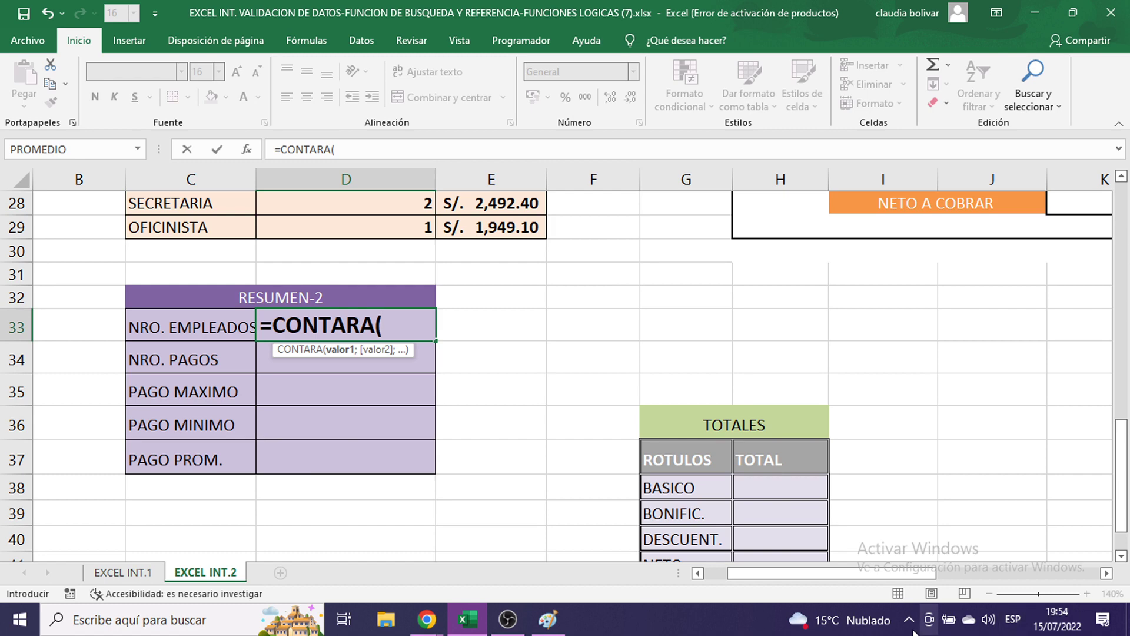
- Paste the screenshot of the half-typed =CONTARA( formula into Paint and minimize Paint
left_click(548, 618)
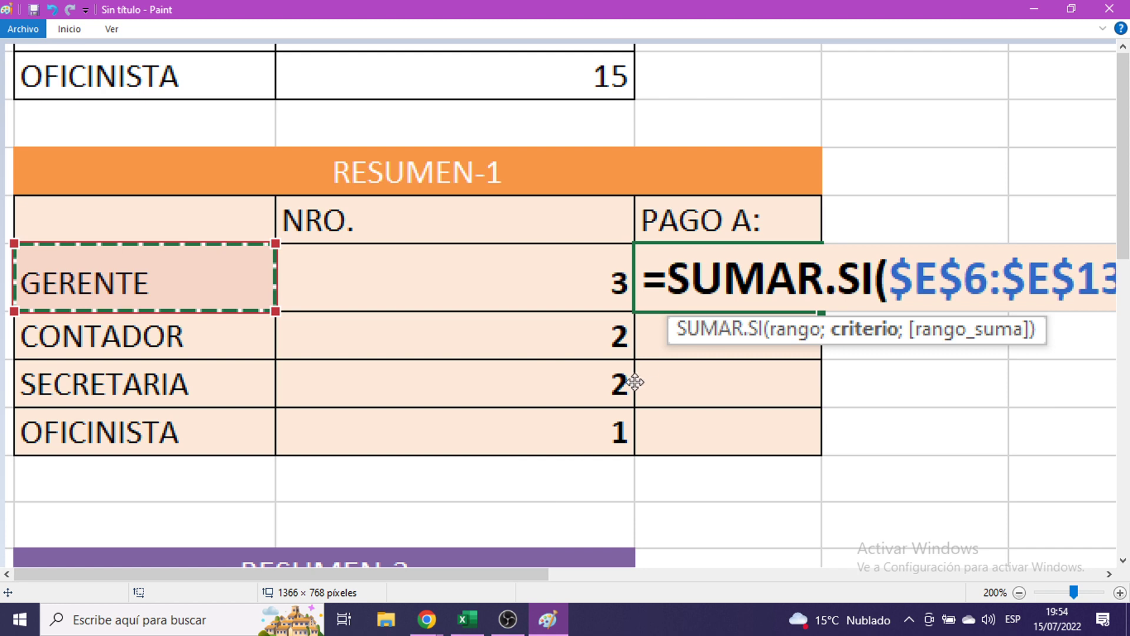
key("ctrl+v")
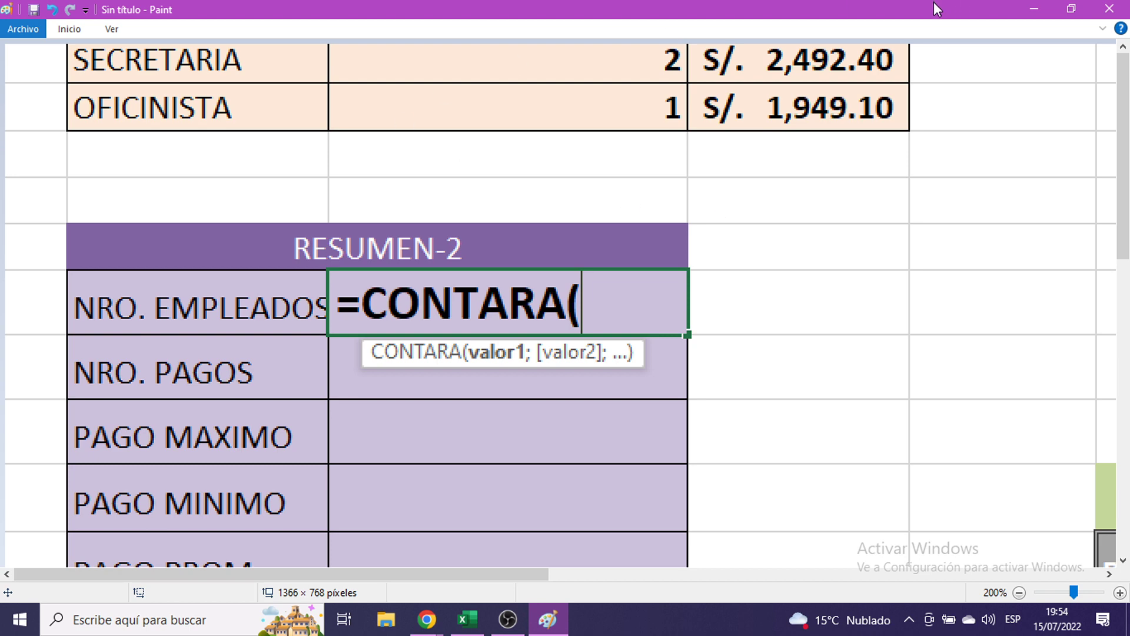
left_click(1034, 8)
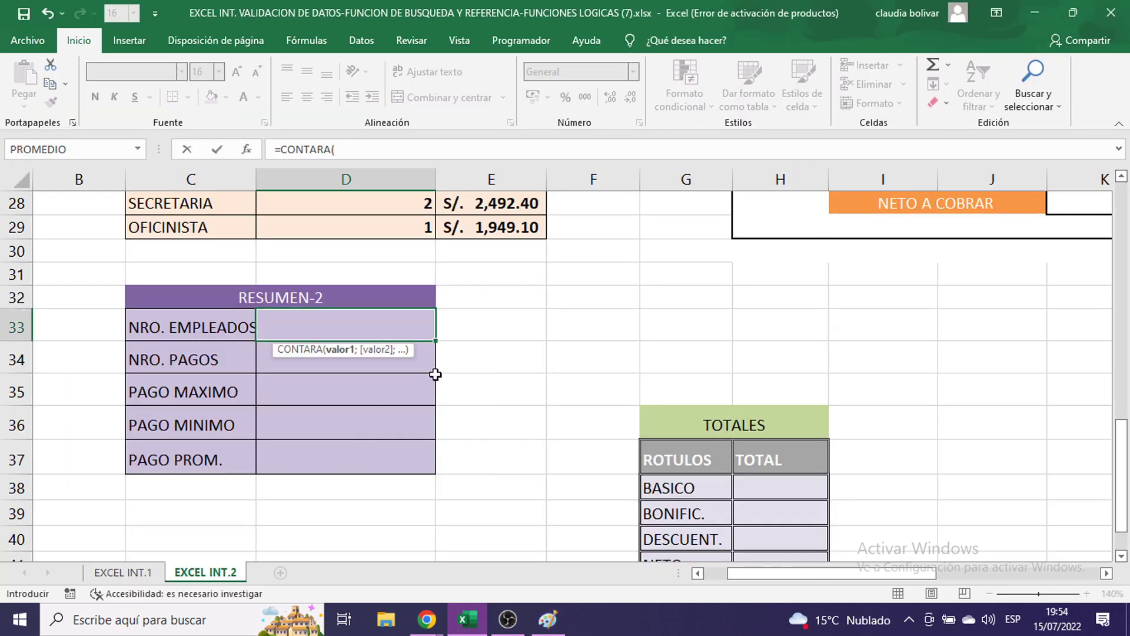
- Complete D33 as =CONTARA(D6:D13) so NRO. EMPLEADOS shows 8
scroll(439, 370, "up", 9)
left_click_drag(309, 327, 305, 492)
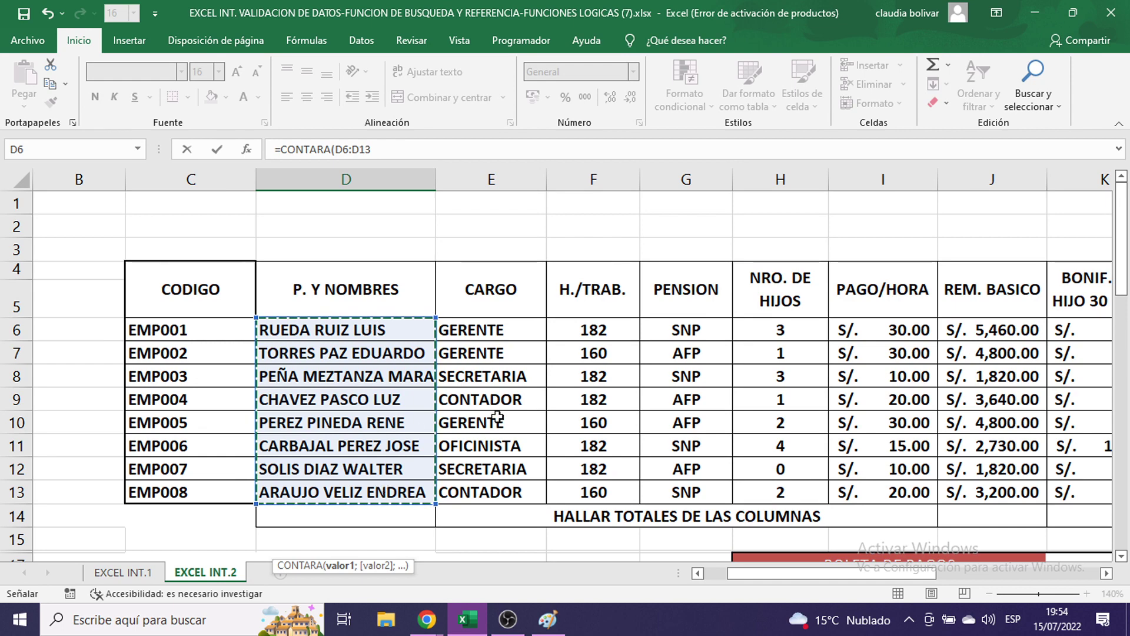
scroll(497, 417, "down", 1)
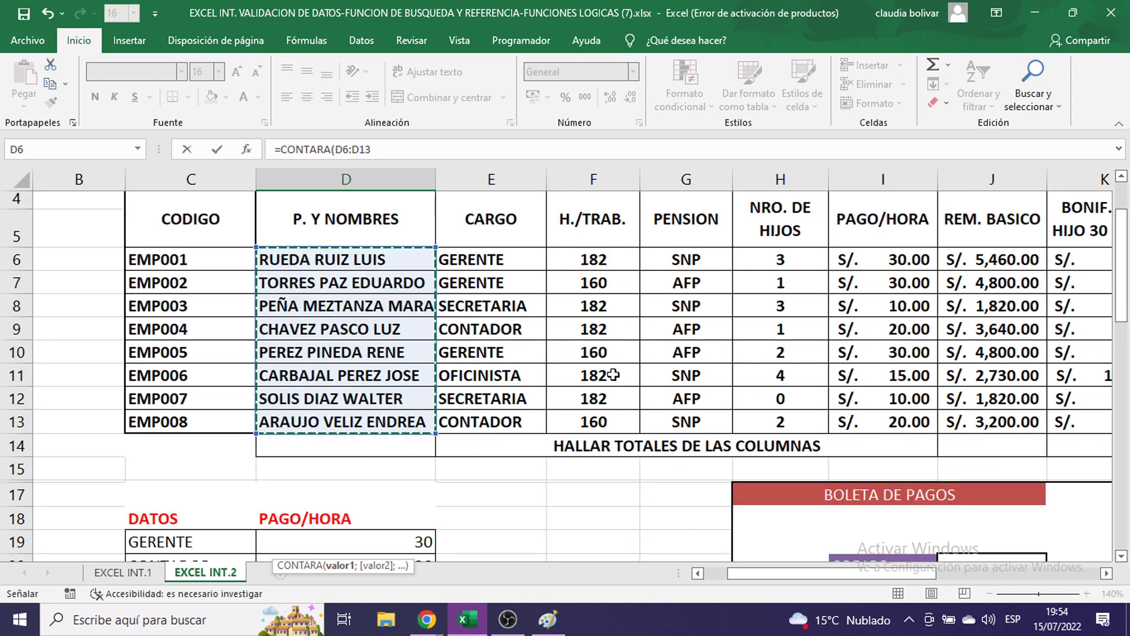
scroll(612, 374, "down", 6)
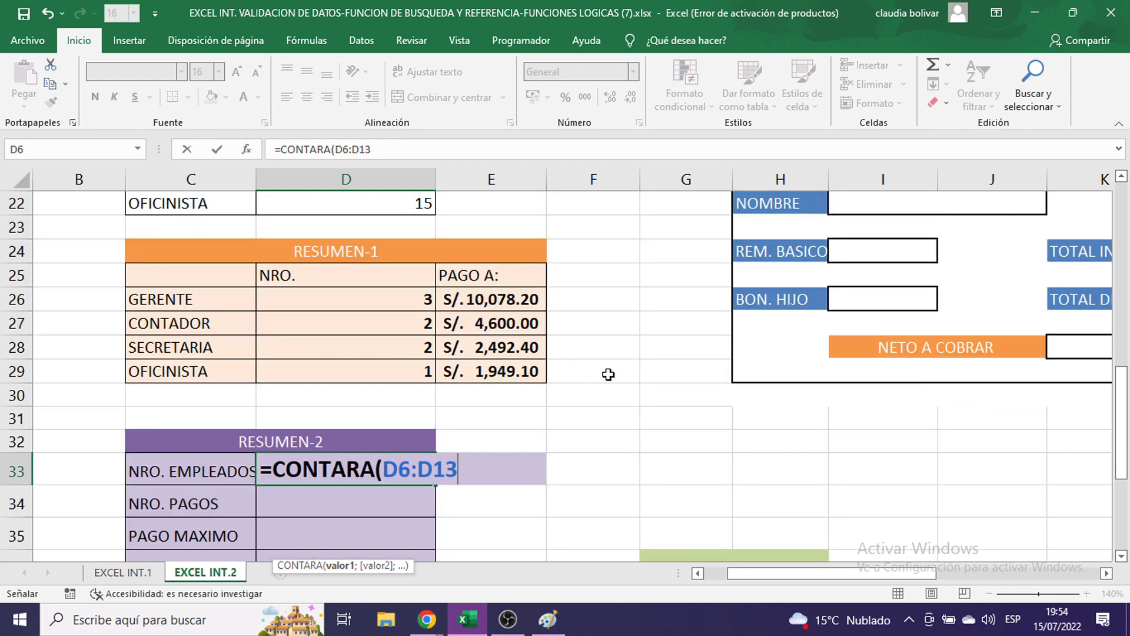
scroll(608, 374, "down", 1)
scroll(608, 375, "up", 7)
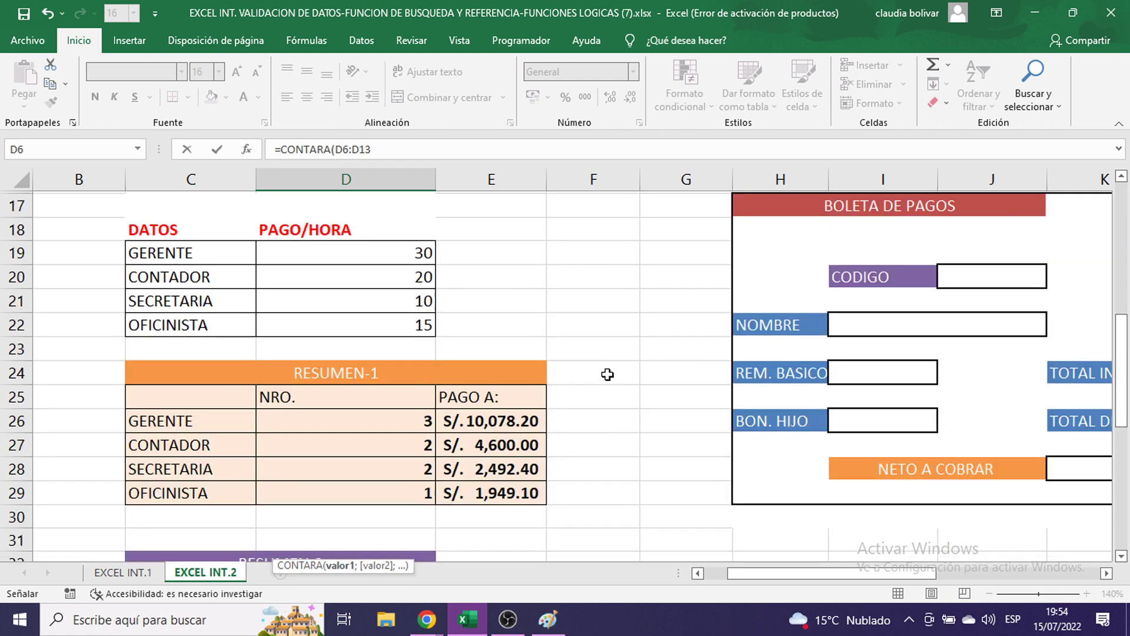
scroll(429, 292, "down", 8)
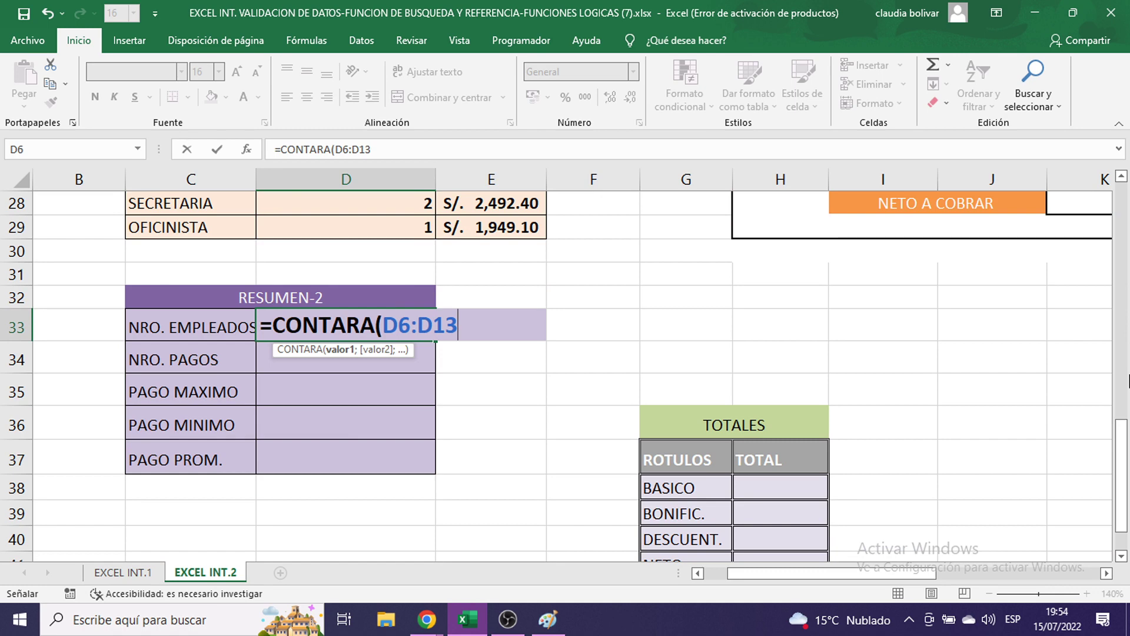
type(")")
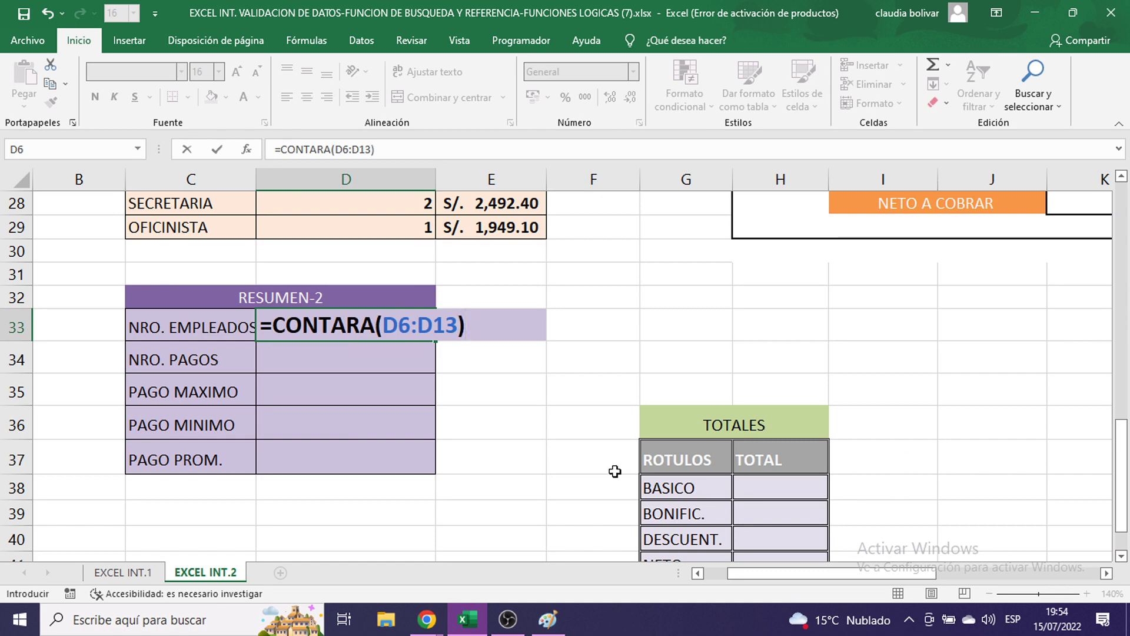
scroll(532, 324, "up", 8)
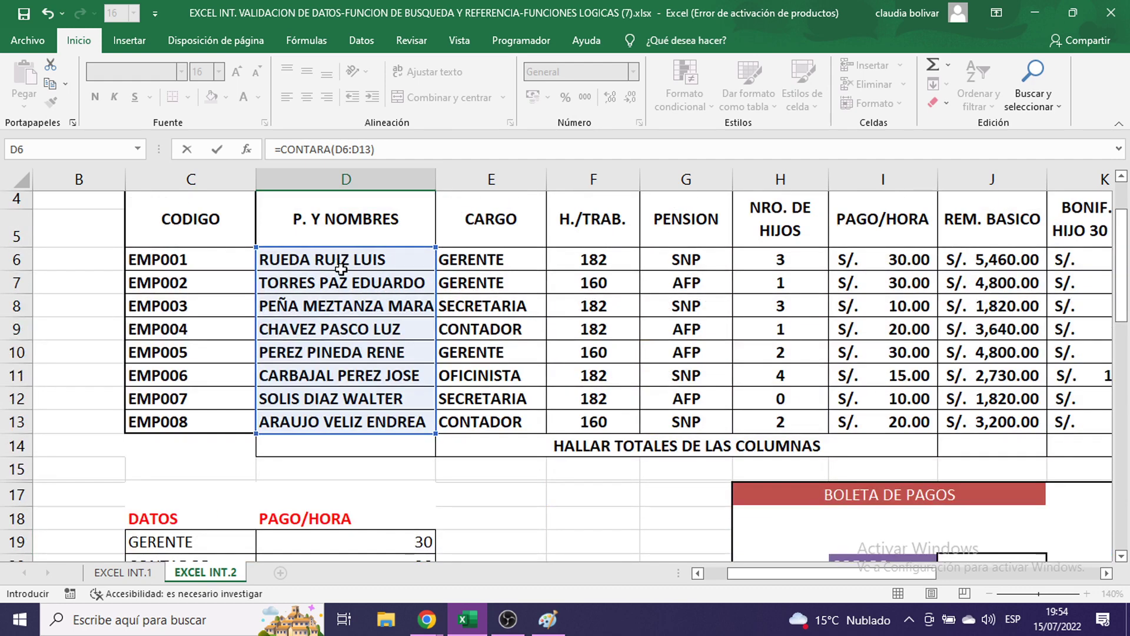
scroll(697, 509, "down", 2)
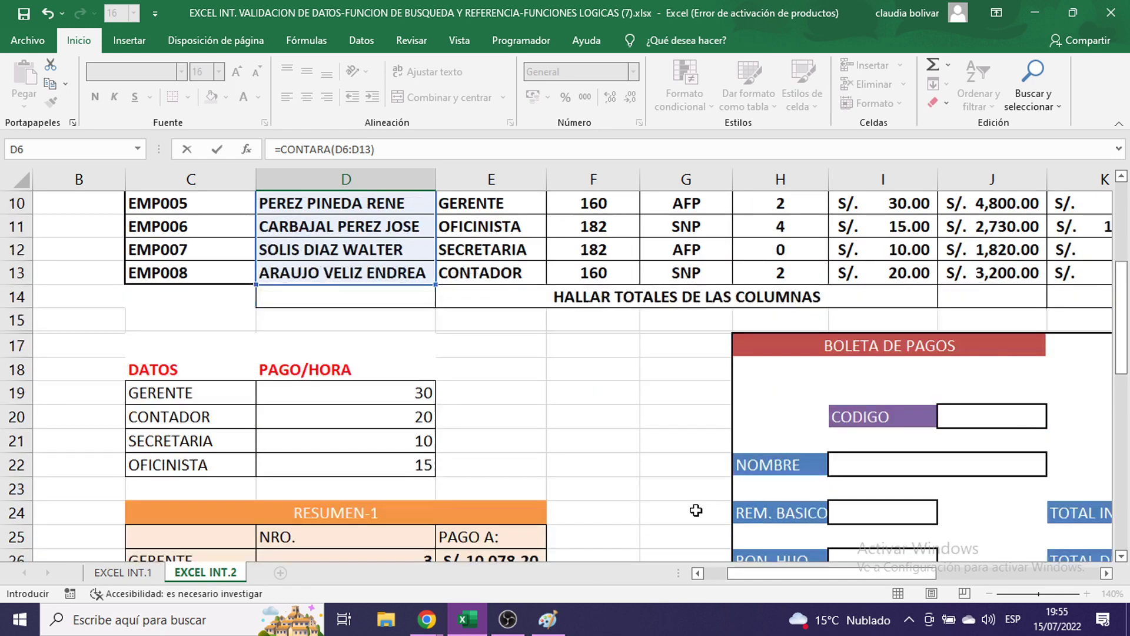
scroll(696, 510, "up", 3)
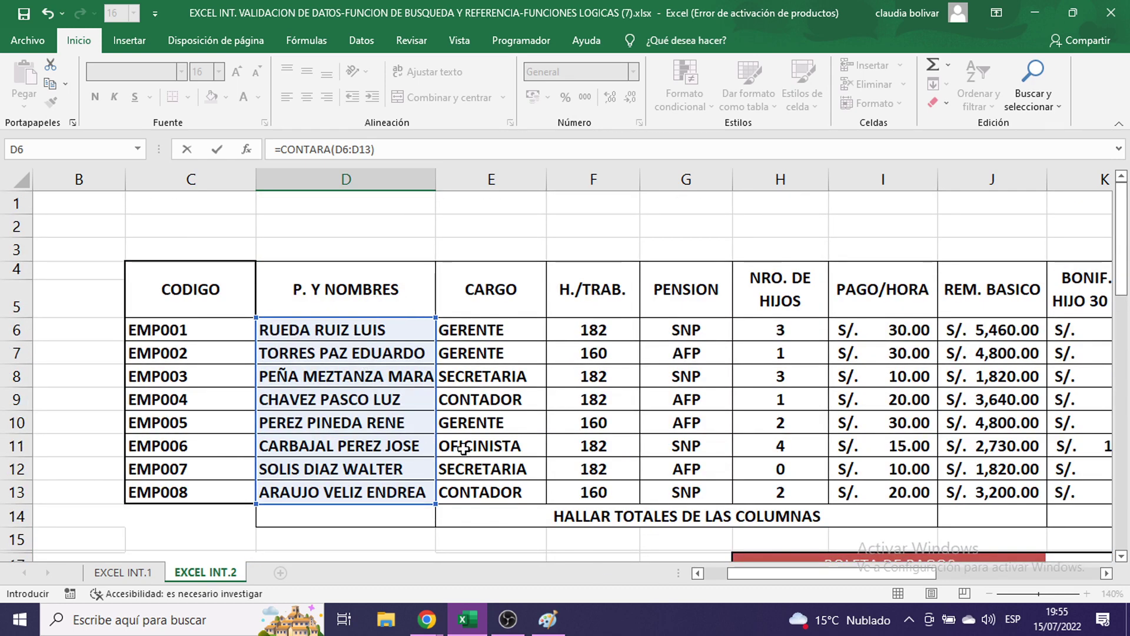
scroll(560, 434, "down", 3)
scroll(563, 437, "down", 5)
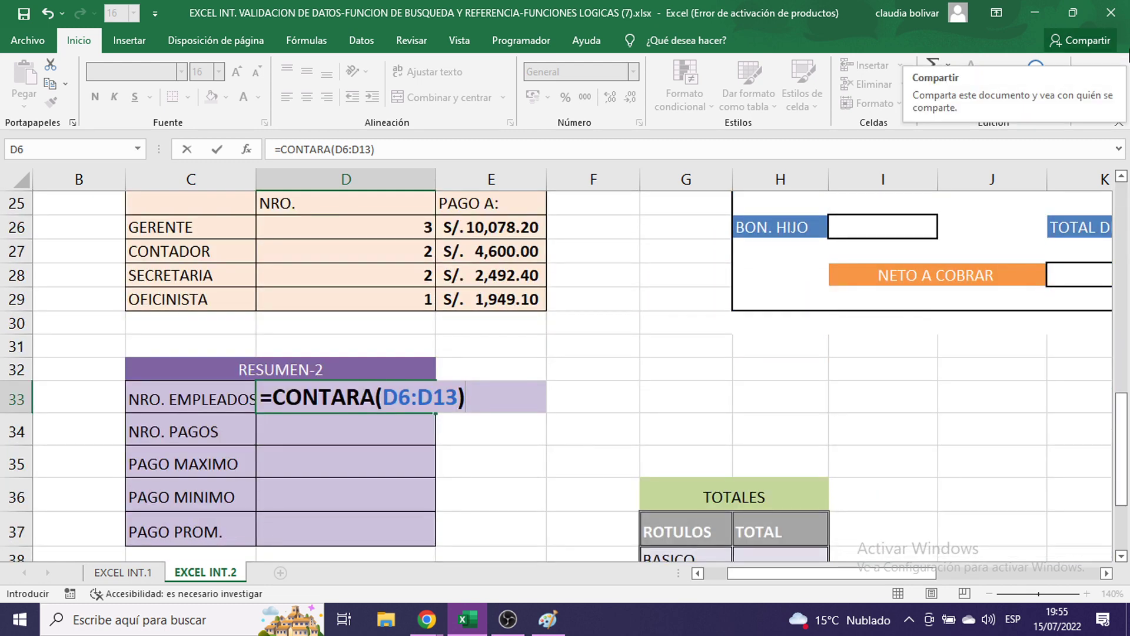
key("Return")
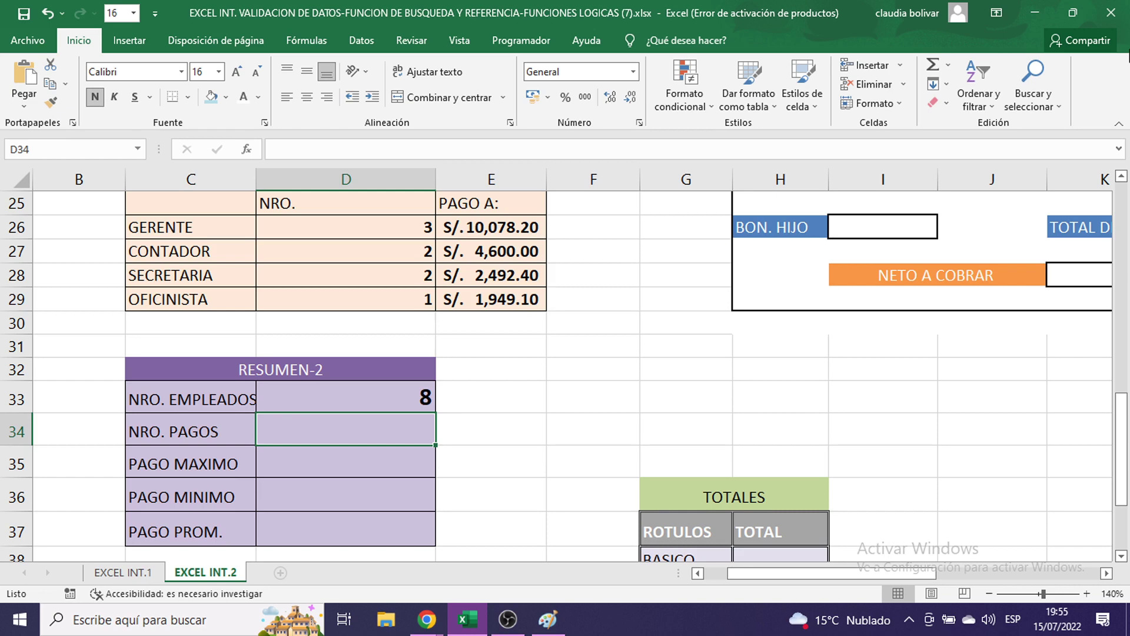
- Enter =CONTAR(Q6:Q13) in D34 so NRO. PAGOS shows 8
type("=CONTA")
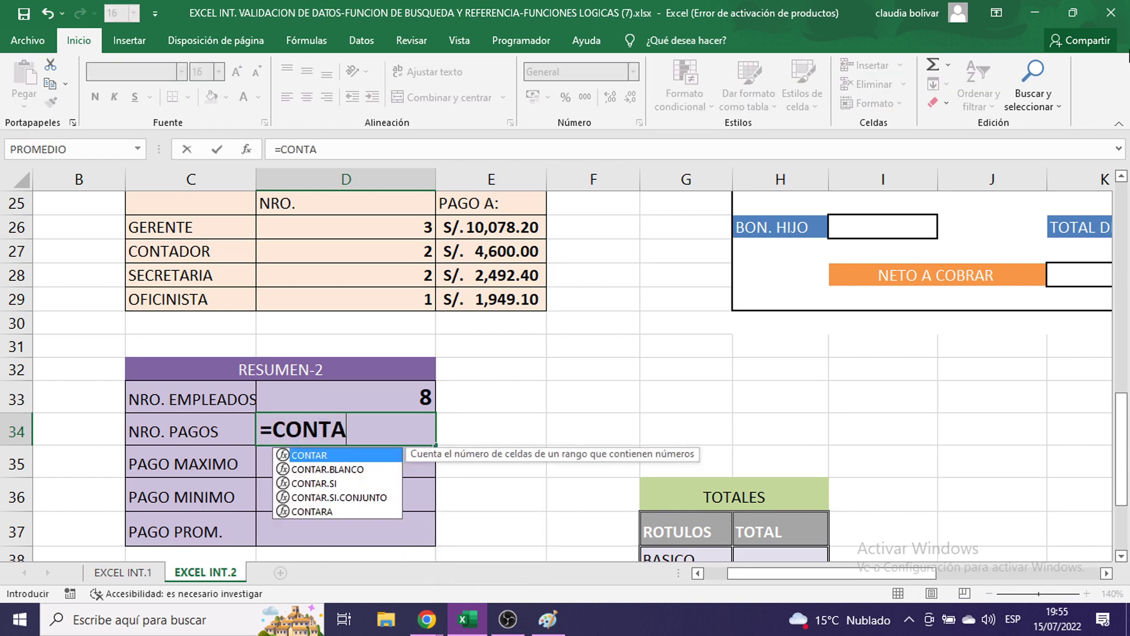
type("R(")
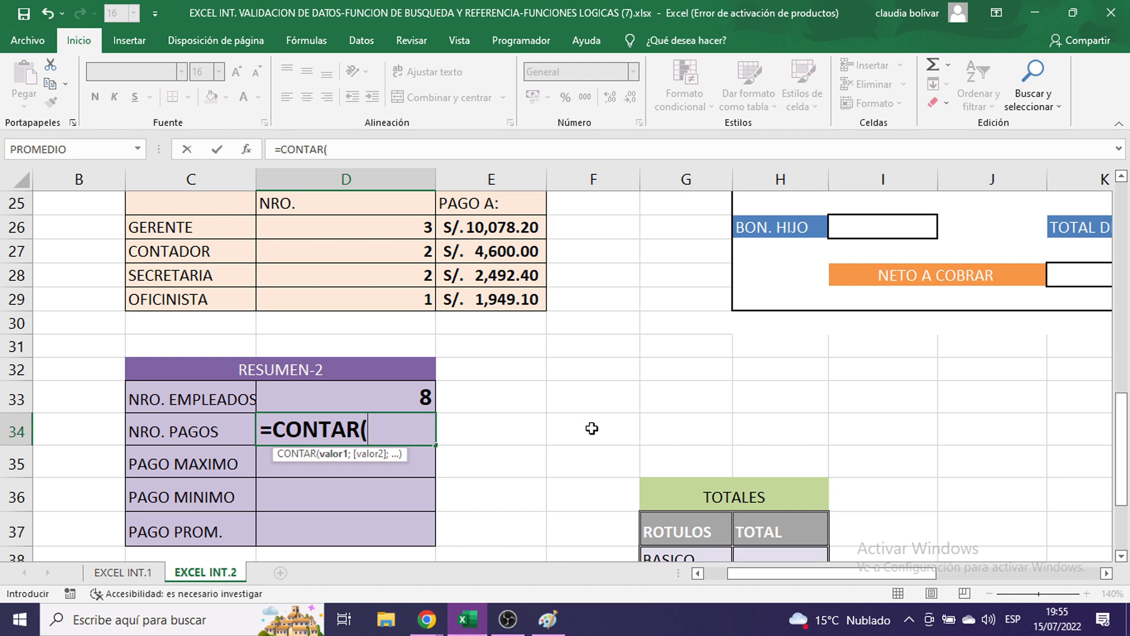
left_click_drag(845, 573, 1008, 588)
scroll(999, 479, "up", 8)
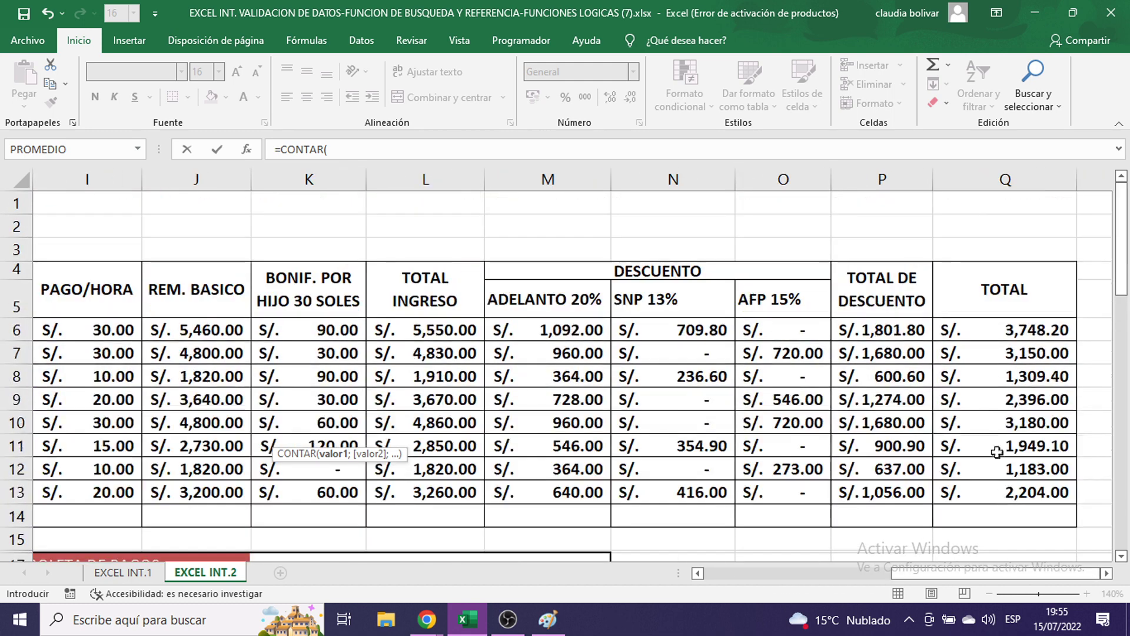
left_click_drag(972, 333, 980, 489)
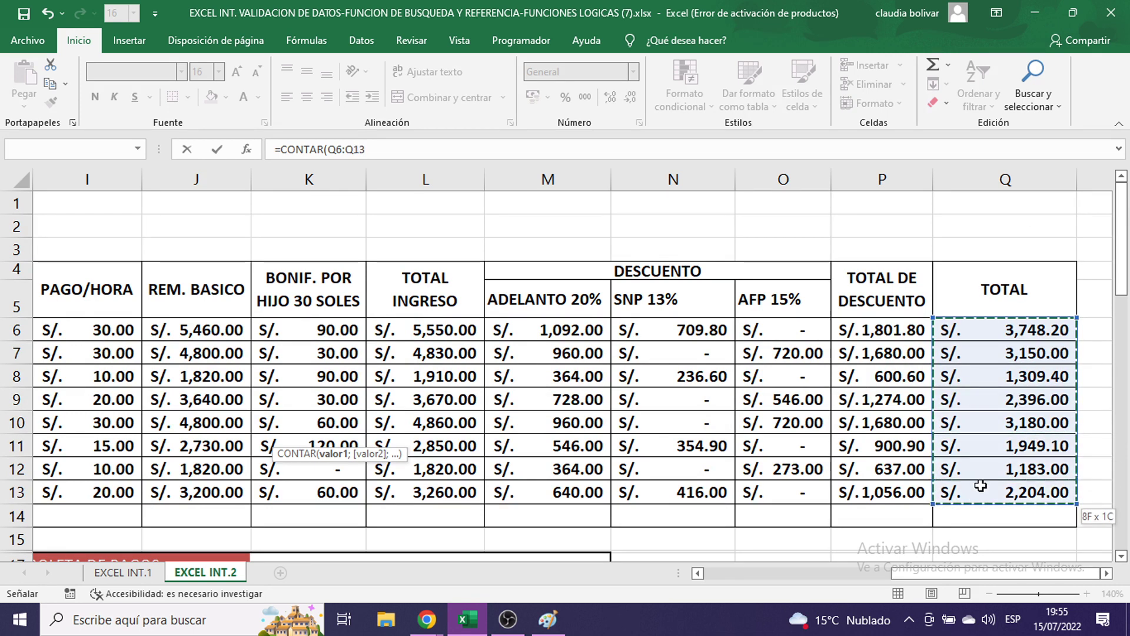
left_click_drag(979, 328, 995, 491)
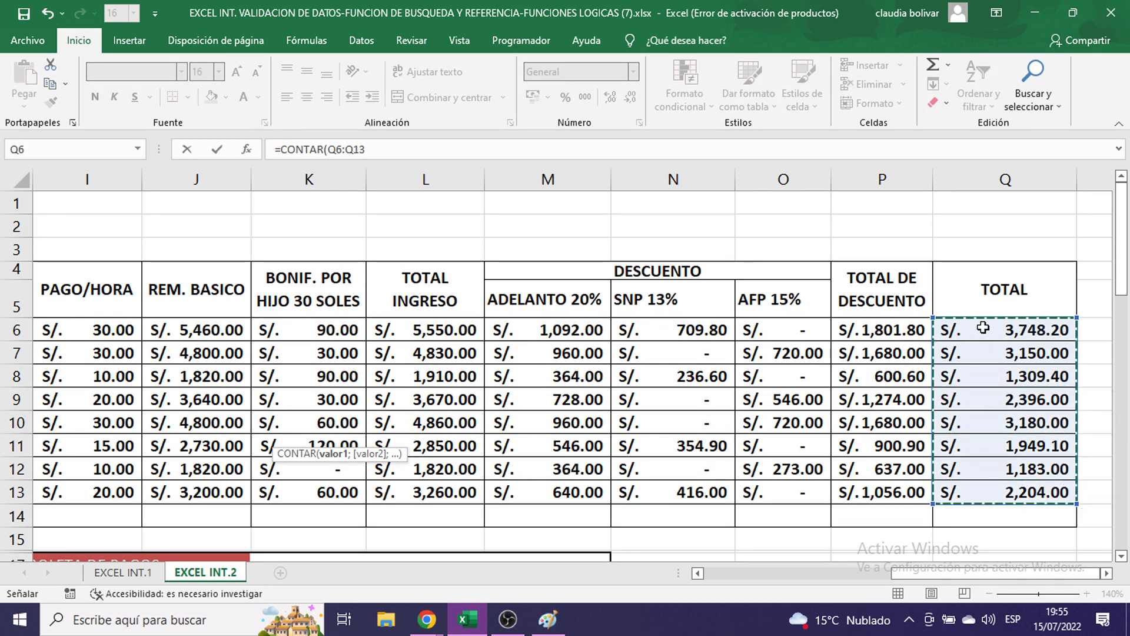
left_click_drag(981, 325, 993, 491)
scroll(993, 384, "down", 2)
scroll(993, 385, "up", 2)
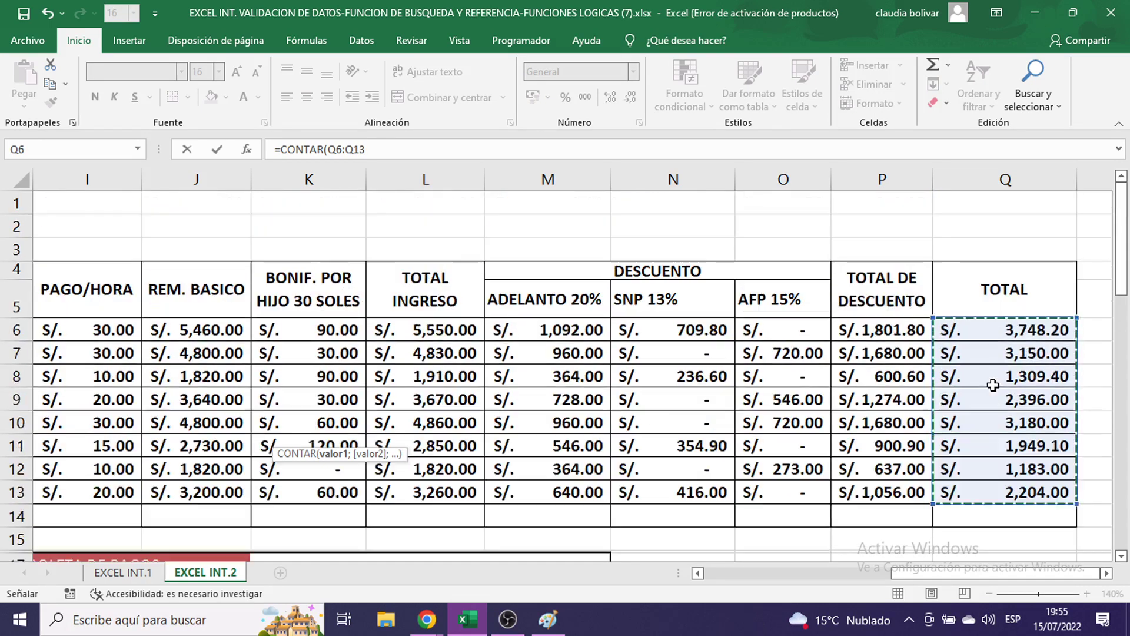
scroll(993, 384, "down", 5)
scroll(993, 382, "up", 5)
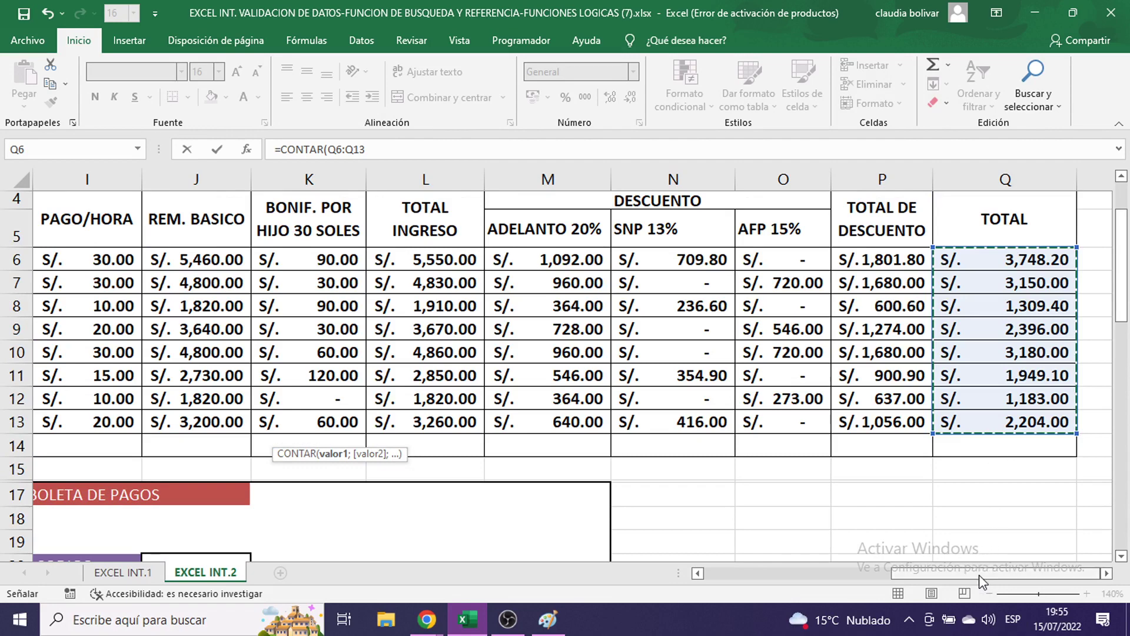
left_click_drag(980, 574, 819, 573)
scroll(789, 477, "down", 8)
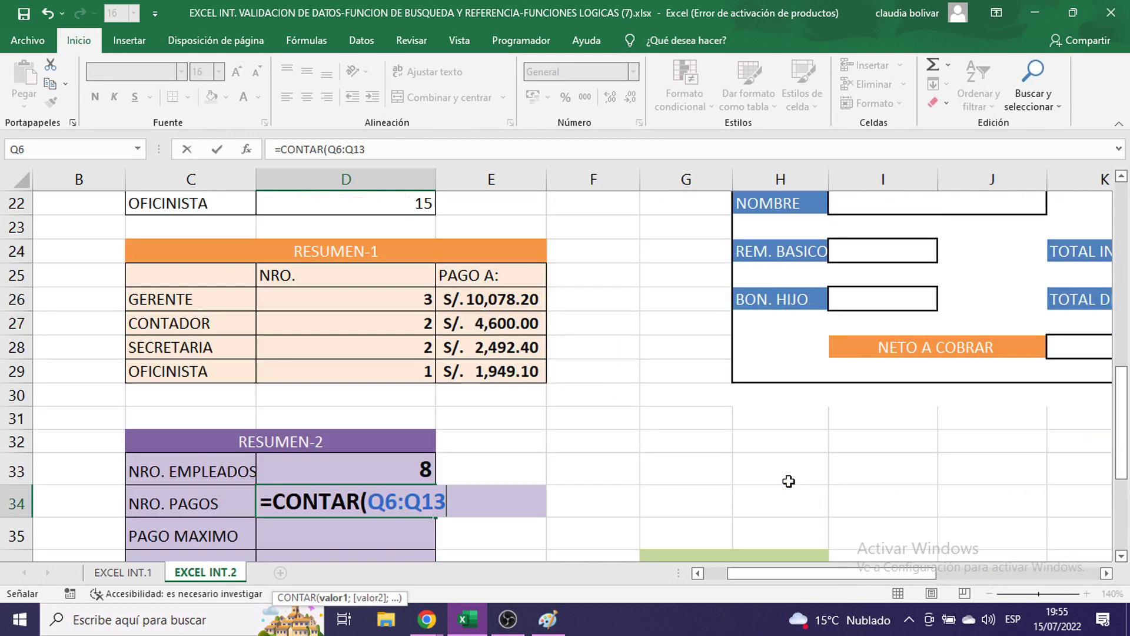
type(")")
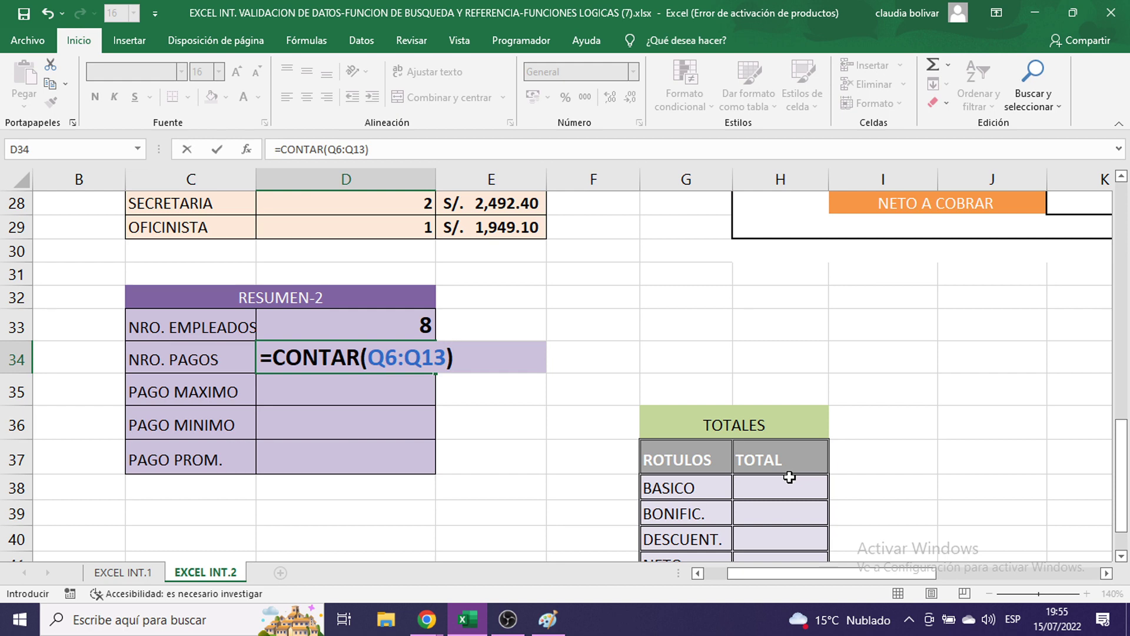
key("Return")
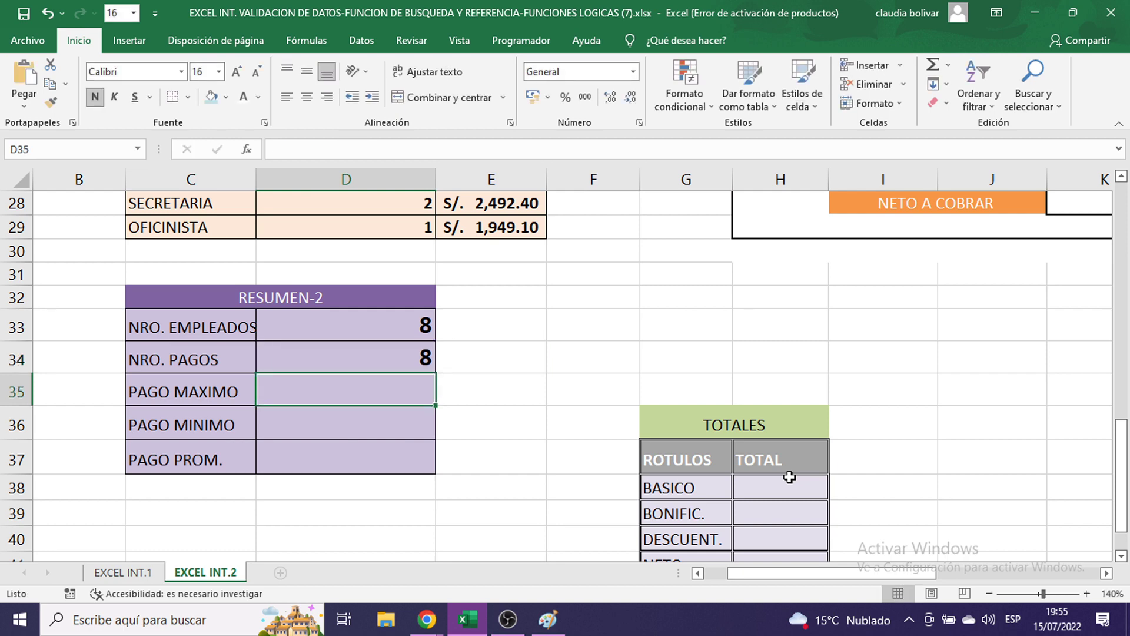
- Enter =MAX(Q6:Q13) in D35 so PAGO MAXIMO shows S/. 3,748.20
type("=MAX")
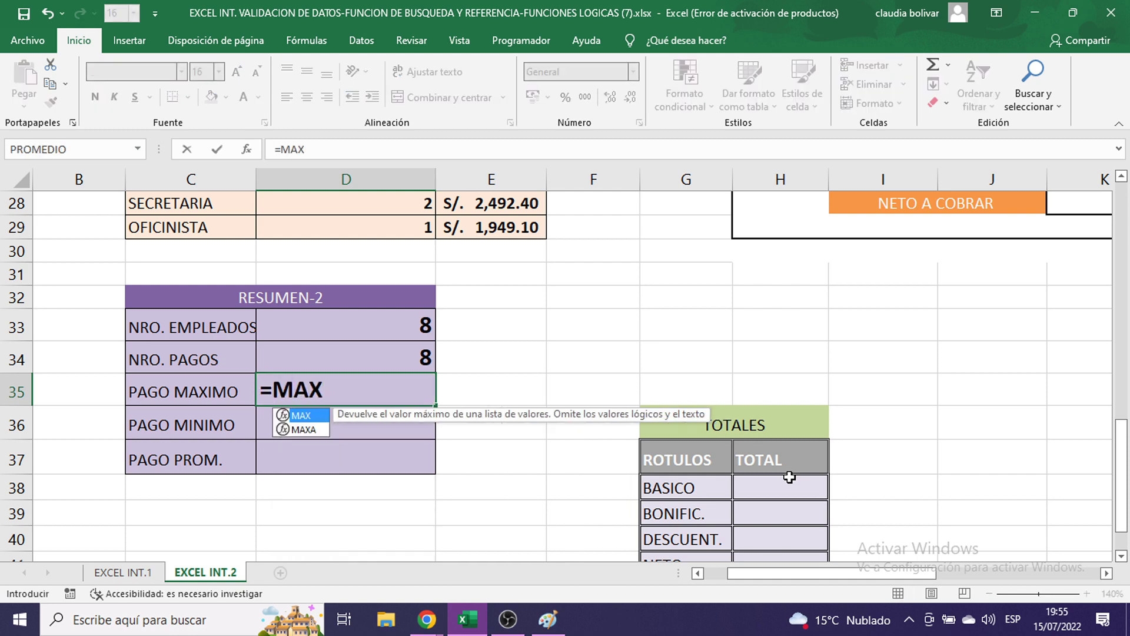
type("(")
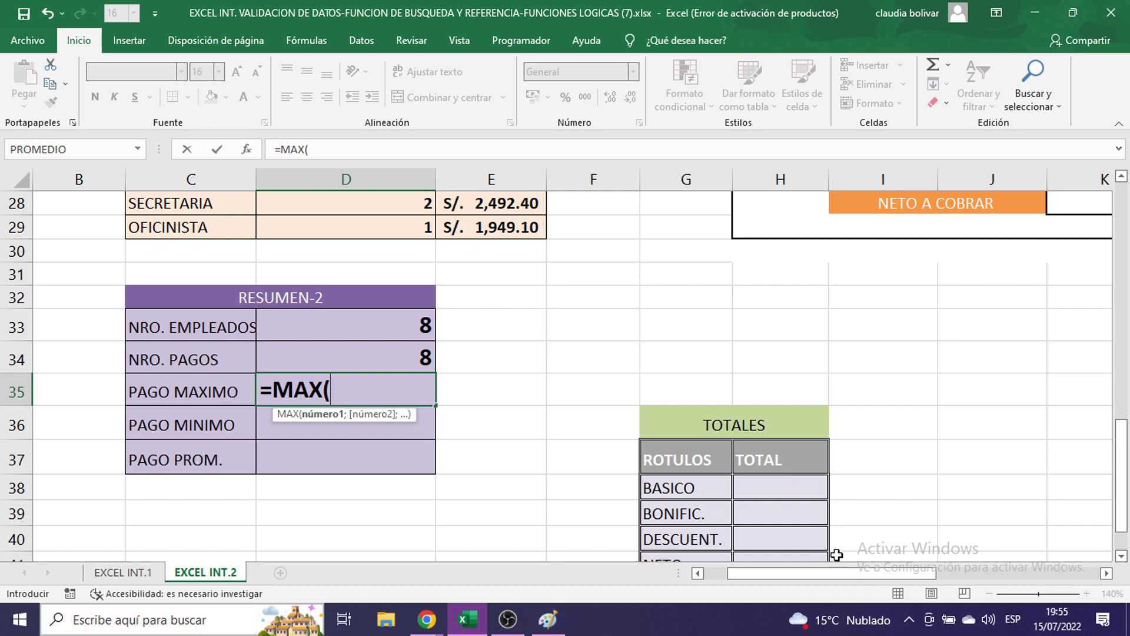
left_click_drag(783, 578, 1003, 545)
scroll(1009, 527, "up", 7)
scroll(1010, 527, "up", 2)
left_click_drag(1016, 330, 1014, 491)
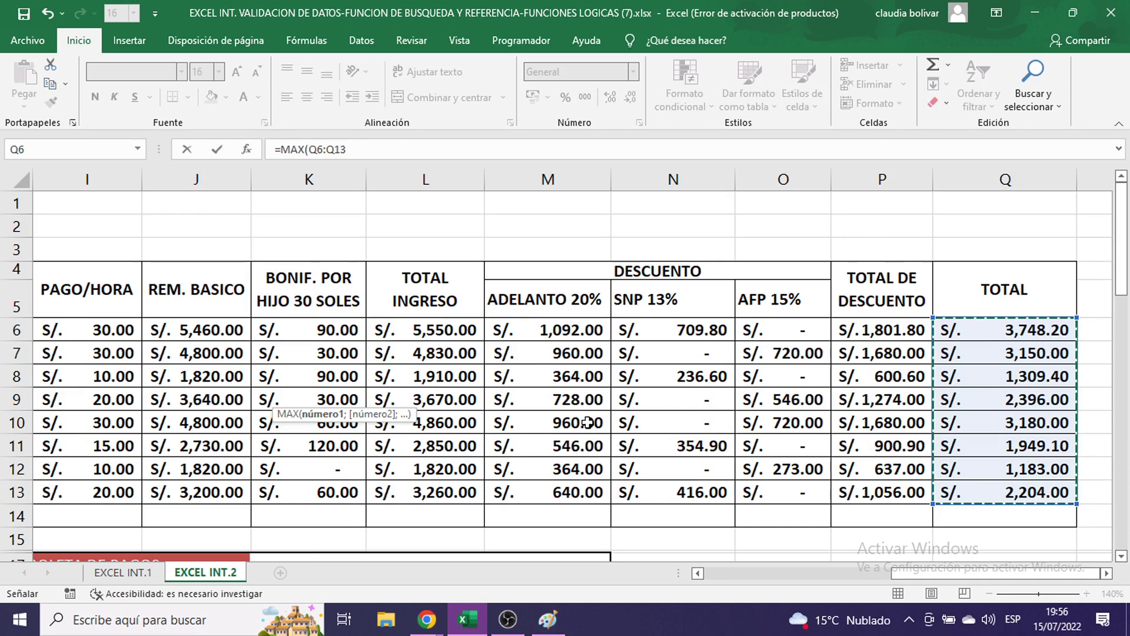
scroll(588, 422, "down", 2)
left_click_drag(933, 573, 791, 573)
scroll(719, 533, "down", 6)
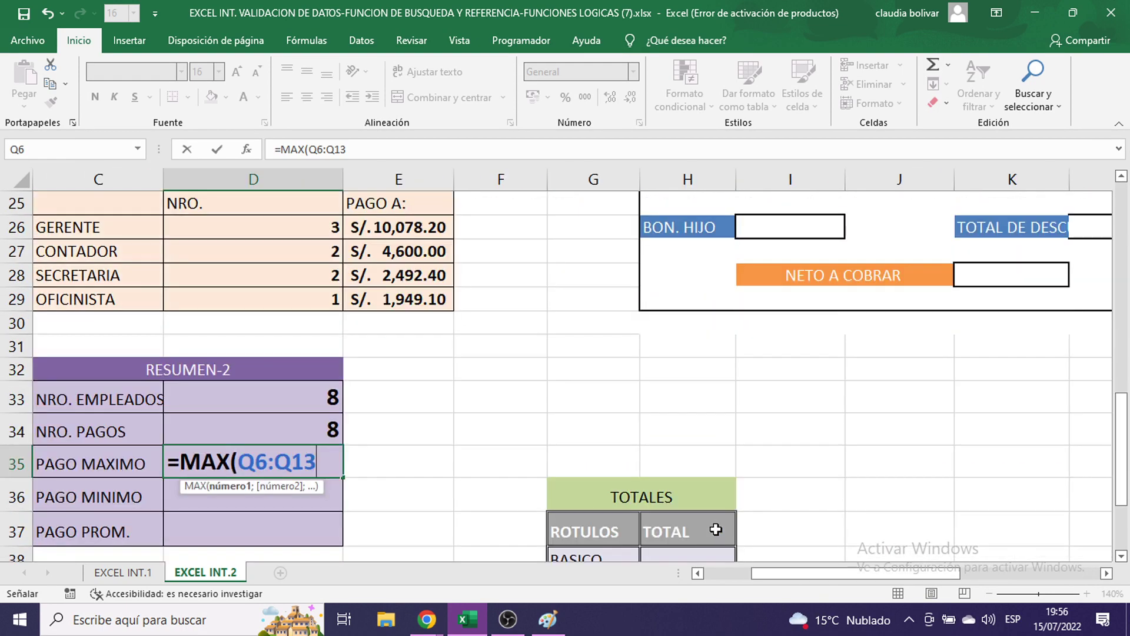
type(")")
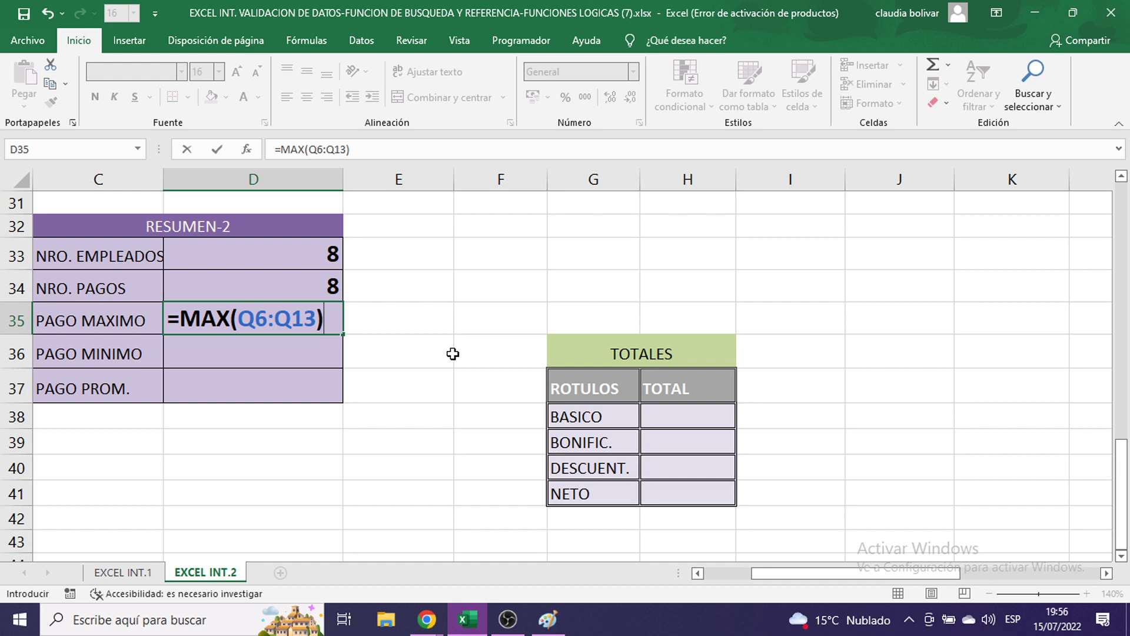
key("Return")
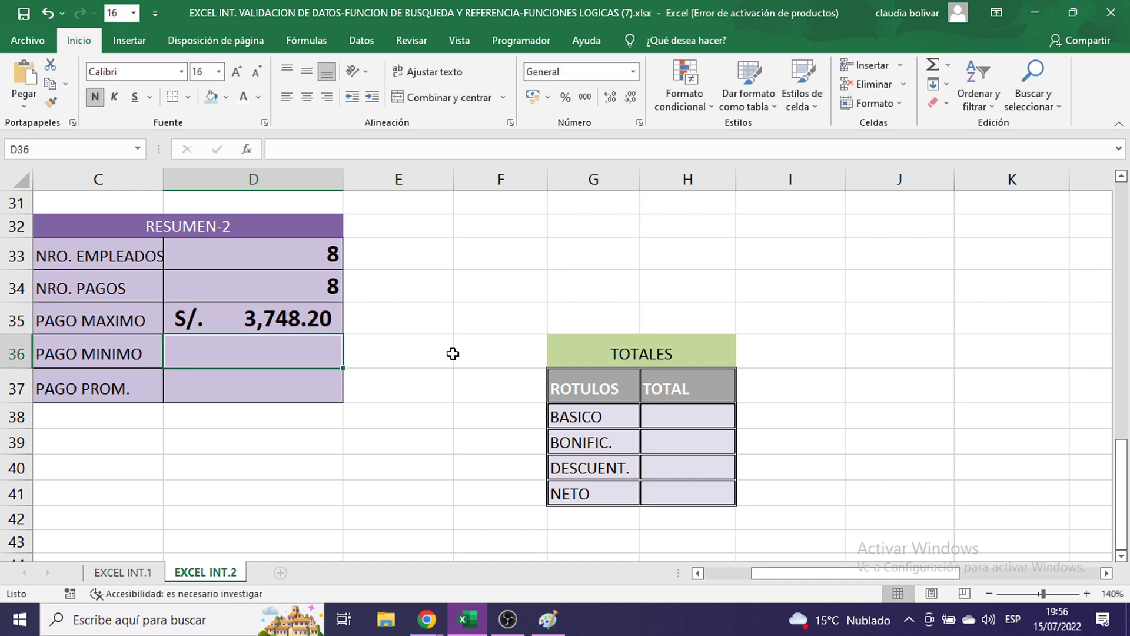
- Enter =MIN(Q6:Q13) in D36 so PAGO MINIMO shows S/. 1,183.00
type("=MIN")
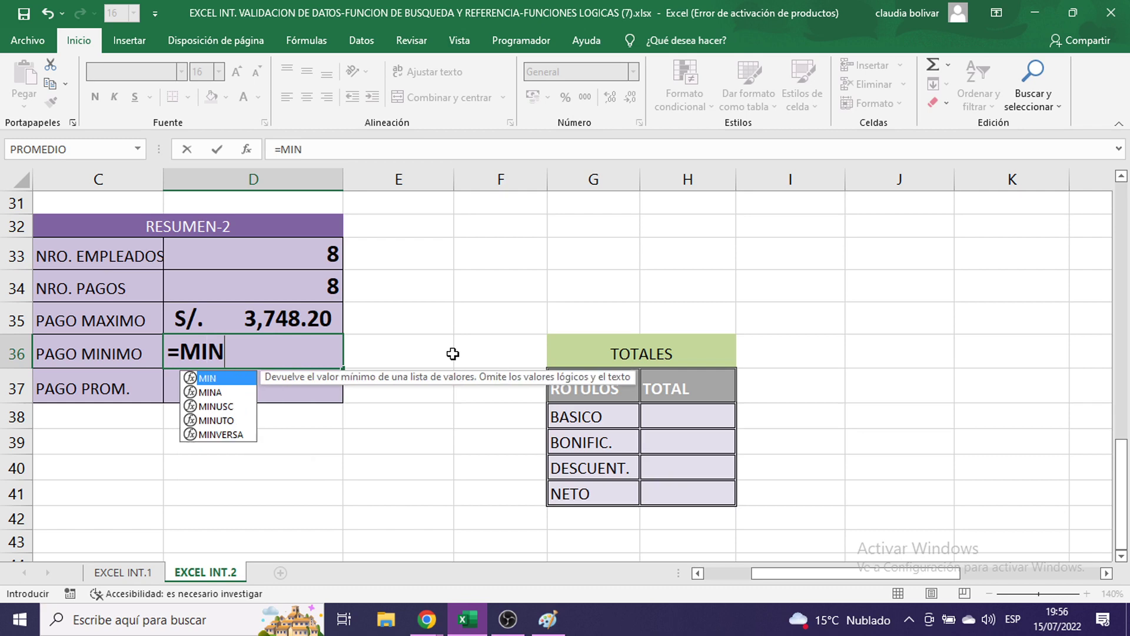
type("(")
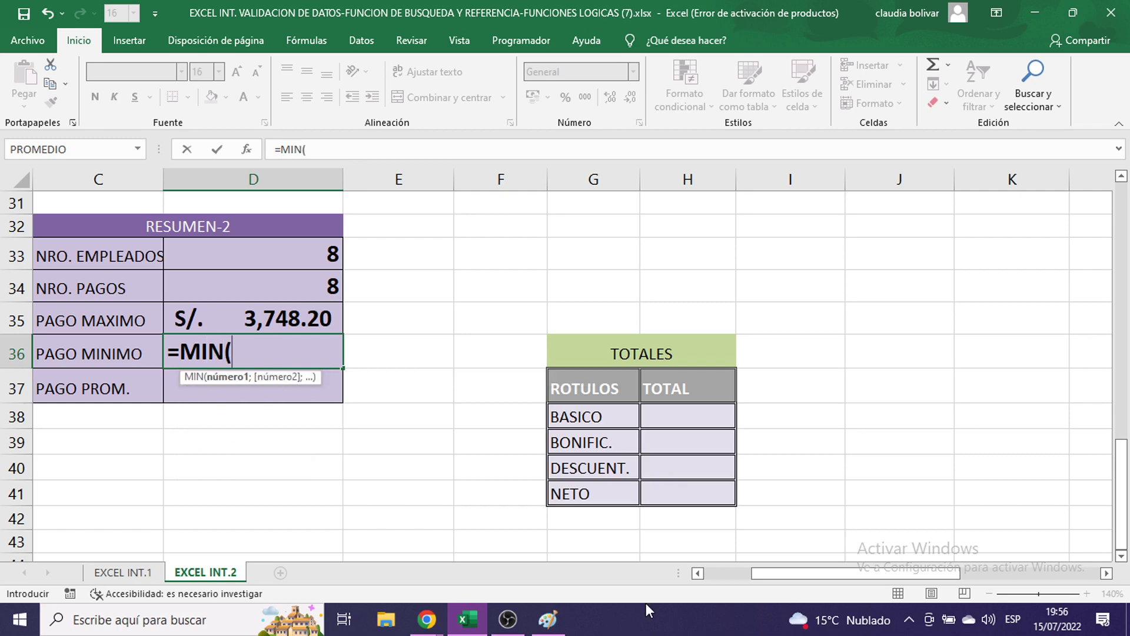
left_click_drag(889, 573, 1016, 555)
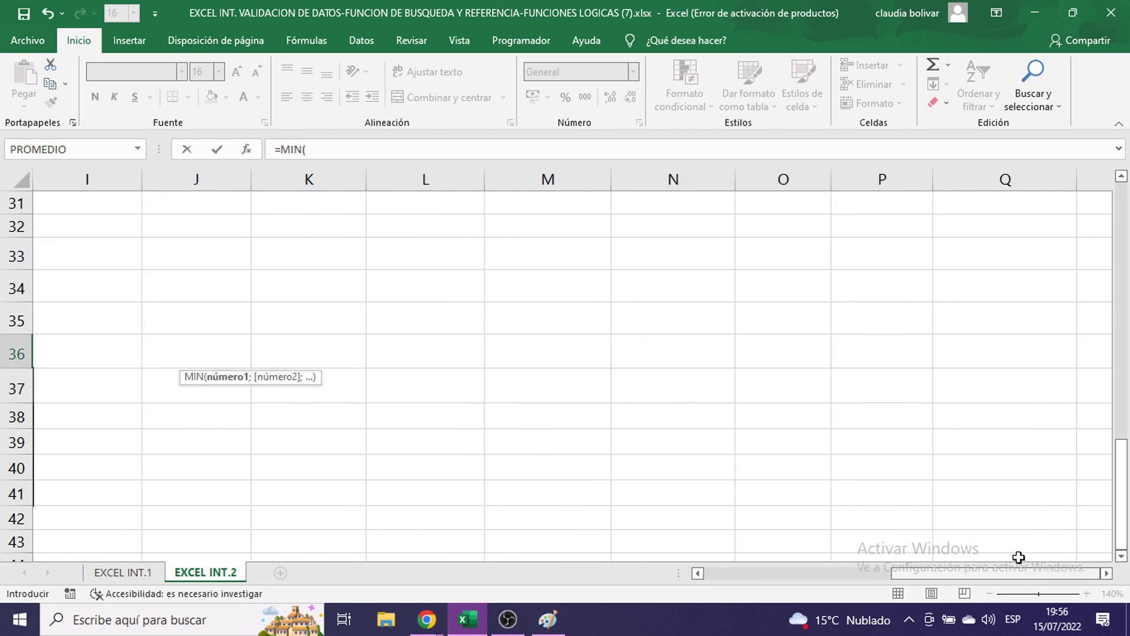
scroll(1019, 500, "up", 9)
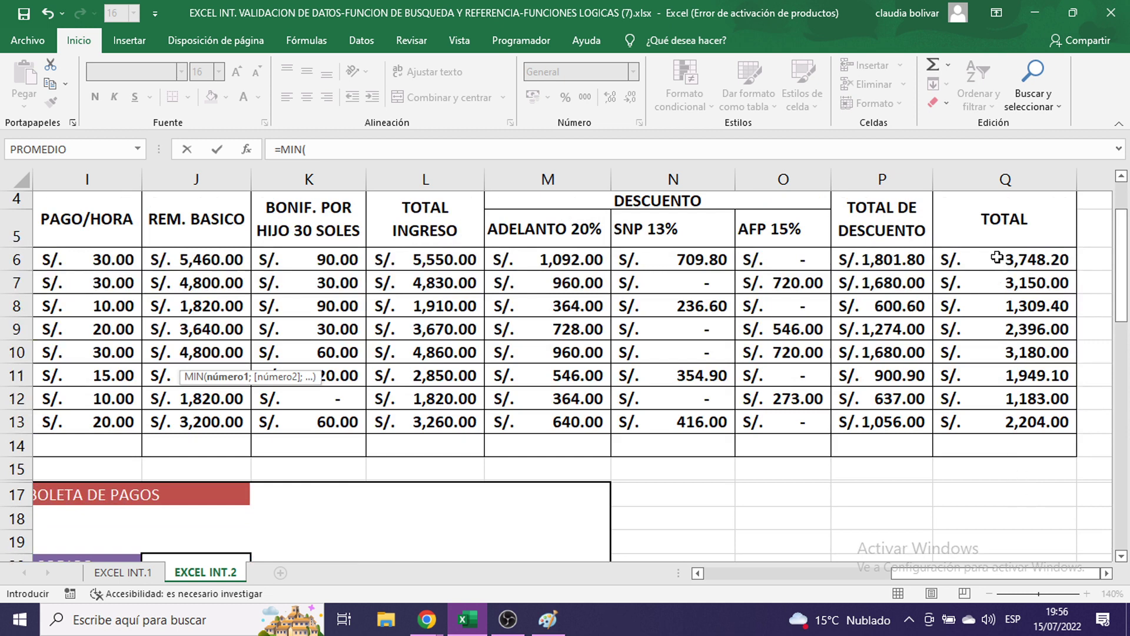
left_click_drag(996, 258, 1007, 421)
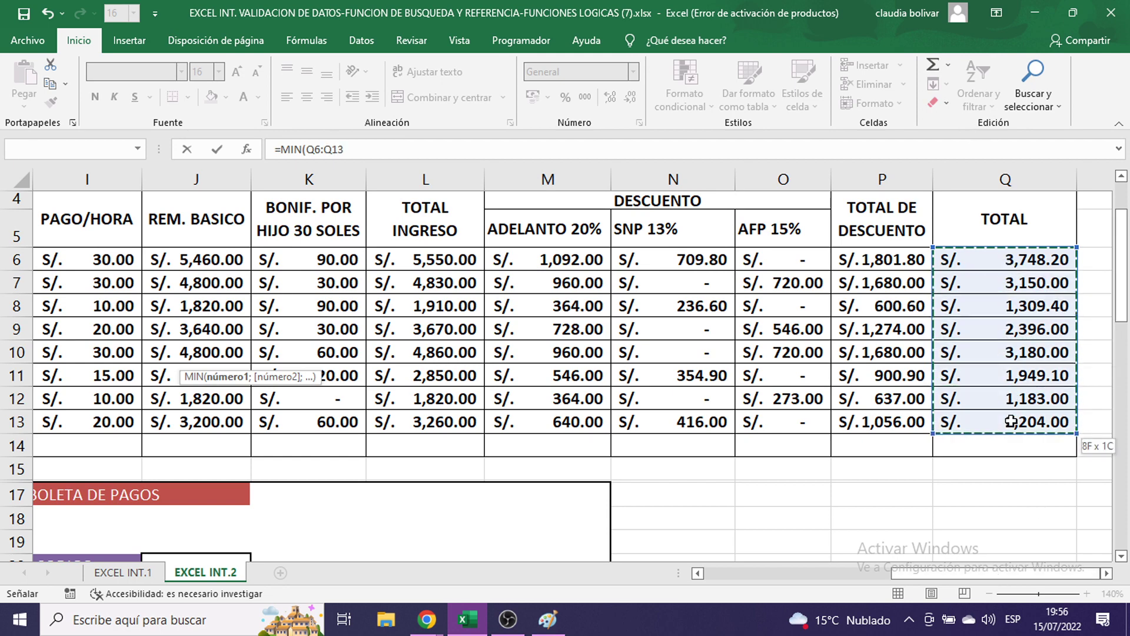
left_click_drag(910, 574, 765, 574)
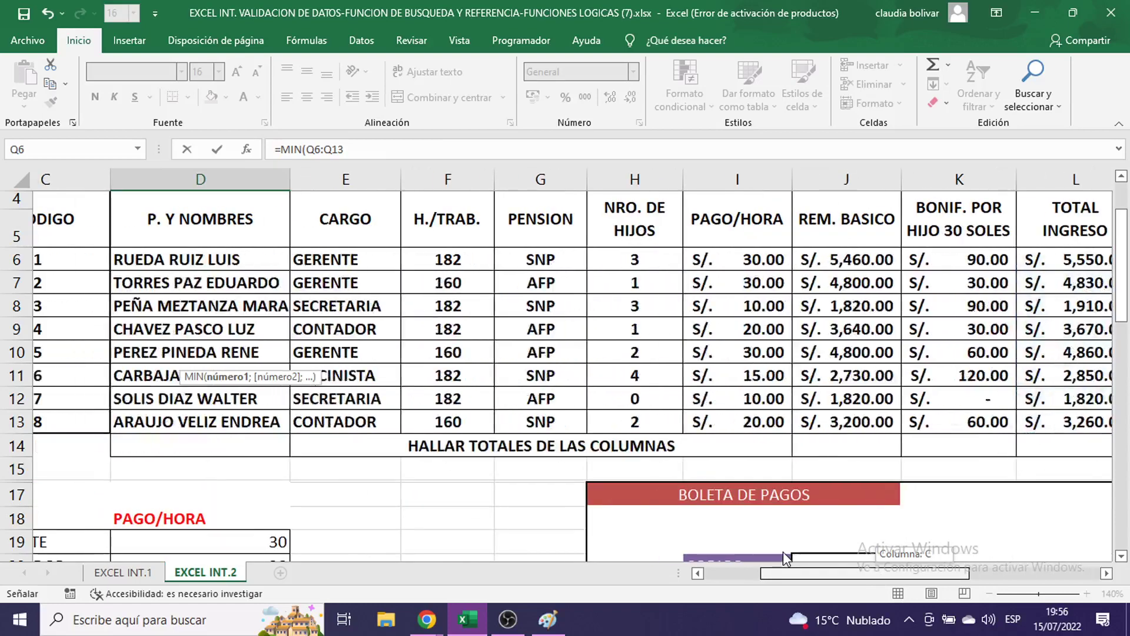
scroll(646, 373, "down", 5)
scroll(647, 373, "down", 3)
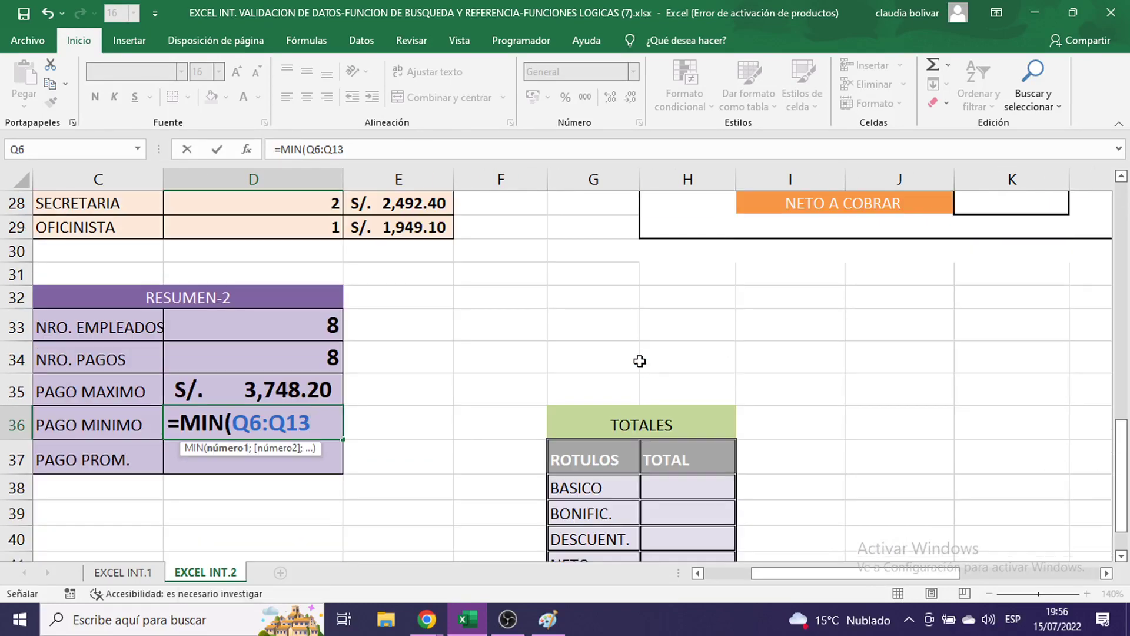
type(")")
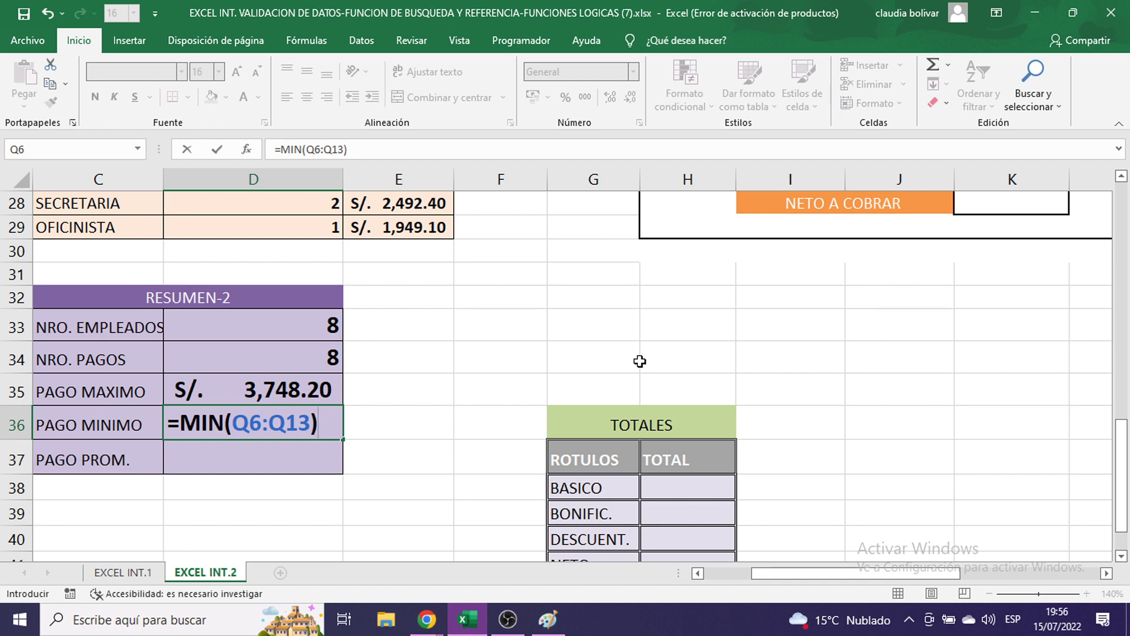
key("Return")
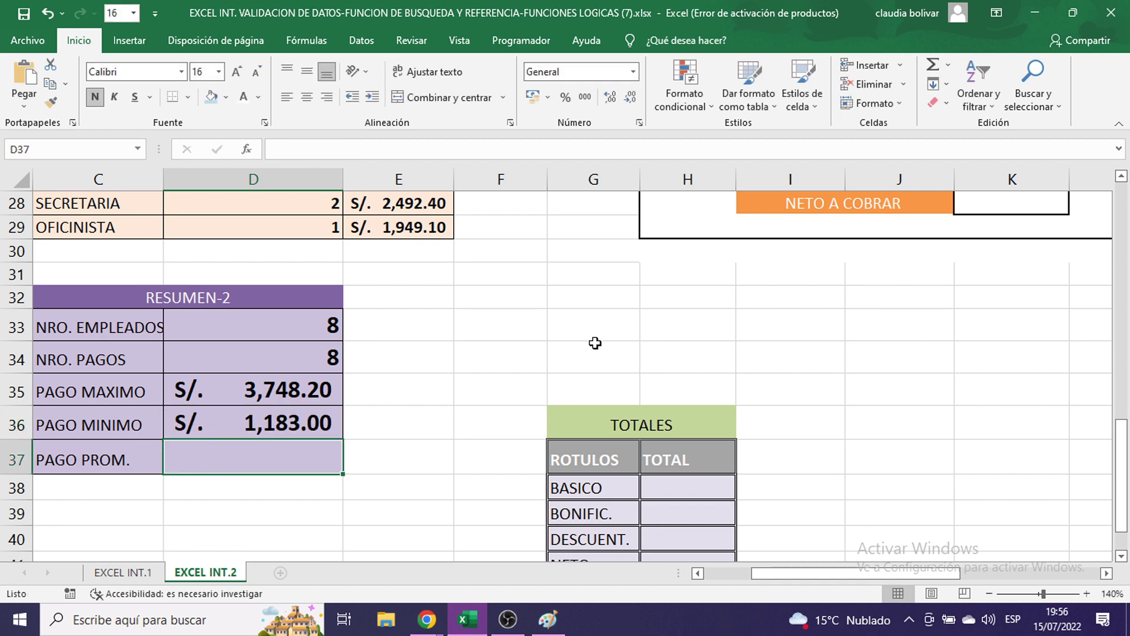
- Type the average formula =PROMEDIO(Q6:Q13 into D37 without entering it
type("=")
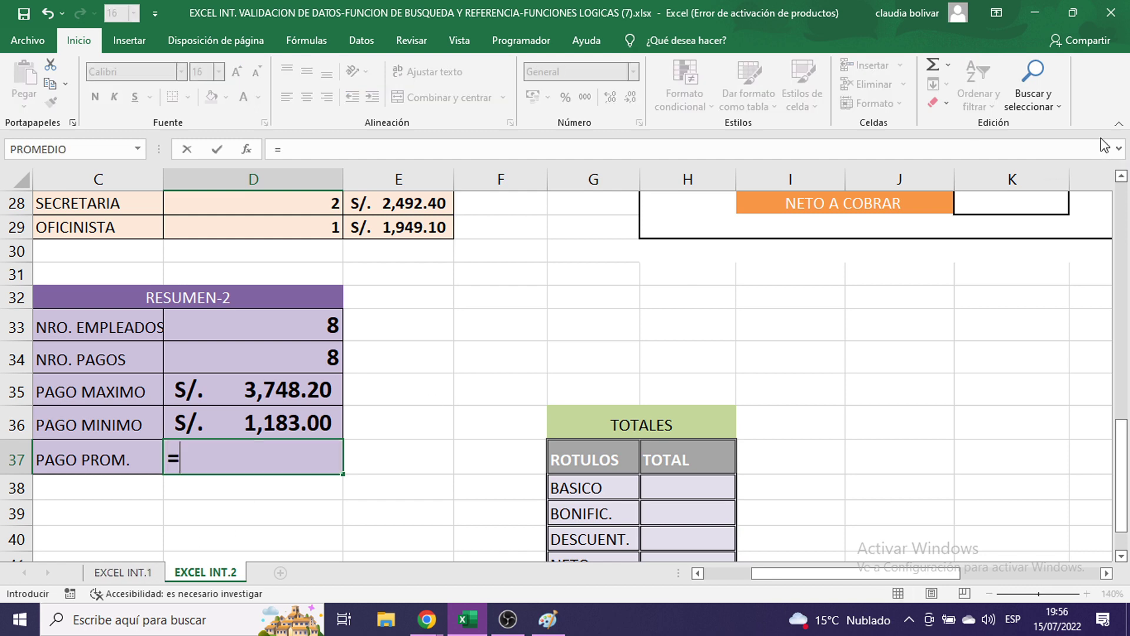
type("PROMEDIO")
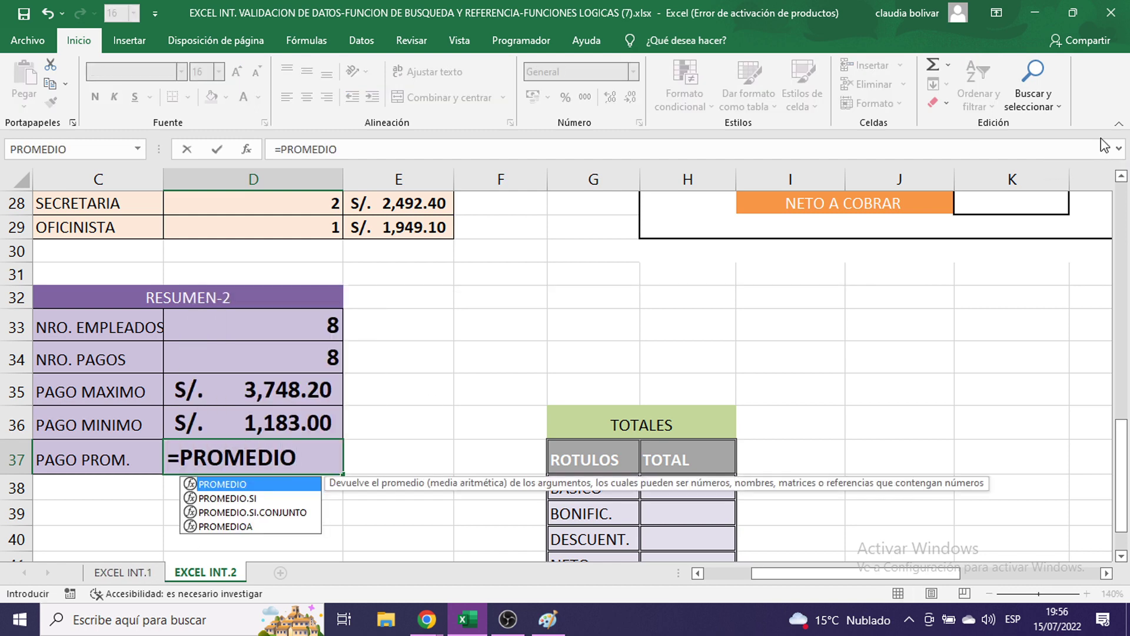
type("(")
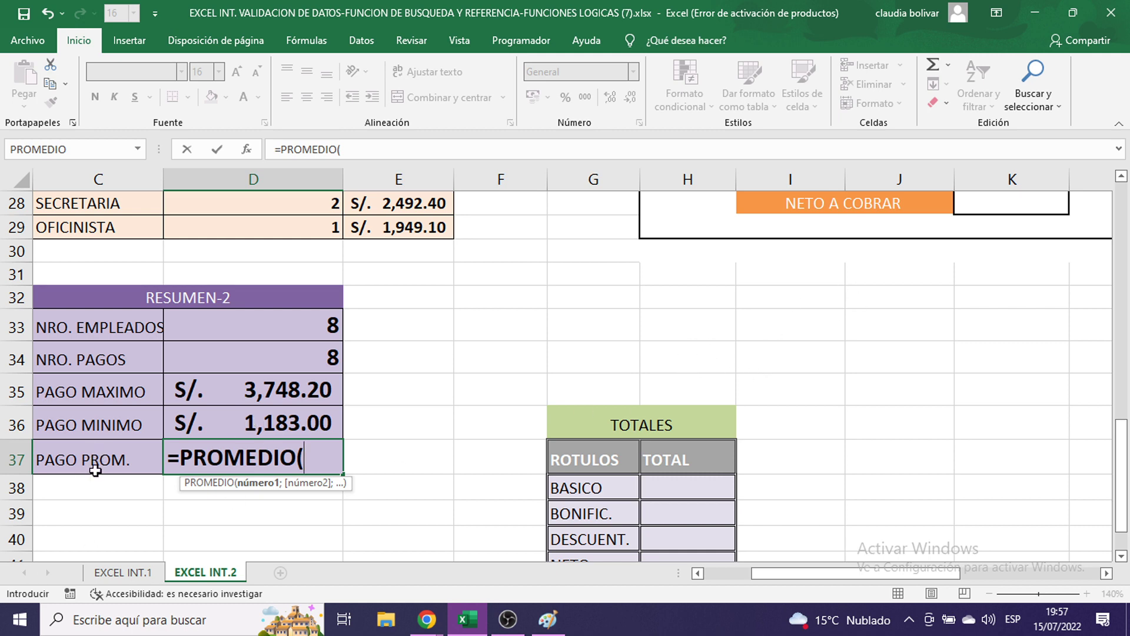
left_click(836, 569)
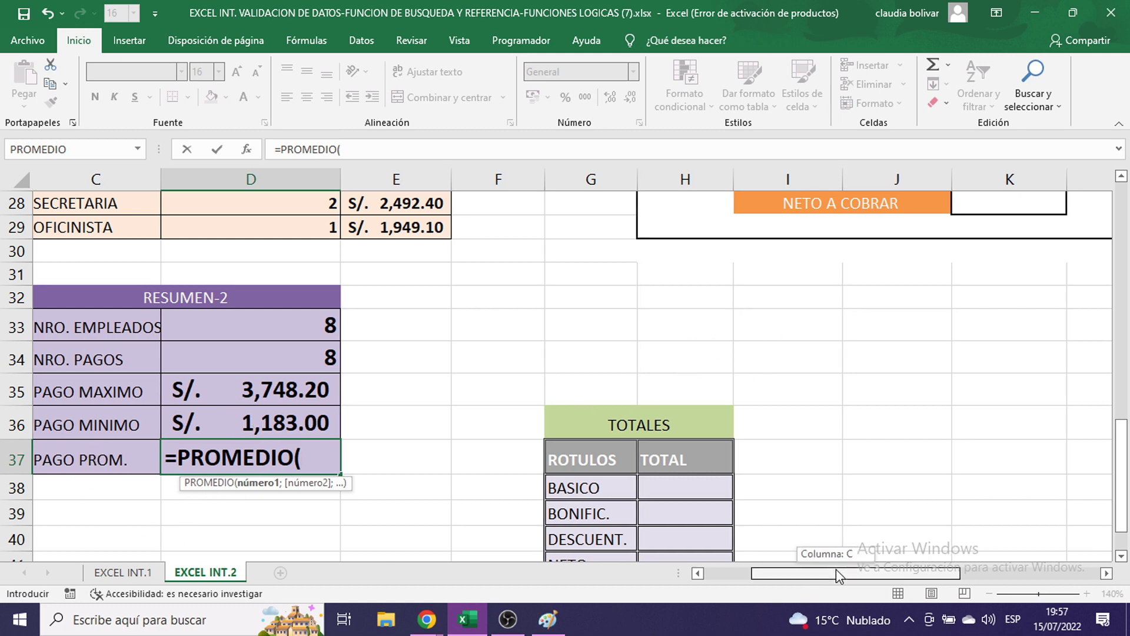
left_click_drag(836, 569, 1003, 572)
scroll(943, 461, "up", 8)
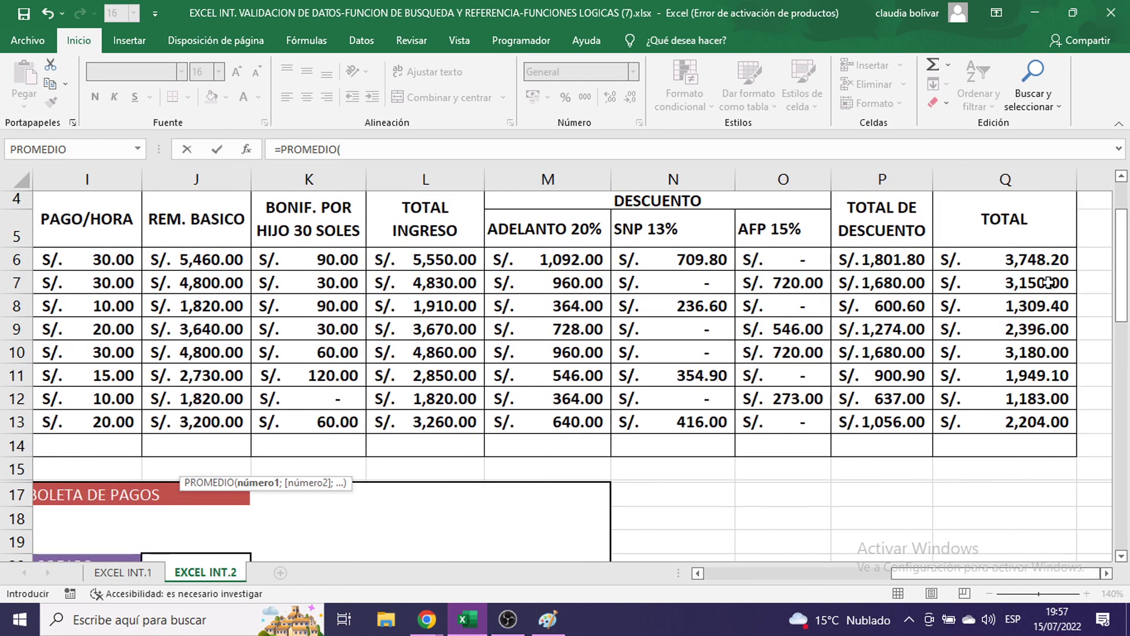
left_click_drag(992, 268, 990, 422)
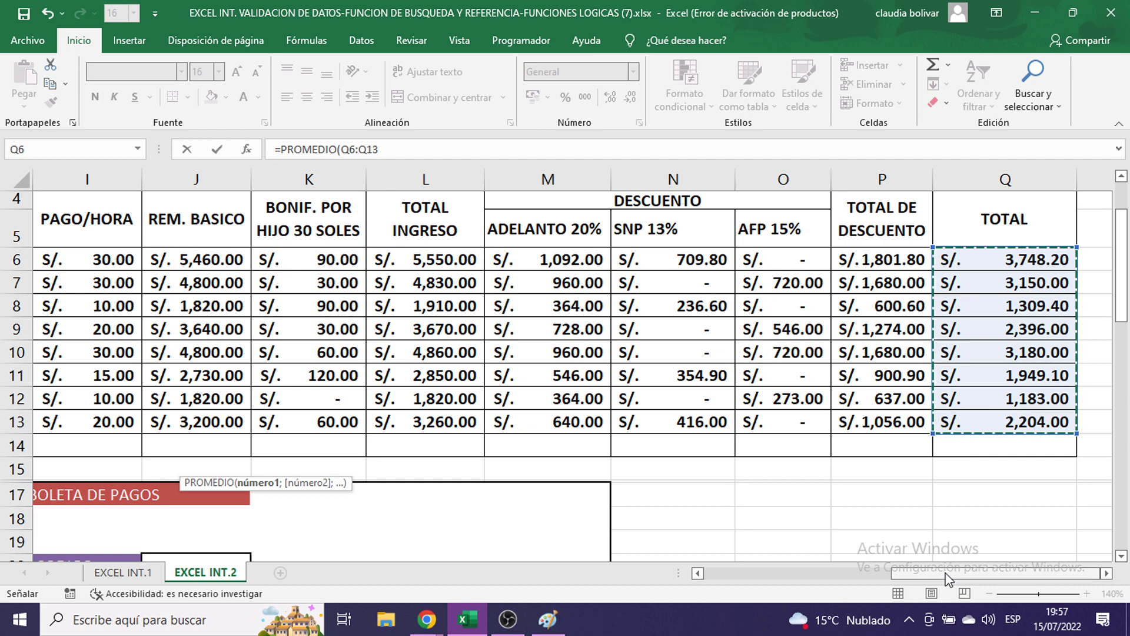
left_click_drag(946, 579, 761, 558)
scroll(722, 398, "down", 9)
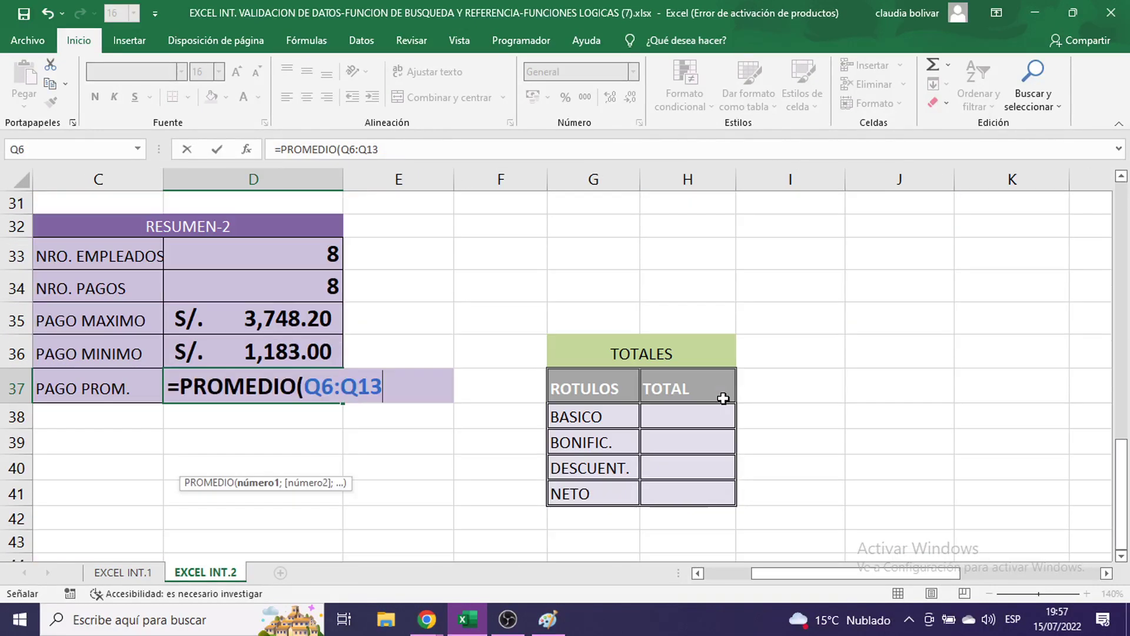
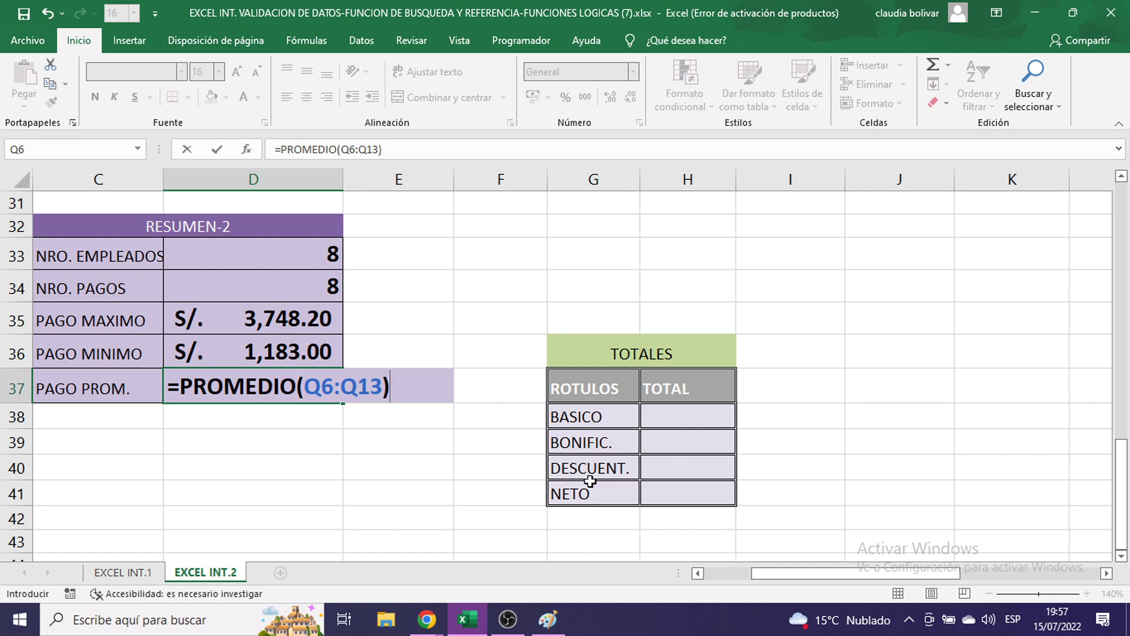
- Commit =PROMEDIO(Q6:Q13) in D37 so the average payment shows S/. 2,389.96
key("Return")
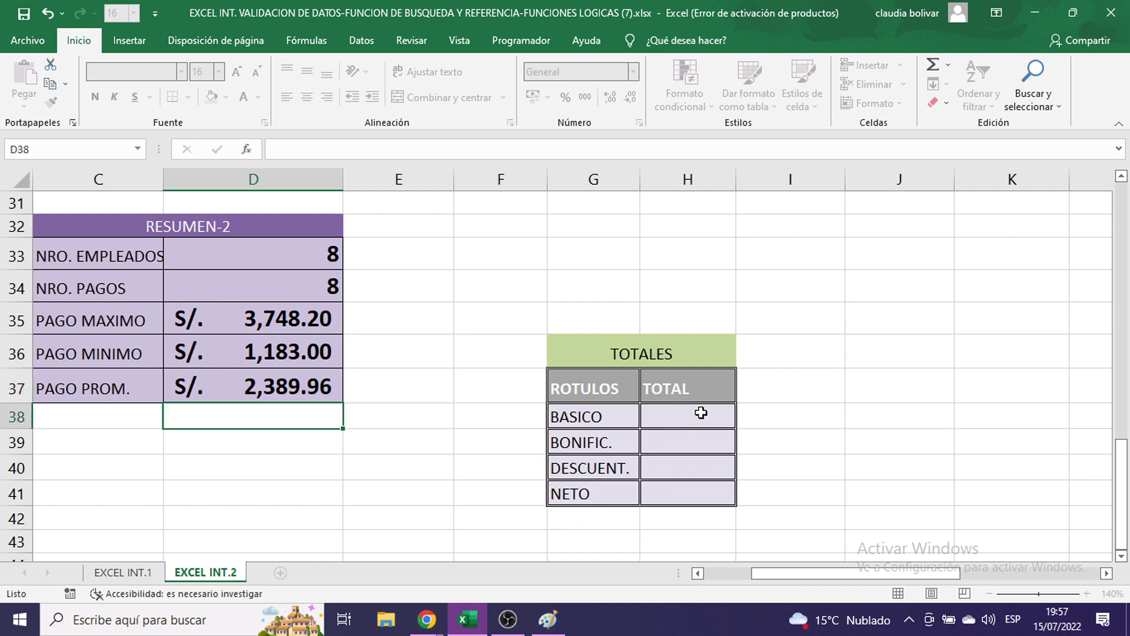
left_click(700, 411)
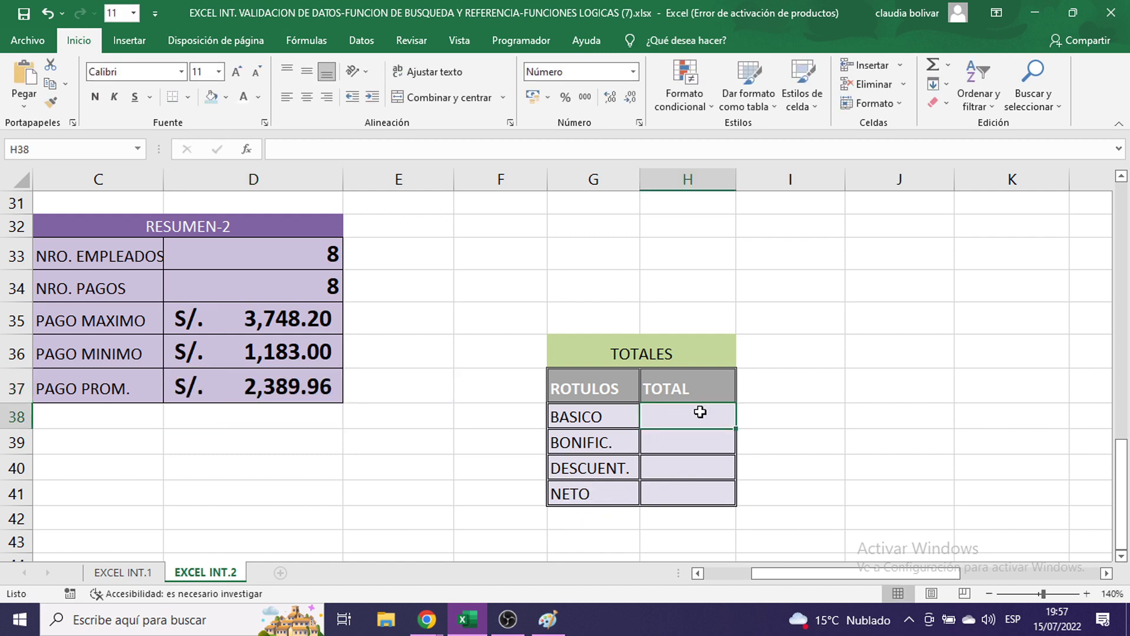
left_click(697, 446)
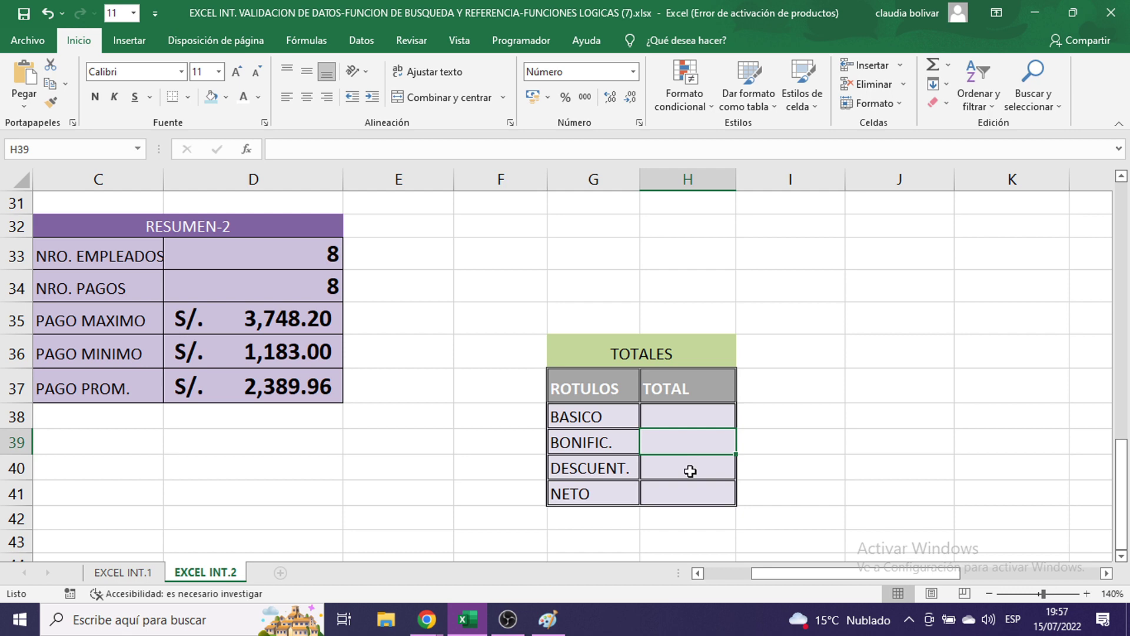
left_click(691, 469)
left_click(679, 496)
scroll(868, 460, "up", 7)
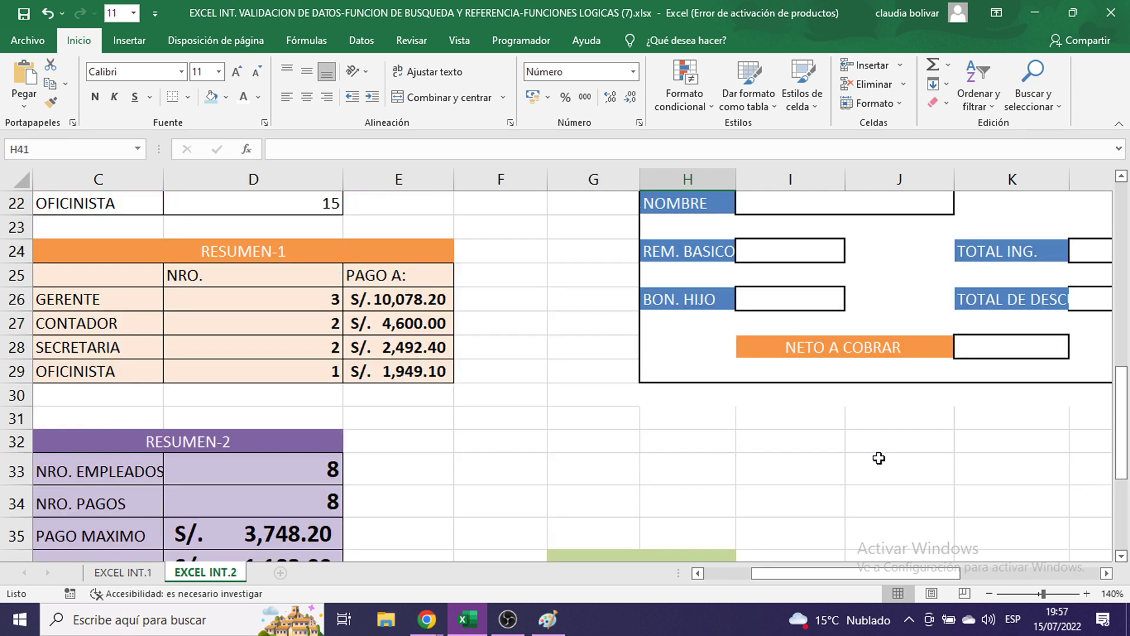
scroll(880, 459, "up", 2)
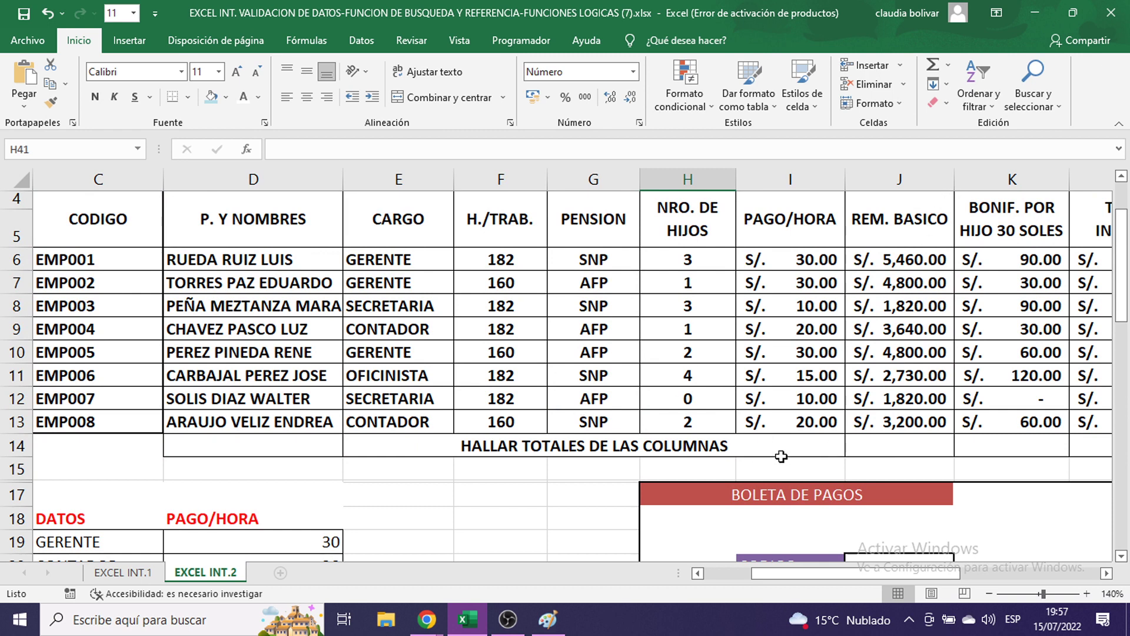
- AutoSum the REM. BASICO column into J14, giving 28,270.00
left_click(863, 445)
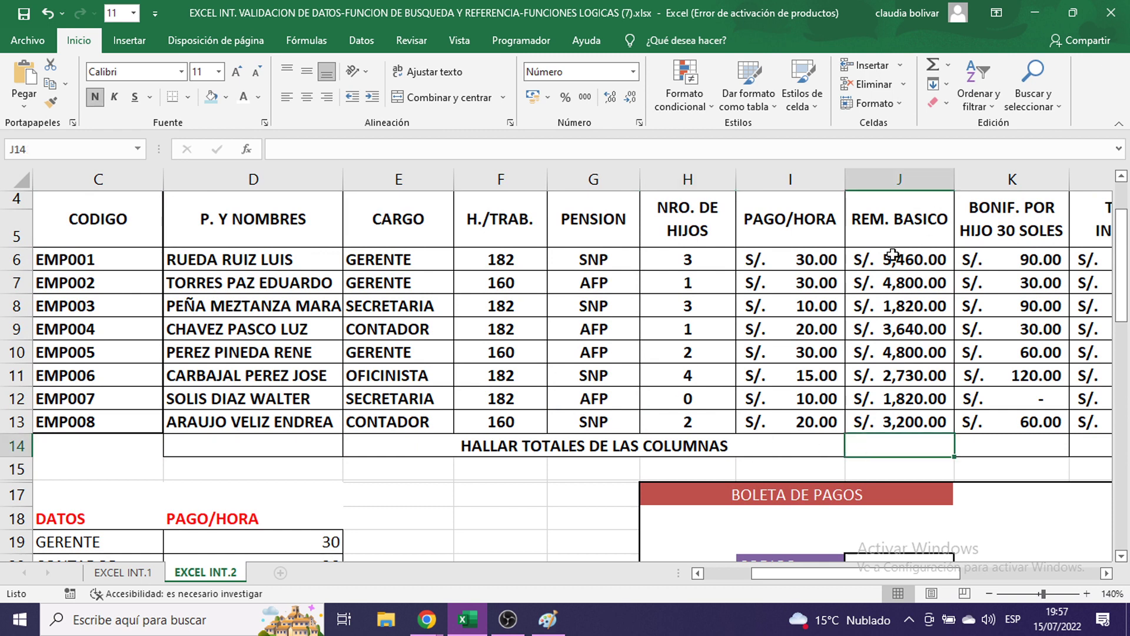
left_click_drag(893, 254, 912, 445)
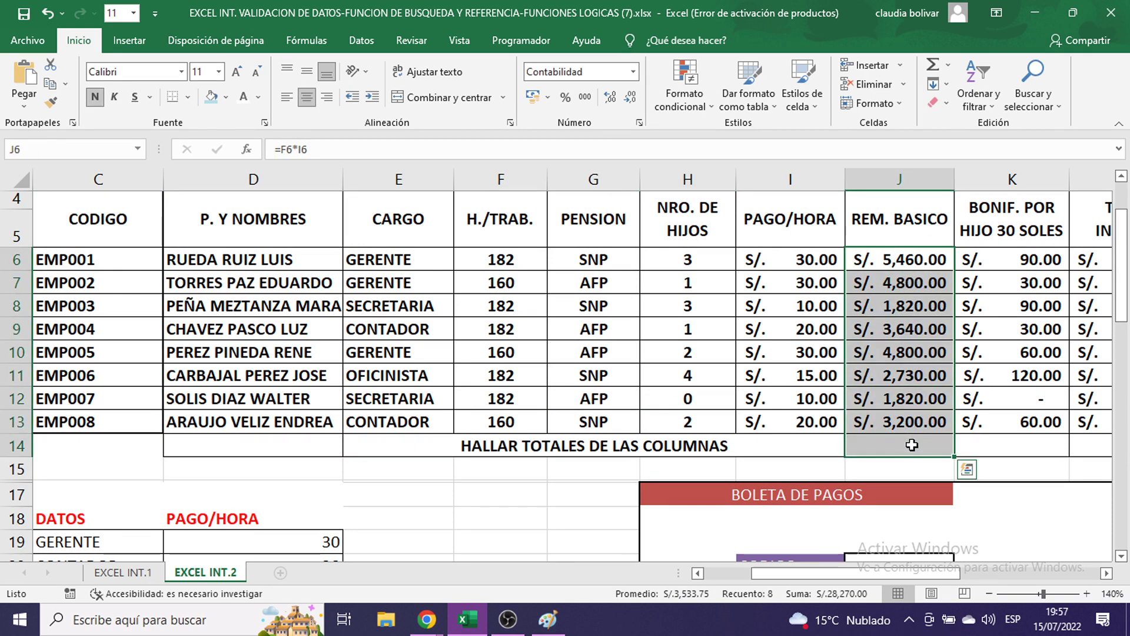
left_click_drag(901, 262, 913, 434)
left_click_drag(884, 260, 876, 442)
left_click_drag(898, 262, 889, 442)
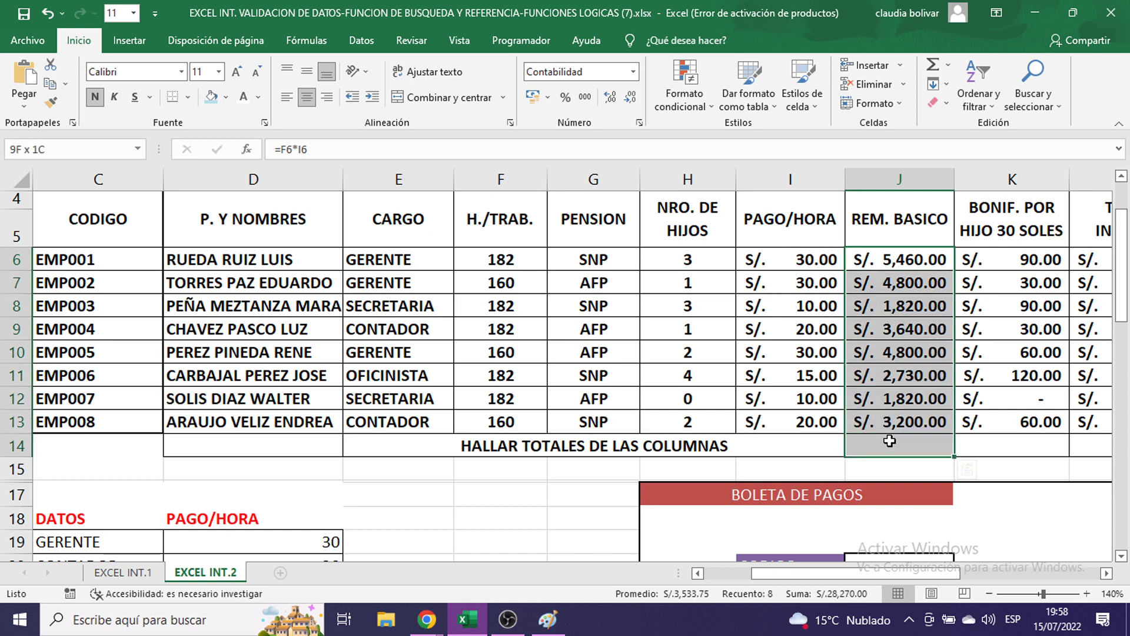
left_click(947, 66)
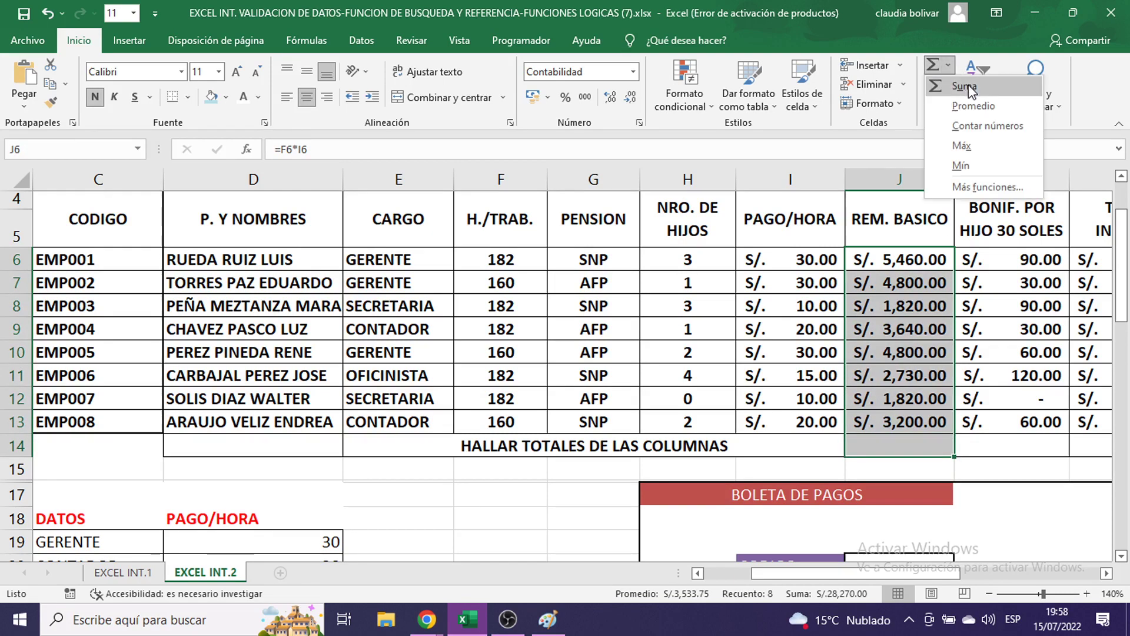
left_click(965, 87)
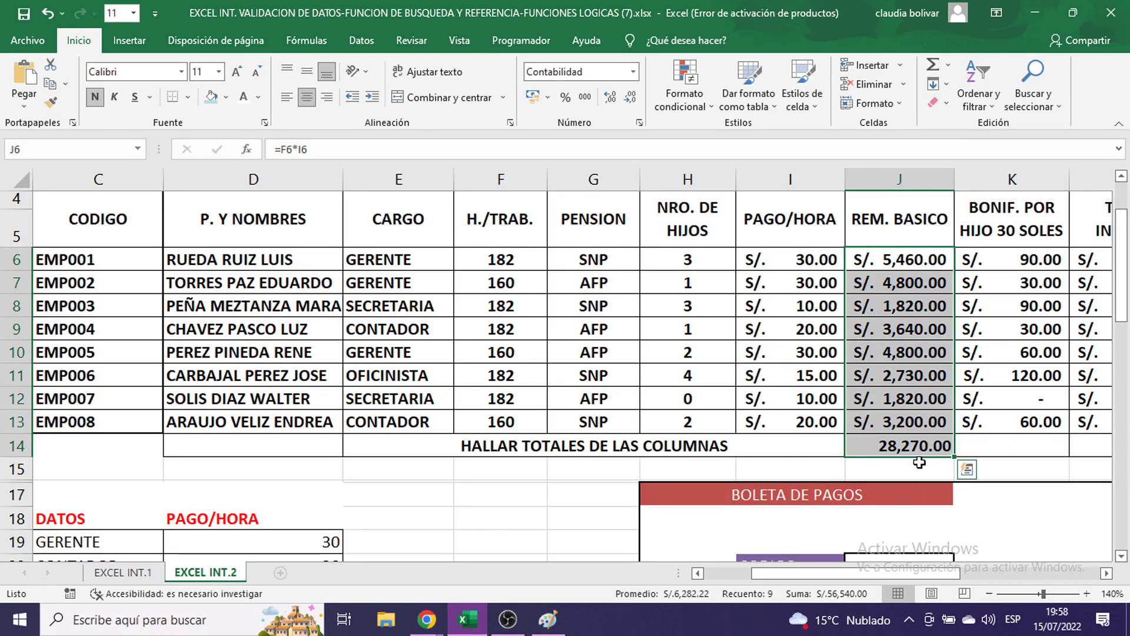
- Copy the J14 total across to Q14, format row 14 as S/. accounting, and widen column O
scroll(936, 574, "right", 3)
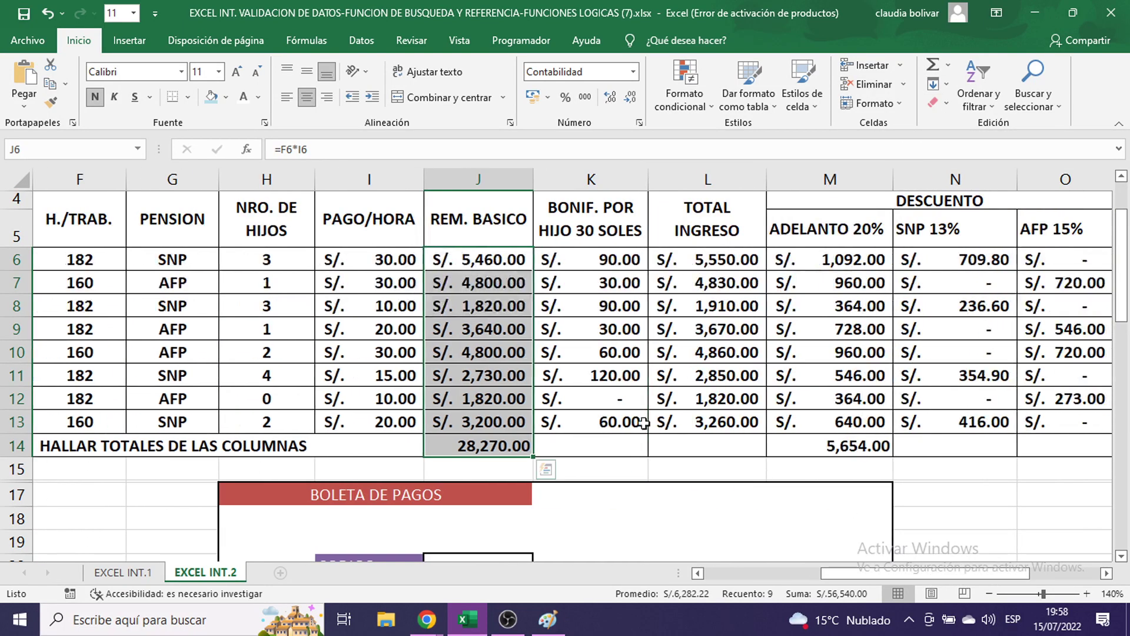
left_click(498, 446)
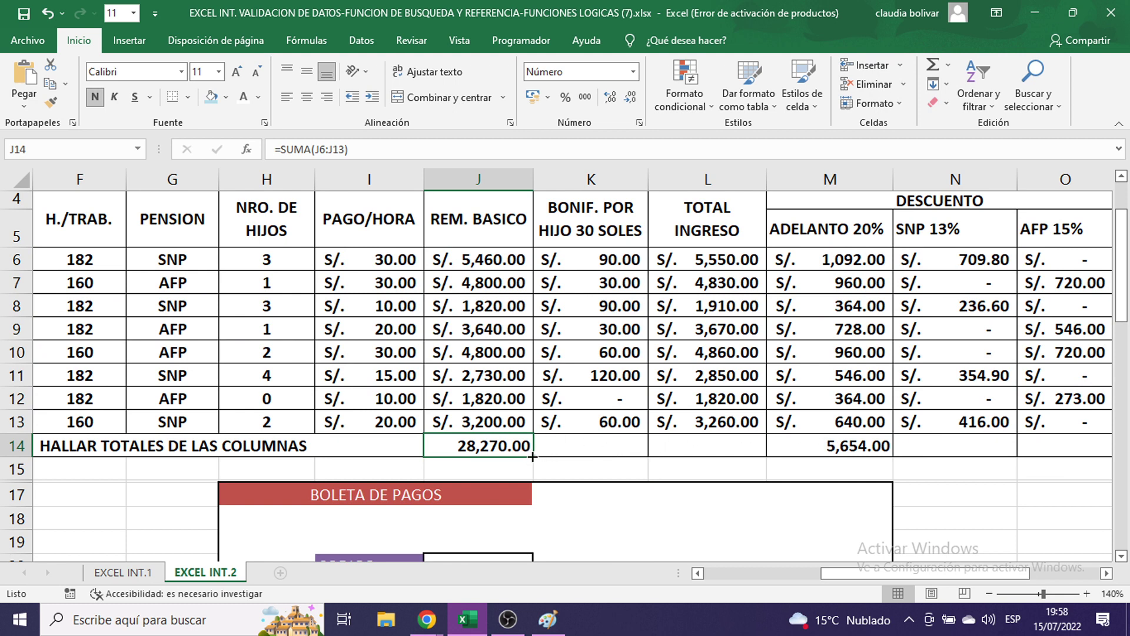
left_click_drag(532, 457, 936, 445)
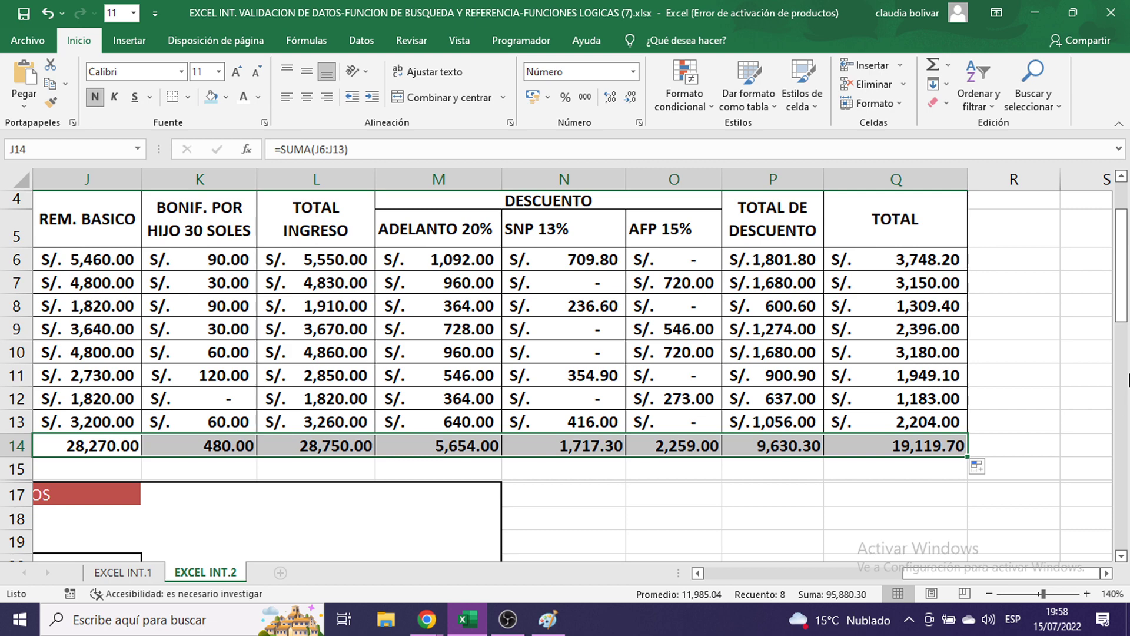
left_click_drag(964, 574, 906, 574)
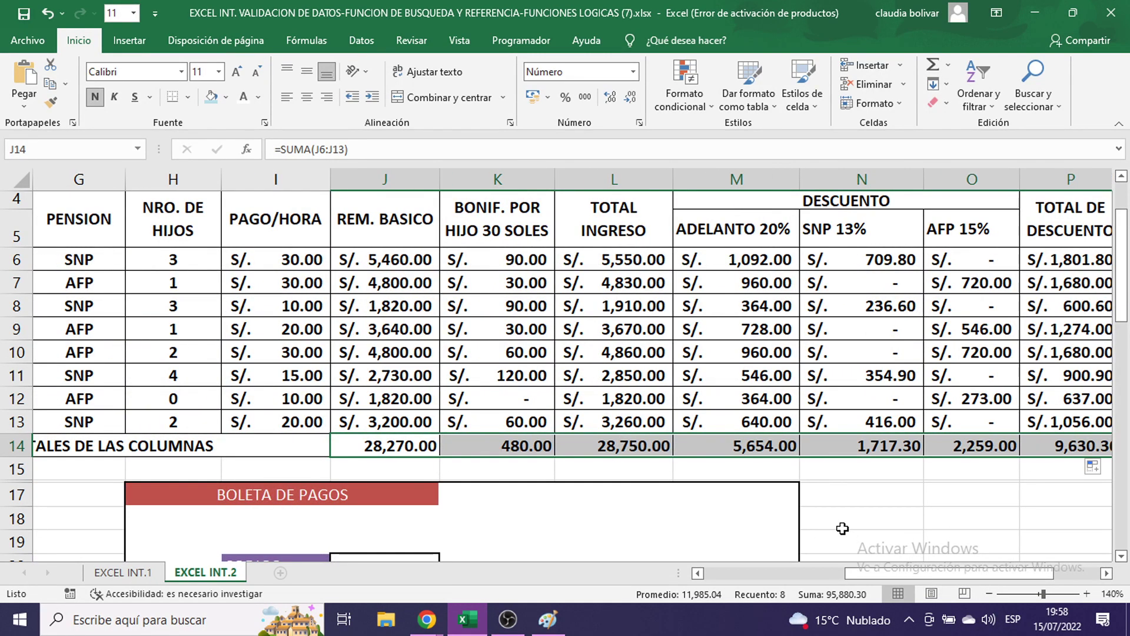
left_click_drag(421, 449, 948, 447)
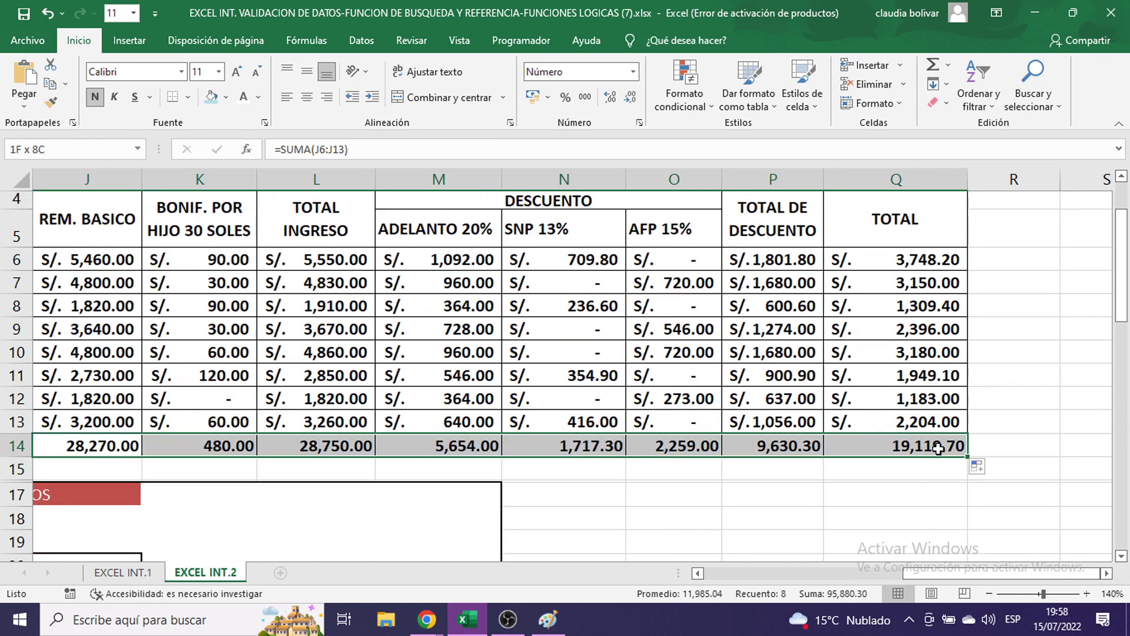
left_click(547, 97)
left_click(553, 116)
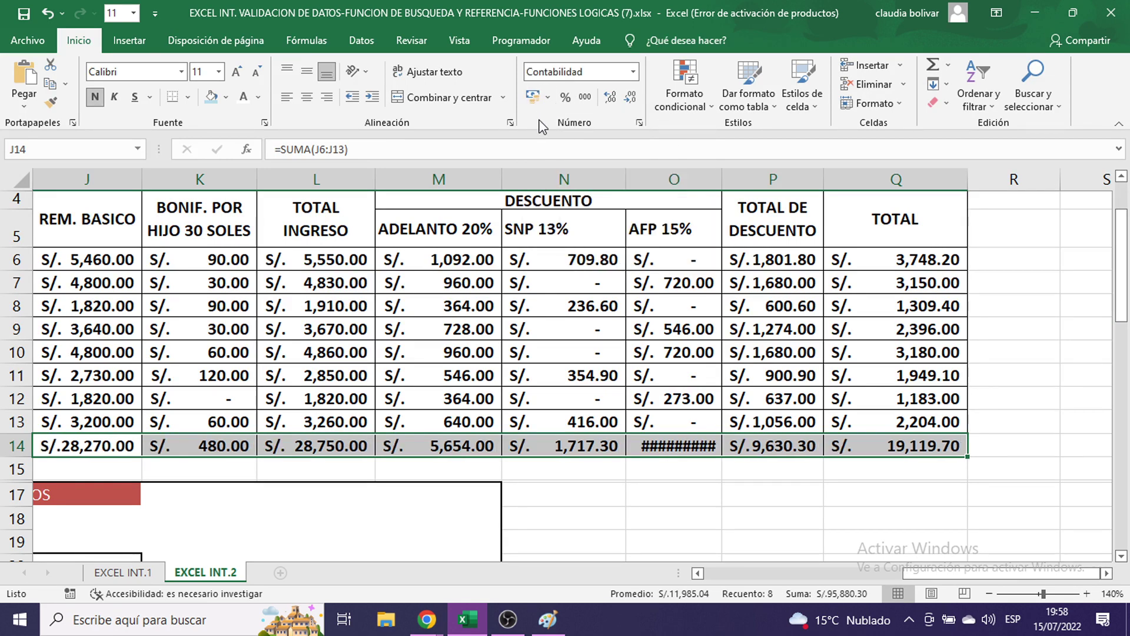
left_click_drag(722, 179, 734, 179)
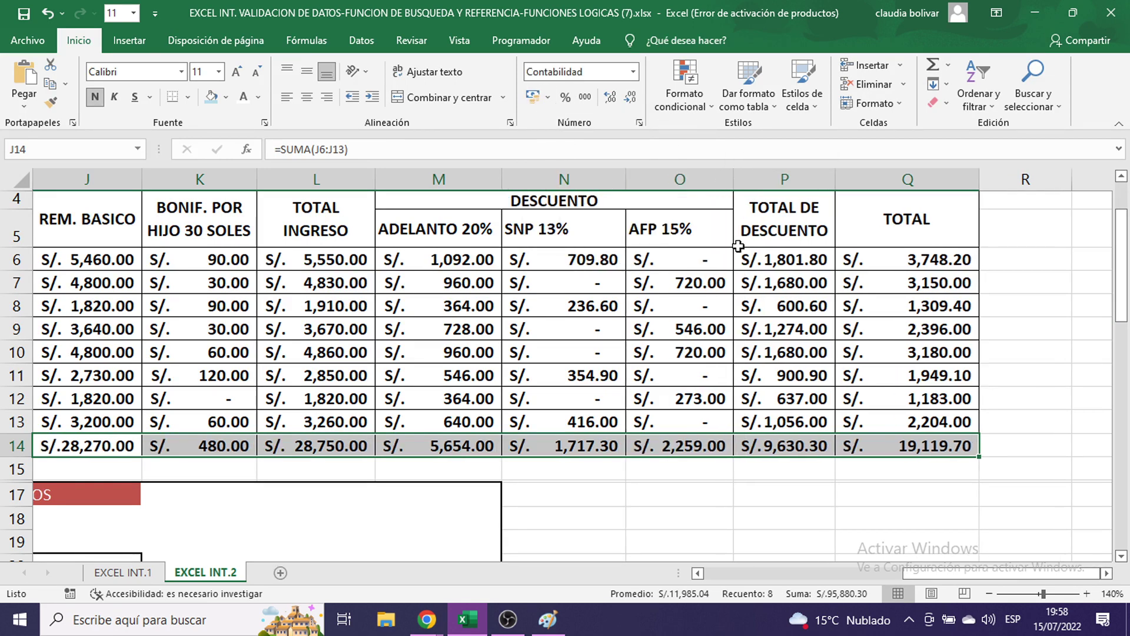
- Set the TOTAL cells H38:H41 to 16-point font and make H38 bold
left_click(705, 496)
scroll(705, 496, "down", 8)
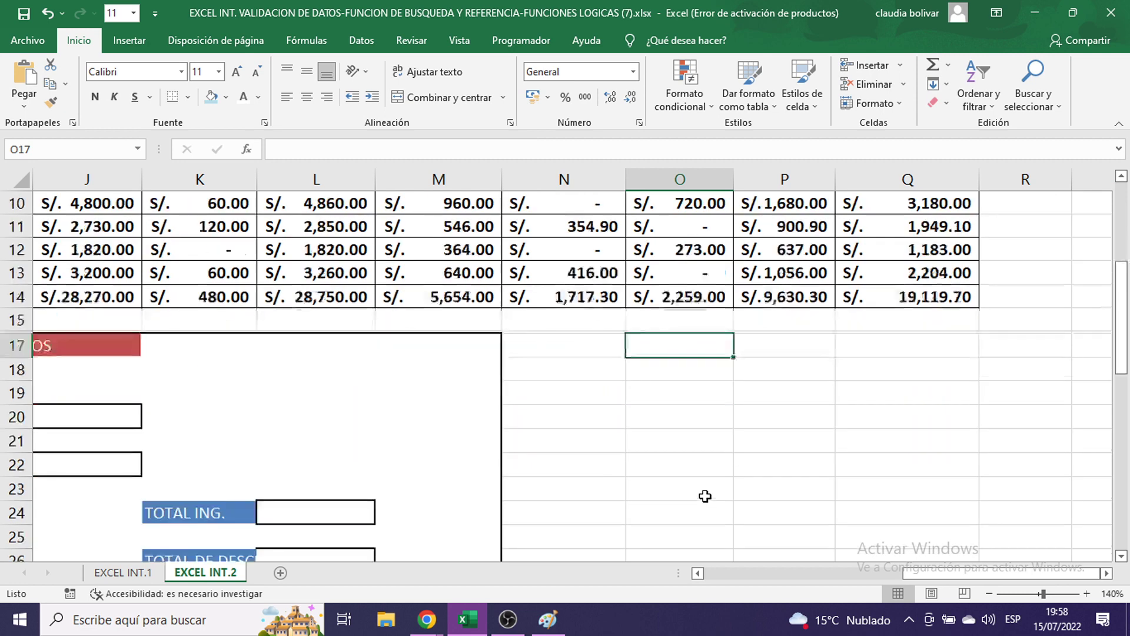
scroll(705, 497, "down", 1)
left_click_drag(935, 574, 777, 568)
left_click_drag(717, 414, 707, 493)
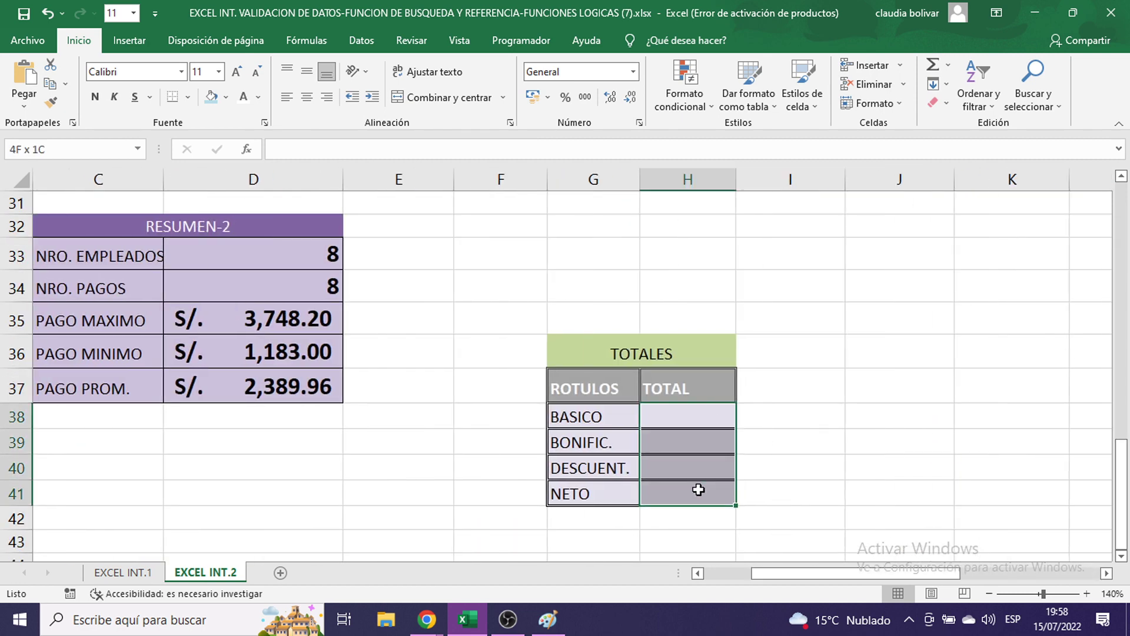
left_click(220, 73)
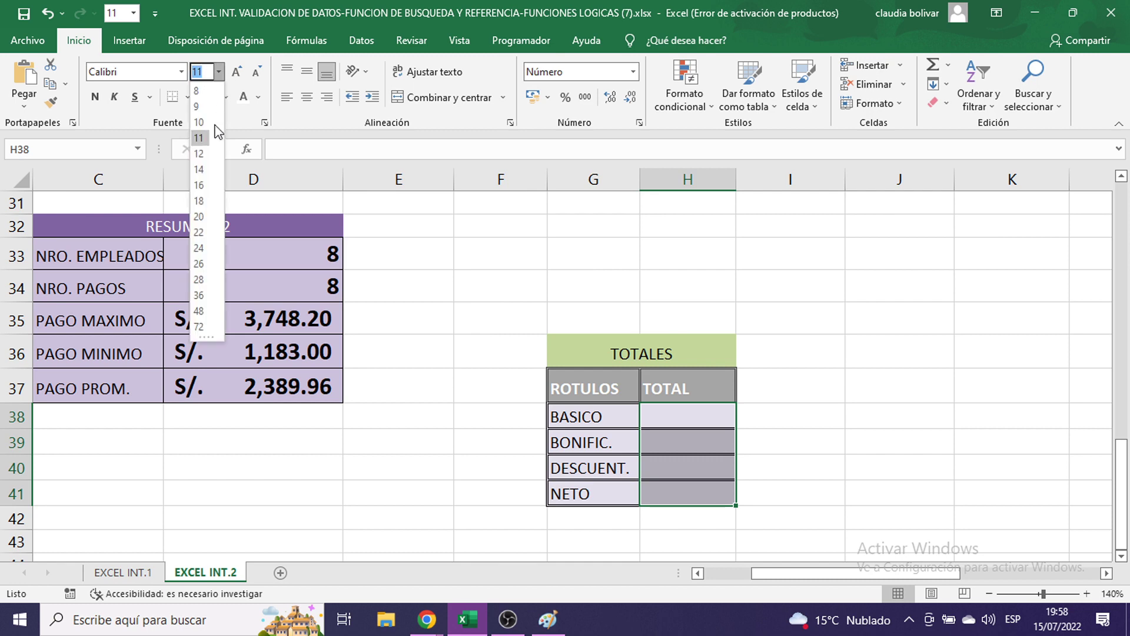
left_click(201, 184)
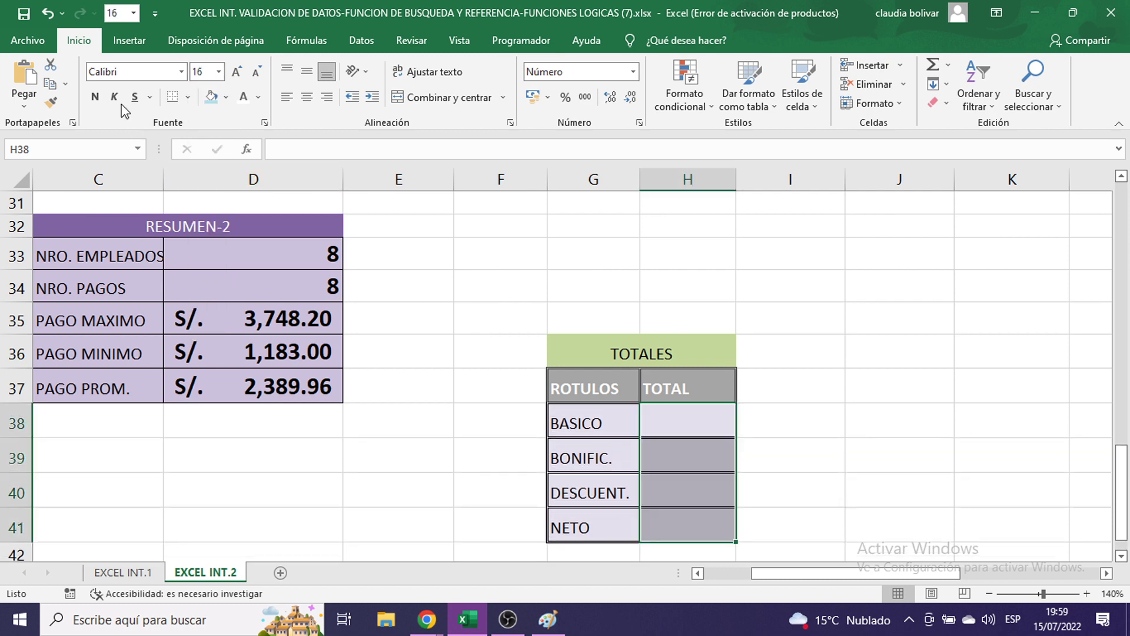
left_click(97, 103)
left_click(670, 427)
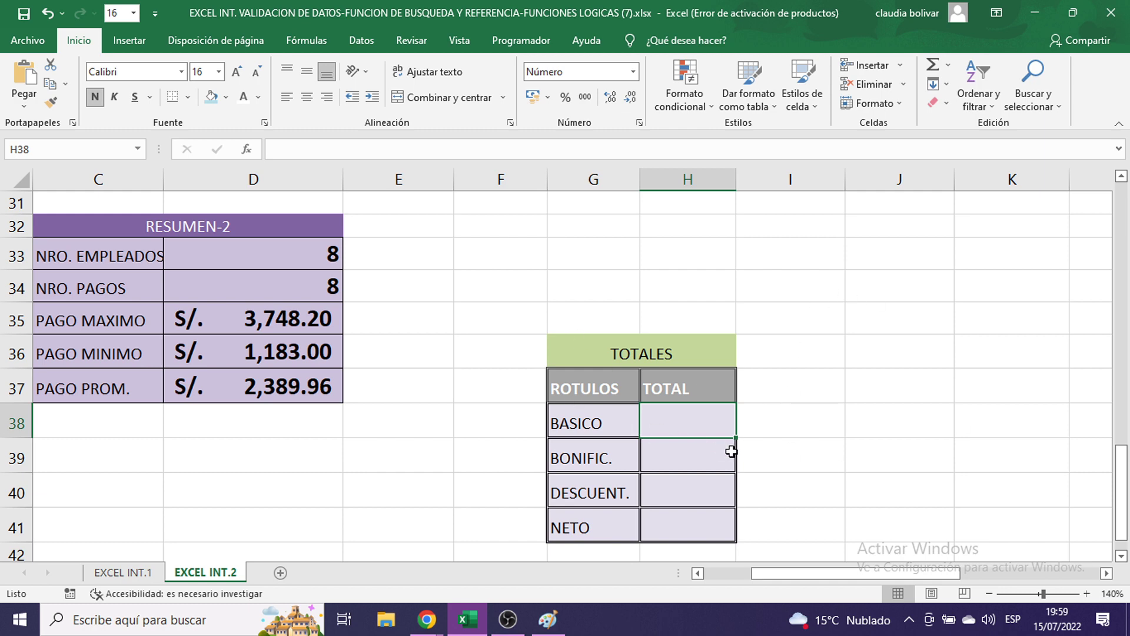
- Enter =J14 in H38 so the BASICO total shows 28,270.00
type("=")
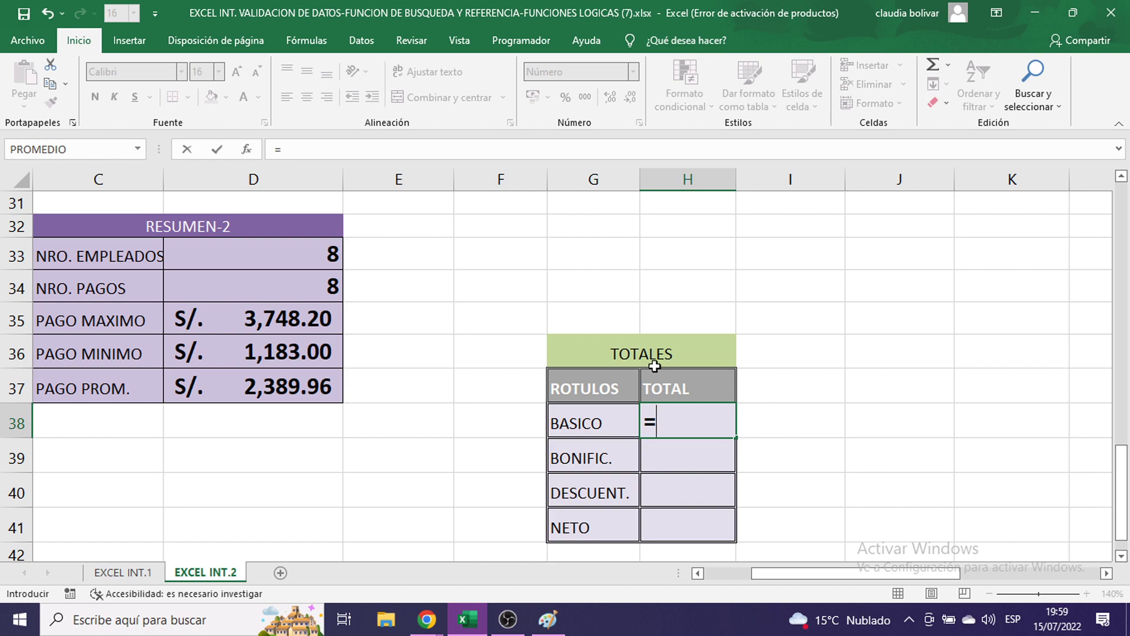
scroll(818, 353, "up", 6)
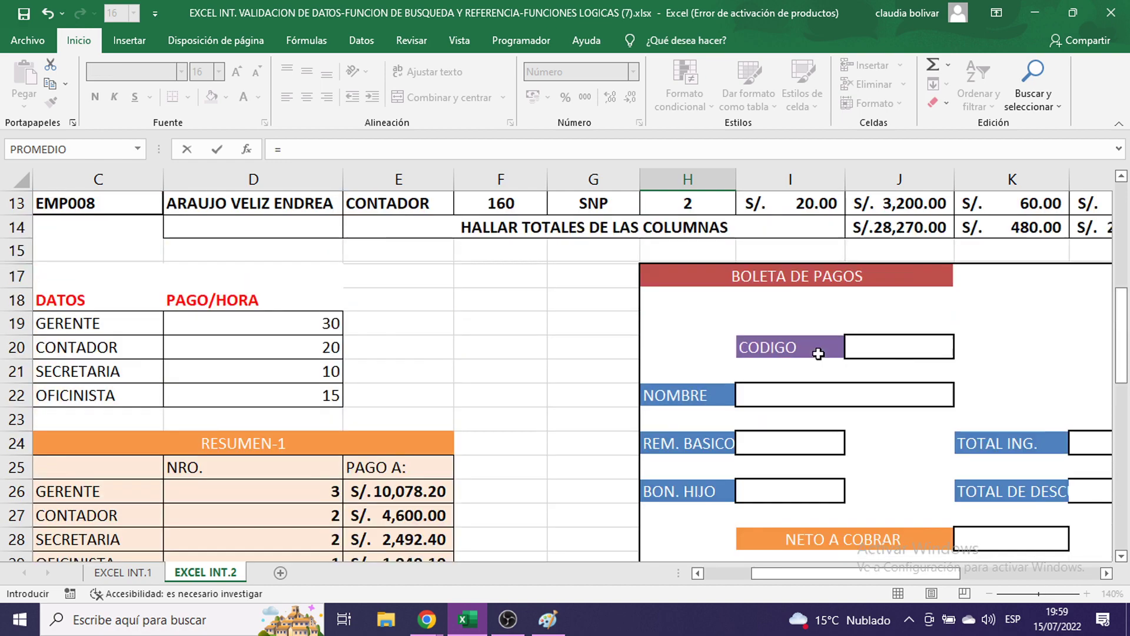
scroll(818, 353, "up", 4)
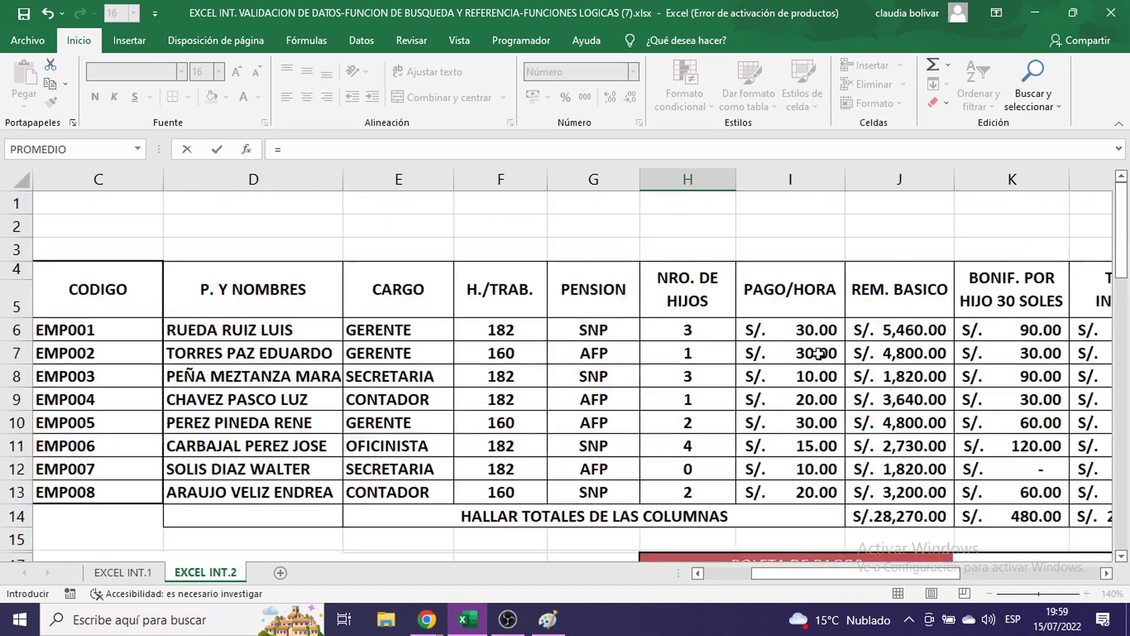
left_click(921, 517)
scroll(920, 515, "down", 1)
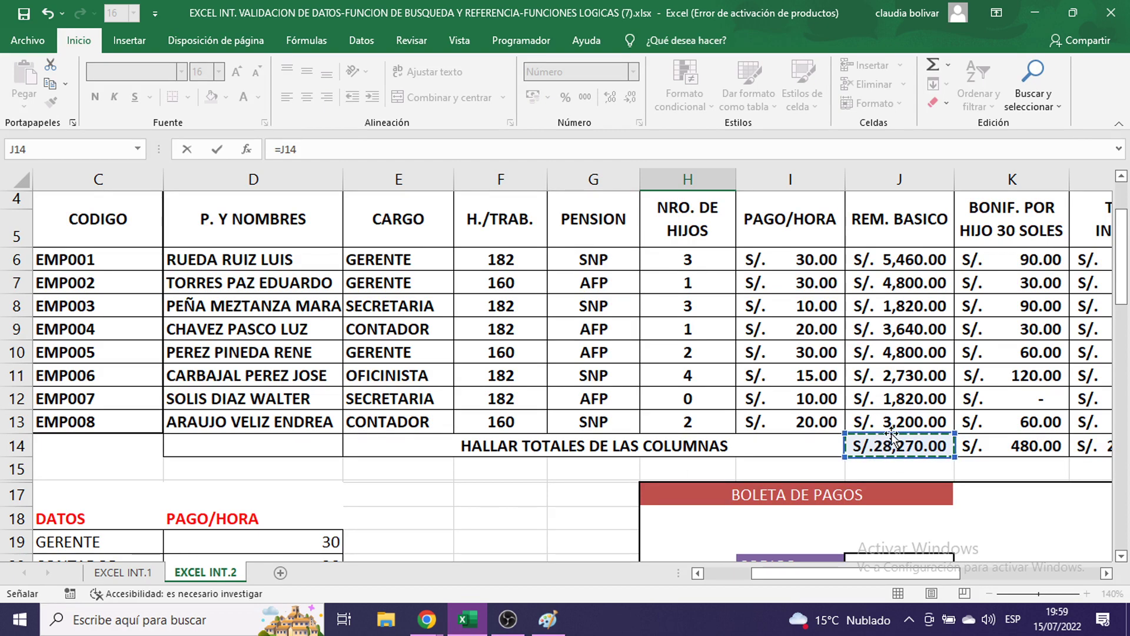
scroll(897, 428, "down", 9)
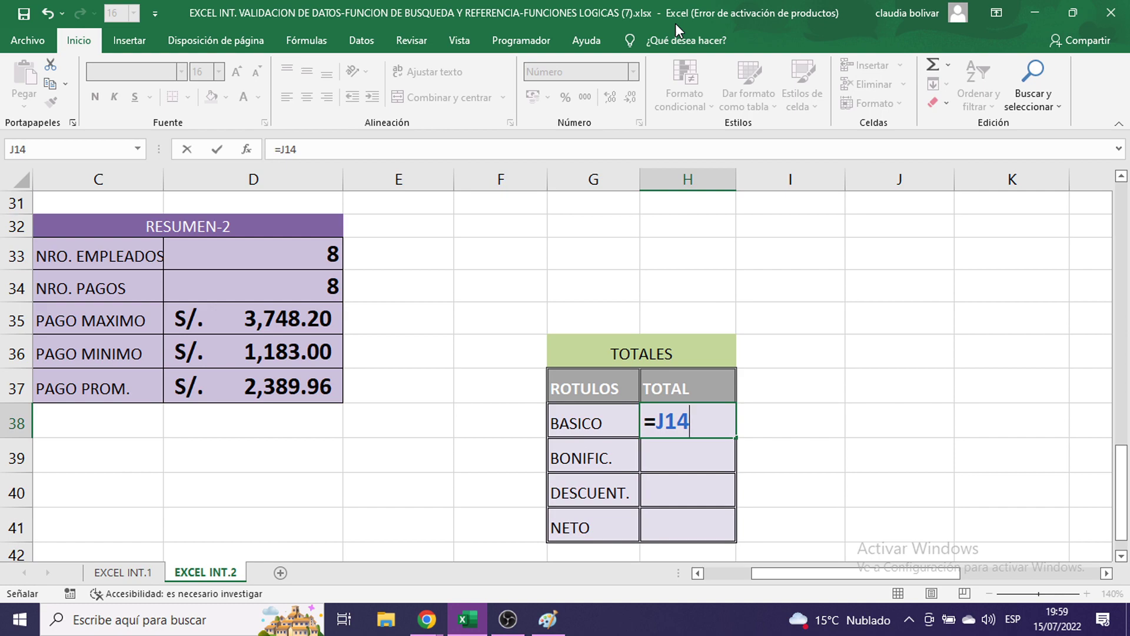
scroll(868, 373, "up", 4)
scroll(868, 373, "up", 4)
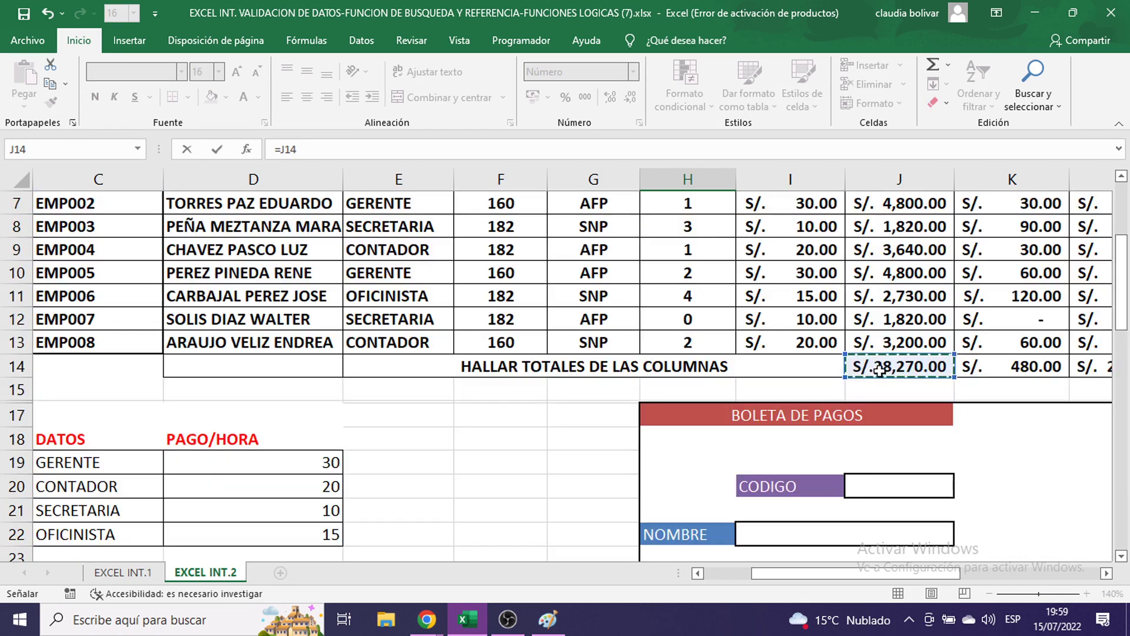
scroll(889, 369, "down", 9)
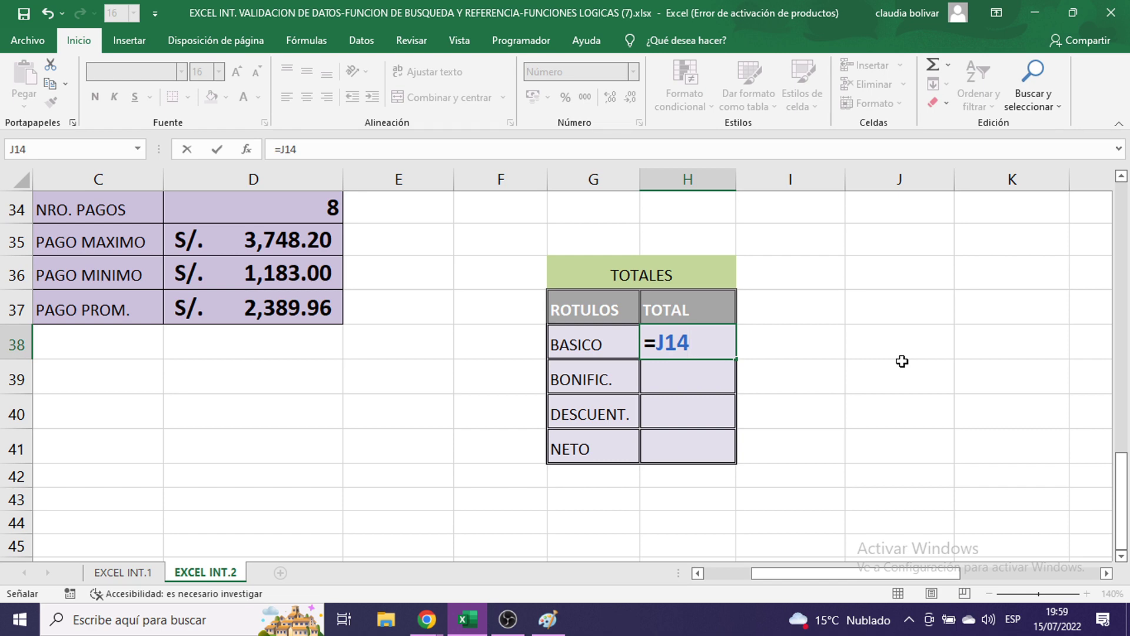
key("Return")
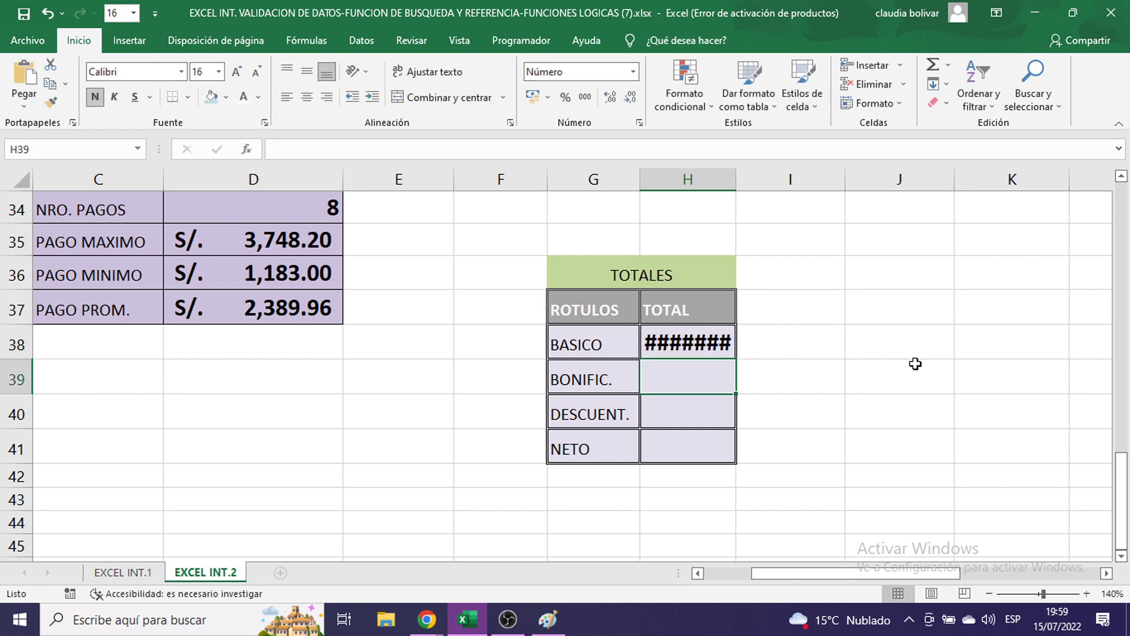
- Reduce the BASICO total H38 to 11-point font
left_click(689, 345)
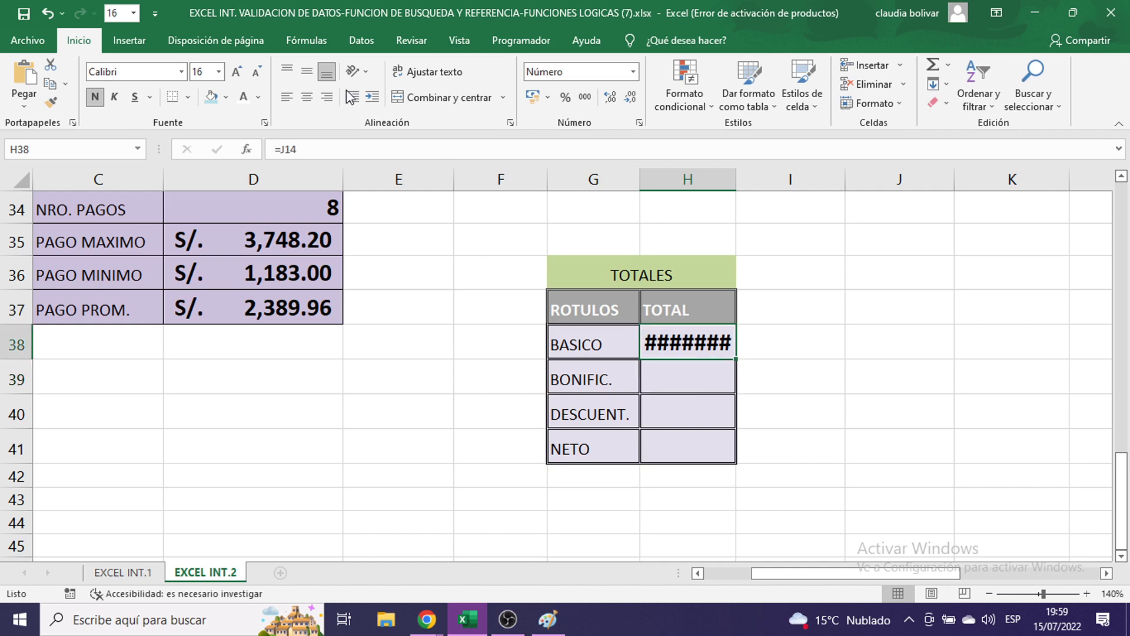
left_click(221, 72)
left_click(203, 149)
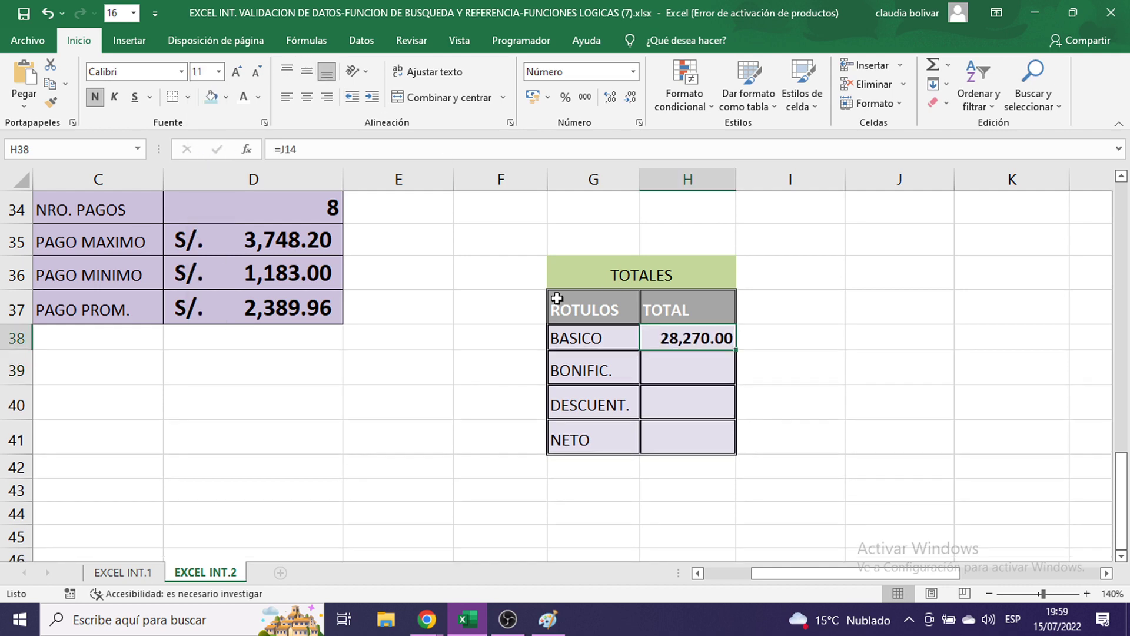
left_click(673, 379)
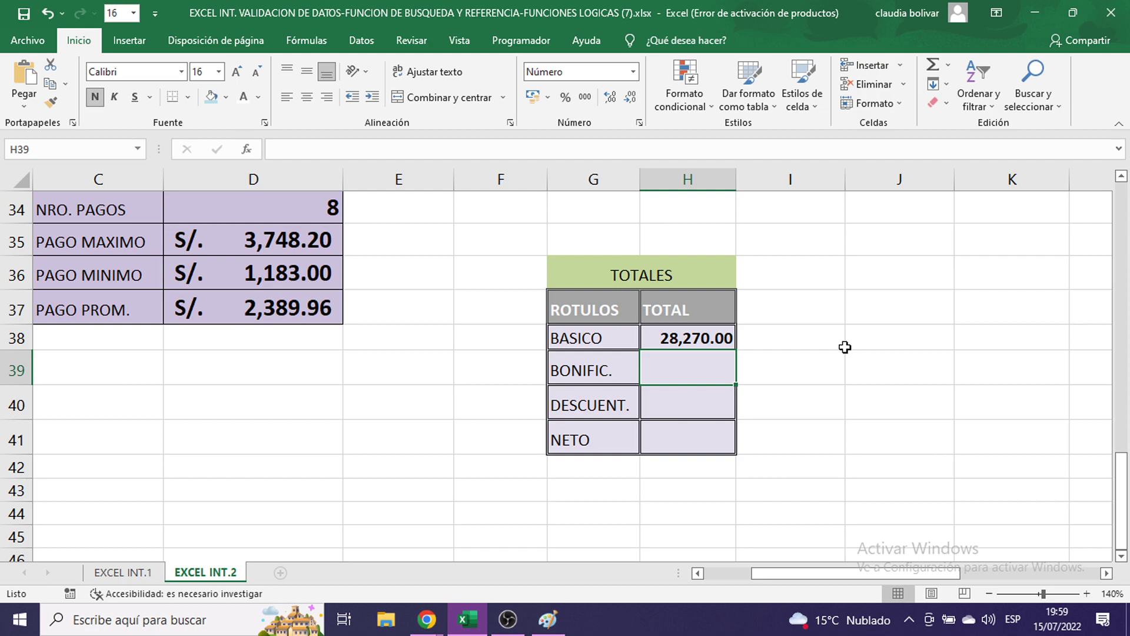
- Enter =K14 in H39 so the BONIFIC. total shows 480.00
type("=")
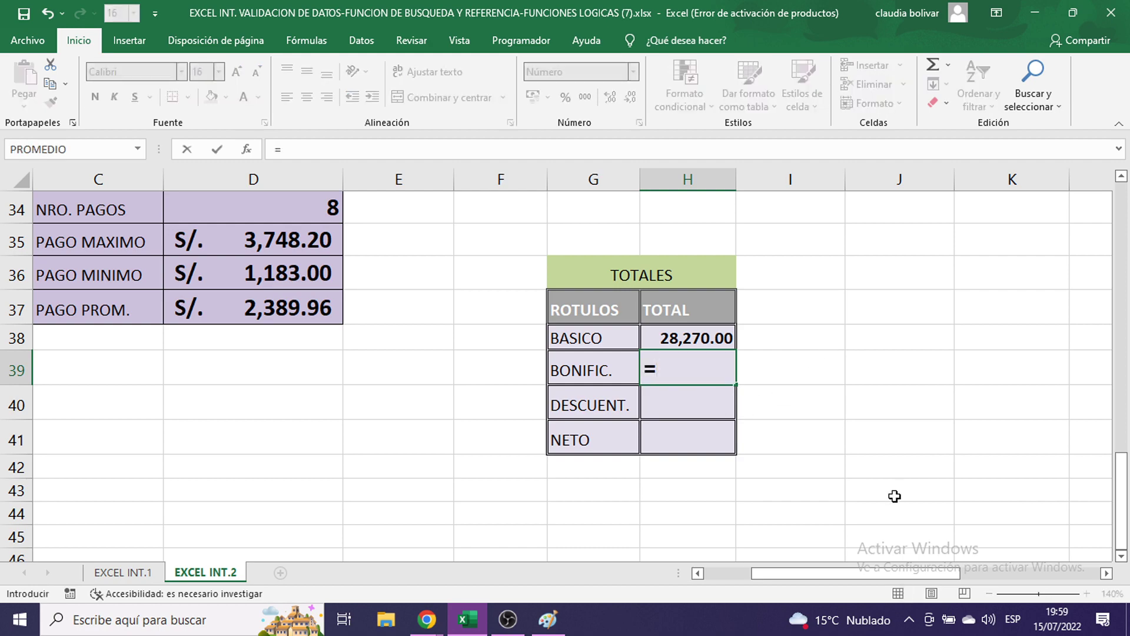
scroll(888, 475, "up", 8)
scroll(888, 475, "up", 3)
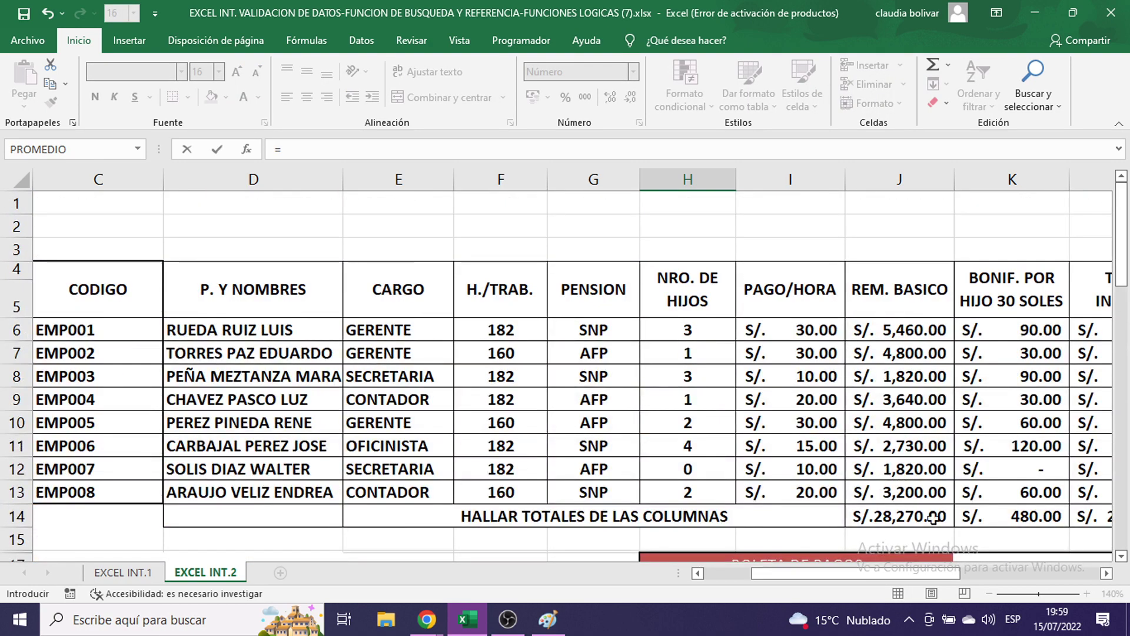
left_click_drag(936, 573, 986, 580)
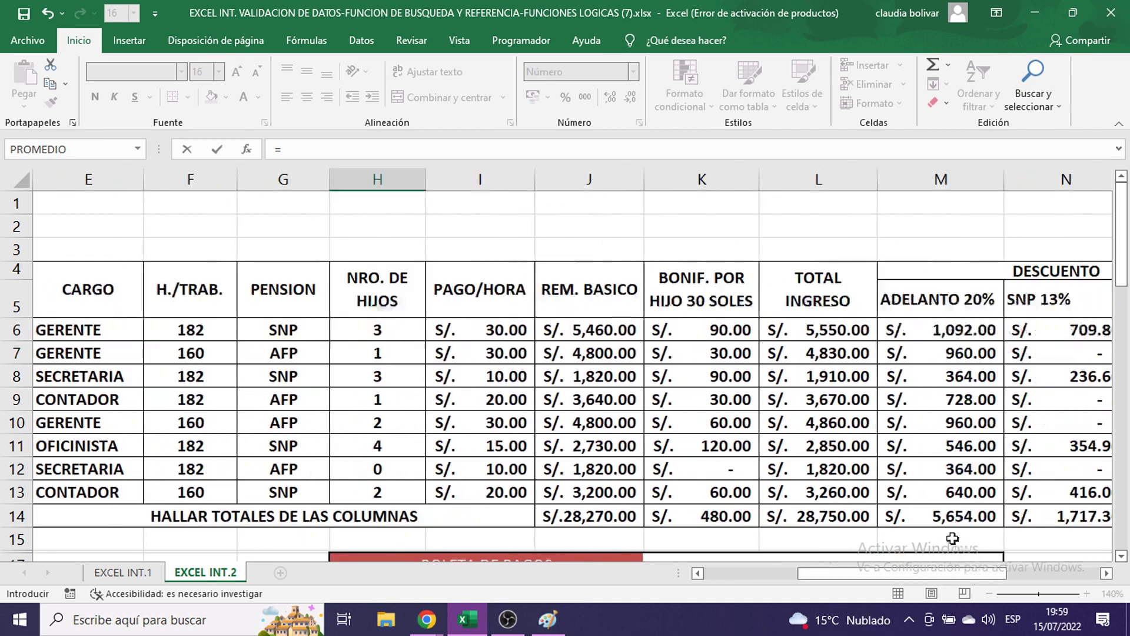
scroll(924, 533, "down", 1)
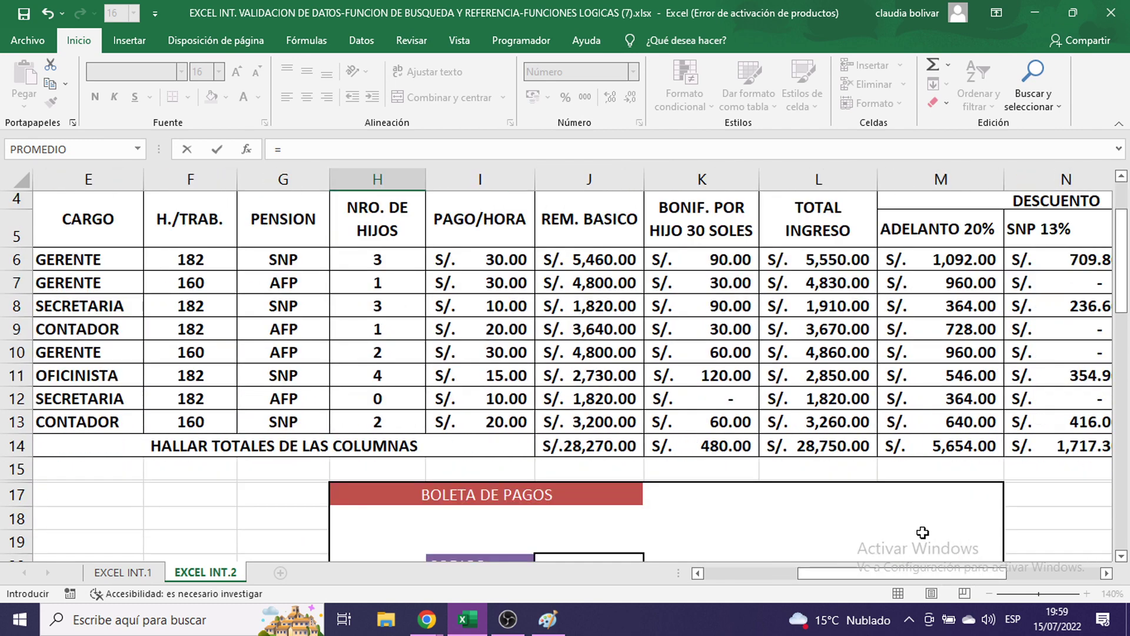
left_click(691, 446)
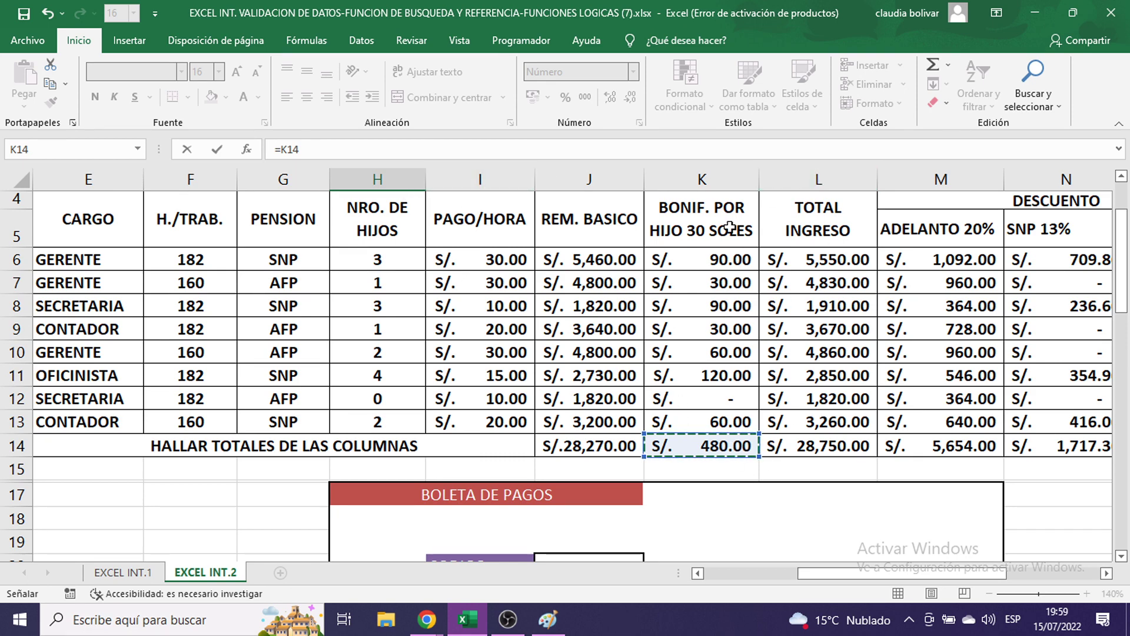
scroll(880, 395, "down", 10)
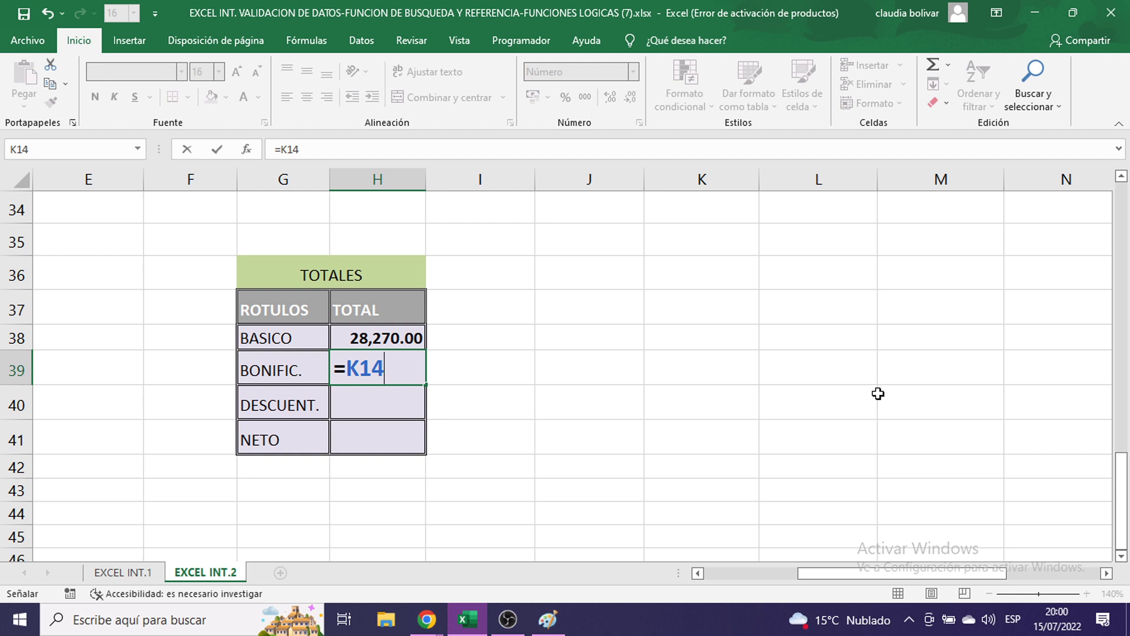
key("Return")
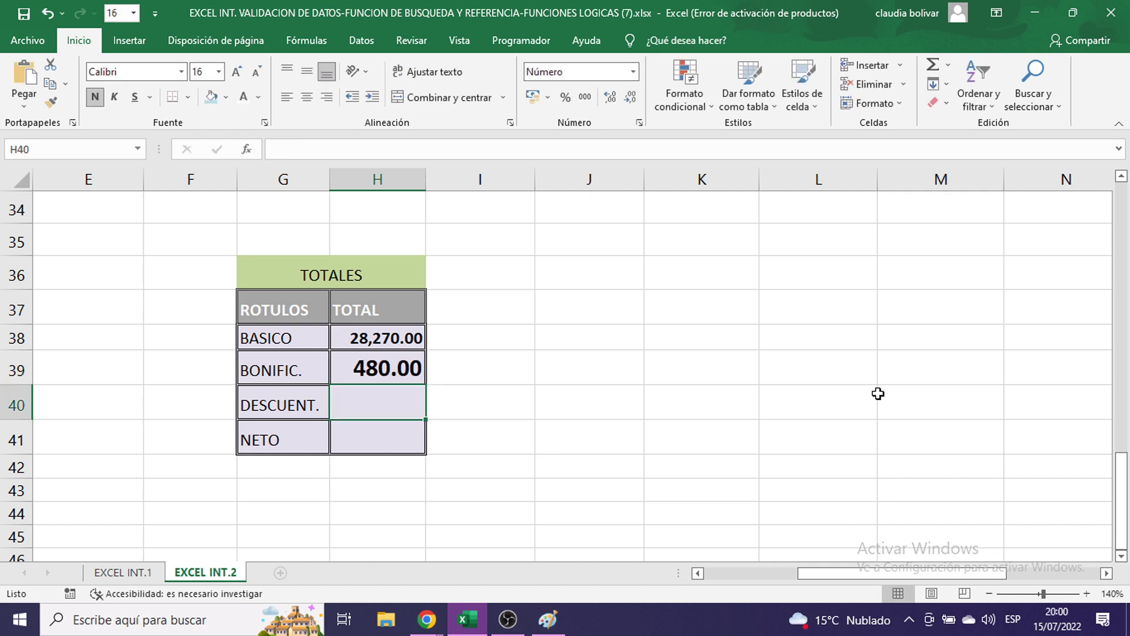
- Set the BONIFIC. total H39 to 11-point font
left_click(380, 372)
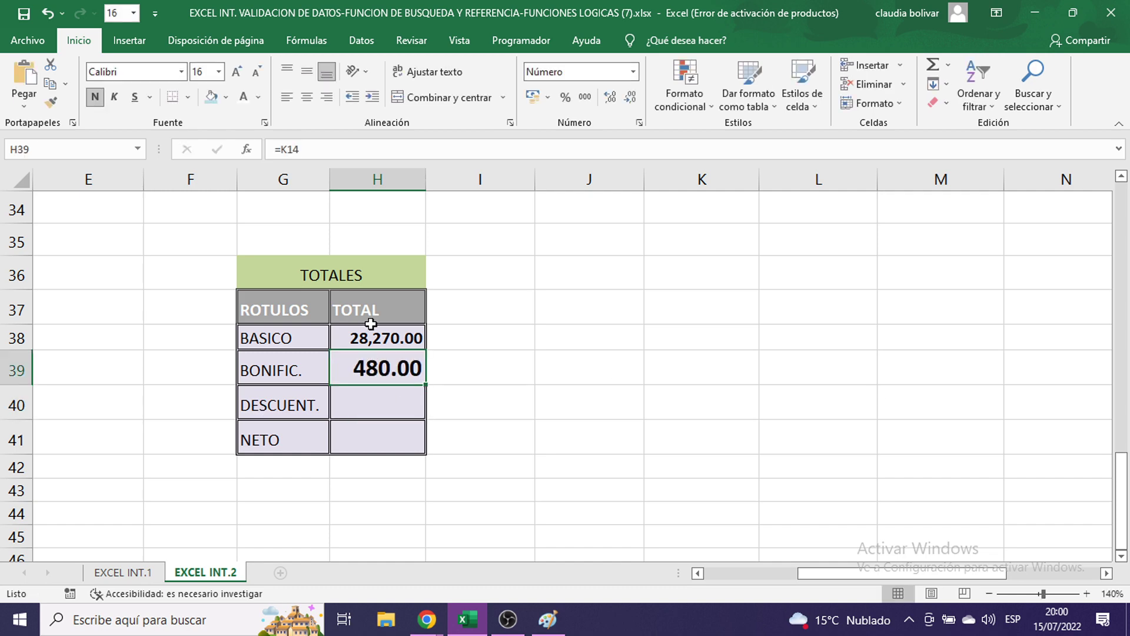
left_click(220, 75)
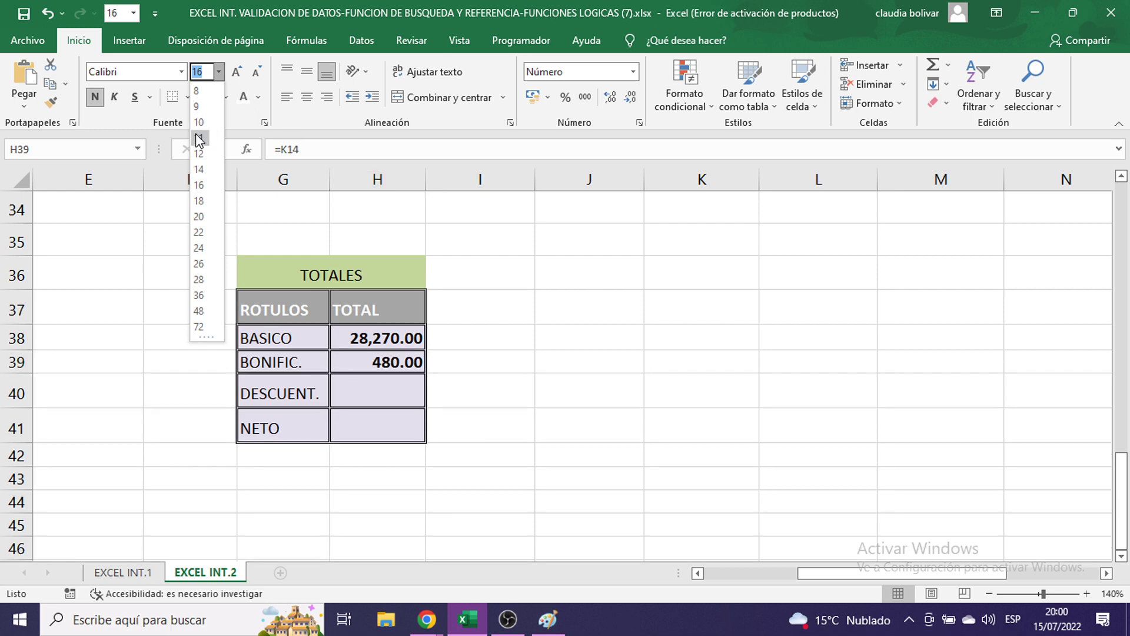
left_click(195, 133)
left_click(375, 397)
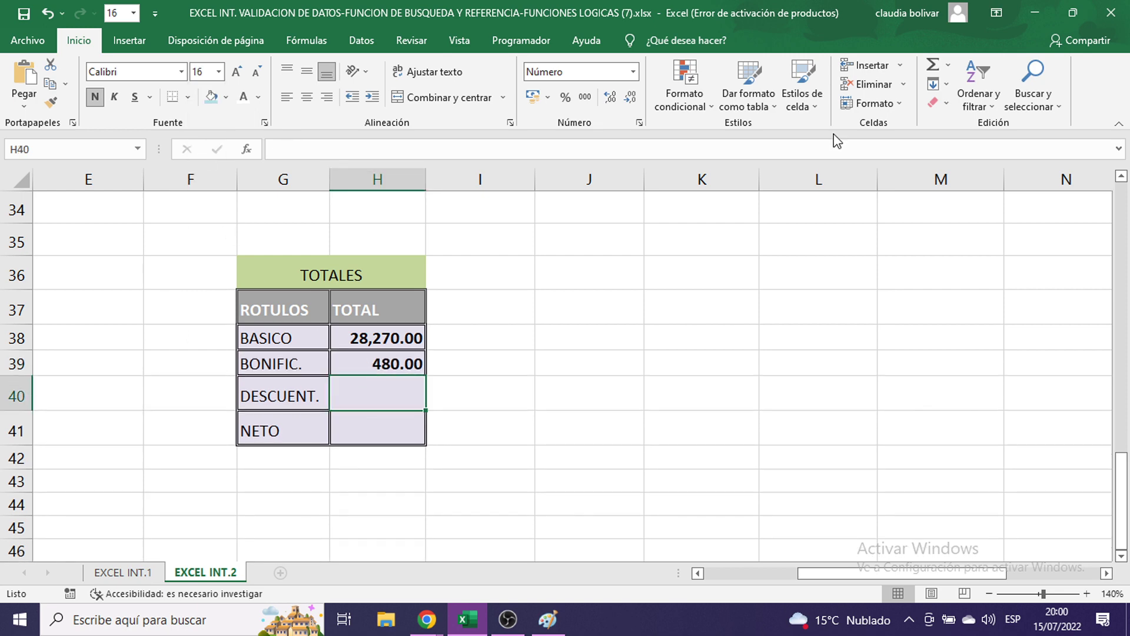
- Enter =P14 in H40 so the DESCUENT. total shows 9,630.30
type("=")
scroll(801, 367, "up", 8)
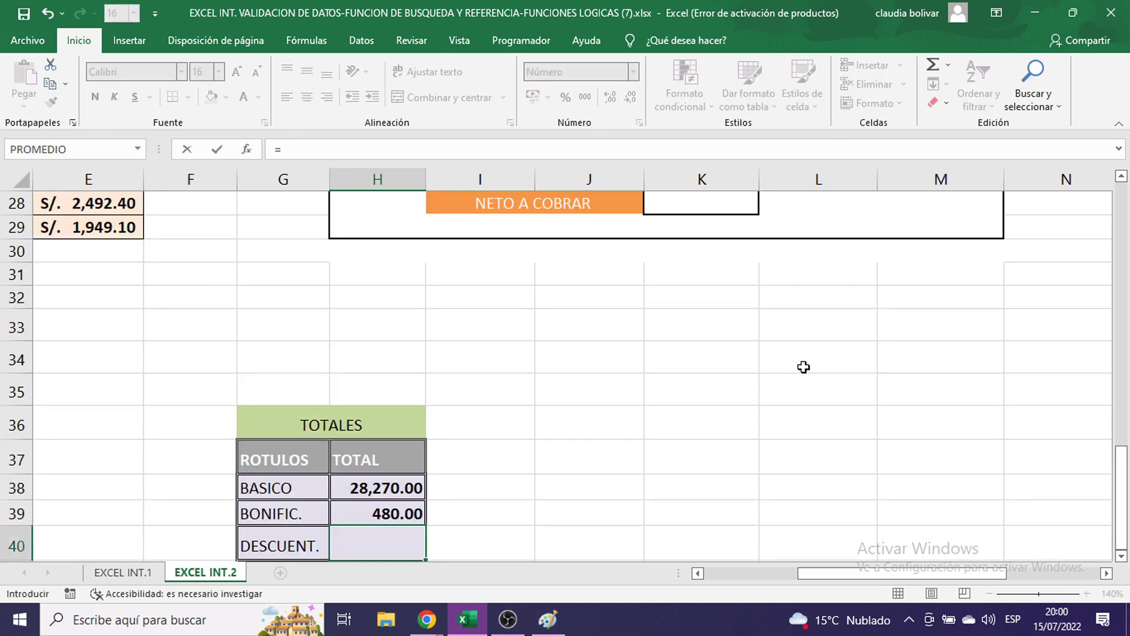
scroll(798, 367, "up", 2)
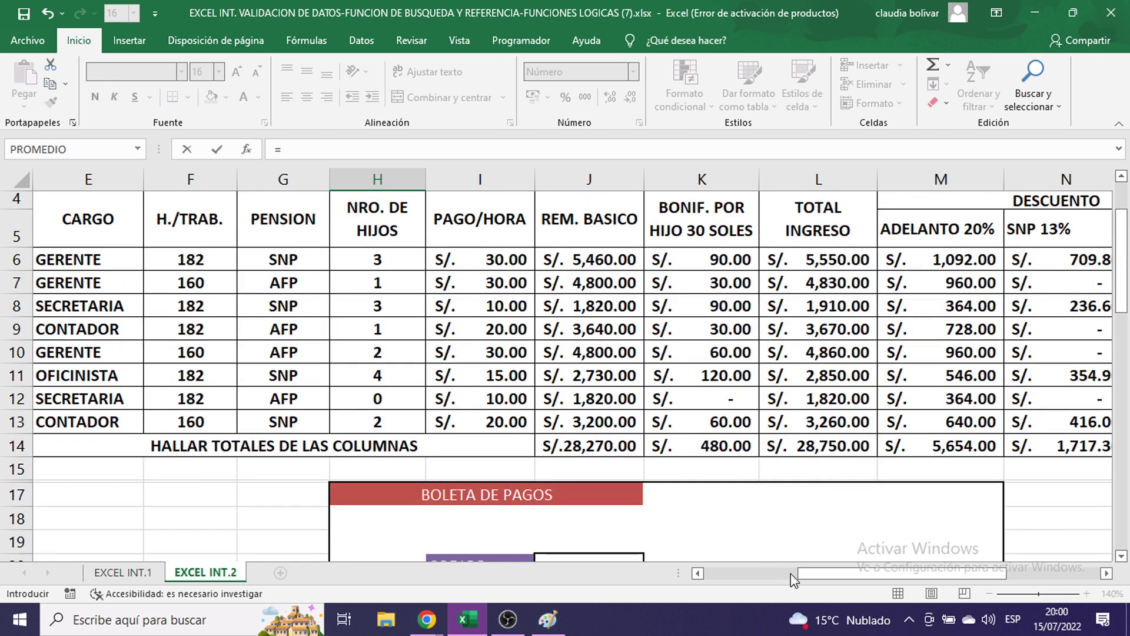
left_click_drag(844, 574, 957, 574)
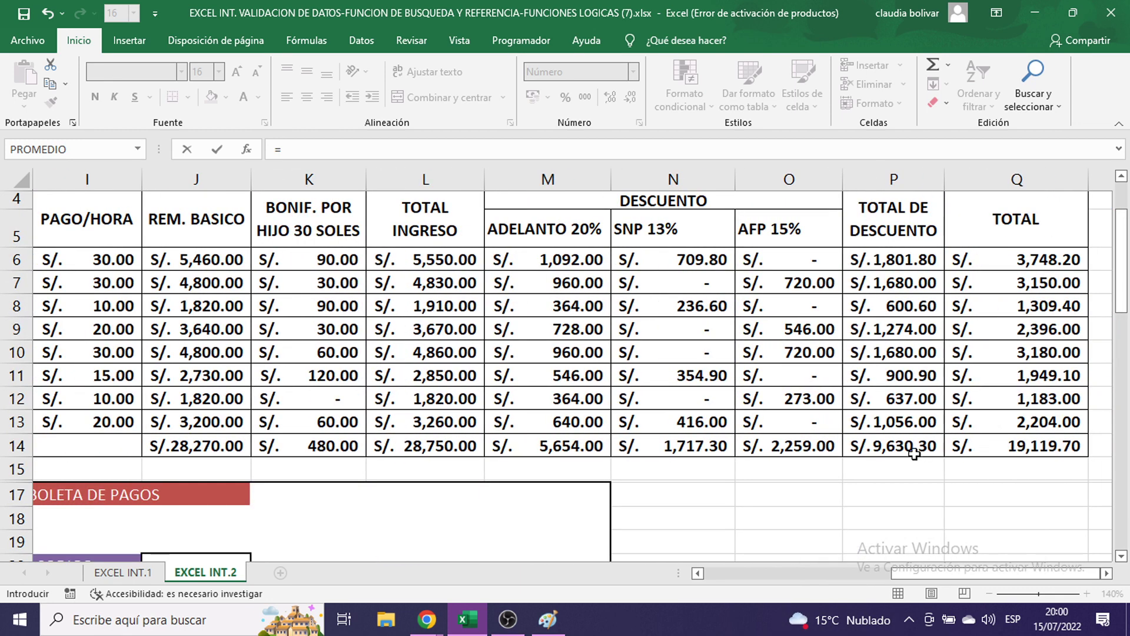
left_click(909, 447)
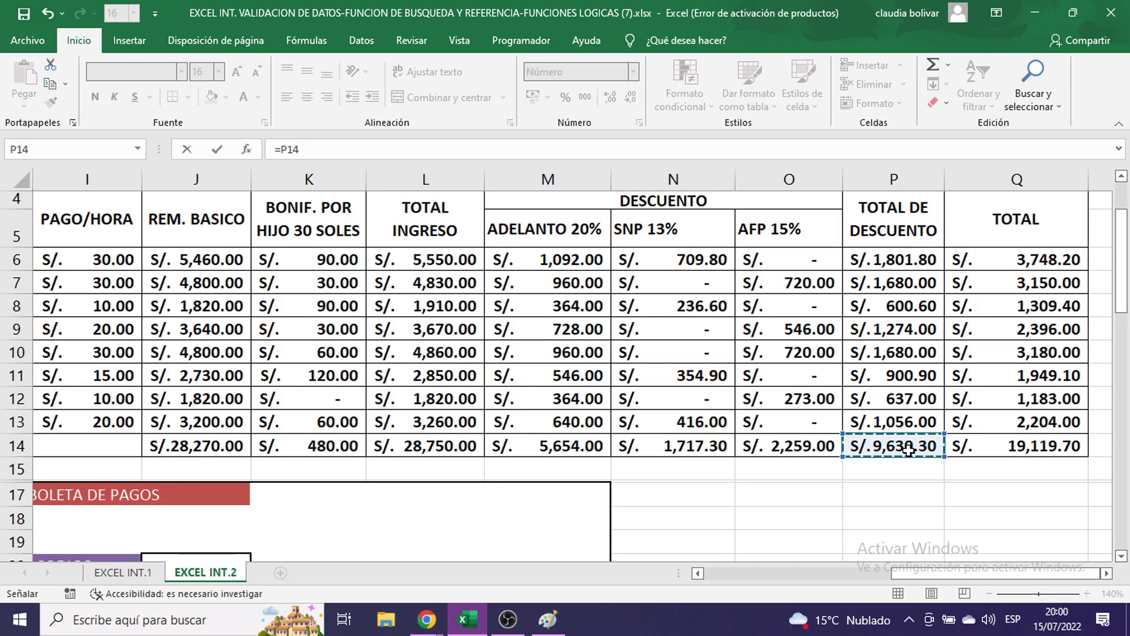
scroll(909, 450, "down", 8)
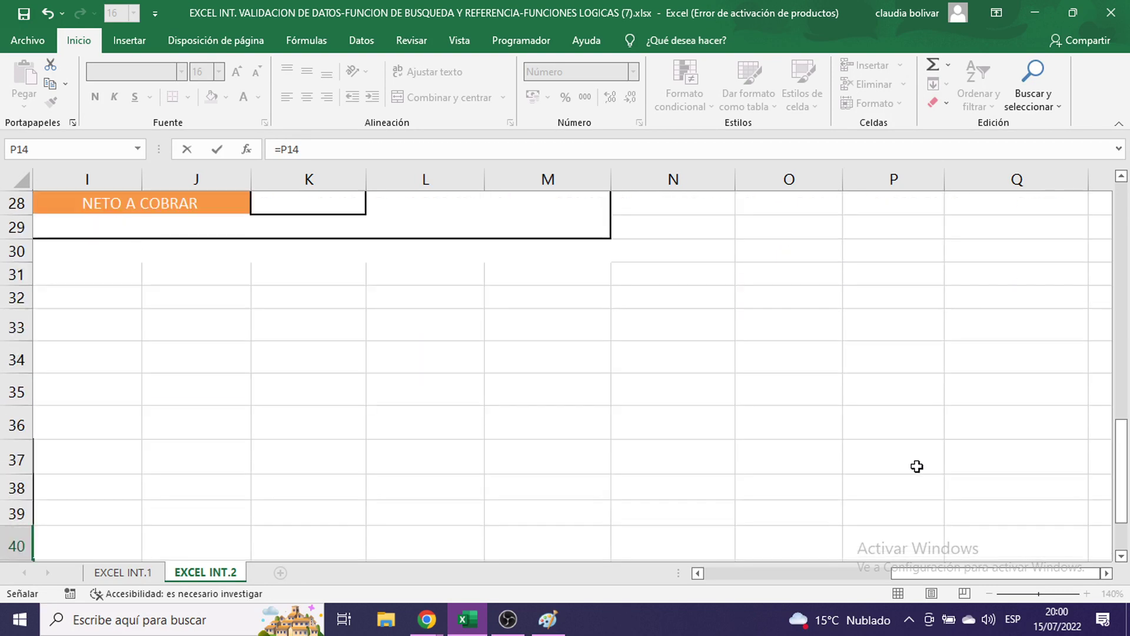
left_click_drag(987, 573, 872, 558)
scroll(761, 455, "down", 2)
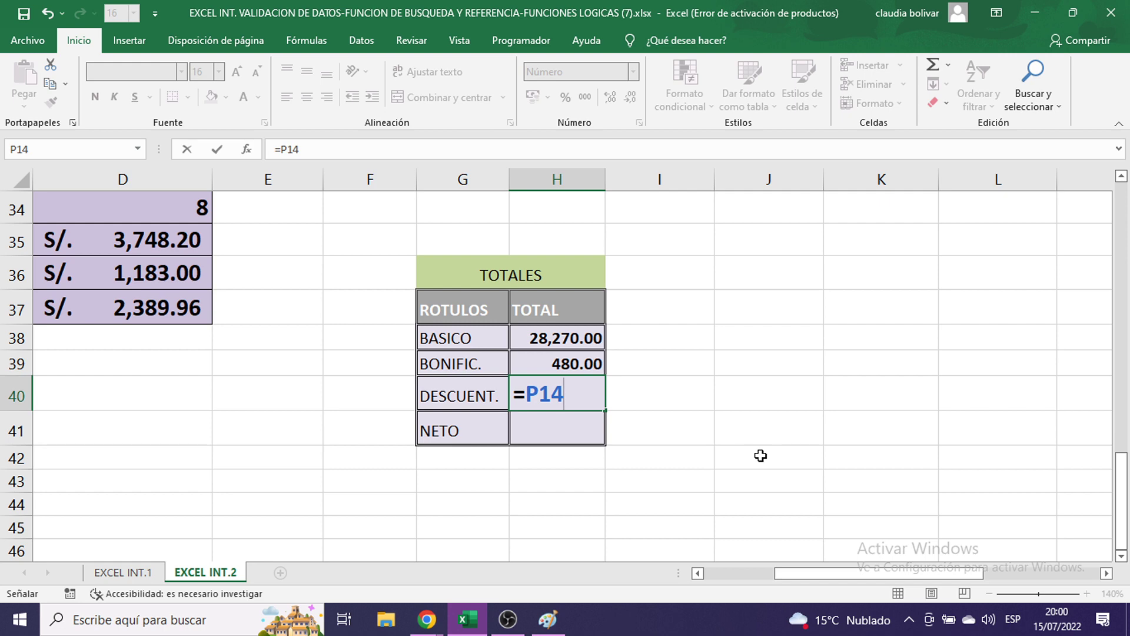
key("Return")
- Set the DESCUENT. total H40 to 11-point font
left_click(570, 392)
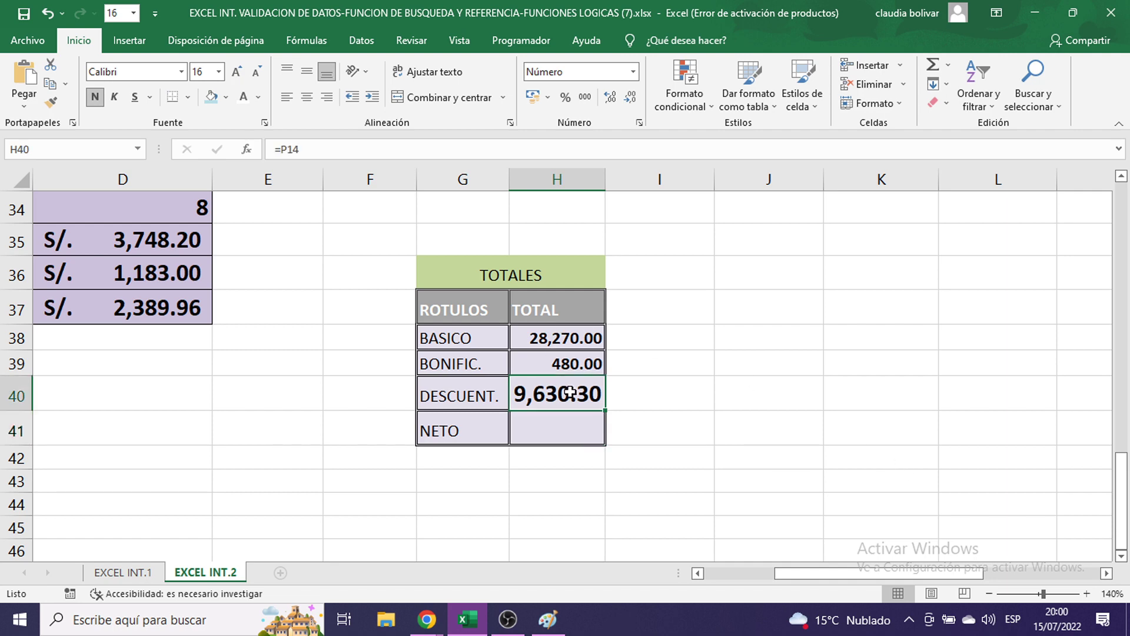
left_click(219, 71)
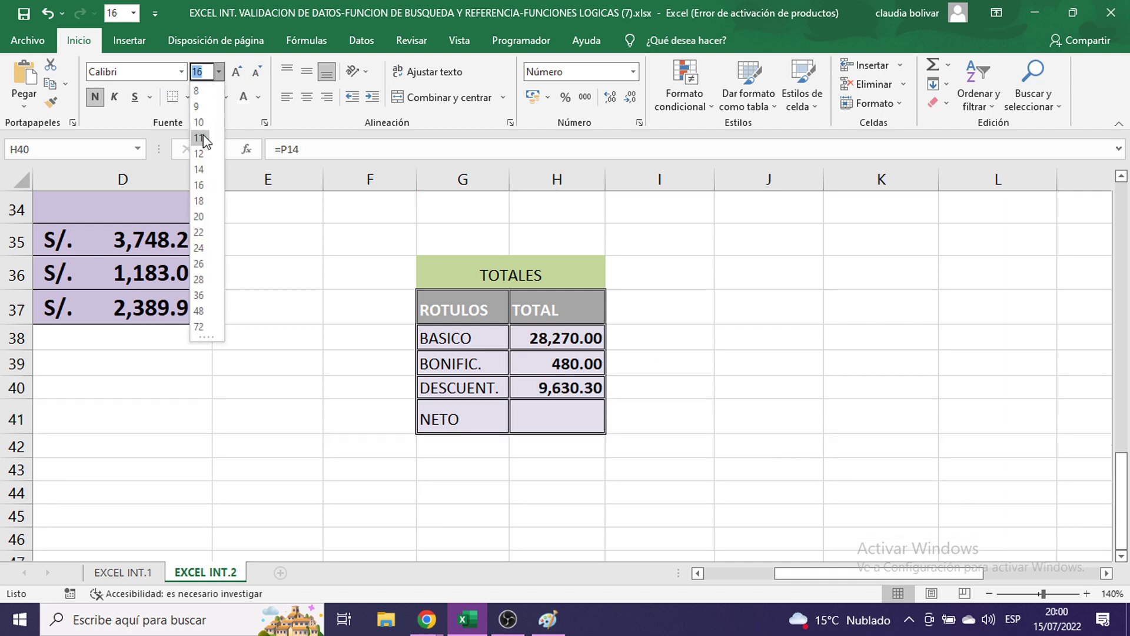
left_click(200, 140)
left_click(552, 427)
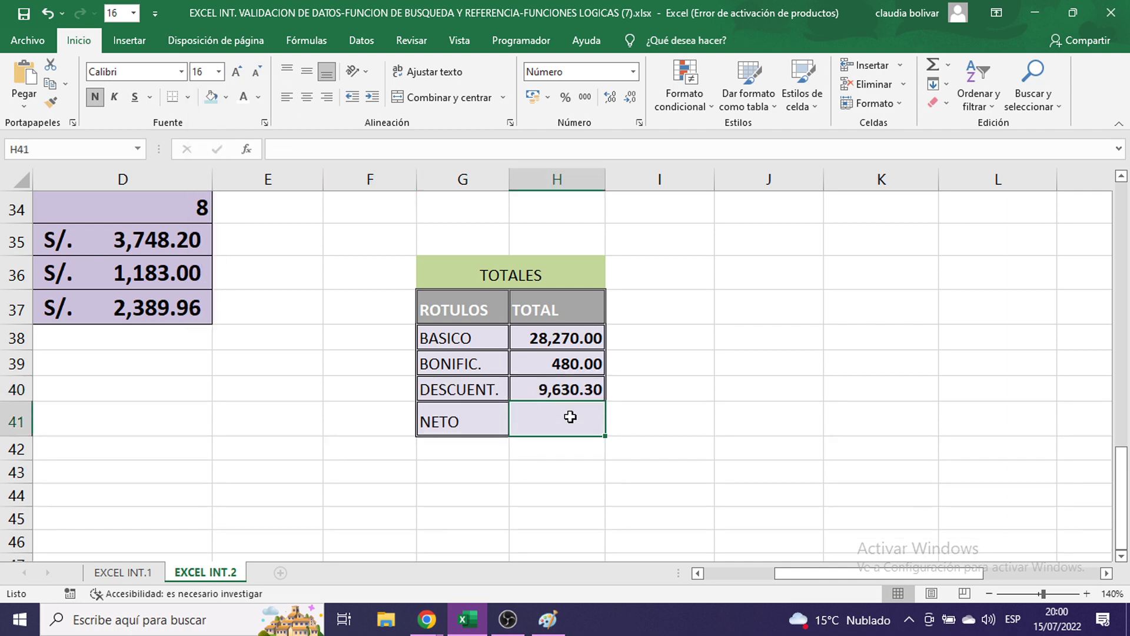
- Enter =Q14 in H41 so the NETO total pulls the net pay sum
type("=")
scroll(908, 413, "up", 10)
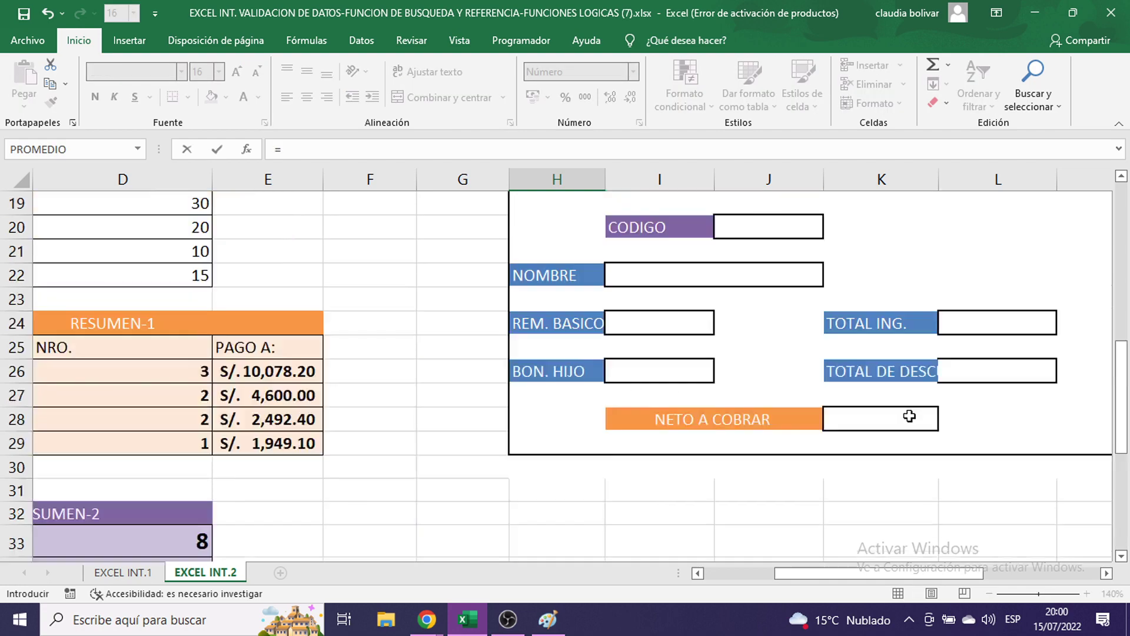
scroll(1079, 547, "right", 5)
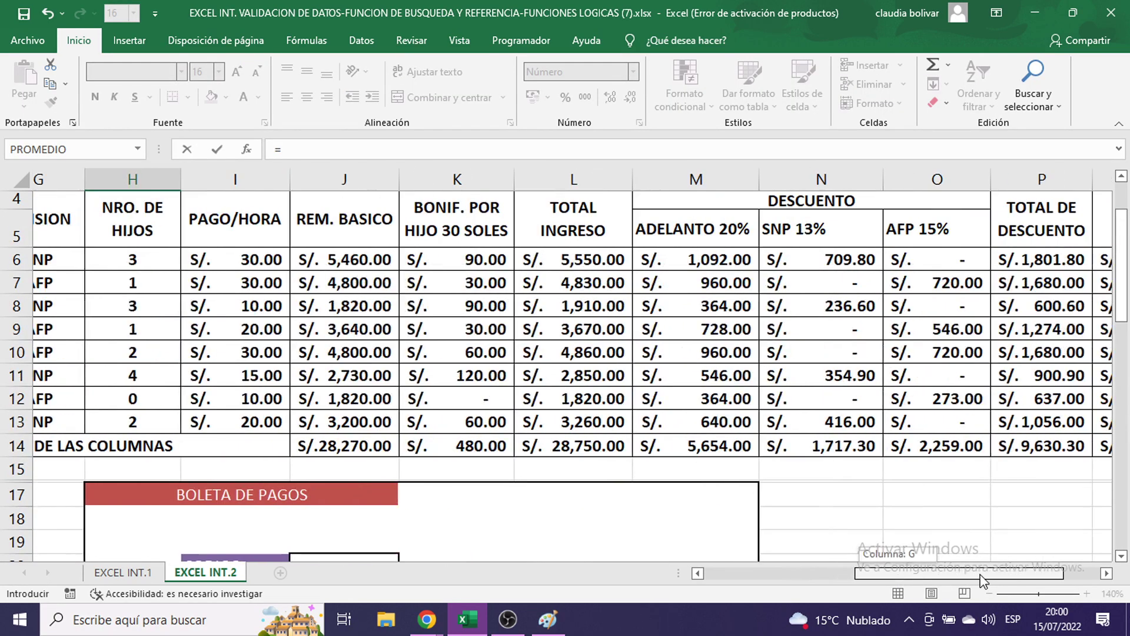
scroll(1079, 547, "up", 1)
scroll(1079, 547, "down", 1)
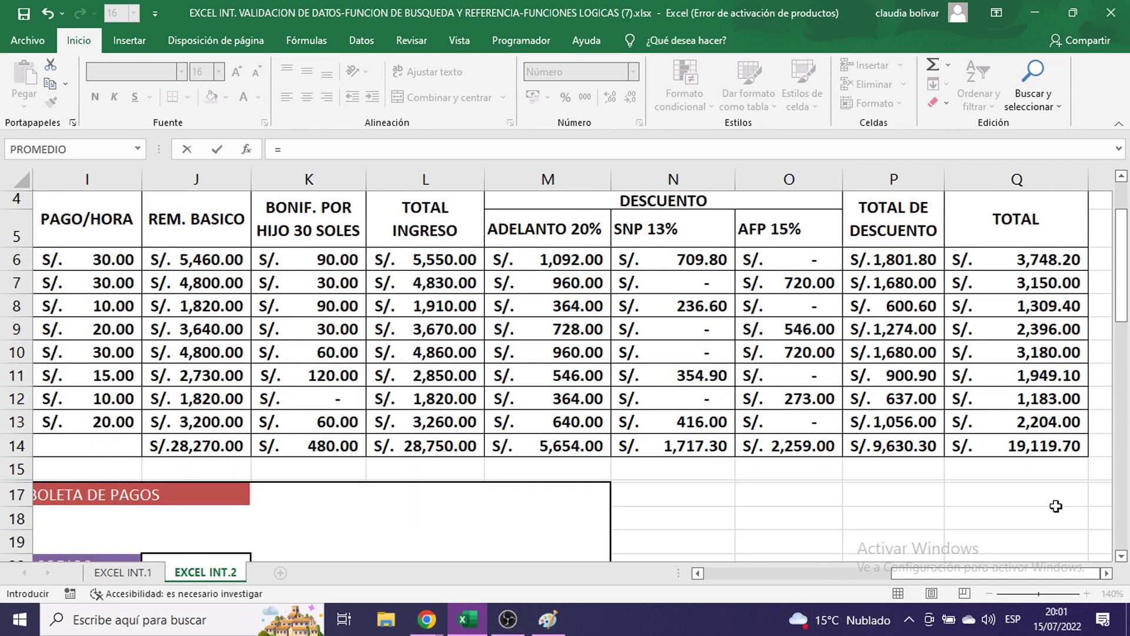
left_click(1002, 449)
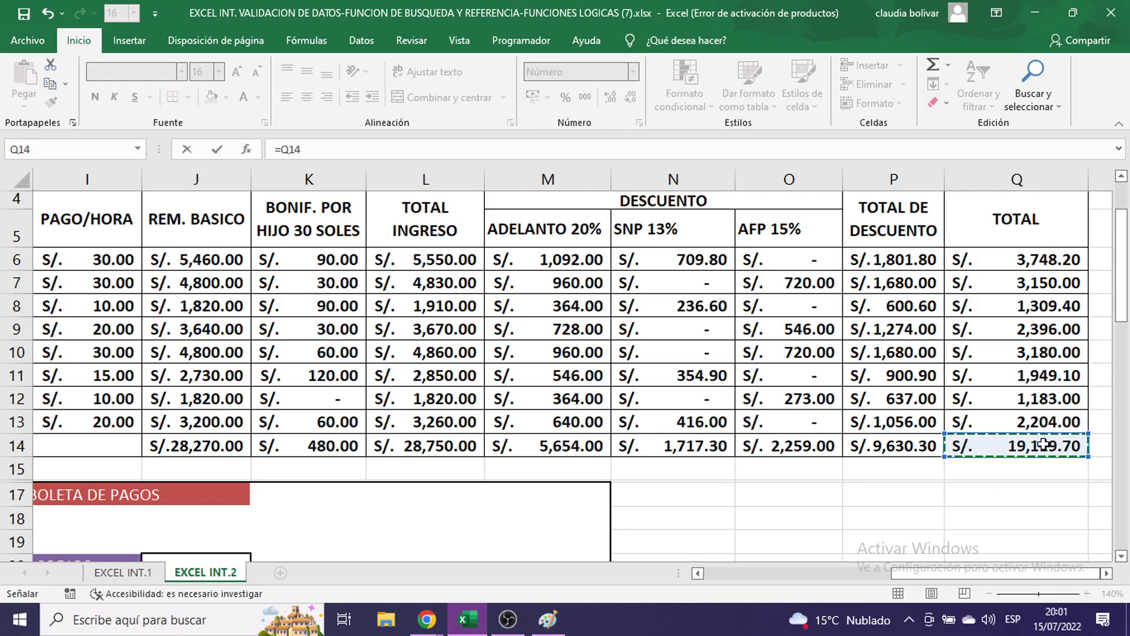
scroll(900, 446, "down", 6)
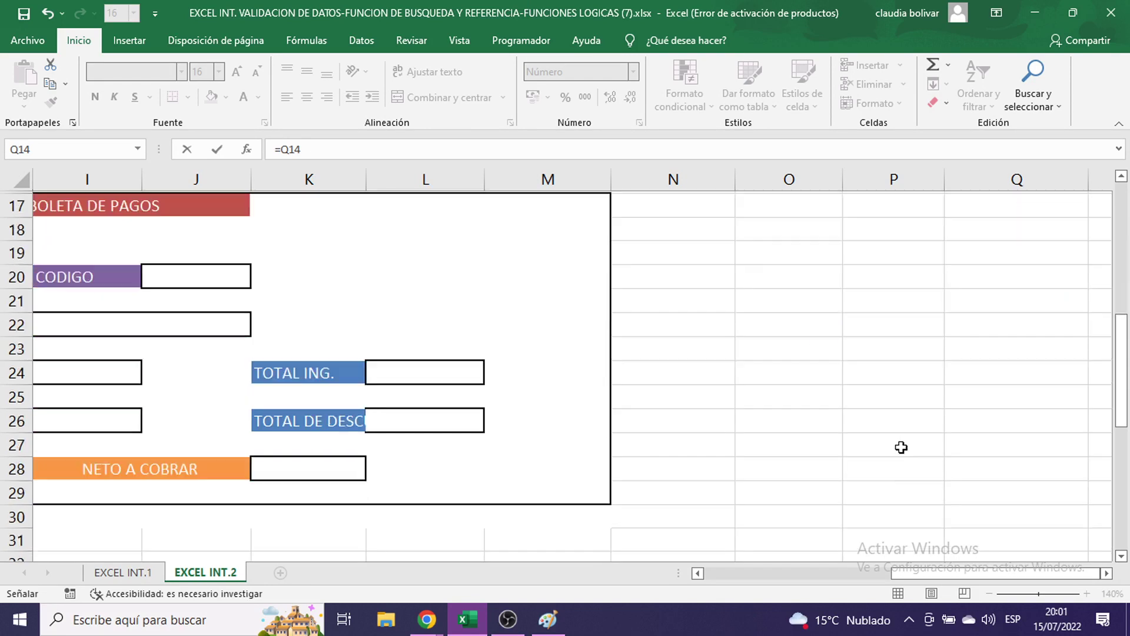
scroll(709, 383, "down", 4)
scroll(710, 382, "up", 10)
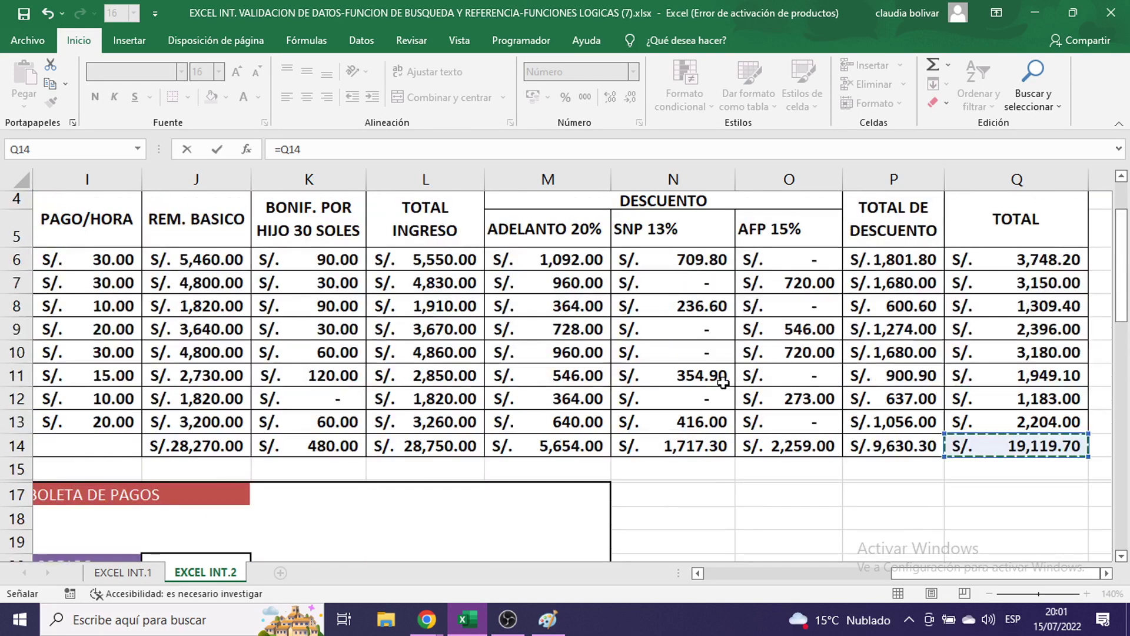
scroll(1118, 506, "down", 4)
left_click_drag(979, 572, 887, 549)
scroll(887, 549, "down", 7)
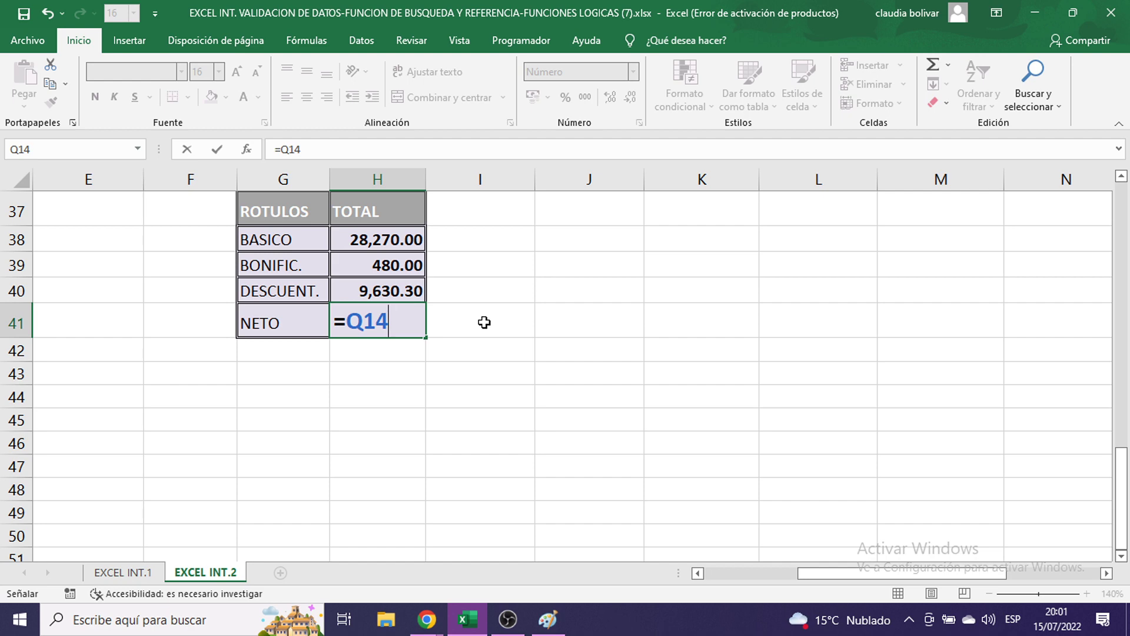
key("Return")
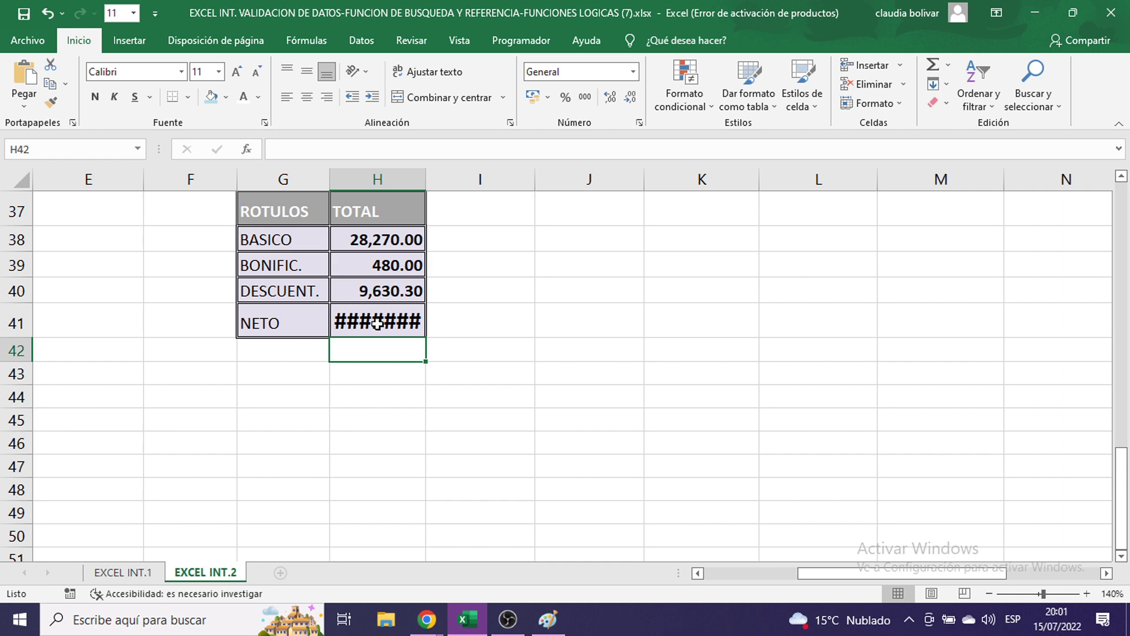
double_click(375, 323)
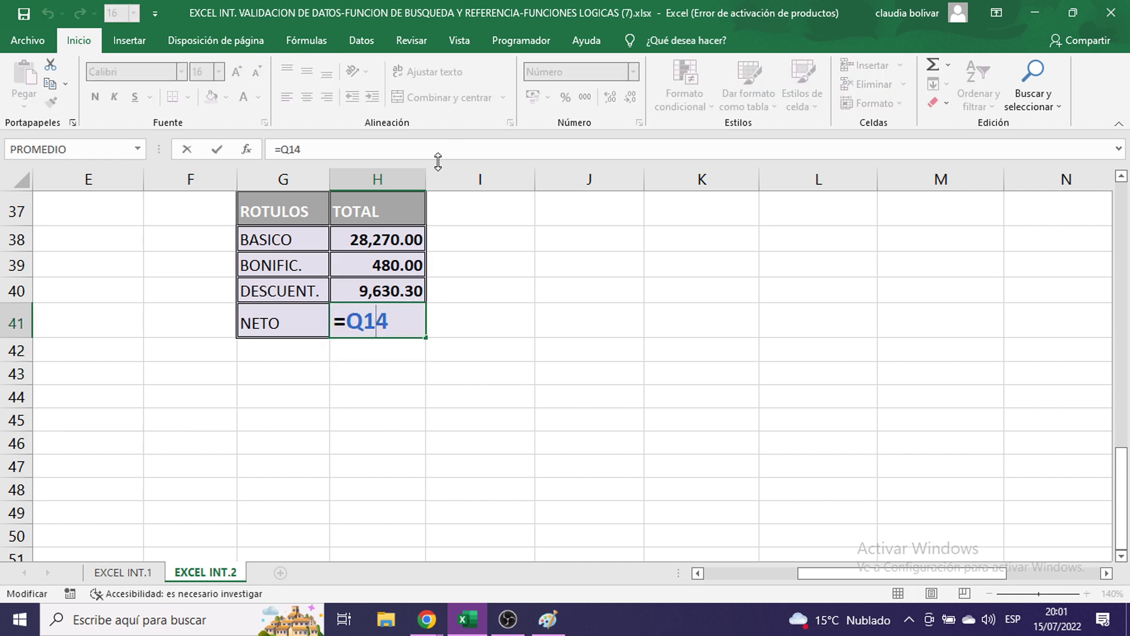
key("Return")
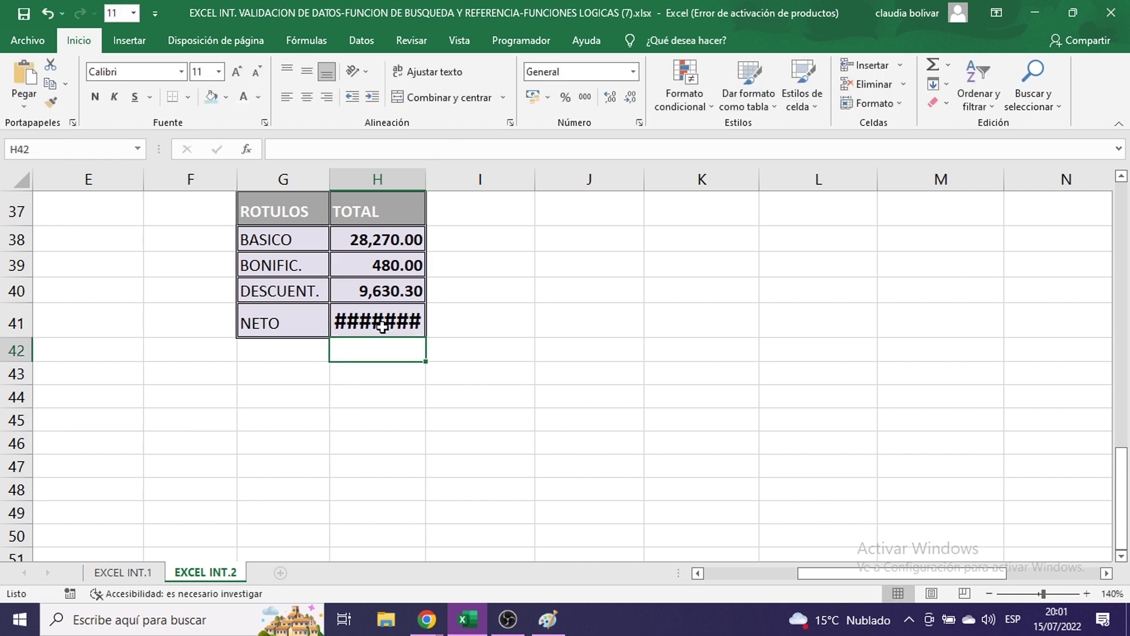
- Set H41 to 11-point, format H38:H41 as S/. accounting, and widen column H
left_click(379, 323)
left_click(219, 73)
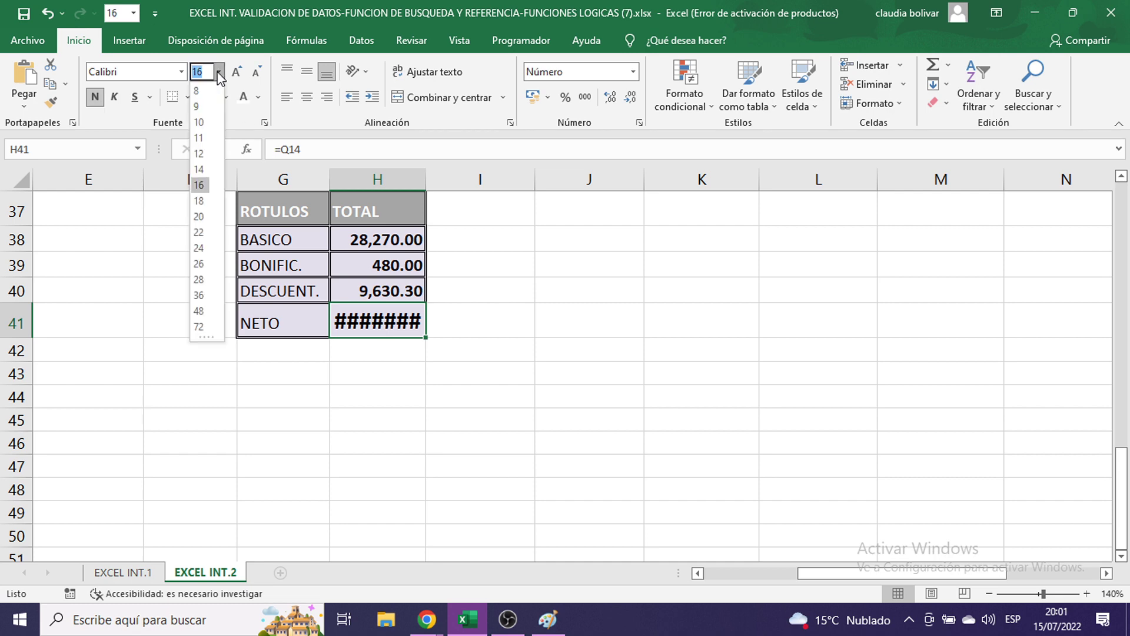
left_click(199, 138)
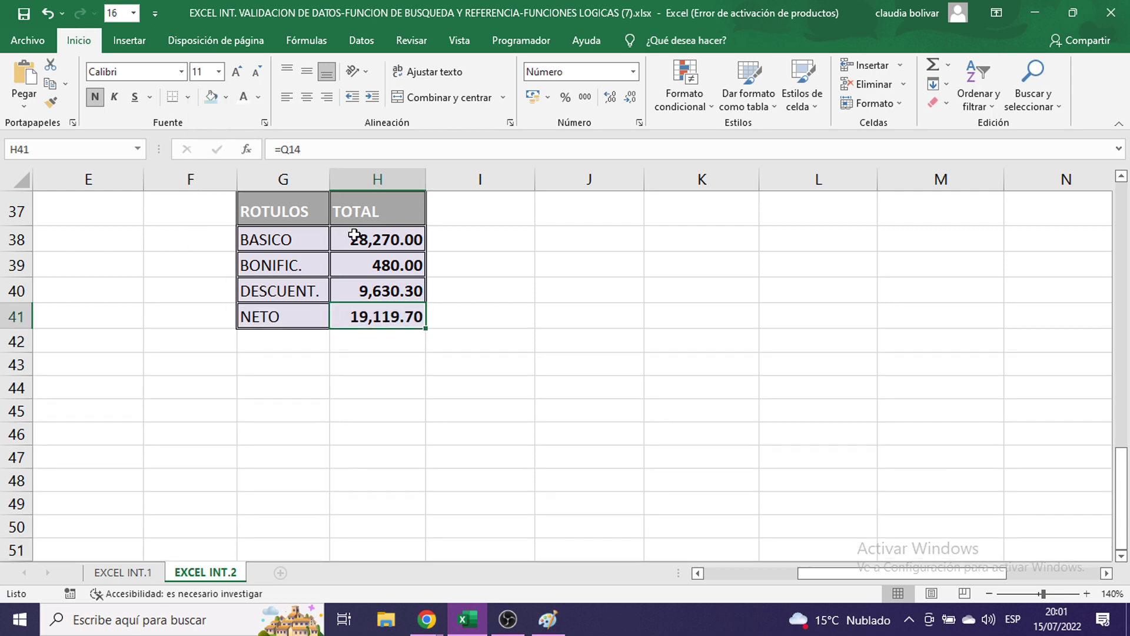
left_click_drag(356, 235, 357, 312)
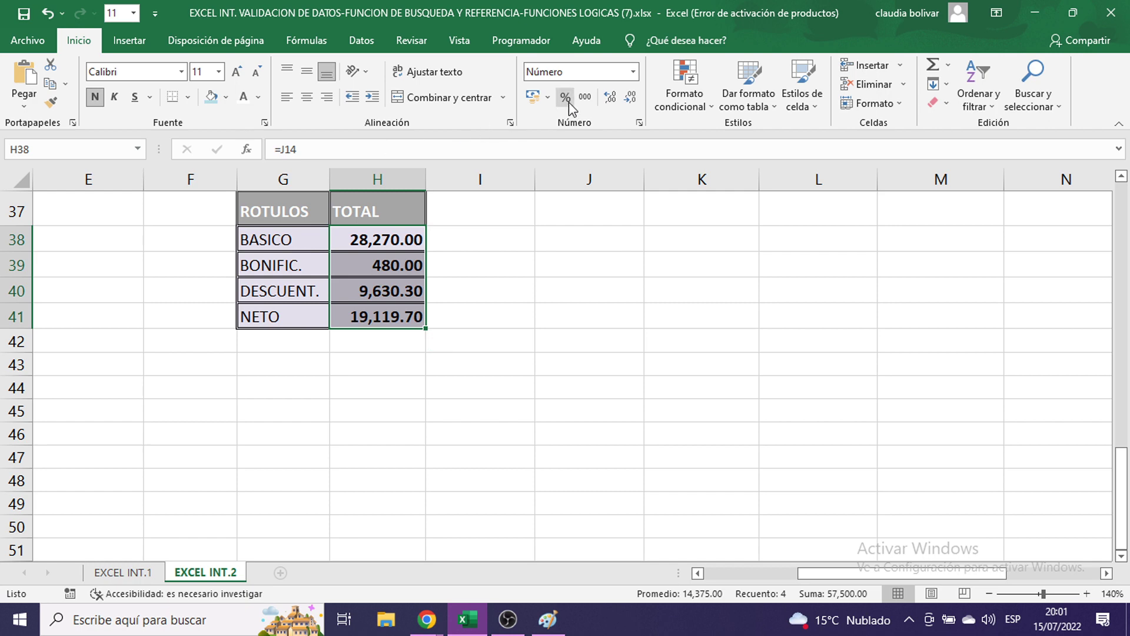
left_click(550, 99)
left_click(556, 133)
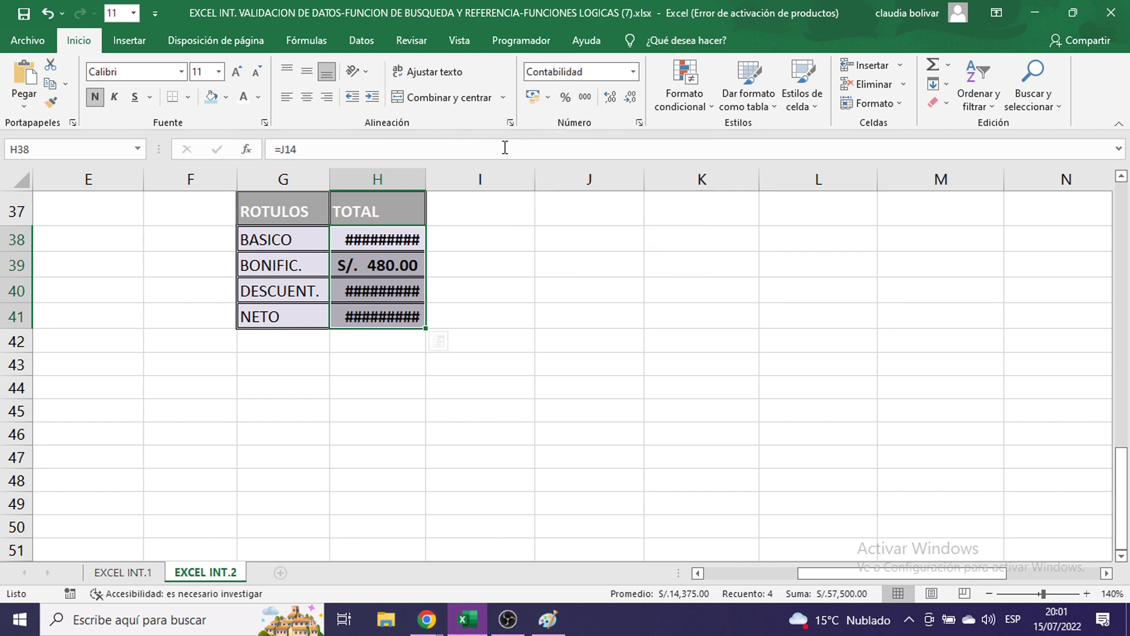
left_click_drag(427, 176, 450, 178)
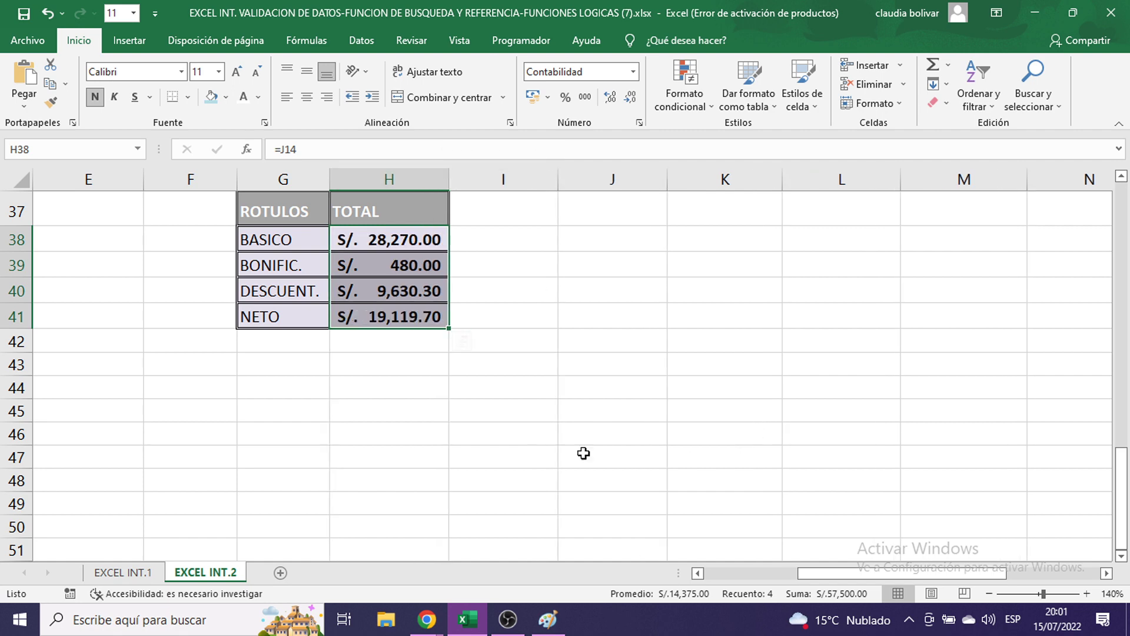
left_click(378, 316)
- Overwrite Q14 with 9856, then undo to restore the TOTAL column sum
scroll(732, 422, "up", 10)
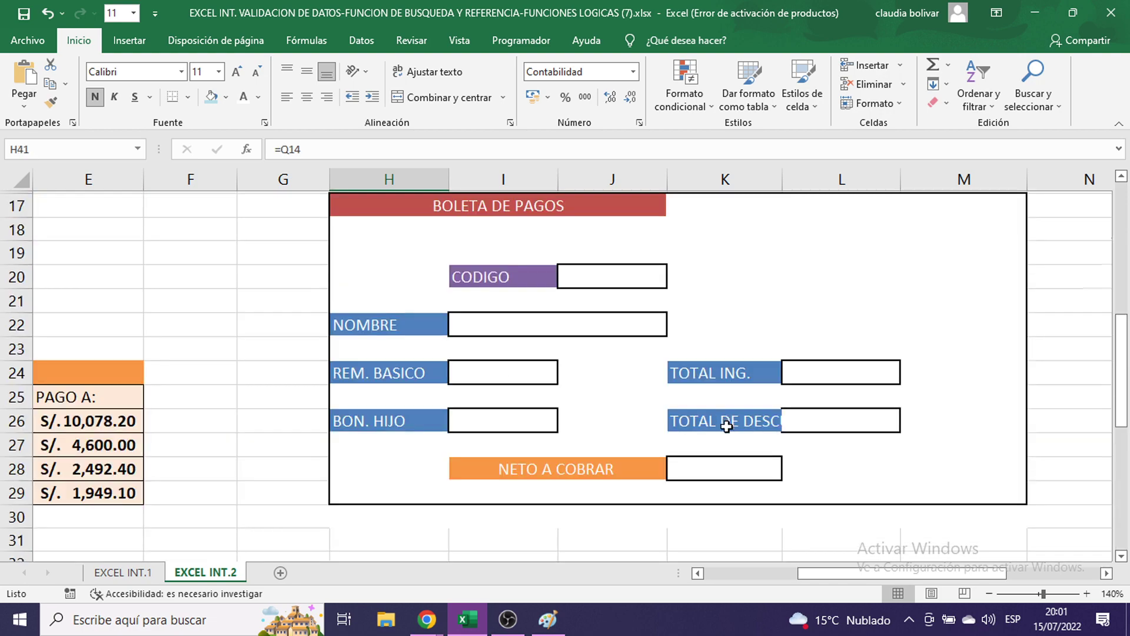
left_click(1012, 574)
scroll(965, 532, "up", 2)
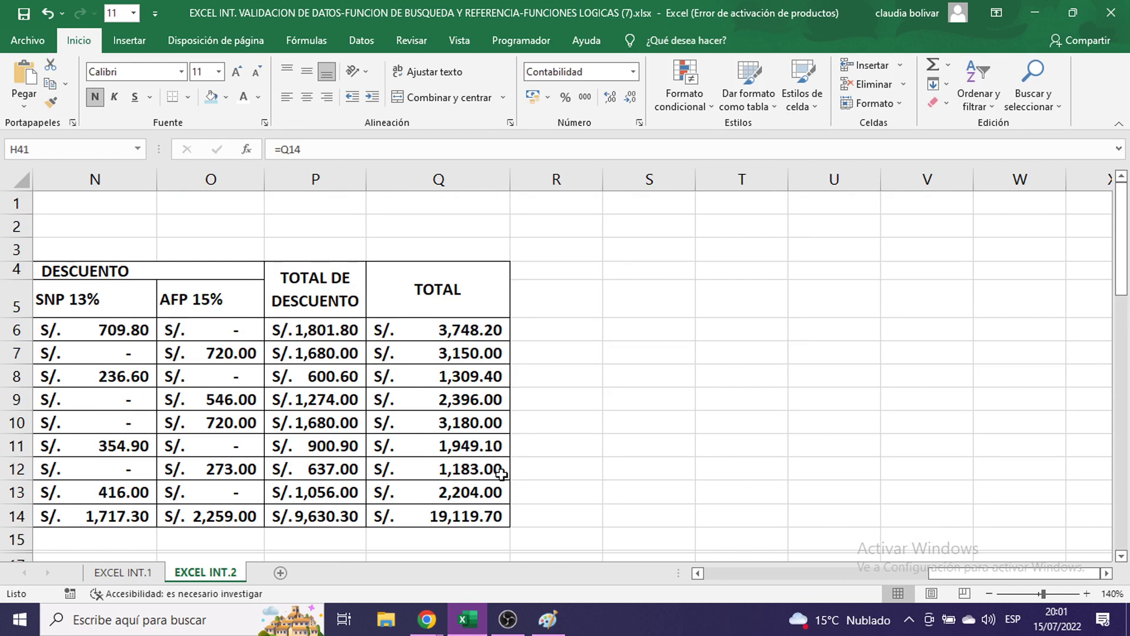
left_click(429, 517)
scroll(559, 480, "down", 2)
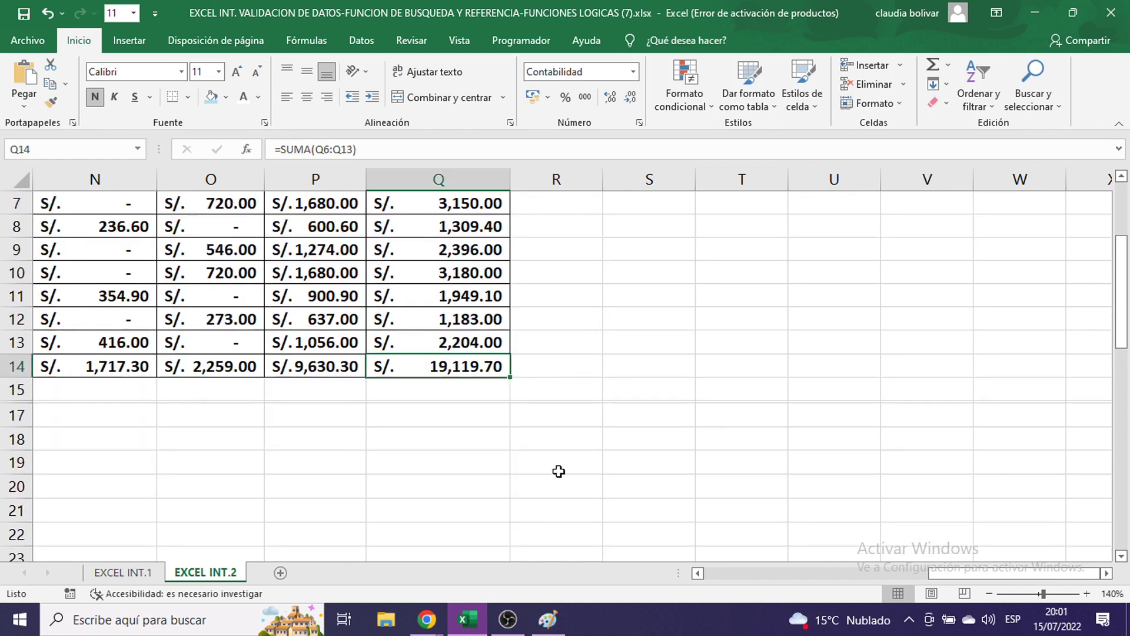
type("9856")
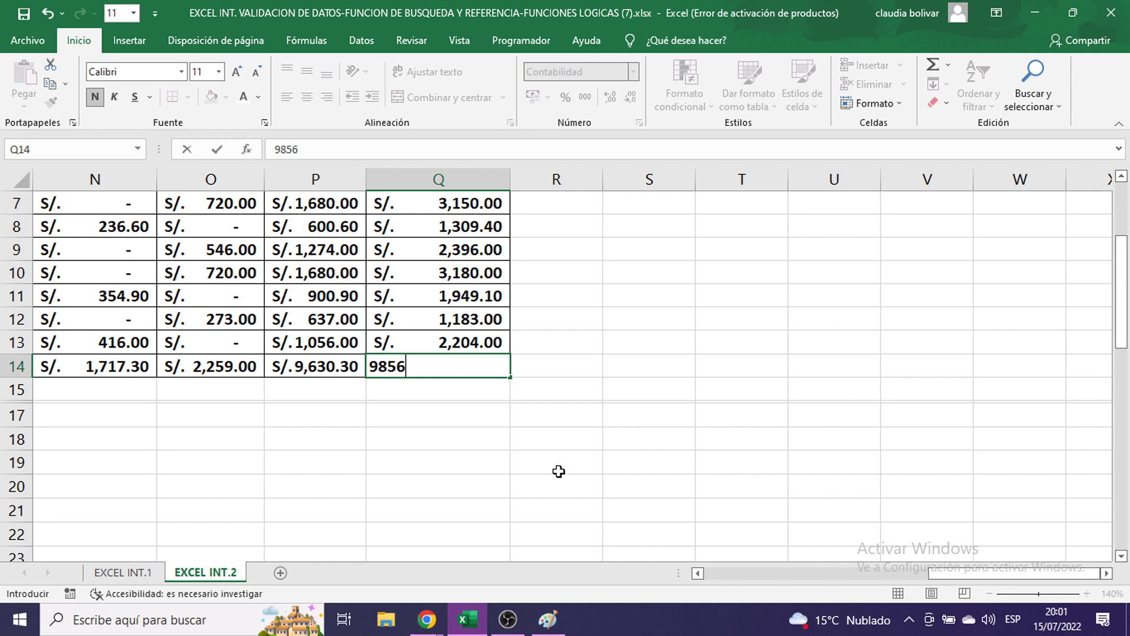
key("Return")
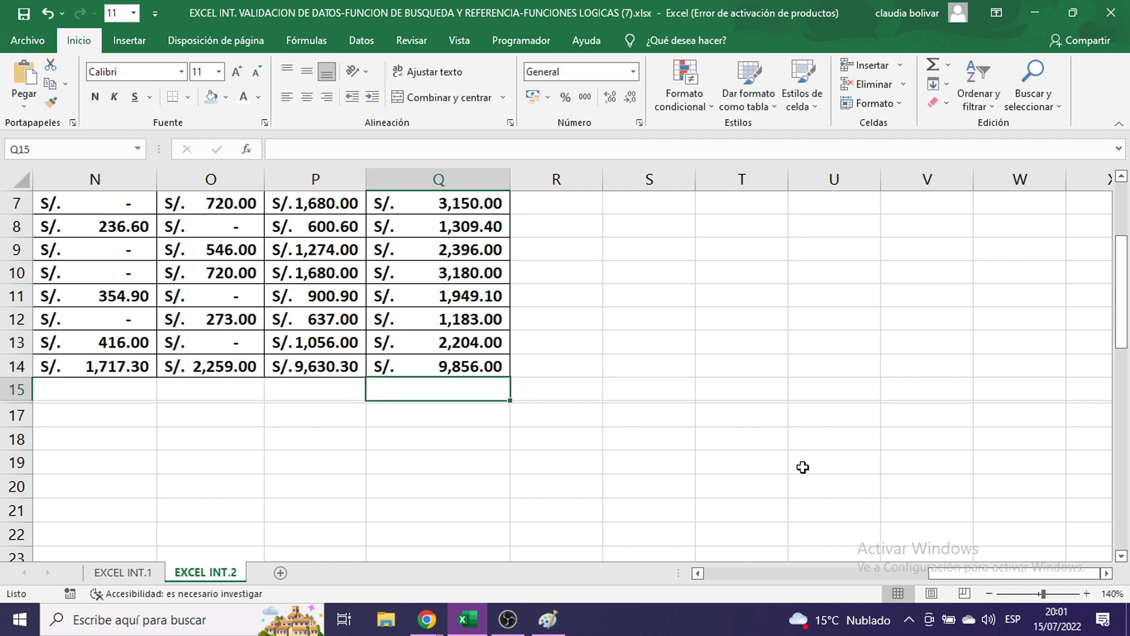
scroll(644, 416, "down", 4)
left_click_drag(954, 565, 883, 574)
scroll(475, 371, "down", 4)
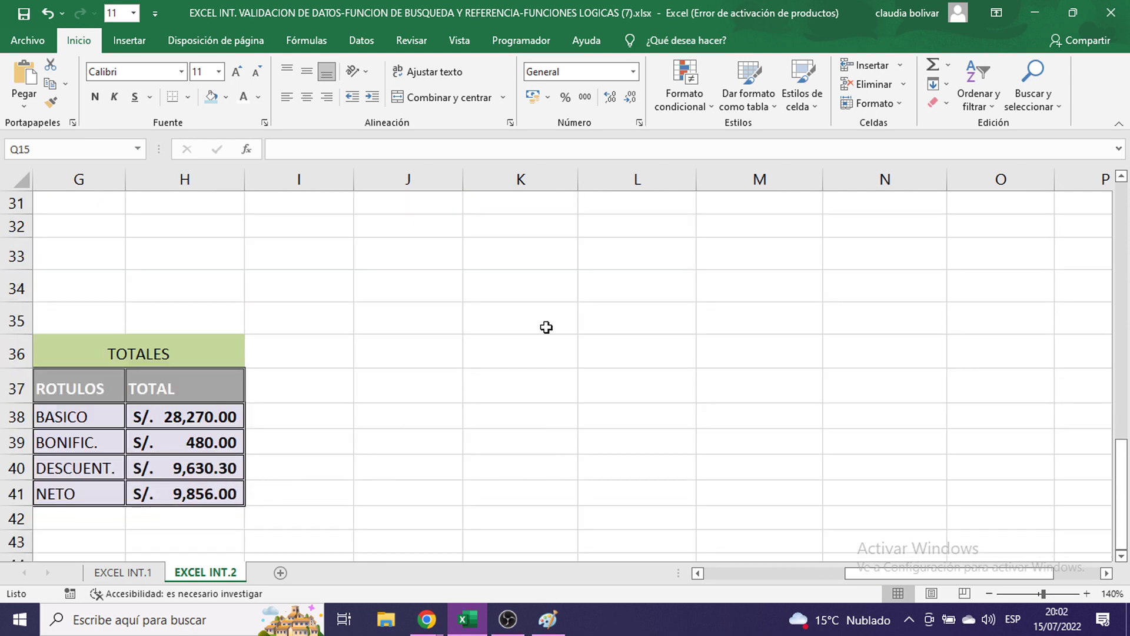
key("ctrl+z")
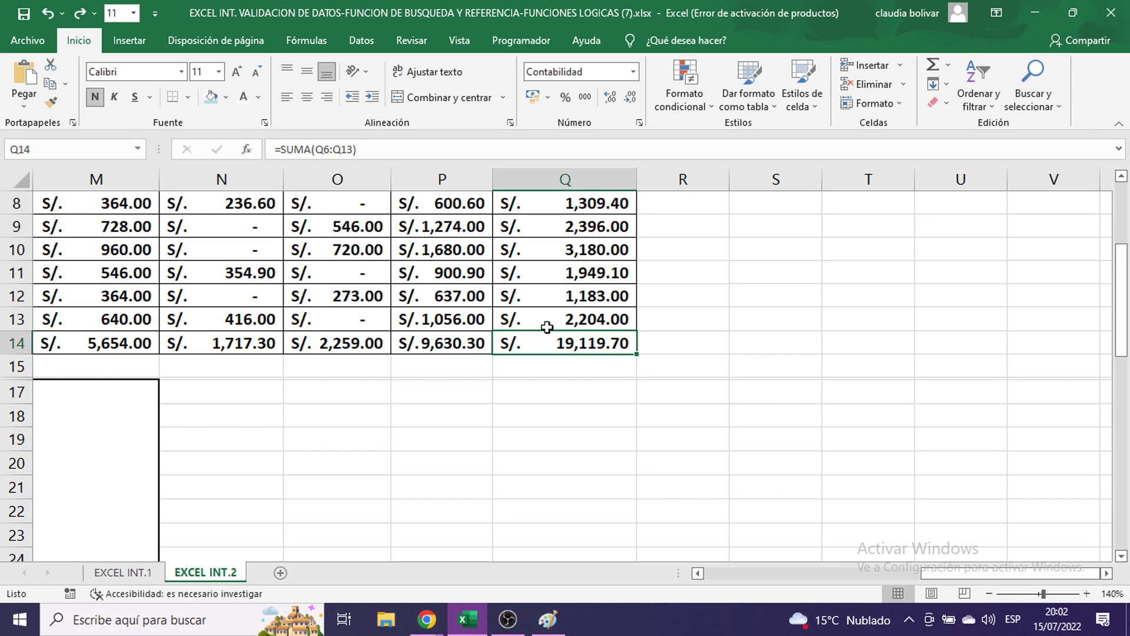
- Re-commit the Q14 SUMA formula unchanged so it totals S/. 19,119.70
left_click(668, 430)
scroll(654, 403, "down", 1)
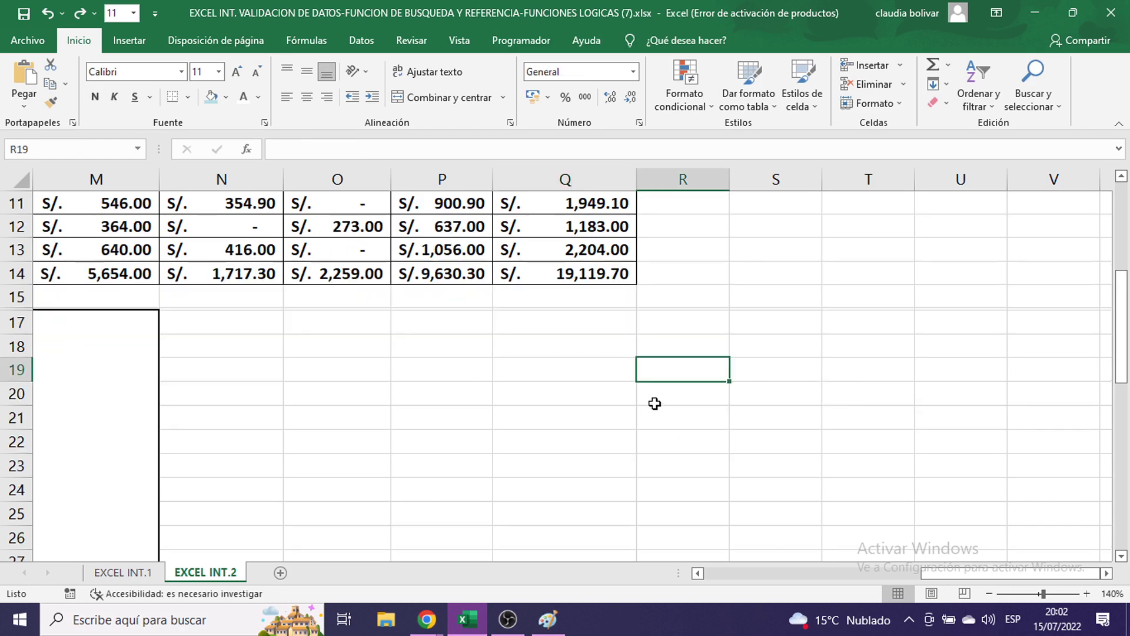
scroll(655, 404, "down", 7)
left_click_drag(965, 573, 819, 583)
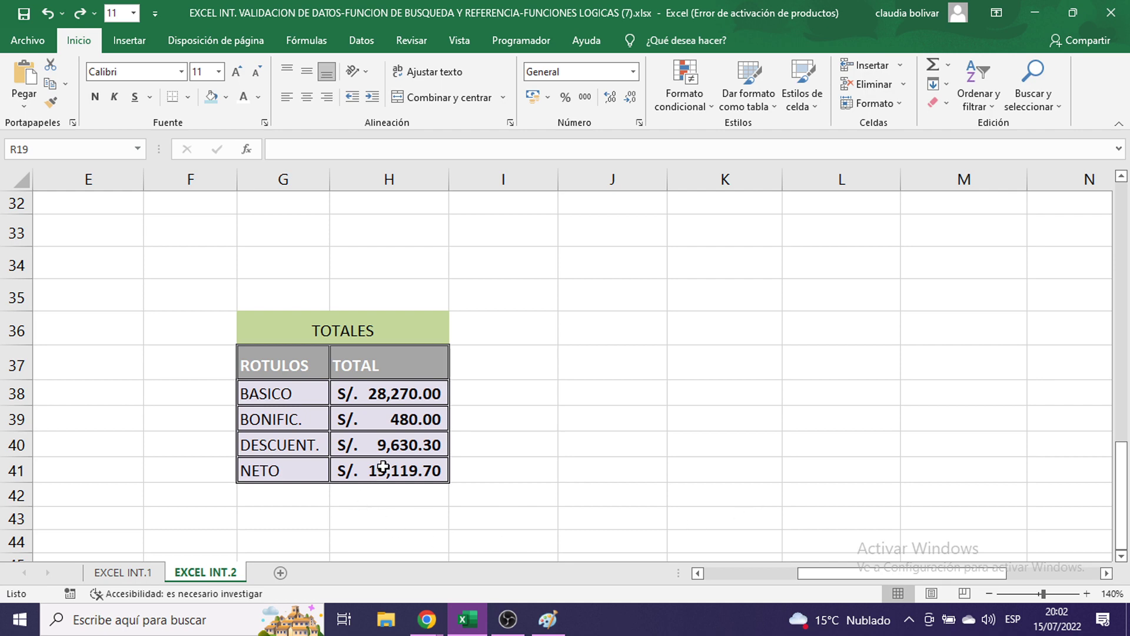
scroll(913, 550, "up", 6)
left_click_drag(926, 574, 1020, 583)
scroll(1009, 578, "up", 4)
left_click(1002, 493)
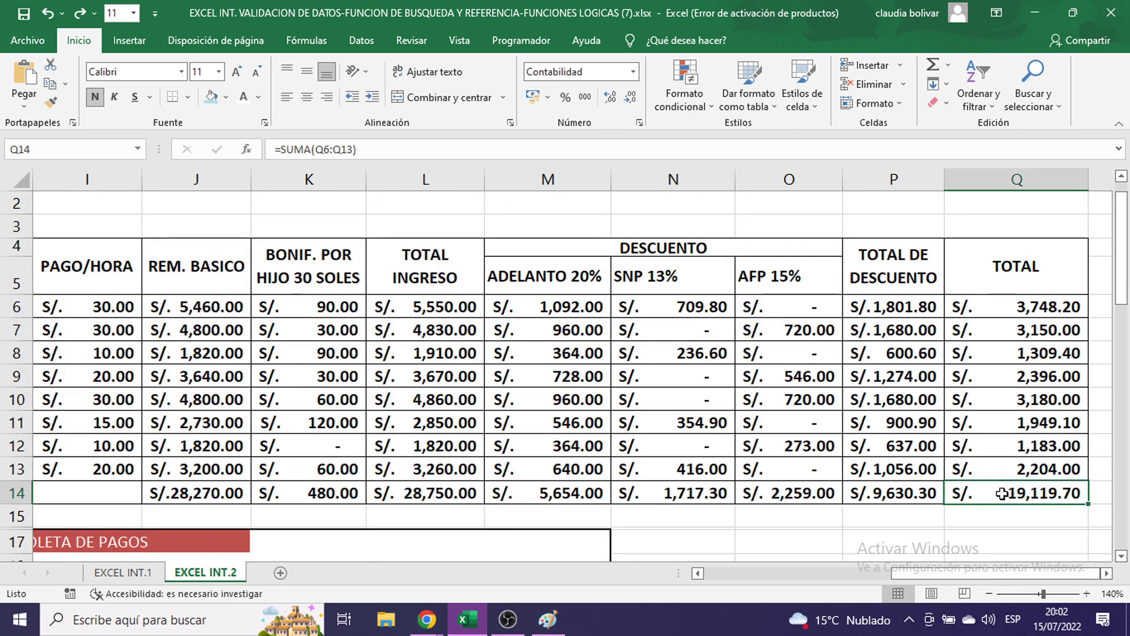
double_click(1003, 494)
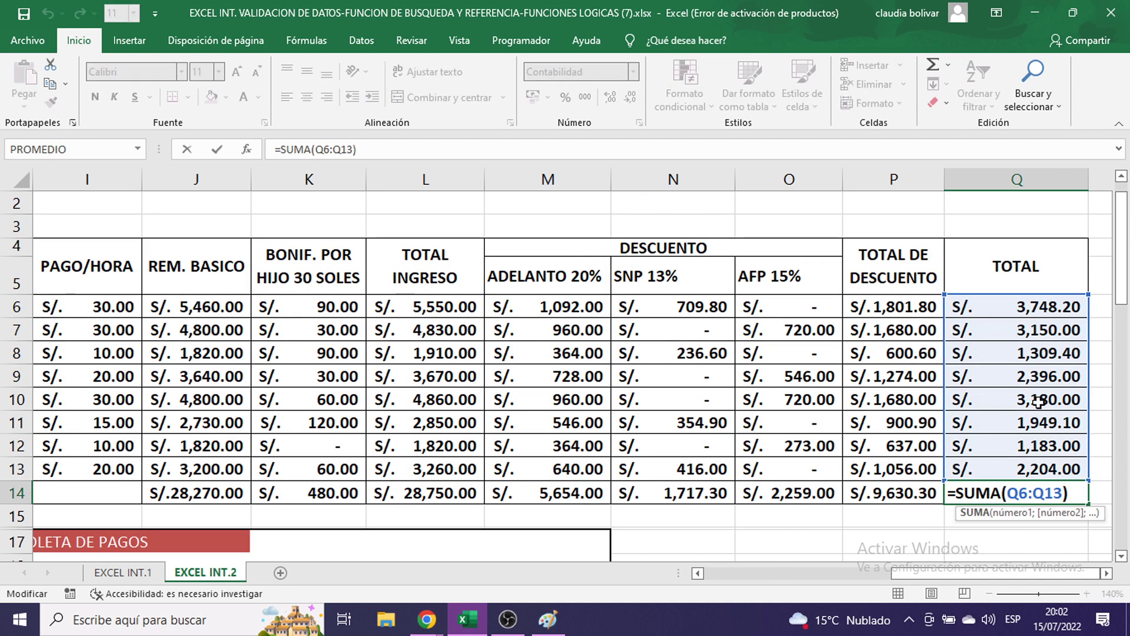
key("Return")
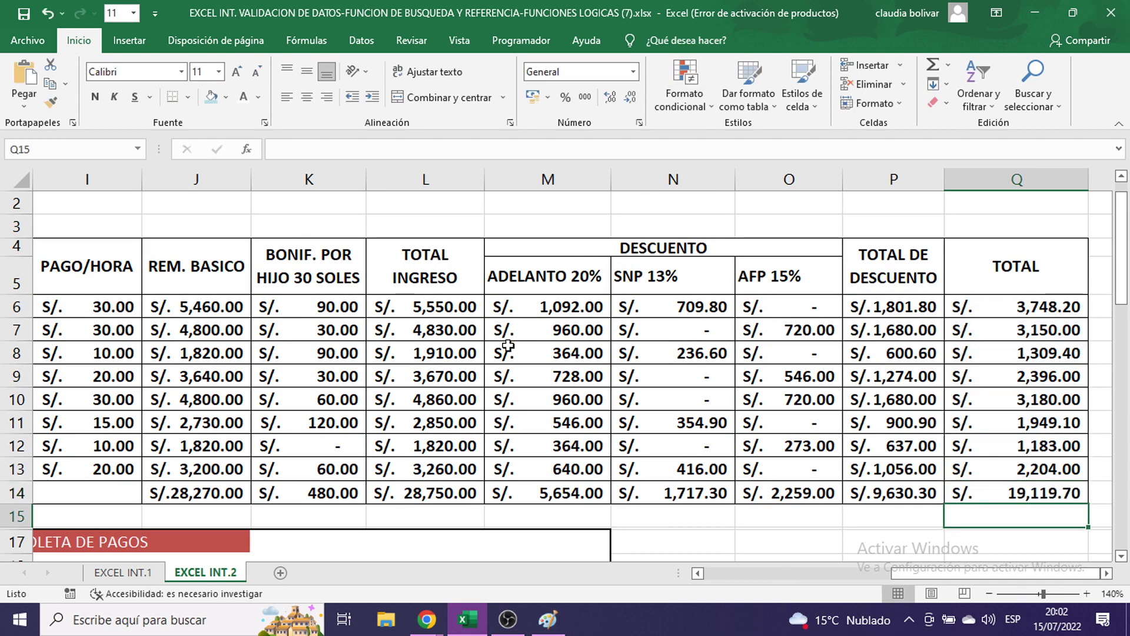
- Switch to the new blank workbook Libro1
scroll(508, 346, "down", 3)
left_click(659, 368)
left_click_drag(915, 574, 813, 579)
left_click(723, 350)
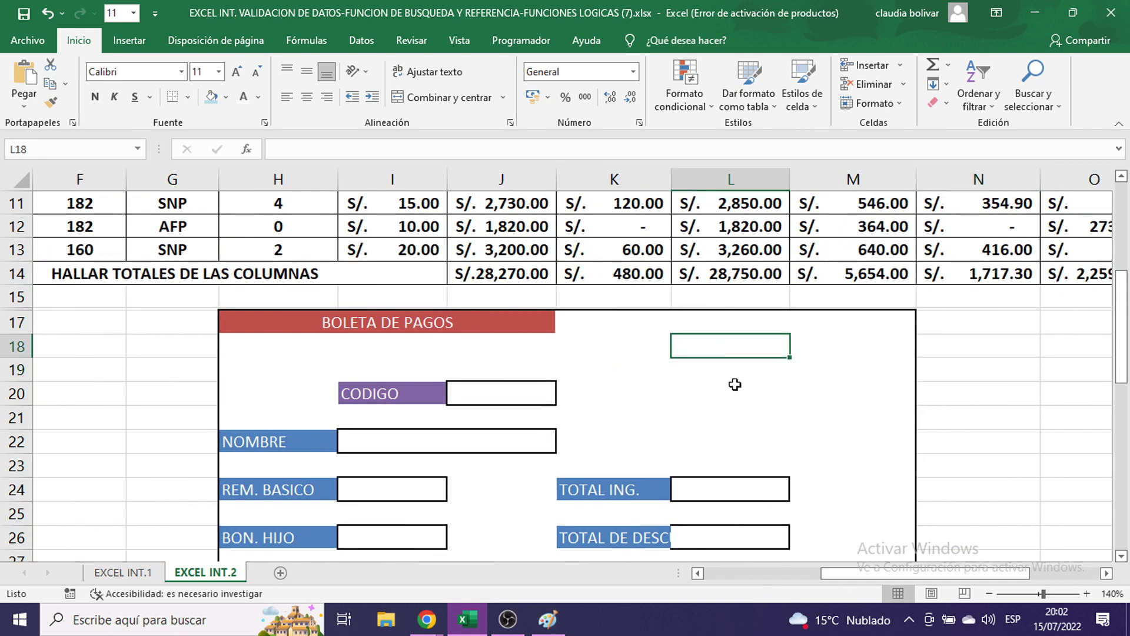
left_click(769, 377)
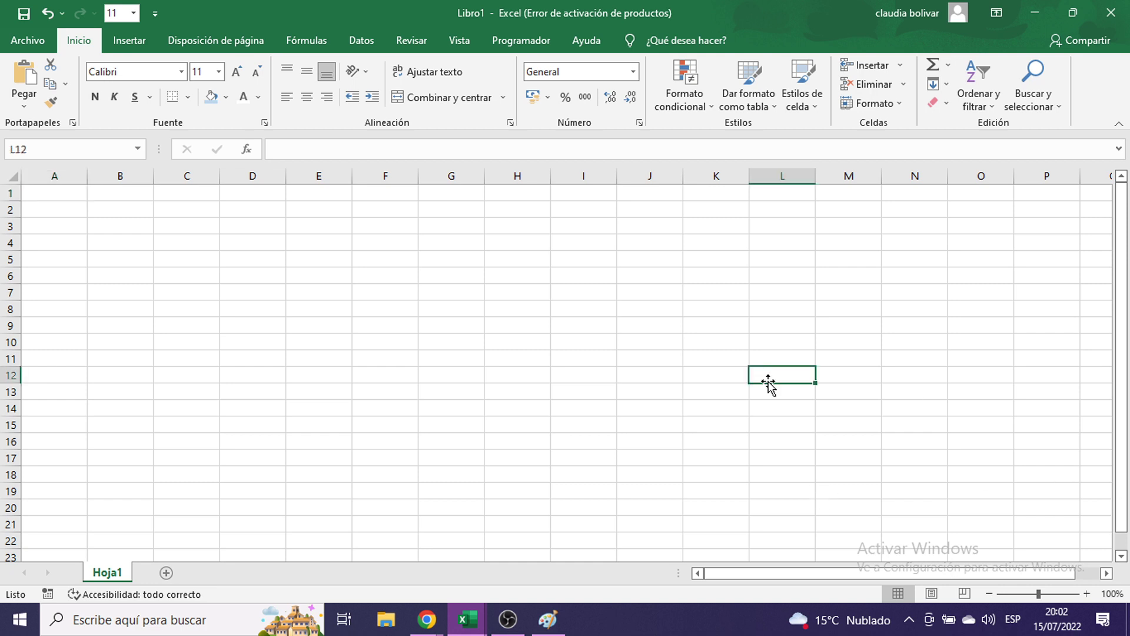
- Zoom the sheet to 110% and fill E5:K17 with white
left_click(1086, 594)
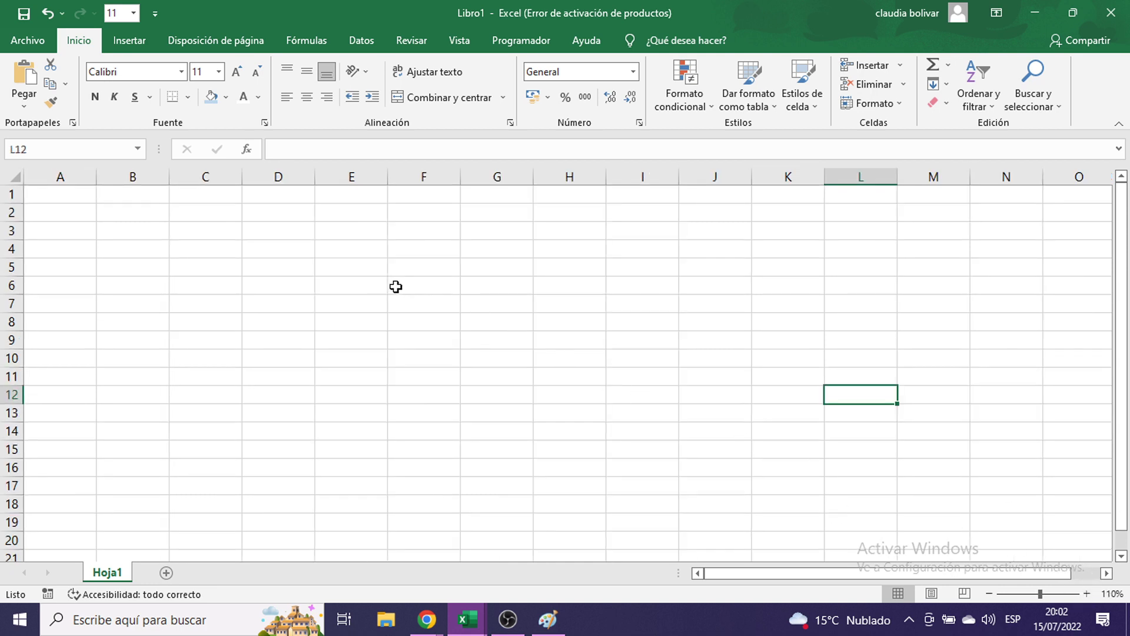
left_click_drag(365, 268, 778, 492)
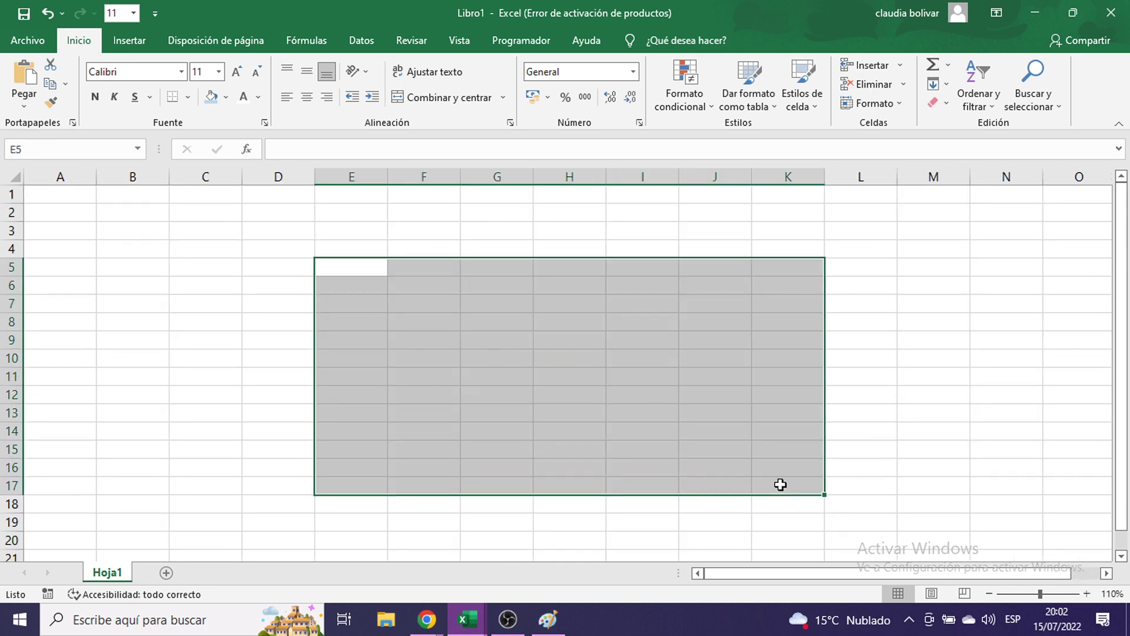
left_click(226, 98)
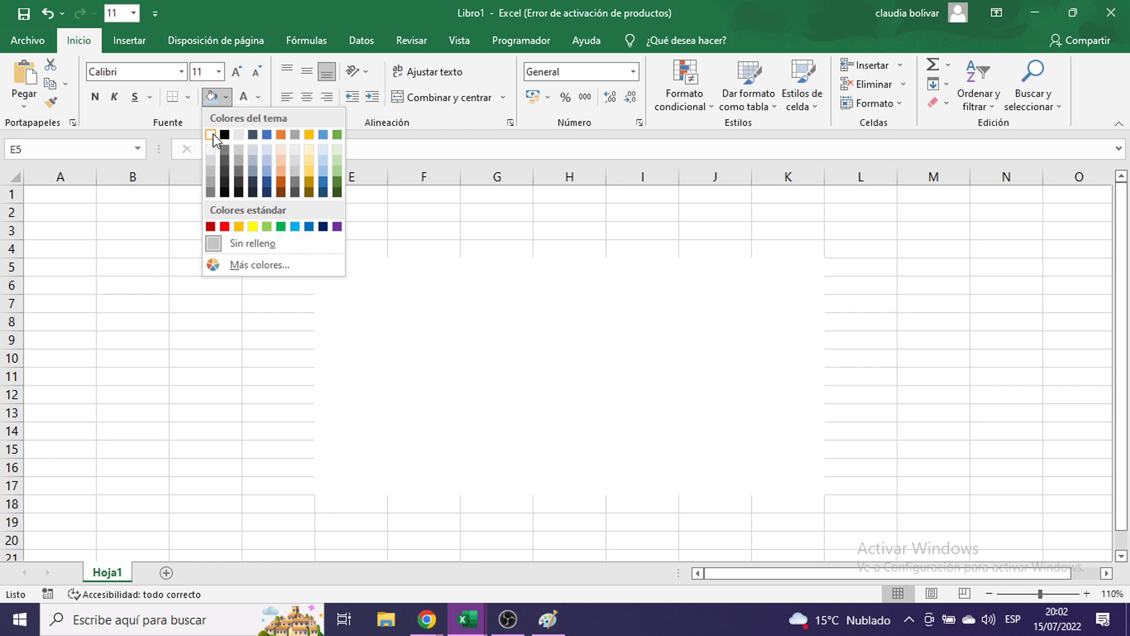
left_click(212, 135)
- Type the CODIGO label in G6 and give H6 an outside border
left_click(497, 287)
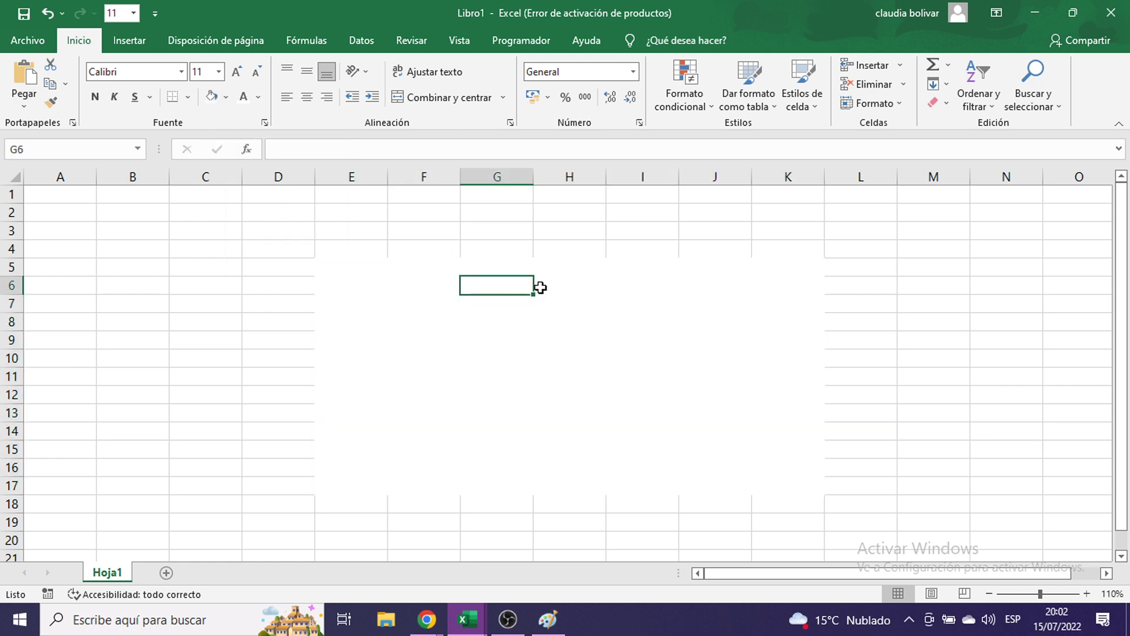
type("CODIGO")
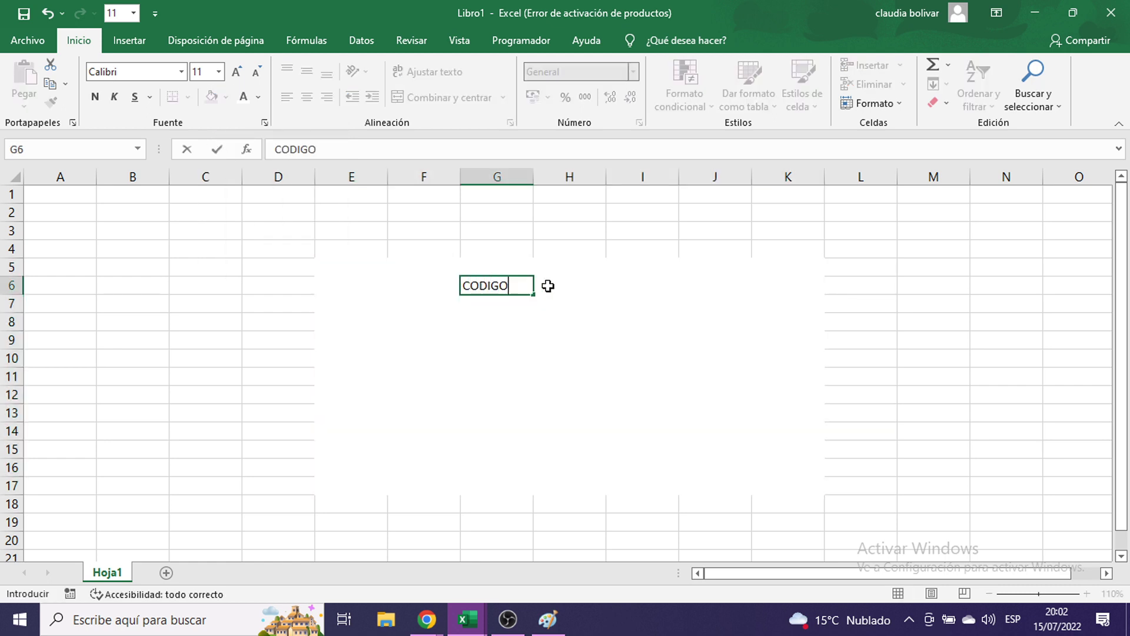
key("Return")
left_click(547, 285)
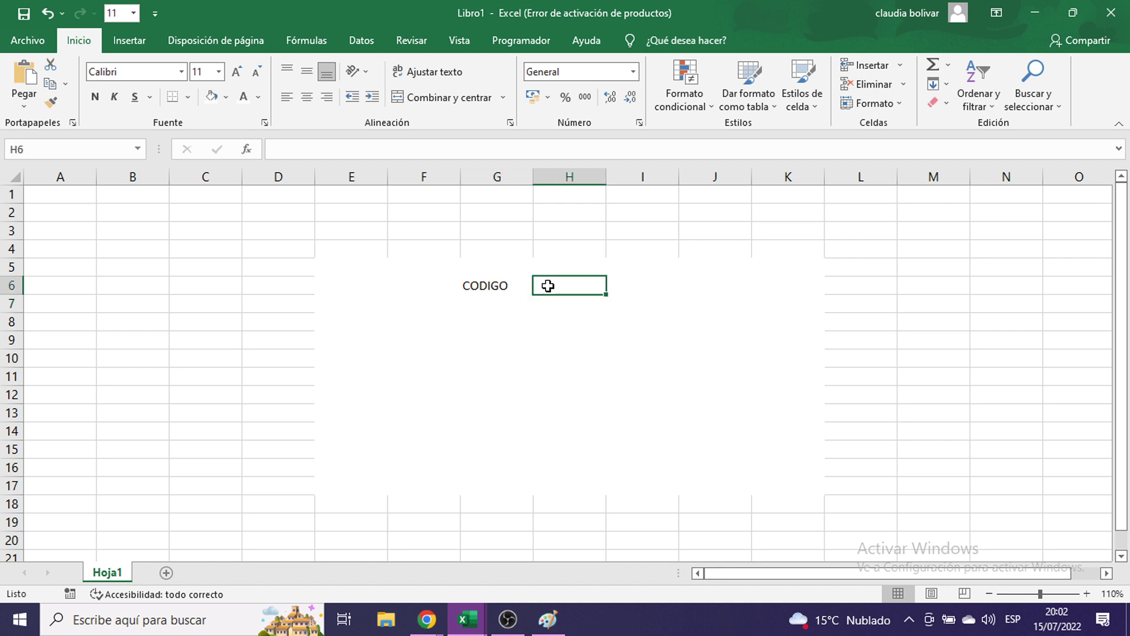
left_click(188, 99)
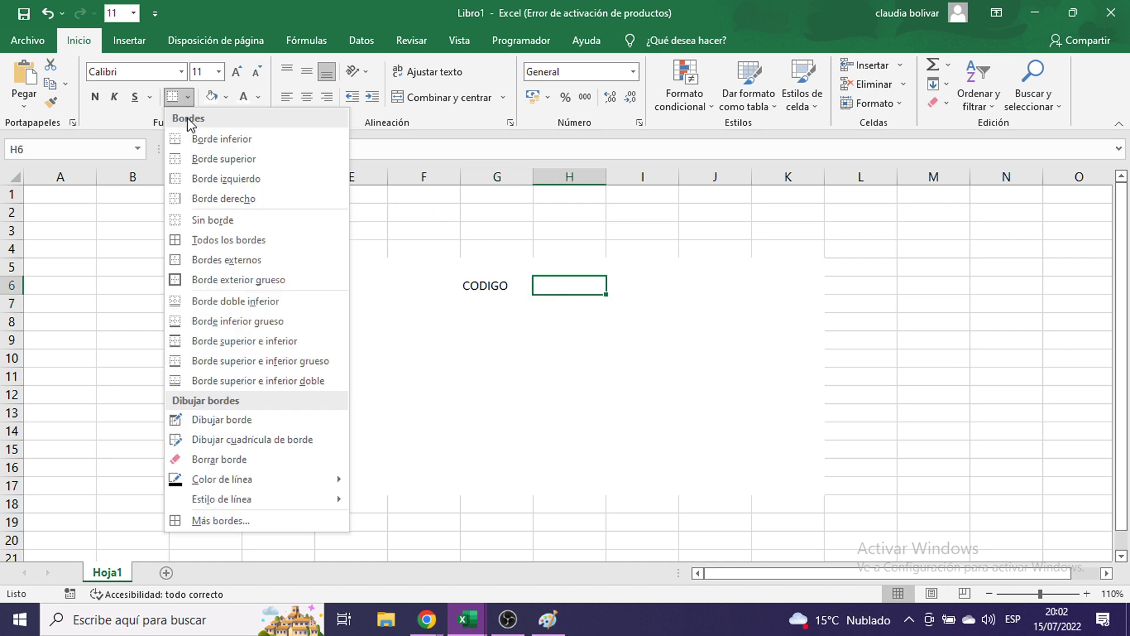
left_click(174, 261)
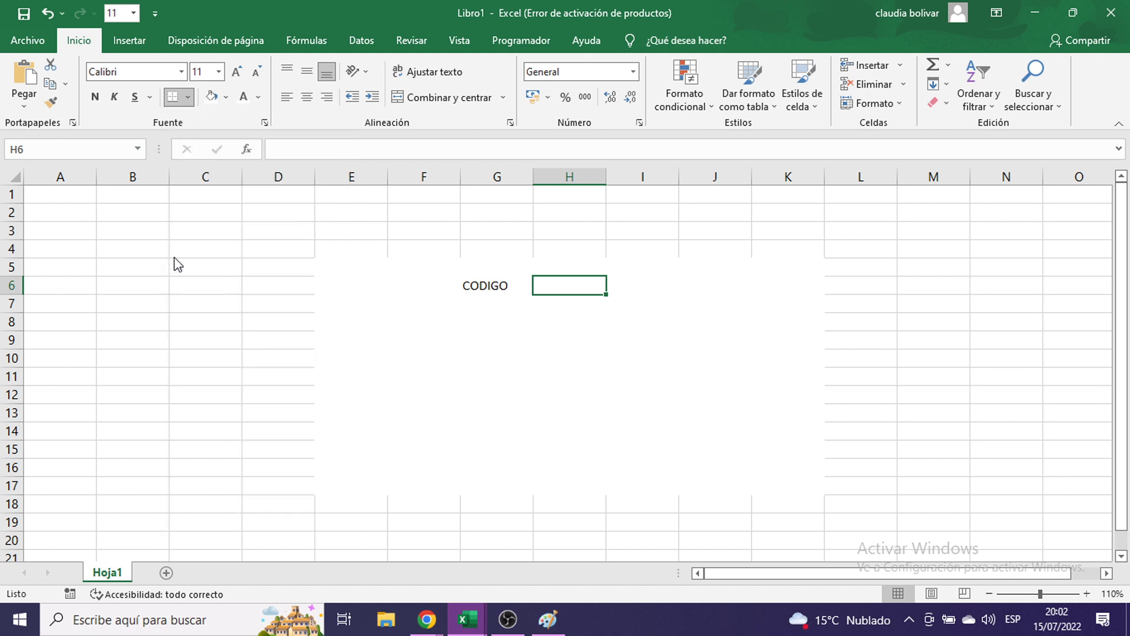
- Add labels PAGO1 in F9 and PAGO2 in F11, with outside borders on G9 and G11
left_click(406, 335)
type("PAG")
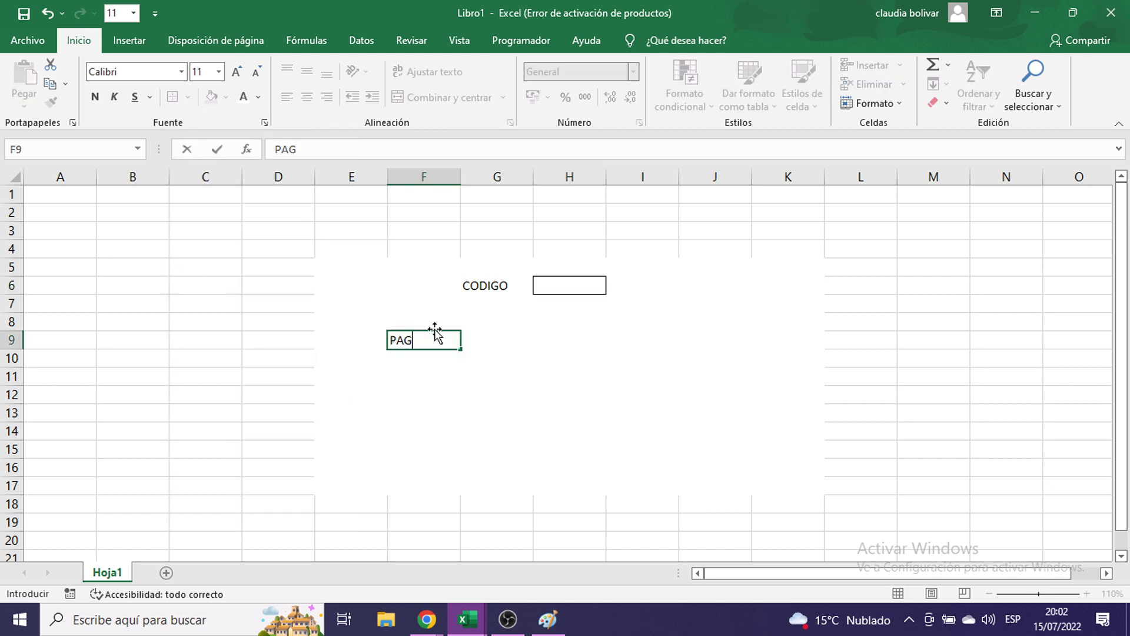
key("Return")
key("Return")
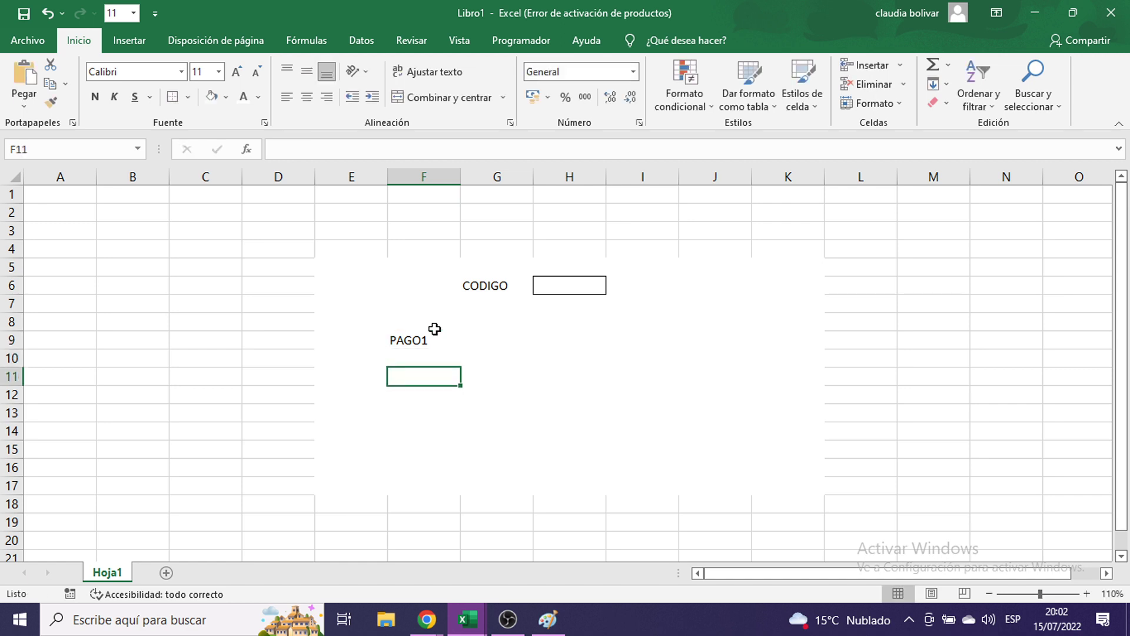
type("PAGO2")
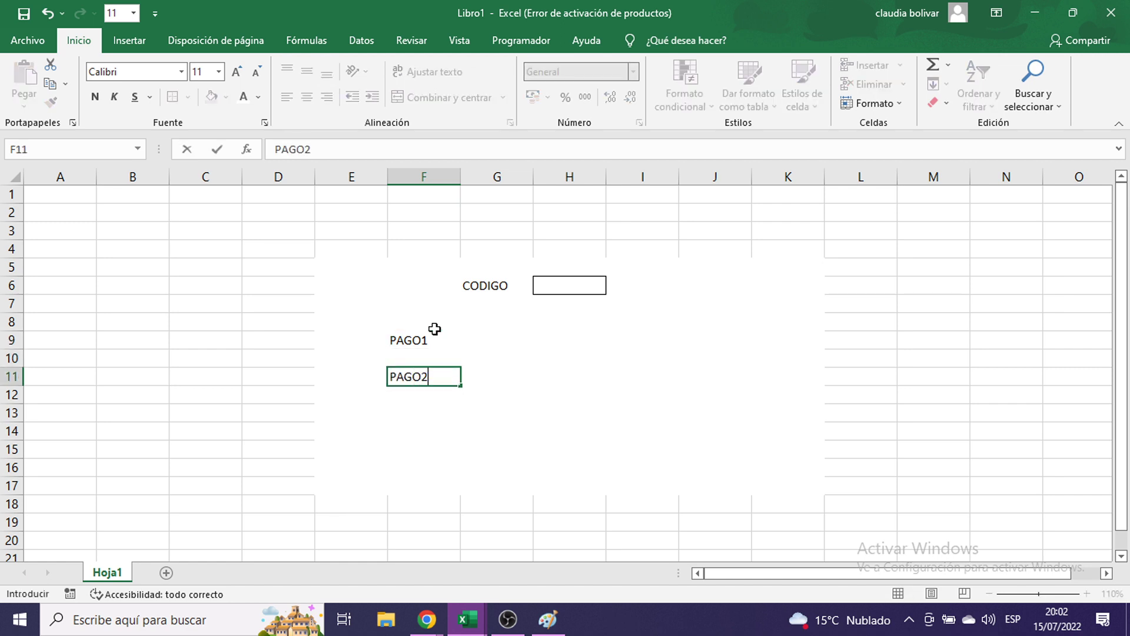
key("Return")
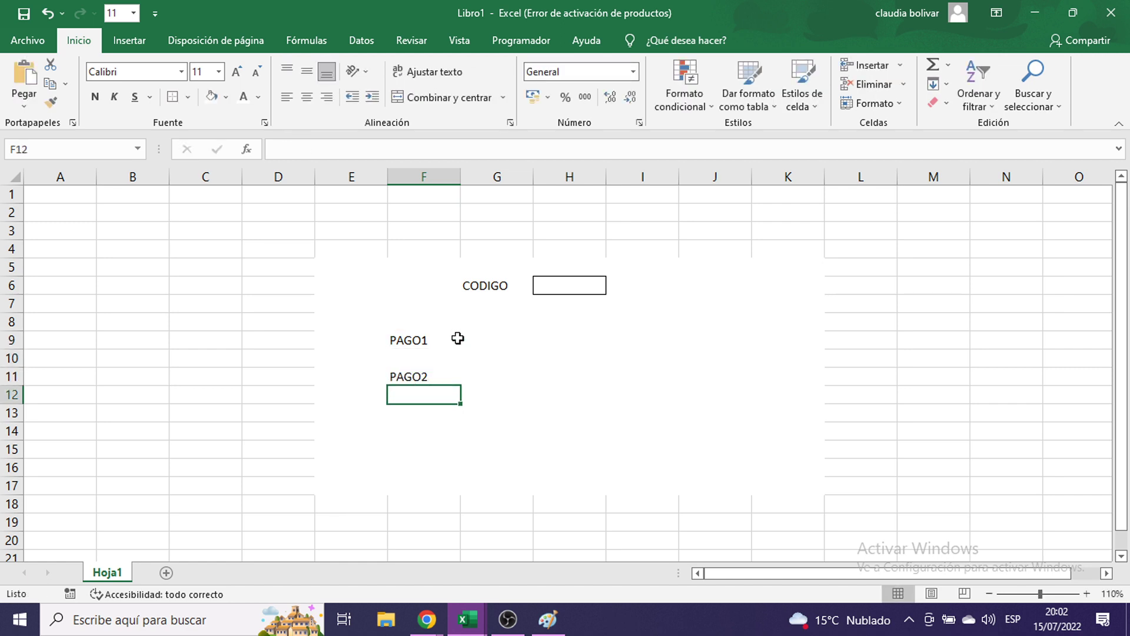
left_click(491, 340)
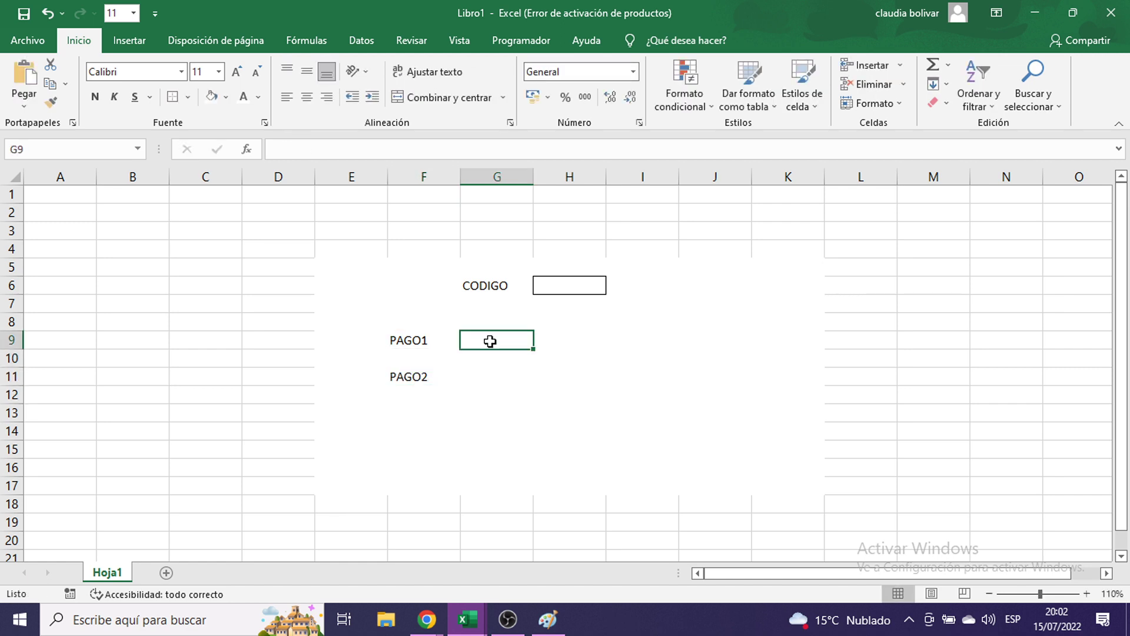
left_click(485, 379, "ctrl")
left_click(174, 98)
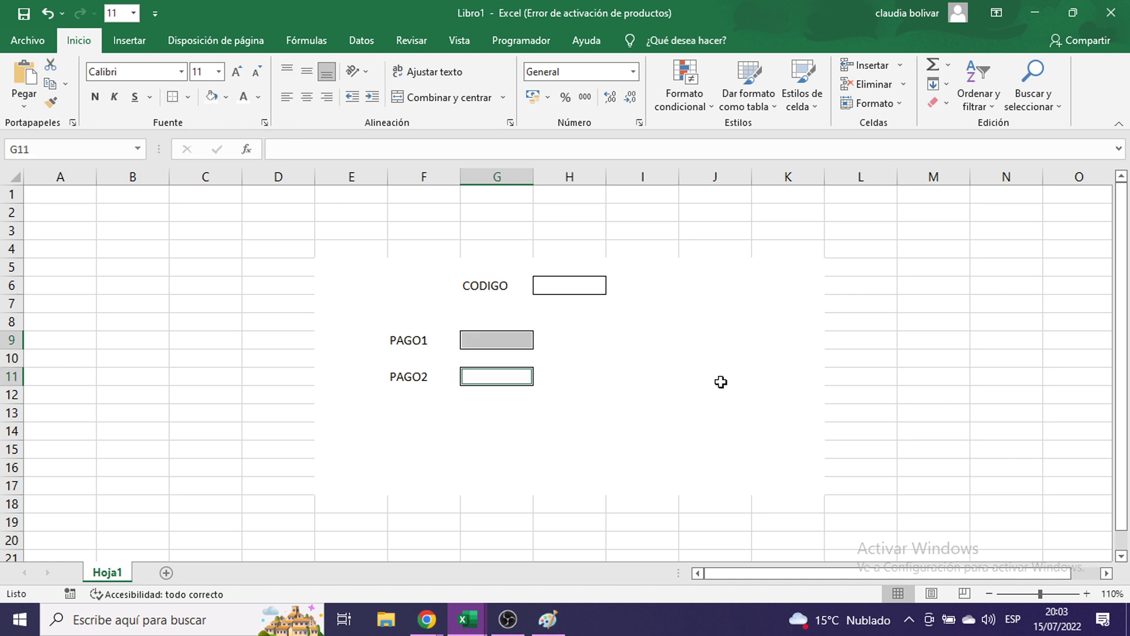
left_click(688, 392)
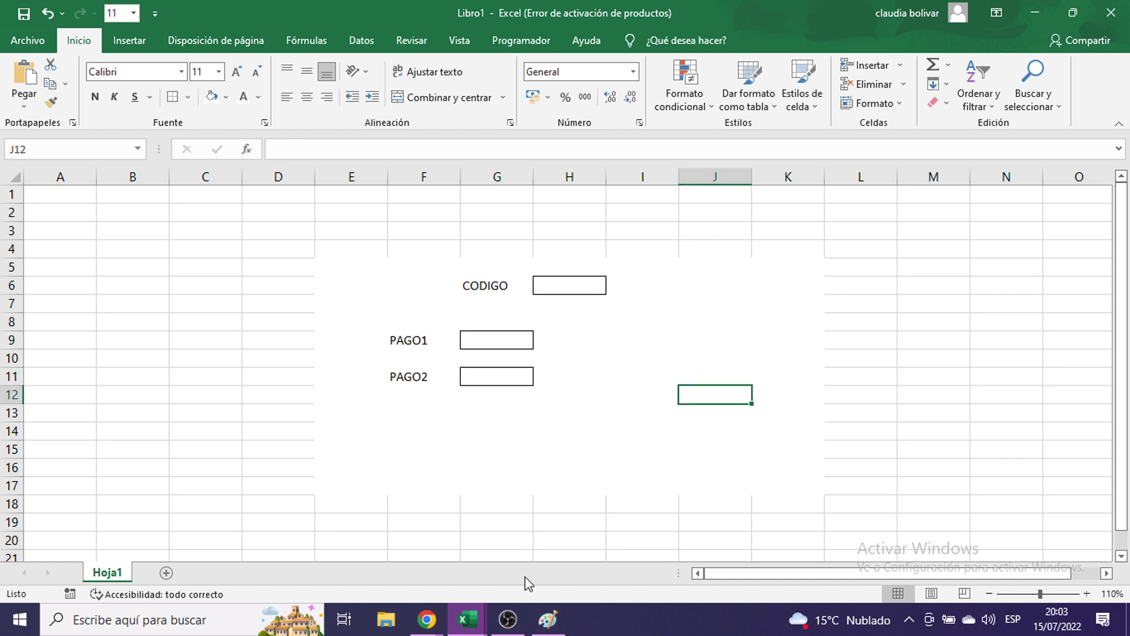
- Check the CODIGO cell J20 in the validation workbook
mouse_move(468, 619)
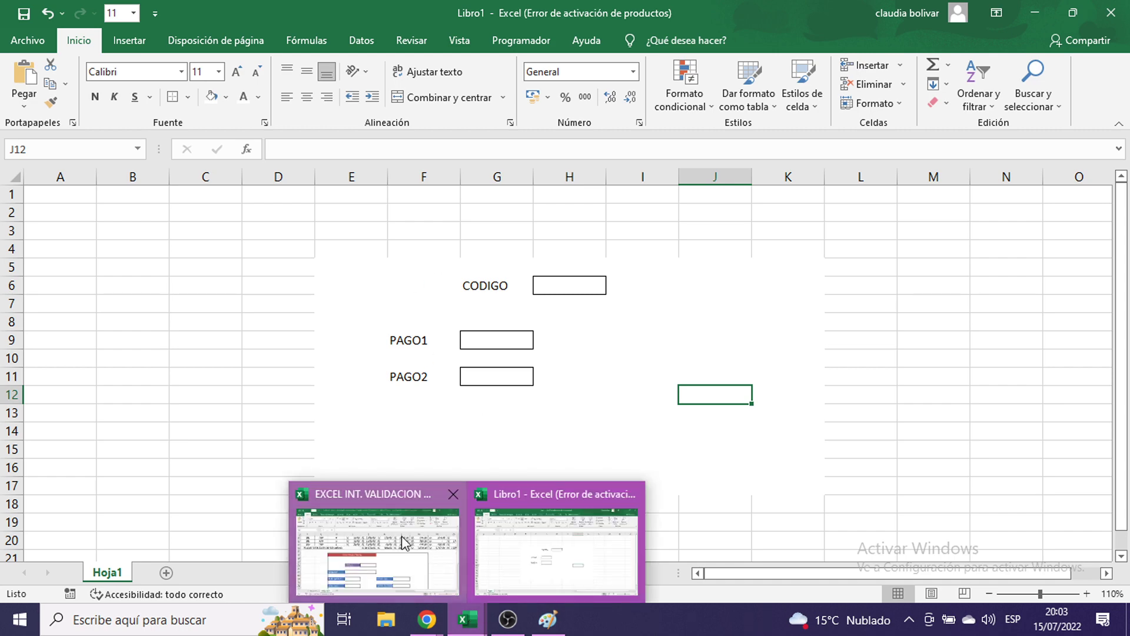
left_click(405, 544)
scroll(339, 430, "down", 2)
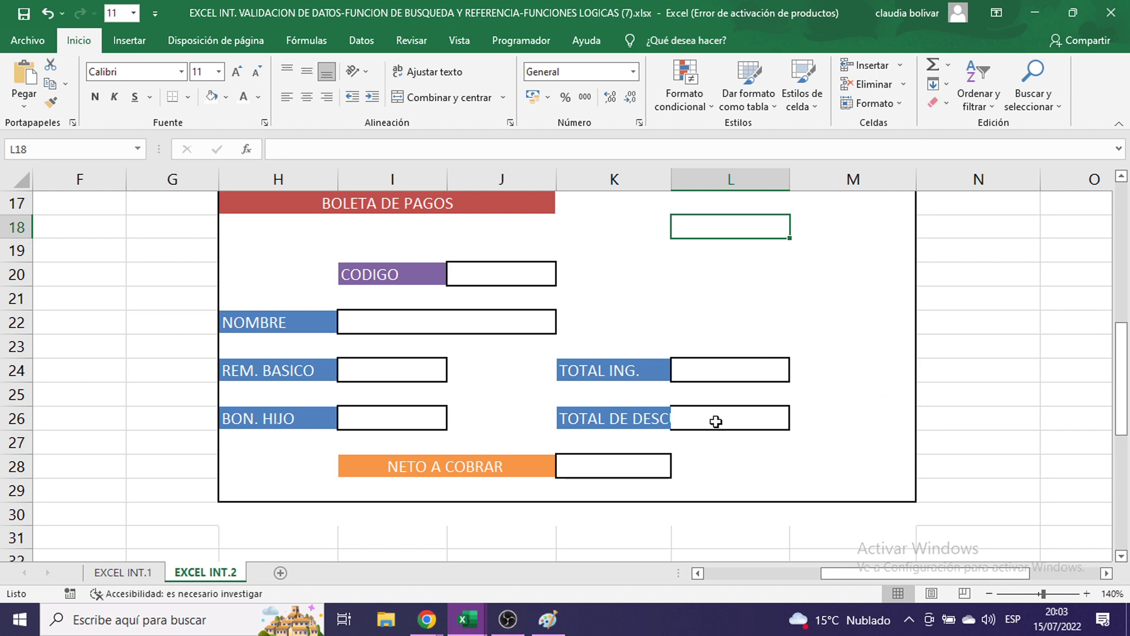
left_click(513, 274)
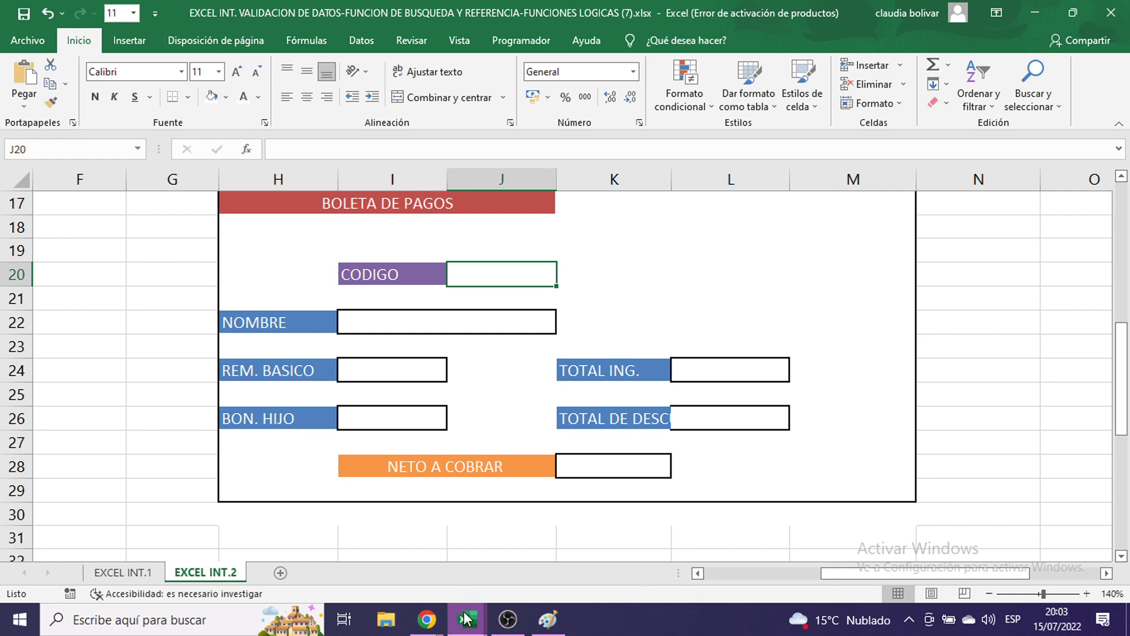
- Close the blank Libro1 workbook without saving and return to the boleta sheet
mouse_move(465, 625)
left_click(660, 518)
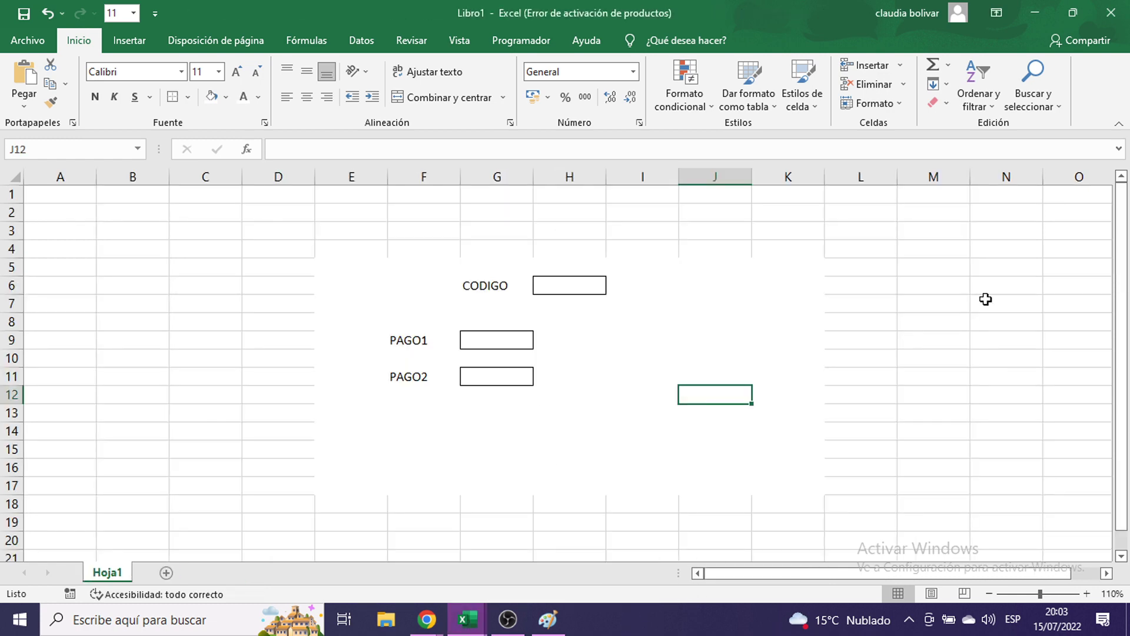
left_click_drag(1000, 268, 1022, 259)
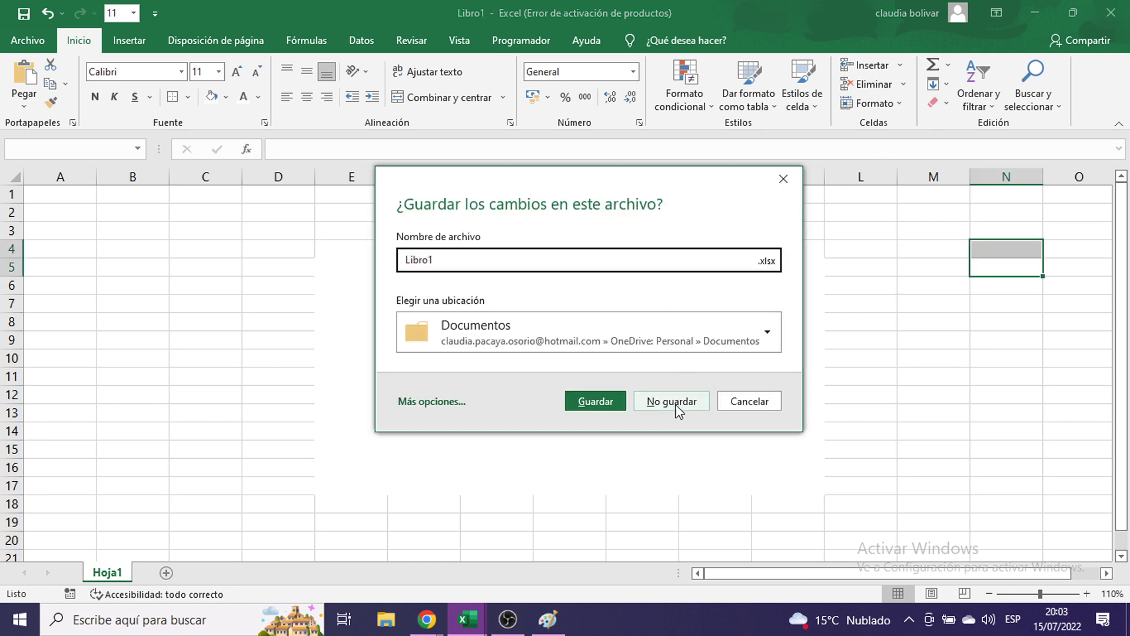
left_click(671, 402)
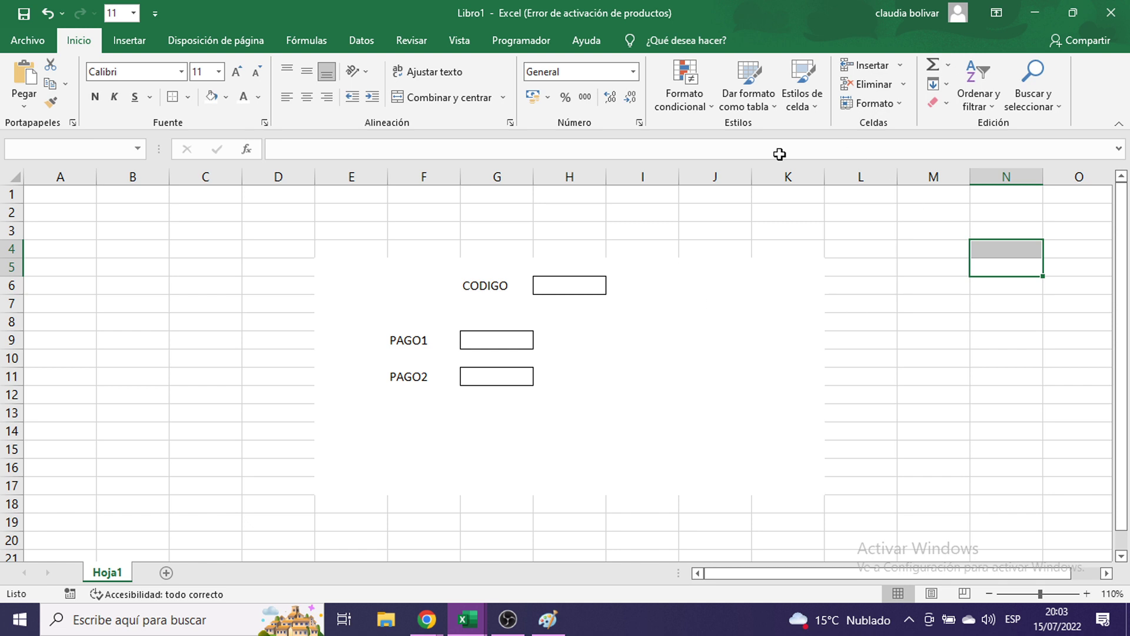
left_click(623, 278)
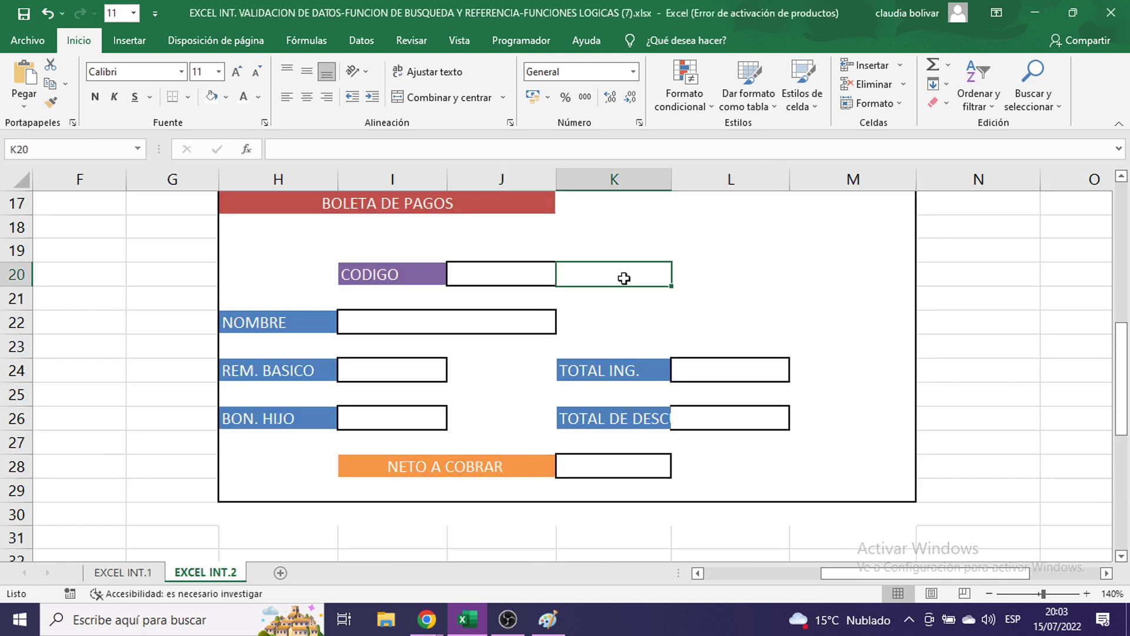
- Select the empty CODIGO cell J20 on the boleta form and show the Datos ribbon
left_click(471, 273)
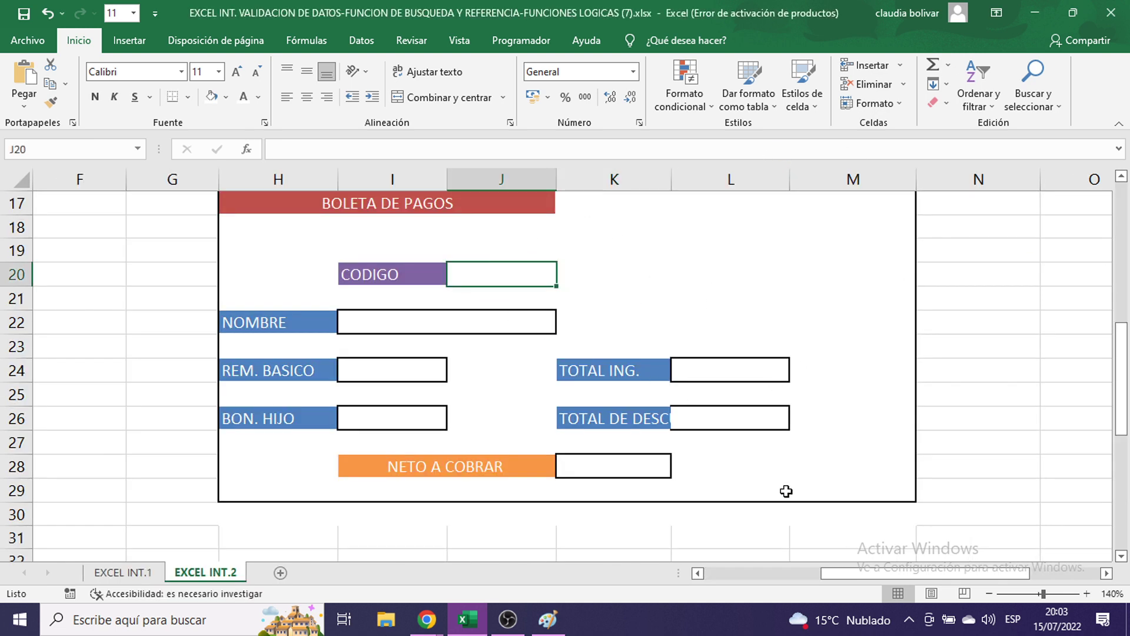
left_click_drag(836, 574, 756, 574)
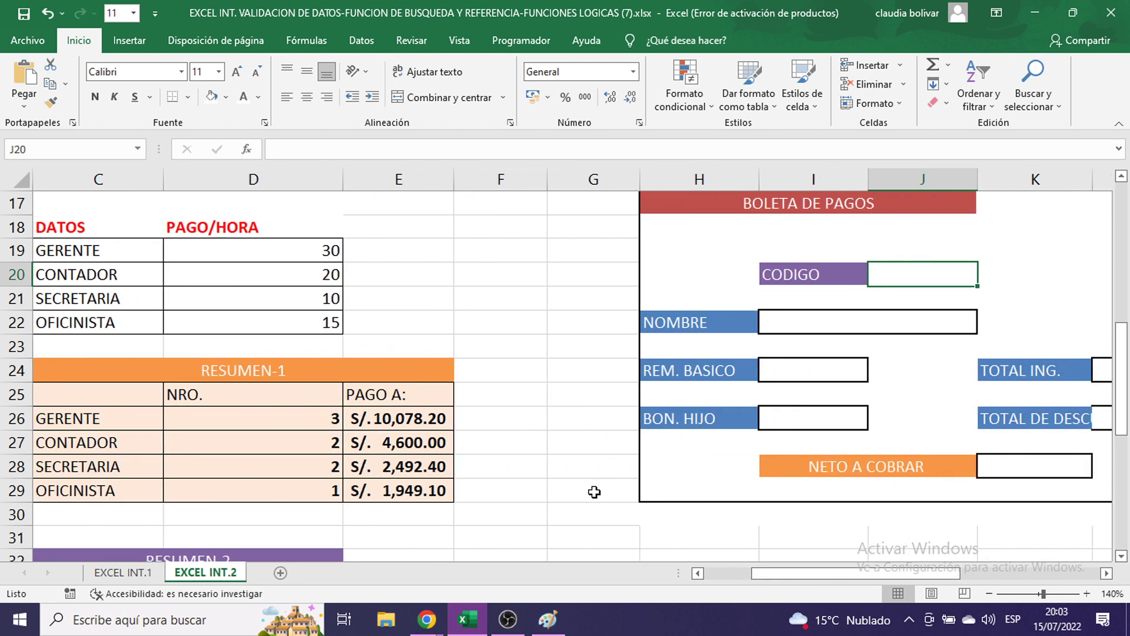
left_click(507, 620)
left_click(507, 619)
double_click(913, 273)
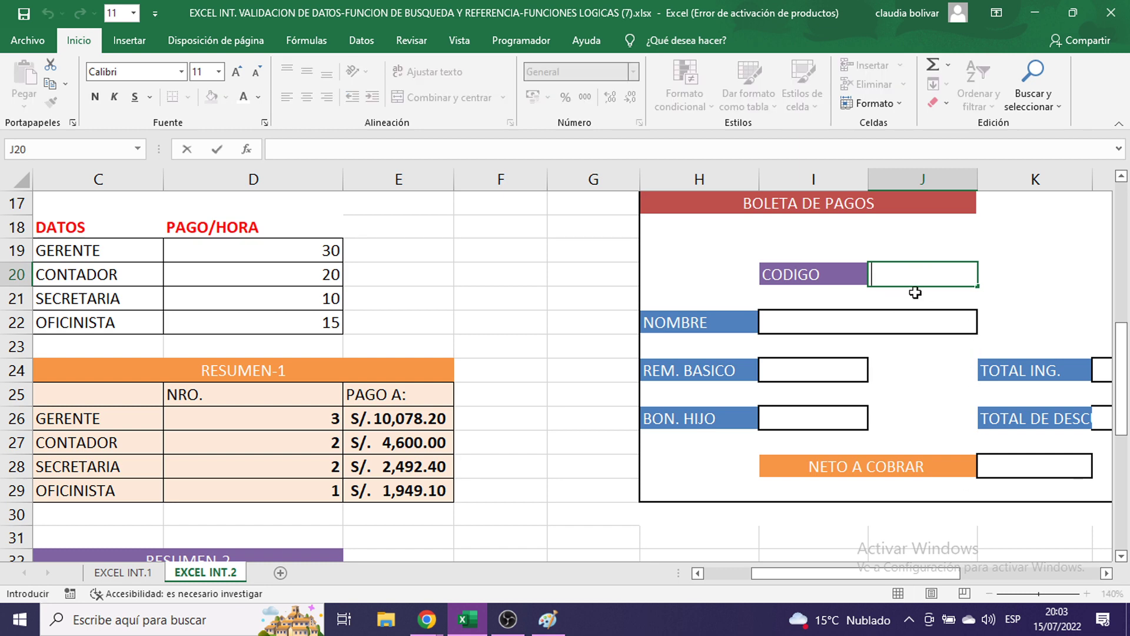
left_click(1106, 573)
left_click(853, 284)
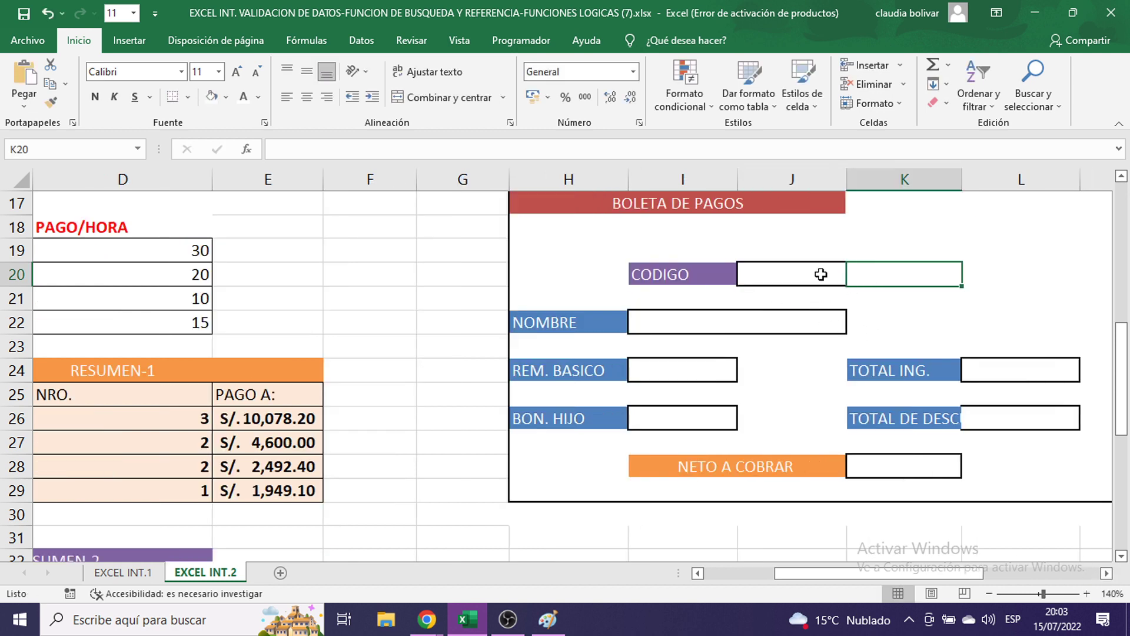
left_click(817, 272)
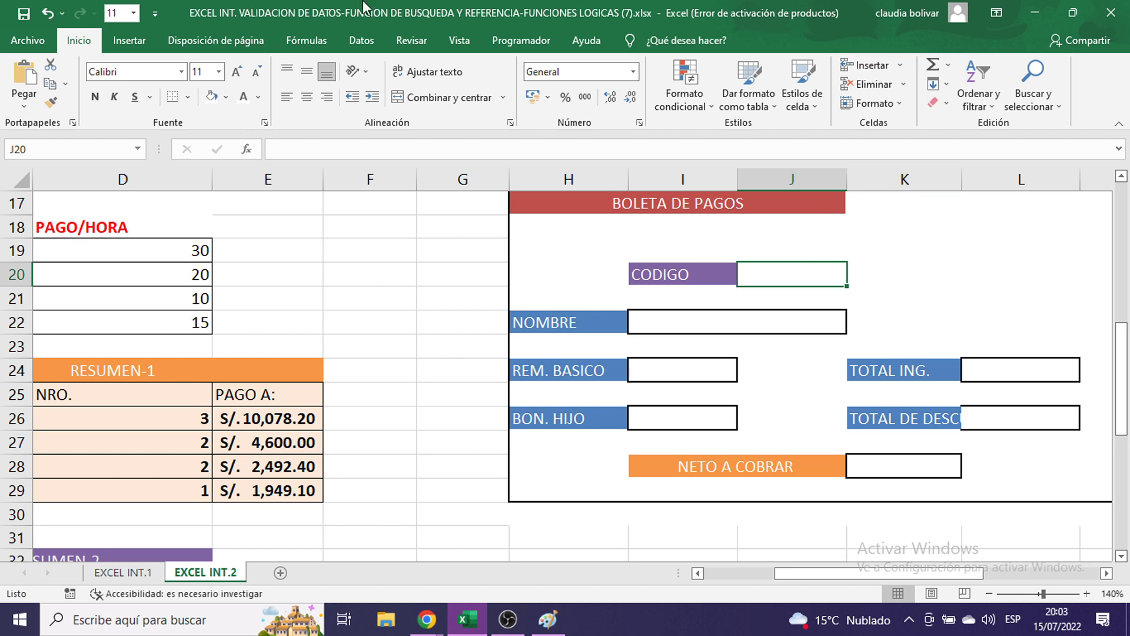
left_click(360, 41)
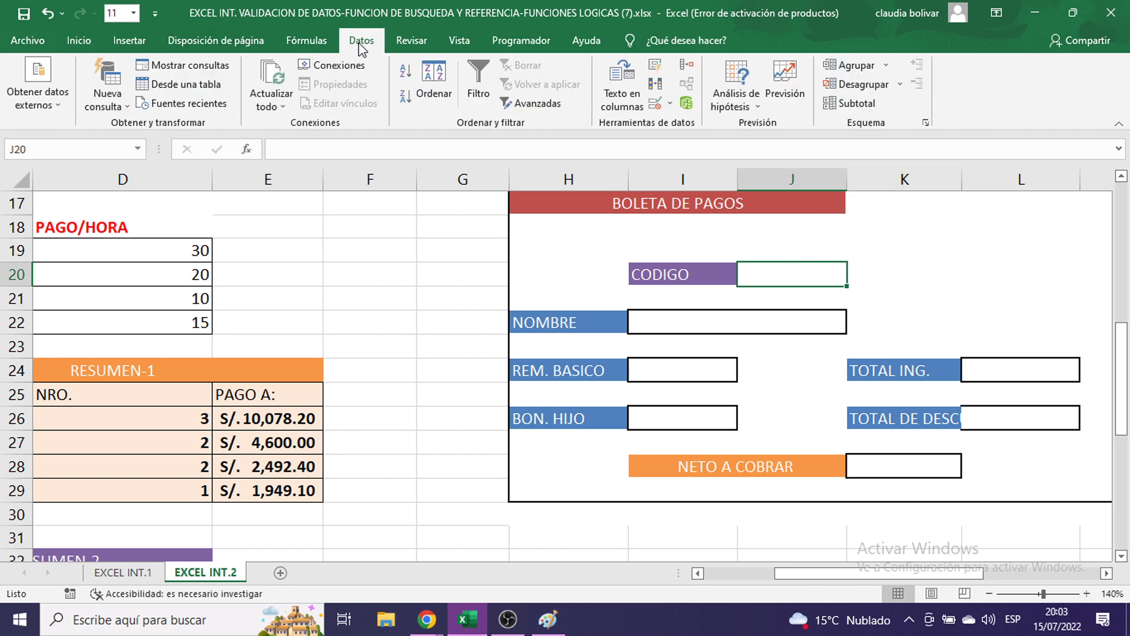
- Open Validación de datos for CODIGO, then bring the reference screenshot up in Paint
left_click(671, 105)
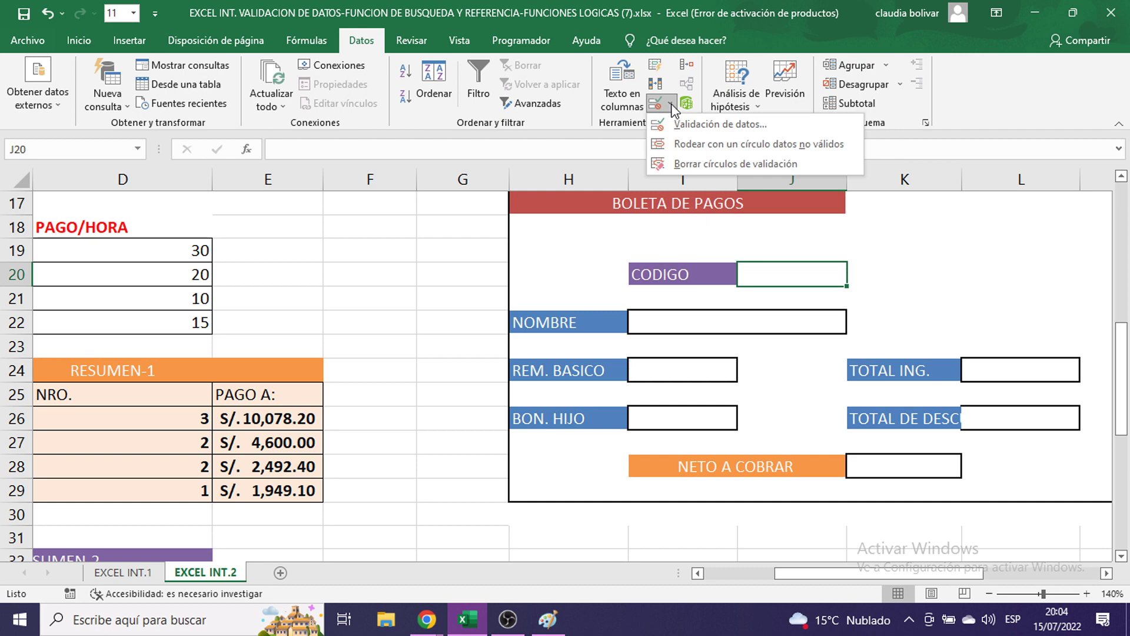
left_click(706, 125)
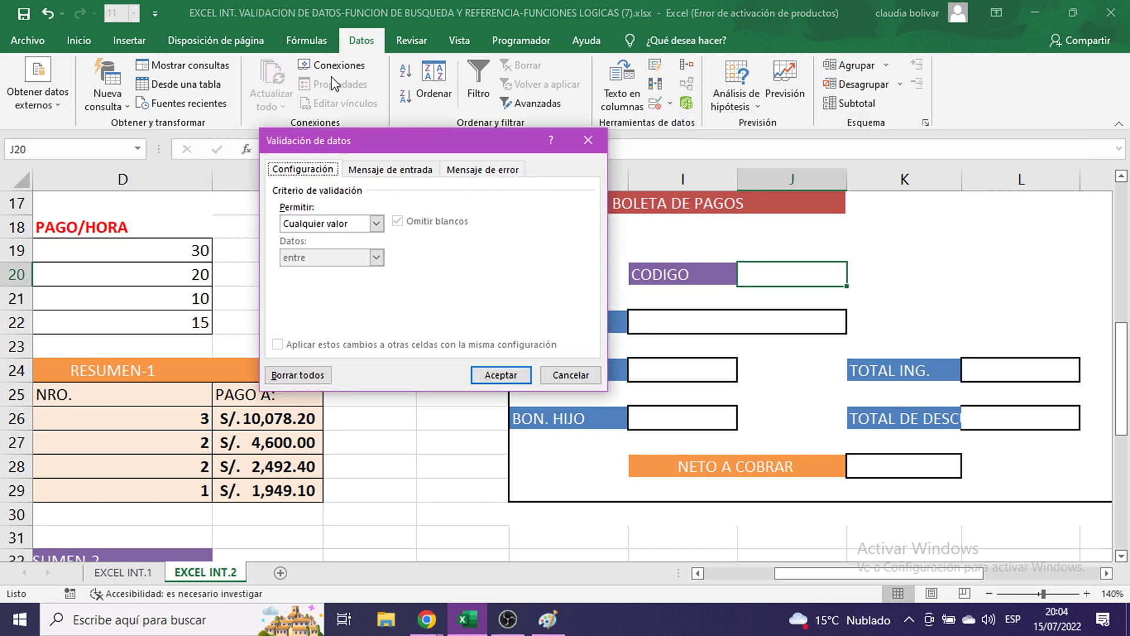
left_click(548, 620)
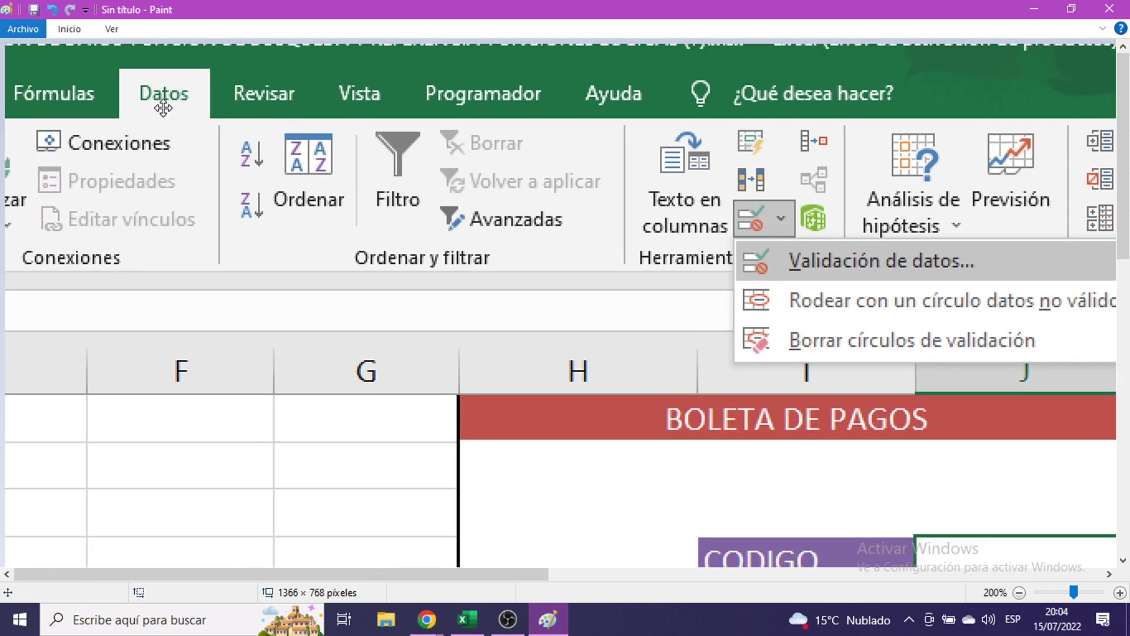
- Pan the Paint screenshot to show the whole validation menu, then minimize Paint
mouse_move(279, 114)
left_mouse_down()
mouse_move(732, 133)
mouse_move(488, 120)
left_mouse_up()
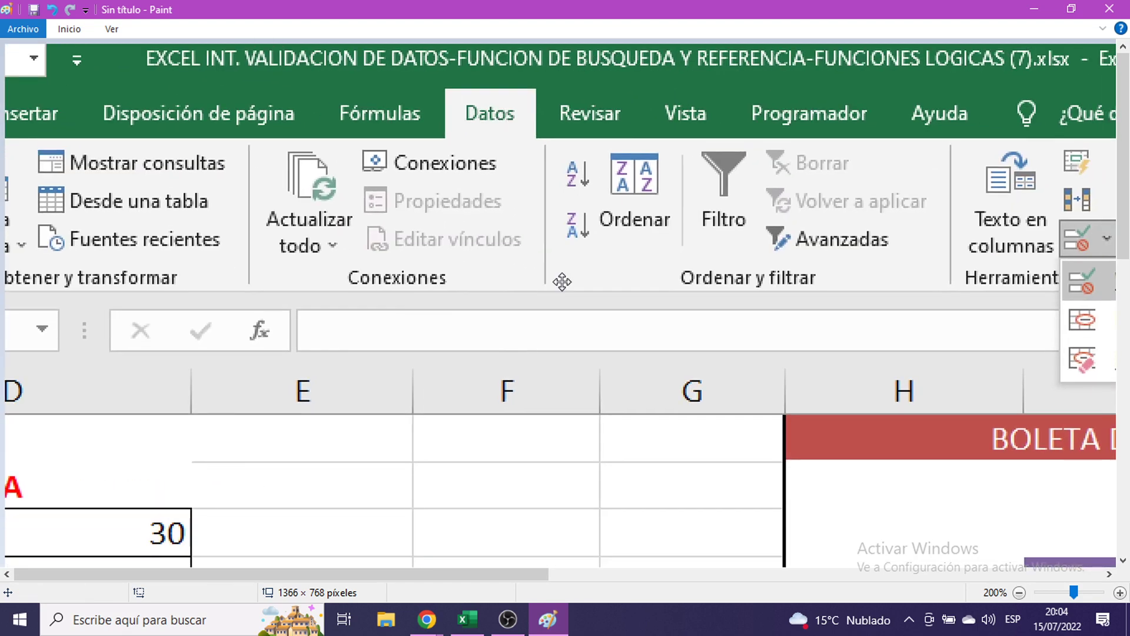
mouse_move(498, 287)
left_mouse_down()
mouse_move(268, 231)
mouse_move(136, 232)
left_mouse_up()
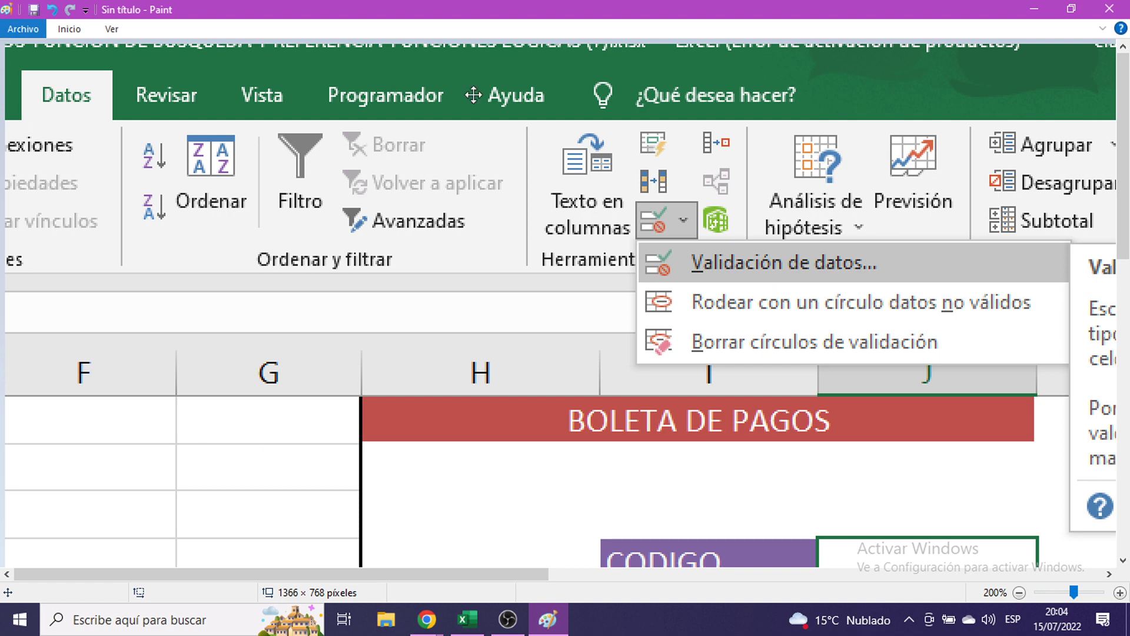
left_click(1035, 3)
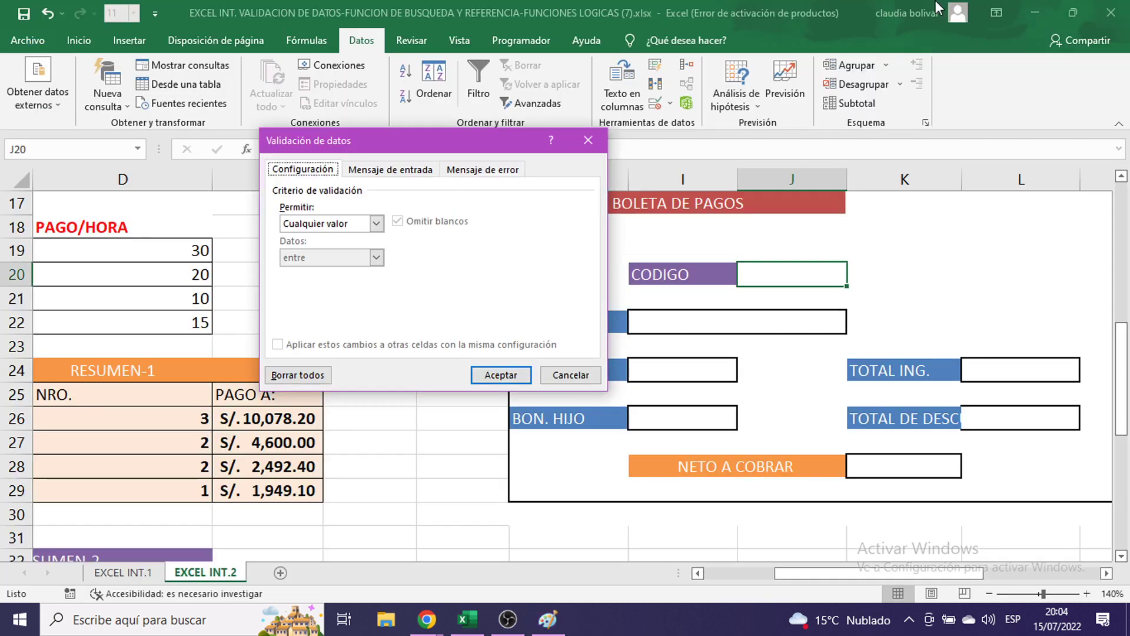
- Set the CODIGO validation to allow Lista and place the cursor in the Origen field
left_click_drag(449, 140, 454, 172)
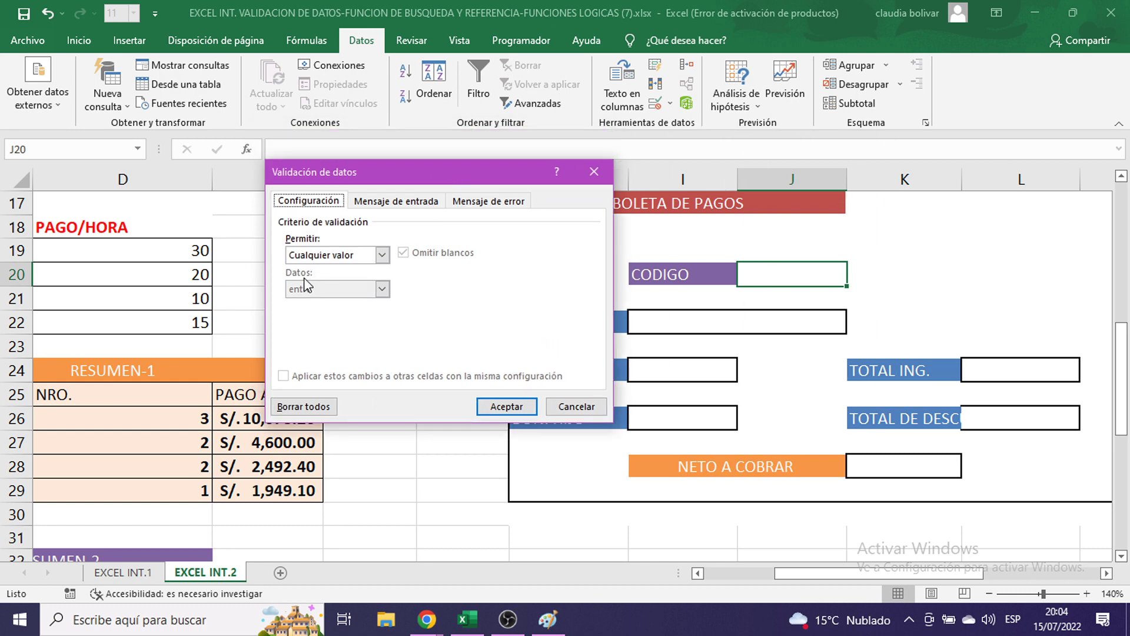
left_click(382, 256)
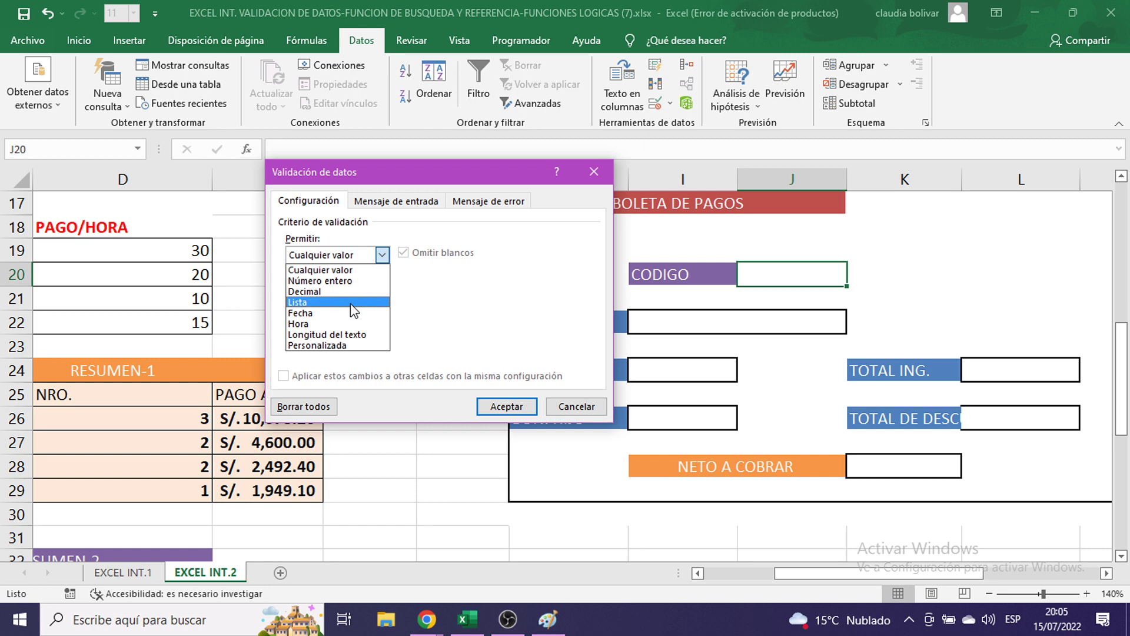
left_click(351, 303)
left_click(557, 627)
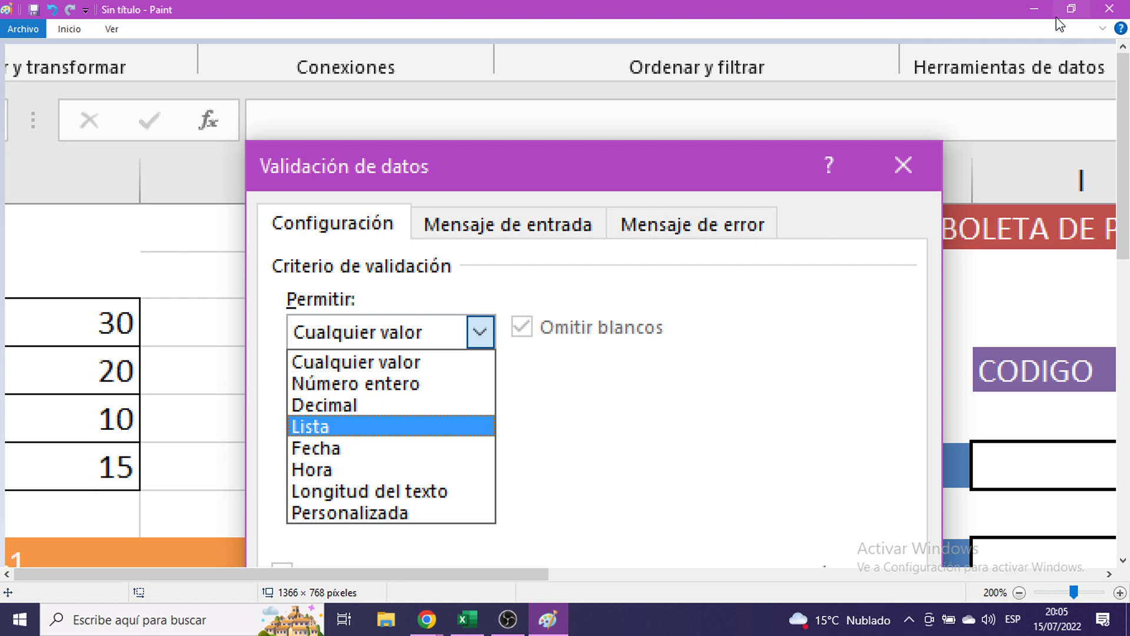
left_click(1028, 8)
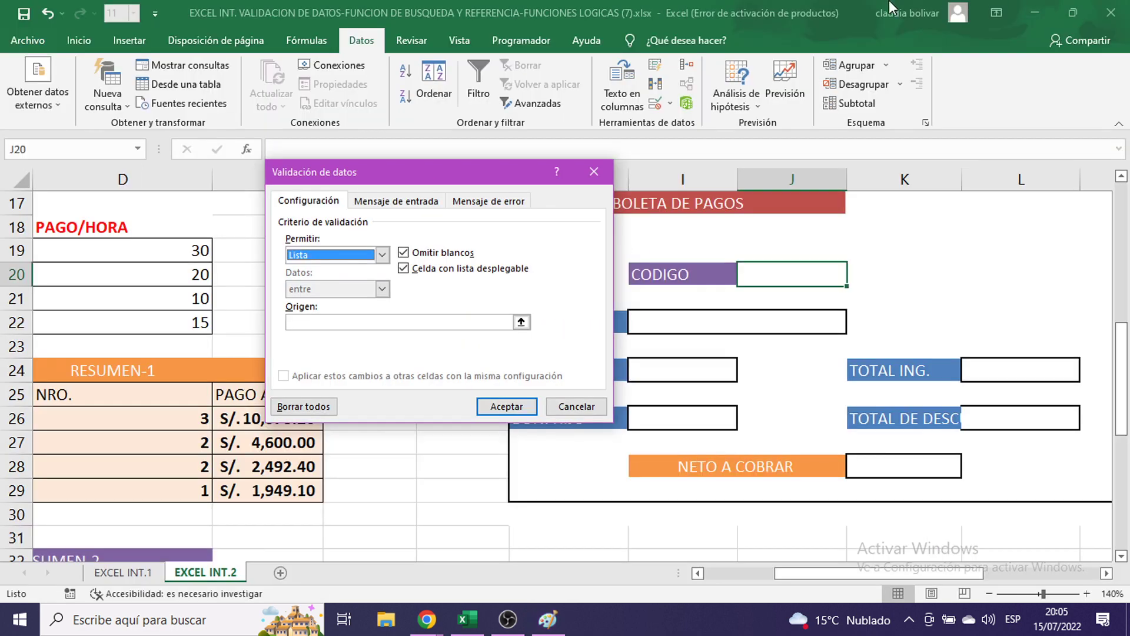
left_click(361, 322)
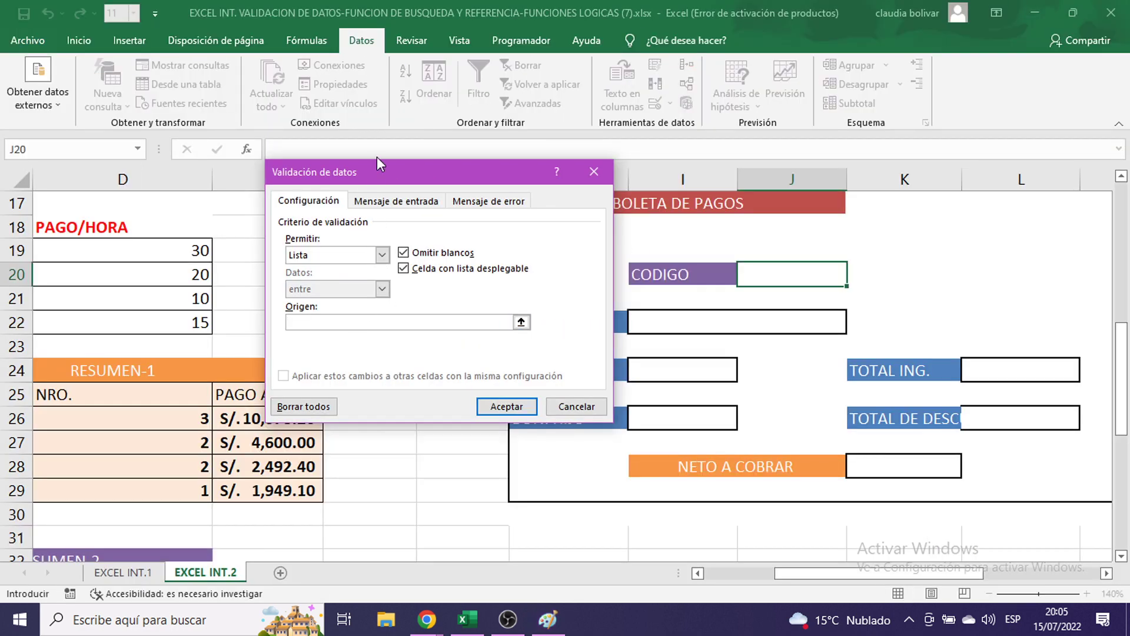
- Set the list source to =$C$6:$C$13, the codes EMP001–EMP008
left_click_drag(404, 172, 688, 211)
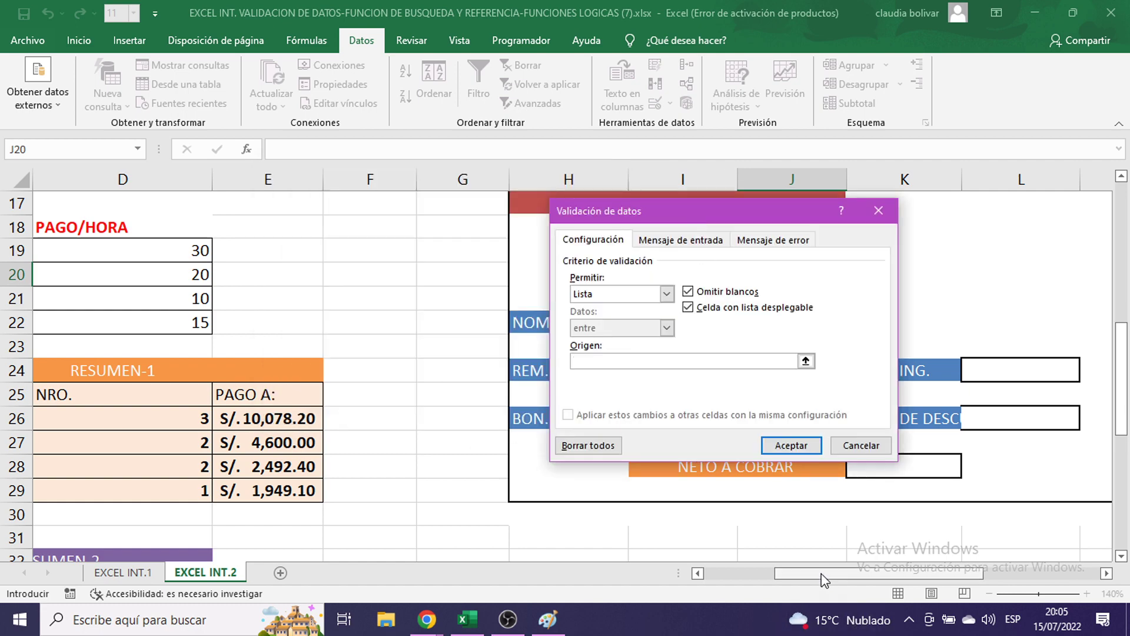
left_click_drag(821, 573, 774, 568)
scroll(372, 380, "up", 4)
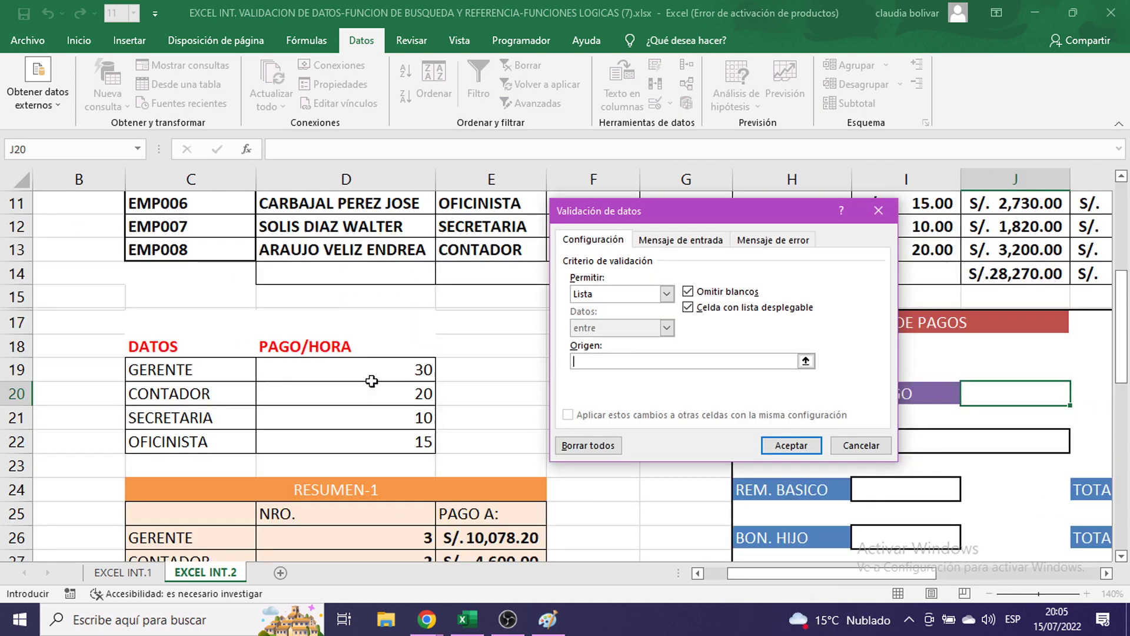
scroll(372, 380, "up", 1)
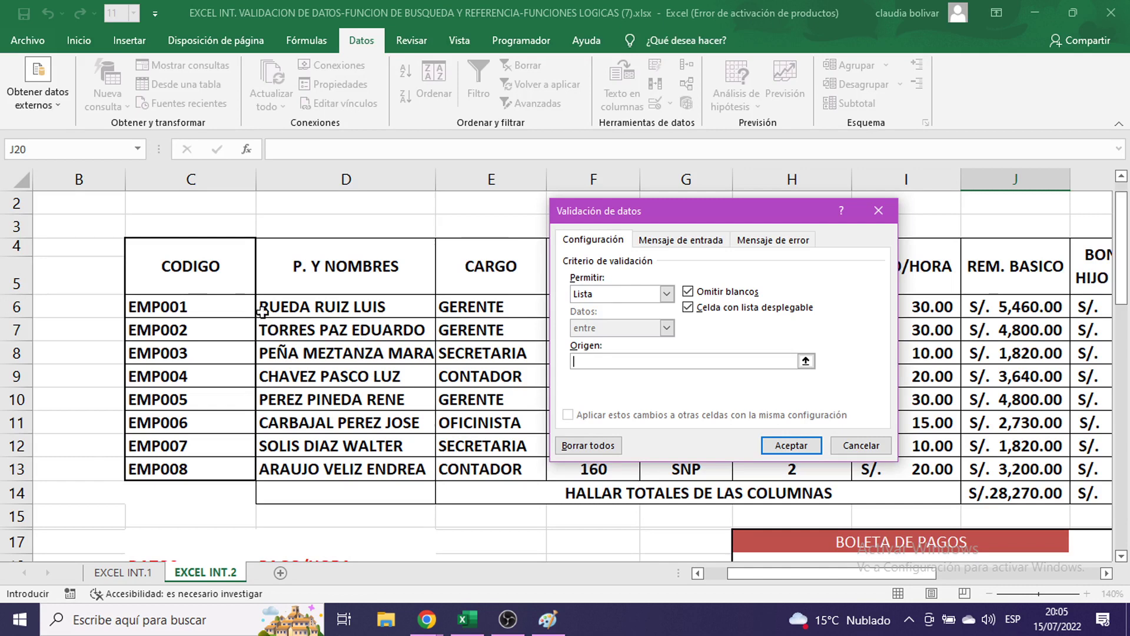
left_click(188, 308)
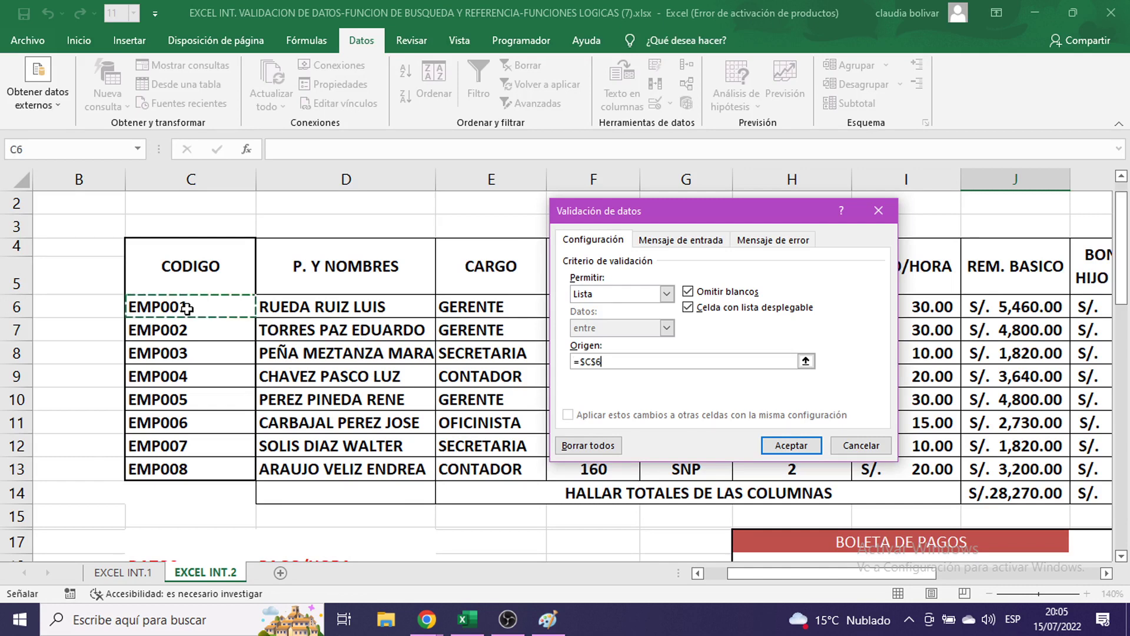
left_click_drag(187, 308, 181, 467)
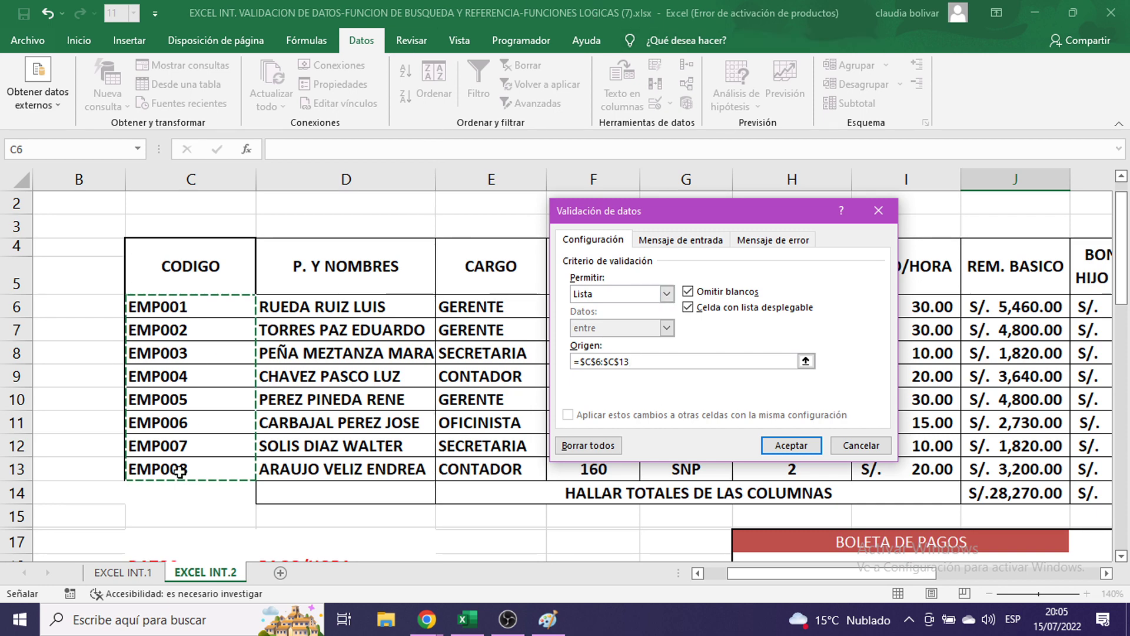
- Check the Paint screenshot, then go to the Mensaje de error settings
left_click(548, 619)
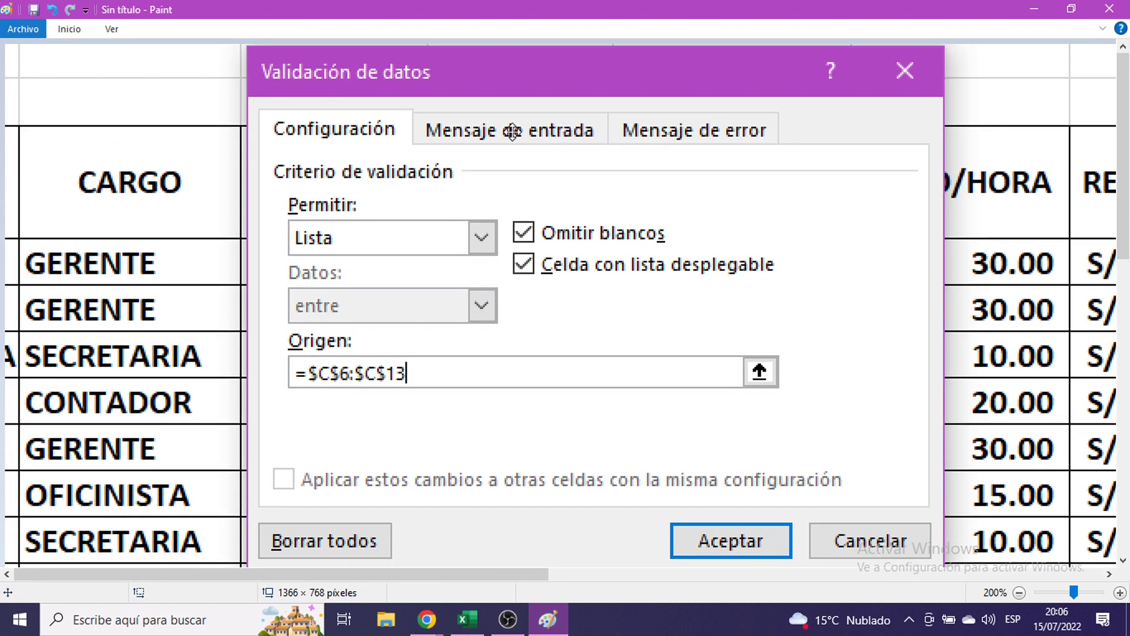
left_click(1034, 8)
left_click(786, 242)
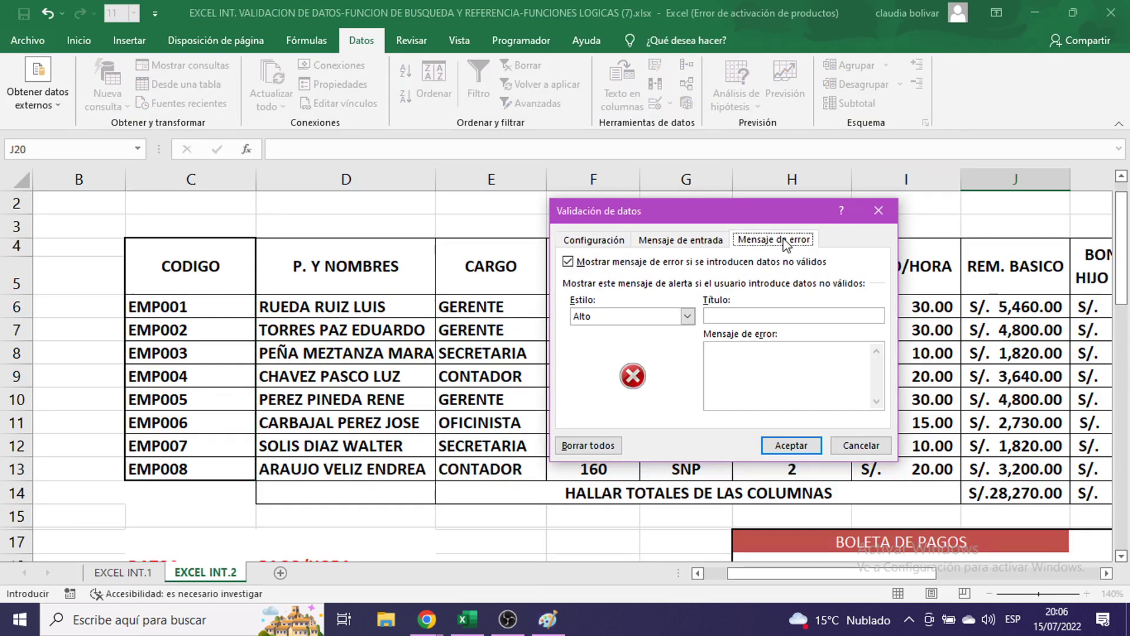
- Type the Stop-style error message SOLO SE ADMITEN CODIGOS
left_click(744, 359)
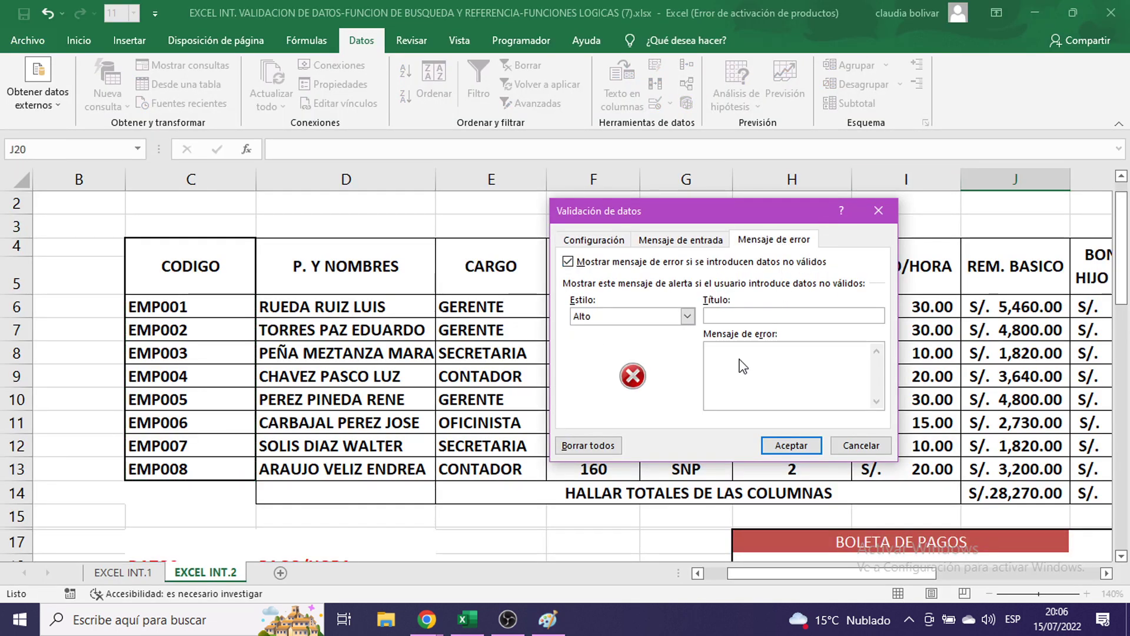
left_click_drag(733, 213, 685, 134)
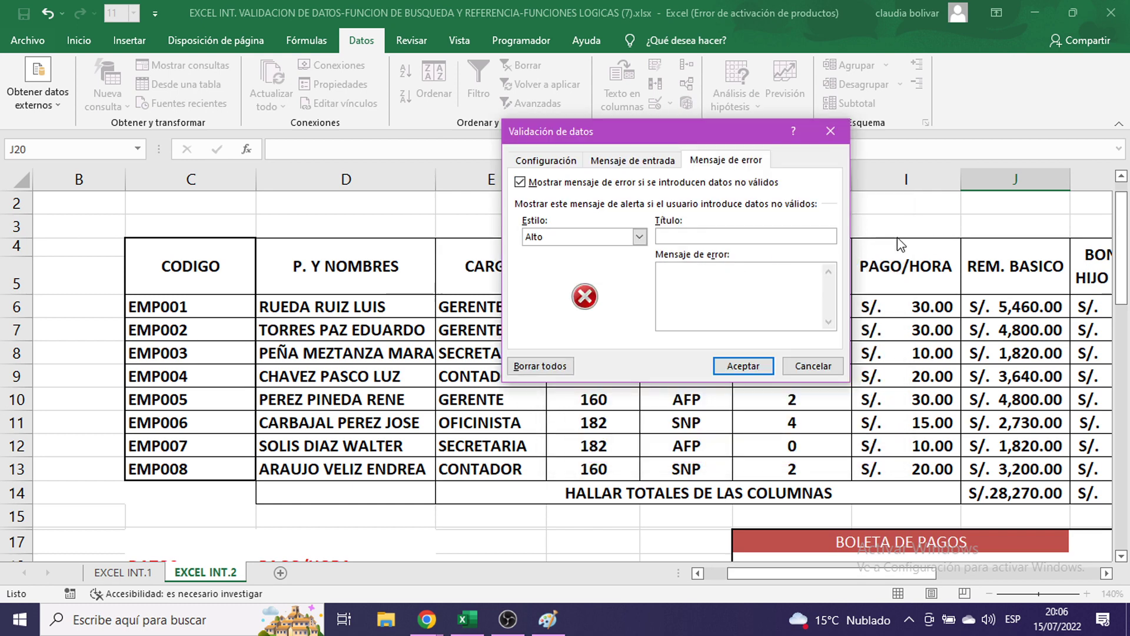
type("SOLO SE ADMITE")
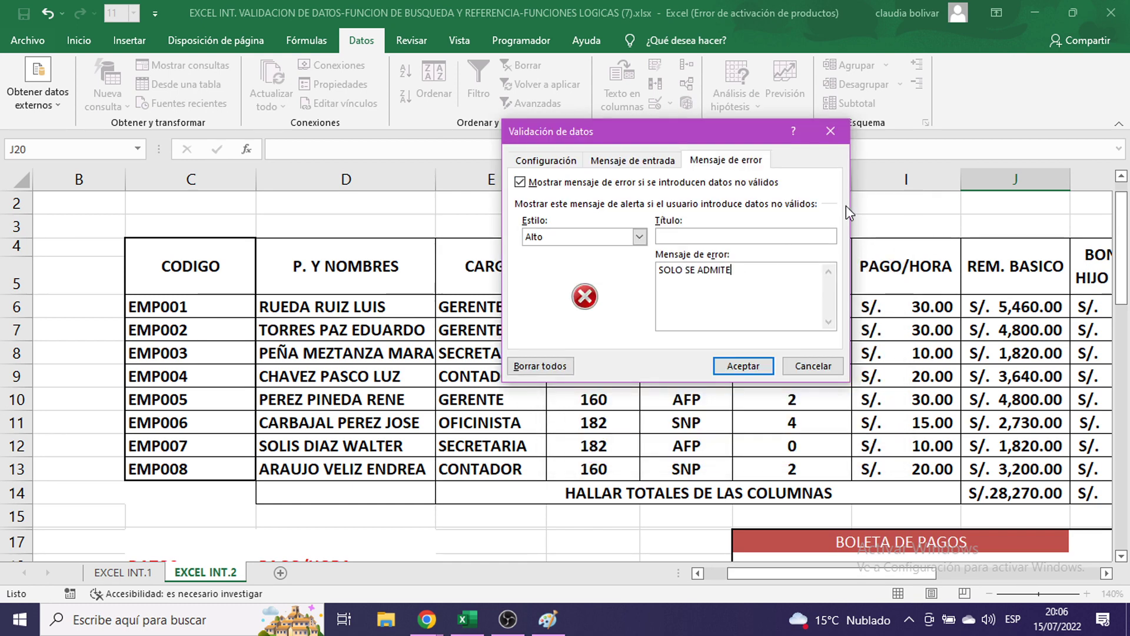
type("N CODIGO")
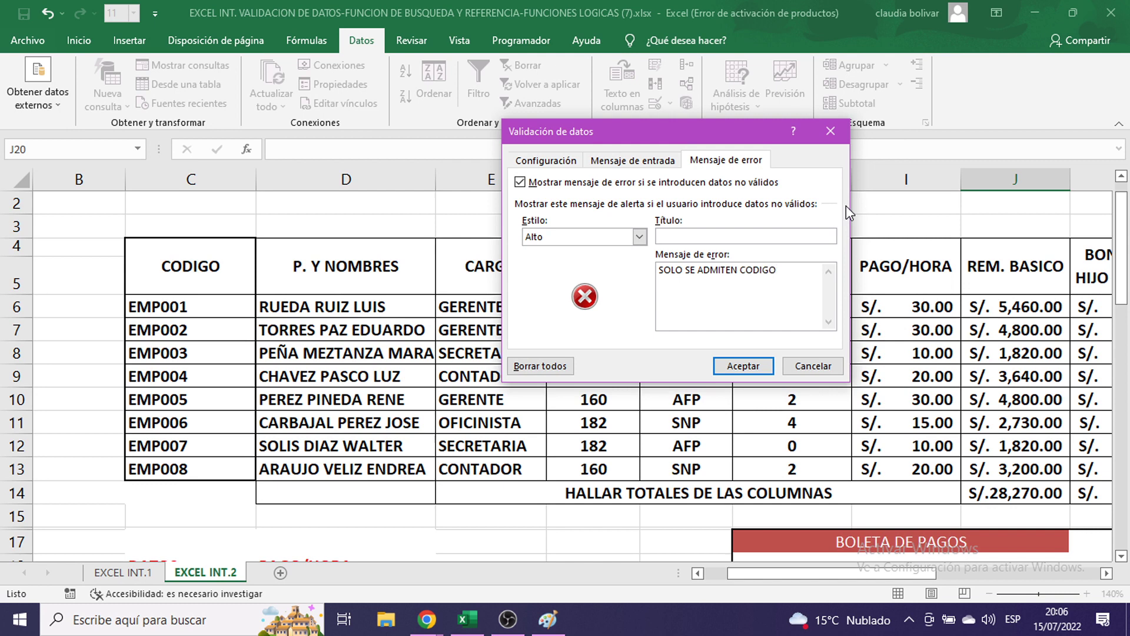
type("S")
type("CODIGO")
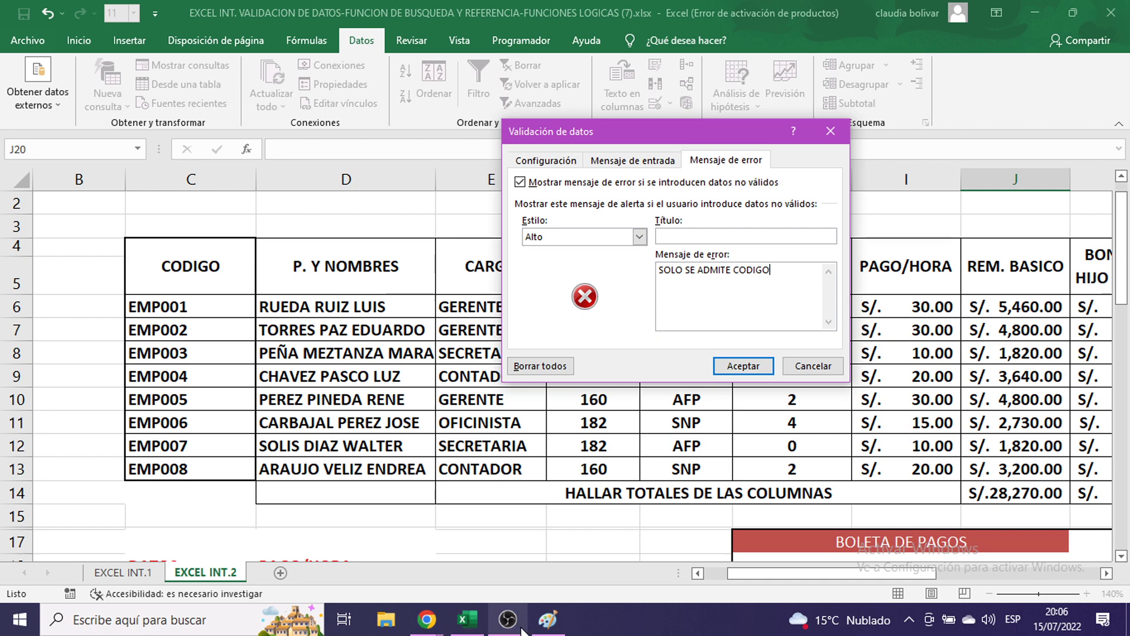
- Paste the latest Excel screenshot into Paint, then trim the error message's ending
left_click(547, 619)
key("ctrl+v")
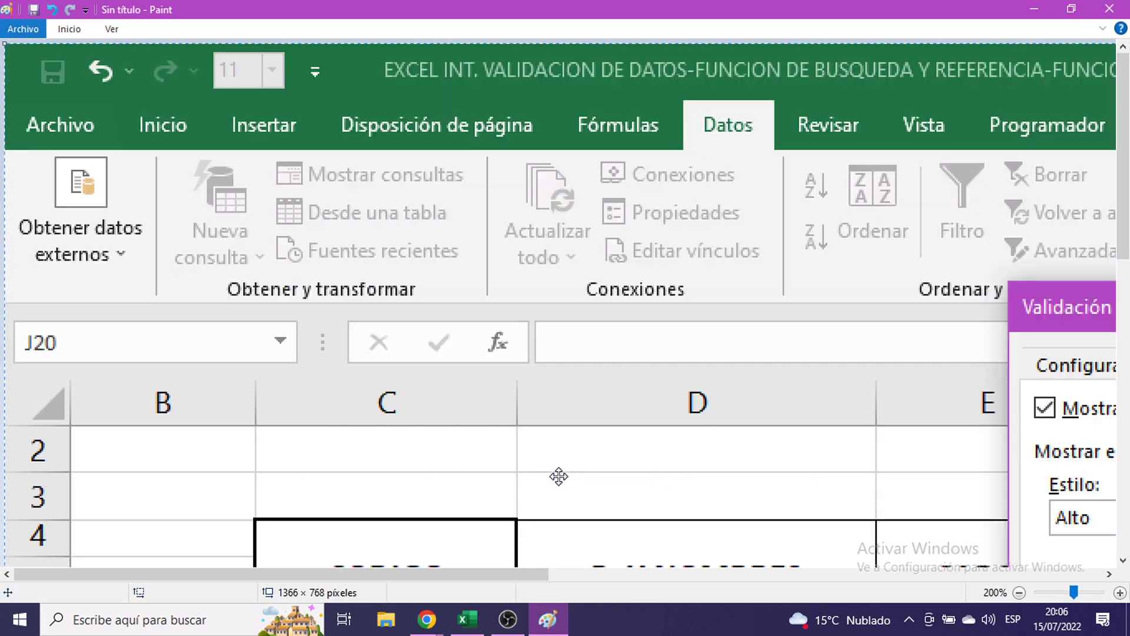
left_click_drag(559, 475, 276, 167)
left_click_drag(1082, 492, 655, 451)
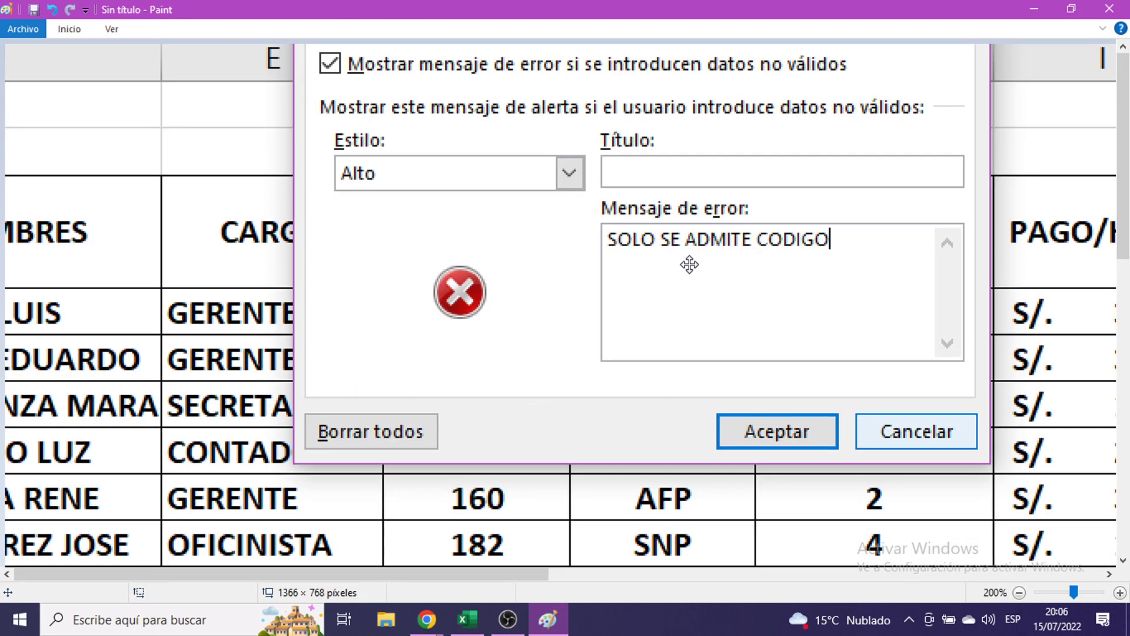
left_click(1031, 3)
key("BackSpace")
key("BackSpace")
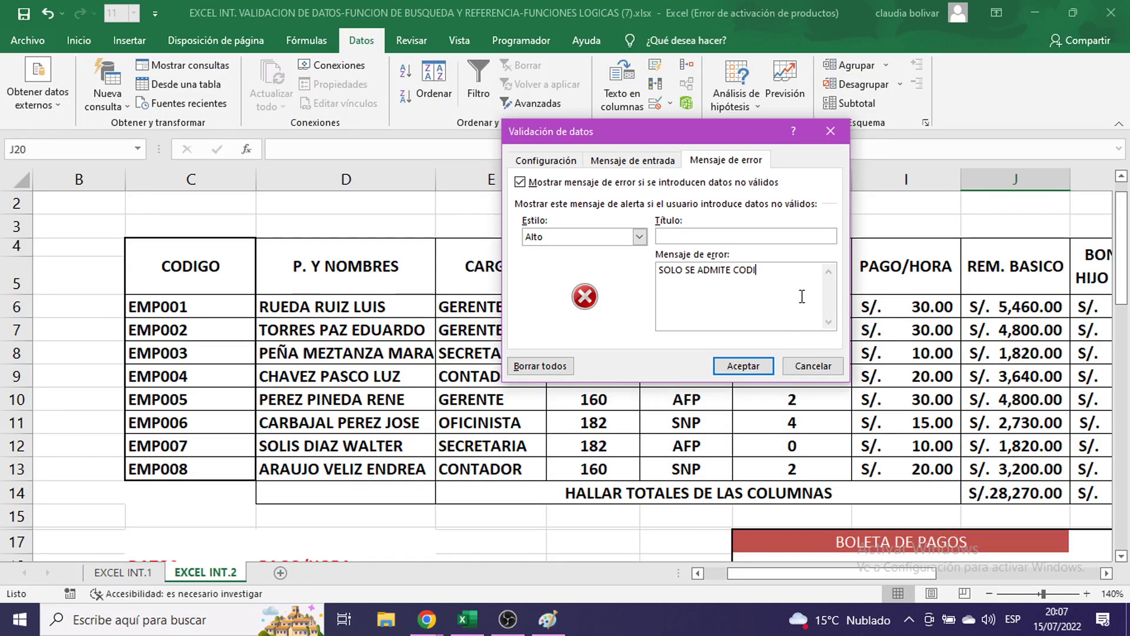
key("BackSpace")
key("BackSpace")
key("BackSpace")
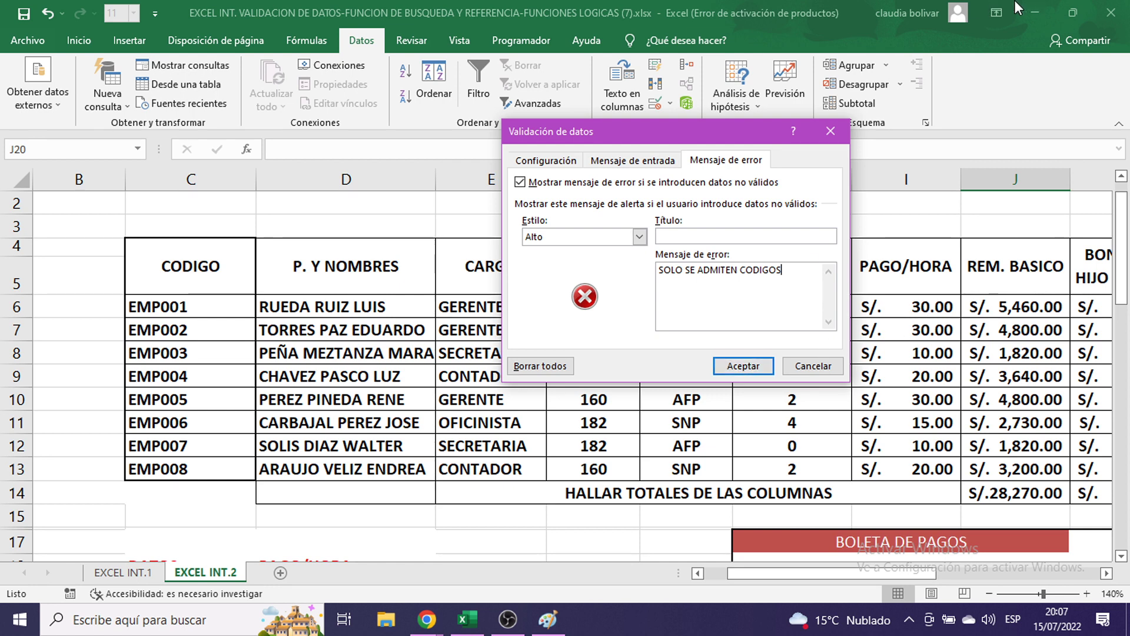
- Apply the validation rule, select CODIGO cell J20 on the form, and switch to Paint
left_click(745, 368)
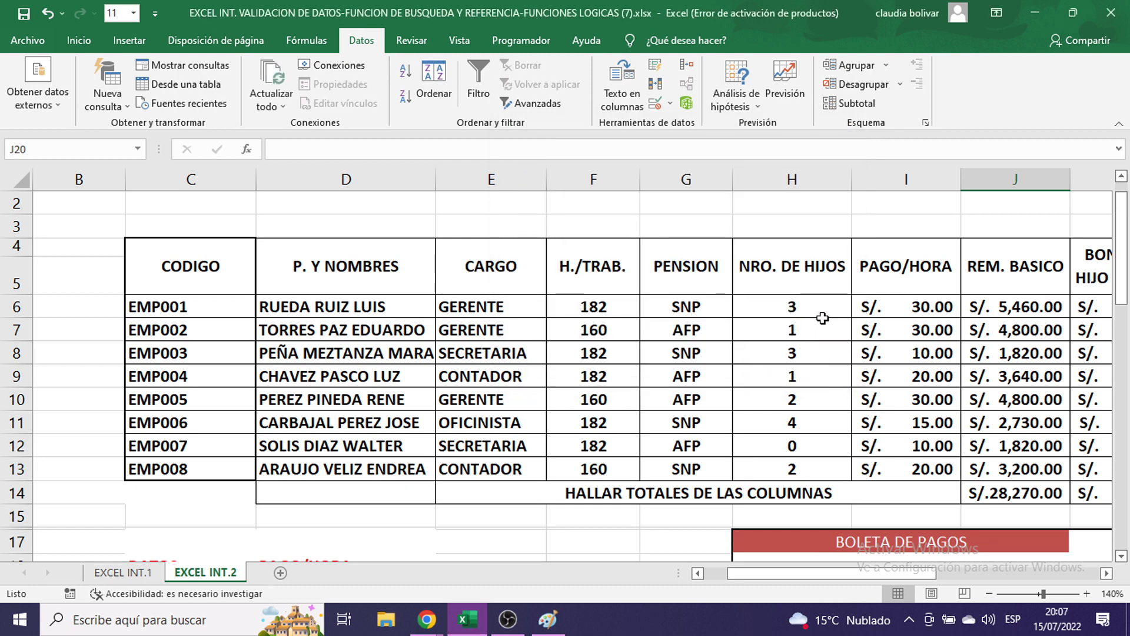
left_click(815, 396)
scroll(824, 403, "down", 1)
scroll(826, 406, "down", 3)
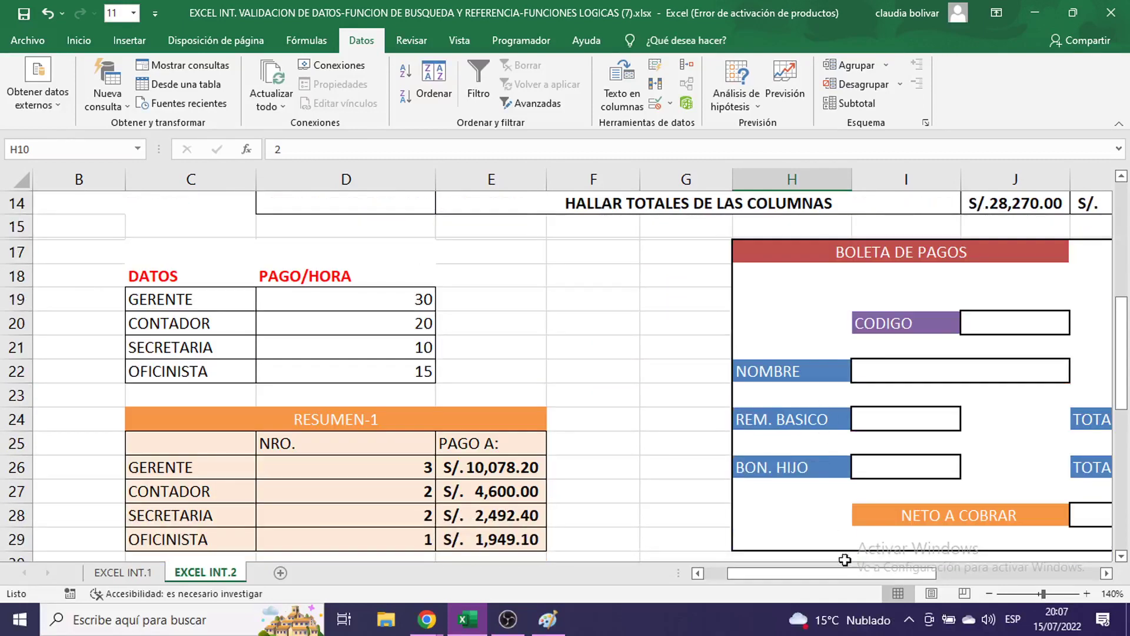
left_click_drag(836, 573, 928, 521)
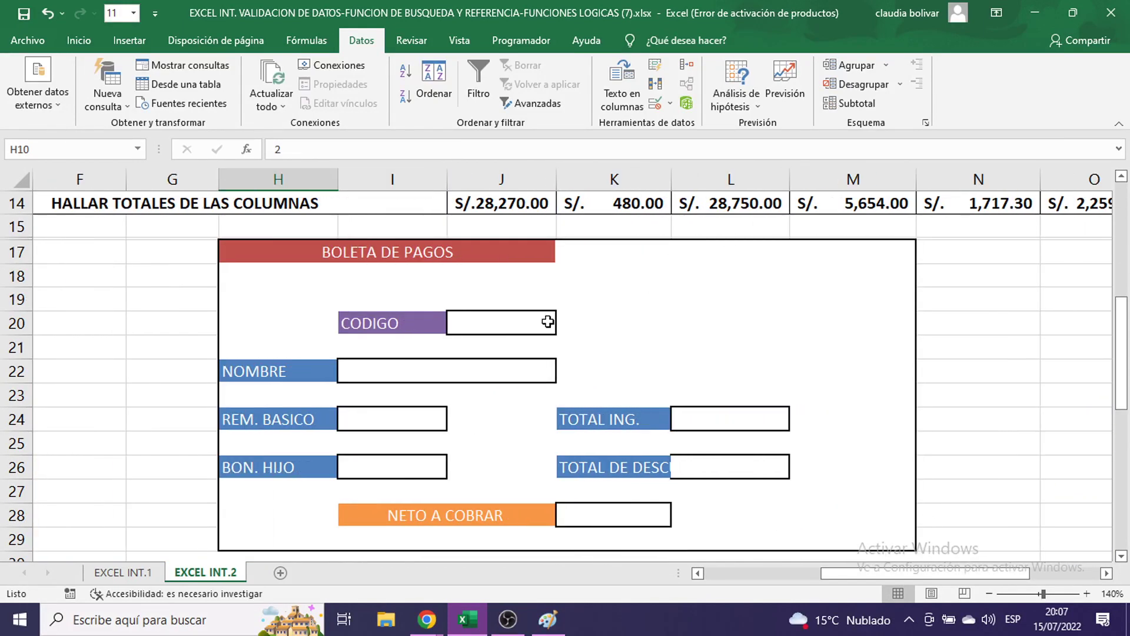
left_click(518, 325)
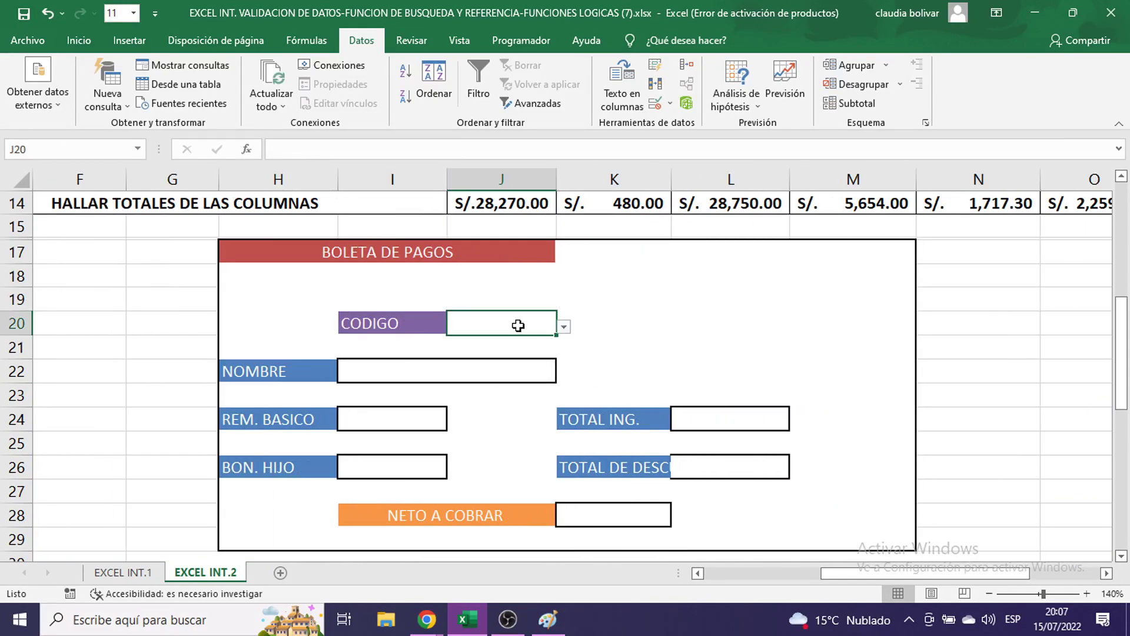
left_click(547, 619)
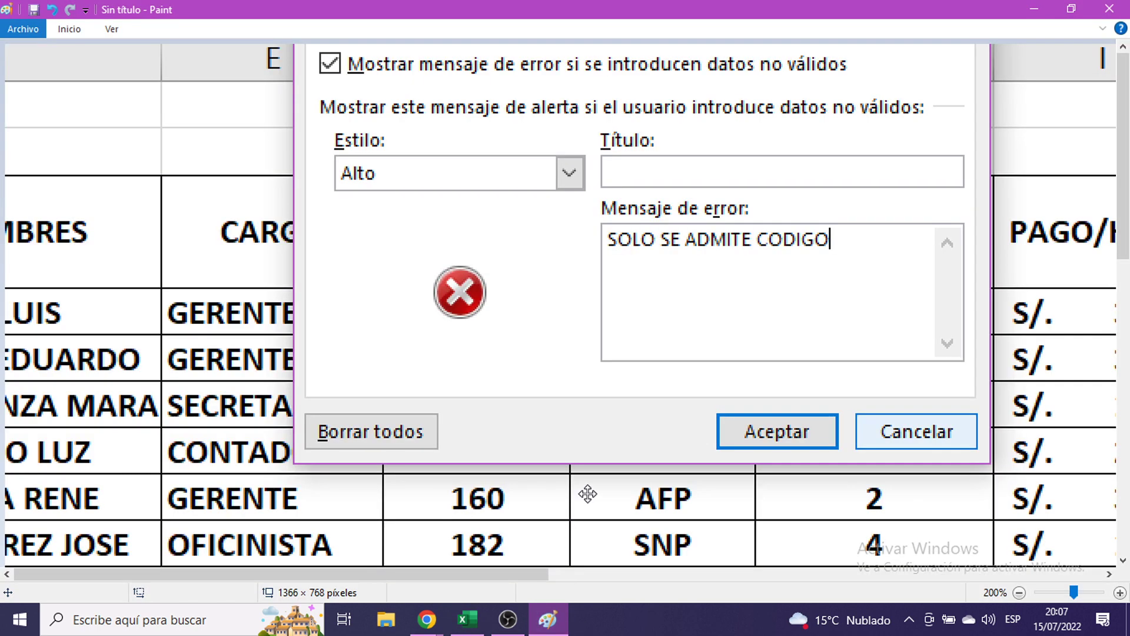
- Paste the form screenshot into Paint, then open J20's dropdown listing EMP001–EMP008
key("ctrl+v")
scroll(716, 381, "down", 5)
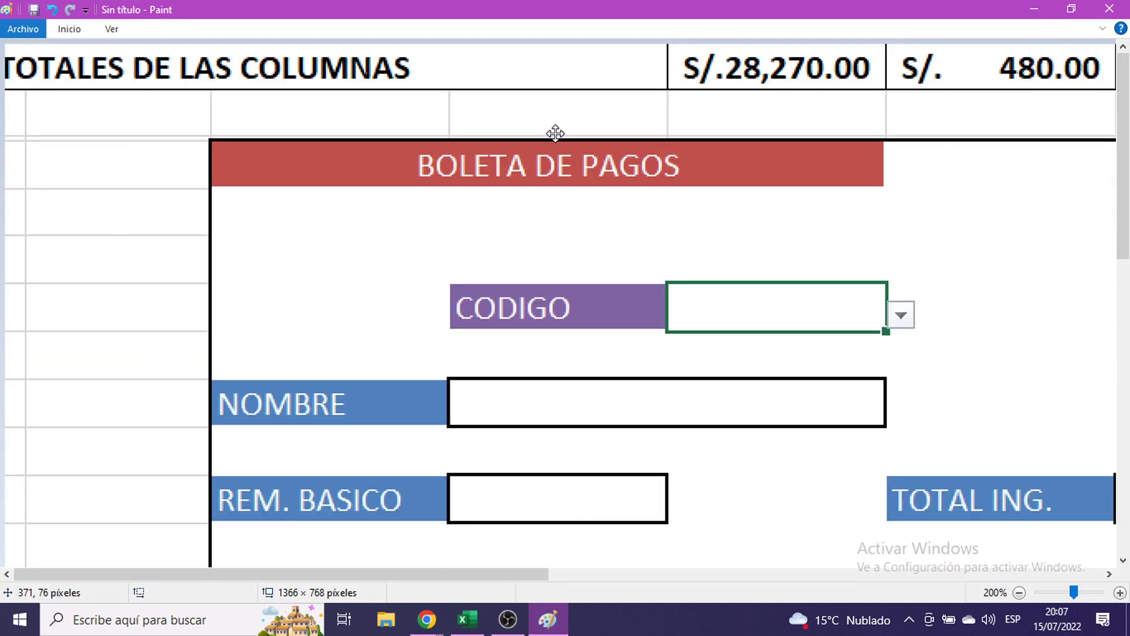
left_click_drag(555, 133, 411, 37)
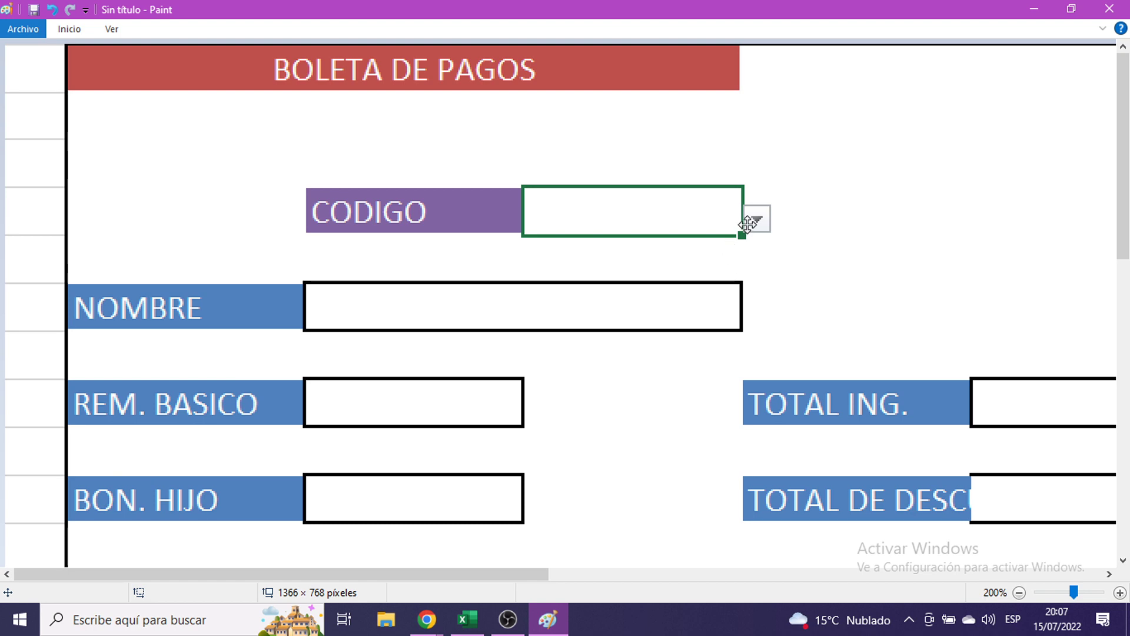
left_click(1033, 9)
left_click(563, 327)
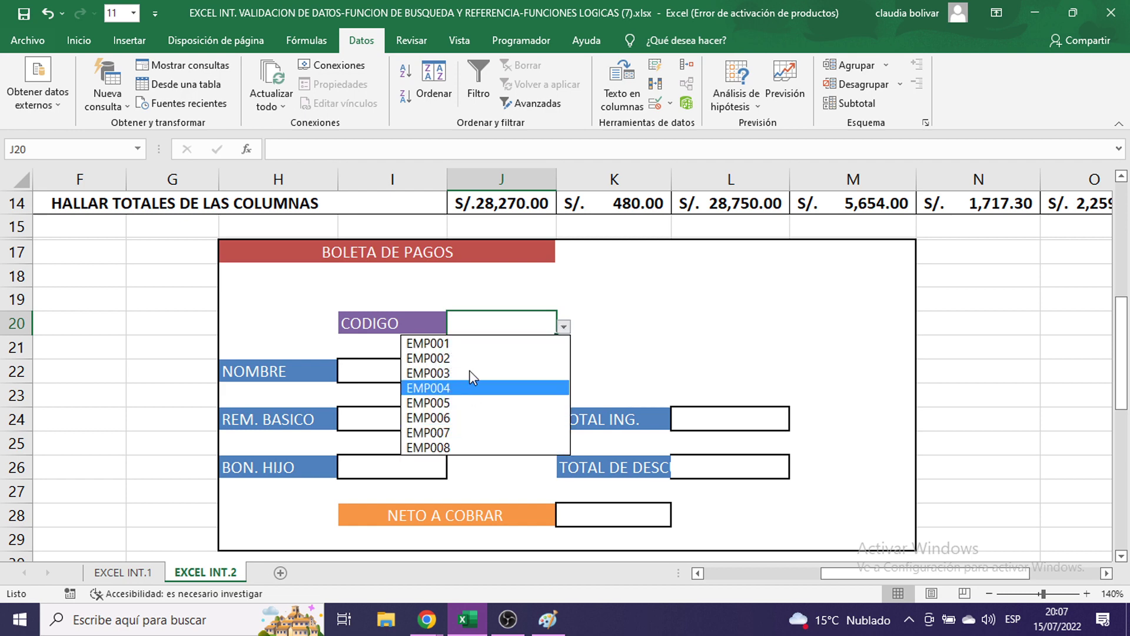
left_click(429, 622)
mouse_move(428, 624)
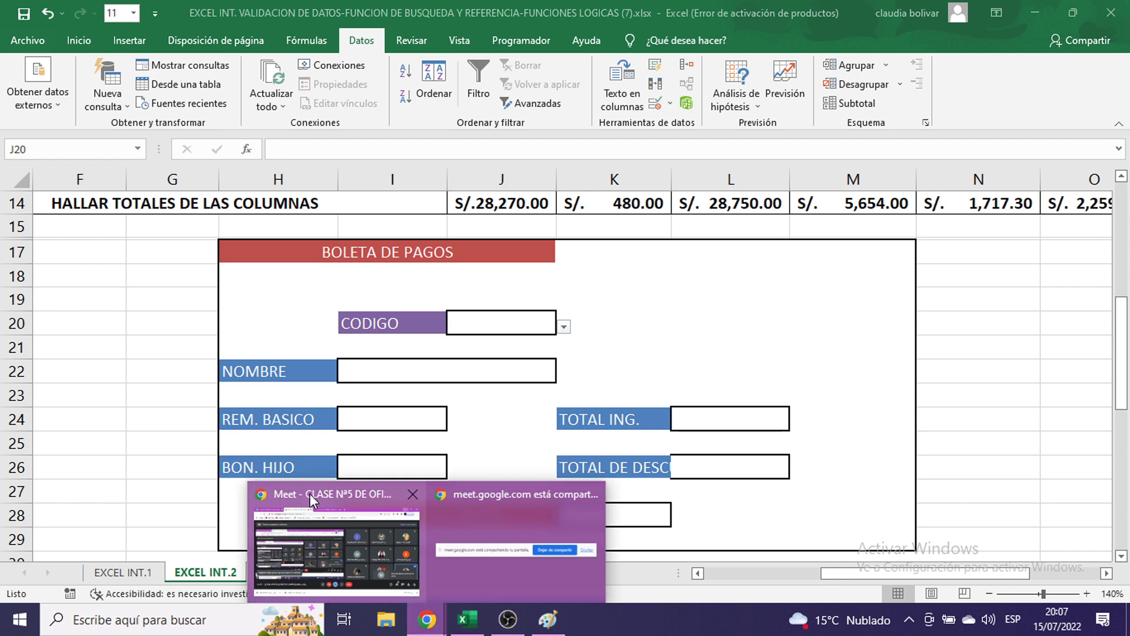
left_click(312, 500)
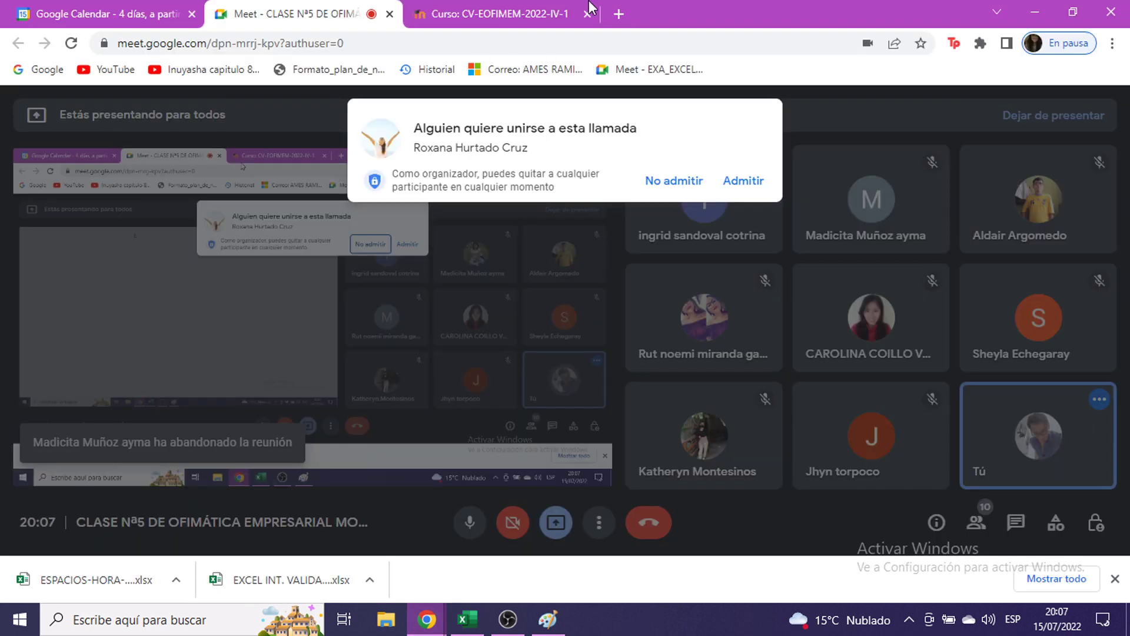
left_click(743, 179)
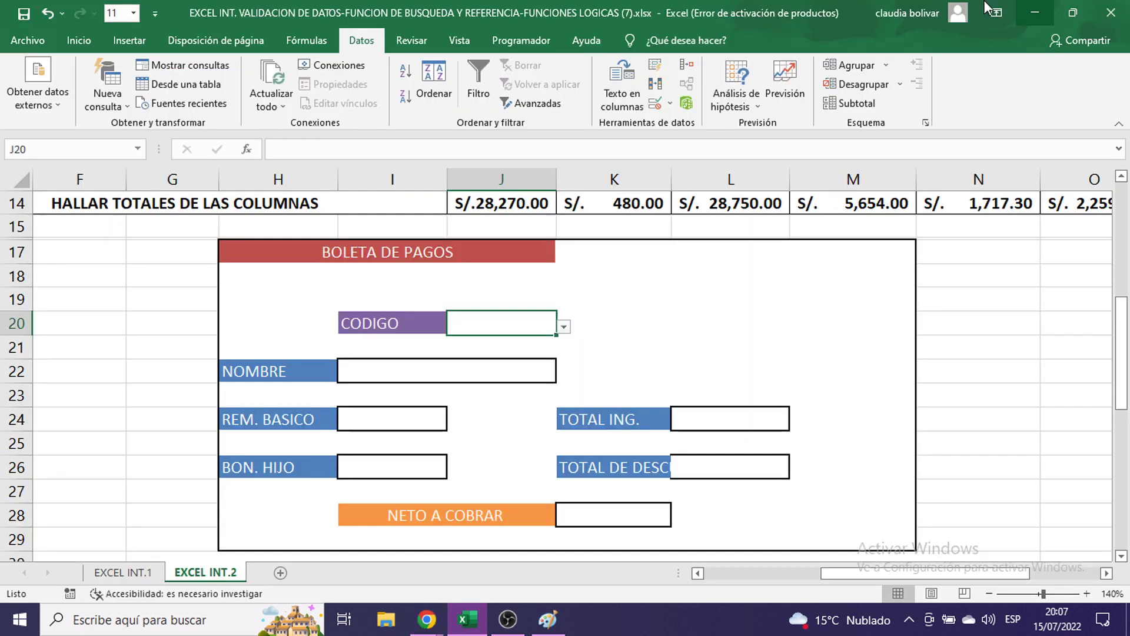
left_click(1034, 8)
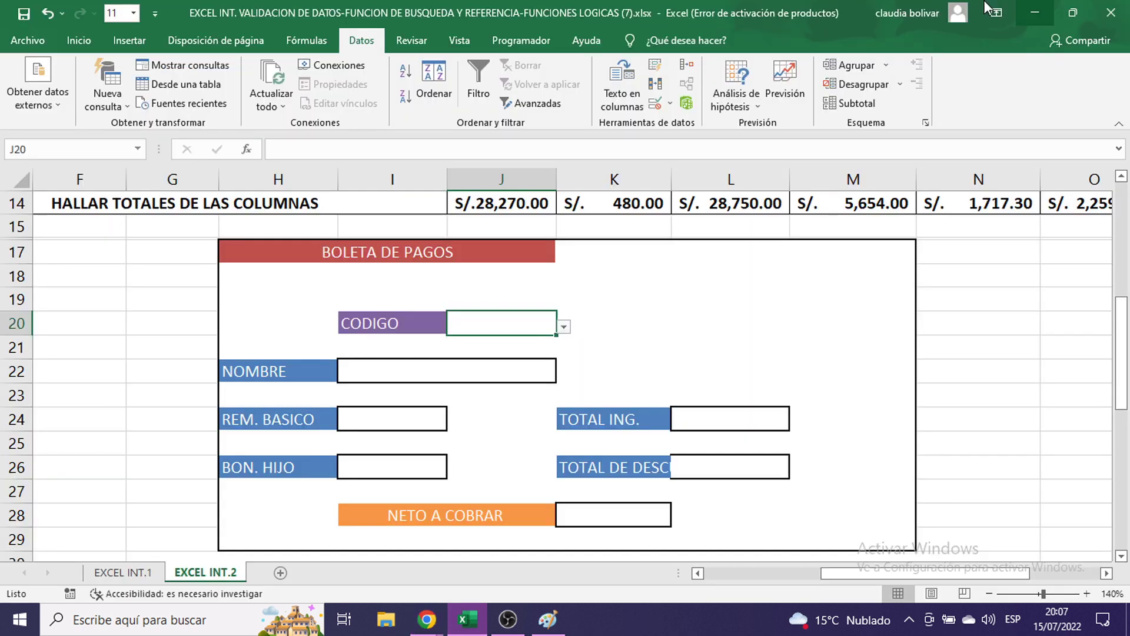
left_click(564, 326)
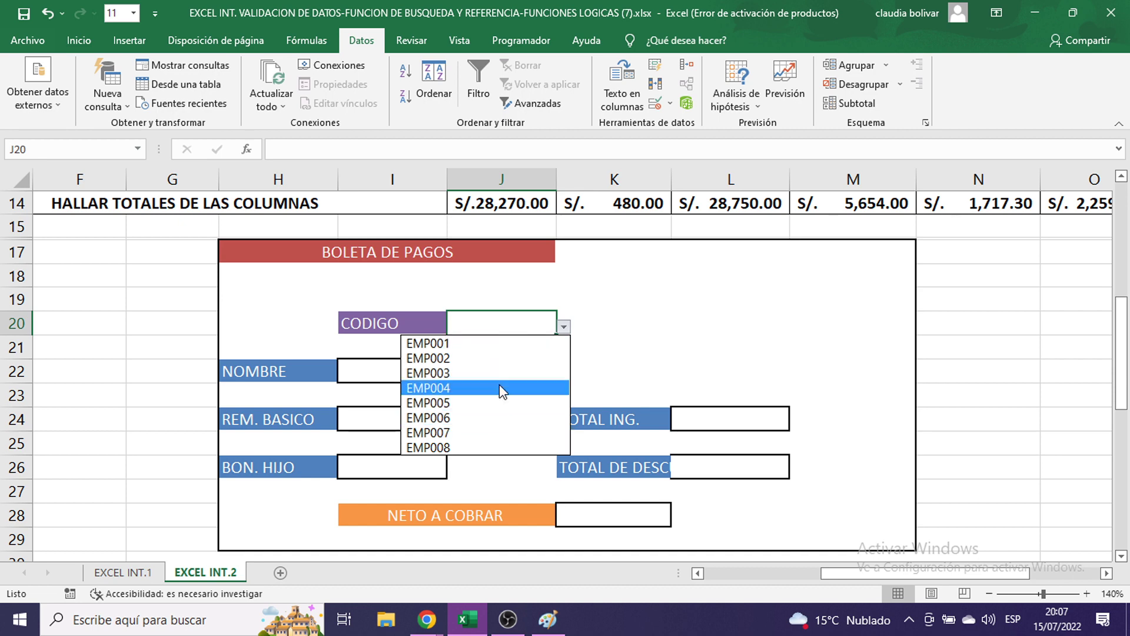
left_click(518, 318)
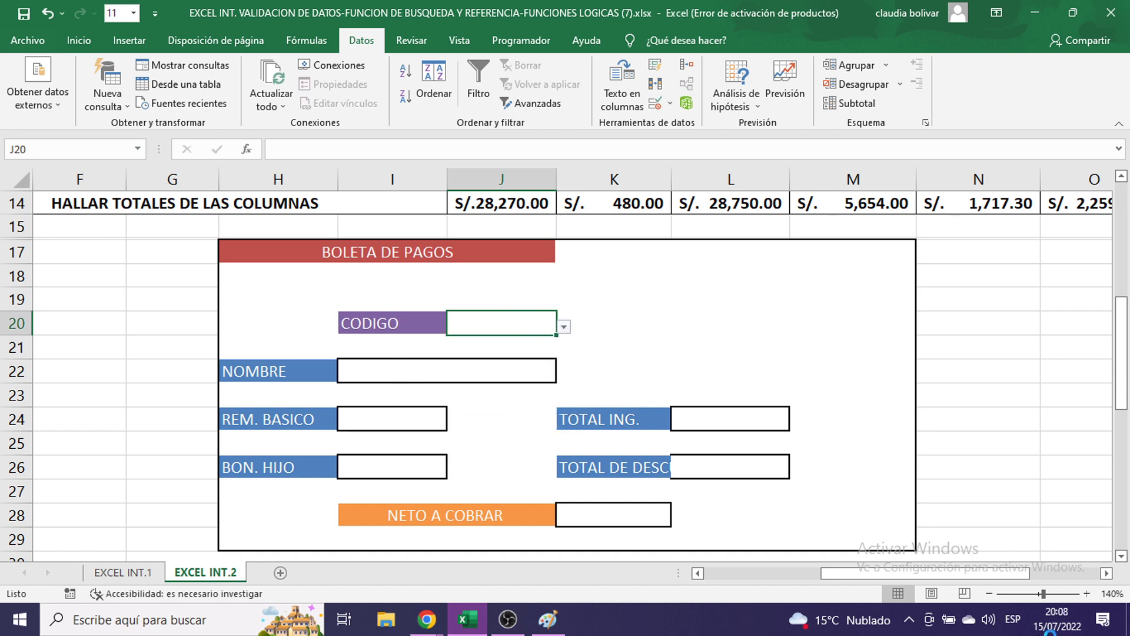
left_click_drag(1027, 574, 983, 574)
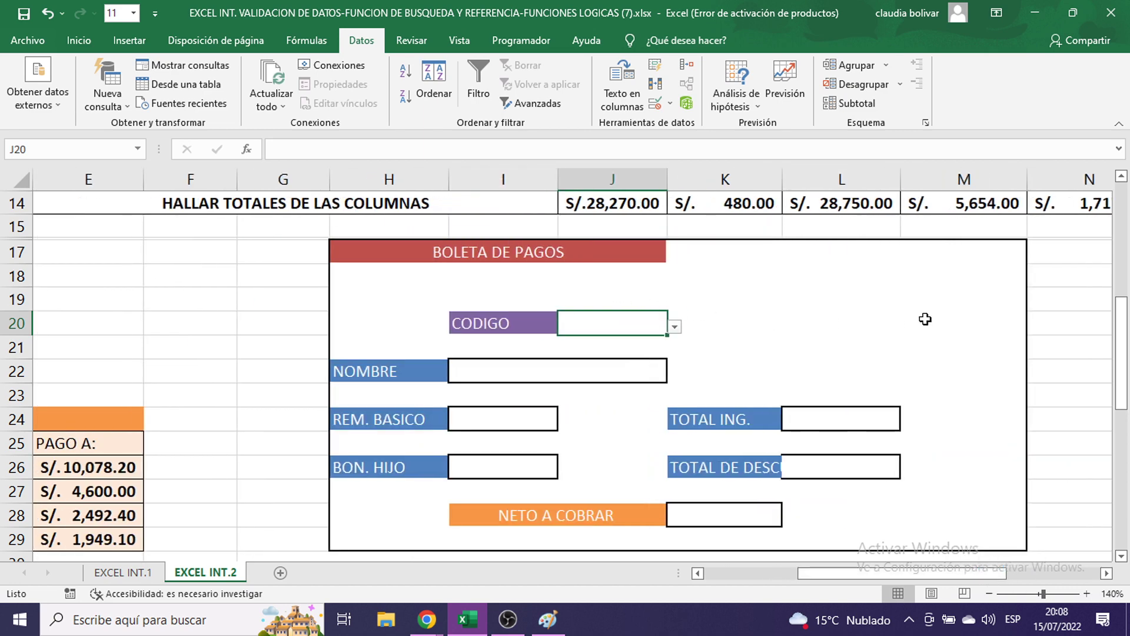
type("TU")
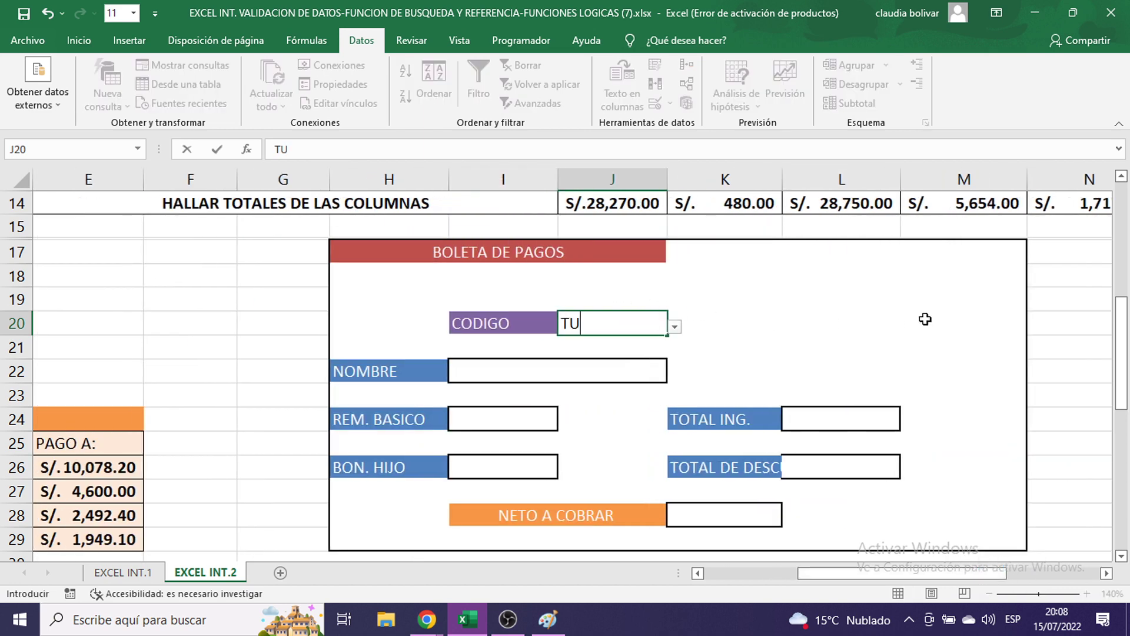
type("001")
key("Return")
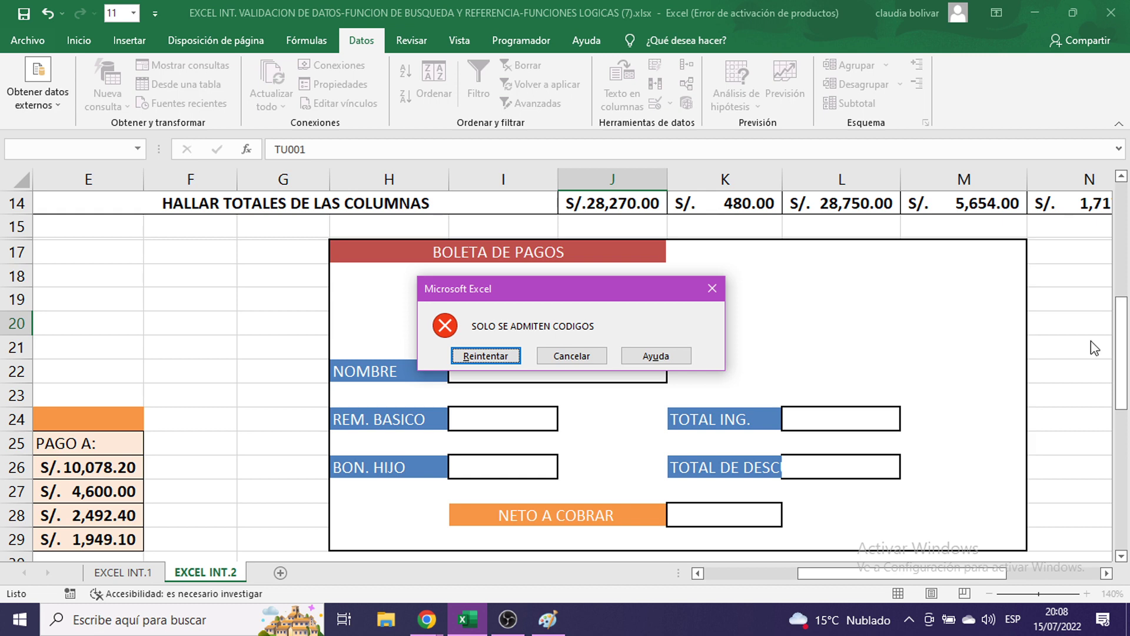
left_click(712, 290)
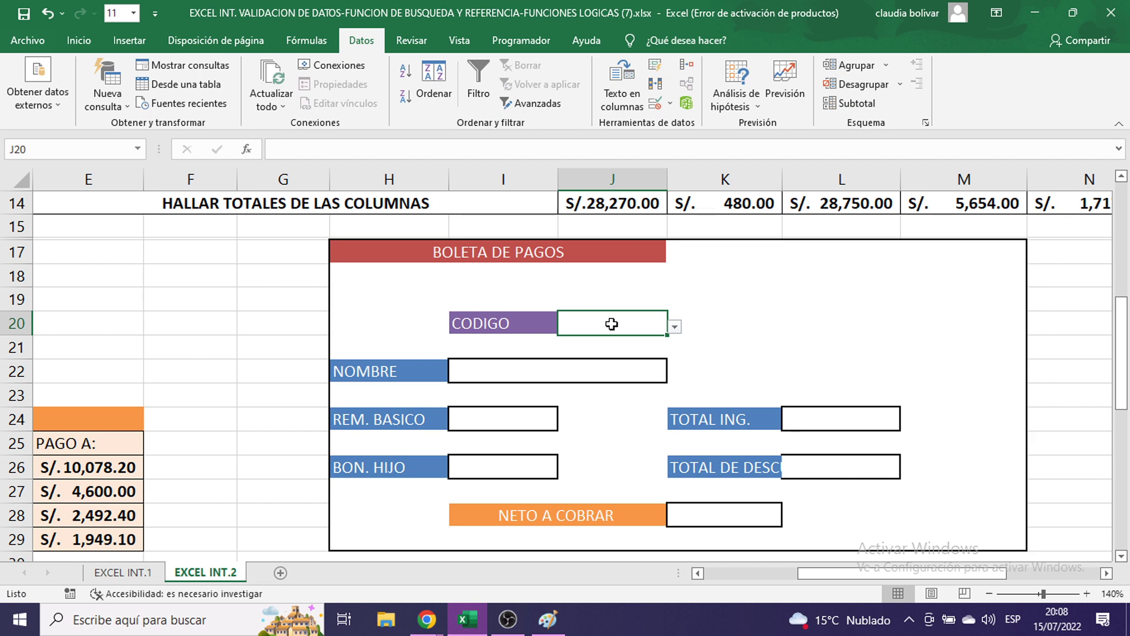
left_click(675, 327)
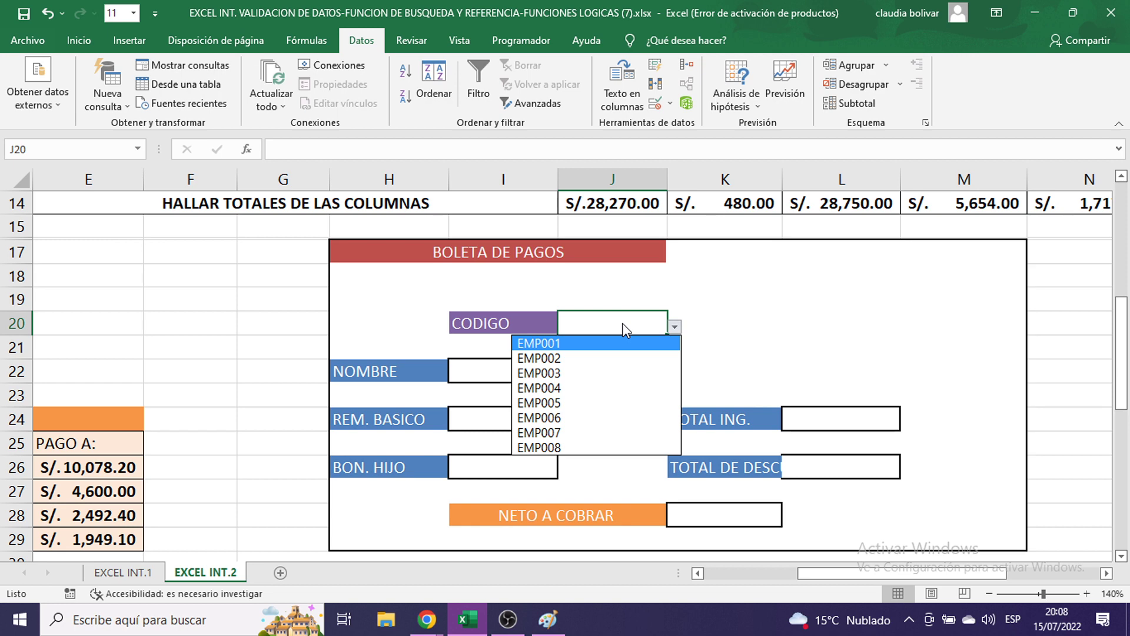
left_click(646, 320)
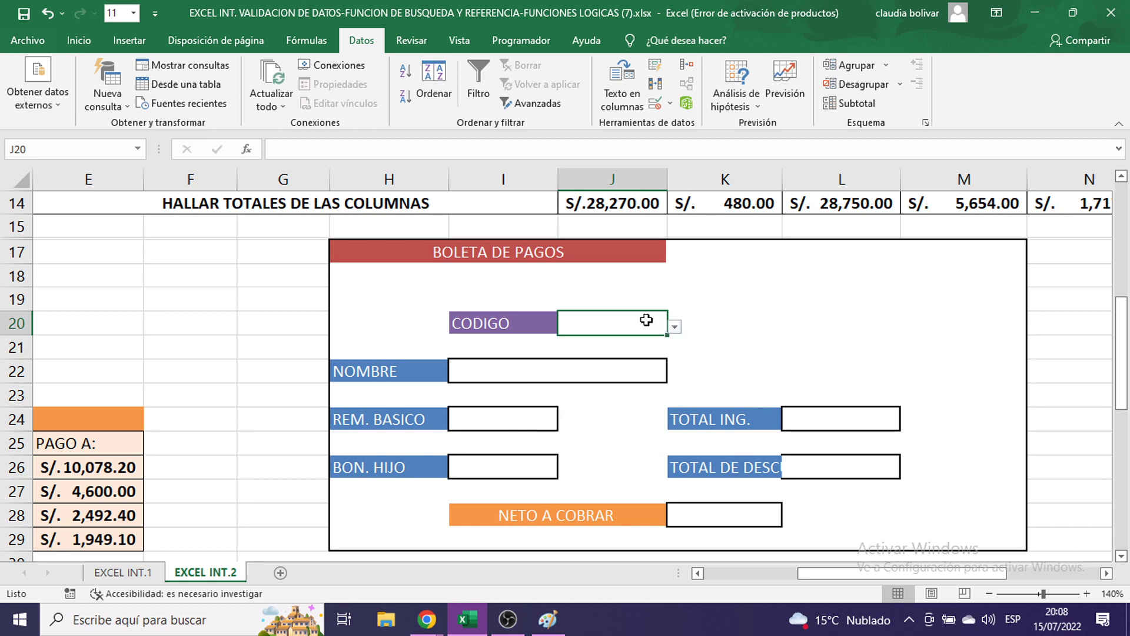
left_click(553, 374)
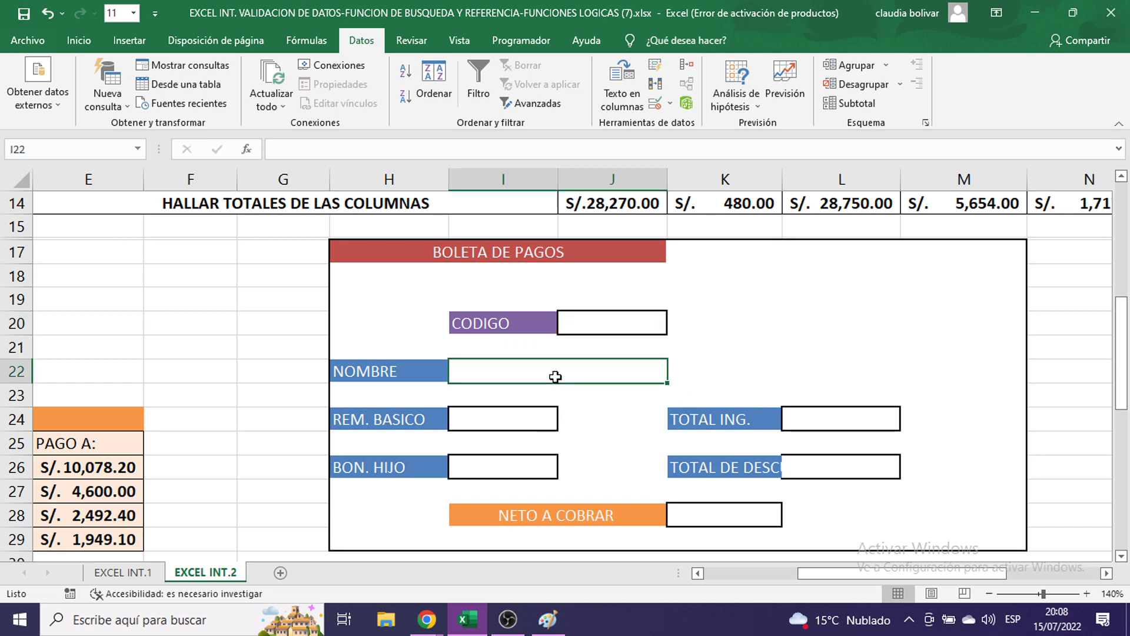
- Set the grey value cells from REM. BASICO to NETO A COBRAR to font size 16
left_click(486, 420, "ctrl")
left_click(482, 469, "ctrl")
left_click(822, 420, "ctrl")
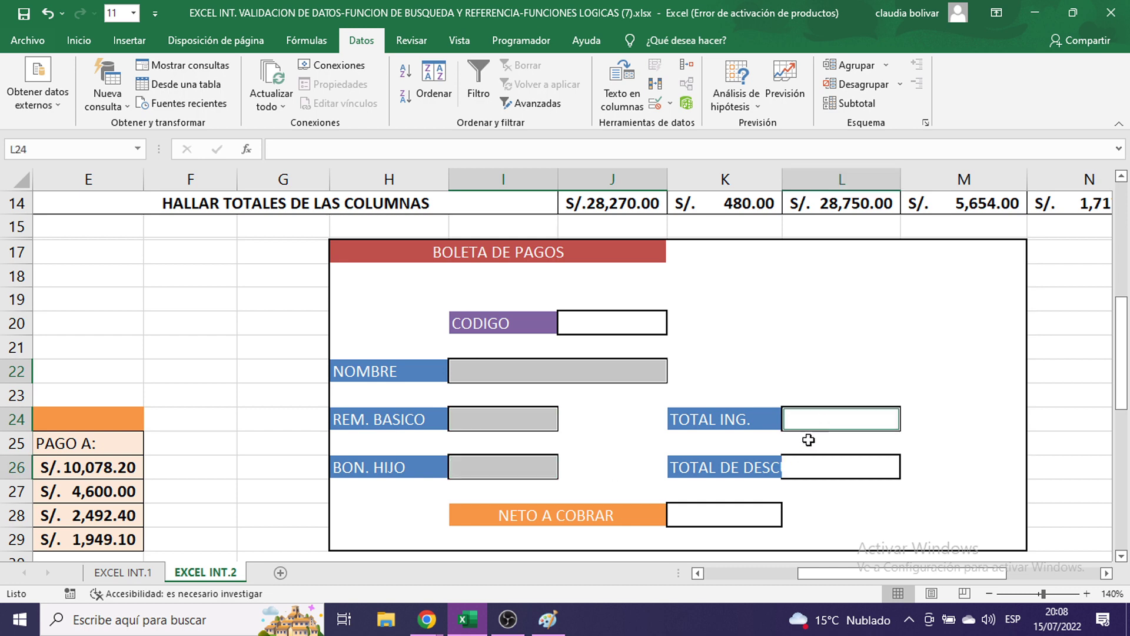
left_click(803, 471, "ctrl")
left_click(730, 516, "ctrl")
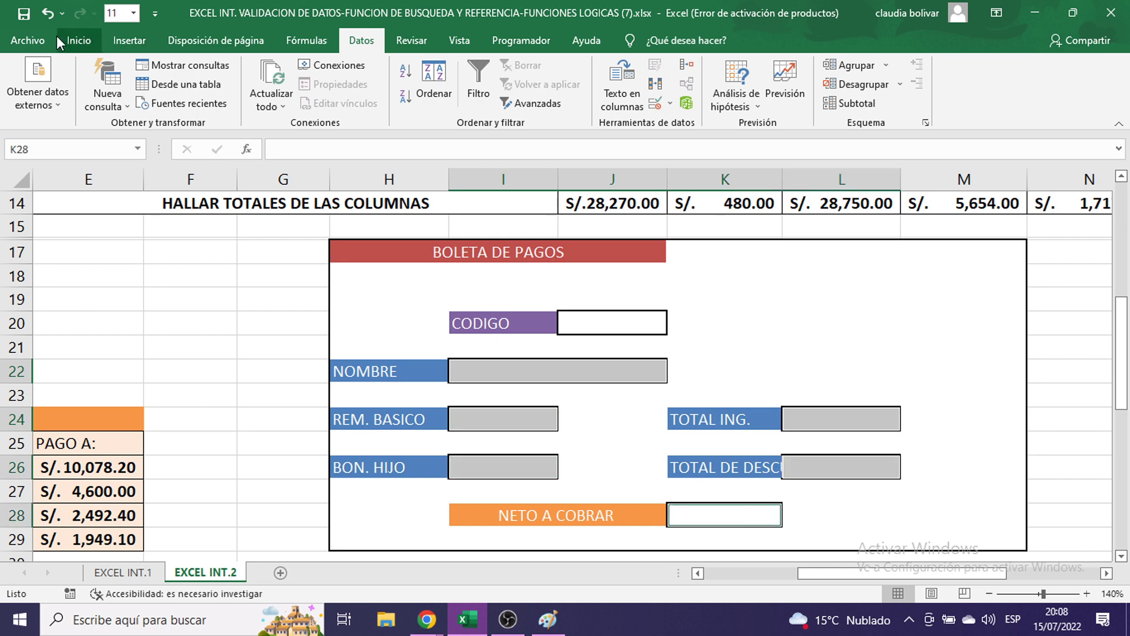
left_click(90, 43)
left_click(219, 72)
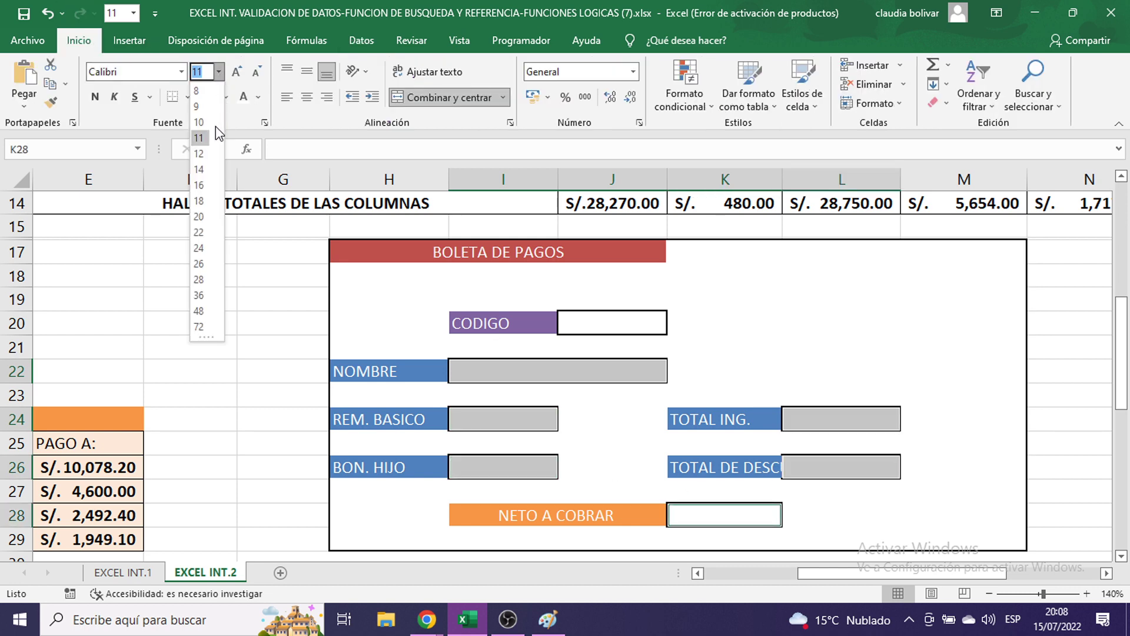
left_click(203, 184)
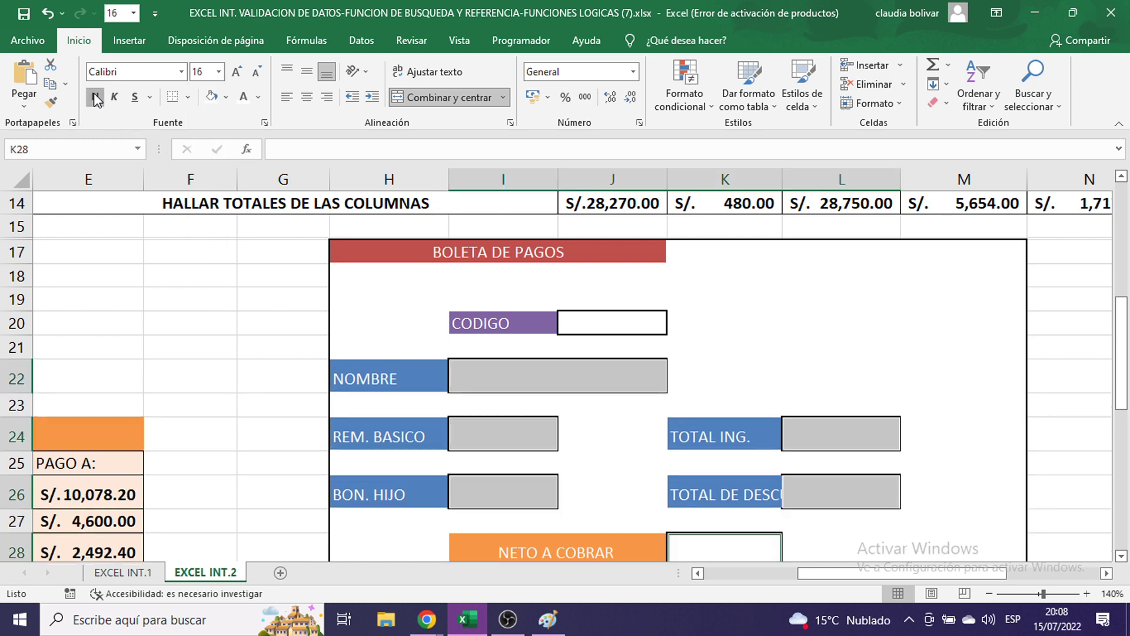
- Deselect the form cells and zoom the sheet out to 100%
scroll(641, 379, "down", 3)
scroll(641, 378, "up", 3)
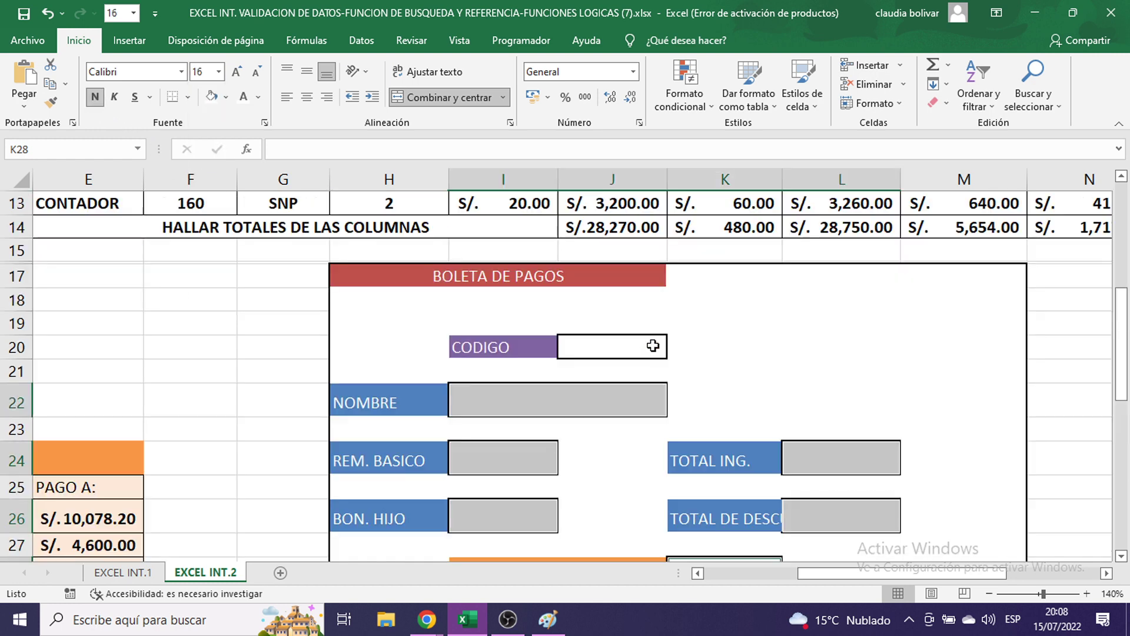
left_click(491, 399)
scroll(894, 438, "up", 3)
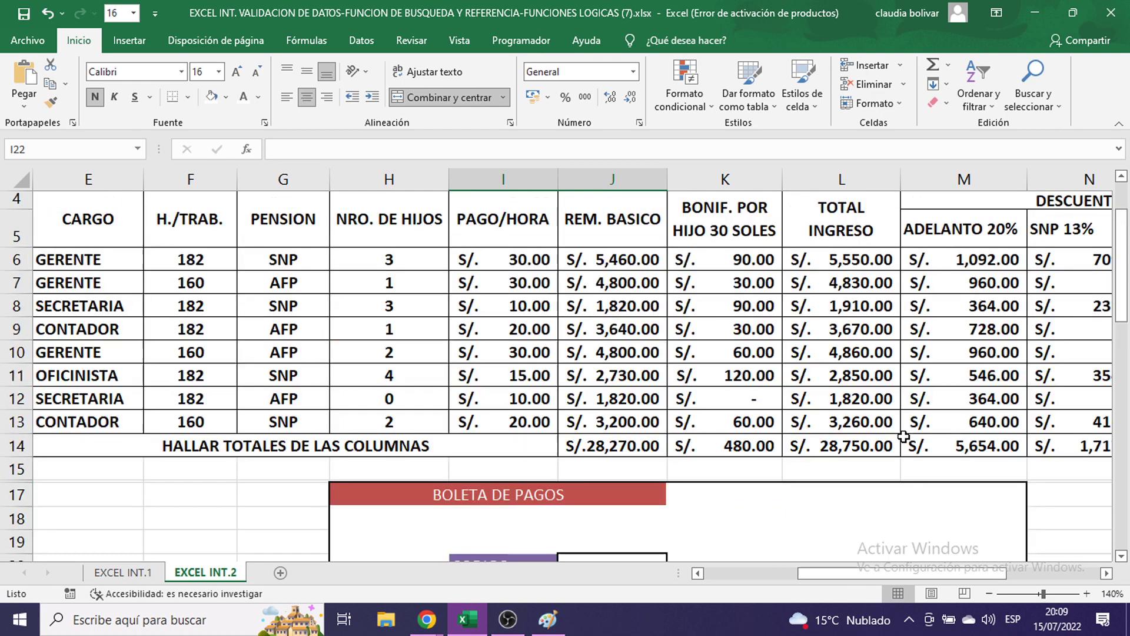
left_click(865, 465)
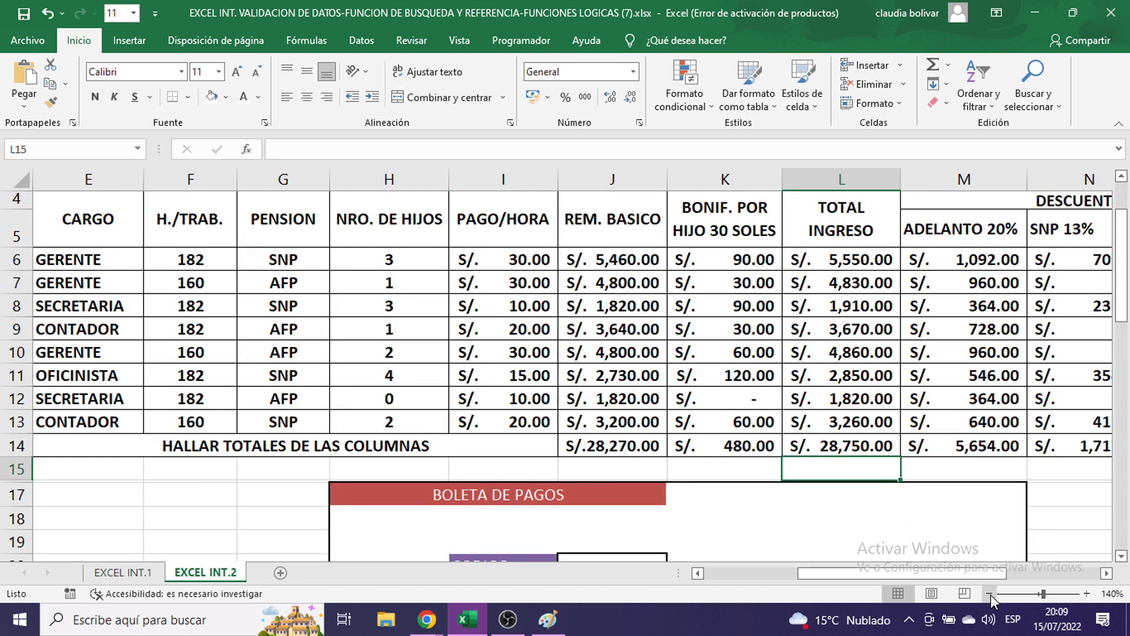
left_click(990, 593)
left_click(990, 594)
left_click(990, 593)
left_click(992, 594)
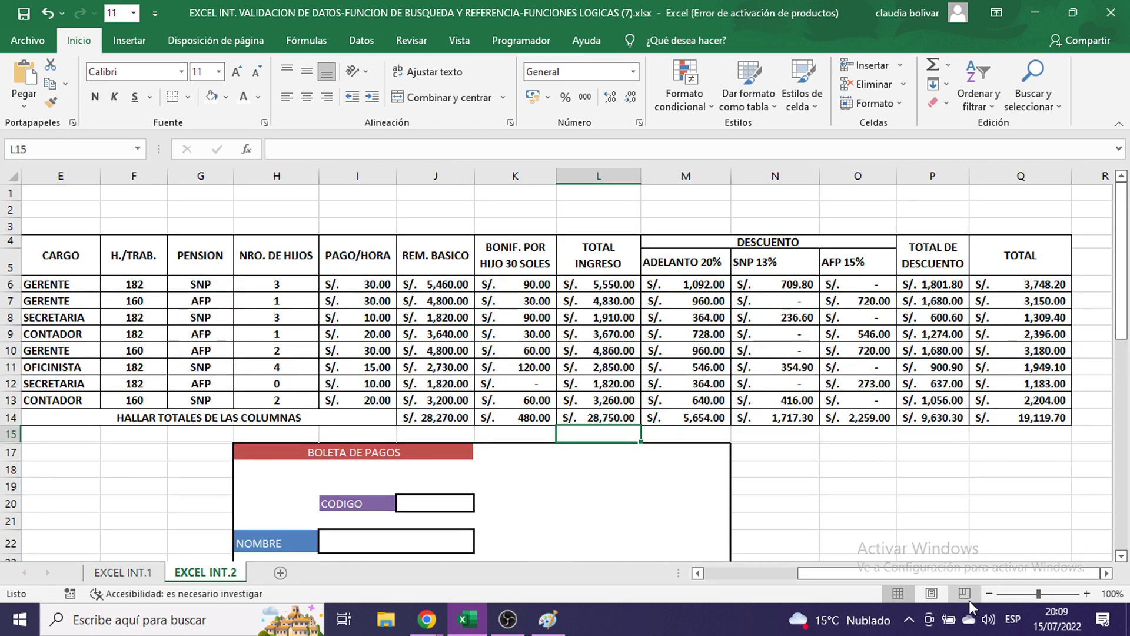
- Select the payroll table from EMP001 in C6 across to Q13
left_click_drag(919, 567, 827, 567)
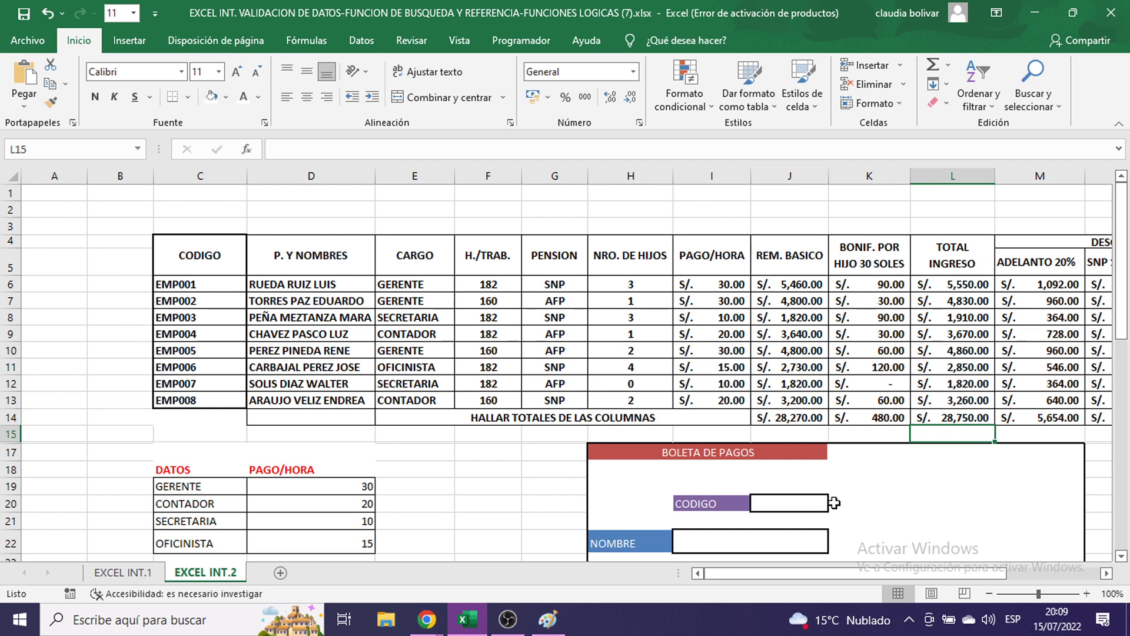
left_click_drag(762, 574, 788, 567)
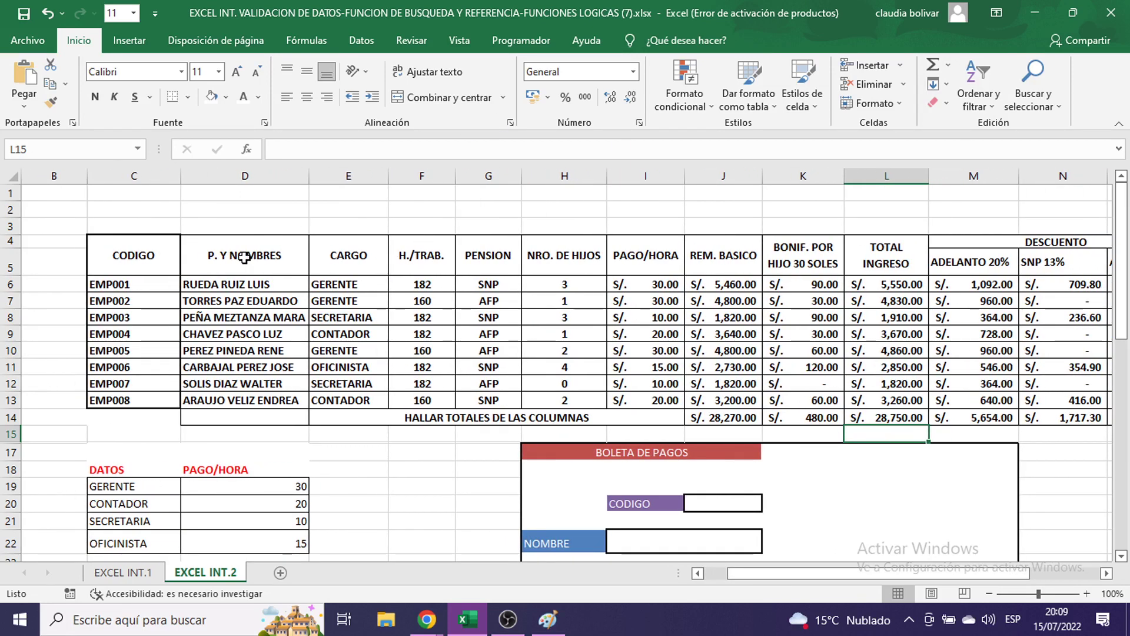
left_click_drag(113, 284, 391, 415)
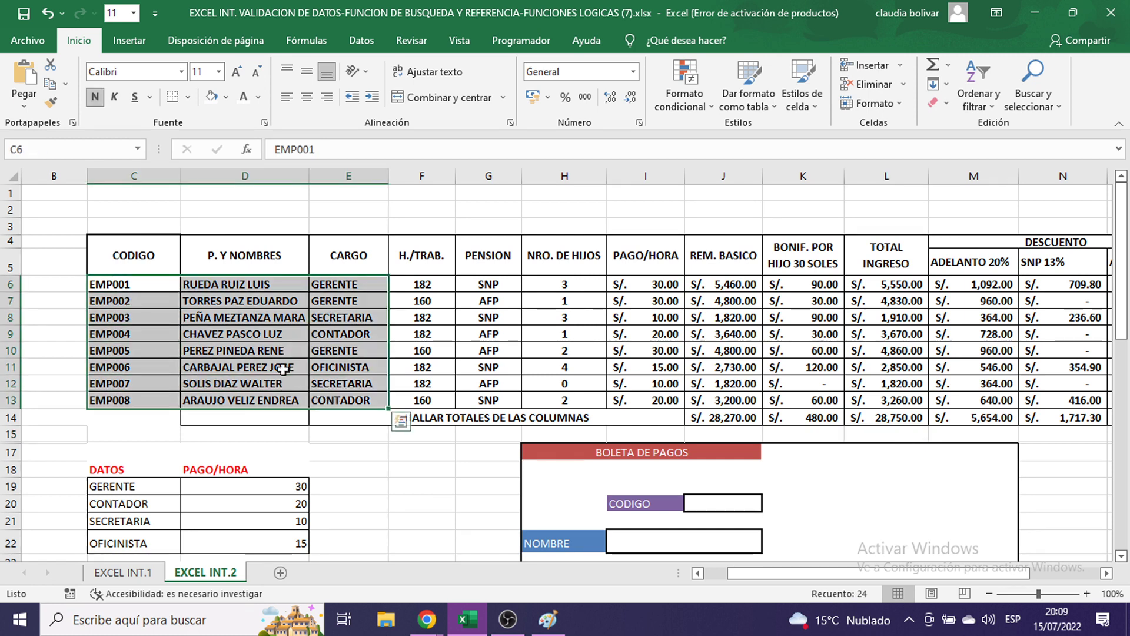
left_click_drag(120, 281, 1072, 401)
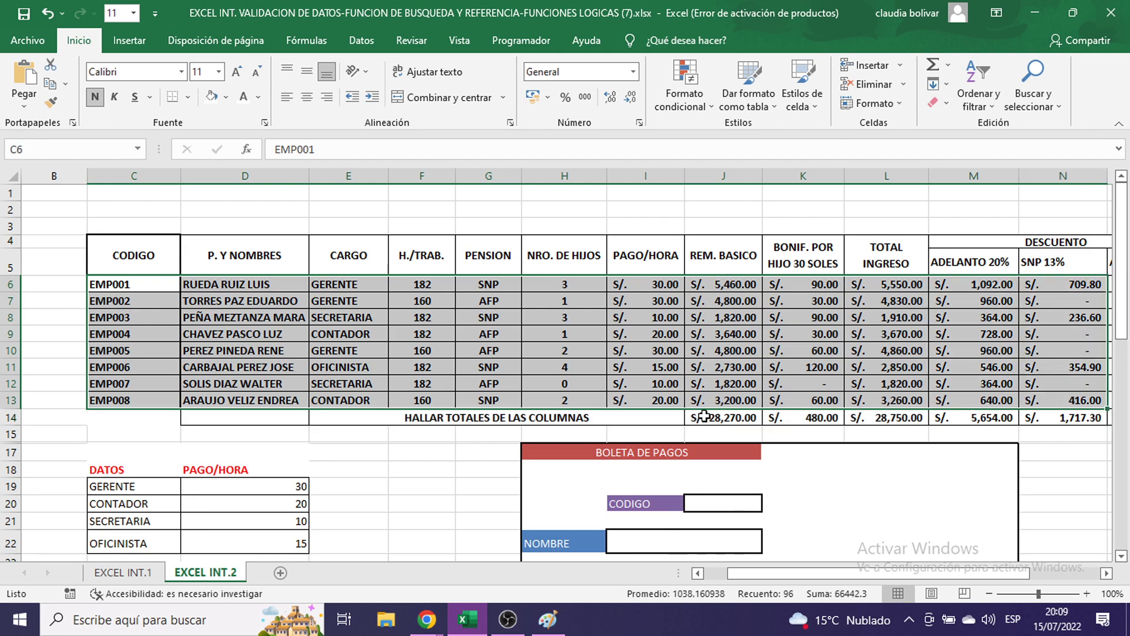
left_click_drag(107, 283, 1044, 402)
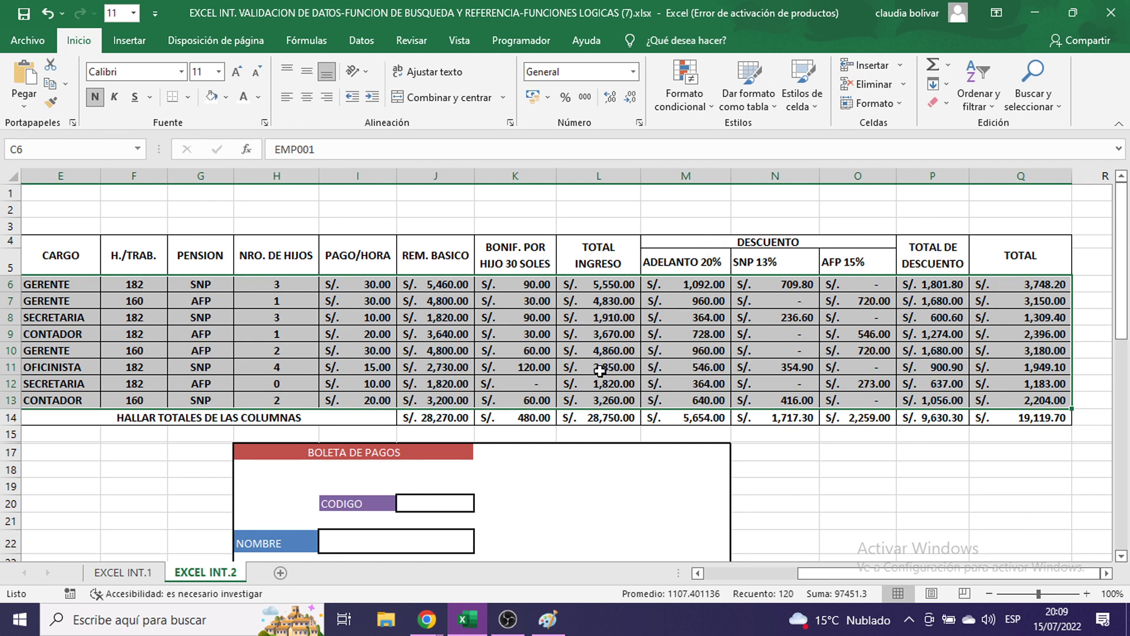
mouse_move(838, 577)
left_mouse_down()
mouse_move(777, 580)
mouse_move(818, 579)
left_mouse_up()
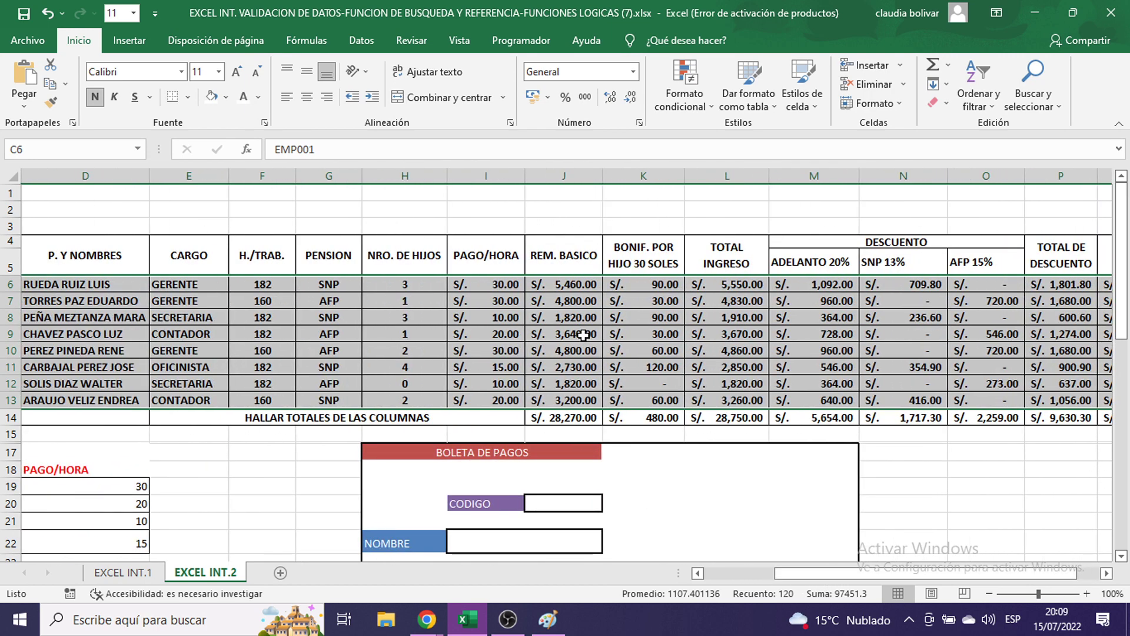
- Open Definir nombre for the selected range and start entering PLANILLA as its name
right_click(583, 334)
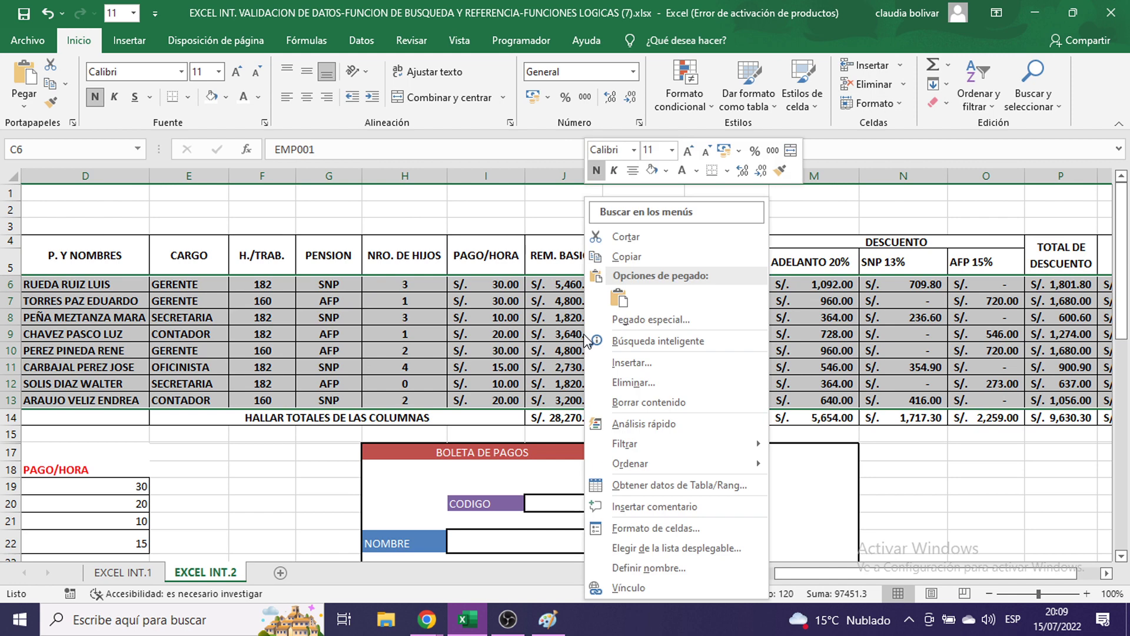
left_click(630, 568)
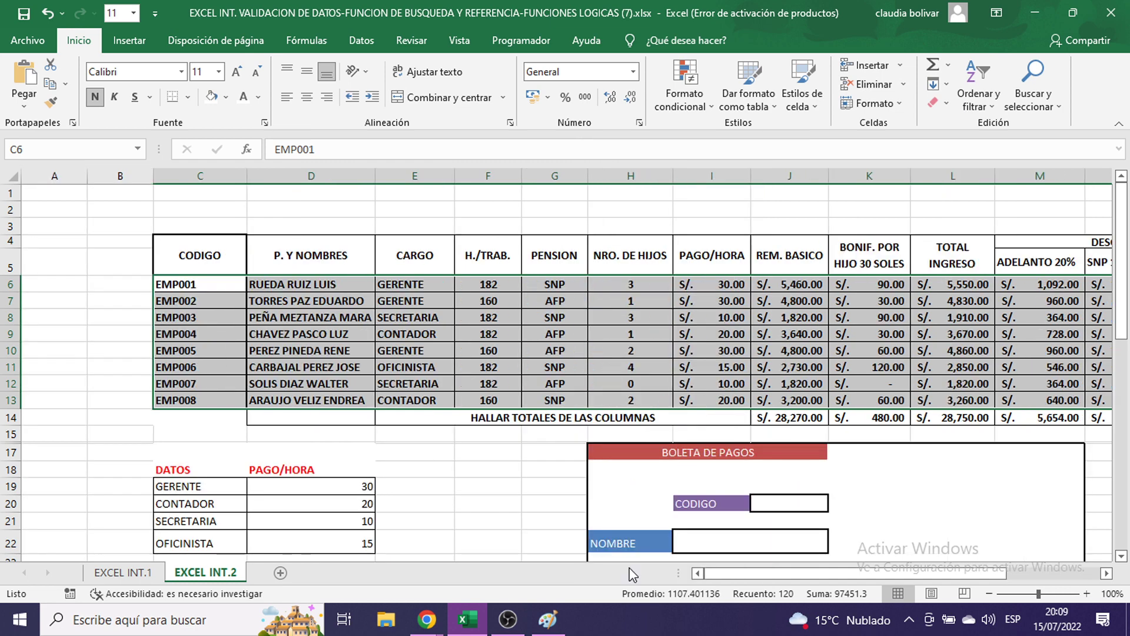
left_click_drag(613, 421, 524, 100)
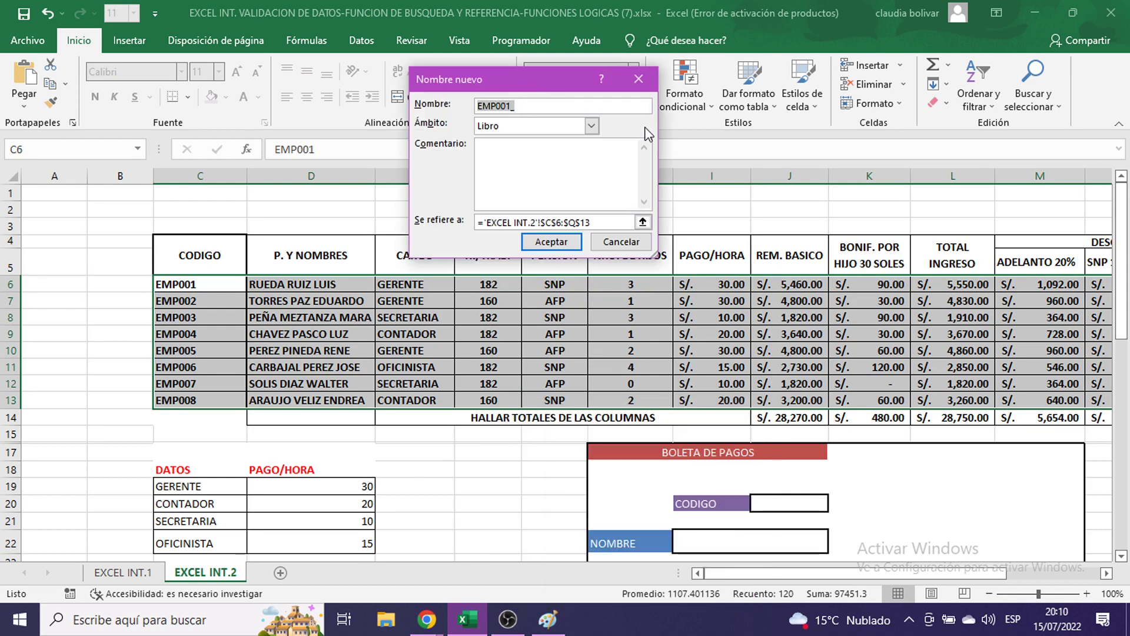
type("PLANILLA")
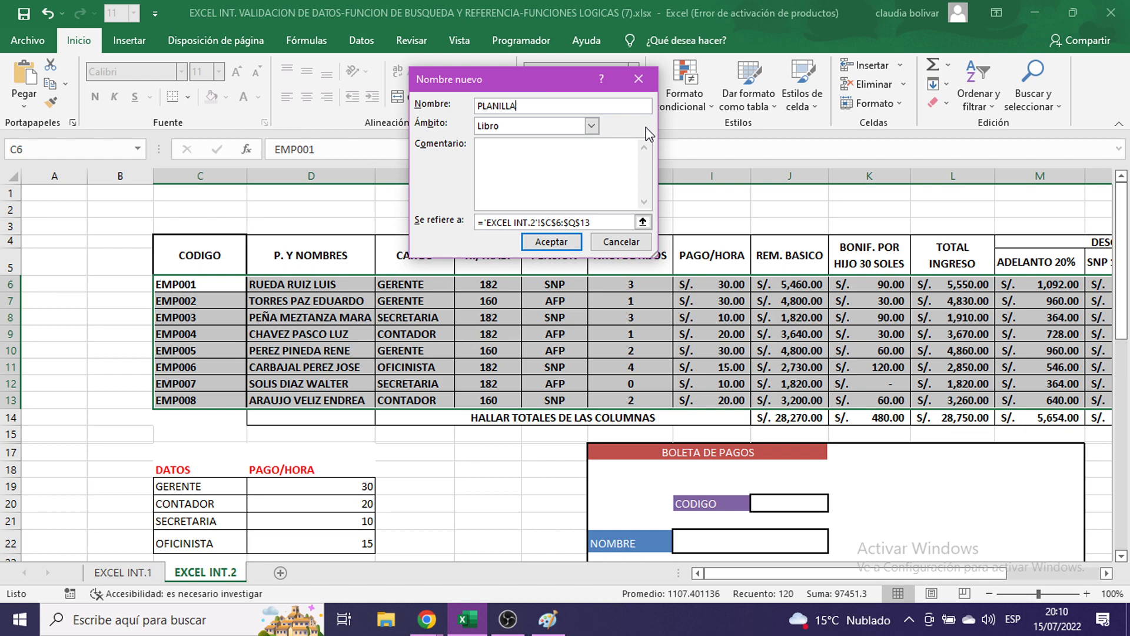
- Paste a screenshot of the naming dialog into Paint, then confirm the name PLANILLA
left_click(547, 619)
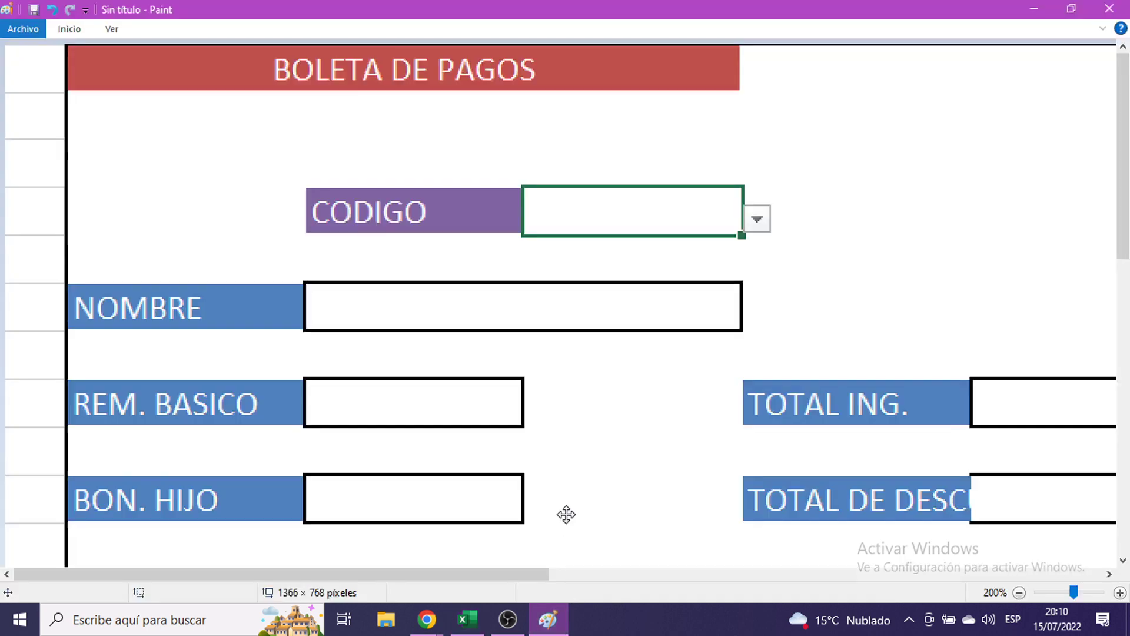
key("ctrl+v")
mouse_move(610, 445)
left_mouse_down()
mouse_move(309, 327)
mouse_move(53, 403)
left_mouse_up()
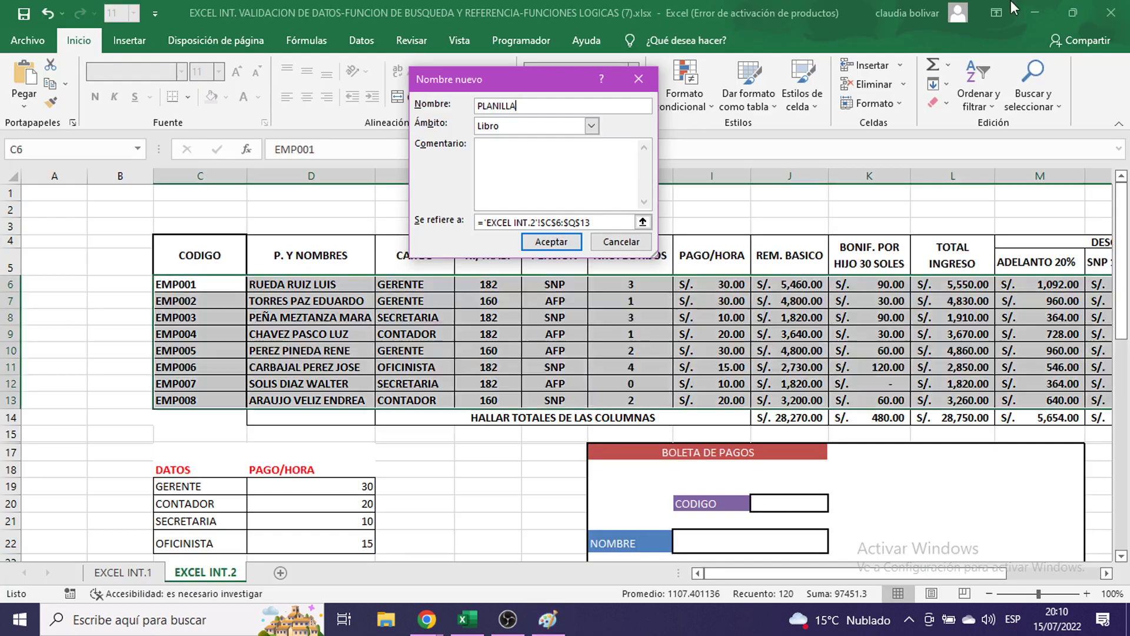
left_click(1034, 9)
left_click(551, 242)
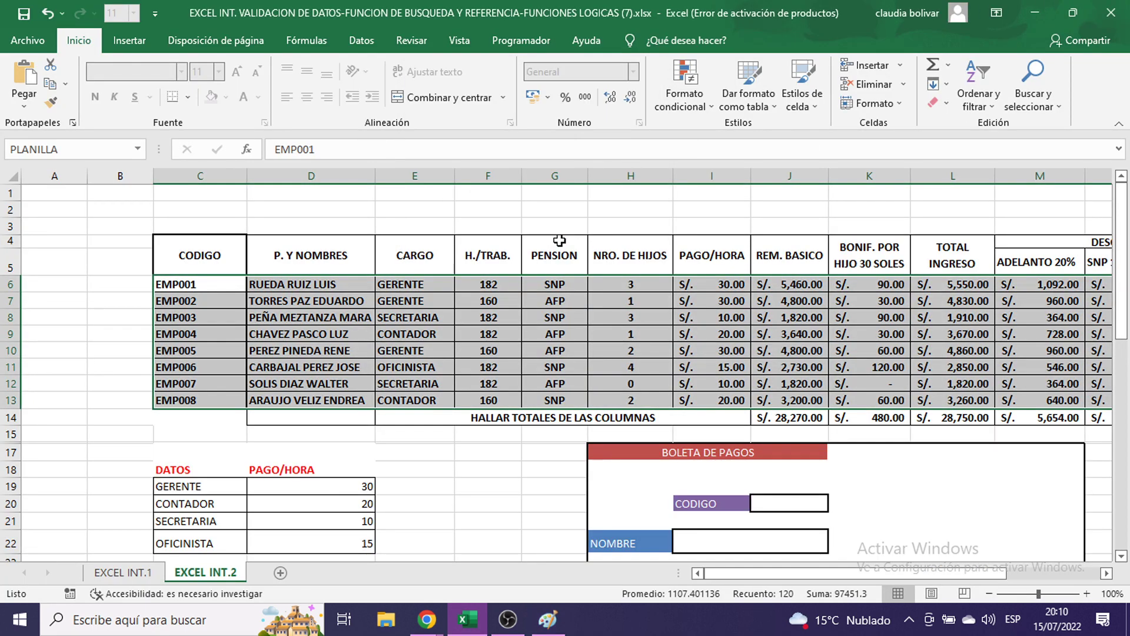
left_click(619, 211)
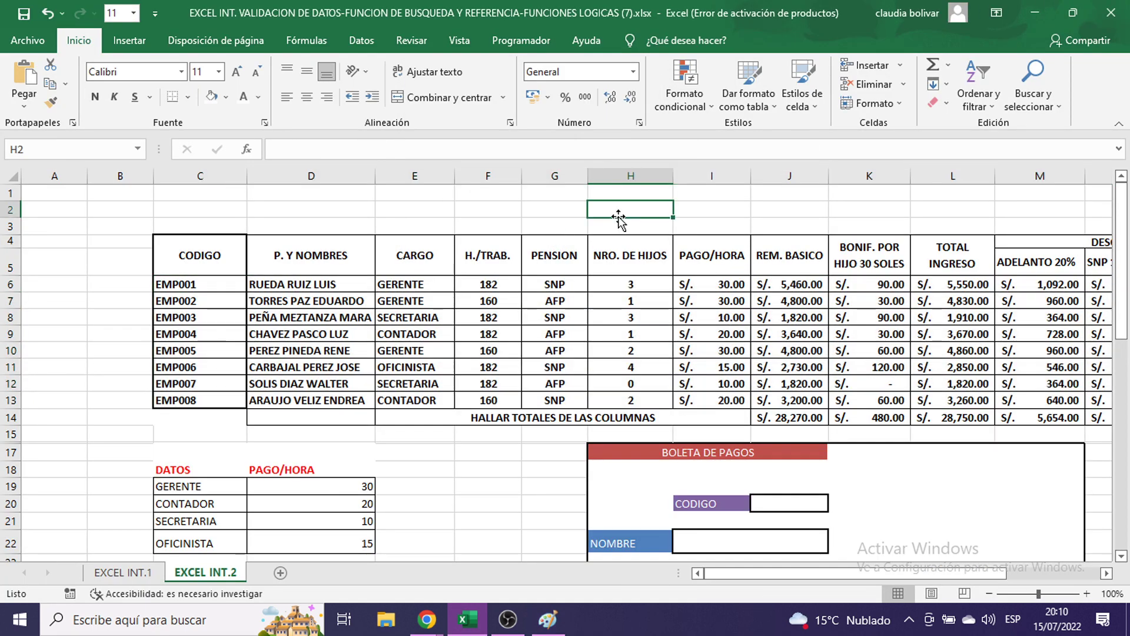
left_click(138, 150)
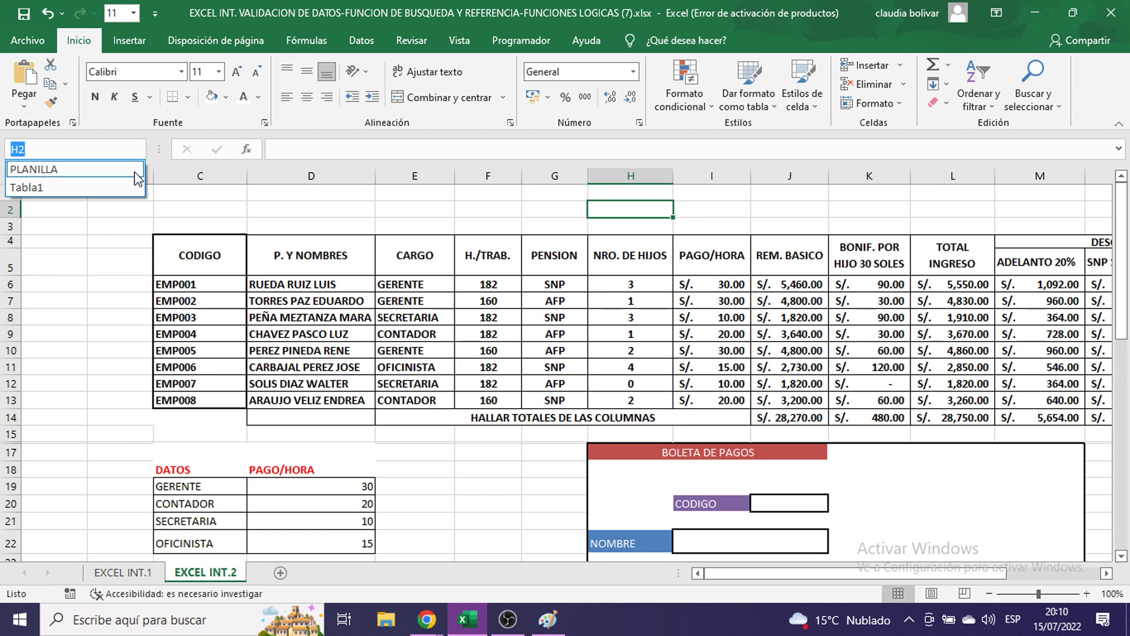
left_click(134, 171)
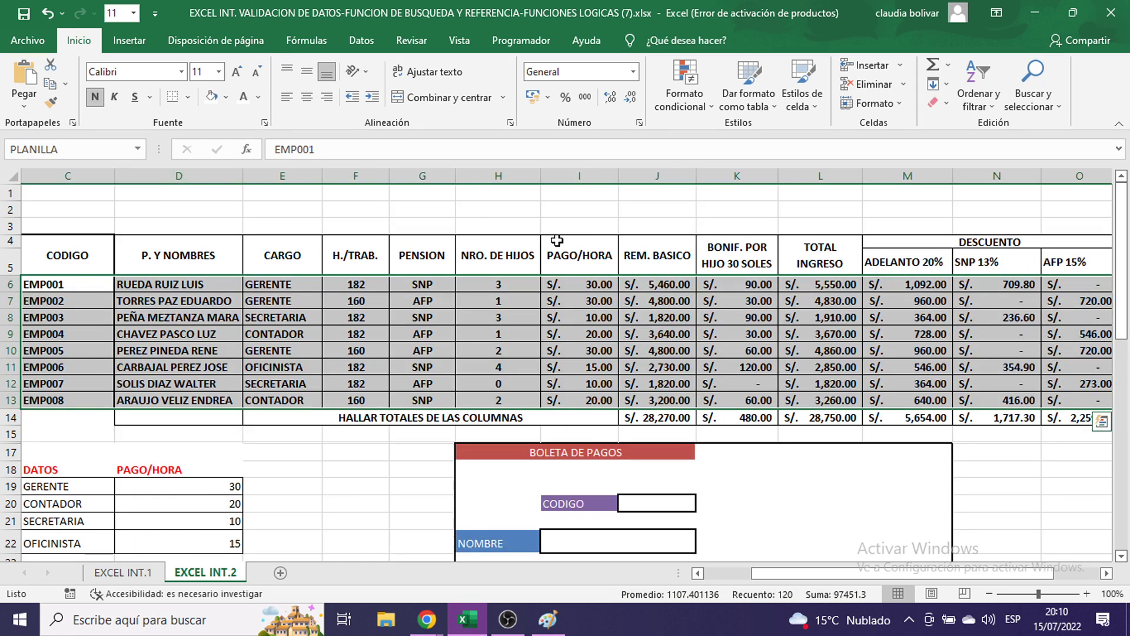
left_click(568, 210)
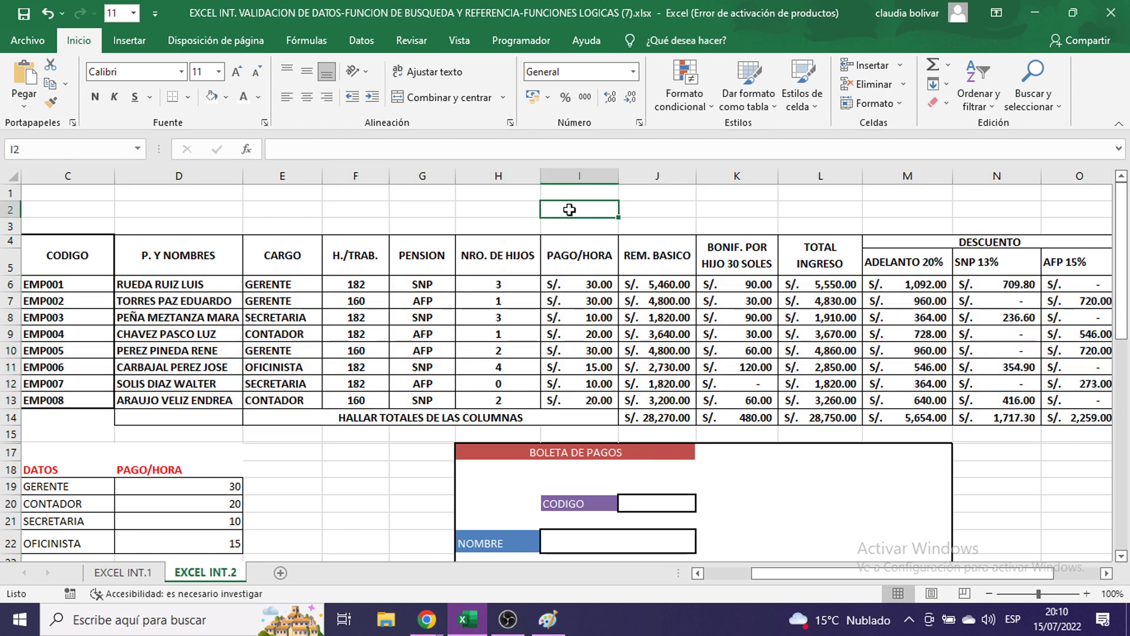
scroll(686, 500, "down", 2)
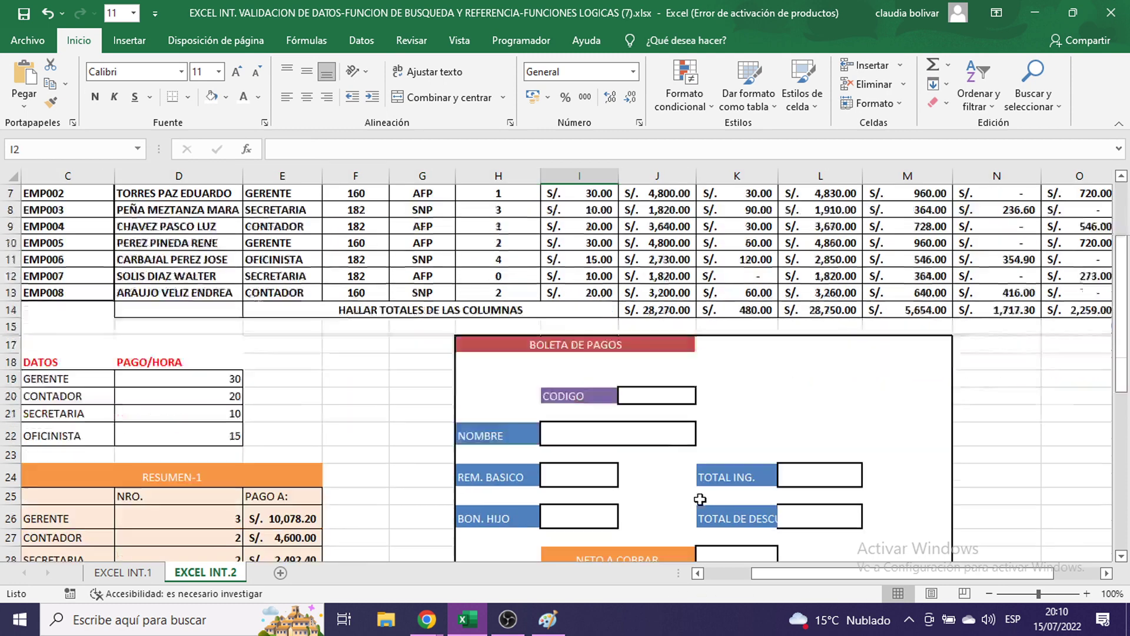
left_click(660, 441)
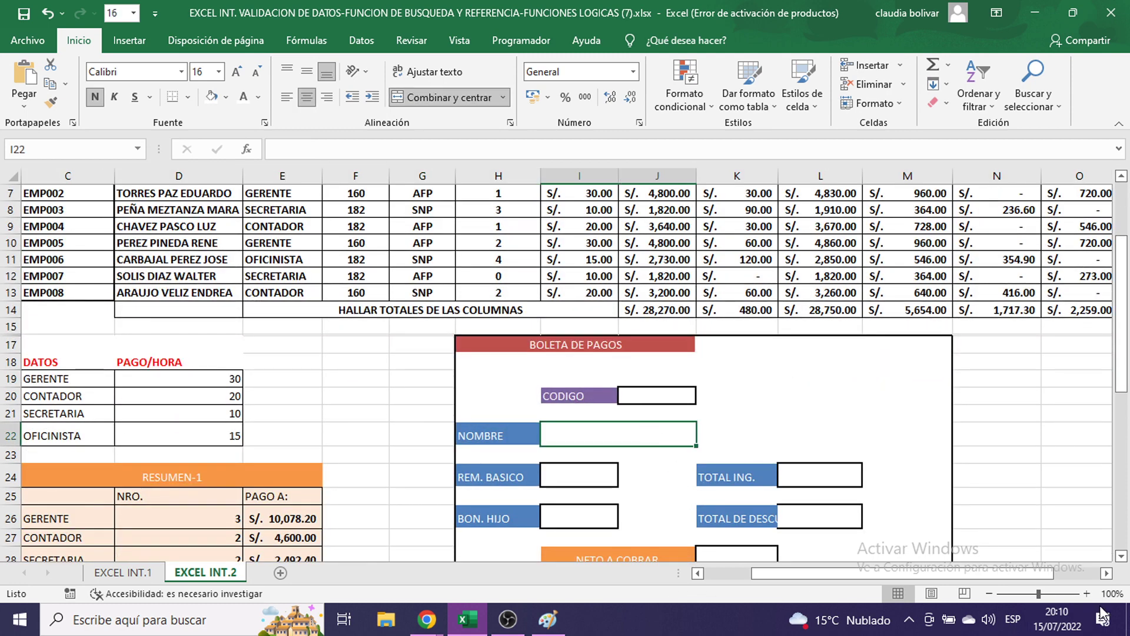
left_click(1086, 593)
left_click(1087, 593)
left_click(1087, 593)
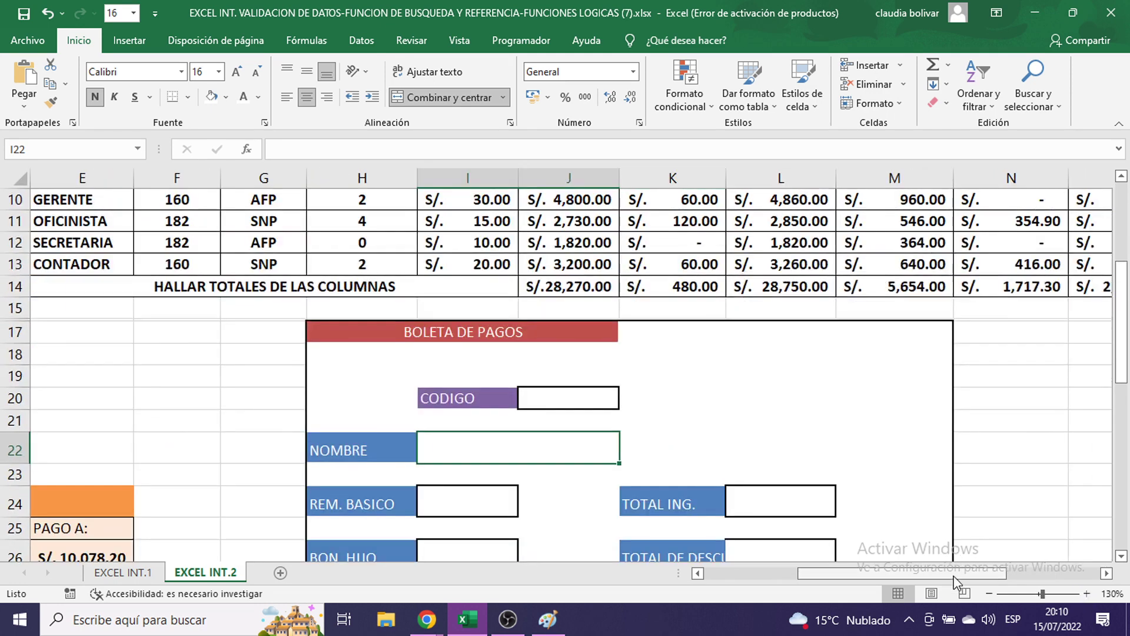
left_click_drag(920, 574, 827, 574)
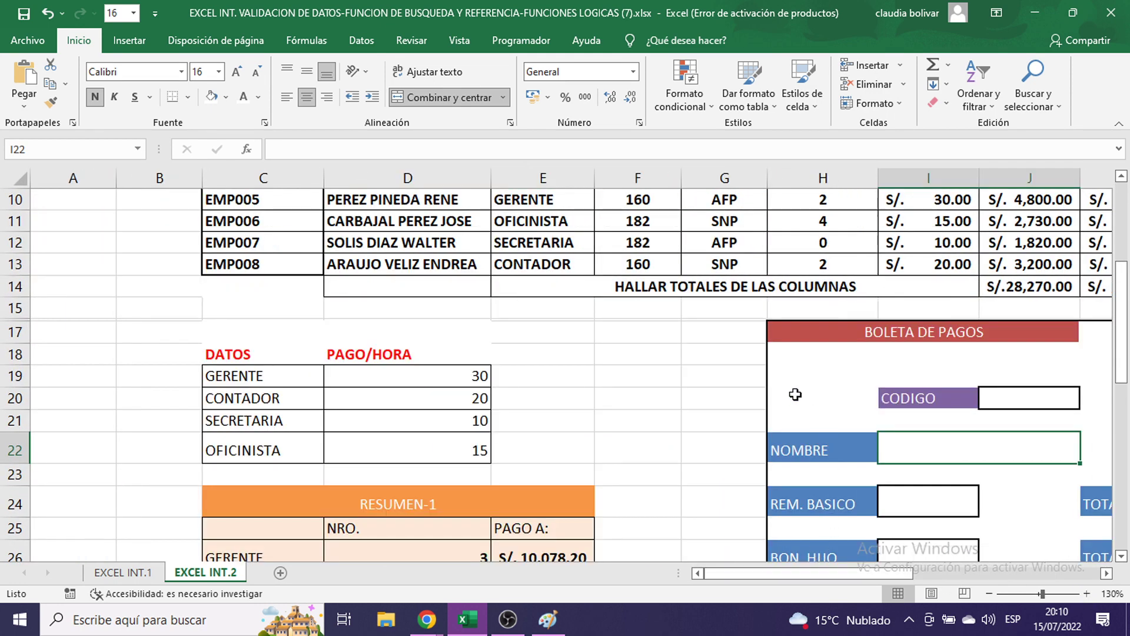
scroll(547, 332, "up", 3)
left_click_drag(387, 319, 424, 447)
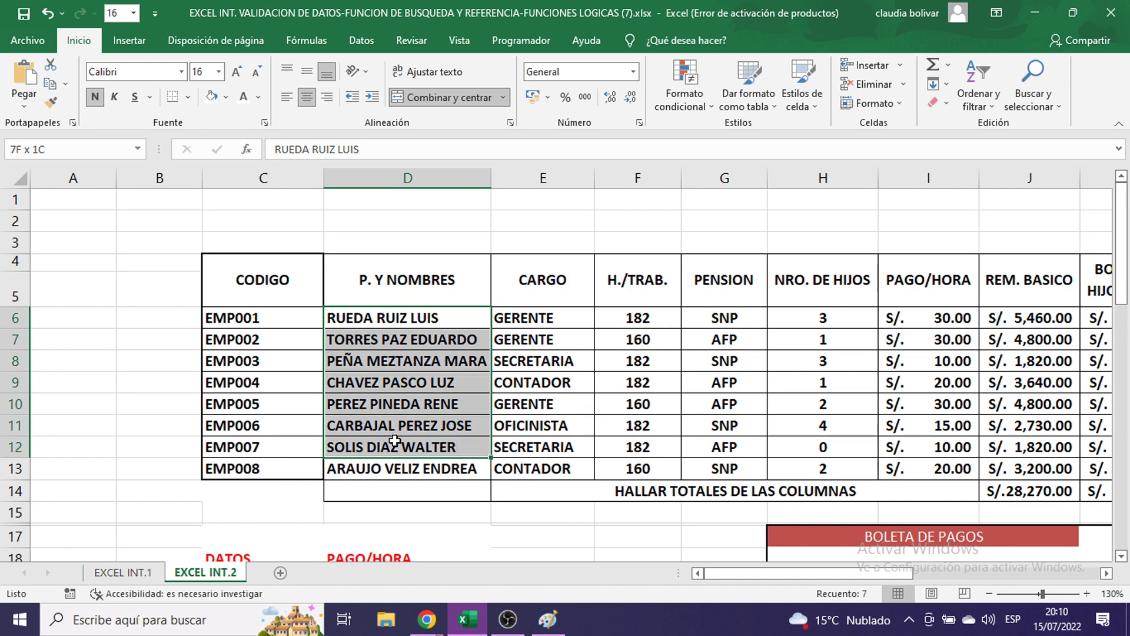
scroll(754, 421, "down", 1)
scroll(754, 421, "down", 3)
left_click(918, 442)
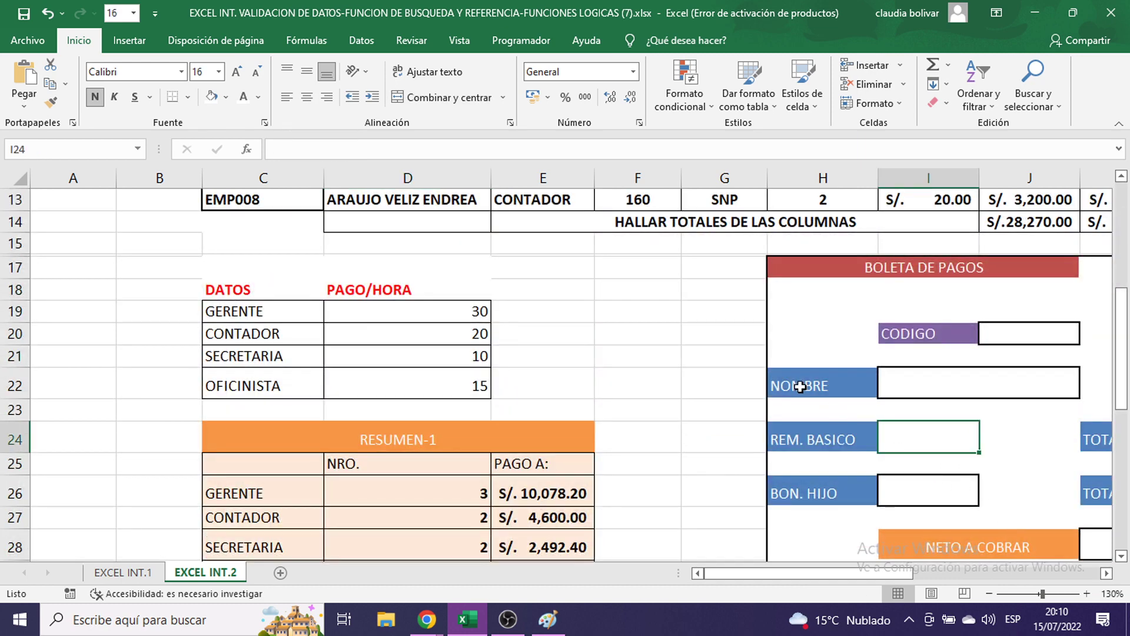
scroll(791, 391, "up", 4)
left_click_drag(1029, 321, 1036, 468)
left_click(873, 359)
scroll(889, 344, "down", 4)
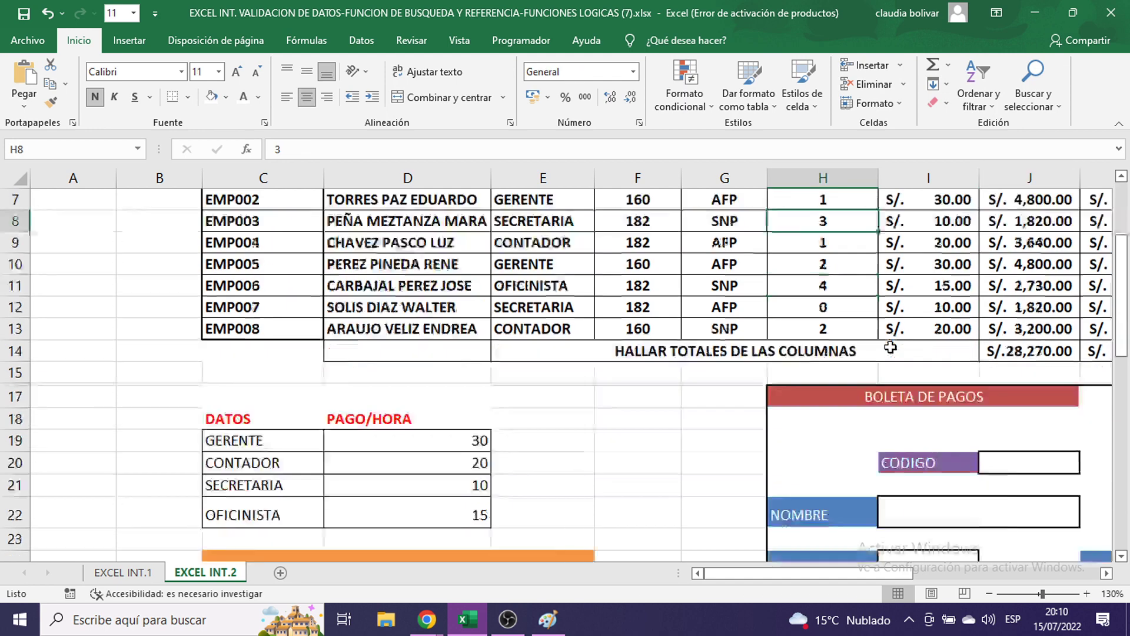
scroll(888, 341, "down", 2)
left_click_drag(881, 574, 956, 595)
scroll(676, 406, "up", 3)
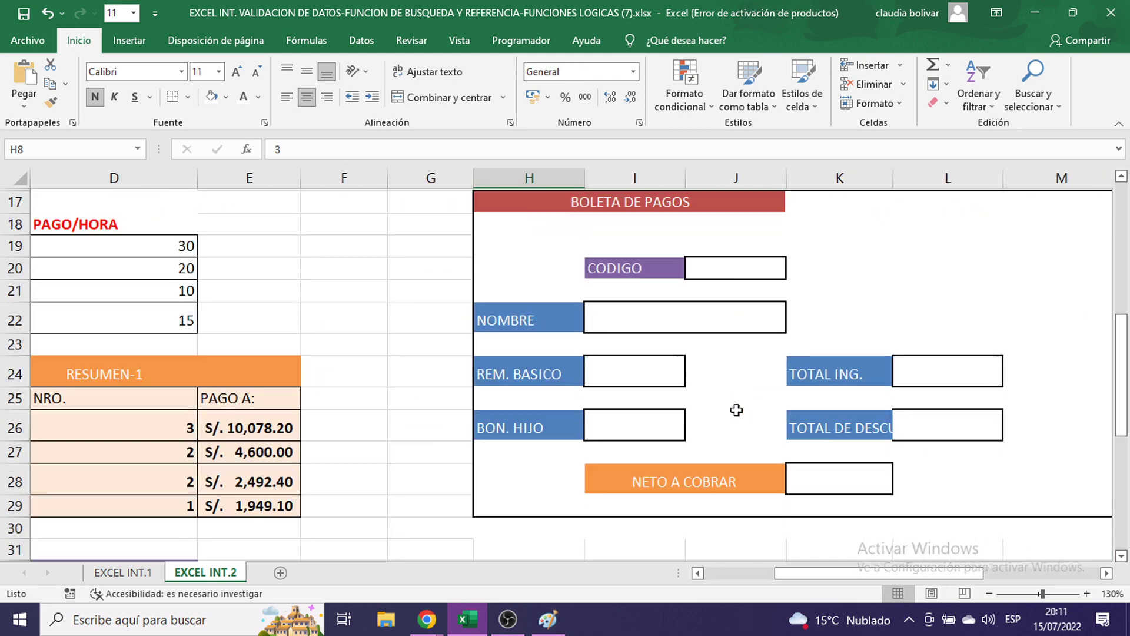
left_click(634, 452)
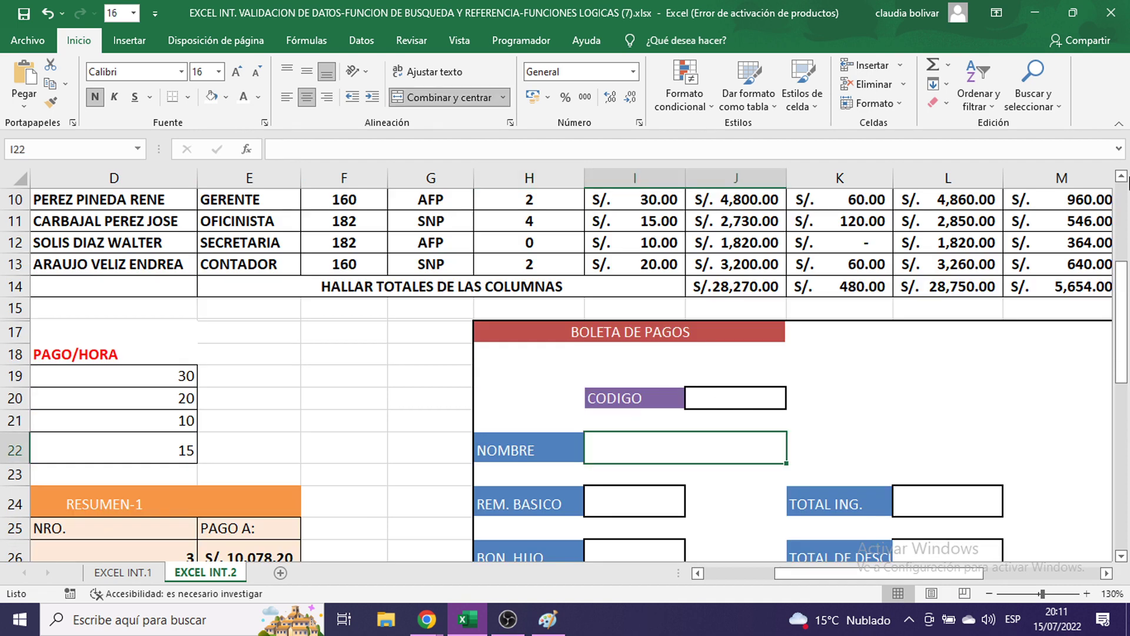
type("=")
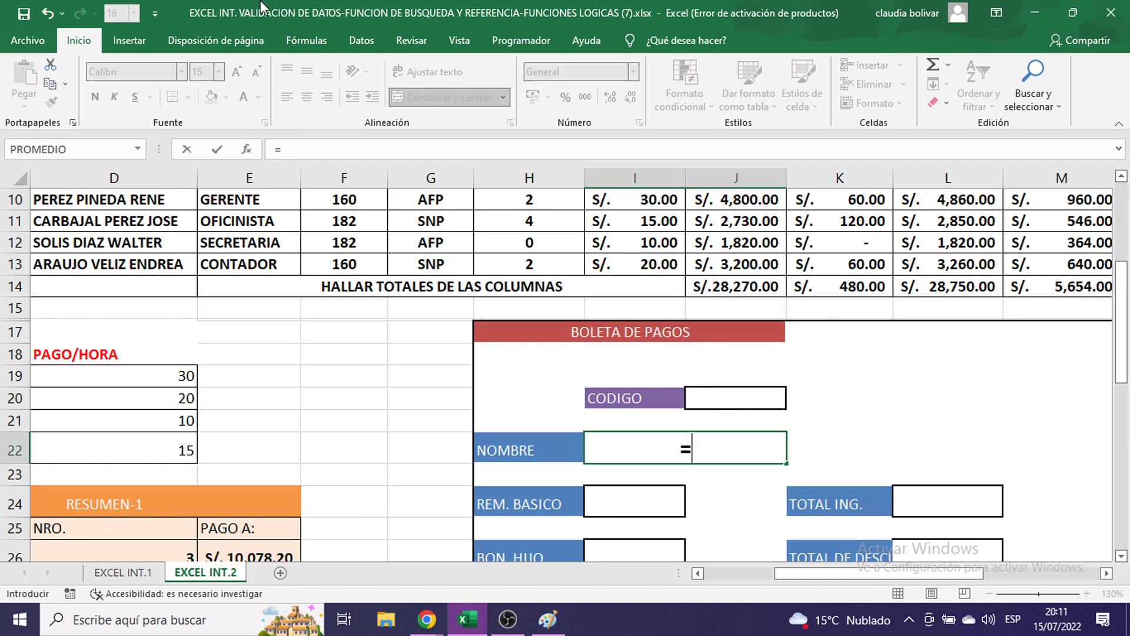
type("CO")
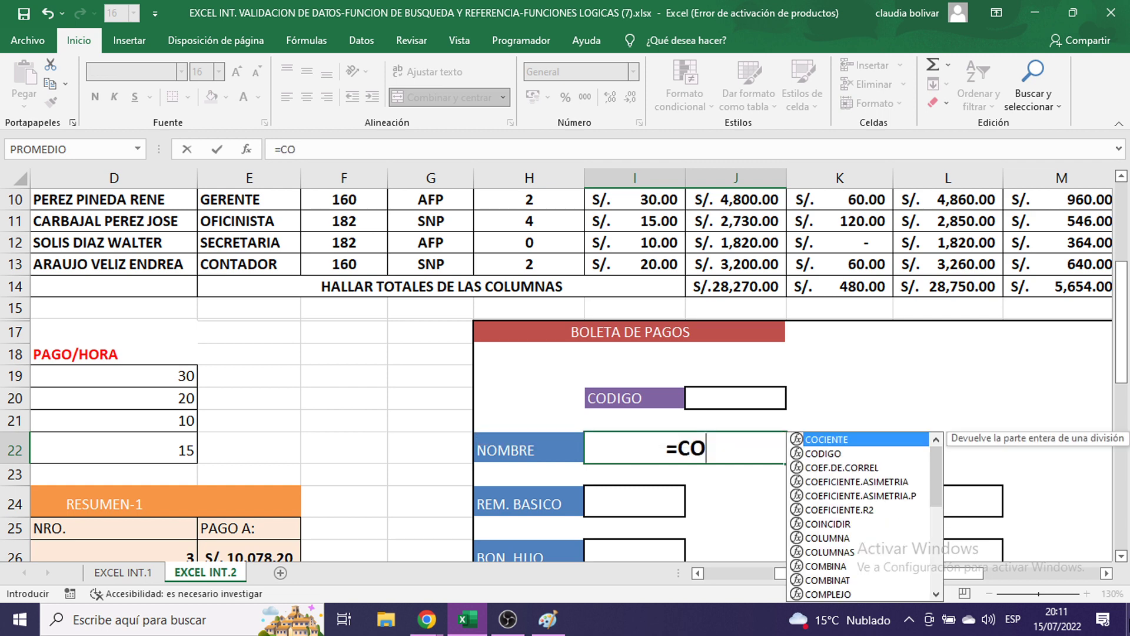
type("NSULTAV(")
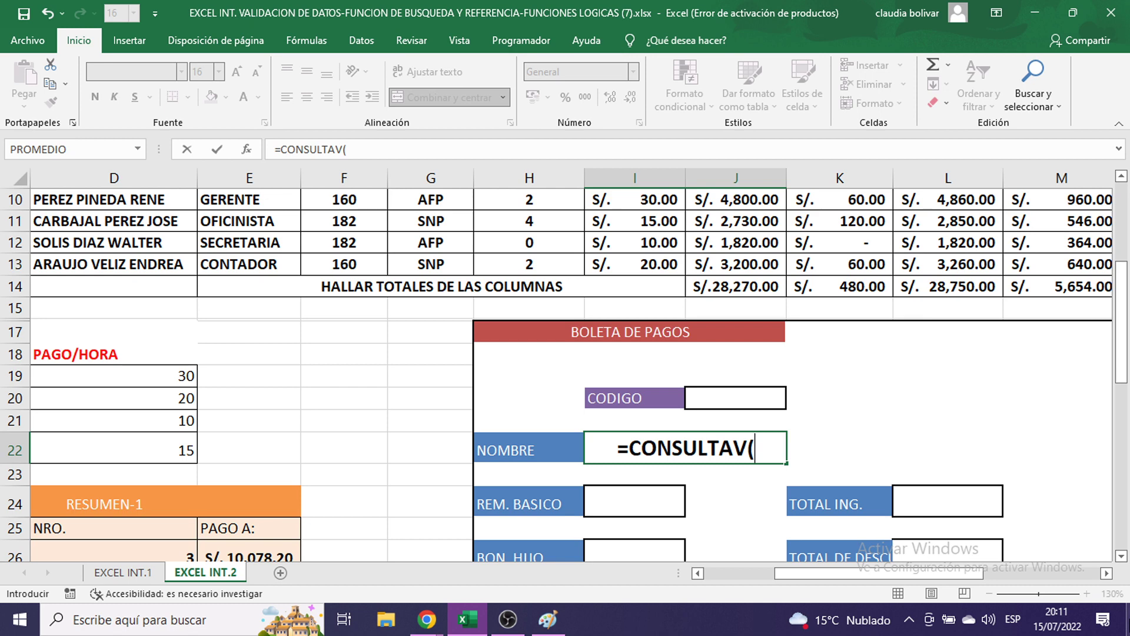
- Replace the CONSULTAV start in I22 with =BUSCARV(J20; and begin typing PLA
key("BackSpace")
key("BackSpace")
key("BackSpace")
key("BackSpace")
key("BackSpace")
key("BackSpace")
key("BackSpace")
key("BackSpace")
key("BackSpace")
key("BackSpace")
key("BackSpace")
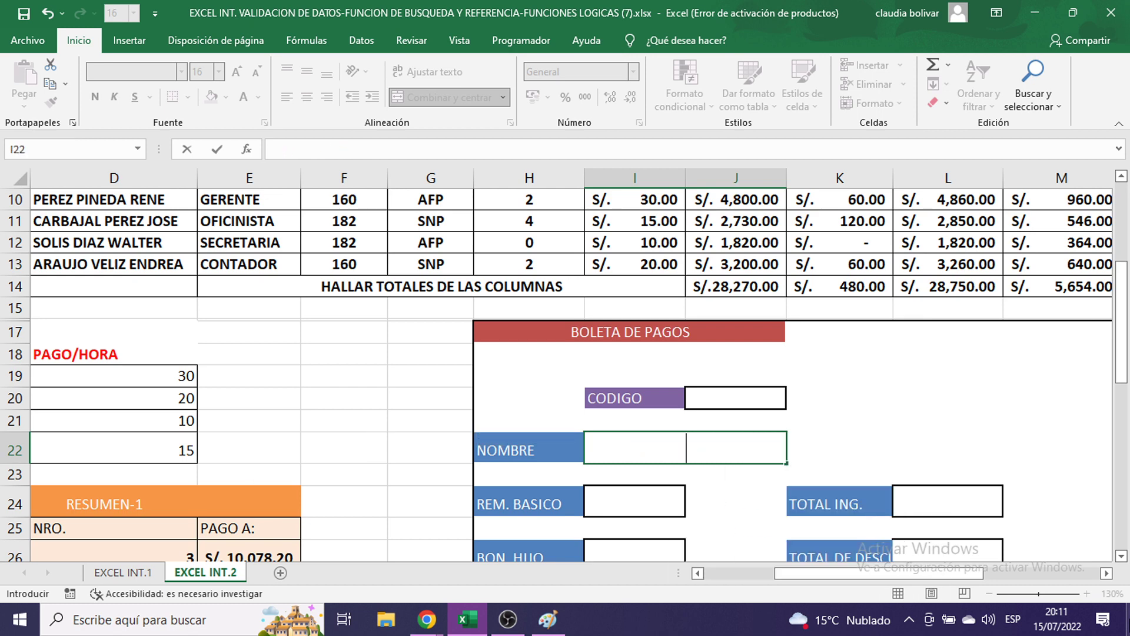
type("=B")
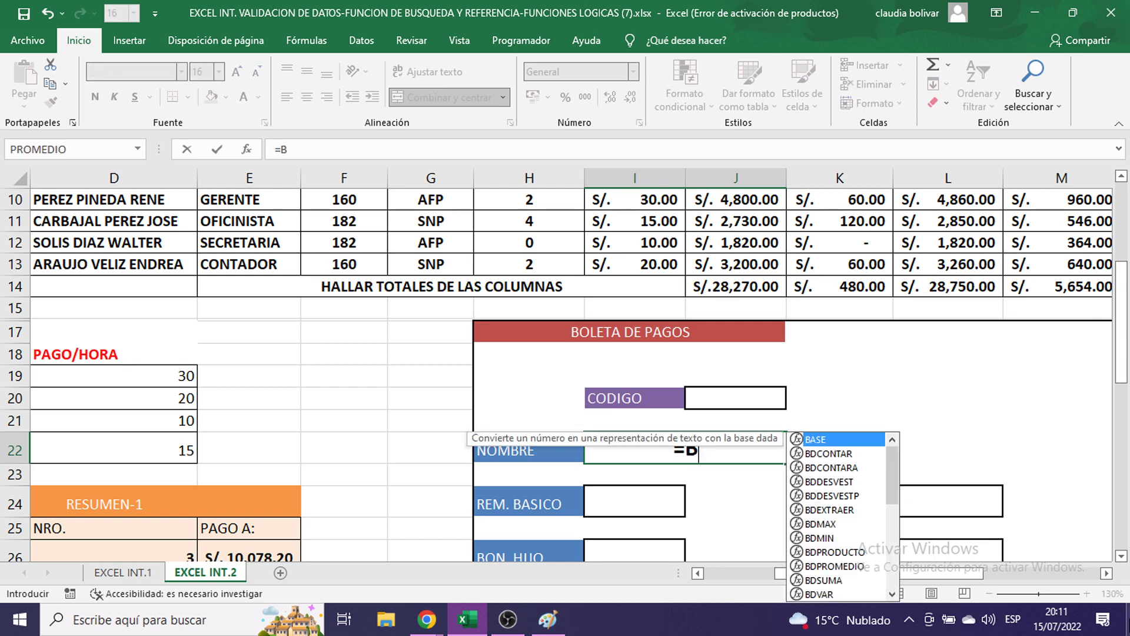
type("USCARV")
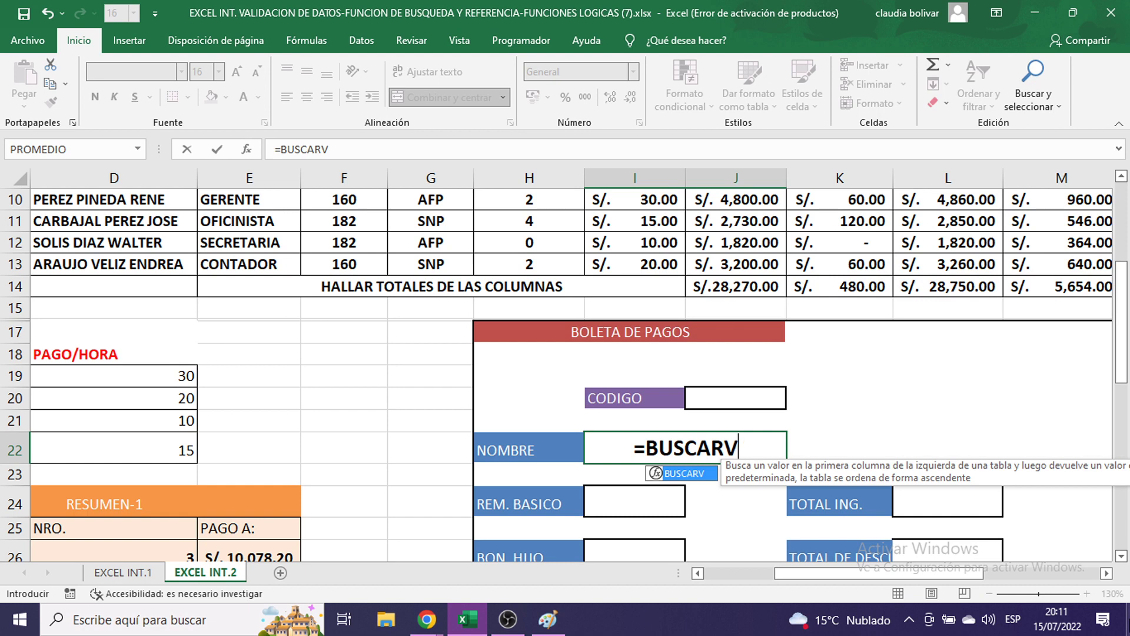
type("(")
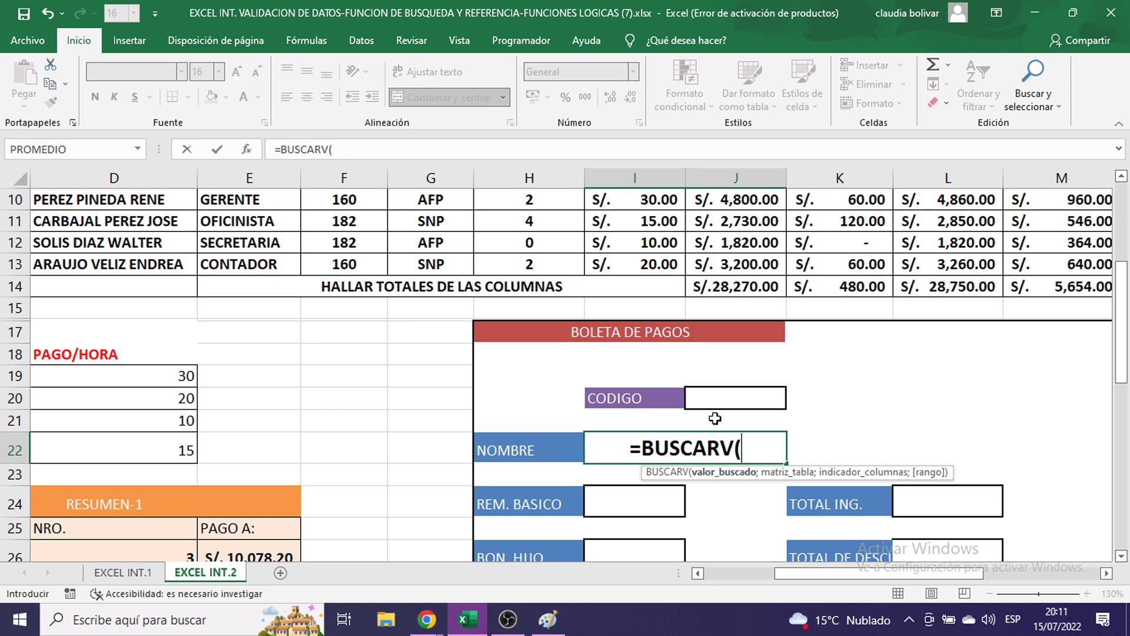
left_click(718, 398)
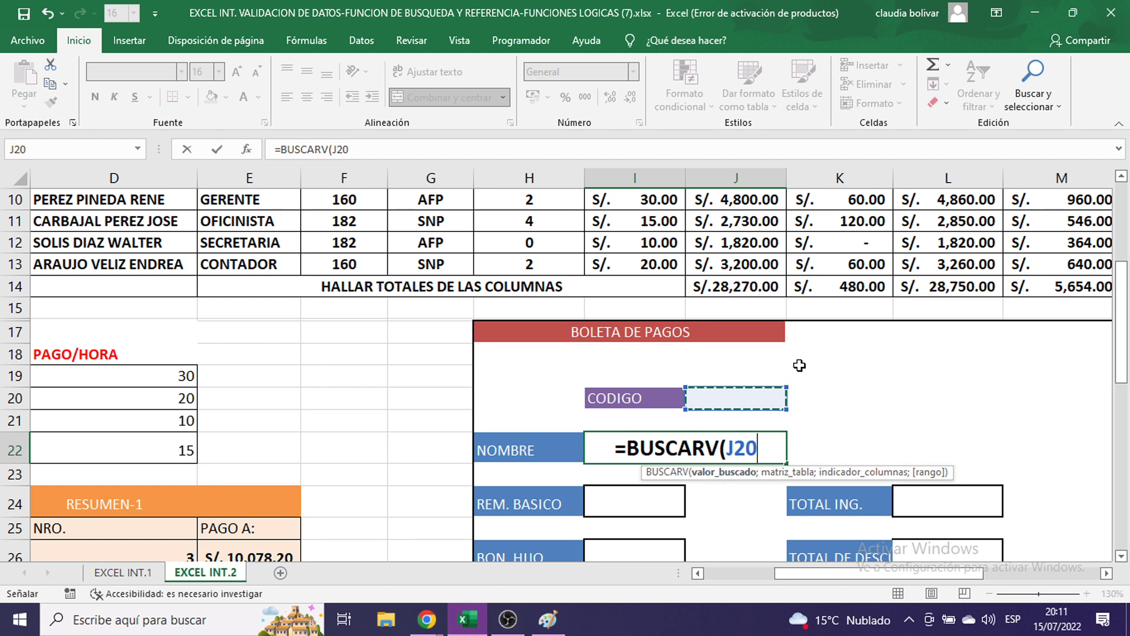
type(";")
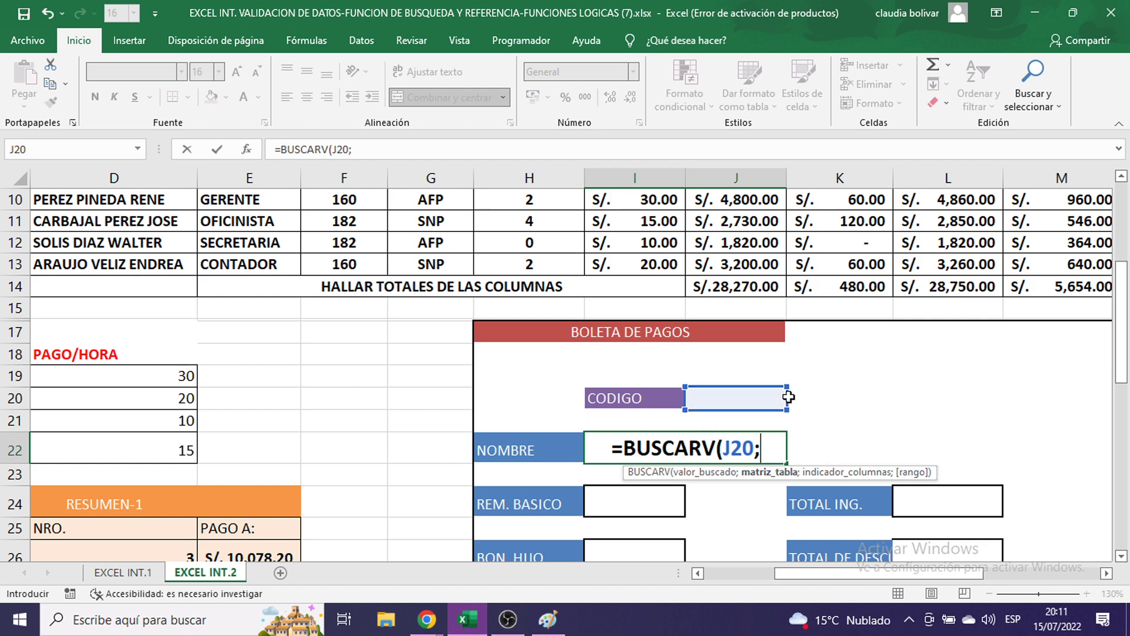
scroll(402, 269, "up", 3)
scroll(401, 269, "down", 3)
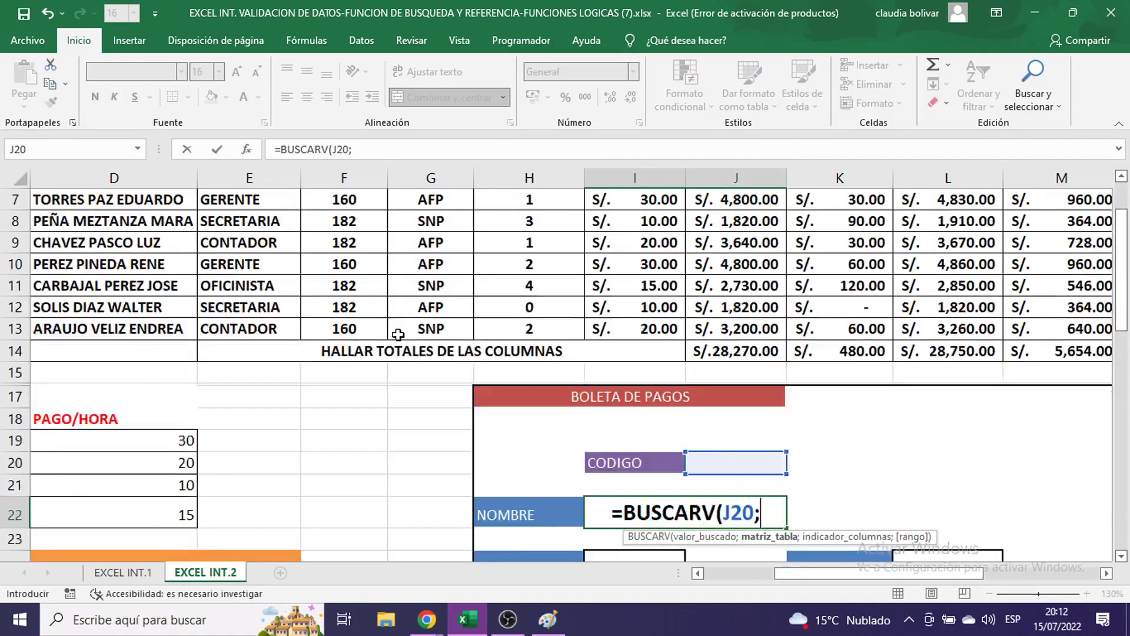
type("PLA")
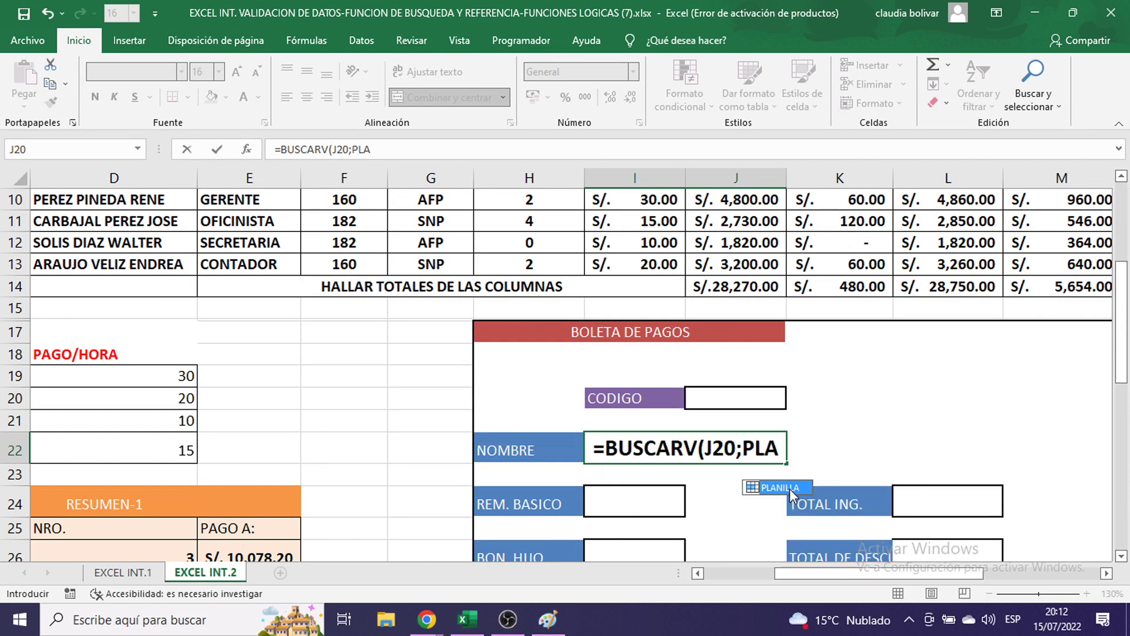
- Accept the PLANILLA suggestion, review the Paint screenshot, and add the following semicolon
double_click(789, 489)
left_click(547, 620)
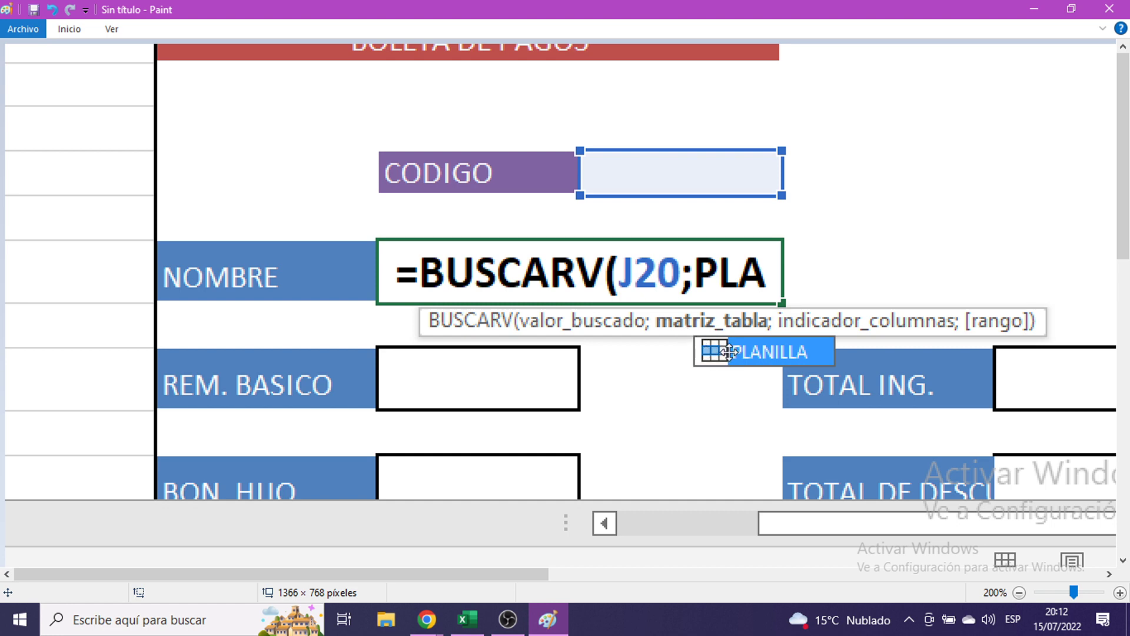
left_click(1034, 8)
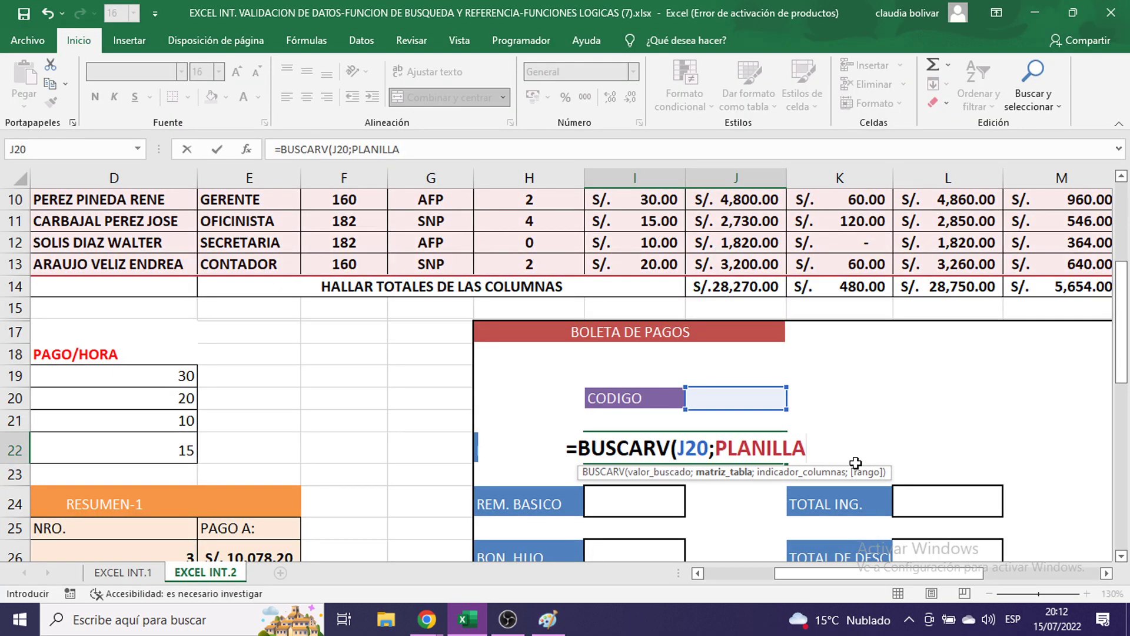
type(";")
scroll(860, 459, "down", 2)
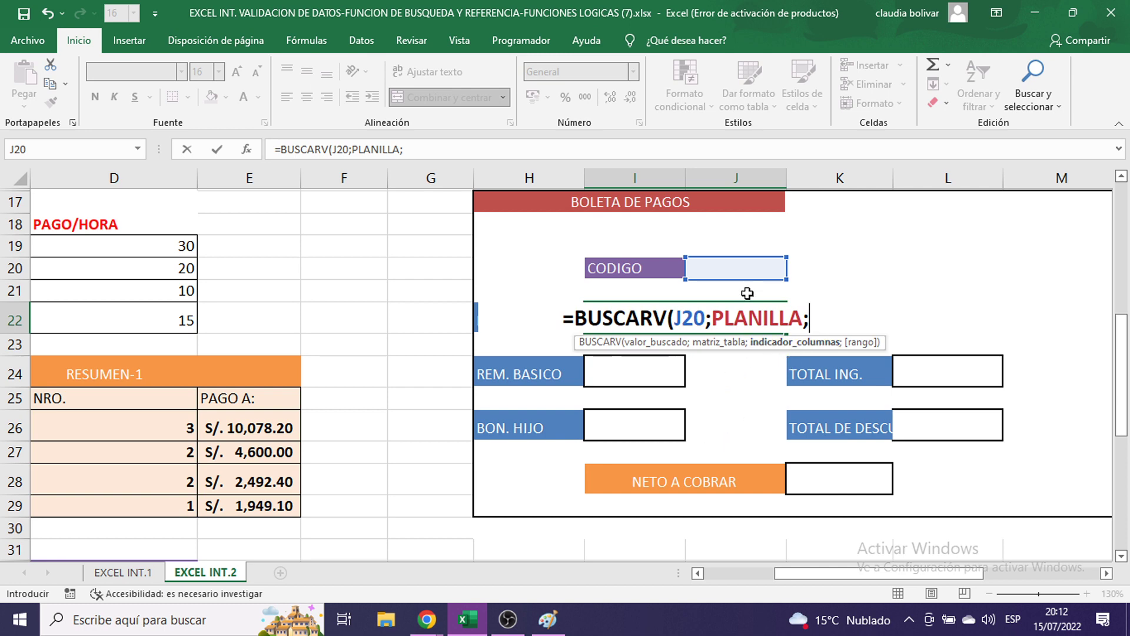
scroll(631, 282, "up", 2)
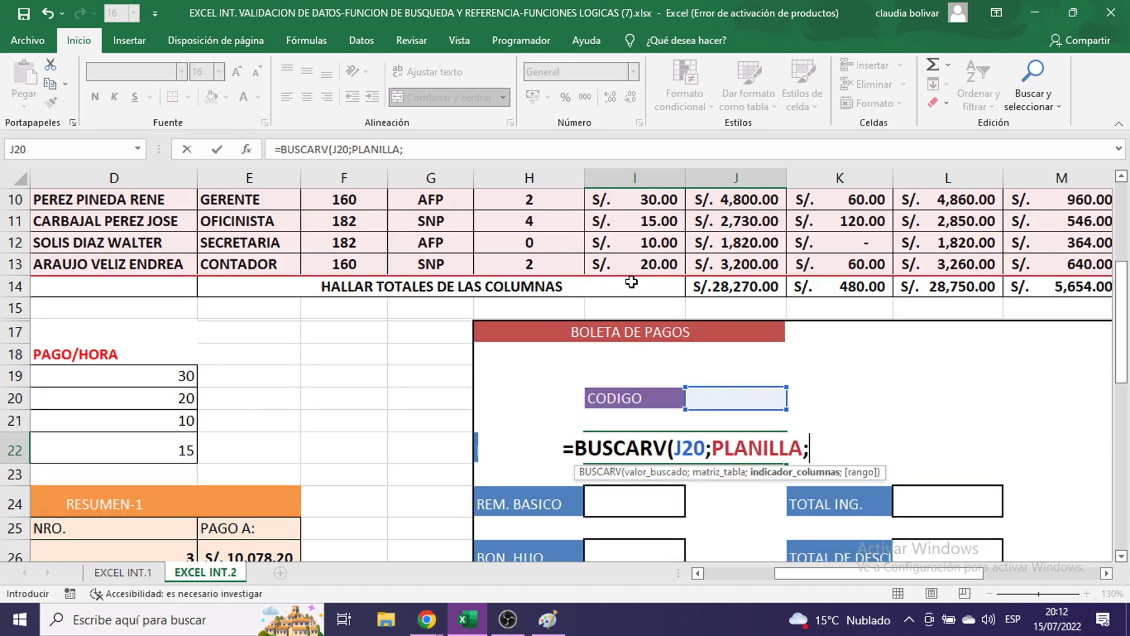
left_click_drag(901, 573, 855, 573)
scroll(518, 353, "up", 1)
scroll(518, 353, "up", 2)
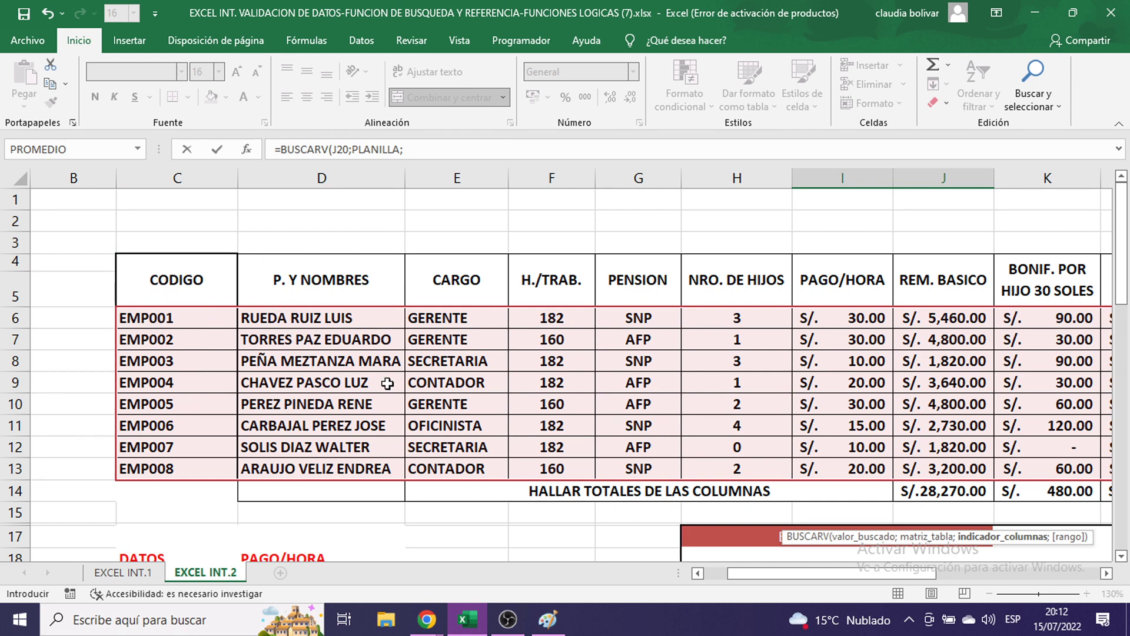
- Enter column index 2 in the NOMBRE lookup formula
scroll(498, 370, "down", 1)
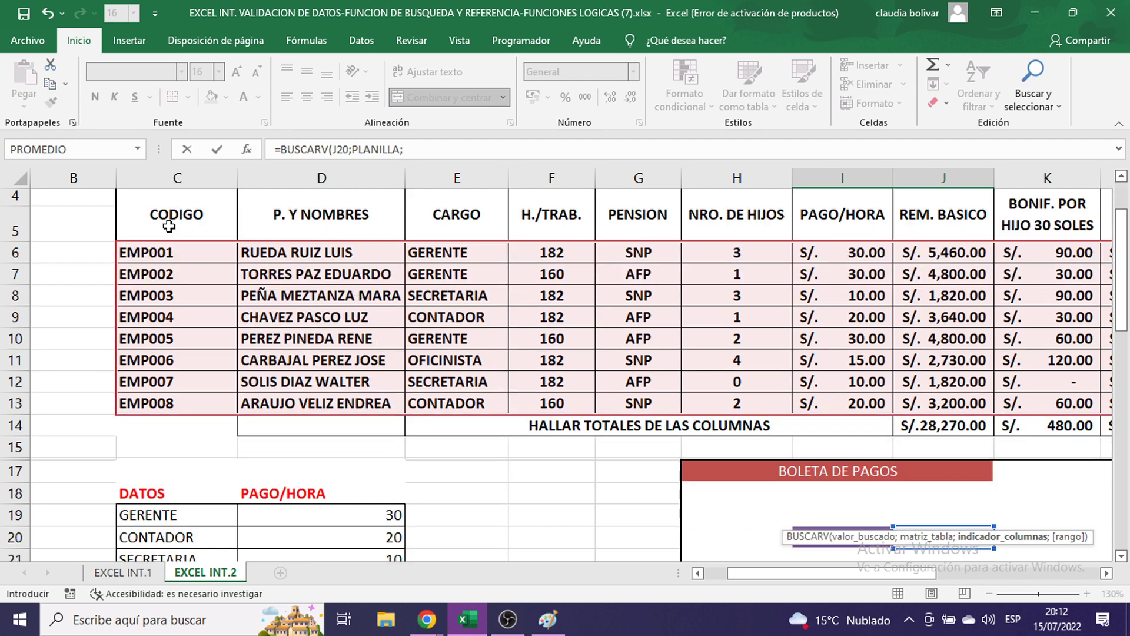
scroll(212, 294, "up", 1)
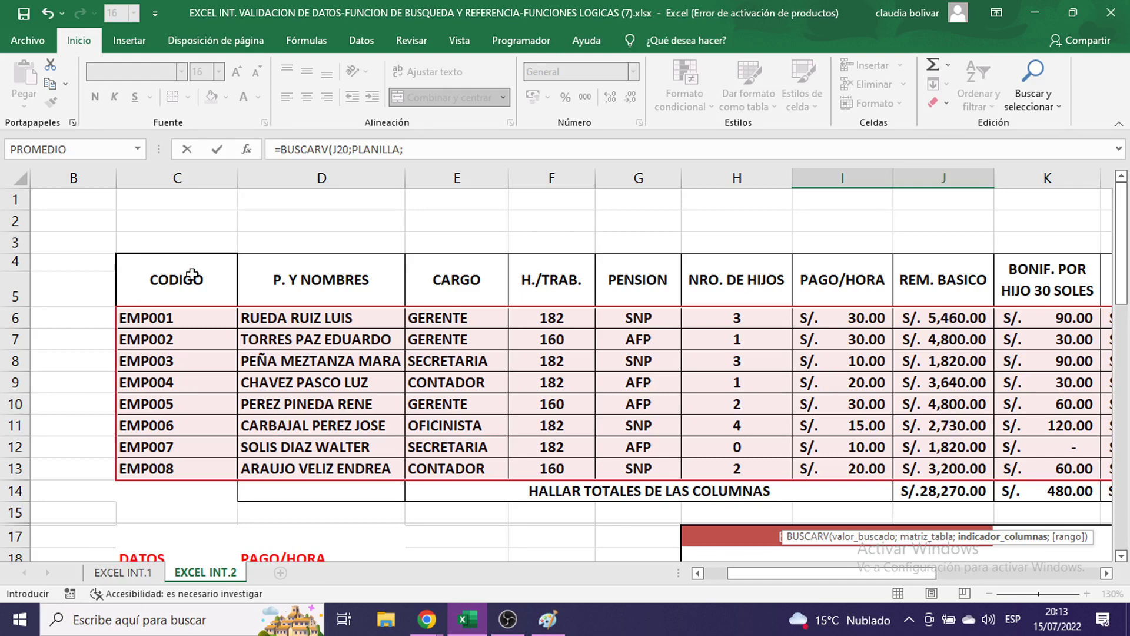
scroll(783, 500, "down", 4)
left_click_drag(926, 578, 964, 576)
type("2")
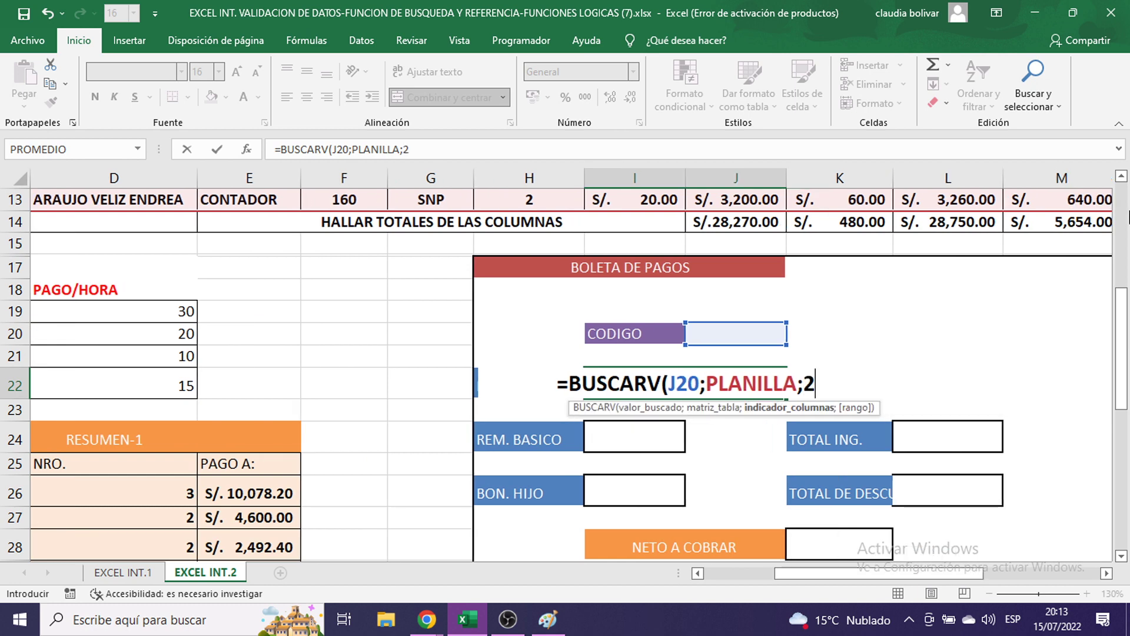
type(";")
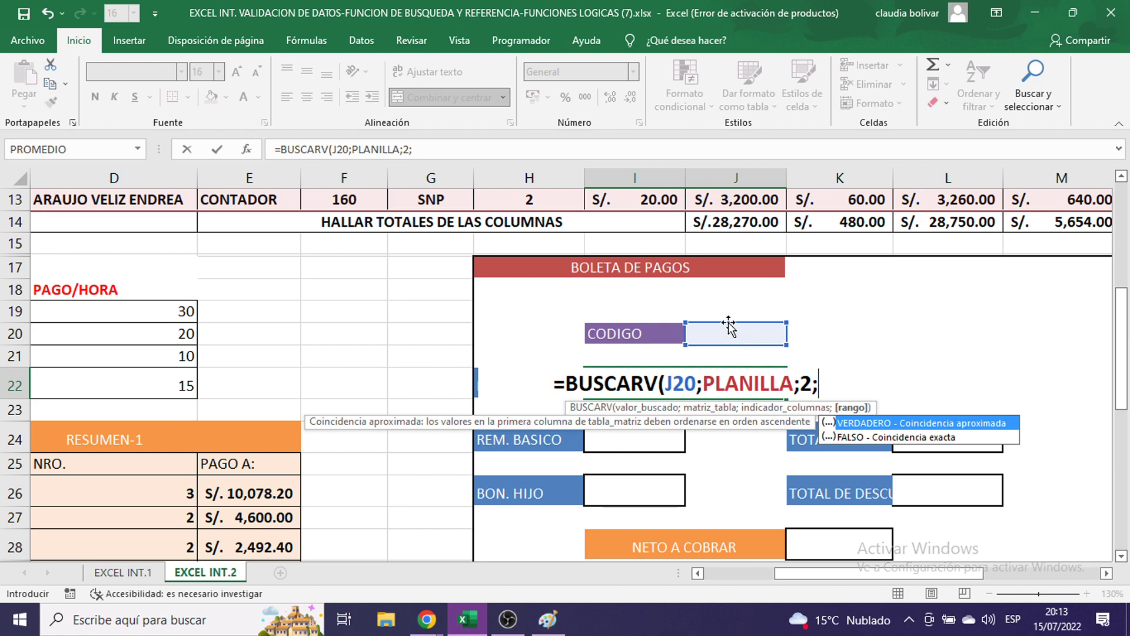
- Close the formula with FALSO as match type and commit it, showing #N/D
scroll(426, 294, "up", 4)
scroll(426, 295, "left", 3)
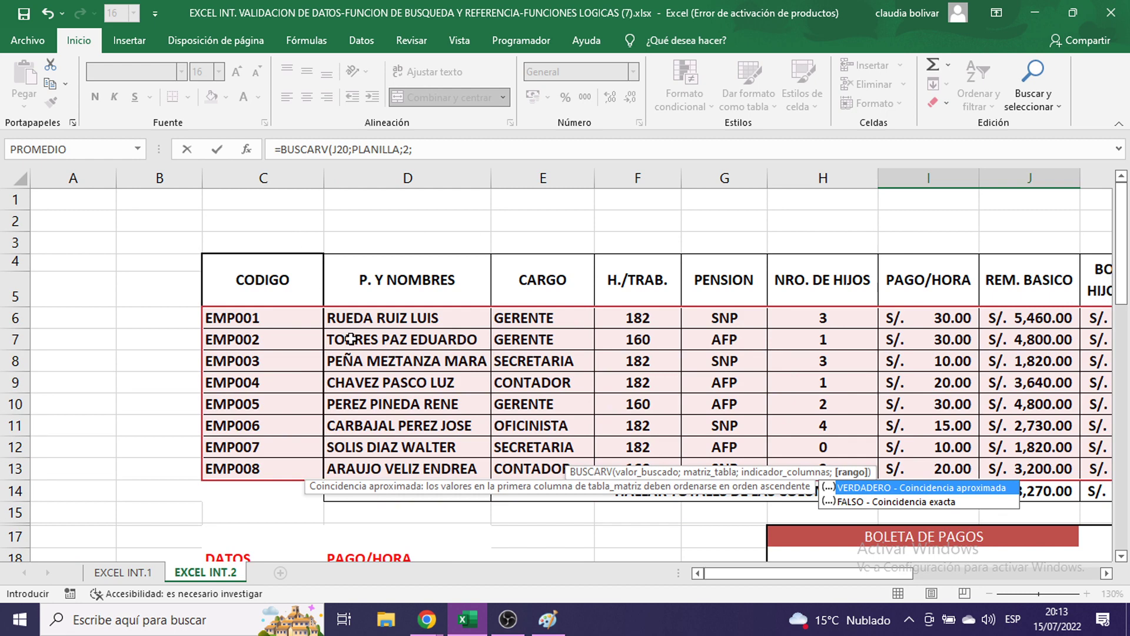
scroll(701, 289, "down", 3)
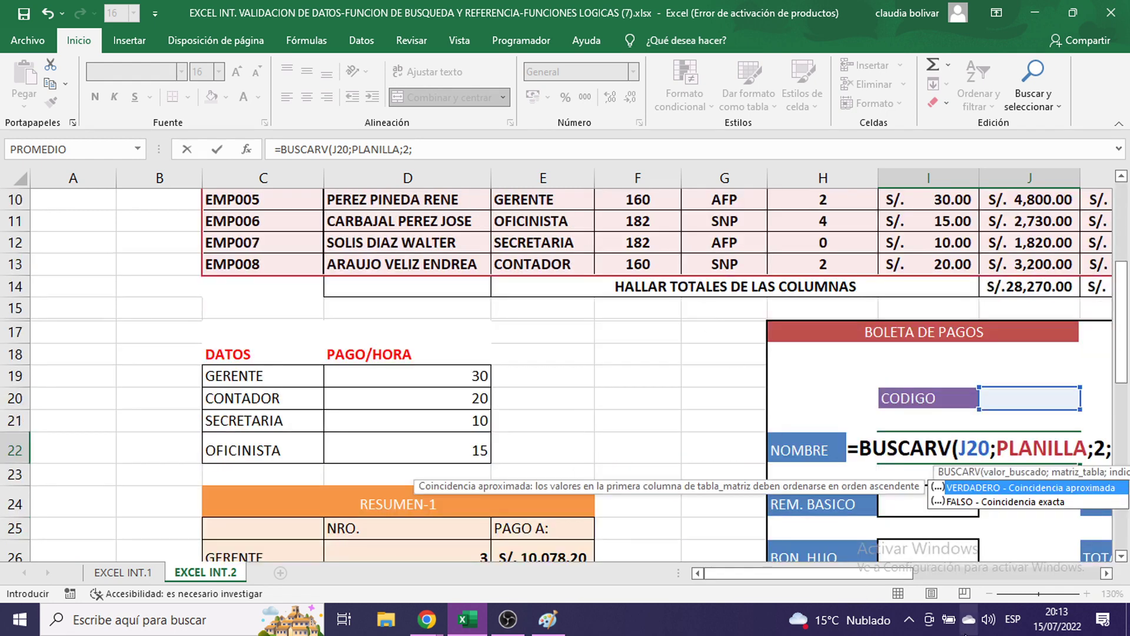
scroll(1015, 571, "right", 1)
scroll(1015, 570, "right", 3)
scroll(975, 317, "down", 2)
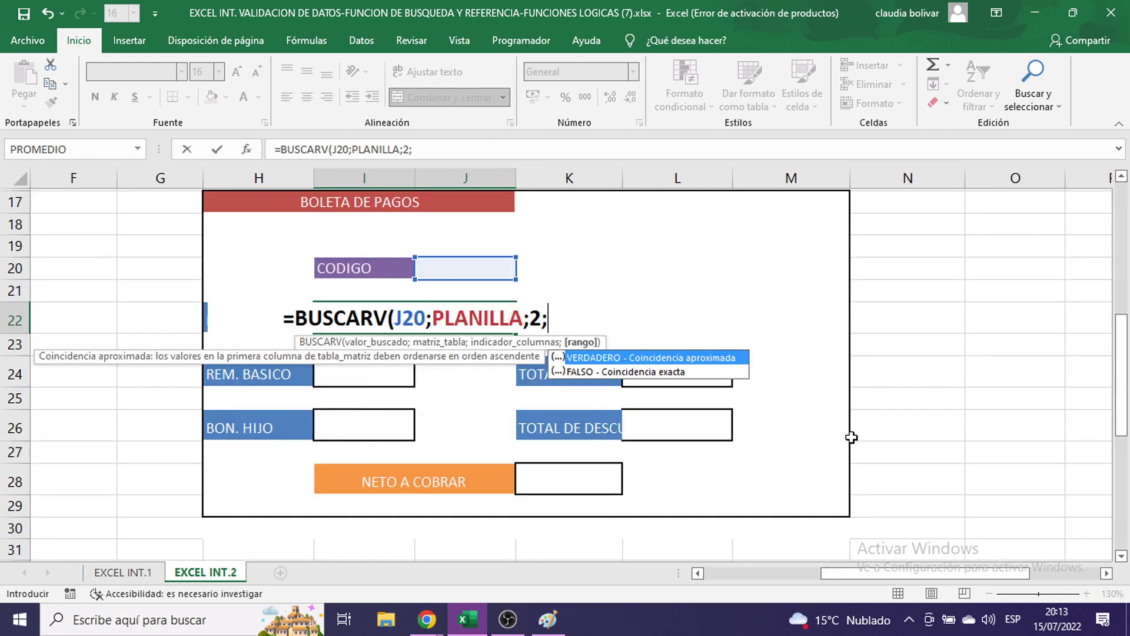
type("0")
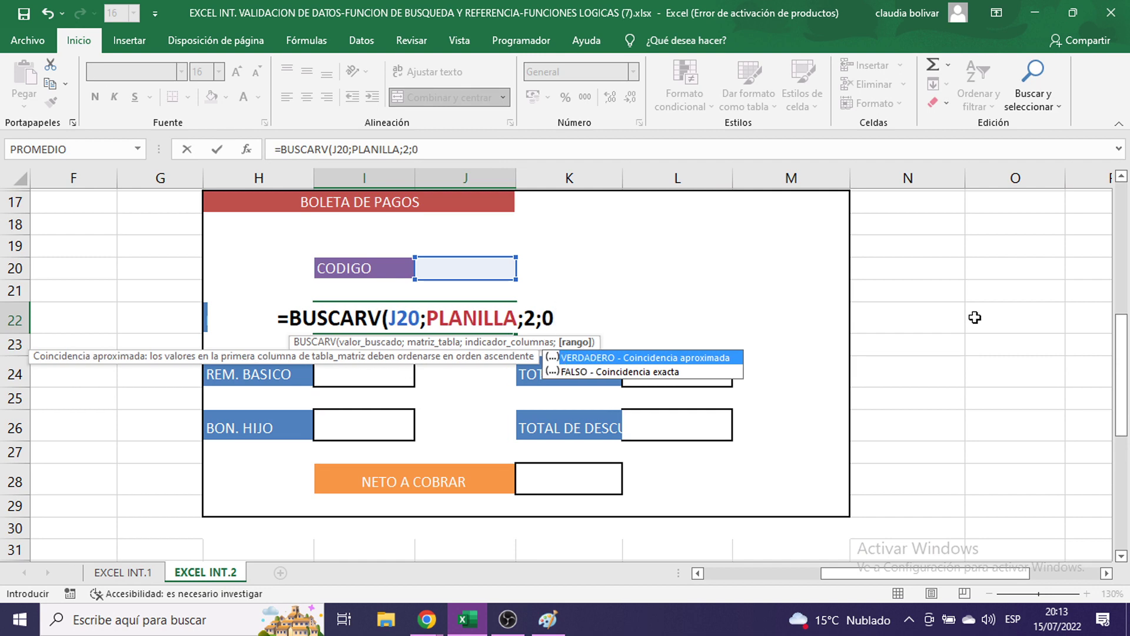
key("BackSpace")
type("FALSO")
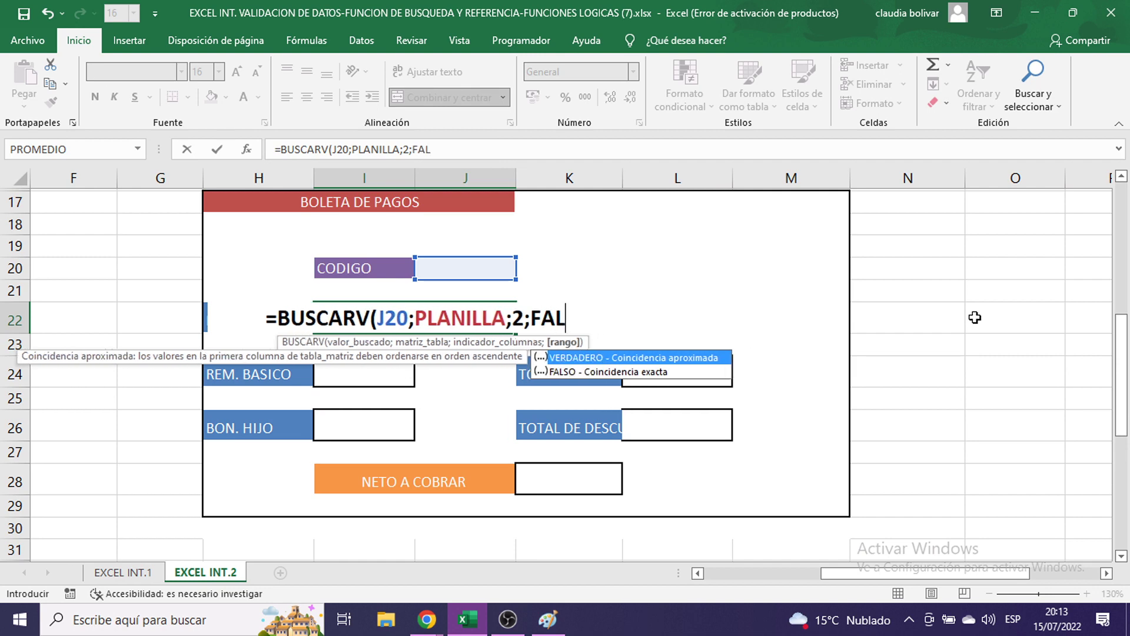
key("BackSpace")
key("BackSpace")
key("BackSpace")
key("BackSpace")
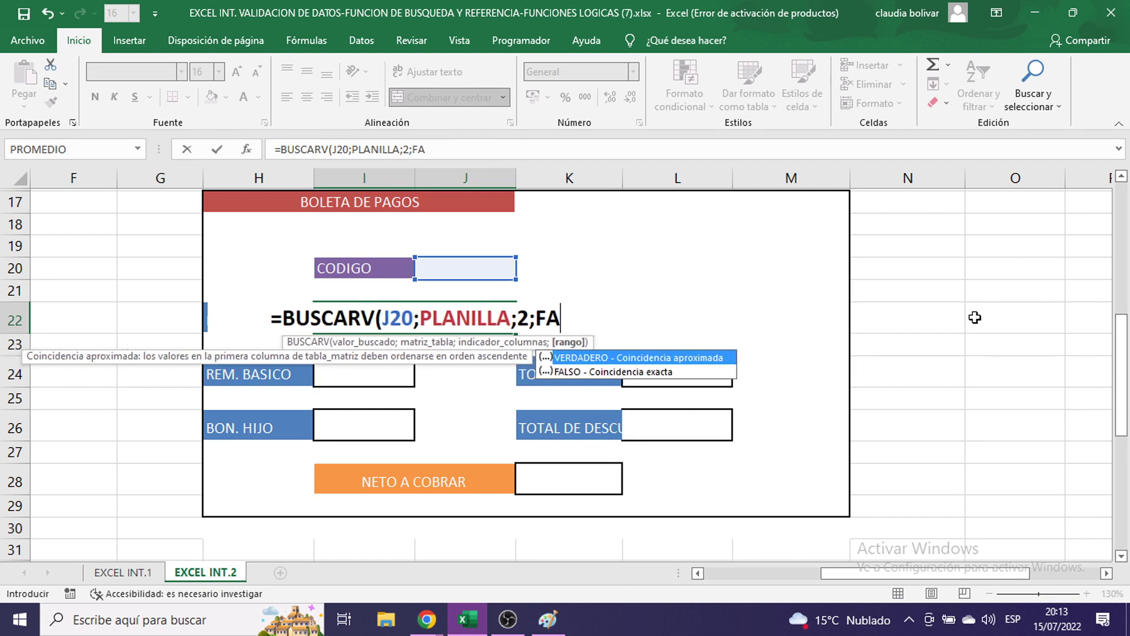
type("AL")
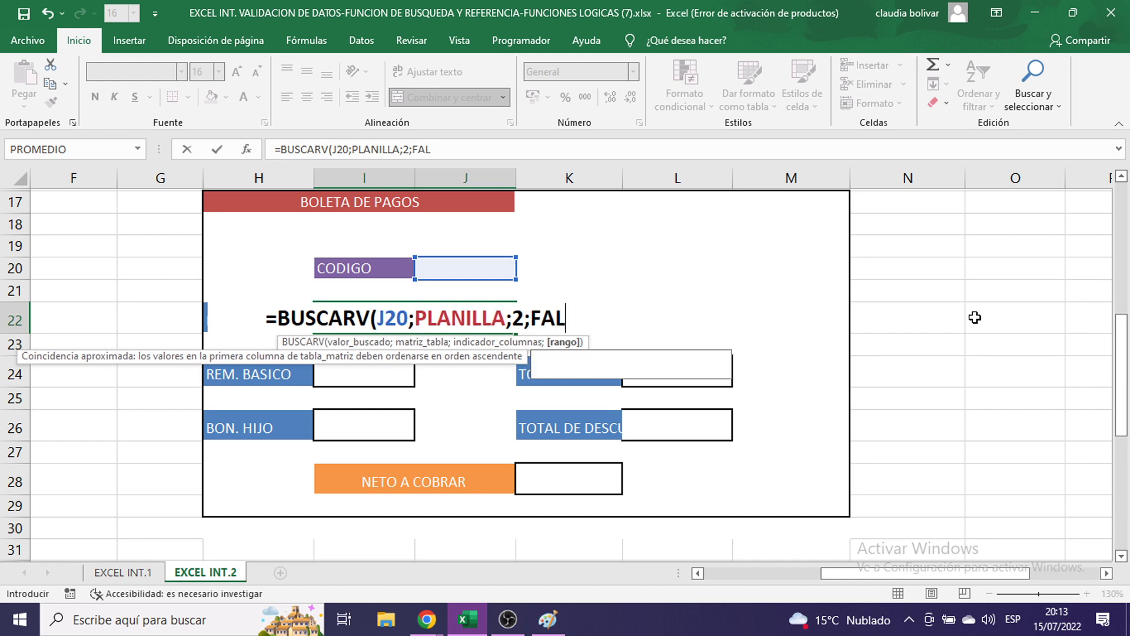
type("SO)")
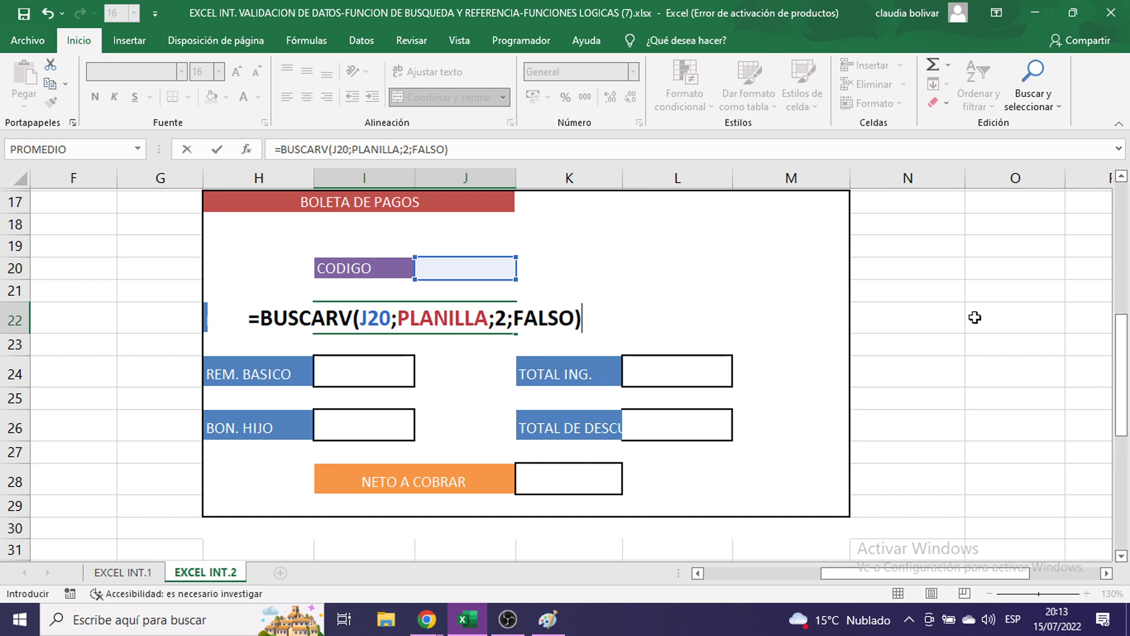
key("Return")
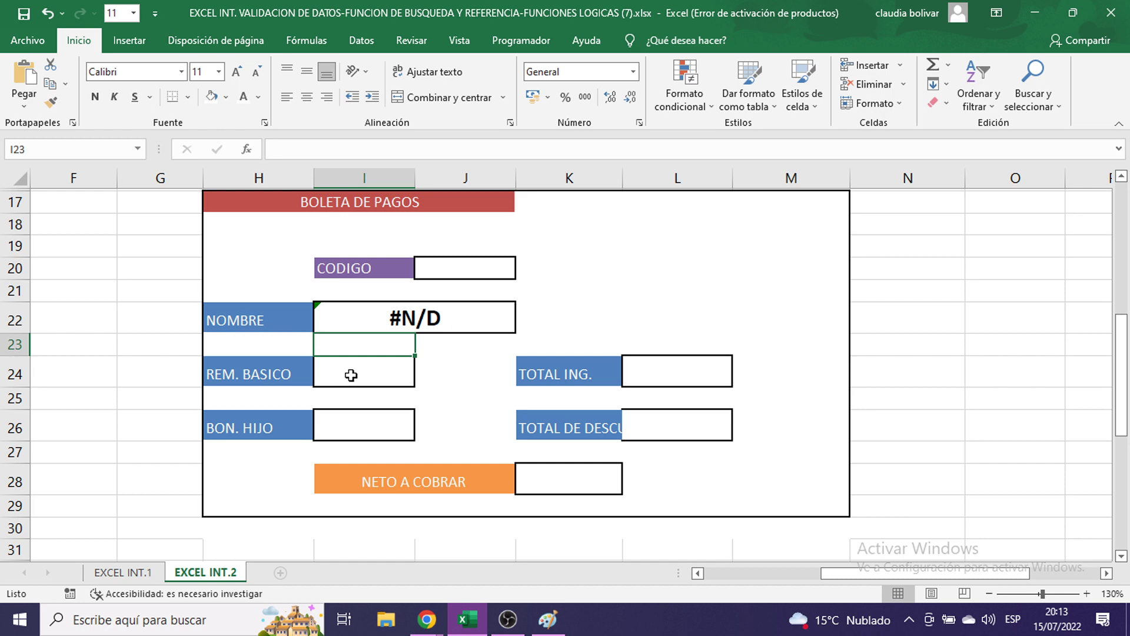
- Bring the BOLETA form into view and start =BUSCARV( in the REM. BASICO cell I24
left_click(351, 375)
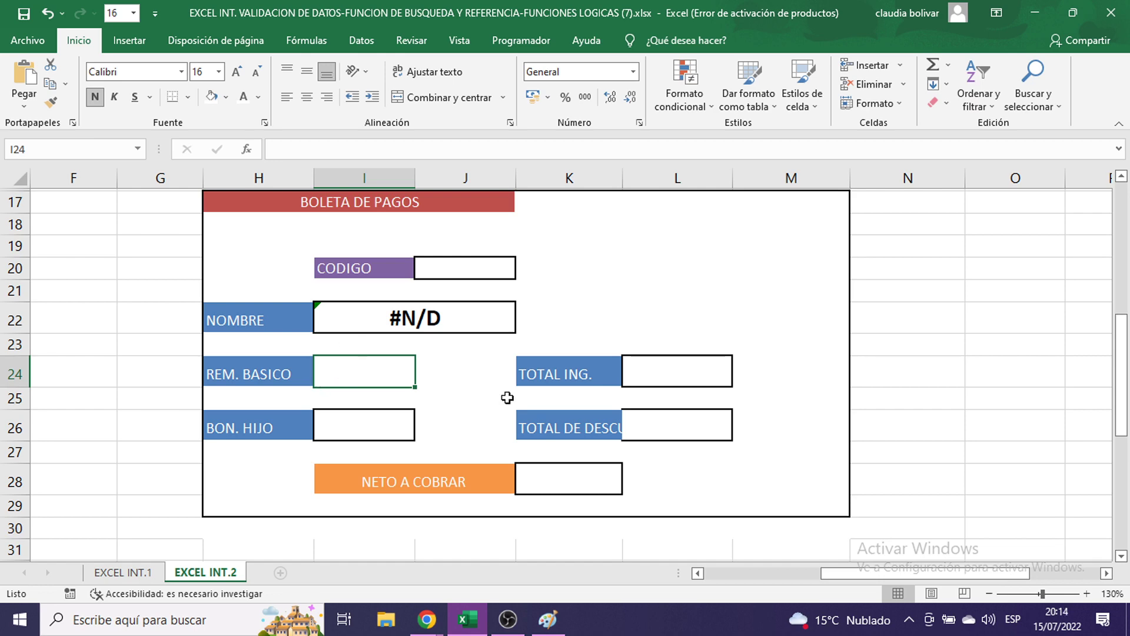
left_click_drag(905, 569, 828, 565)
scroll(752, 386, "up", 4)
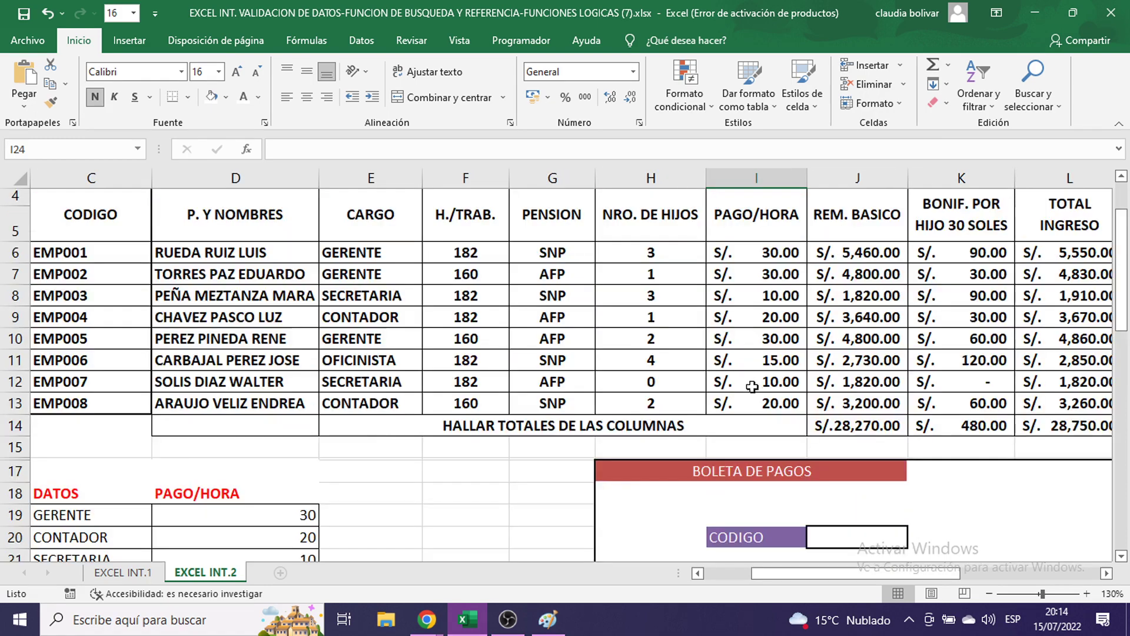
scroll(753, 386, "up", 1)
left_click_drag(846, 320, 864, 469)
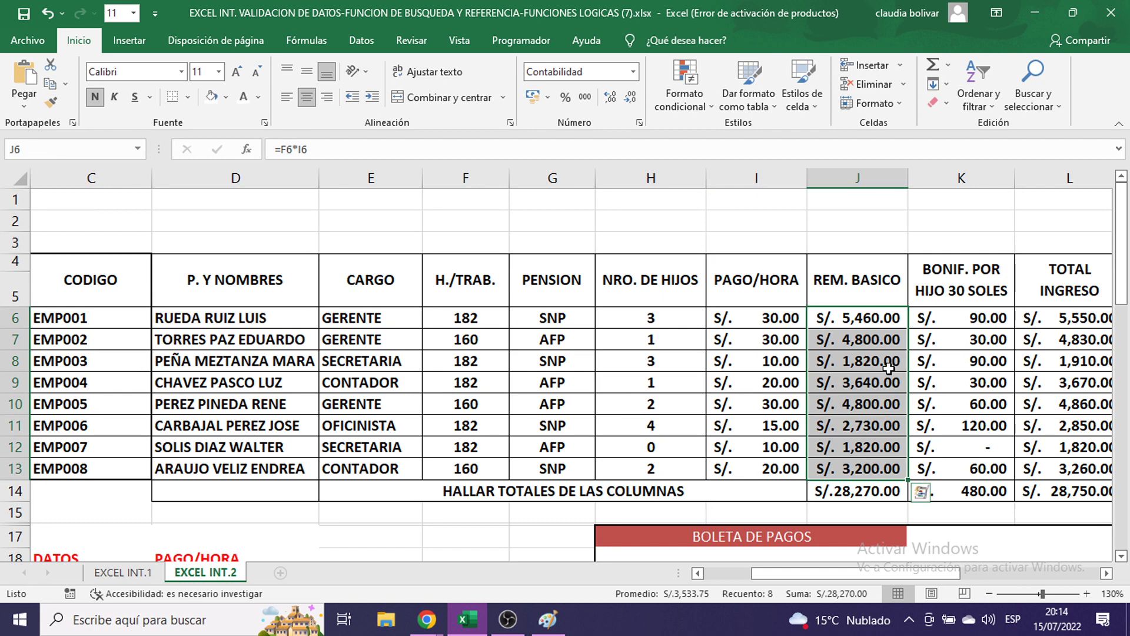
scroll(887, 368, "down", 5)
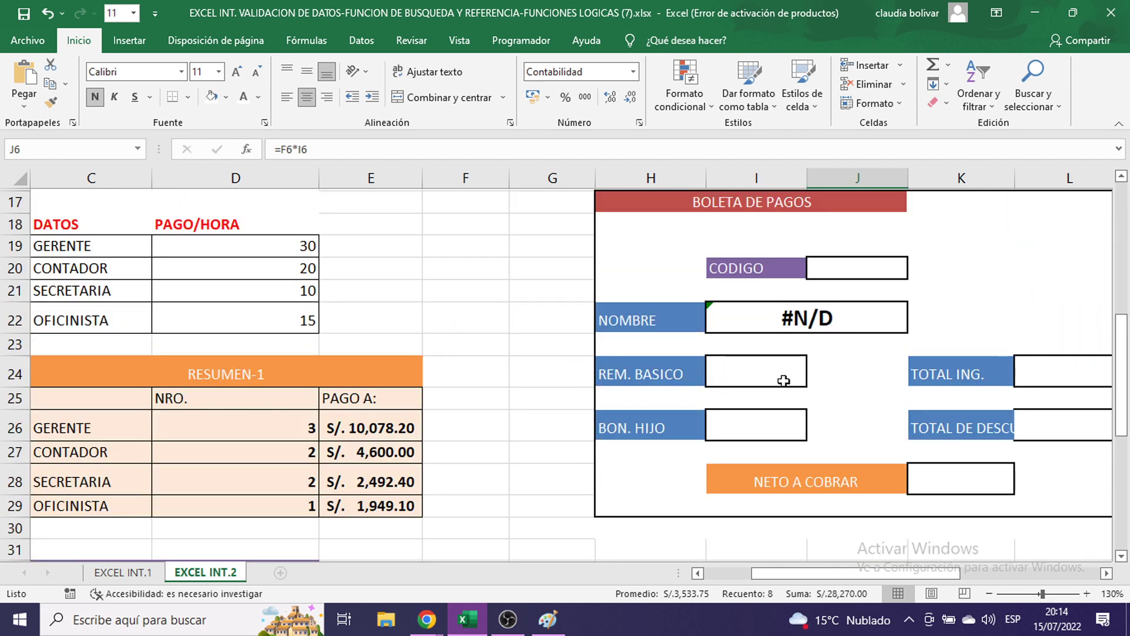
left_click(789, 382)
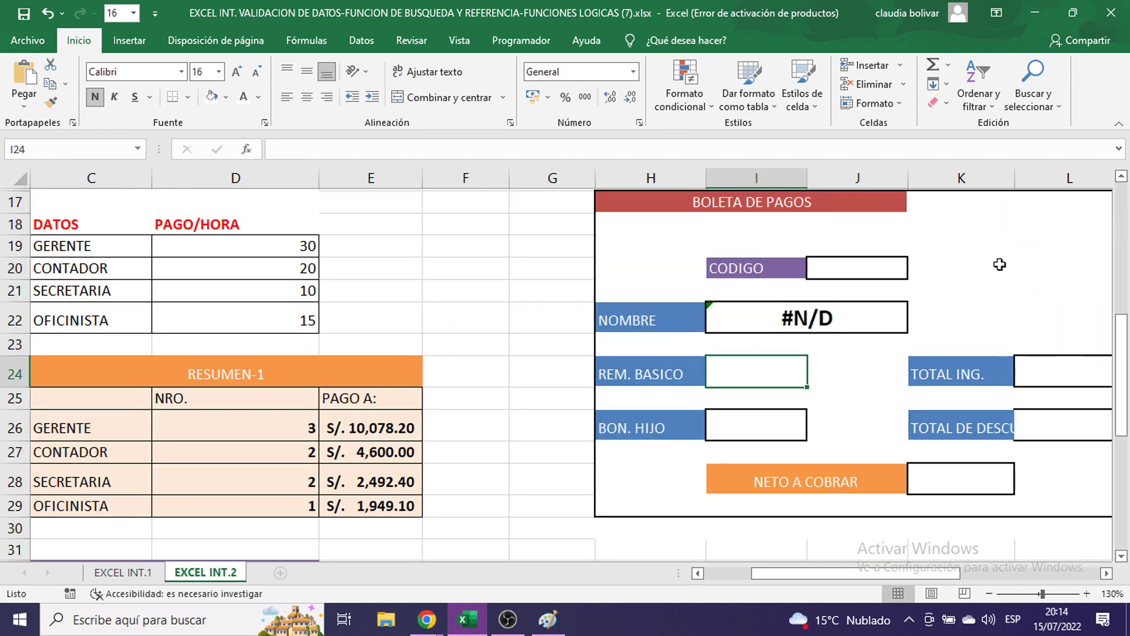
type("=")
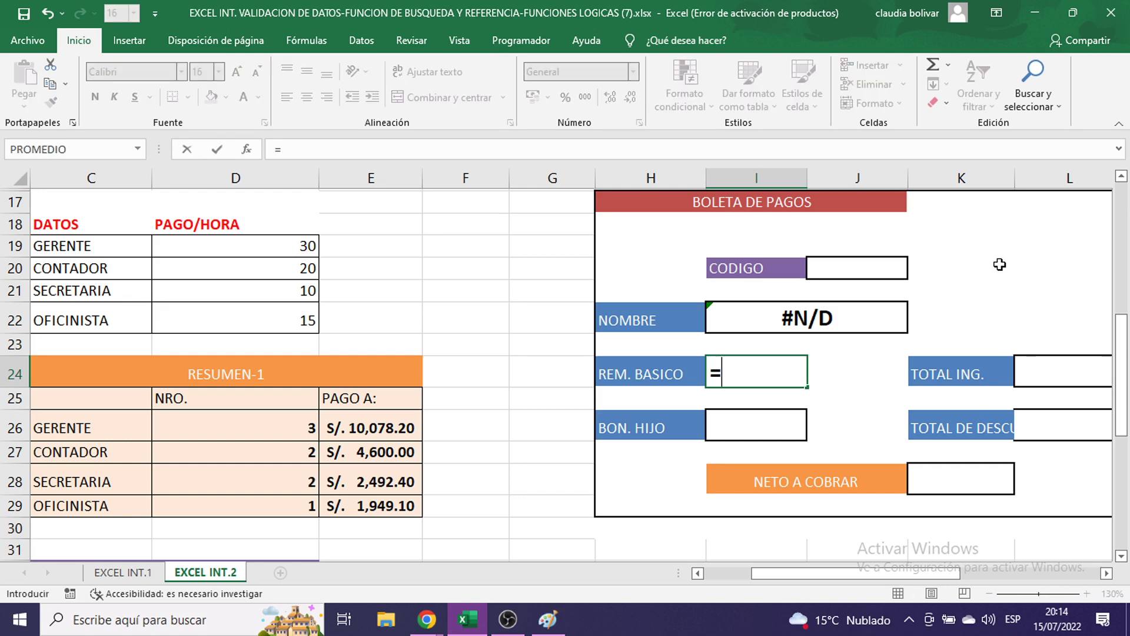
type("BUSCAR")
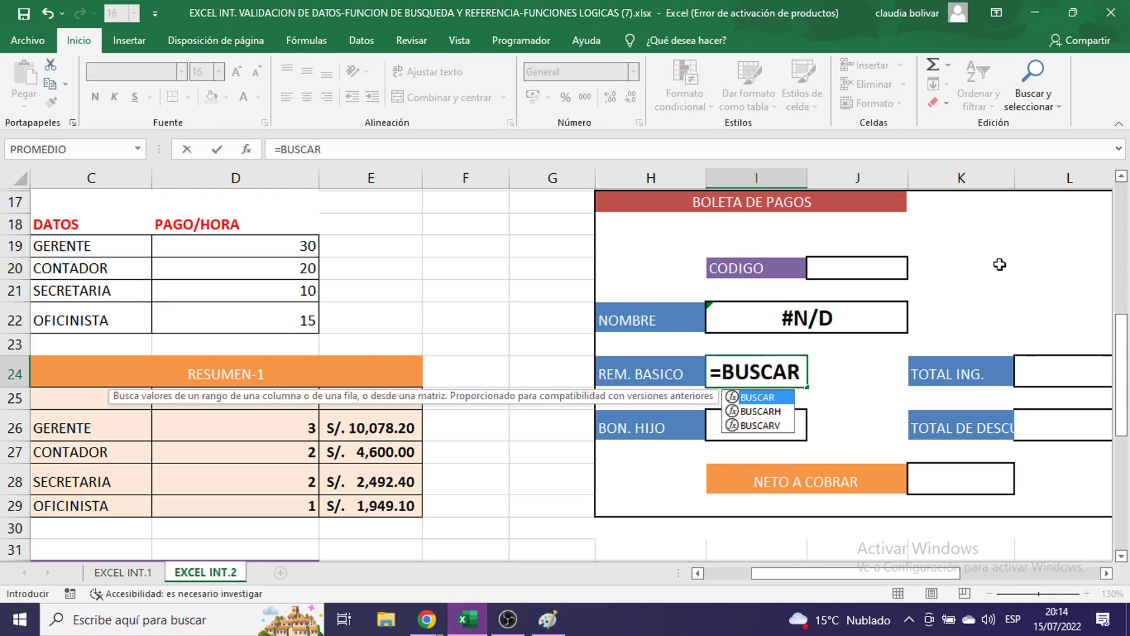
type("V(")
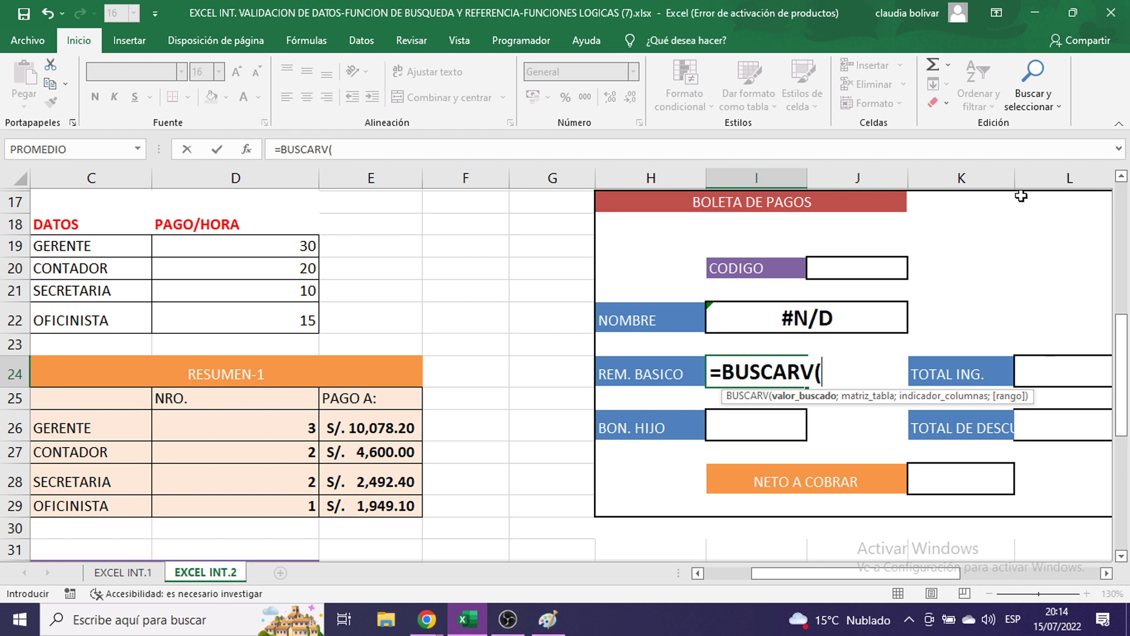
- Add J20 and PLANILLA to the REM. BASICO formula: =BUSCARV(J20;PLANILLA;
left_click(857, 266)
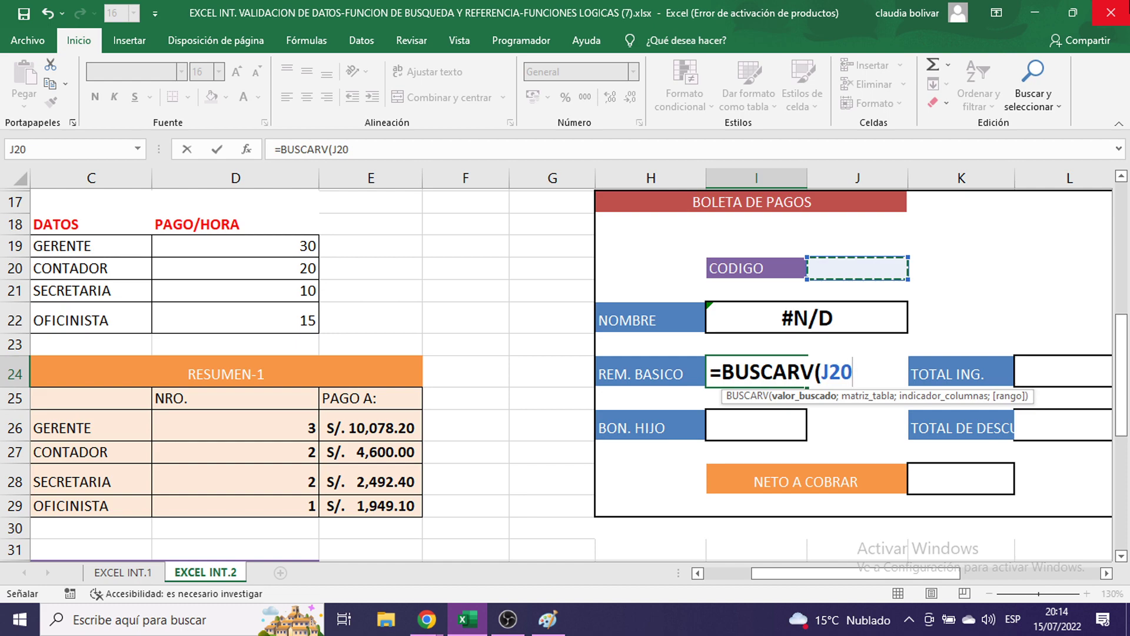
type(";")
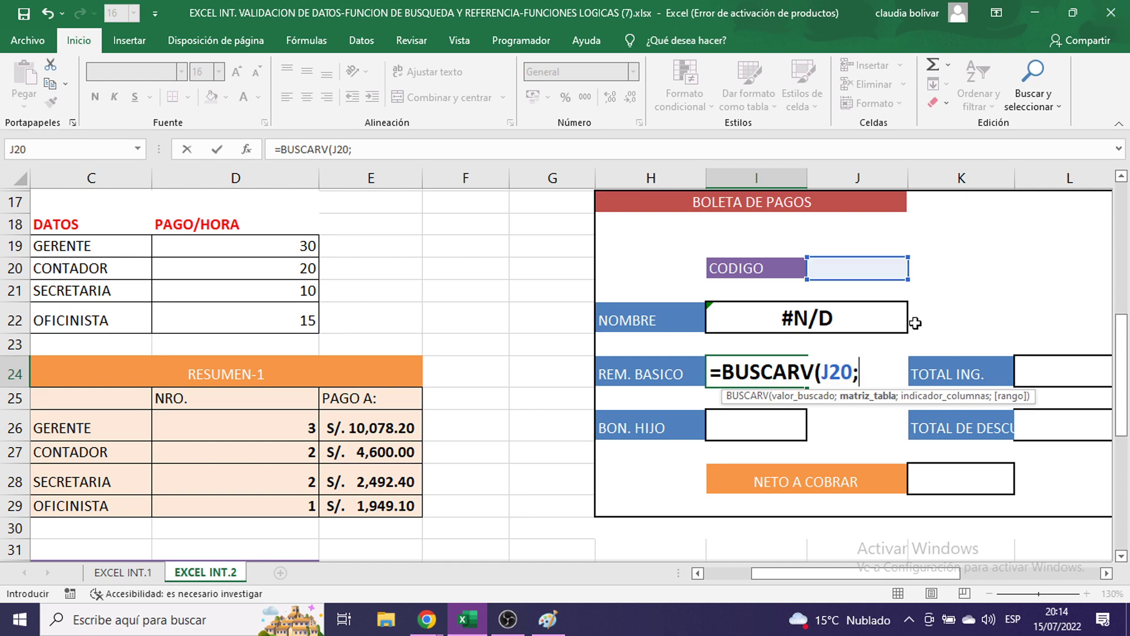
scroll(572, 179, "up", 5)
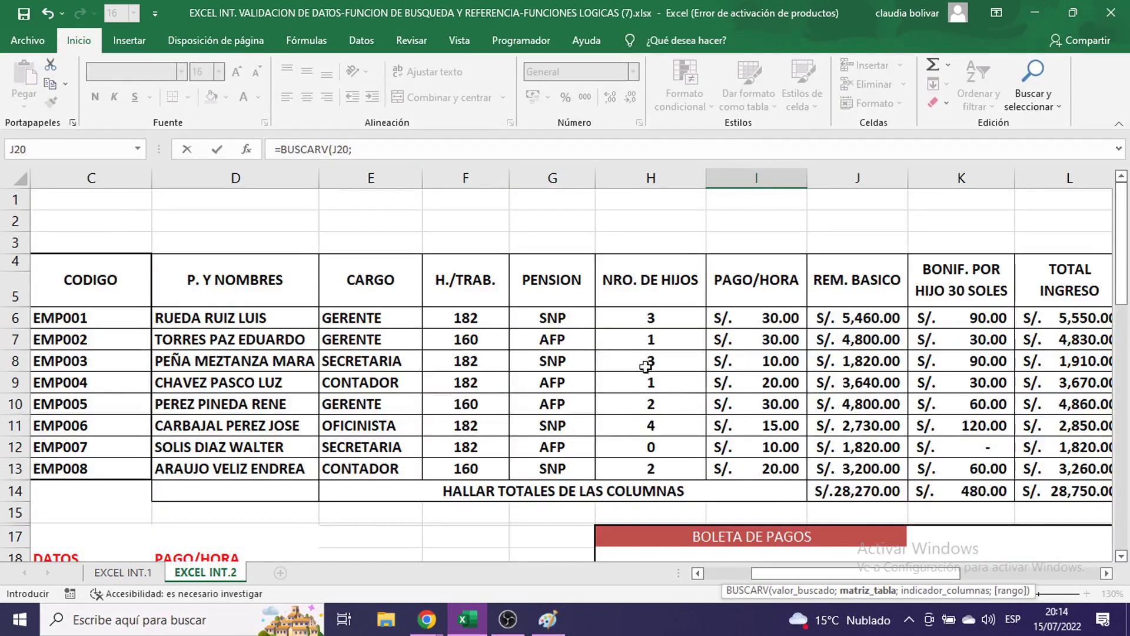
scroll(647, 368, "down", 4)
type("PLANILLA")
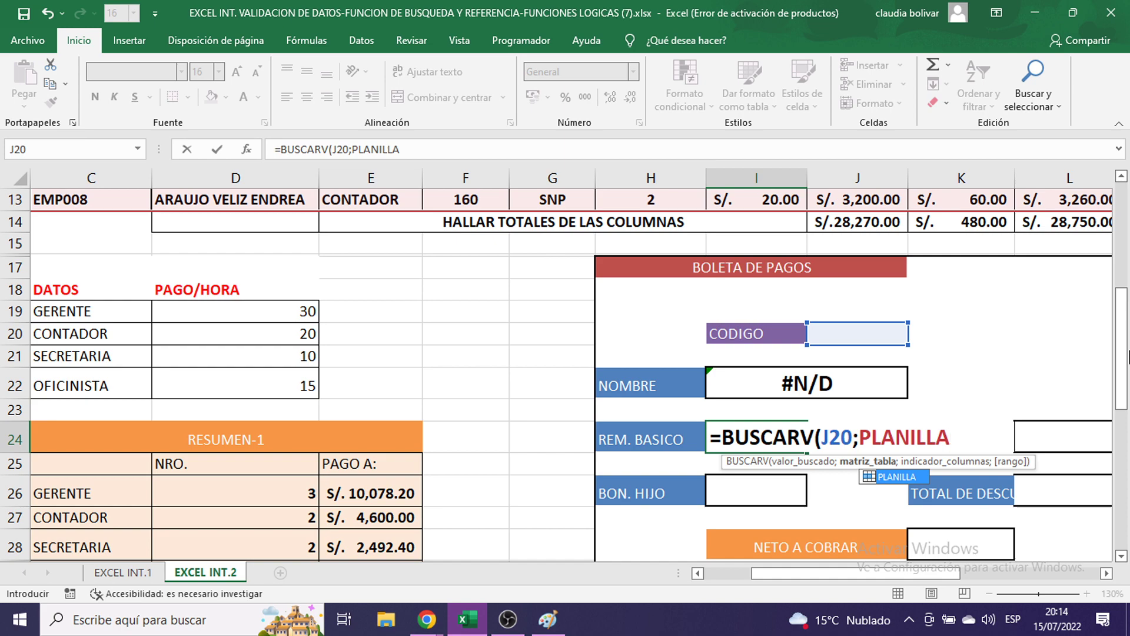
type(";")
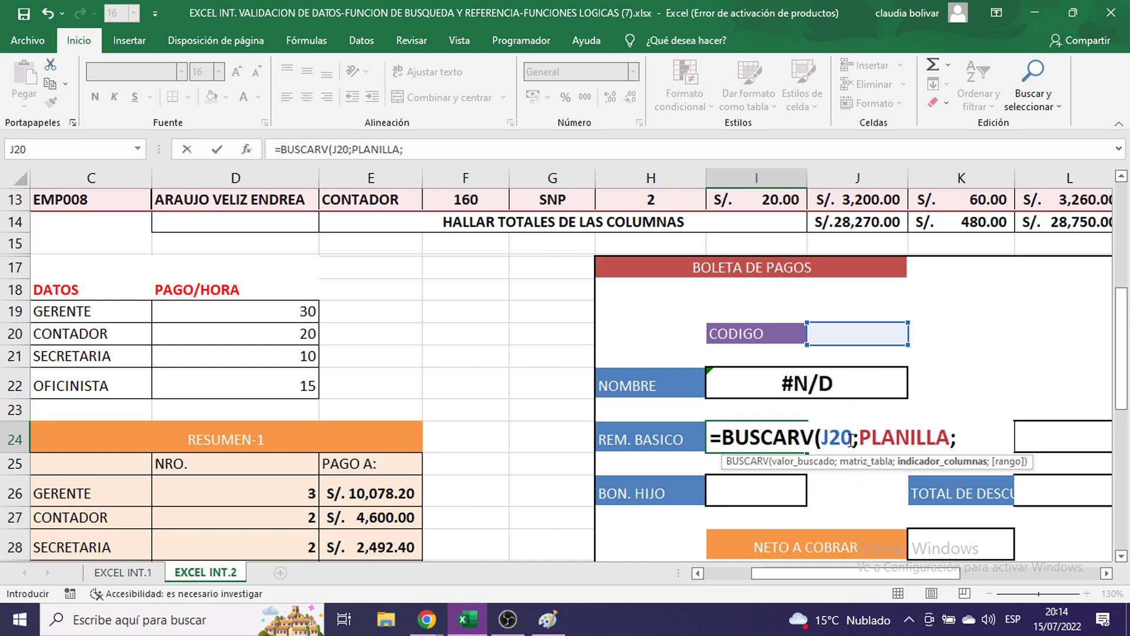
scroll(167, 227, "up", 4)
scroll(514, 222, "down", 4)
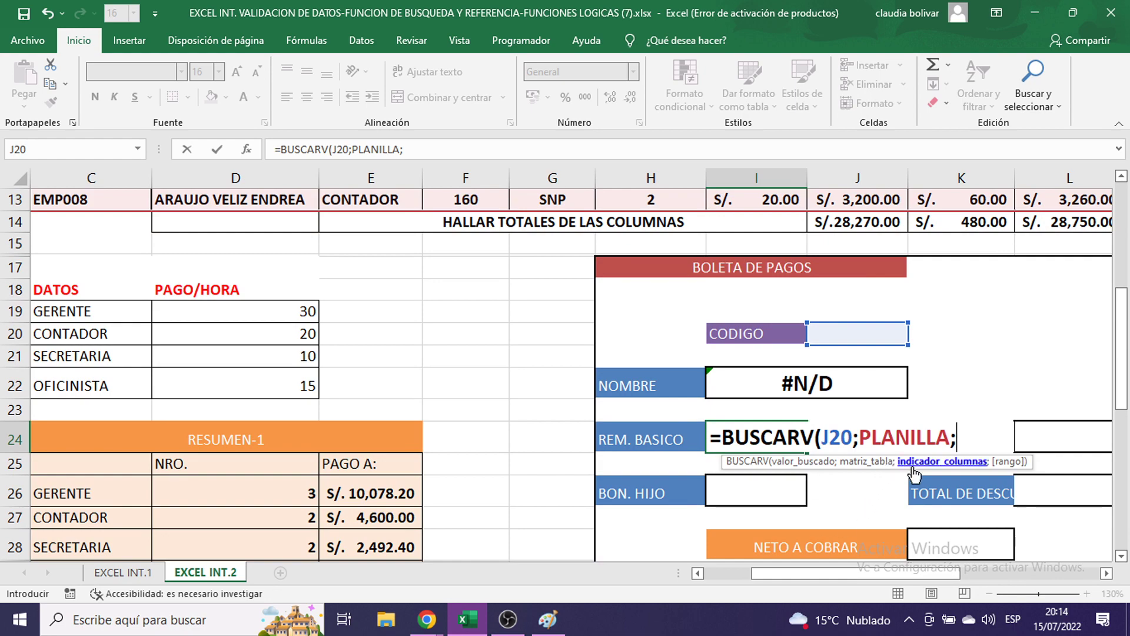
- Review the enlarged formula screenshot in Paint and return to the sheet
left_click(547, 619)
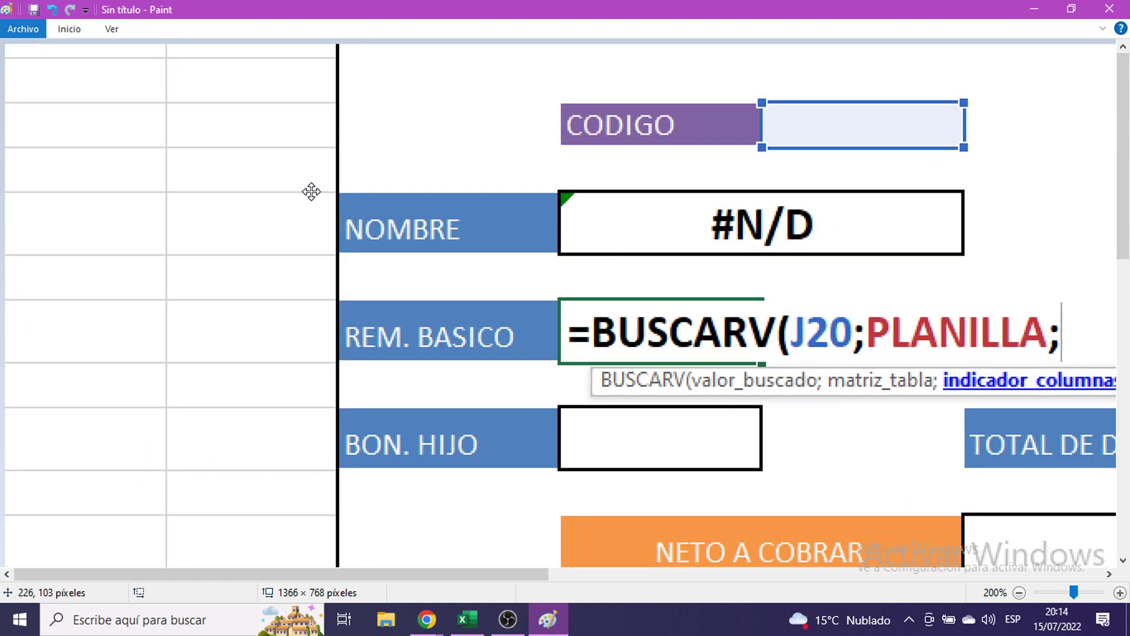
left_click_drag(312, 191, 83, 113)
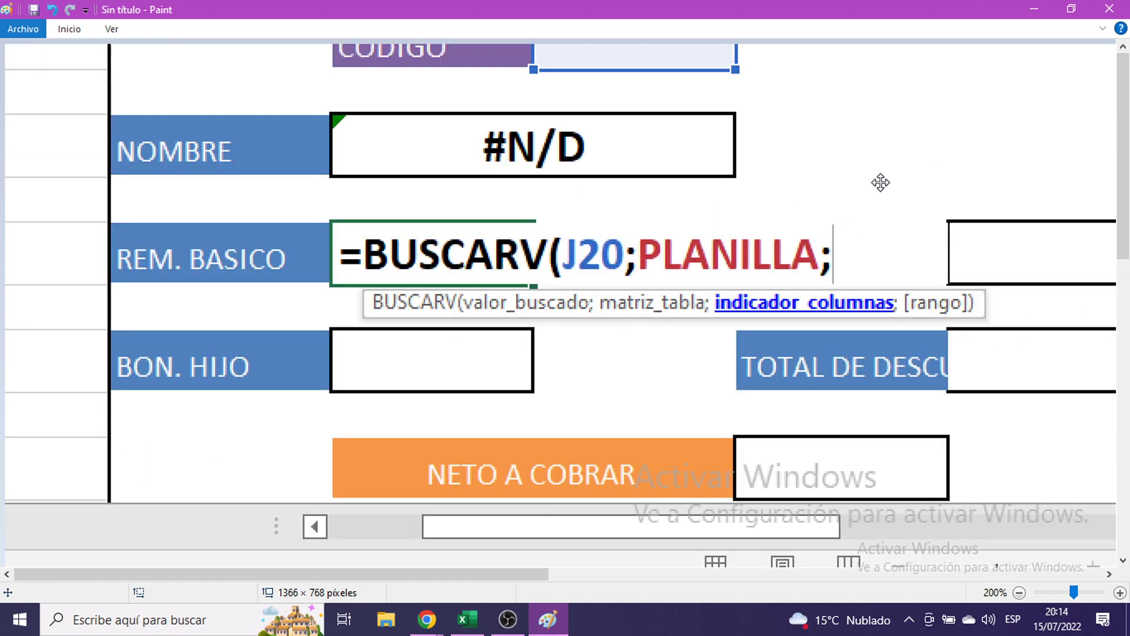
left_click(1036, 8)
scroll(530, 294, "up", 2)
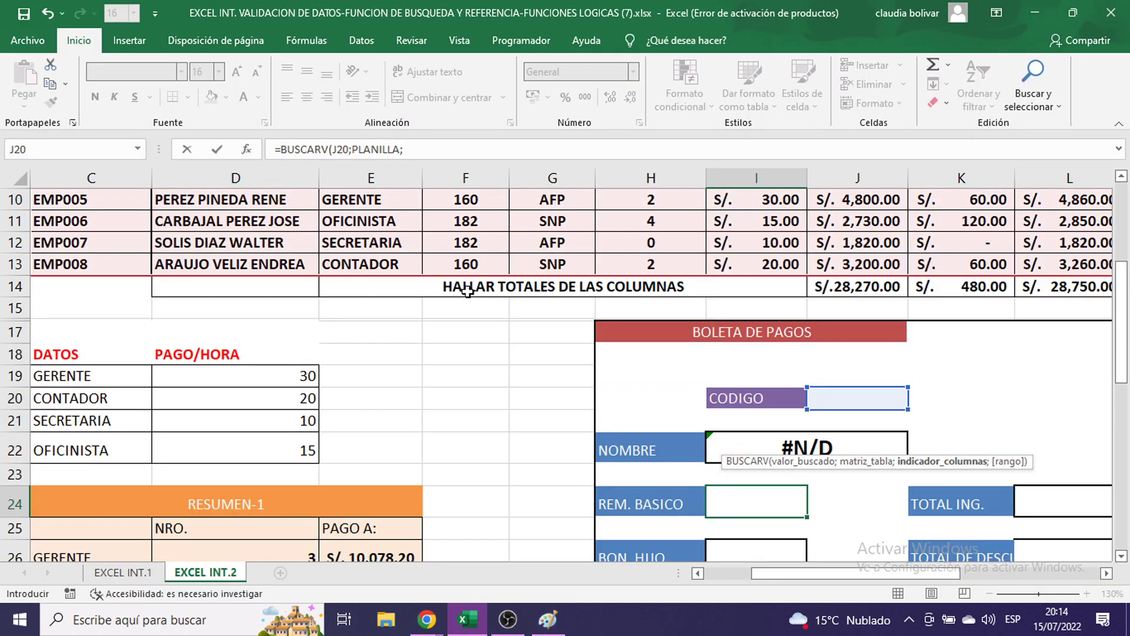
scroll(447, 300, "down", 3)
scroll(421, 321, "up", 5)
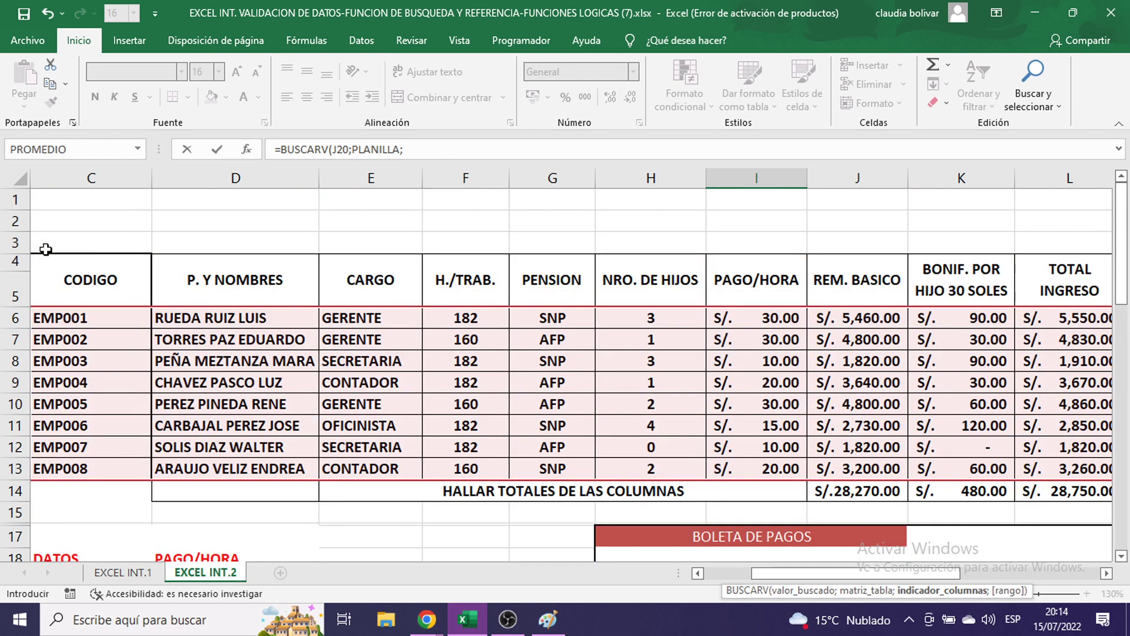
scroll(643, 424, "down", 4)
scroll(477, 387, "up", 4)
scroll(874, 380, "down", 5)
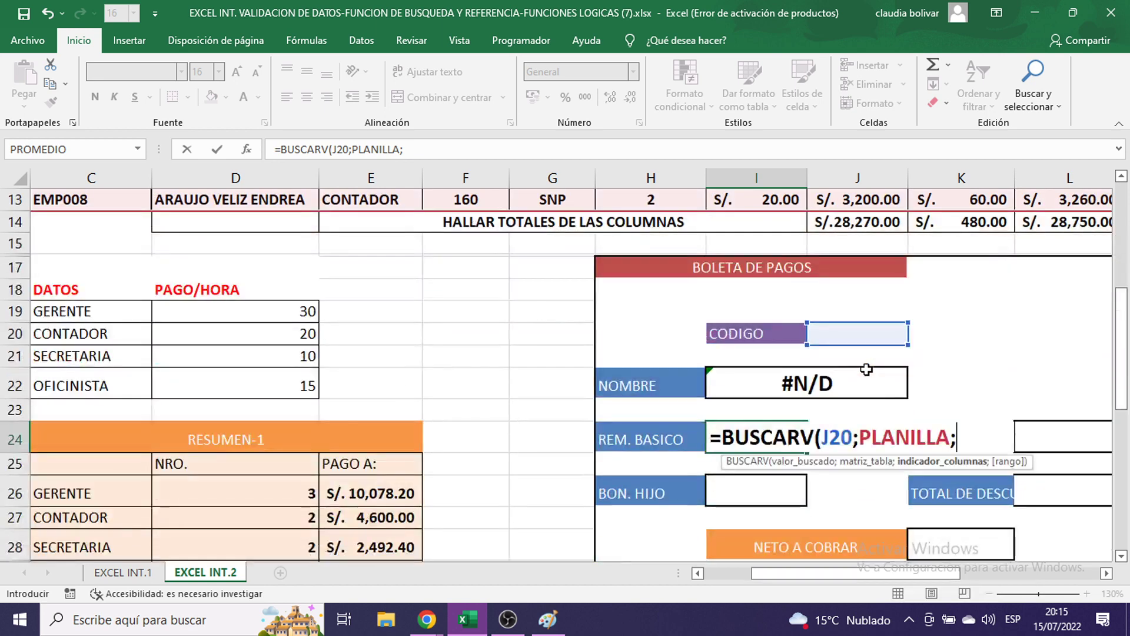
- Finish with column 8 and match type 0, committing =BUSCARV(J20;PLANILLA;8;0)
type("8")
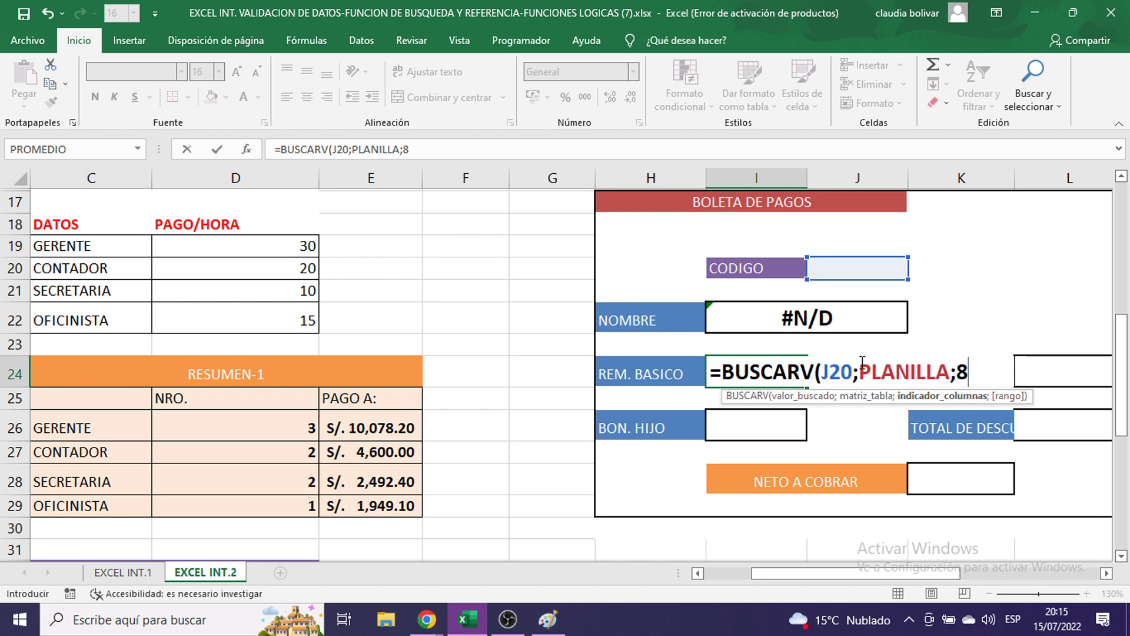
type(";")
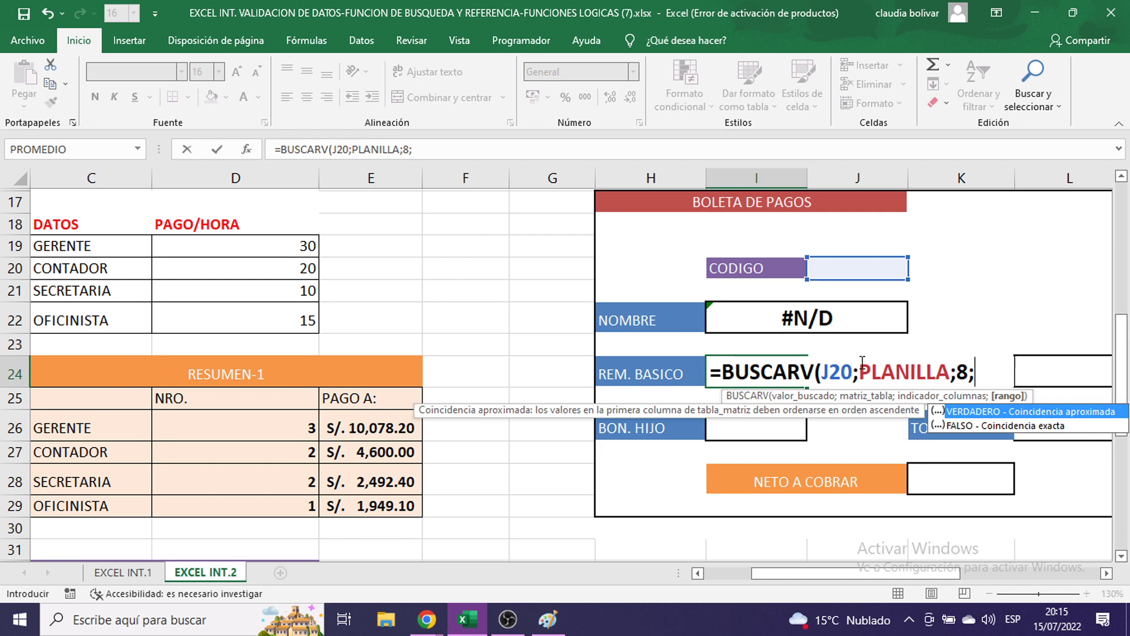
type("0)")
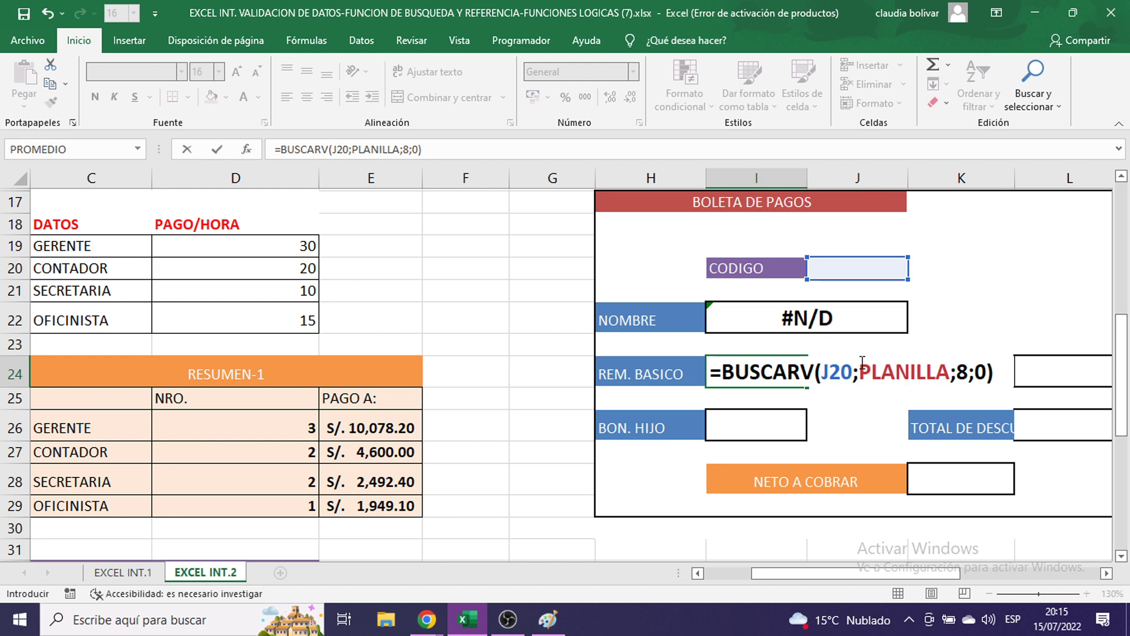
key("Return")
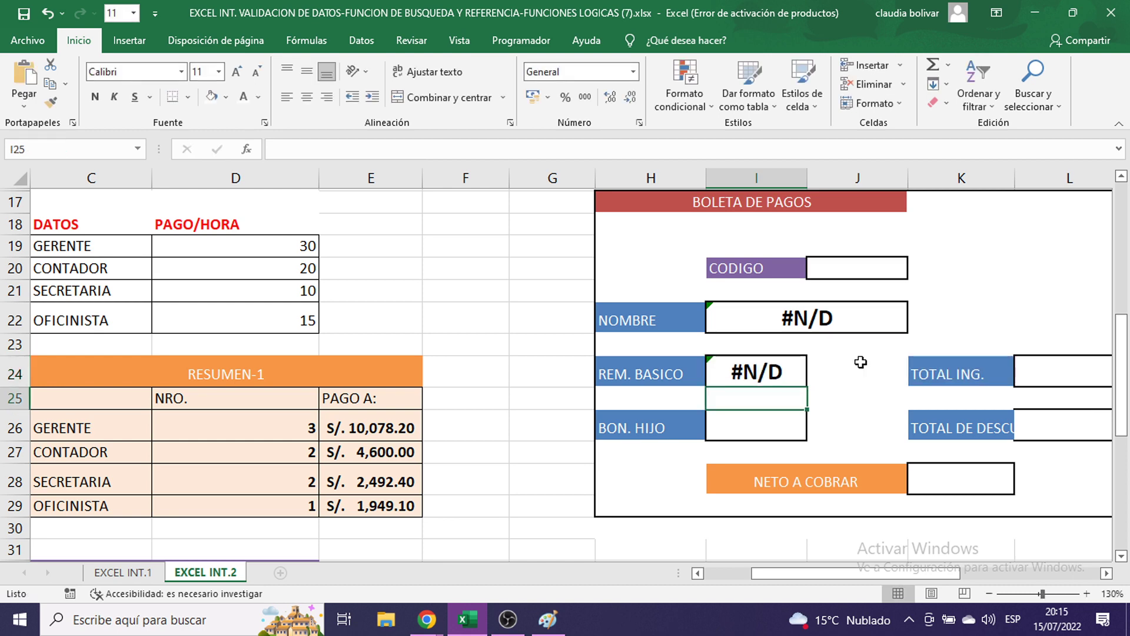
left_click(739, 431)
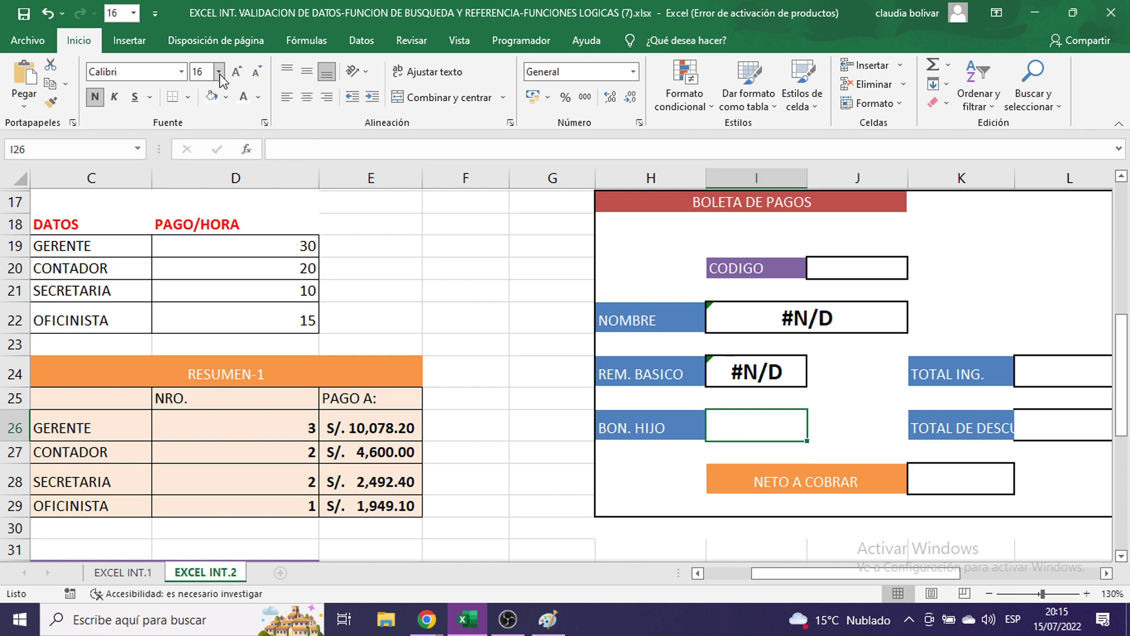
scroll(763, 427, "up", 1)
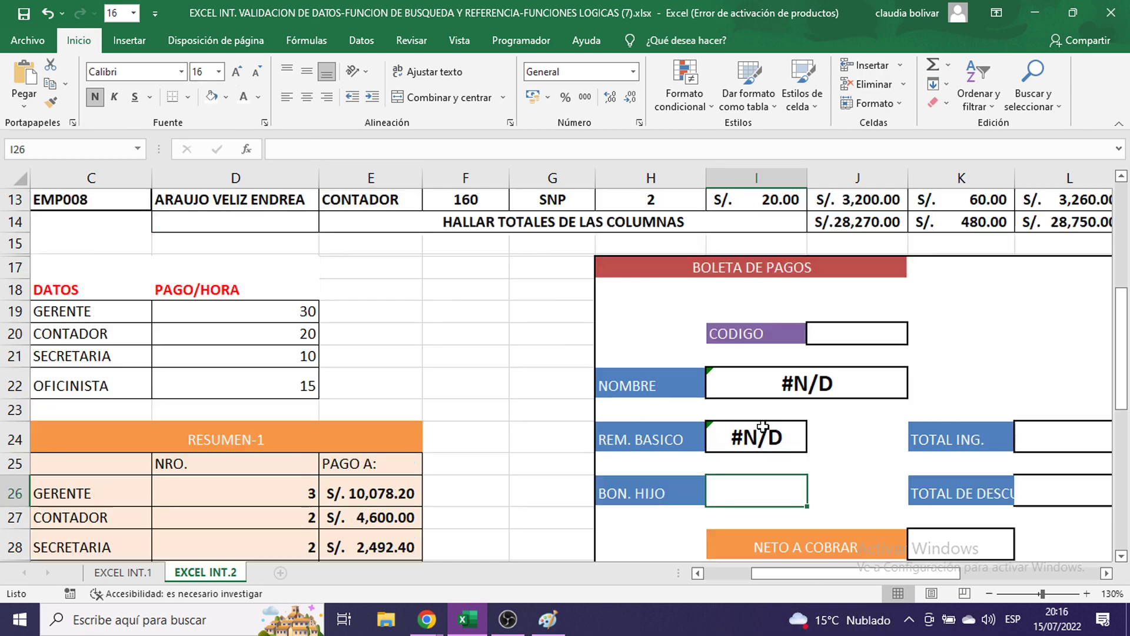
scroll(763, 427, "up", 4)
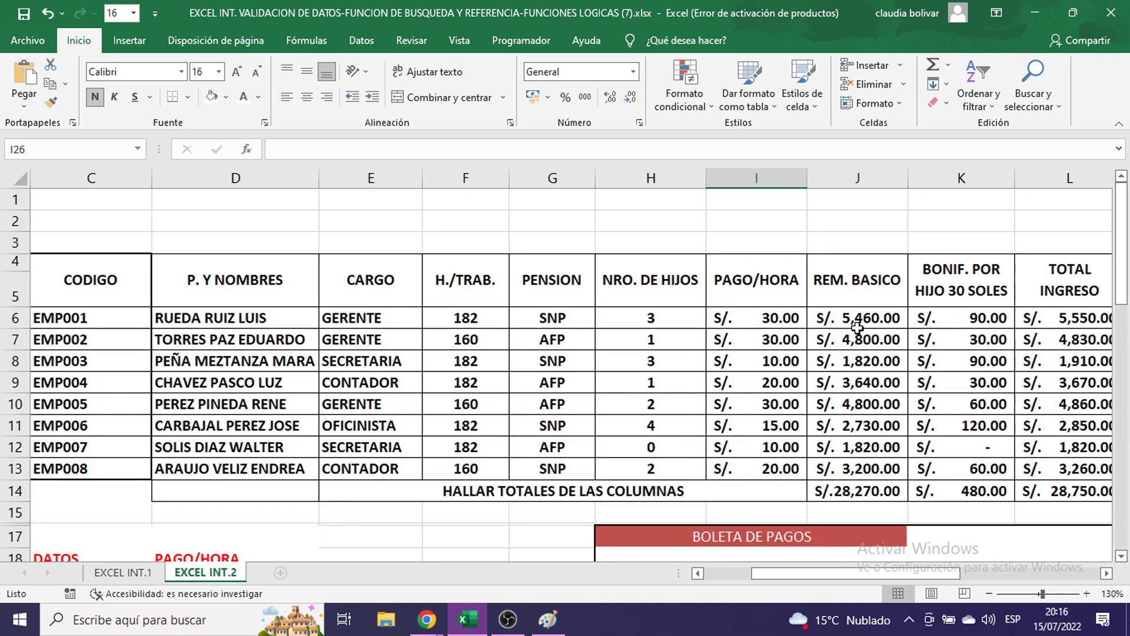
left_click_drag(848, 318, 859, 383)
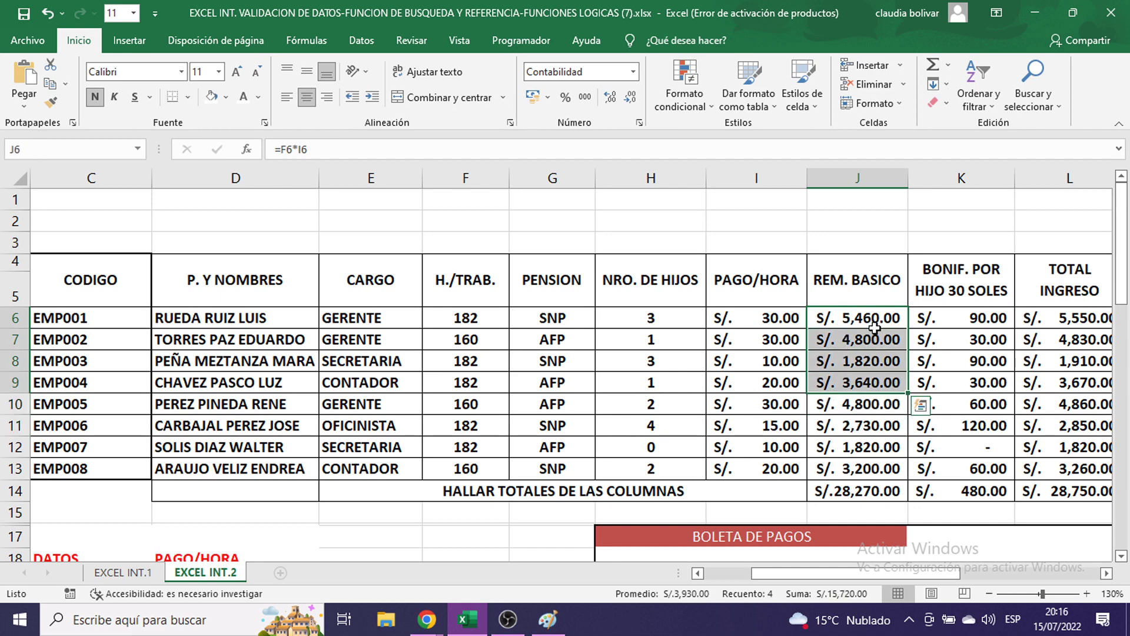
left_click_drag(959, 318, 960, 369)
left_click(960, 369)
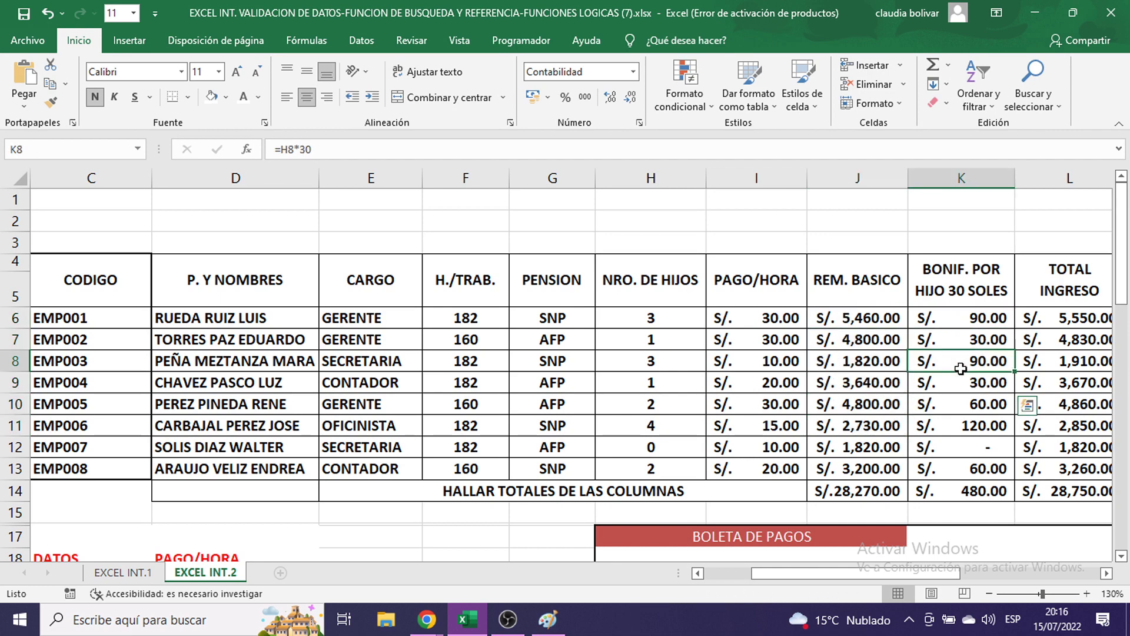
scroll(960, 368, "down", 6)
left_click(792, 373)
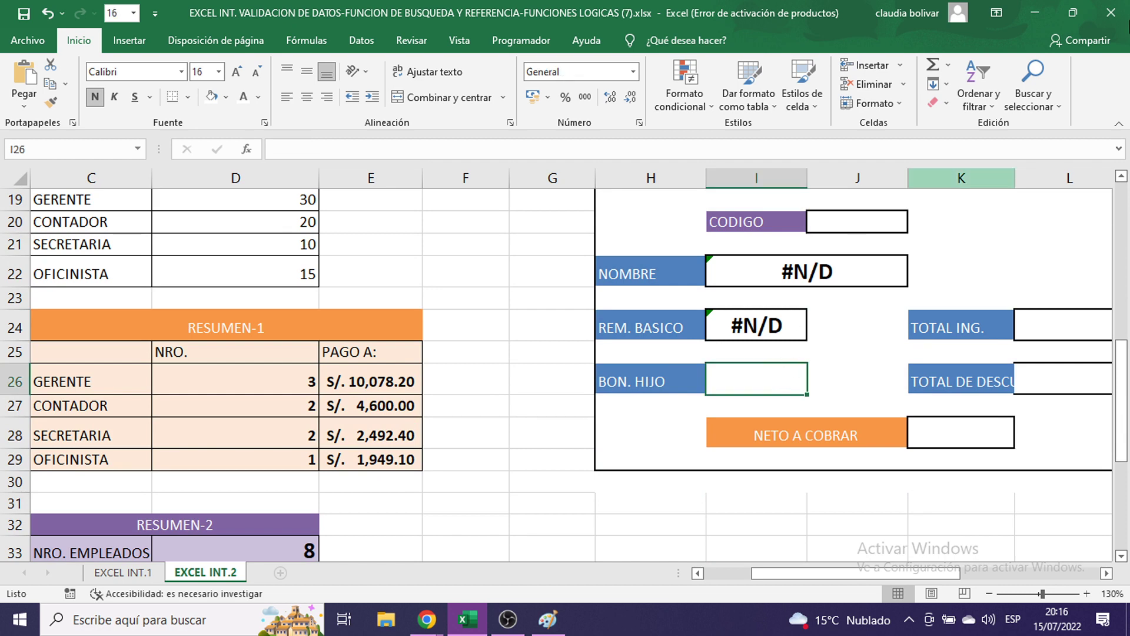
- Type =BUSCARV(J20;PLANILLA; into the BON. HIJO cell I26
type("=")
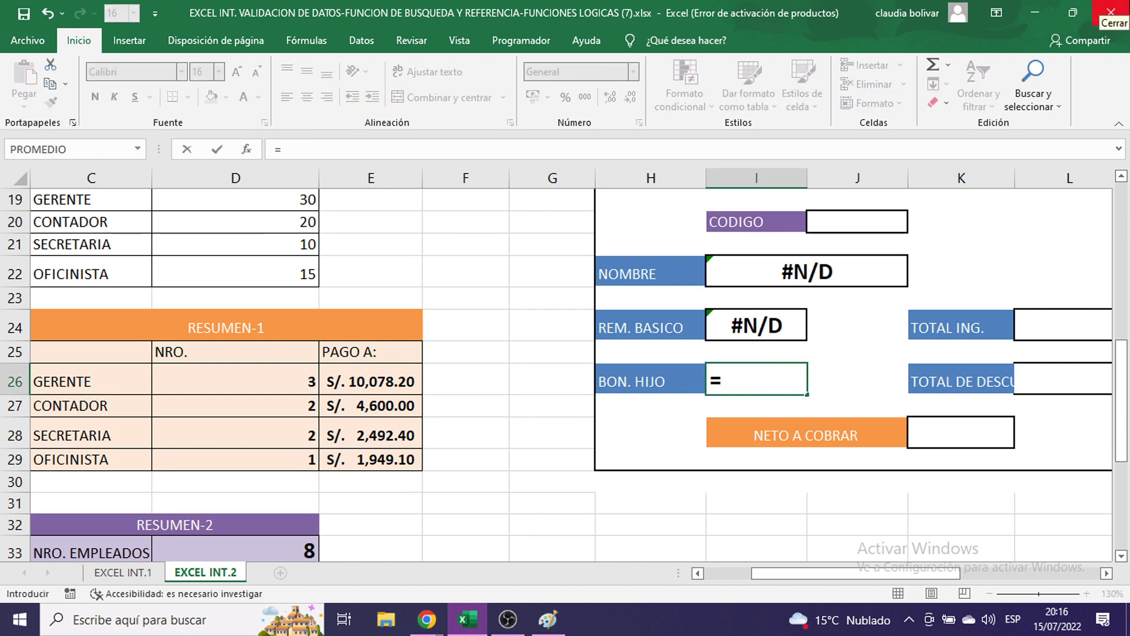
type("BUSCAR")
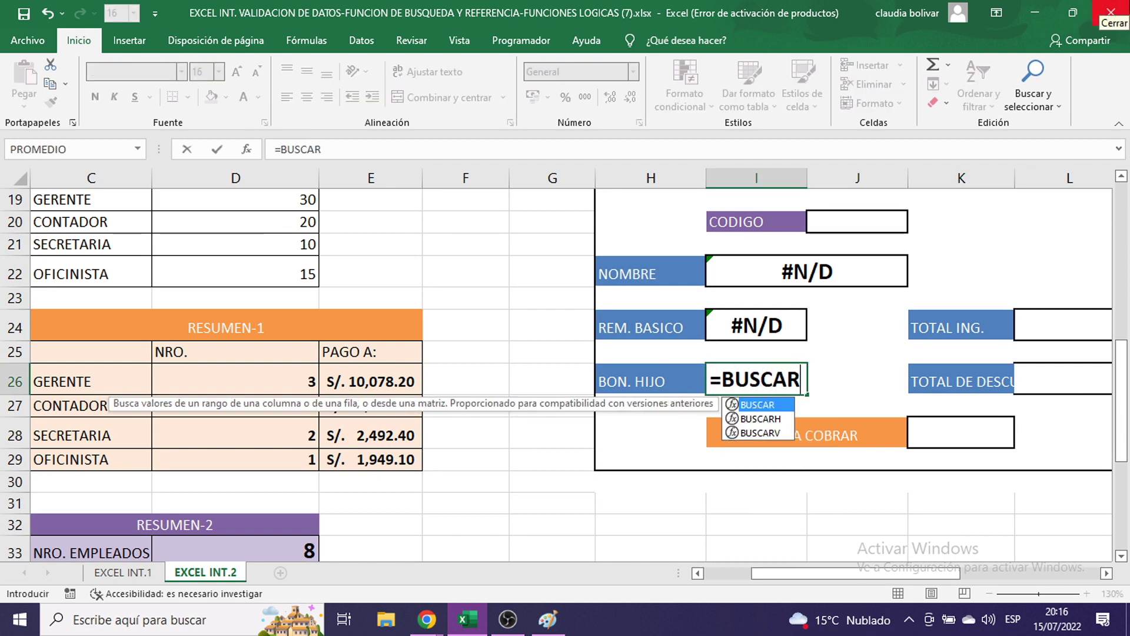
type("V(")
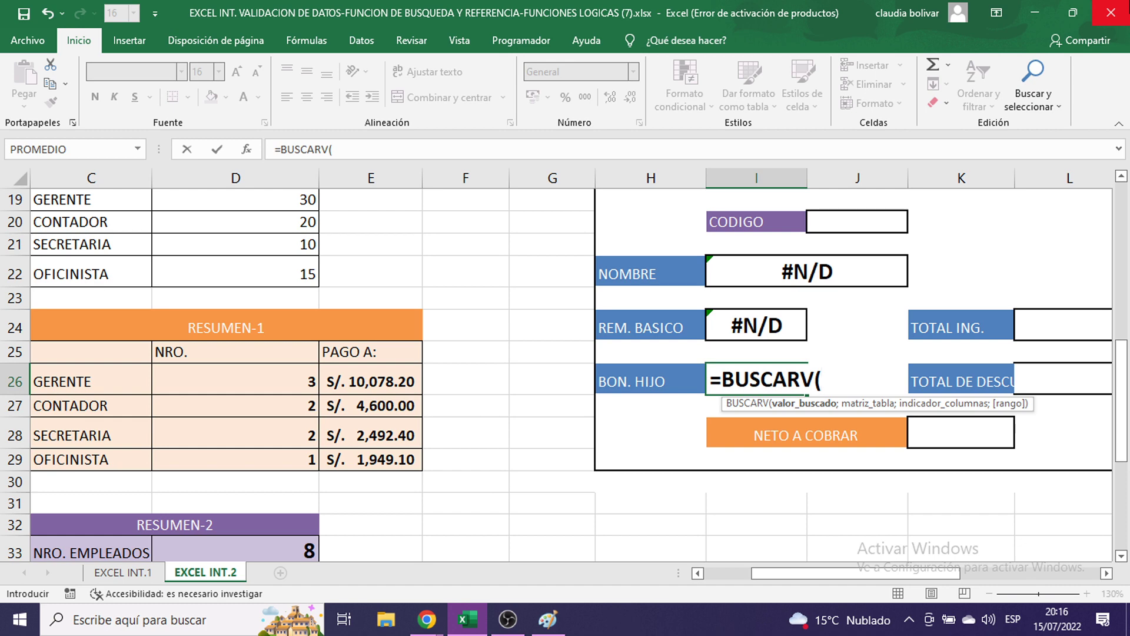
left_click(840, 222)
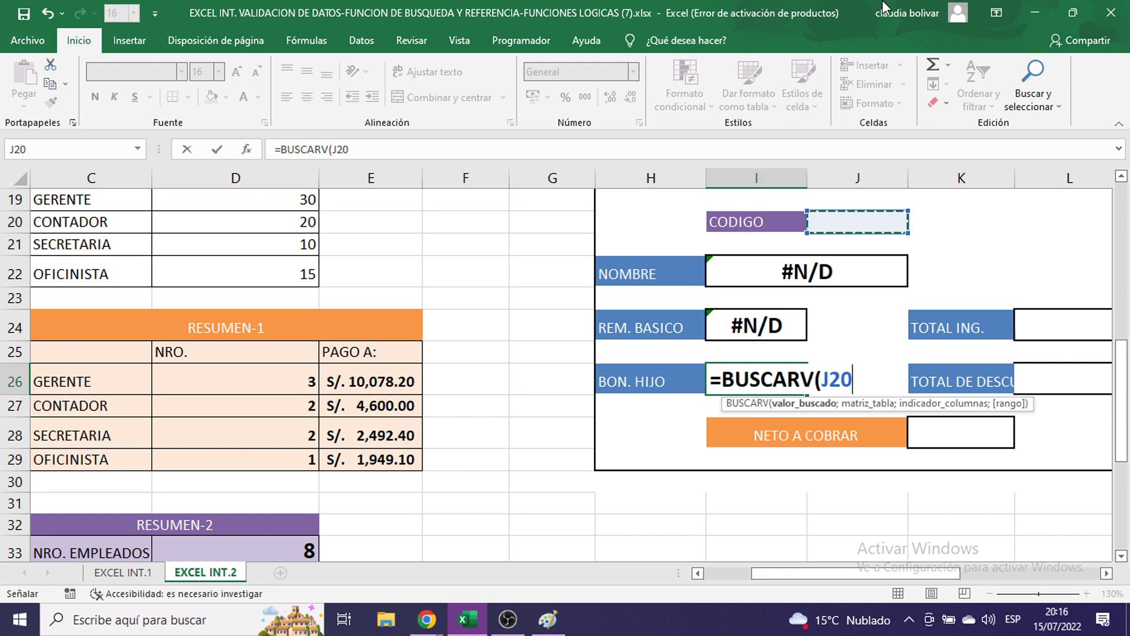
type(";")
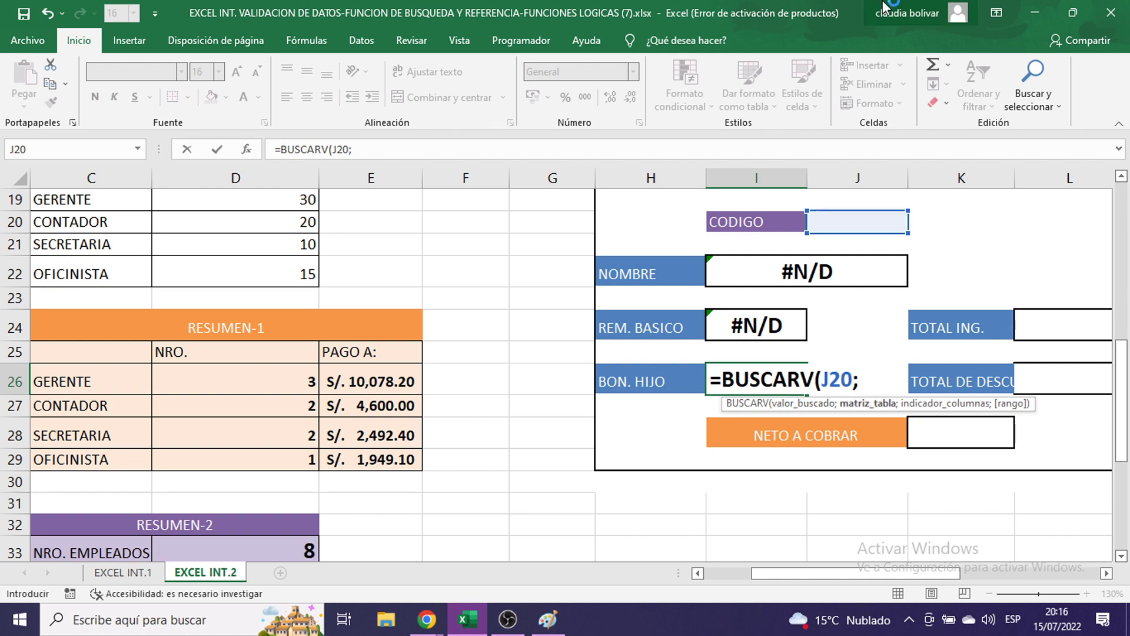
scroll(594, 321, "up", 4)
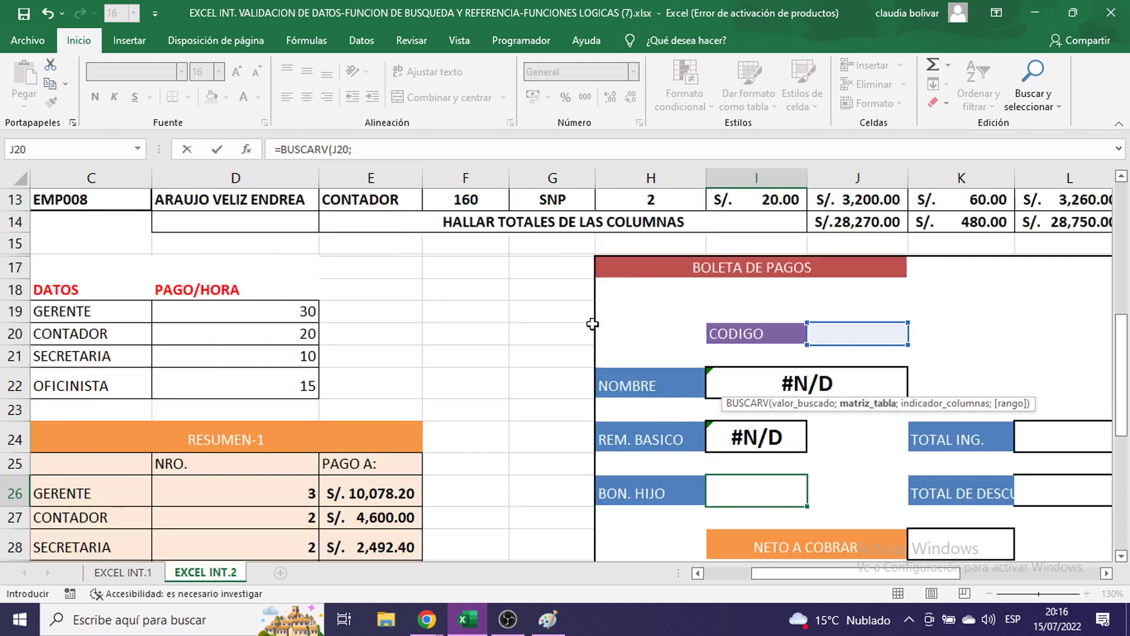
scroll(594, 321, "up", 1)
scroll(595, 306, "down", 5)
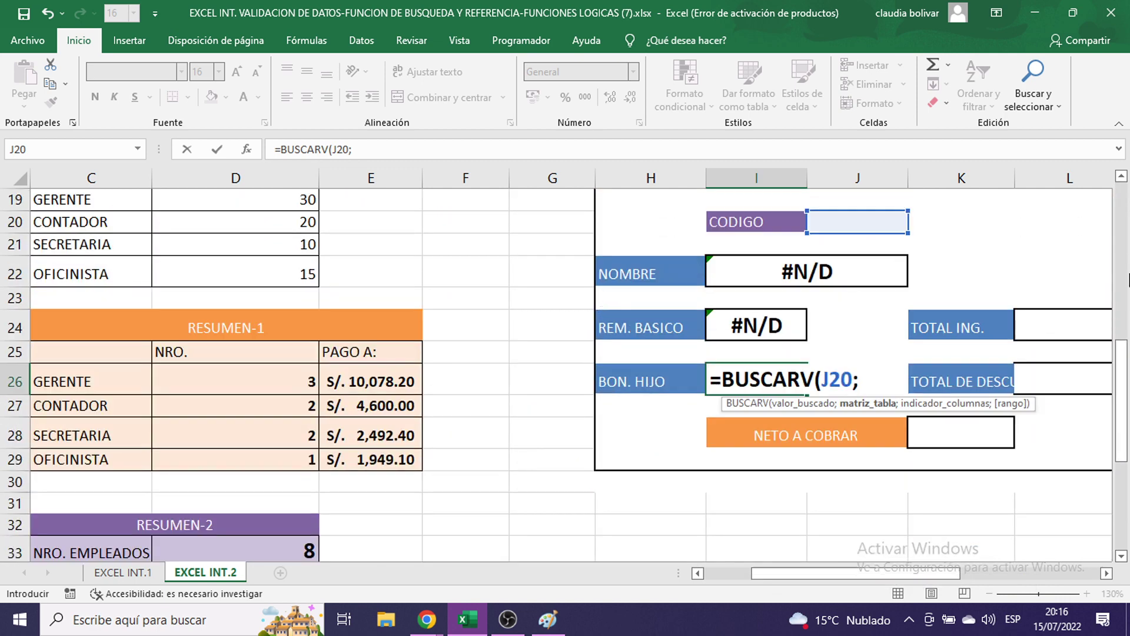
type("PLANILLA")
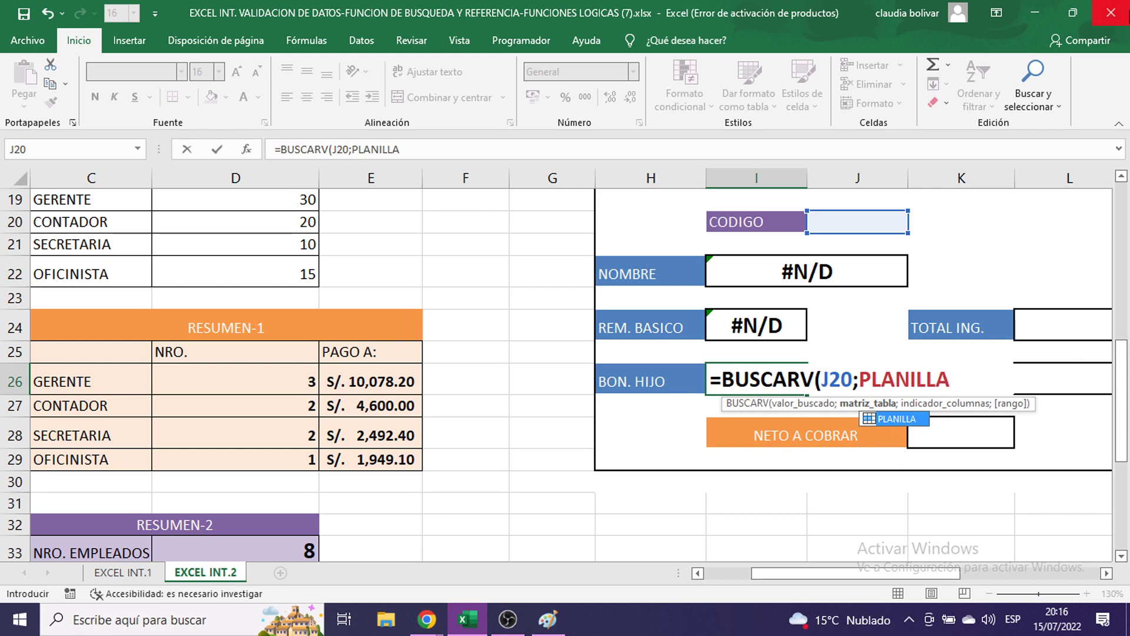
type(";")
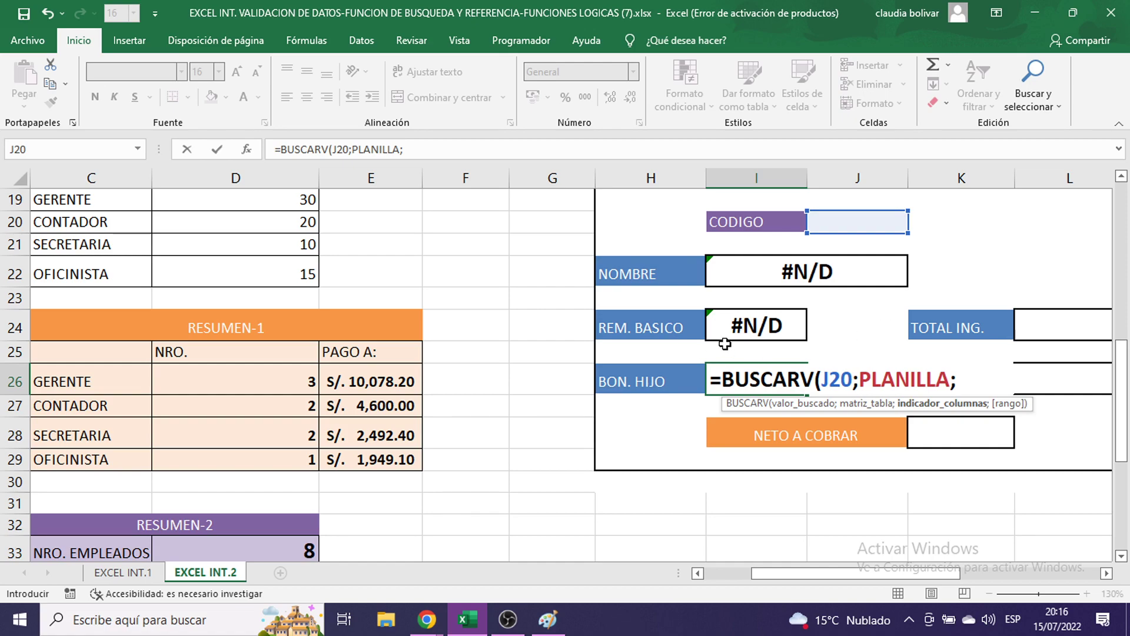
- Finish with column 9 and FALSO, commit, then reopen I26 for editing
scroll(752, 354, "up", 6)
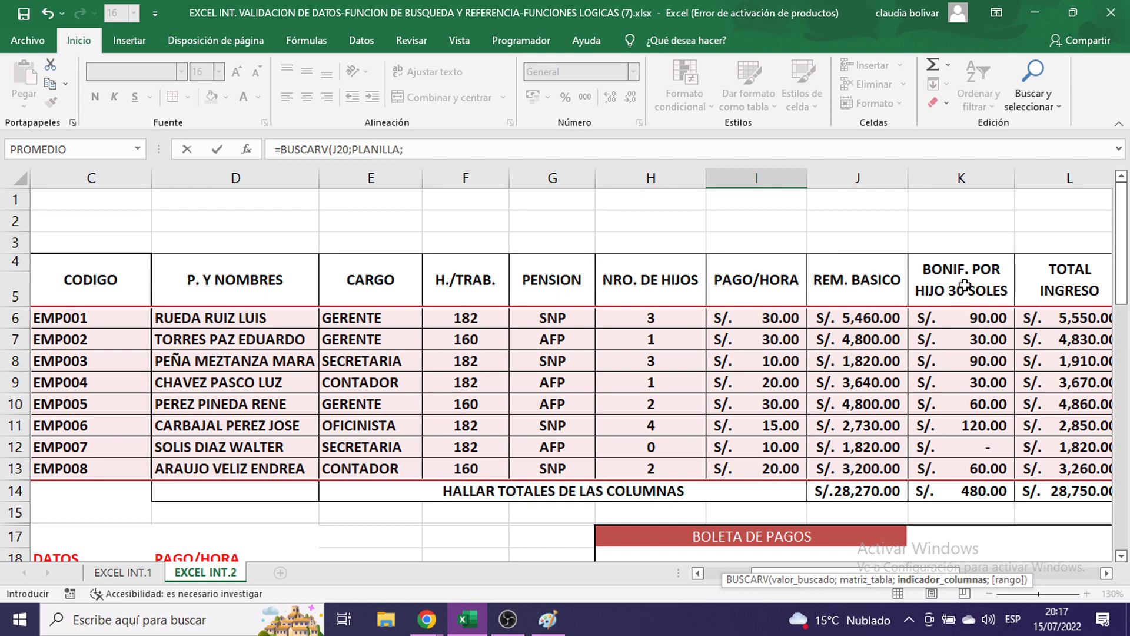
scroll(947, 314, "down", 4)
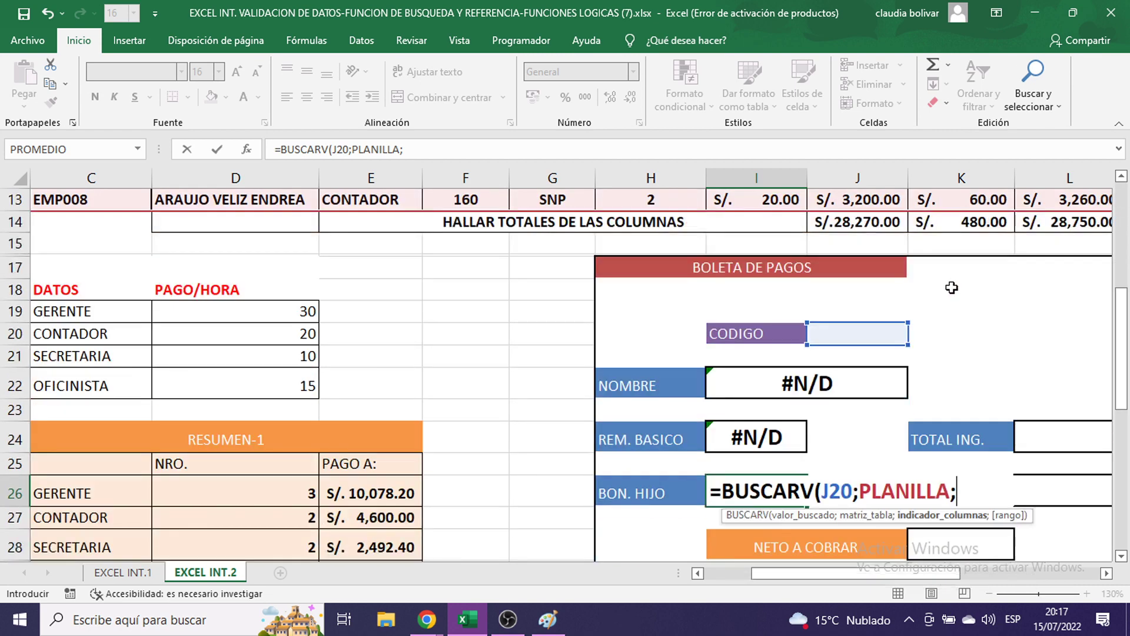
type("9;")
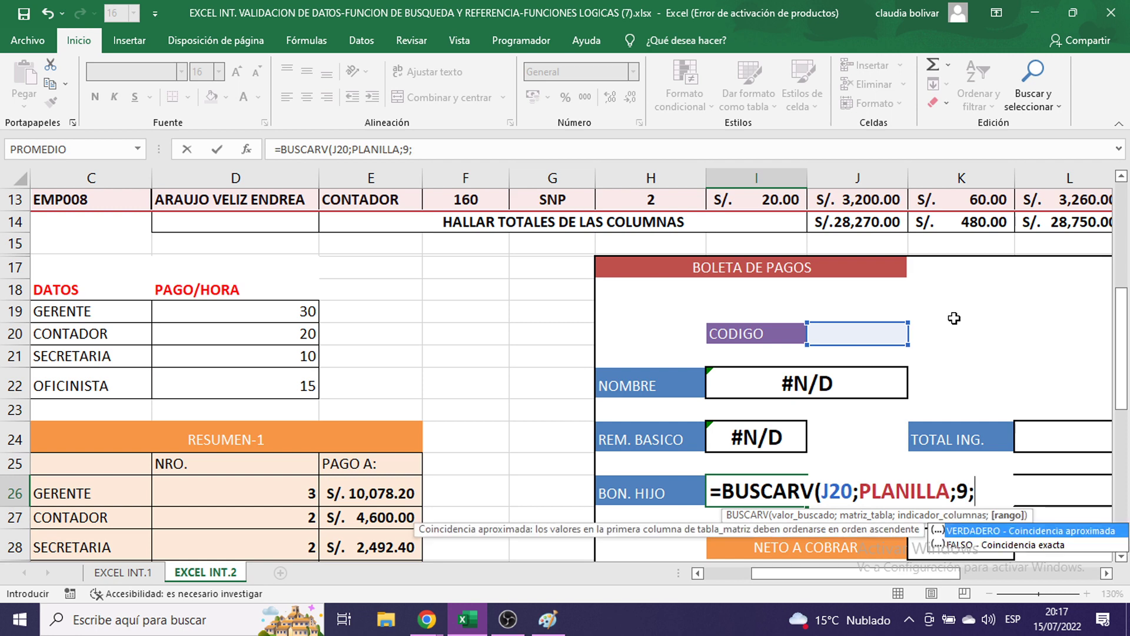
left_click(1107, 573)
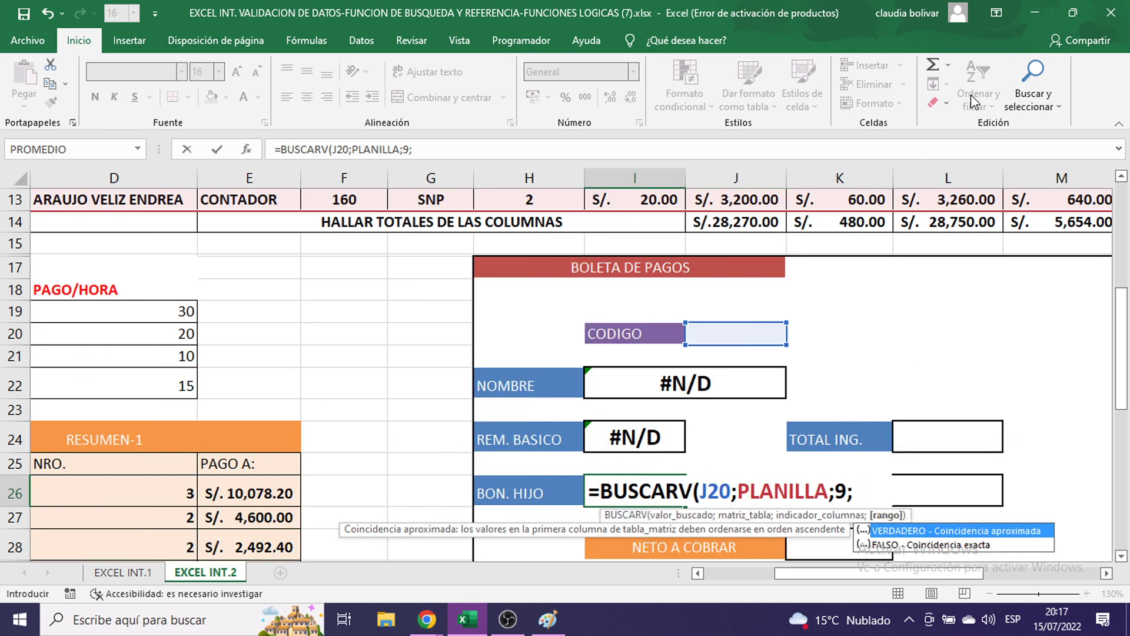
type("FALSO)")
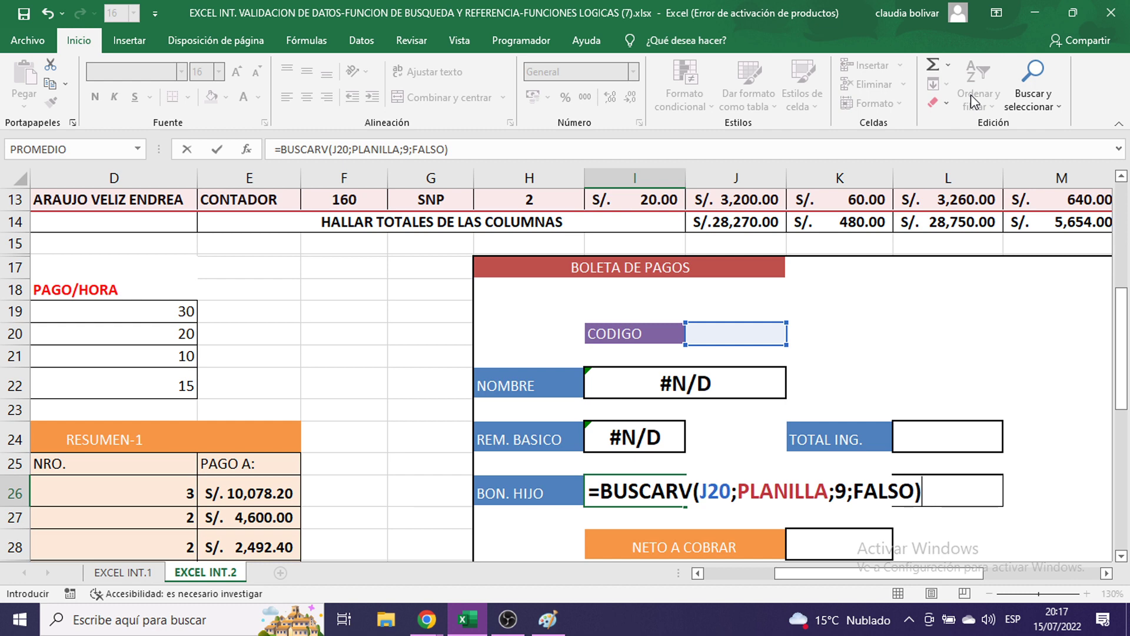
key("Return")
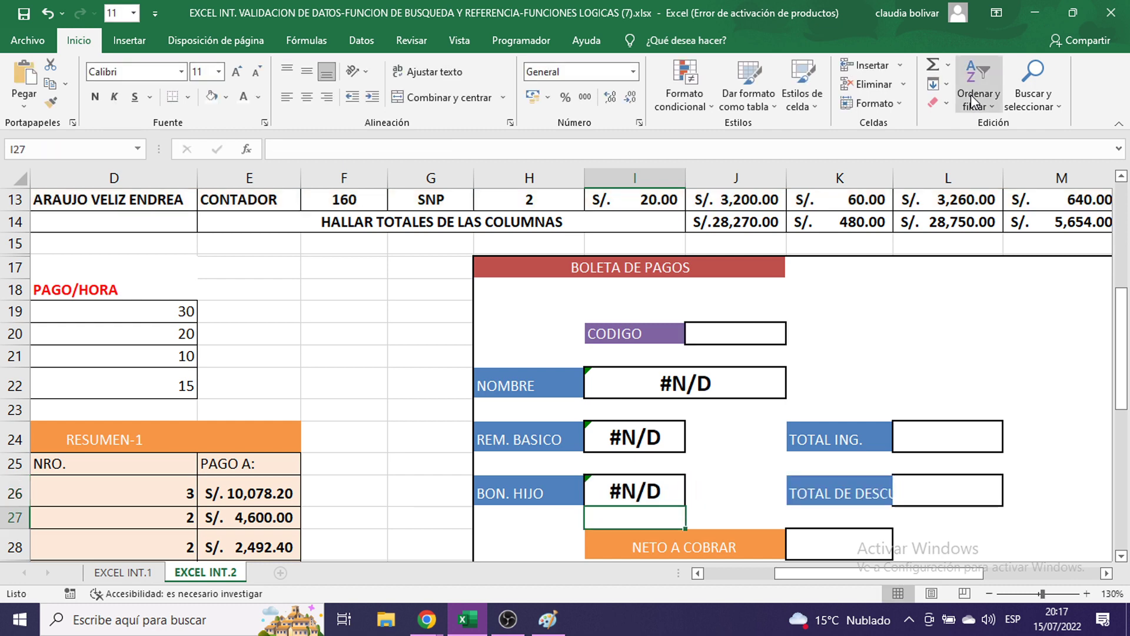
key("Up")
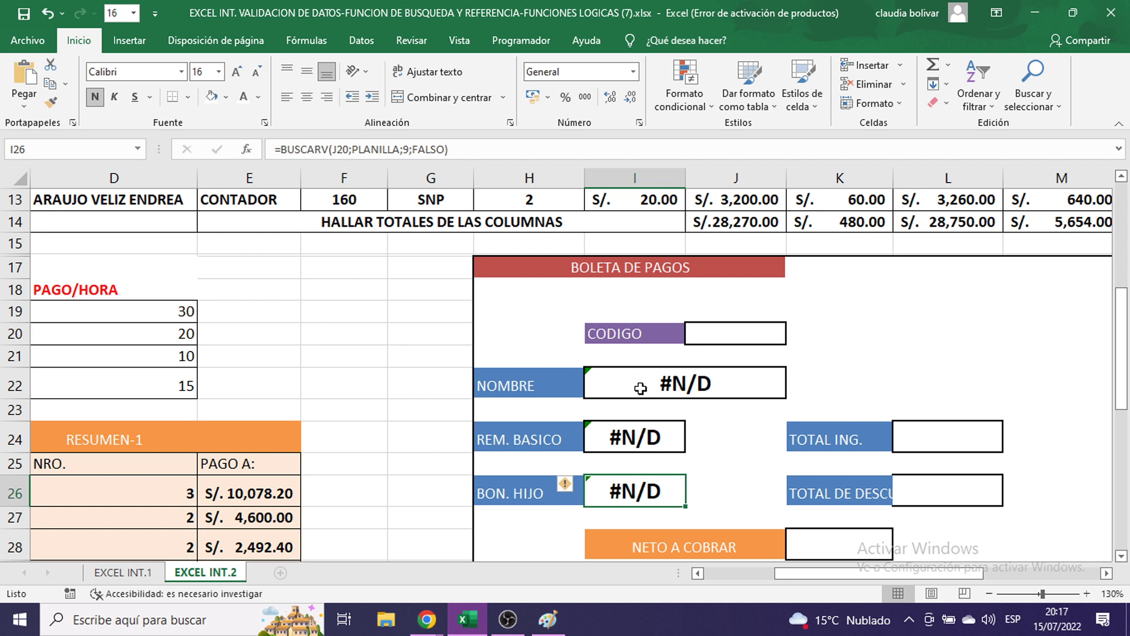
double_click(639, 491)
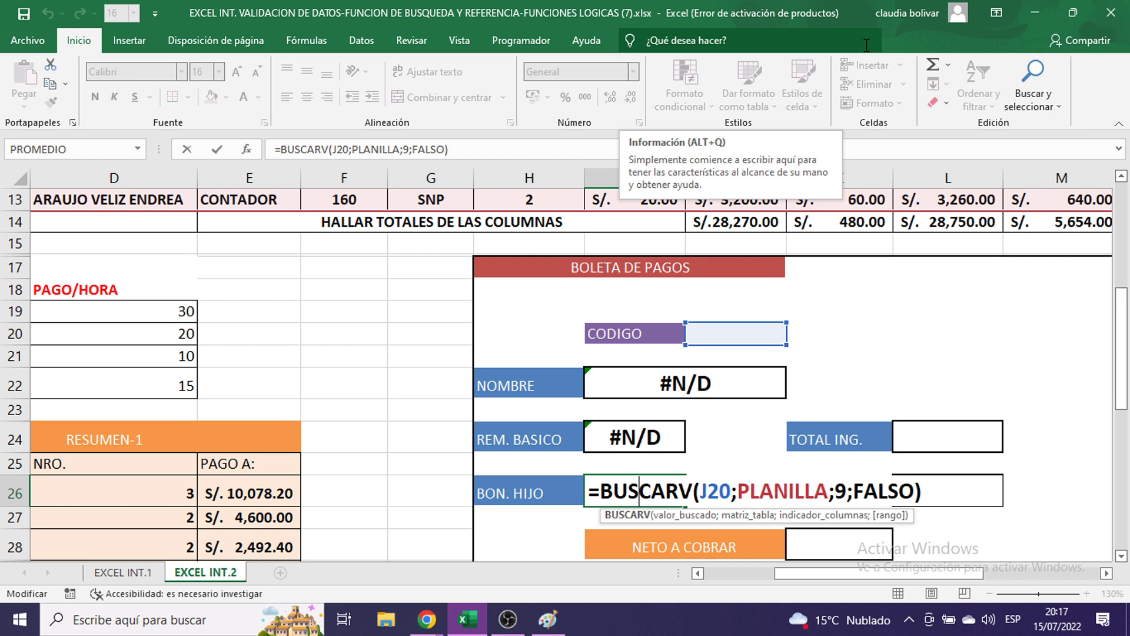
key("Return")
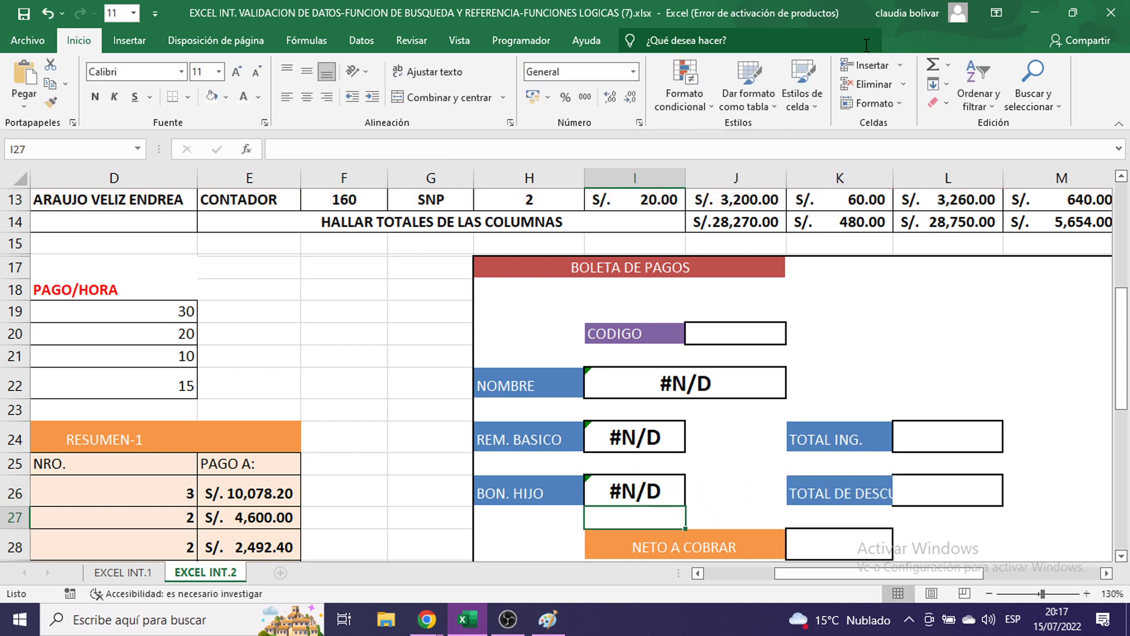
left_click(918, 445)
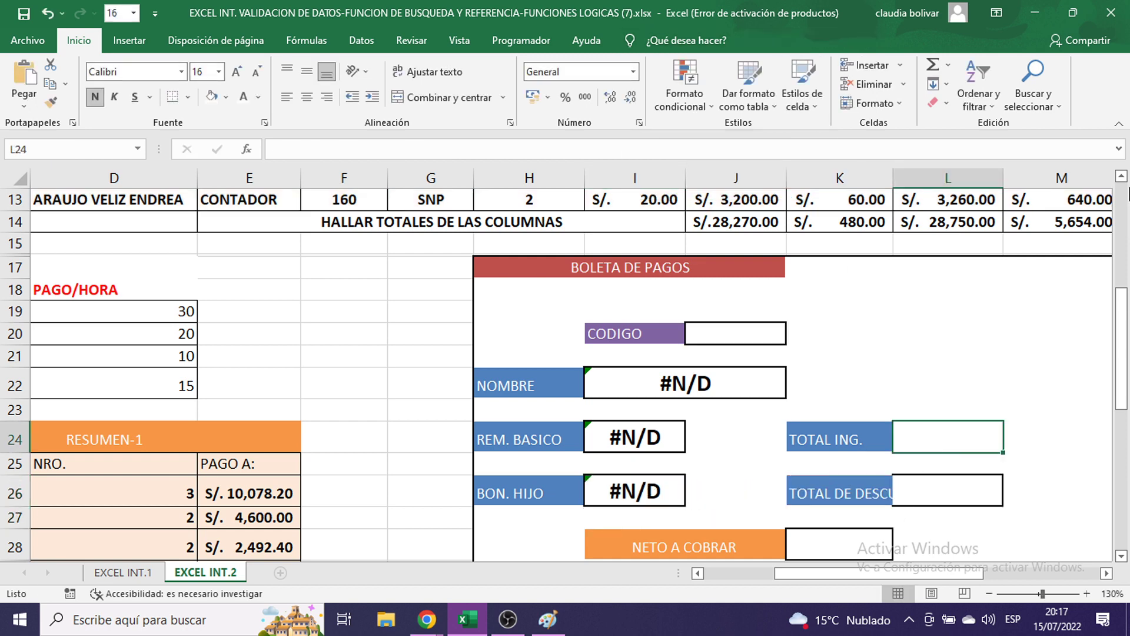
- Start the TOTAL ING. formula in L24 as =BUSCARV(J20;PLANILLA; using the PLANILLA autocomplete
type("=BUSCA")
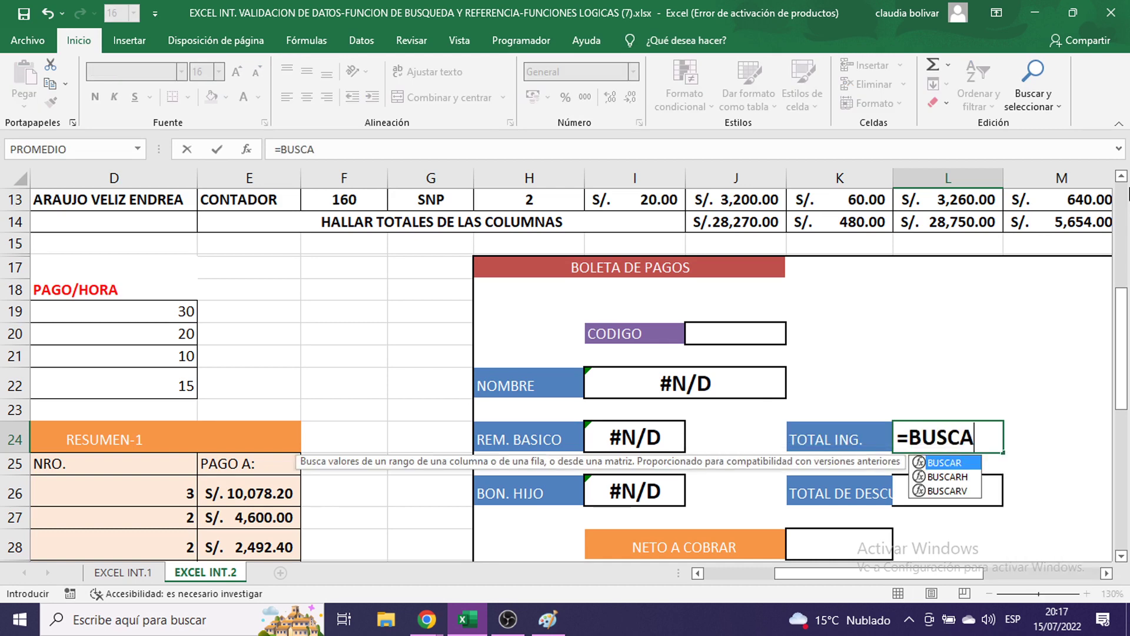
type("RV(")
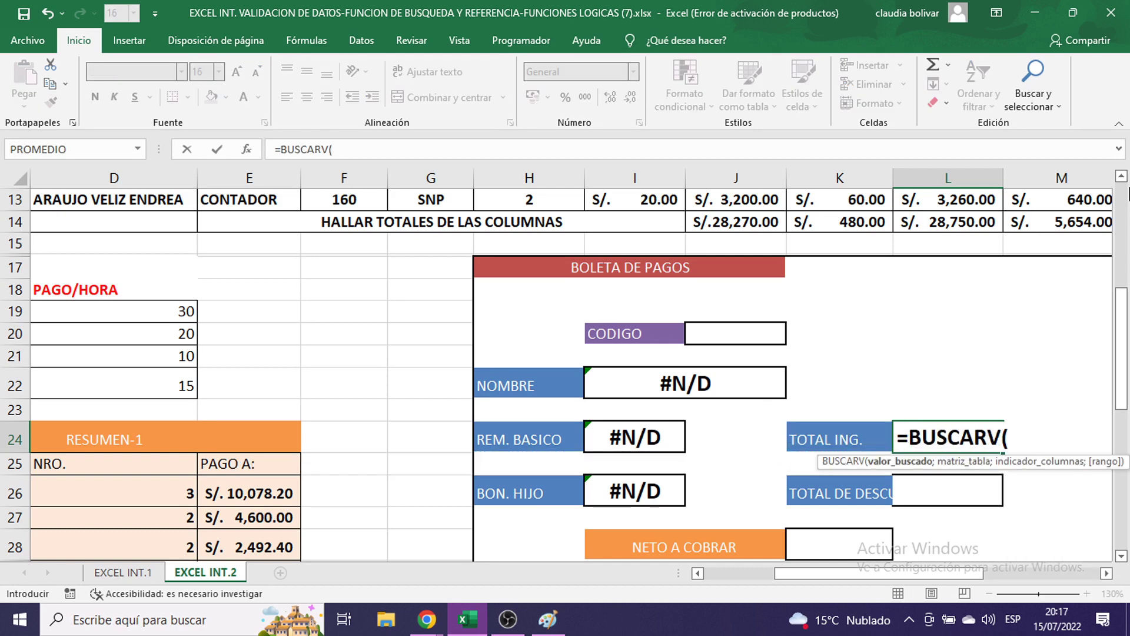
left_click(716, 335)
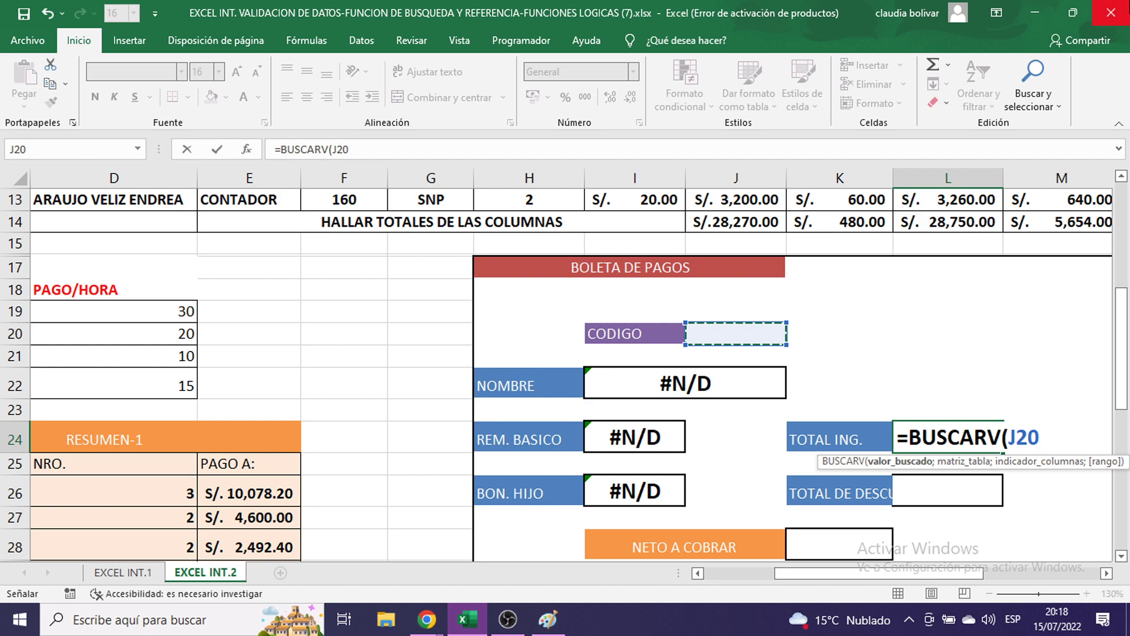
type(";")
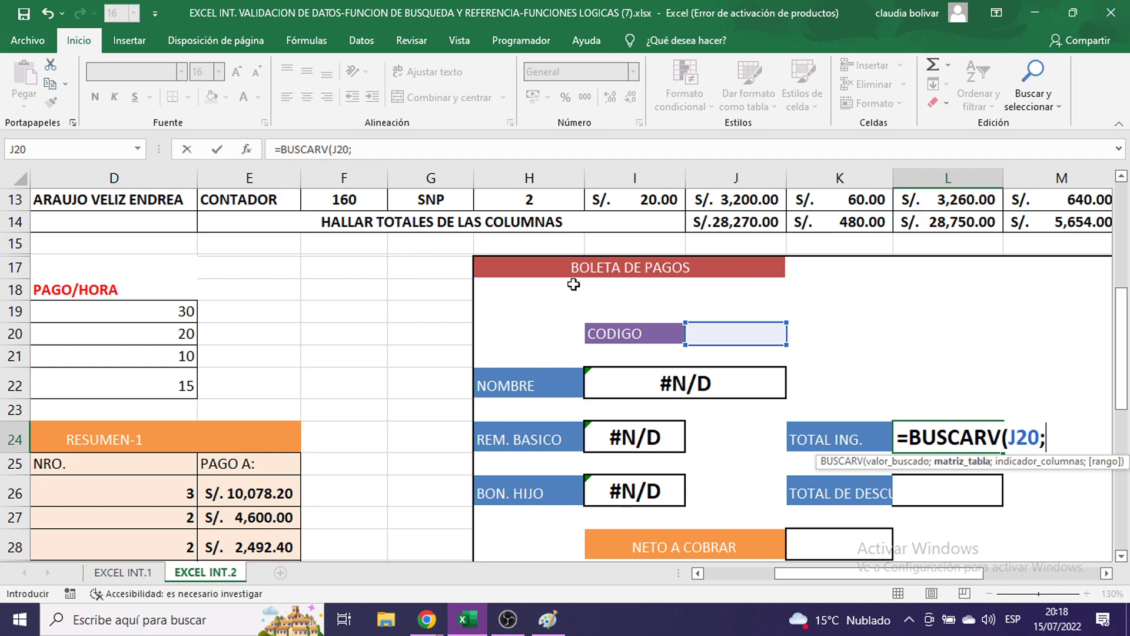
scroll(736, 405, "up", 3)
scroll(602, 330, "down", 2)
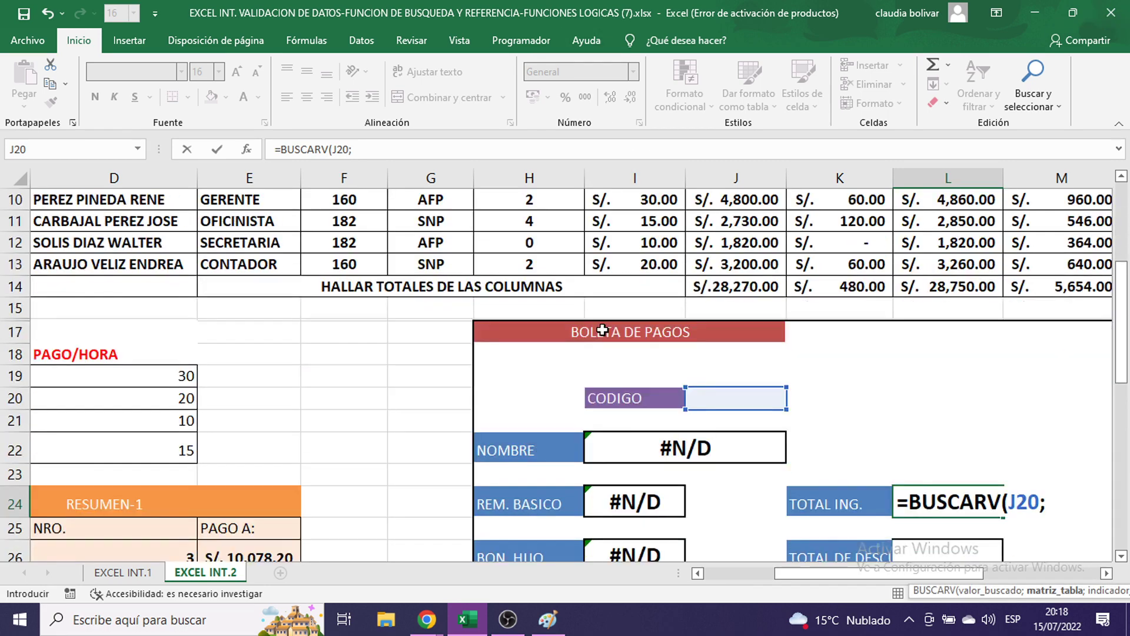
scroll(602, 331, "down", 1)
type("PLA")
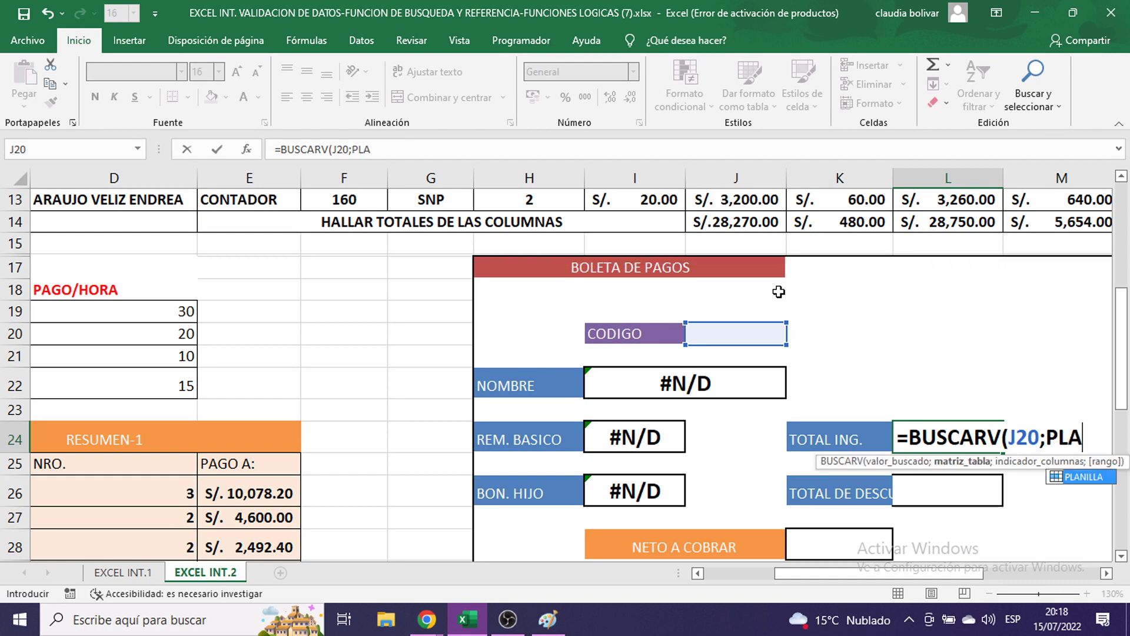
double_click(1085, 478)
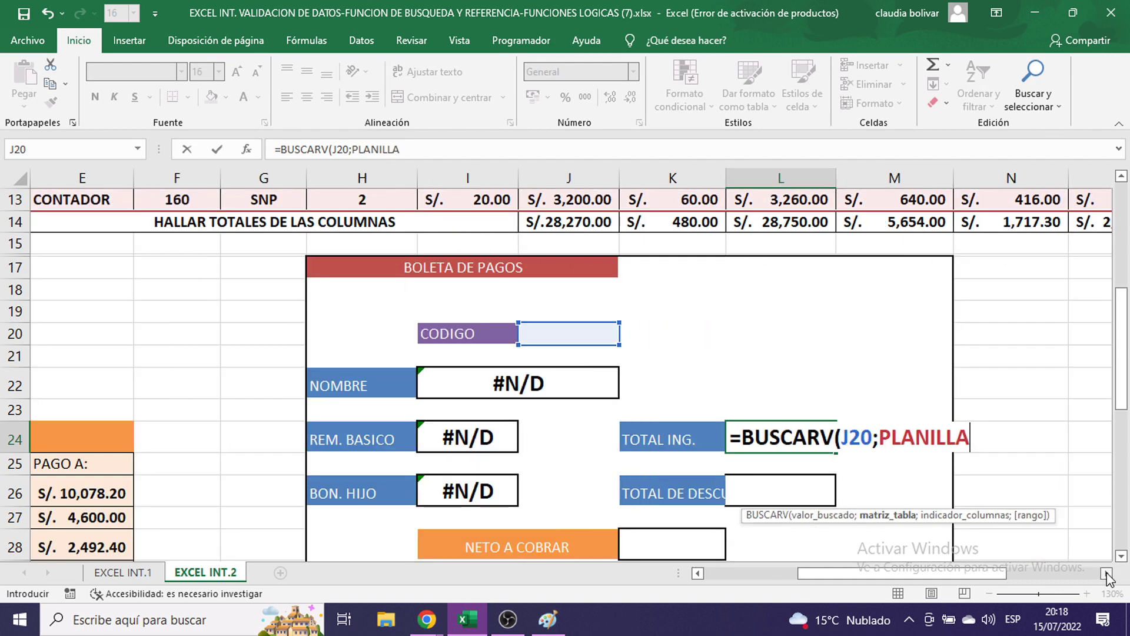
left_click(1106, 573)
type(";")
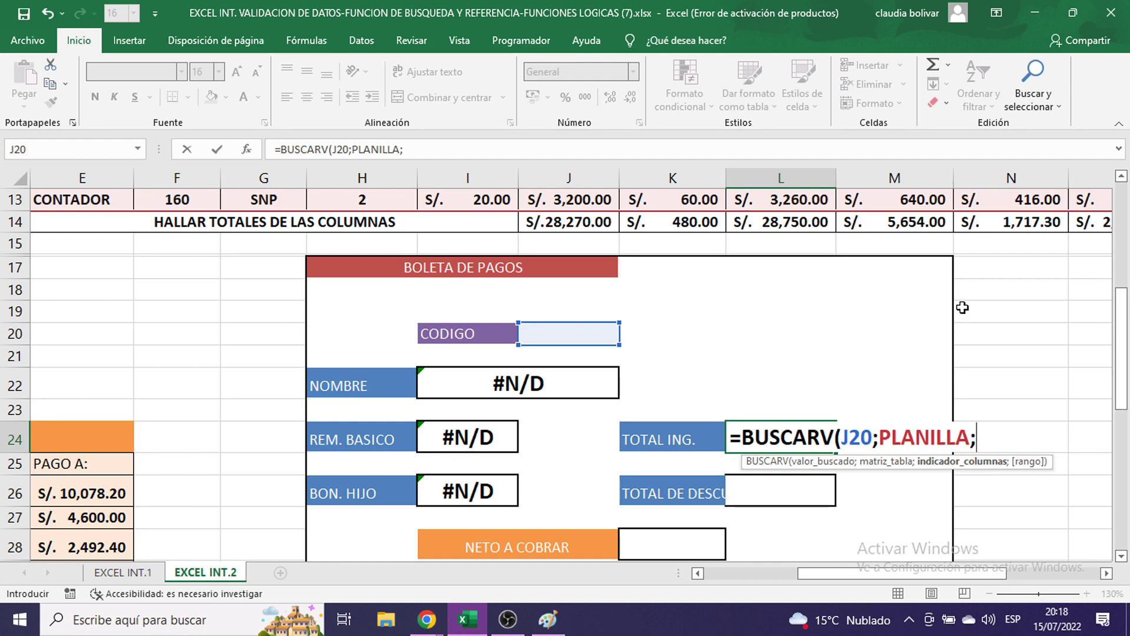
- Add column 10 and match type 0, closing the formula as =BUSCARV(J20;PLANILLA;10;0)
scroll(963, 307, "up", 4)
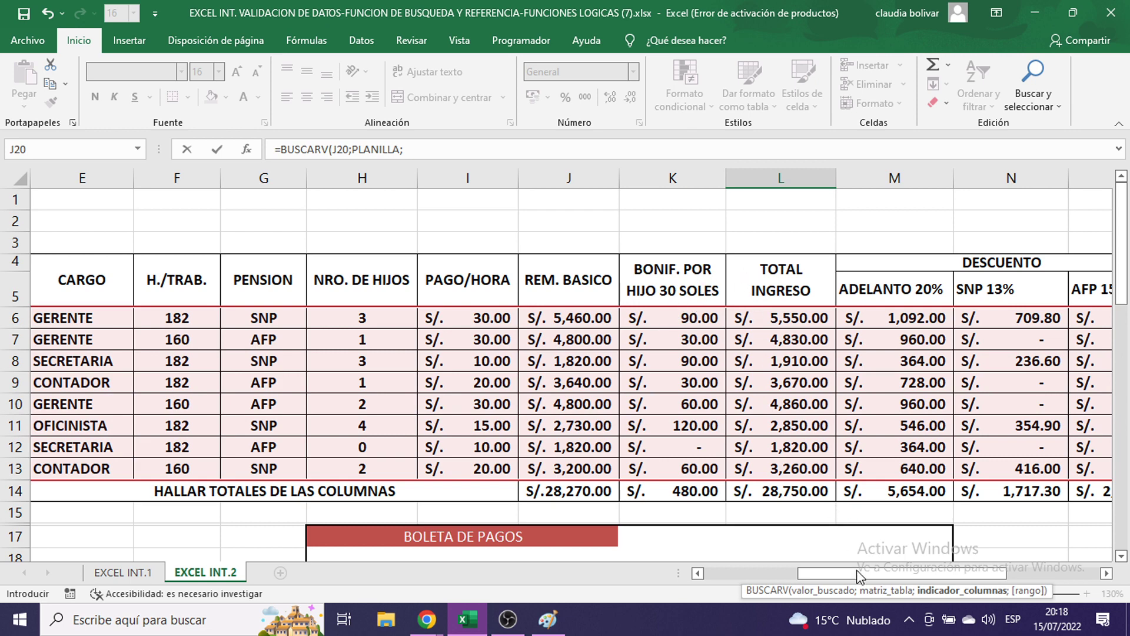
left_click_drag(856, 574, 808, 576)
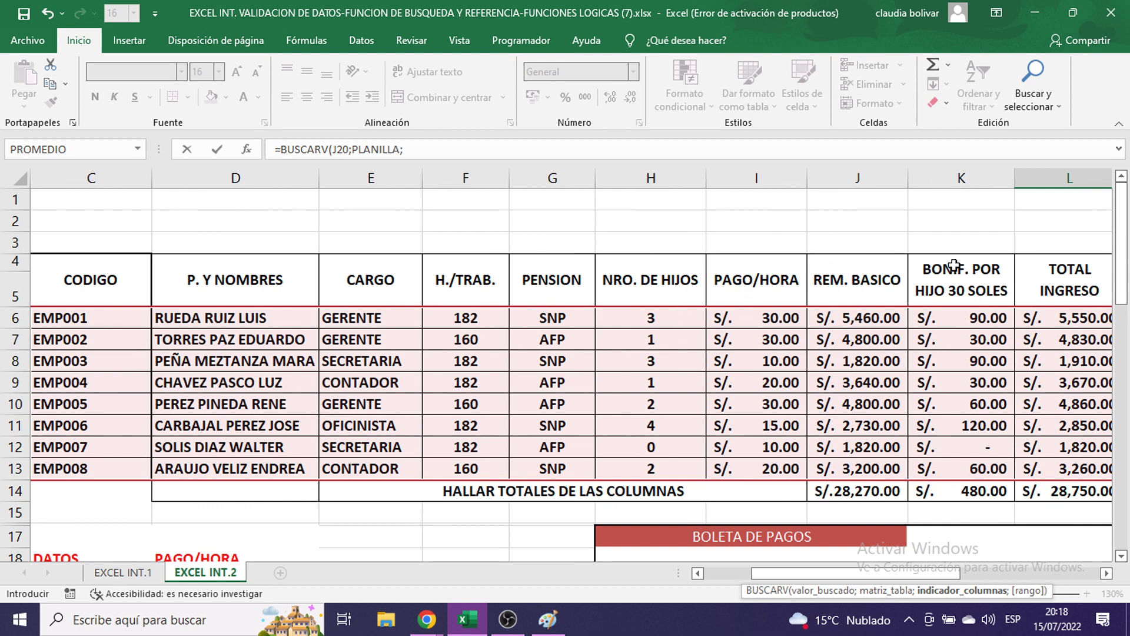
left_click(1106, 573)
left_click(1106, 573)
scroll(980, 489, "down", 5)
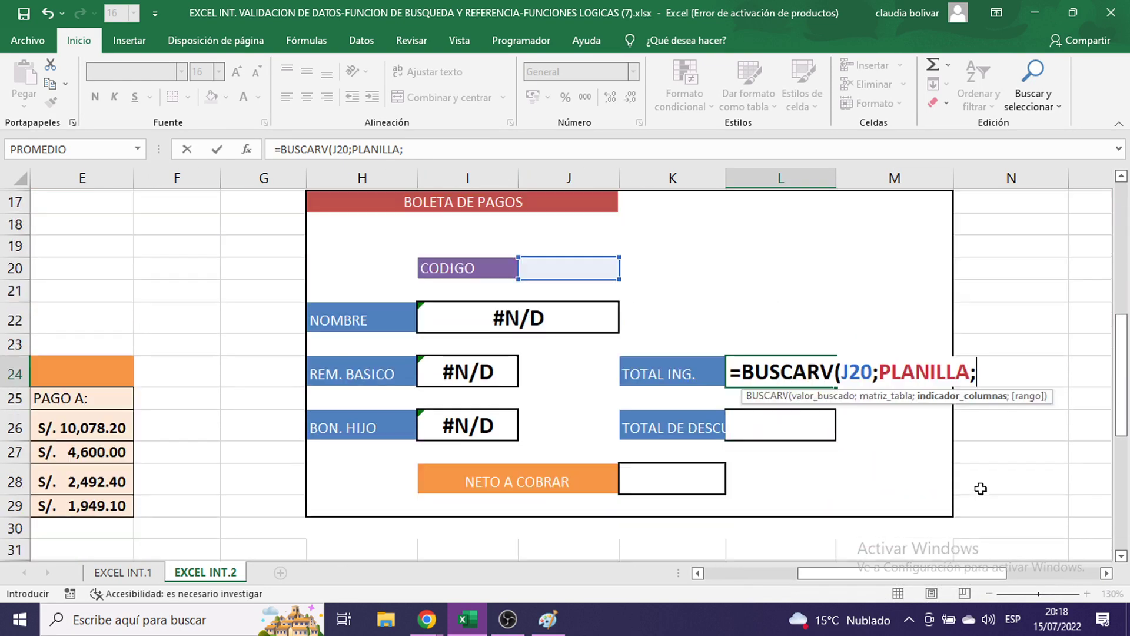
type("10")
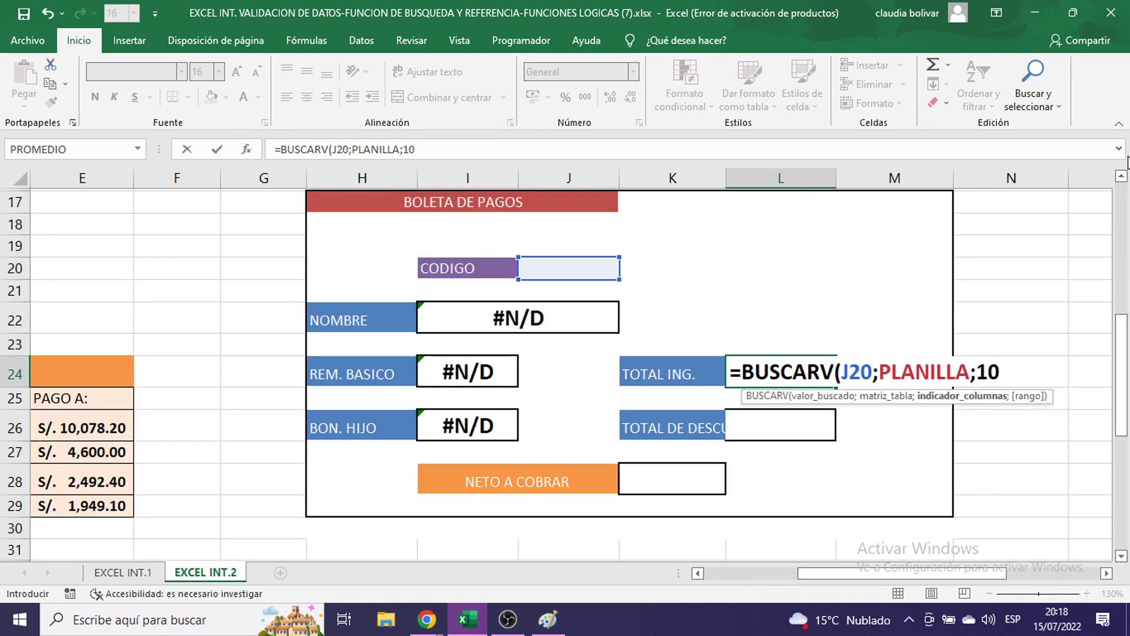
type(";")
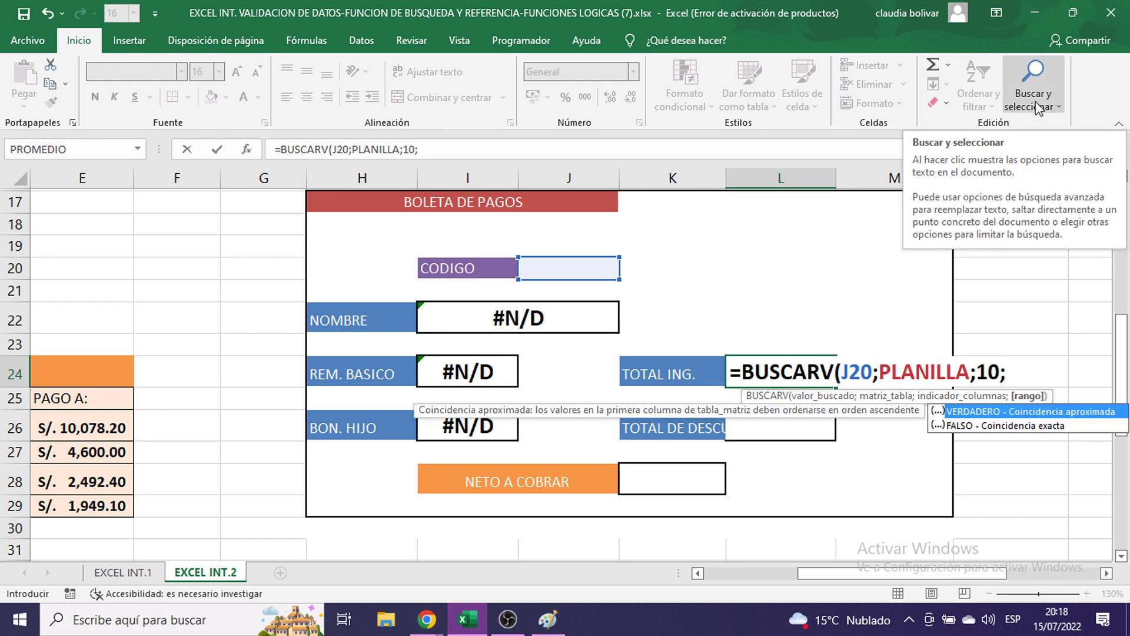
type("0")
key("BackSpace")
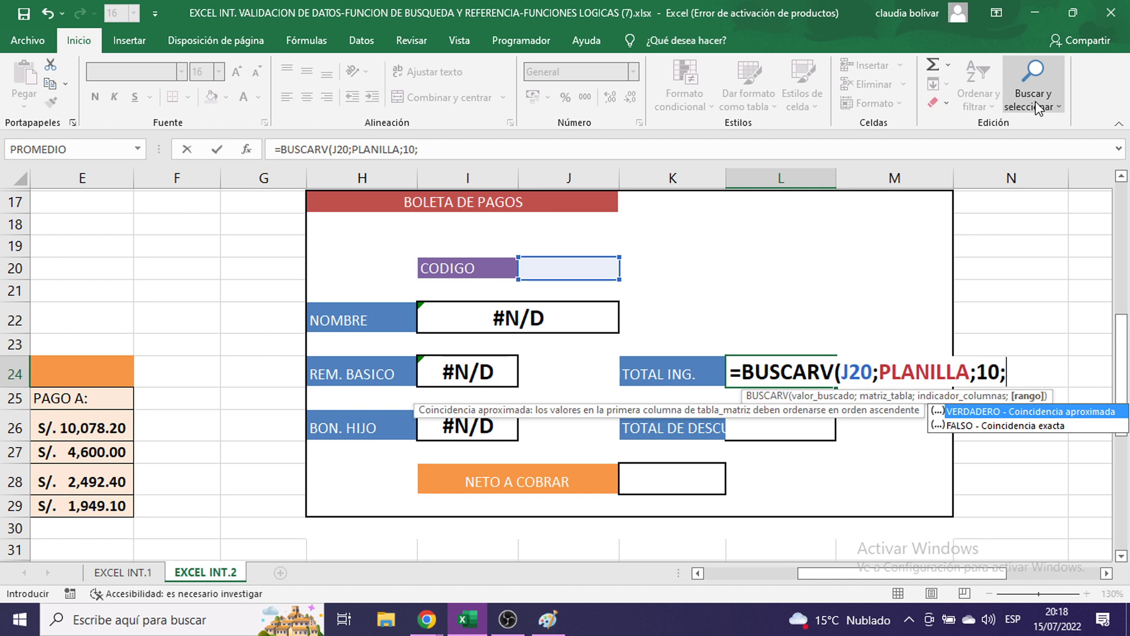
type("FALSO")
key("BackSpace")
key("BackSpace")
key("BackSpace")
key("BackSpace")
key("BackSpace")
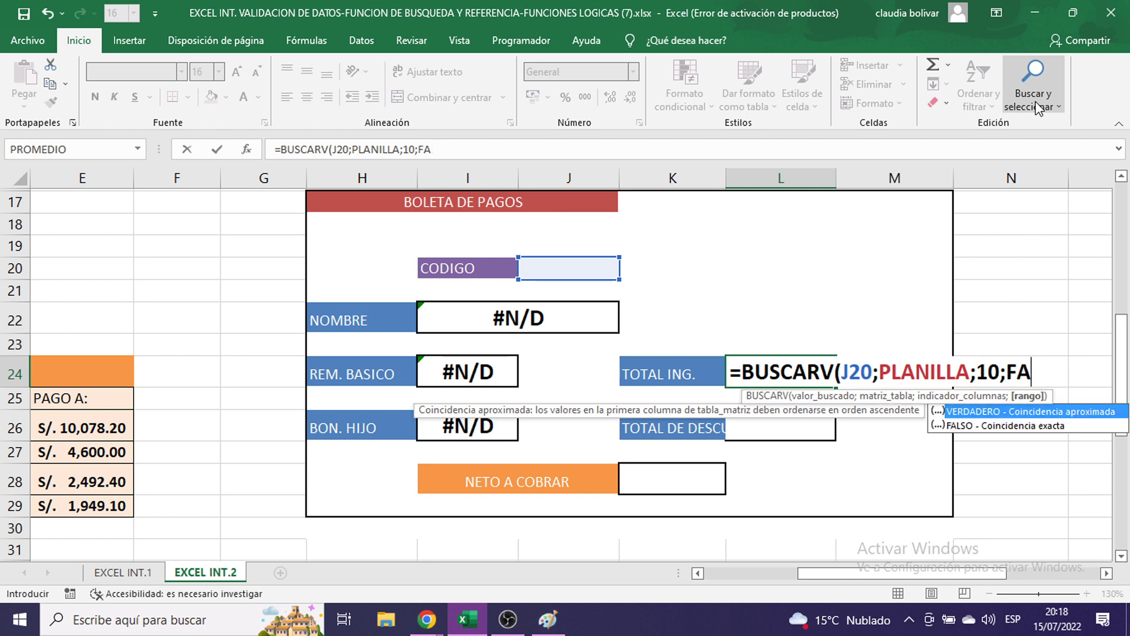
type("0")
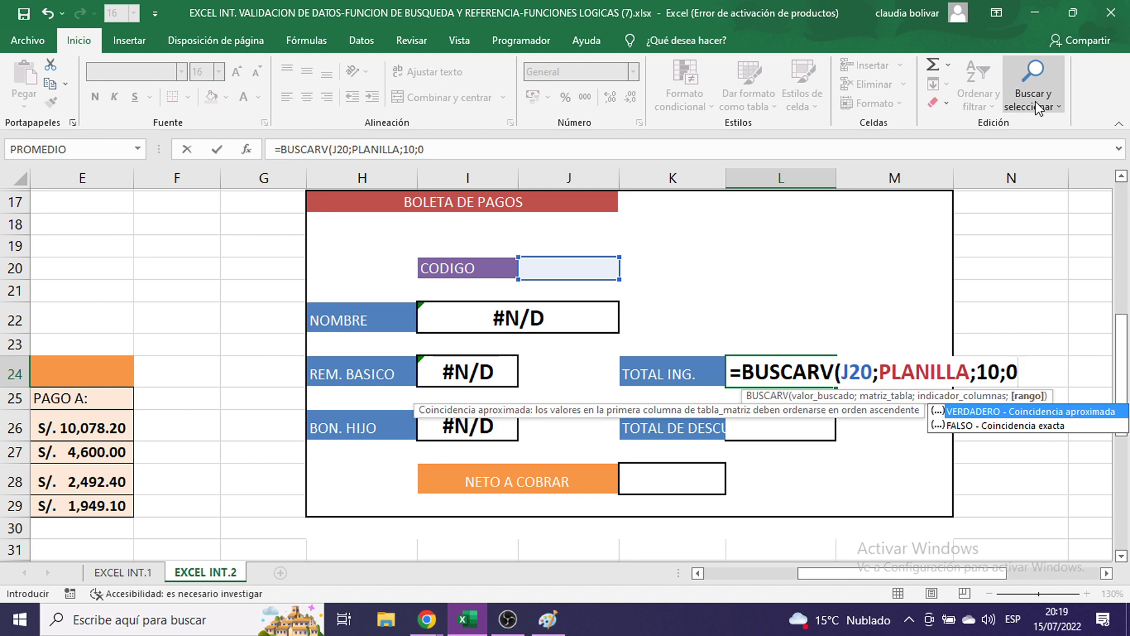
type(")")
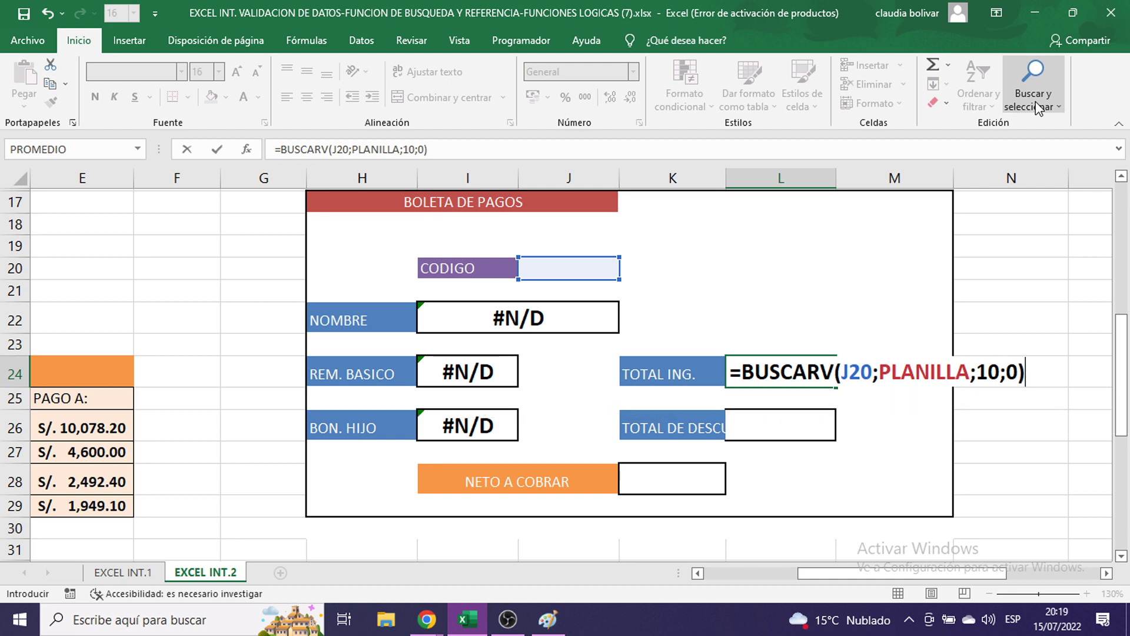
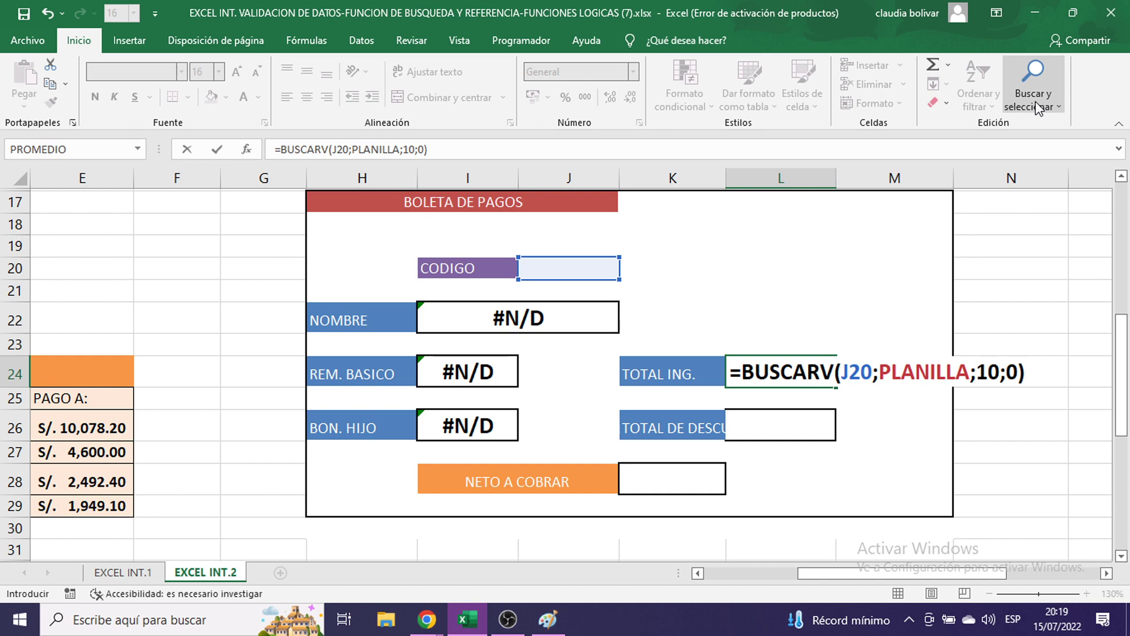
- Commit =BUSCARV(J20;PLANILLA;10;0) in the TOTAL ING. cell L24, showing #N/D
key("Return")
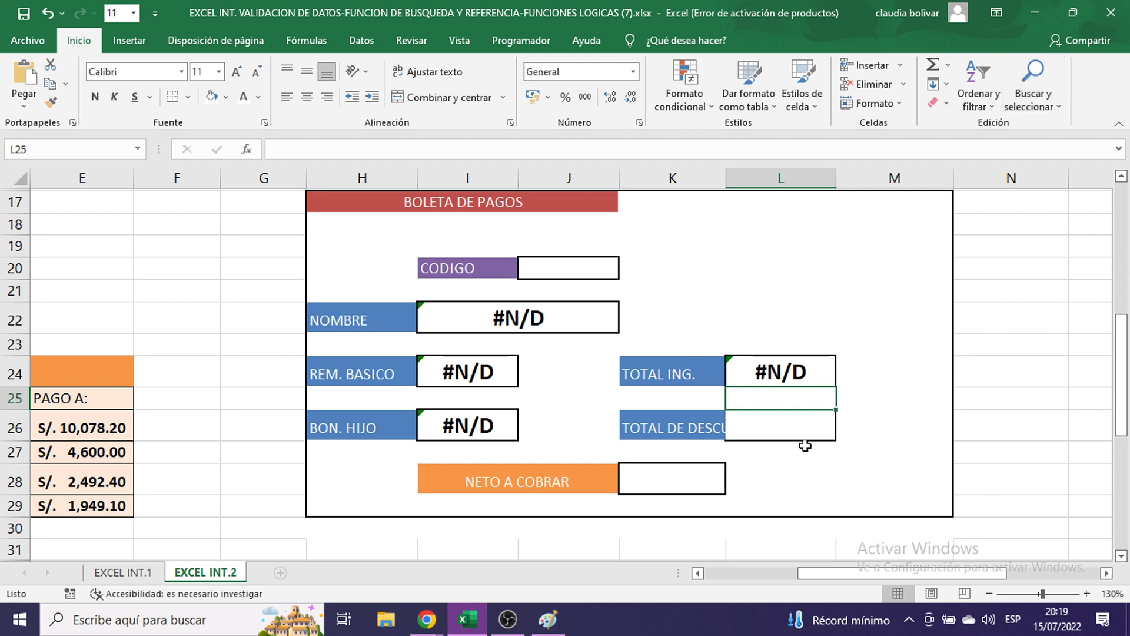
left_click(774, 431)
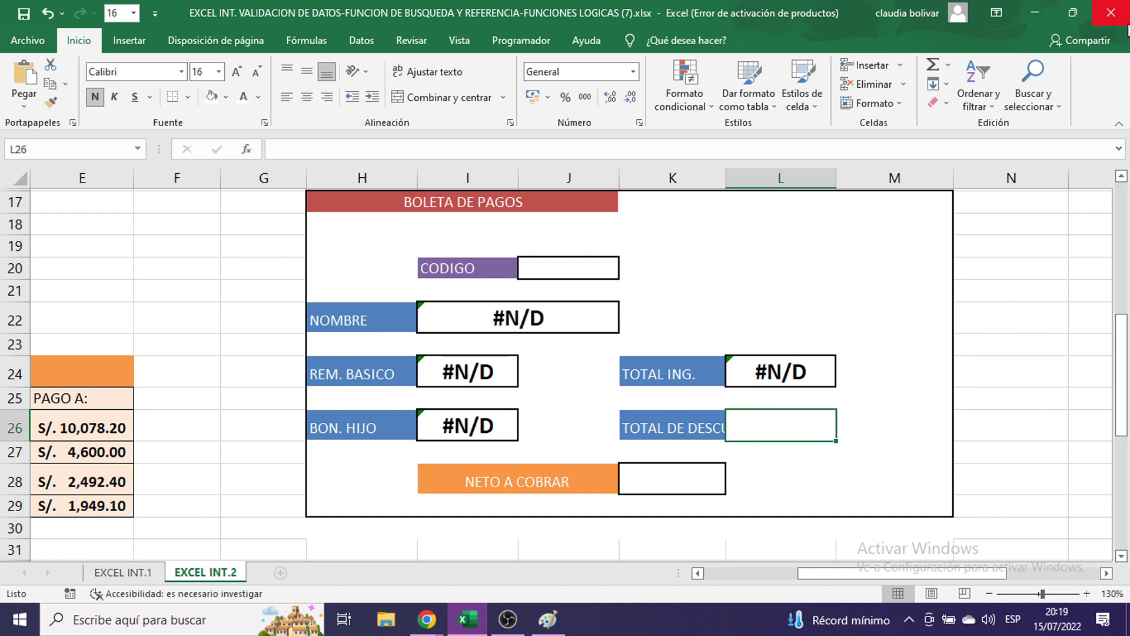
- Start the TOTAL DE DESCUENTO formula in L26 as =BUSCARV(J20;PLANILLA;
type("=BUS")
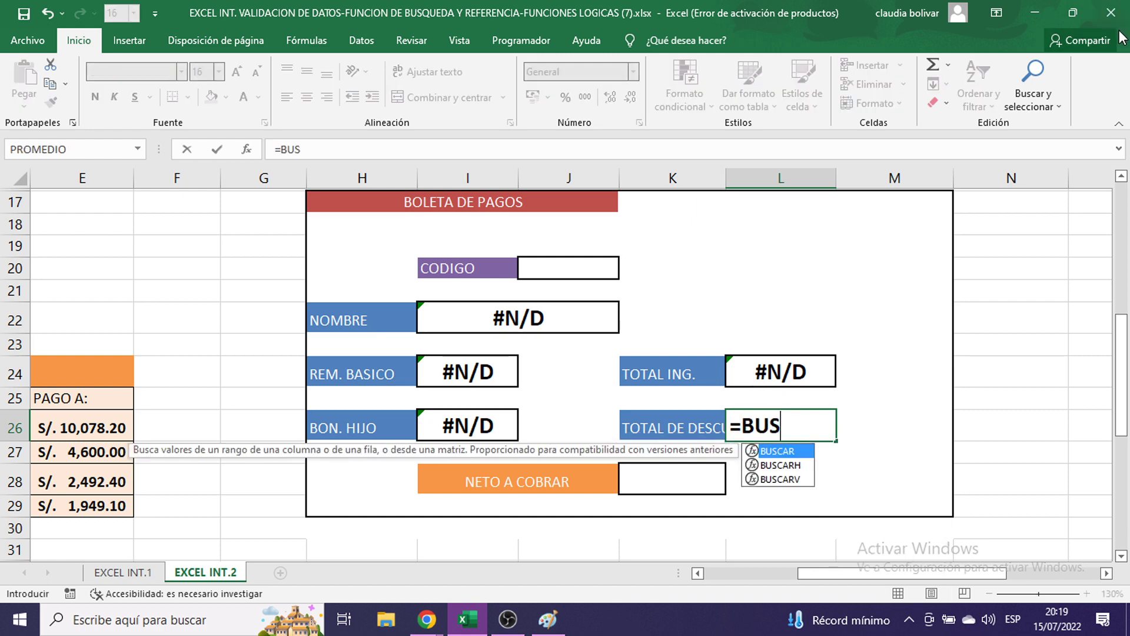
type("CARV")
type("(")
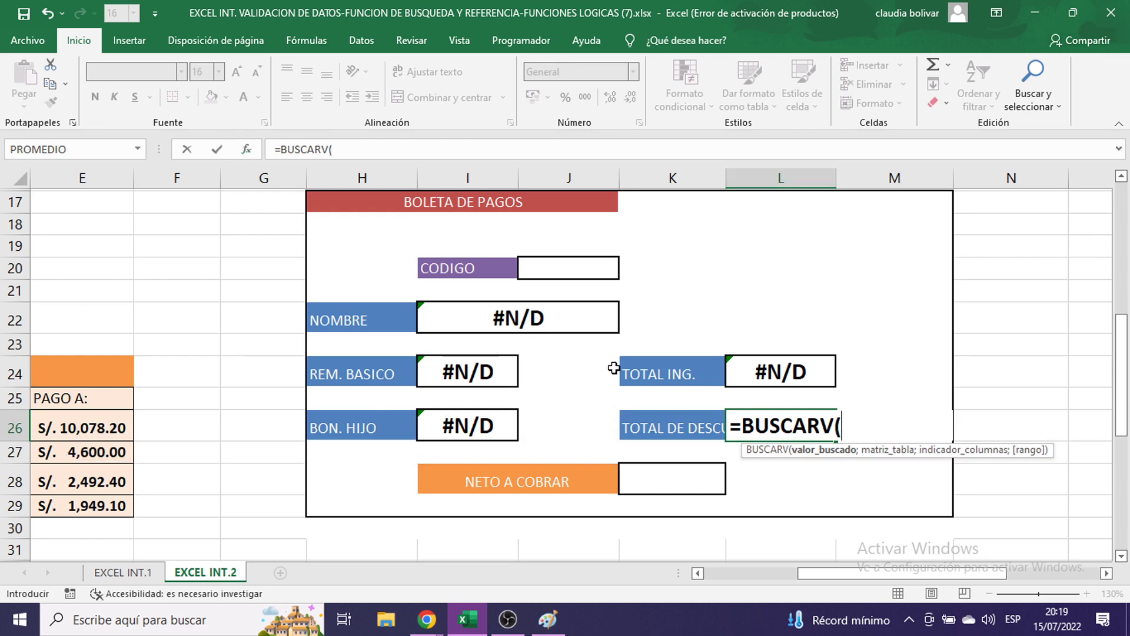
left_click(562, 263)
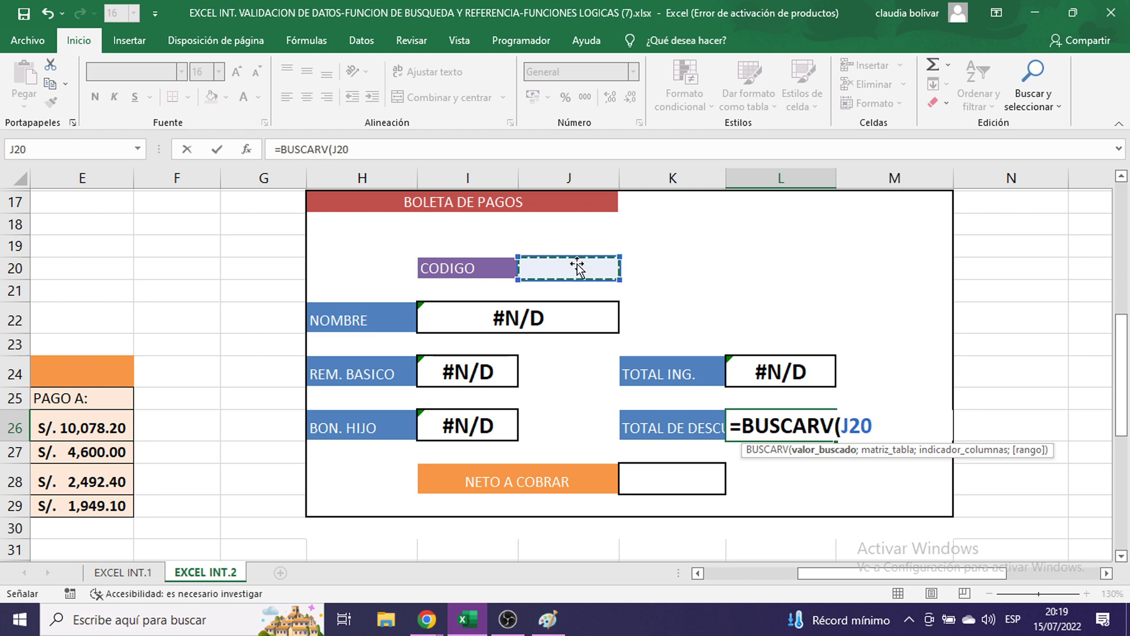
type(";")
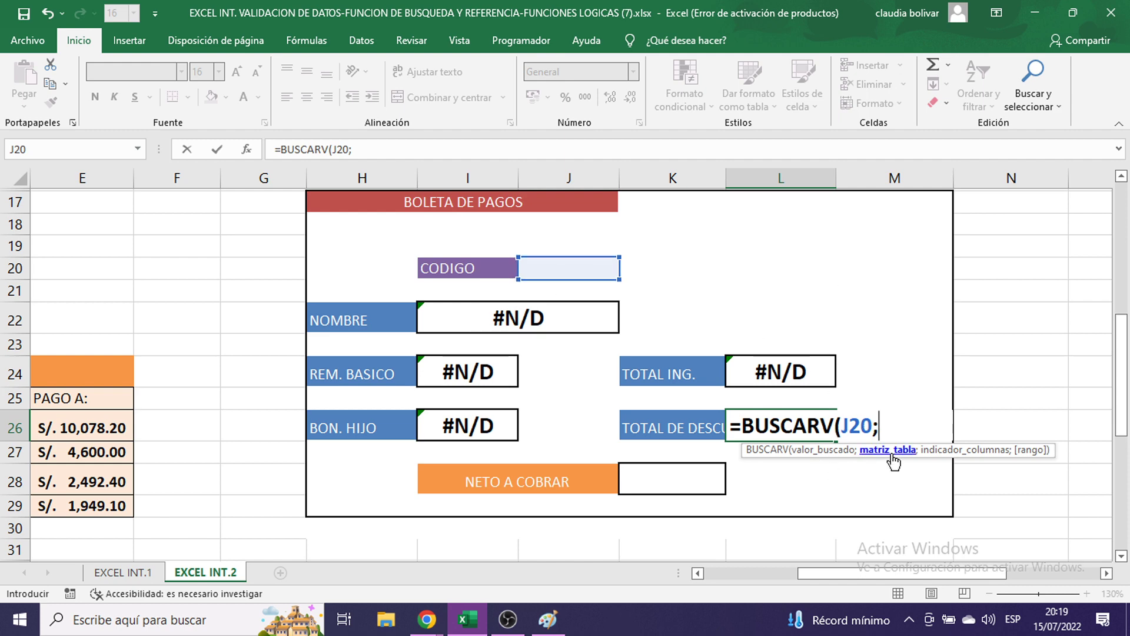
scroll(843, 373, "up", 5)
scroll(836, 373, "down", 6)
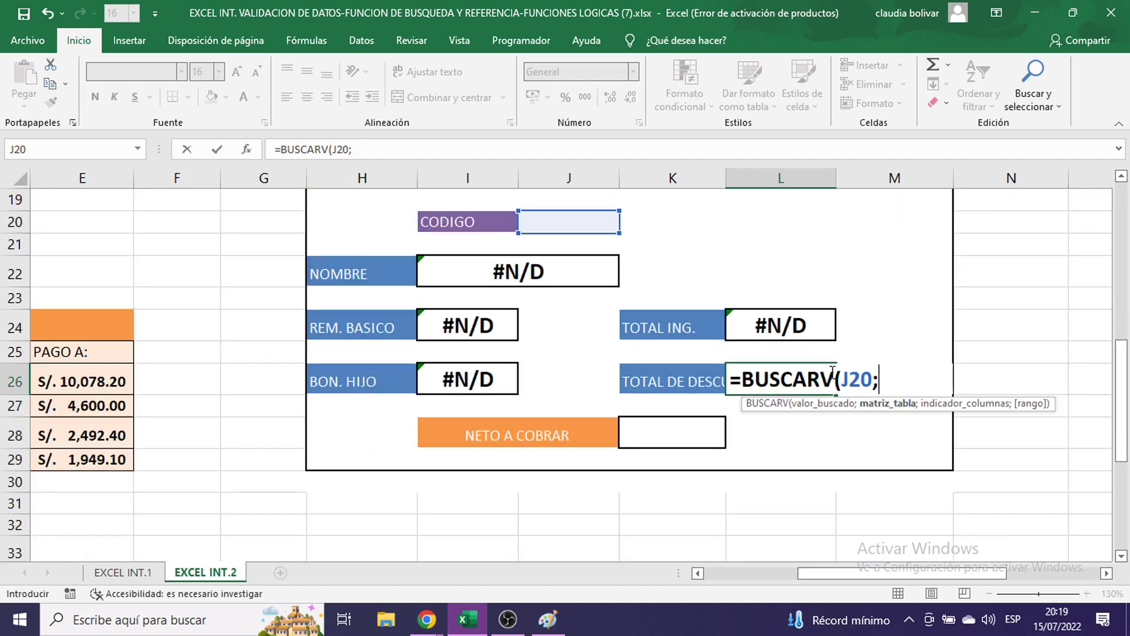
type("PLANI")
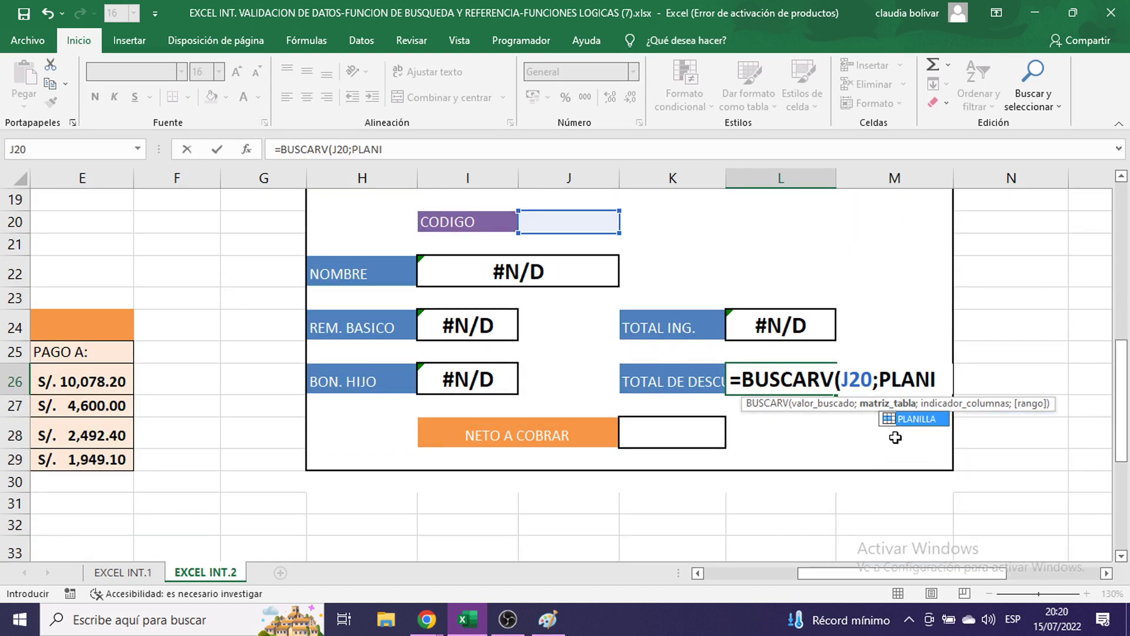
double_click(911, 419)
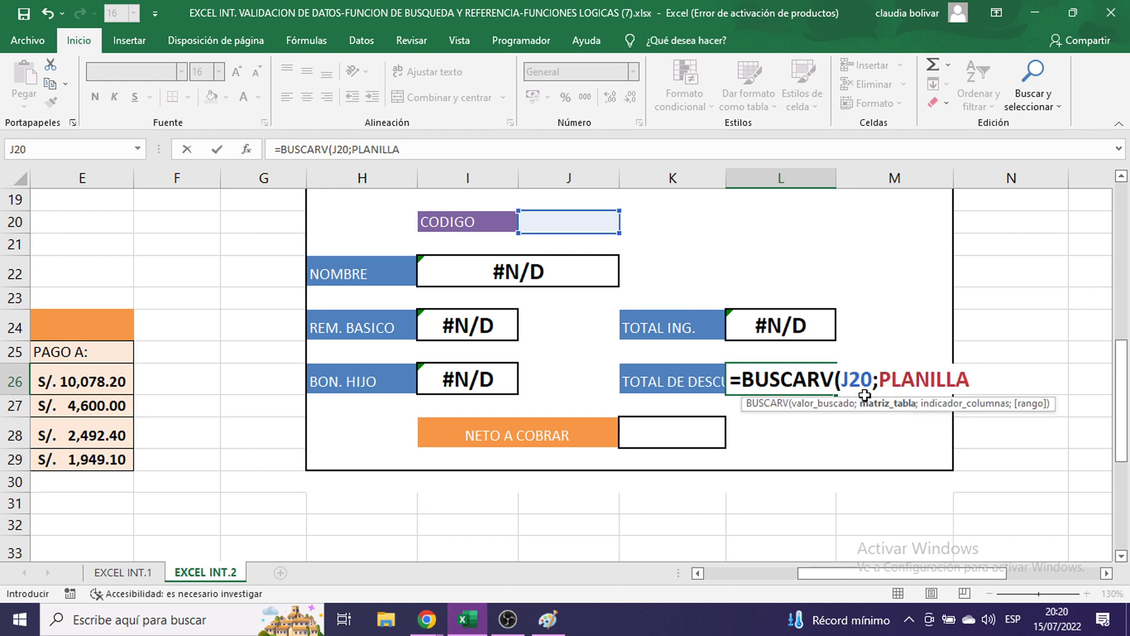
type(";")
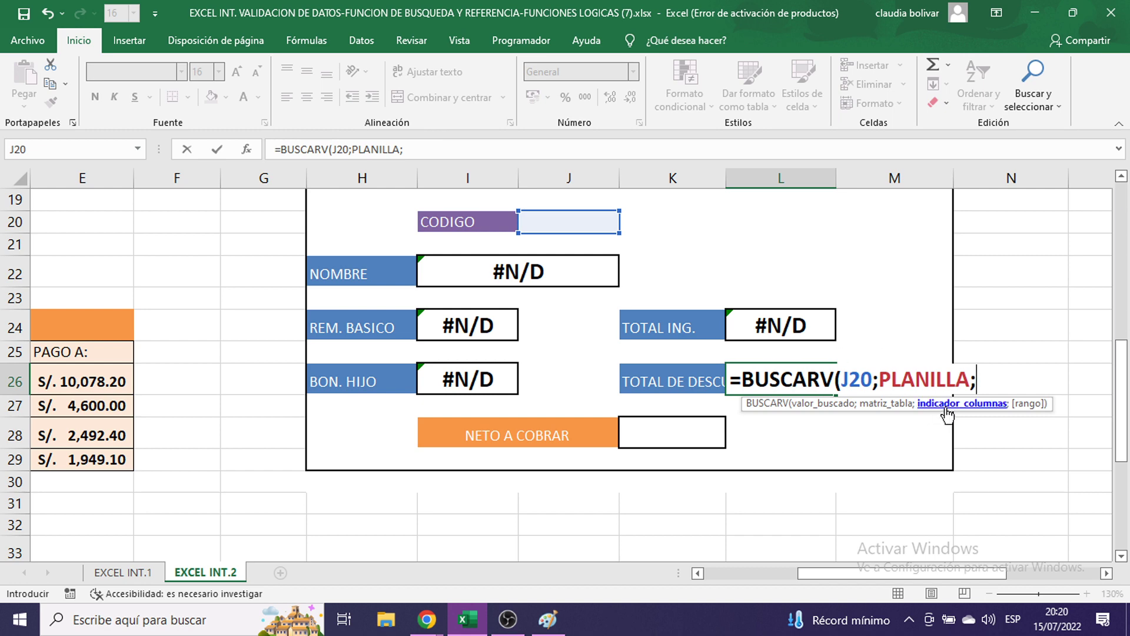
- Finish it with column index 14 and exact match 0, committing =BUSCARV(J20;PLANILLA;14;0)
scroll(814, 327, "up", 5)
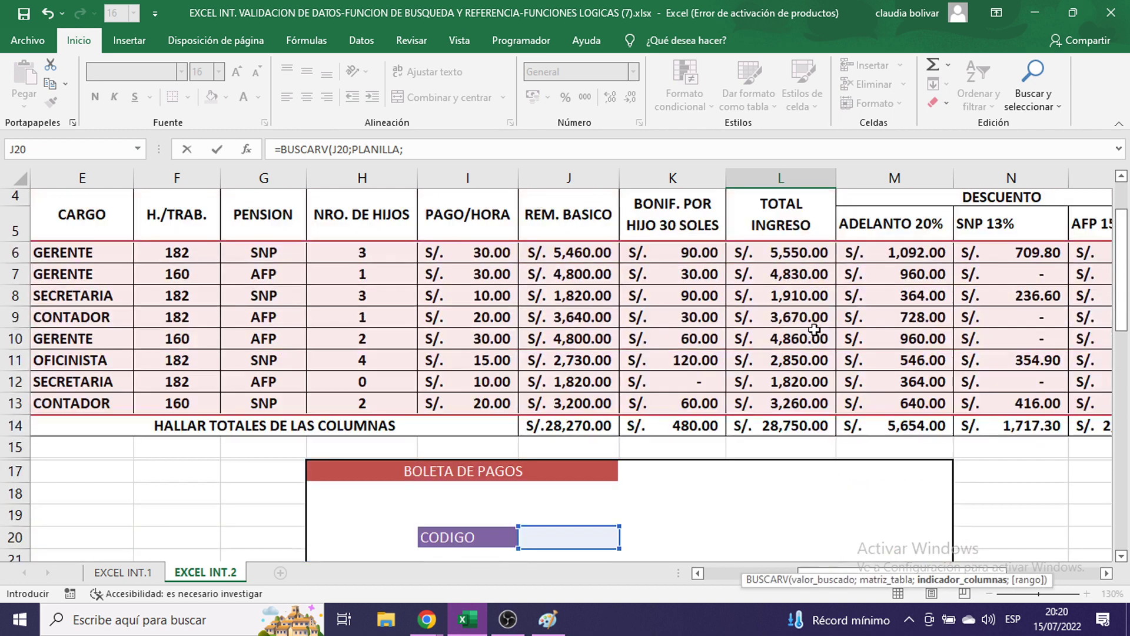
scroll(904, 275, "up", 1)
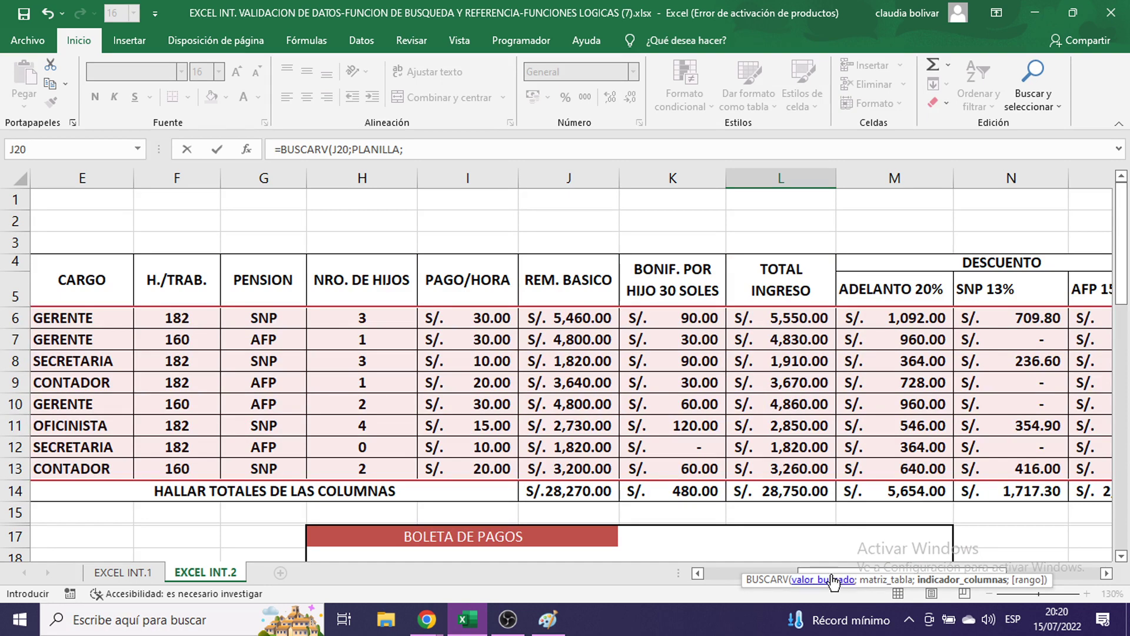
left_click(1106, 573)
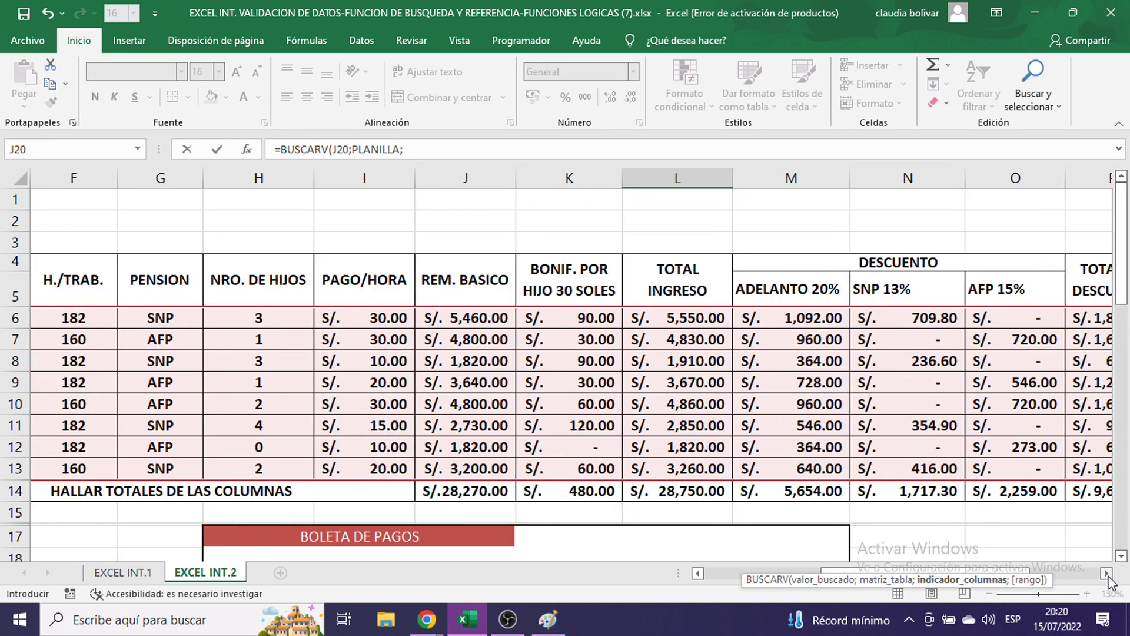
left_click(1106, 573)
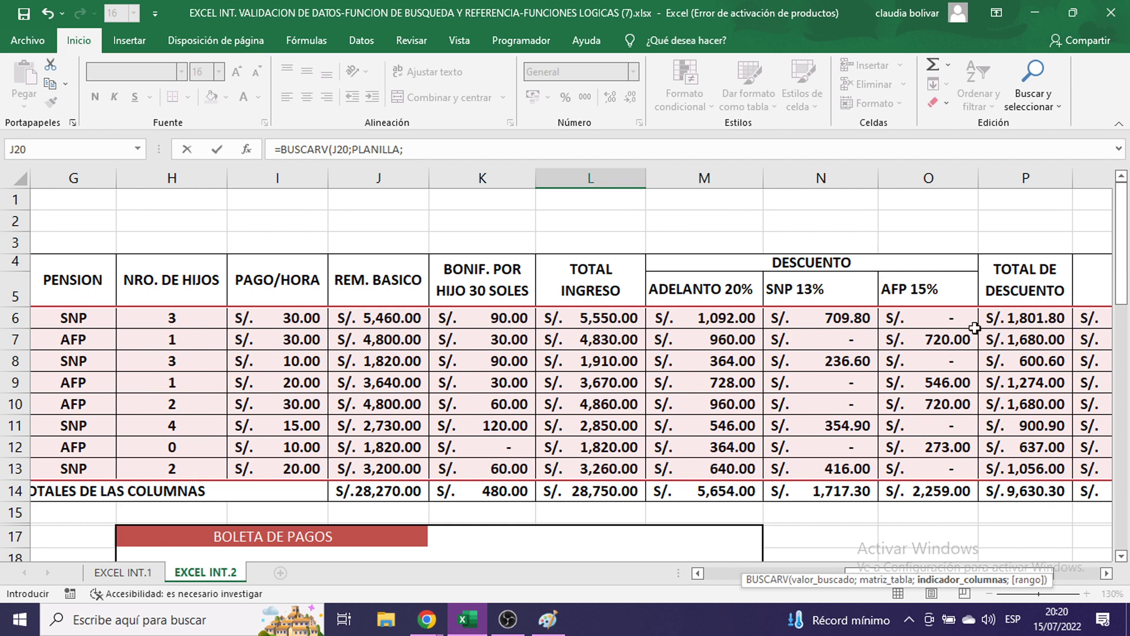
scroll(1030, 311, "down", 5)
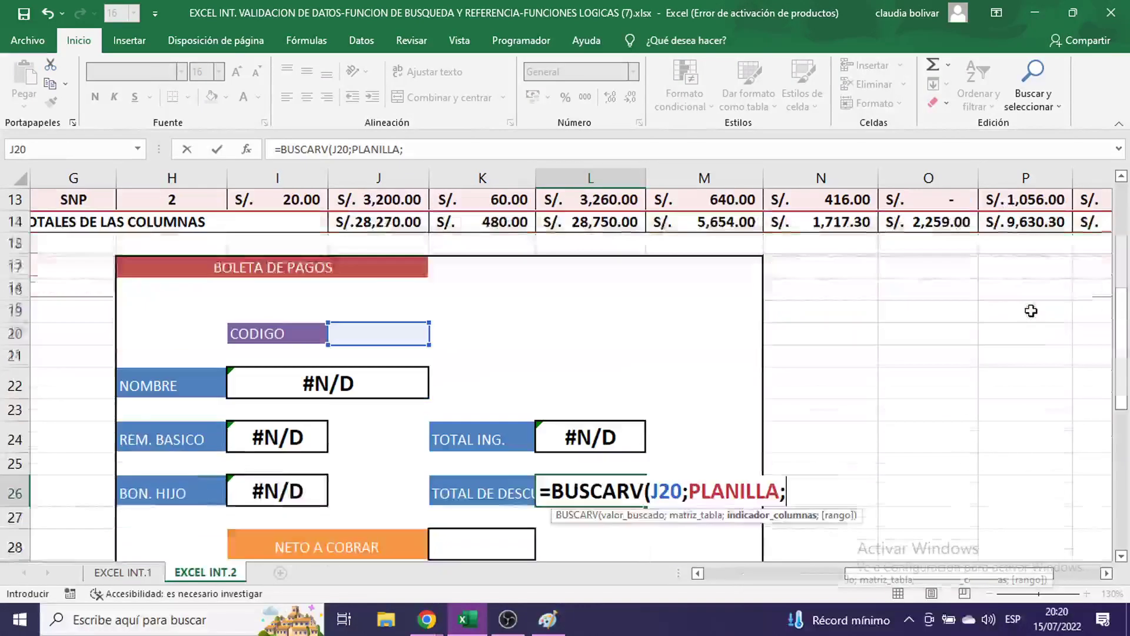
type("14")
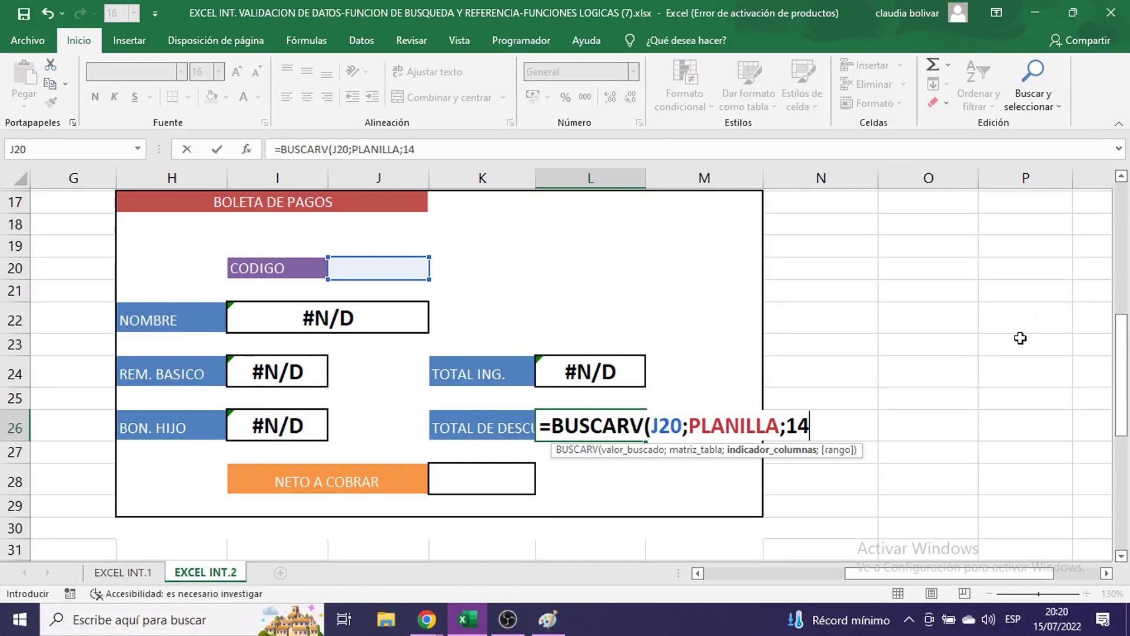
type(";")
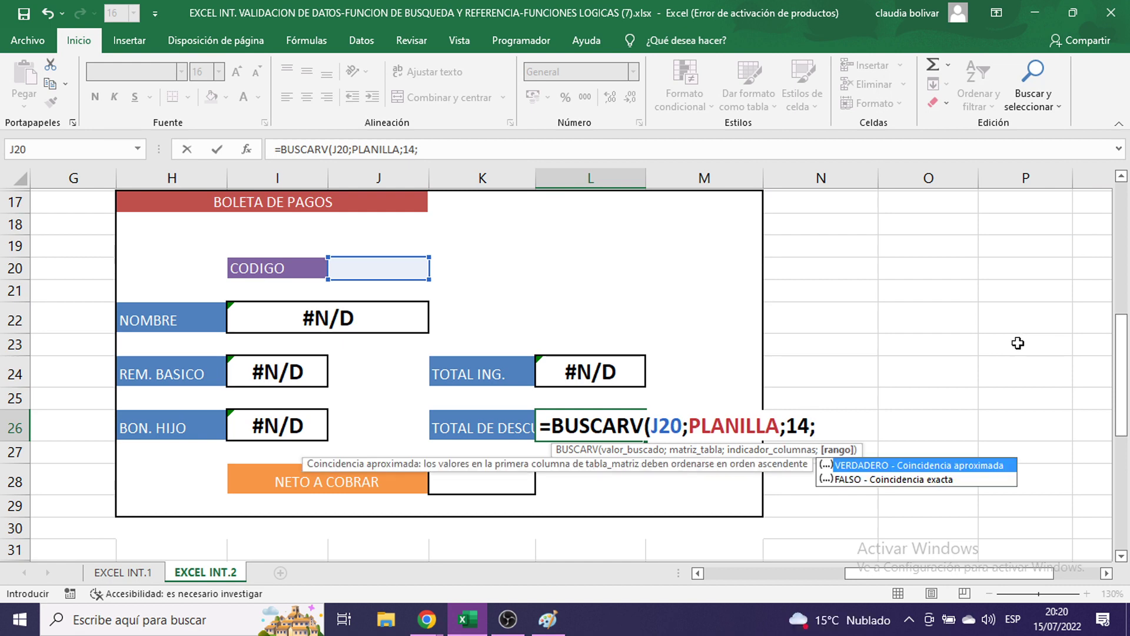
type("0")
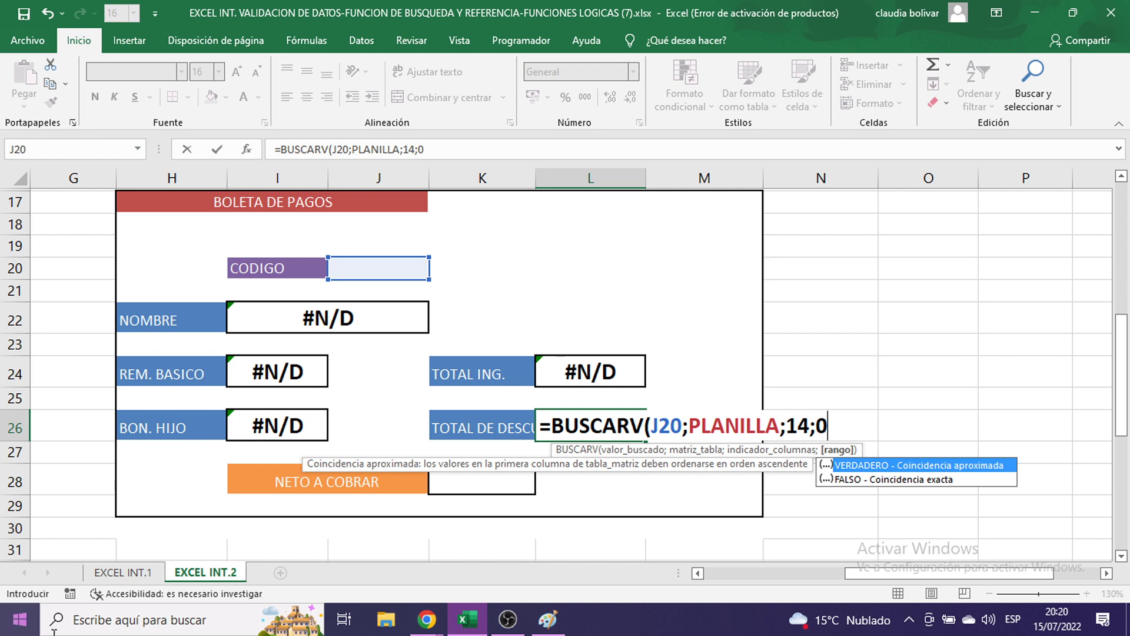
scroll(891, 383, "up", 5)
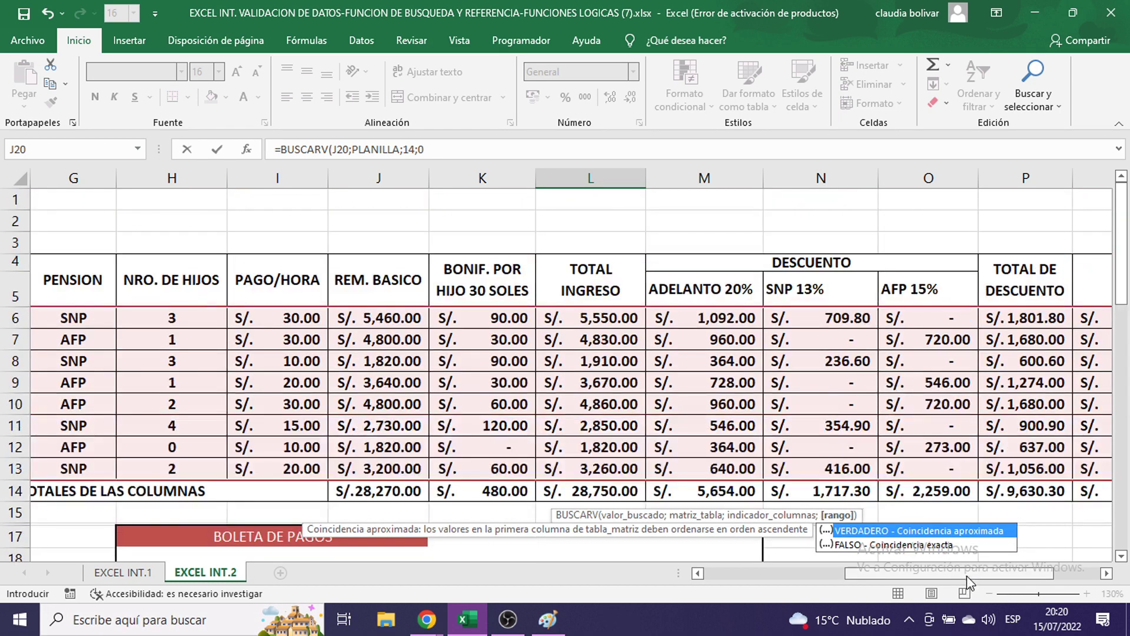
left_click_drag(948, 572, 983, 572)
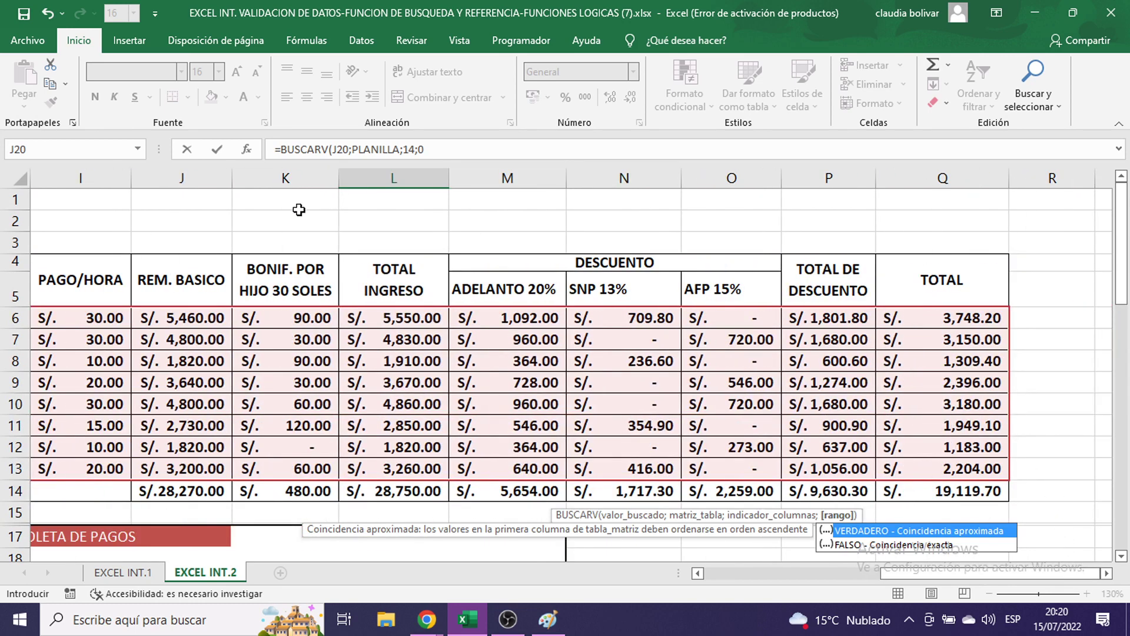
scroll(419, 220, "down", 6)
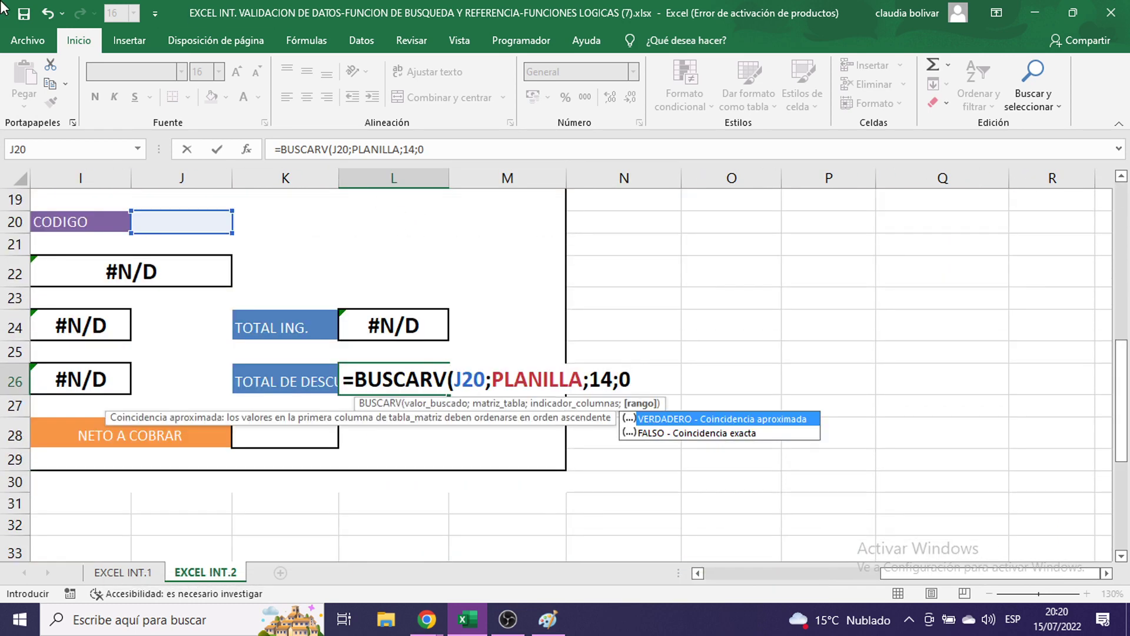
type(")")
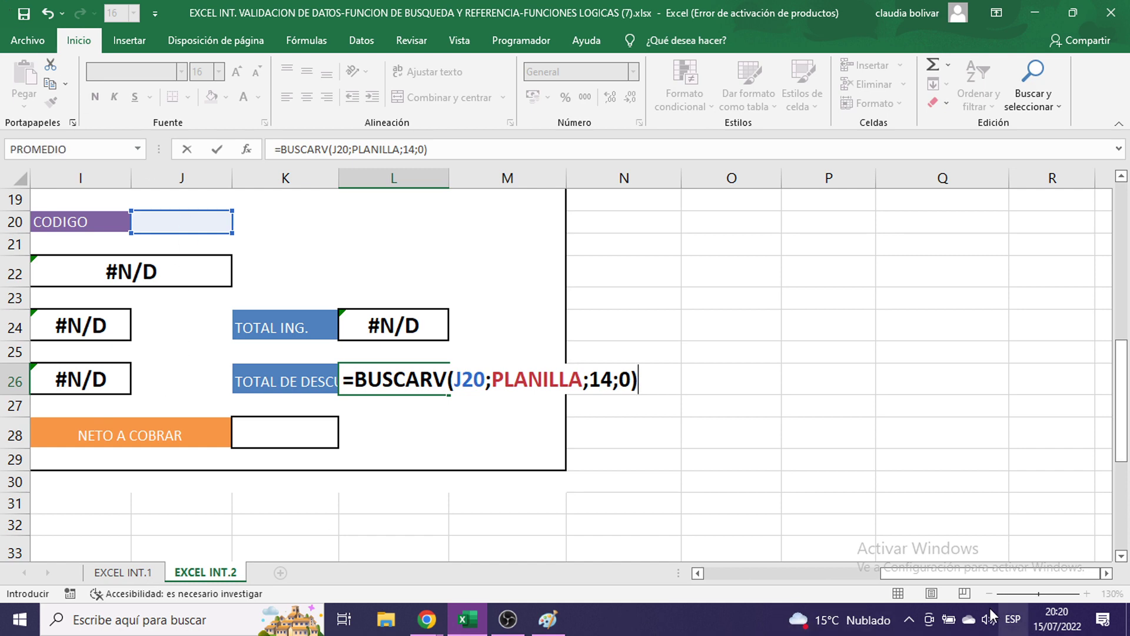
left_click_drag(916, 572, 840, 561)
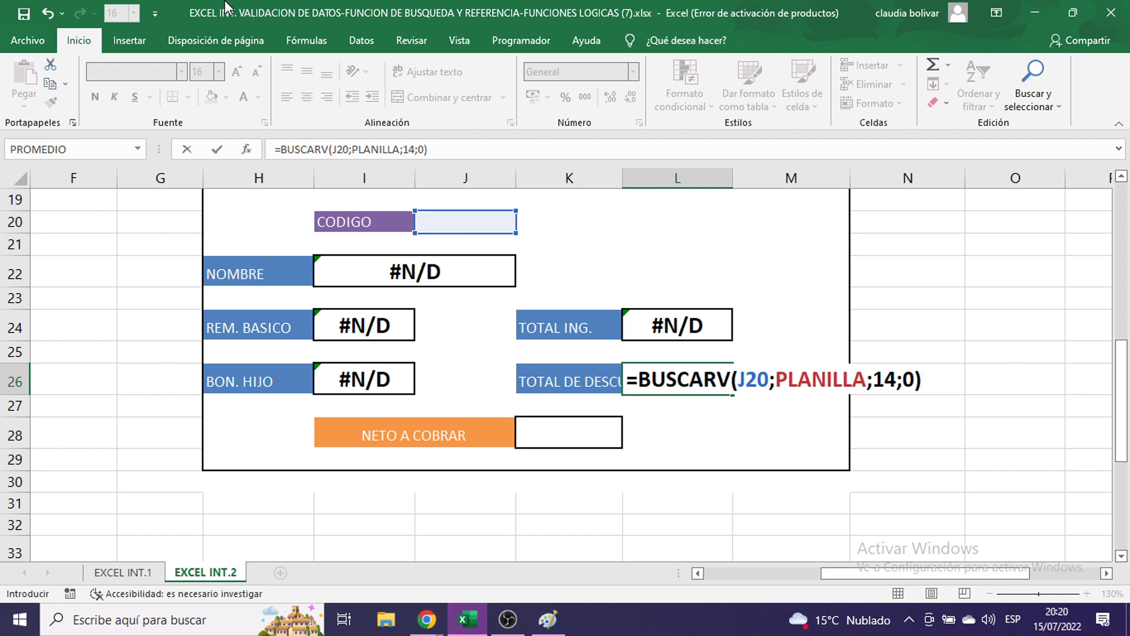
key("Return")
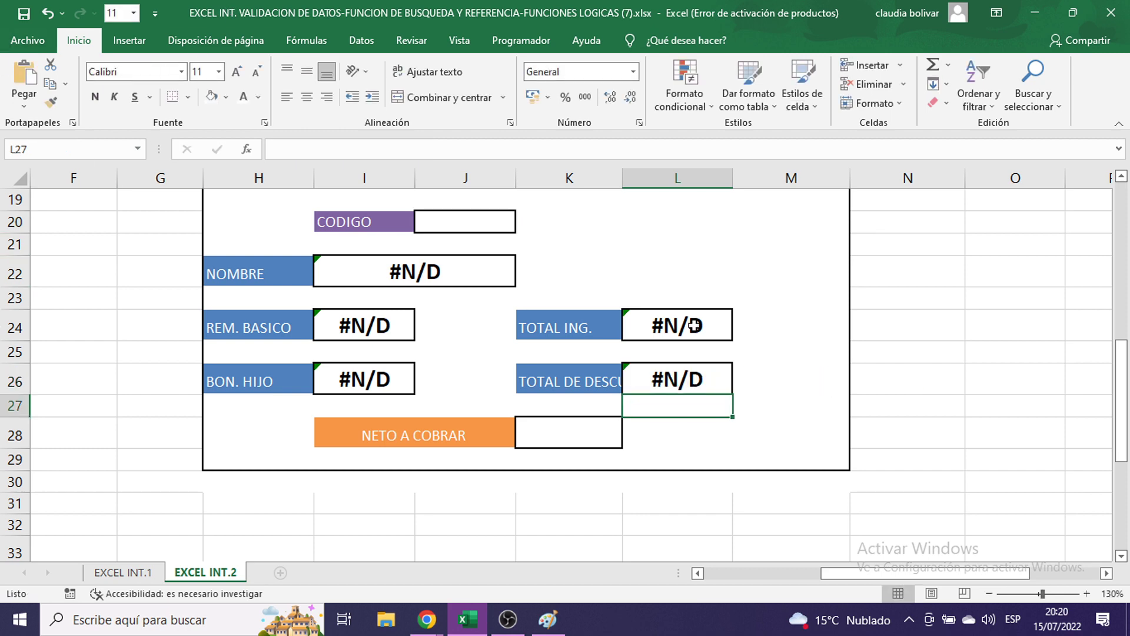
- In the NETO A COBRAR cell K28, begin =BUSCARV( with J20 as the lookup value
left_click(582, 440)
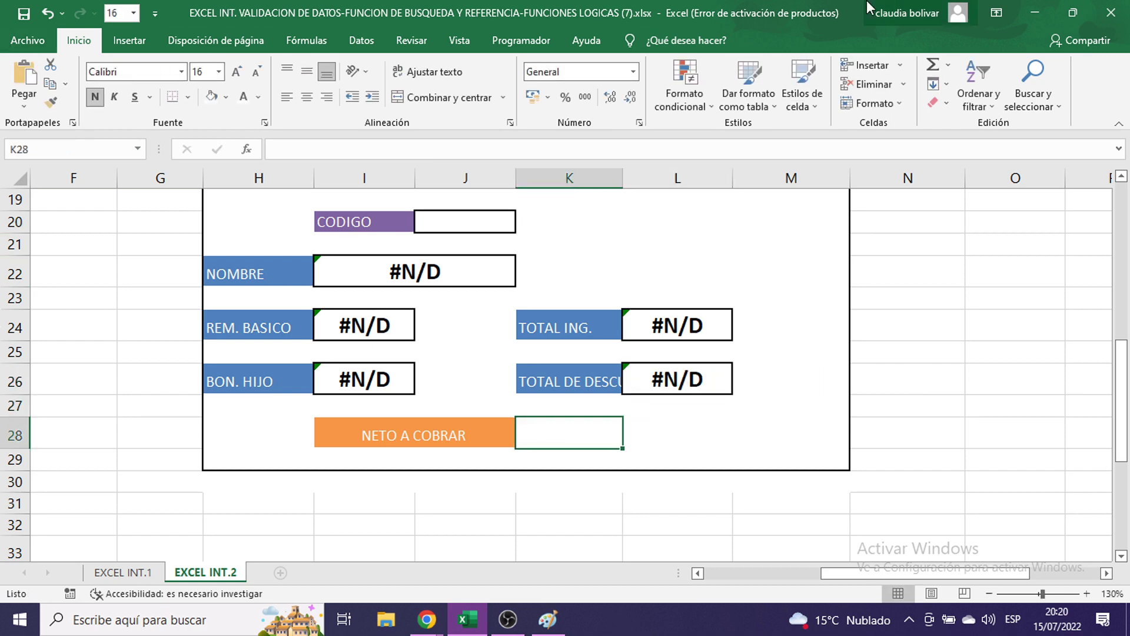
type("=BUSCARV")
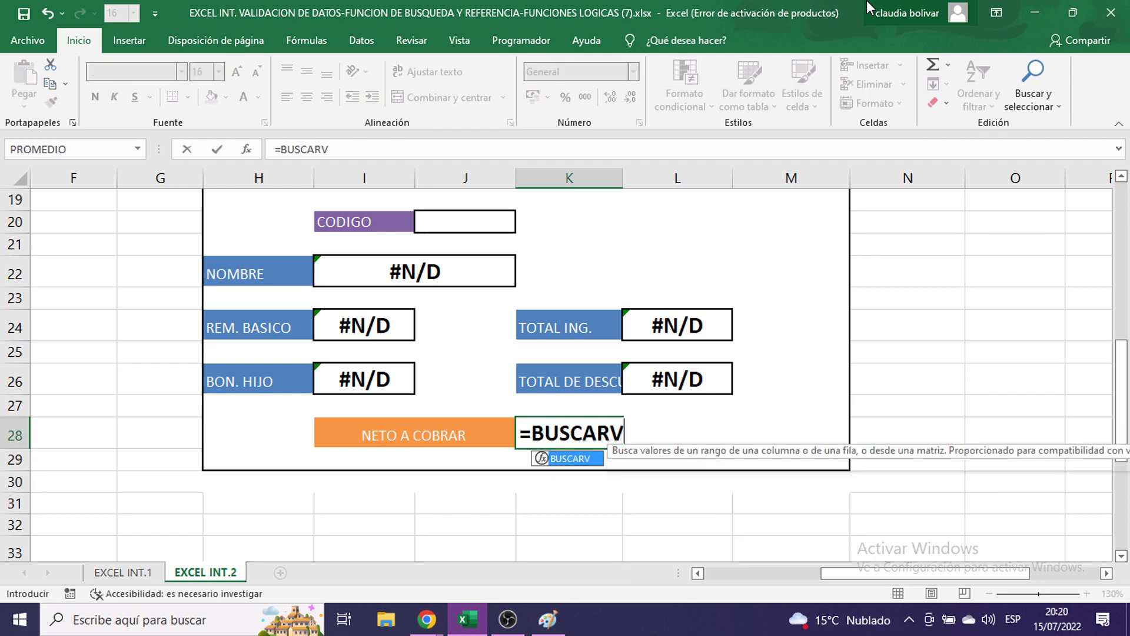
type("(")
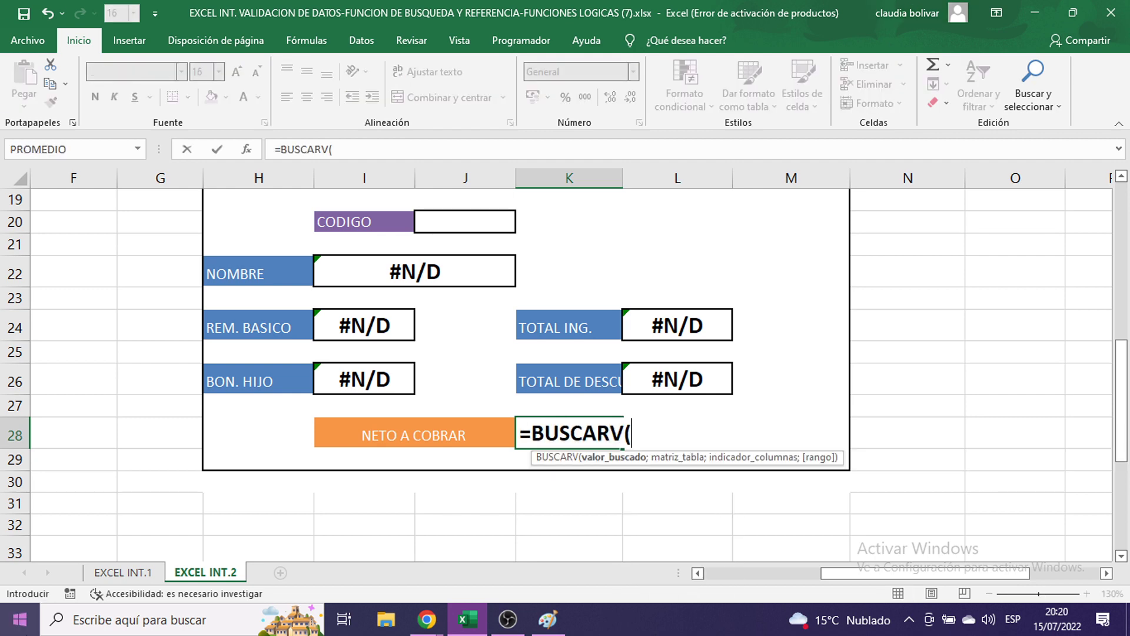
scroll(470, 367, "up", 2)
left_click(442, 333)
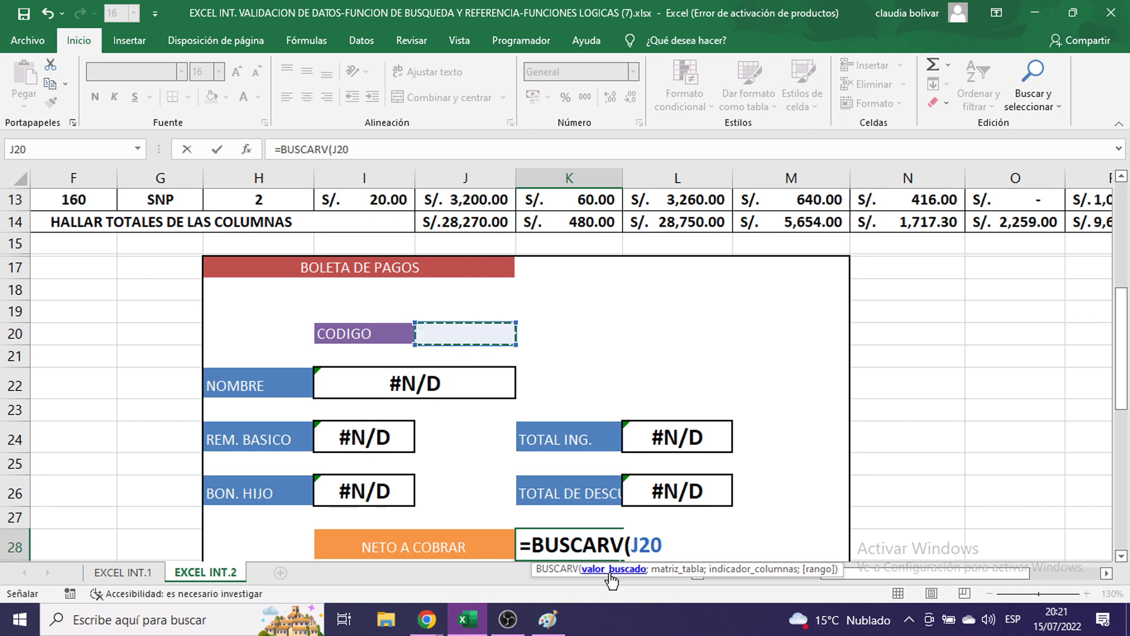
left_click(547, 620)
- Paste the Excel screenshot into Paint and undo its move, keeping it at the top-left
key("ctrl+v")
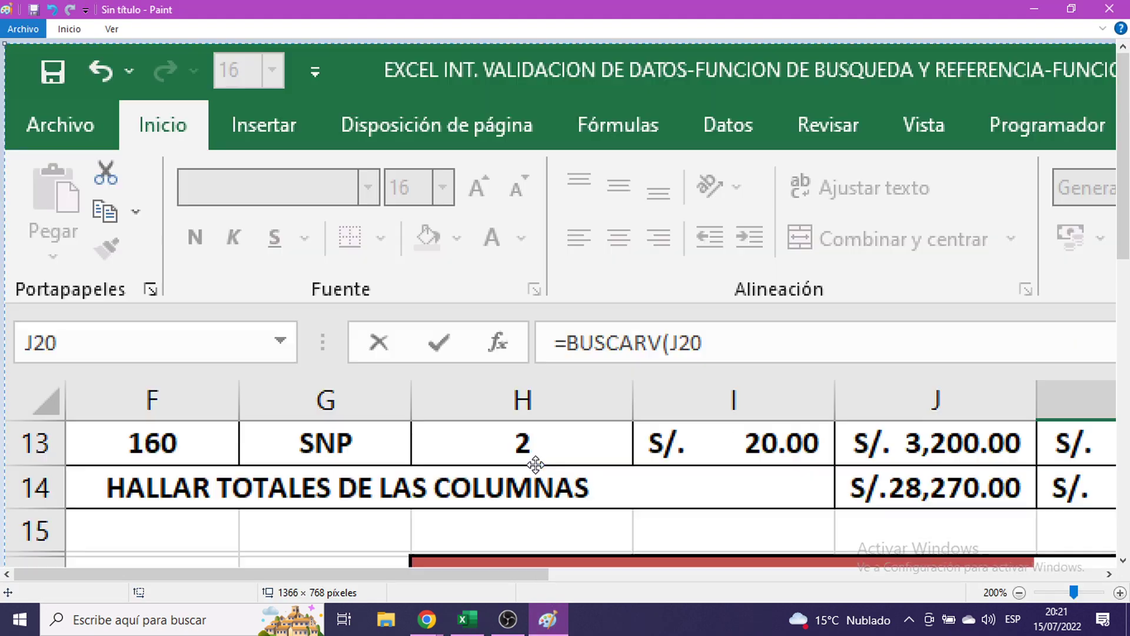
left_click_drag(536, 465, 463, 170)
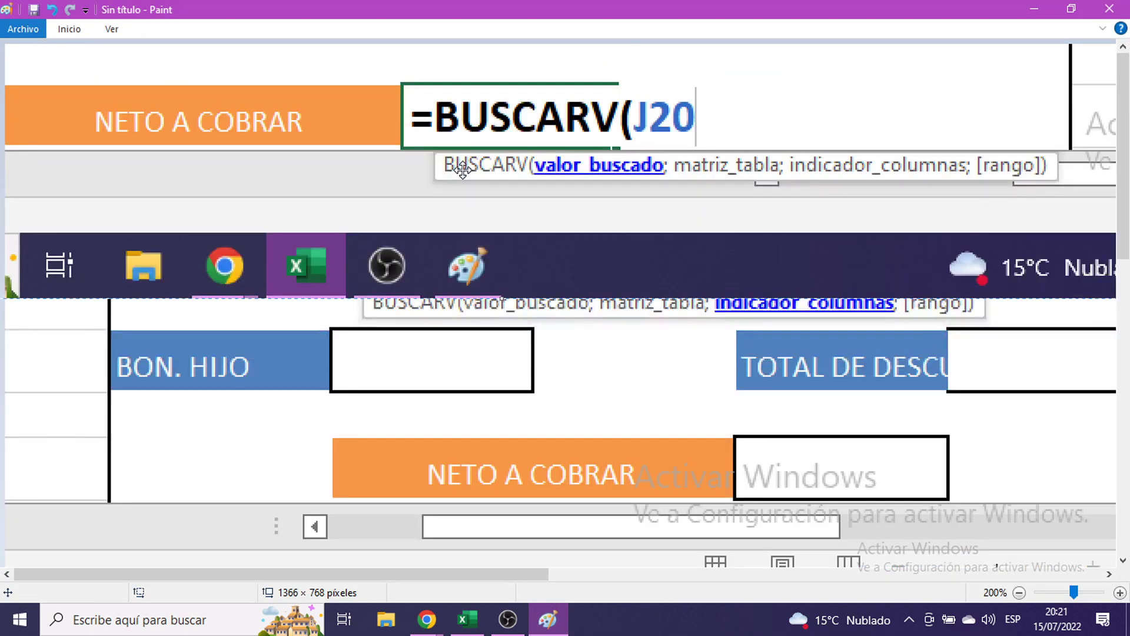
key("ctrl+z")
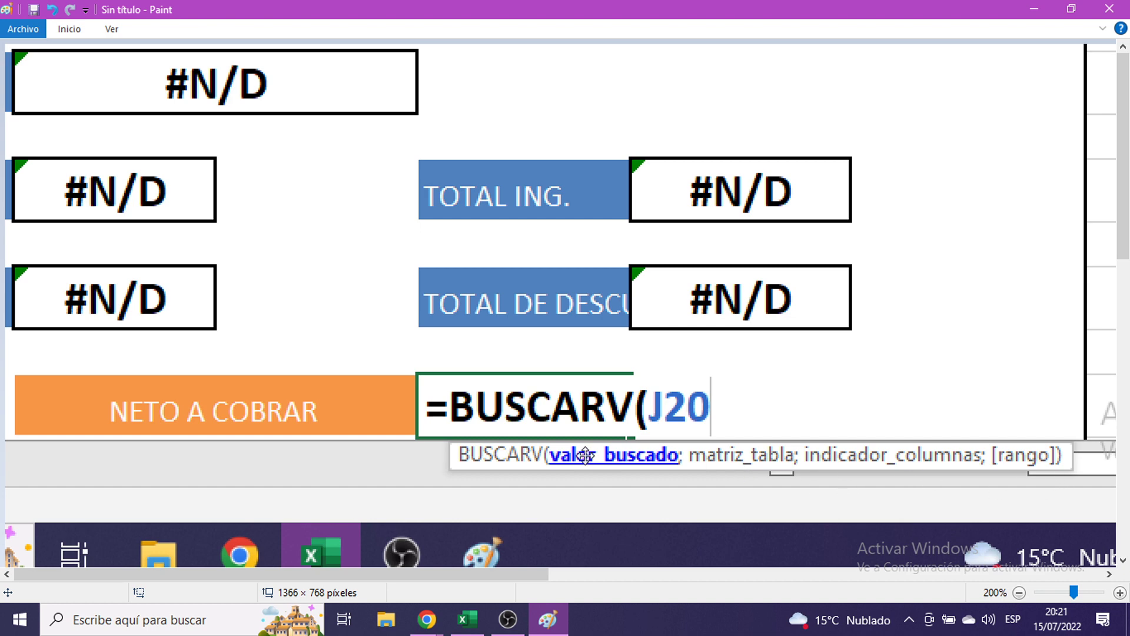
key("ctrl+z")
key("ctrl+z")
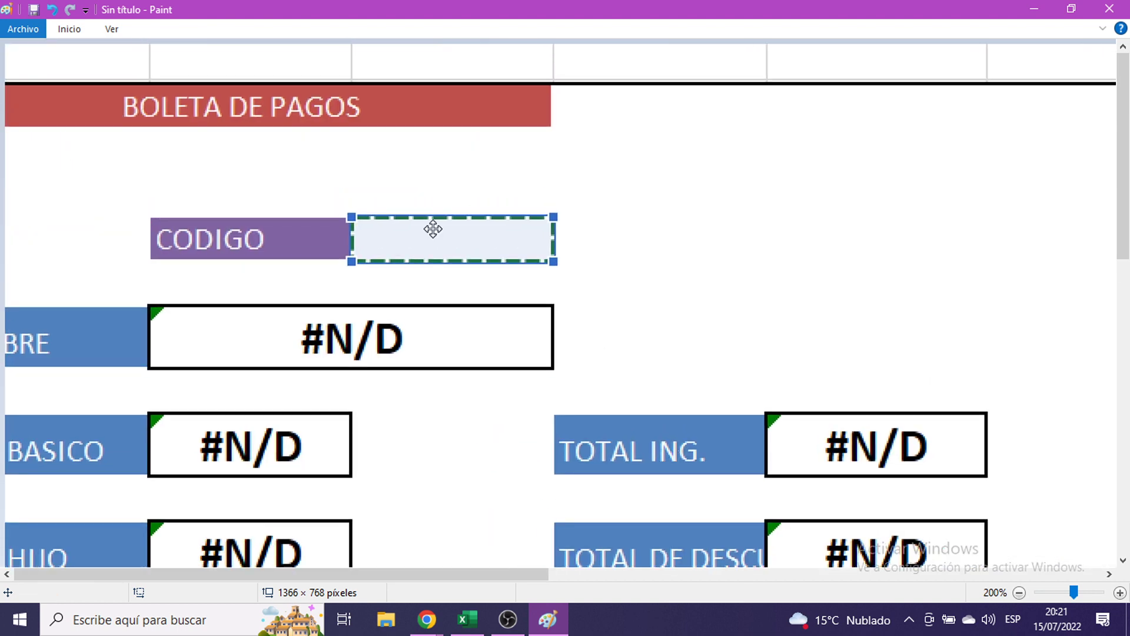
- Back in Excel, add the PLANILLA range name to the K28 lookup formula
left_click(1034, 9)
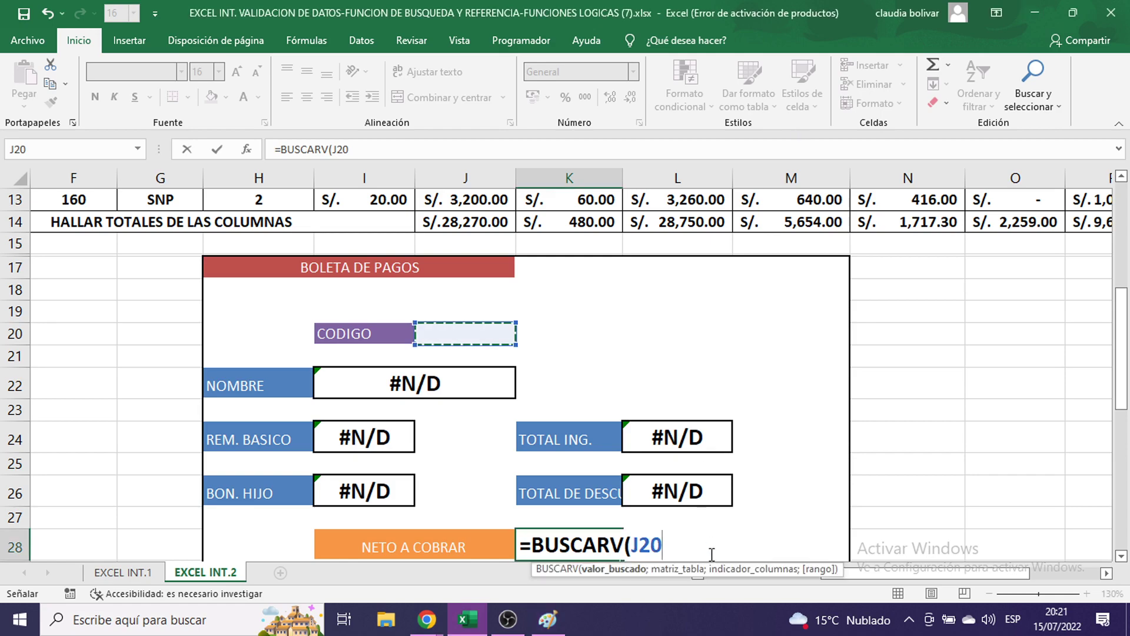
type(";")
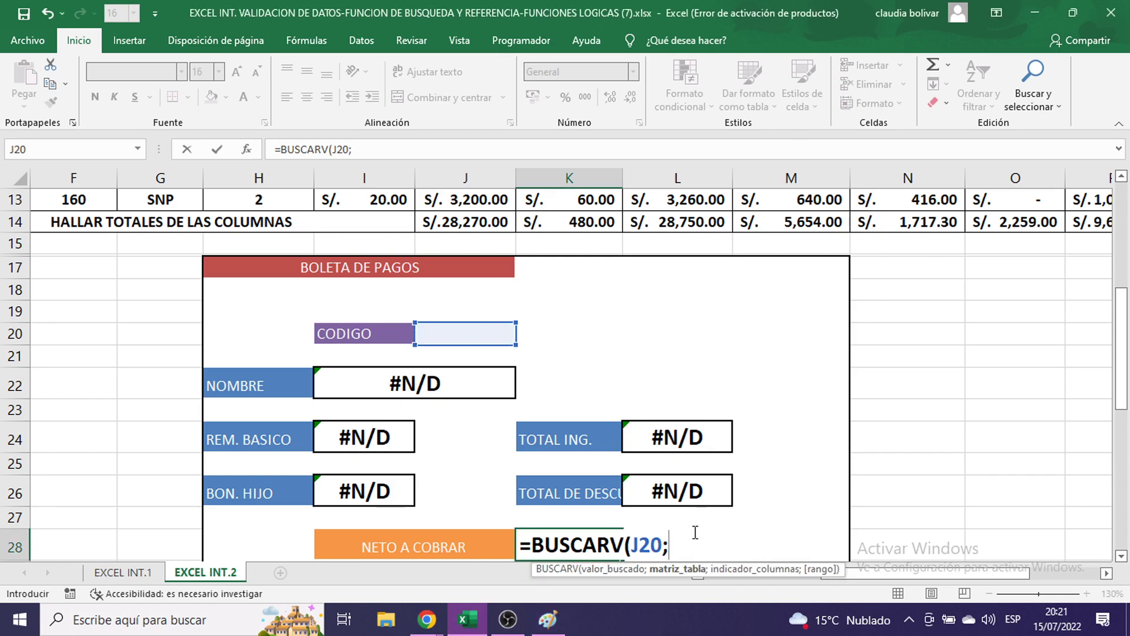
scroll(824, 464, "down", 2)
scroll(936, 443, "up", 5)
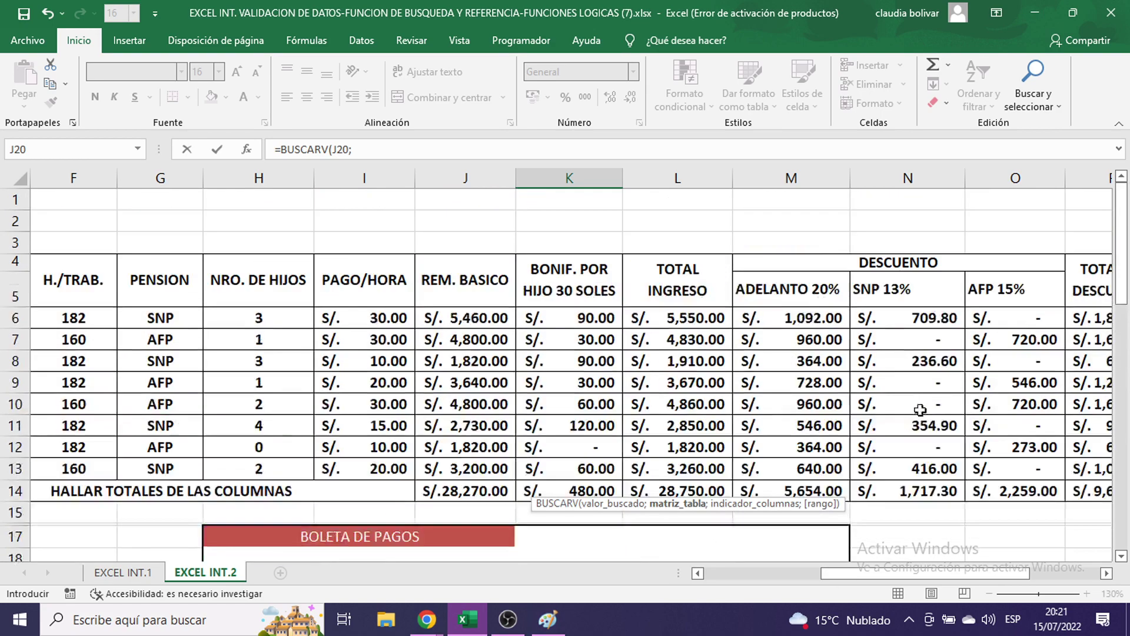
scroll(797, 333, "down", 4)
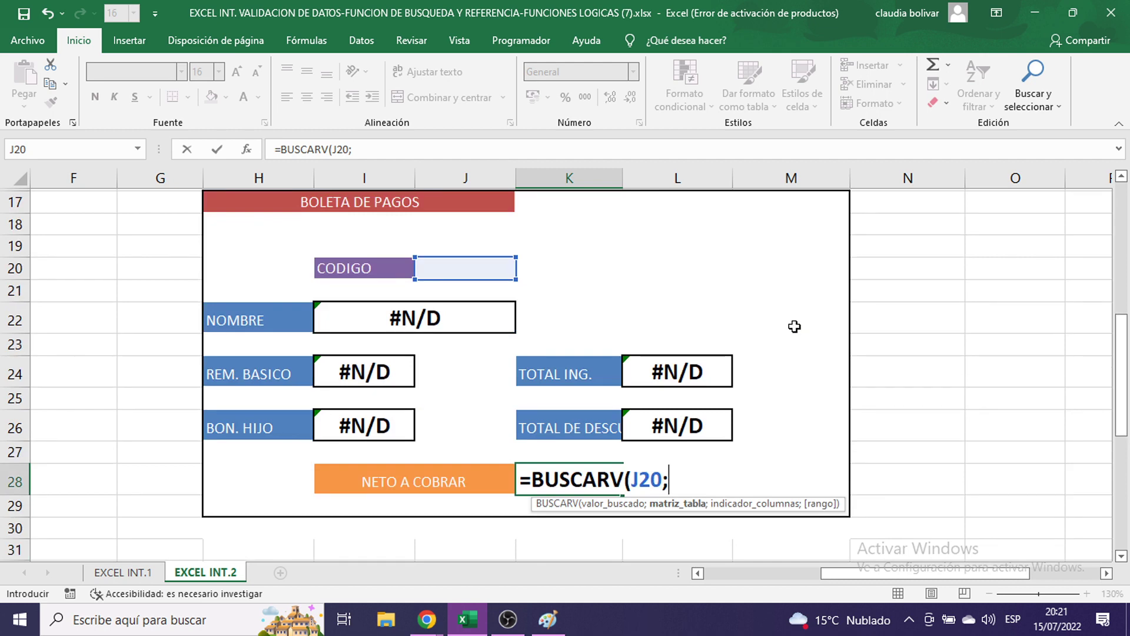
type("PLANI")
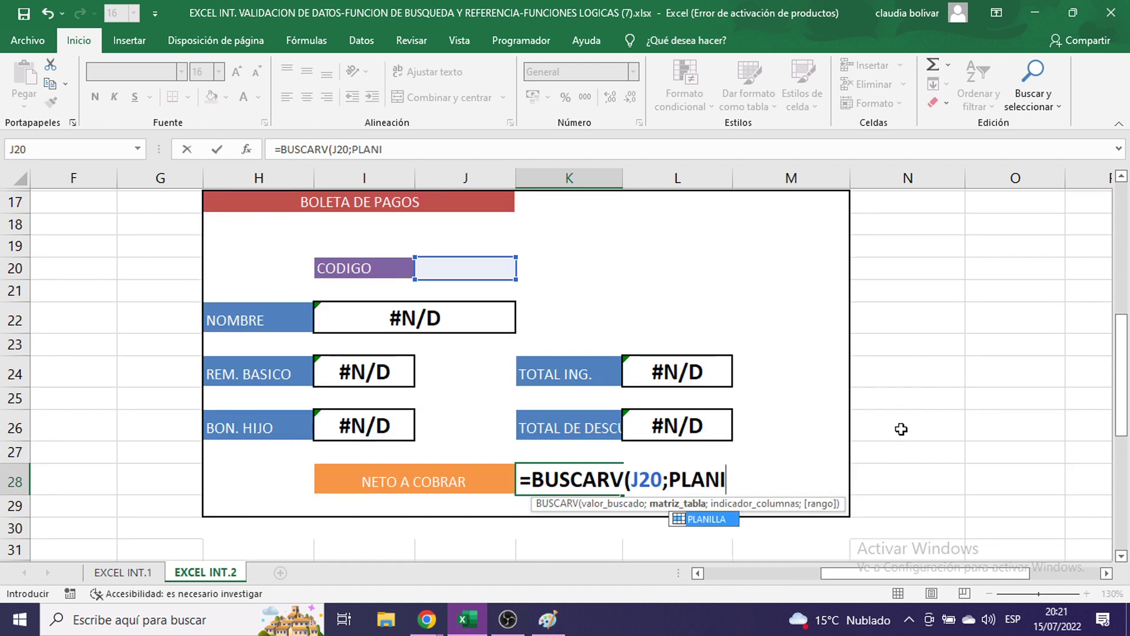
double_click(711, 519)
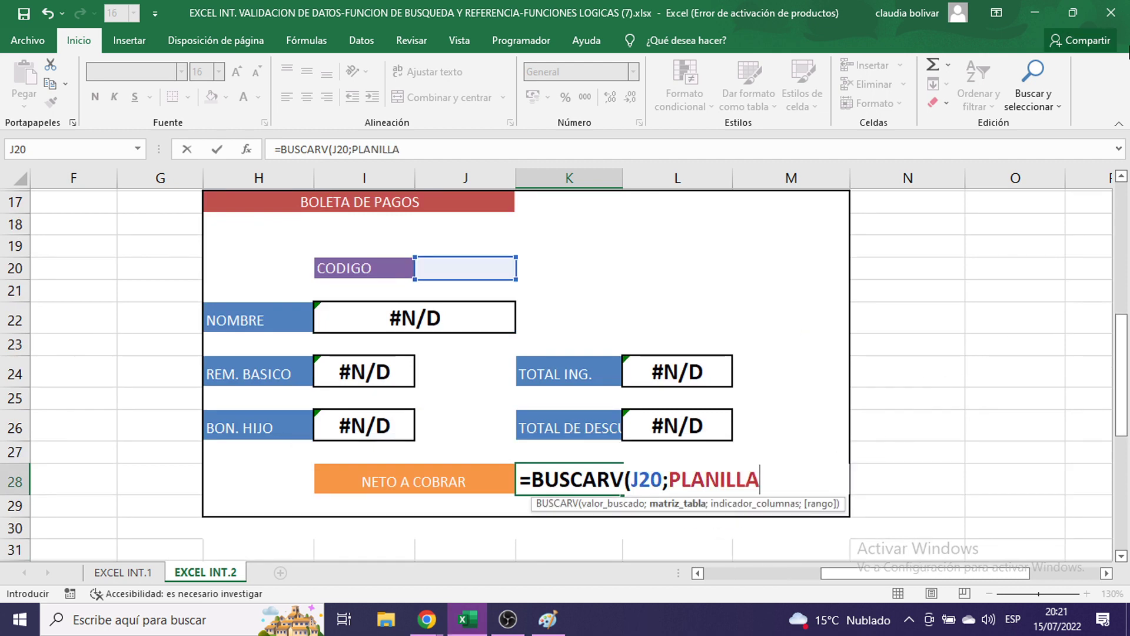
- Complete and commit =BUSCARV(J20;PLANILLA;15;FALSO) for NETO A COBRAR, showing #N/D
type(";")
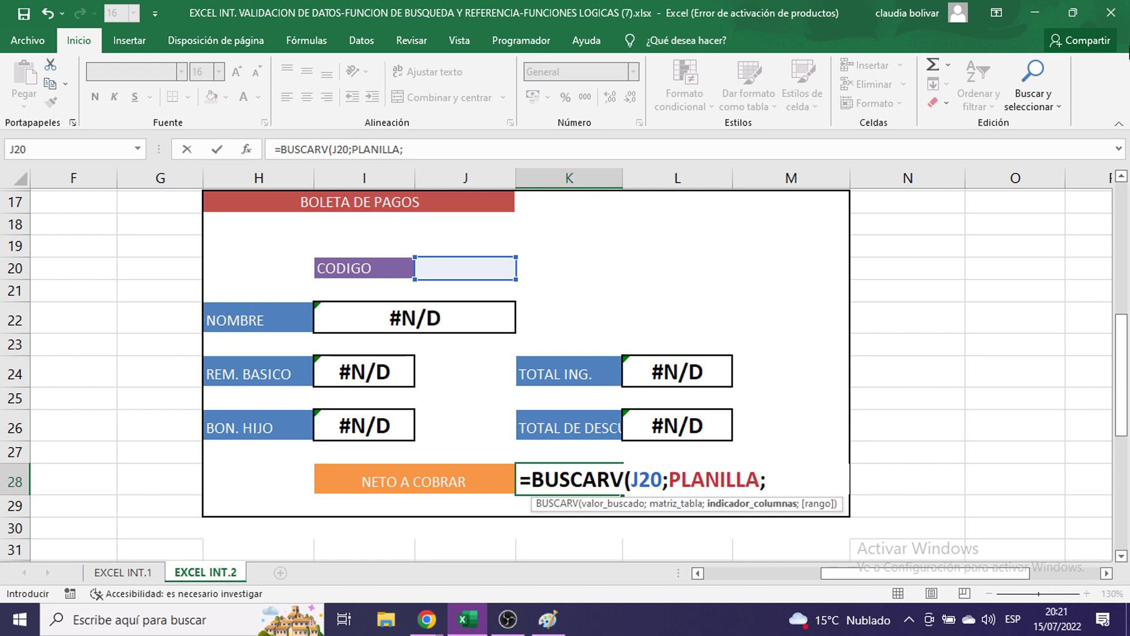
scroll(777, 462, "up", 6)
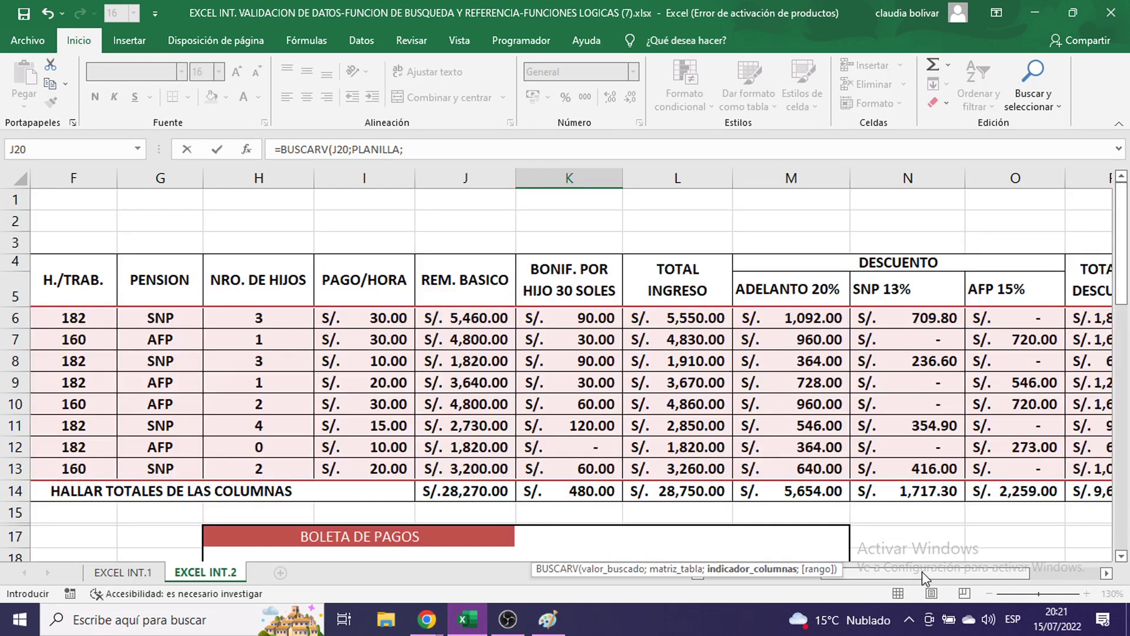
left_click_drag(923, 572, 851, 569)
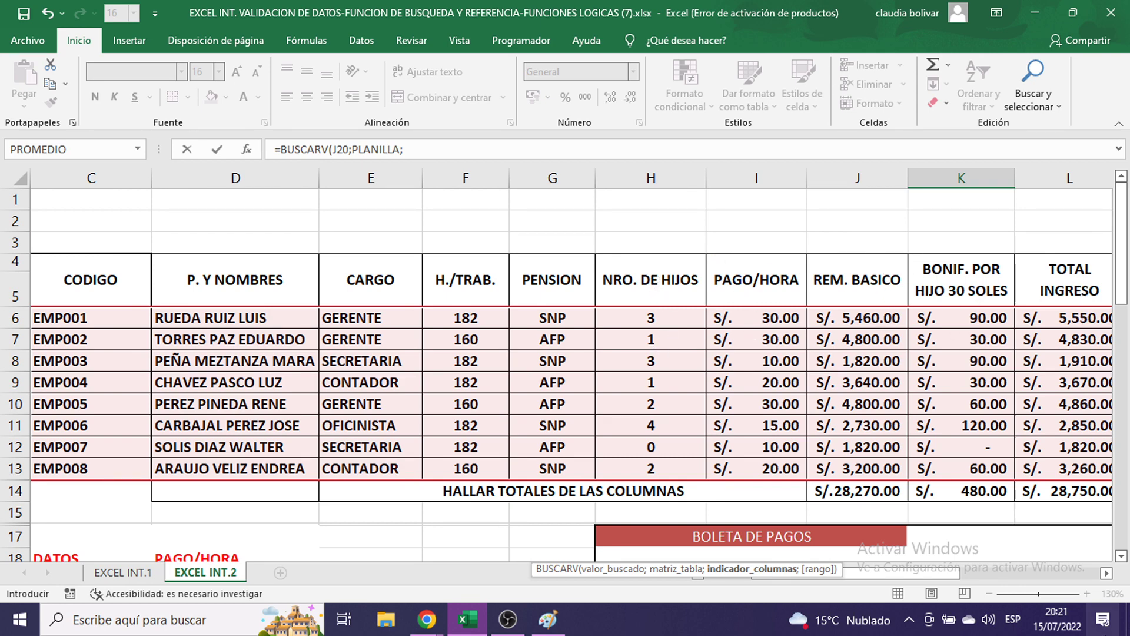
left_click(1107, 574)
left_click(1107, 573)
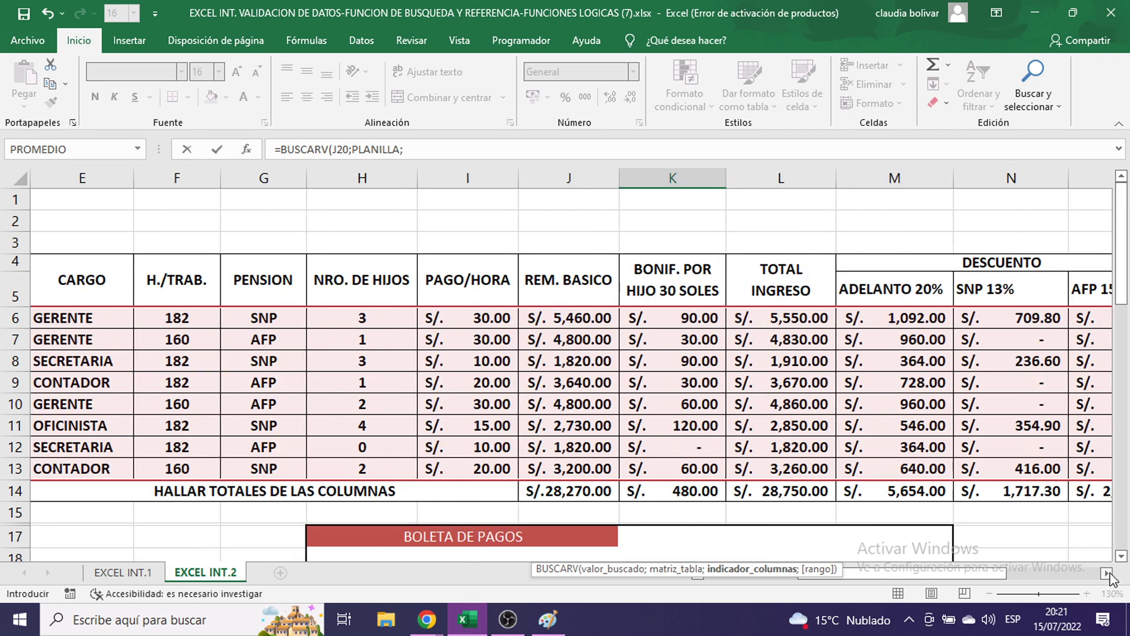
left_click(1108, 574)
left_click(1107, 574)
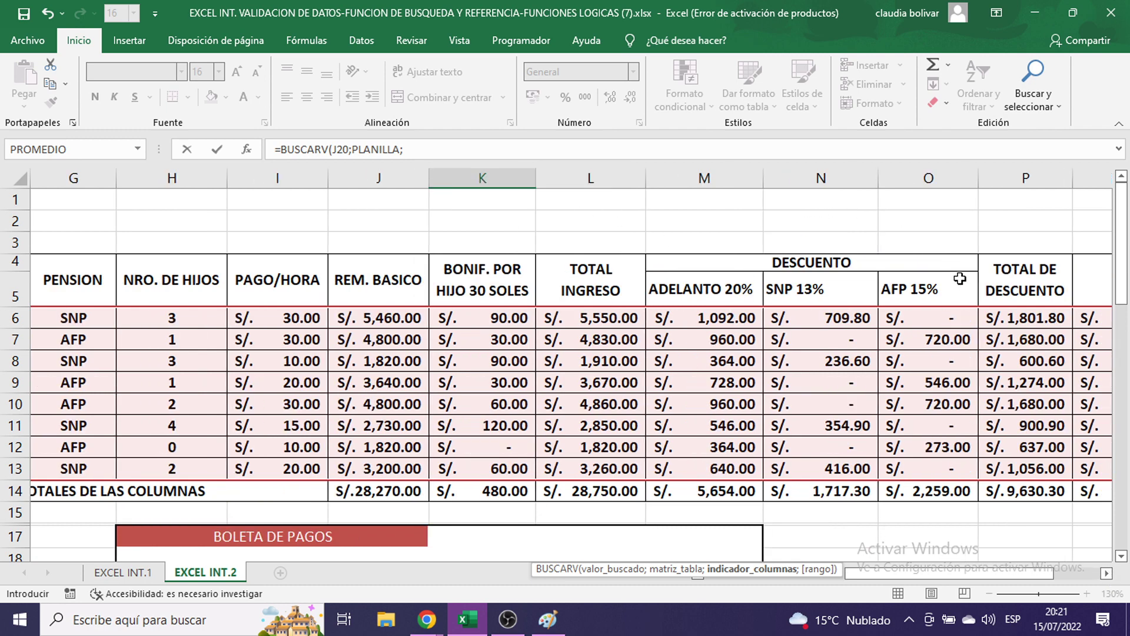
left_click(1108, 574)
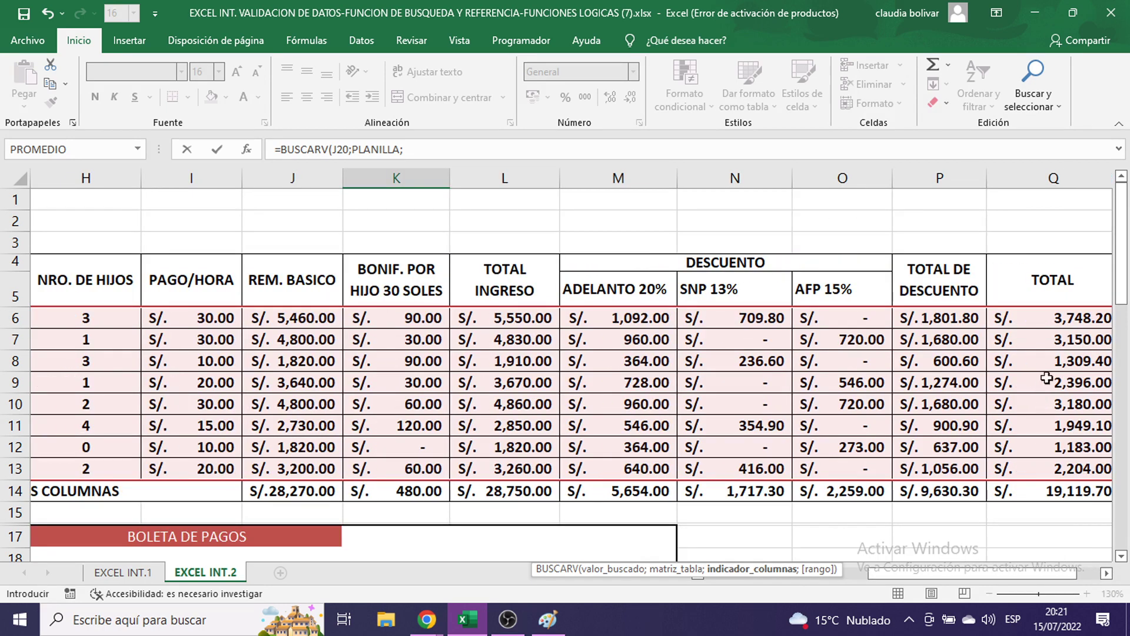
scroll(1034, 323, "down", 5)
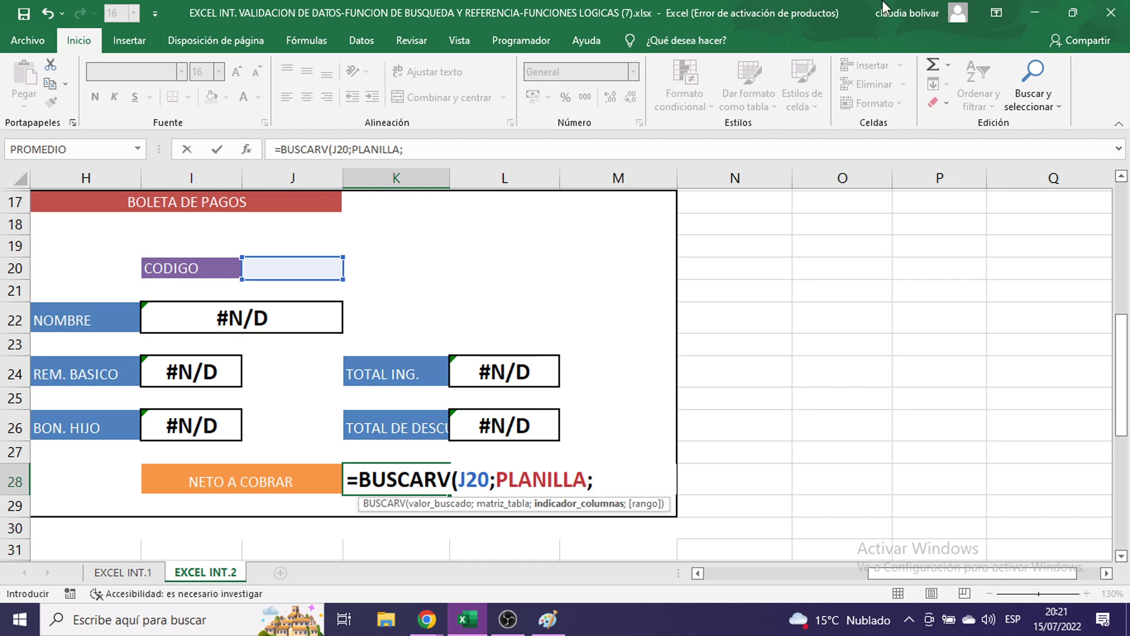
type("15")
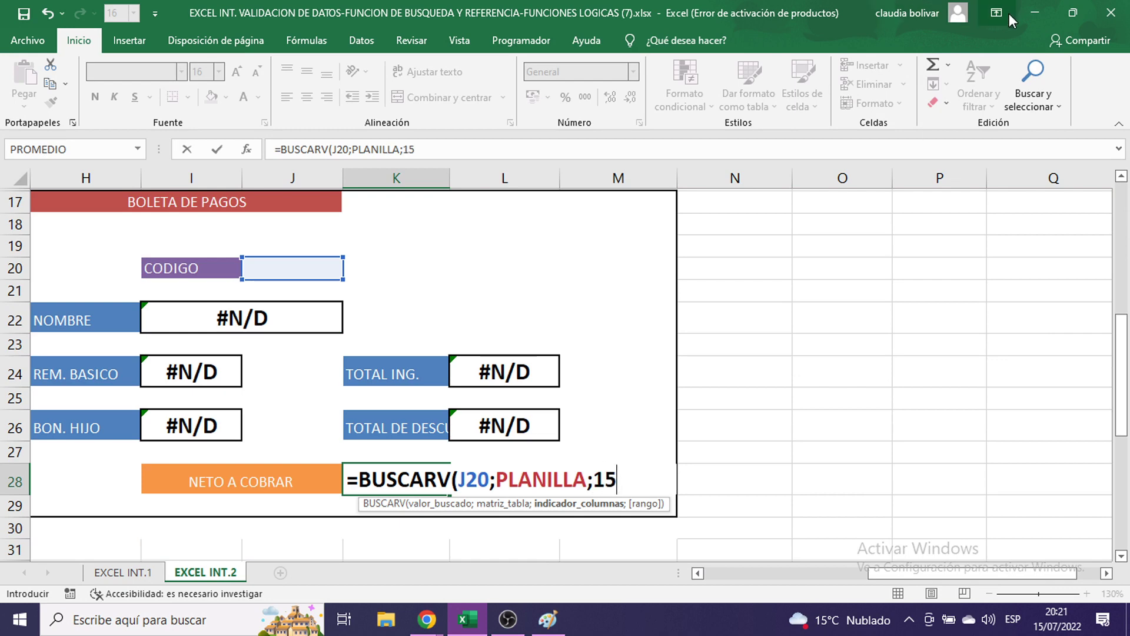
type(";")
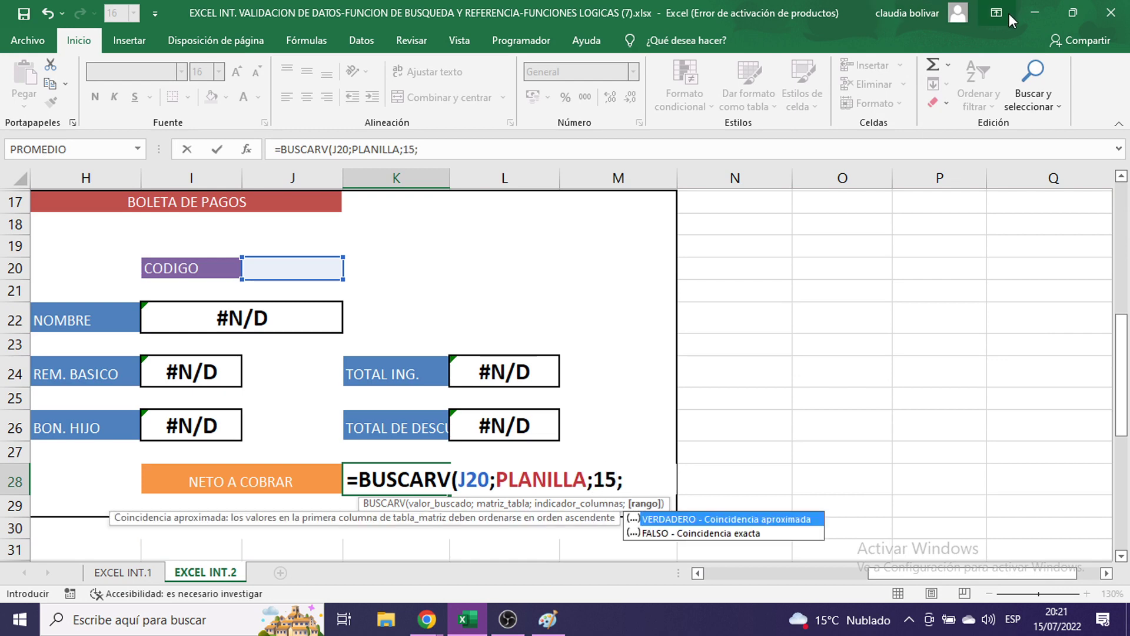
type("FALS")
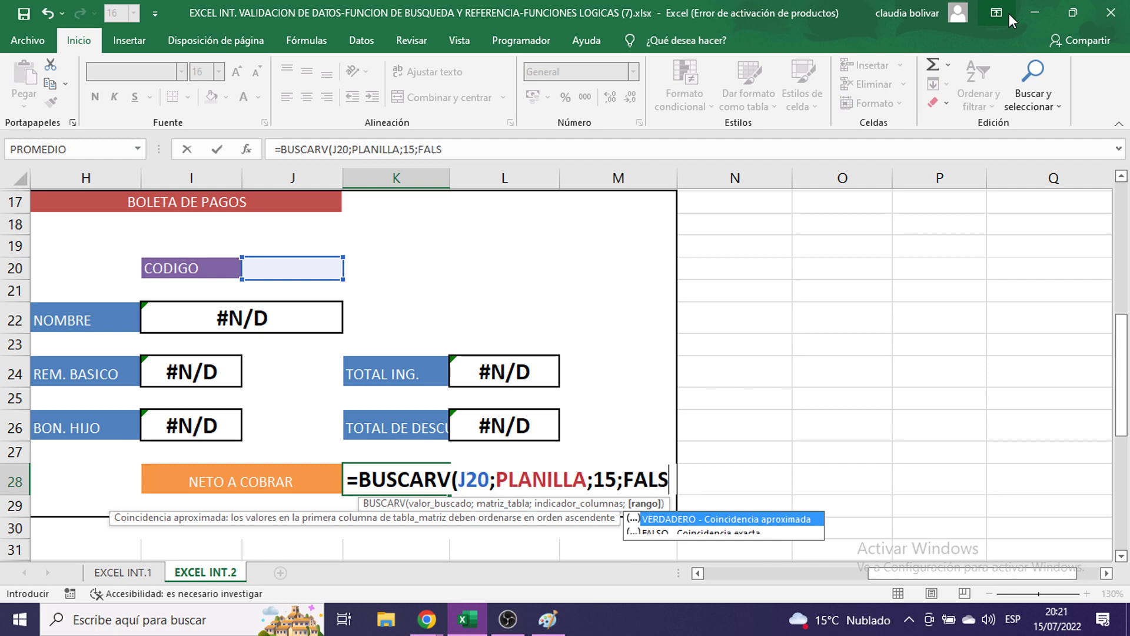
type("O)")
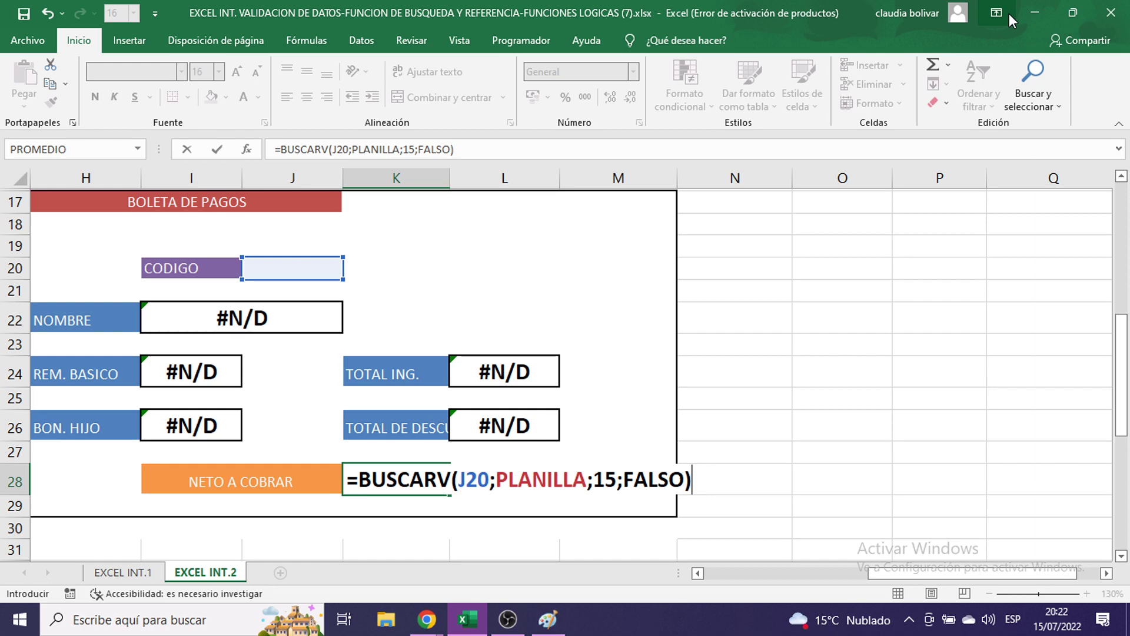
key("Return")
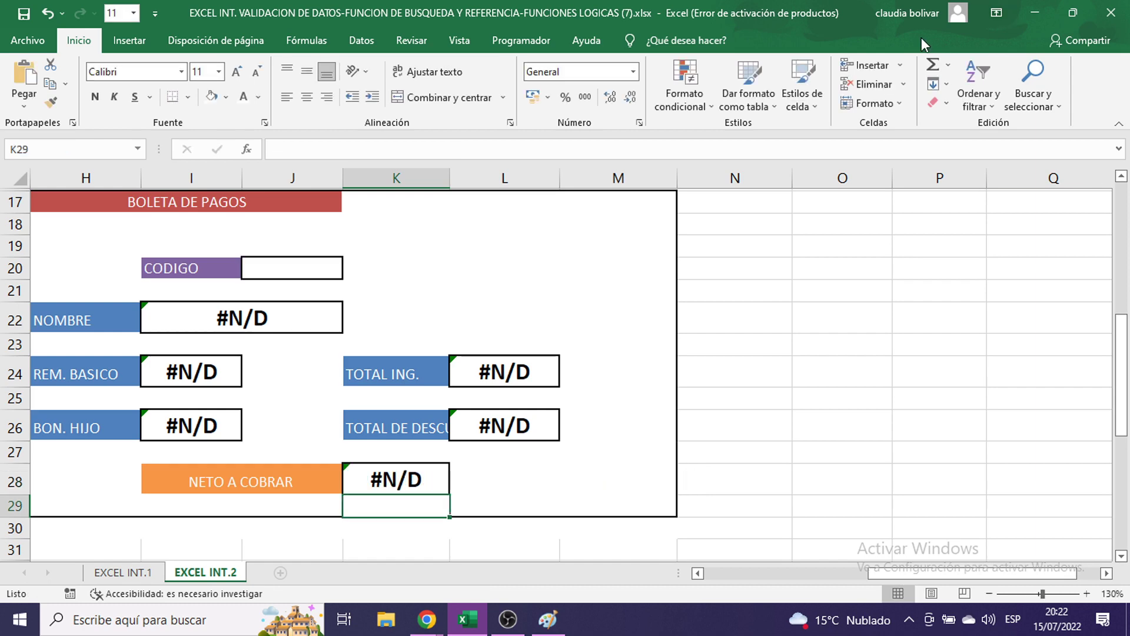
left_click(187, 328)
- Set the payslip result cells to font size 11
left_click(197, 380, "ctrl")
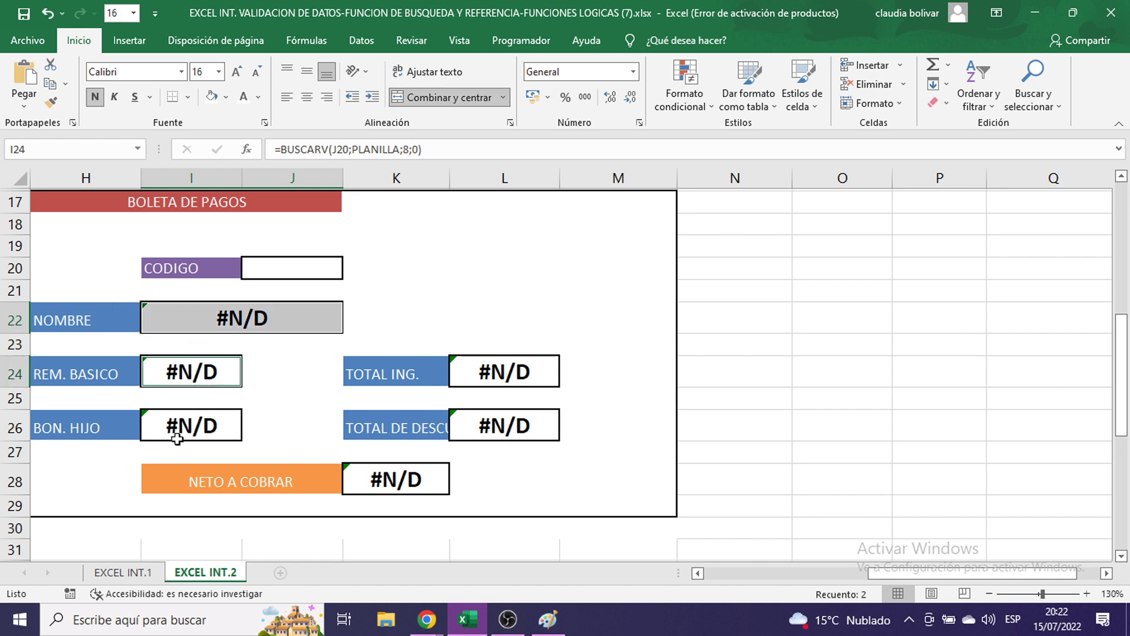
left_click(221, 442, "ctrl")
left_click(373, 475, "ctrl")
left_click(514, 423, "ctrl")
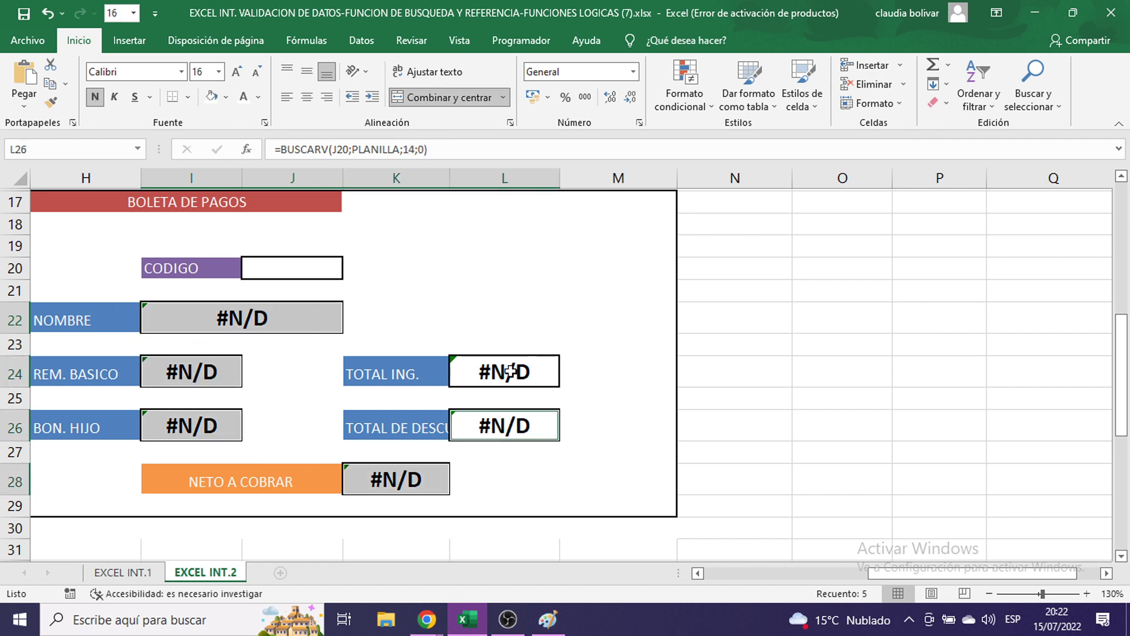
left_click(517, 373, "ctrl")
left_click(218, 72)
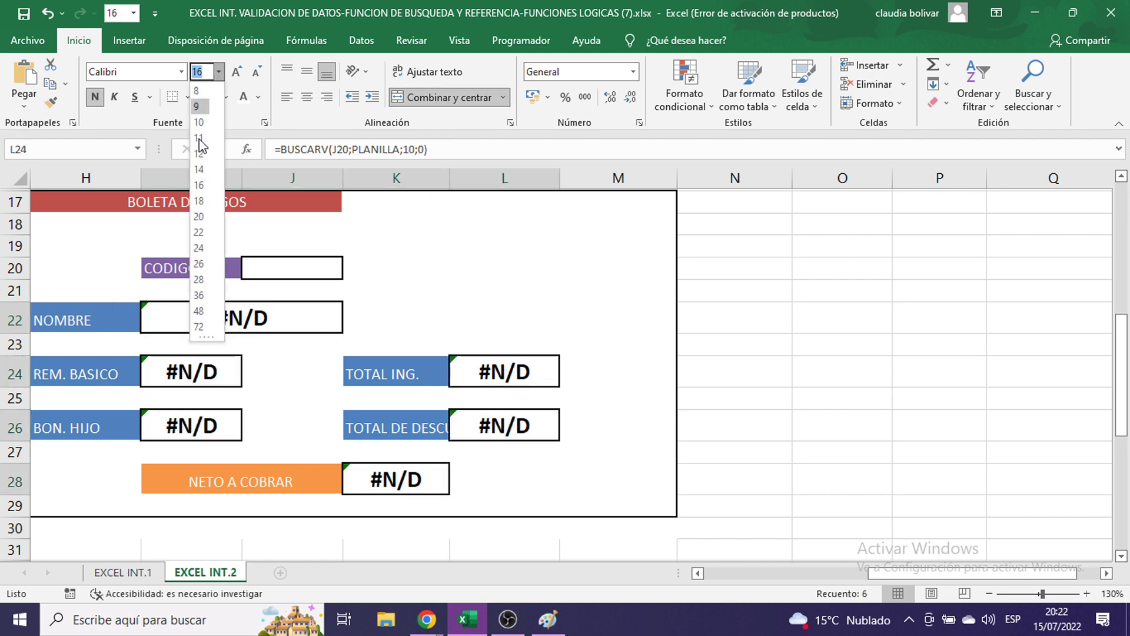
left_click(199, 141)
left_click_drag(921, 578, 852, 574)
left_click(830, 308)
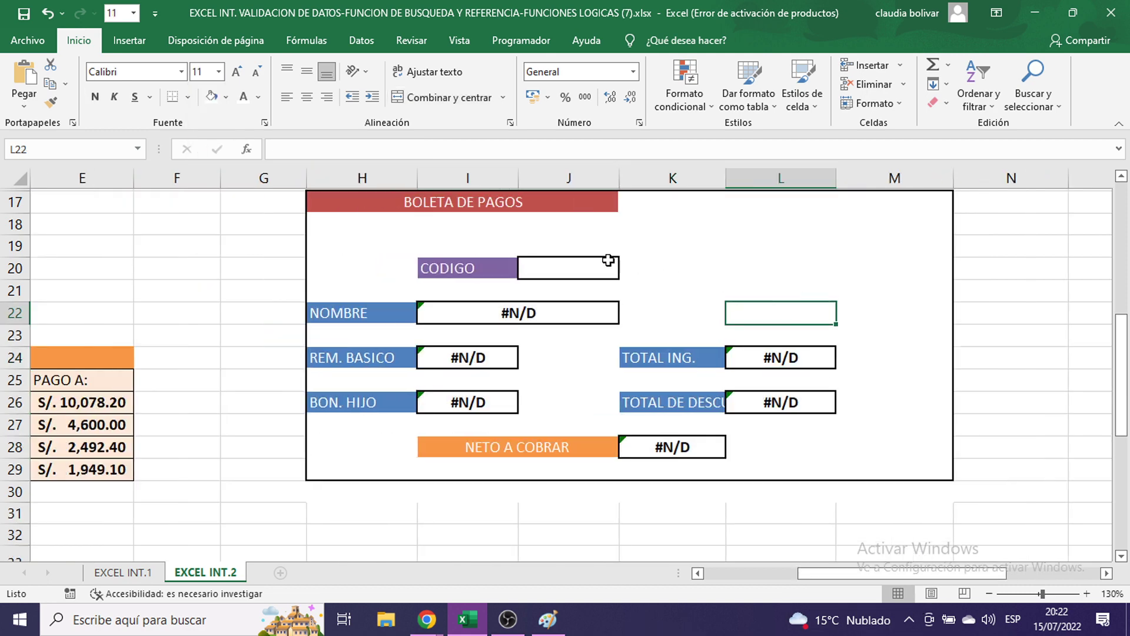
- Choose EMP004 as CODIGO in J20, filling 3640 basic, 3670 income and 2396 net
left_click(569, 269)
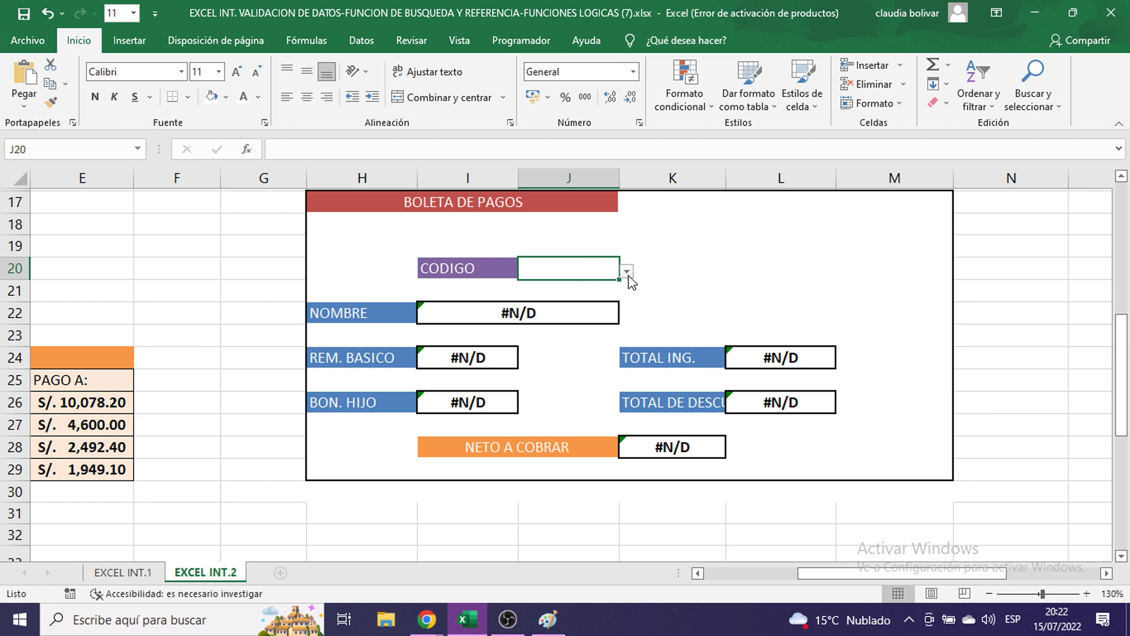
left_click(626, 272)
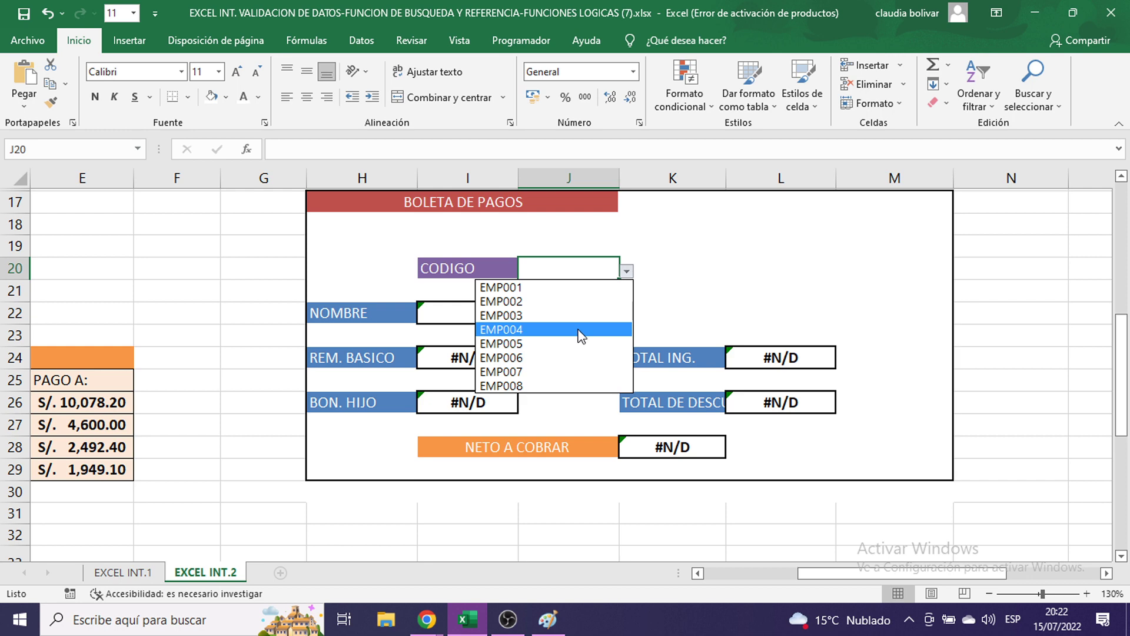
left_click(581, 336)
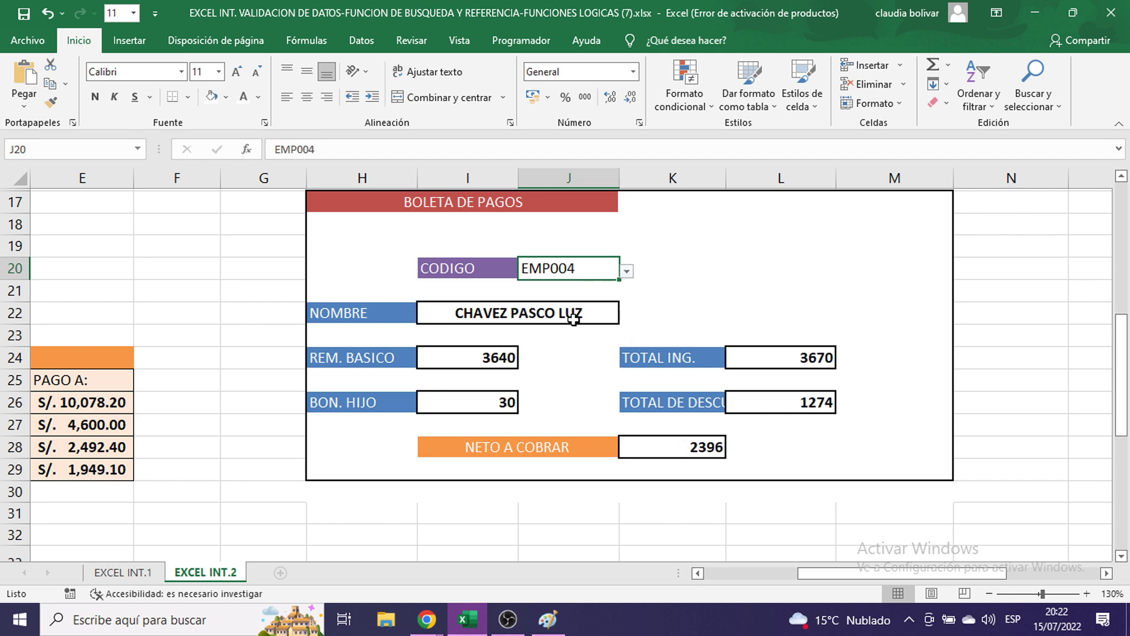
left_click(440, 357)
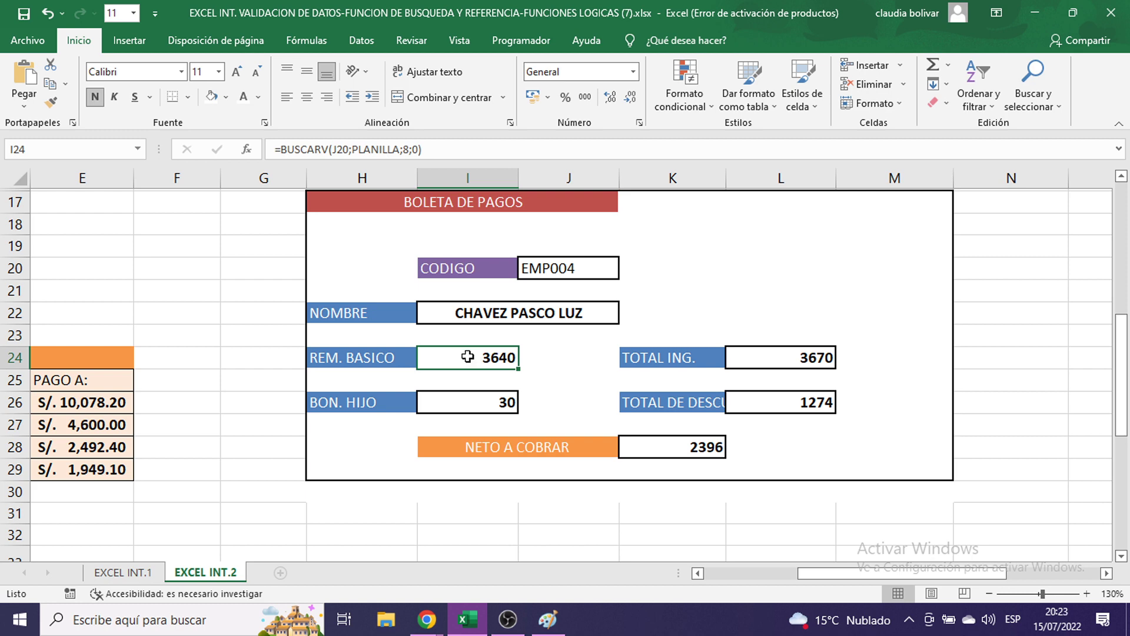
- Apply the S/. accounting currency format to the payslip amount cells
left_click(456, 405, "ctrl")
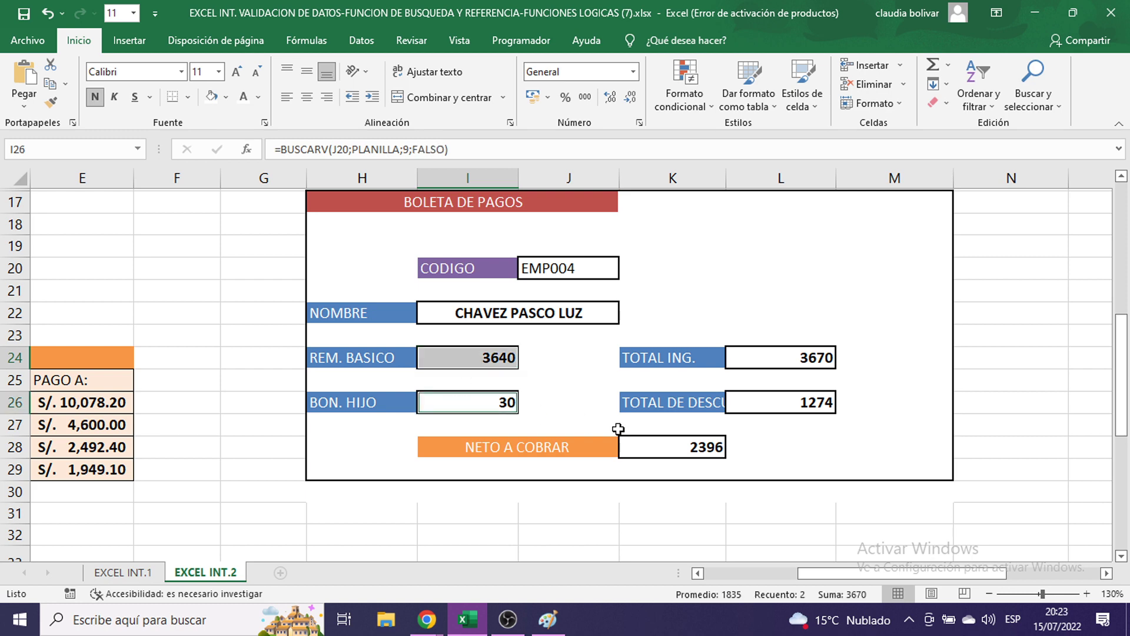
left_click(635, 449, "ctrl")
left_click(740, 403, "ctrl")
left_click(762, 357, "ctrl")
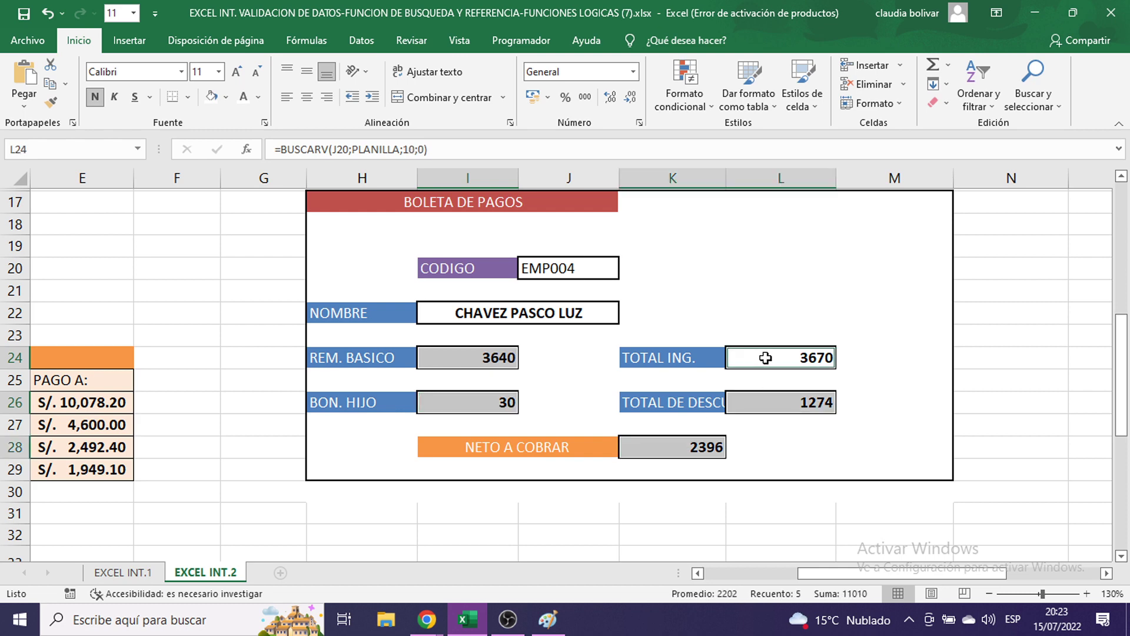
left_click(548, 98)
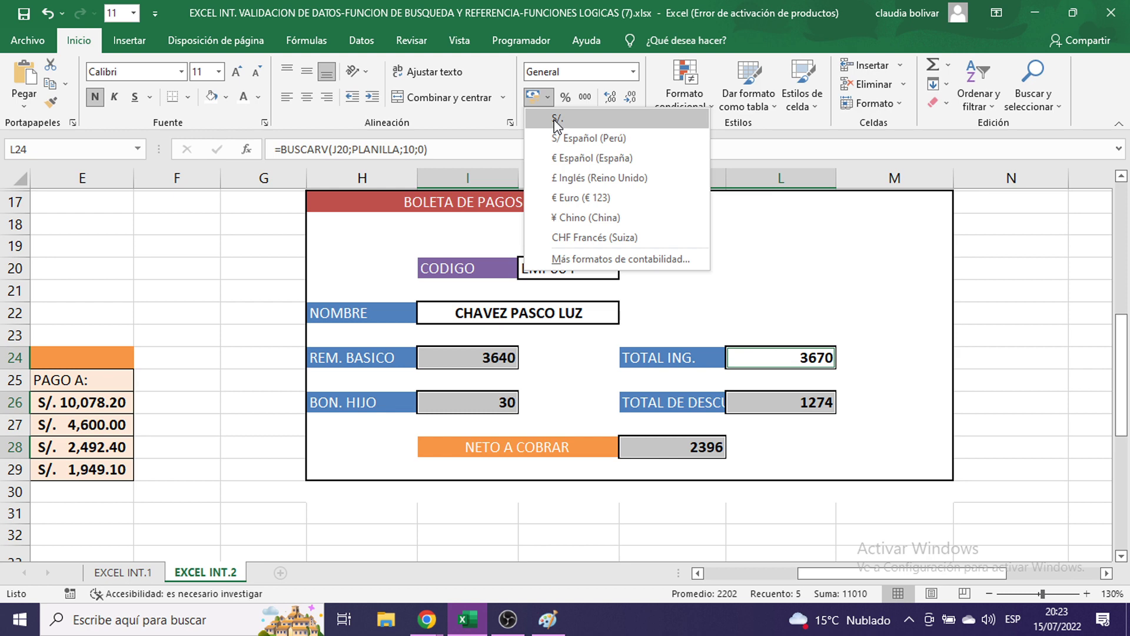
left_click(556, 119)
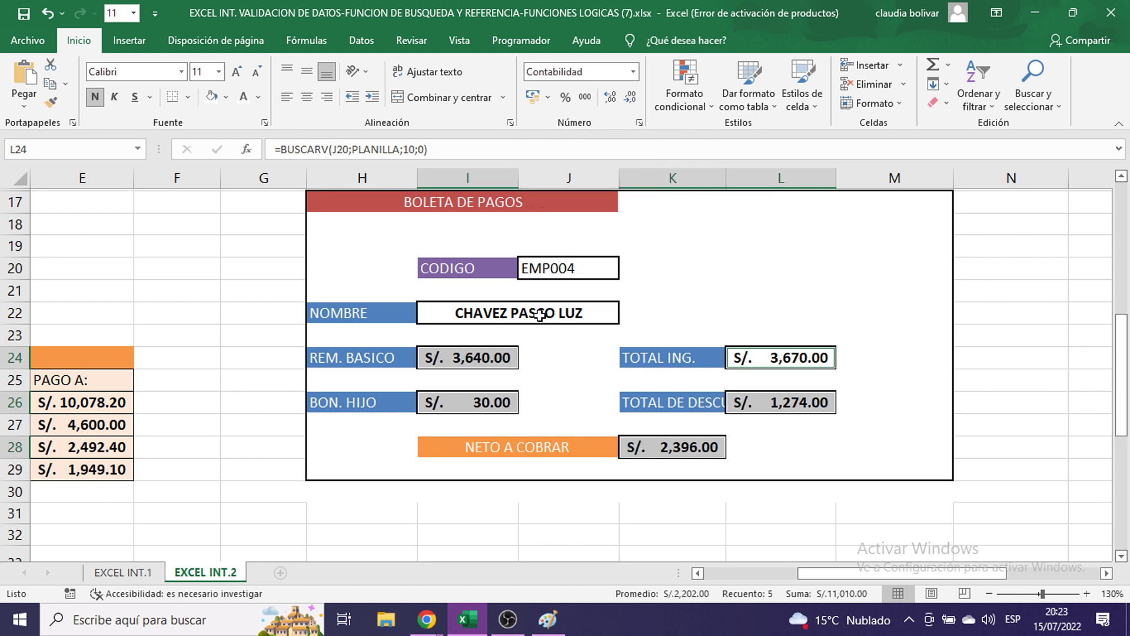
- Pick EMP006 as CODIGO, showing S/. 2,730.00 basic and S/. 1,949.10 net
left_click(571, 270)
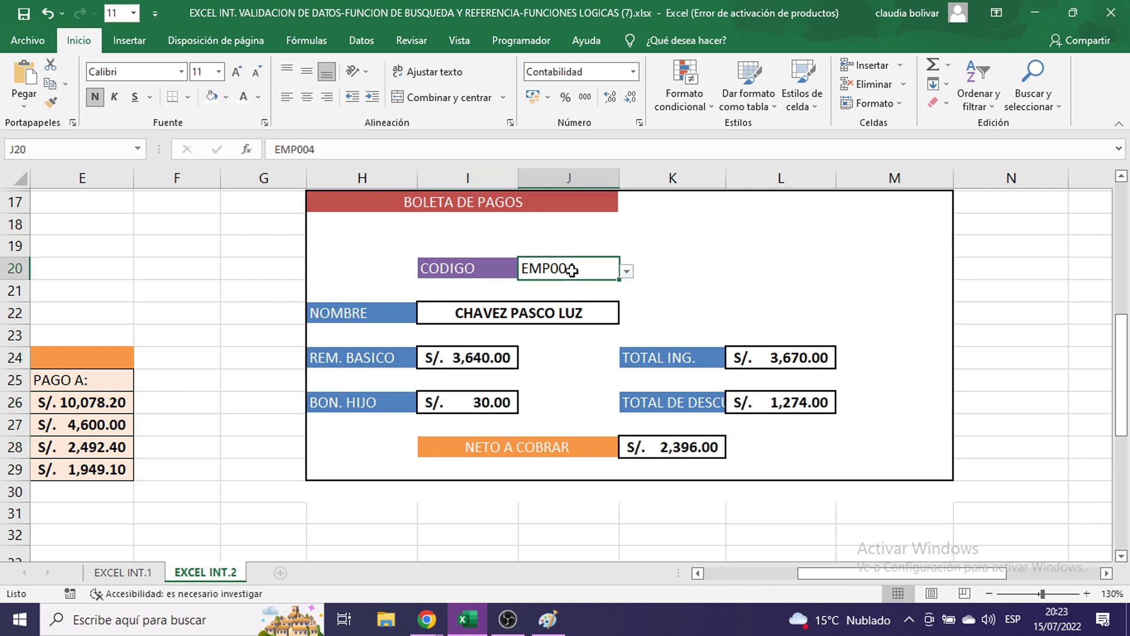
left_click(626, 270)
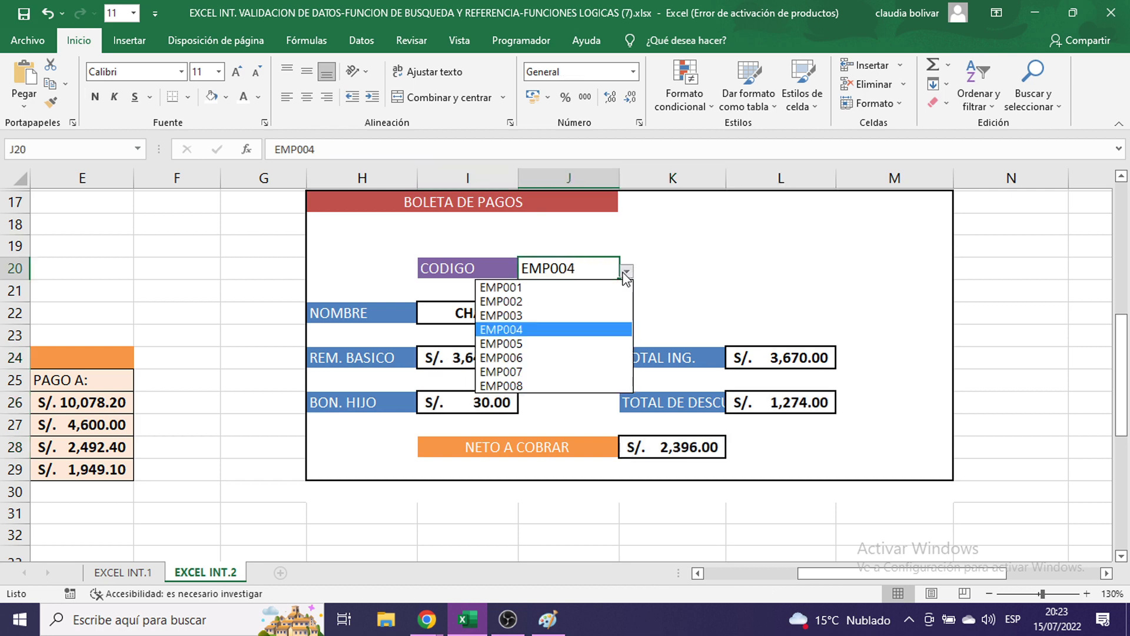
left_click(572, 358)
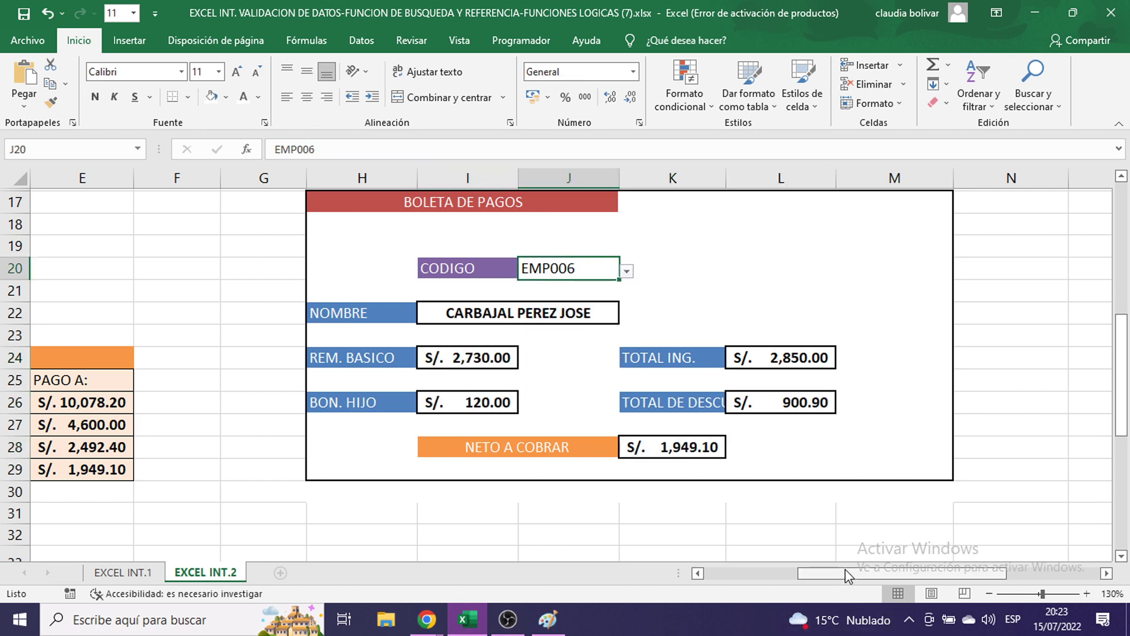
left_click_drag(847, 575, 778, 574)
scroll(468, 412, "up", 1)
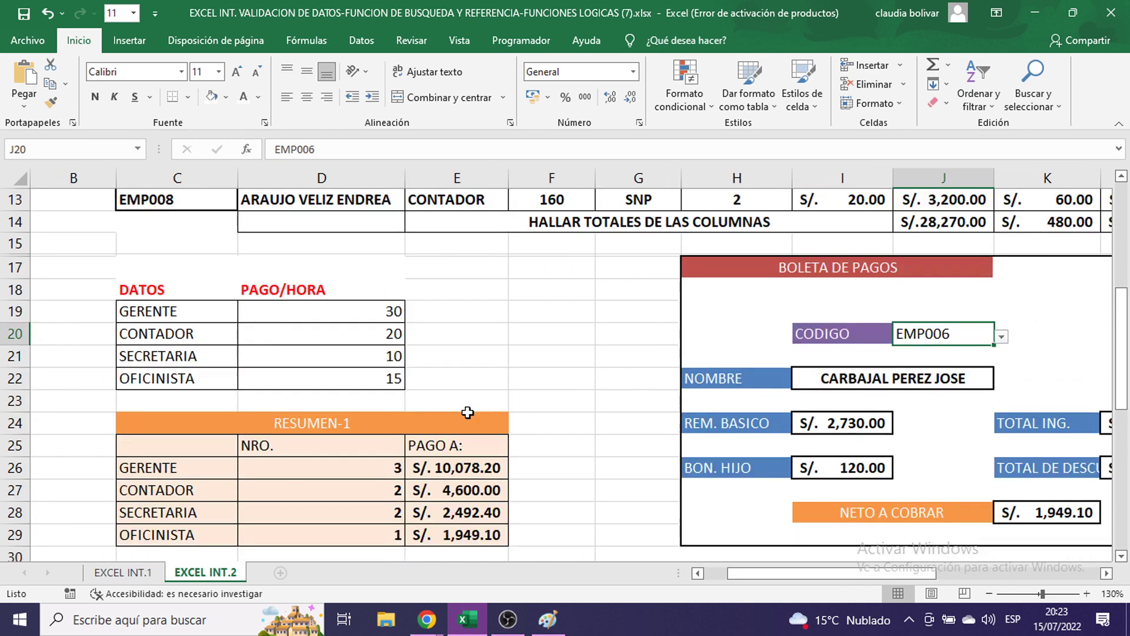
scroll(467, 412, "up", 3)
left_click(9, 361)
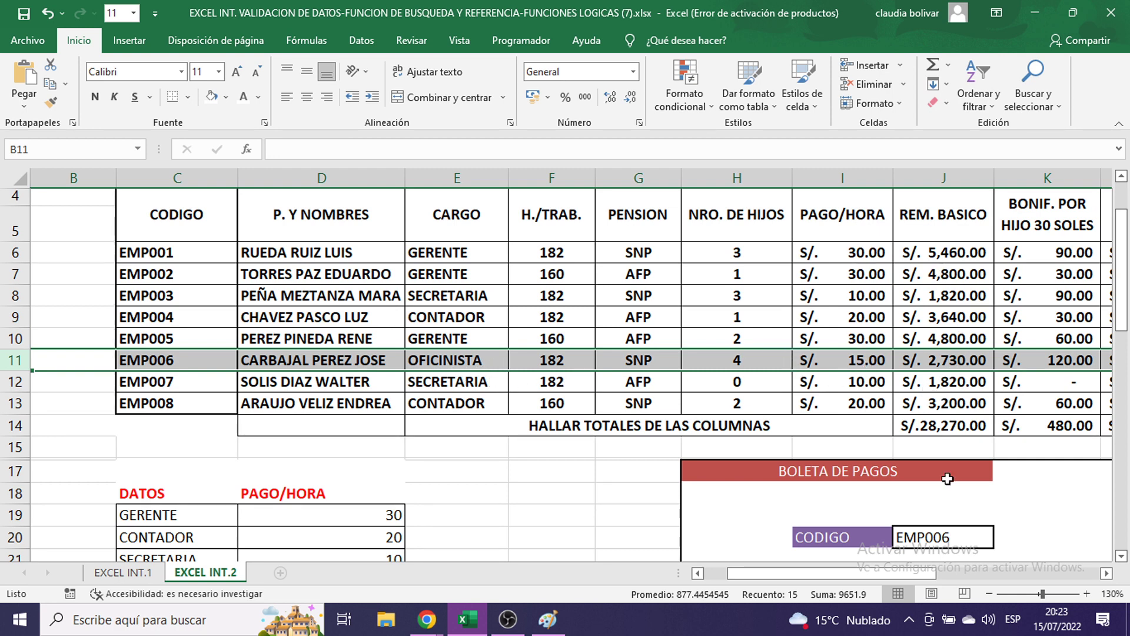
scroll(944, 420, "down", 3)
scroll(877, 433, "up", 2)
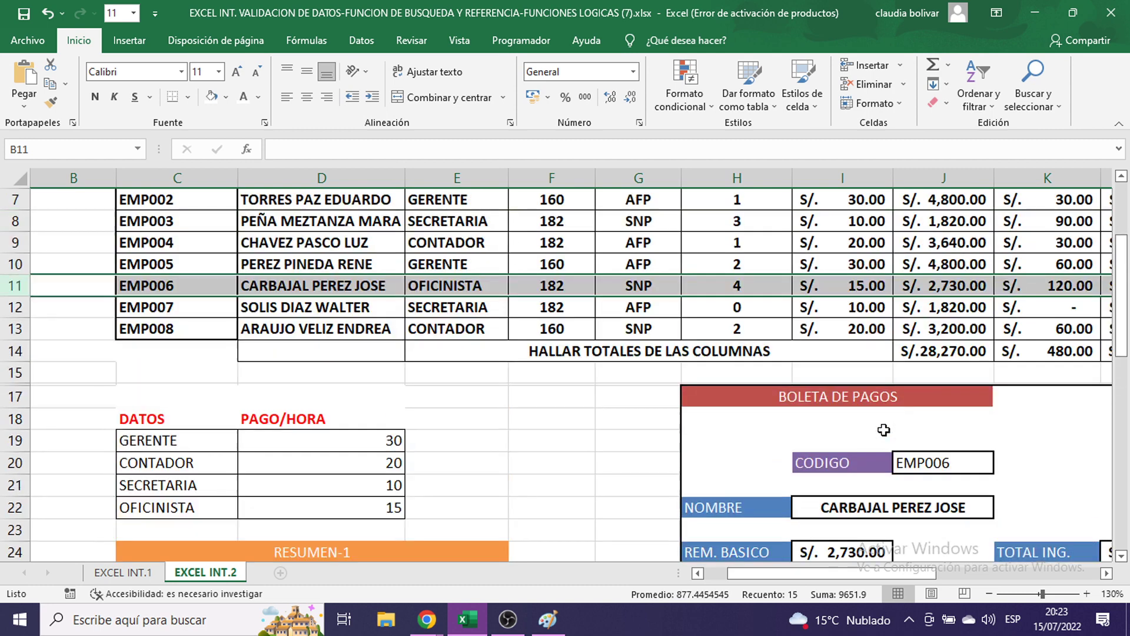
left_click_drag(921, 576, 994, 583)
scroll(784, 479, "up", 2)
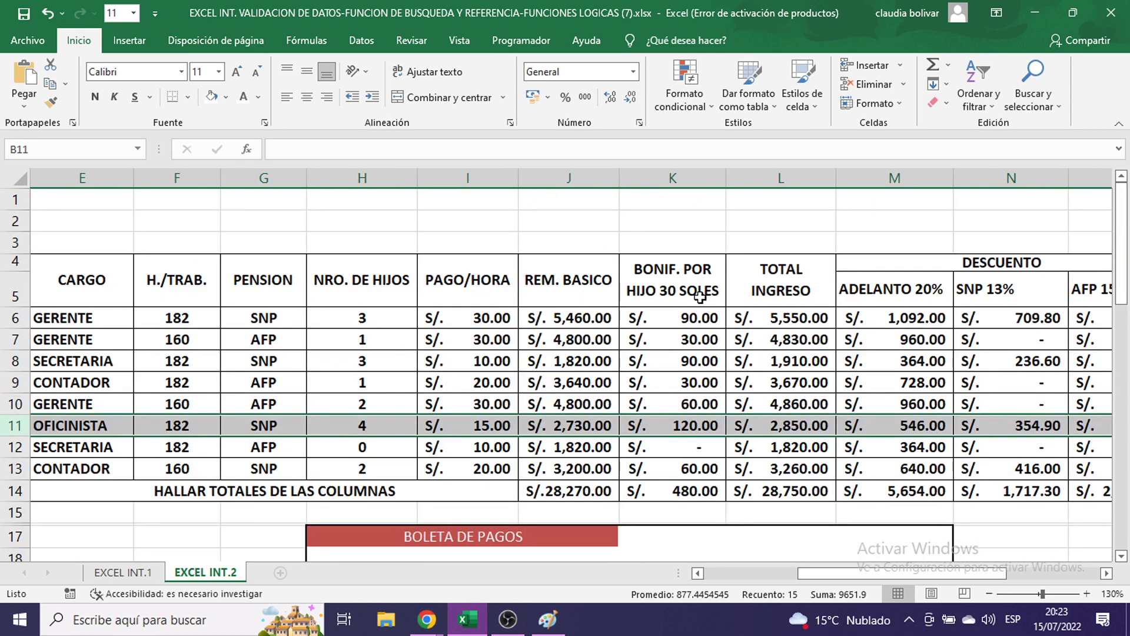
scroll(725, 331, "down", 4)
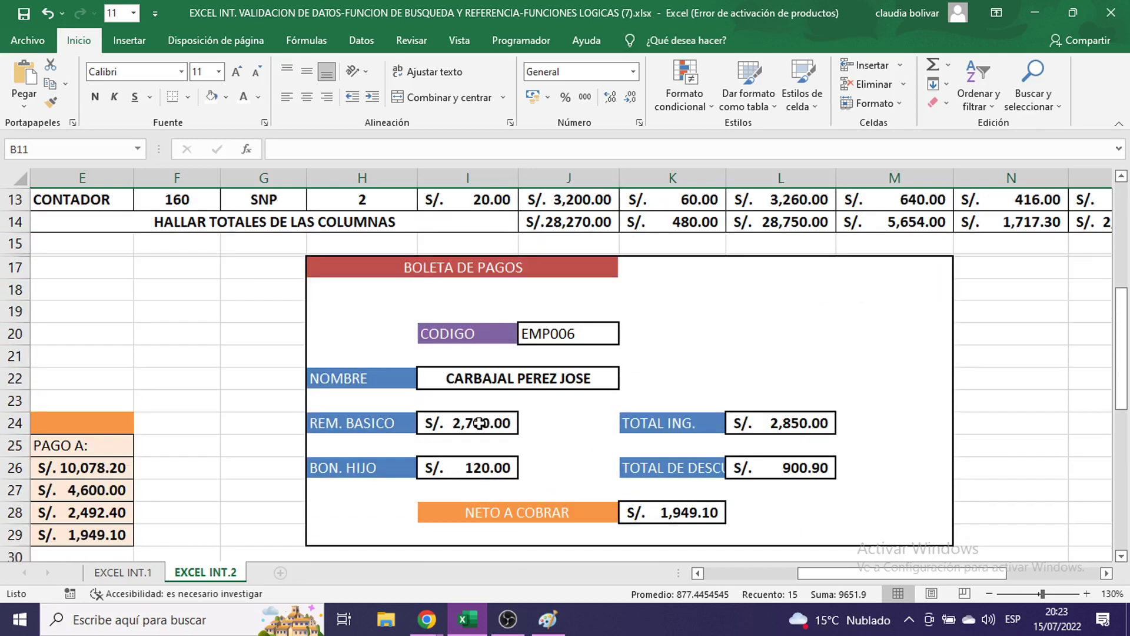
left_click_drag(895, 571, 942, 571)
scroll(922, 503, "up", 3)
scroll(923, 503, "up", 1)
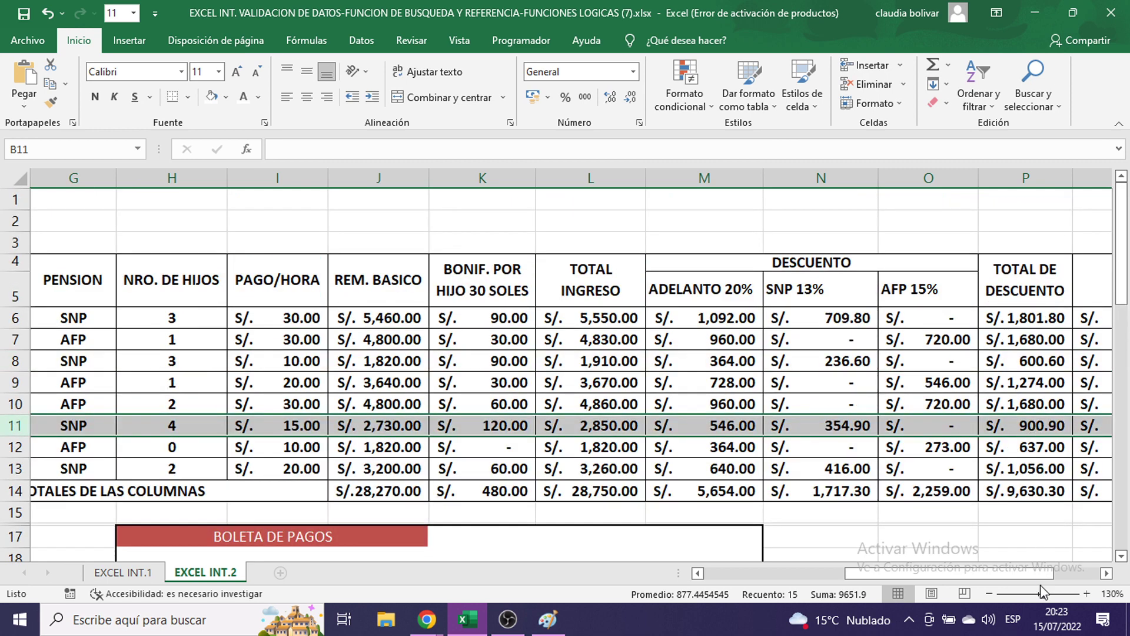
left_click_drag(1039, 572, 1074, 570)
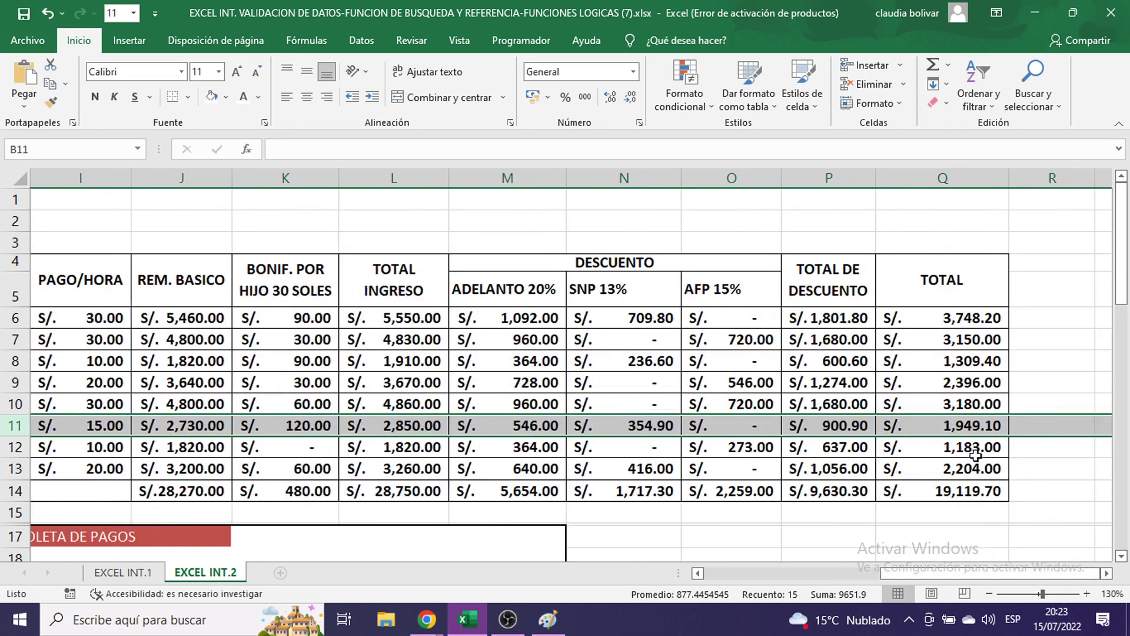
scroll(970, 446, "down", 6)
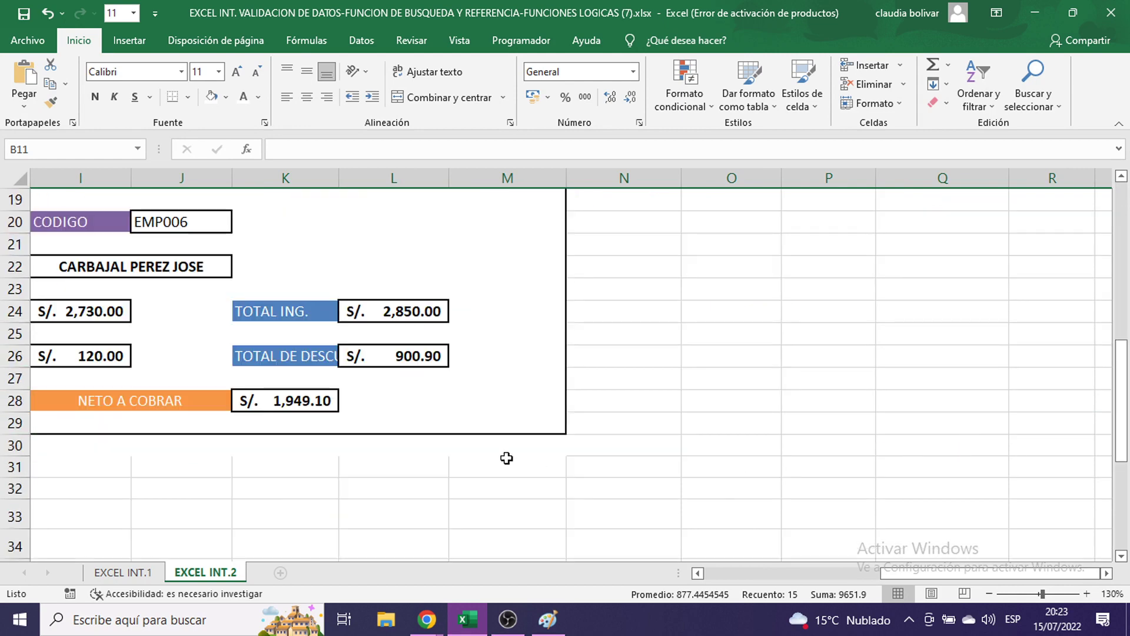
left_click(717, 429)
left_click(427, 619)
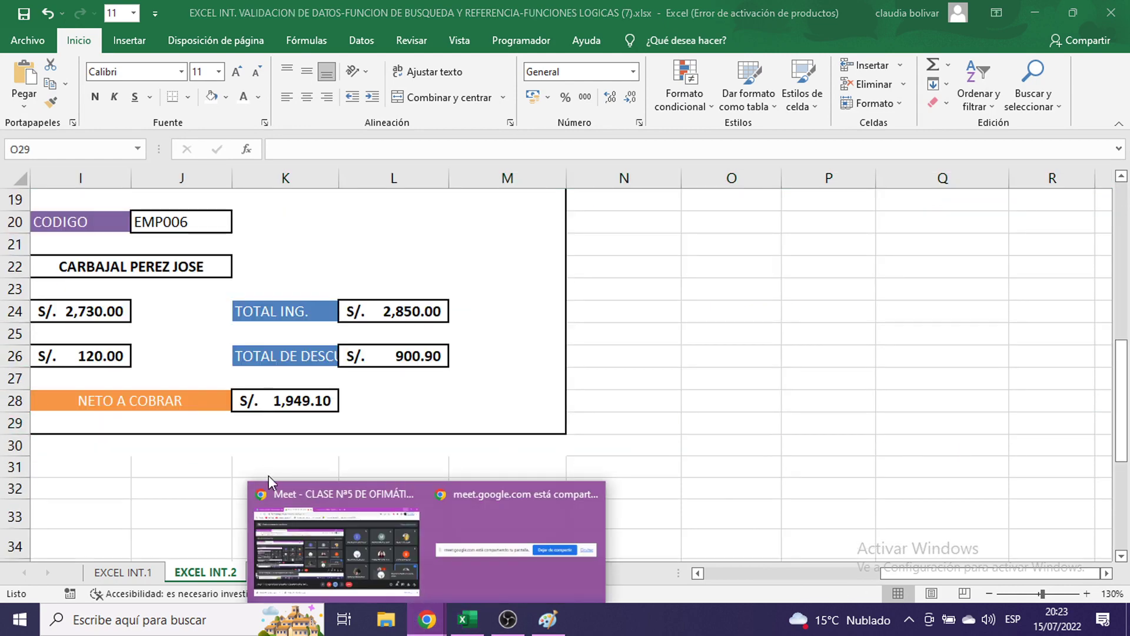
- Admit the waiting participant into the Google Meet call and minimize the meeting window
left_click(289, 497)
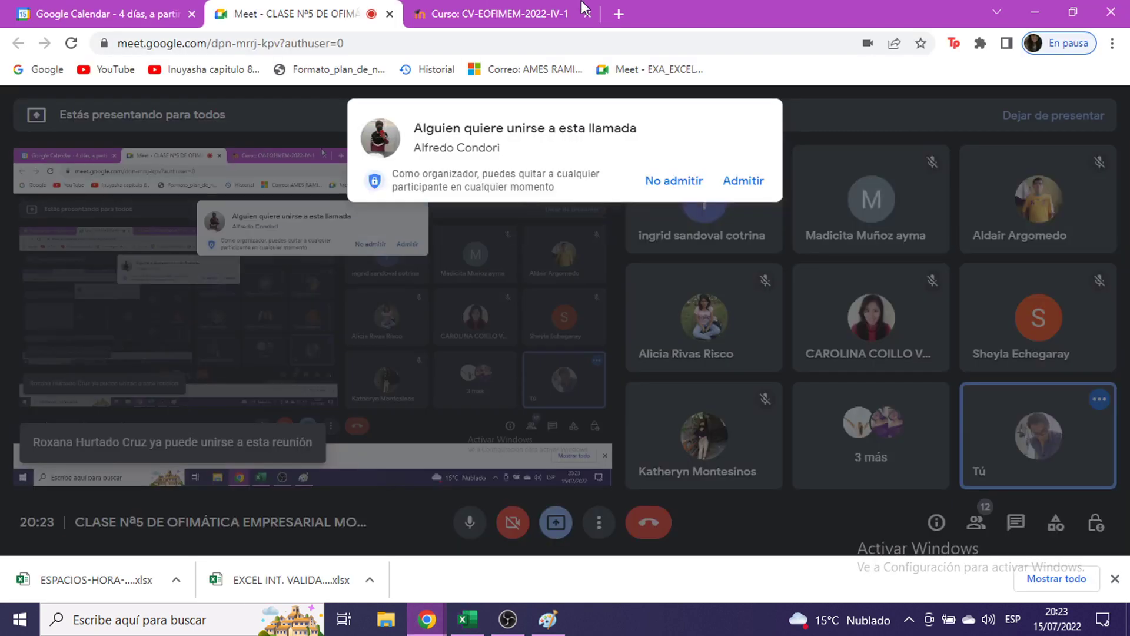
left_click(745, 180)
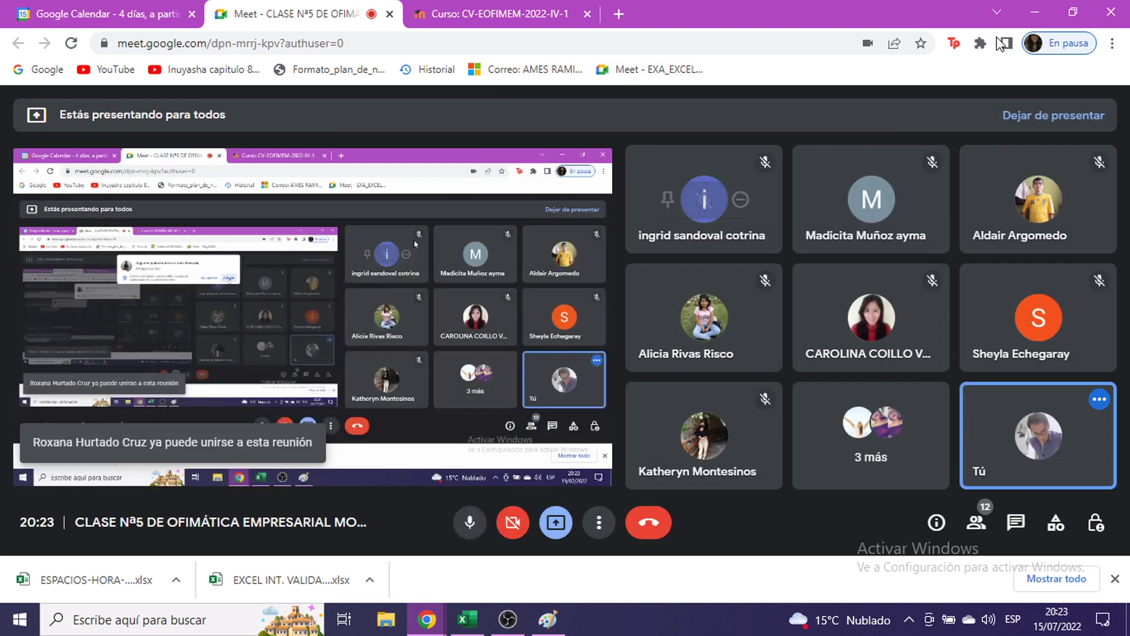
left_click(1036, 9)
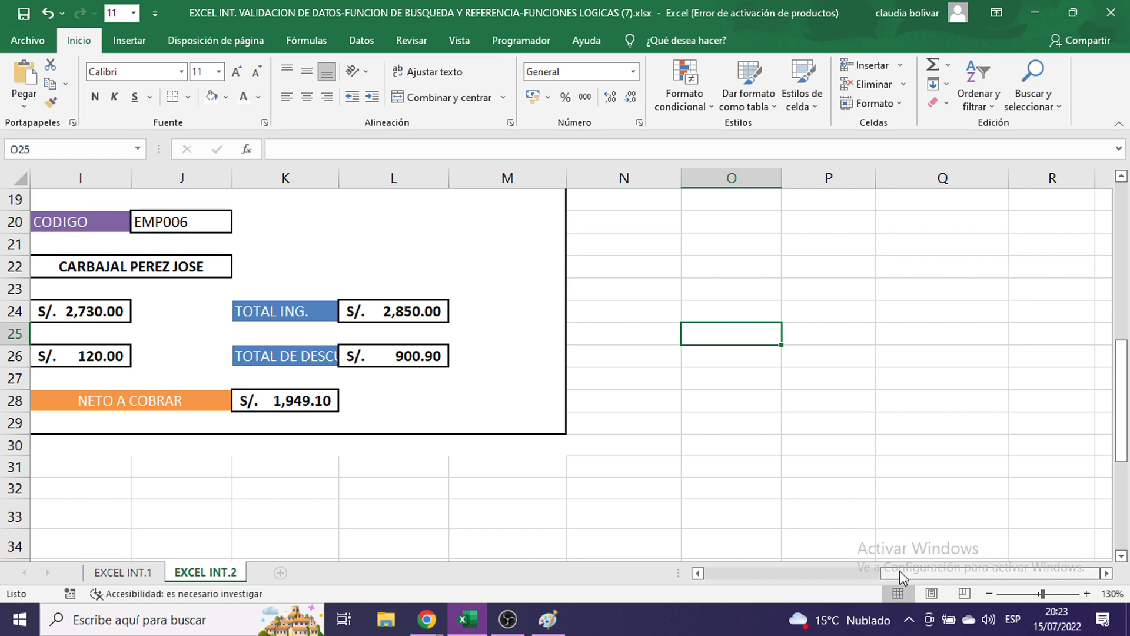
- Switch CODIGO J20 back to EMP004 and zoom the sheet to 140%
left_click_drag(900, 570, 839, 570)
scroll(689, 451, "up", 1)
scroll(690, 450, "up", 1)
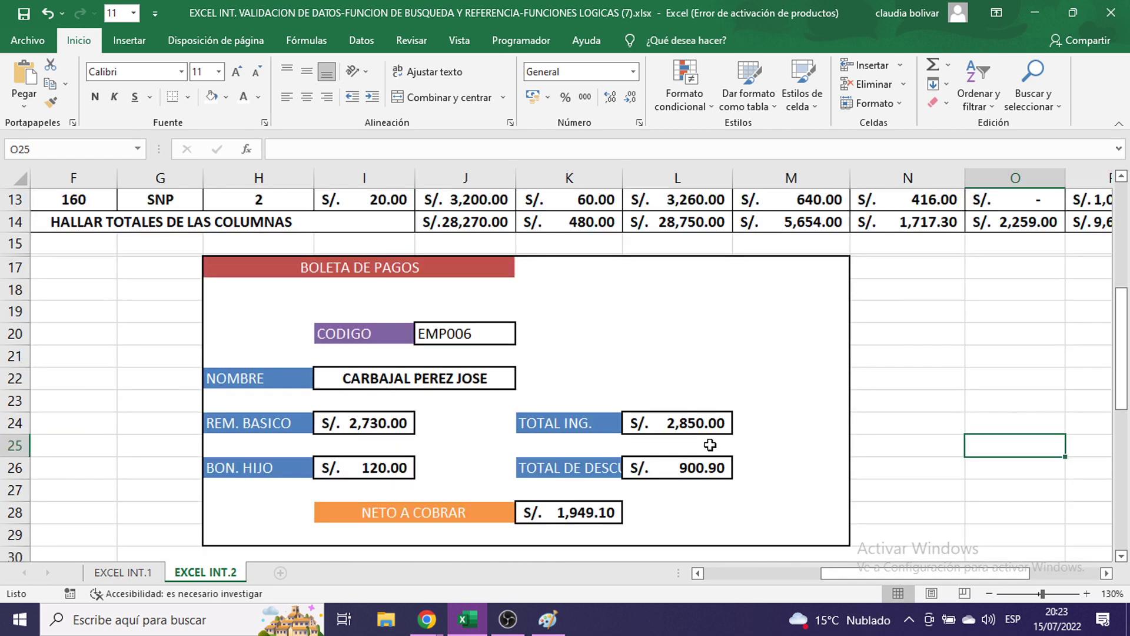
left_click(498, 336)
scroll(696, 284, "up", 2)
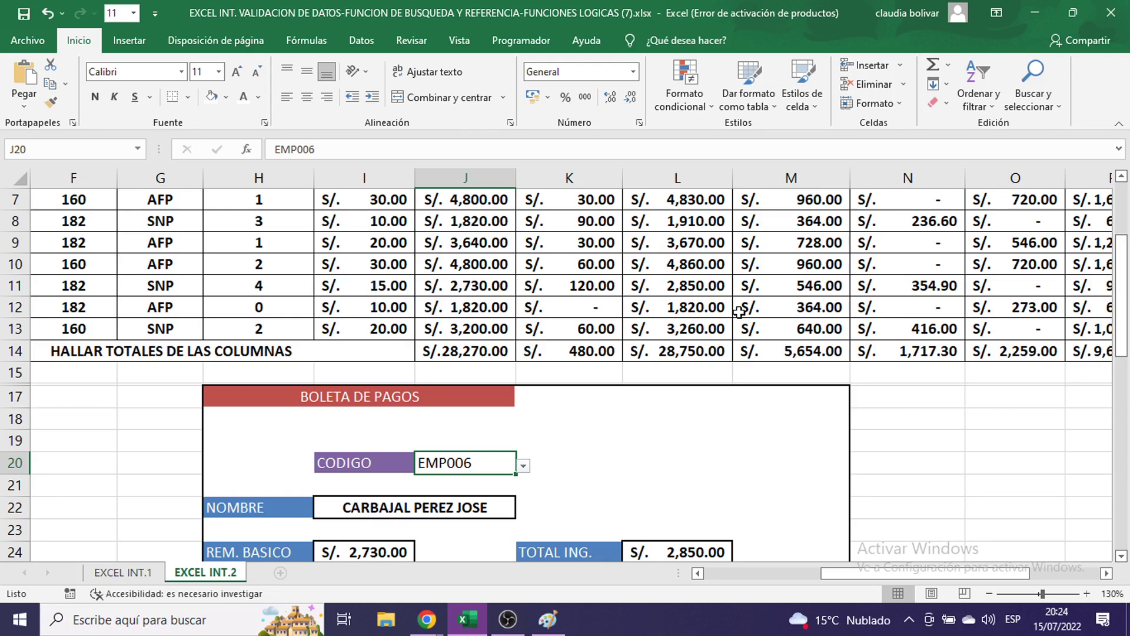
left_click(615, 471)
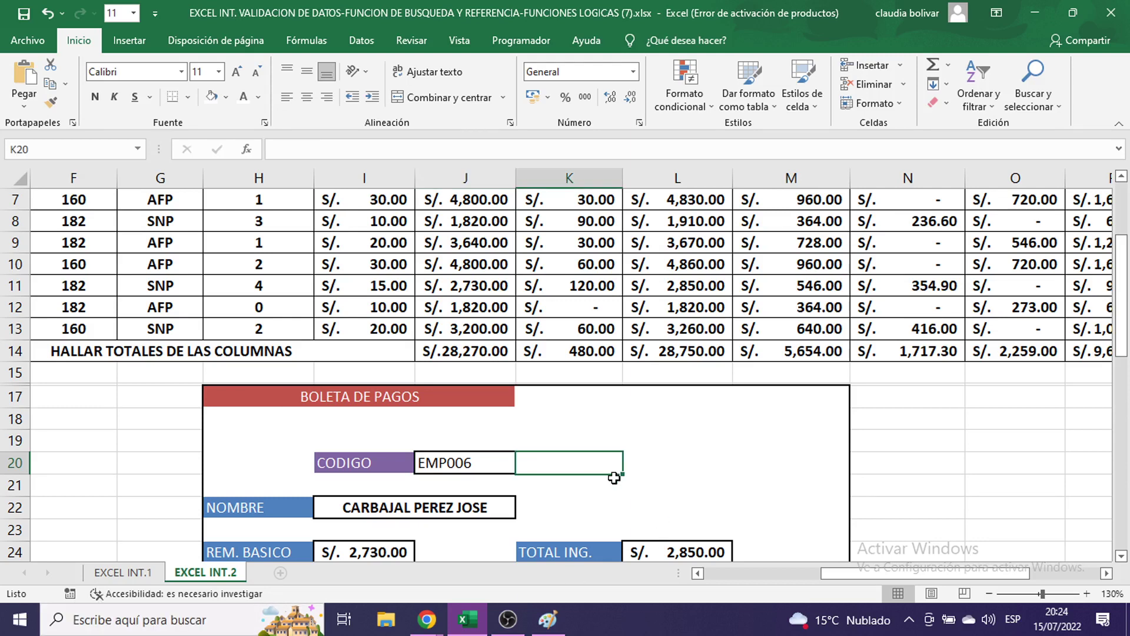
left_click(475, 461)
scroll(546, 440, "down", 2)
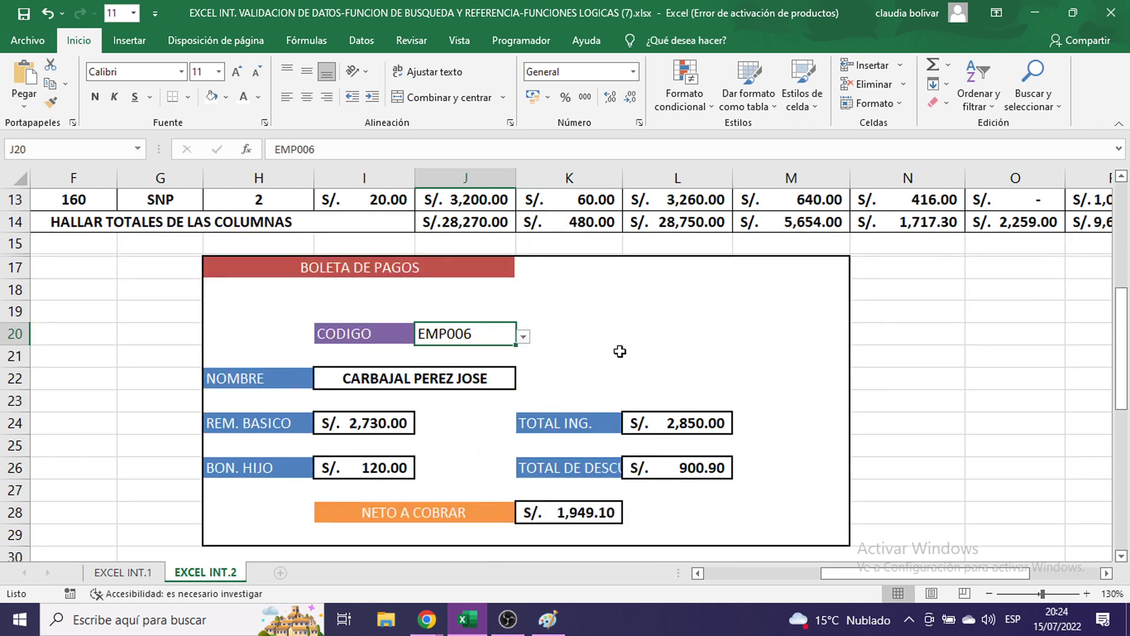
left_click_drag(618, 351, 518, 332)
left_click(487, 332)
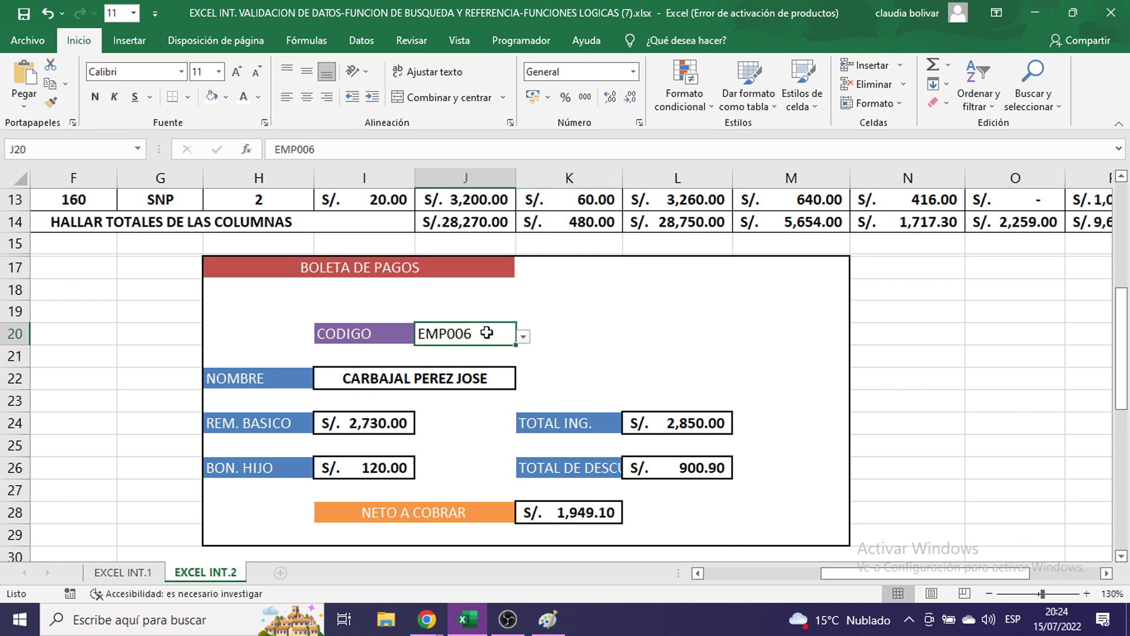
left_click(524, 337)
left_click(497, 388)
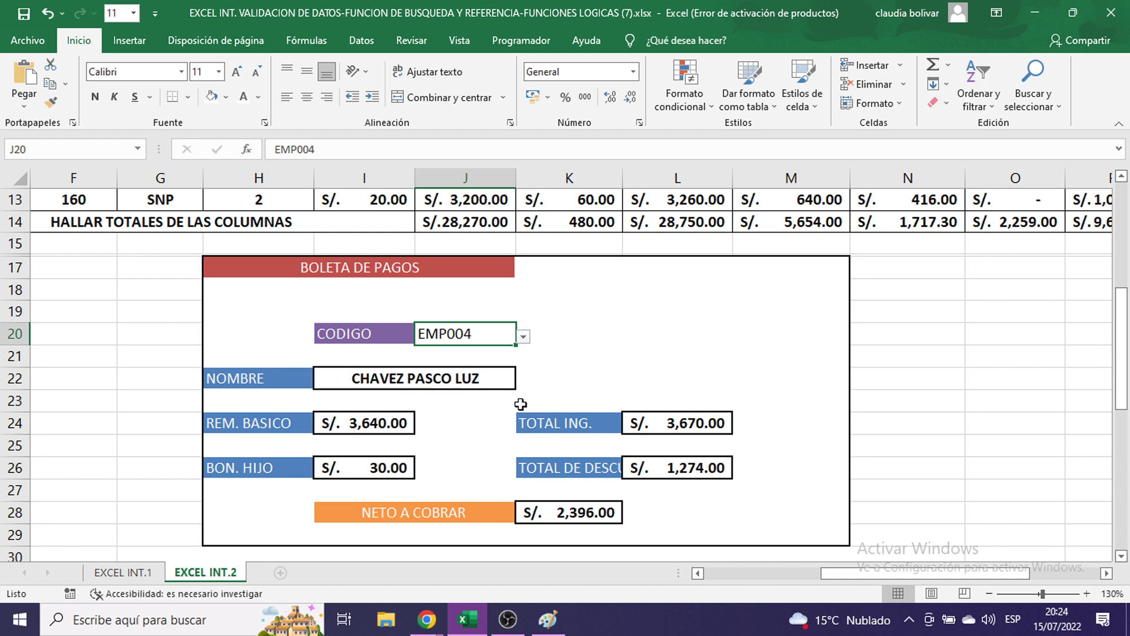
left_click(1086, 593)
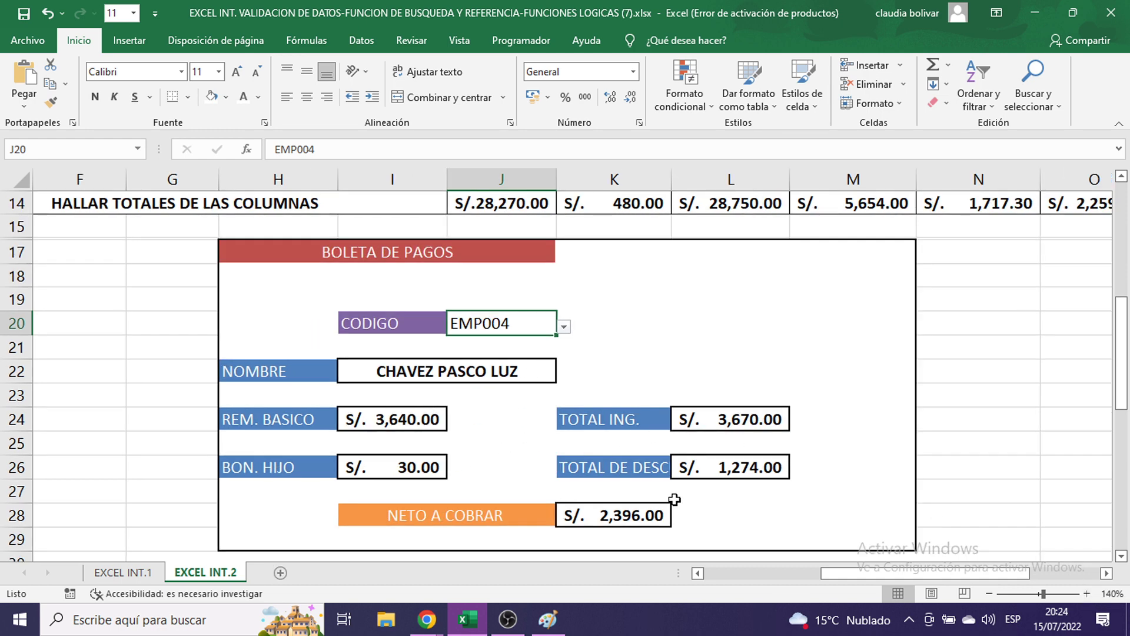
scroll(394, 328, "down", 1)
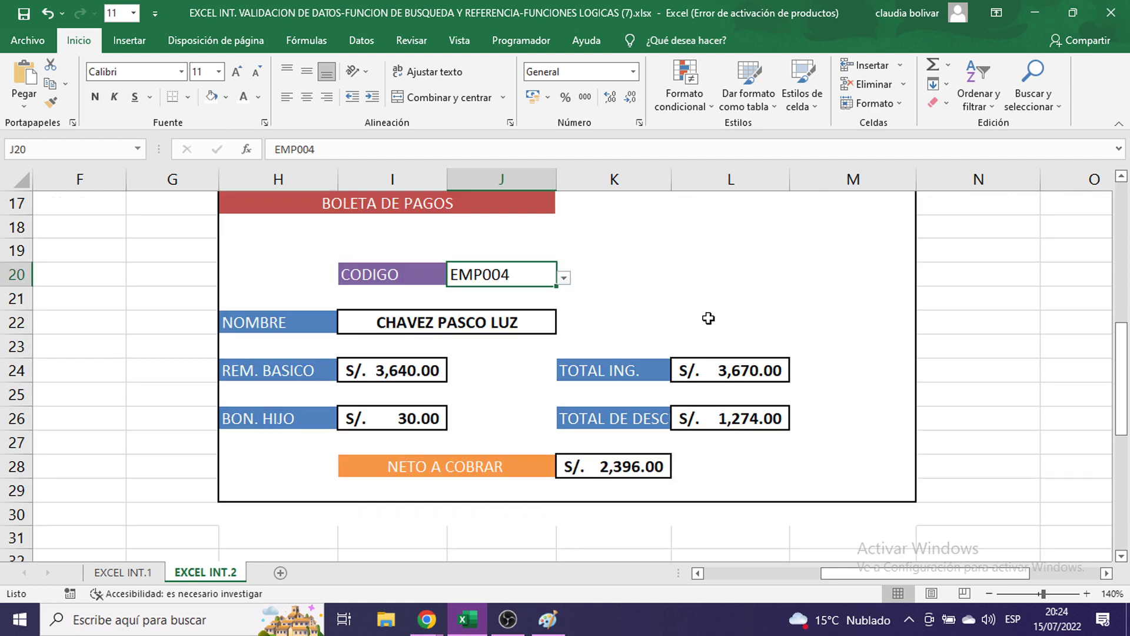
- Try the employee name at size 18, restore size 11, and select the NOMBRE formula text
double_click(492, 322)
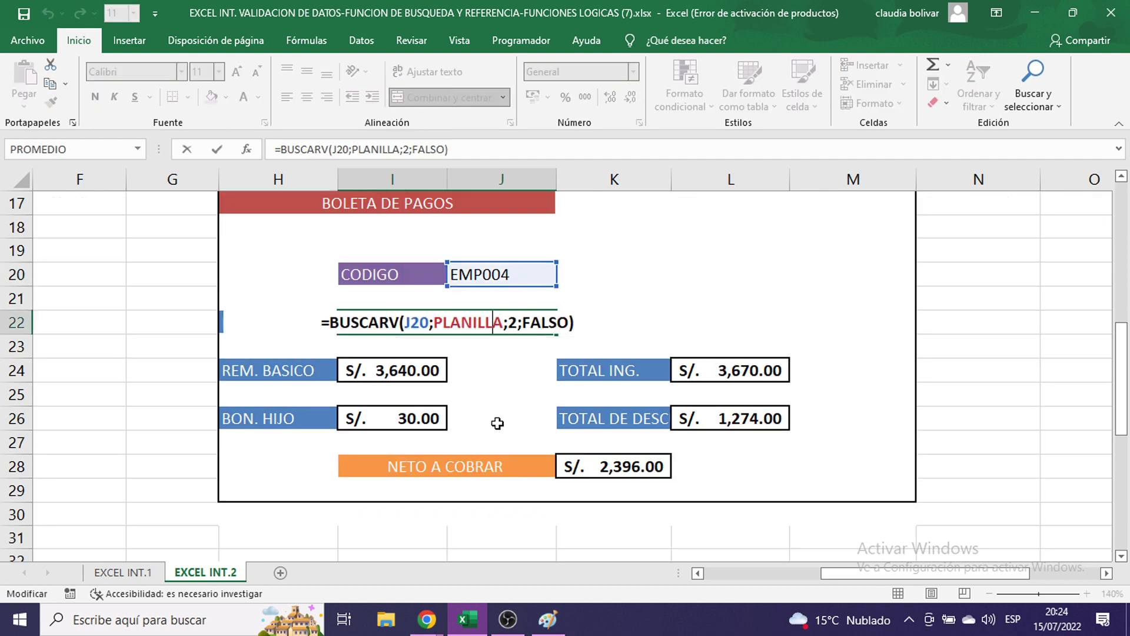
key("Escape")
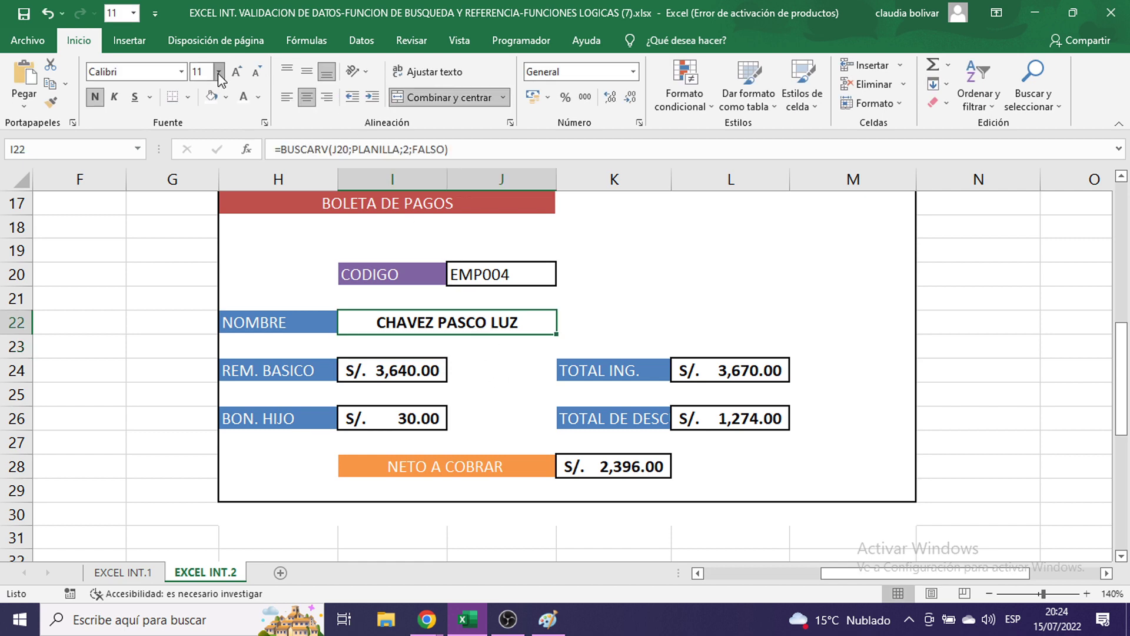
left_click(218, 72)
left_click(199, 201)
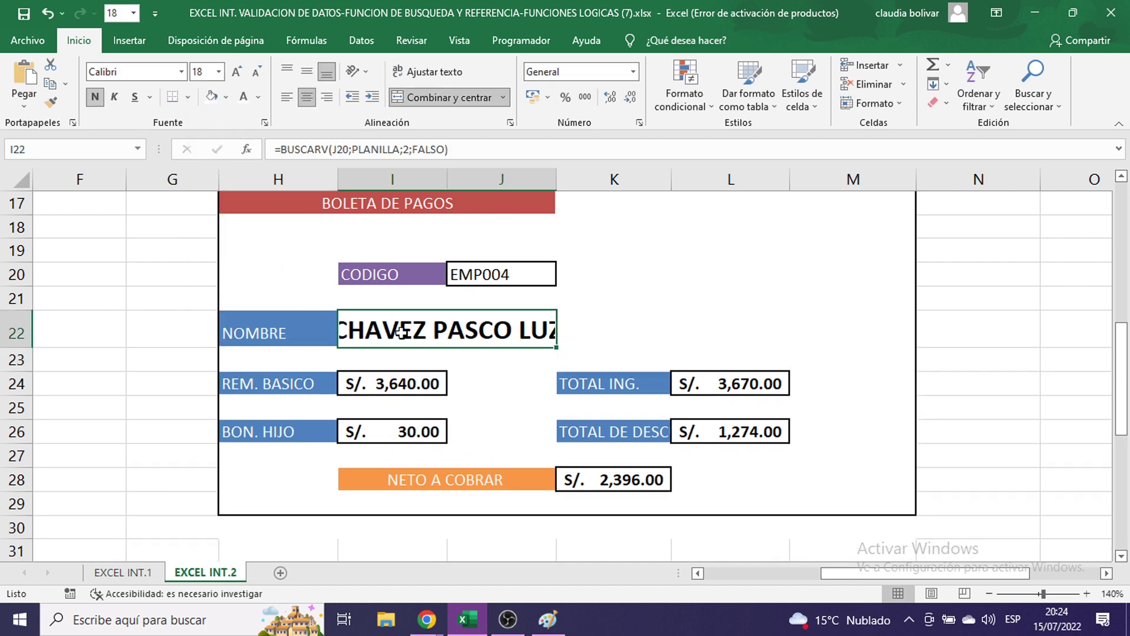
double_click(406, 328)
left_click(557, 337)
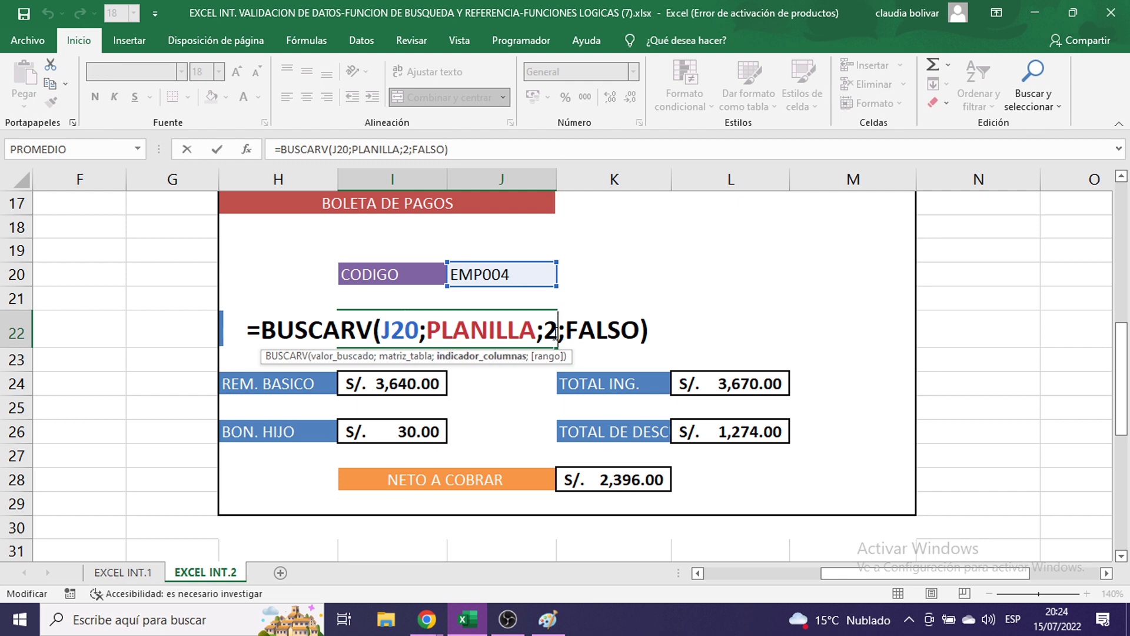
key("Escape")
left_click(219, 72)
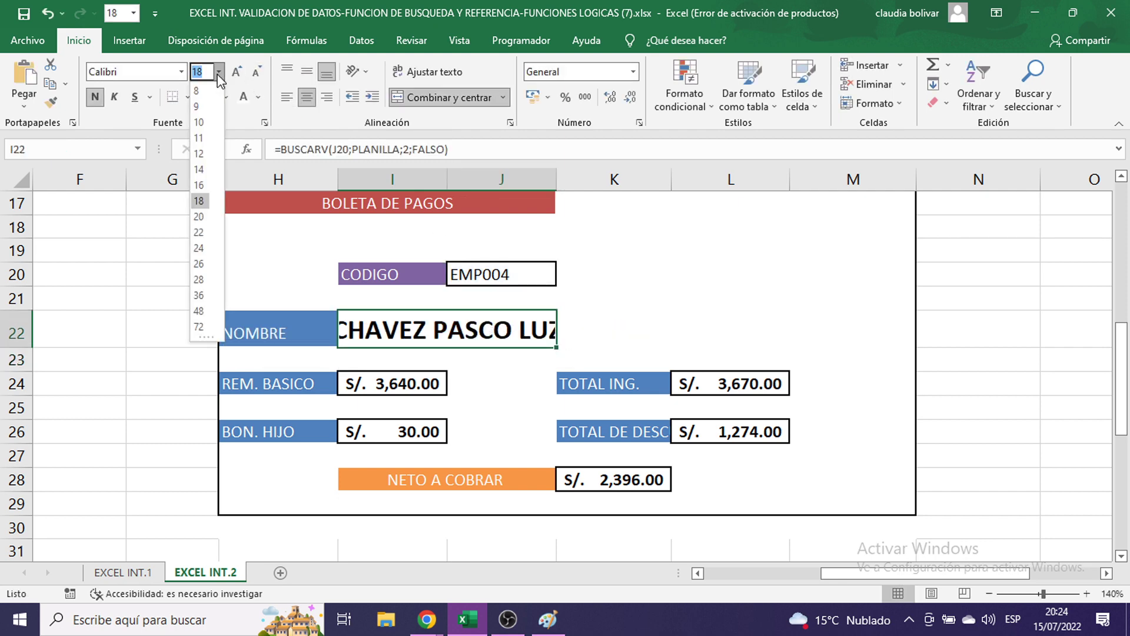
left_click(199, 139)
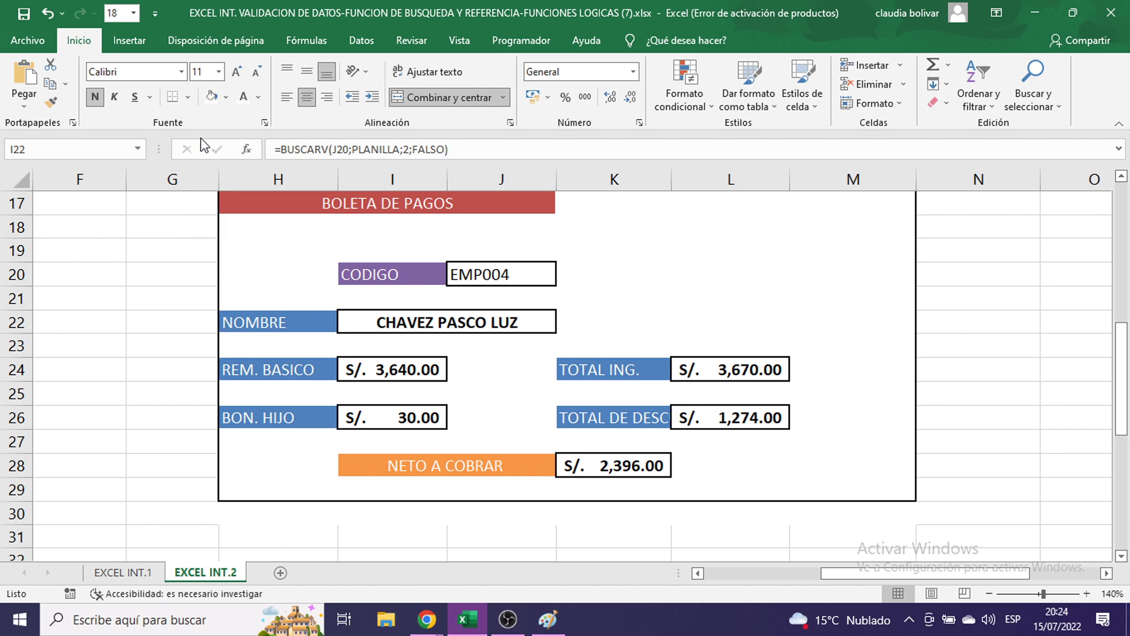
double_click(371, 323)
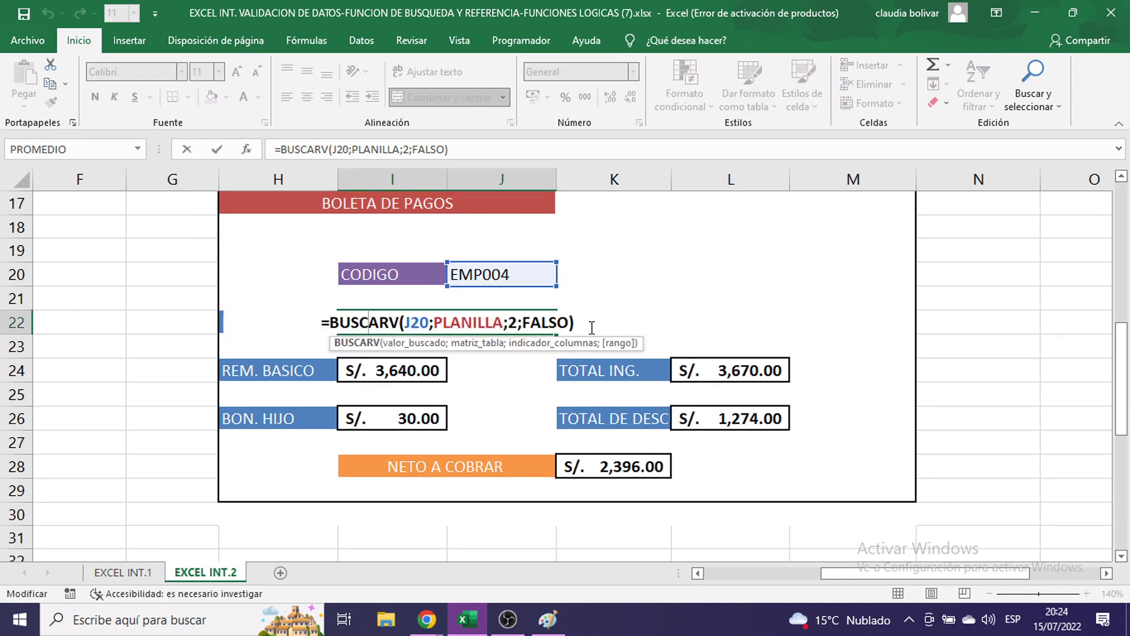
left_click_drag(578, 323, 401, 283)
key("ctrl+c")
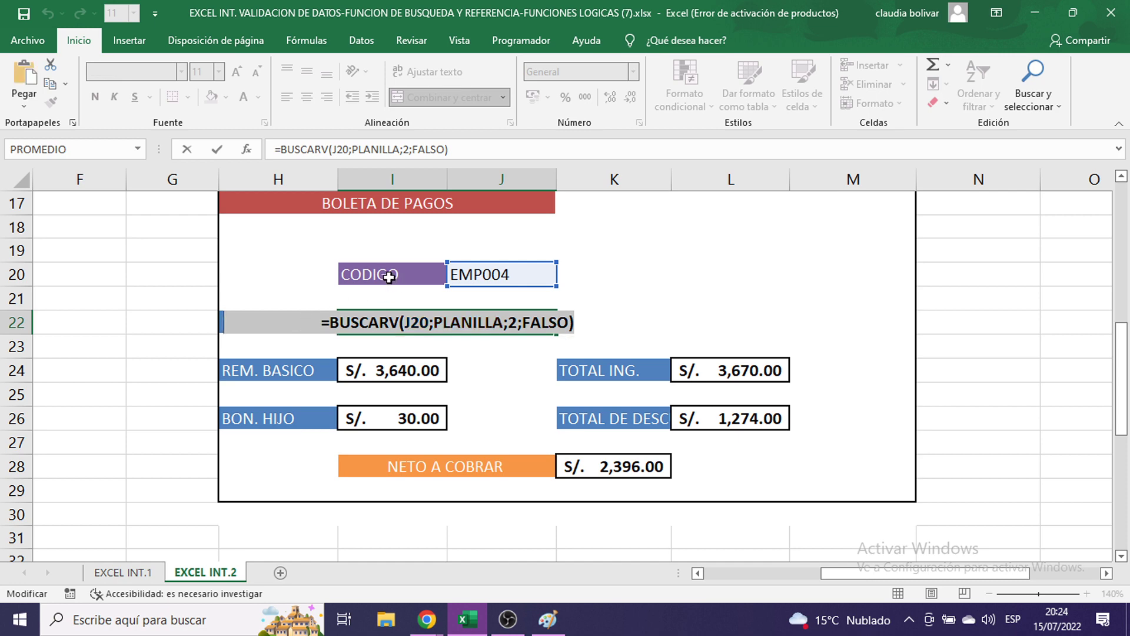
key("Escape")
- Replace the REM. BASICO formula in I24 with the pasted lookup using column 8
left_click(412, 375)
double_click(411, 369)
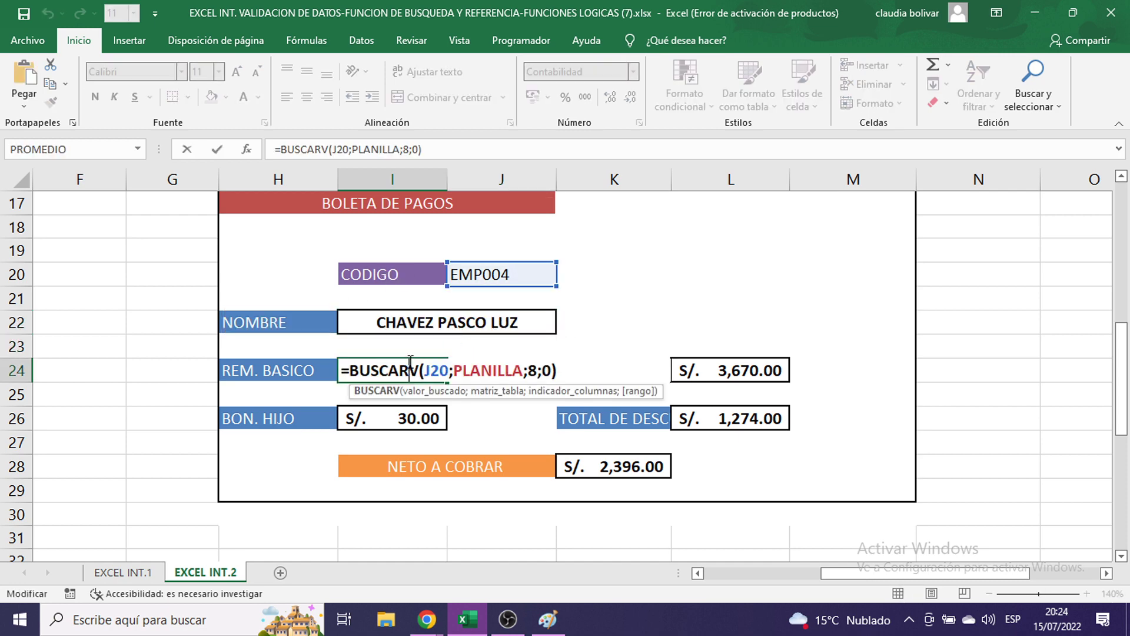
left_click_drag(552, 376, 342, 375)
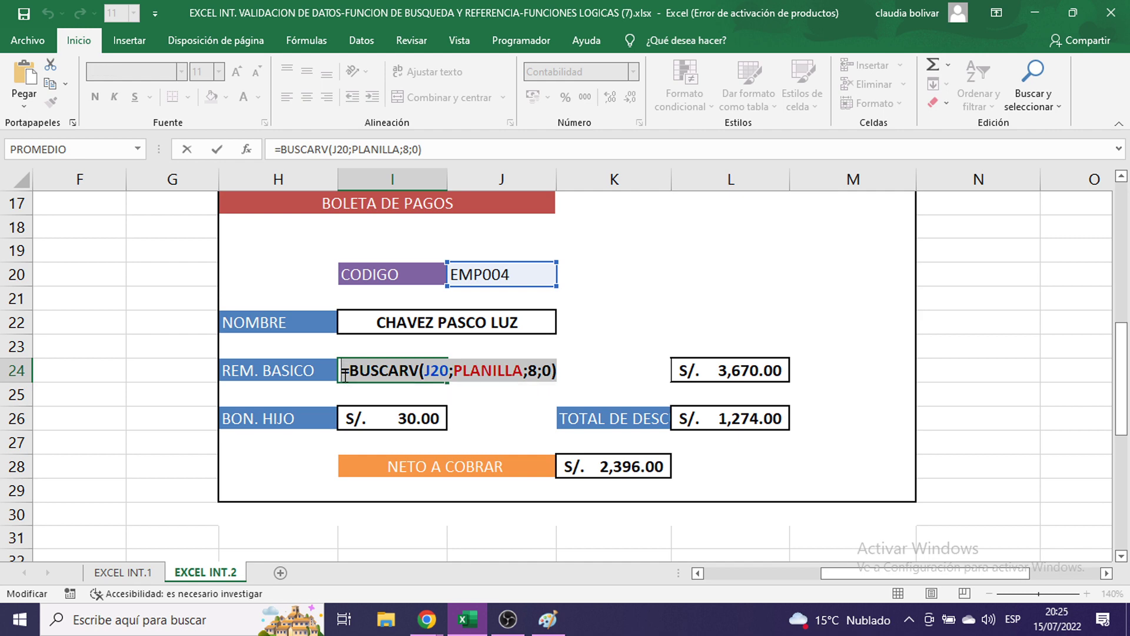
key("Delete")
key("Return")
left_click(417, 369)
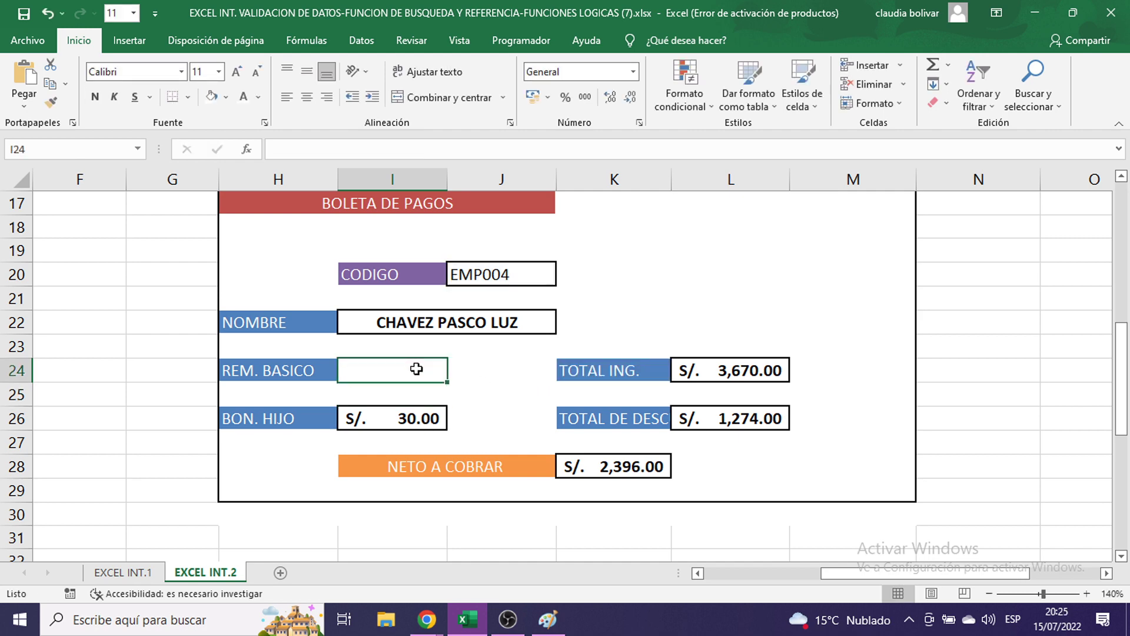
double_click(418, 369)
key("ctrl+v")
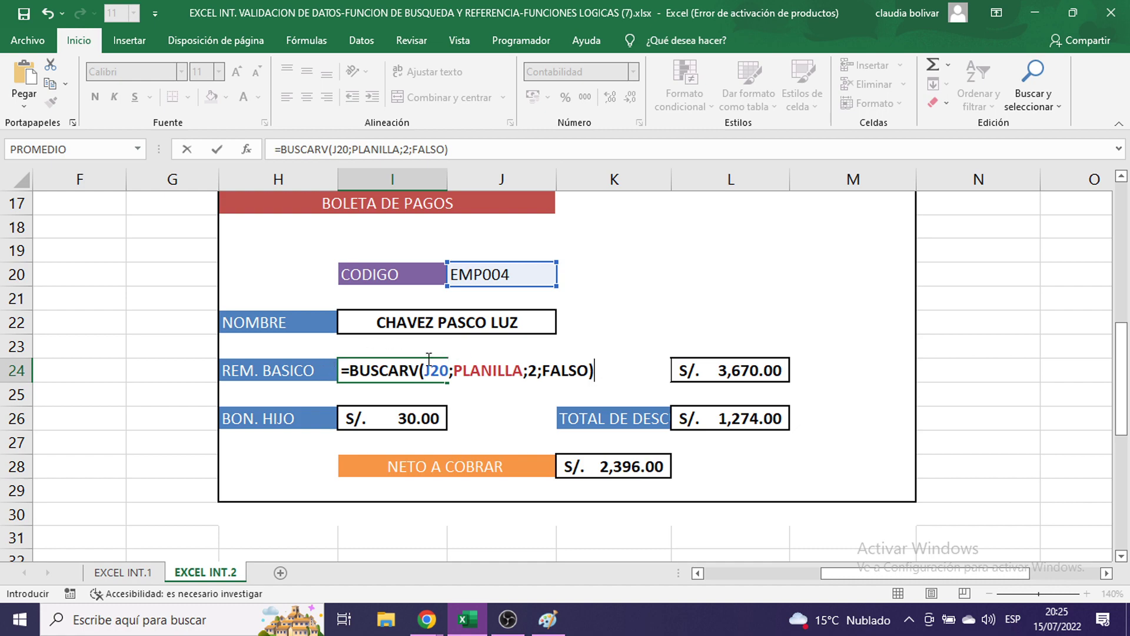
scroll(427, 358, "up", 4)
scroll(426, 358, "up", 2)
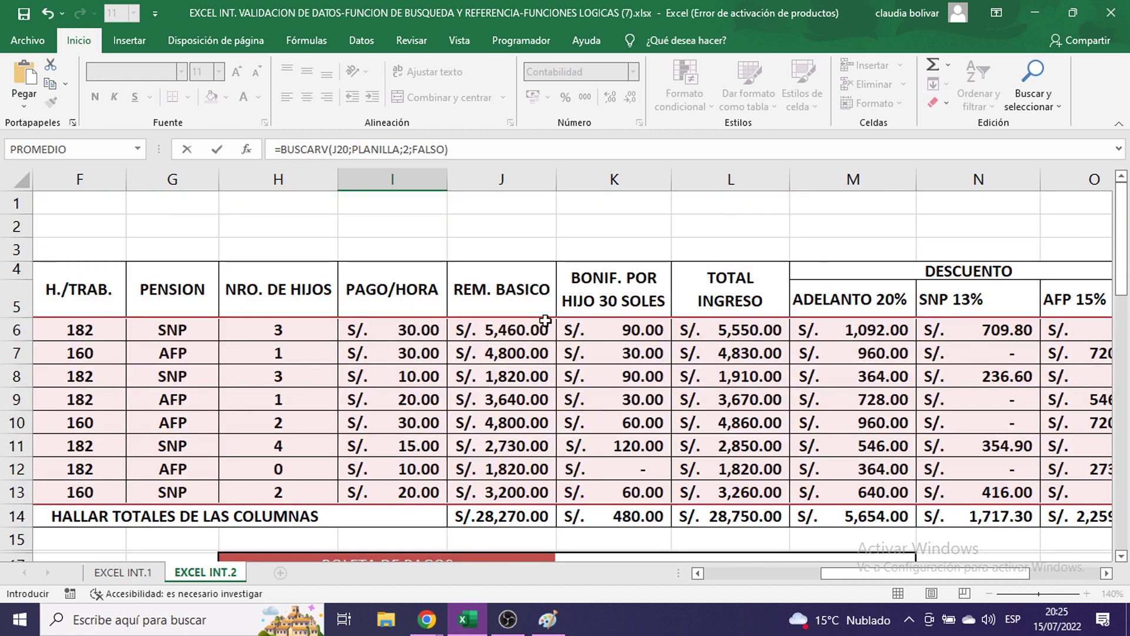
scroll(615, 427, "down", 5)
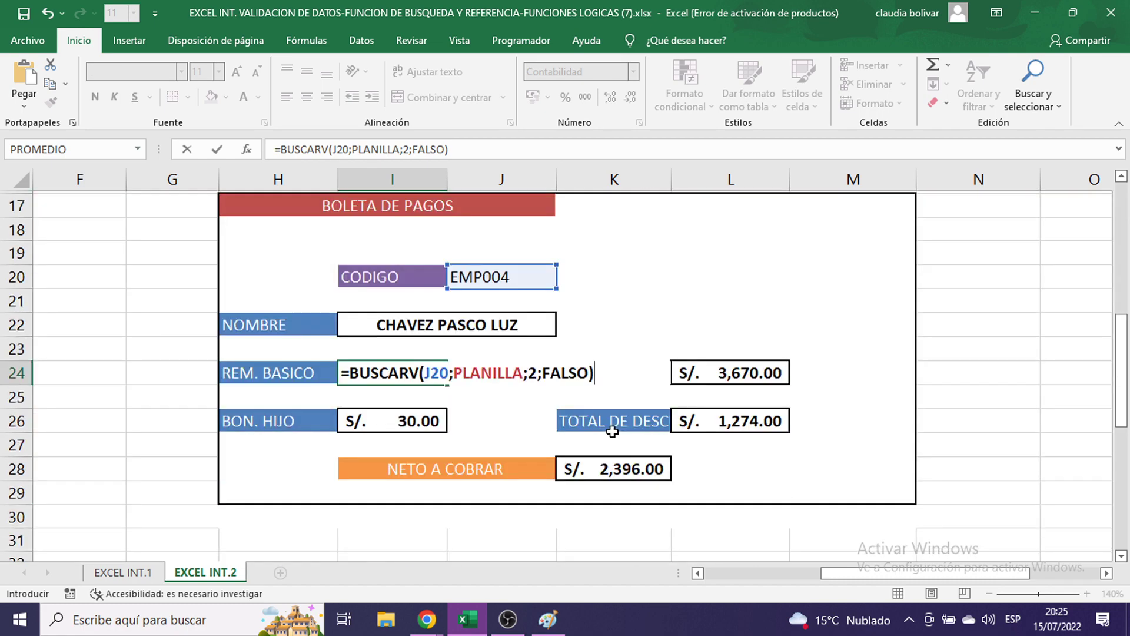
left_click(535, 373)
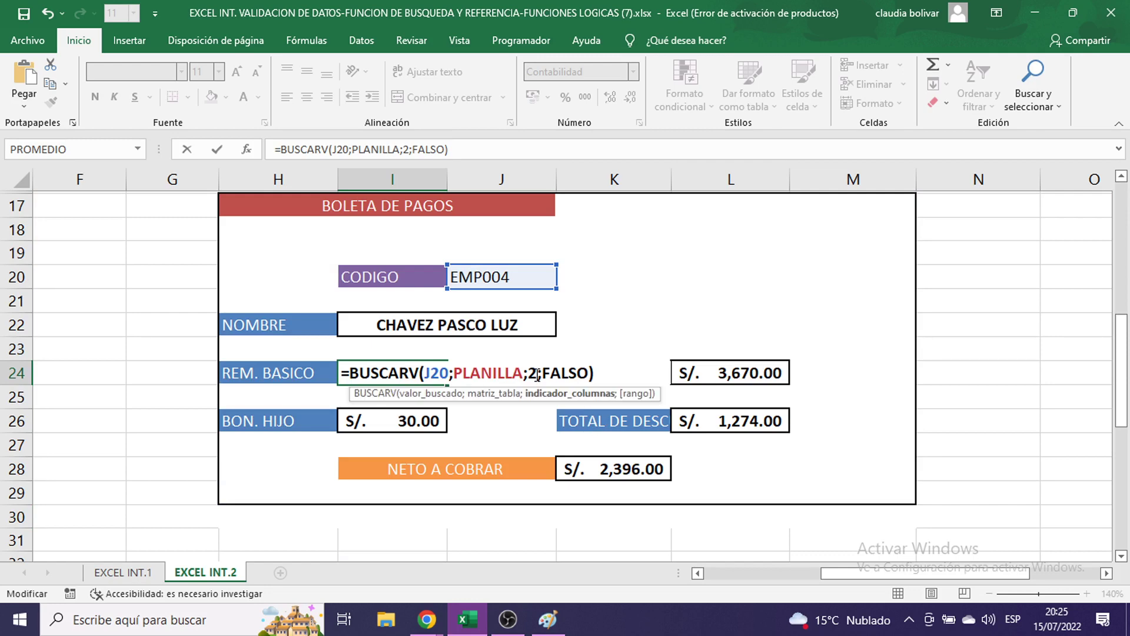
key("BackSpace")
type("8")
type("8")
key("Return")
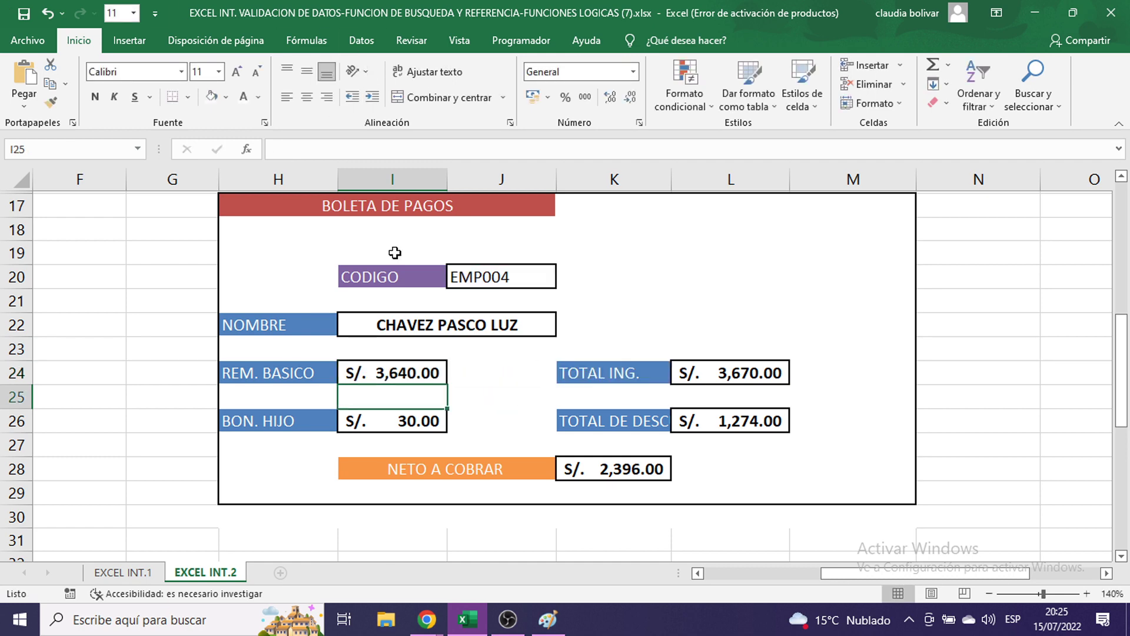
- Rewrite NETO A COBRAR in K28 as =BUSCARV(J20;PLANILLA;15;FALSO), returning S/. 2,396.00
left_click(635, 463)
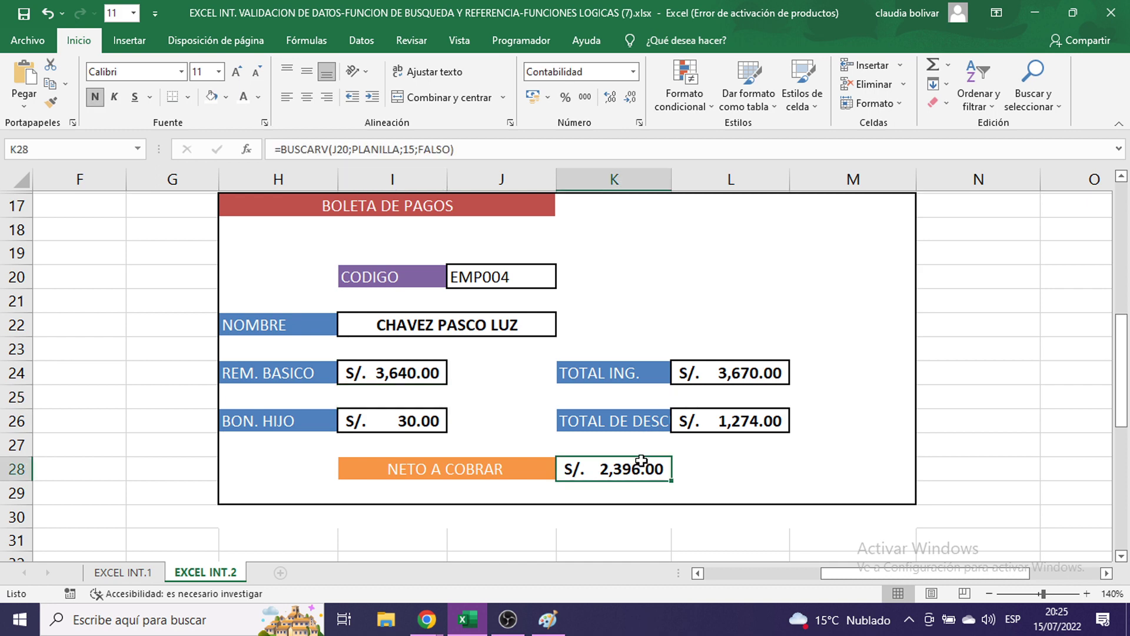
key("BackSpace")
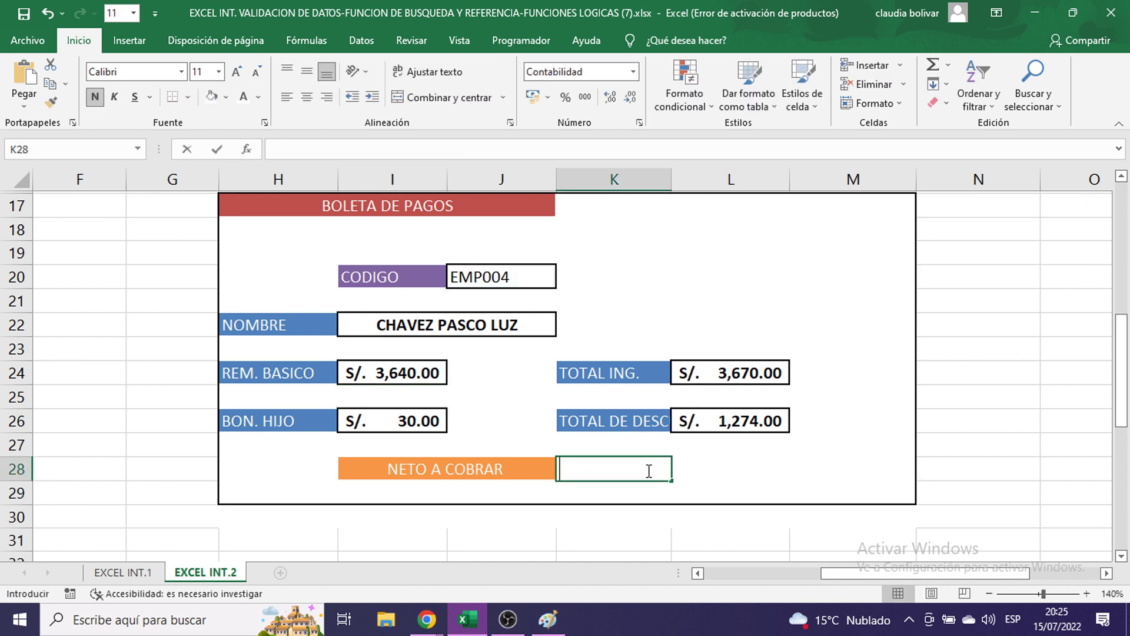
key("ctrl+v")
scroll(760, 415, "up", 1)
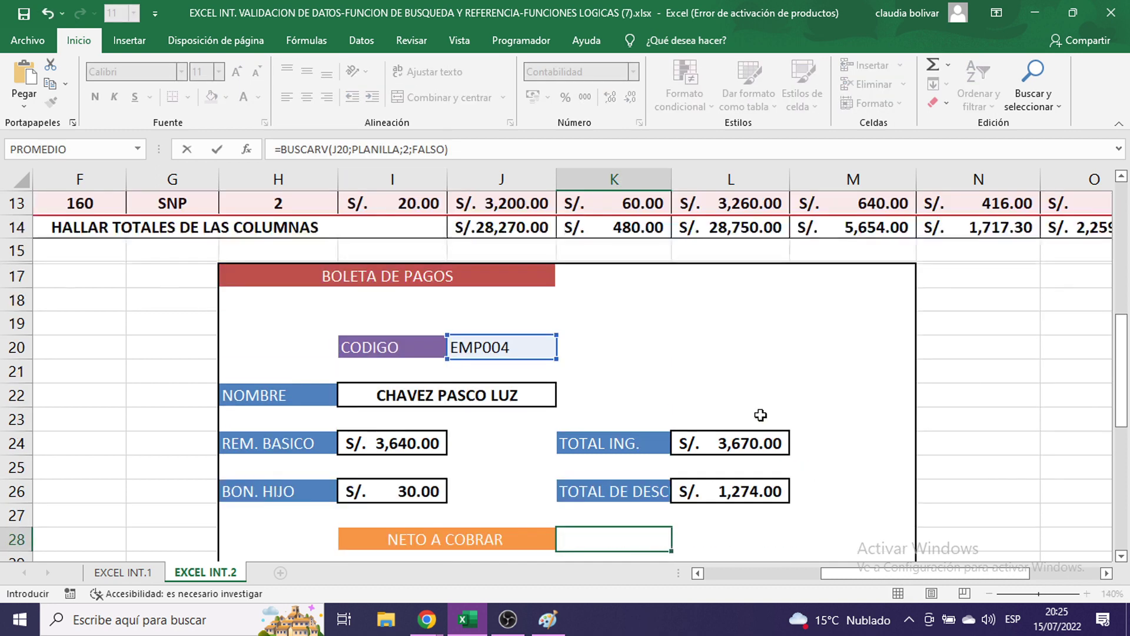
scroll(886, 344, "up", 3)
scroll(877, 341, "down", 5)
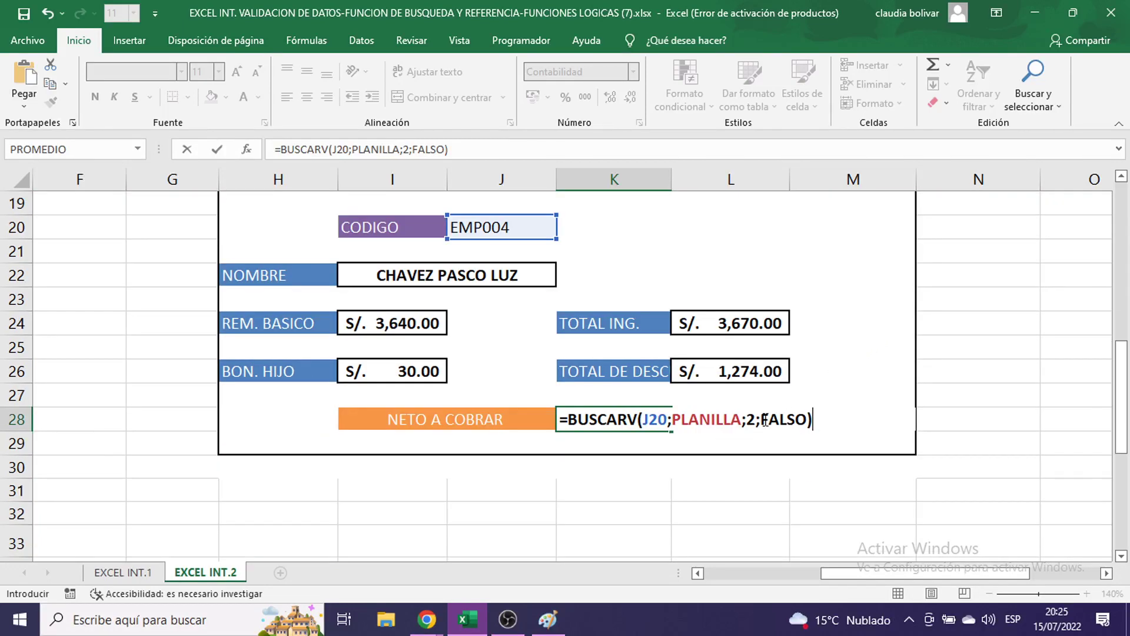
left_click(757, 420)
key("BackSpace")
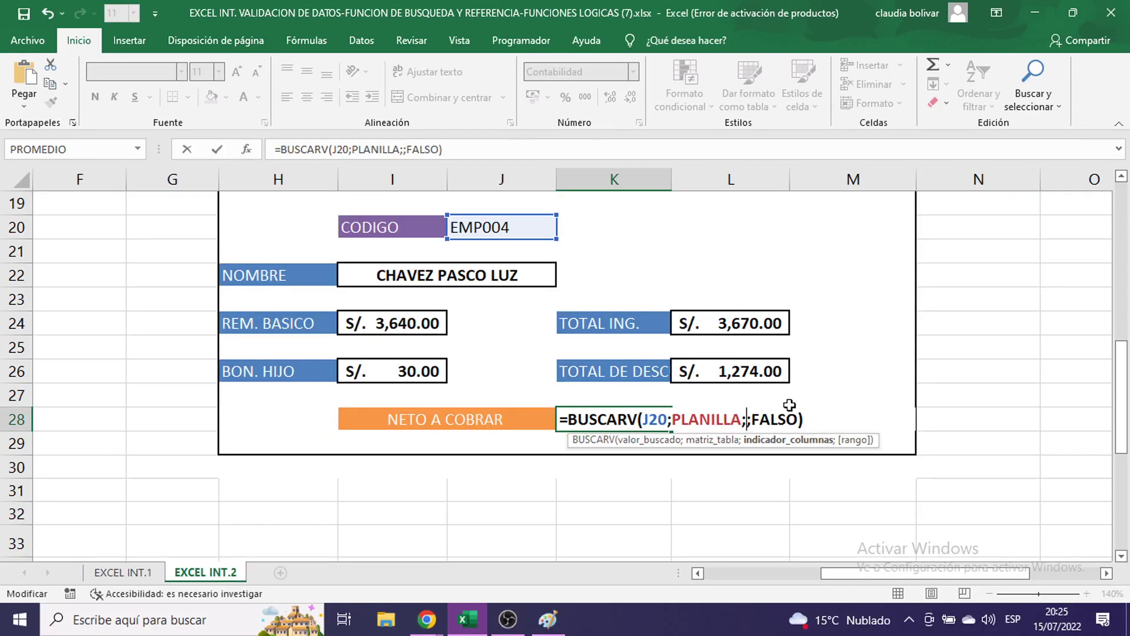
type("15")
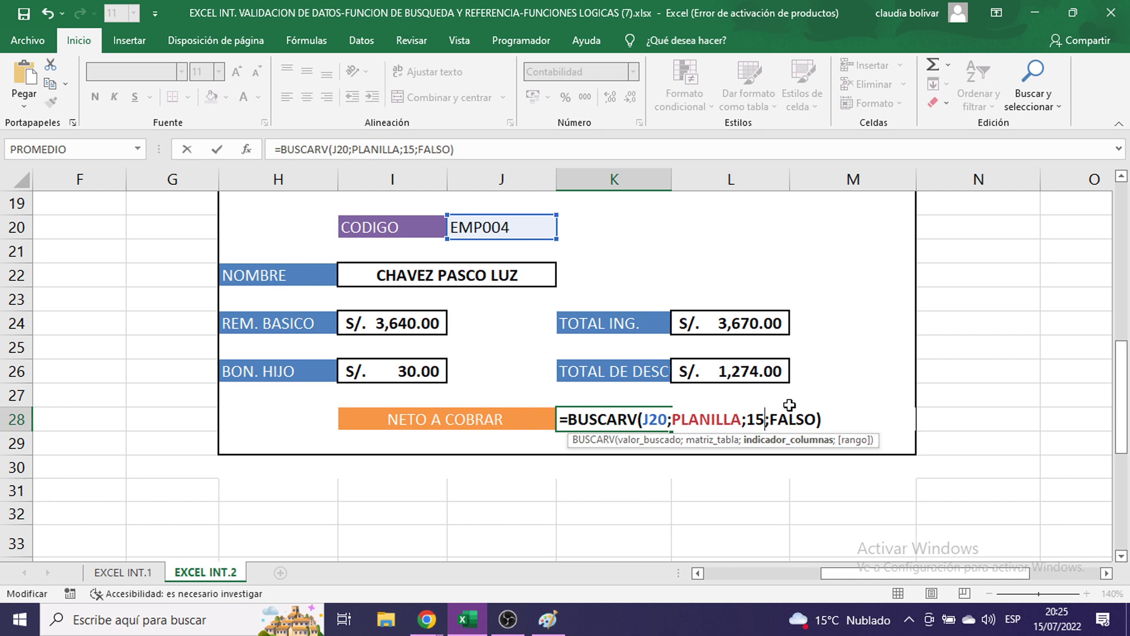
key("Return")
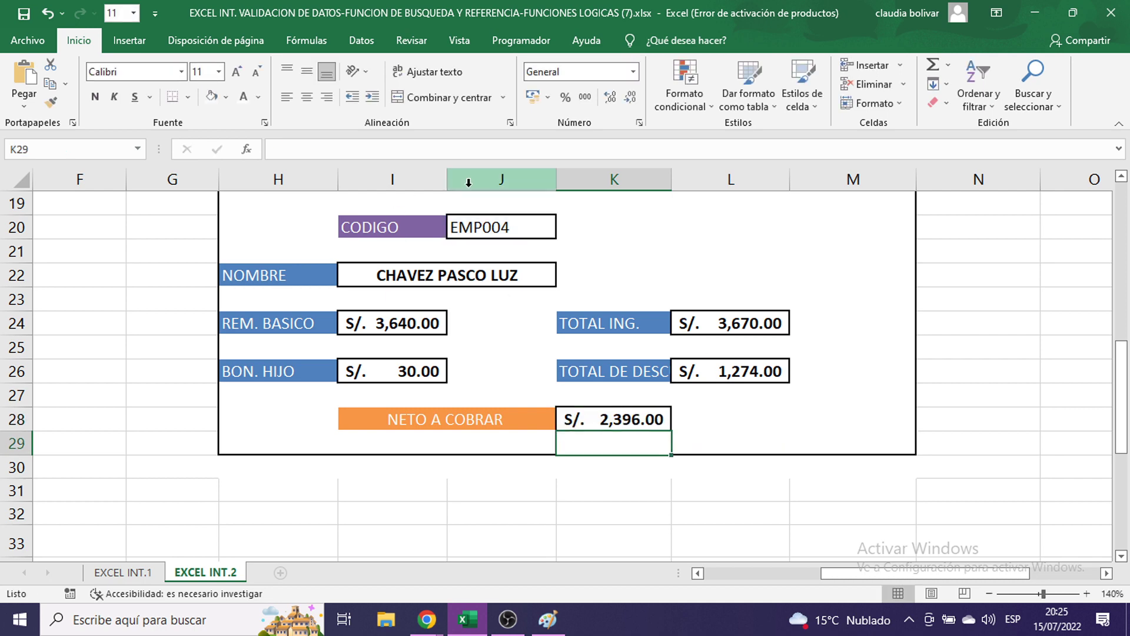
left_click(471, 229)
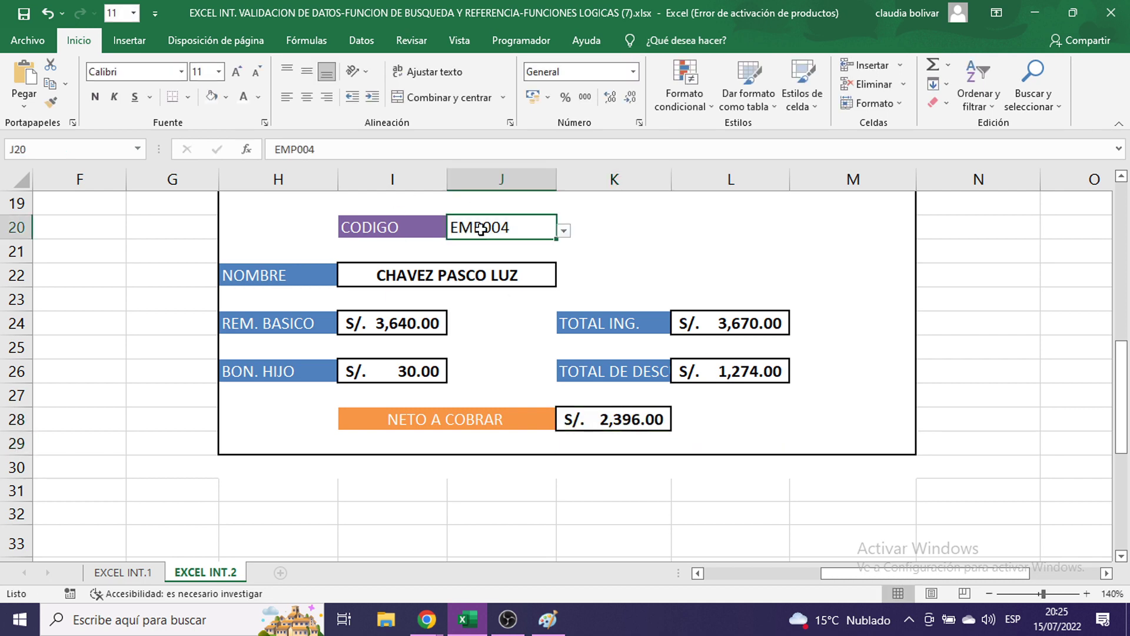
- Set the payslip CODIGO to EMP006, then to EMP008, giving S/. 2,204.00 net
left_click(564, 232)
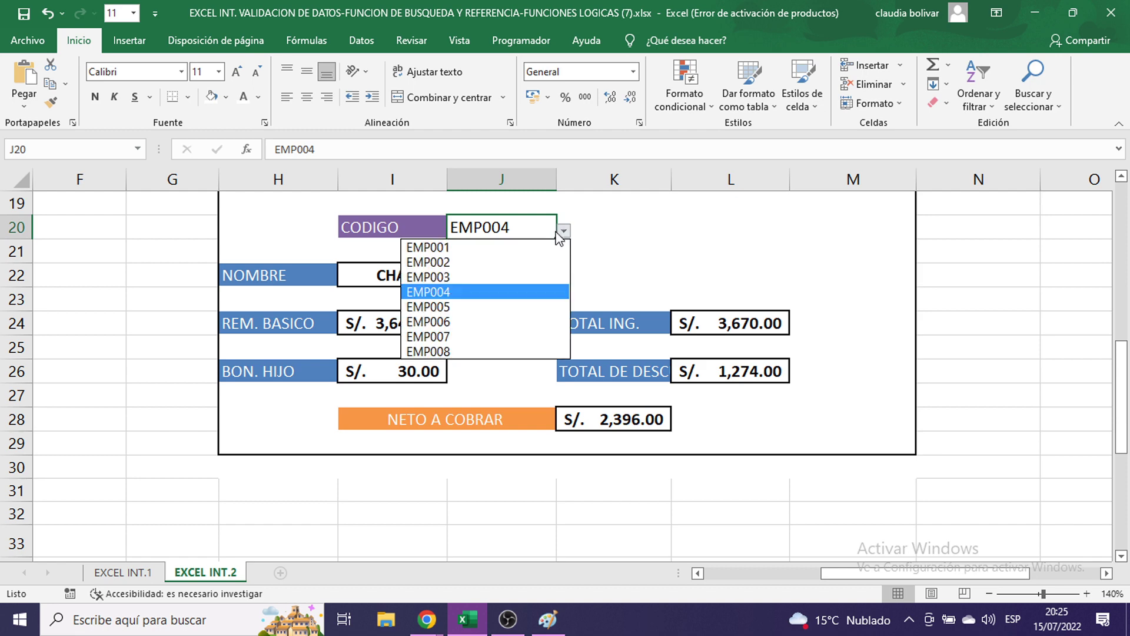
left_click(482, 328)
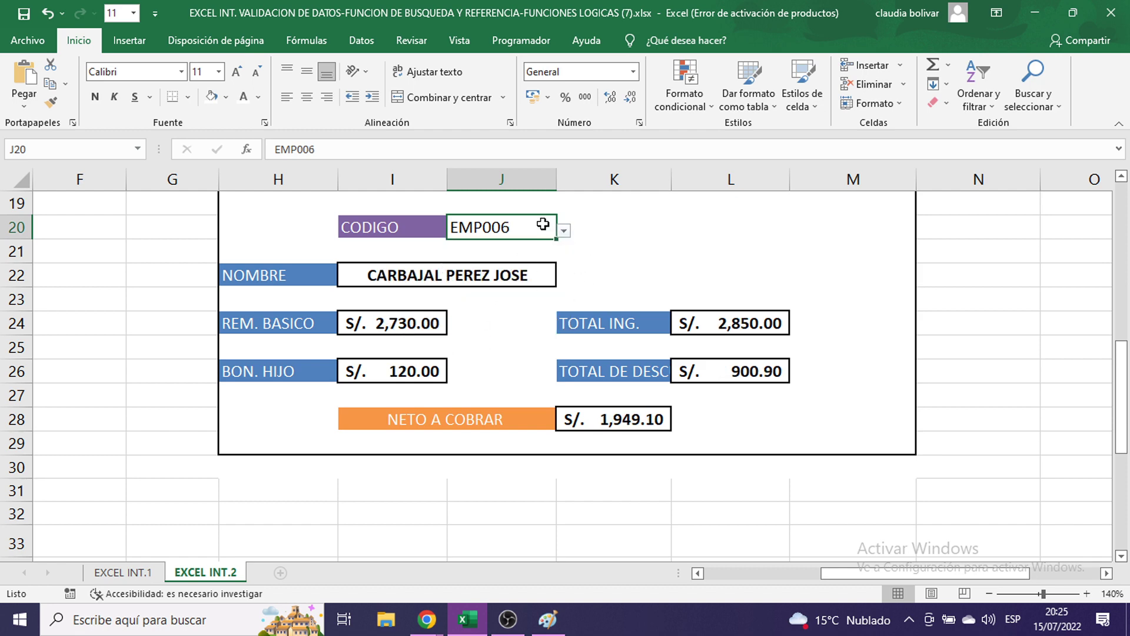
left_click(564, 232)
left_click(512, 348)
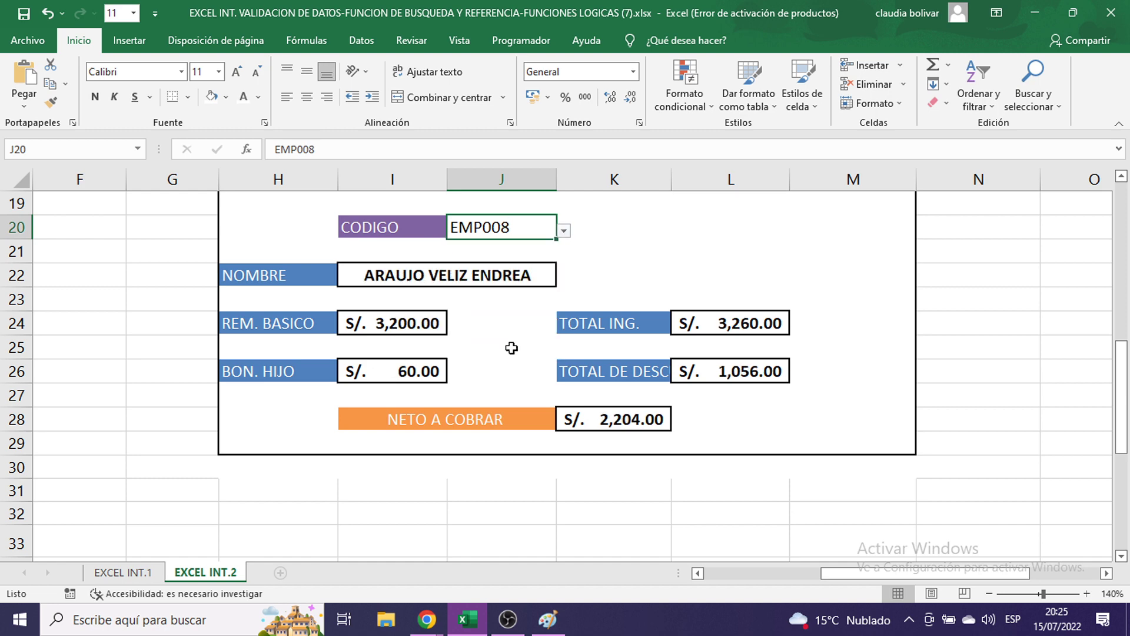
- Scroll back up to the payroll table and select a cell in it
left_click(653, 274)
scroll(662, 262, "up", 3)
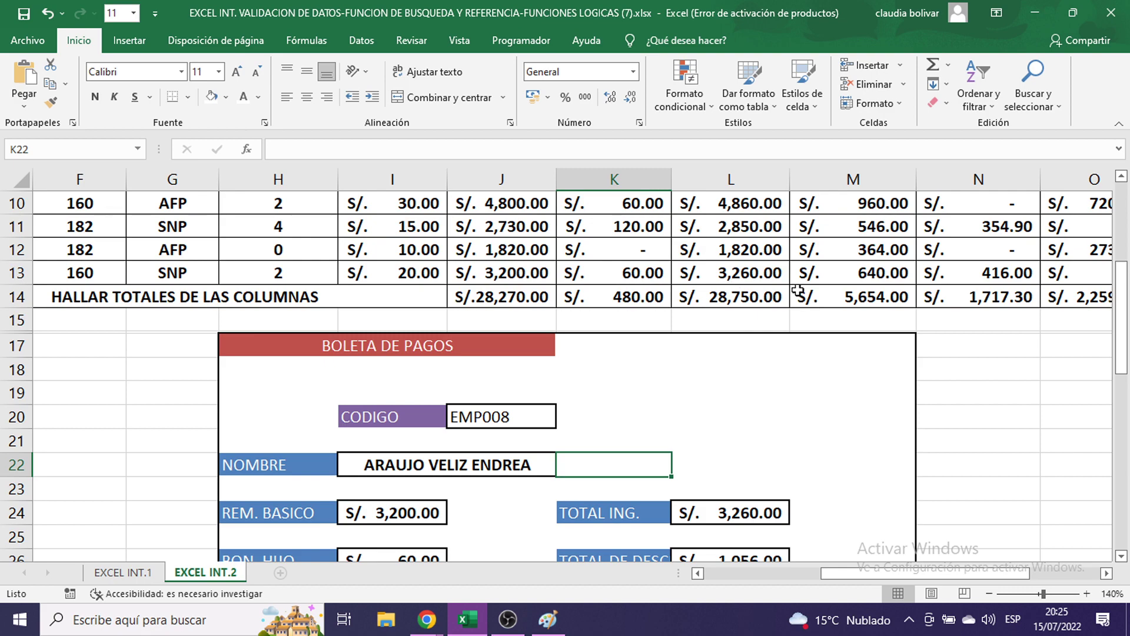
scroll(793, 291, "up", 3)
left_click(855, 381)
left_click_drag(942, 571, 847, 574)
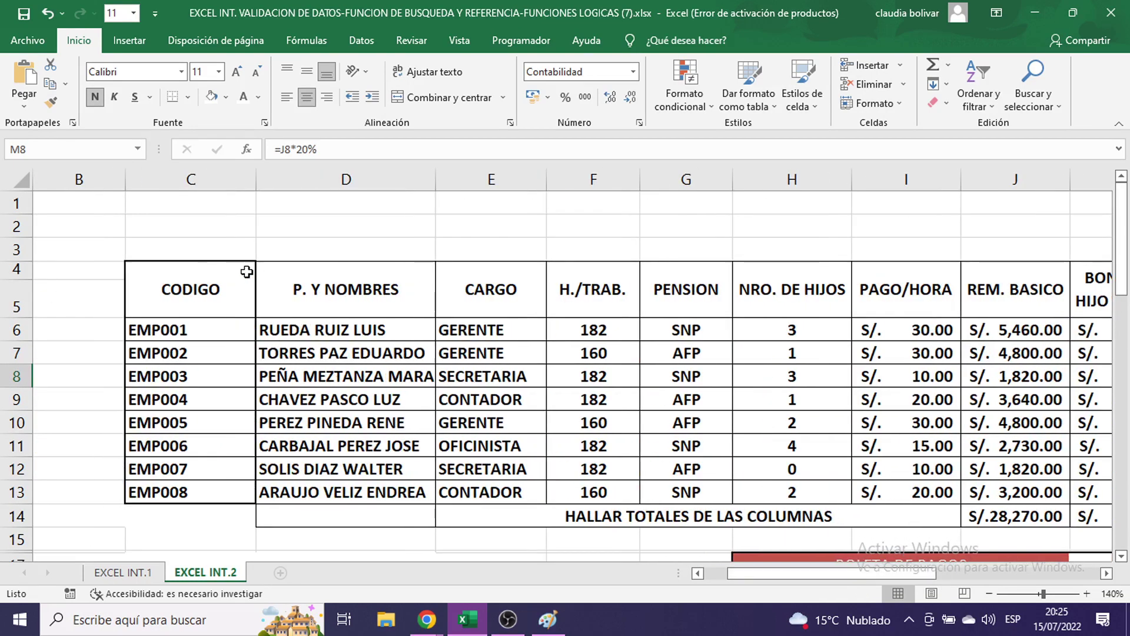
- Insert four blank rows between EMP002 and EMP003 in the payroll table
right_click(13, 377)
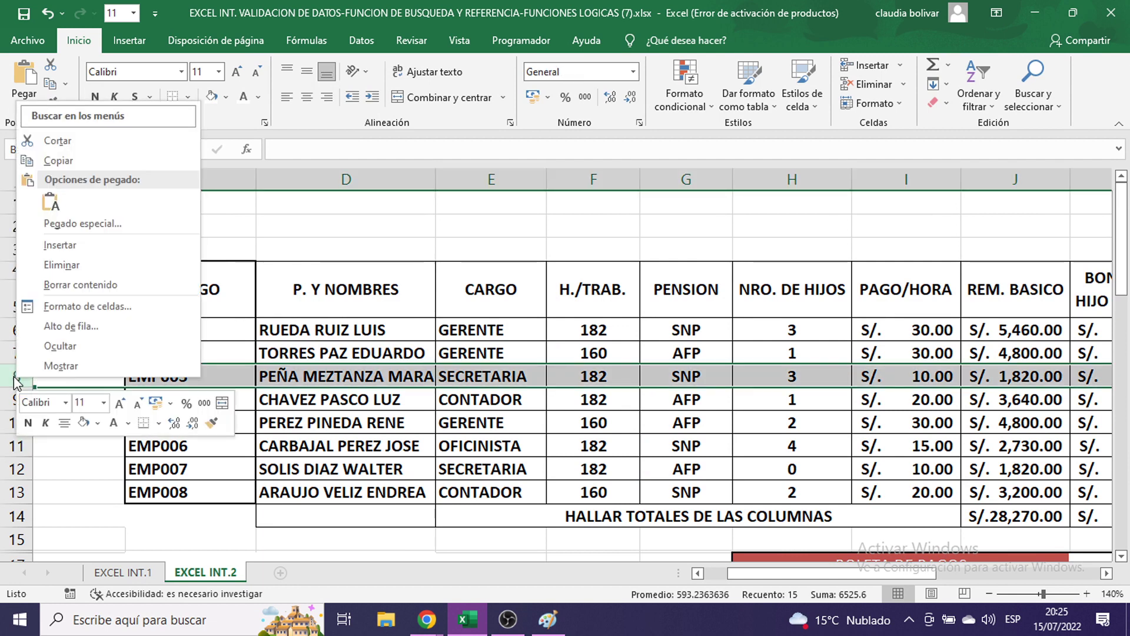
key("Escape")
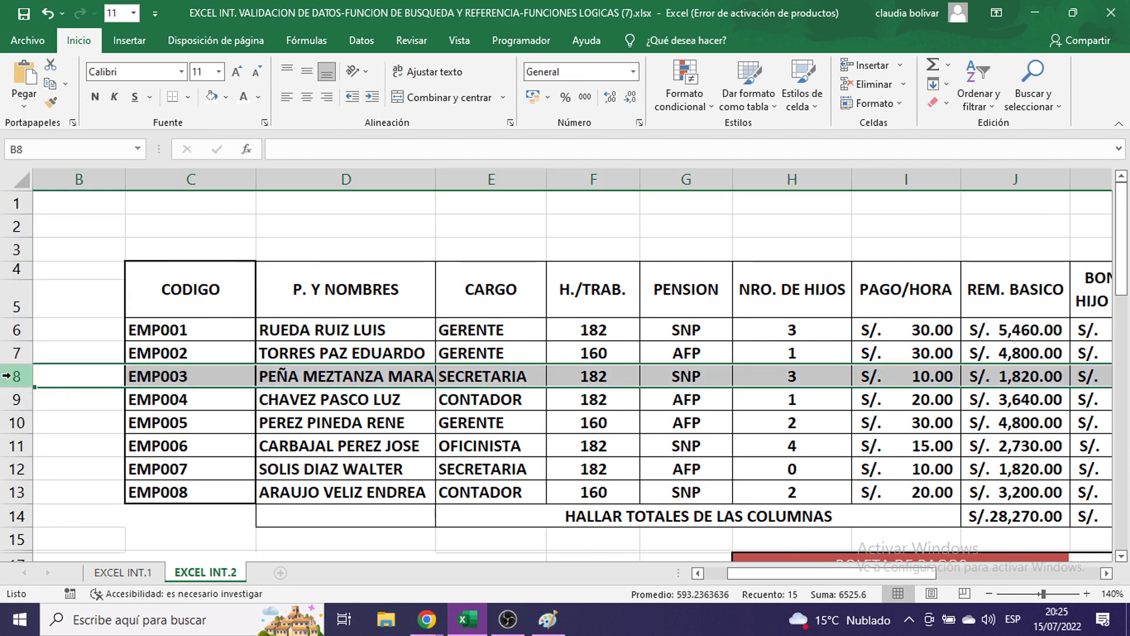
right_click(13, 380)
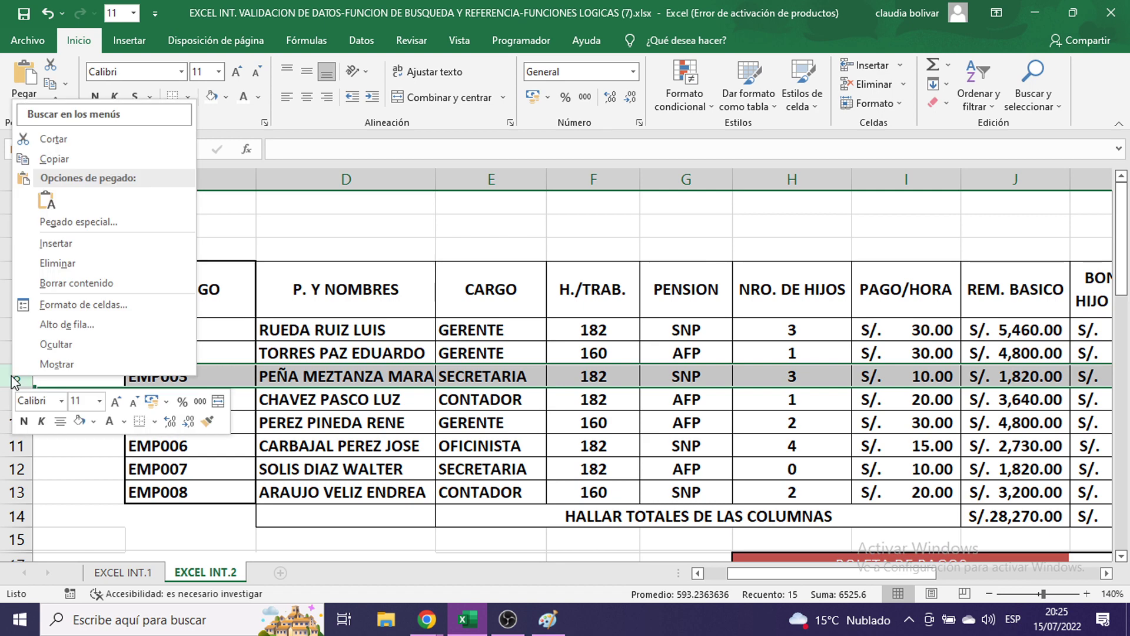
left_click(77, 248)
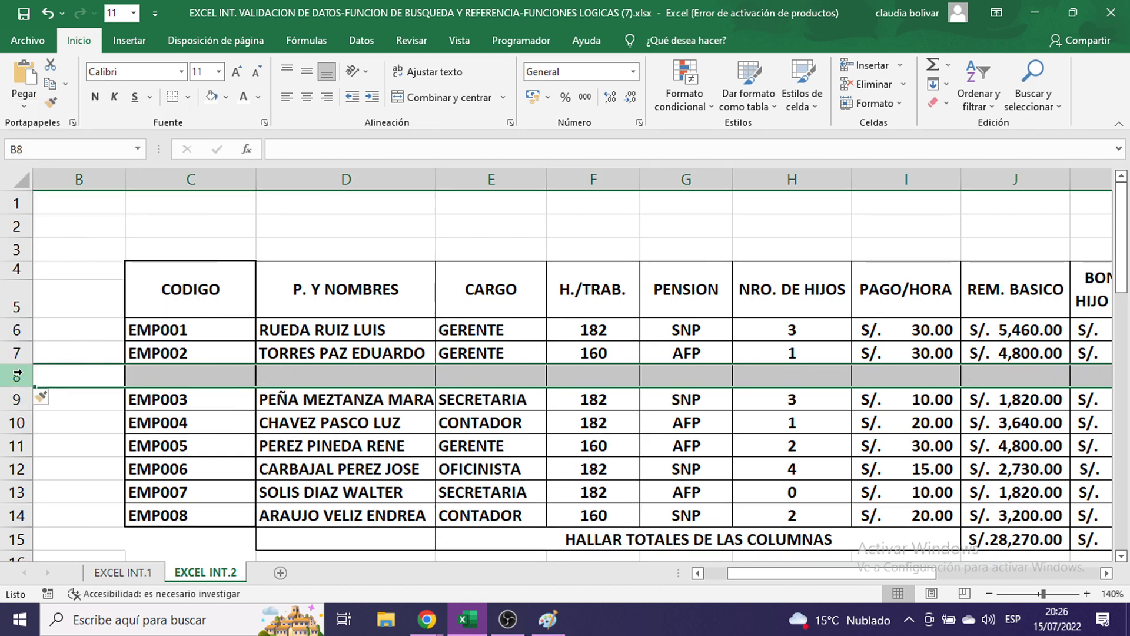
right_click(16, 376)
left_click(66, 243)
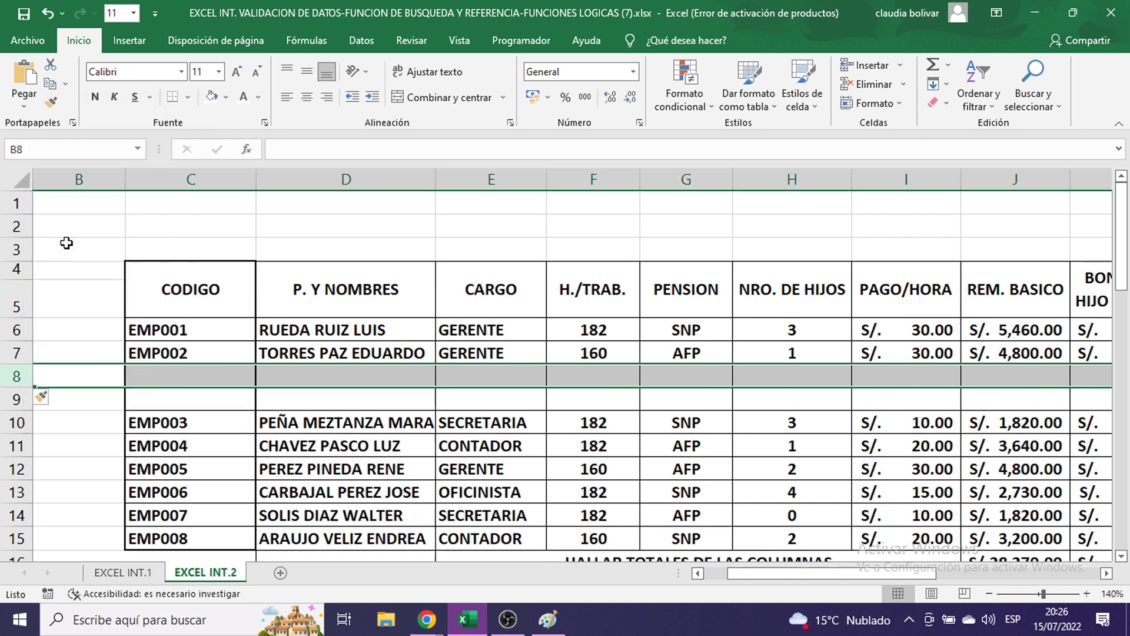
right_click(17, 422)
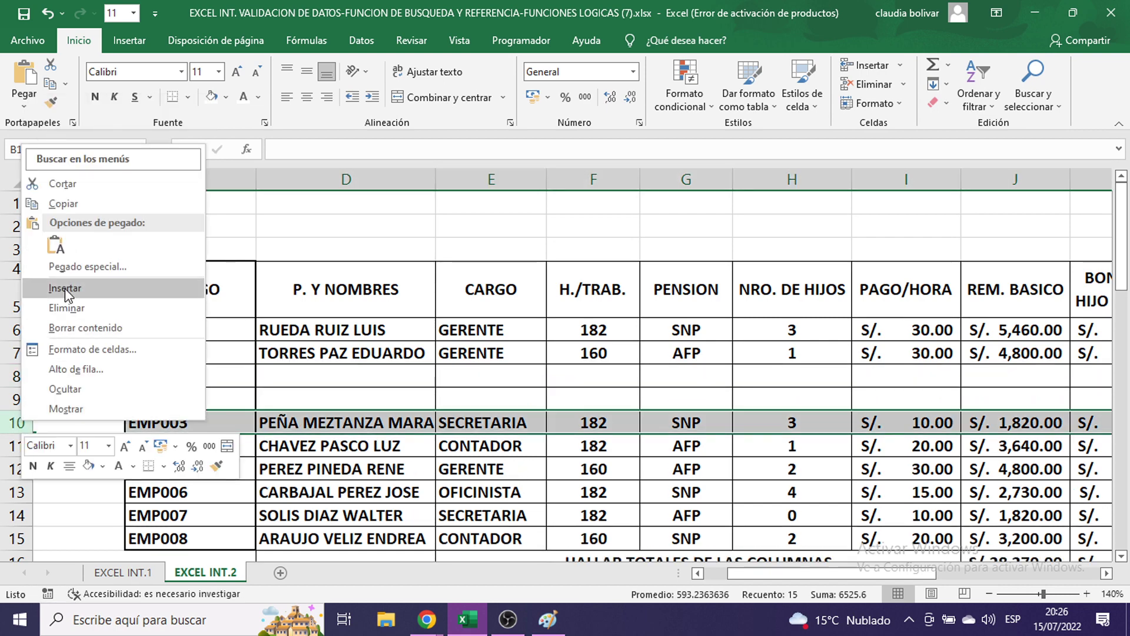
left_click(66, 287)
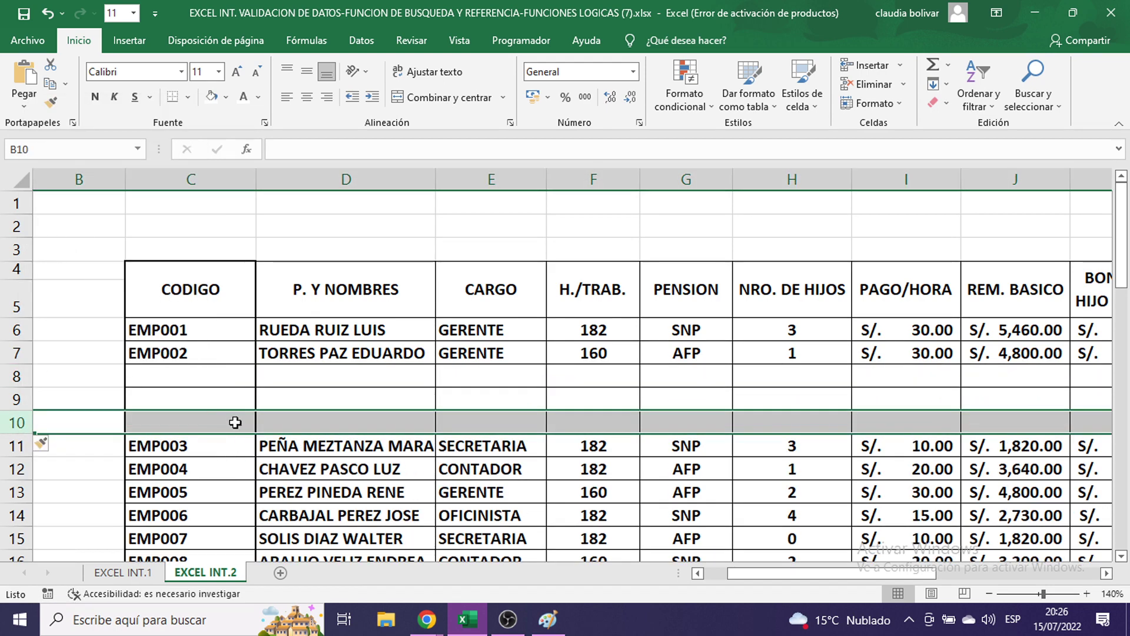
scroll(344, 352, "down", 1)
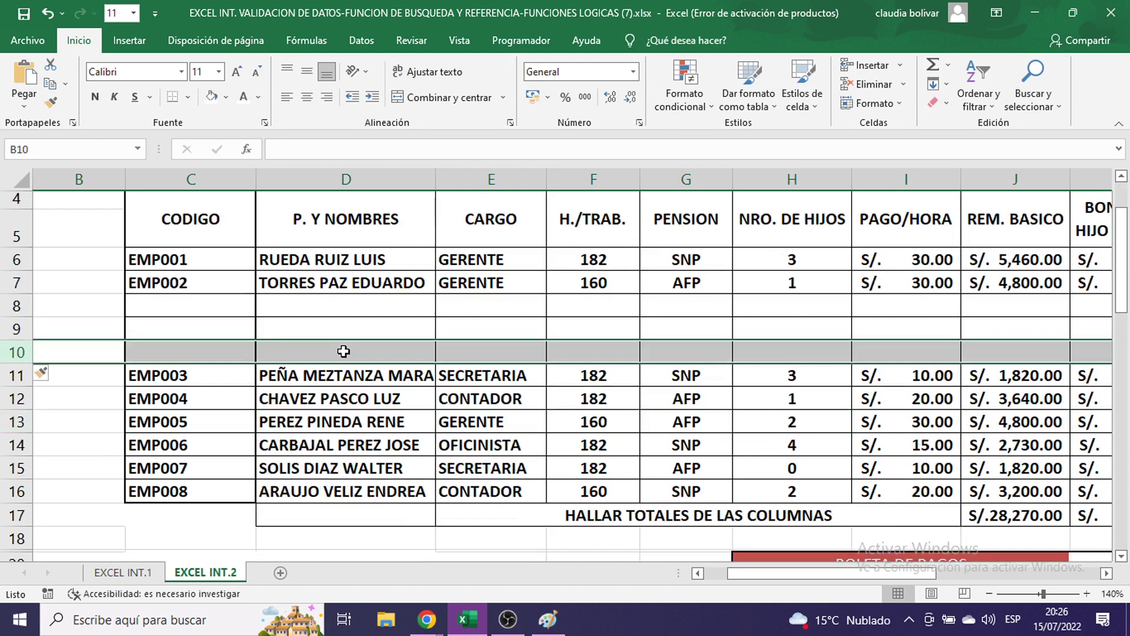
right_click(18, 352)
left_click(88, 221)
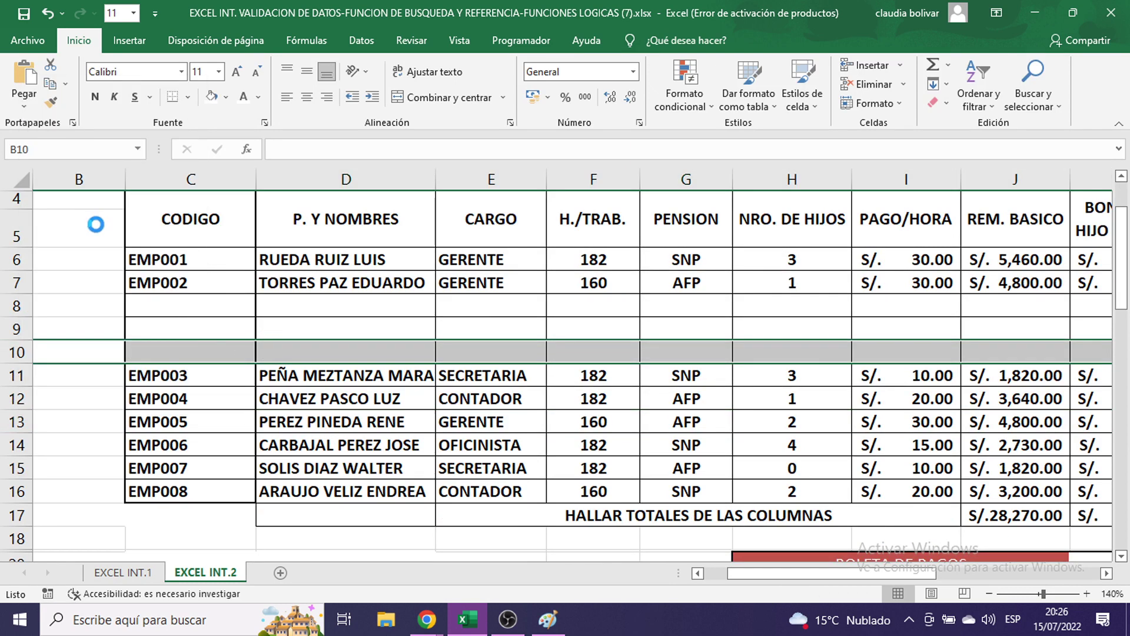
- Replace the EMP codes with the series UIO486 through UIO497 in C6:C17
left_click(216, 259)
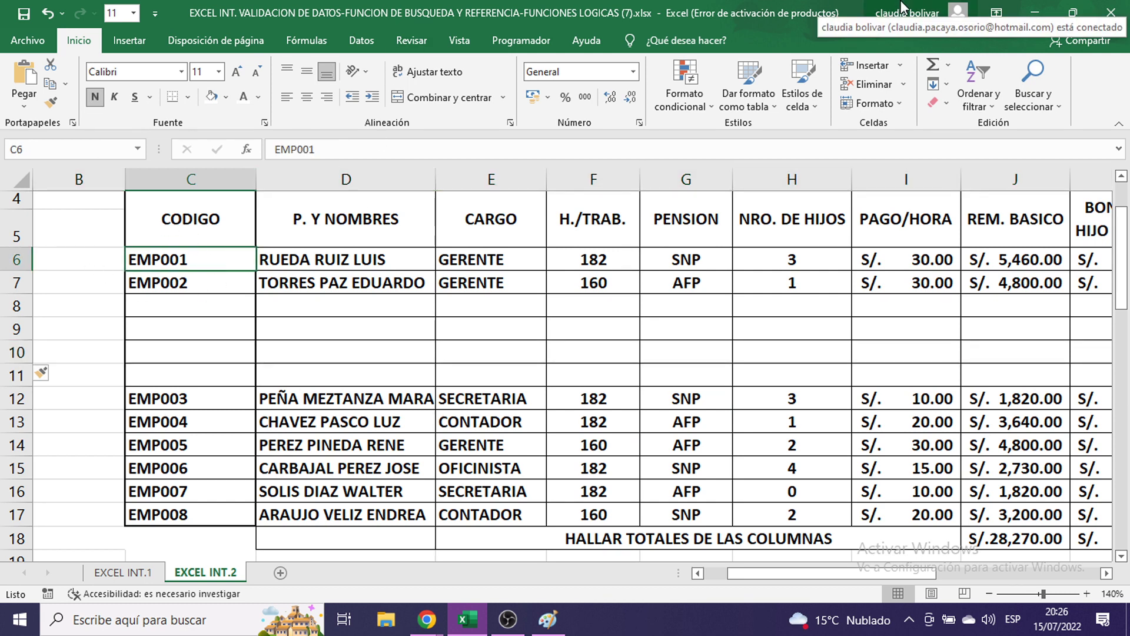
type("UIO")
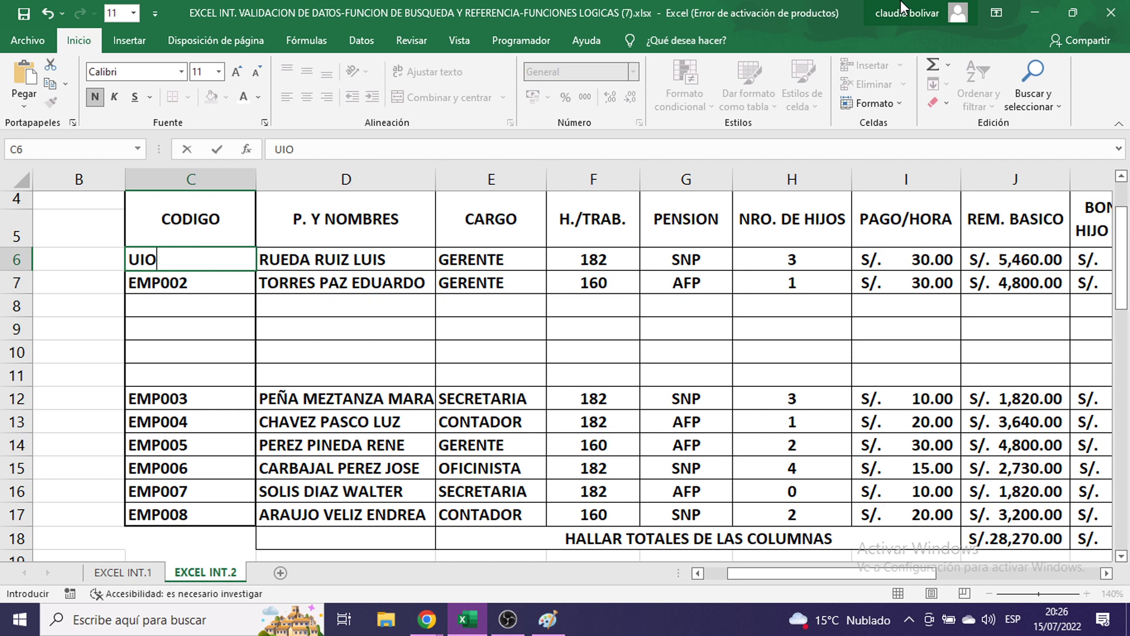
type("486")
key("Return")
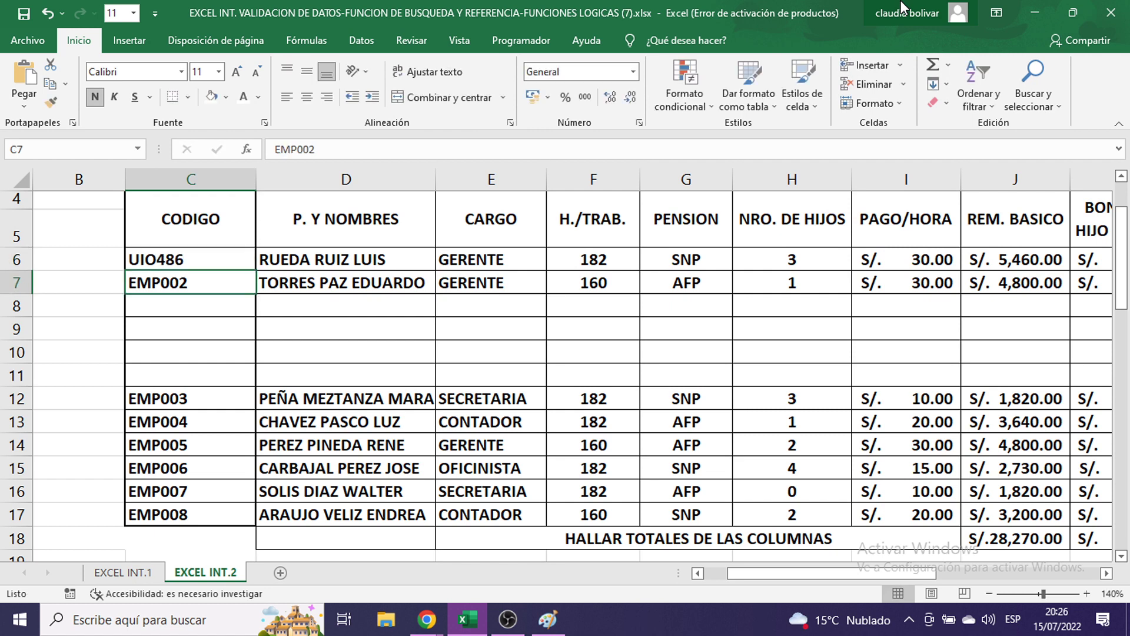
left_click(227, 259)
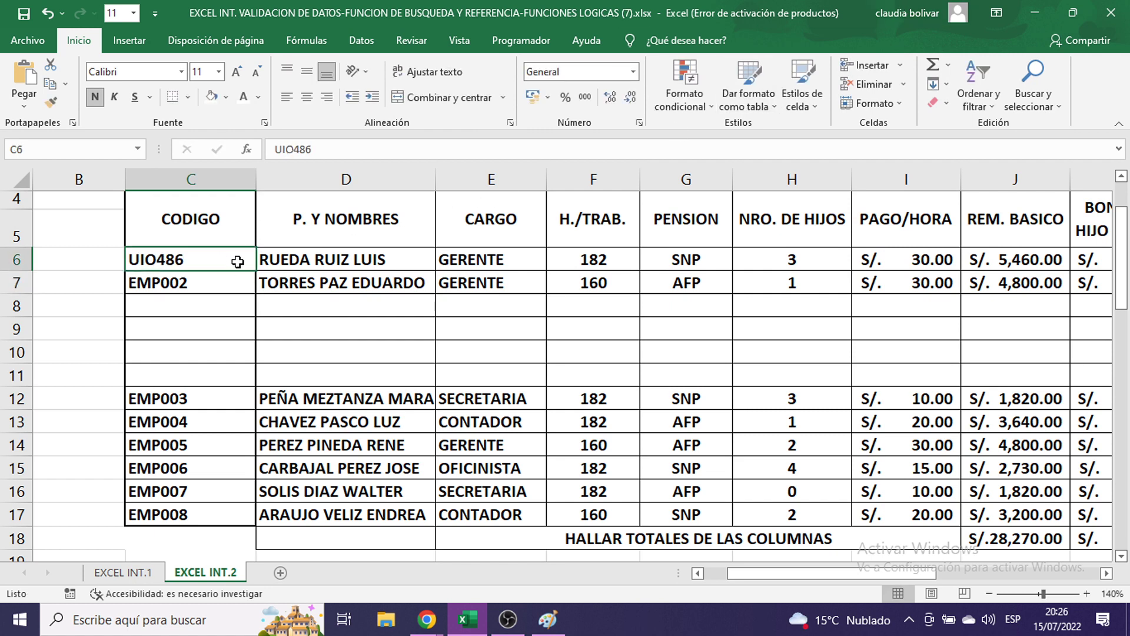
left_click_drag(254, 272, 212, 520)
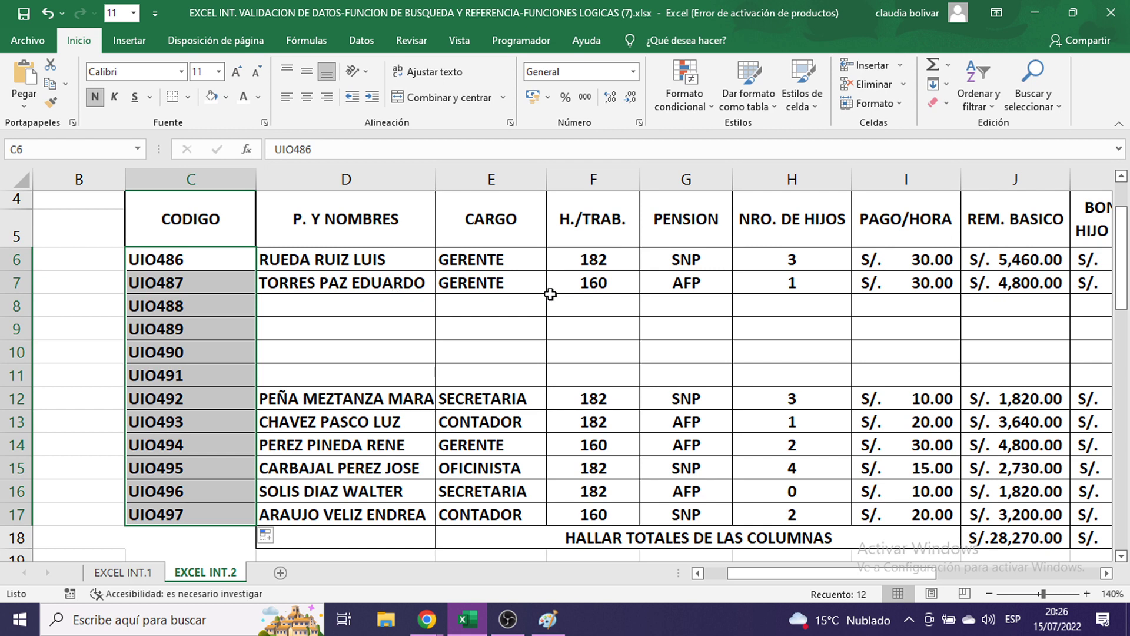
left_click(314, 316)
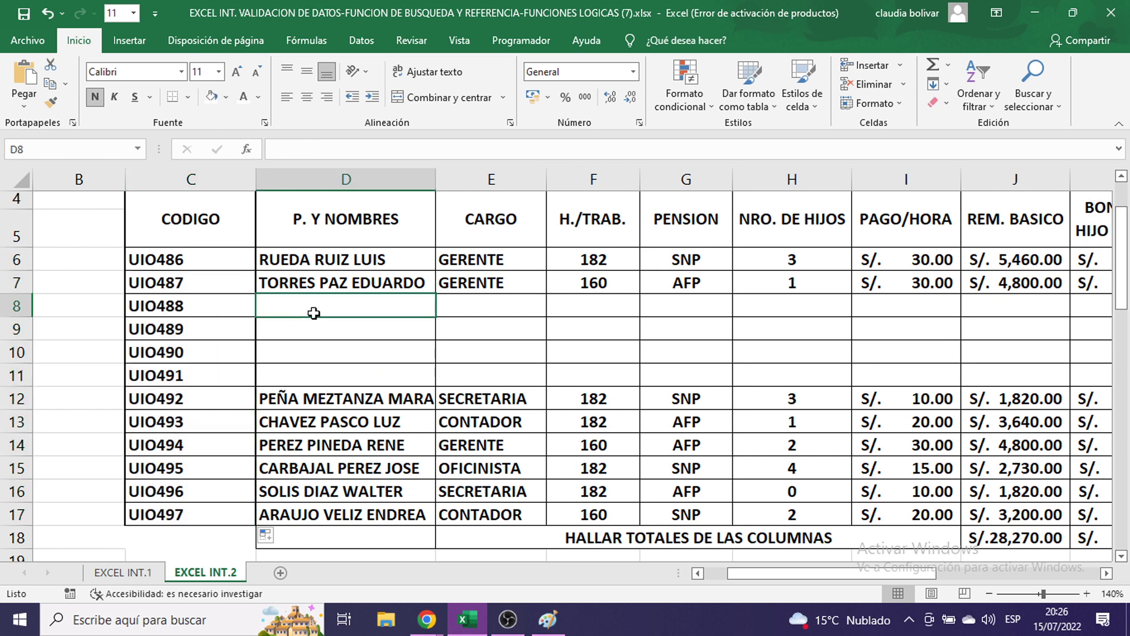
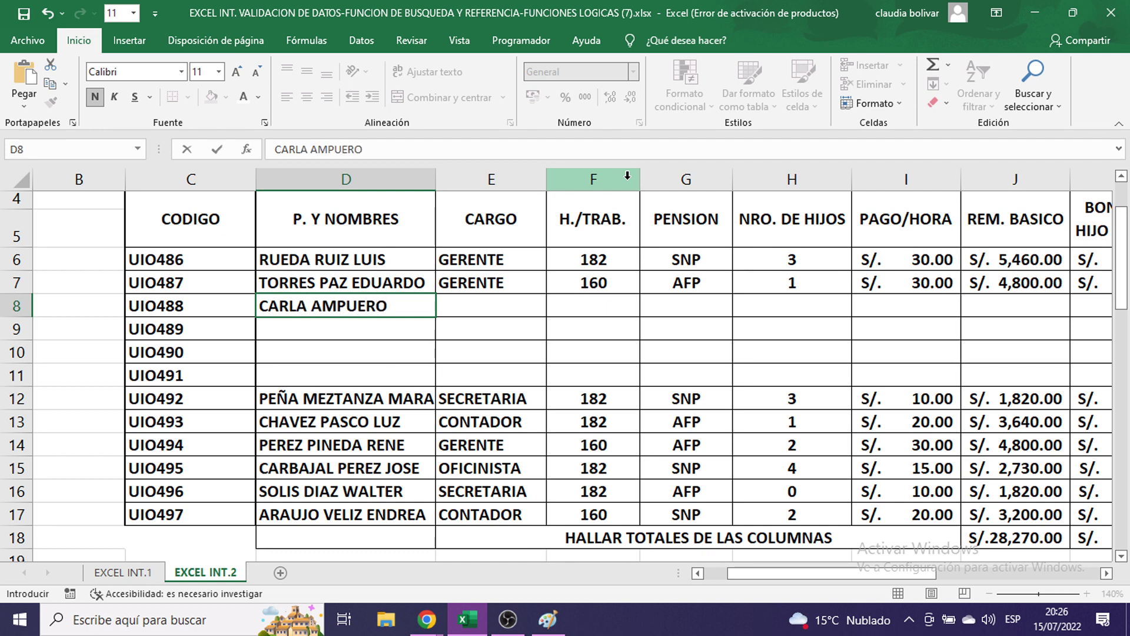
- Enter employee full names in the new rows D8 and D9
key("Return")
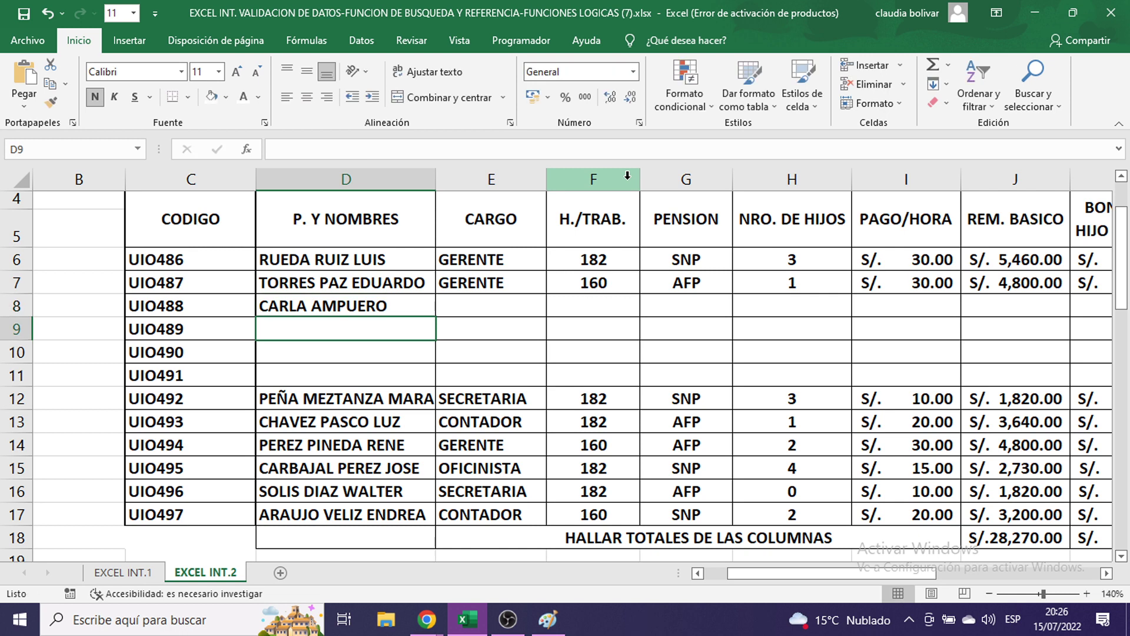
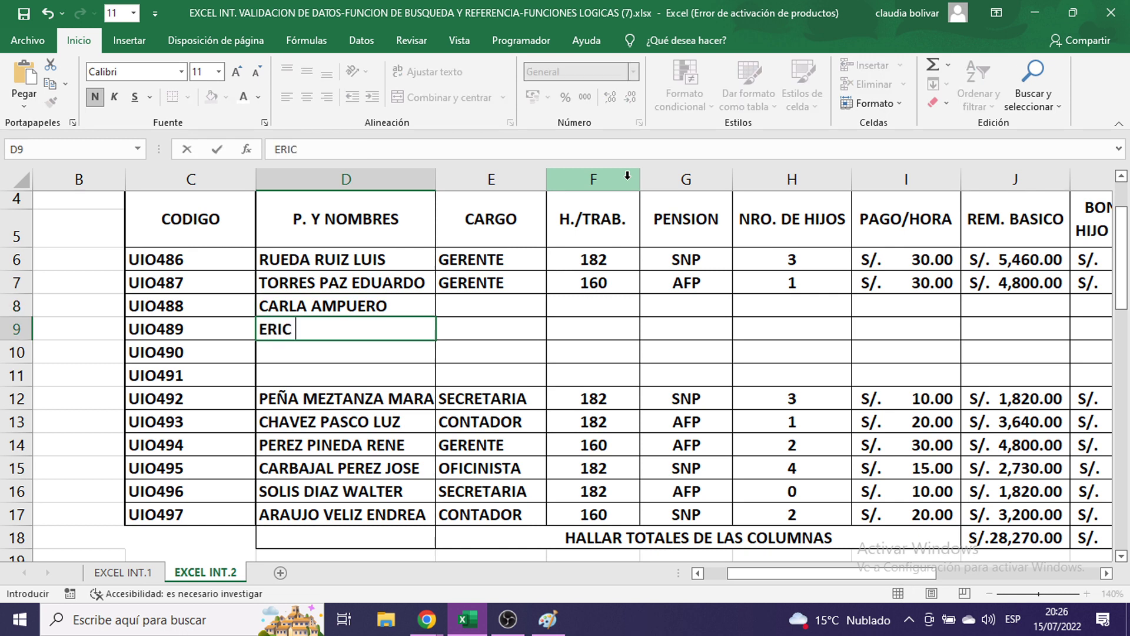
key("Return")
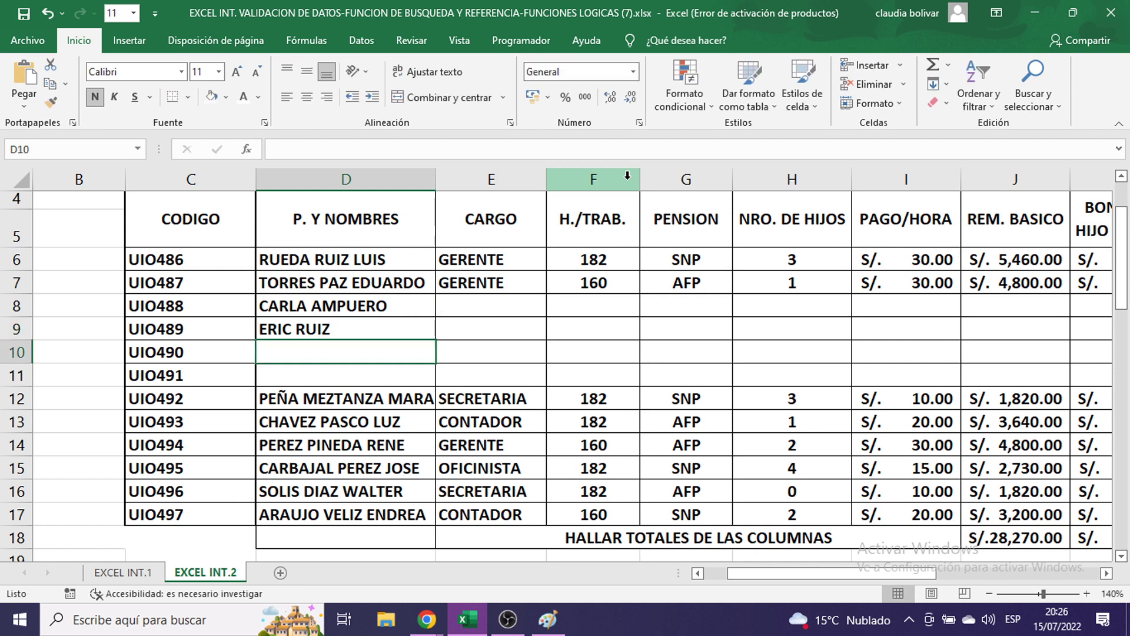
- Enter employee full names in D10 and D11, then select D8:D11
type("ADAM")
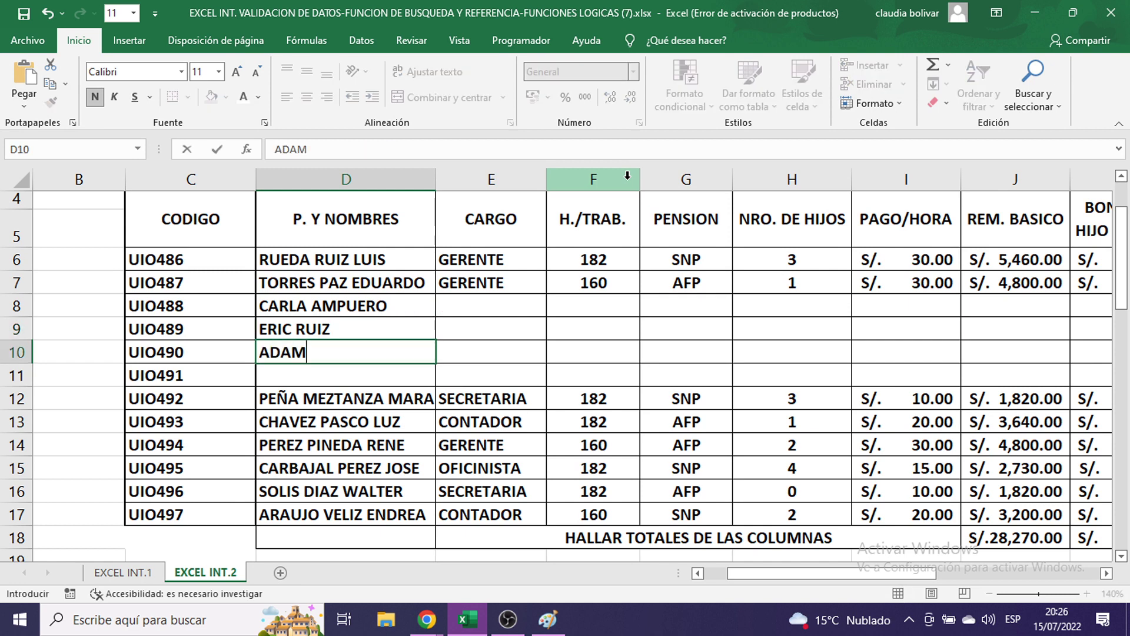
key("BackSpace")
key("BackSpace")
key("BackSpace")
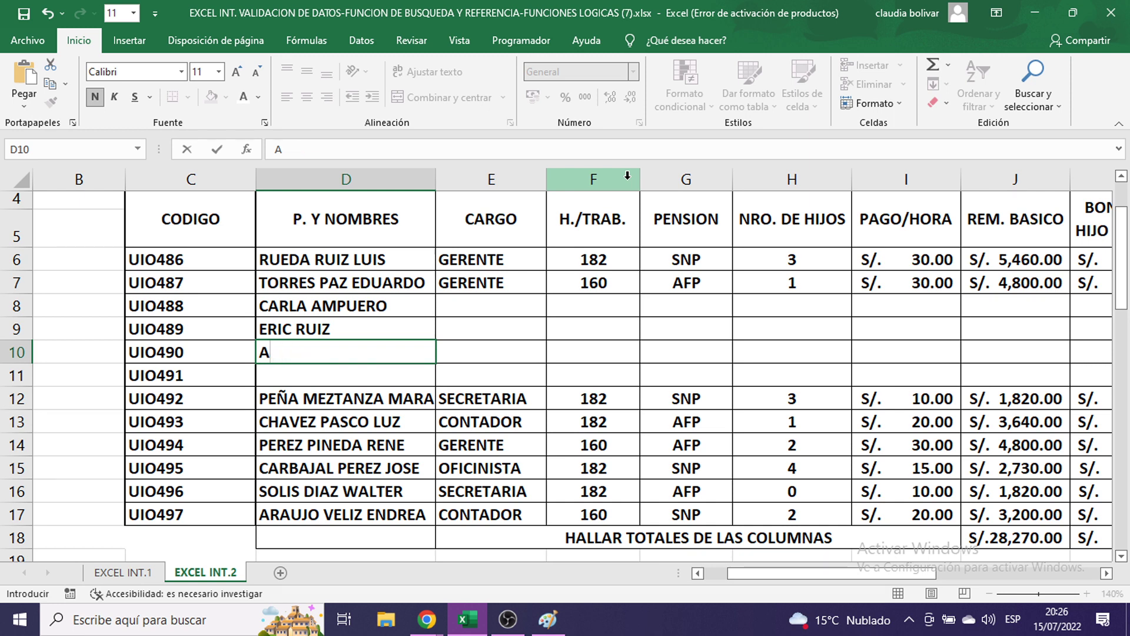
type("AM")
key("BackSpace")
key("BackSpace")
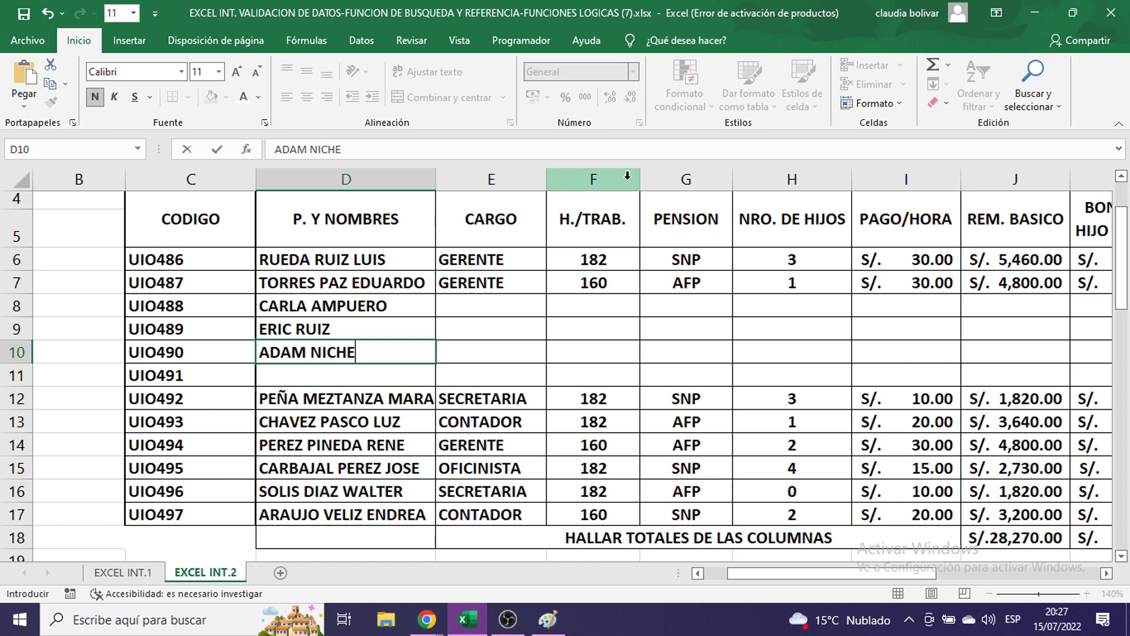
key("Return")
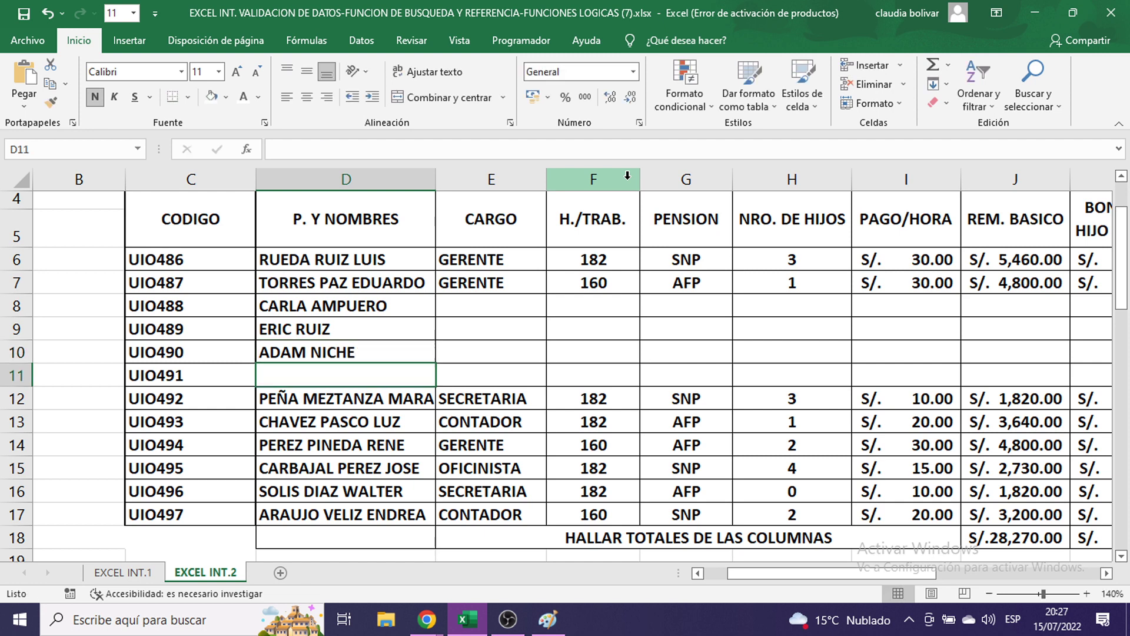
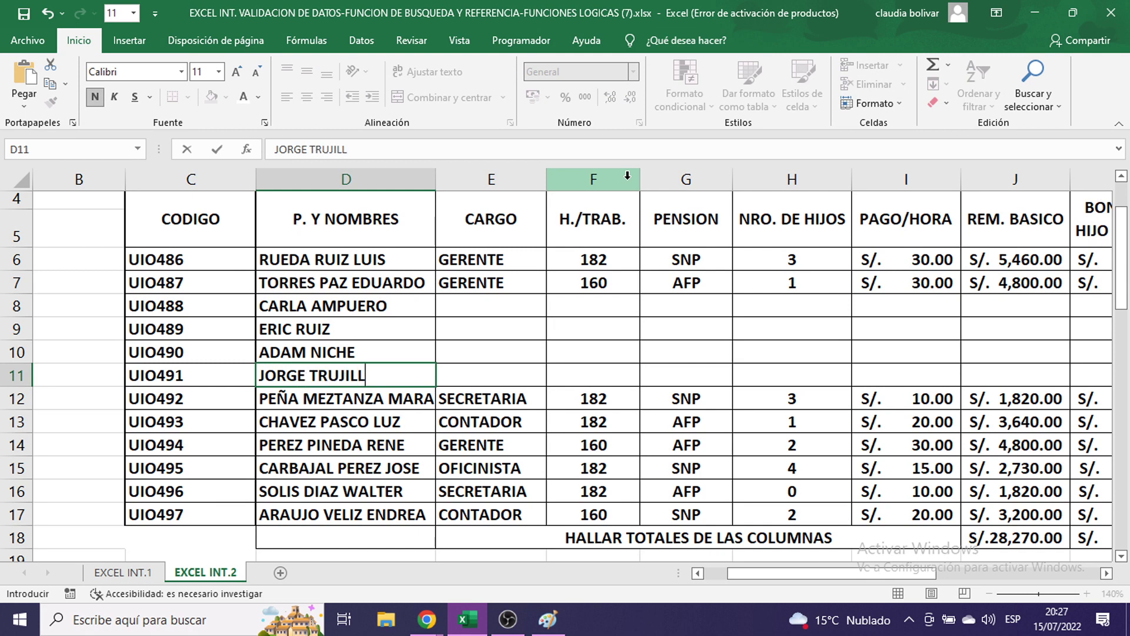
key("Return")
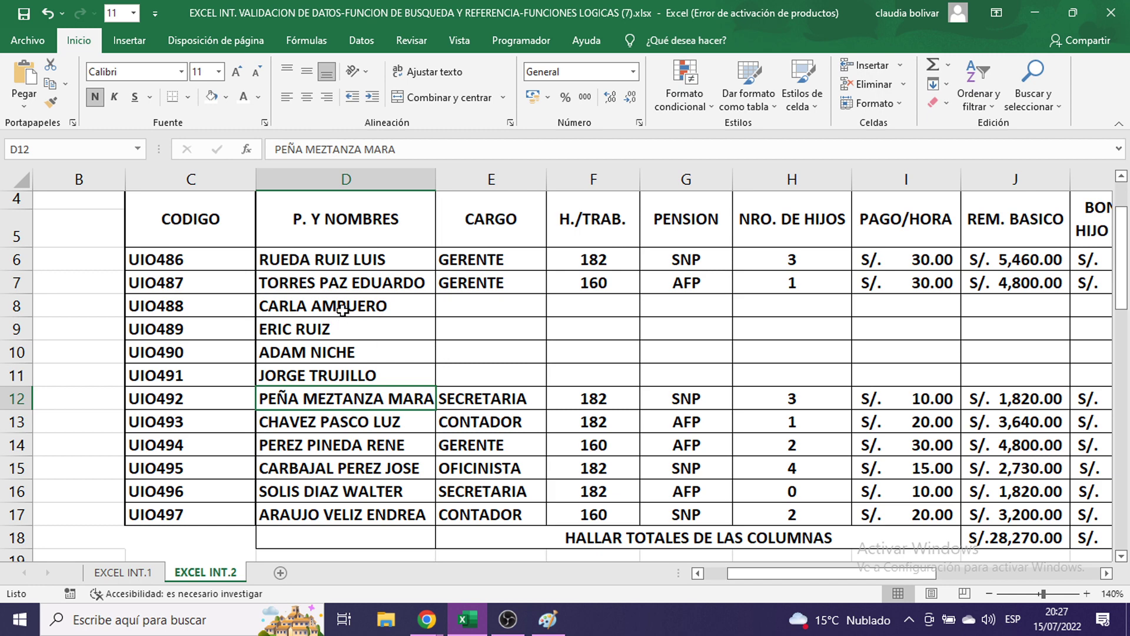
left_click_drag(343, 310, 336, 370)
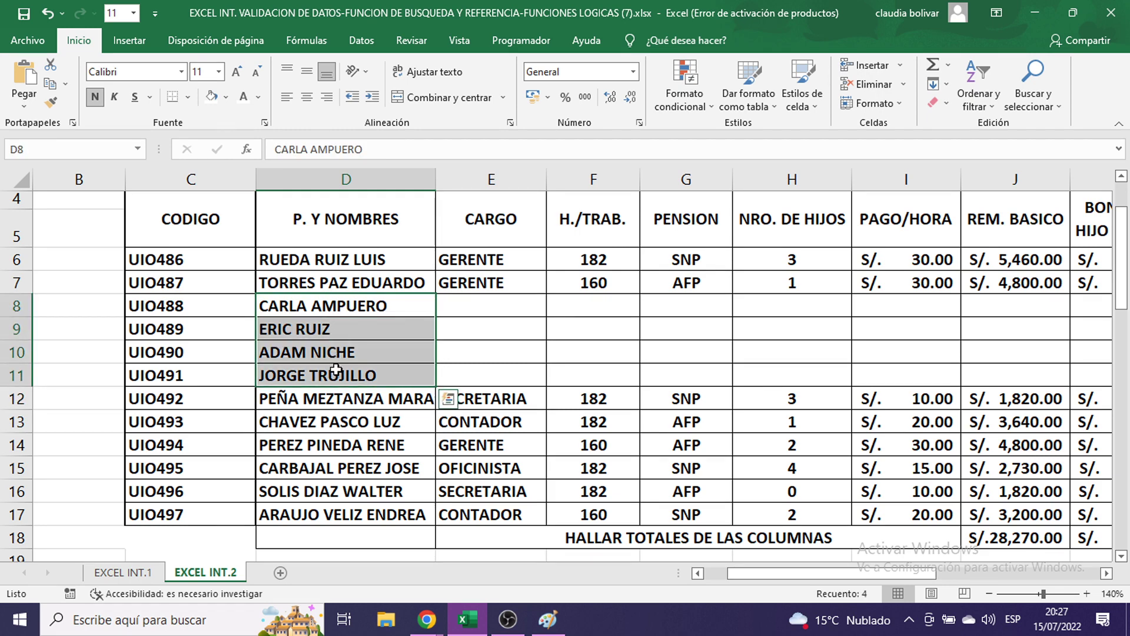
- Scroll and pan the sheet across to the BOLETA DE PAGOS payslip
scroll(795, 395, "down", 5)
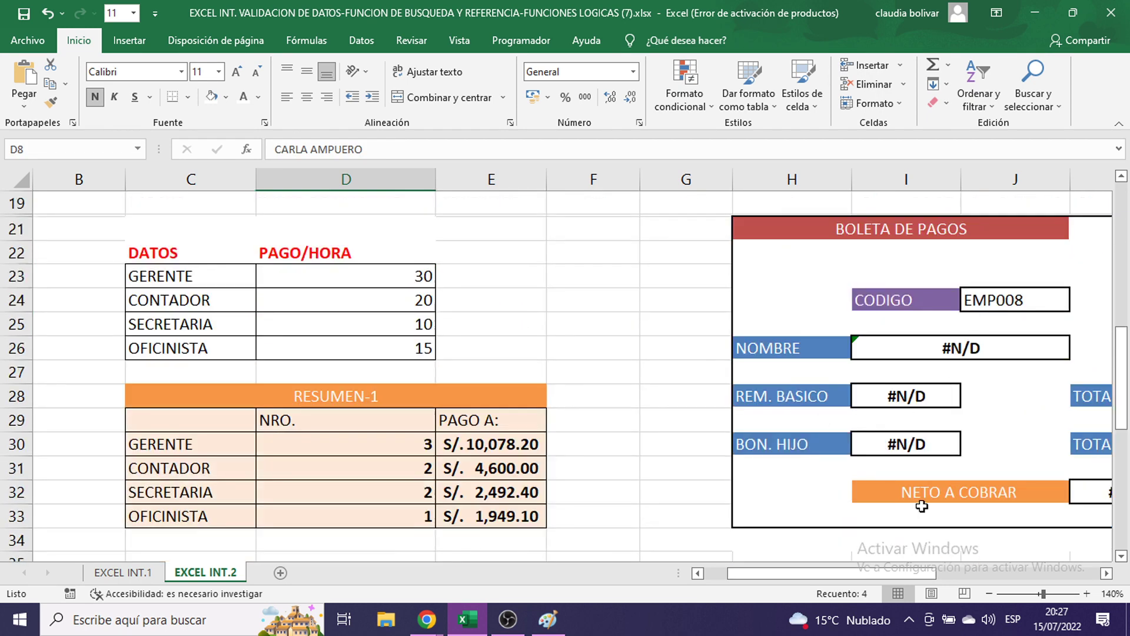
left_click_drag(882, 577, 909, 579)
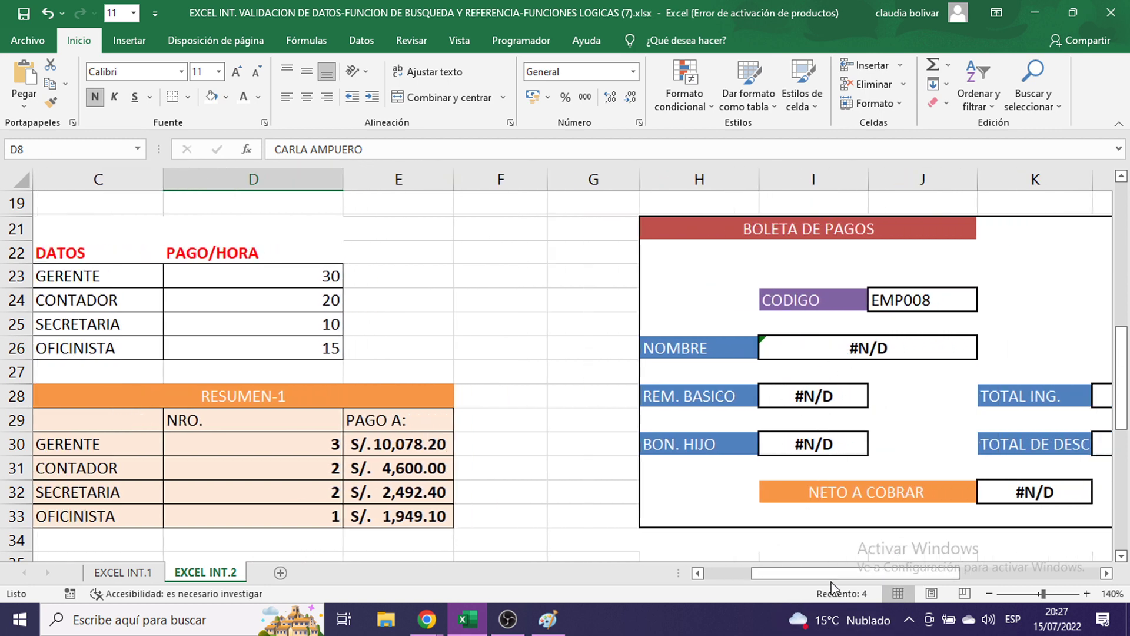
scroll(320, 405, "up", 5)
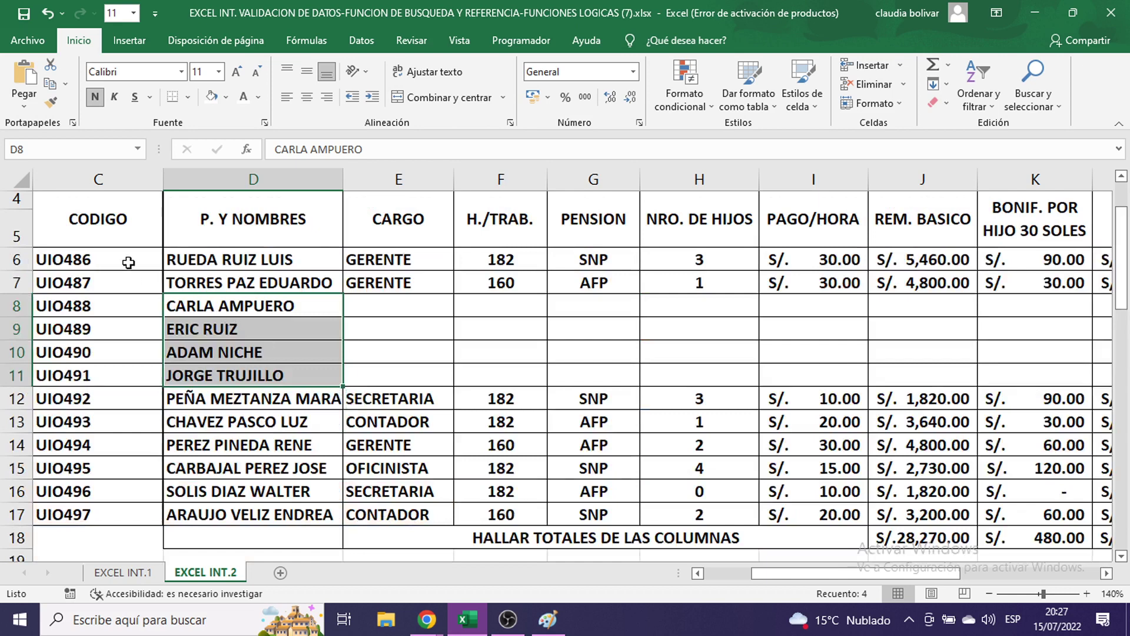
scroll(800, 504, "down", 4)
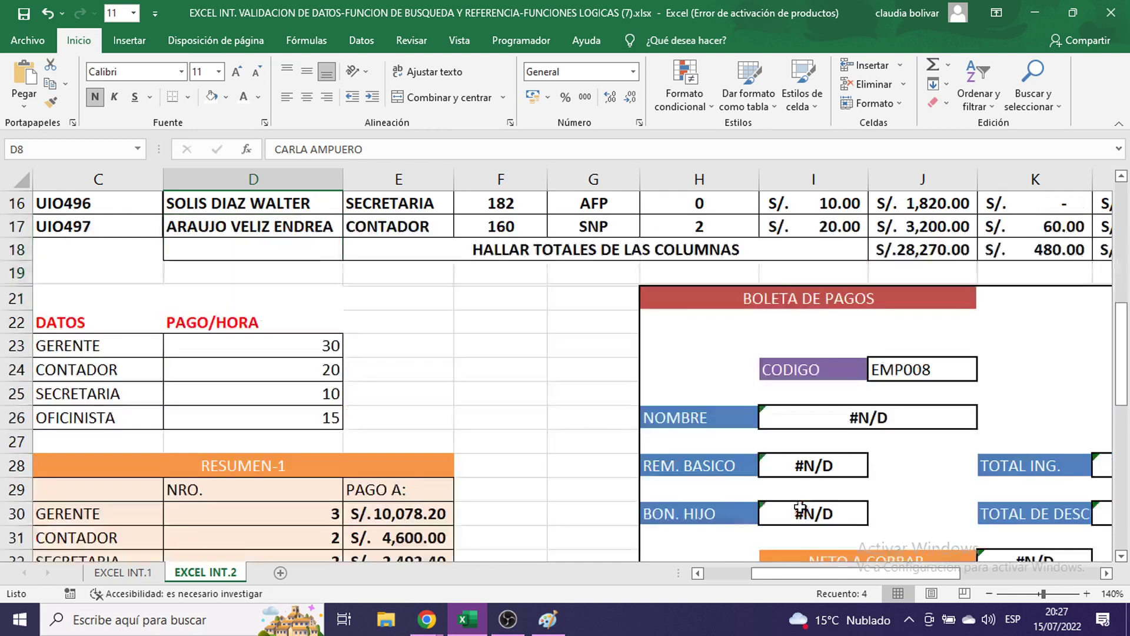
left_click_drag(910, 571, 955, 569)
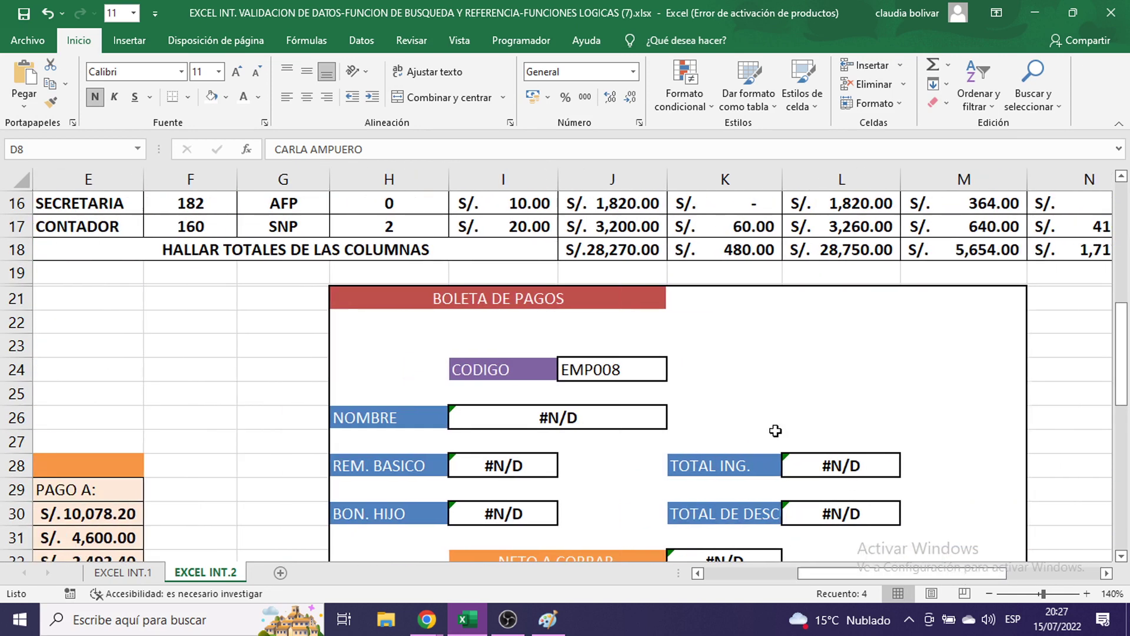
- Set the payslip CODIGO to UIO489, showing the new employee with blank amounts
left_click(625, 365)
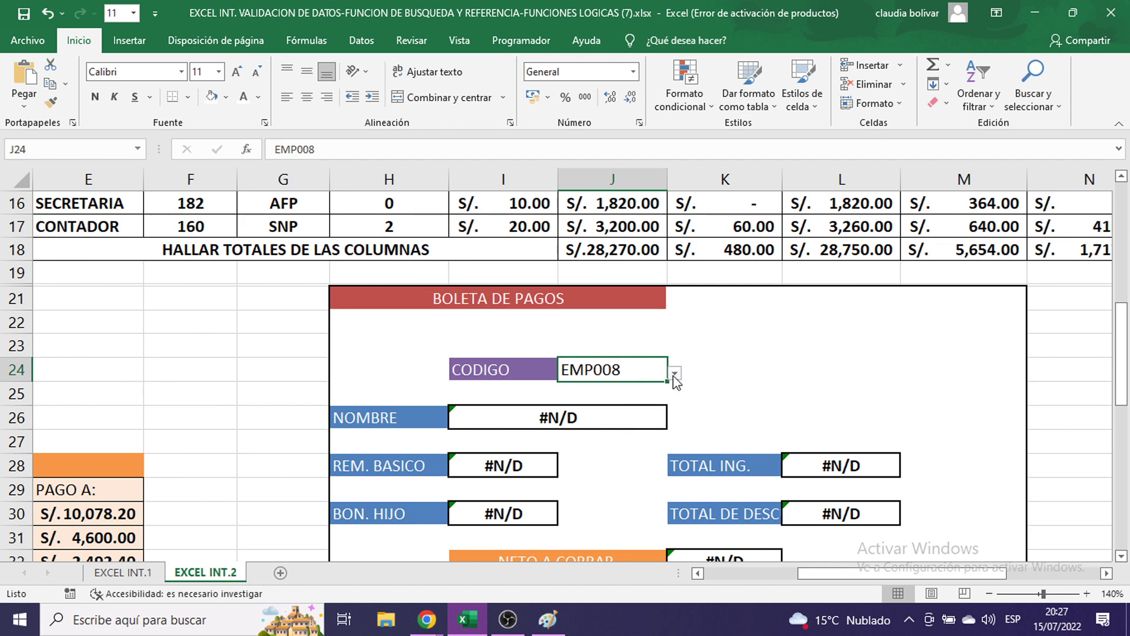
left_click(674, 373)
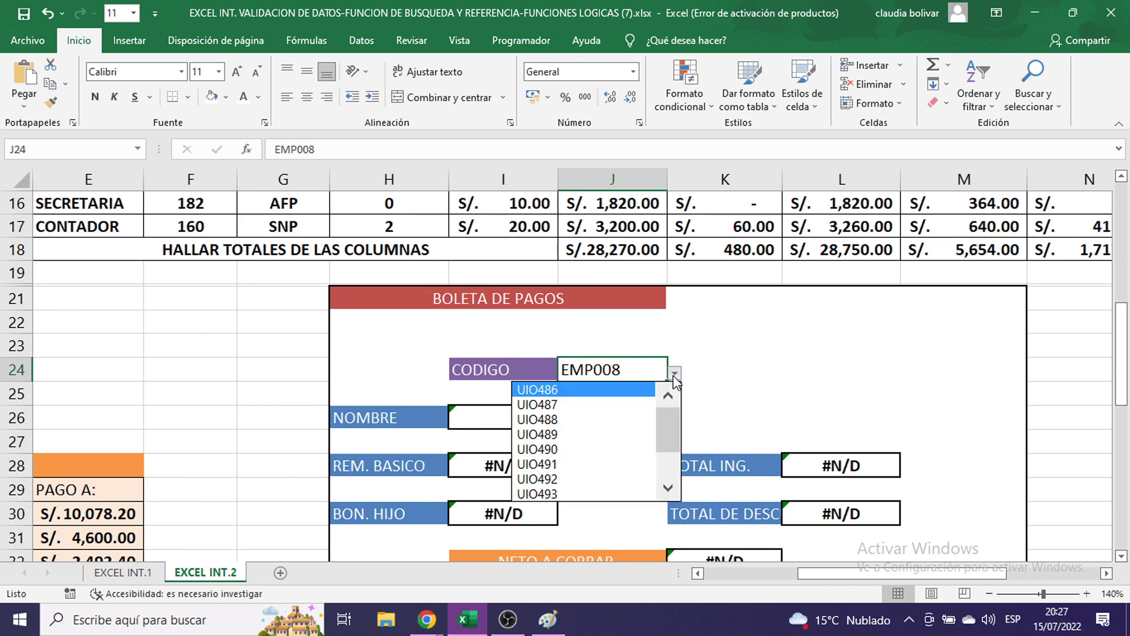
left_click(630, 436)
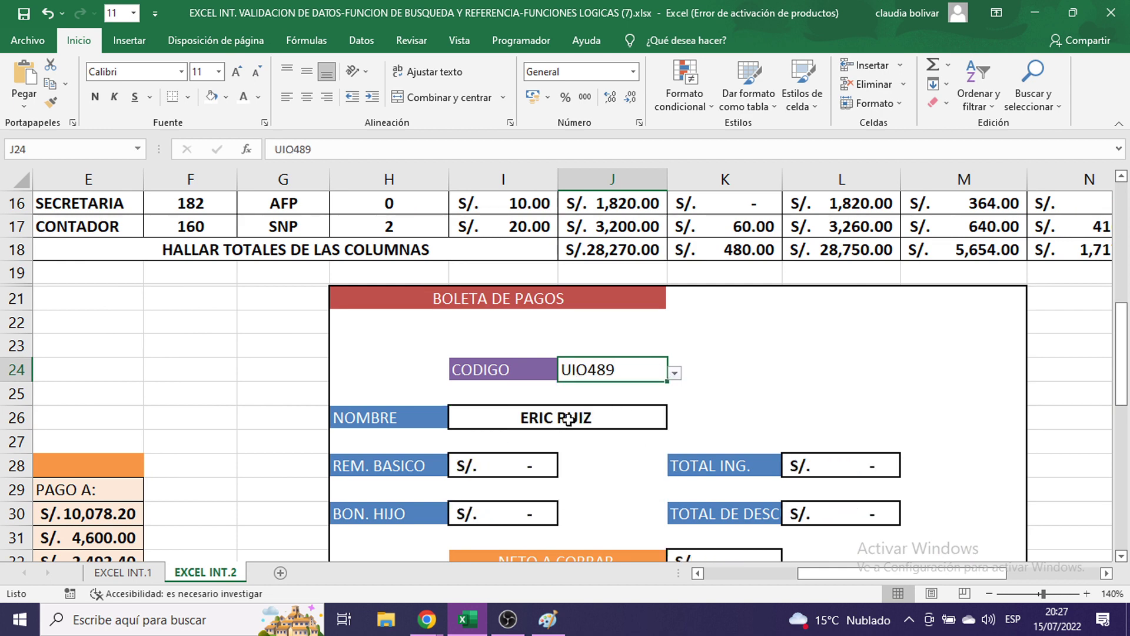
scroll(505, 470, "down", 2)
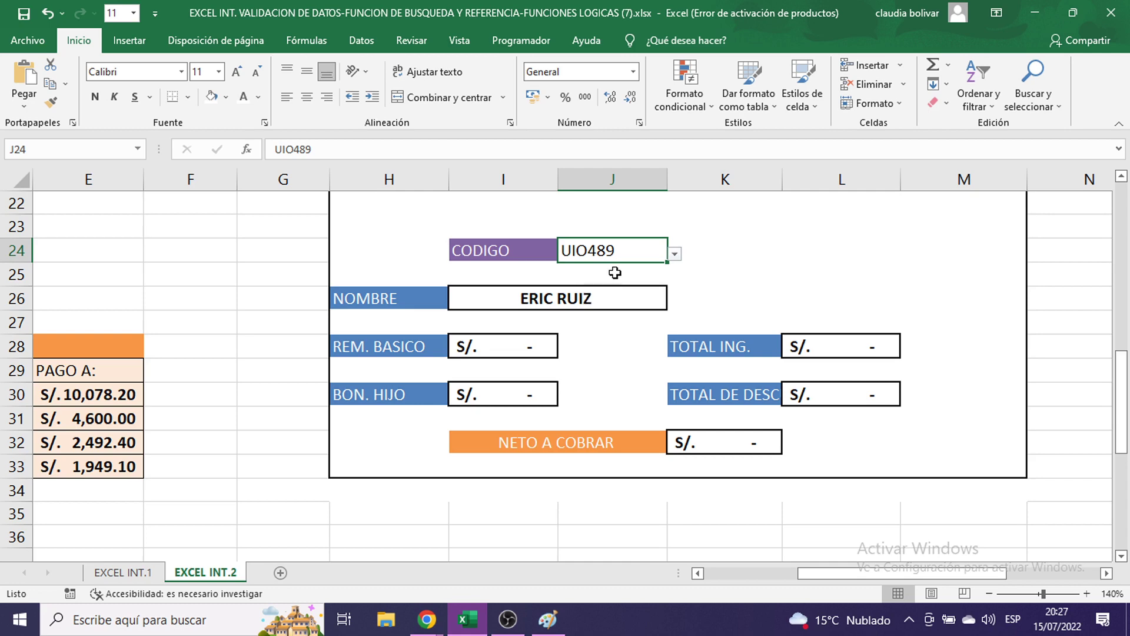
scroll(673, 321, "up", 4)
scroll(672, 321, "up", 3)
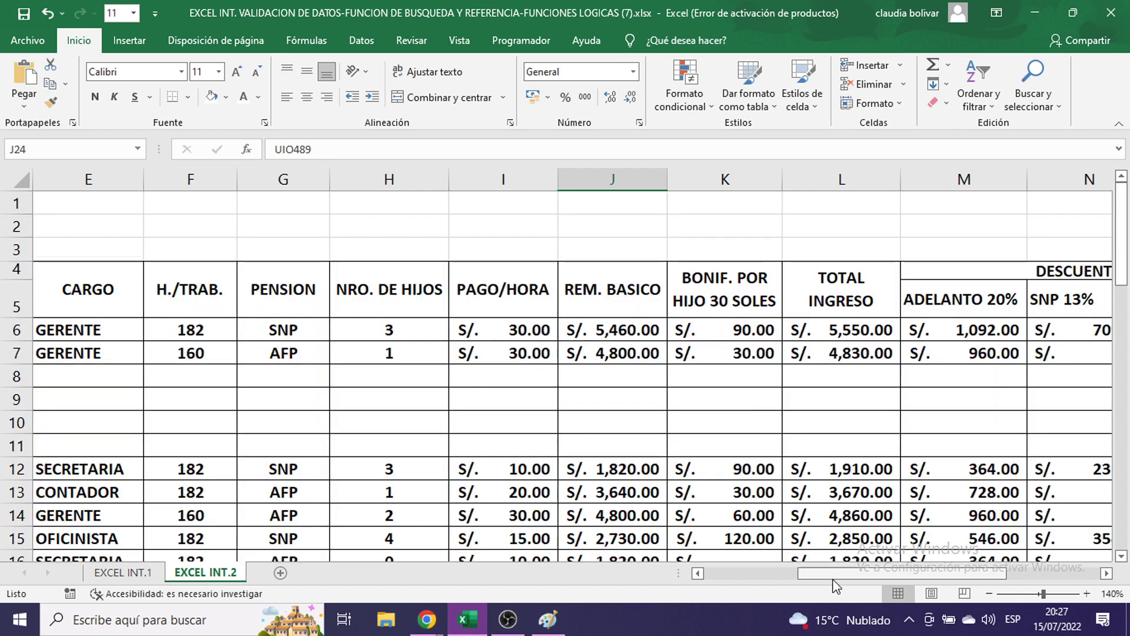
- Enter CARGO CONTADOR and 189 hours worked in payroll row 8
left_click_drag(828, 573, 756, 591)
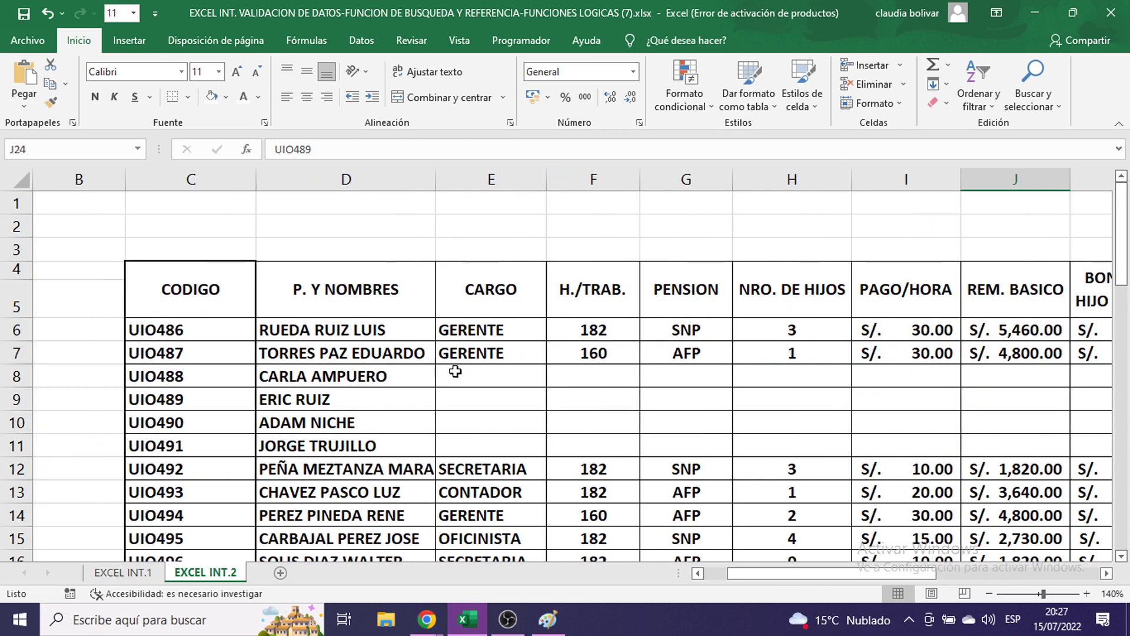
left_click(462, 374)
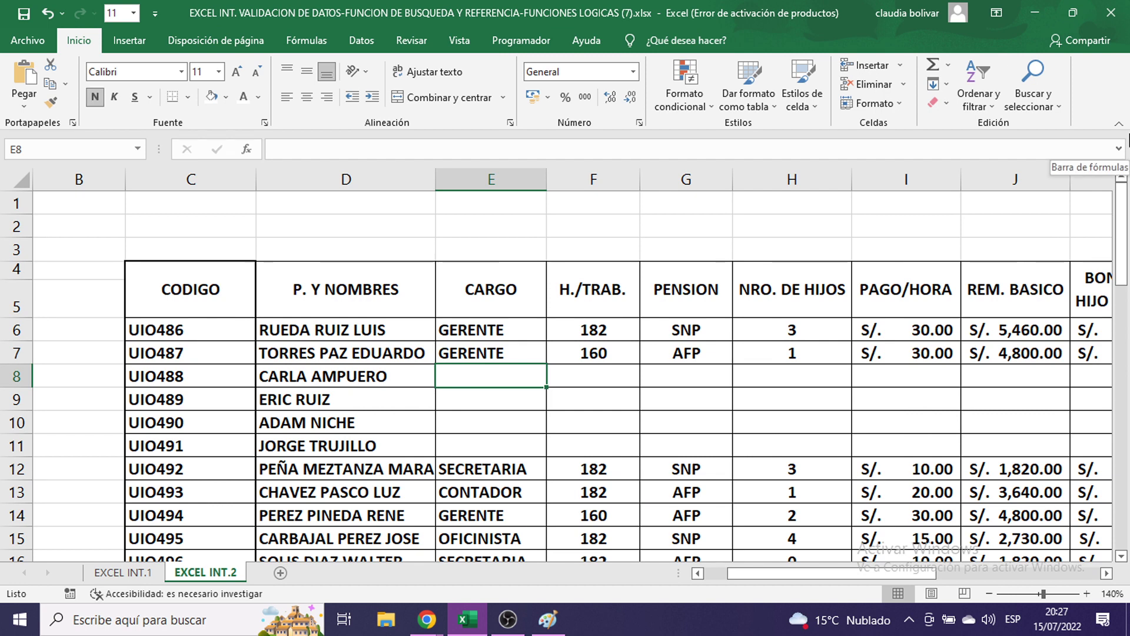
type("CONTADOR")
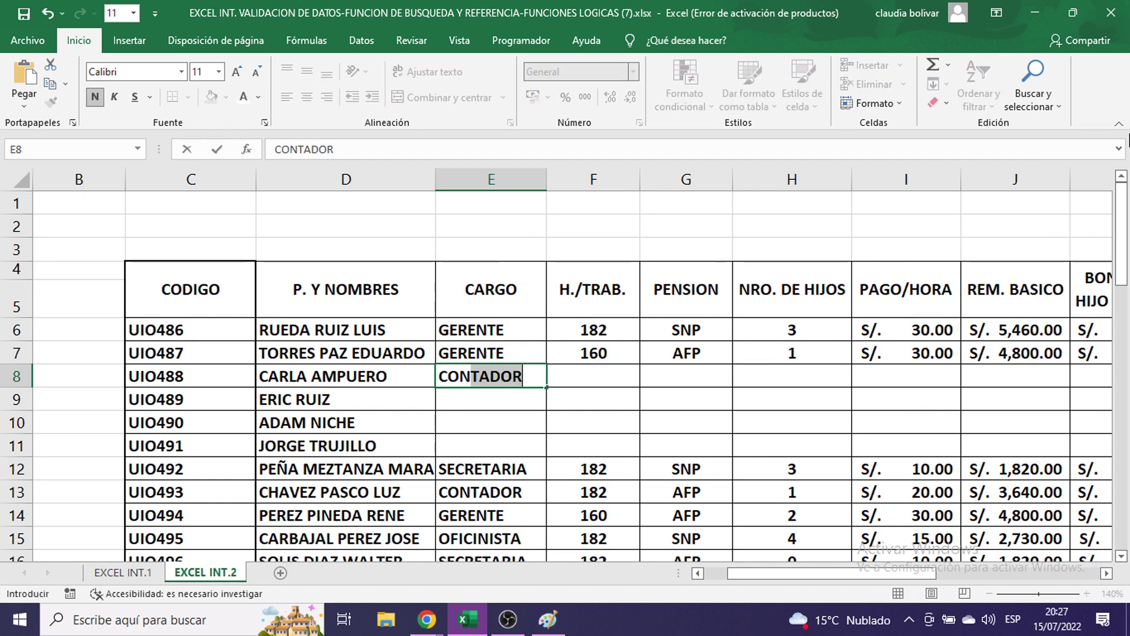
key("Return")
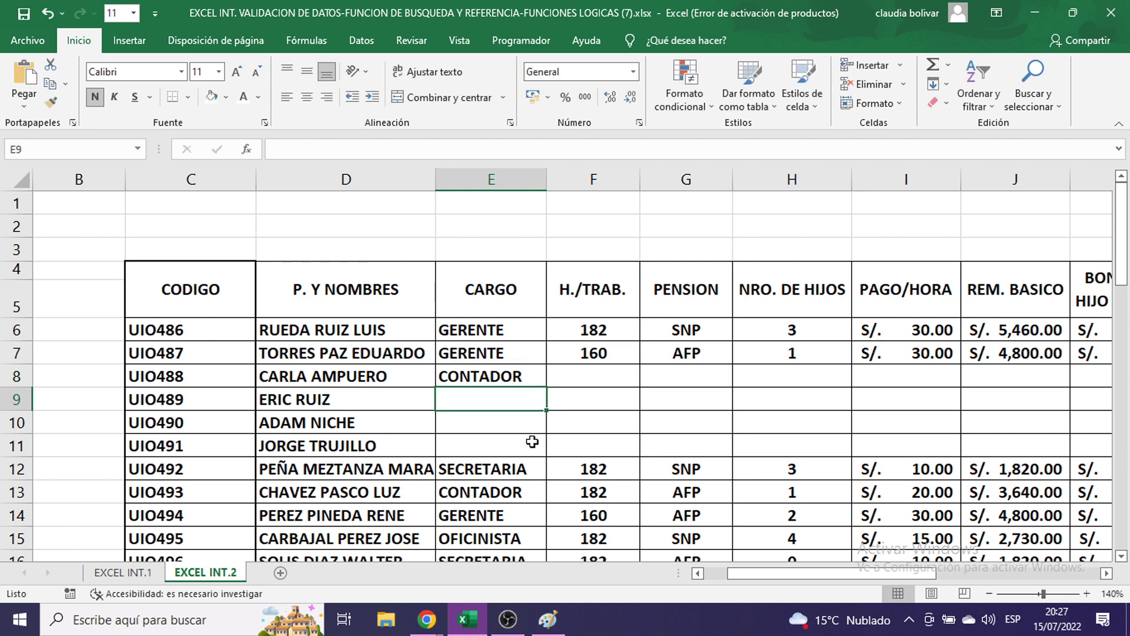
left_click(584, 377)
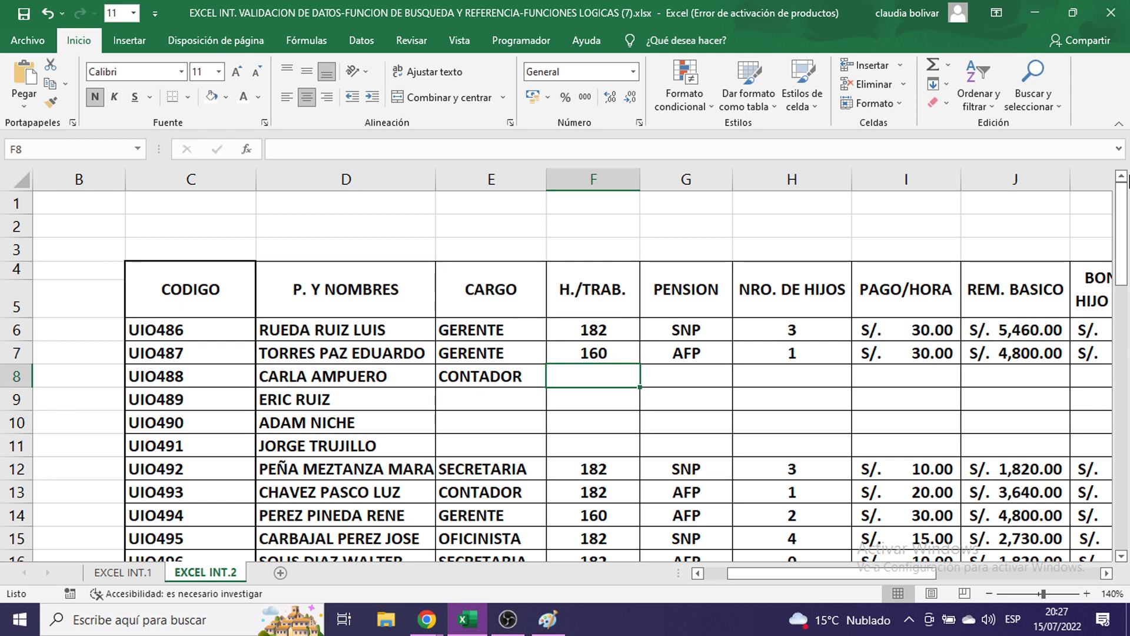
type("189")
key("Return")
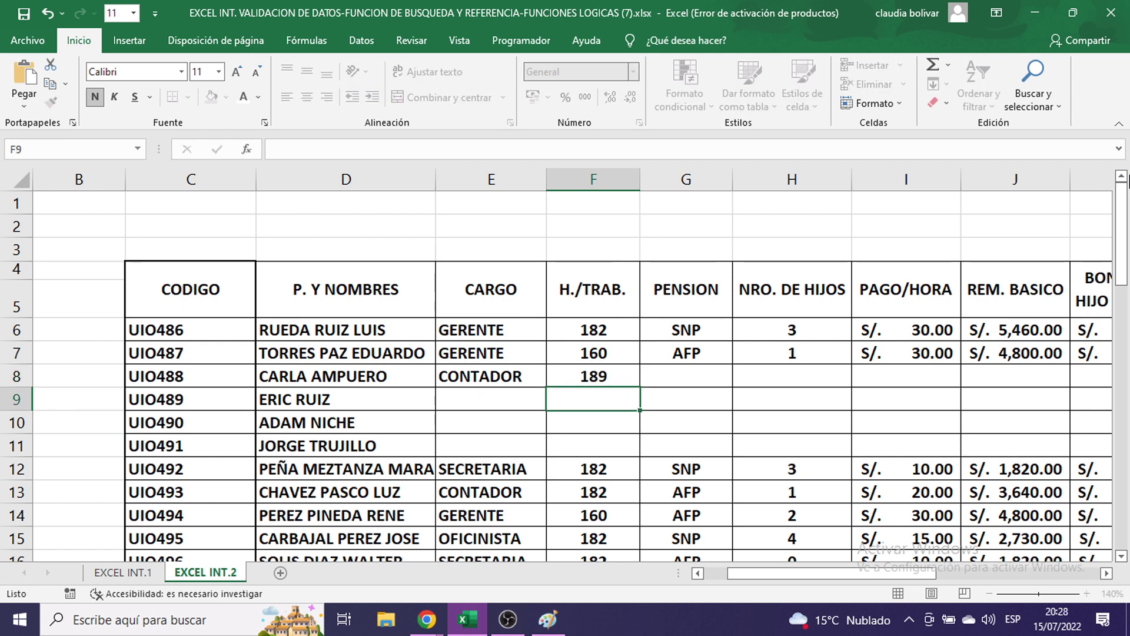
- Set row 8's pension to AFP
left_click(697, 377)
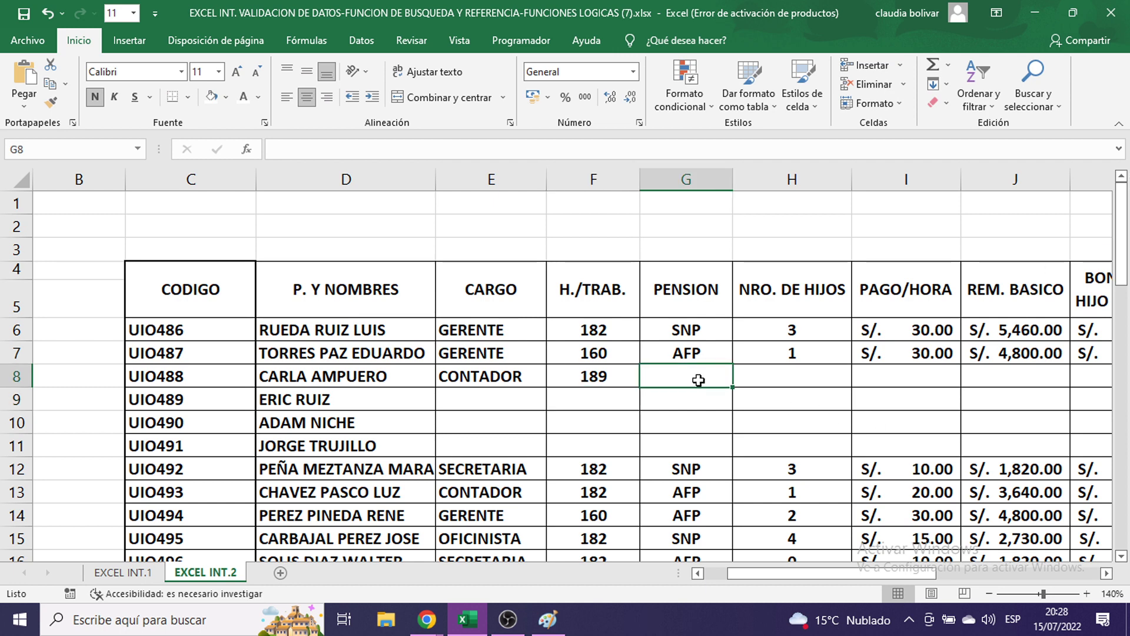
type("AFP")
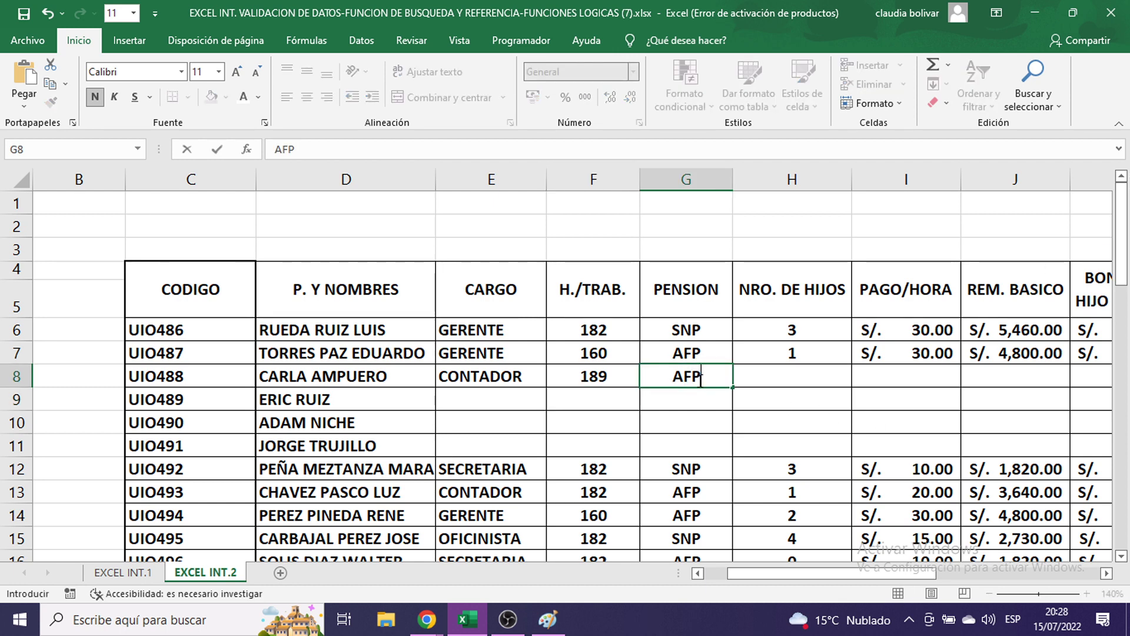
key("BackSpace")
type("P")
key("Return")
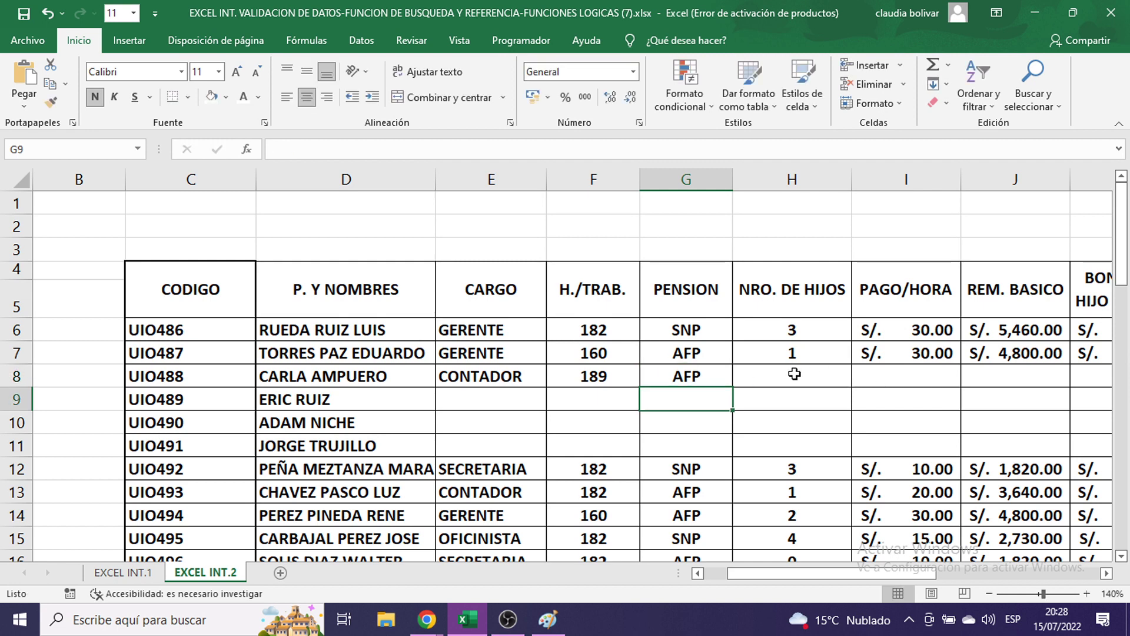
left_click(792, 377)
left_click_drag(907, 574, 954, 577)
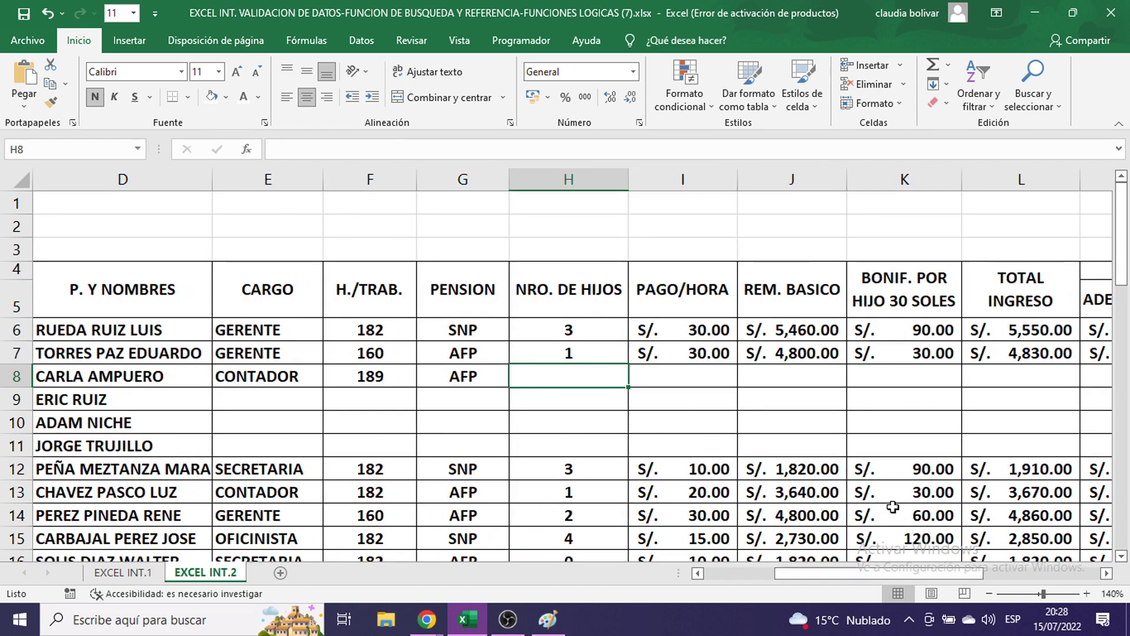
- Copy the PAGO/HORA, REM. BASICO, child bonus and TOTAL INGRESO formulas down to row 11
left_click(696, 330)
left_click_drag(737, 340, 719, 478)
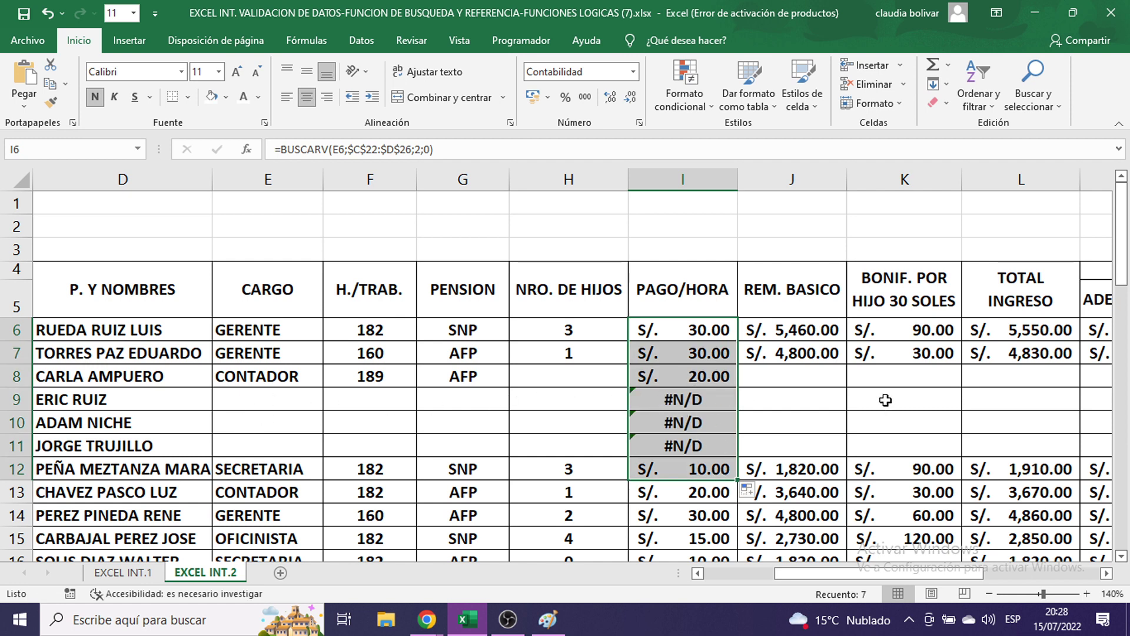
left_click(813, 328)
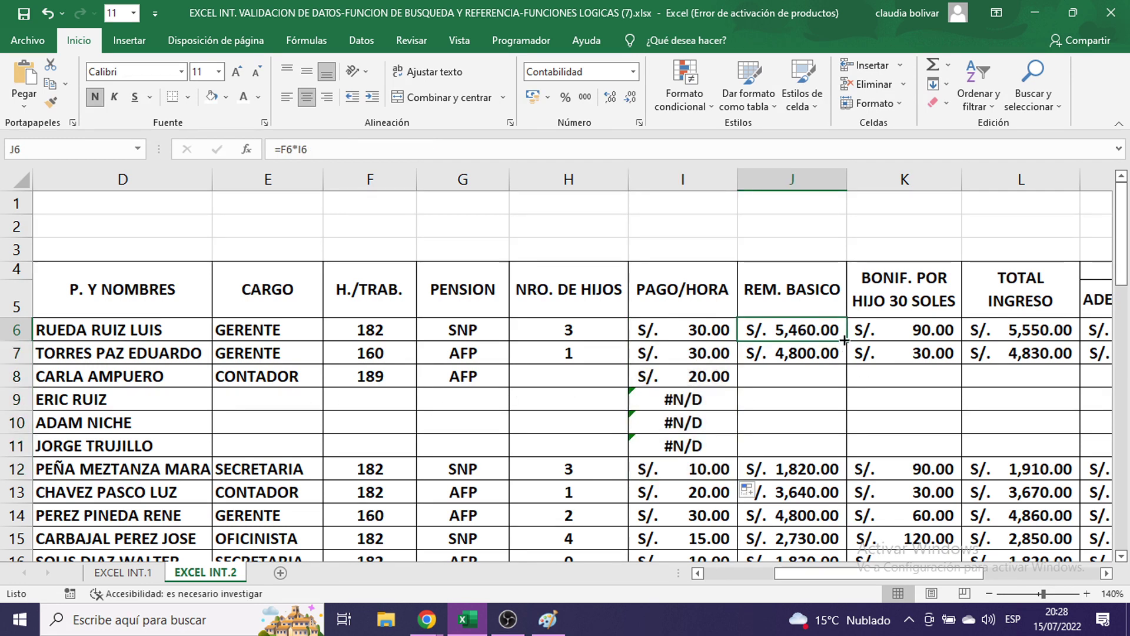
left_click_drag(846, 340, 847, 462)
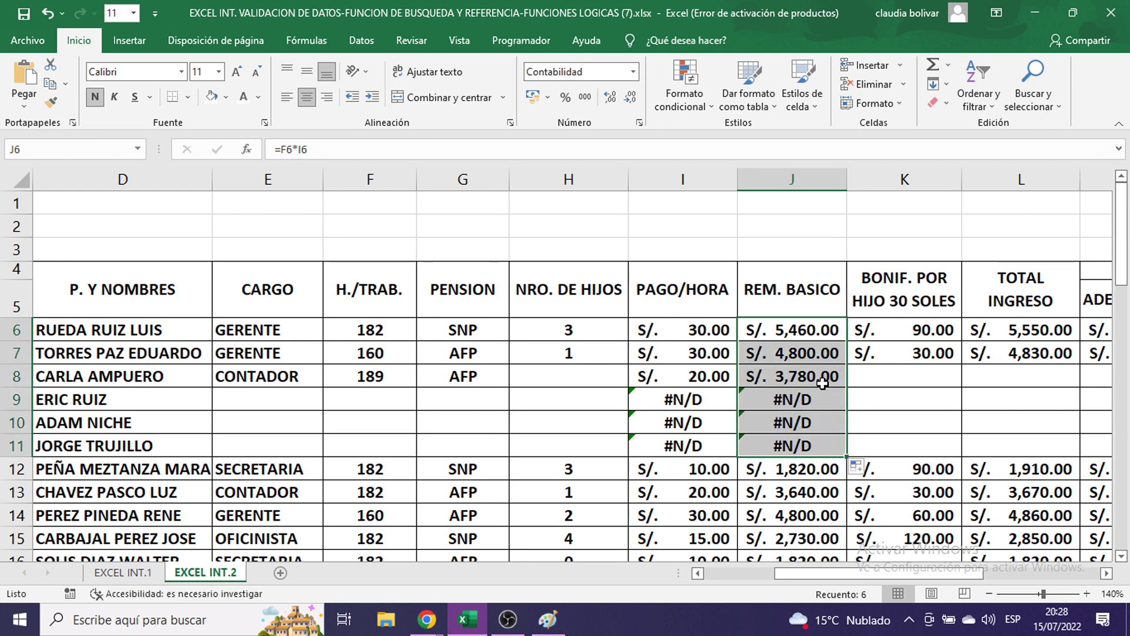
left_click(946, 330)
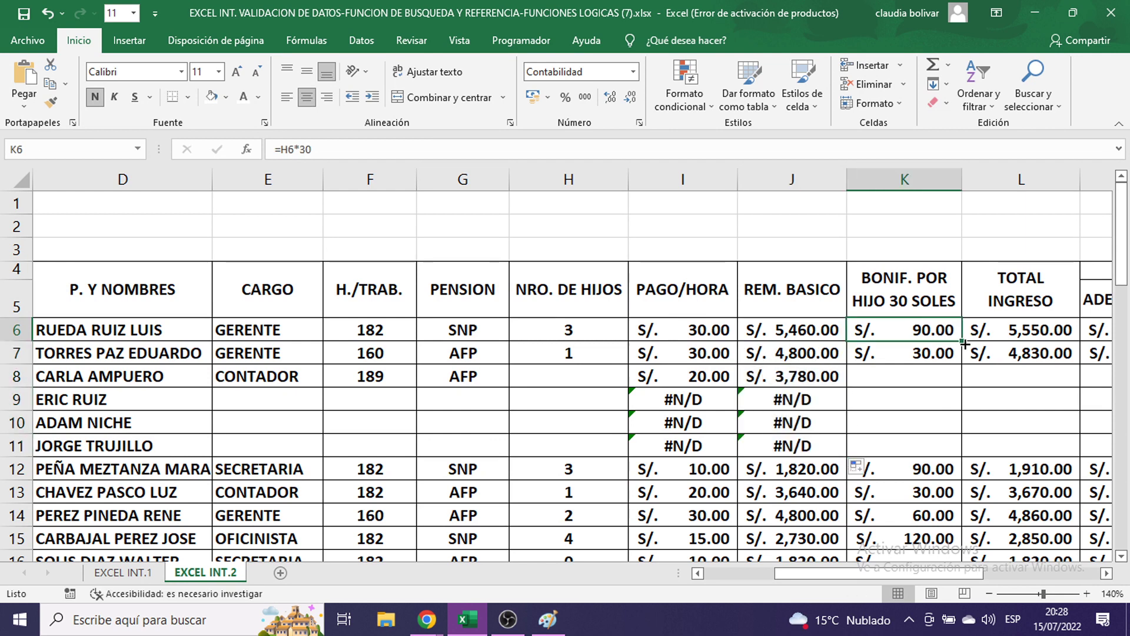
left_click_drag(962, 340, 966, 460)
left_click(1019, 341)
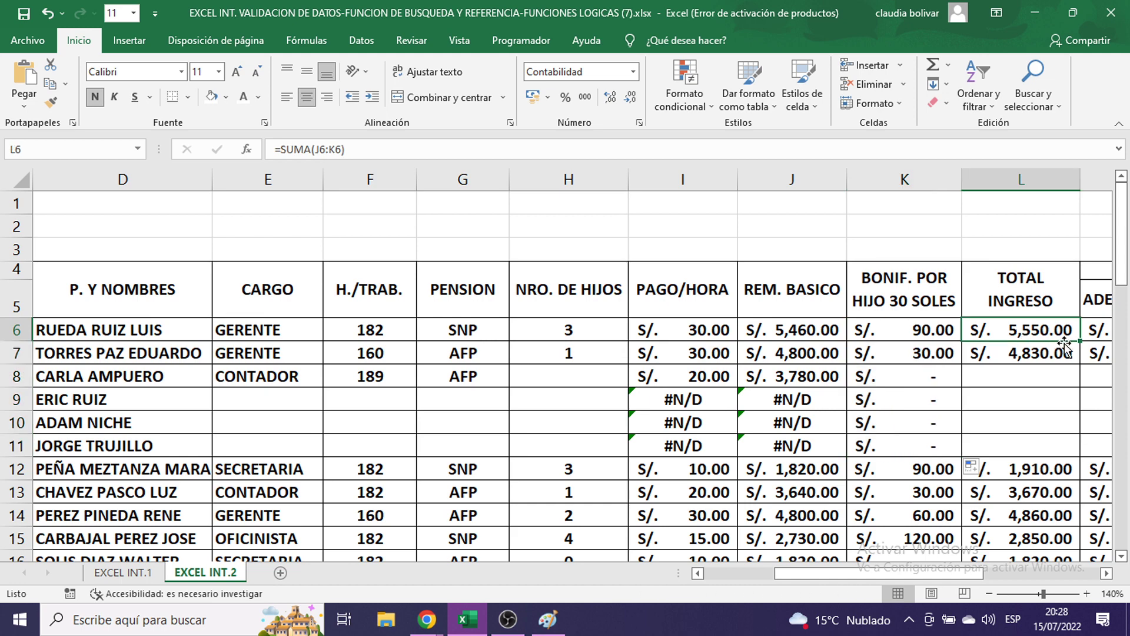
left_click_drag(1079, 341, 1074, 454)
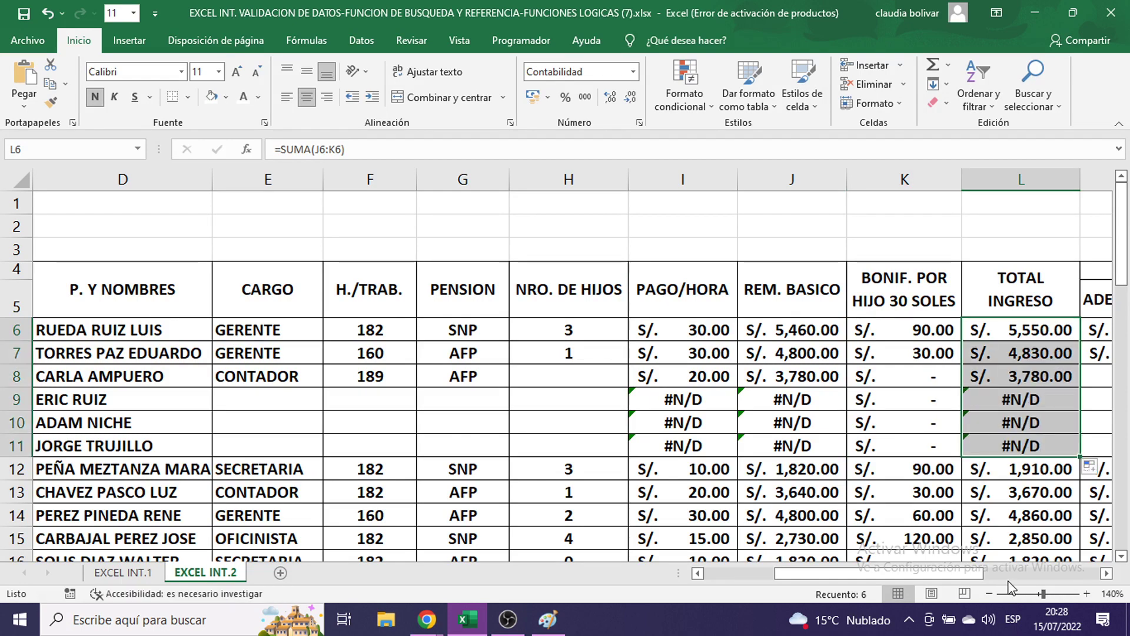
left_click_drag(985, 574, 1107, 571)
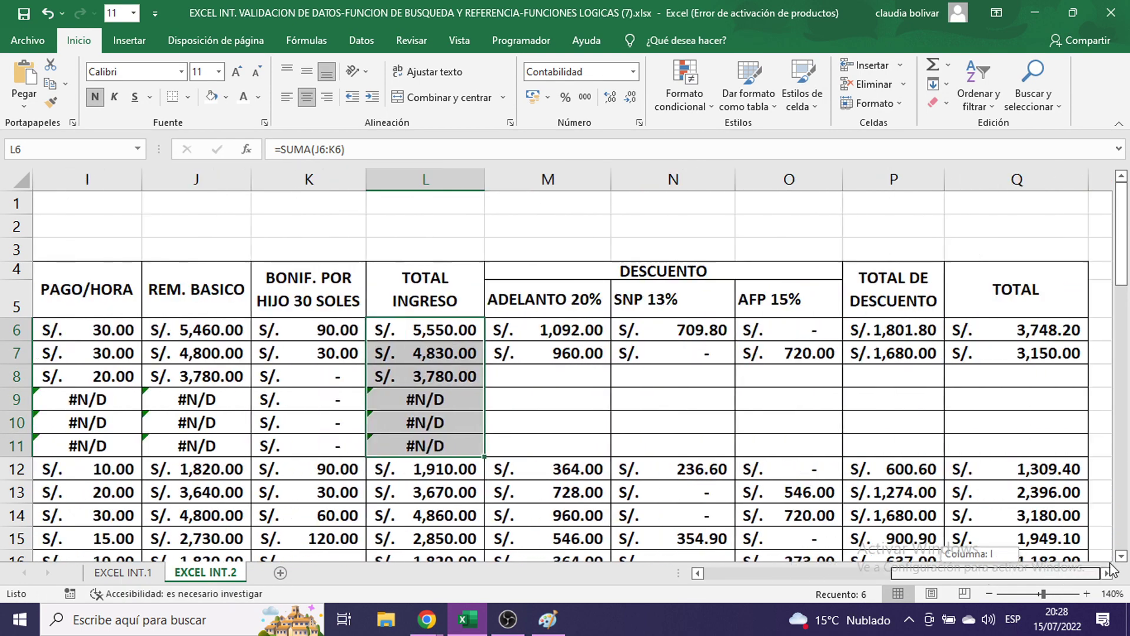
left_click_drag(514, 351, 1086, 456)
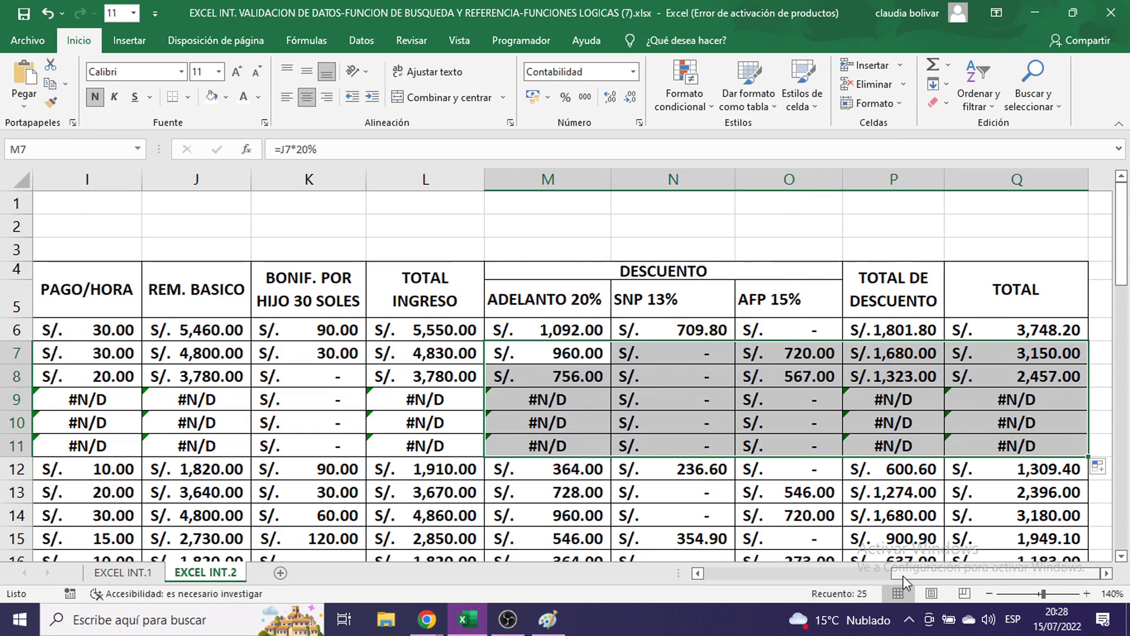
left_click_drag(903, 575, 809, 578)
- Review the payslip's name and basic-pay BUSCARV lookup formulas
scroll(678, 372, "down", 3)
scroll(678, 372, "down", 3)
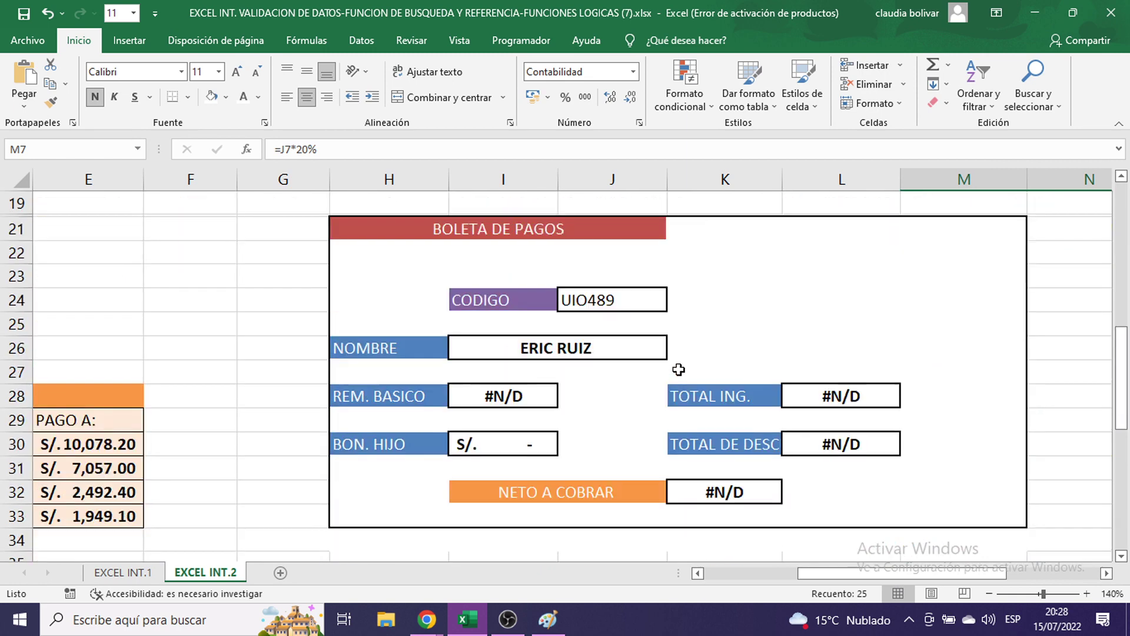
left_click(572, 344)
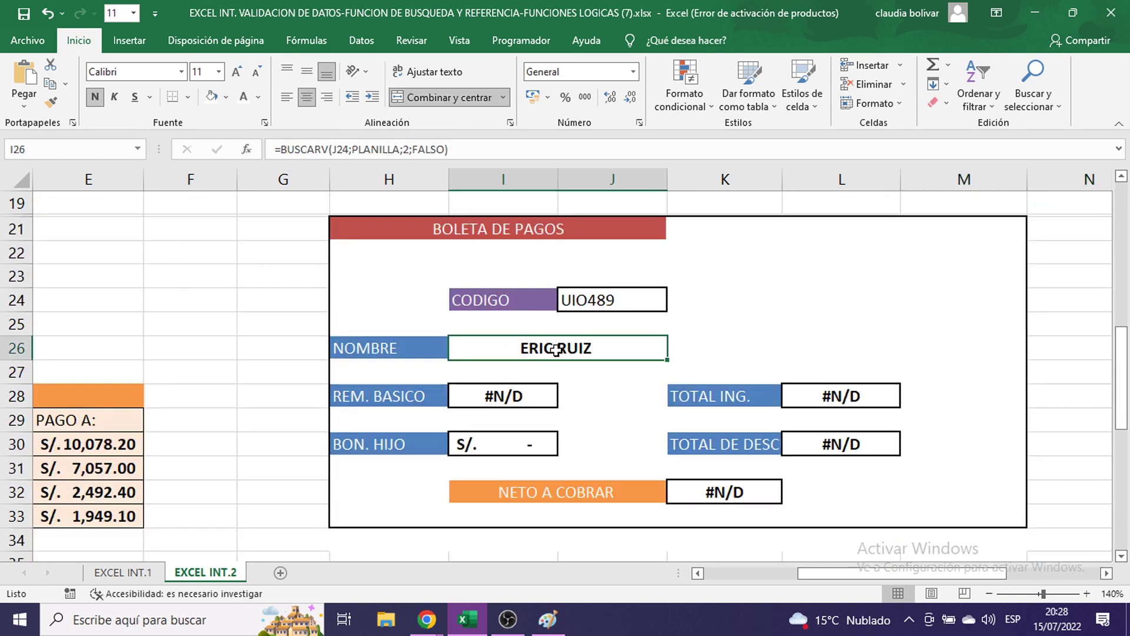
left_click(484, 399)
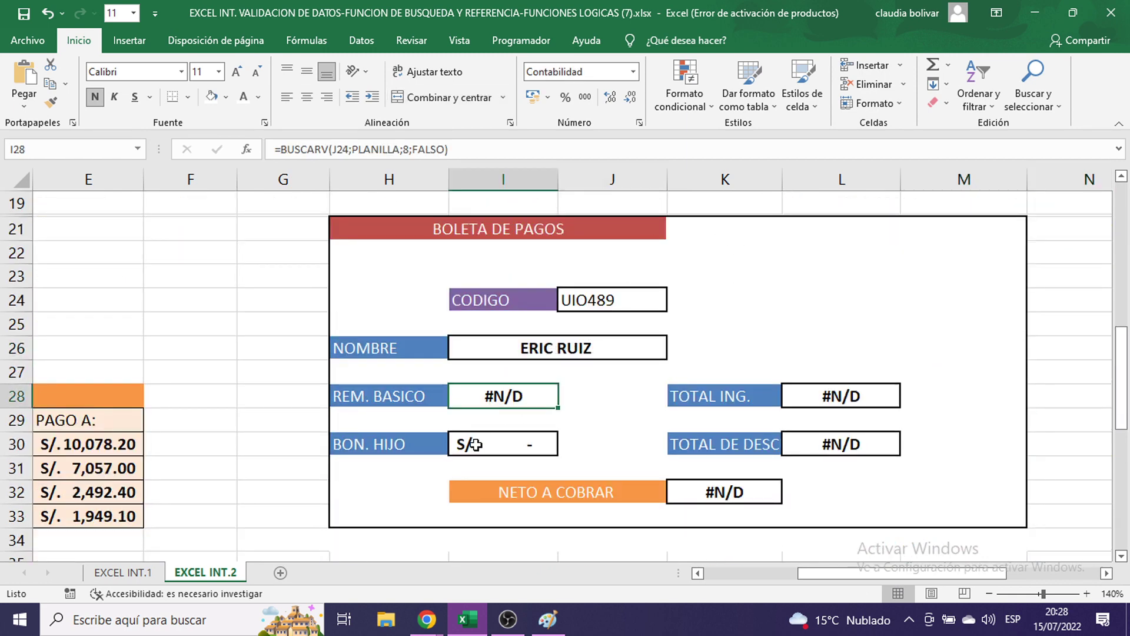
scroll(510, 415, "up", 5)
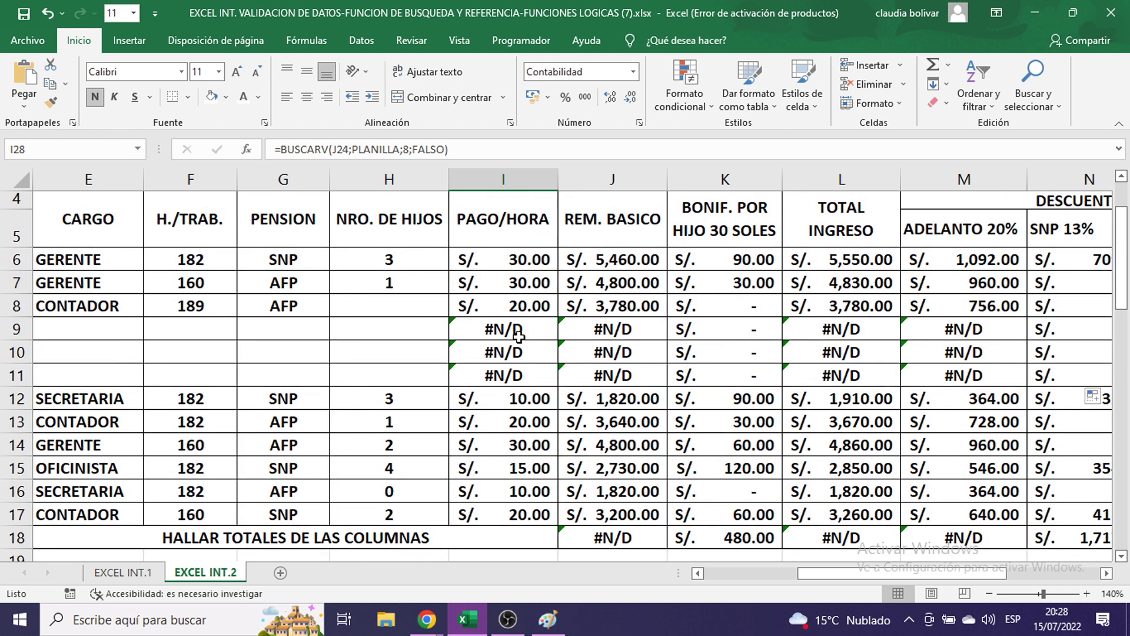
- Copy row 8's PAGO/HORA lookup down to row 11 and compare rows 6, 7 and 9
left_click(514, 307)
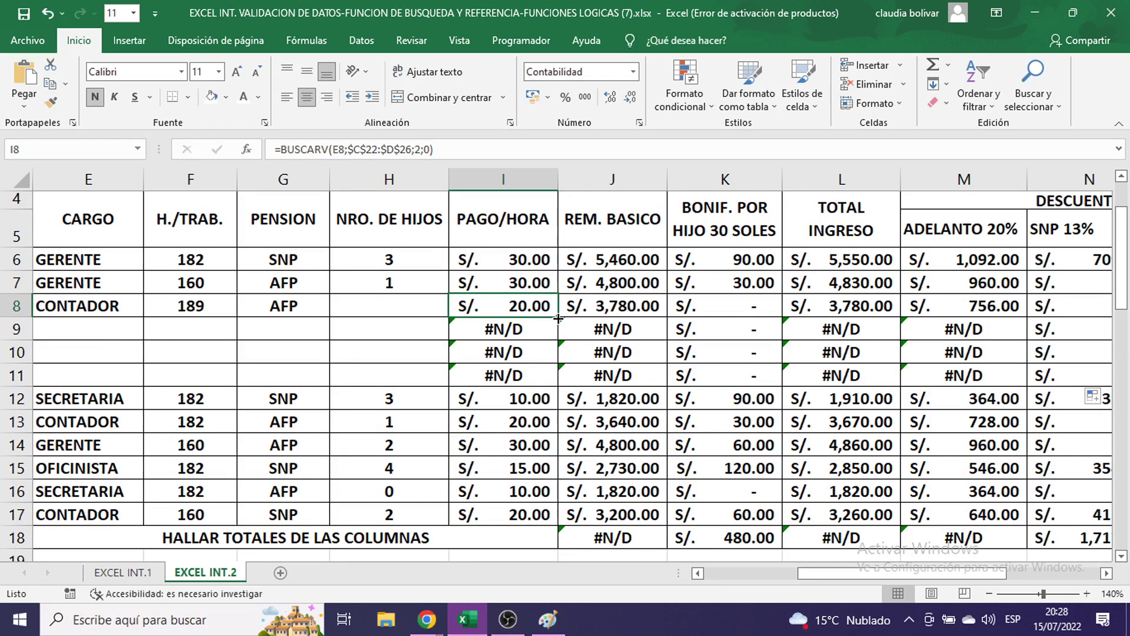
left_click_drag(558, 318, 558, 386)
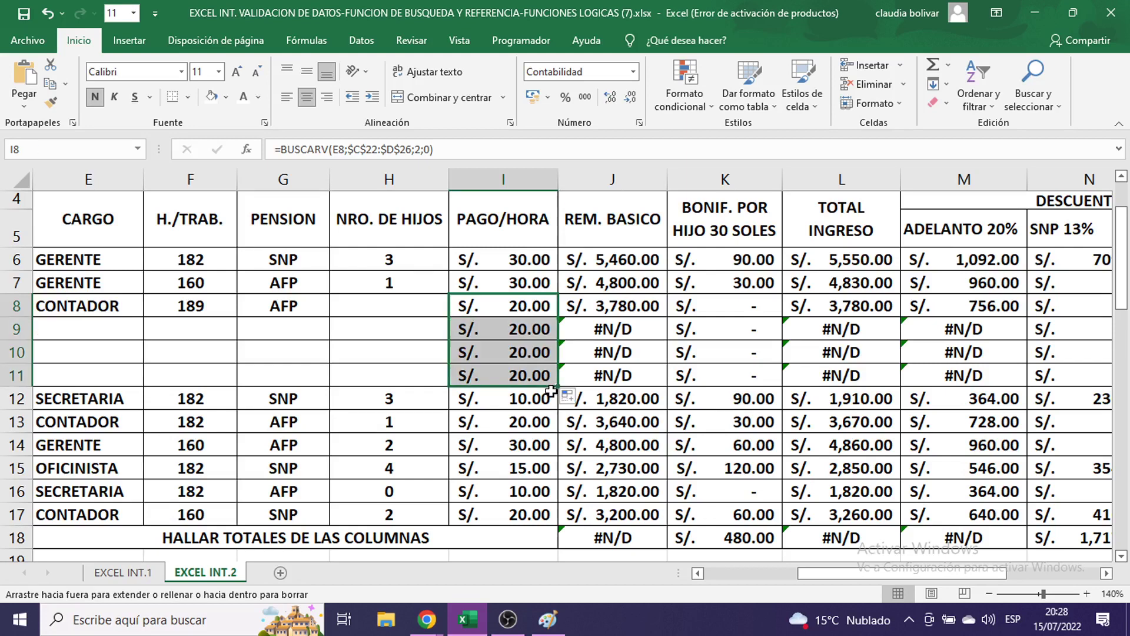
left_click(542, 307)
left_click_drag(557, 318, 552, 375)
left_click(521, 258)
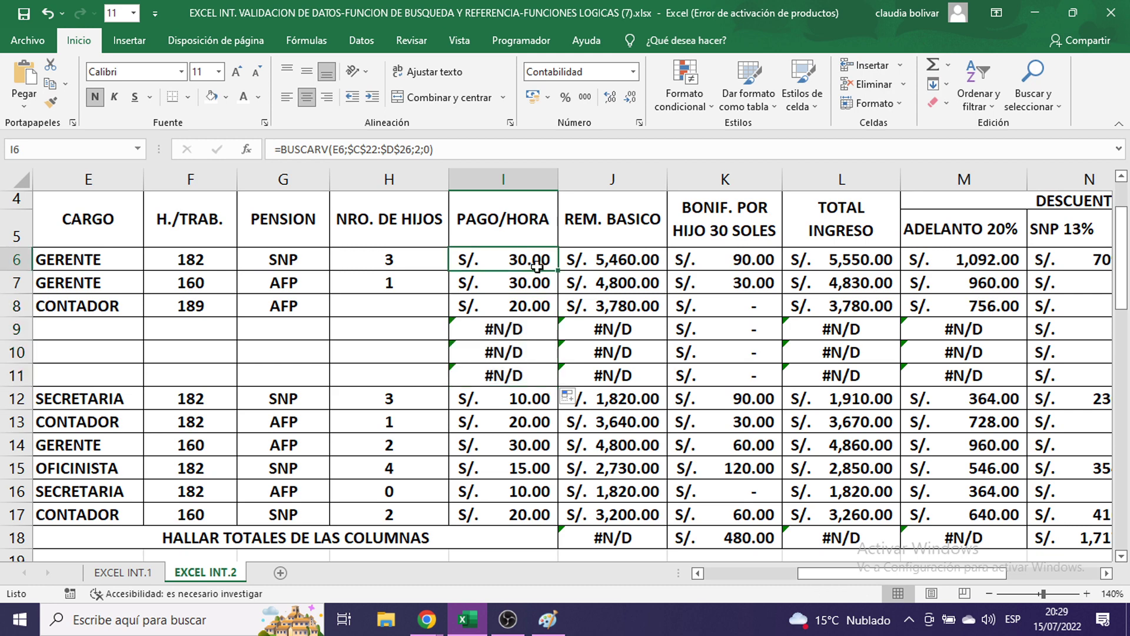
left_click(526, 329)
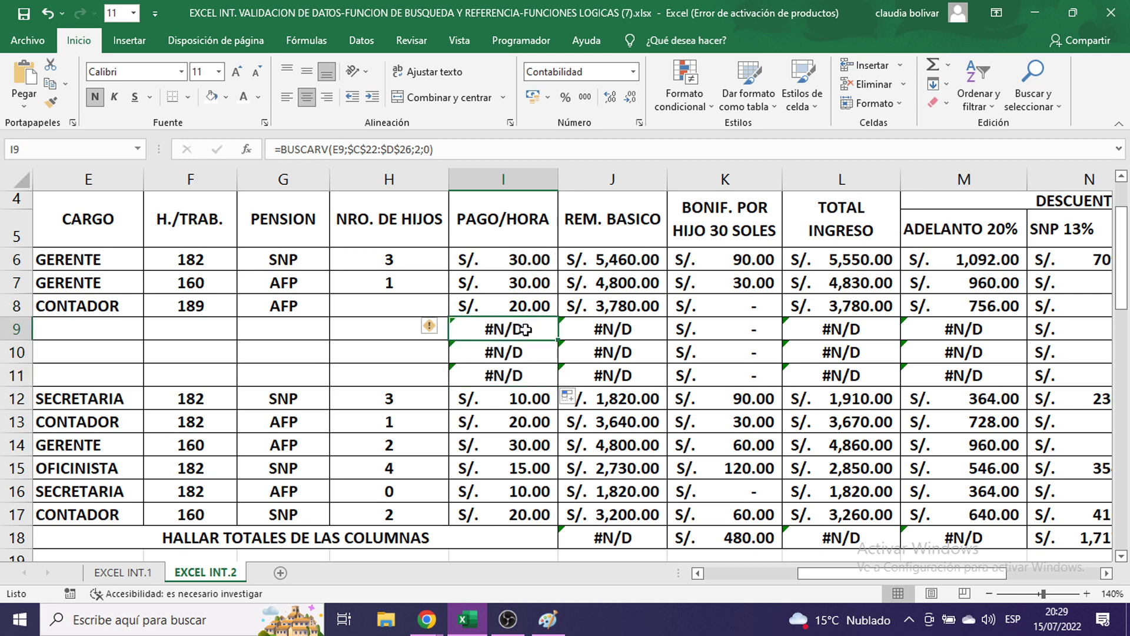
left_click(503, 288)
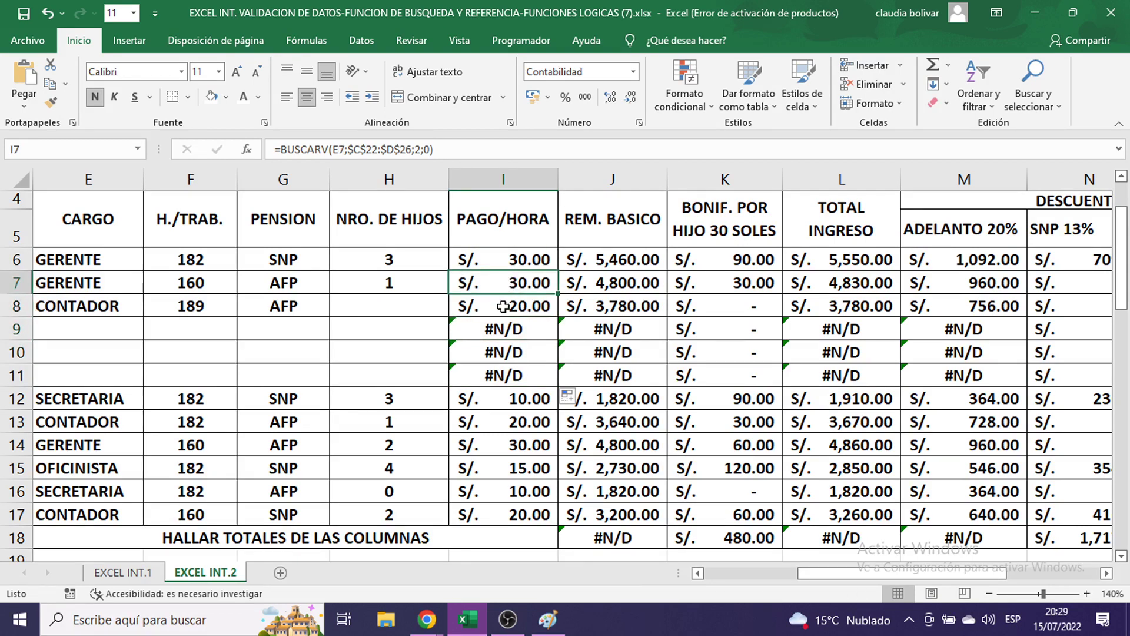
left_click(538, 259)
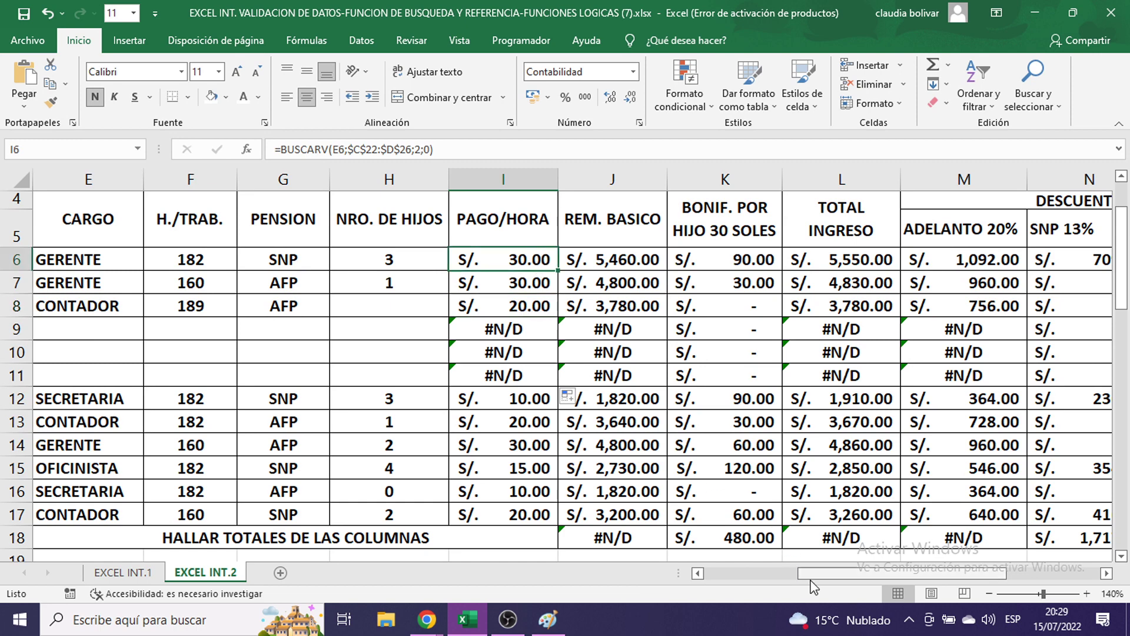
left_click_drag(812, 573, 763, 573)
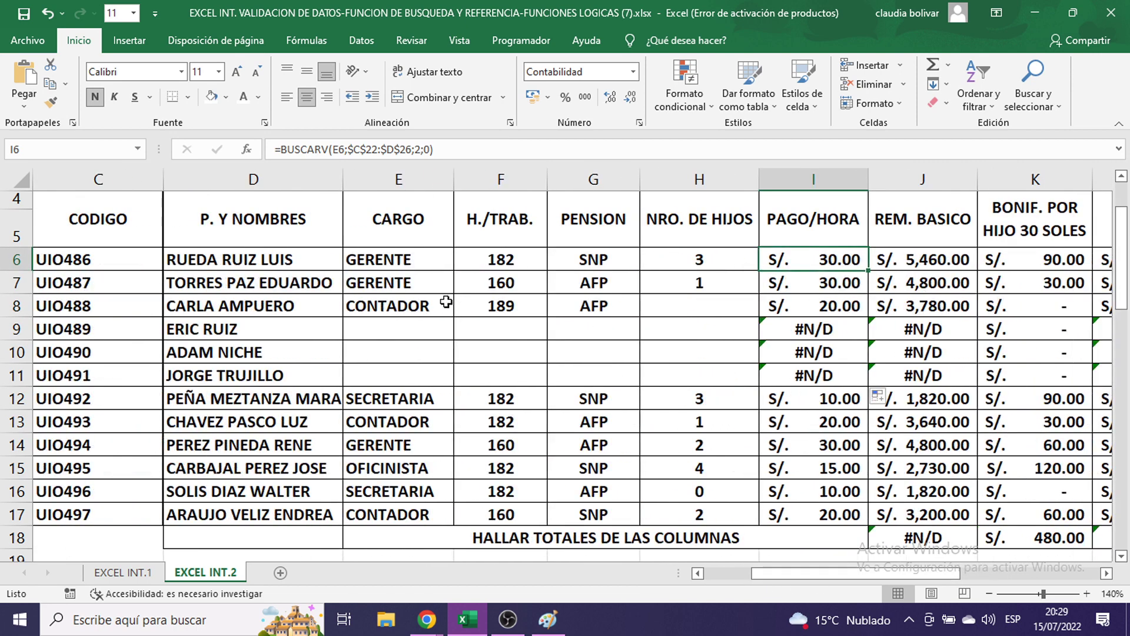
left_click(419, 336)
left_click(486, 333)
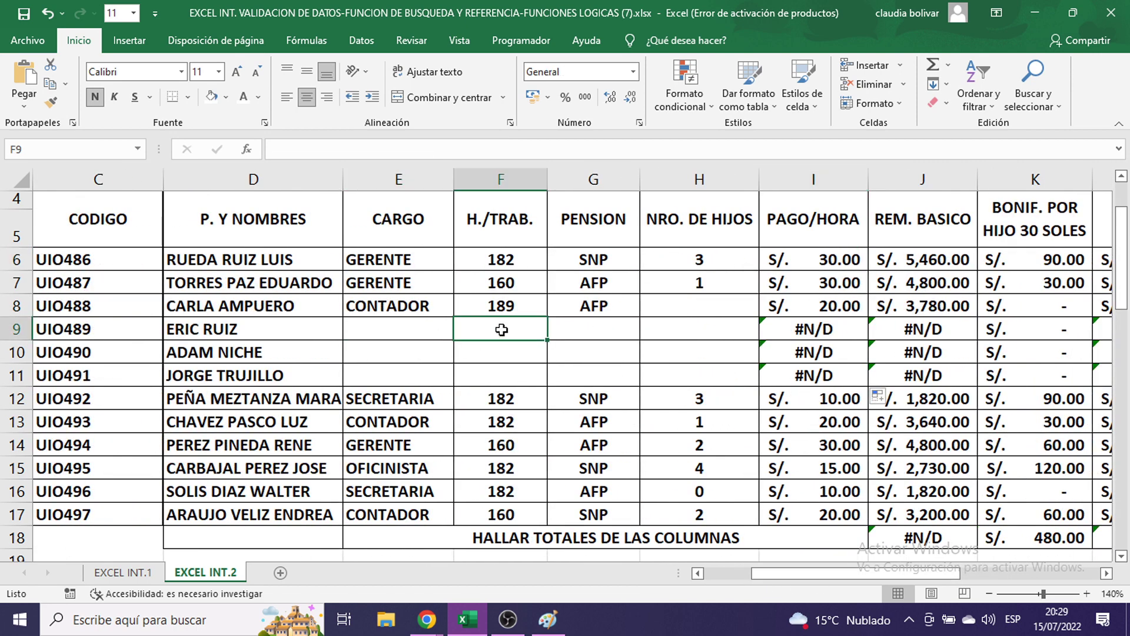
type("1")
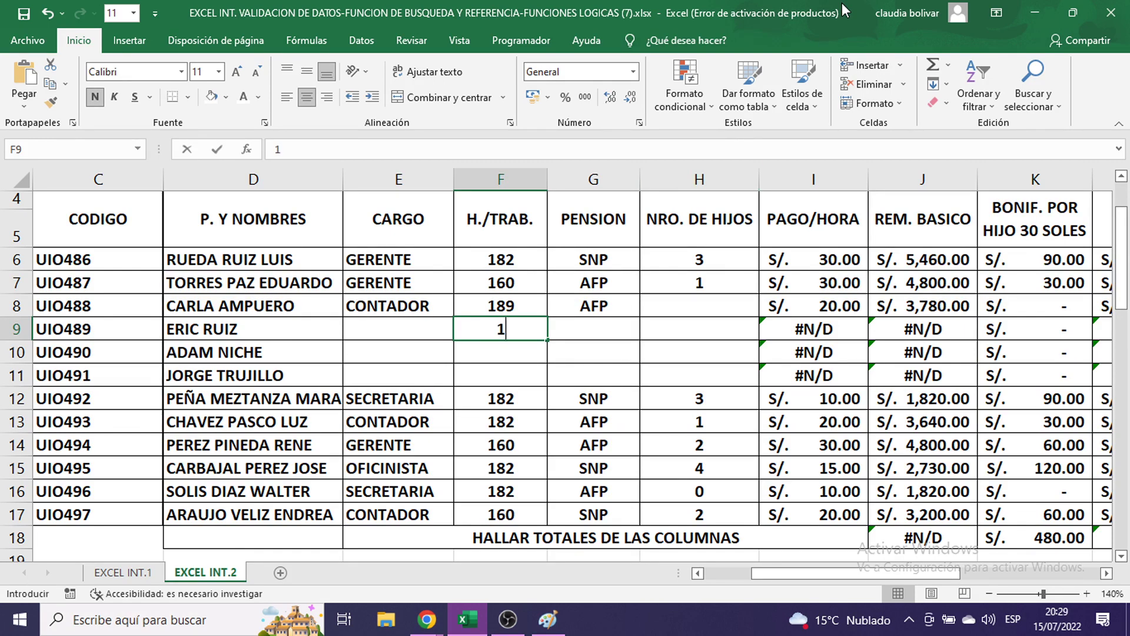
type("90")
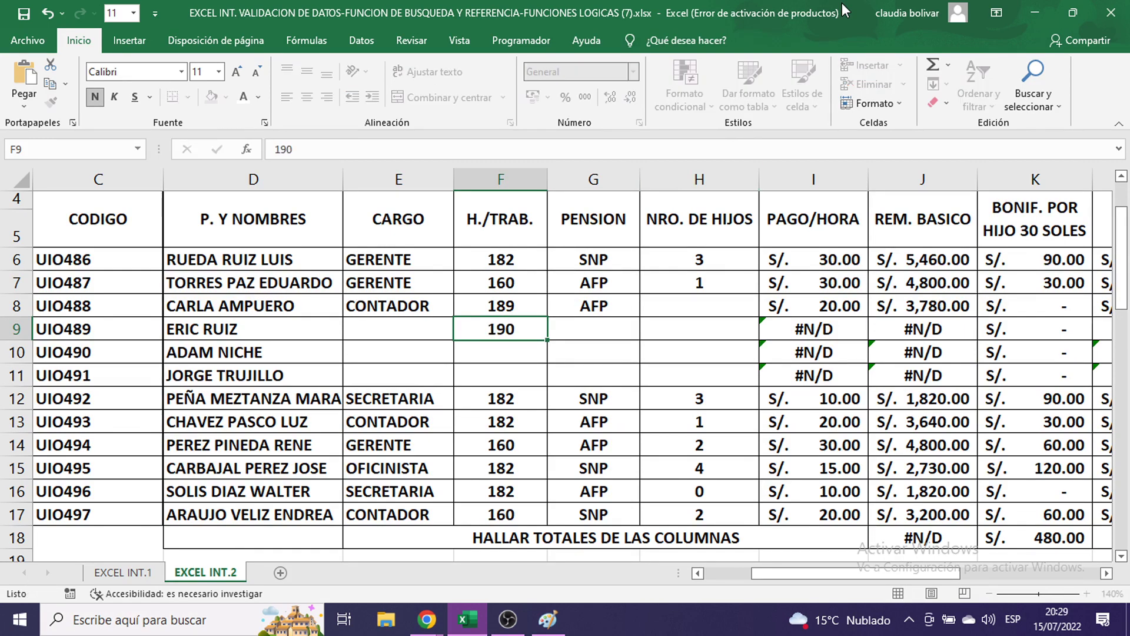
key("Return")
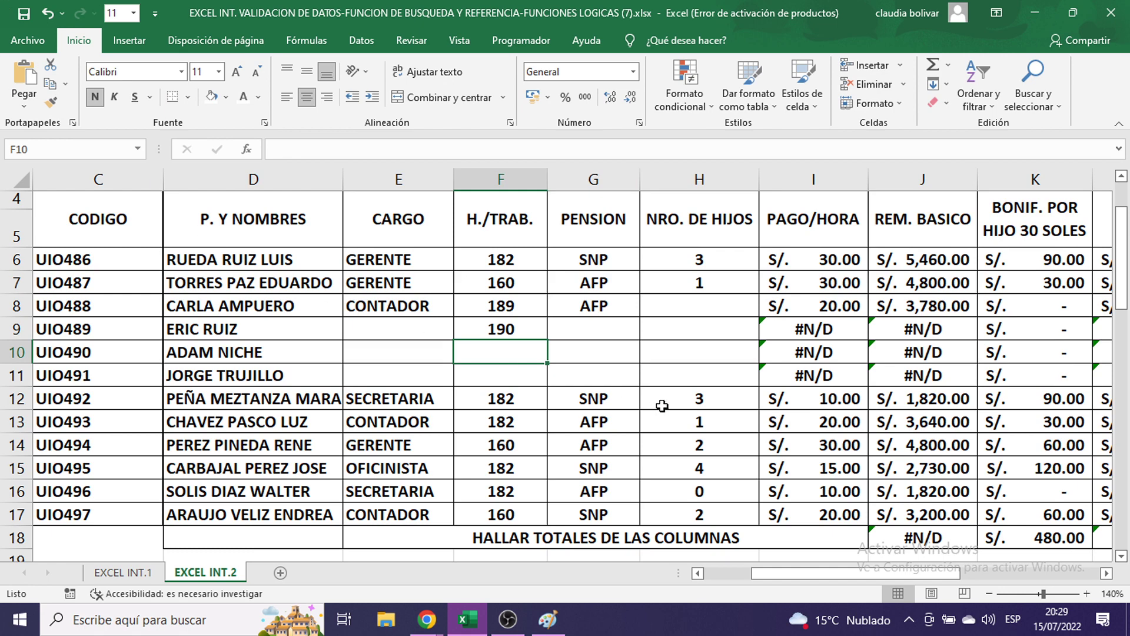
left_click(580, 327)
type("AFP")
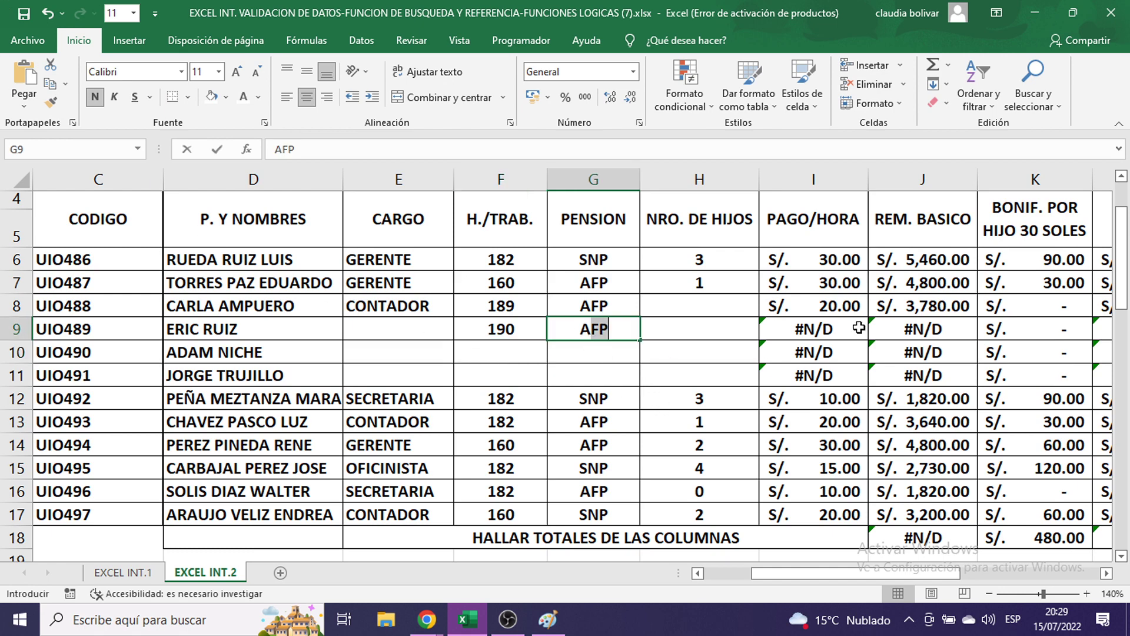
key("Return")
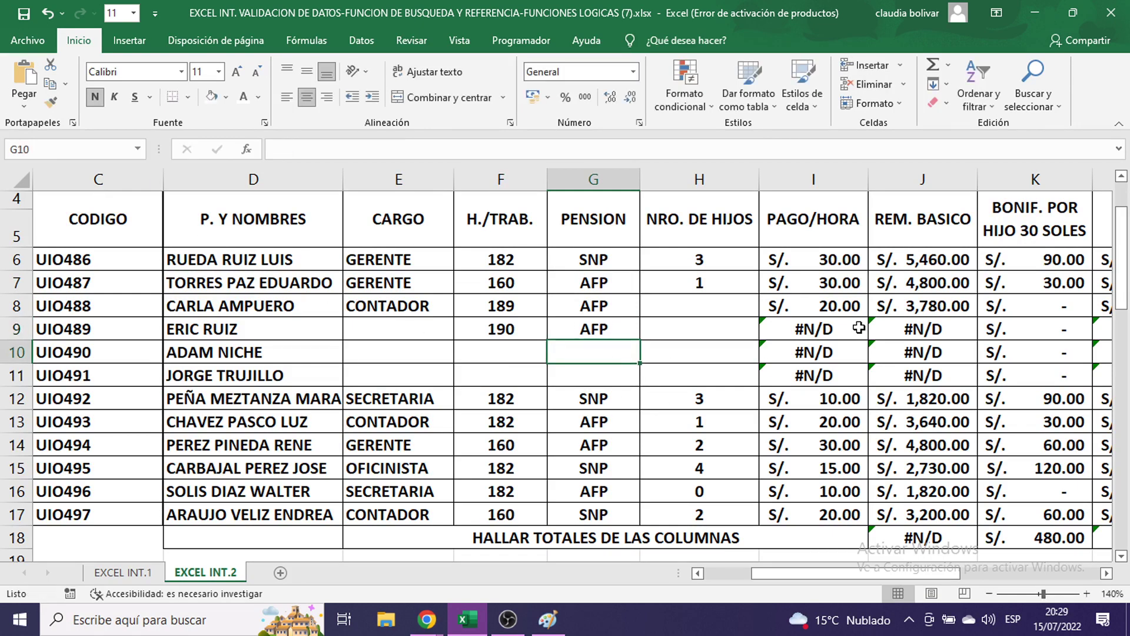
left_click(724, 328)
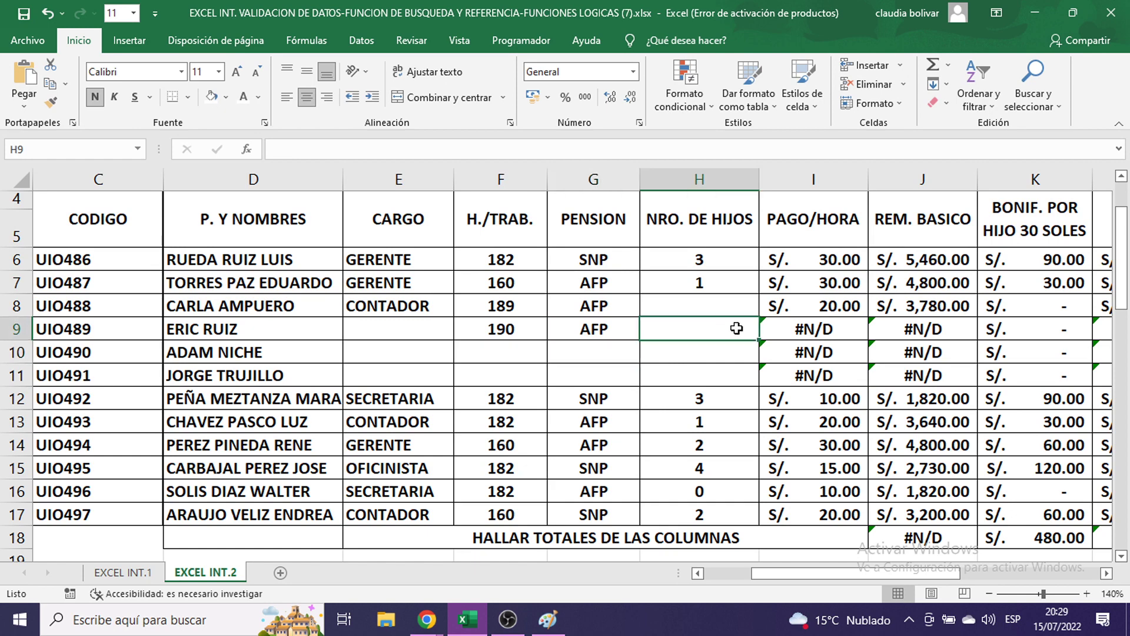
type("3")
key("Return")
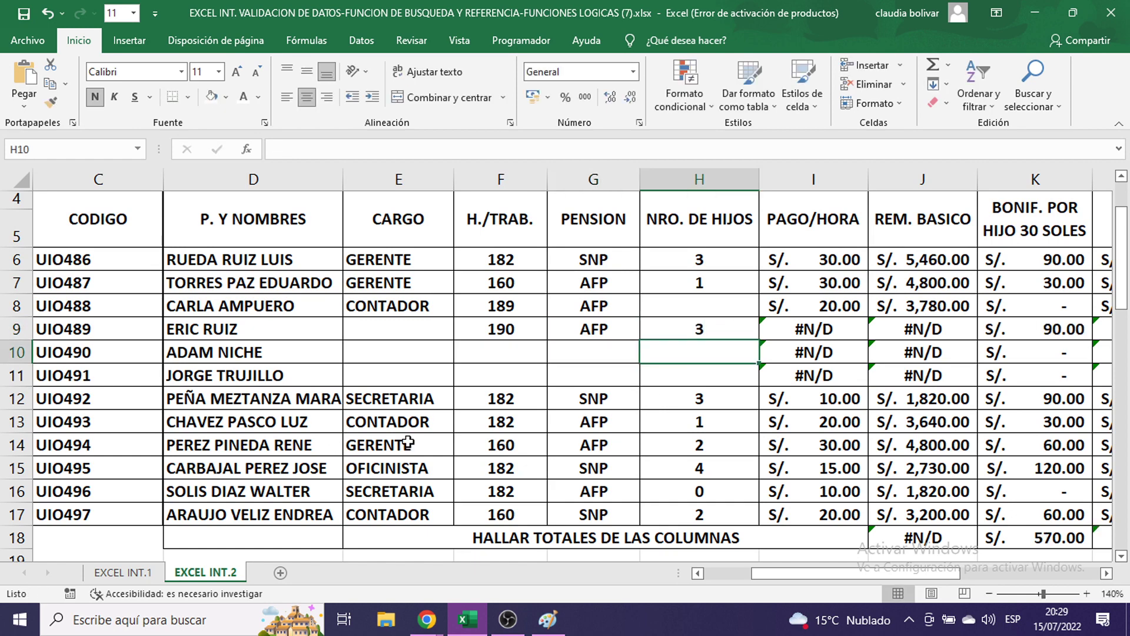
double_click(404, 424)
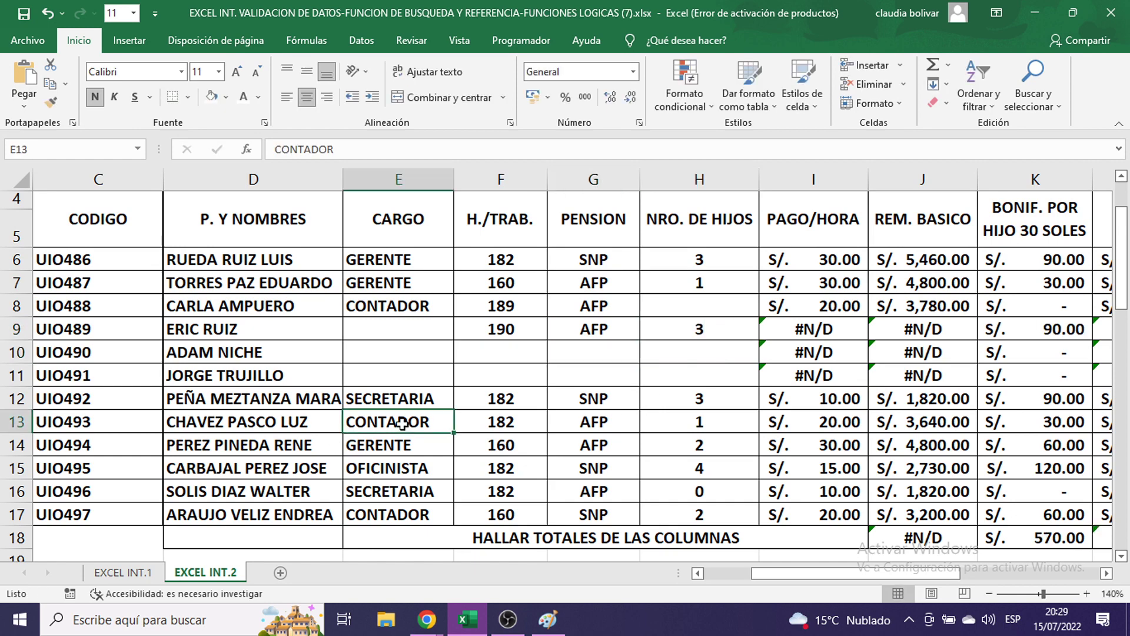
double_click(816, 422)
scroll(898, 444, "down", 2)
scroll(899, 444, "down", 4)
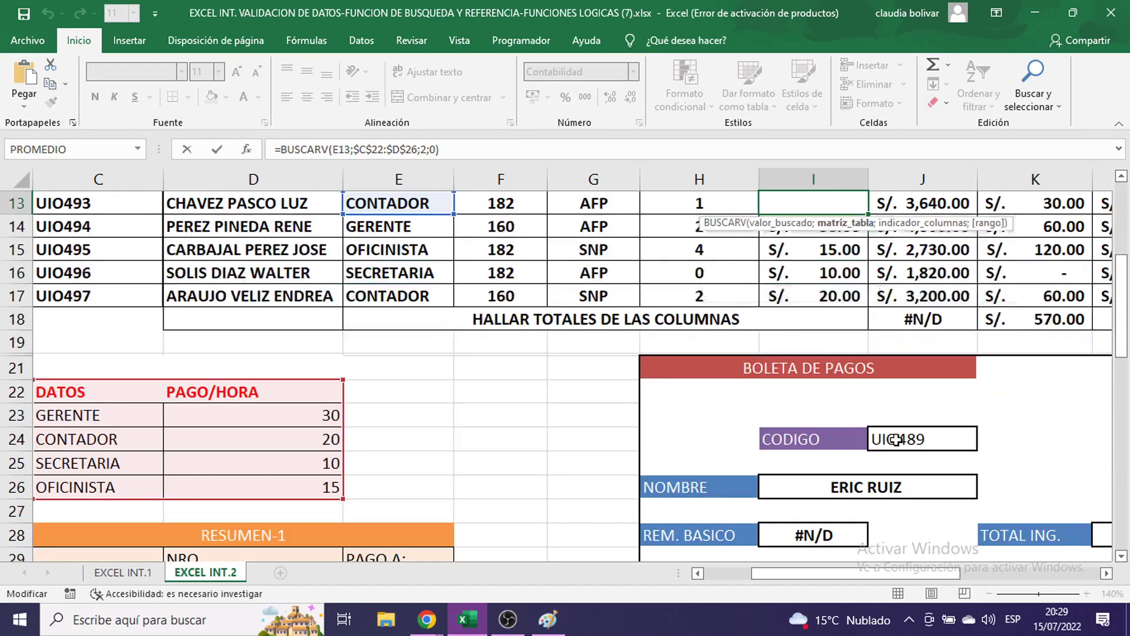
scroll(530, 336, "up", 3)
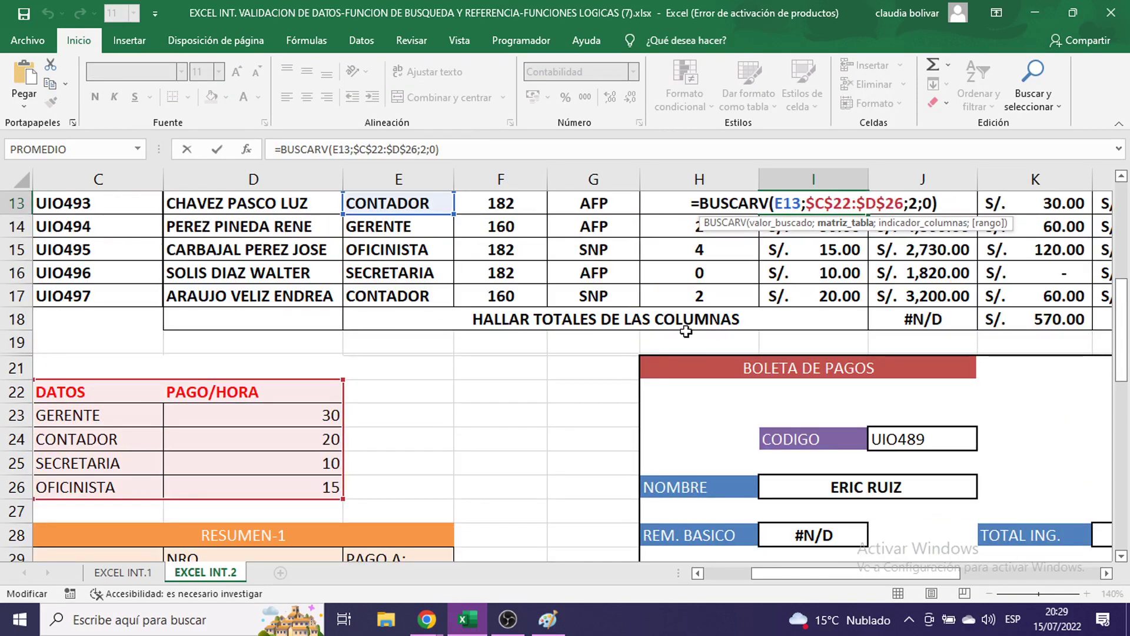
key("Return")
scroll(660, 329, "up", 4)
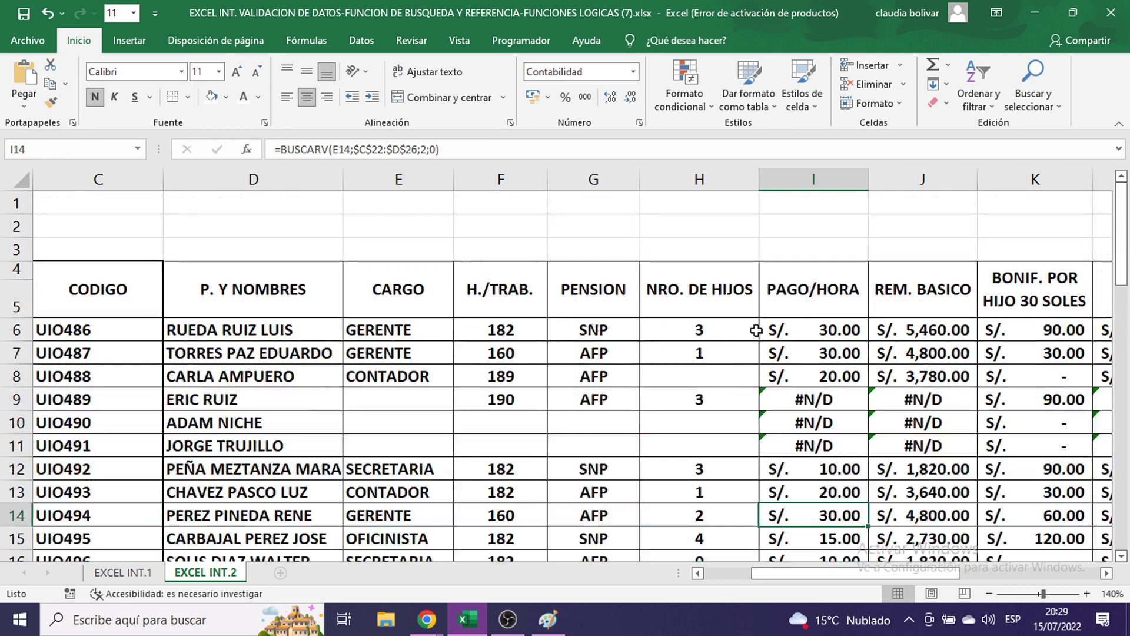
left_click(687, 337)
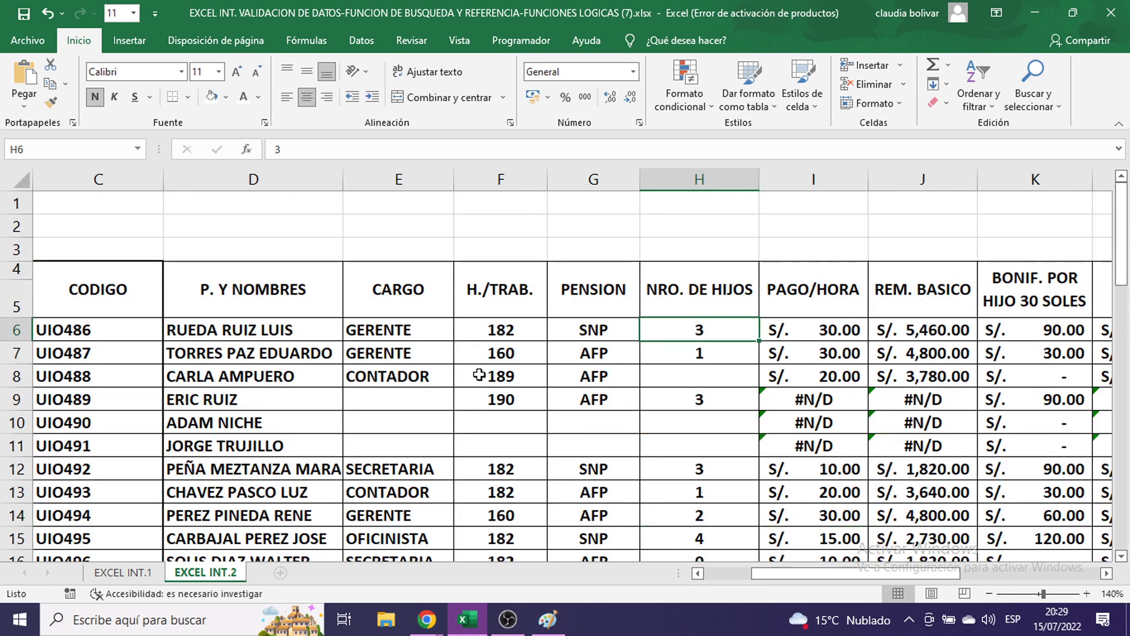
key("ctrl+z")
key("ctrl+z")
key("ctrl+z")
key("ctrl+z")
key("ctrl+z")
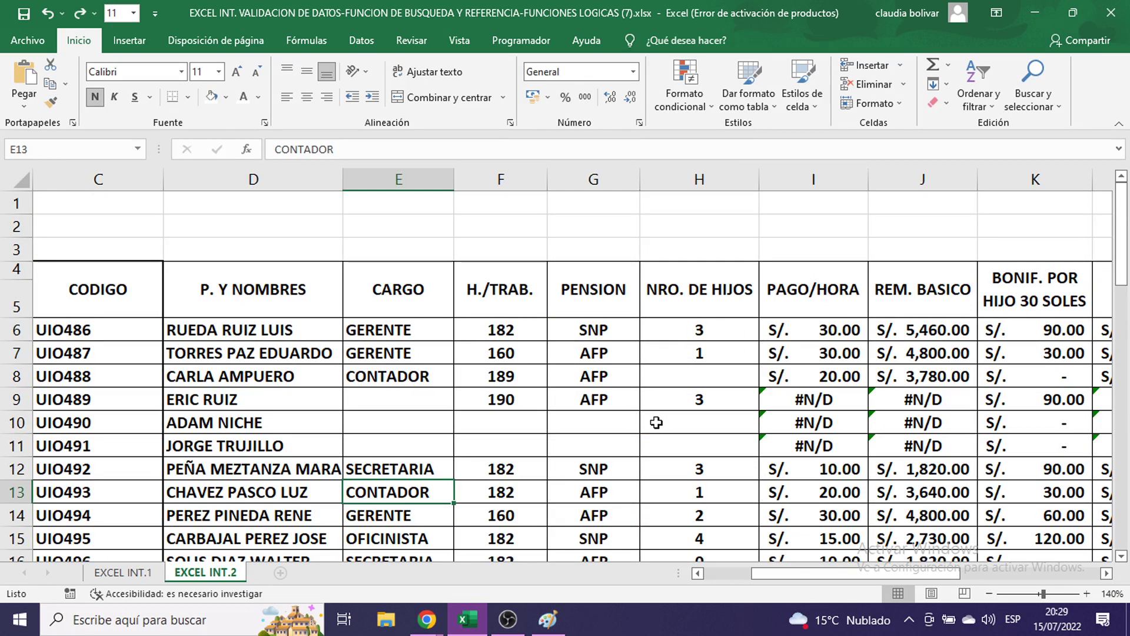
key("ctrl+z")
key("ctrl+z")
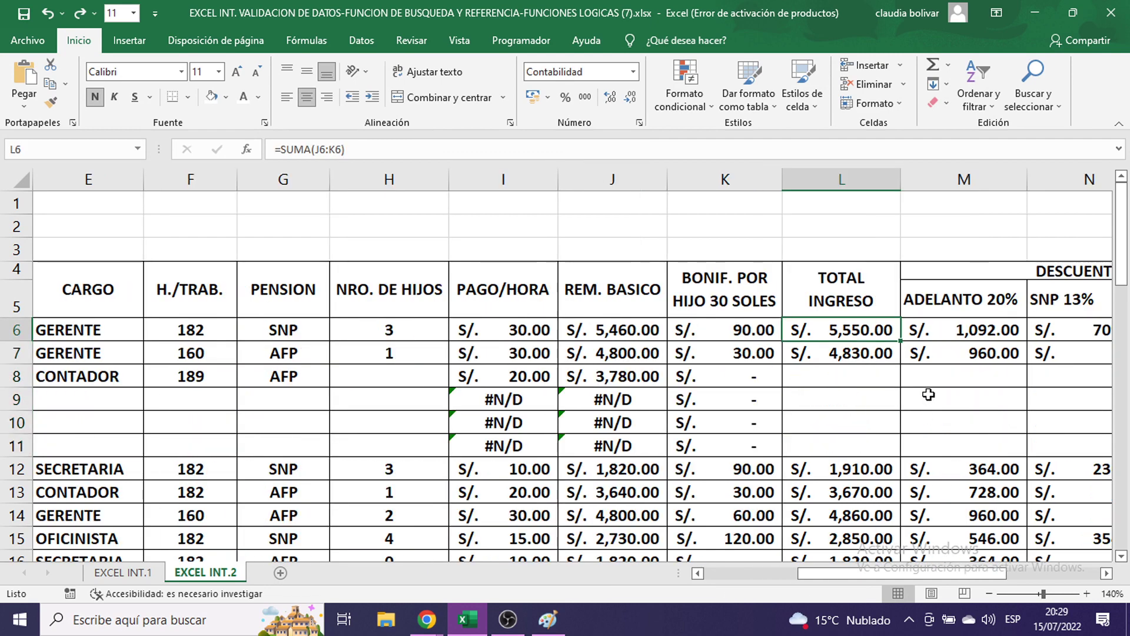
left_click_drag(970, 573, 1039, 574)
- Enter TOTAL values 1,900 in Q8 and 4,850 in Q9
left_click(997, 371)
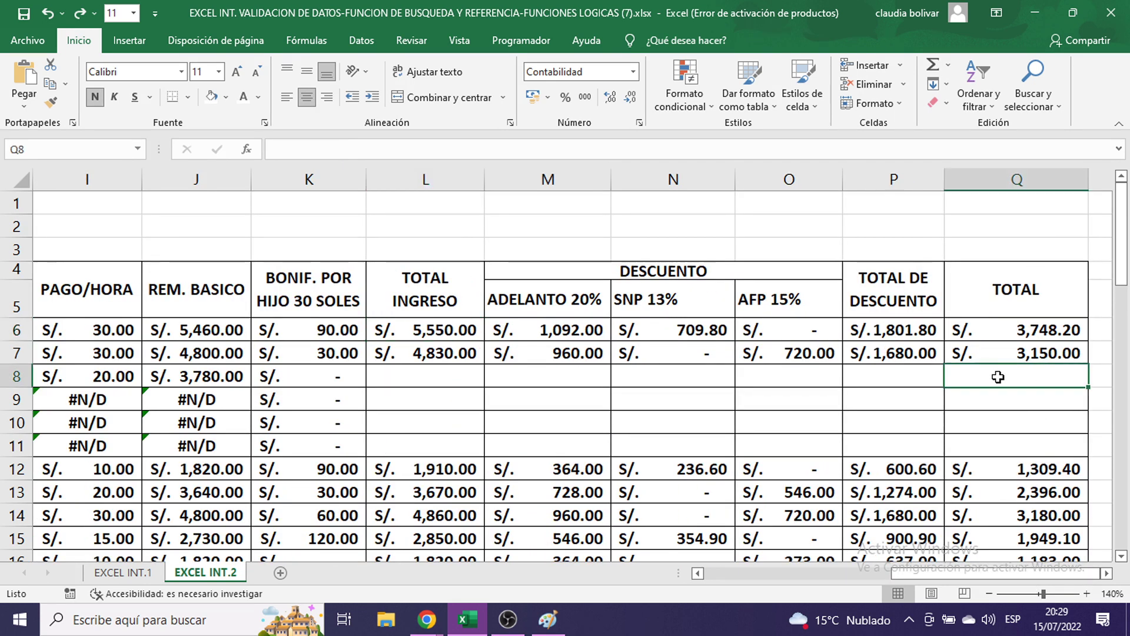
type("1,9")
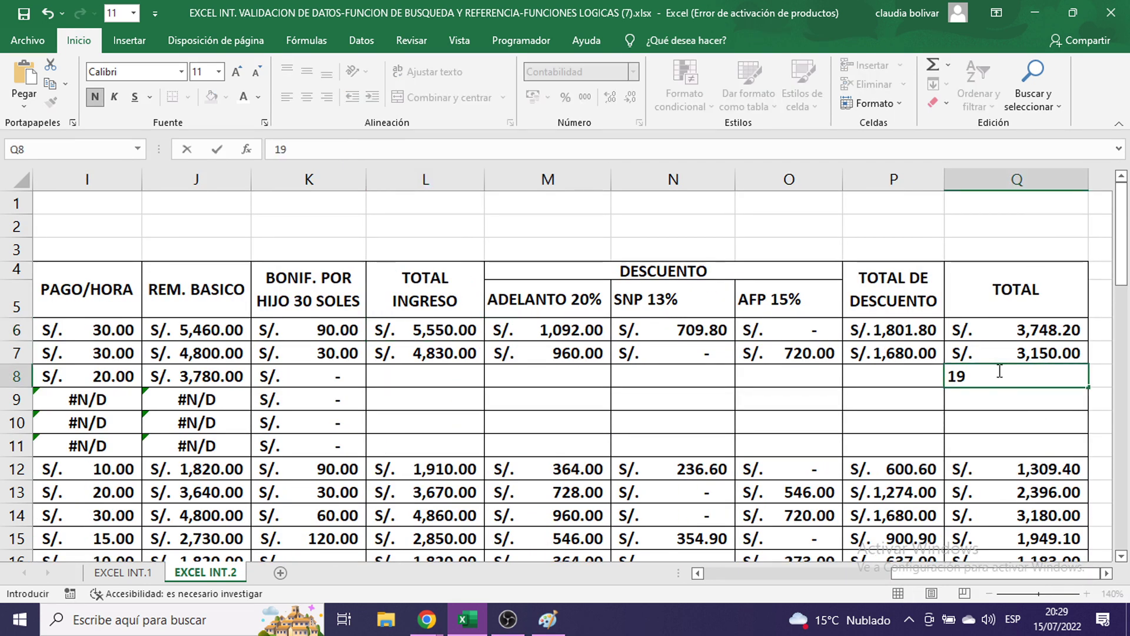
type("00")
key("Return")
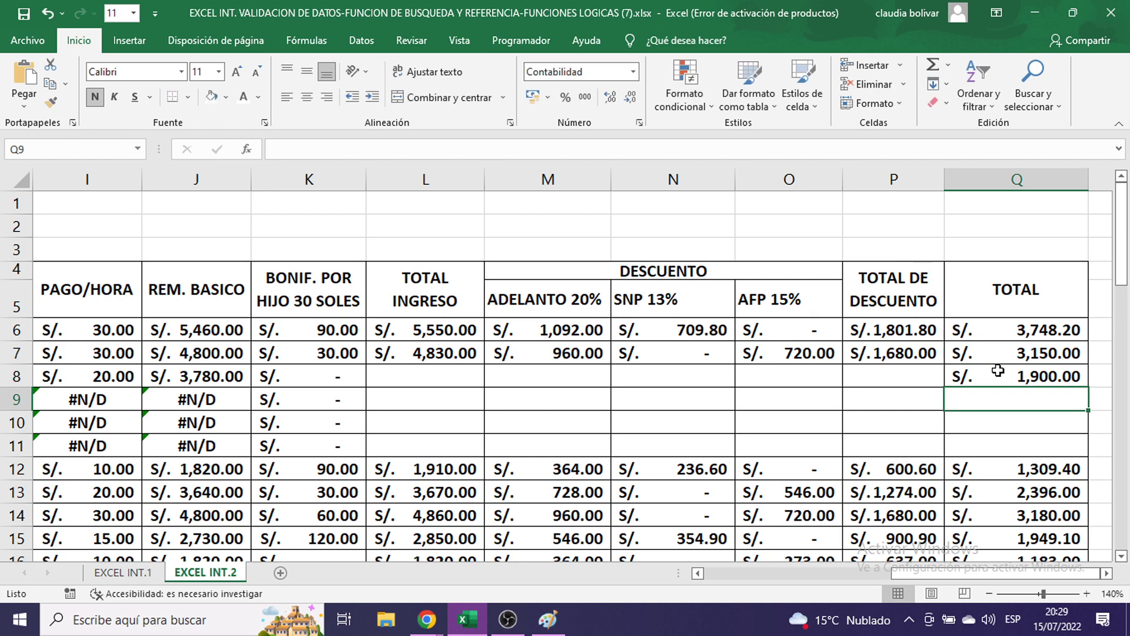
type("4,")
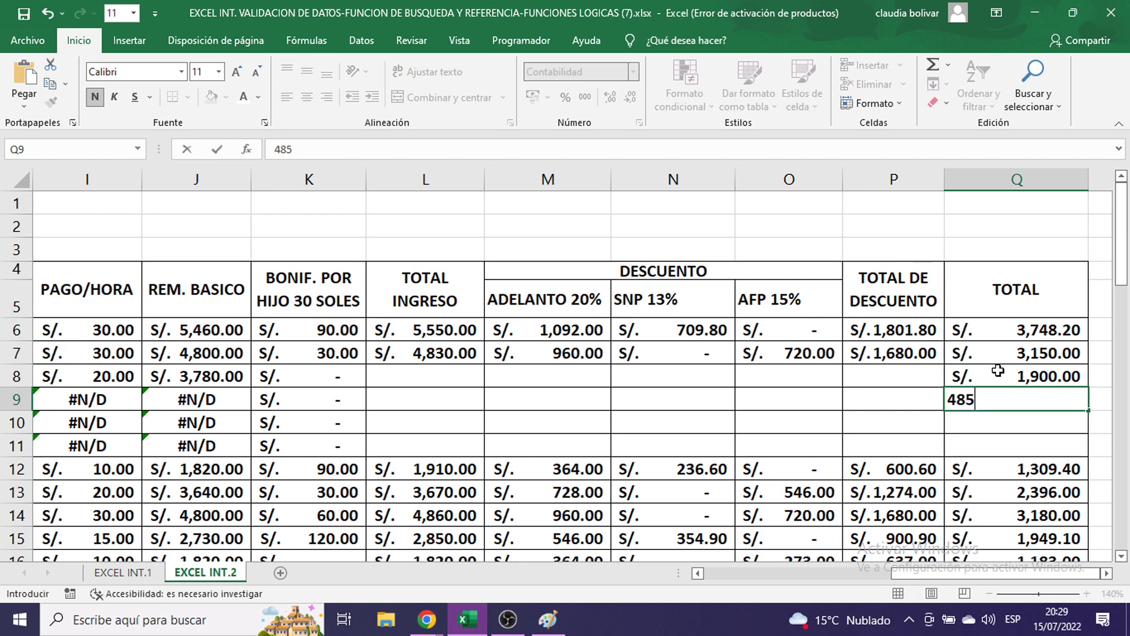
type("850")
key("Return")
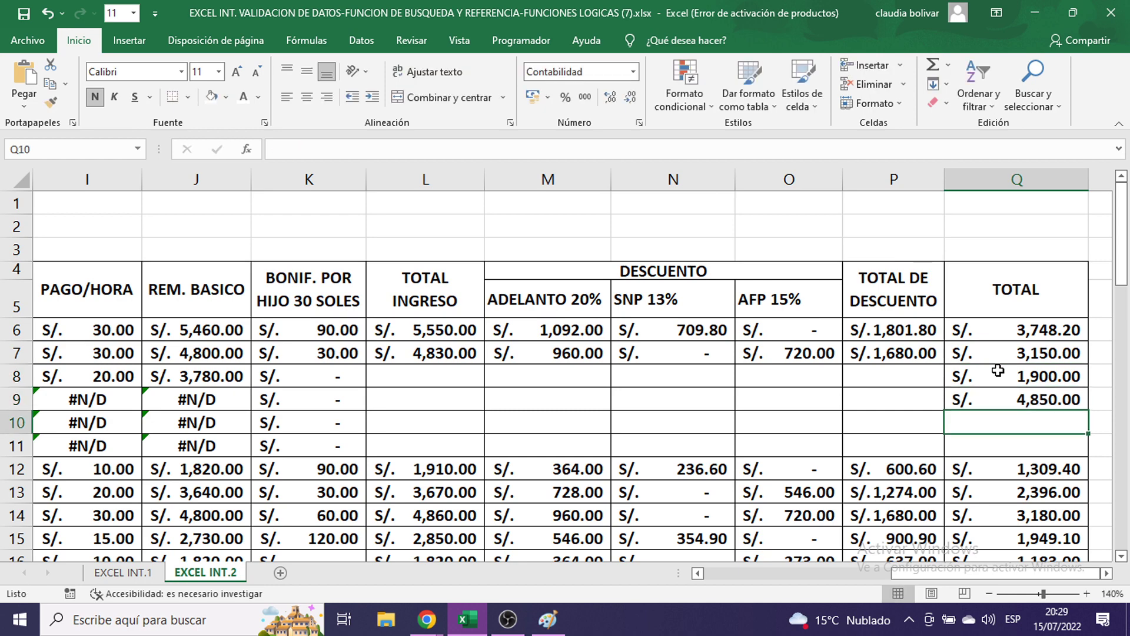
- Check the NETO A COBRAR formula in K32 and the TOTAL formula in Q7
scroll(733, 387, "down", 2)
scroll(733, 387, "down", 5)
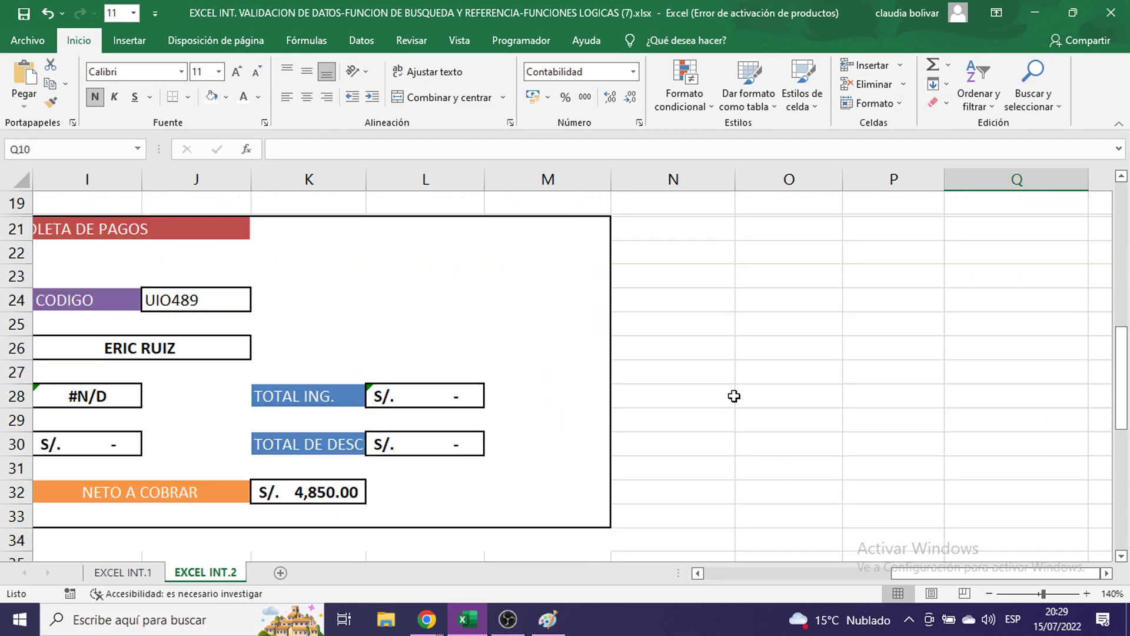
left_click(307, 448)
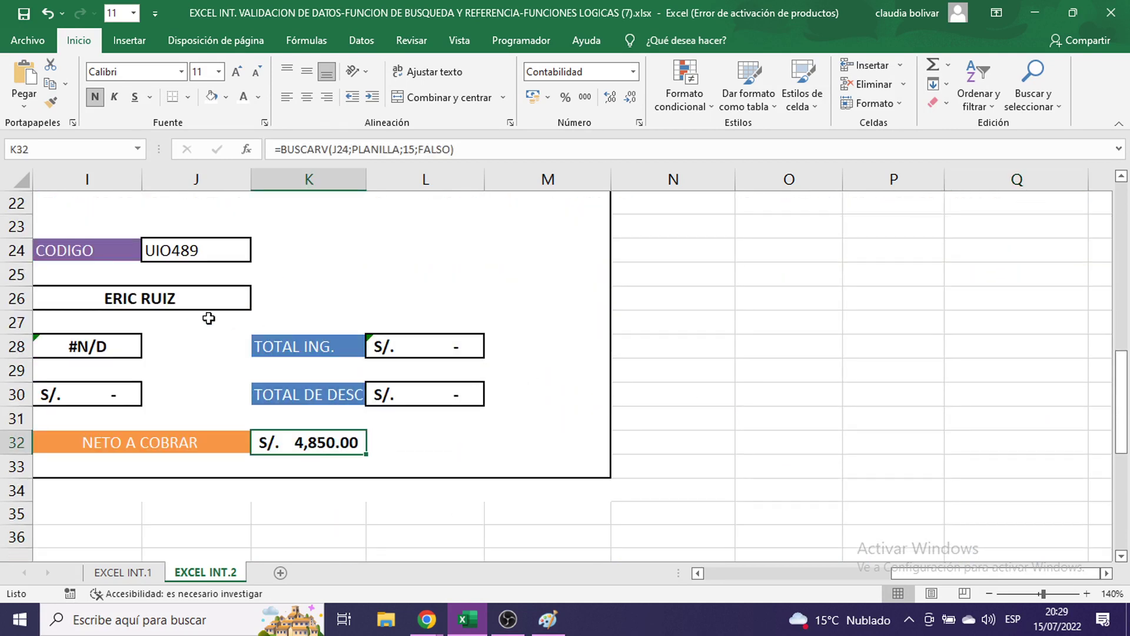
mouse_move(942, 574)
left_mouse_down()
mouse_move(877, 573)
mouse_move(920, 574)
left_mouse_up()
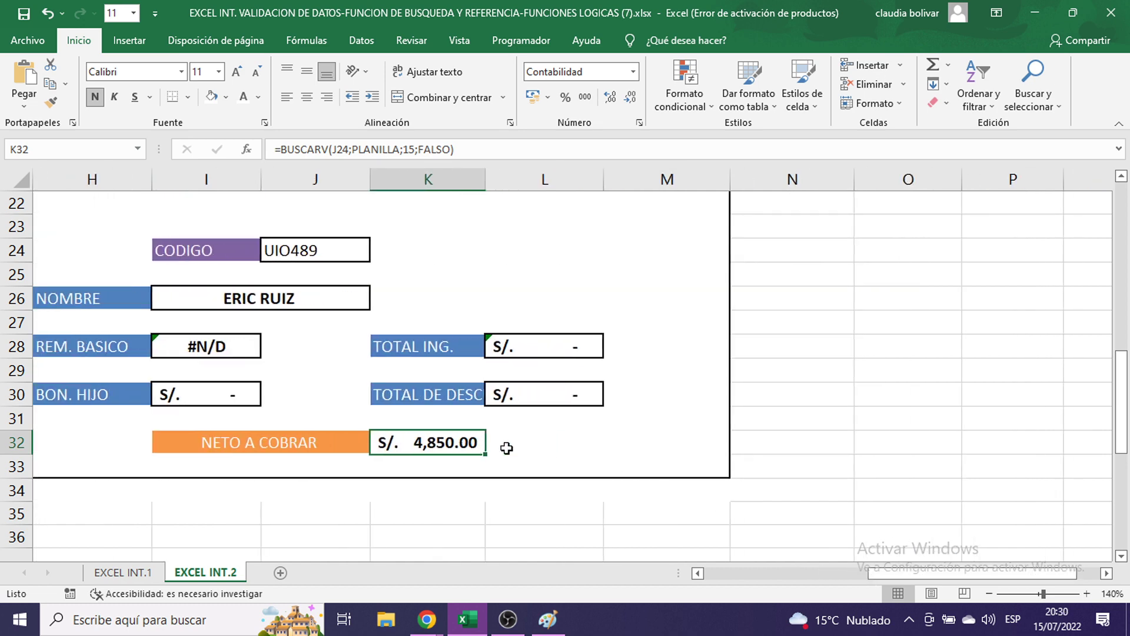
scroll(826, 507, "up", 5)
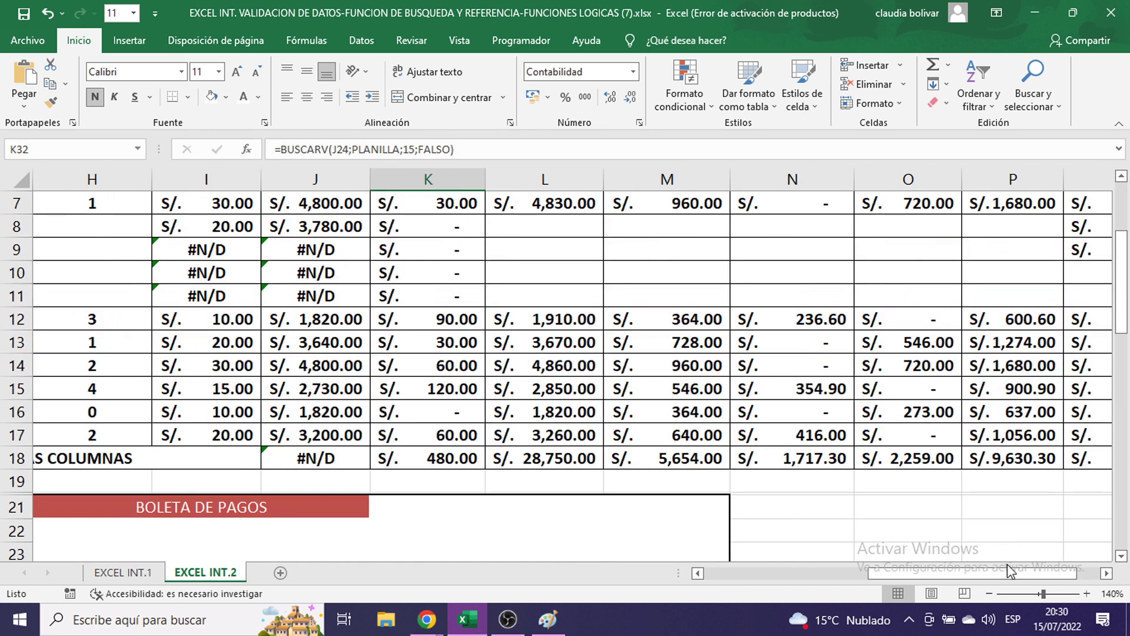
left_click_drag(1007, 570, 1031, 570)
scroll(882, 389, "up", 2)
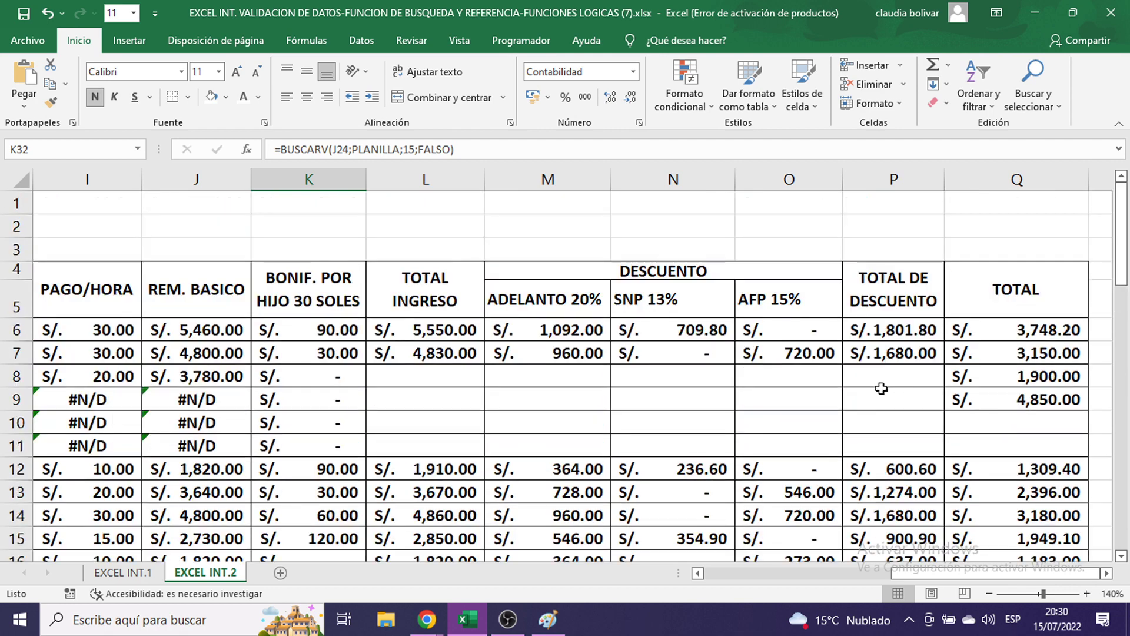
left_click_drag(914, 572, 715, 572)
scroll(754, 443, "down", 1)
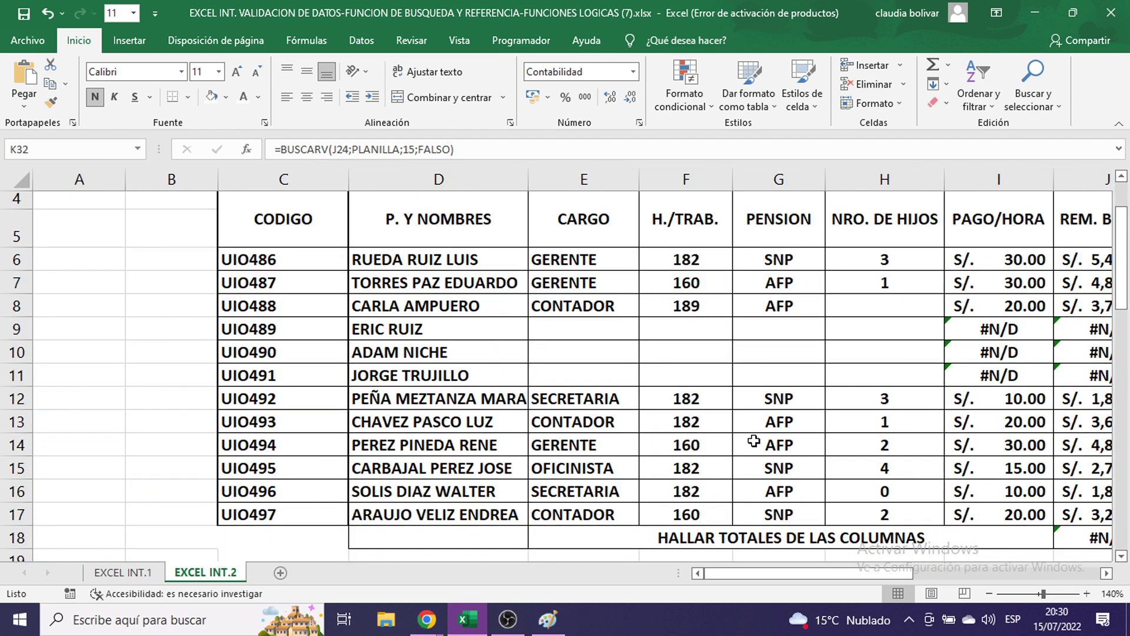
scroll(879, 367, "down", 2)
scroll(879, 366, "up", 3)
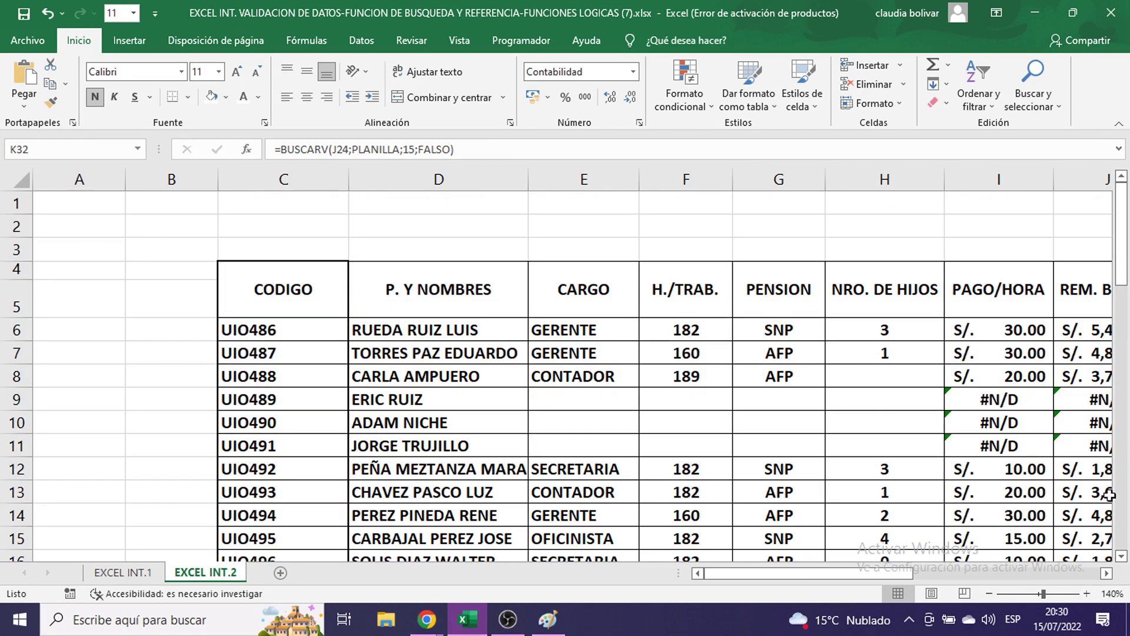
left_click_drag(909, 570, 1083, 577)
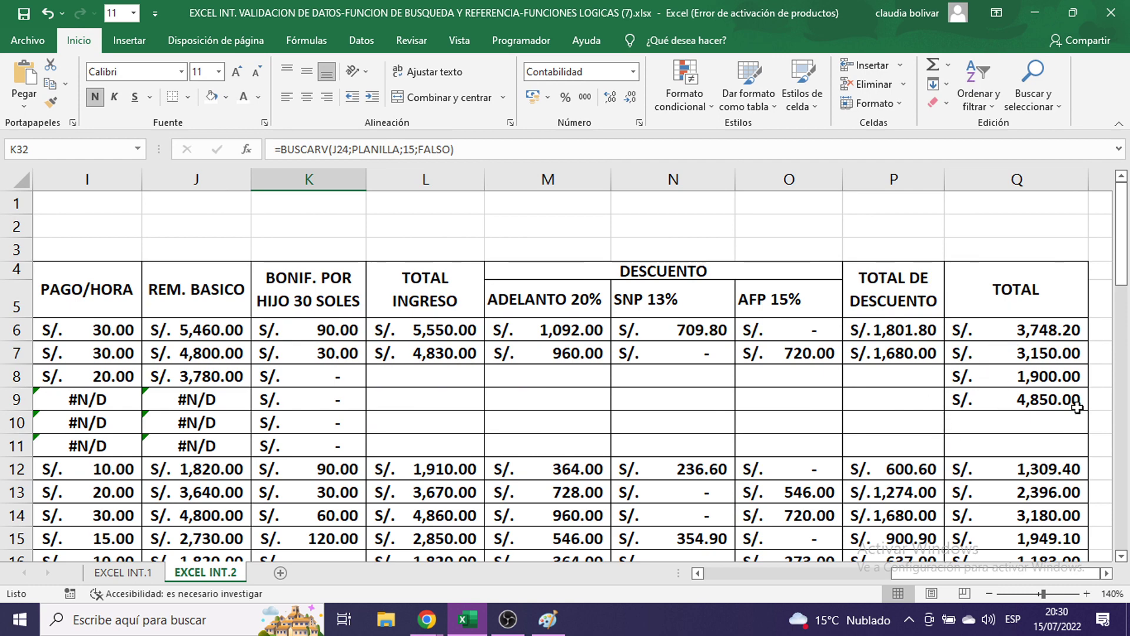
left_click(1022, 355)
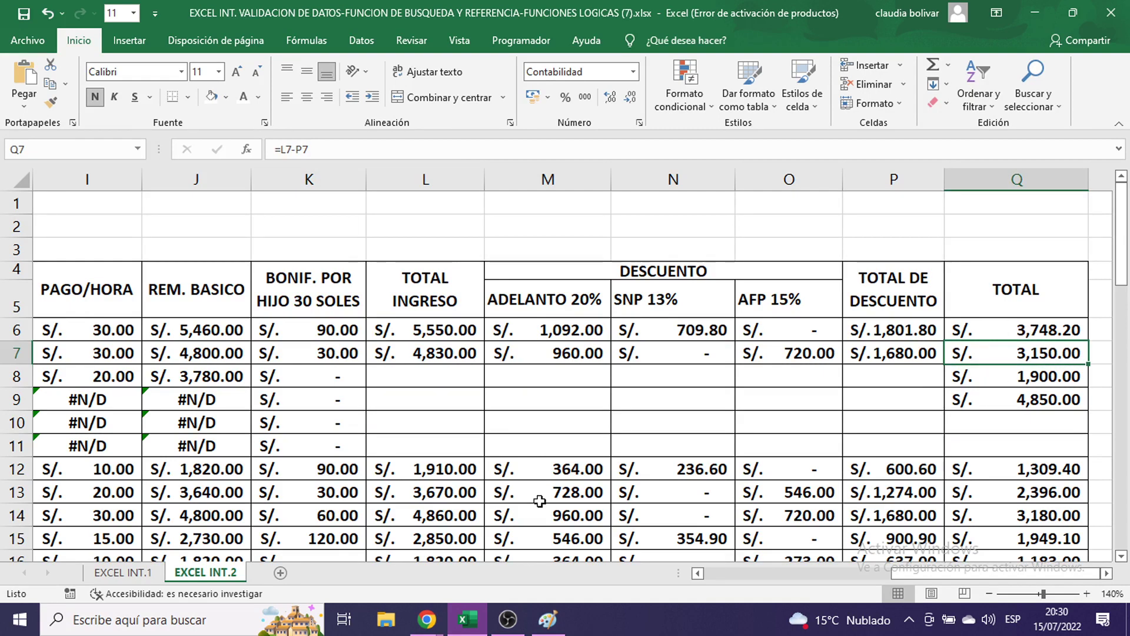
left_click(426, 620)
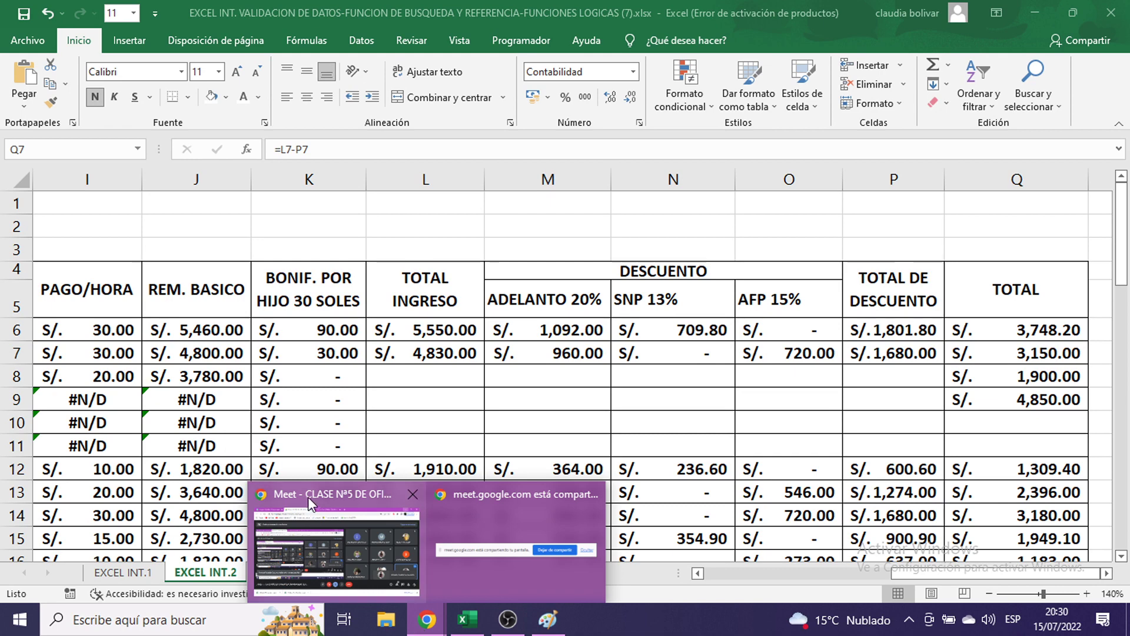
left_click(310, 505)
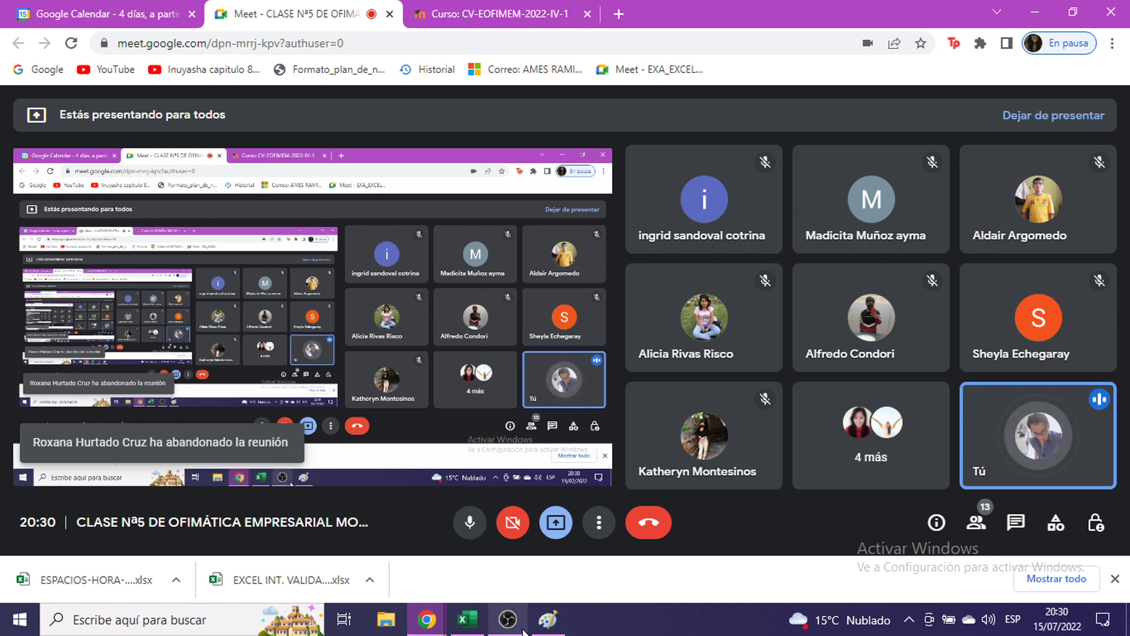
mouse_move(471, 624)
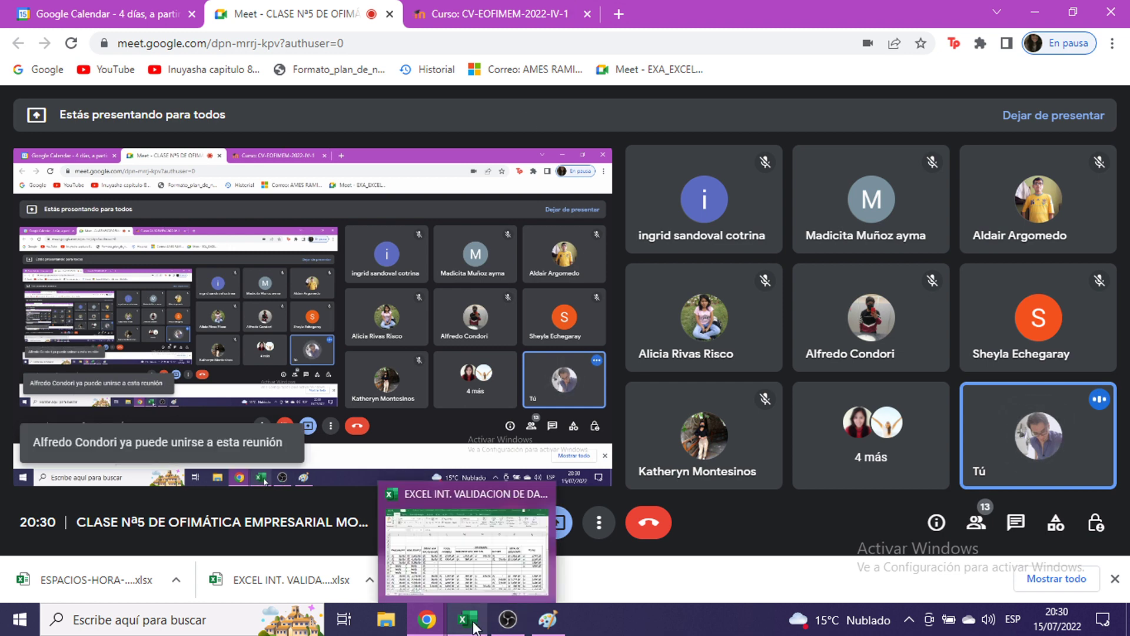
left_click(446, 494)
left_click(597, 330)
scroll(628, 415, "down", 2)
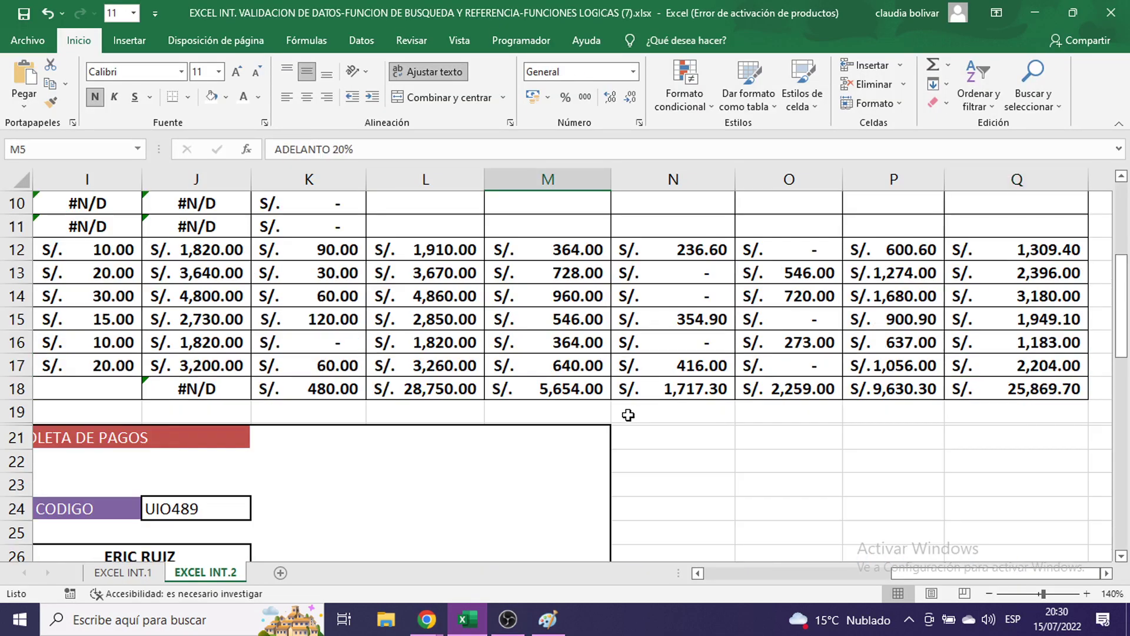
- Undo four times, removing the inserted rows and entries to restore EMP001–EMP008
key("ctrl+z")
key("ctrl+z")
key("ctrl+z")
key("ctrl+z")
key("ctrl+z")
key("ctrl+z")
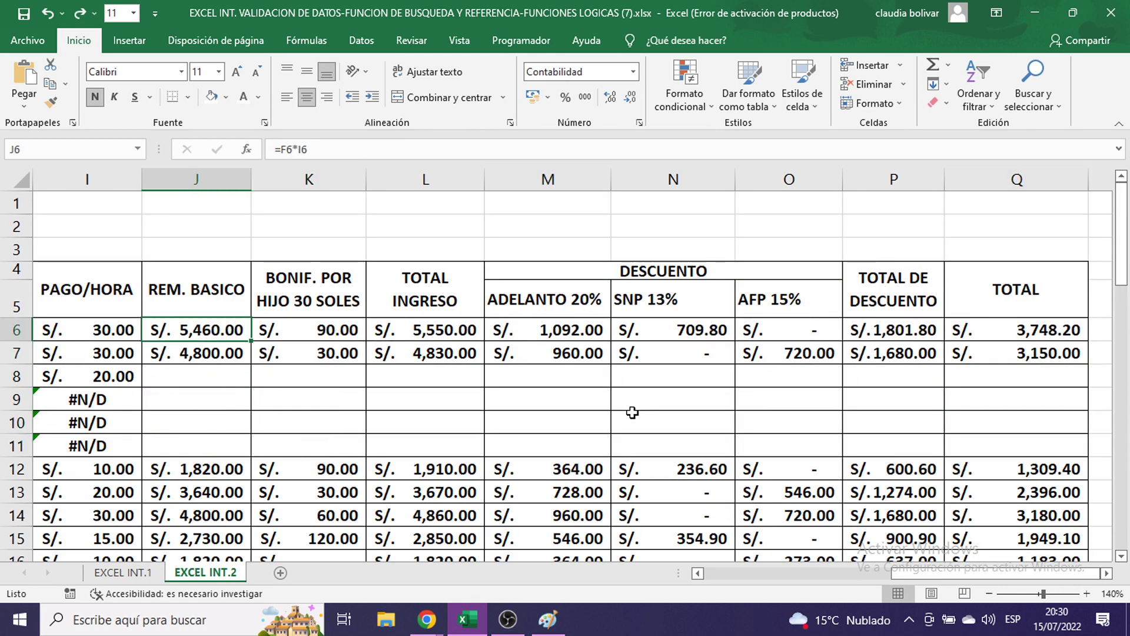
key("ctrl+z")
key("ctrl+z")
key("ctrl+z")
key("ctrl+z")
key("ctrl+z")
key("ctrl+z")
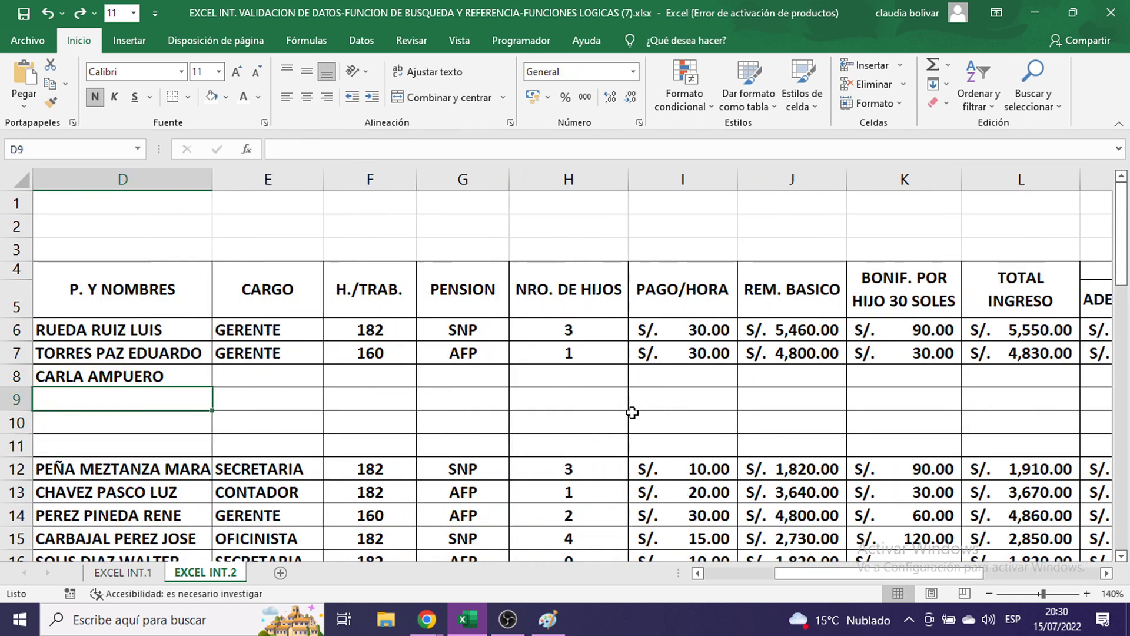
key("ctrl+z")
key("ctrl+z")
key("ctrl+z")
key("ctrl+z")
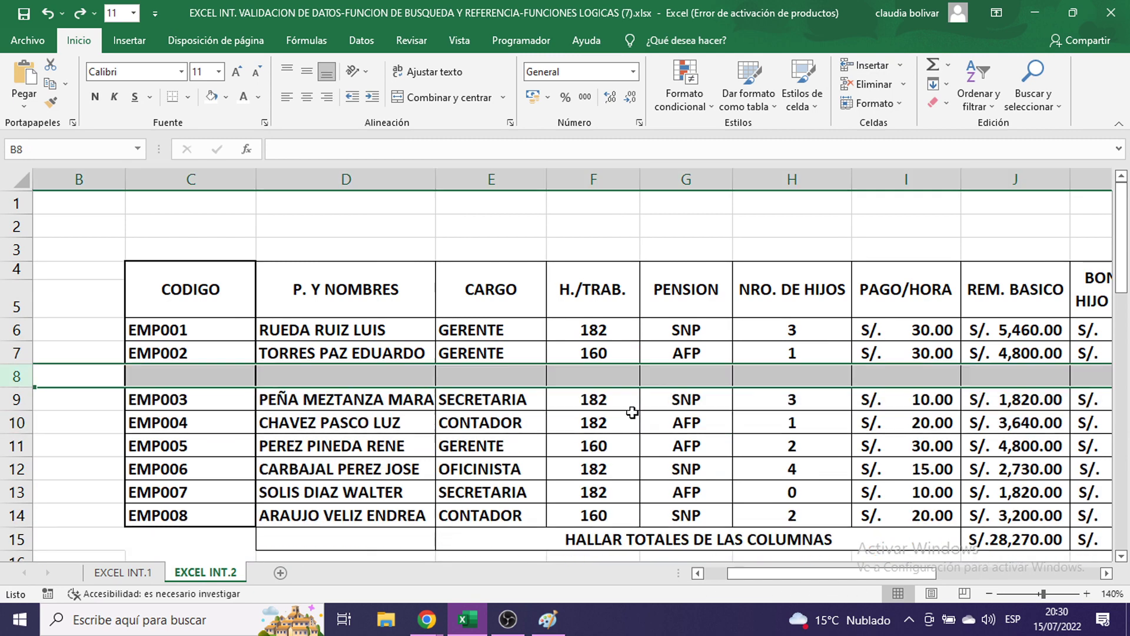
key("ctrl+z")
left_click(632, 414)
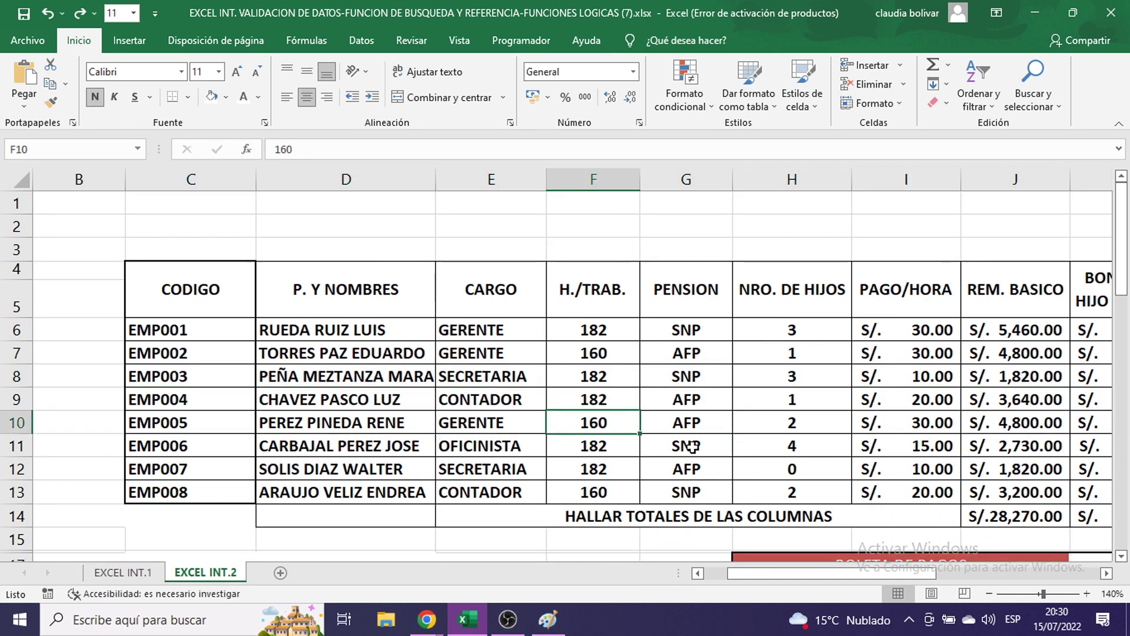
scroll(686, 448, "down", 2)
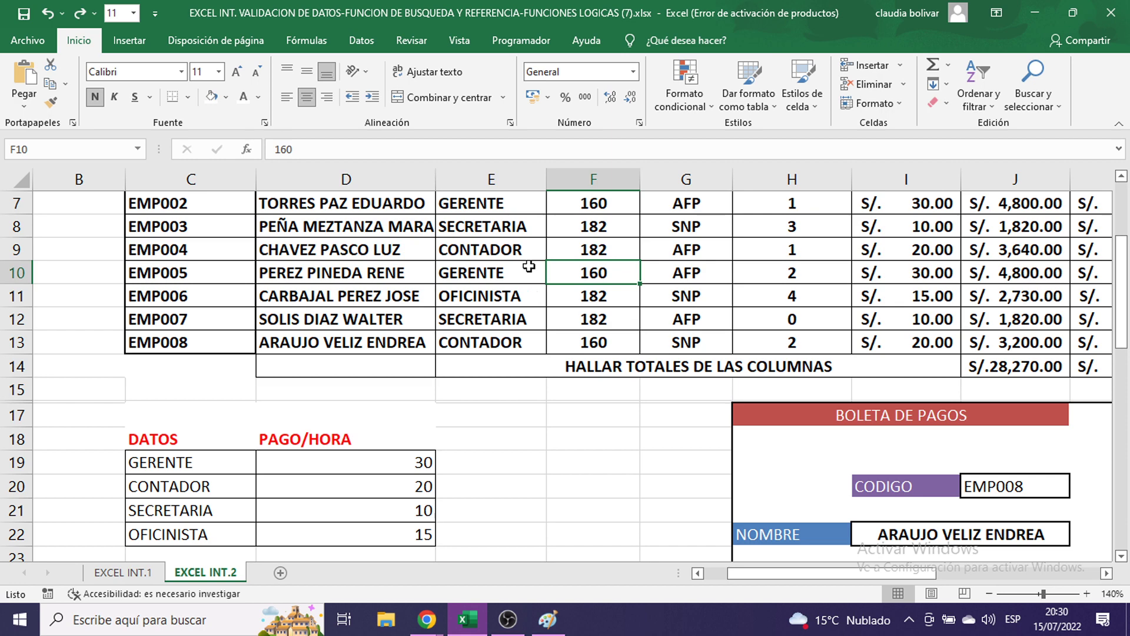
- Highlight the first five employee codes and names in the payroll table
scroll(530, 265, "up", 2)
left_click_drag(199, 322, 194, 421)
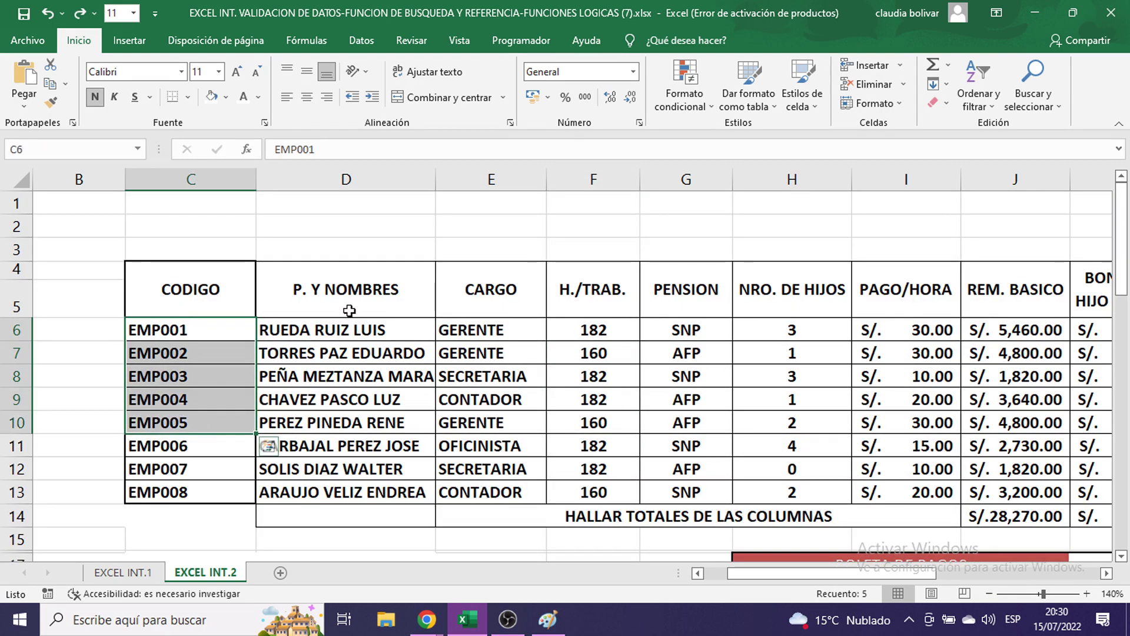
left_click_drag(358, 328, 359, 421)
scroll(471, 377, "down", 4)
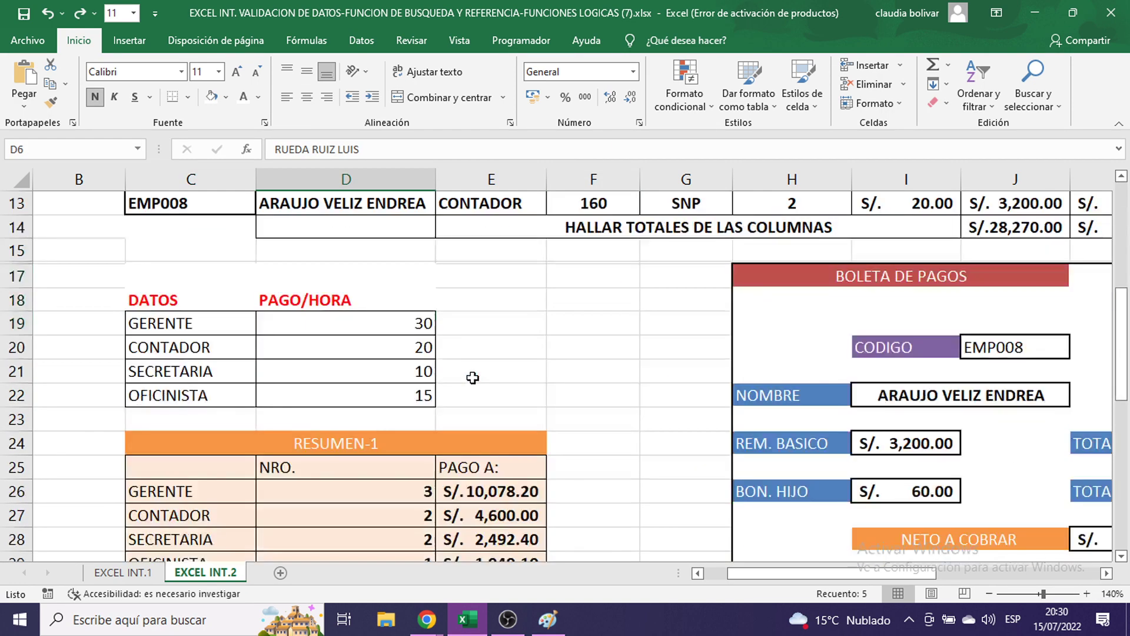
scroll(565, 315, "down", 3)
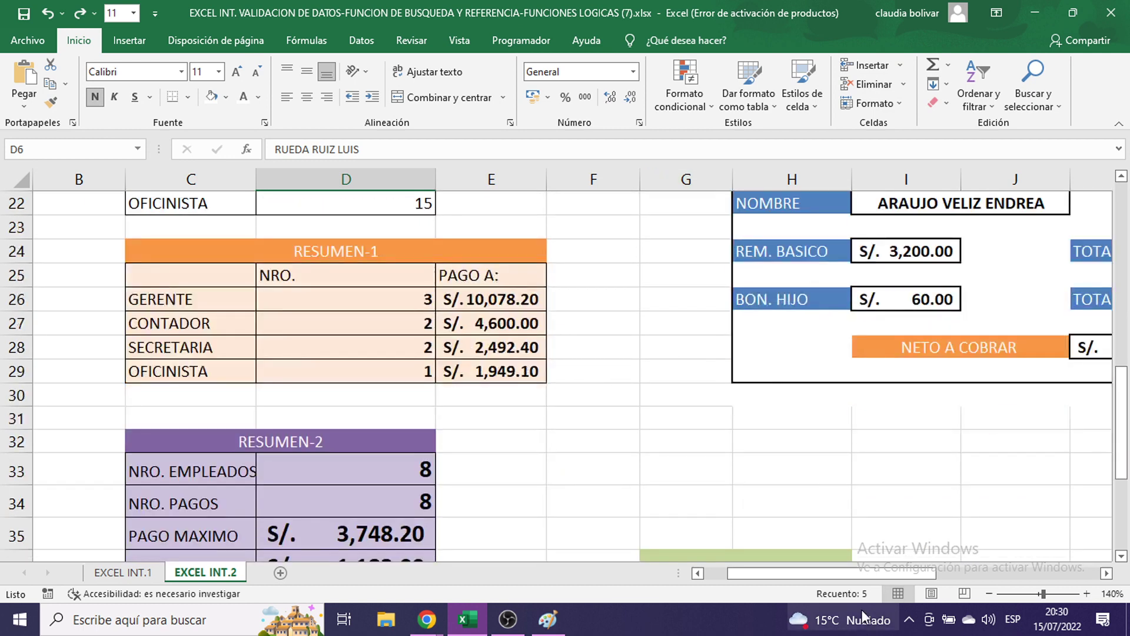
- Jump to the PLANILLA named range from the Name Box, then clear the selection
left_click(136, 150)
left_click(121, 171)
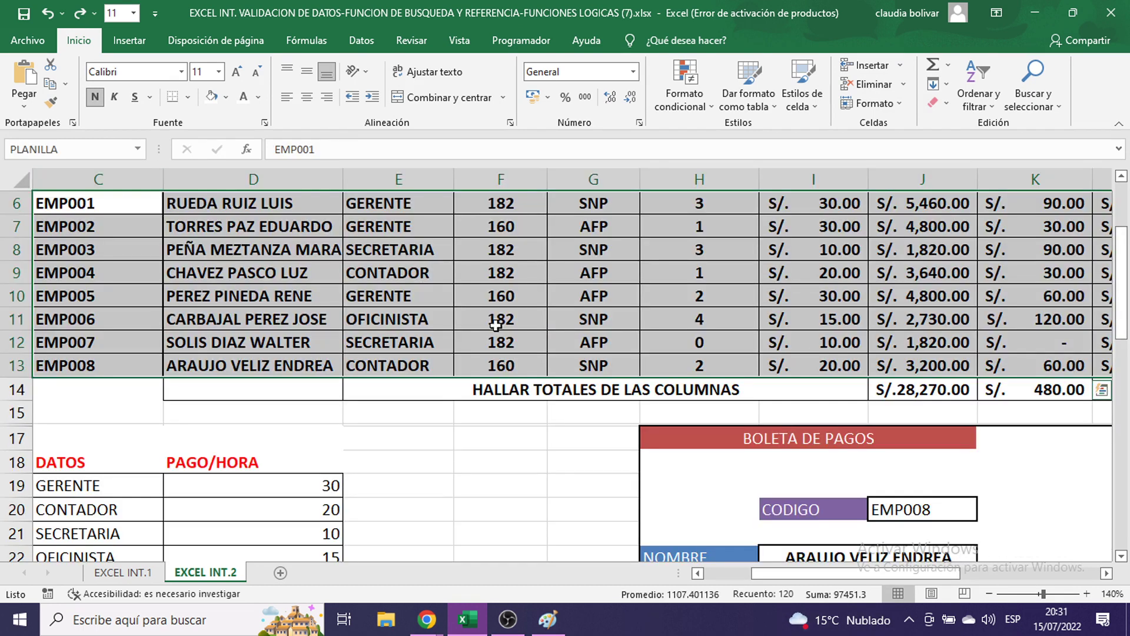
scroll(542, 330, "up", 2)
left_click(622, 353)
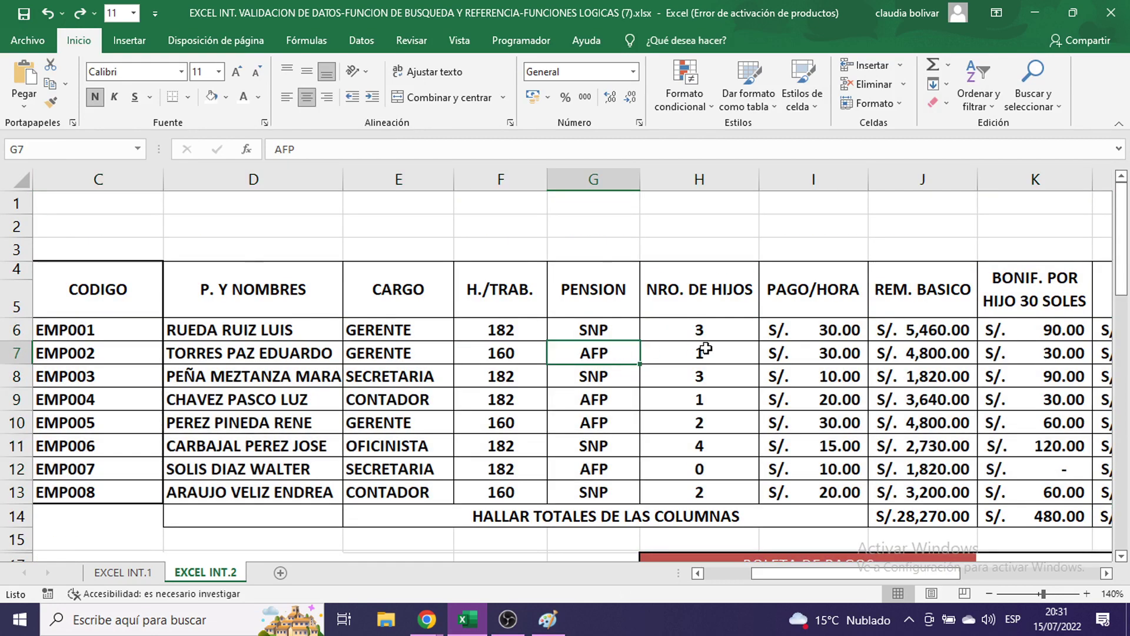
scroll(712, 346, "down", 6)
- Set the payslip CODIGO in J20 to EMP006, showing S/. 2,730.00 basic and S/. 1,949.10 net
left_click(925, 237)
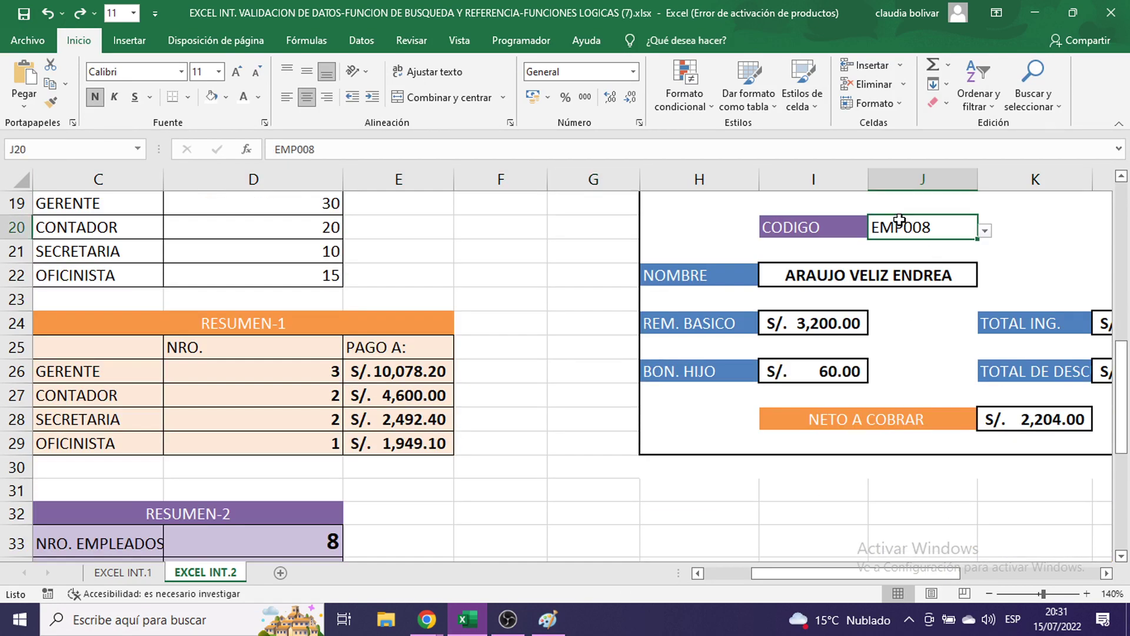
left_click(984, 231)
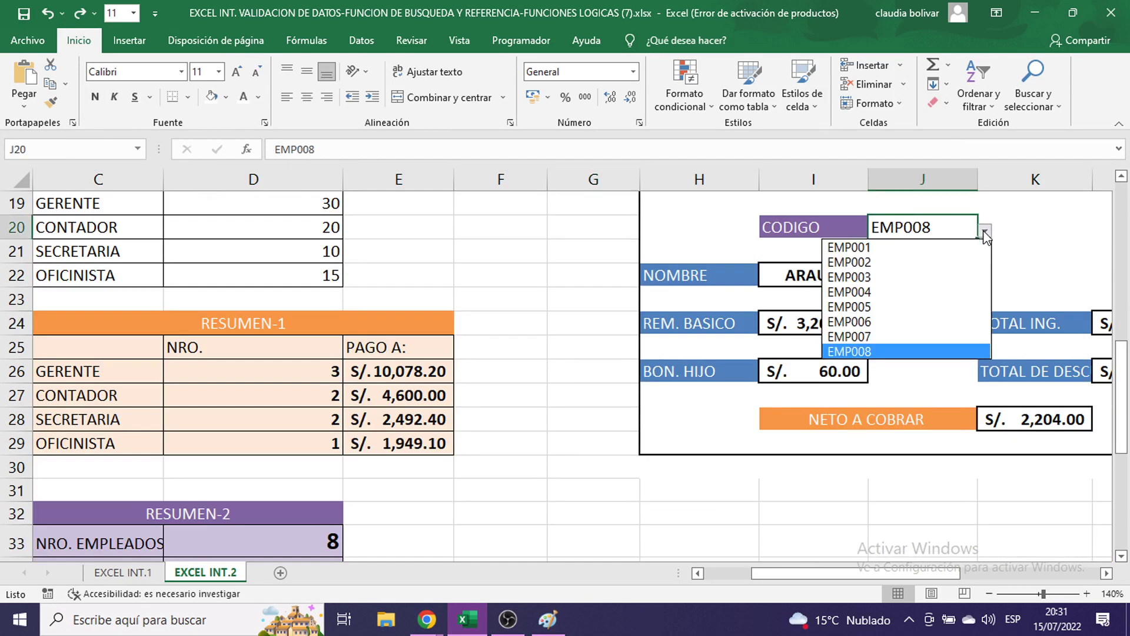
left_click(927, 322)
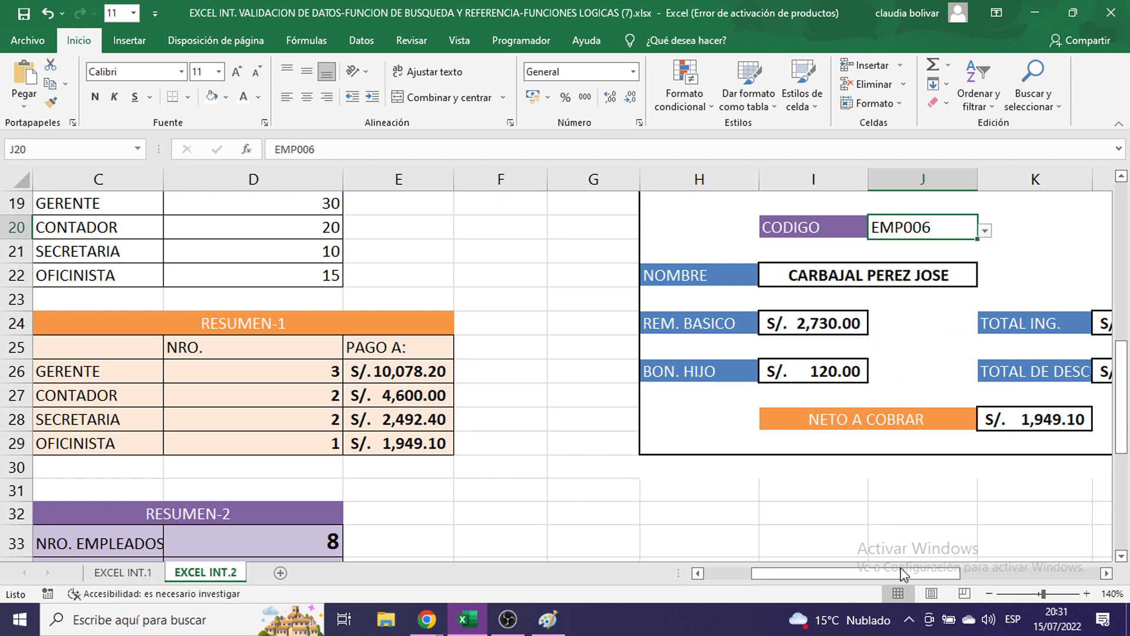
left_click_drag(904, 574, 902, 574)
- Inspect EMP004's number of children in the payroll table
scroll(518, 265, "up", 2)
left_click(593, 321)
scroll(593, 321, "up", 4)
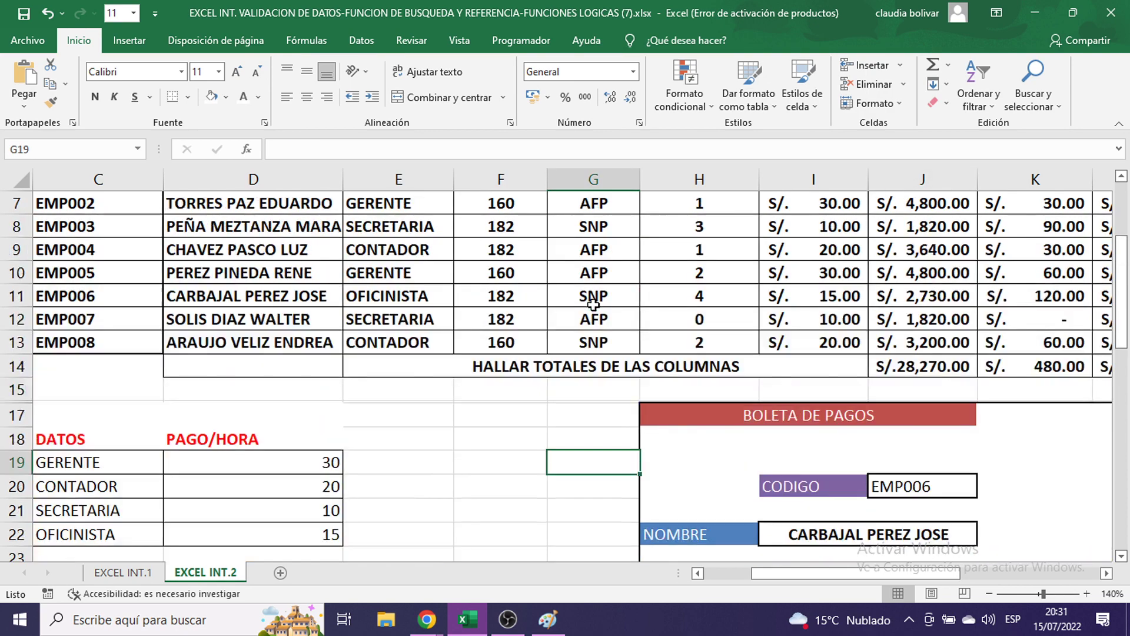
left_click(699, 375)
left_click(655, 390)
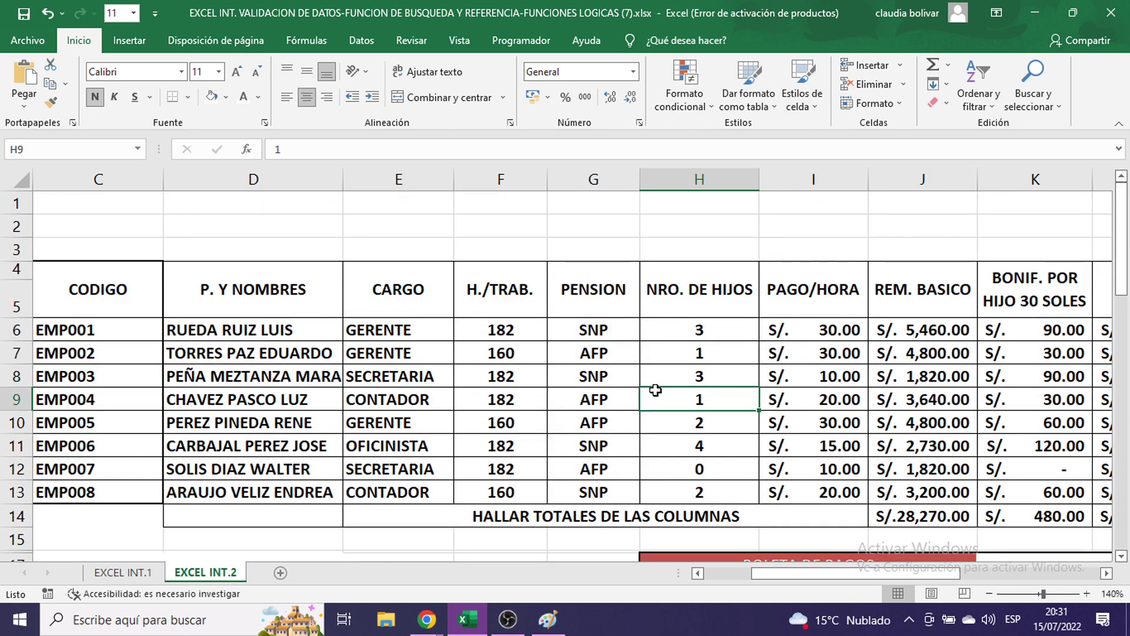
- Review the pay-per-hour lookup formula and children count, then bring the OBS recorder forward
scroll(752, 338, "down", 1)
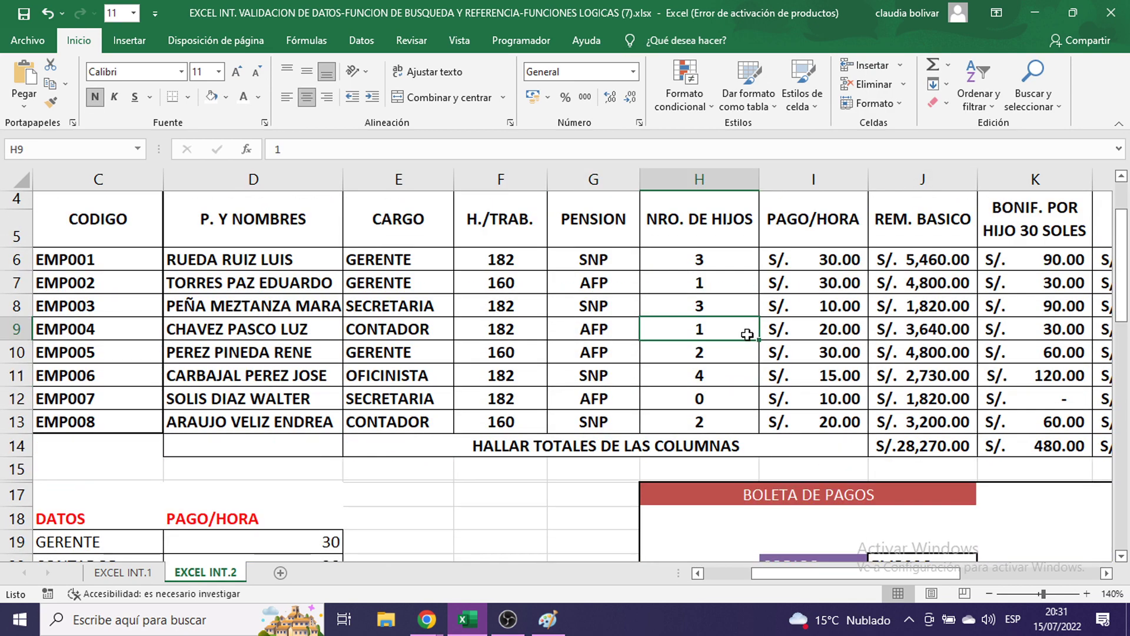
scroll(709, 337, "down", 4)
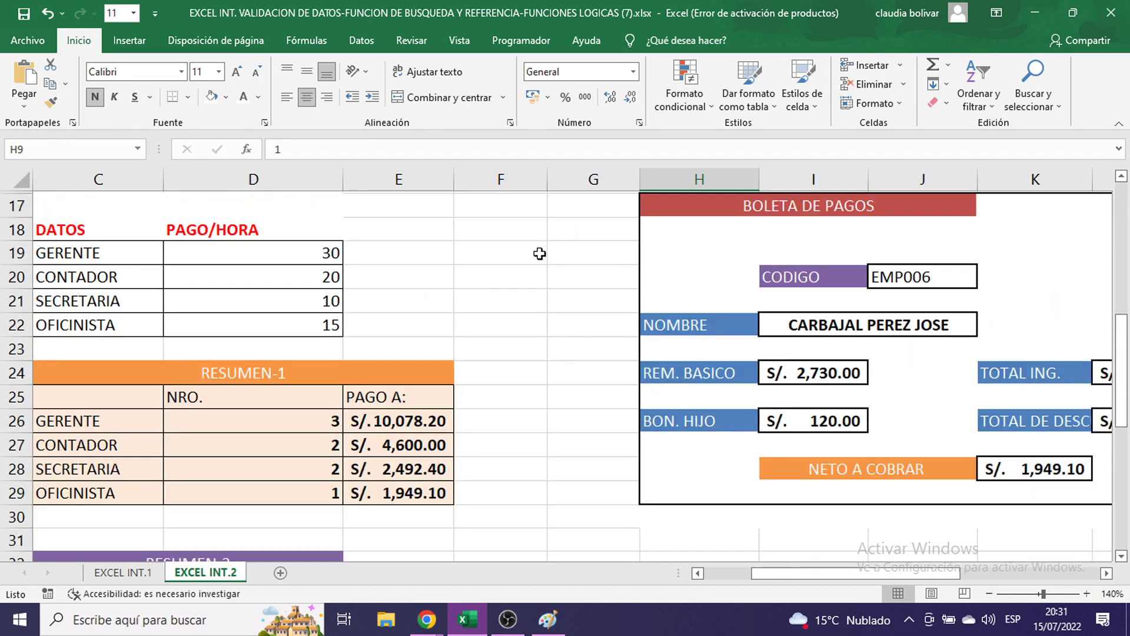
scroll(562, 292, "up", 5)
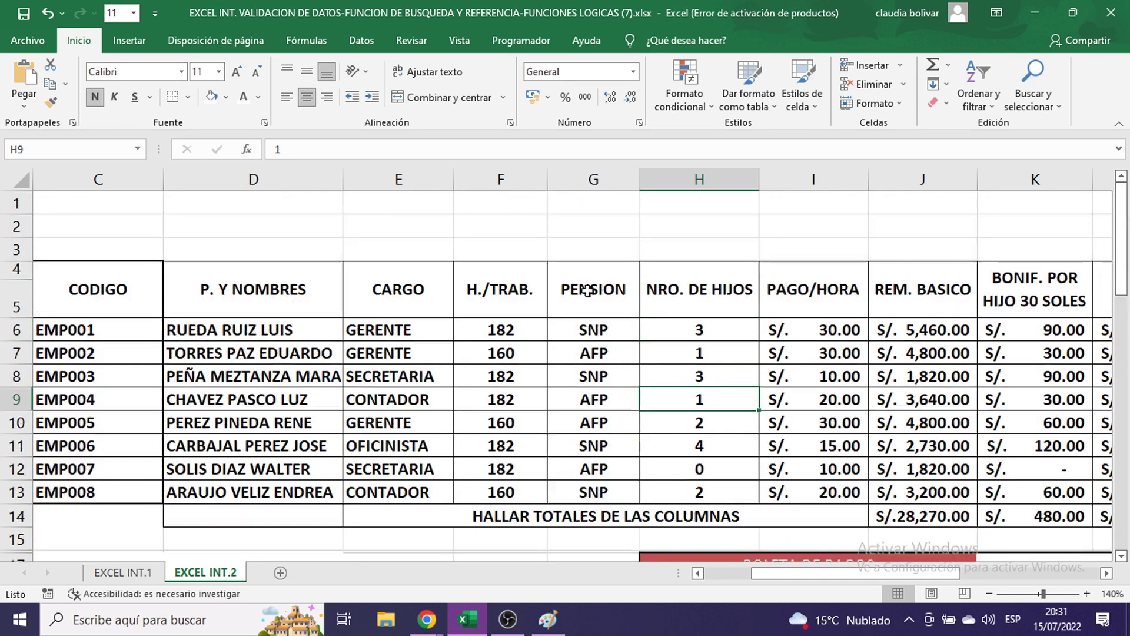
left_click(812, 347)
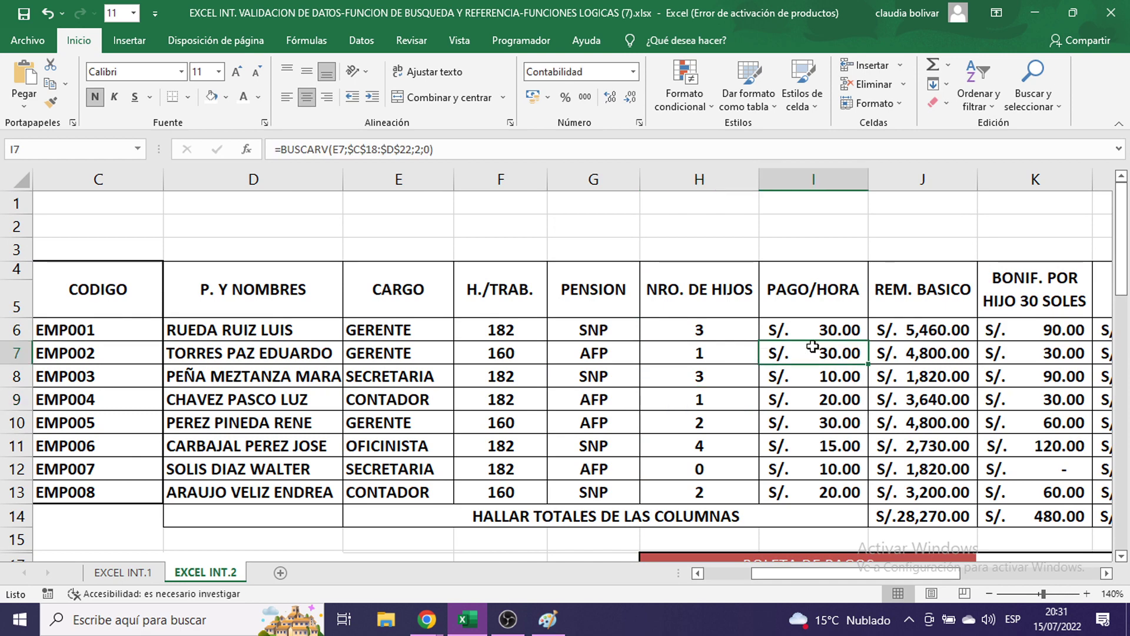
left_click(700, 405)
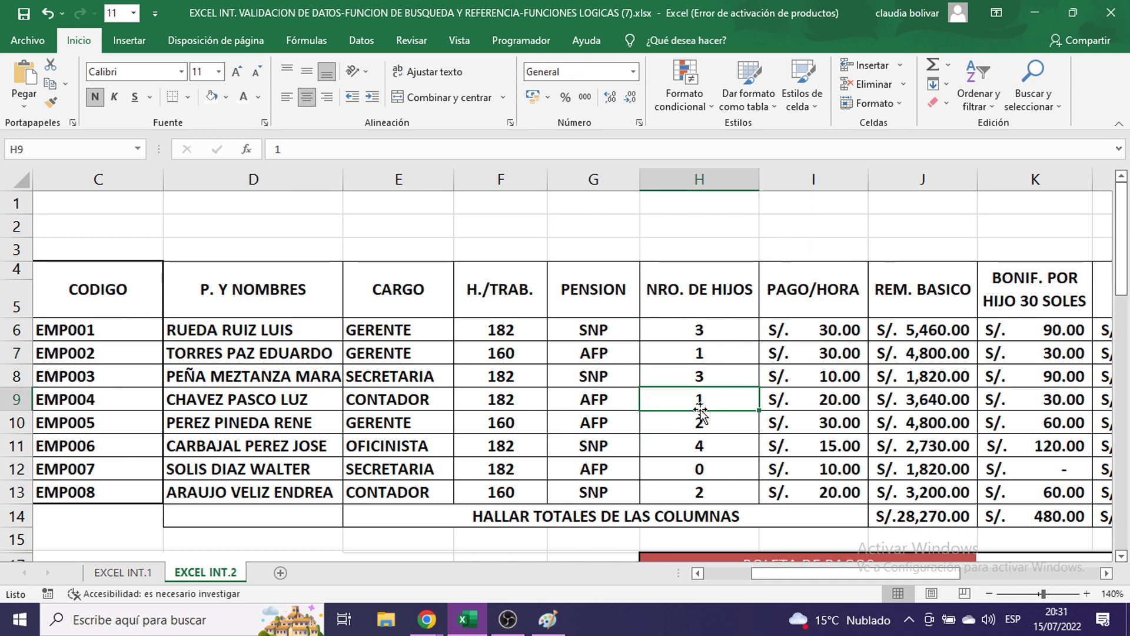
left_click(504, 630)
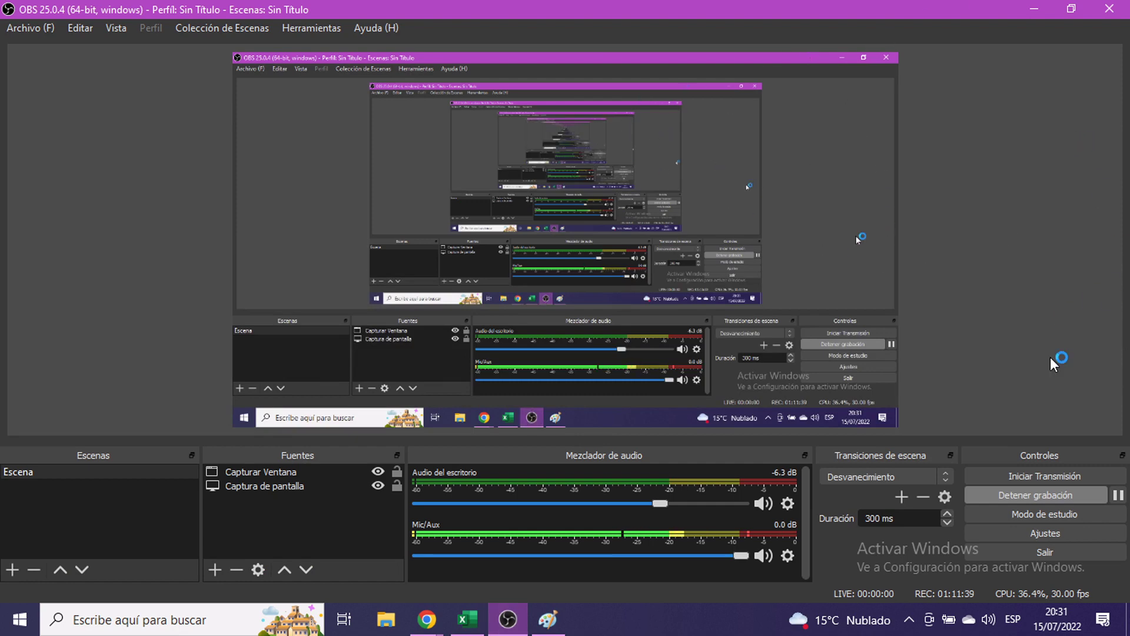